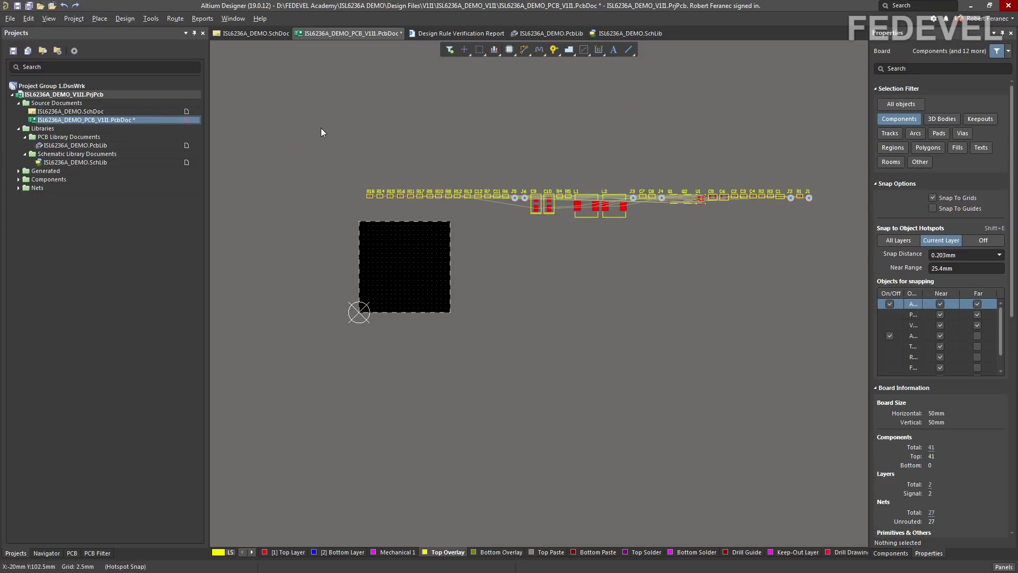
- Hide the designators of all components lined up above the board outline
drag(320, 113, 837, 247)
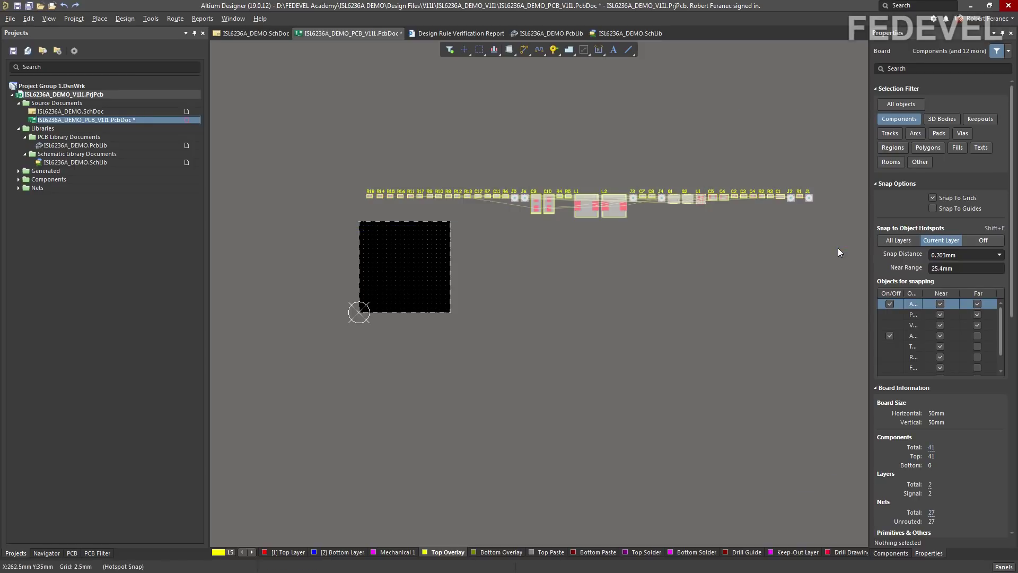
ctrl+scroll(775, 196, up, 3)
ctrl+scroll(774, 195, up, 3)
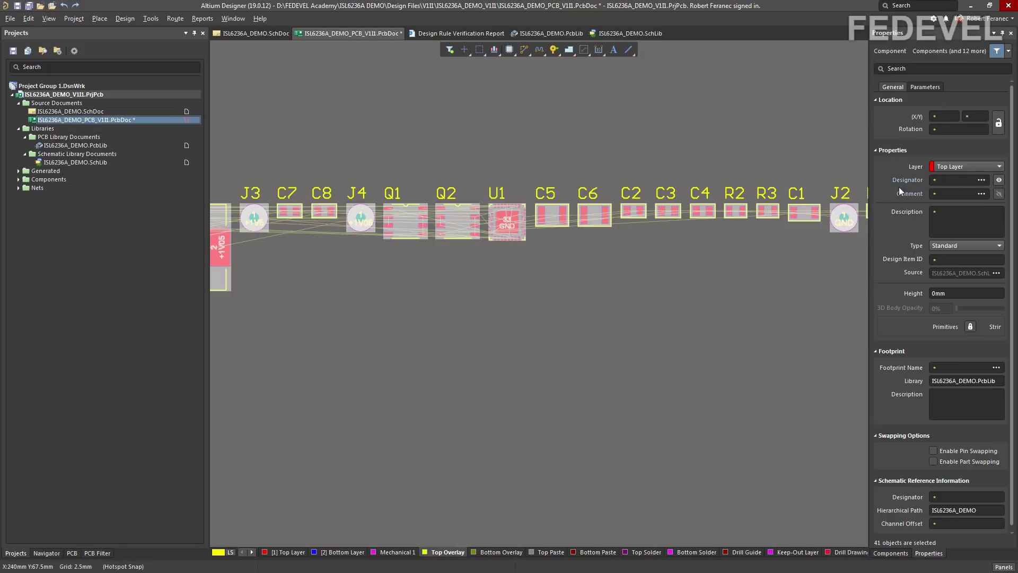
click(999, 180)
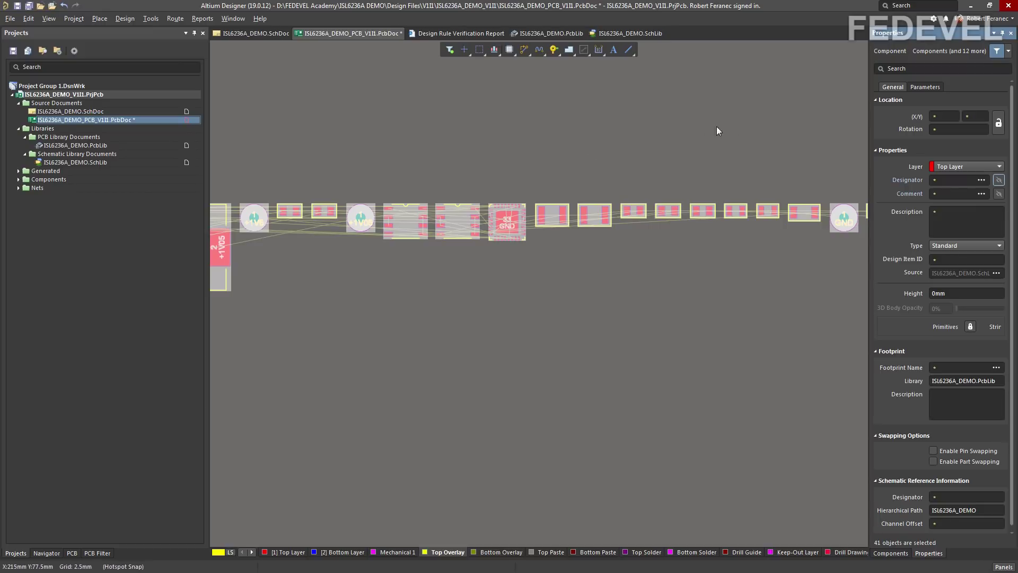
click(618, 116)
ctrl+scroll(731, 159, down, 5)
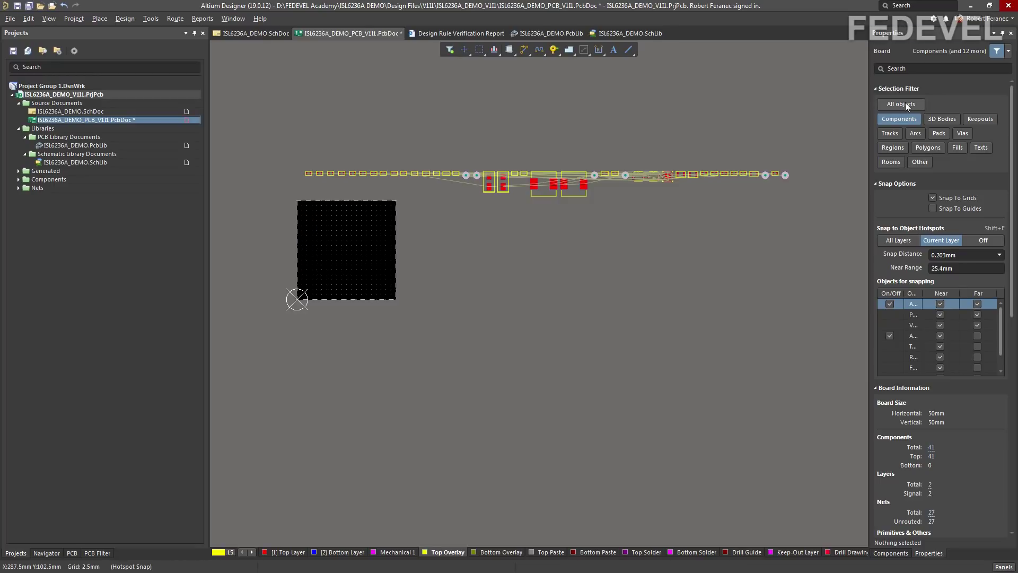
- Allow all object types in the selection filter and fit the board in the view
click(905, 102)
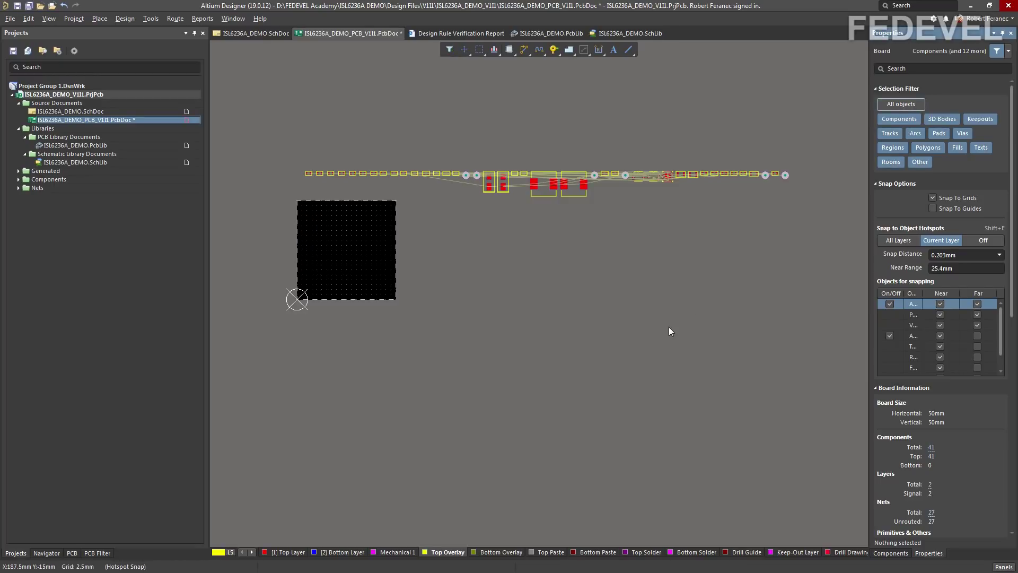
click(49, 19)
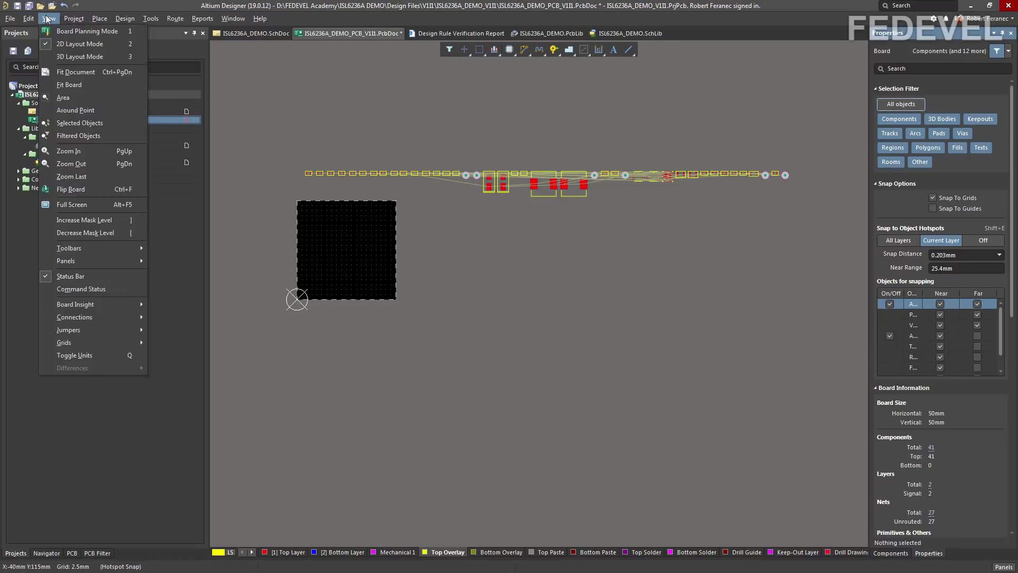
click(61, 84)
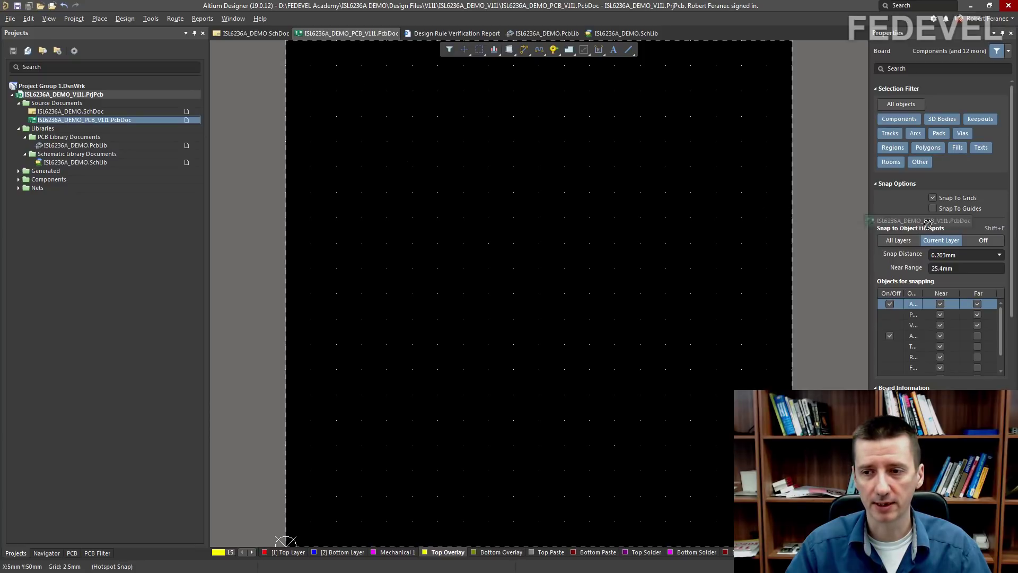
- Split the workspace vertically so the PCB document sits beside the schematic, with the whole board outline in view
drag(886, 236, 382, 148)
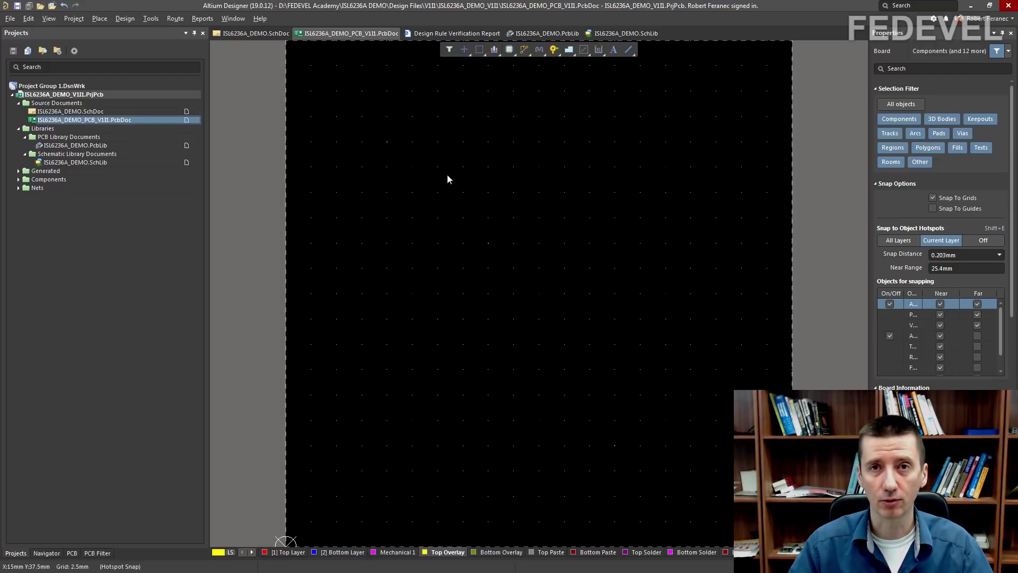
right_click(354, 34)
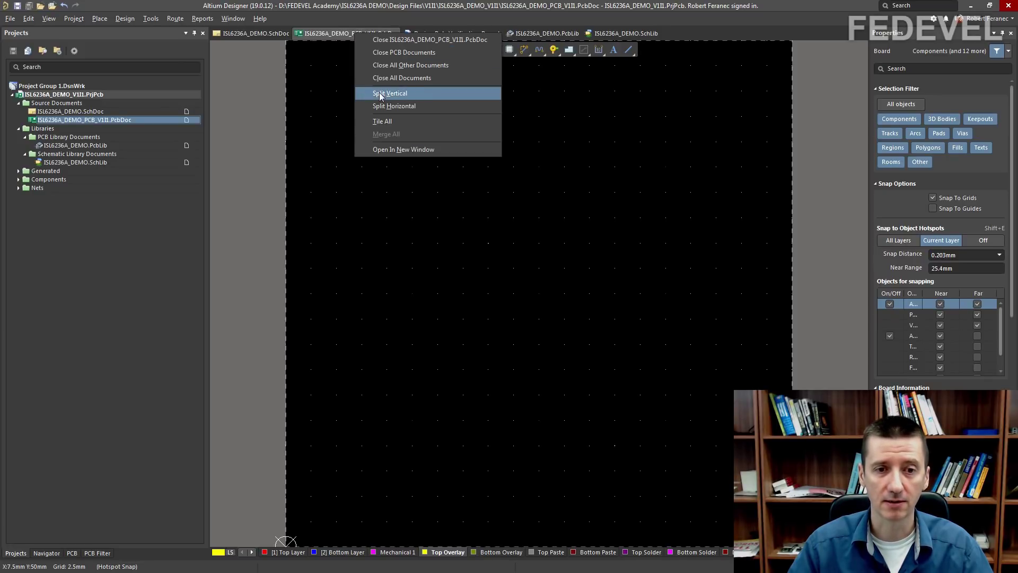
click(418, 93)
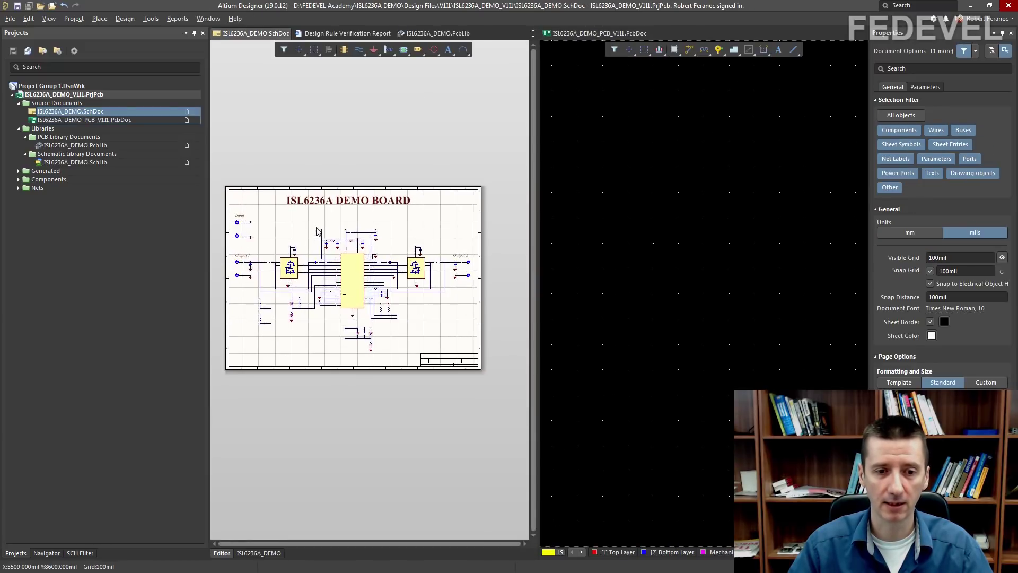
click(672, 247)
ctrl+scroll(660, 130, down, 3)
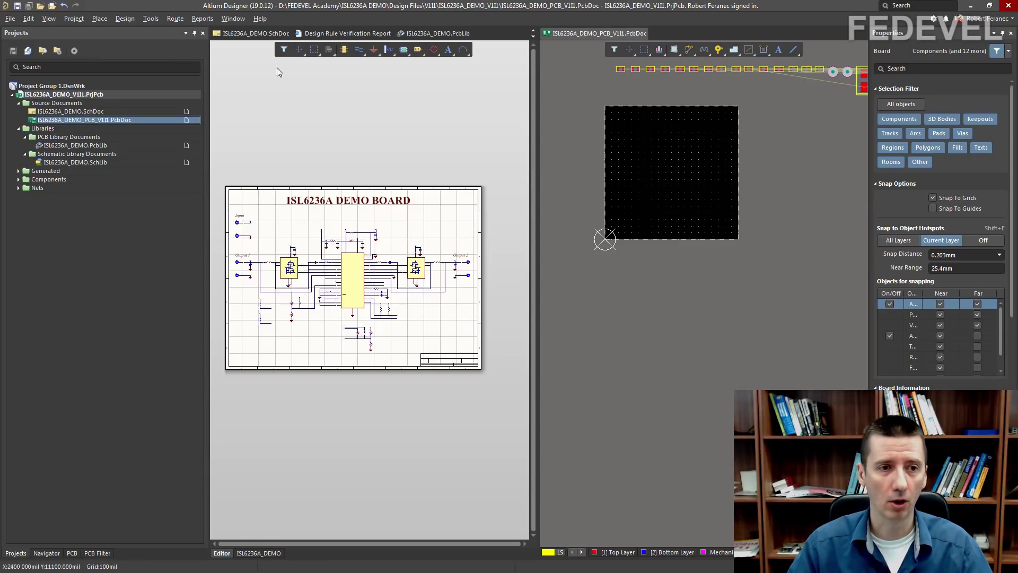
- Enable Cross Select Mode between the schematic and the PCB
click(150, 19)
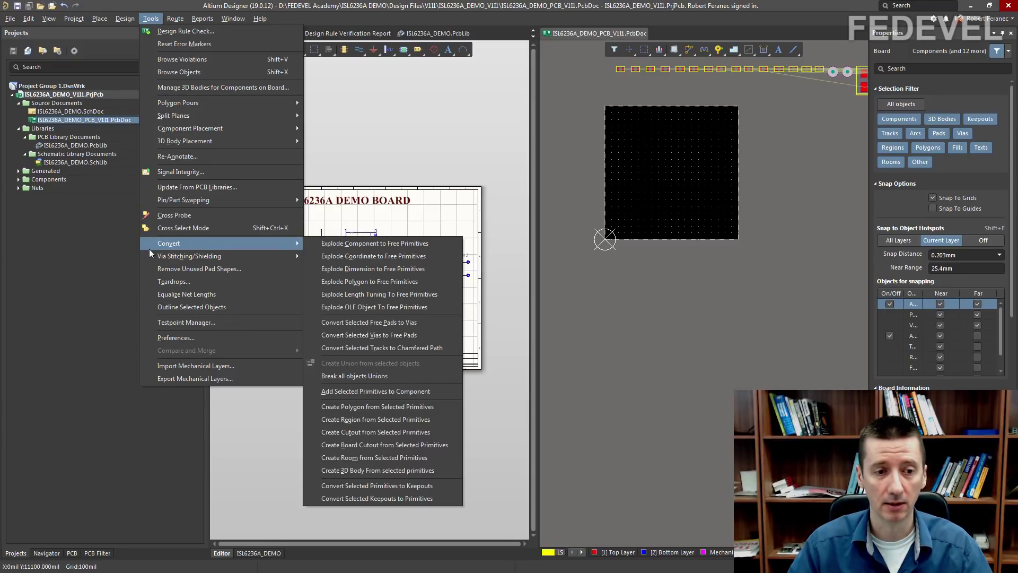
click(187, 228)
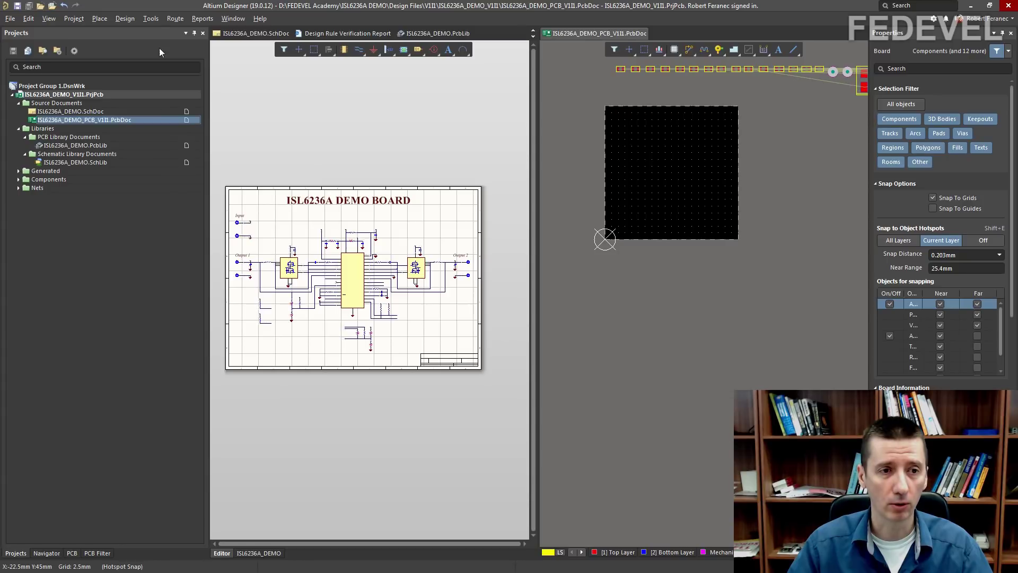
click(151, 18)
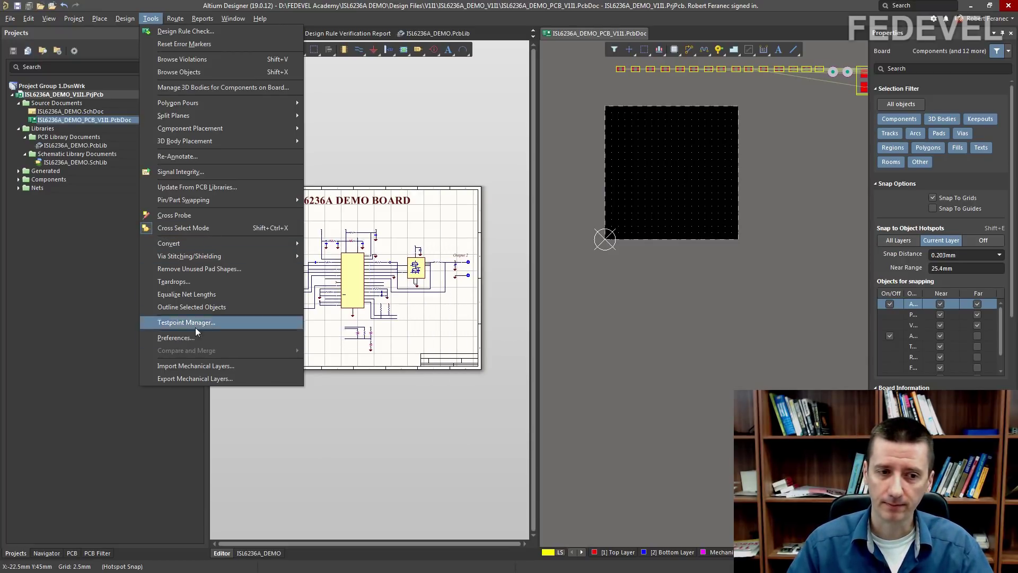
click(415, 345)
- Test cross selection by selecting U1 on the schematic and its footprint on the PCB, clearing the selection each time
ctrl+scroll(354, 287, up, 6)
ctrl+scroll(353, 291, up, 3)
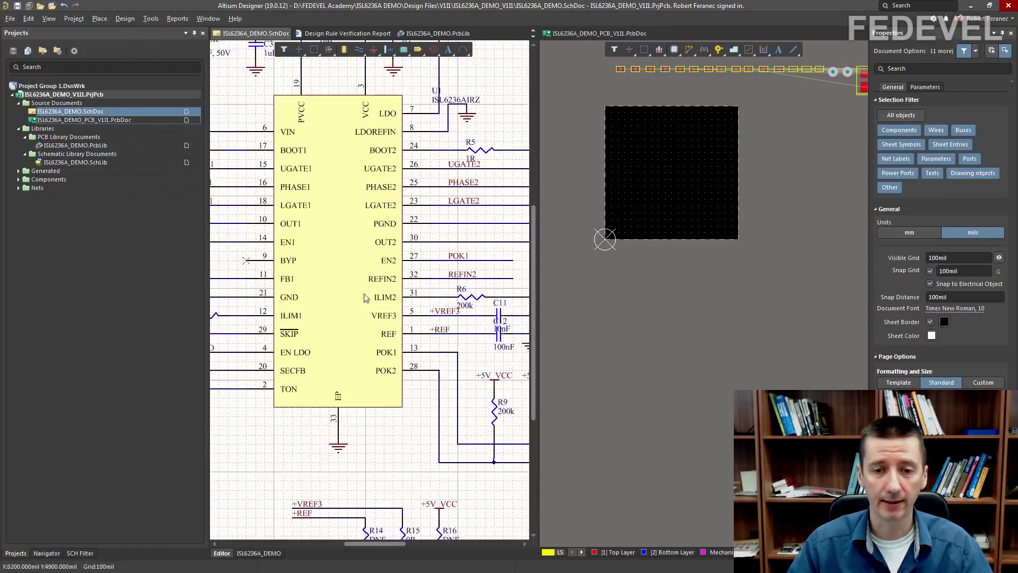
click(717, 301)
ctrl+scroll(717, 300, down, 1)
right_drag(727, 240, 715, 273)
ctrl+scroll(793, 272, up, 5)
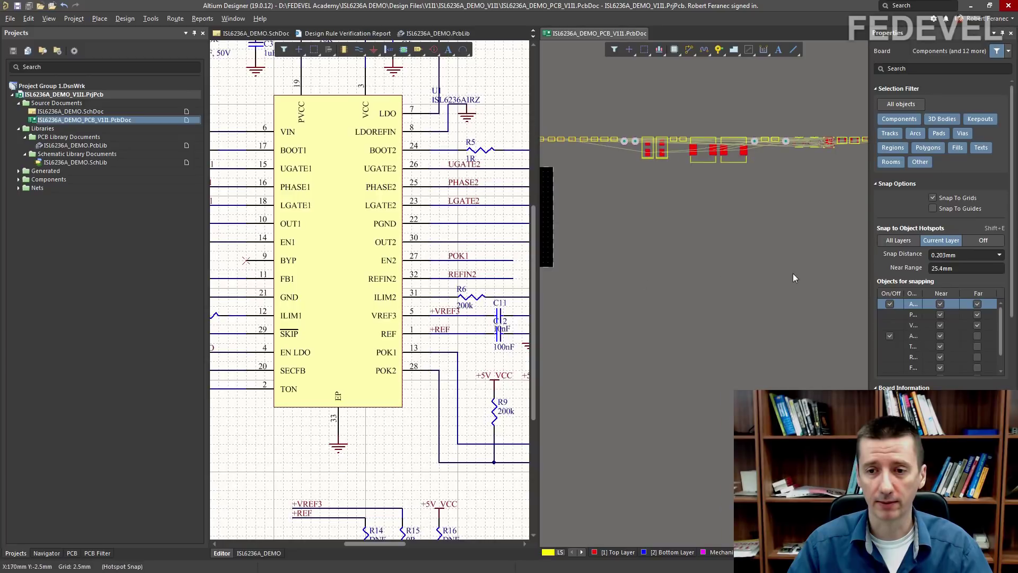
ctrl+scroll(711, 167, up, 3)
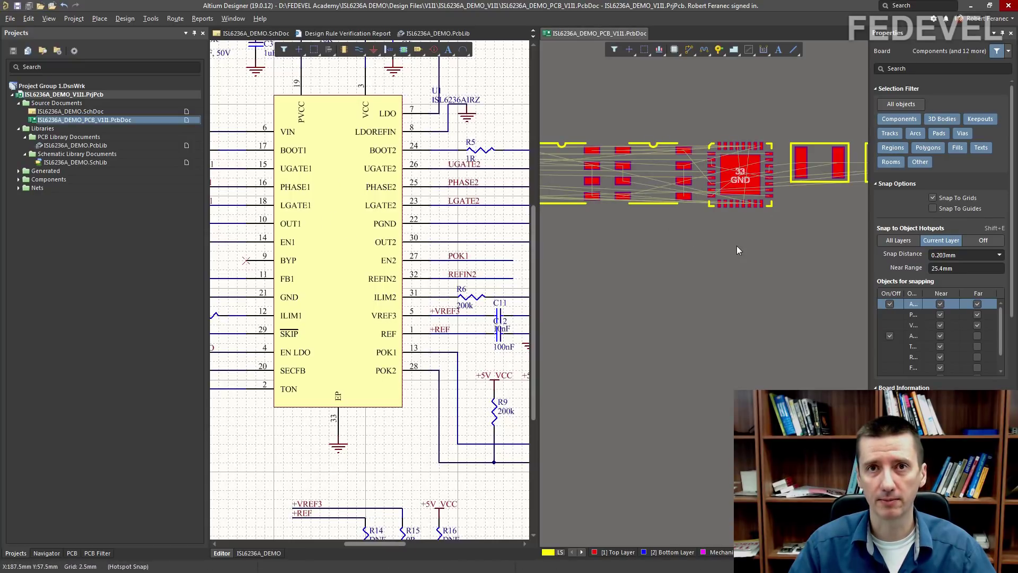
click(331, 251)
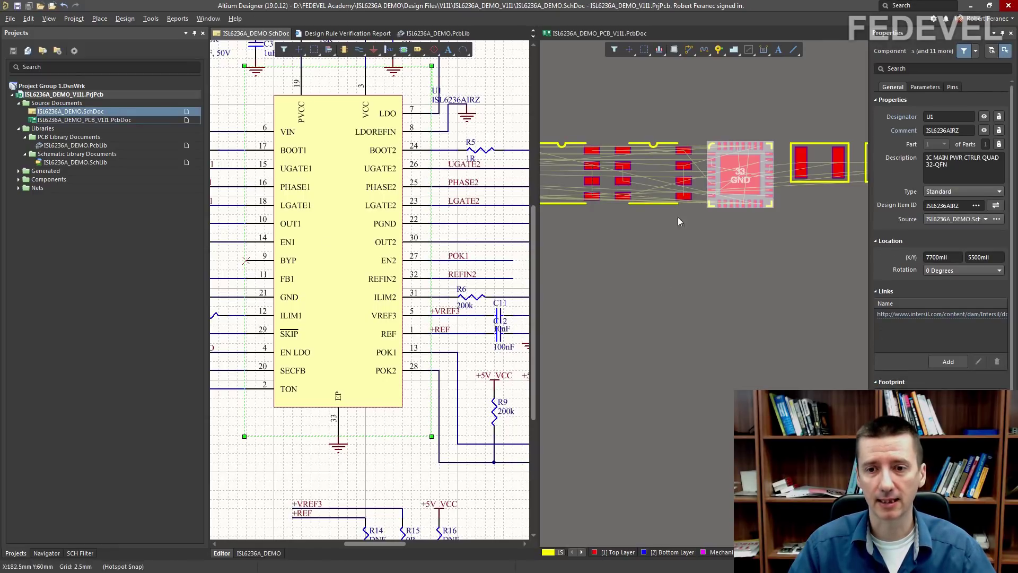
click(753, 329)
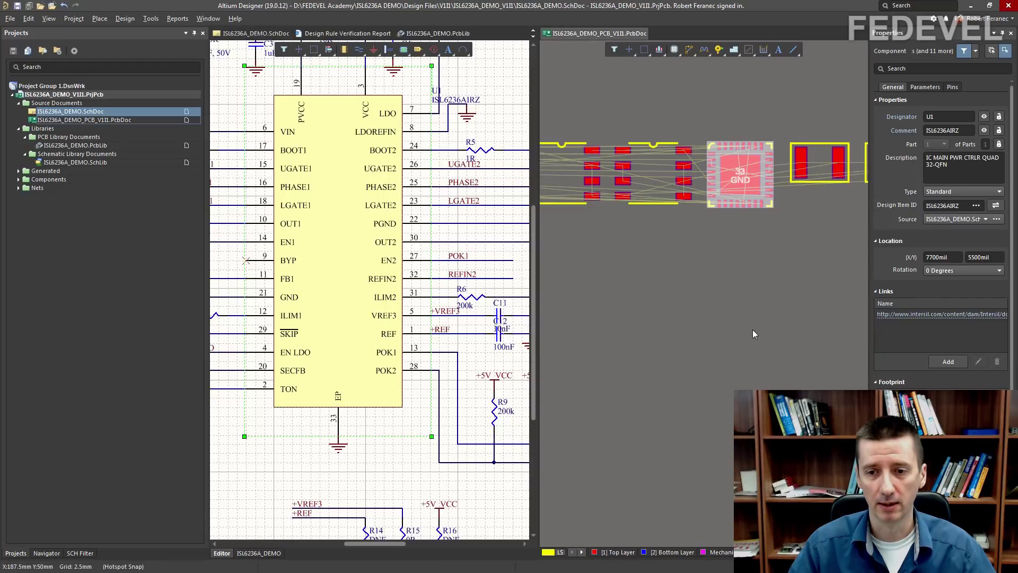
click(670, 324)
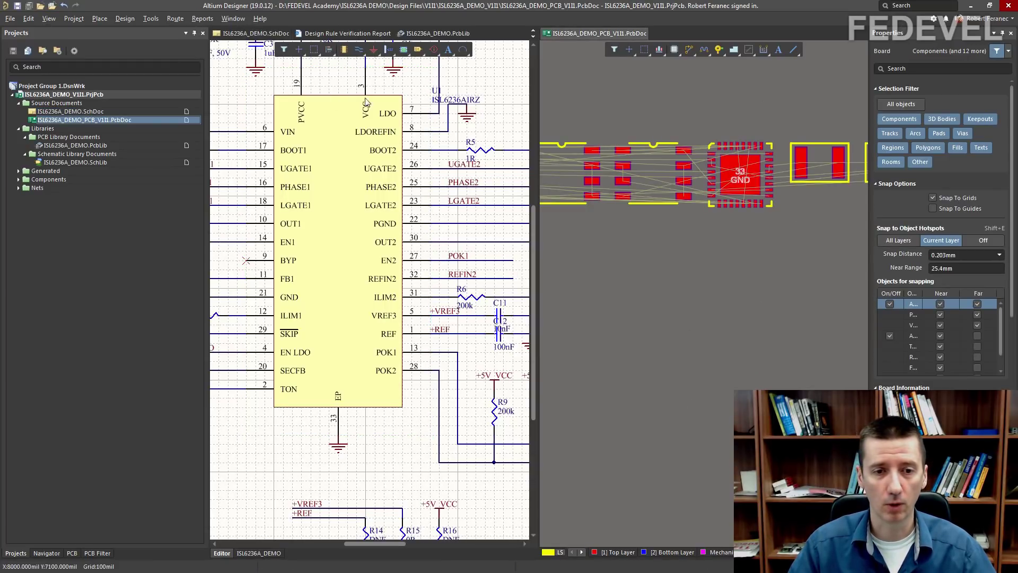
click(737, 202)
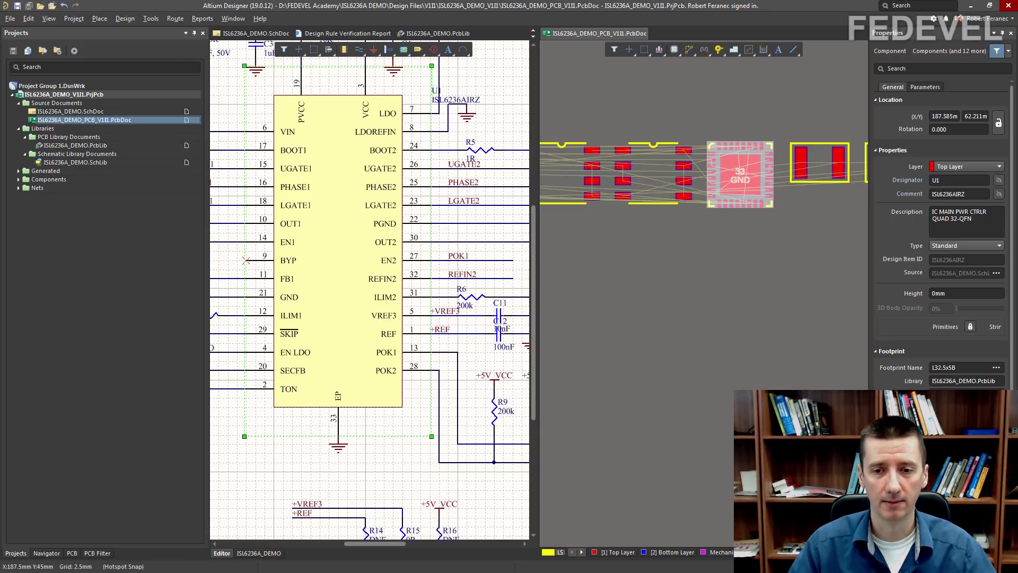
click(742, 386)
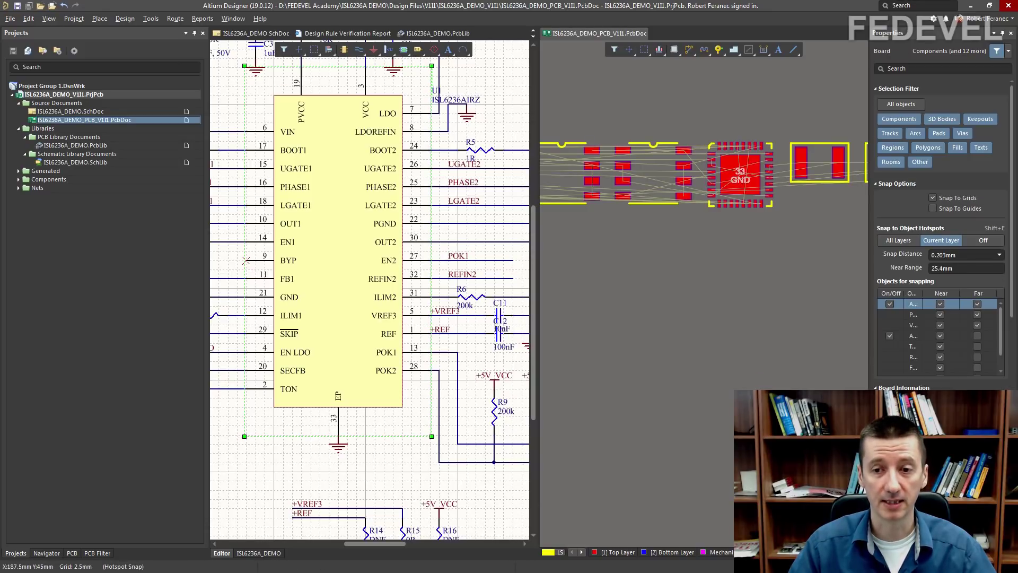
- Fit the board in the PCB view and the complete drawing in the schematic view
click(49, 18)
click(63, 86)
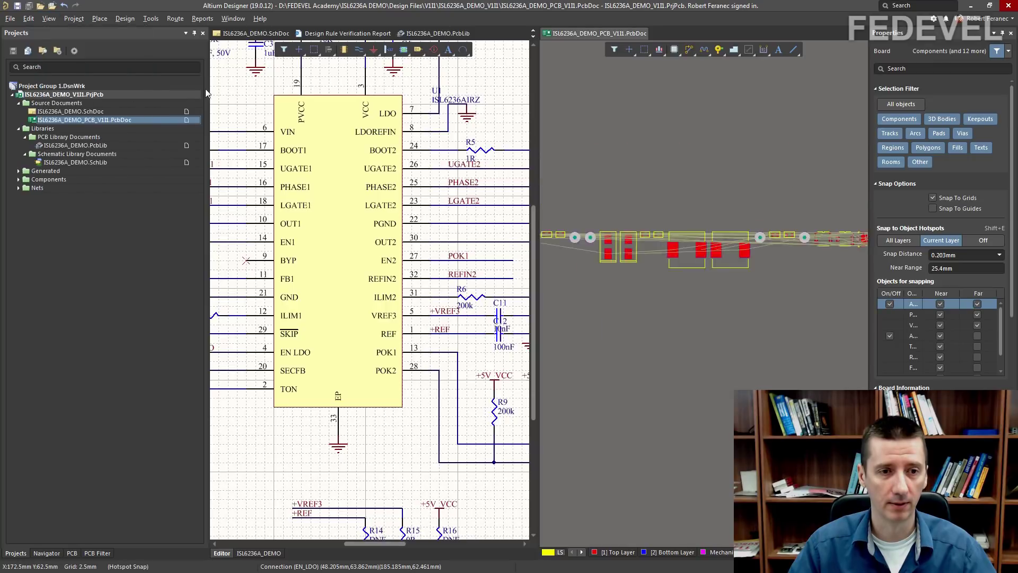
click(244, 94)
click(54, 22)
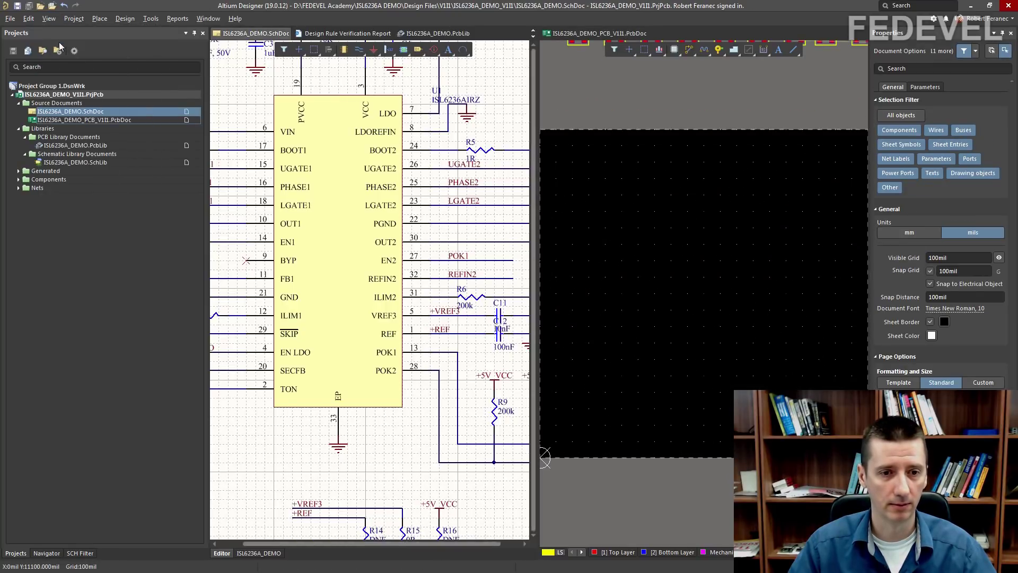
click(59, 30)
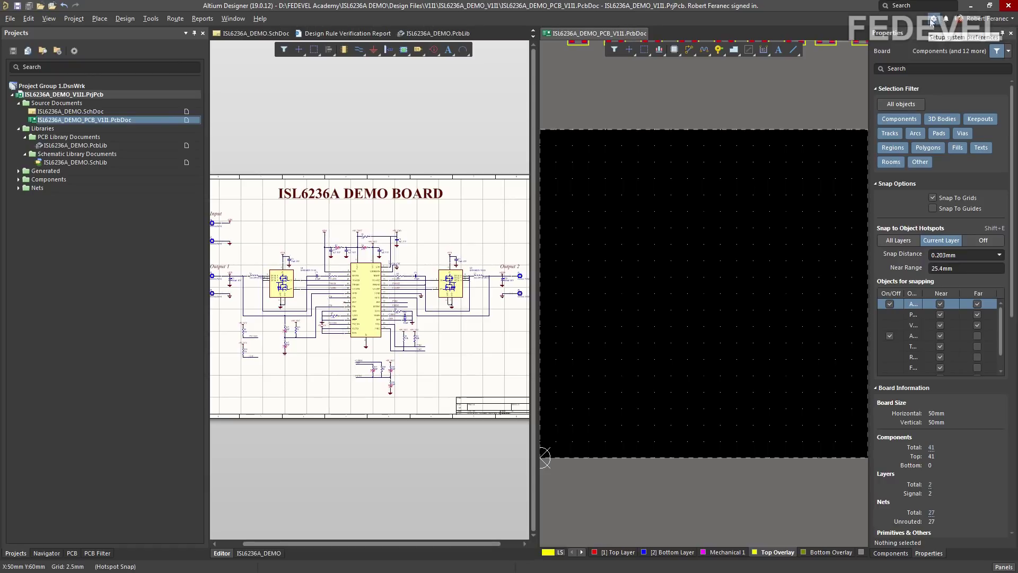
- Disable Live Highlighting only when Shift Key Down in the PCB Editor's Board Insight Display preferences
right_click(613, 159)
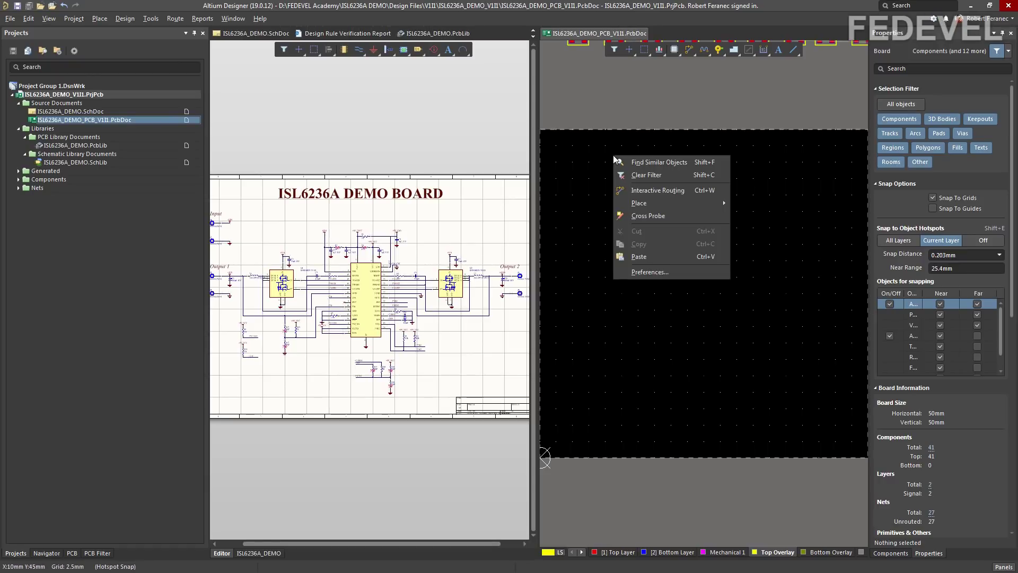
click(649, 272)
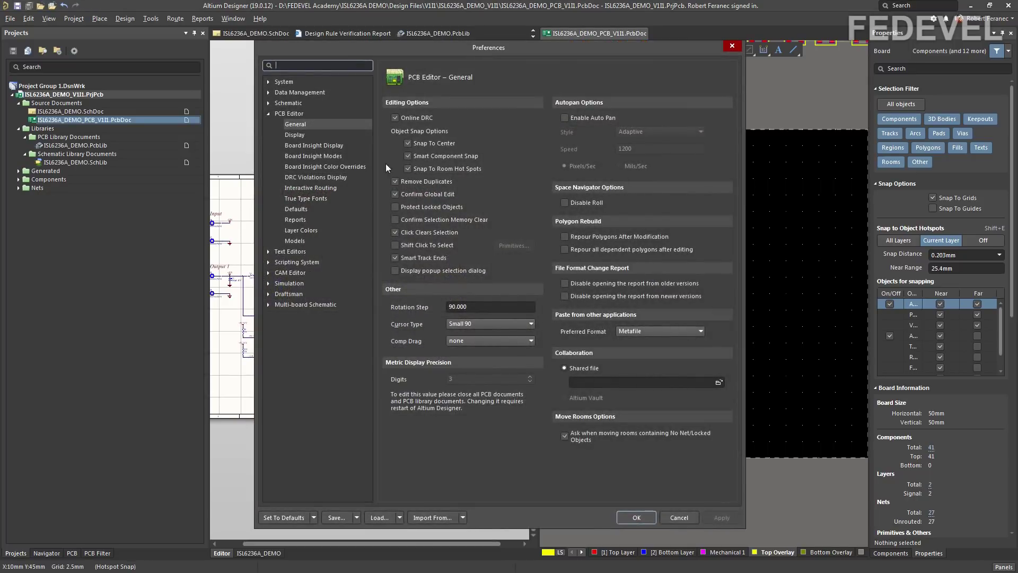
click(321, 145)
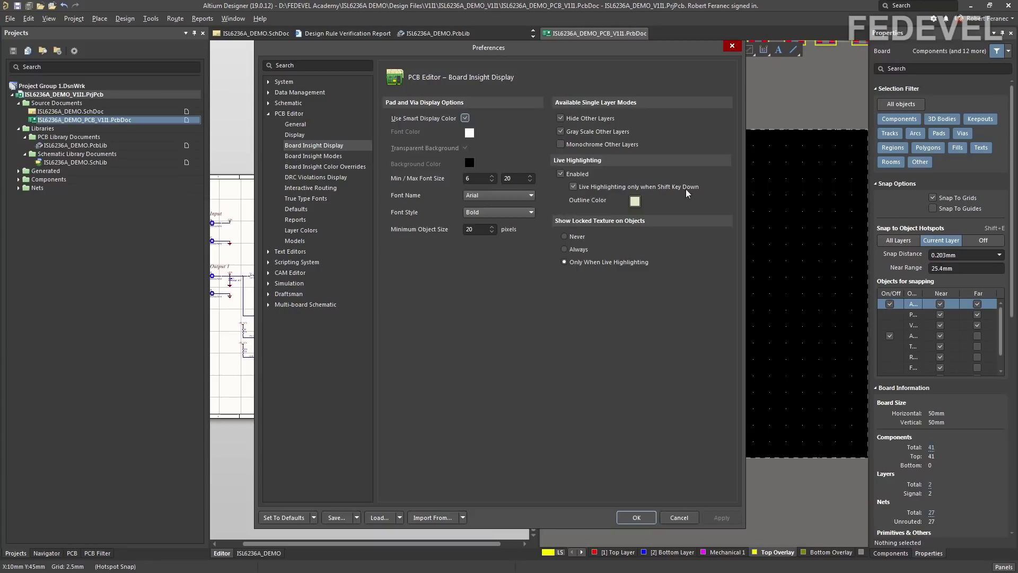
click(574, 187)
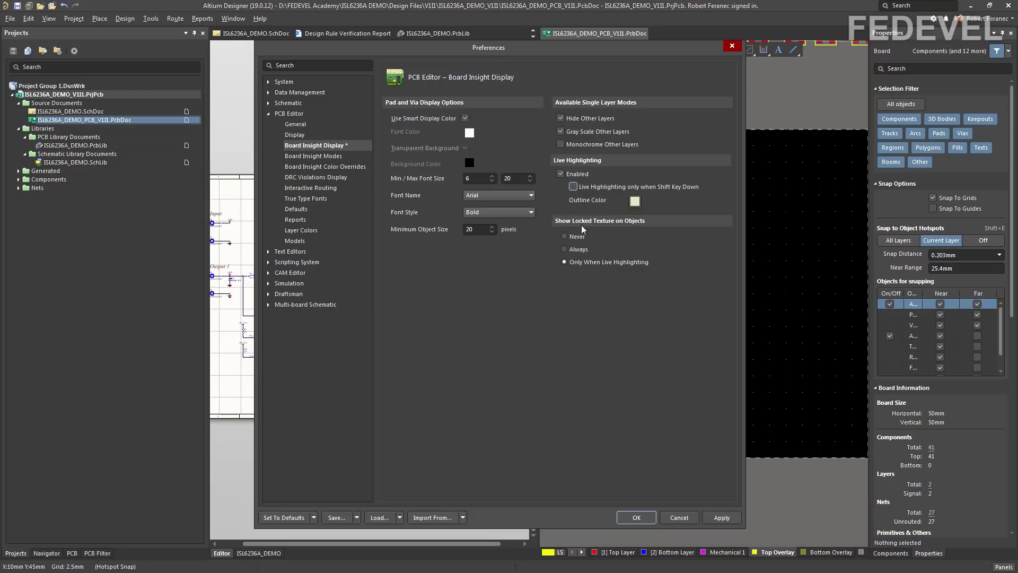
click(629, 514)
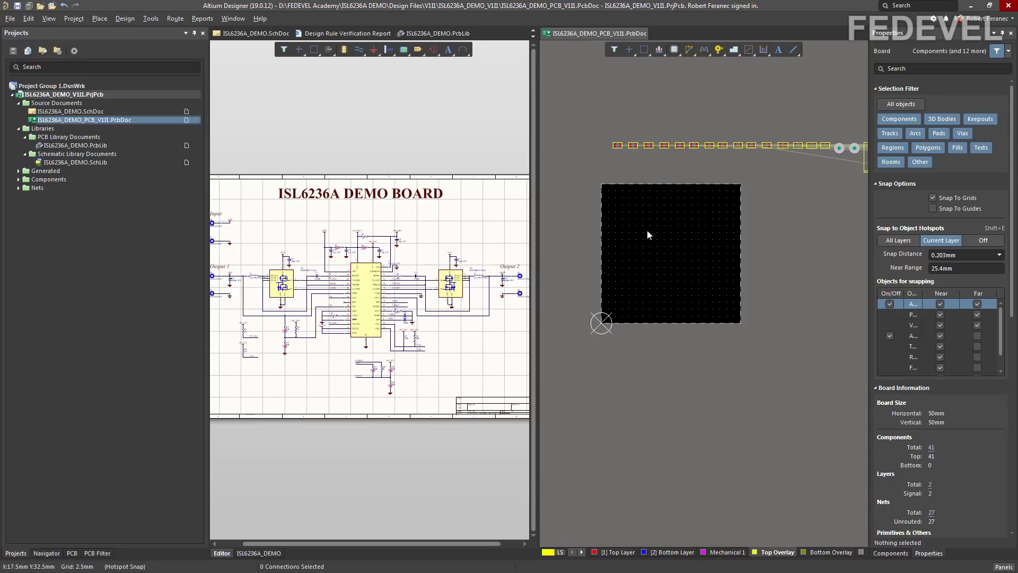
- Examine the live net highlighting on the pads of U1 and its neighbouring components
right_drag(793, 255, 598, 285)
ctrl+scroll(695, 182, up, 8)
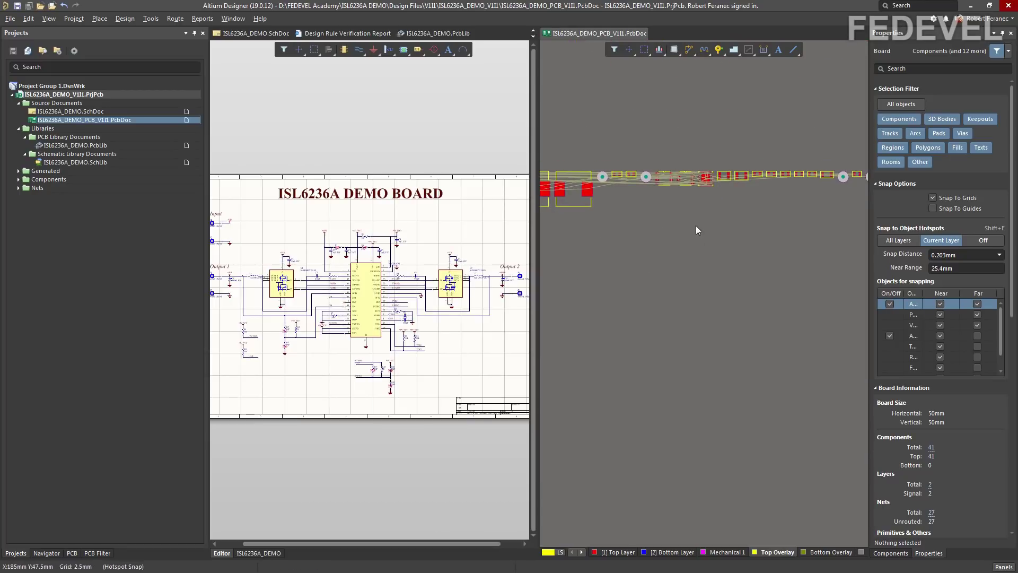
ctrl+scroll(695, 183, up, 3)
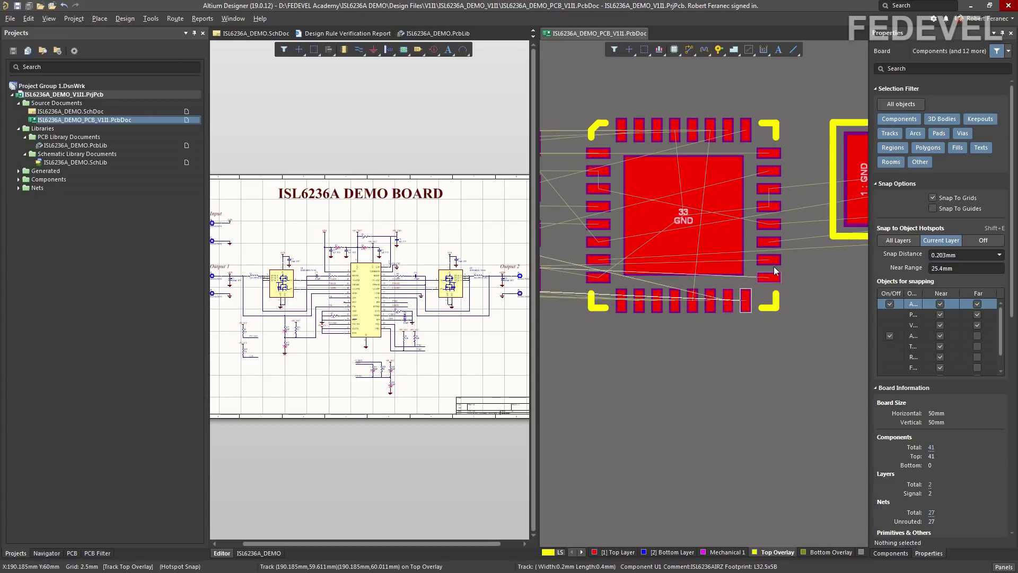
ctrl+scroll(765, 198, down, 2)
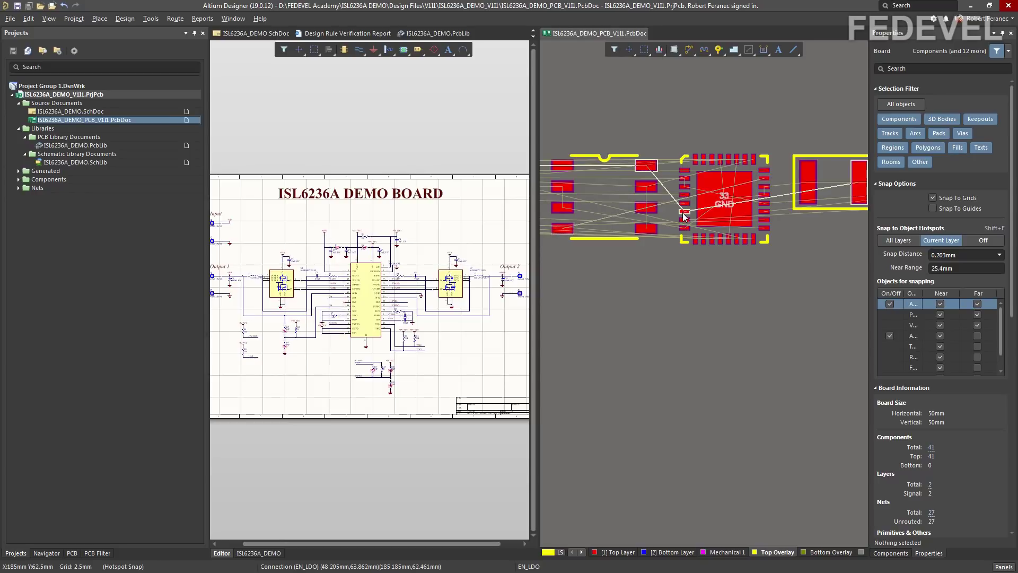
ctrl+scroll(722, 199, up, 2)
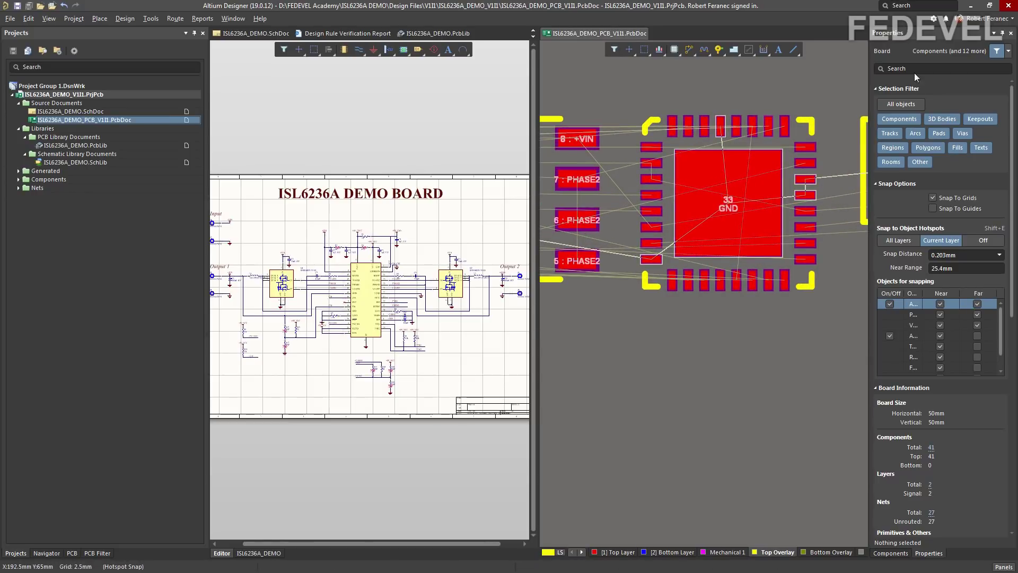
- Review the Live Highlighting options in the Board Insight Display preferences and fit the board in the PCB view
click(935, 19)
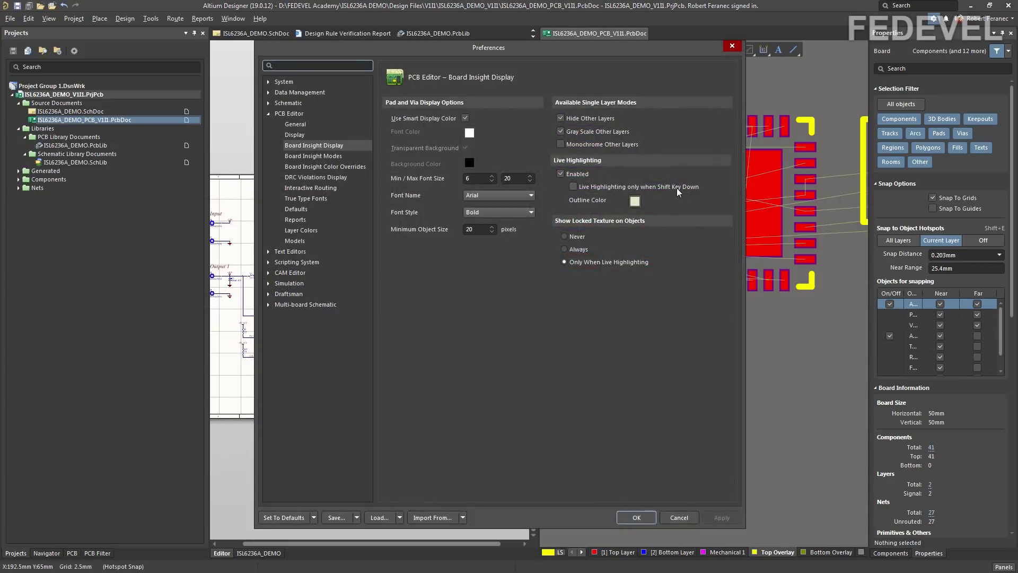
click(733, 47)
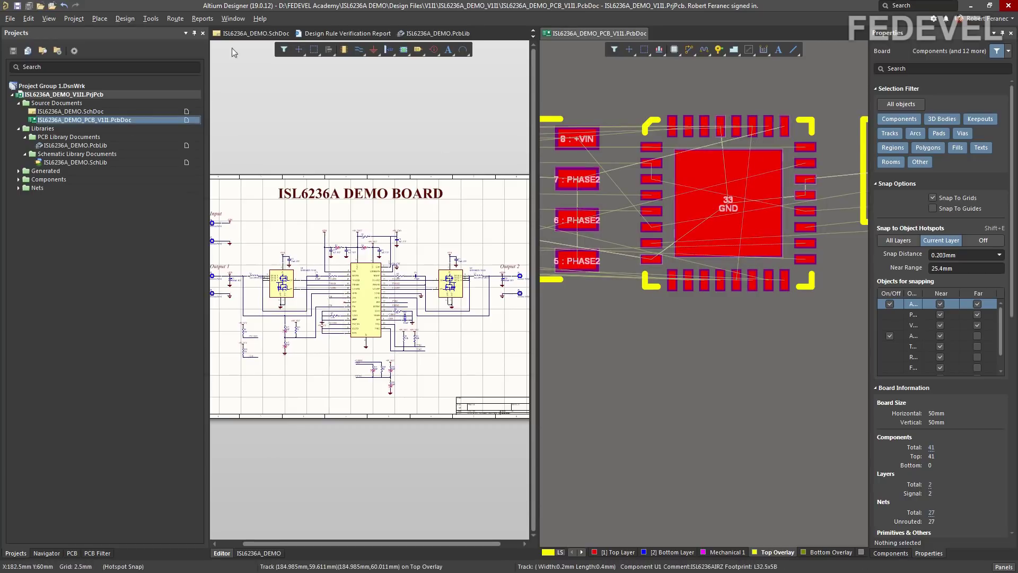
click(49, 18)
click(59, 85)
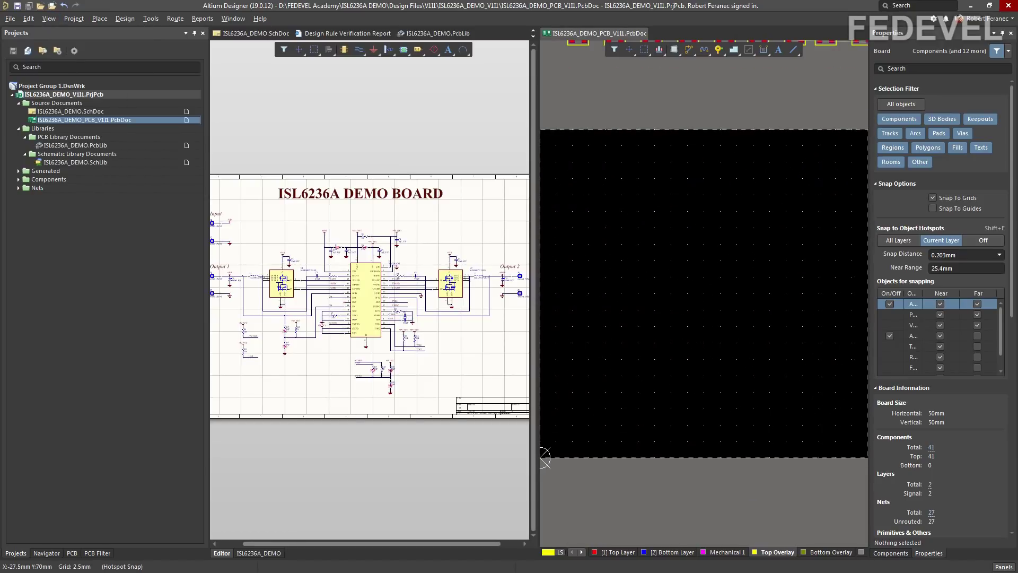
- Enable Dimming and Zooming for Cross Select Mode in the System Navigation preferences
right_click(598, 234)
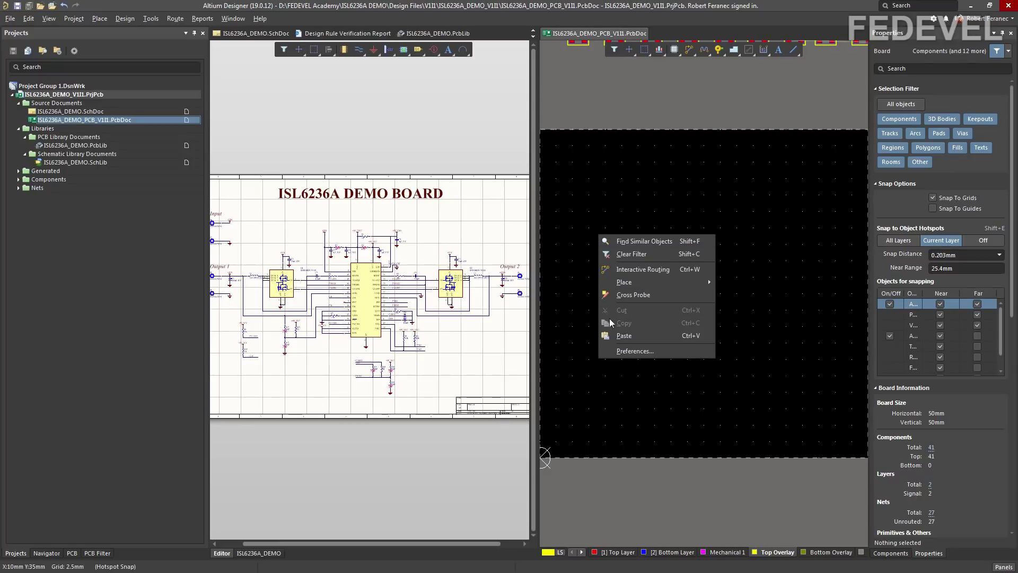
click(615, 354)
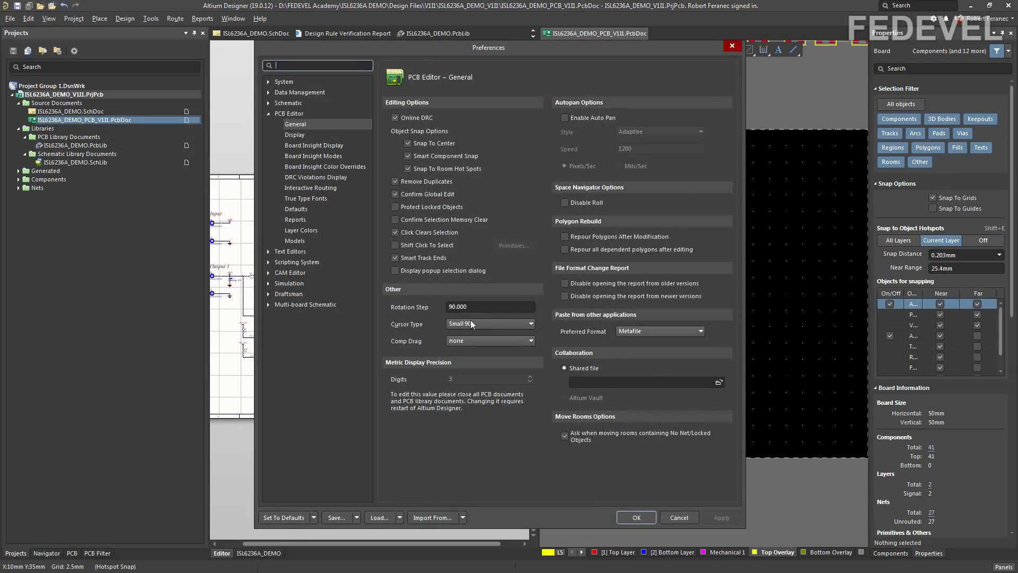
click(268, 82)
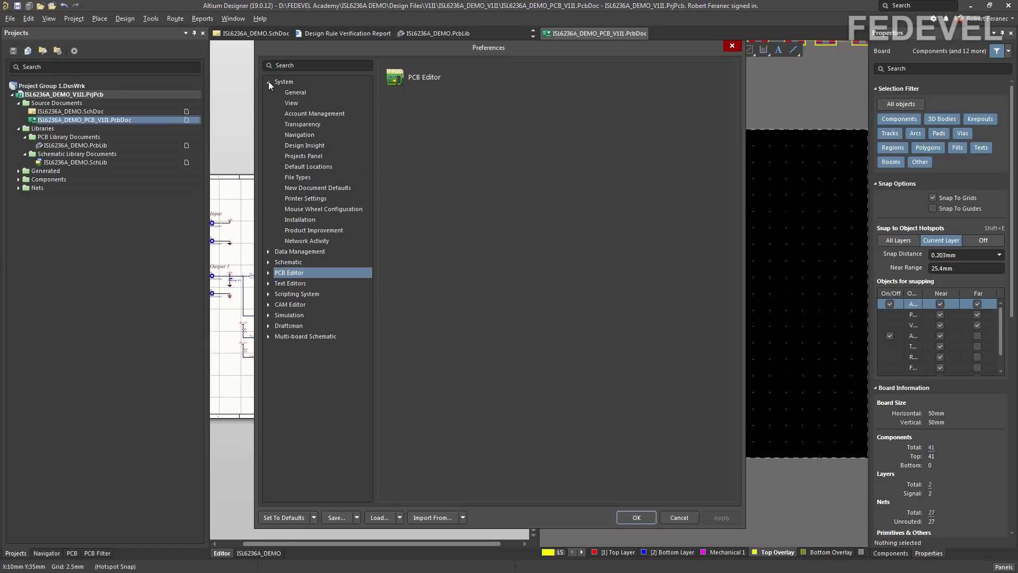
click(290, 135)
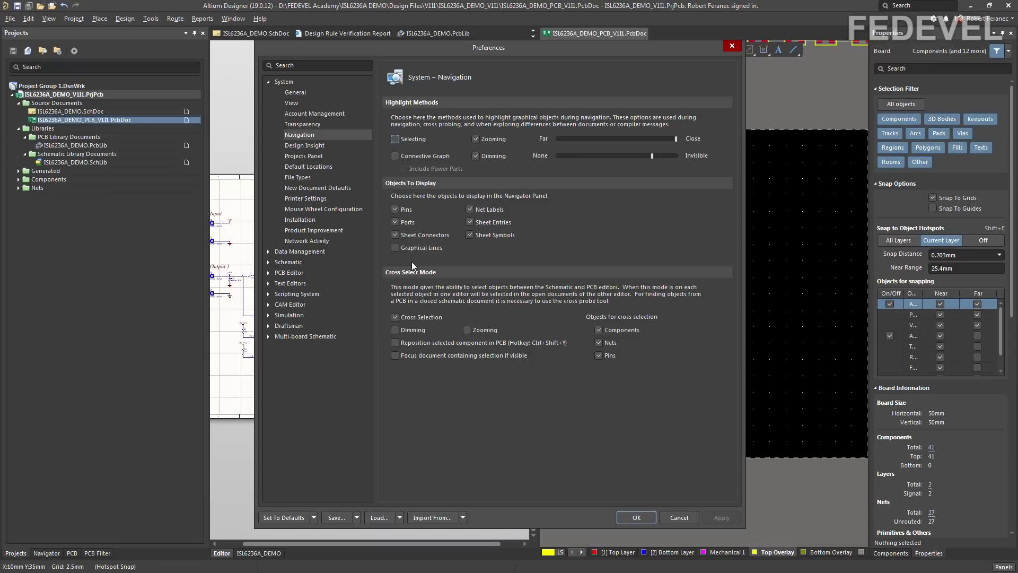
click(395, 331)
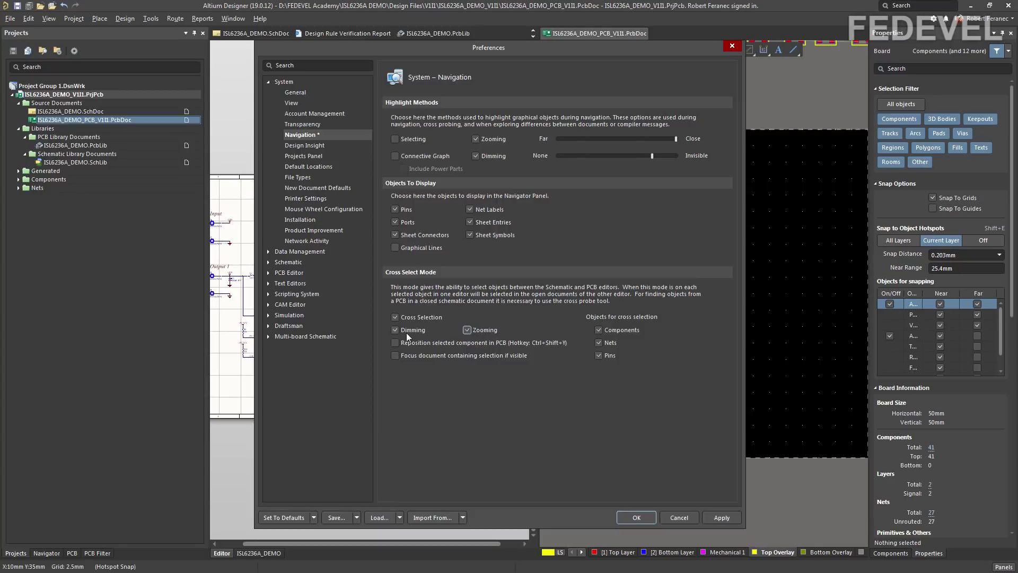
click(636, 517)
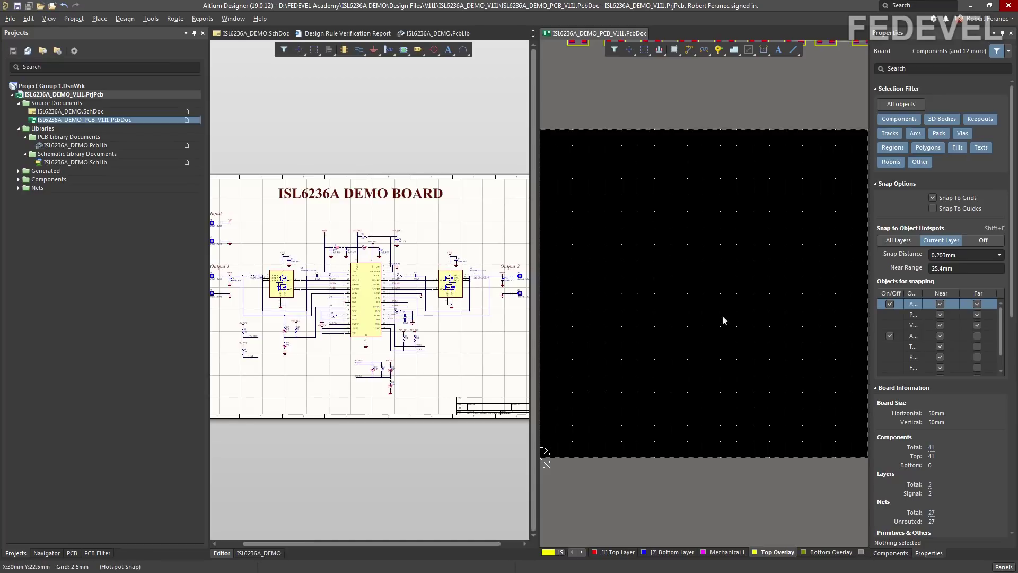
- Select U1 on the schematic and examine how cross selection zooms to its footprint and dims the surrounding PCB components
click(368, 295)
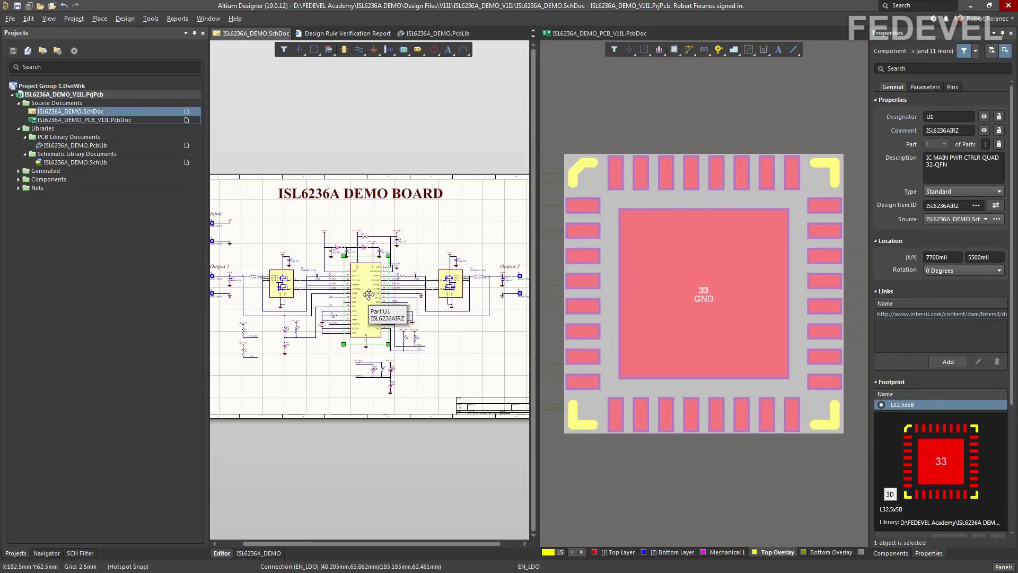
click(647, 98)
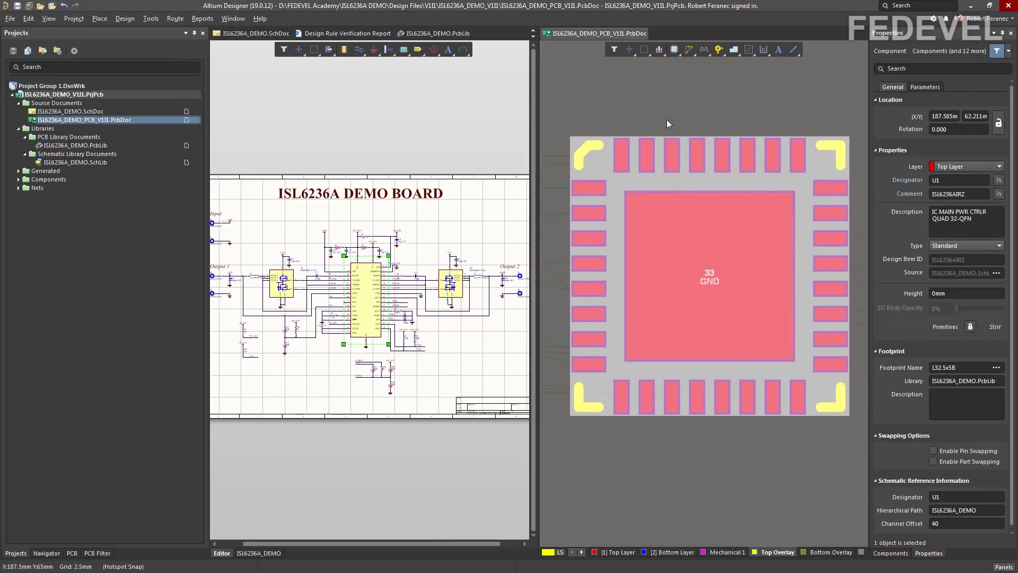
ctrl+scroll(667, 119, down, 3)
right_drag(666, 120, 707, 251)
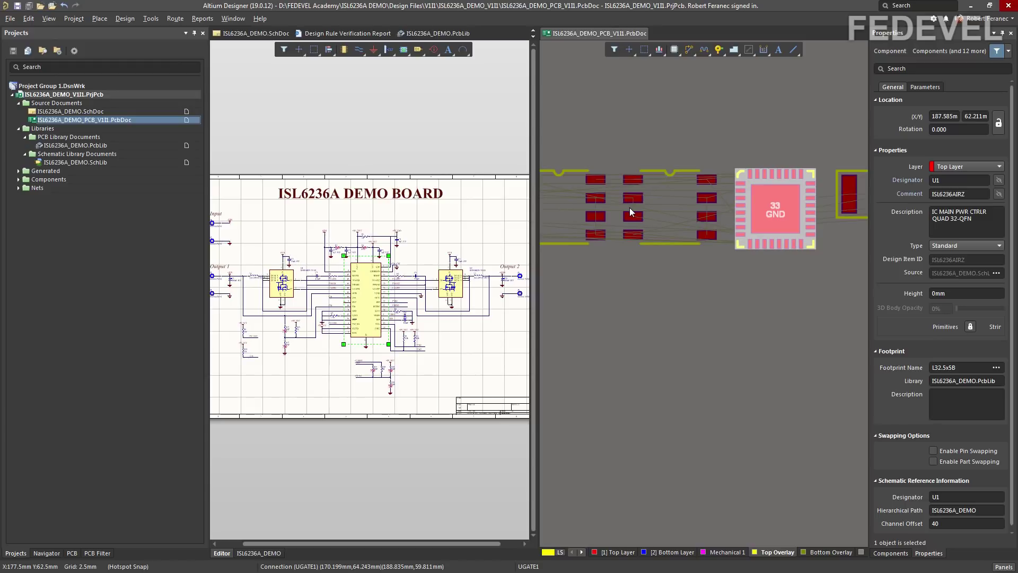
ctrl+scroll(623, 193, down, 2)
ctrl+scroll(629, 204, up, 3)
right_drag(752, 324, 662, 322)
ctrl+scroll(686, 174, up, 3)
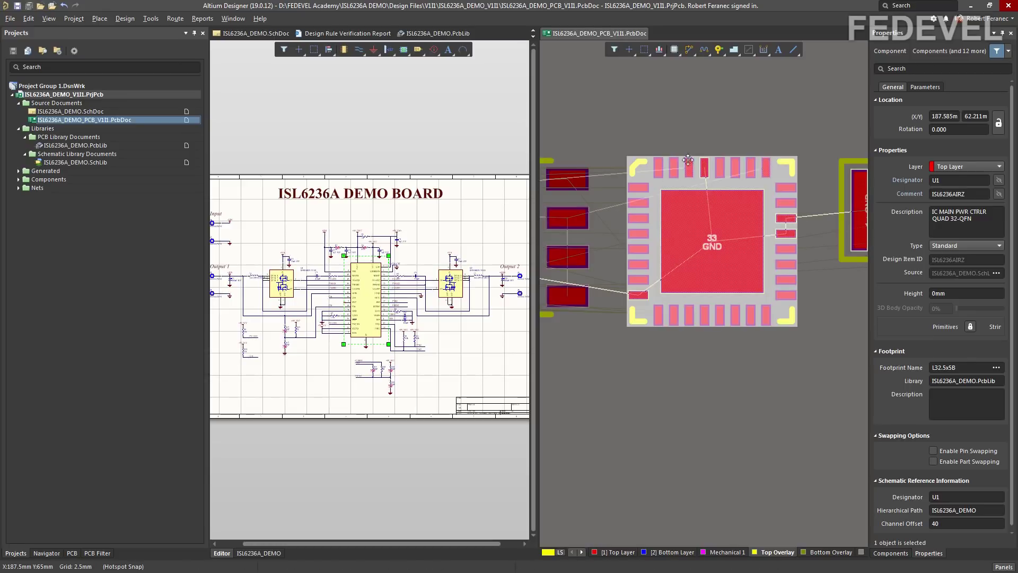
- Examine the dimmed component row and the empty board area while U1 stays selected
ctrl+scroll(713, 134, down, 6)
right_drag(622, 324, 858, 253)
ctrl+scroll(663, 234, down, 4)
scroll(733, 234, down, 3)
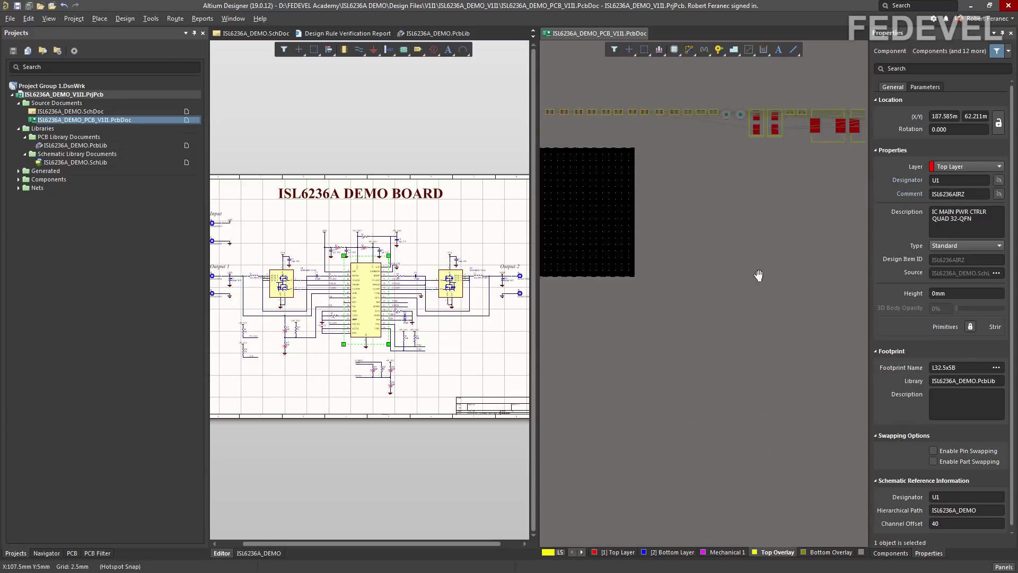
ctrl+scroll(648, 169, up, 2)
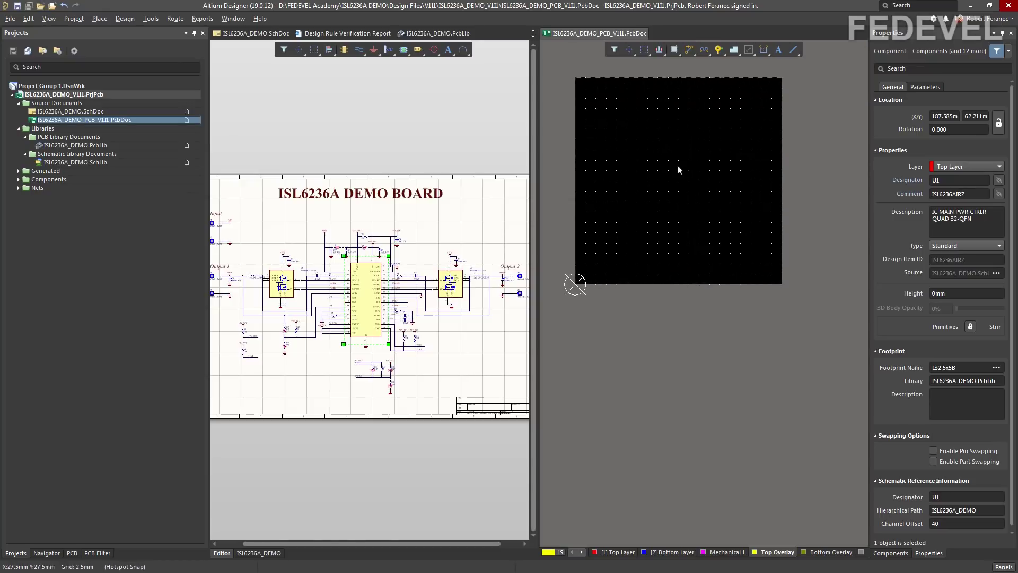
right_drag(827, 127, 566, 275)
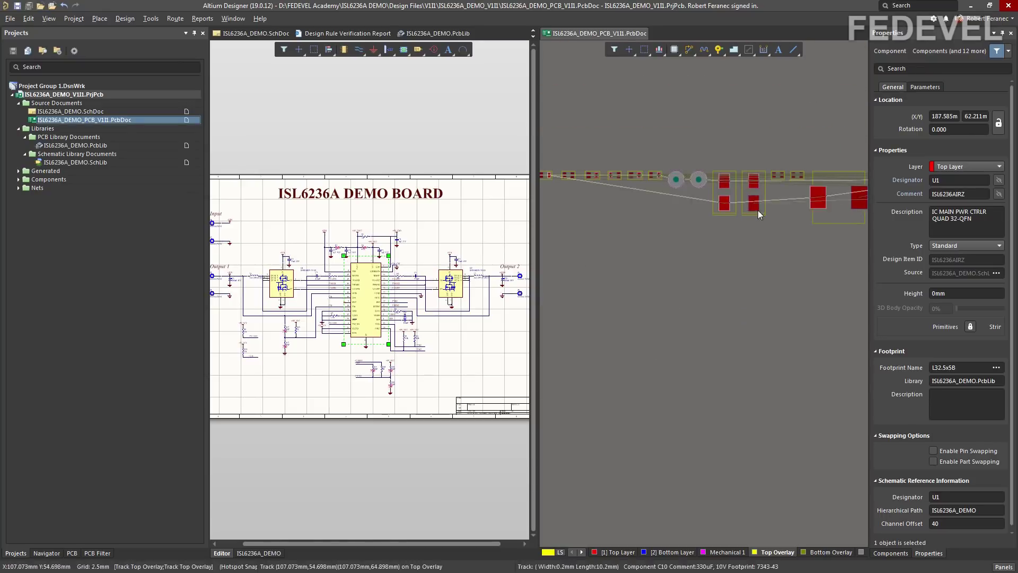
right_drag(786, 224, 616, 215)
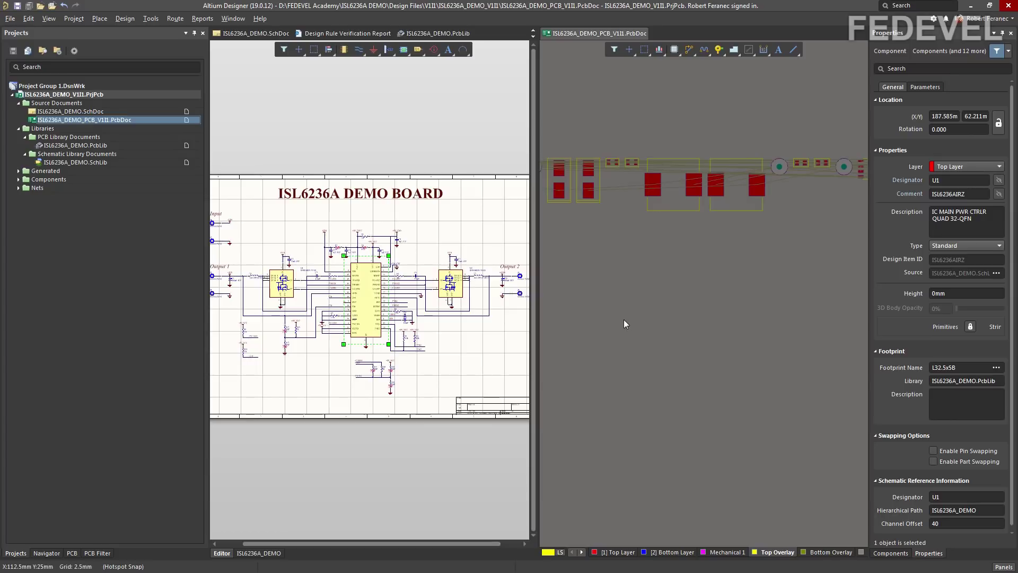
right_drag(623, 319, 897, 279)
right_drag(701, 267, 832, 259)
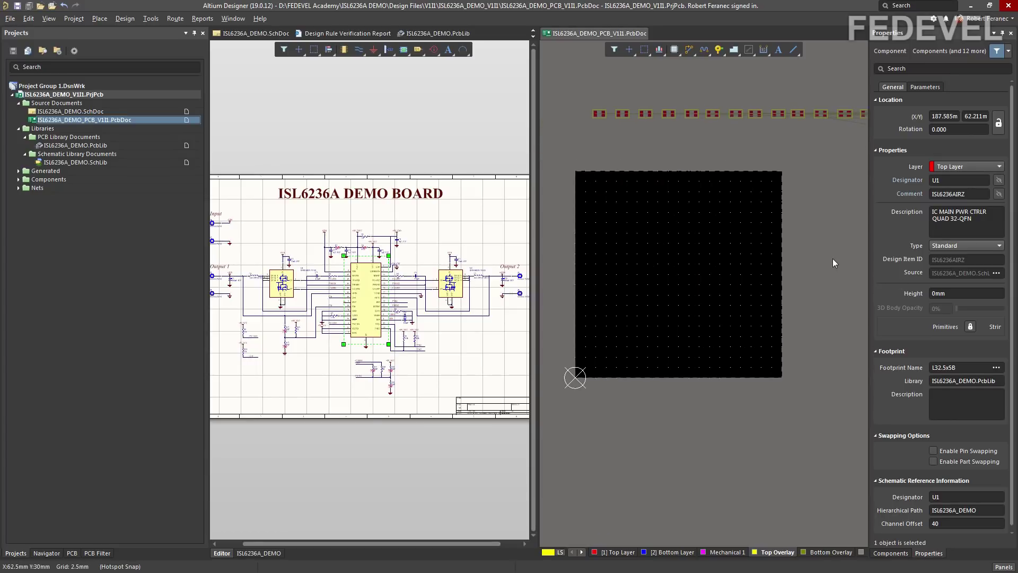
- Disable Zooming and Dimming for Cross Select Mode in the System Navigation preferences
right_click(623, 193)
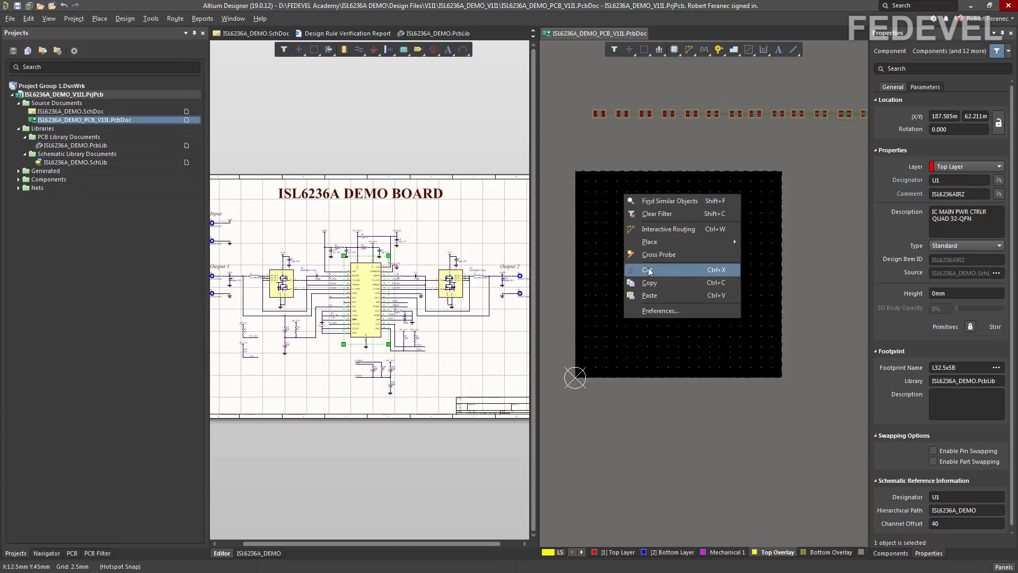
click(654, 311)
click(267, 81)
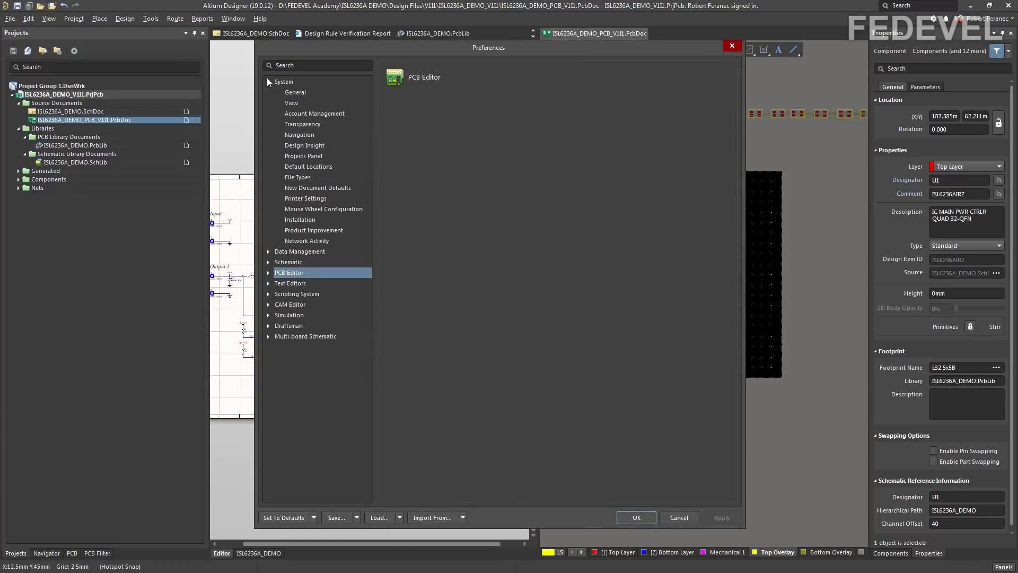
click(286, 133)
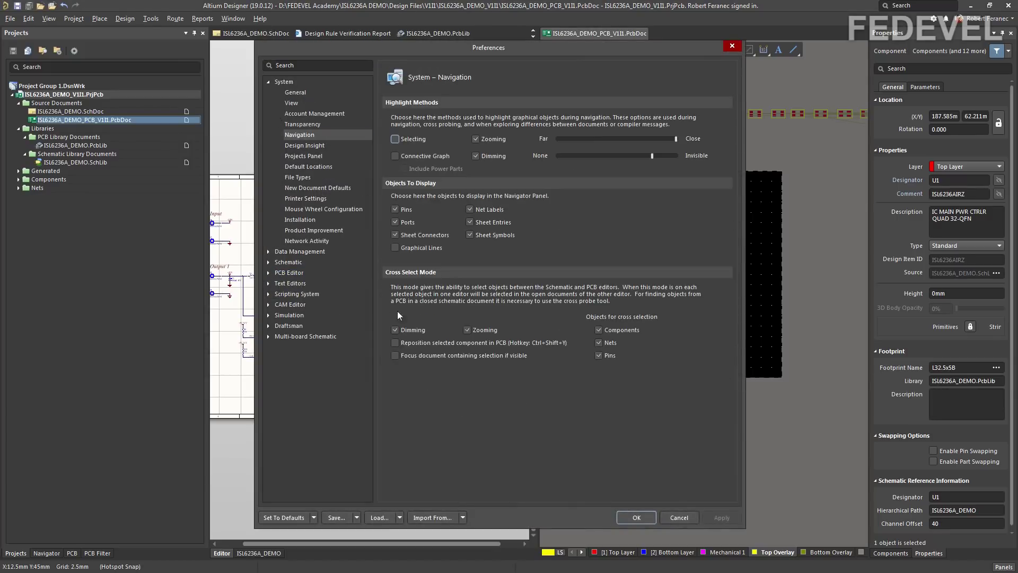
click(466, 329)
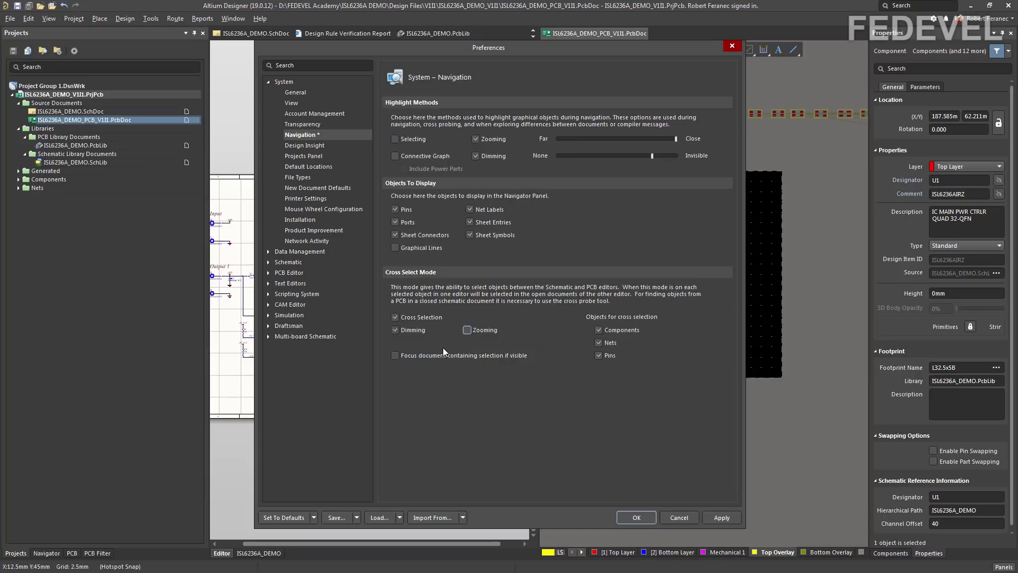
click(394, 329)
click(629, 517)
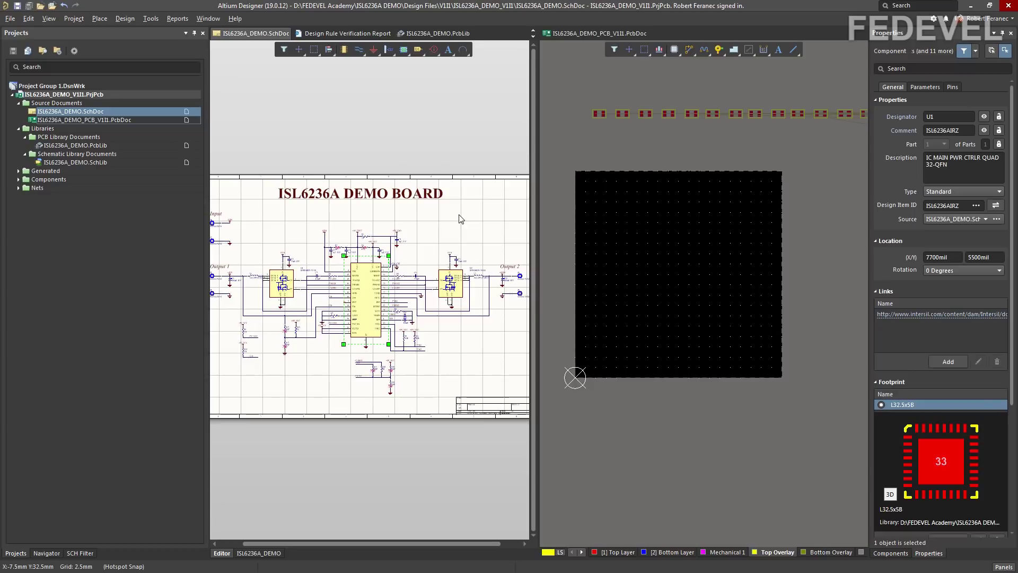
- Clear the U1 selection and fit the board in the PCB view
click(460, 219)
click(648, 244)
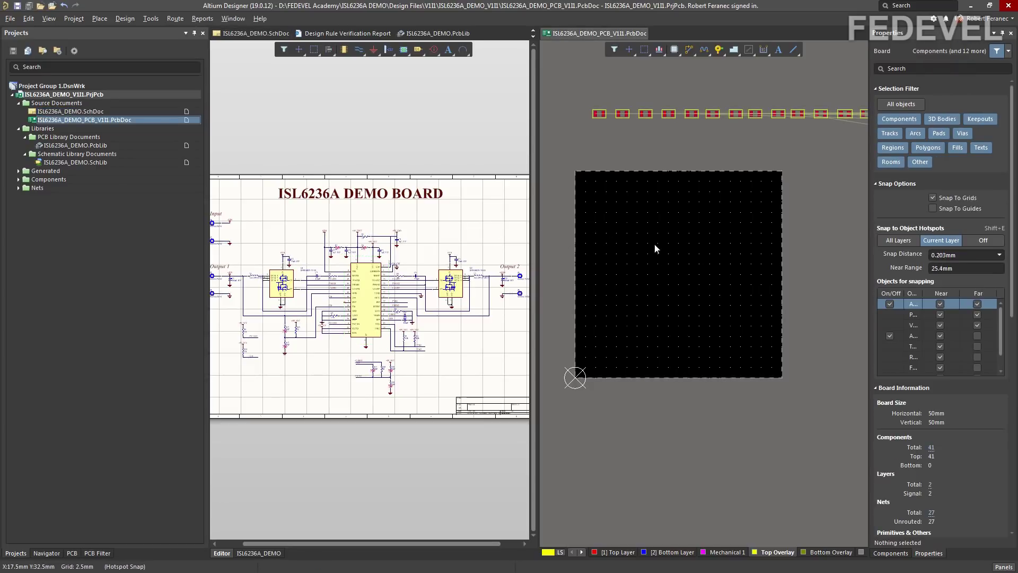
click(51, 20)
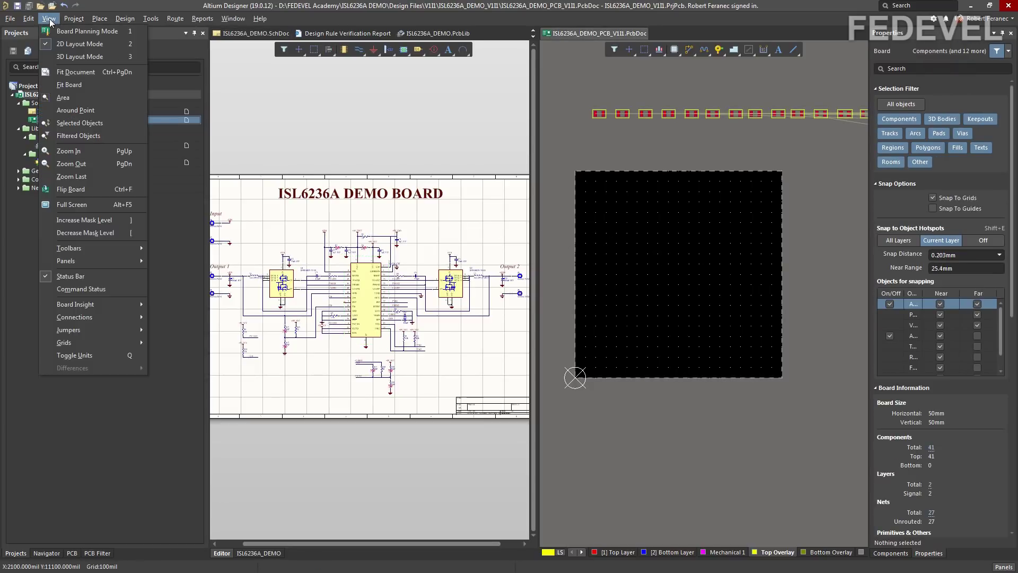
click(72, 84)
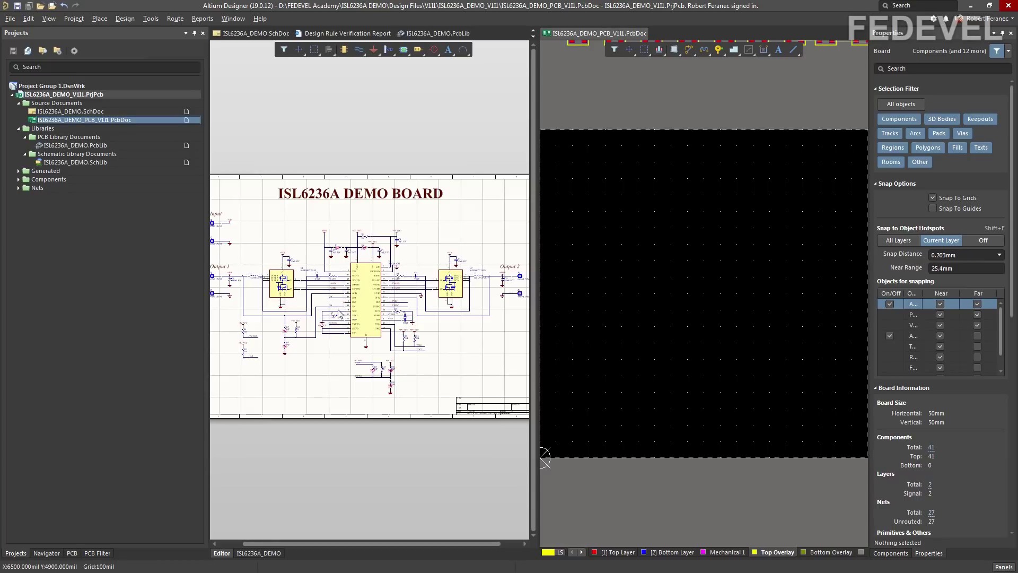
- Select U1 on the schematic, locate its footprint in the PCB component row, and fit the board in the view again
click(366, 298)
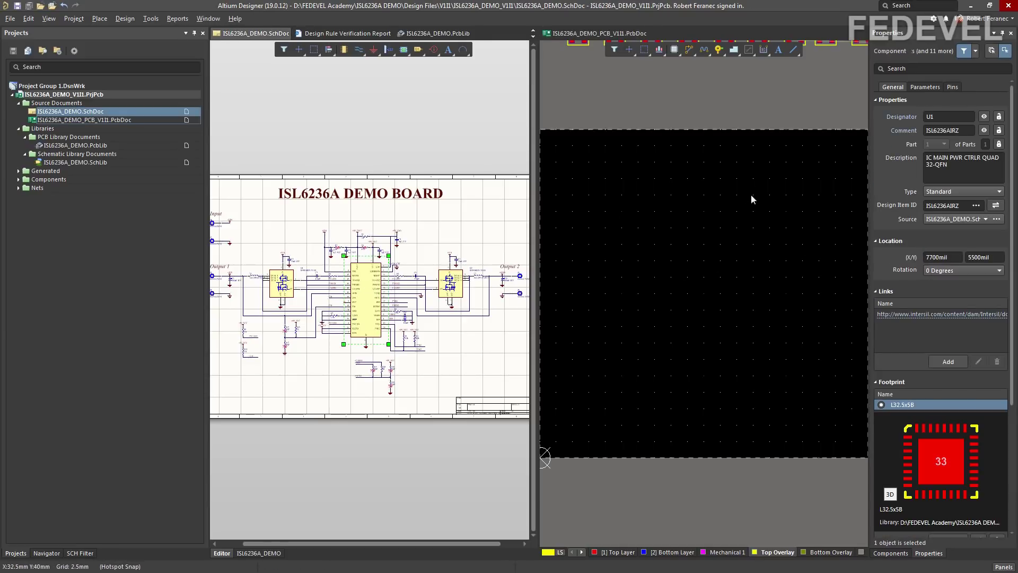
click(636, 263)
ctrl+scroll(641, 250, down, 4)
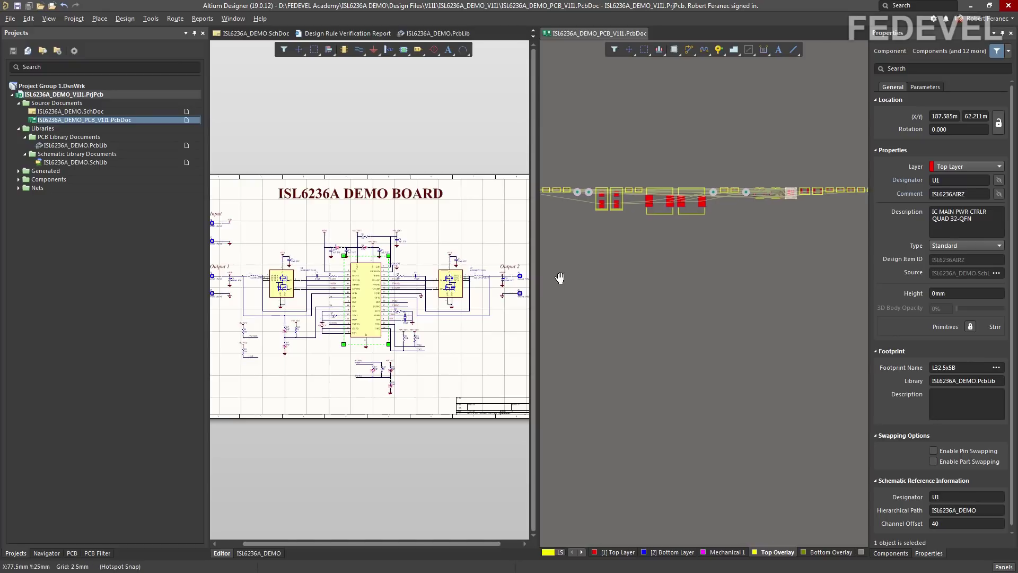
ctrl+scroll(727, 221, up, 3)
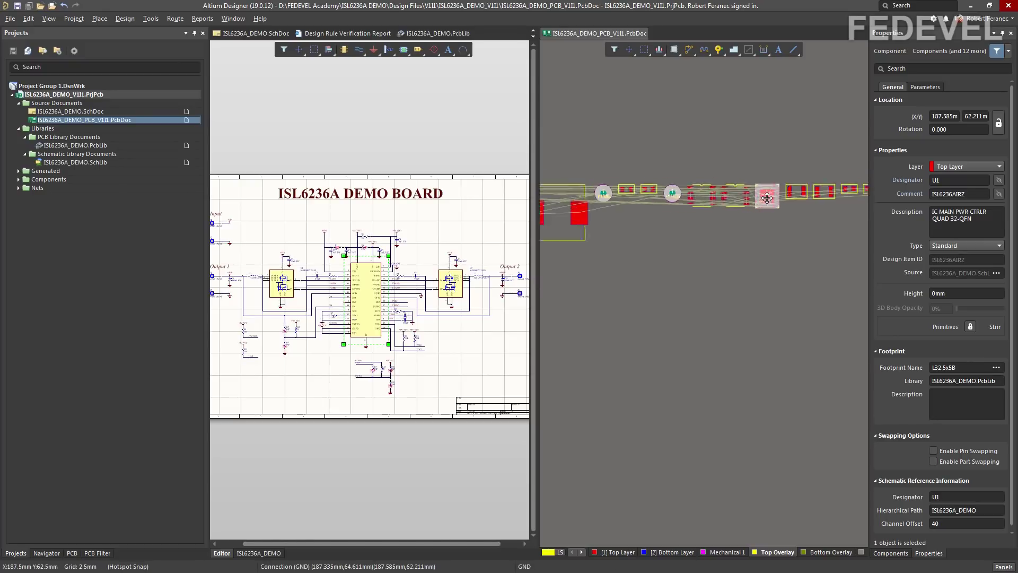
click(49, 19)
click(64, 85)
- Select component U1 on the schematic and make the PCB document active with U1 still cross-selected
click(70, 111)
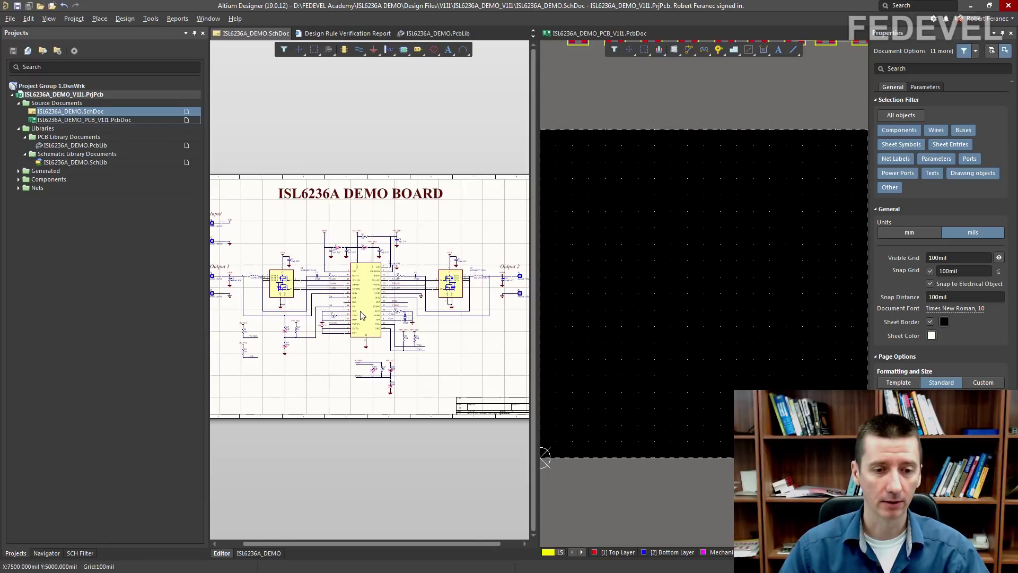
ctrl+scroll(362, 306, up, 5)
click(380, 278)
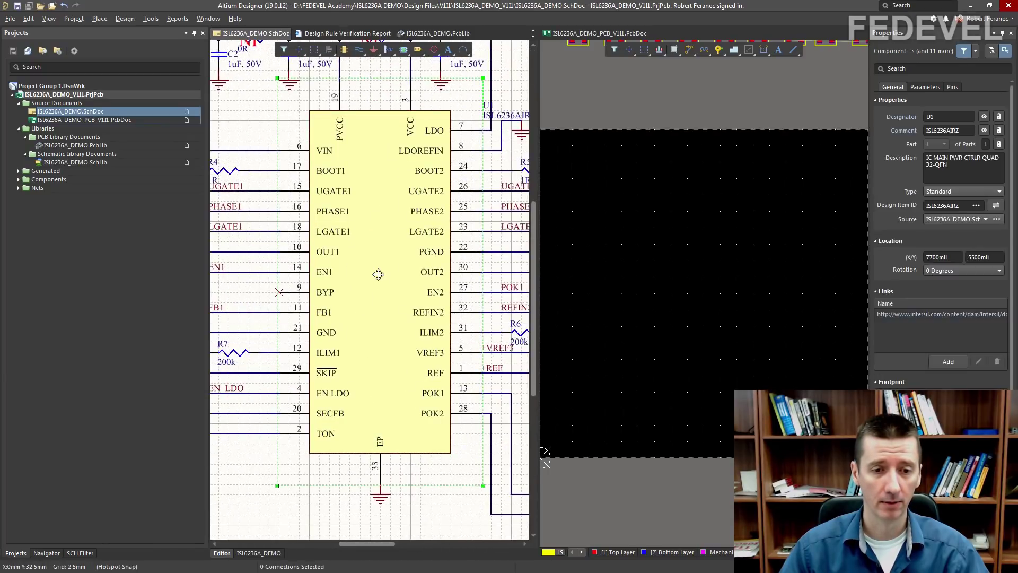
click(682, 163)
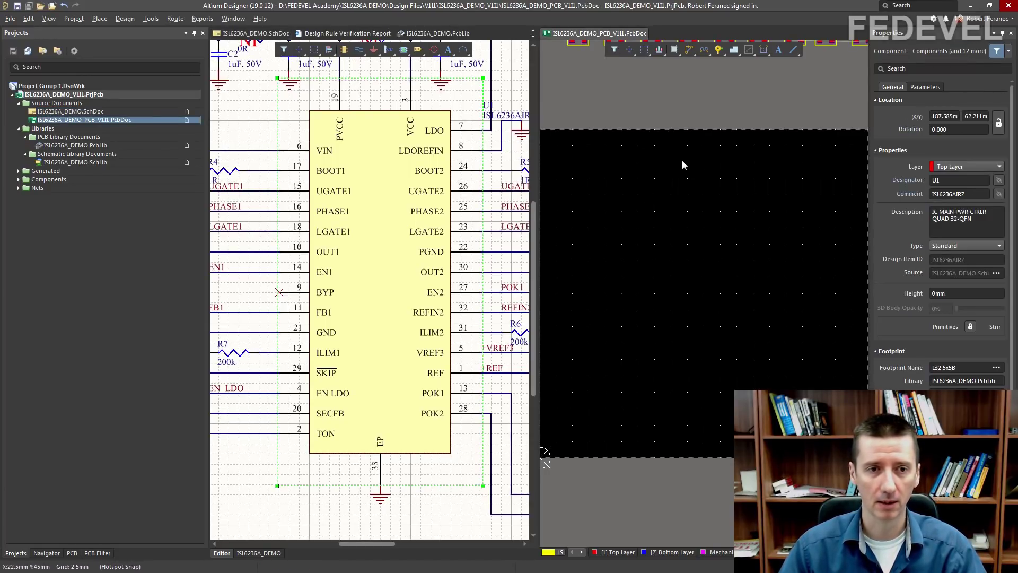
- Run Reposition Selected Components and place U1 on the Bottom Layer at 25 mm, 25 mm with 180° rotation
click(152, 19)
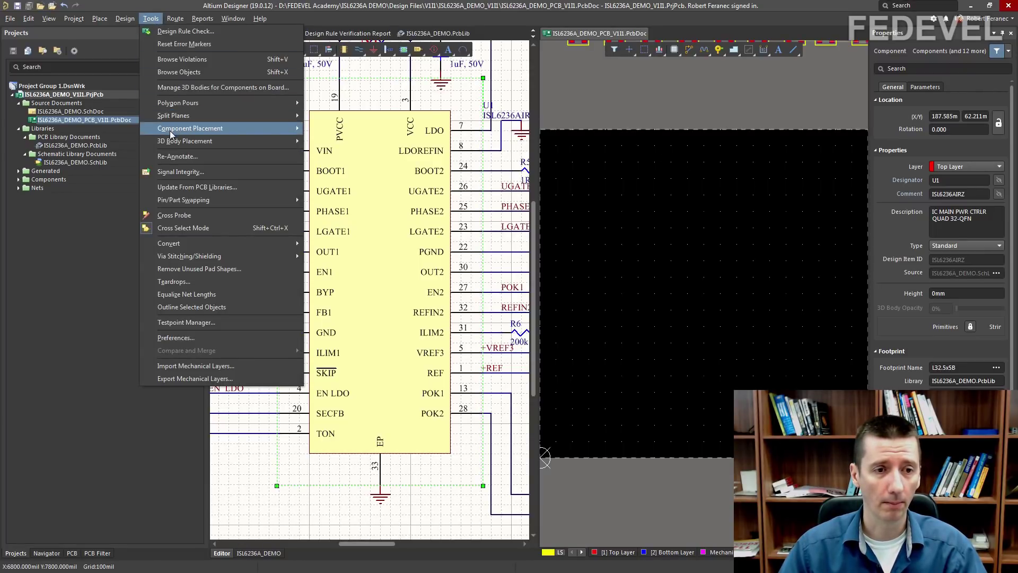
mouse_move(179, 131)
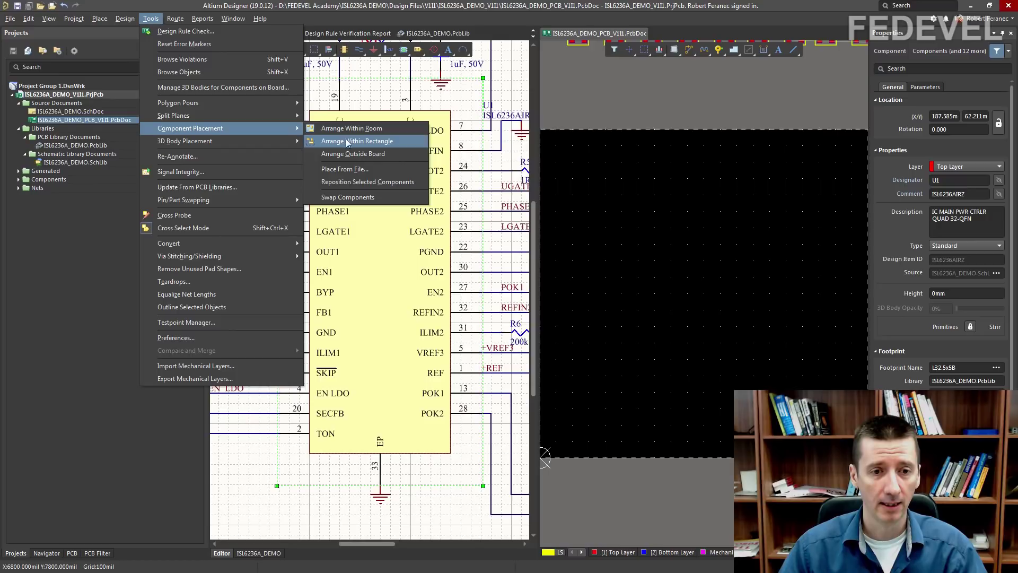
click(372, 184)
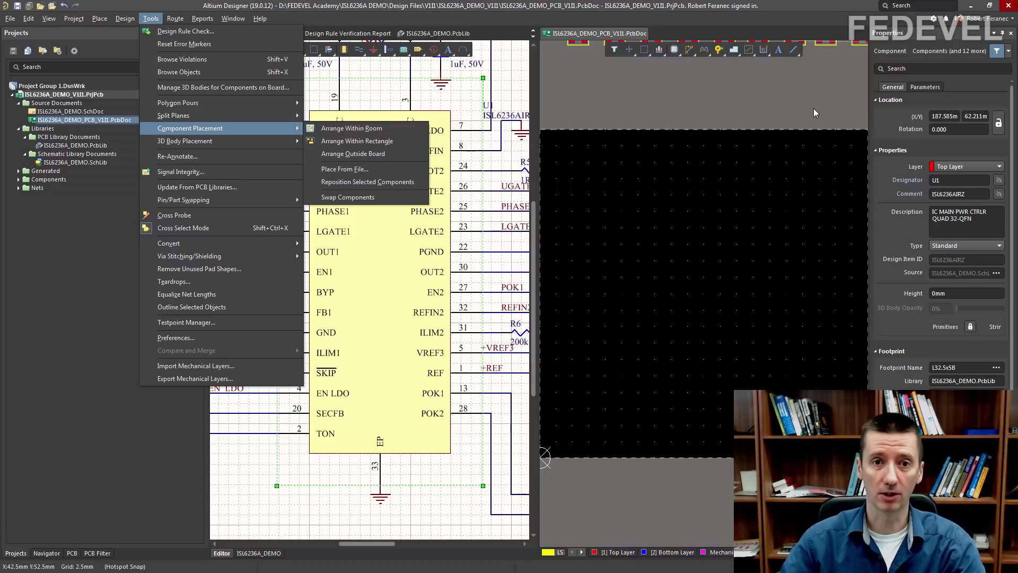
click(367, 181)
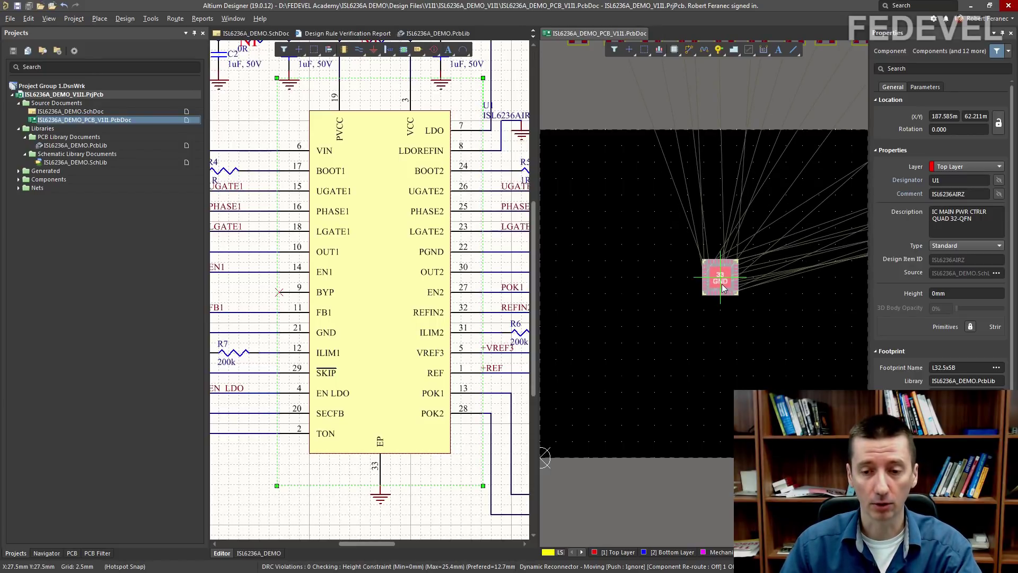
click(722, 286)
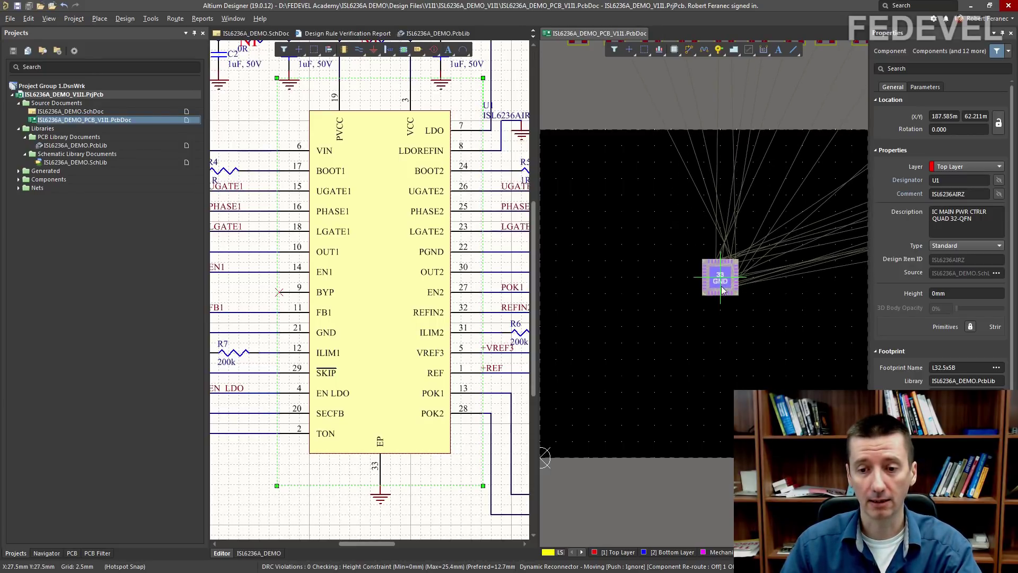
mouse_move(721, 286)
mouse_down()
mouse_move(771, 331)
mouse_move(664, 183)
mouse_move(673, 301)
mouse_move(715, 287)
mouse_up()
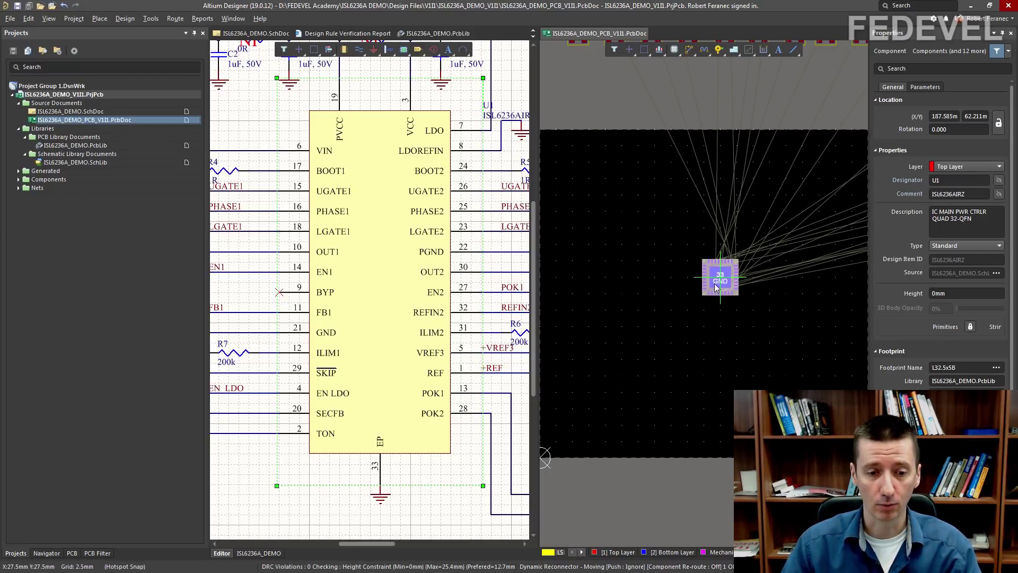
mouse_move(715, 285)
mouse_down()
mouse_move(35, 569)
mouse_move(297, 503)
mouse_move(638, 341)
mouse_move(705, 275)
mouse_move(716, 281)
mouse_move(705, 295)
mouse_up()
click(706, 297)
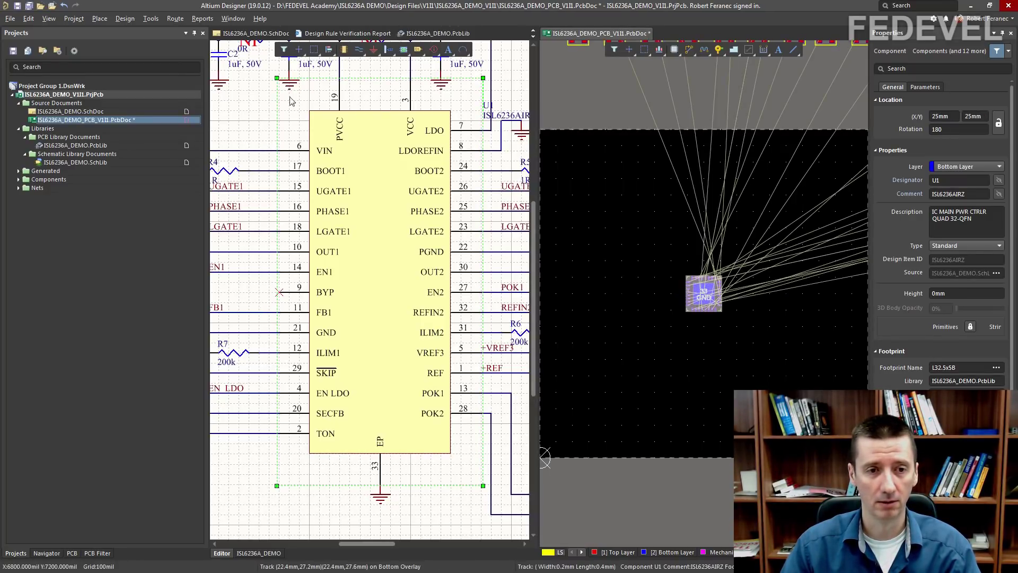
- Fit the whole schematic sheet in view and clear the U1 selection
click(272, 112)
click(48, 19)
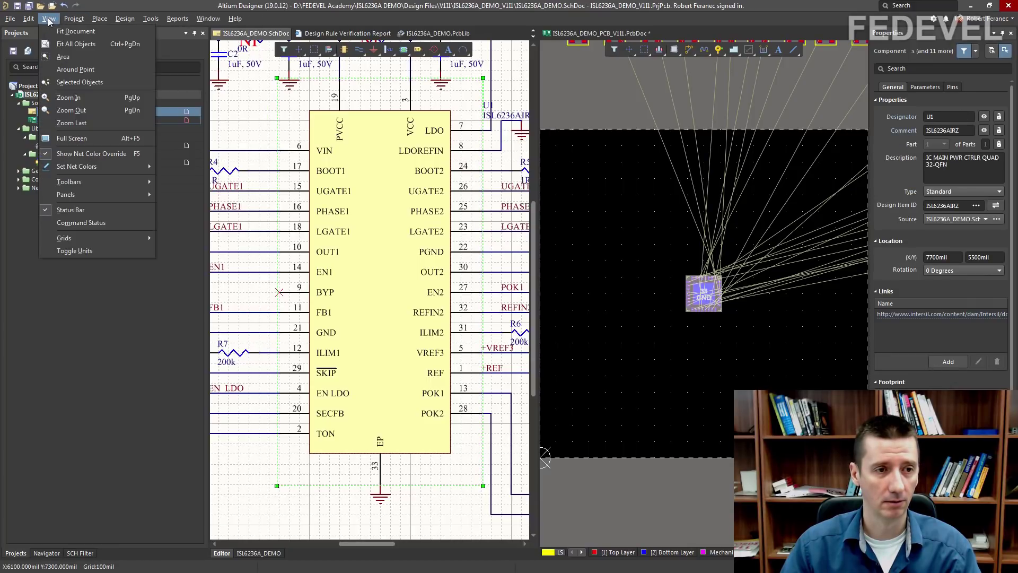
click(74, 31)
click(45, 51)
click(245, 228)
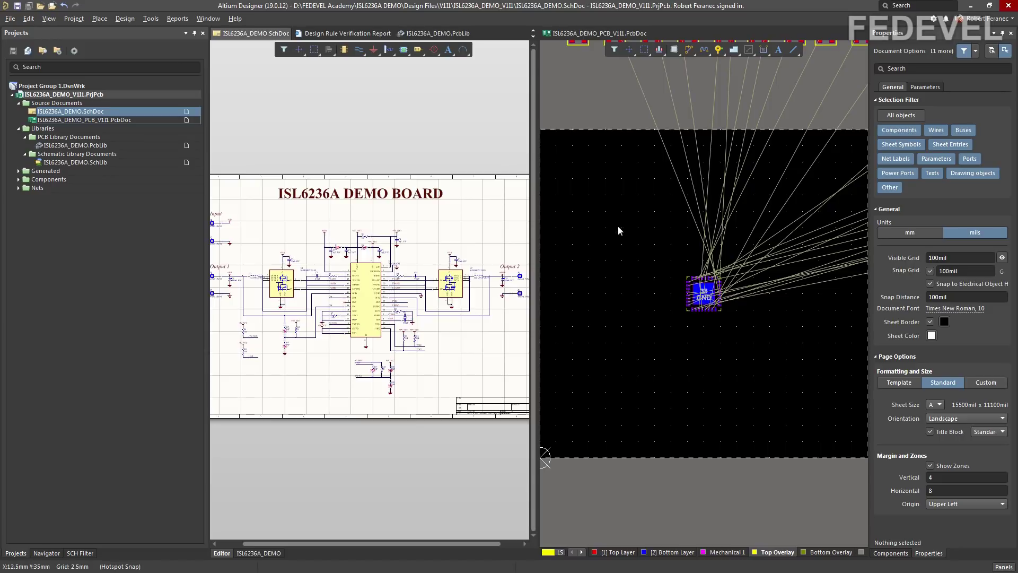
- Set the PCB snap grid to 0.100 mm
click(616, 243)
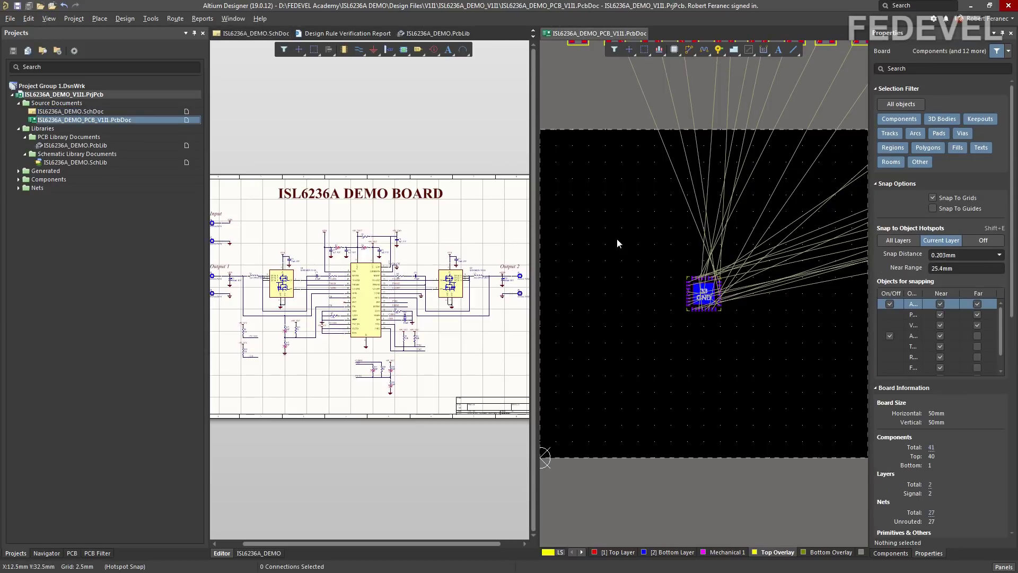
key(g)
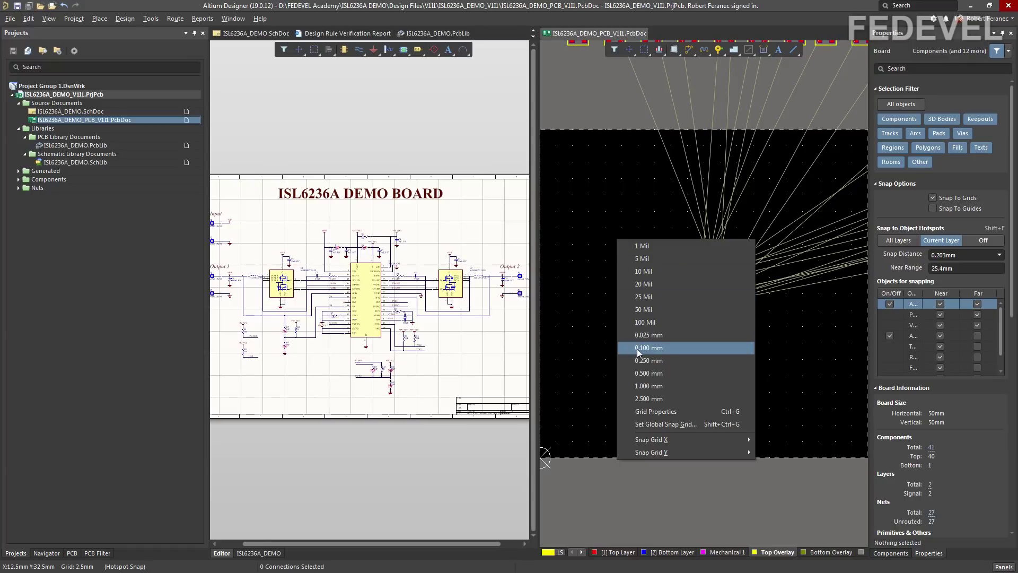
click(660, 349)
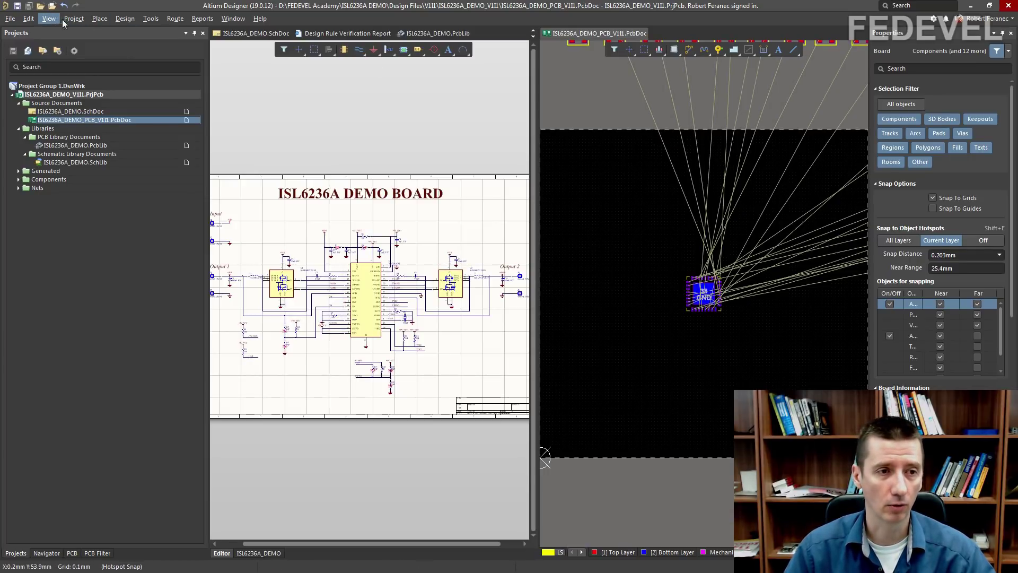
- Hide all connection lines on the PCB and save the PCB document
click(49, 19)
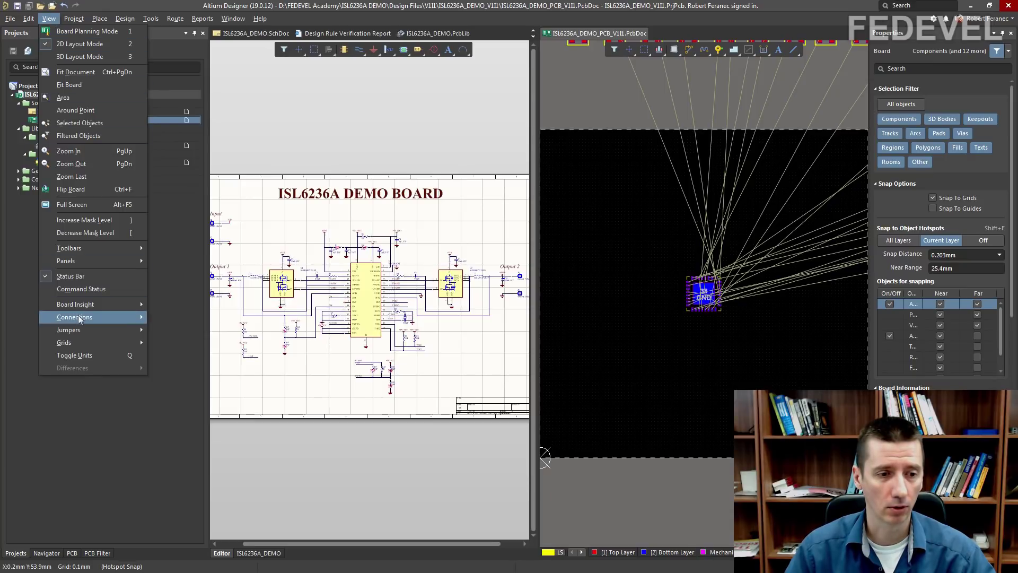
mouse_move(79, 317)
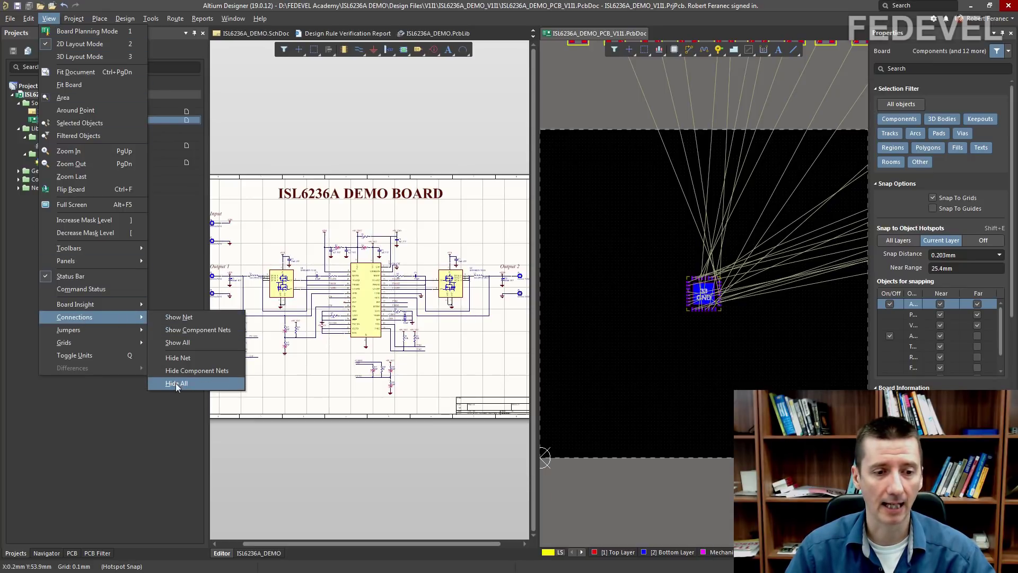
click(195, 384)
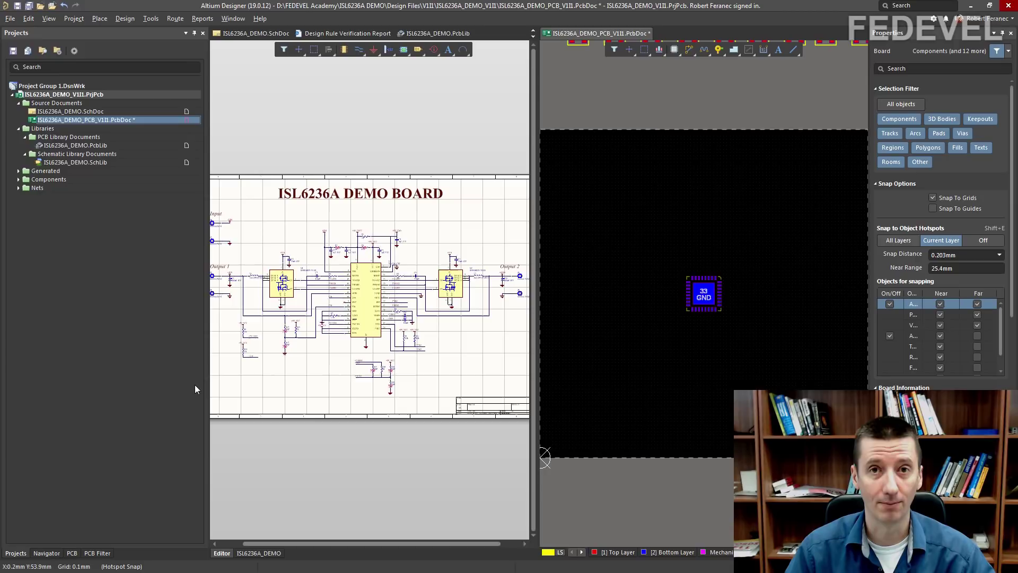
key(ctrl+s)
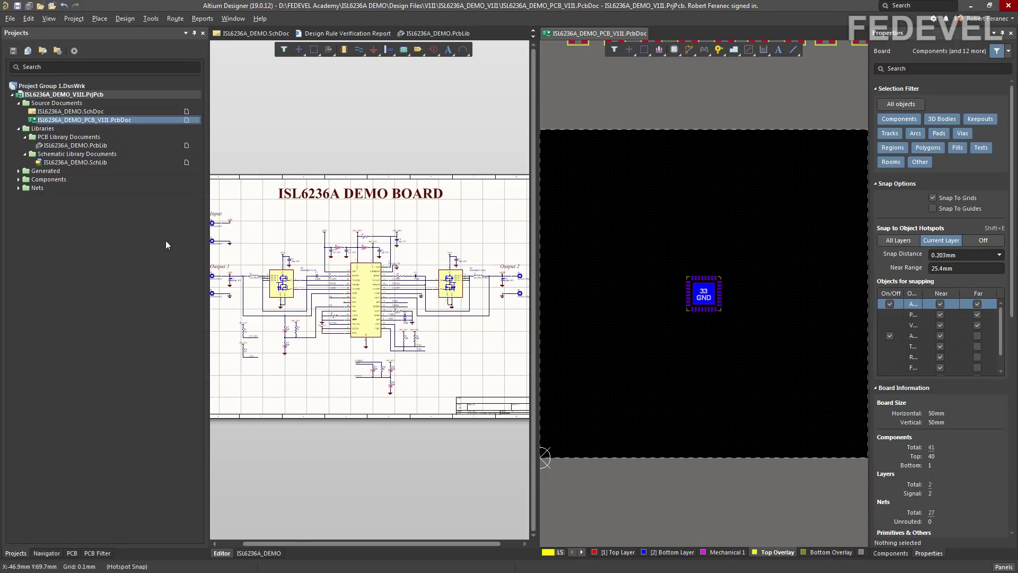
- Open the PCB editor customization and filter the list of all commands for "*reposit"
click(152, 19)
mouse_move(228, 129)
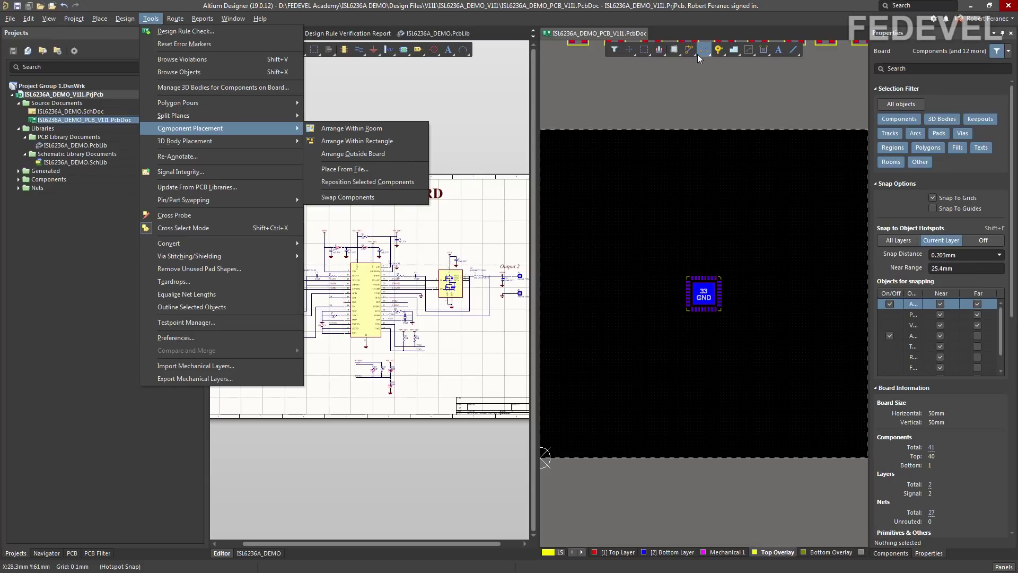
right_click(499, 15)
click(512, 93)
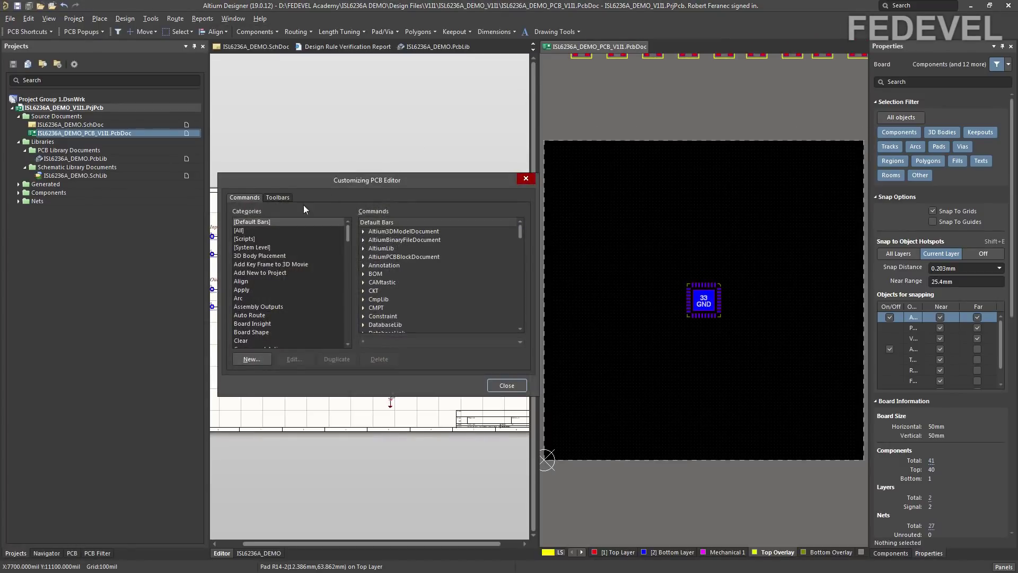
click(240, 232)
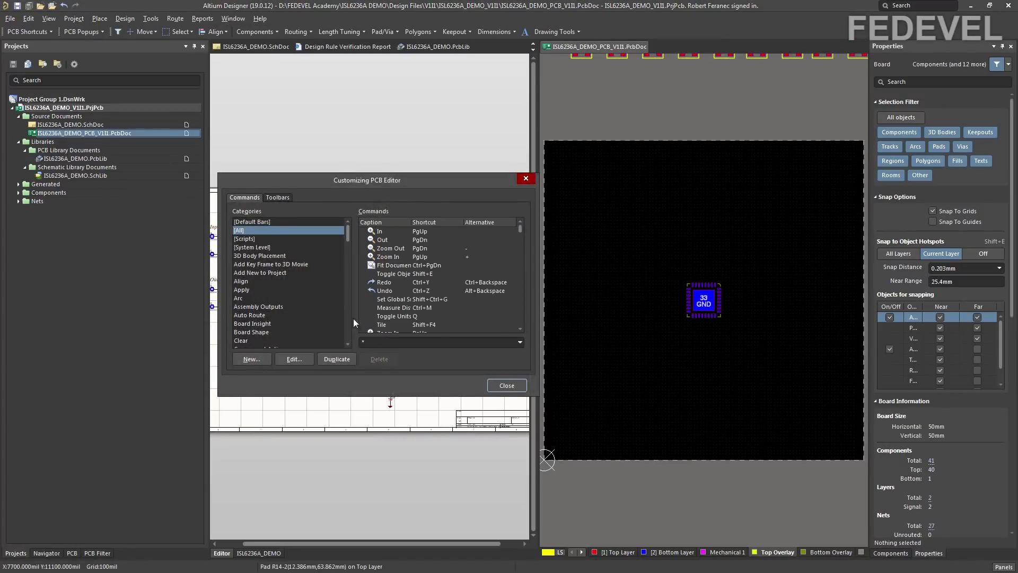
click(388, 341)
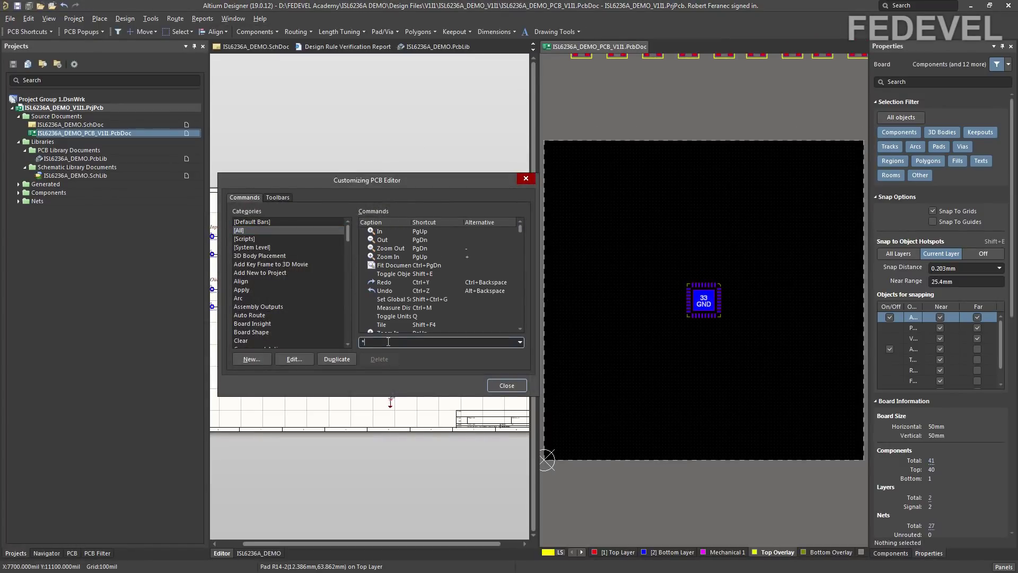
text(reposit)
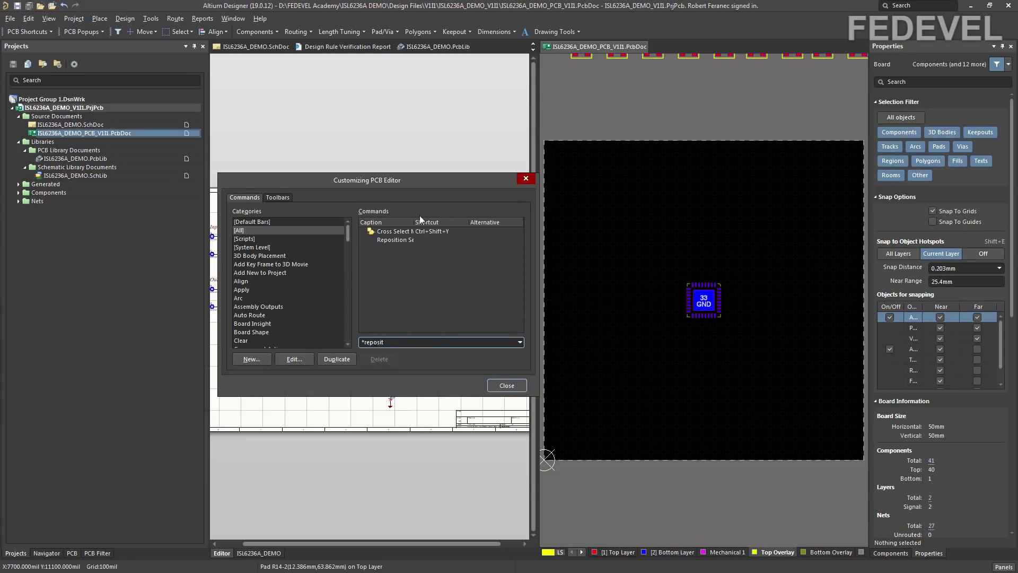
- Add the Reposition Selected Components command to the Components group, close the customization, and check the new entry in the Active Bar
drag(414, 221, 457, 222)
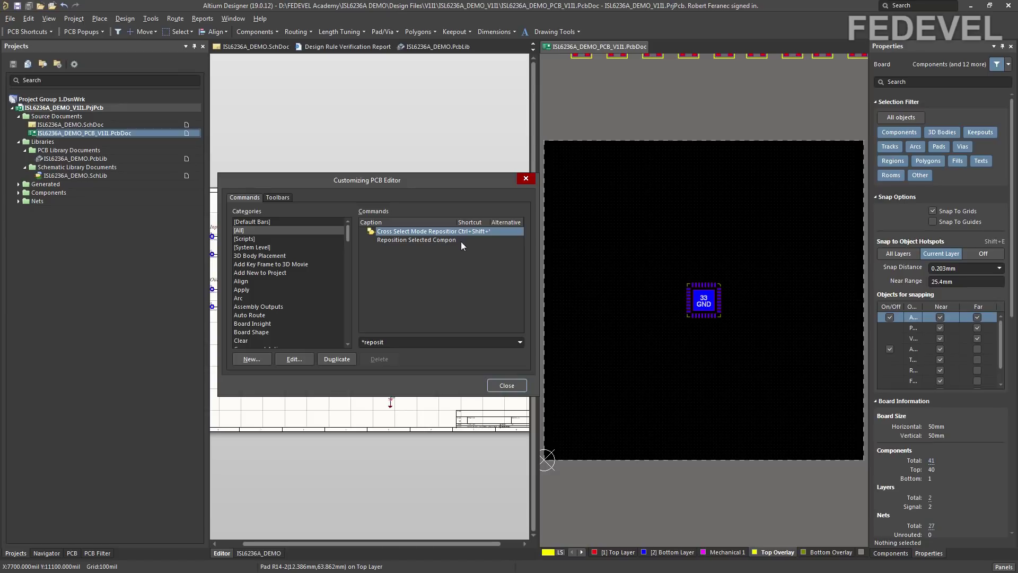
click(428, 241)
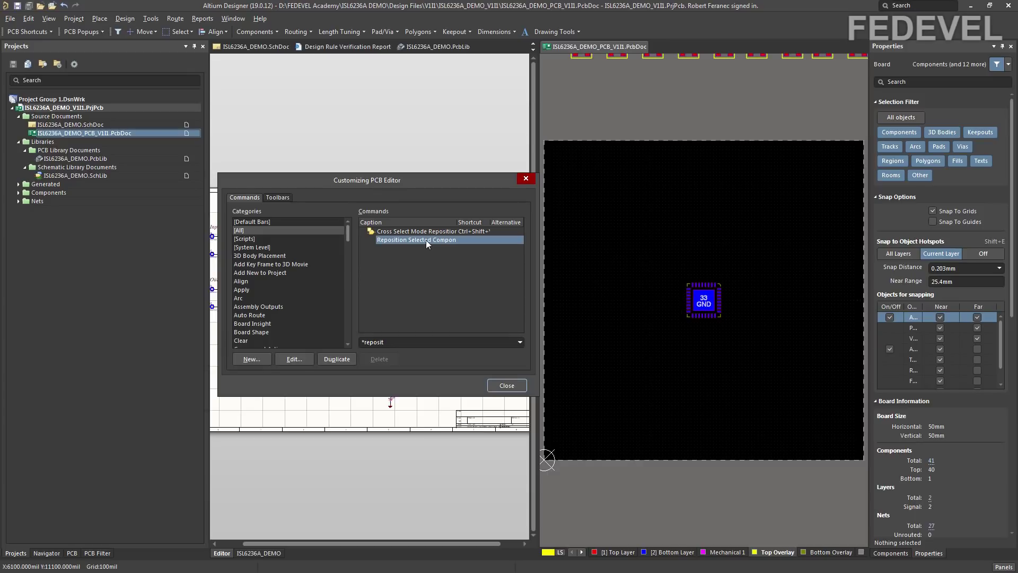
drag(345, 156, 251, 60)
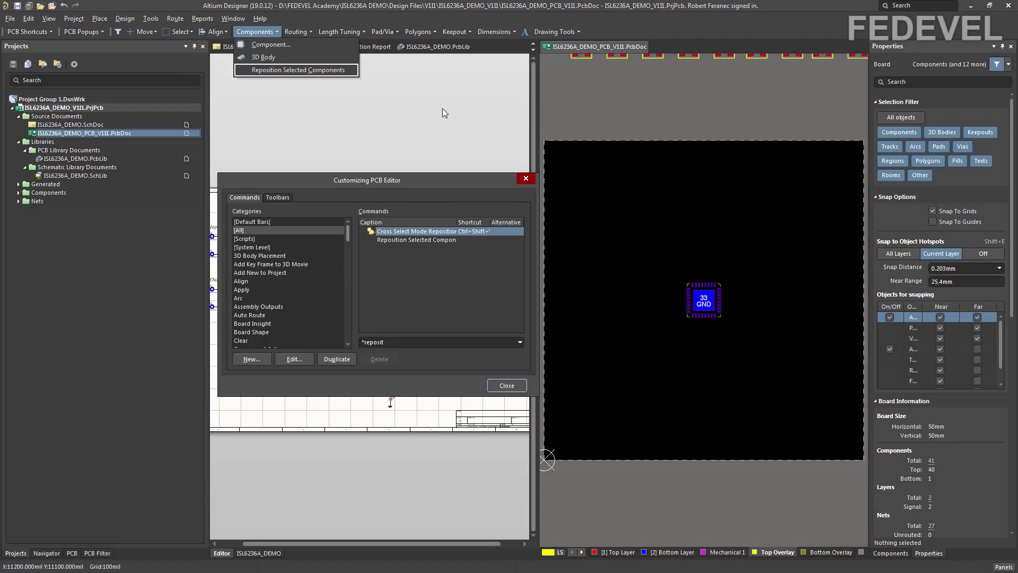
click(508, 385)
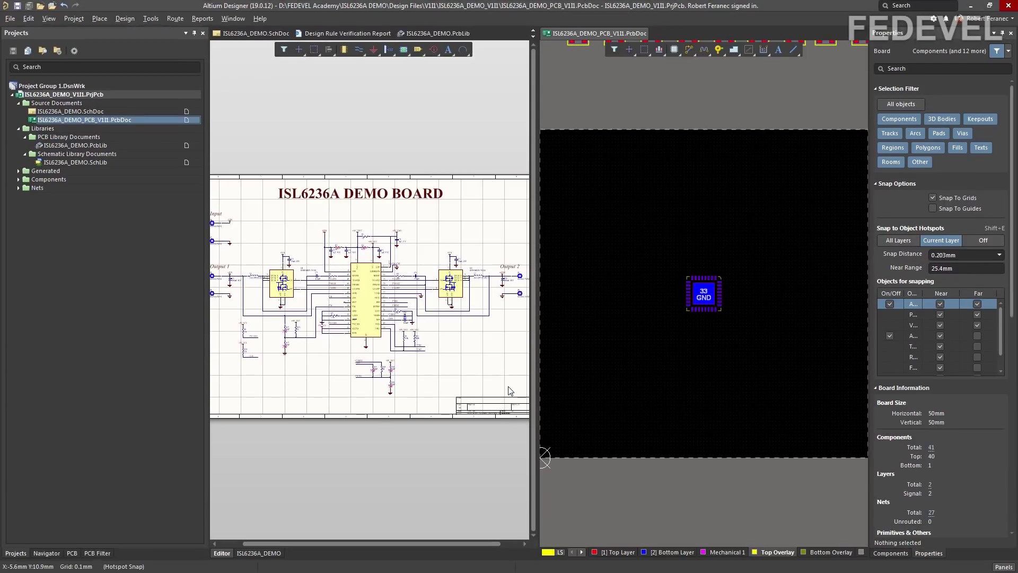
click(675, 50)
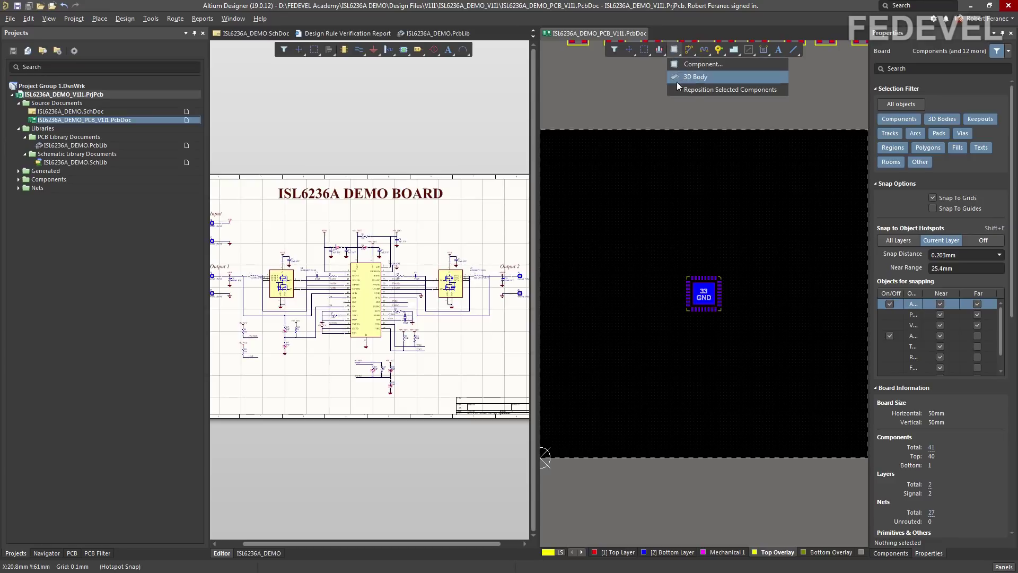
click(709, 115)
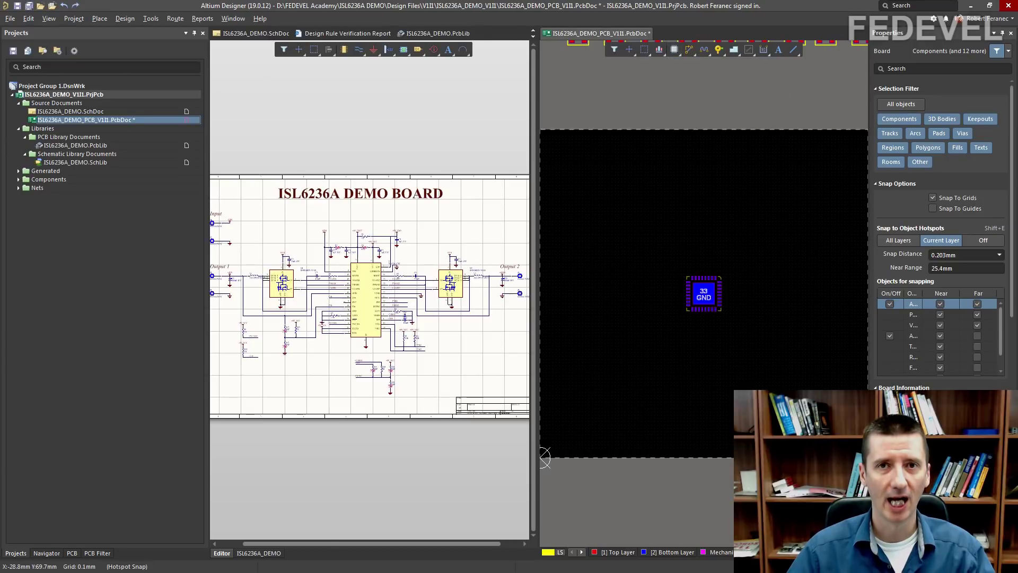
- Select resistor R4 and capacitor C7 together on the schematic, near the BOOT1 pin of U1
click(334, 280)
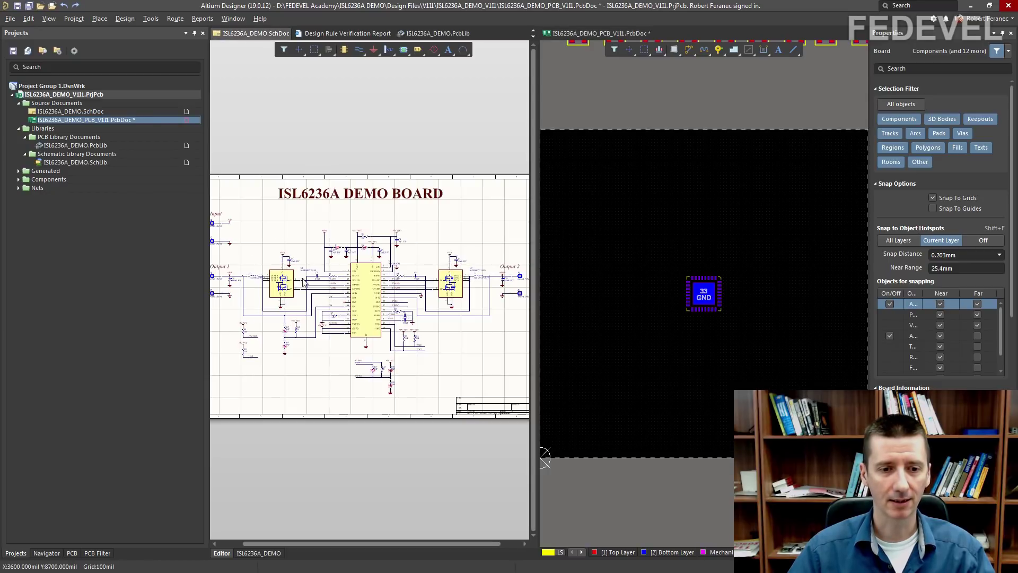
ctrl+scroll(334, 280, up, 2)
ctrl+scroll(334, 280, up, 3)
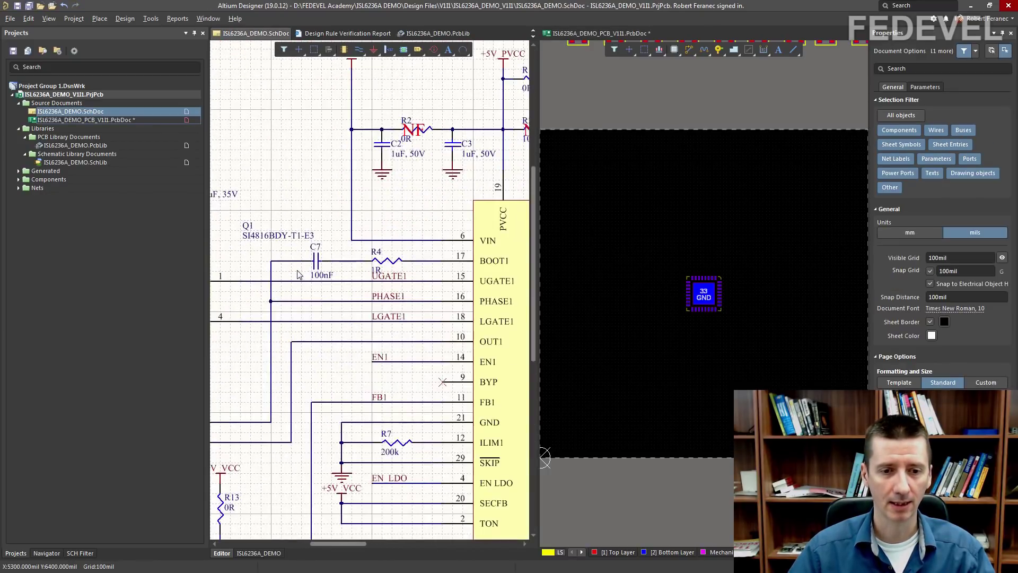
ctrl+scroll(337, 275, up, 1)
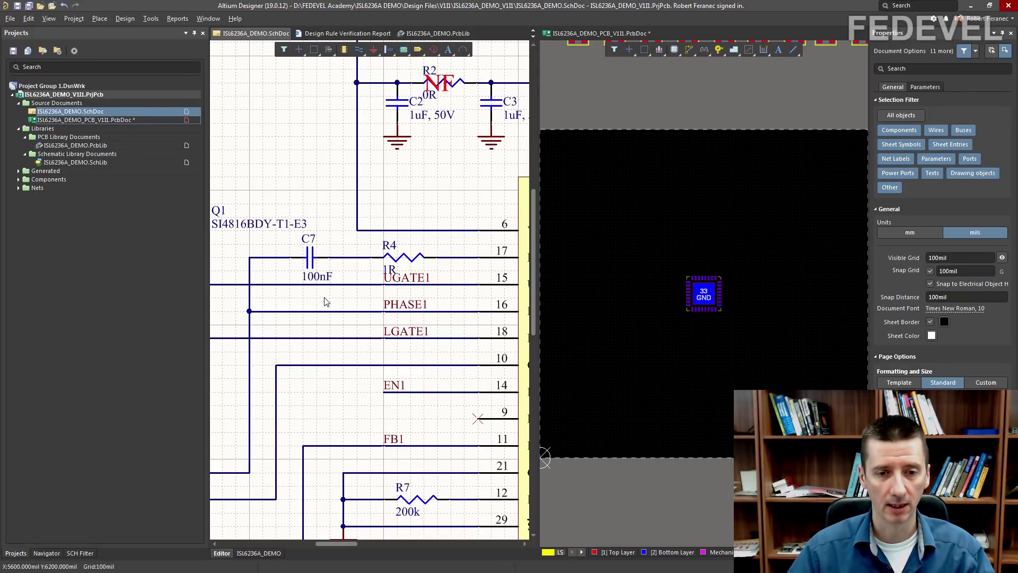
click(407, 260)
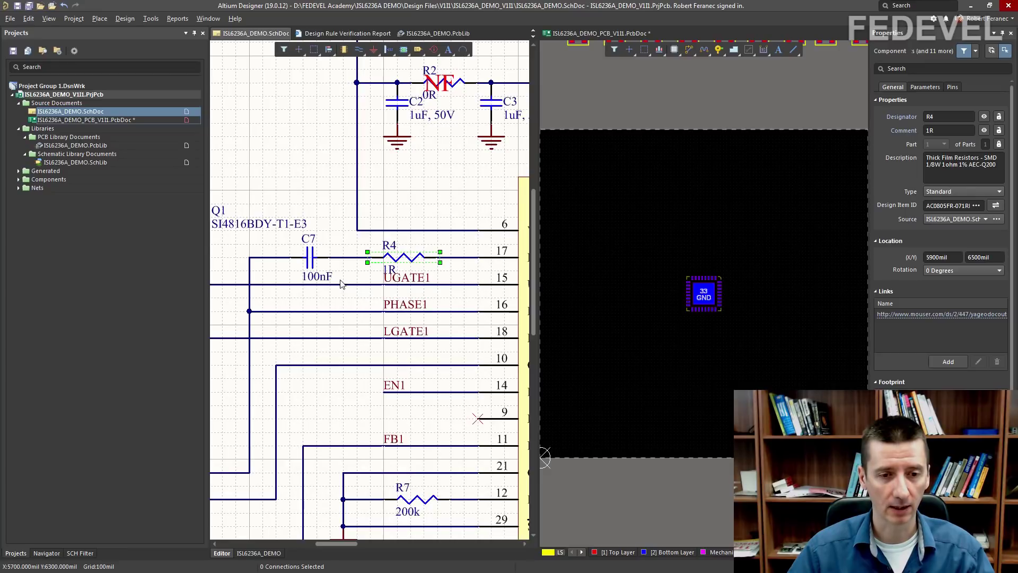
shift+click(311, 263)
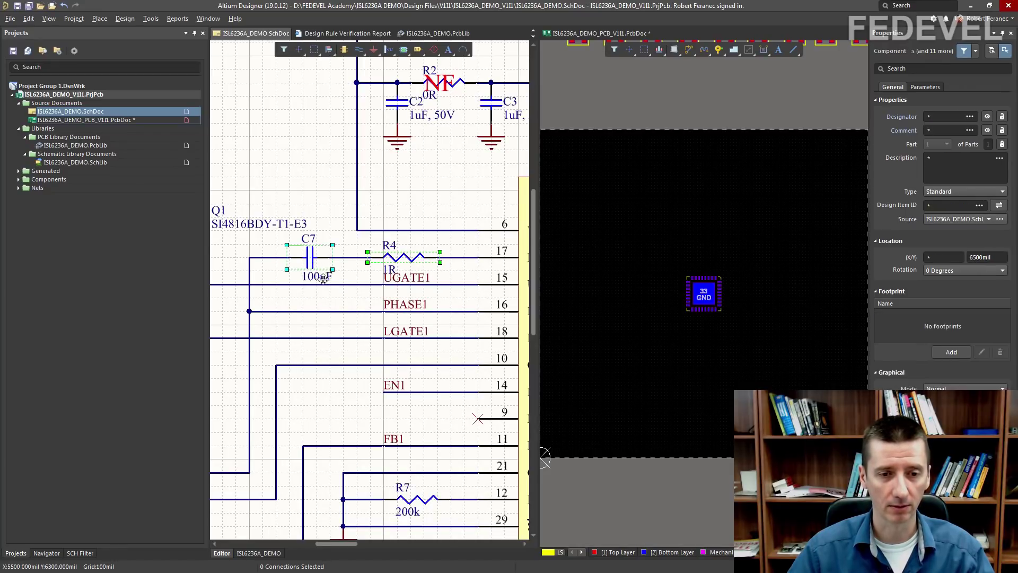
- Reposition the selected components on the PCB, placing R4 on the bottom layer beside U1, rotated 180 degrees so NetR4_2 faces the chip
ctrl+scroll(329, 271, up, 3)
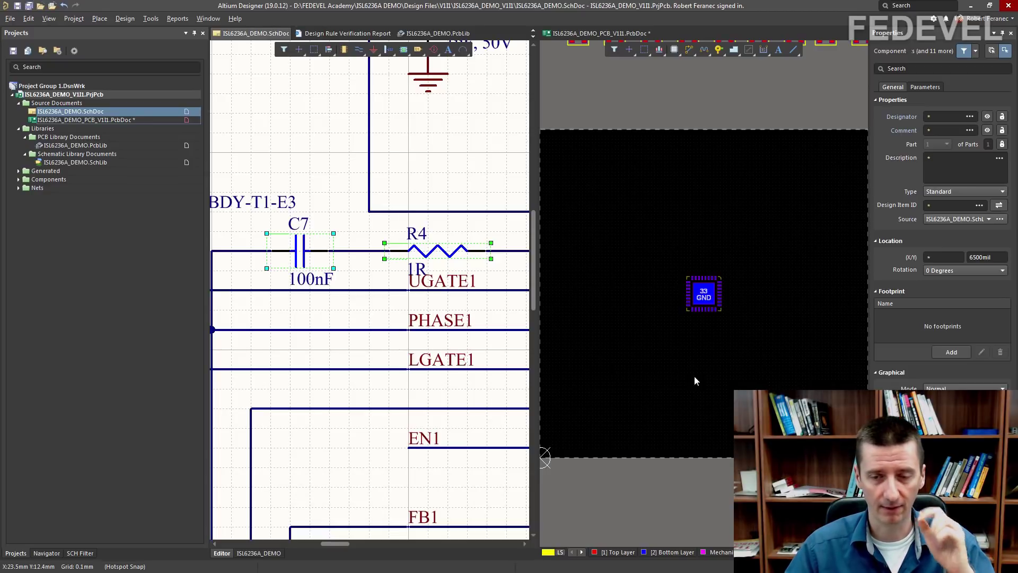
click(632, 183)
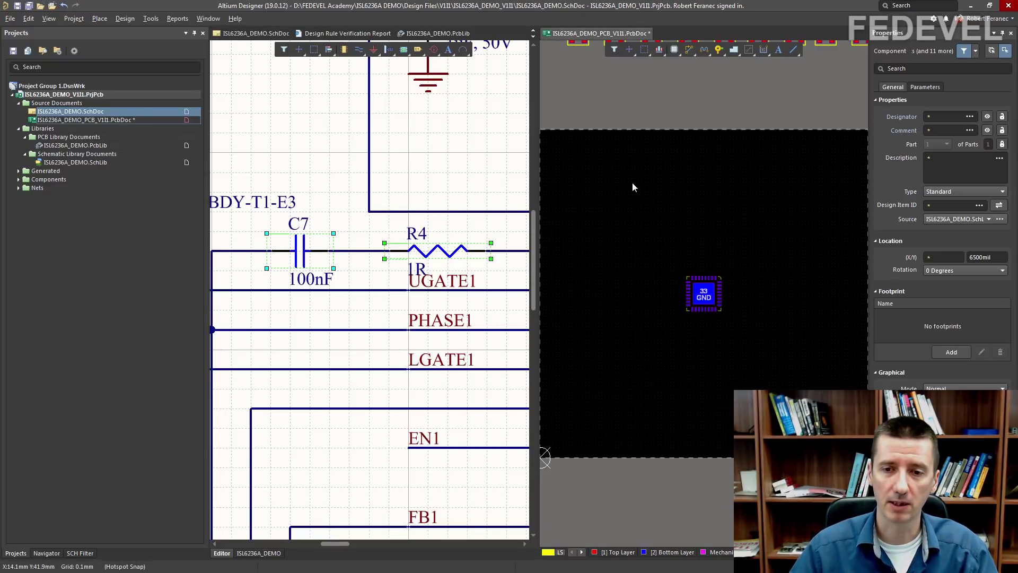
click(673, 49)
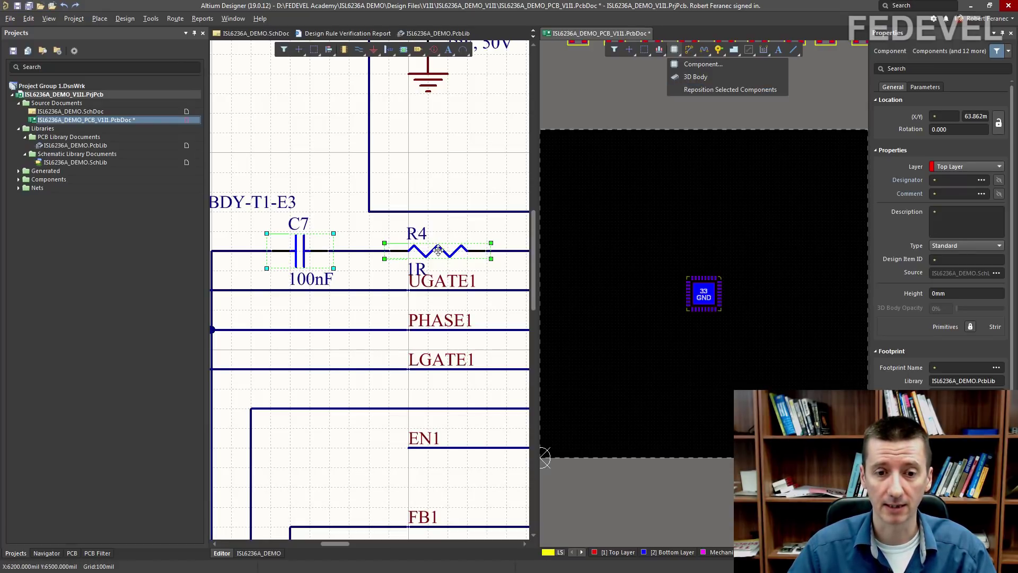
click(717, 91)
ctrl+scroll(646, 326, up, 2)
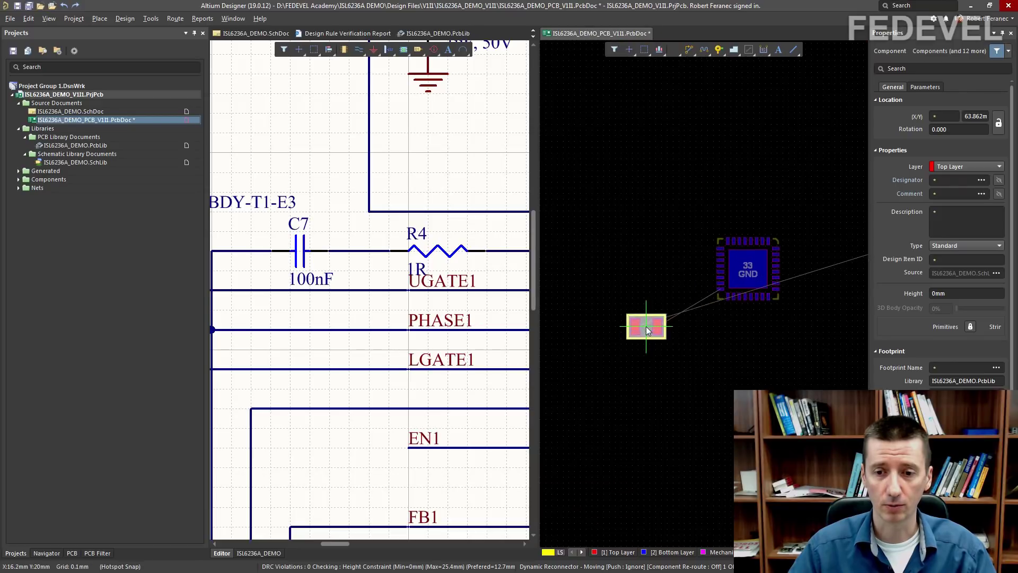
ctrl+scroll(660, 320, up, 3)
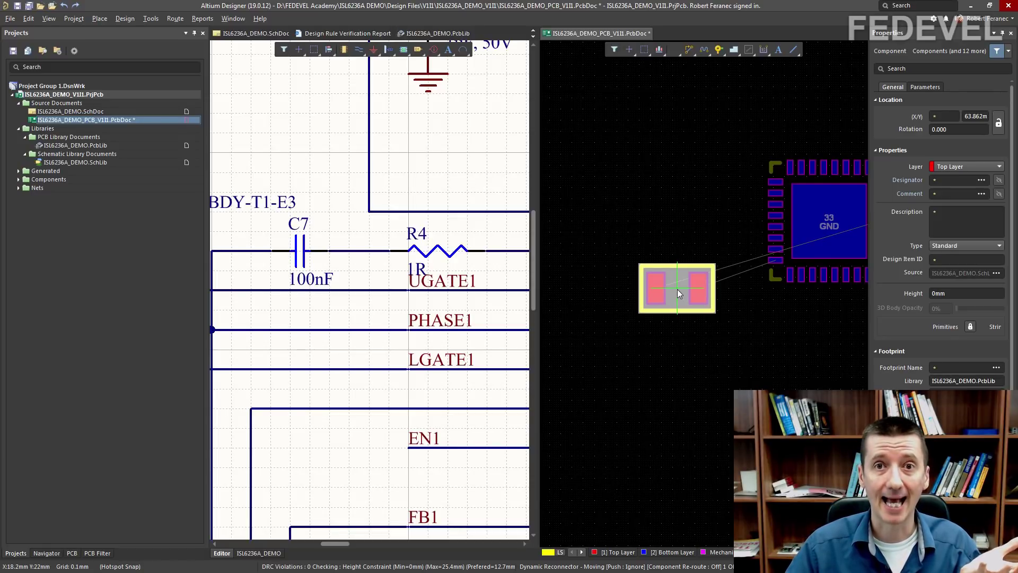
key(l)
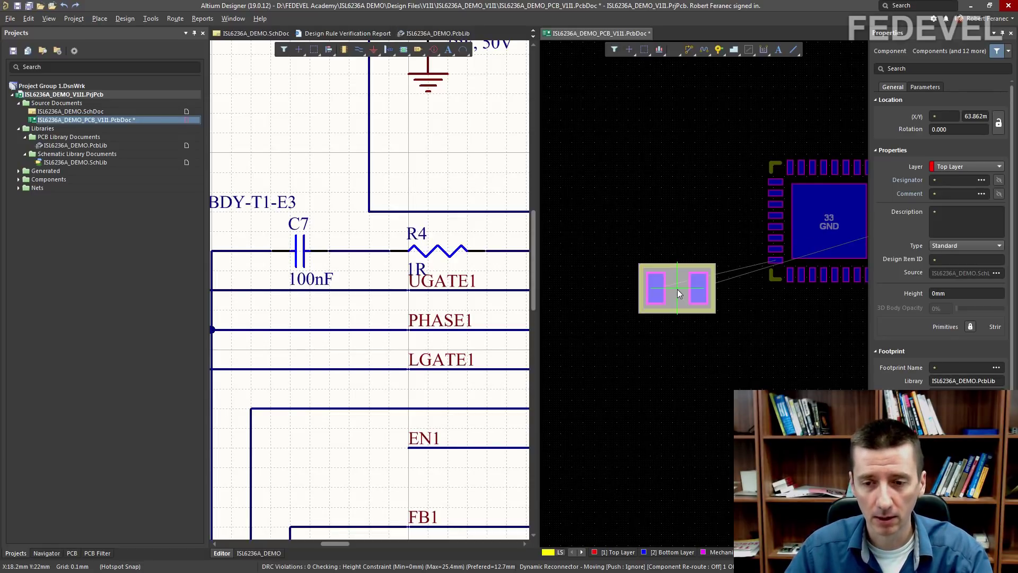
ctrl+scroll(703, 325, up, 2)
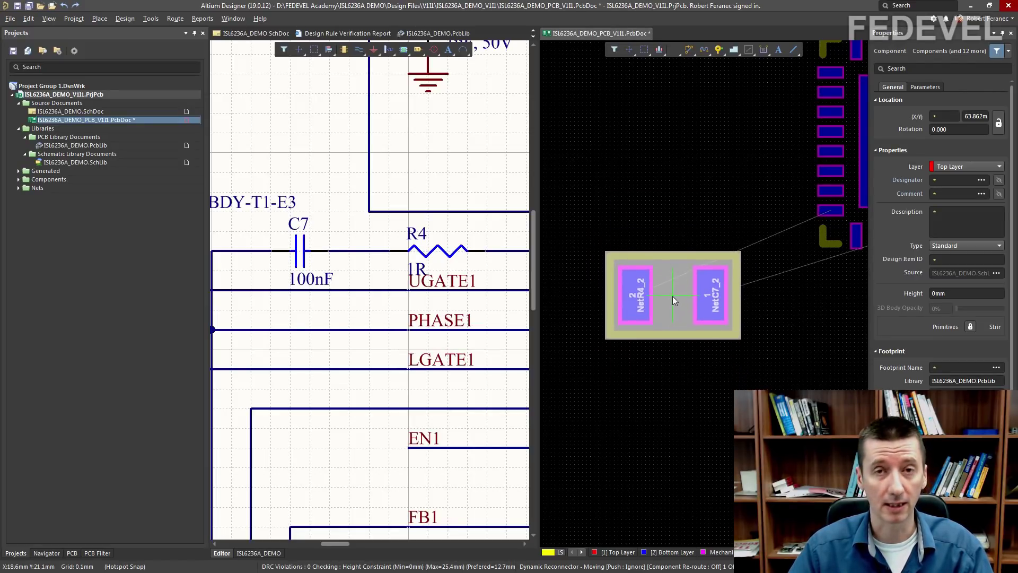
key(space)
key(space)
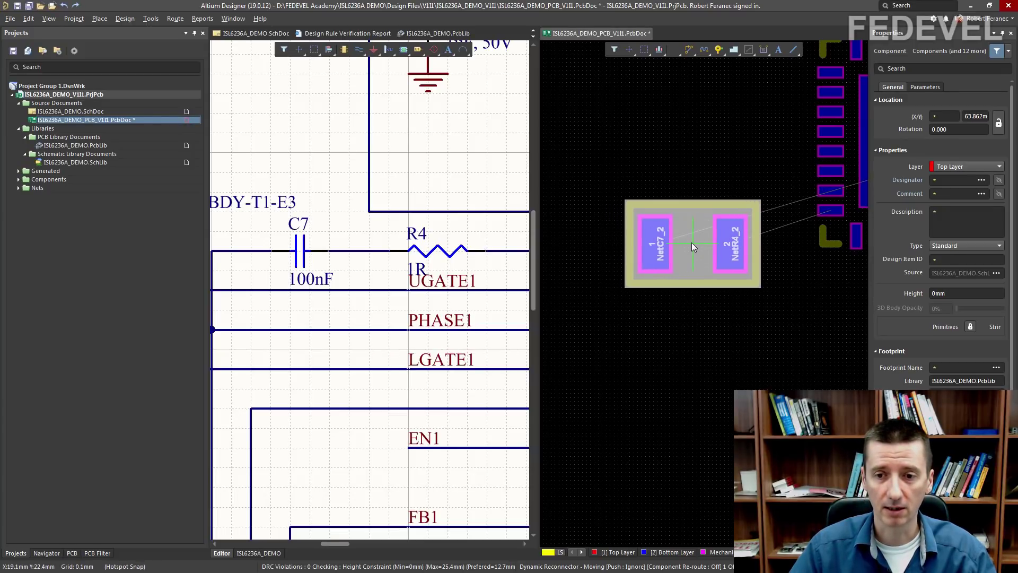
click(692, 242)
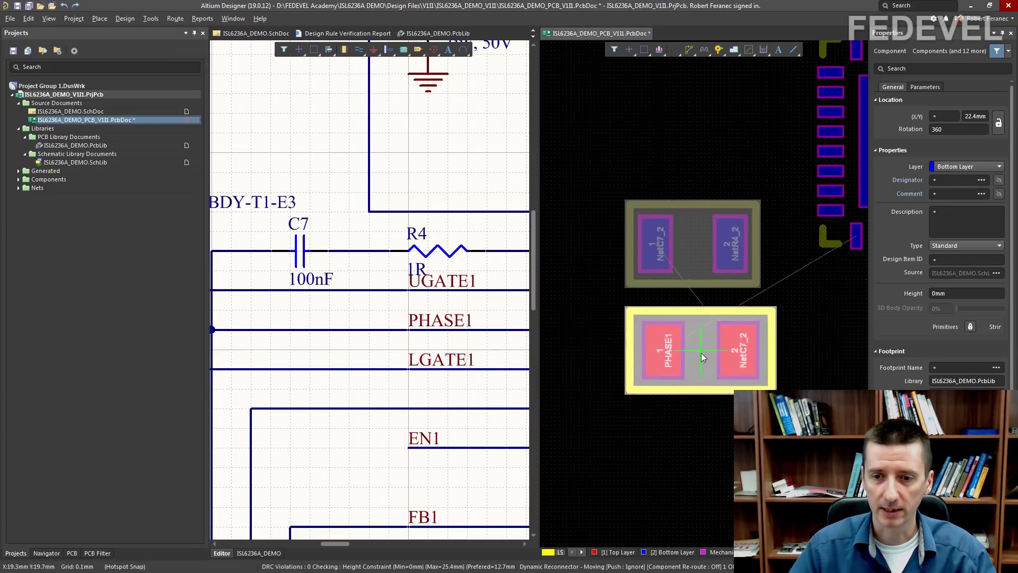
- Flip C7 to the bottom layer and place it just below R4, with its NetC7_2 pad under R4's NetC7_2 pad
key(l)
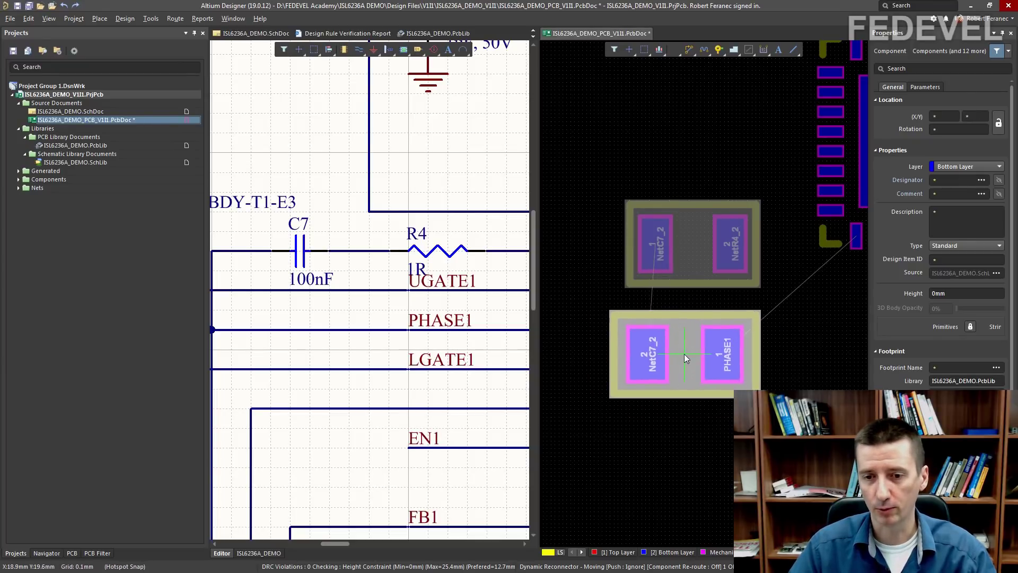
ctrl+scroll(683, 354, up, 2)
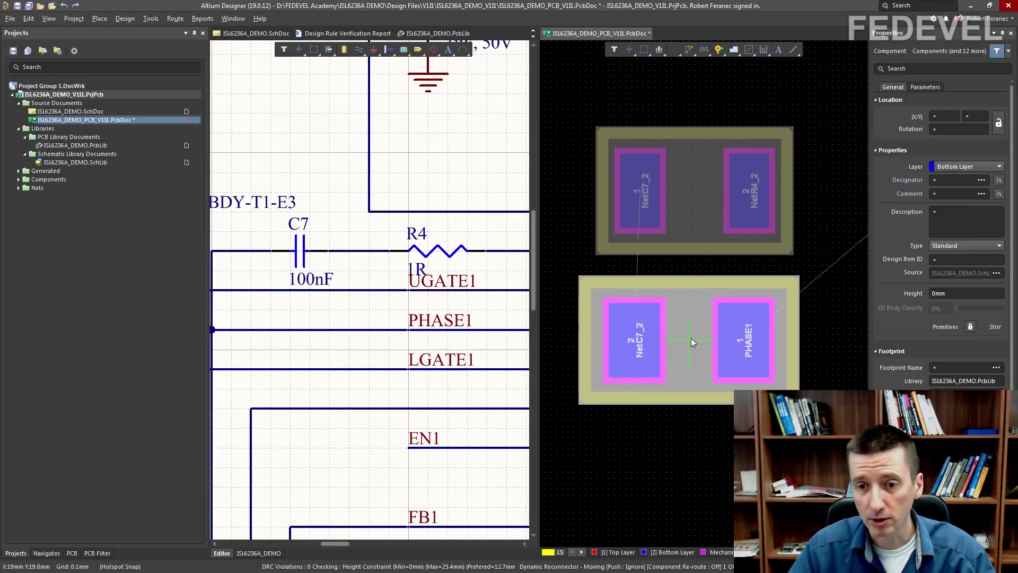
ctrl+scroll(676, 334, down, 2)
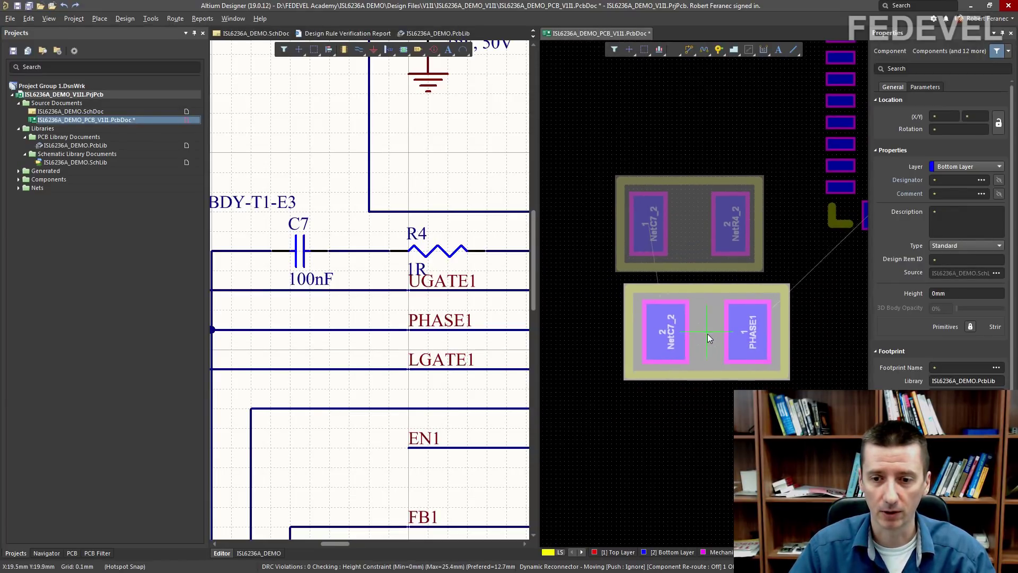
ctrl+scroll(681, 336, down, 1)
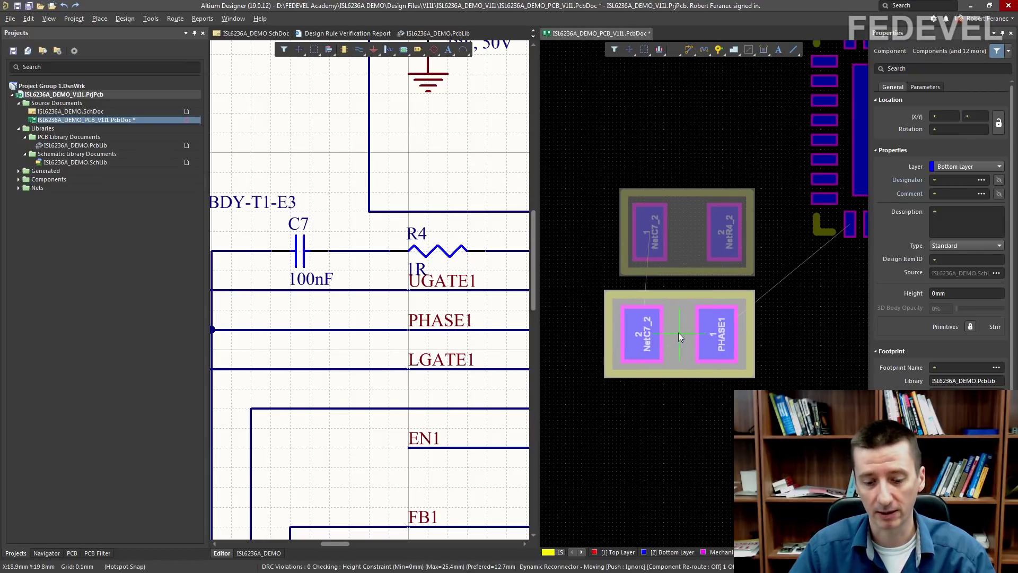
key(space)
key(space)
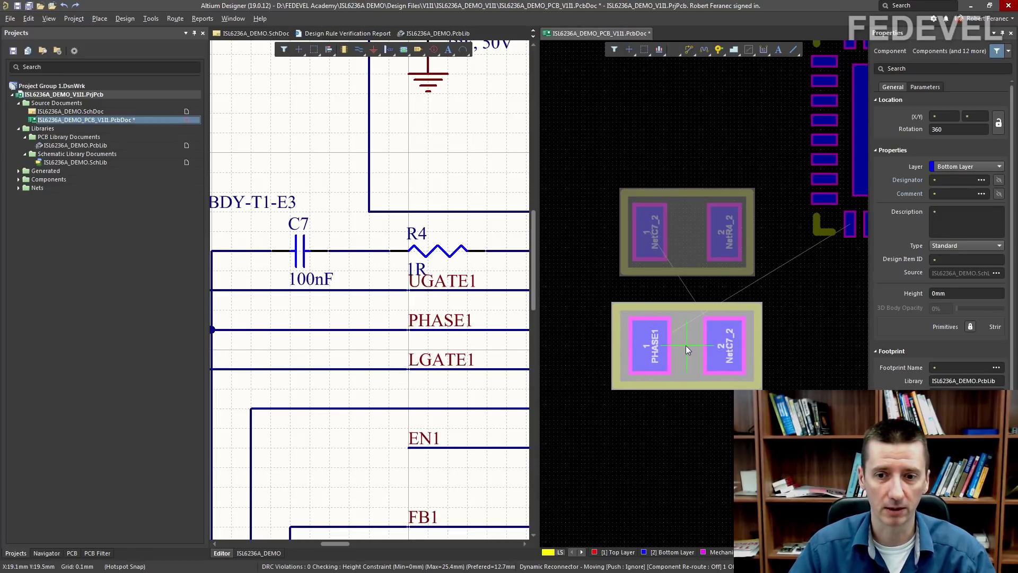
key(space)
key(space)
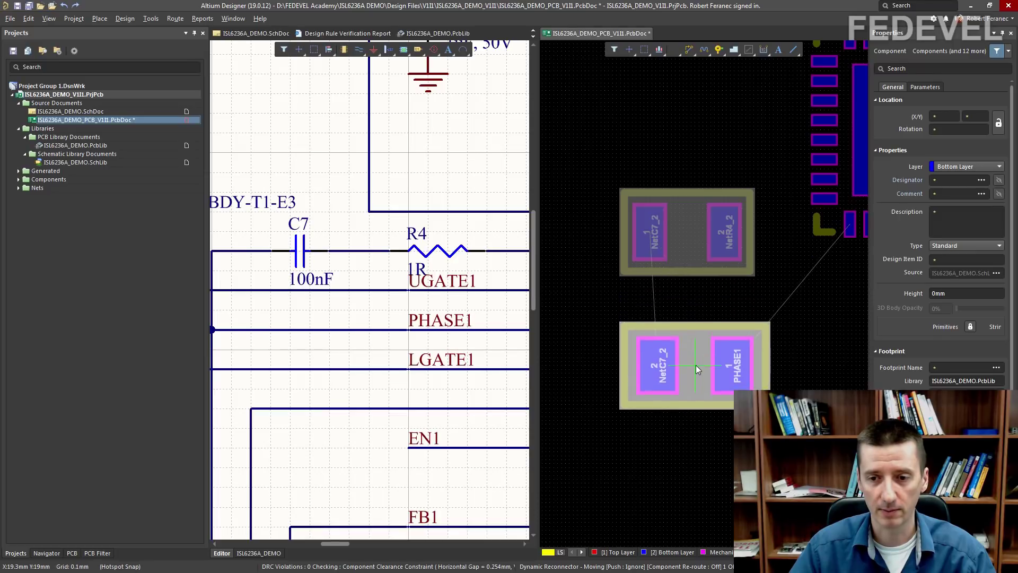
ctrl+scroll(683, 348, up, 1)
ctrl+scroll(683, 348, up, 1)
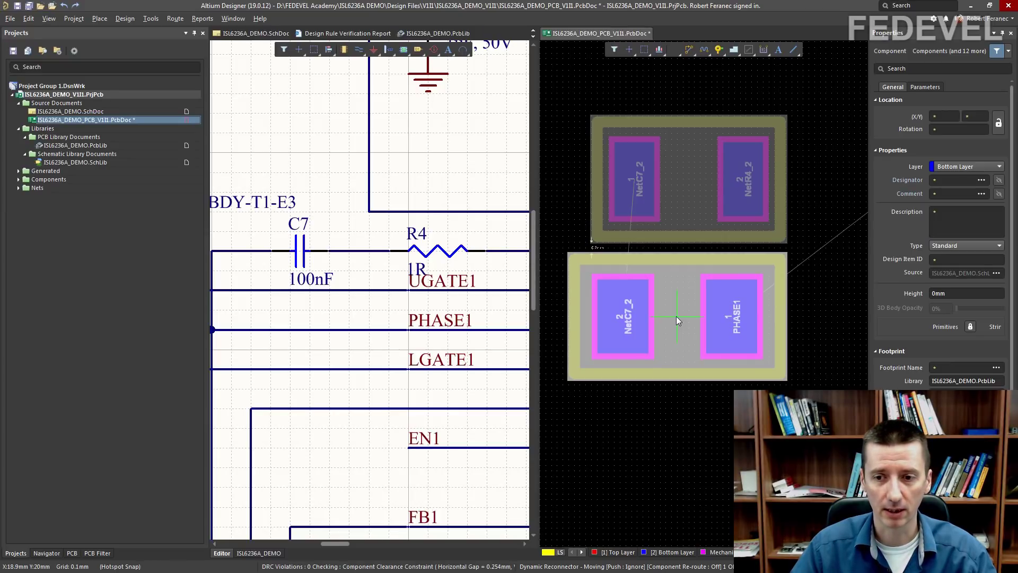
drag(676, 316, 679, 343)
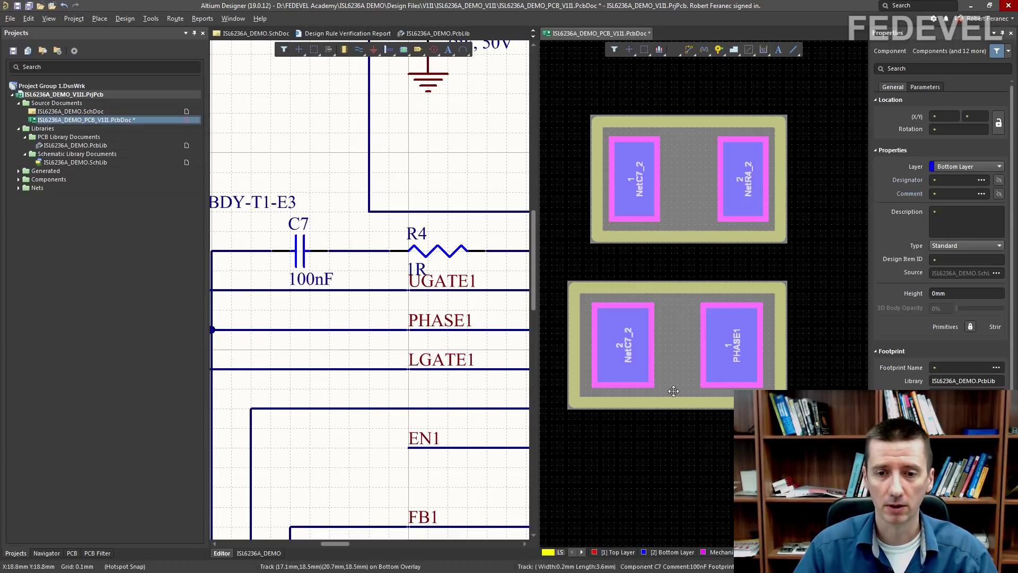
- Set the PCB editor's DRC violation overlay style to Solid (Override Color) and apply the preferences
right_click(558, 161)
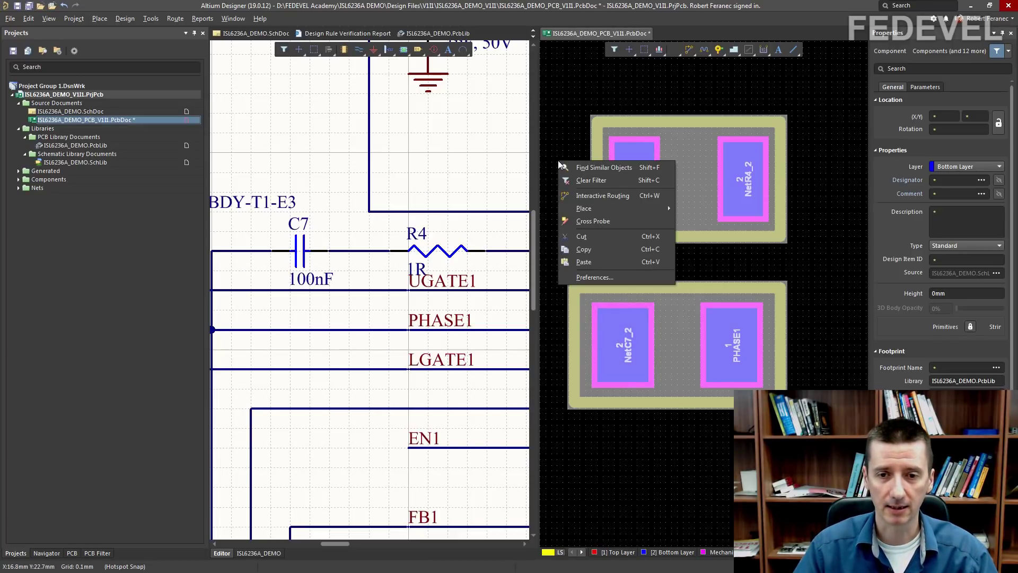
click(575, 277)
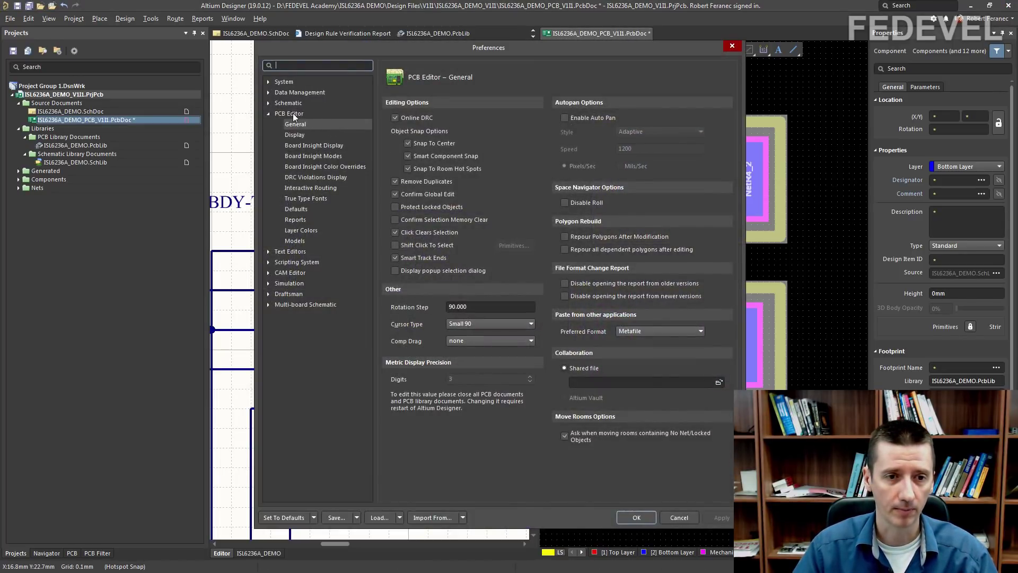
click(309, 177)
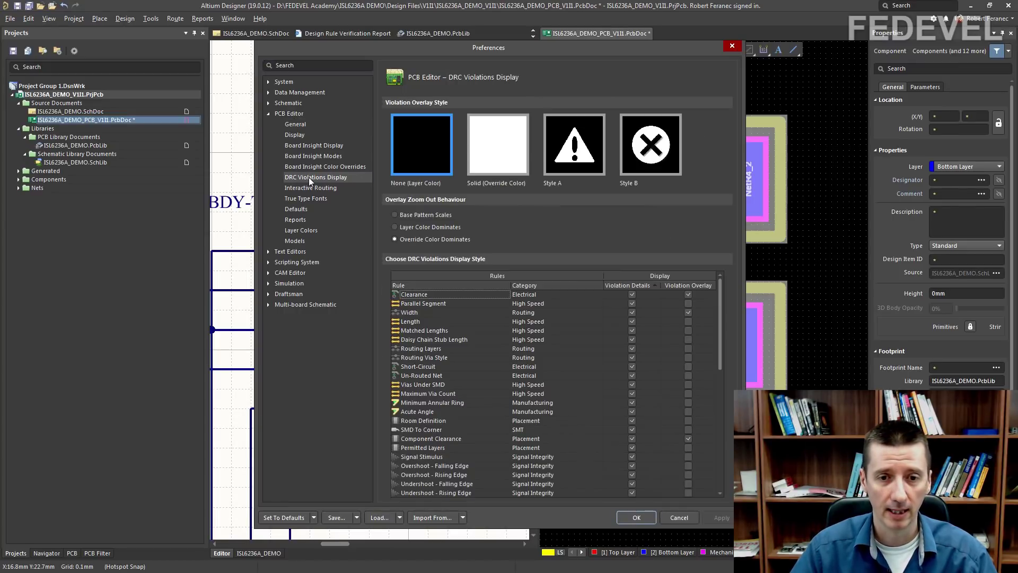
click(503, 141)
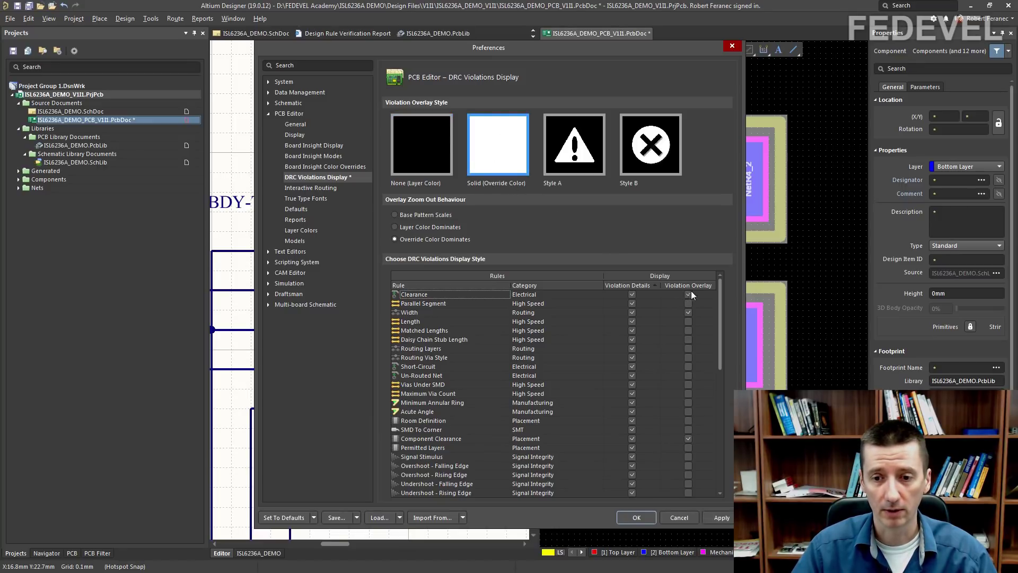
mouse_move(720, 307)
mouse_down()
mouse_move(727, 397)
mouse_move(730, 310)
mouse_up()
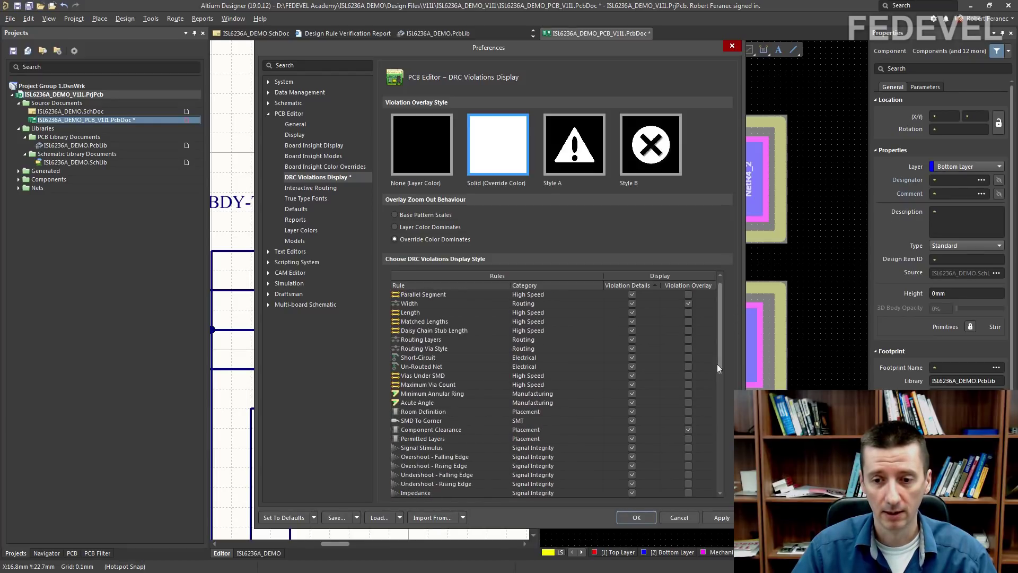
scroll(721, 355, up, 1)
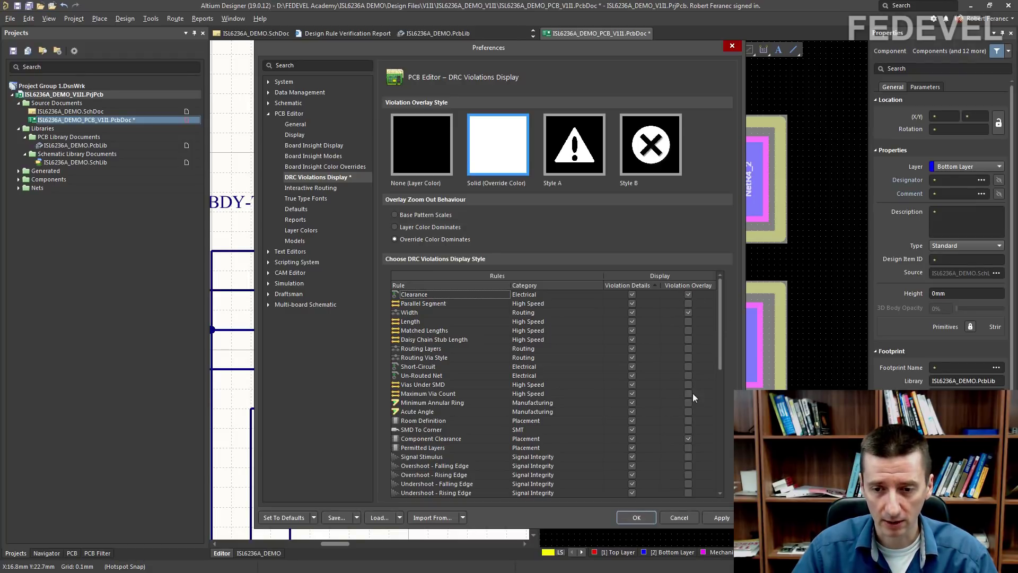
drag(721, 333, 723, 349)
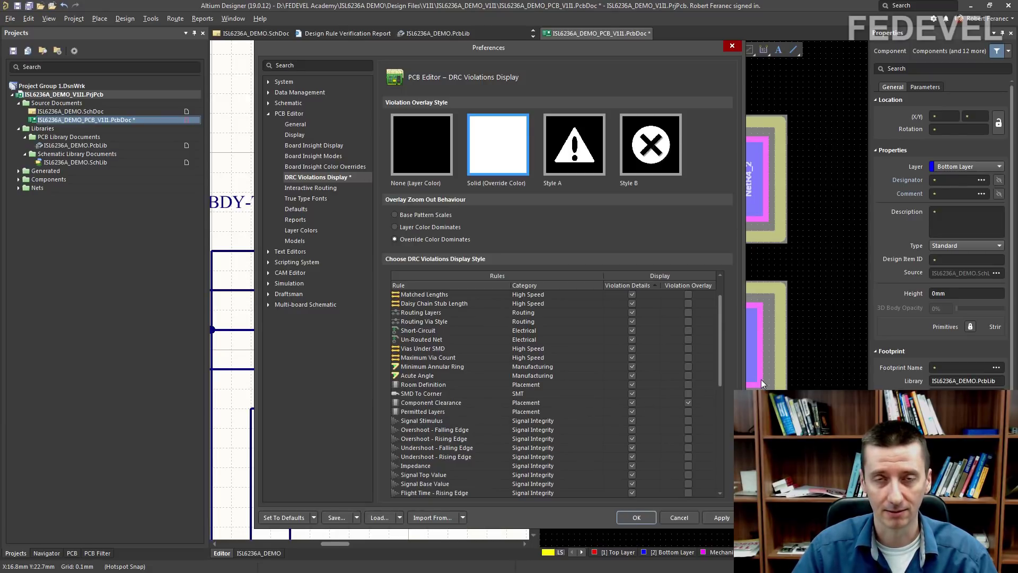
click(634, 518)
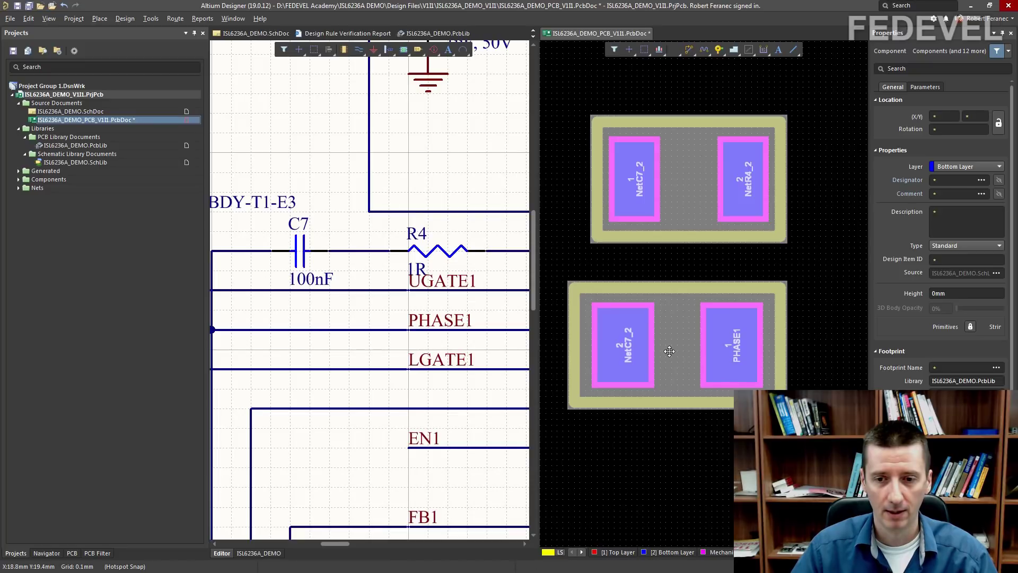
- Clear the selection and move C7 up toward R4 until their outlines are about 0.1 mm apart
click(659, 262)
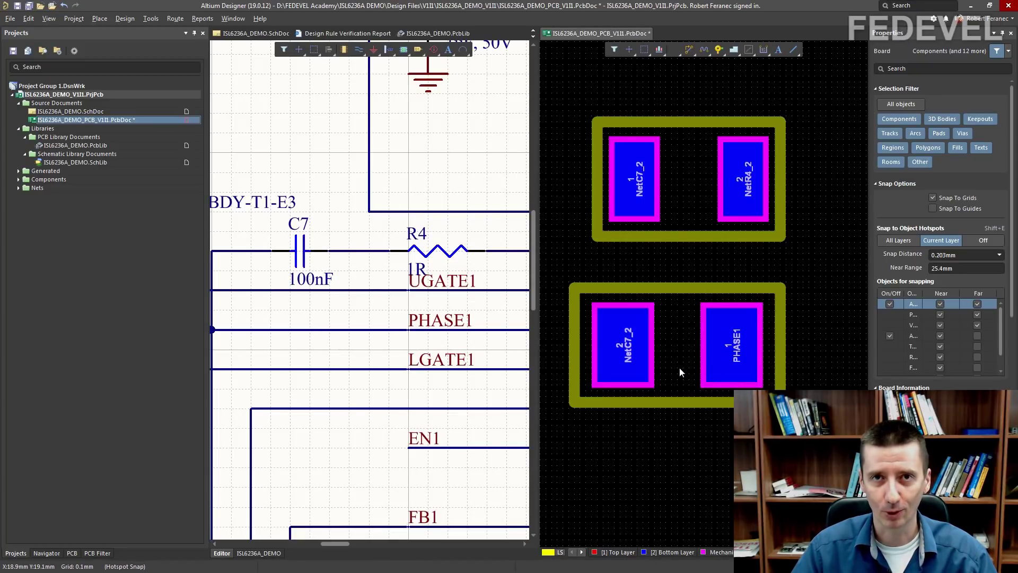
drag(679, 367, 679, 316)
ctrl+scroll(564, 221, up, 2)
ctrl+scroll(564, 221, down, 2)
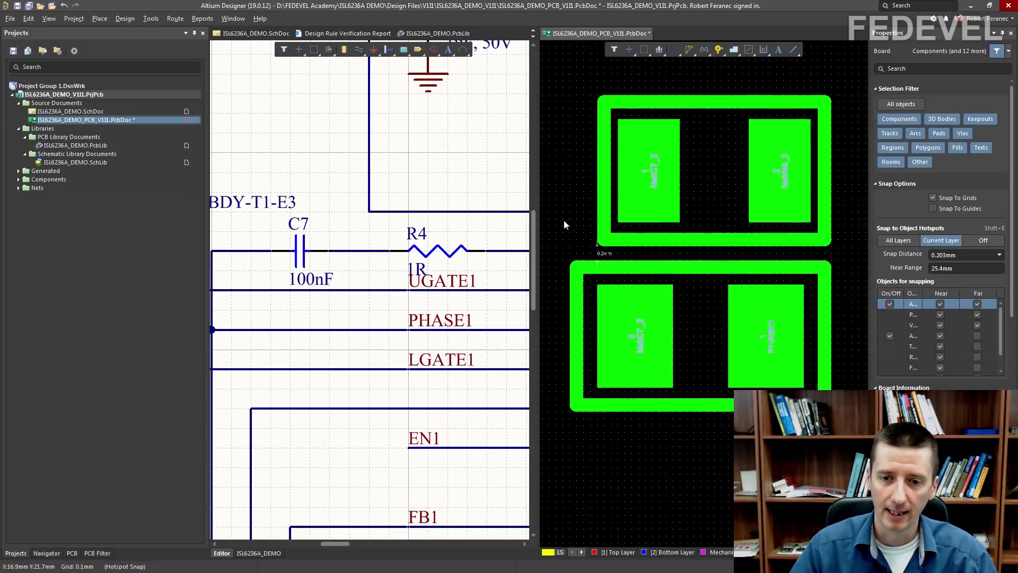
ctrl+scroll(564, 222, up, 1)
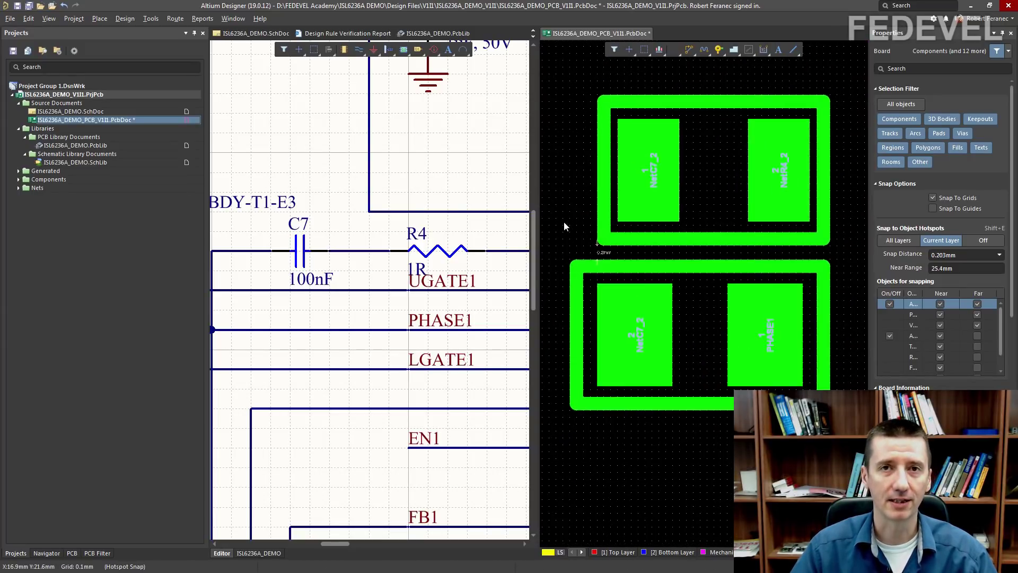
drag(698, 370, 698, 364)
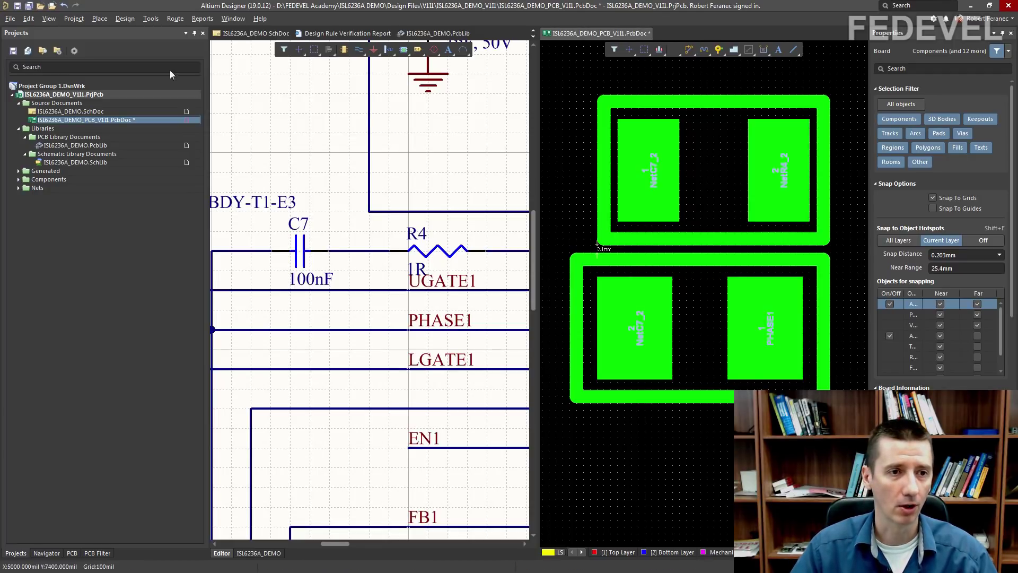
- Set the minimum vertical and horizontal clearances of the ComponentClearance placement rule to 0.099 mm and apply the design rules
click(123, 18)
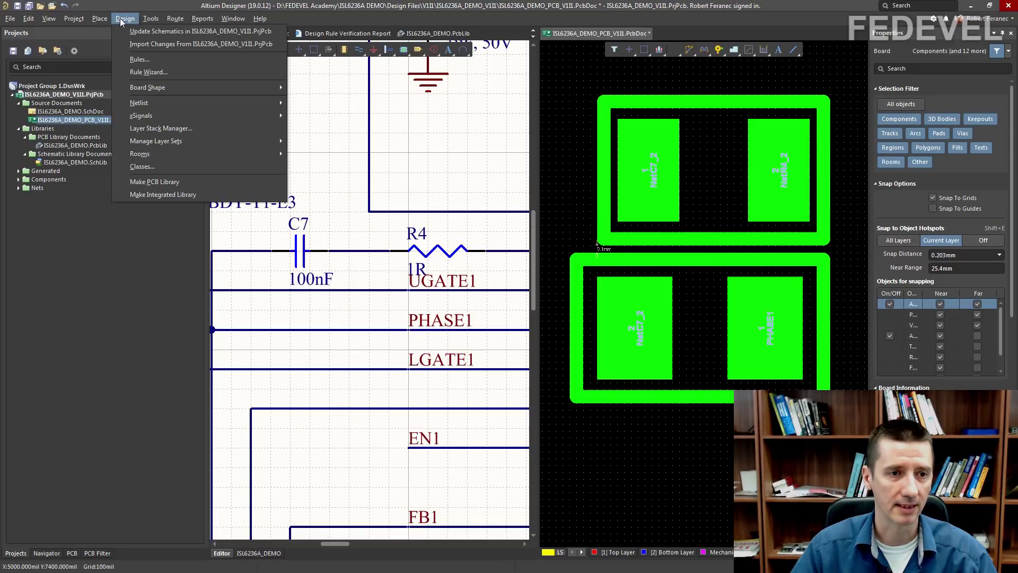
click(127, 59)
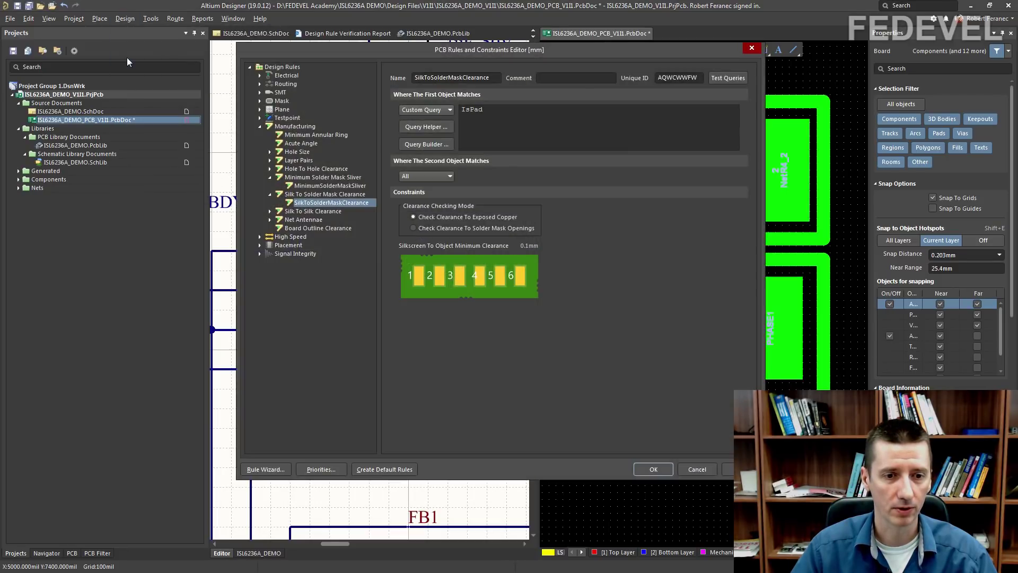
drag(367, 51, 248, 54)
click(141, 248)
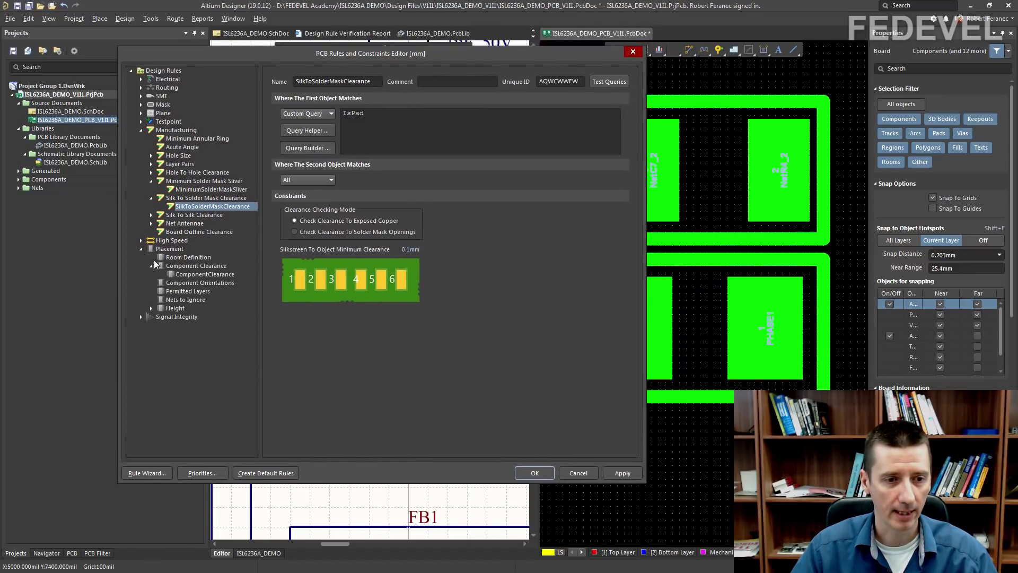
click(202, 274)
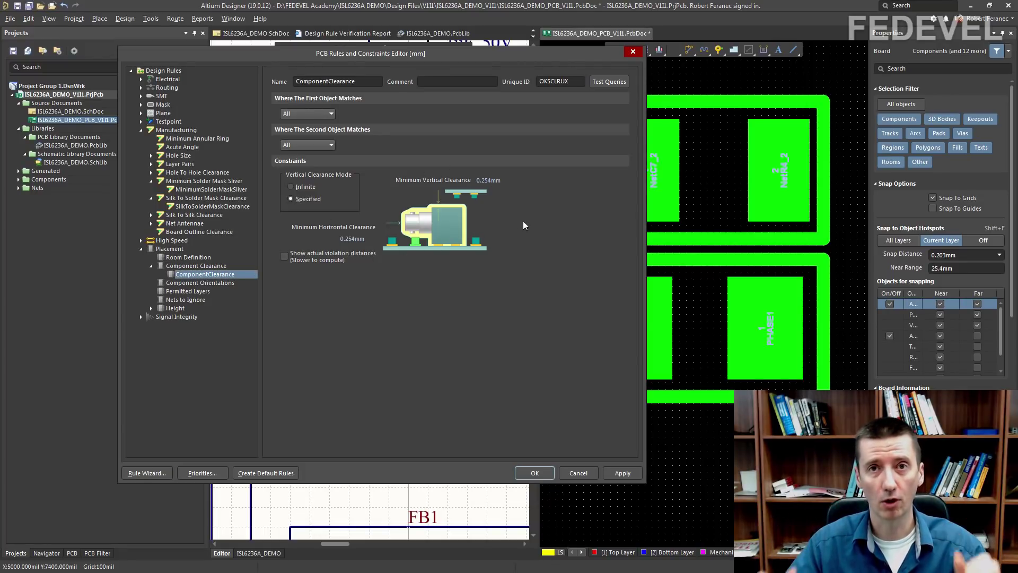
click(495, 182)
text(0.099)
click(358, 240)
text(0.099)
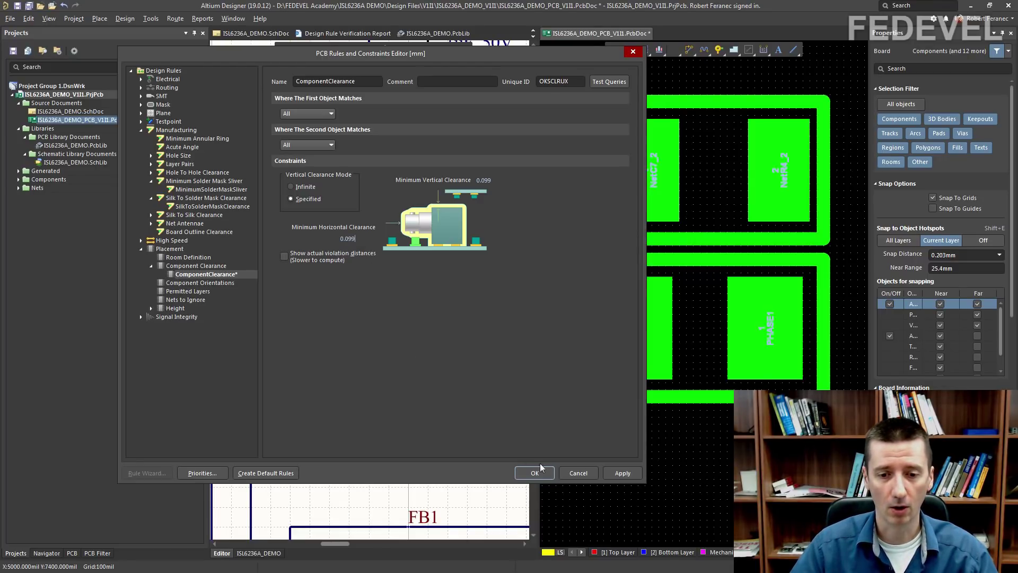
click(535, 472)
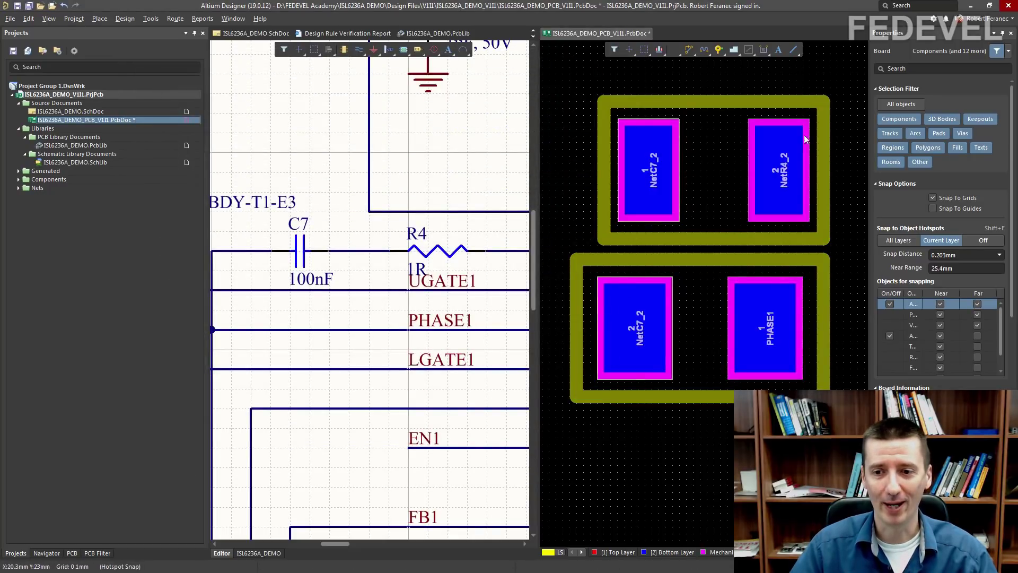
- Try shifting C7 vertically relative to R4 to test the component clearance rule
drag(698, 294, 699, 319)
drag(693, 280, 701, 330)
ctrl+scroll(700, 301, down, 2)
ctrl+scroll(700, 302, up, 2)
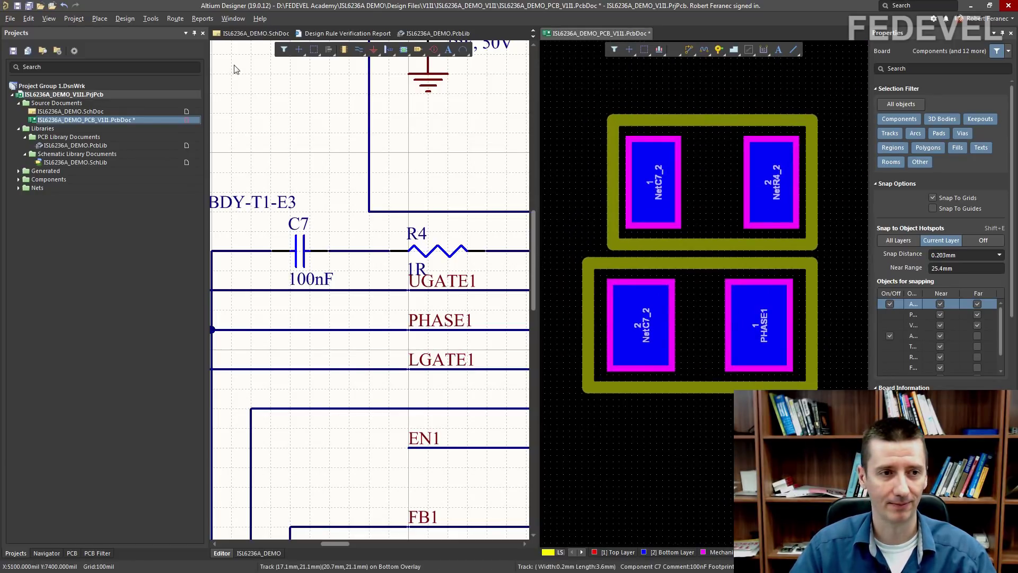
- Cross-select R5 and C8 on the schematic, beside U1's BOOT2 pin
click(51, 20)
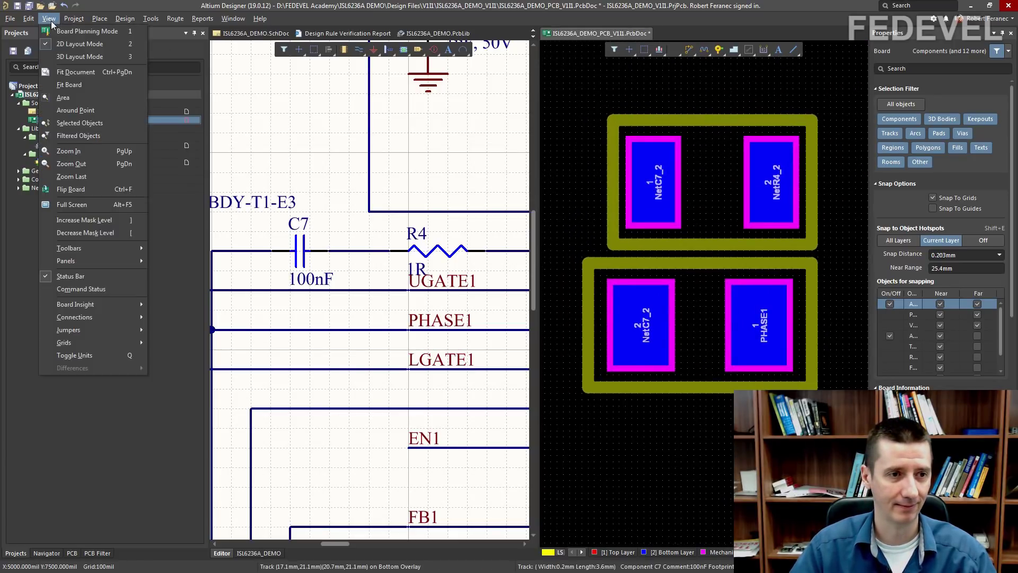
click(62, 84)
click(243, 106)
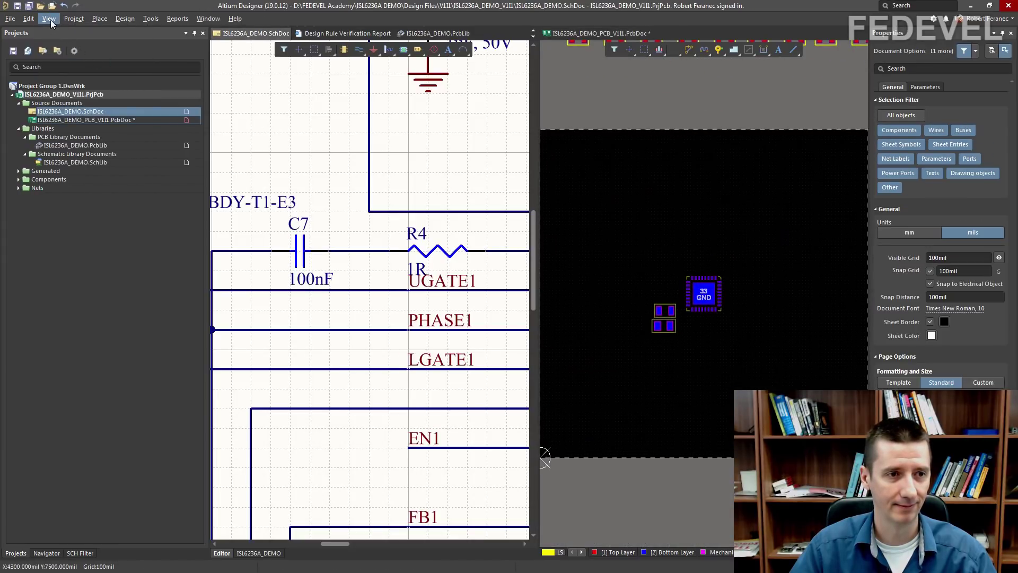
click(52, 21)
click(54, 31)
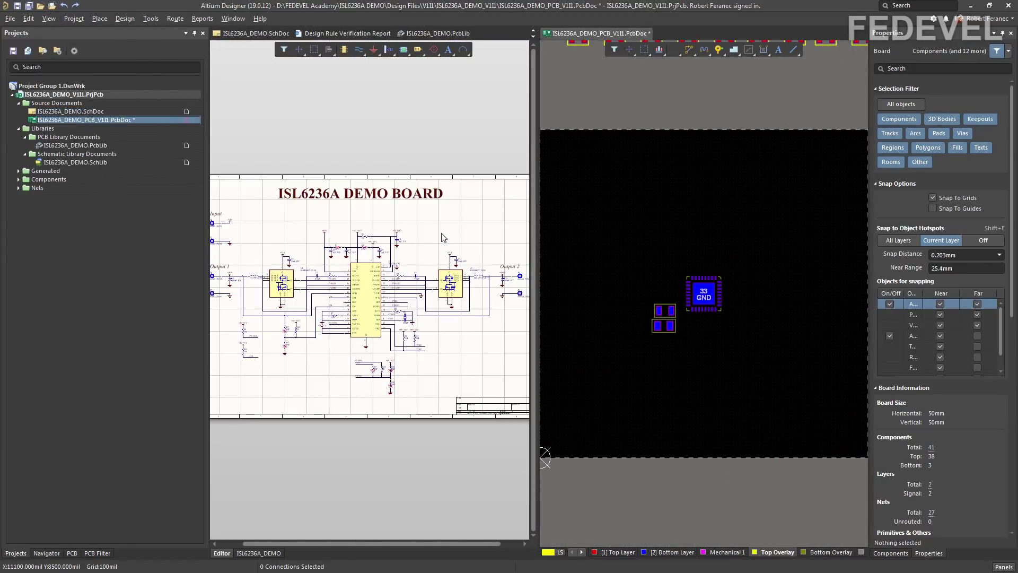
click(404, 281)
ctrl+scroll(404, 281, up, 6)
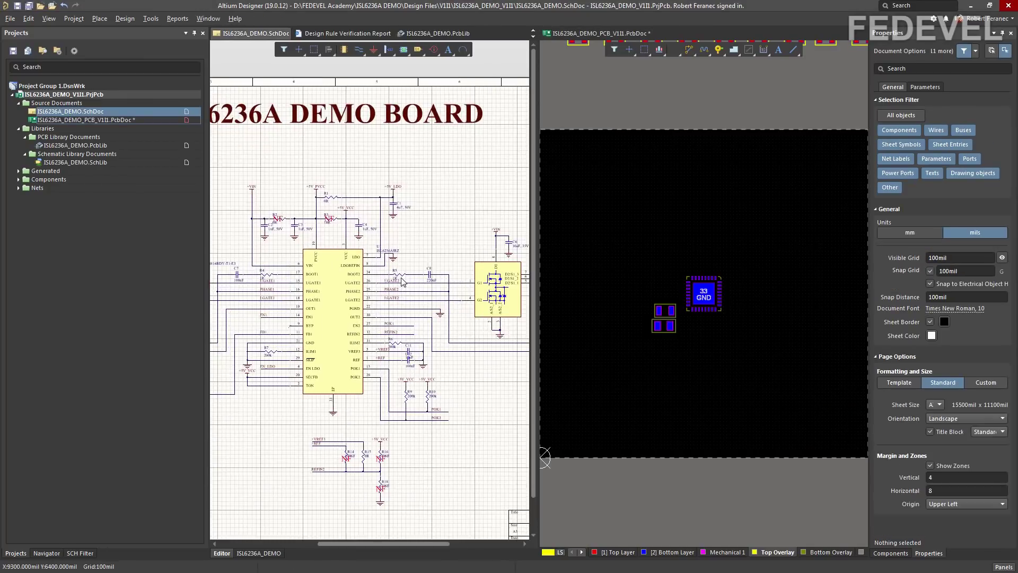
right_drag(428, 279, 415, 278)
click(373, 270)
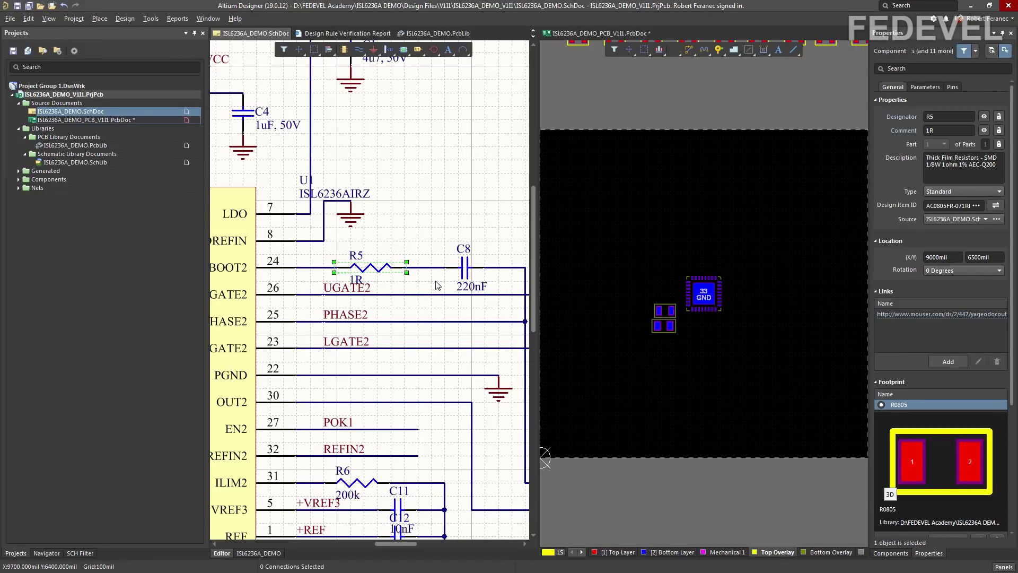
shift+click(464, 275)
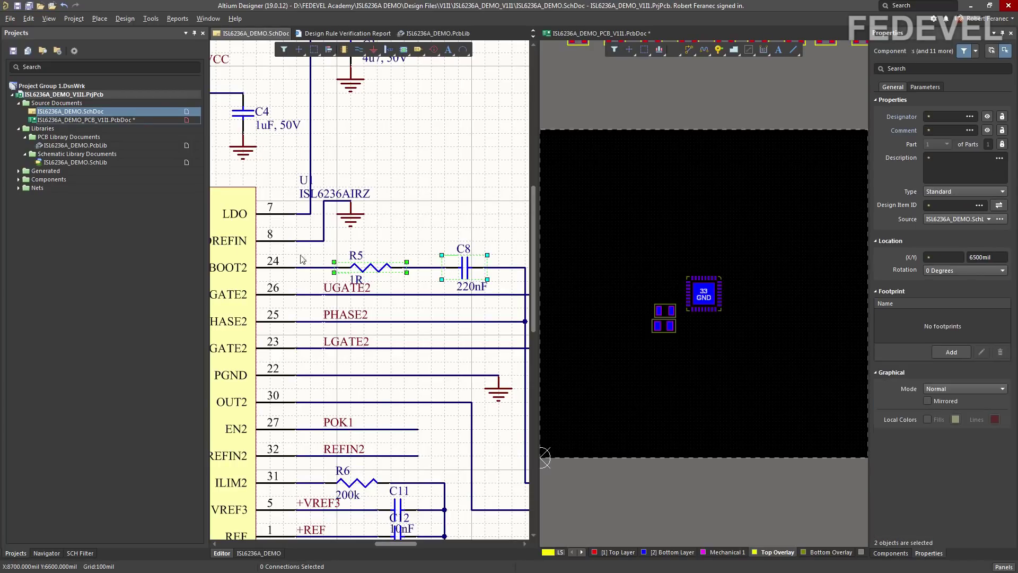
- Reposition the selected components sequentially, flipping R5 to the bottom layer and placing it above R4 at about X 19.1 mm, Y 27.3 mm
click(689, 185)
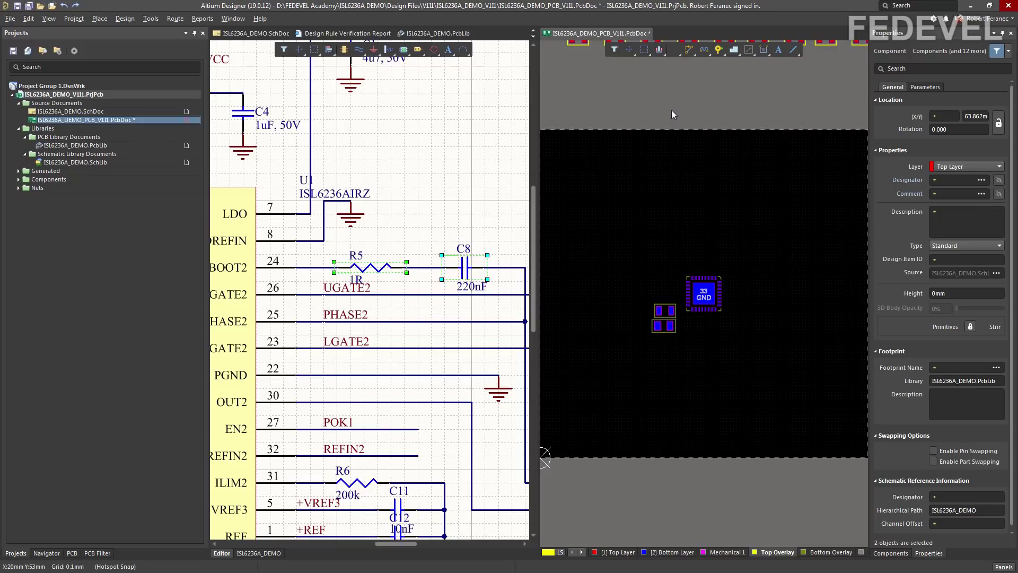
click(672, 49)
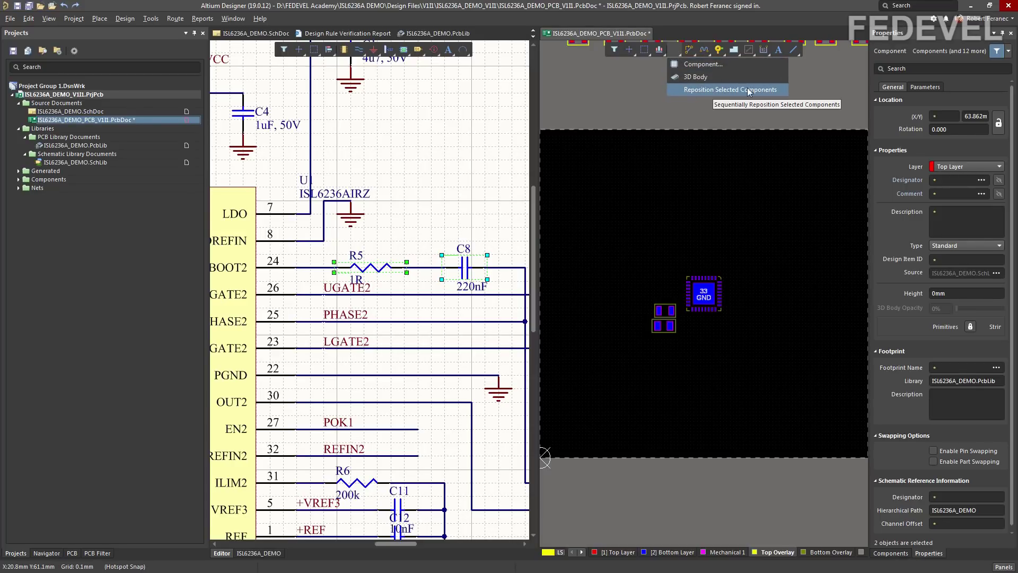
click(675, 52)
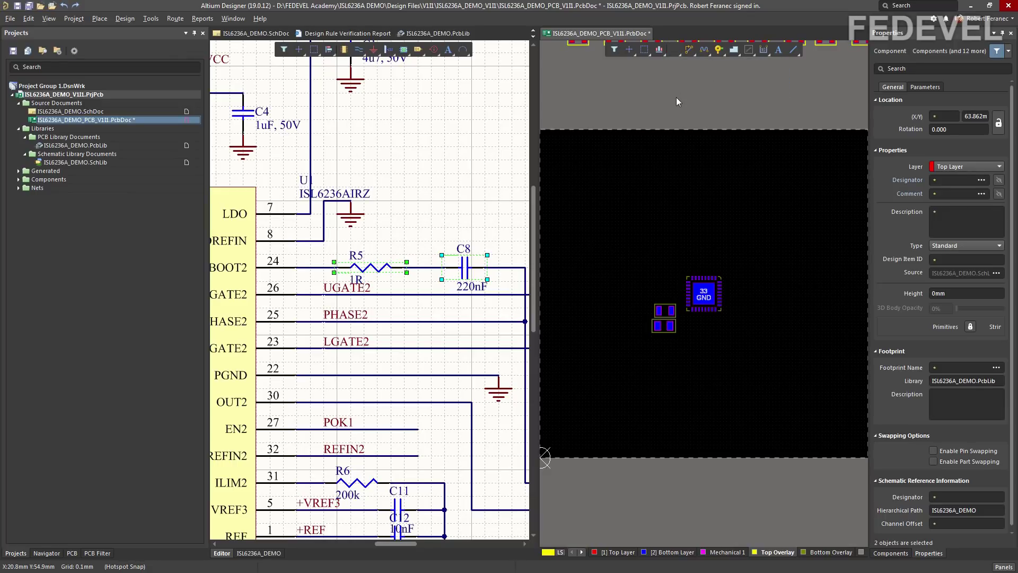
click(675, 52)
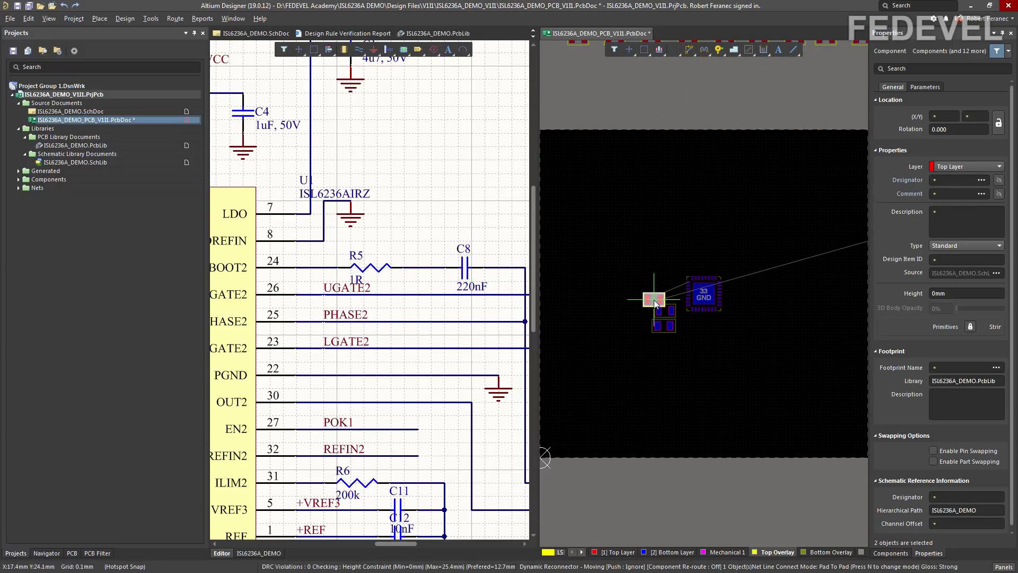
ctrl+scroll(645, 256, up, 4)
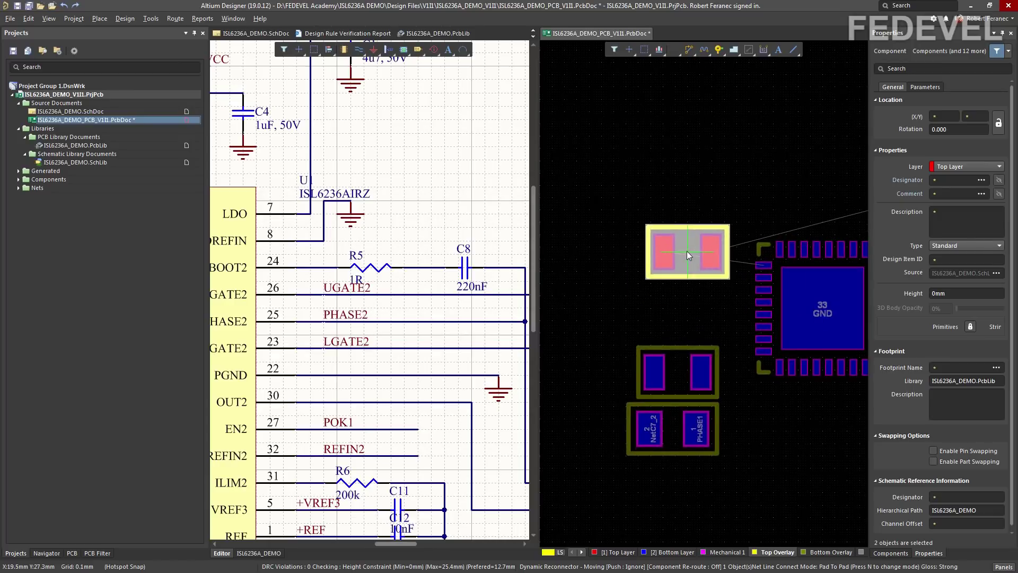
ctrl+scroll(689, 249, up, 3)
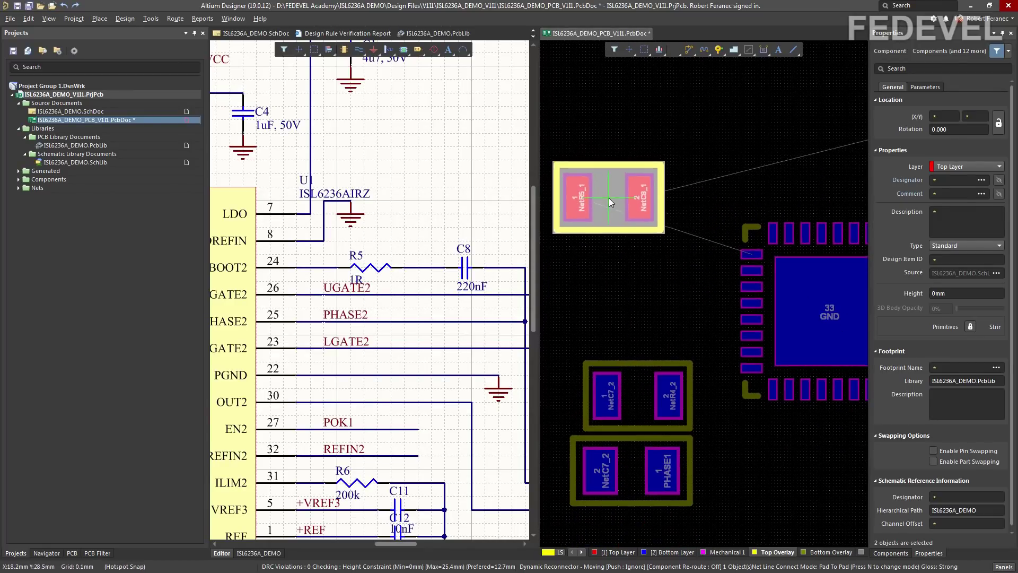
ctrl+scroll(768, 295, up, 4)
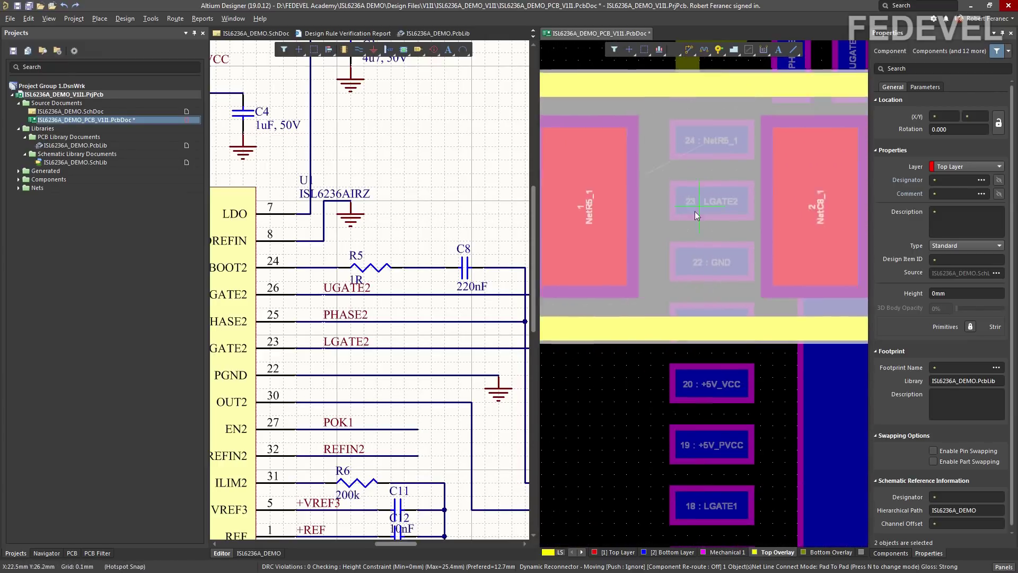
ctrl+scroll(790, 236, down, 5)
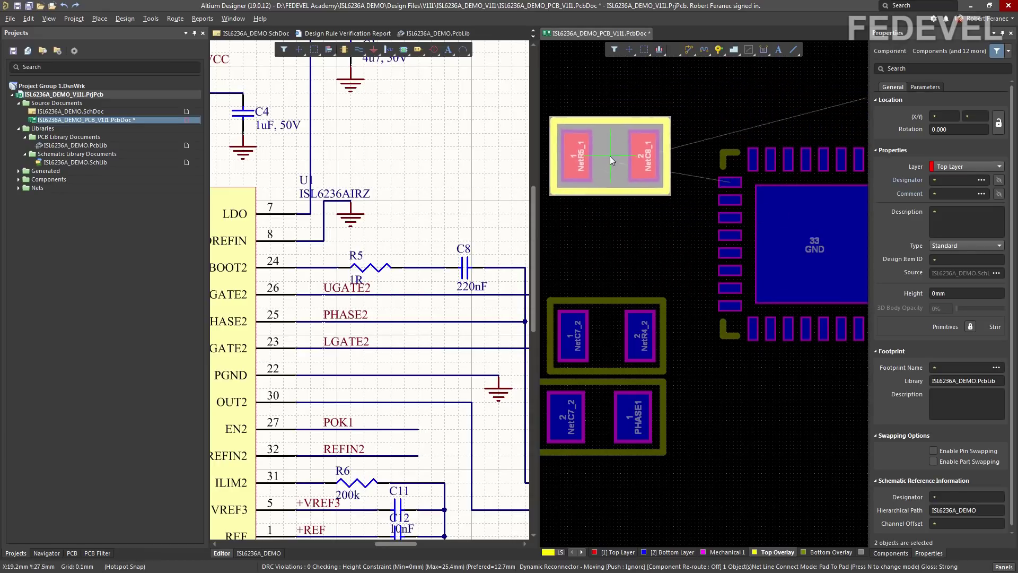
ctrl+scroll(845, 199, down, 1)
ctrl+scroll(845, 199, up, 1)
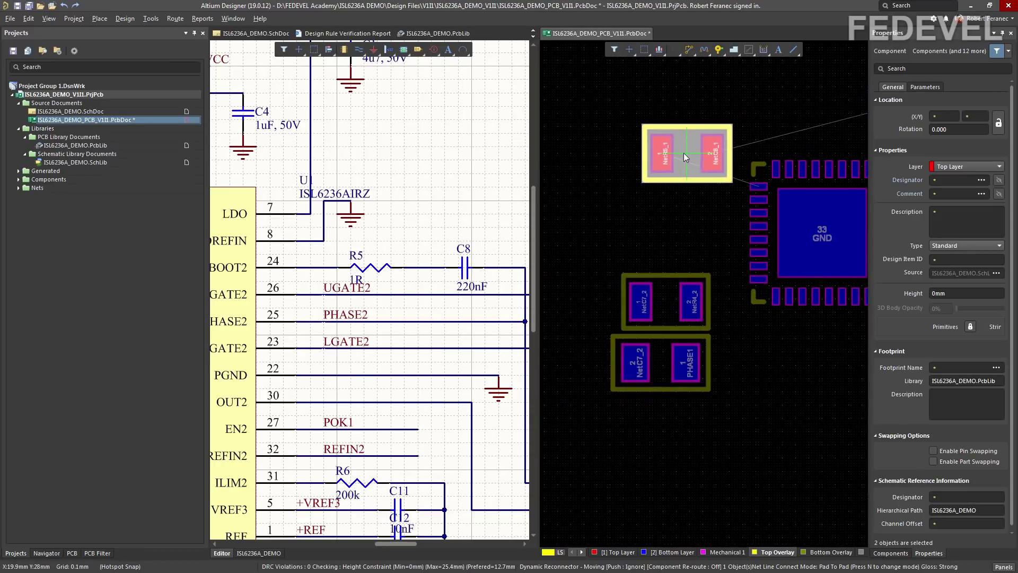
ctrl+scroll(672, 149, up, 2)
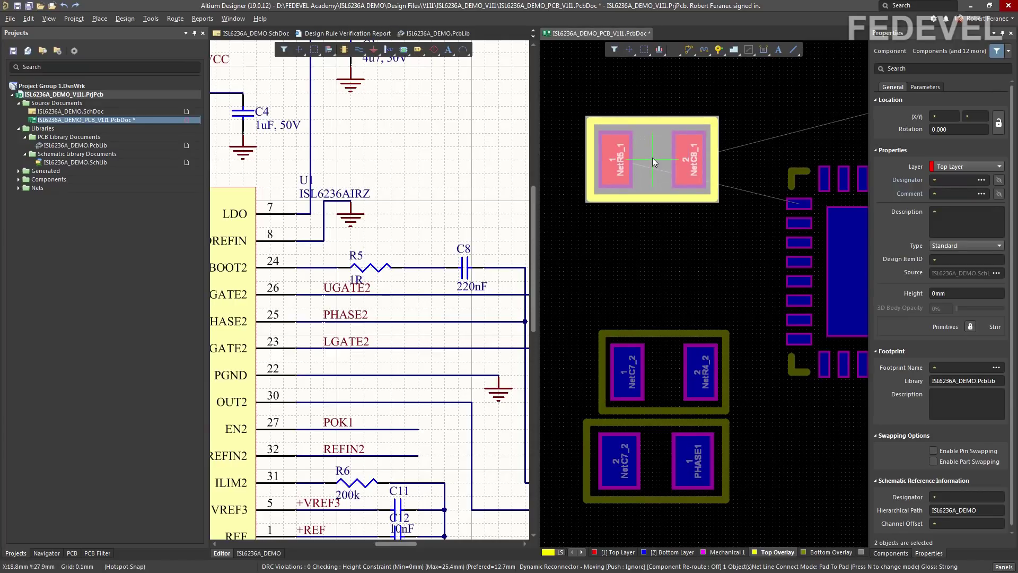
key(l)
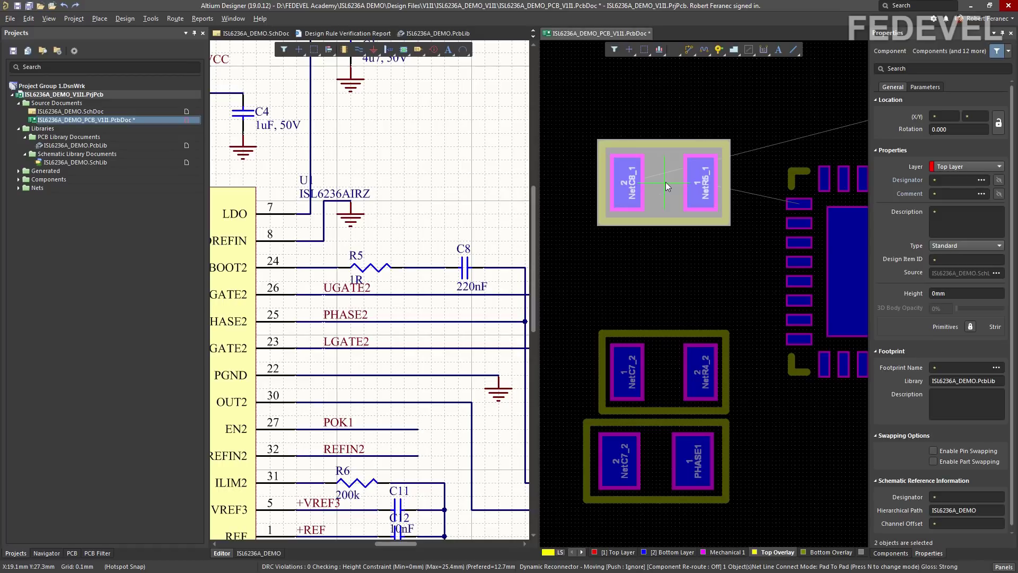
click(666, 182)
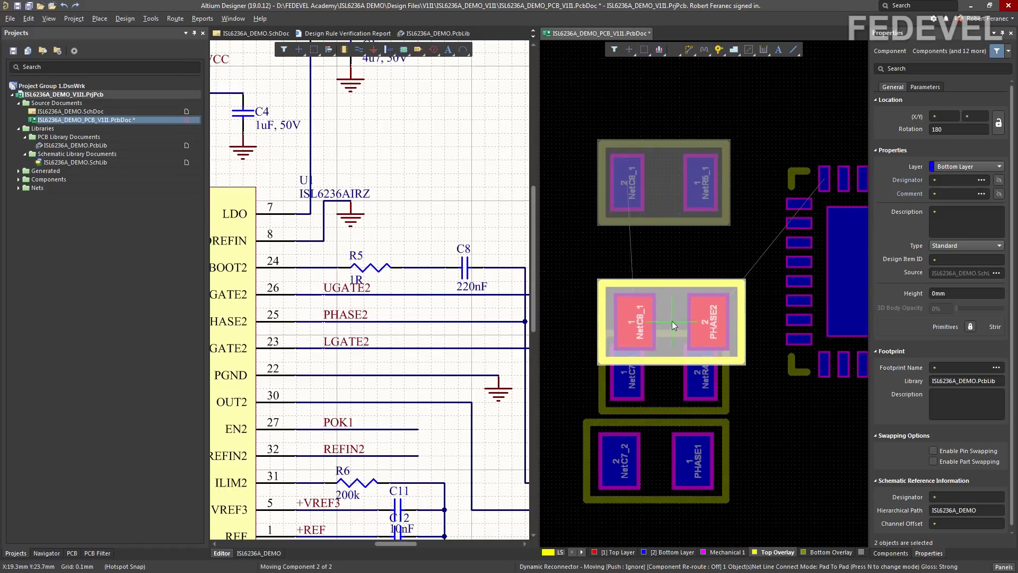
- Flip C8 to the bottom layer, rotate it 180 degrees, and place it just above R5 with their NetC8_1 pads adjacent
ctrl+scroll(678, 288, down, 2)
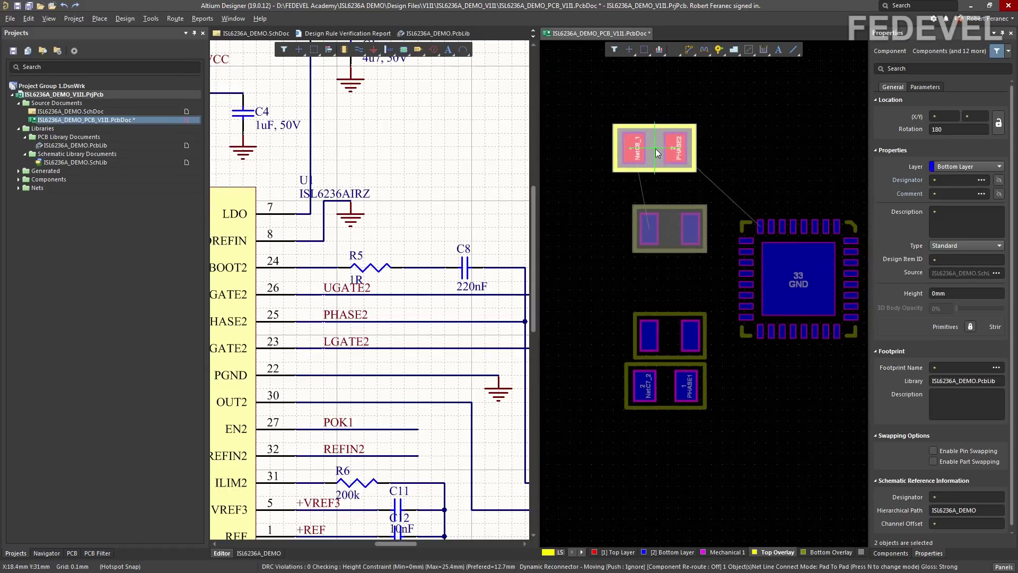
ctrl+scroll(663, 161, up, 2)
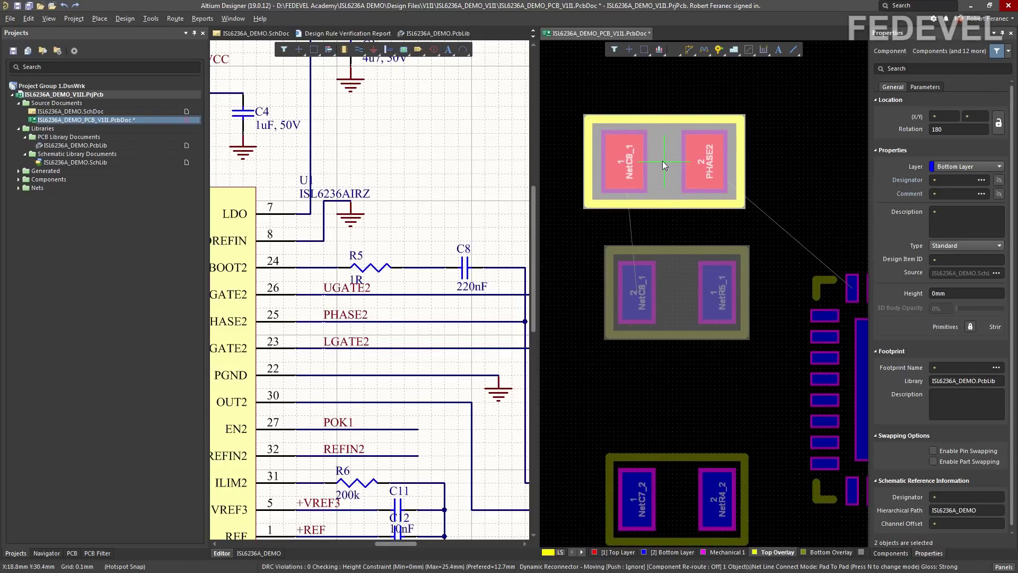
key(l)
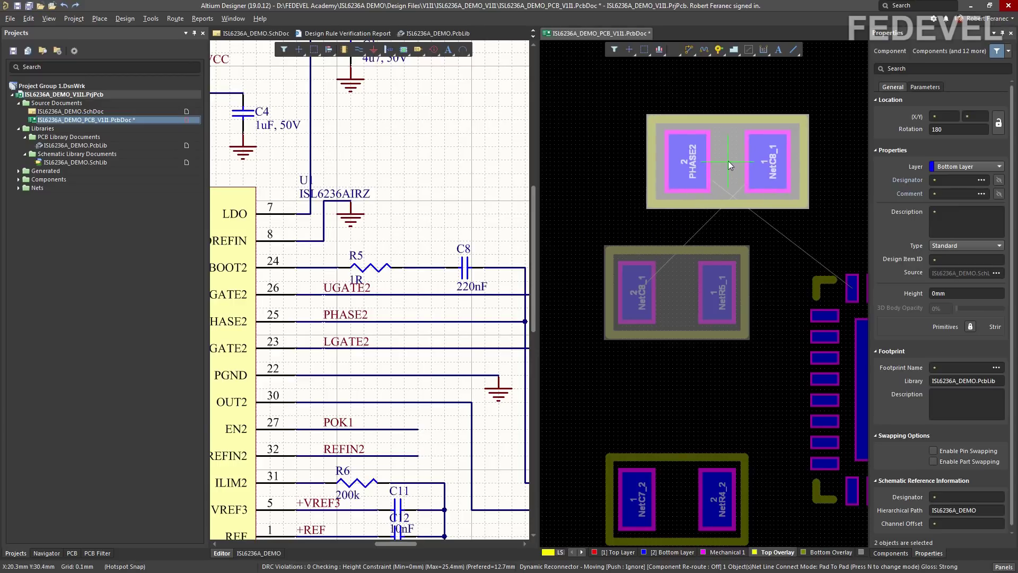
key(space)
key(space)
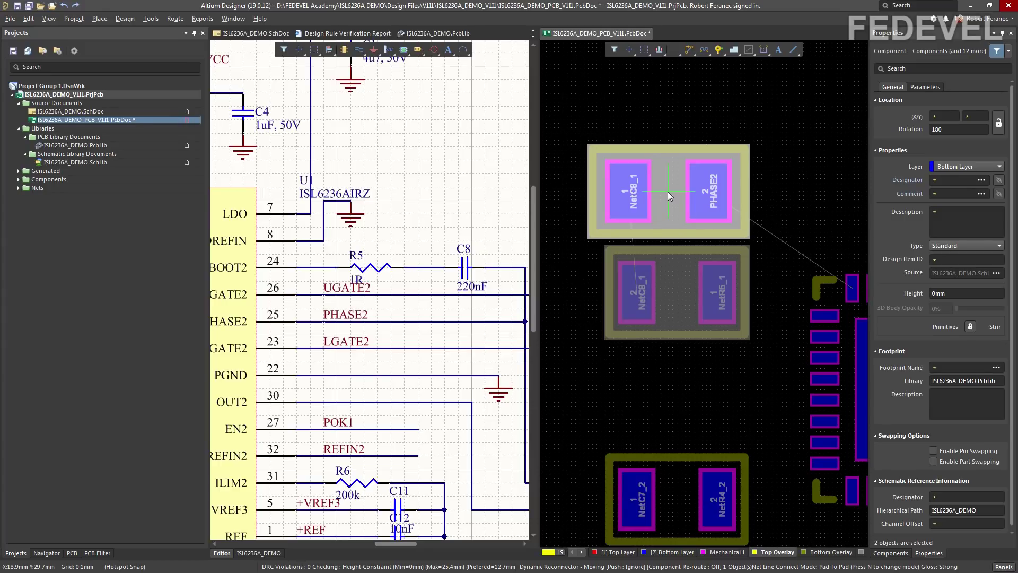
click(667, 192)
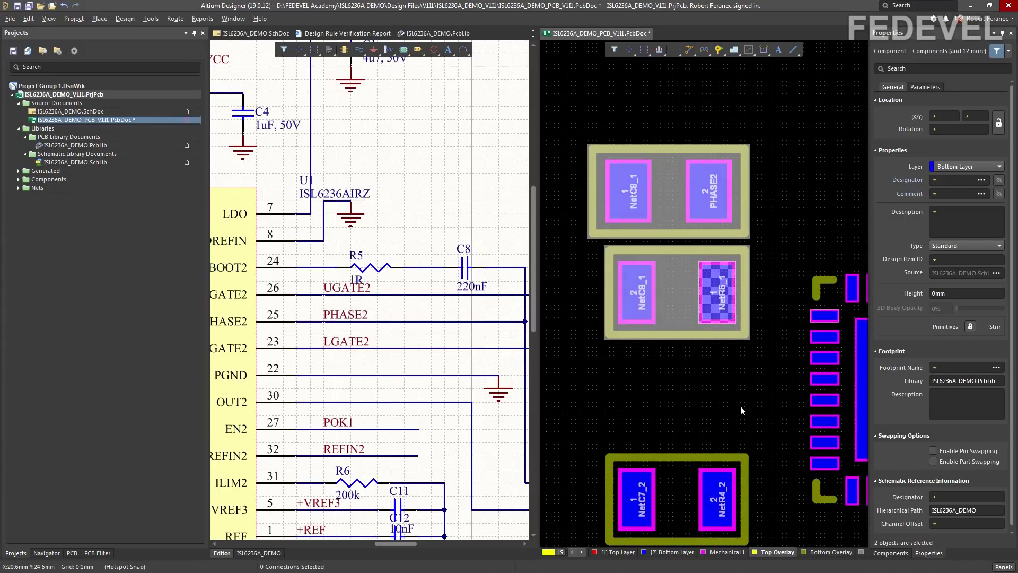
click(669, 389)
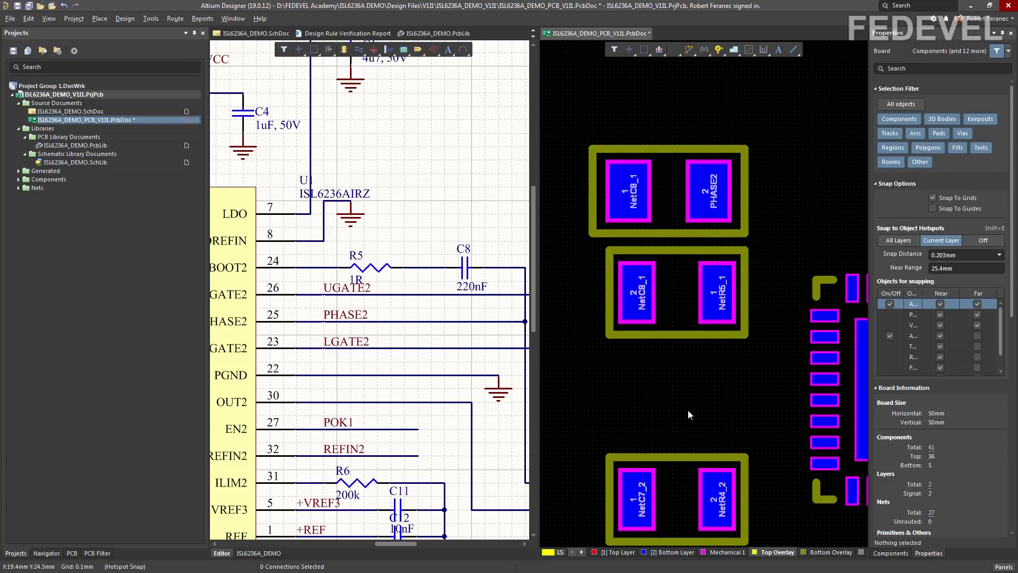
- Move R5 up toward C8 until their outlines are about 0.1 mm apart, keeping their outer edges aligned
ctrl+scroll(768, 272, up, 2)
ctrl+scroll(768, 271, down, 2)
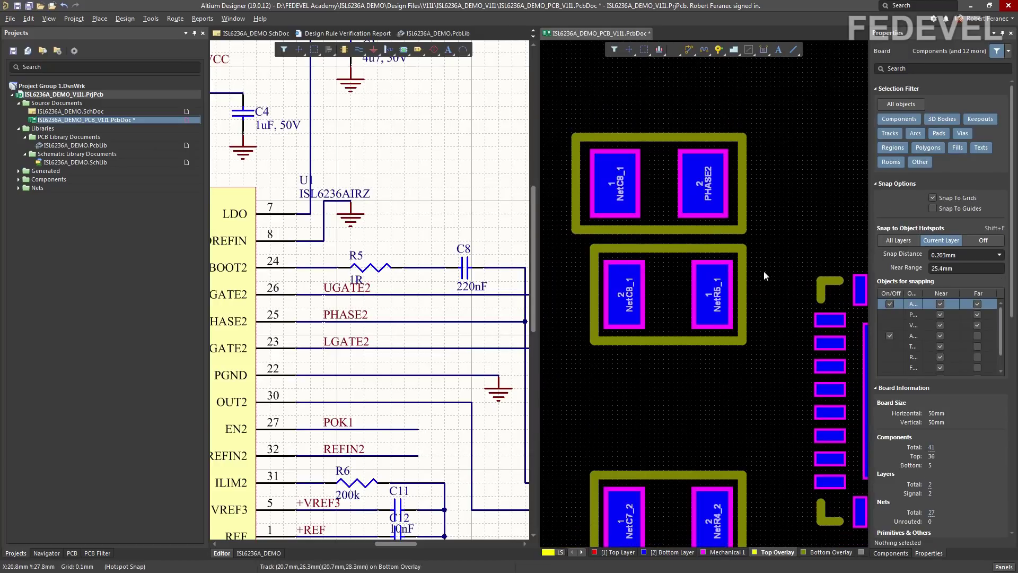
ctrl+scroll(652, 261, up, 2)
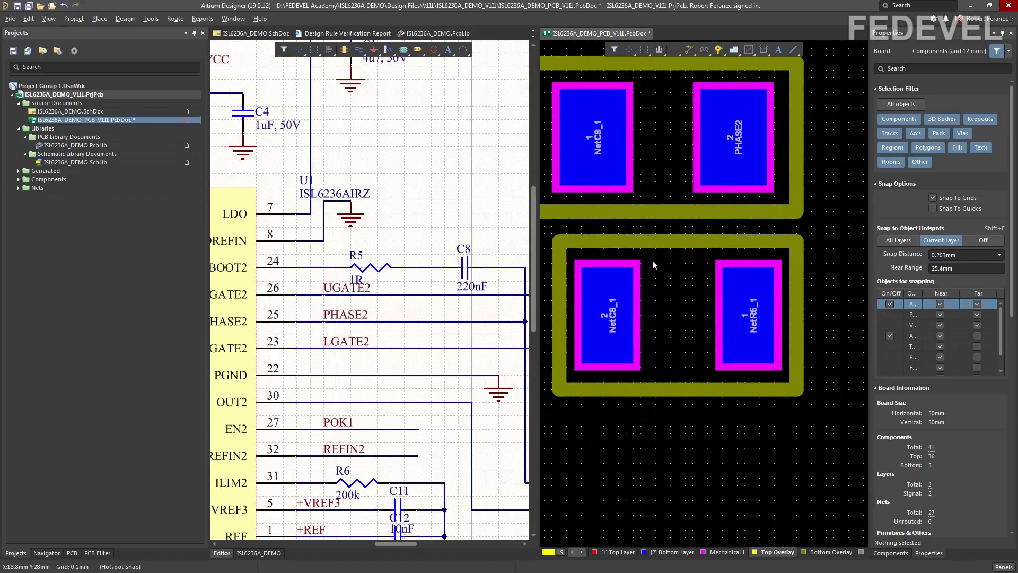
ctrl+scroll(685, 202, down, 3)
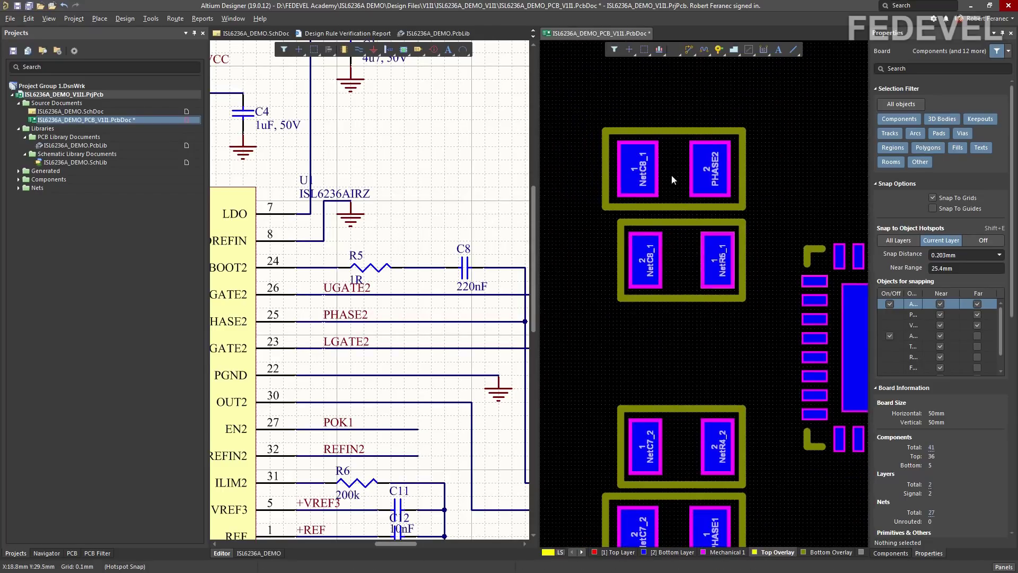
ctrl+scroll(664, 166, up, 3)
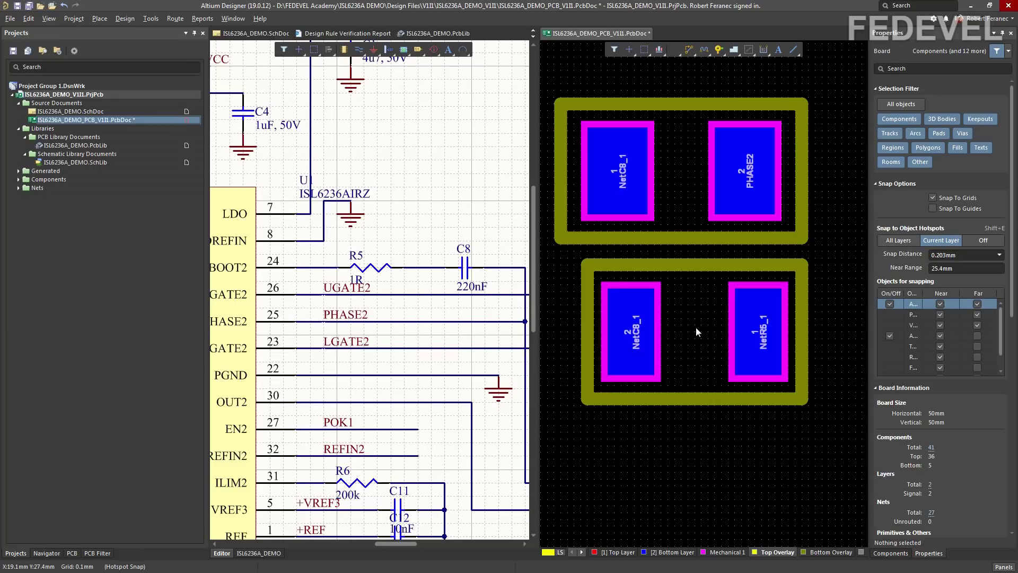
mouse_move(696, 326)
mouse_down()
mouse_move(692, 364)
mouse_move(693, 325)
mouse_up()
ctrl+scroll(630, 219, down, 3)
ctrl+scroll(629, 218, down, 1)
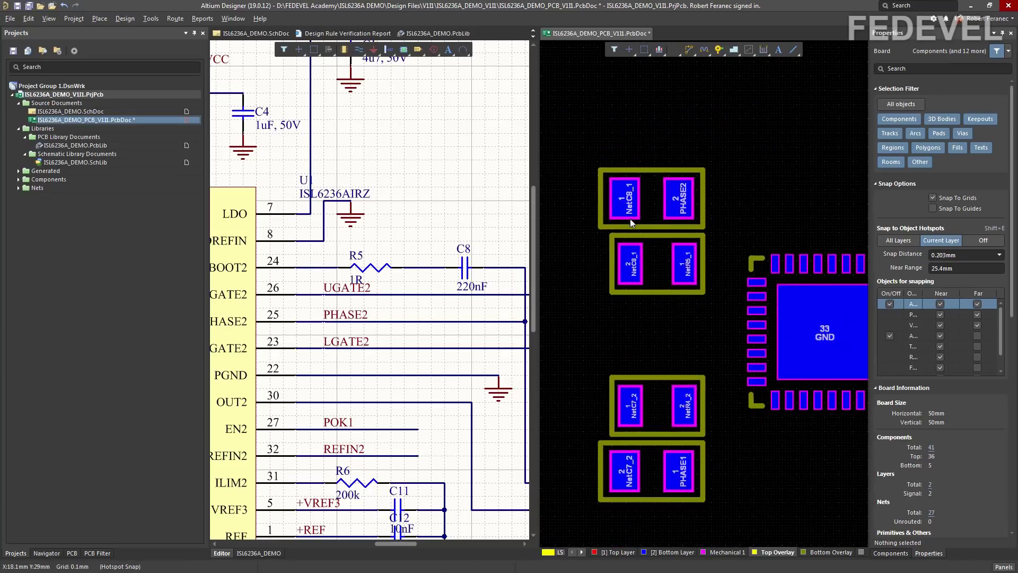
- Cross-select R7, R6, C11 and C12 around U1 on the schematic
click(49, 19)
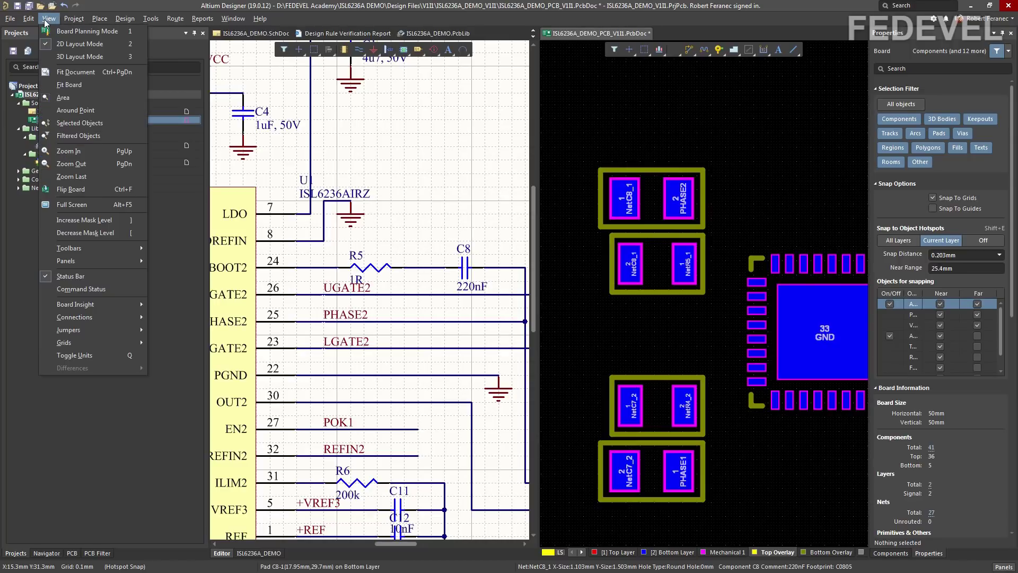
click(62, 86)
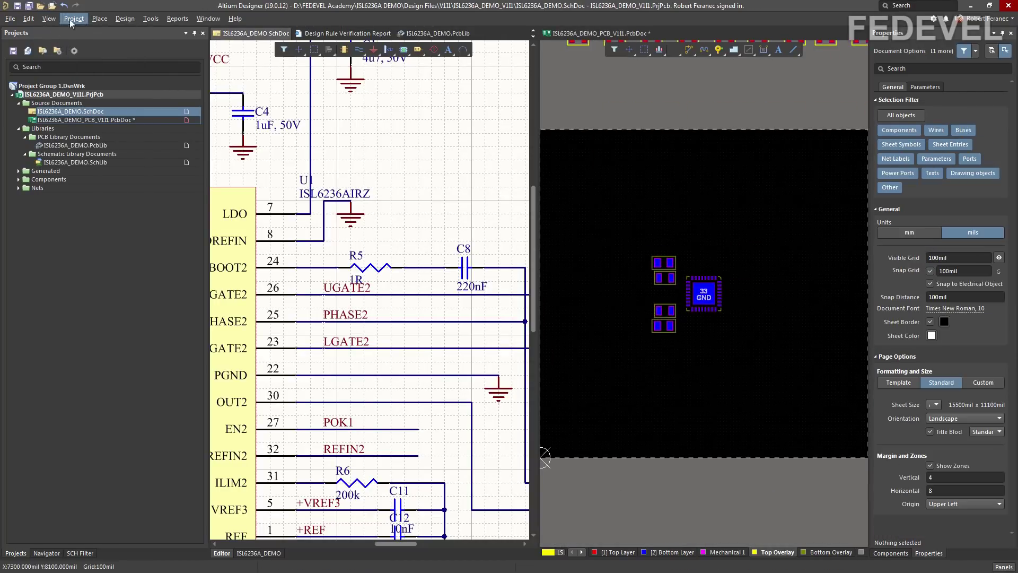
click(49, 18)
click(58, 43)
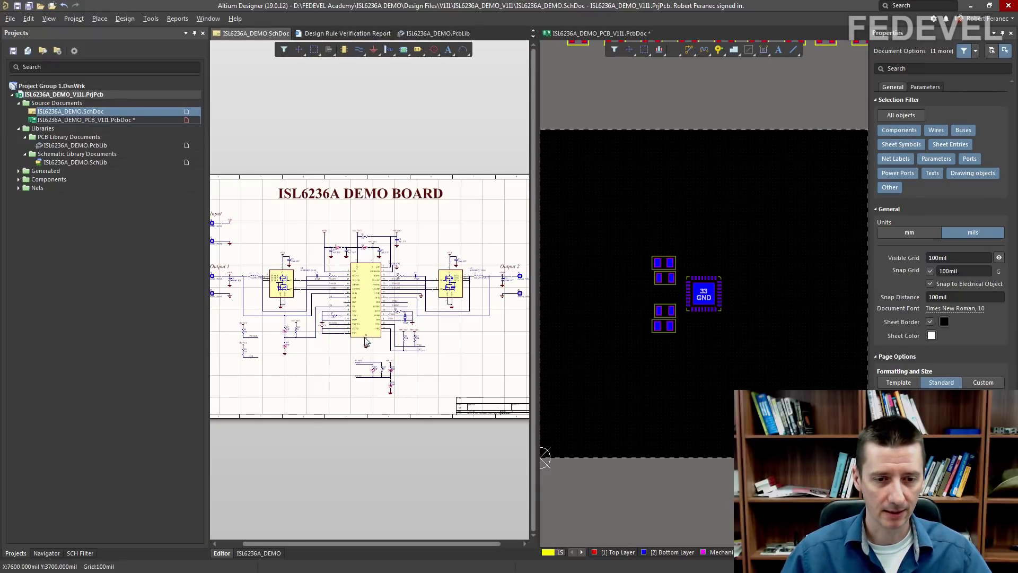
ctrl+scroll(366, 341, up, 3)
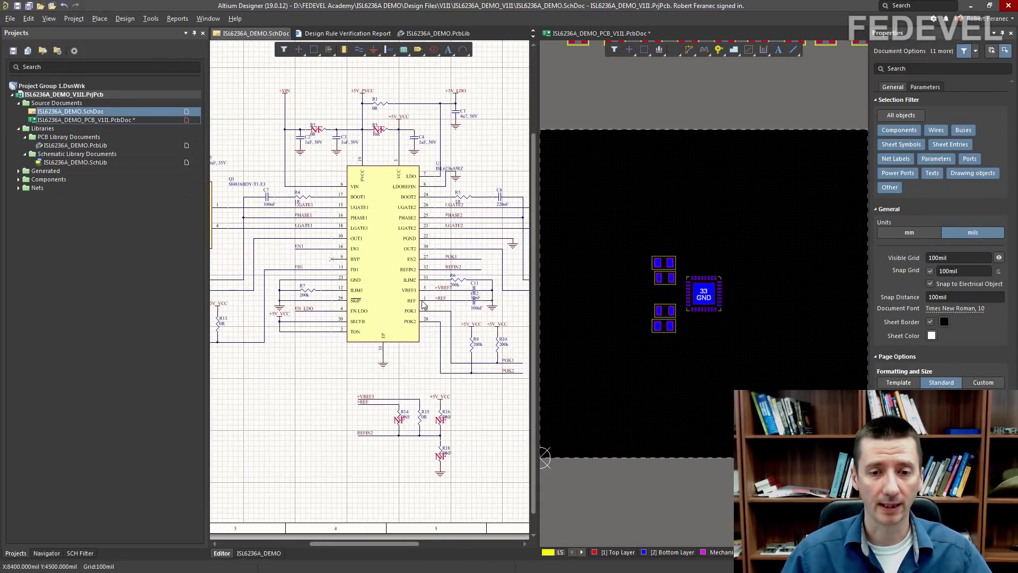
ctrl+scroll(424, 305, up, 2)
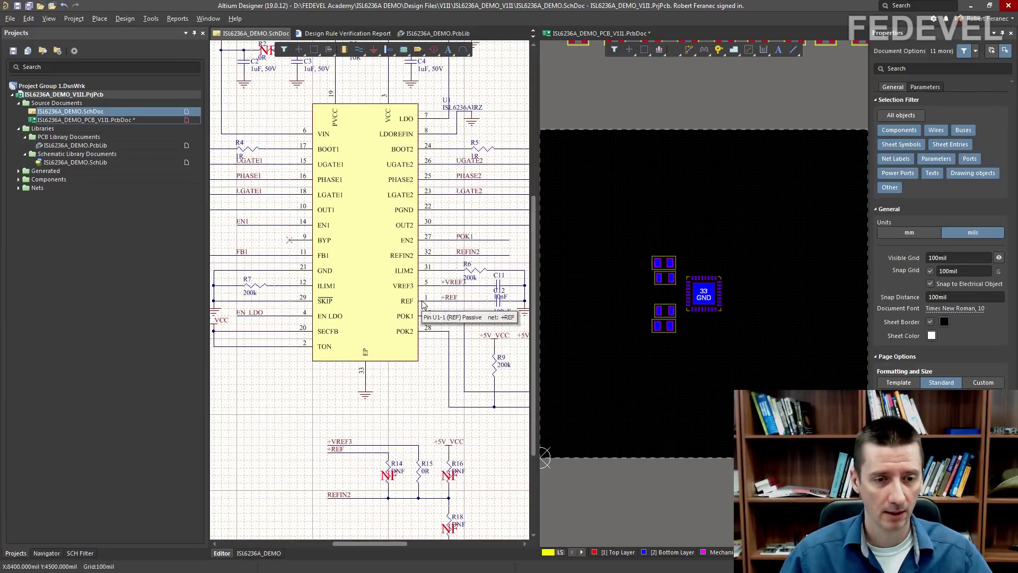
click(260, 289)
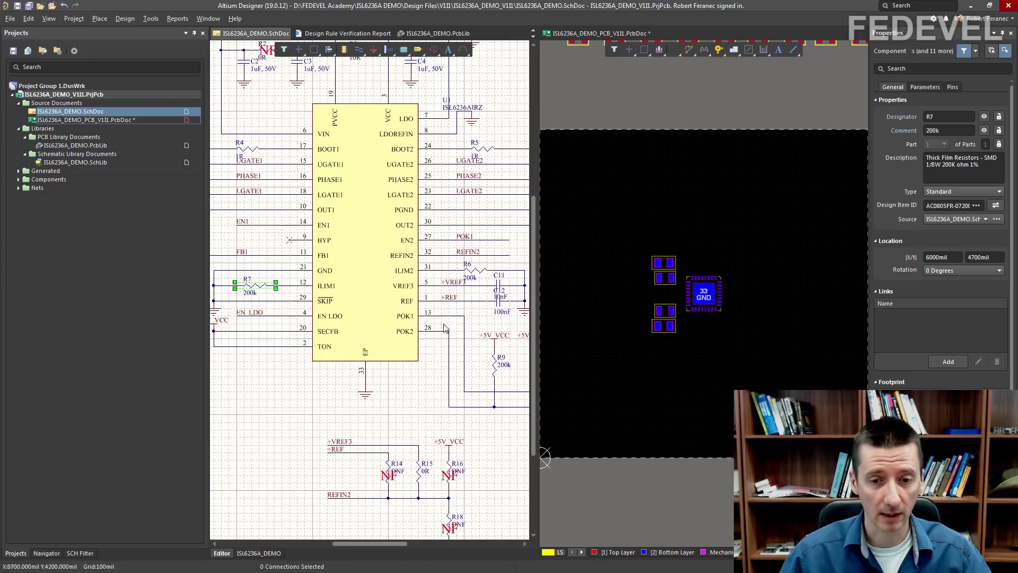
shift+click(482, 272)
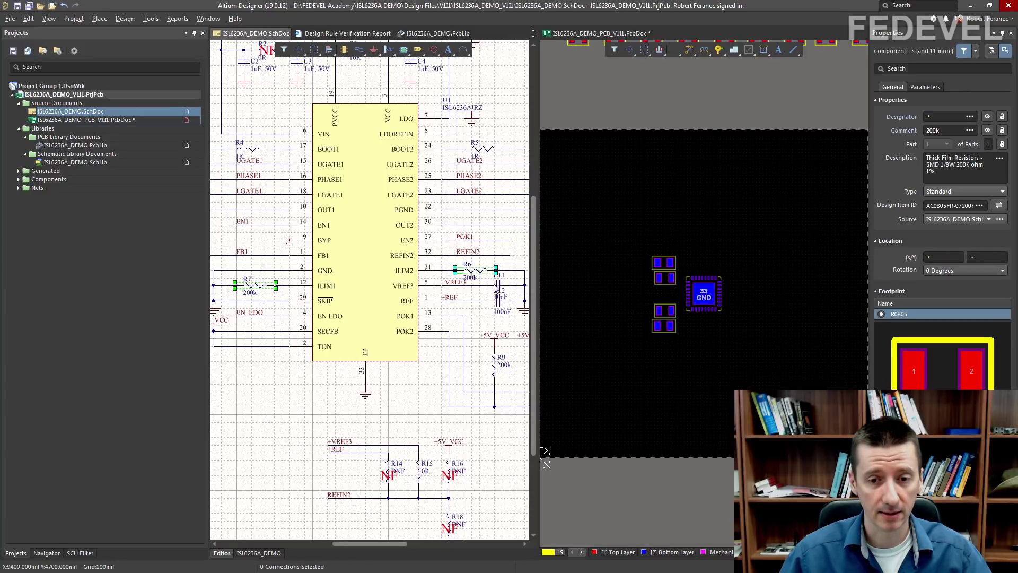
shift+click(498, 290)
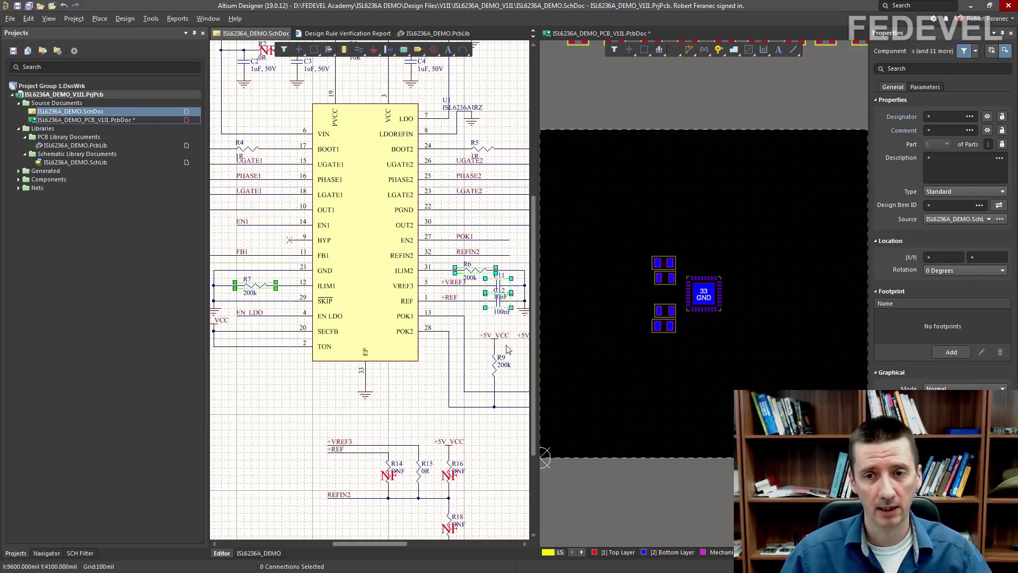
- Start repositioning the selected components on the PCB and flip R7 to the bottom layer
click(674, 51)
ctrl+scroll(704, 367, up, 2)
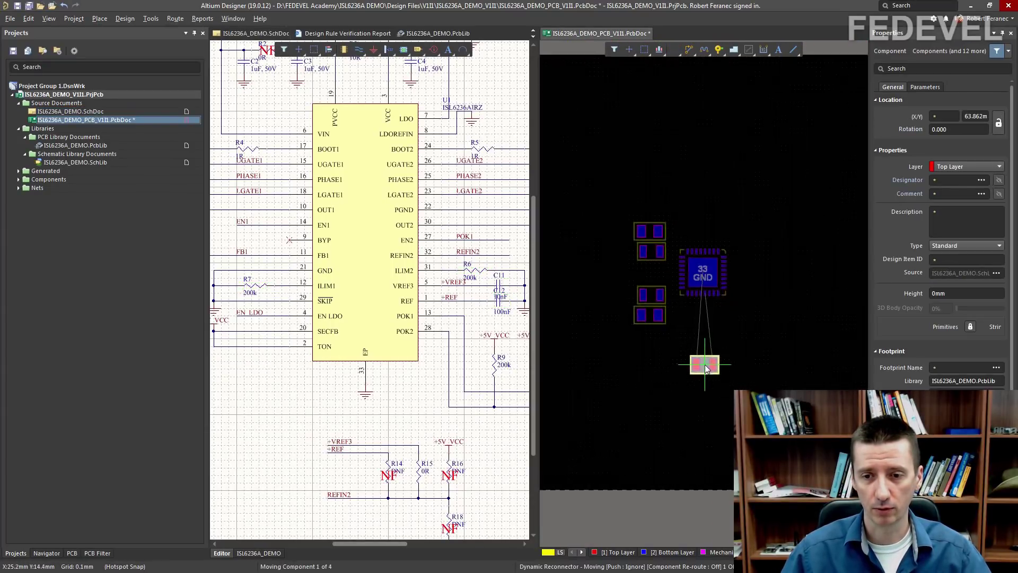
ctrl+scroll(705, 368, up, 1)
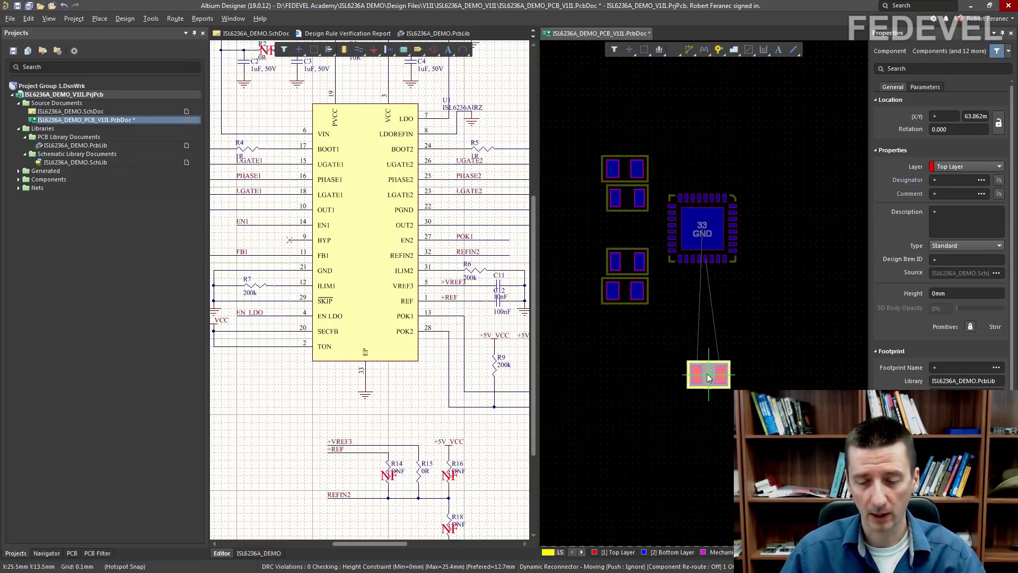
key(l)
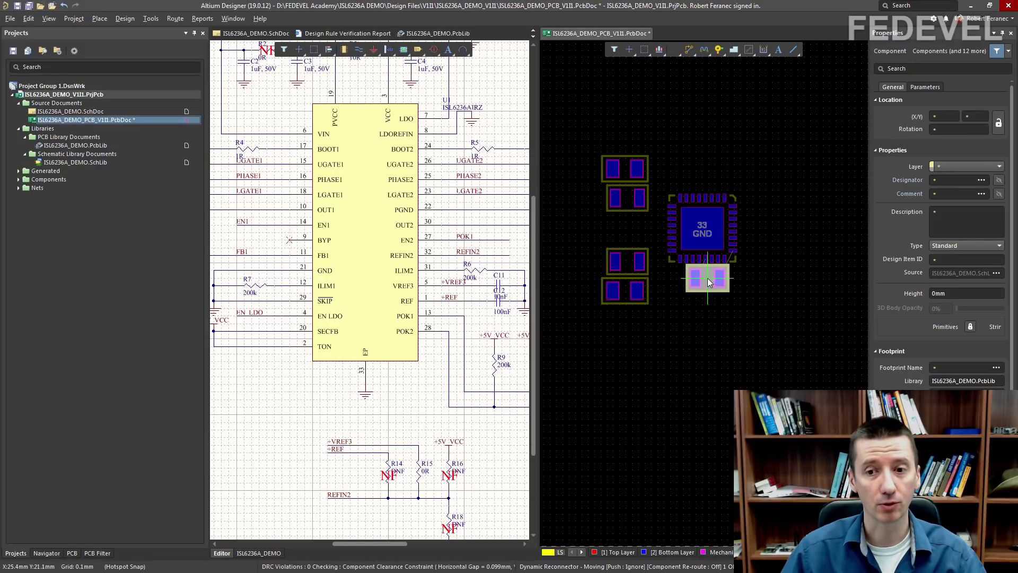
- Examine possible R7 positions around and over U1's pads, comparing connection lines and clearances
ctrl+scroll(699, 228, up, 1)
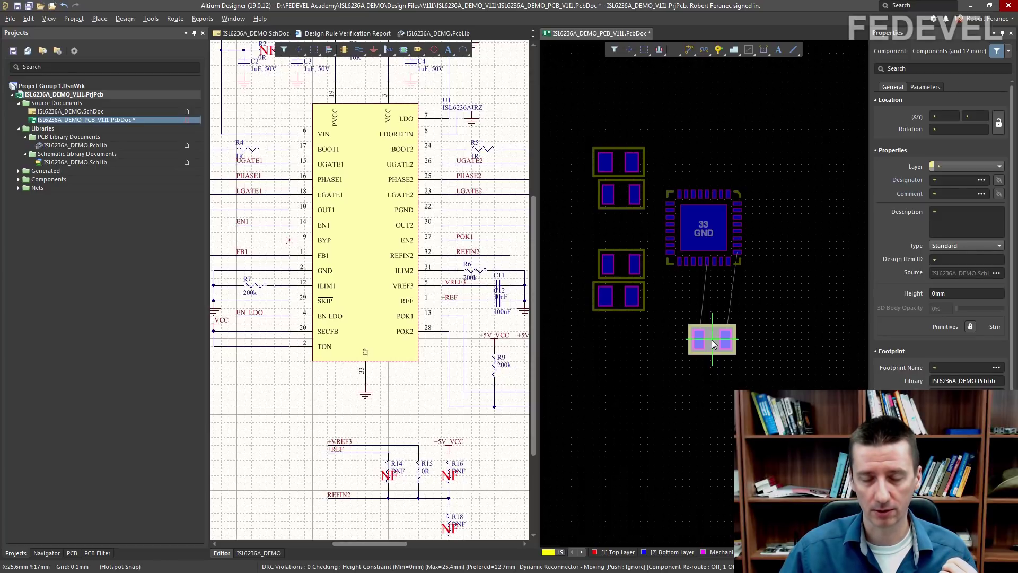
ctrl+scroll(689, 344, down, 1)
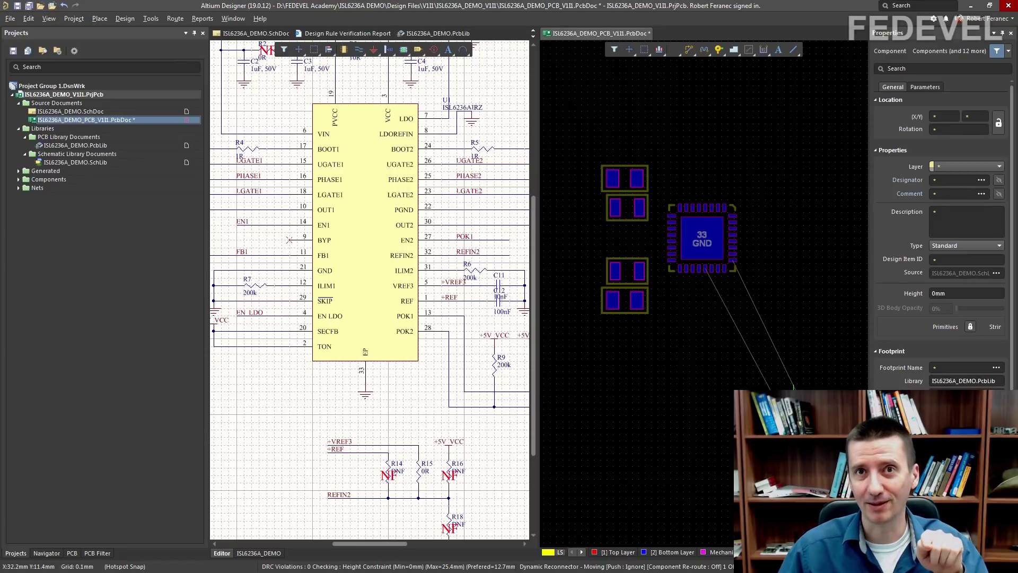
ctrl+scroll(720, 299, up, 6)
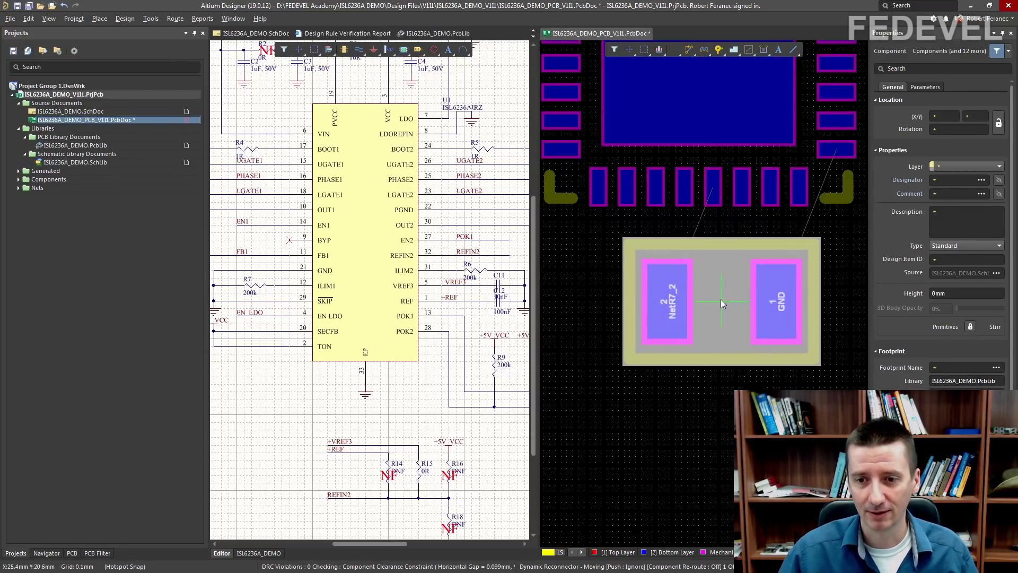
ctrl+scroll(708, 240, down, 3)
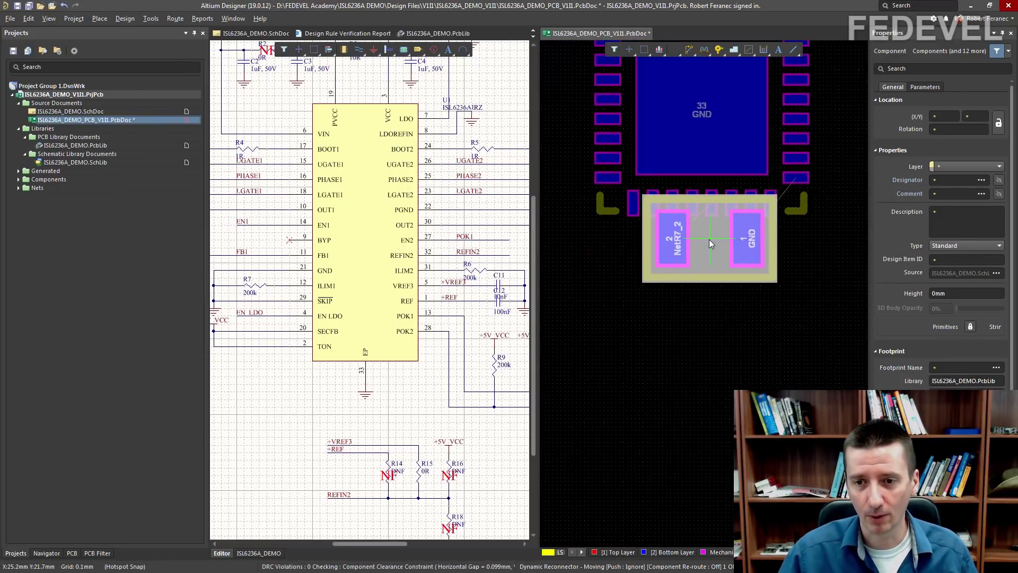
ctrl+scroll(708, 240, down, 2)
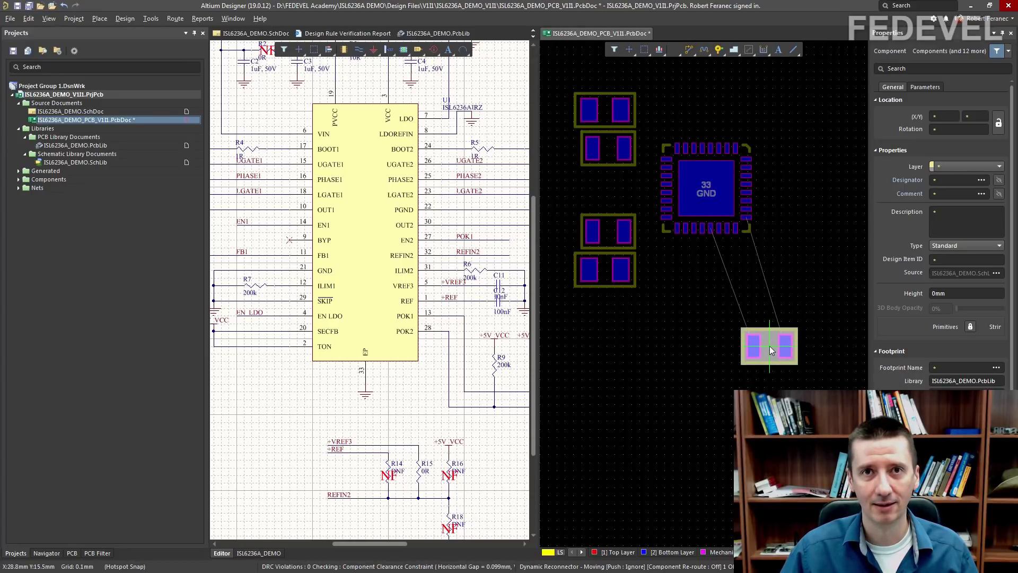
ctrl+scroll(736, 297, up, 1)
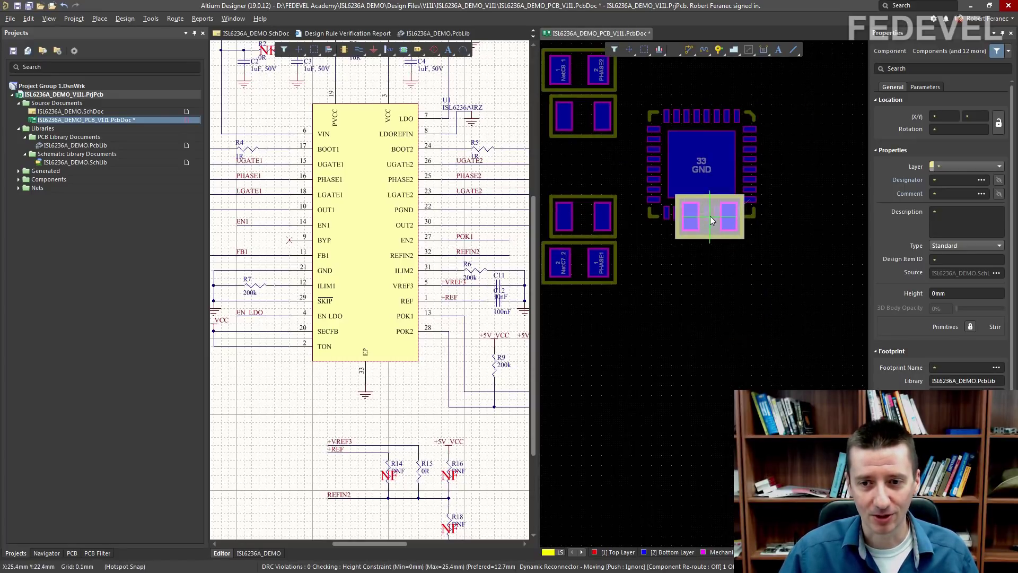
ctrl+scroll(711, 289, up, 2)
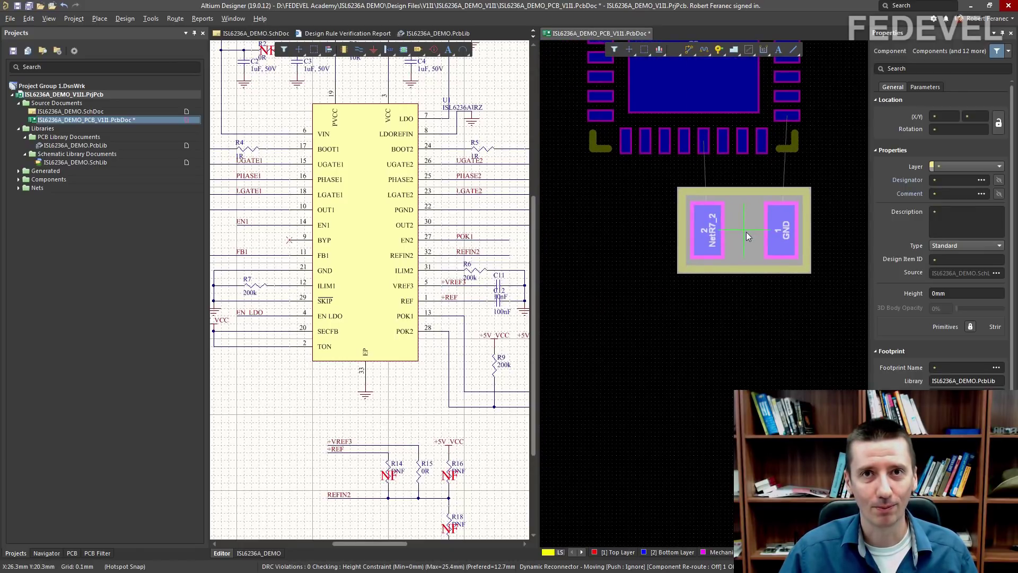
ctrl+scroll(732, 110, up, 2)
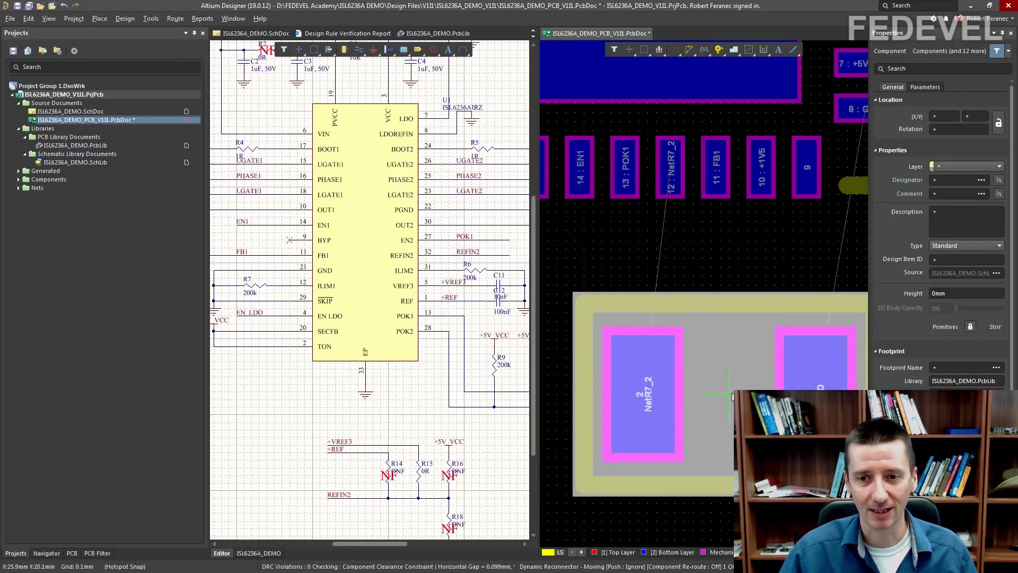
ctrl+scroll(677, 235, down, 2)
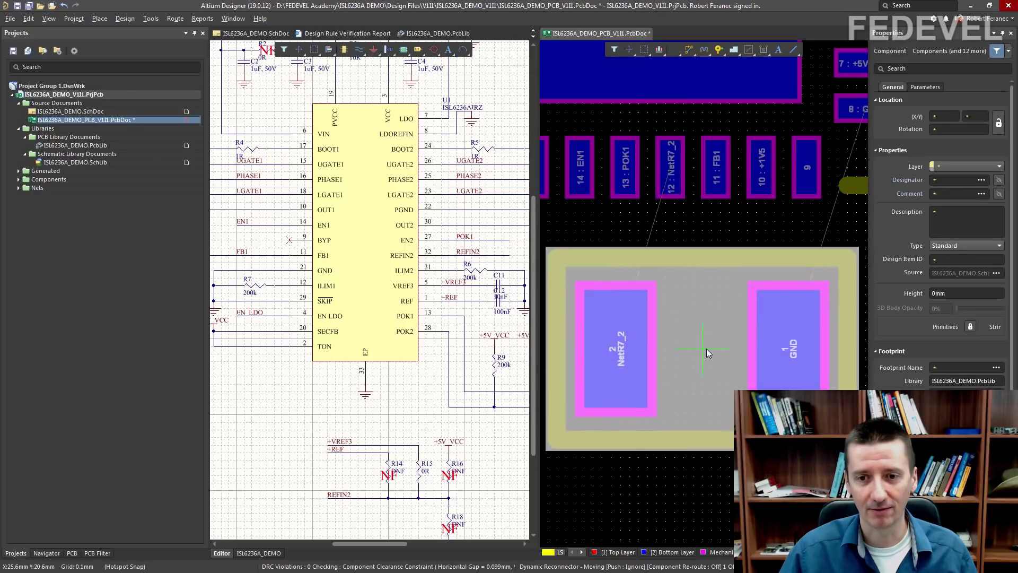
ctrl+scroll(701, 340, down, 1)
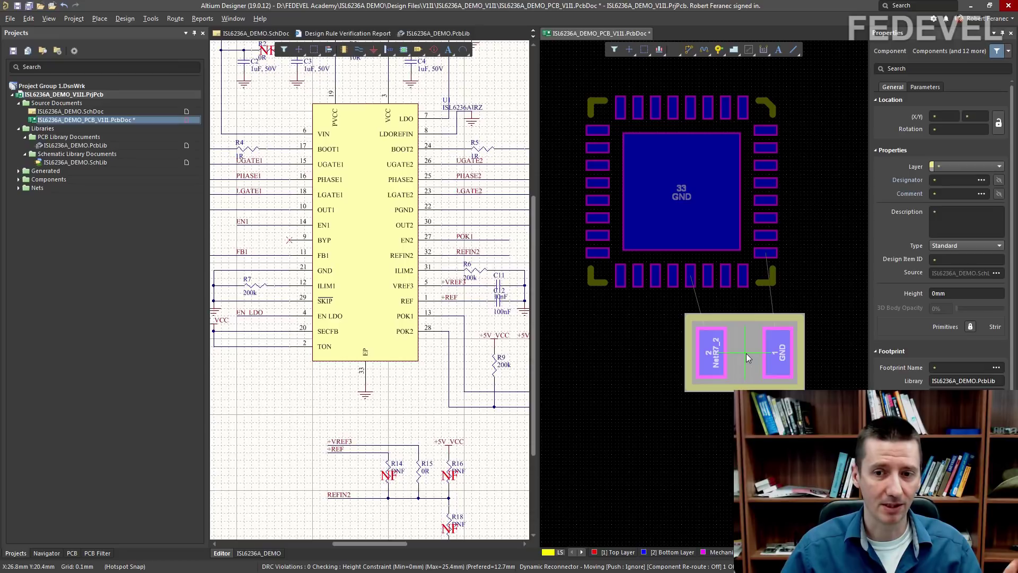
ctrl+scroll(778, 359, down, 1)
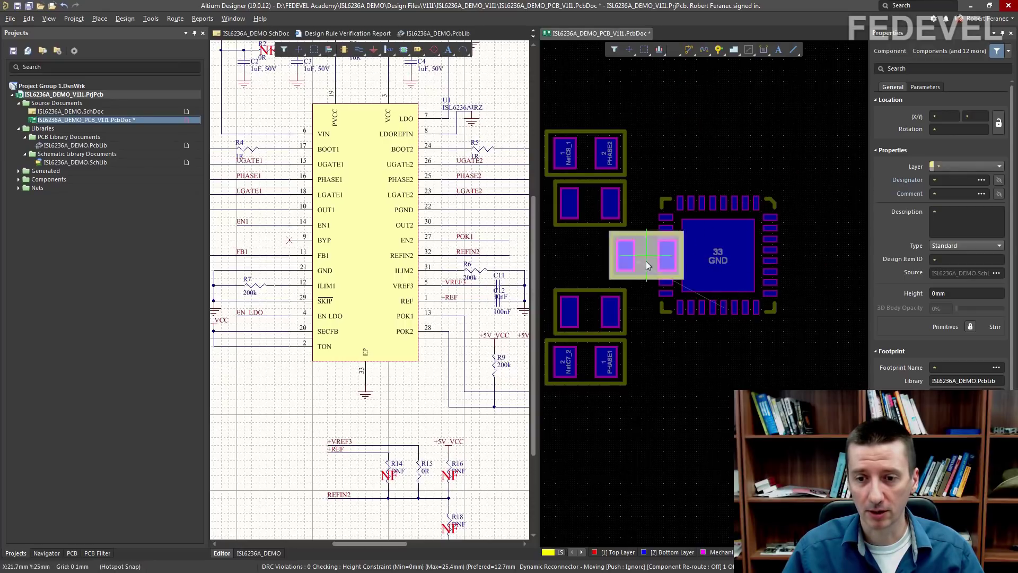
ctrl+scroll(716, 403, up, 4)
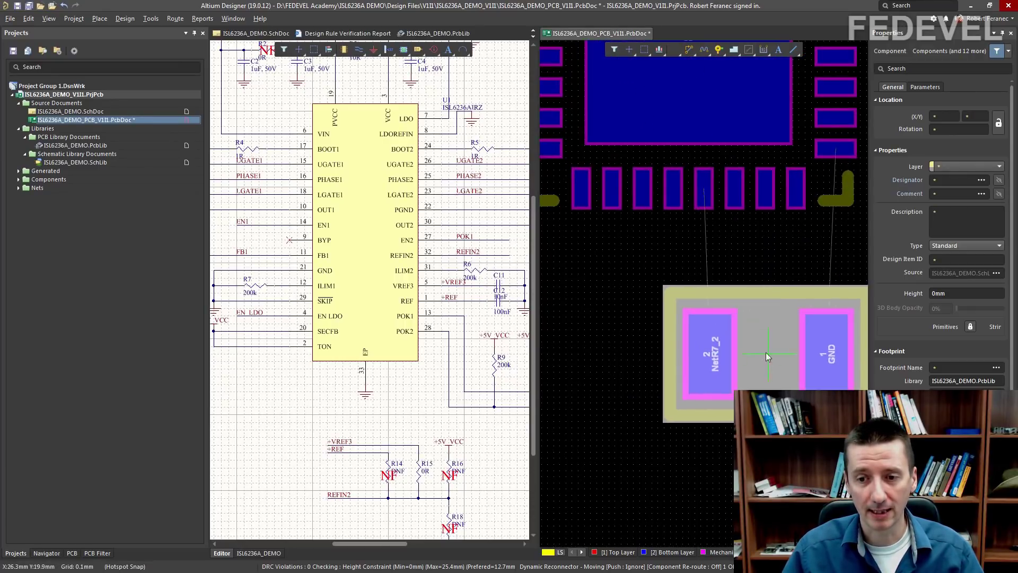
ctrl+scroll(730, 323, down, 1)
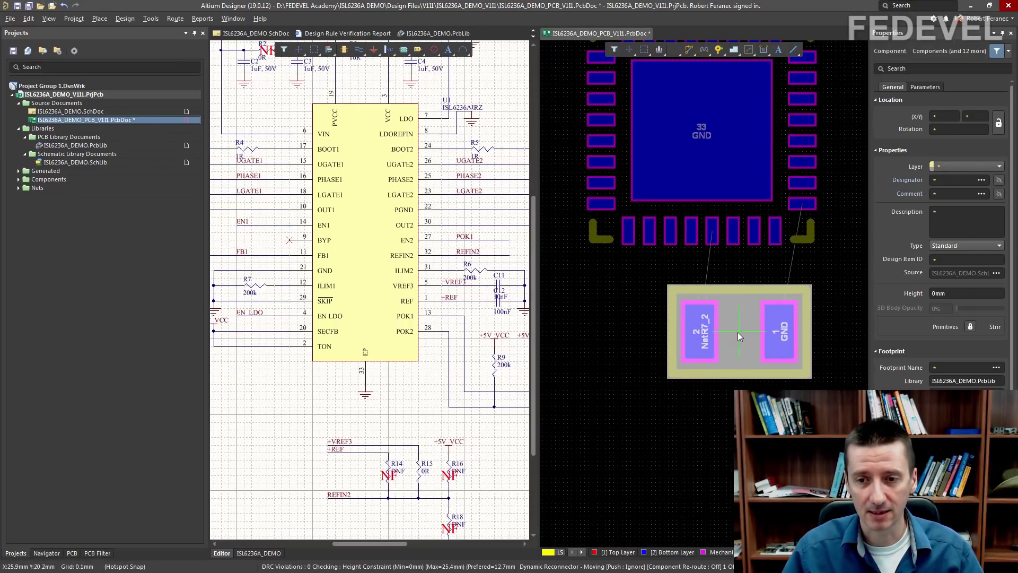
ctrl+scroll(743, 325, up, 2)
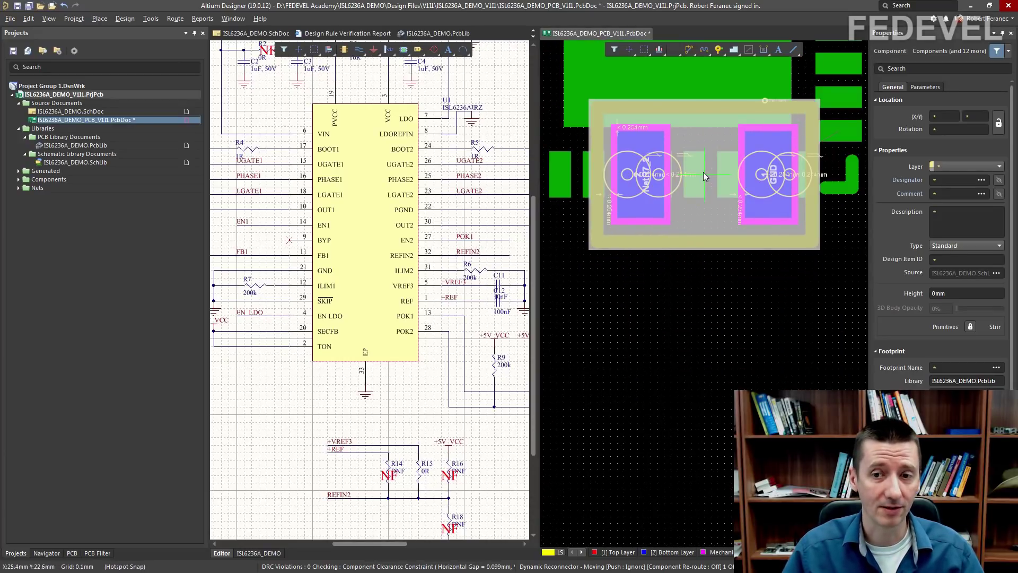
ctrl+scroll(703, 172, down, 2)
ctrl+scroll(751, 284, up, 3)
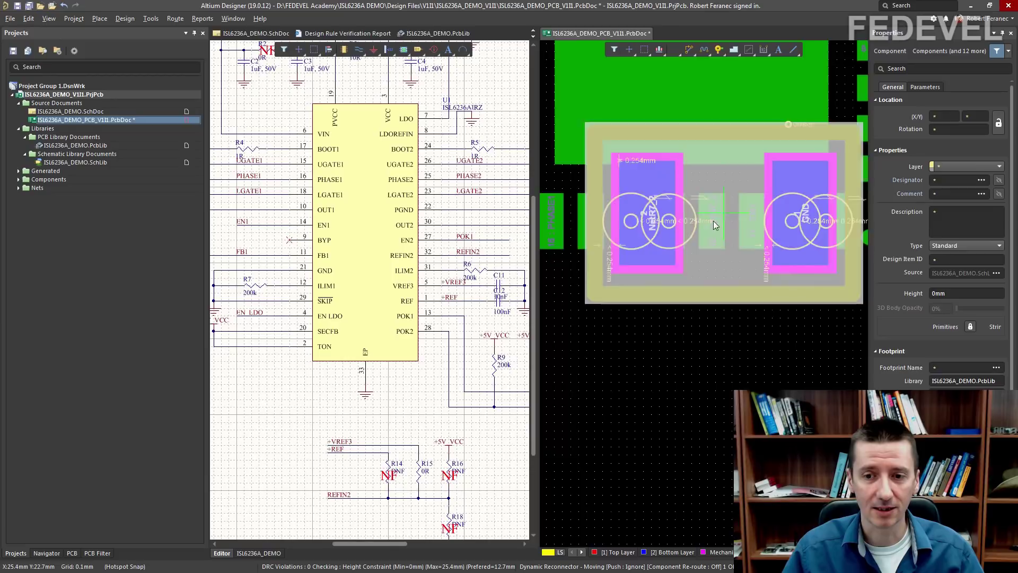
- Rotate R7 90 degrees and place it below U1 at about X 25.3 mm, Y 19.2 mm, with its NetR7_2 pad facing U1
ctrl+scroll(713, 220, up, 1)
ctrl+scroll(701, 187, down, 2)
ctrl+scroll(700, 187, down, 3)
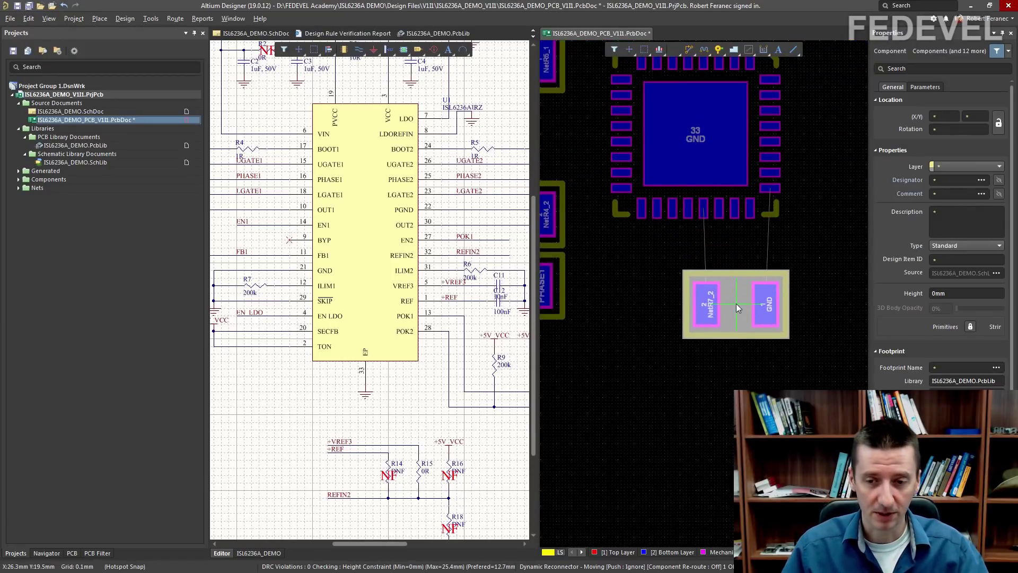
key(space)
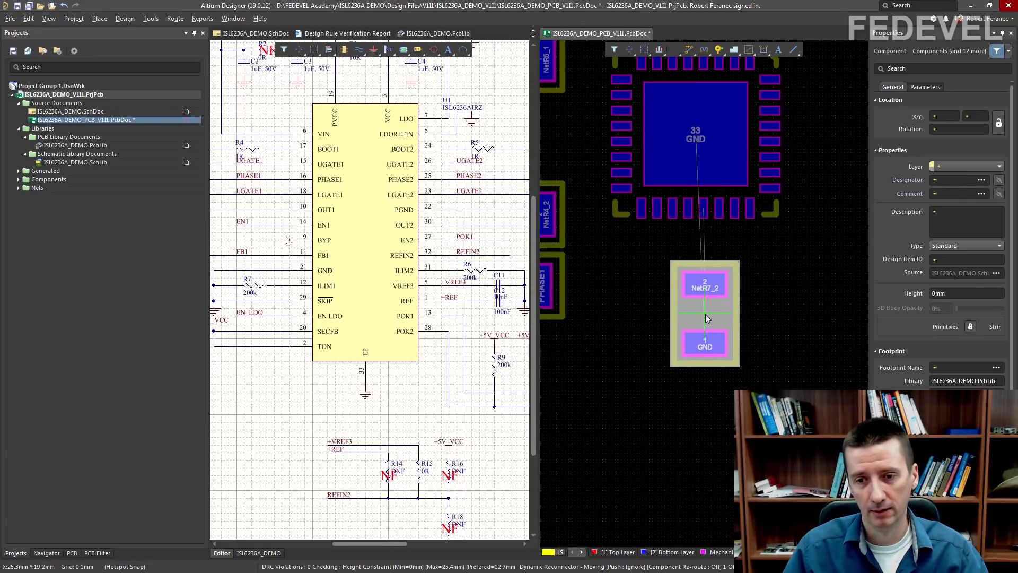
- Flip R6 to the bottom layer, rotate it 90 degrees, and place it above U1 with its NetR6_1 pad facing U1
key(space)
ctrl+scroll(639, 321, down, 2)
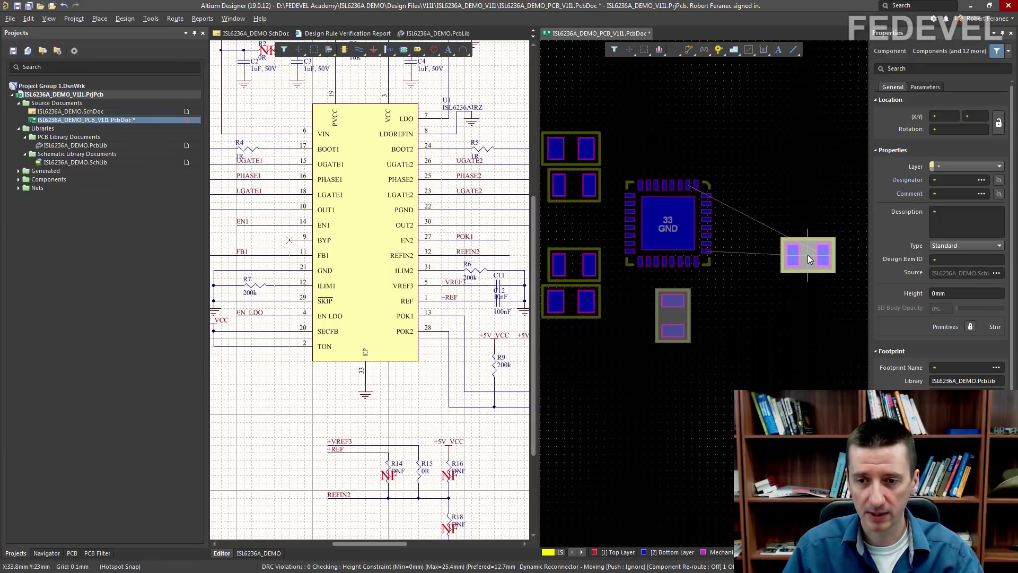
ctrl+scroll(806, 256, down, 1)
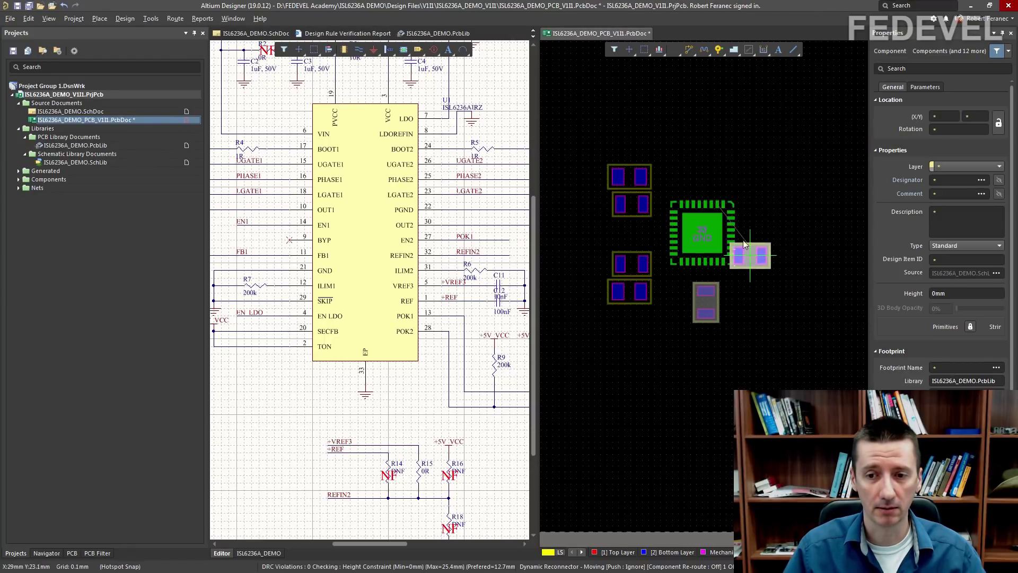
ctrl+scroll(708, 170, up, 3)
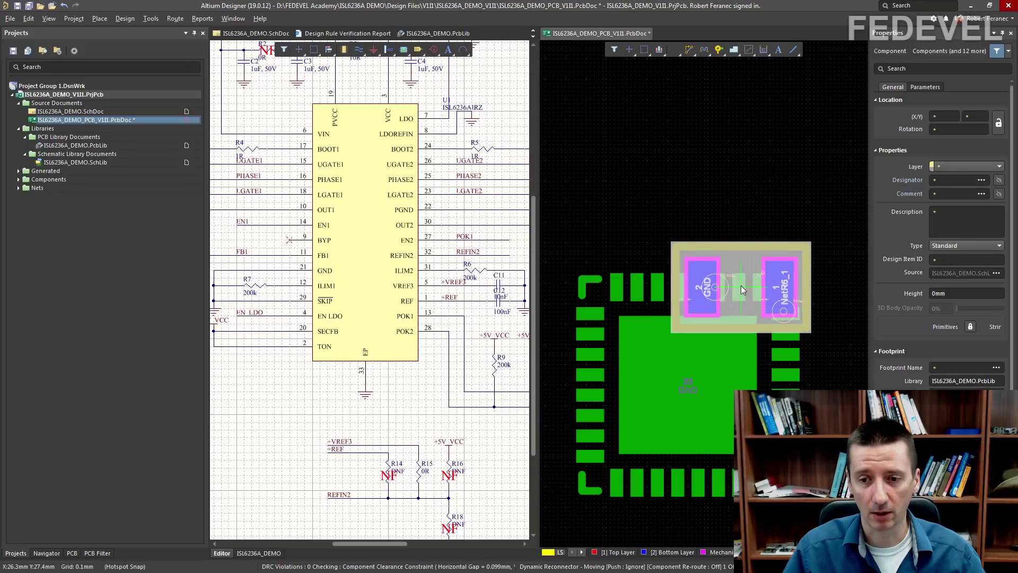
ctrl+scroll(740, 281, down, 4)
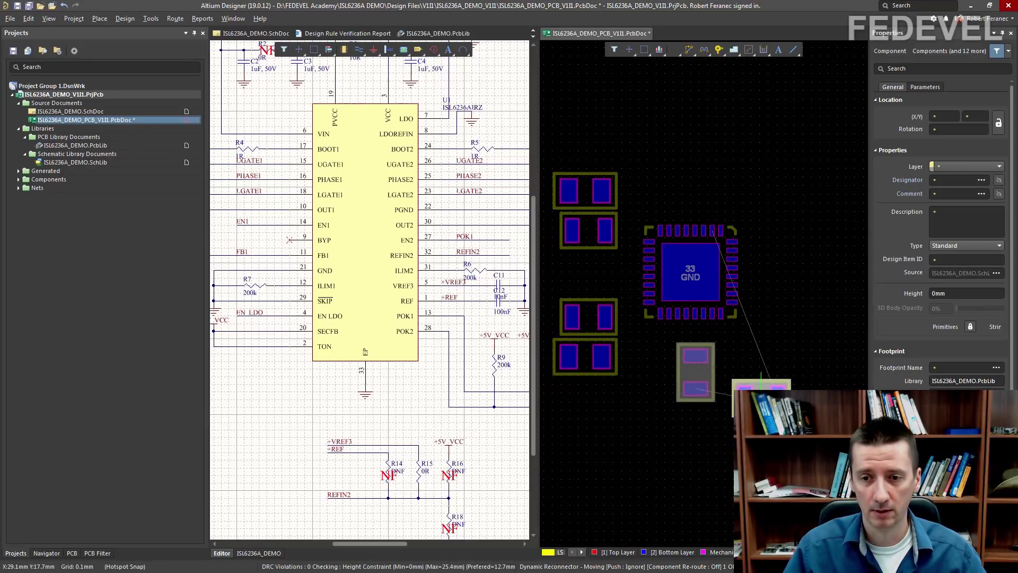
ctrl+scroll(698, 169, up, 2)
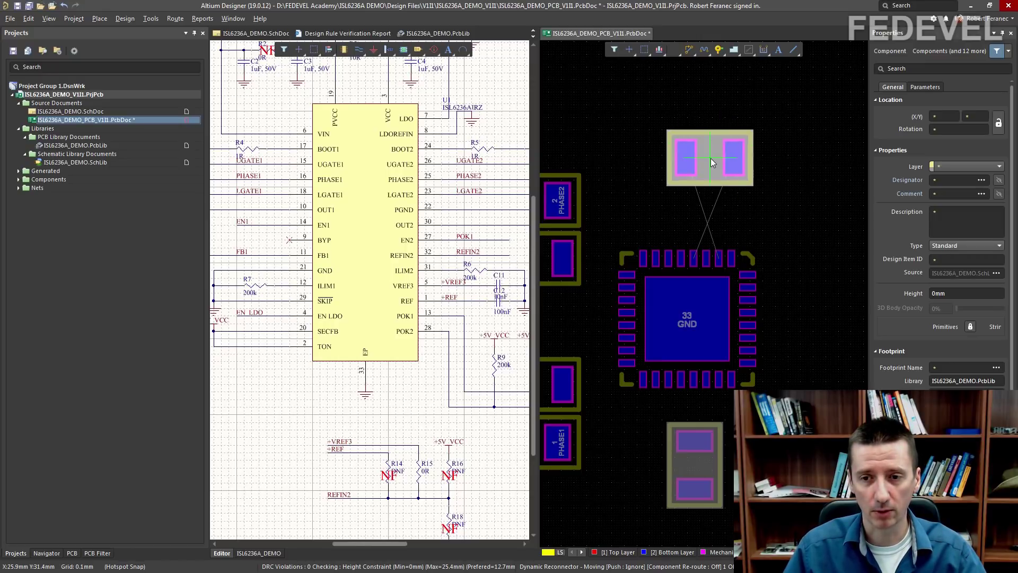
key(space)
ctrl+scroll(710, 158, up, 1)
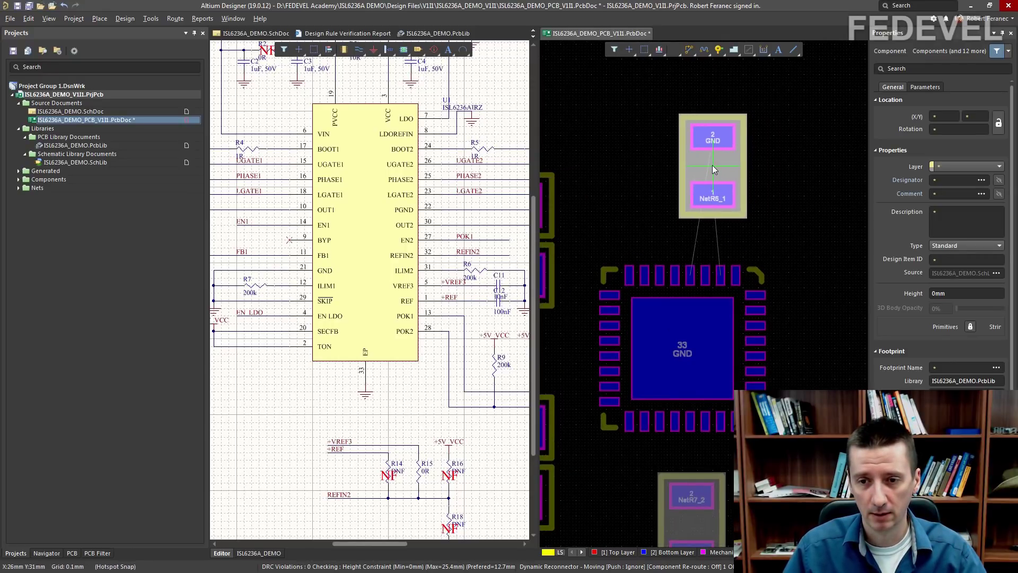
click(706, 168)
ctrl+scroll(708, 175, down, 2)
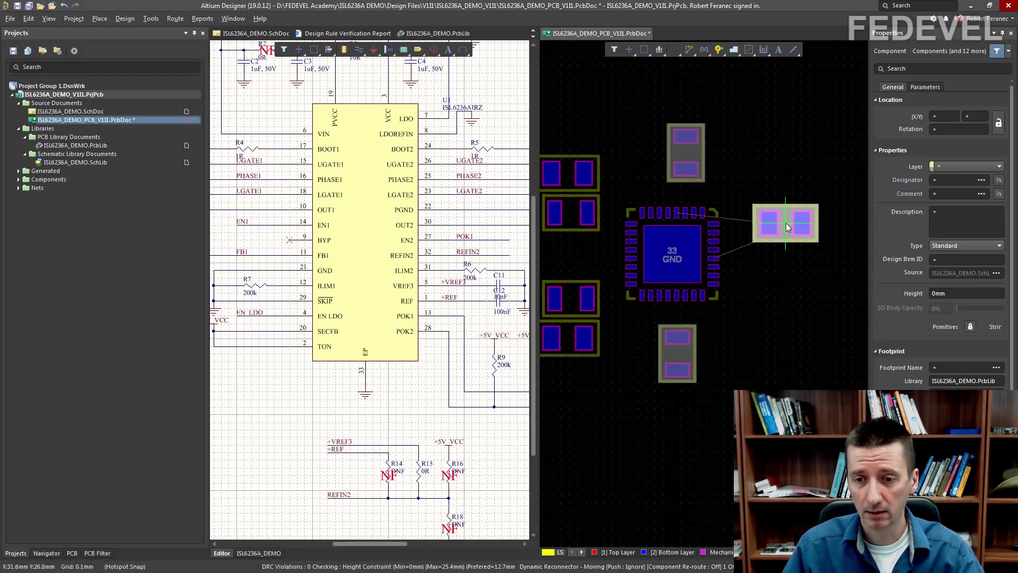
- Rotate the +VREF3 capacitor 180 degrees and place it right of U1 with its +VREF3 pad facing the chip
ctrl+scroll(784, 223, down, 1)
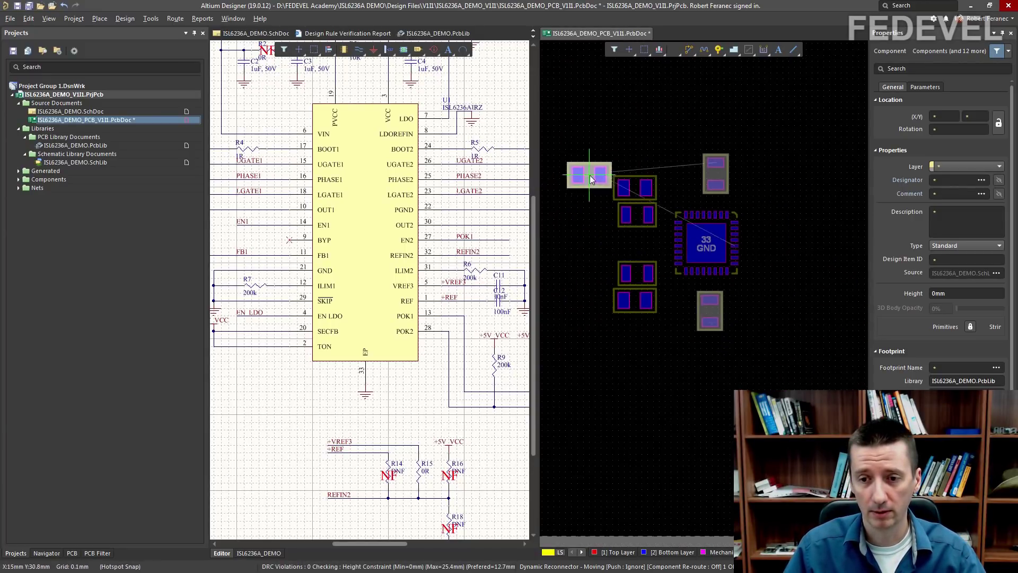
ctrl+scroll(807, 244, up, 3)
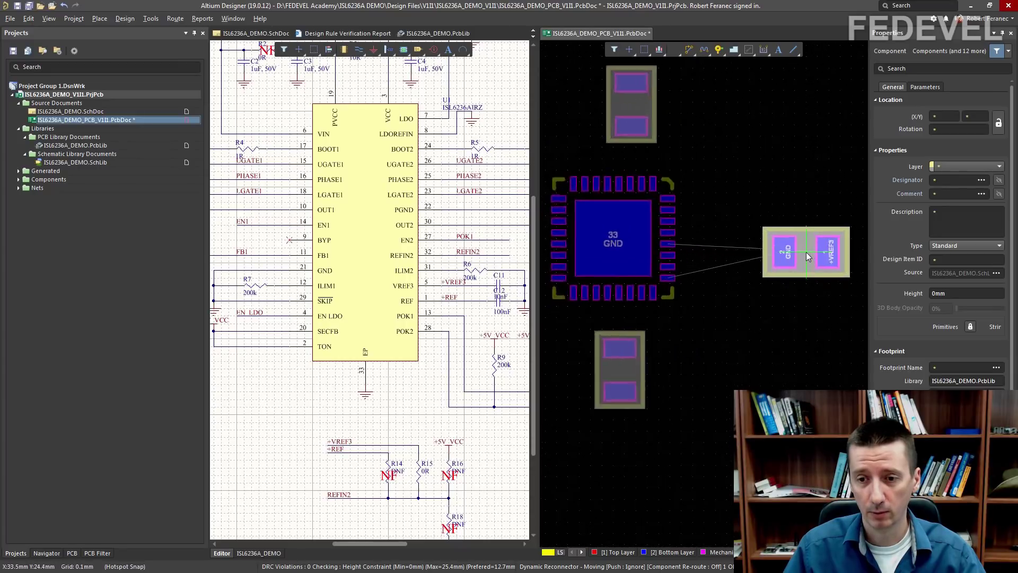
key(space)
key(space)
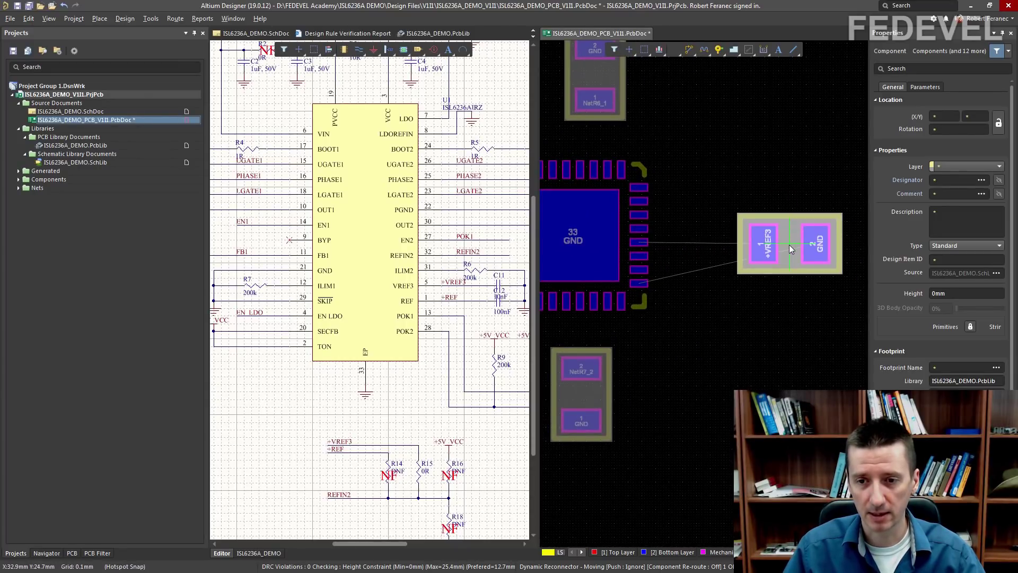
ctrl+scroll(775, 249, down, 3)
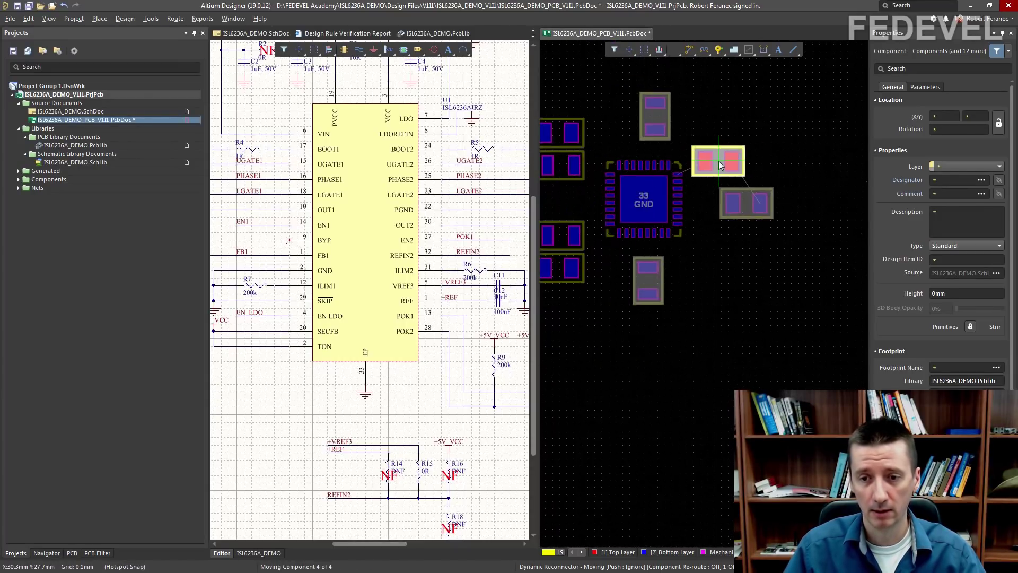
- Flip the +REF capacitor to the bottom layer, rotate it 180 degrees, and place it directly above the +VREF3 capacitor with its +REF pad facing U1
ctrl+scroll(775, 187, down, 1)
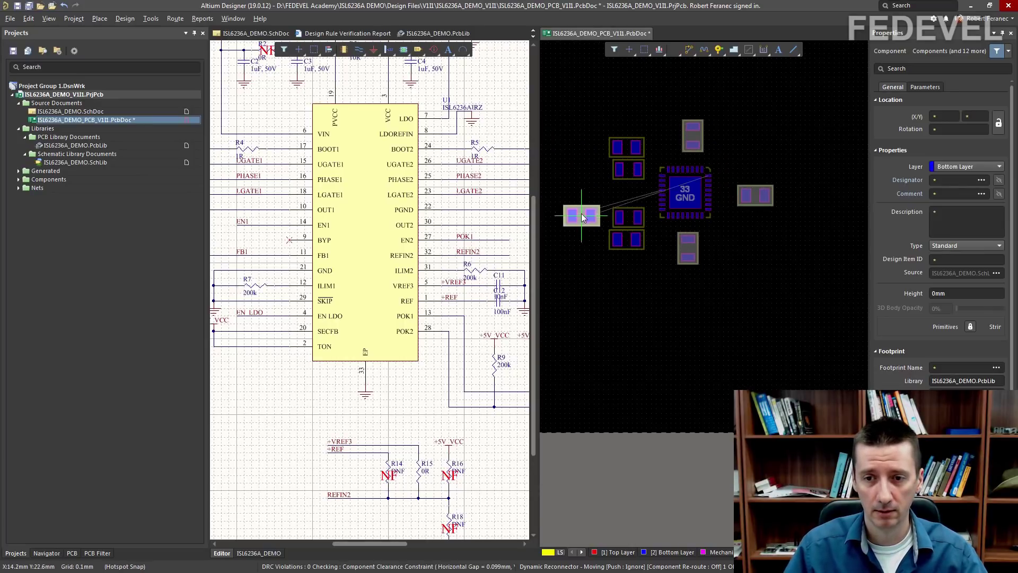
ctrl+scroll(748, 148, up, 3)
key(space)
key(space)
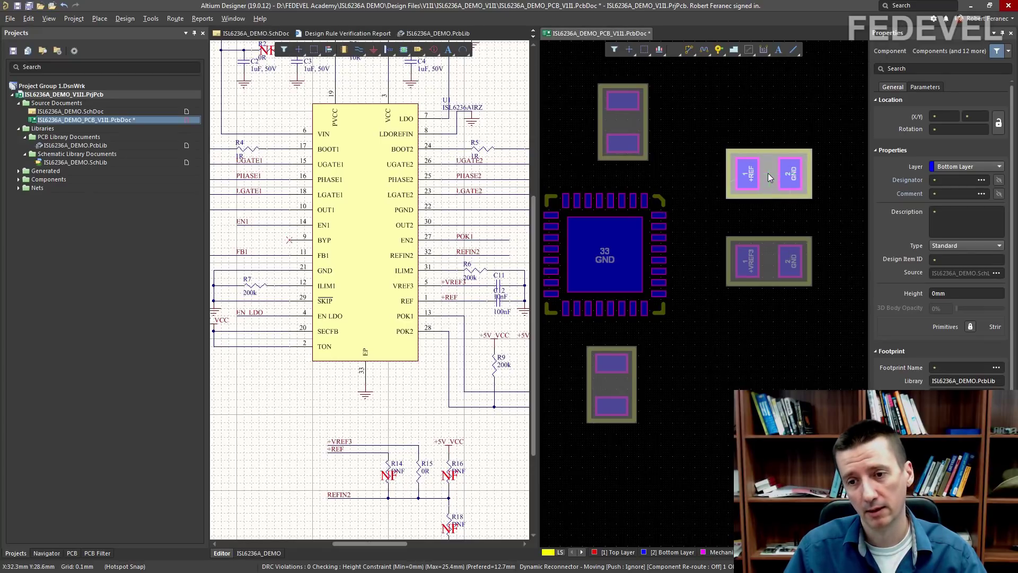
click(768, 173)
click(724, 103)
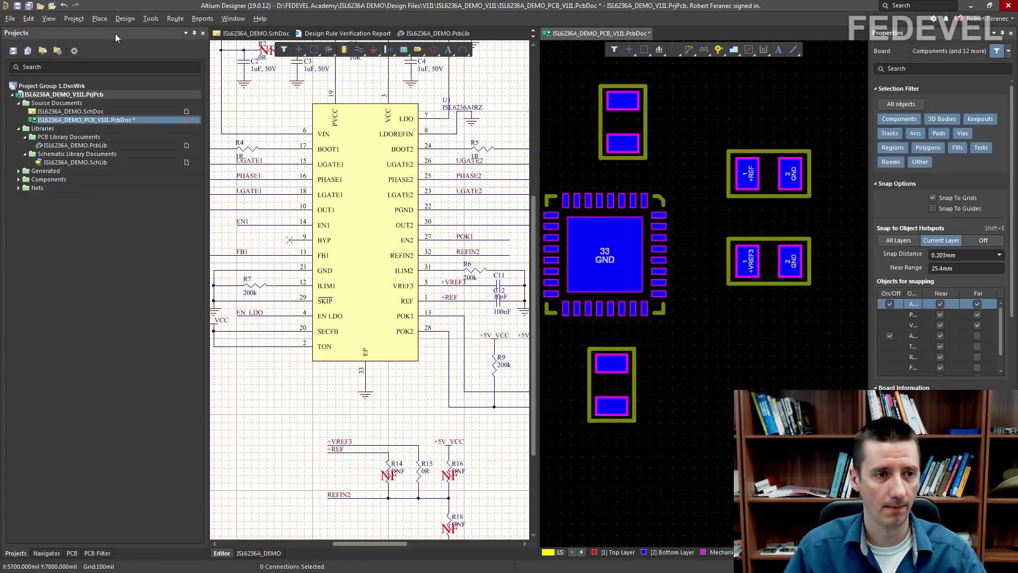
- Select R13, R12 and R17 on the schematic and start repositioning them on the PCB
click(50, 18)
click(58, 81)
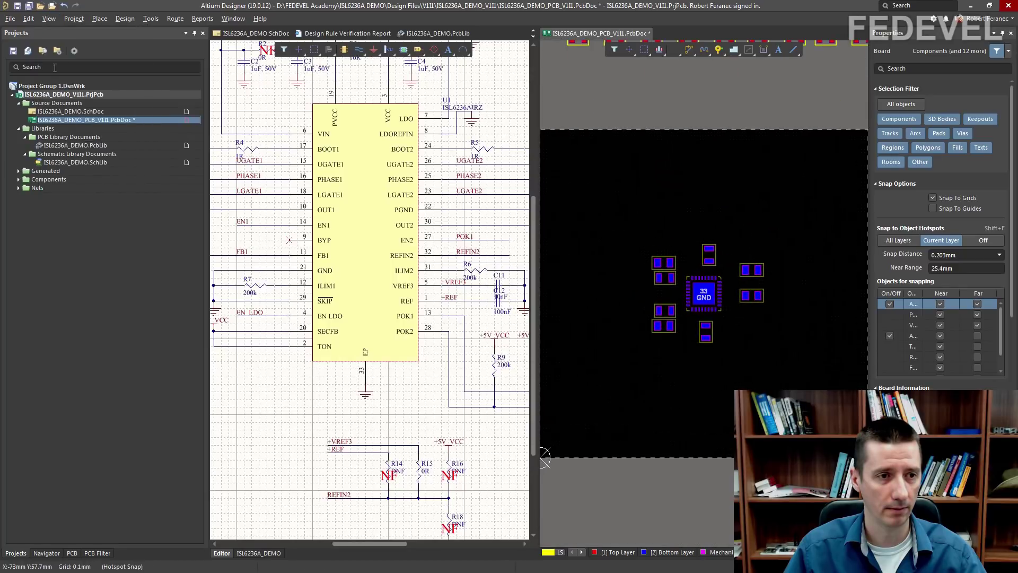
click(257, 115)
click(48, 19)
click(58, 44)
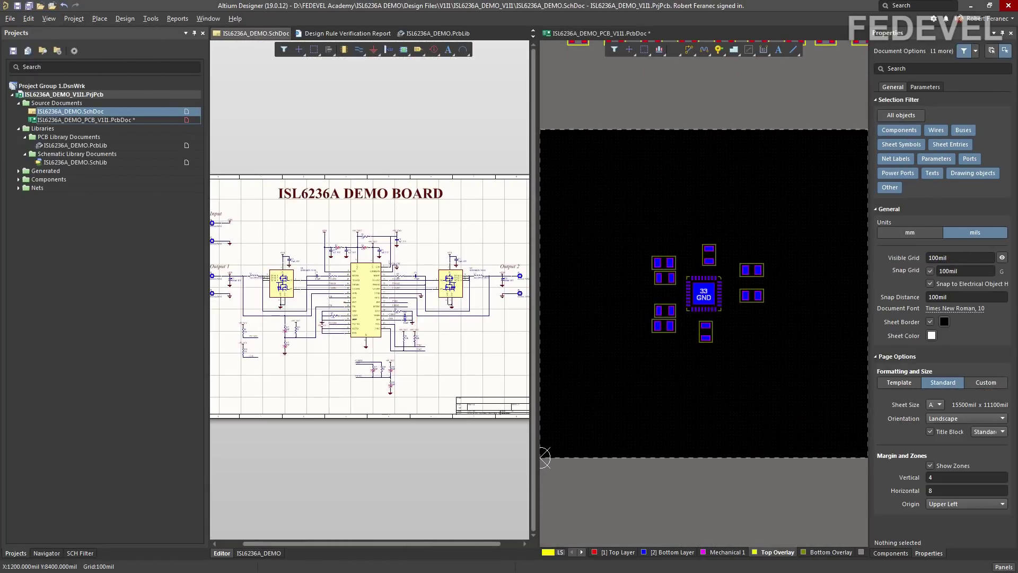
ctrl+scroll(268, 350, up, 8)
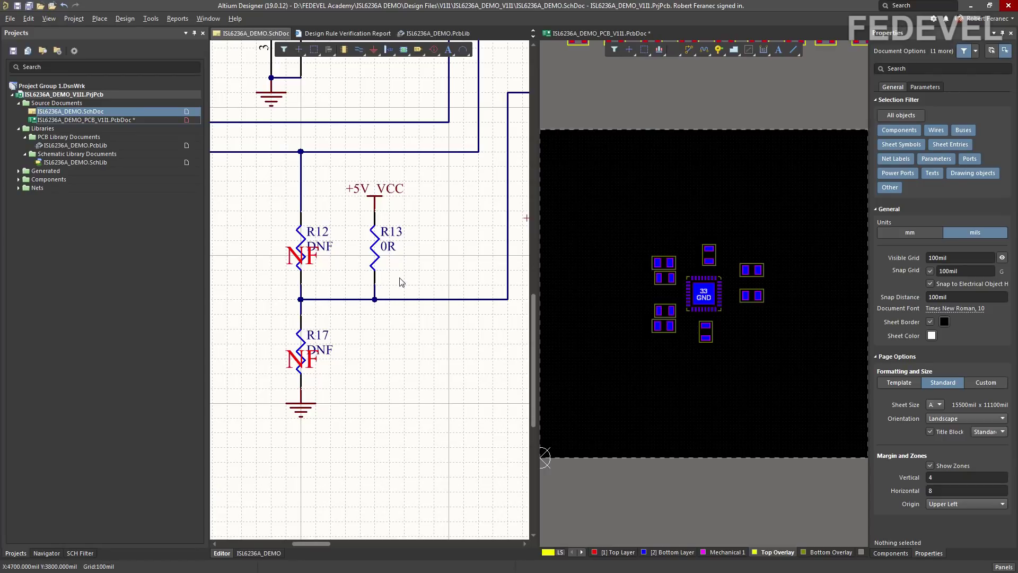
click(376, 241)
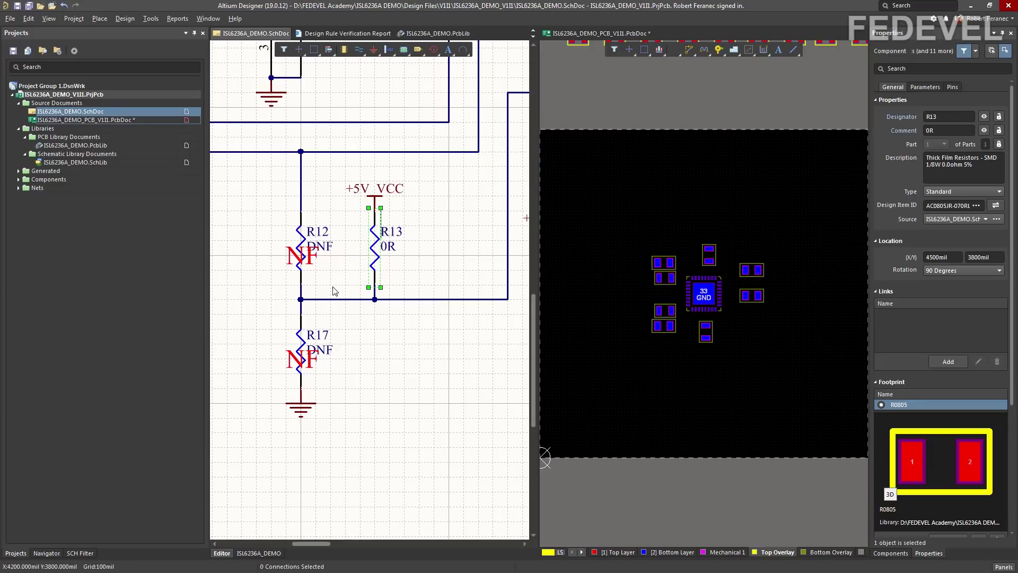
shift+click(300, 239)
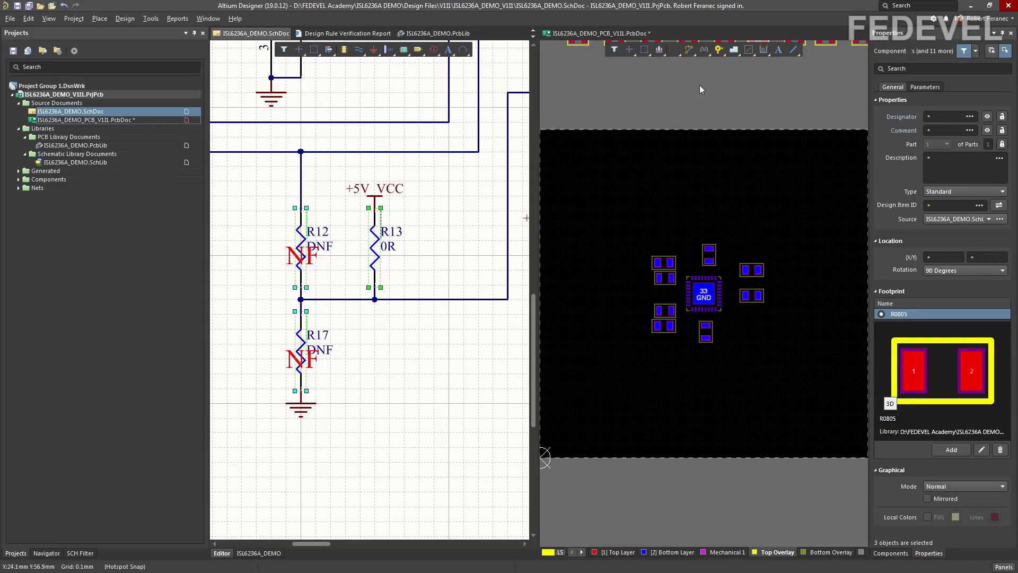
click(676, 52)
- Flip R13 to the bottom layer, rotate it 90 degrees, and place it beside R7 at about X 27.4 mm, Y 18.6 mm, FB1 pad facing U1
ctrl+scroll(730, 341, up, 3)
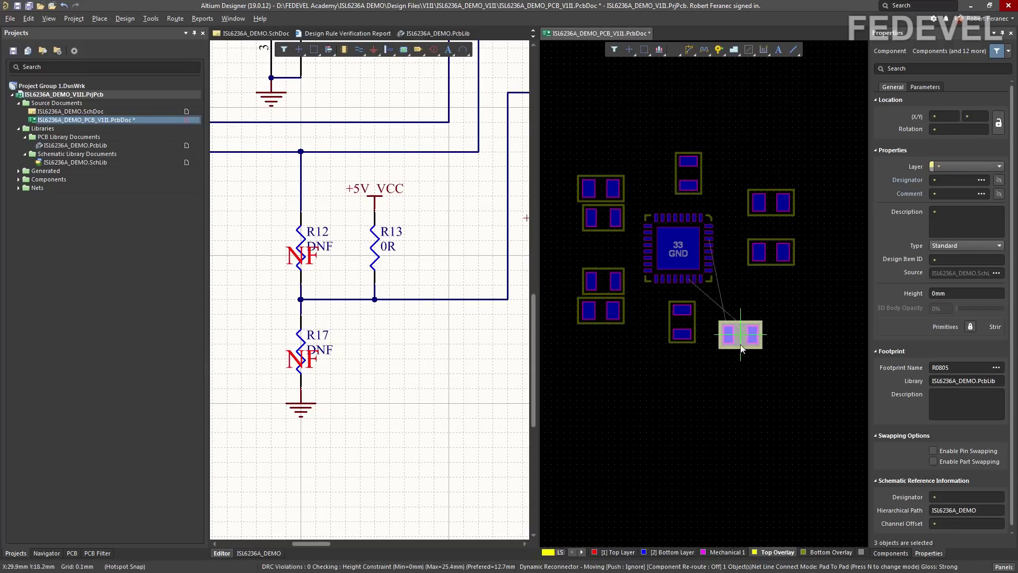
ctrl+scroll(726, 336, up, 2)
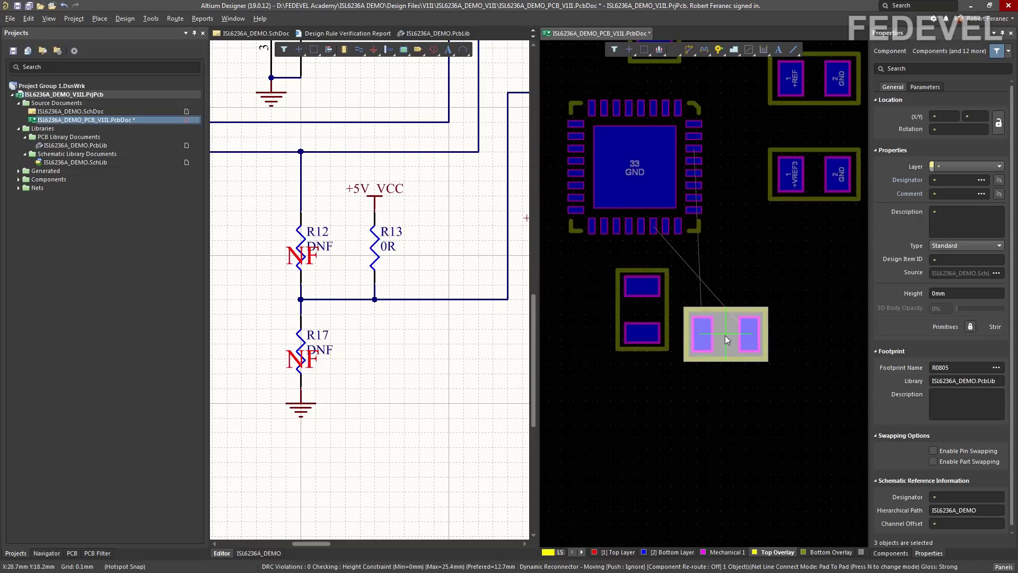
key(space)
ctrl+scroll(707, 310, up, 1)
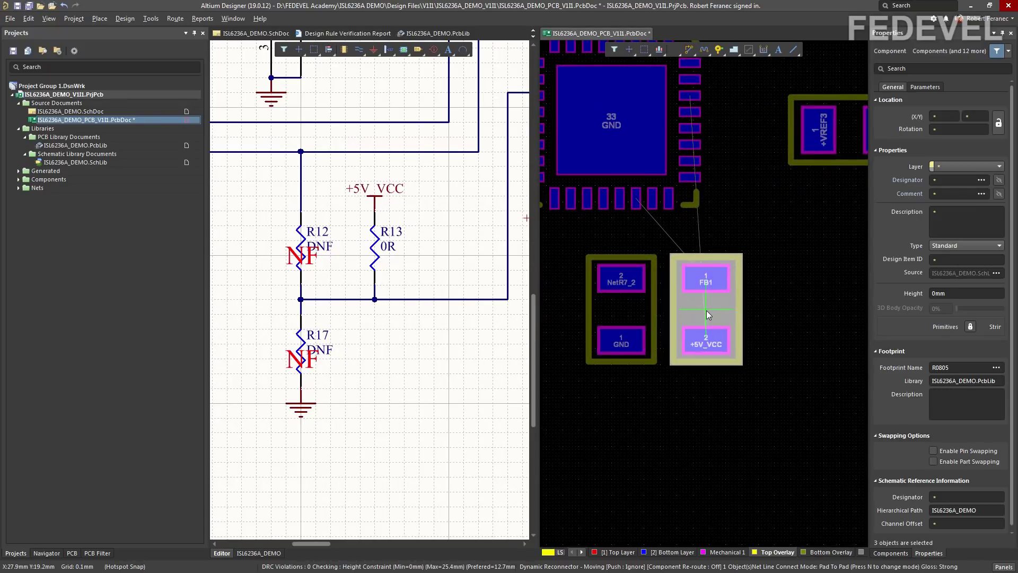
ctrl+scroll(727, 313, down, 1)
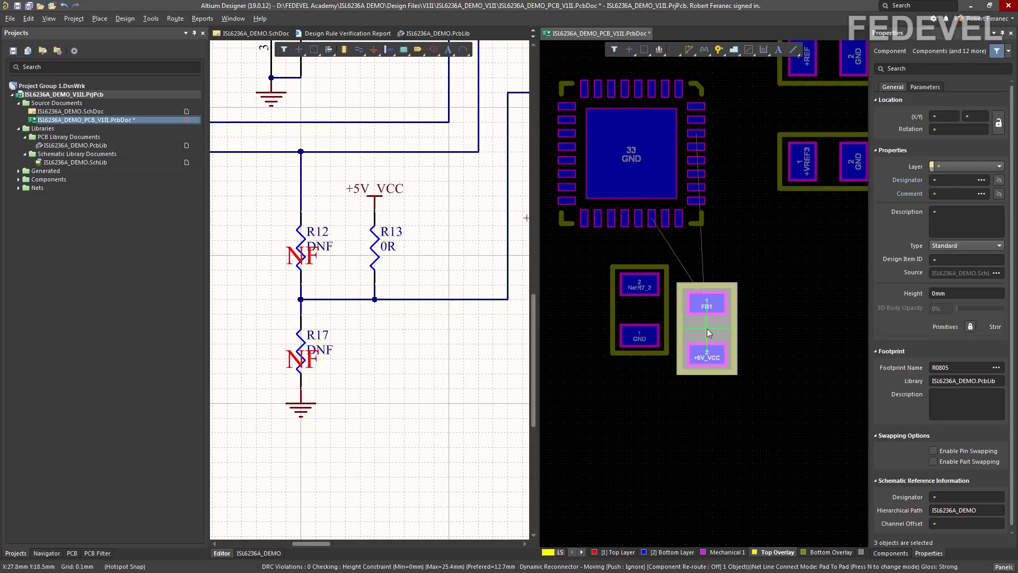
ctrl+scroll(705, 329, up, 2)
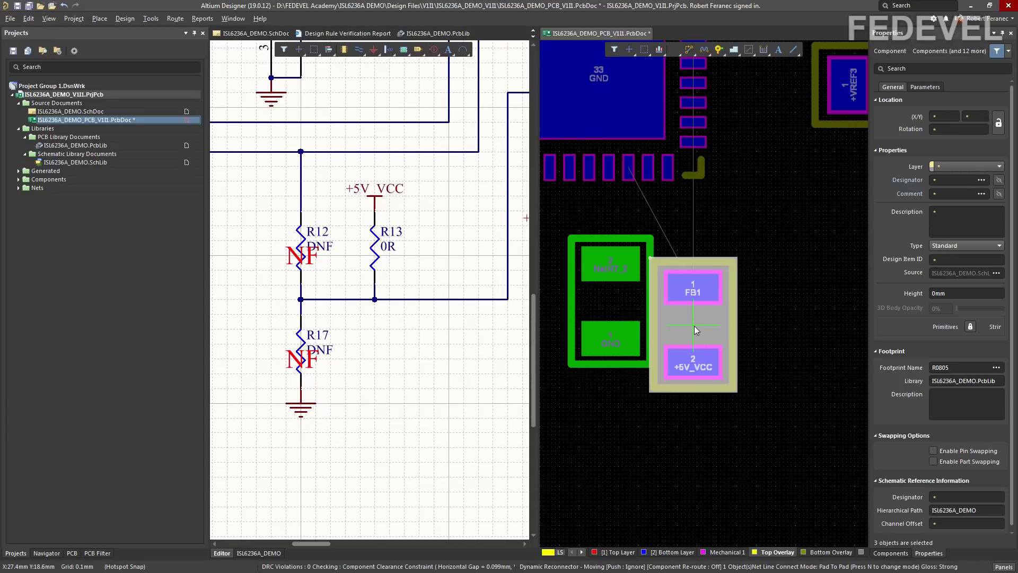
key(space)
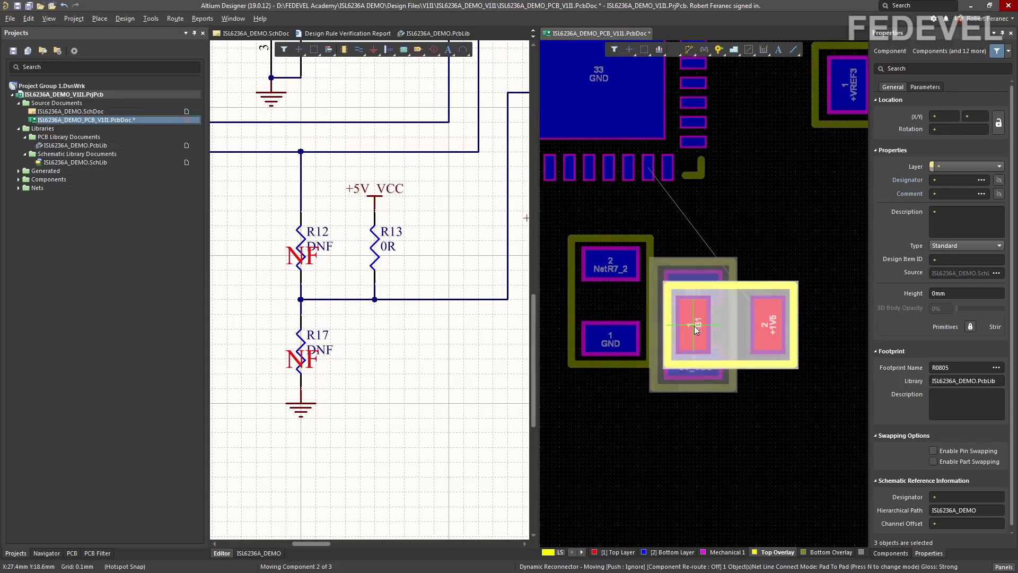
- Flip R12 to the bottom layer, rotate it 90 degrees, and place it right of R13 at the same height with its FB1 pad away from U1
ctrl+scroll(796, 314, down, 3)
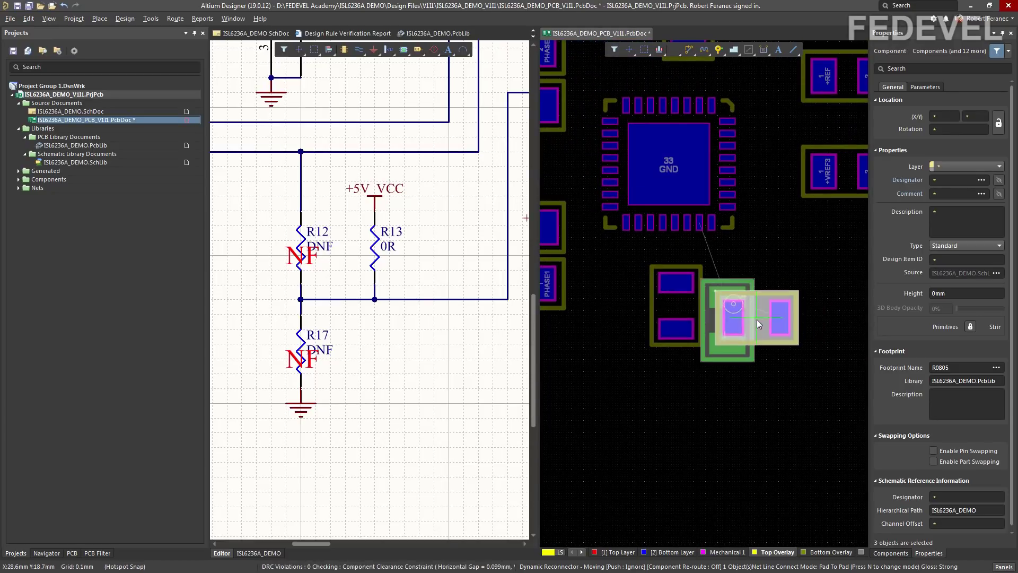
ctrl+scroll(756, 319, down, 2)
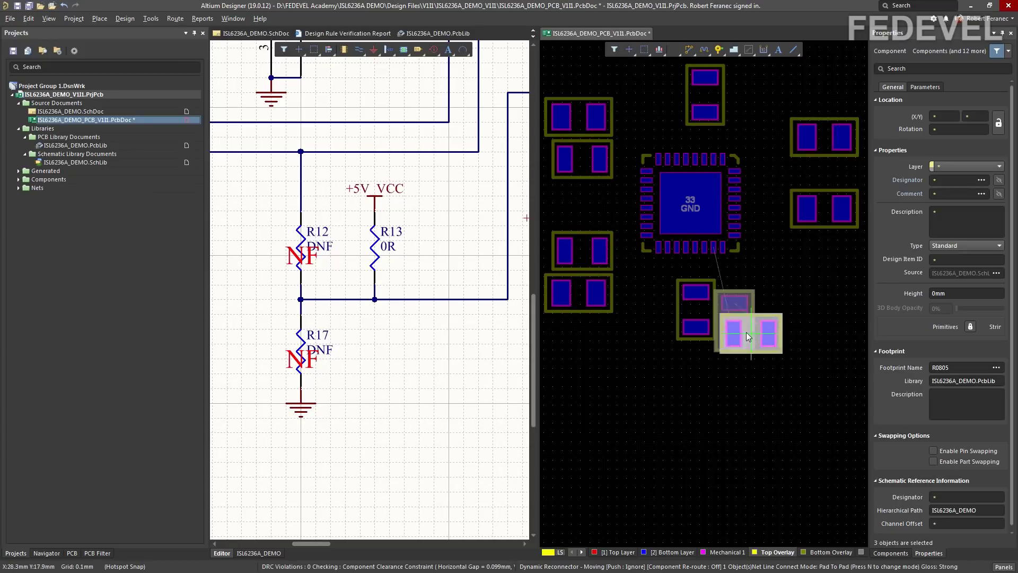
ctrl+scroll(816, 348, up, 1)
key(space)
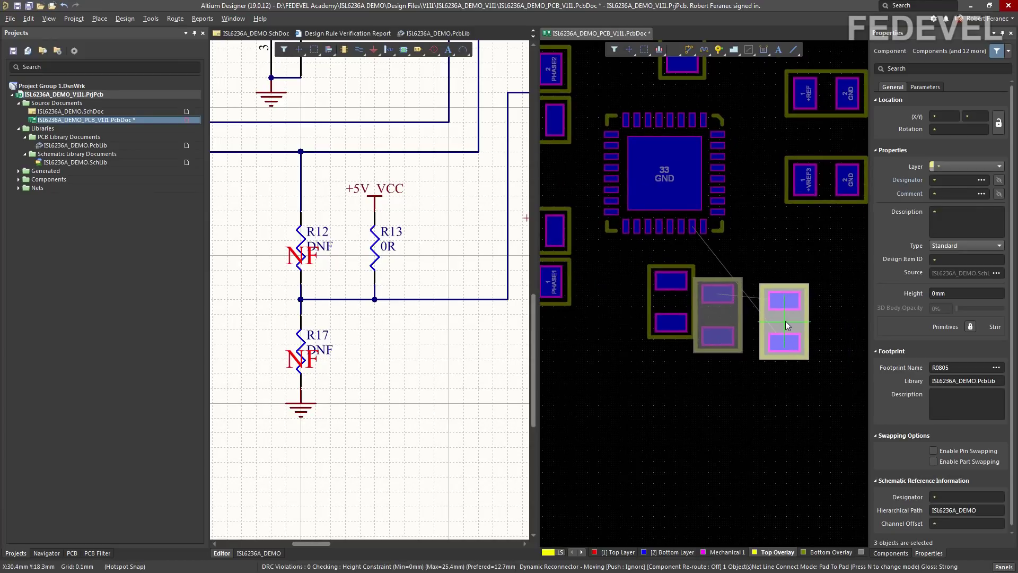
ctrl+scroll(787, 313, up, 2)
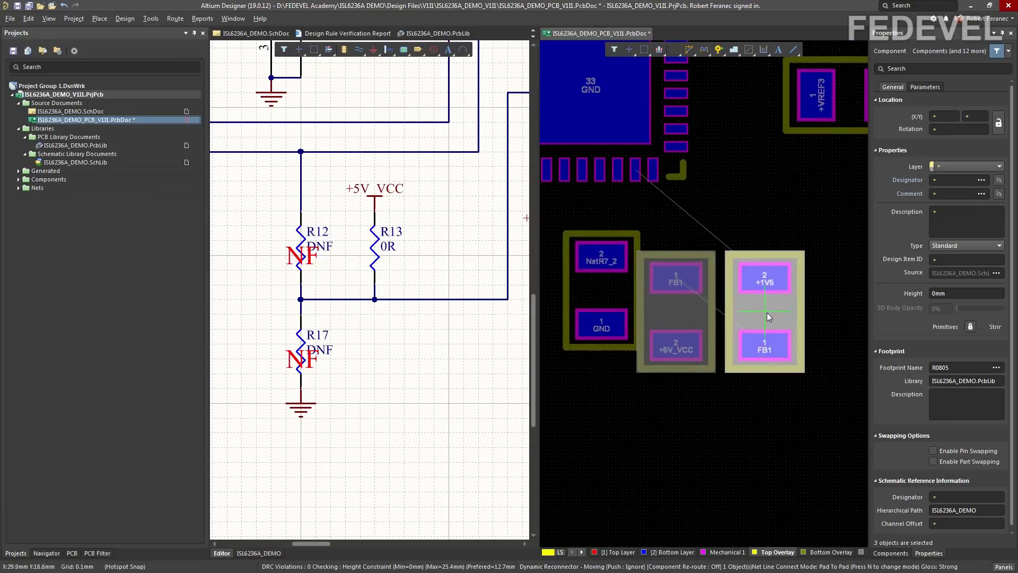
- Flip R17 to the bottom layer, turn it upright, and place it right of R12 at about X 32 mm, Y 18.6 mm, GND pad up
ctrl+scroll(759, 312, down, 3)
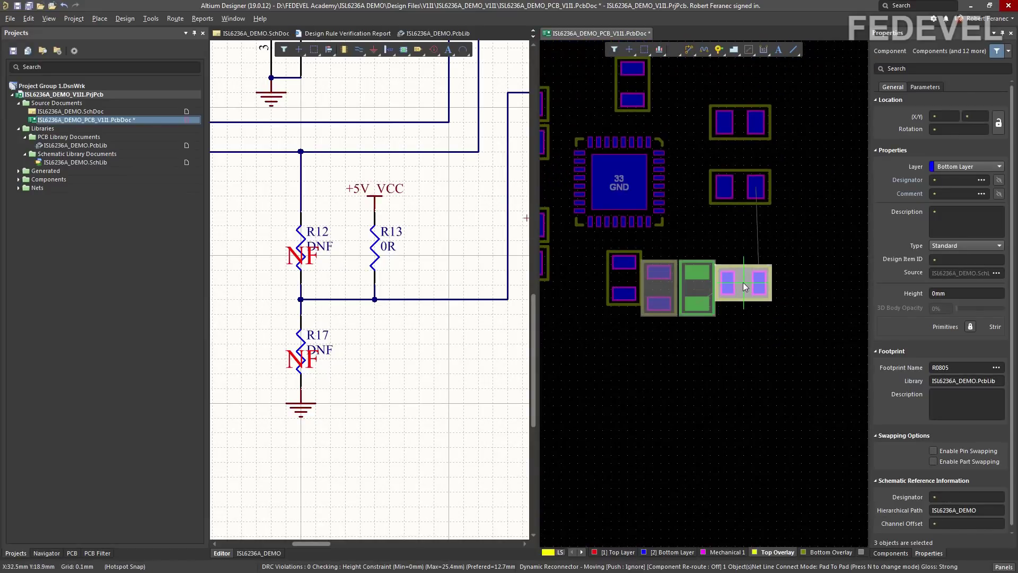
ctrl+scroll(743, 282, up, 1)
ctrl+scroll(779, 301, up, 2)
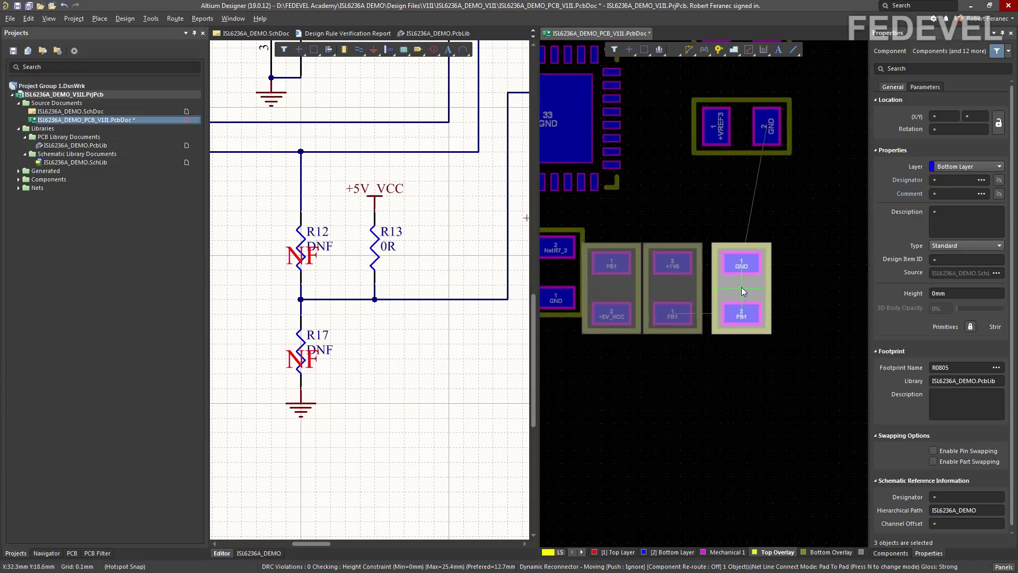
click(733, 288)
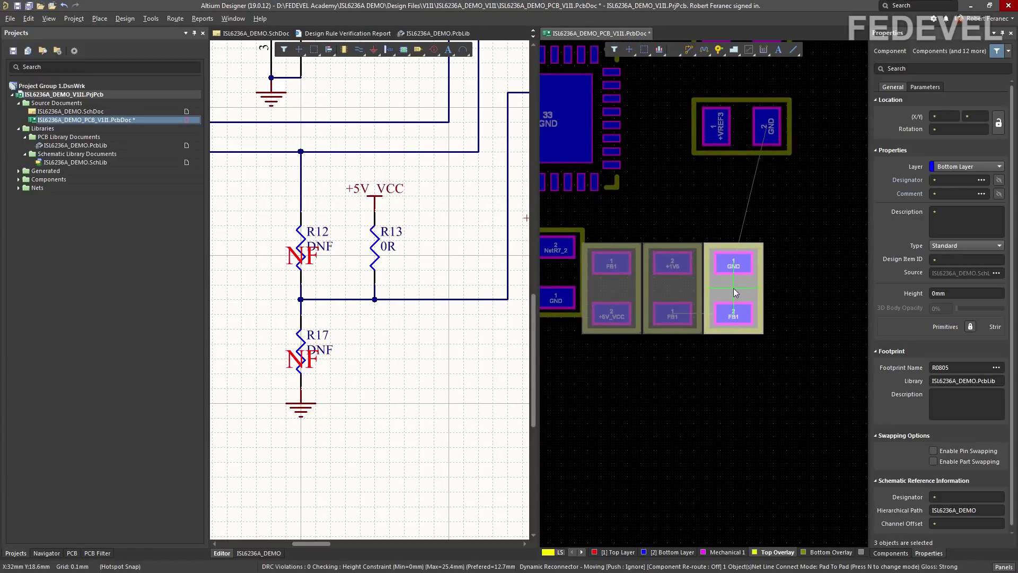
- Move R7 slightly down and away from R13 to clear the overlap and align it with the resistor row, and deselect everything
ctrl+scroll(733, 288, down, 2)
ctrl+scroll(636, 298, up, 2)
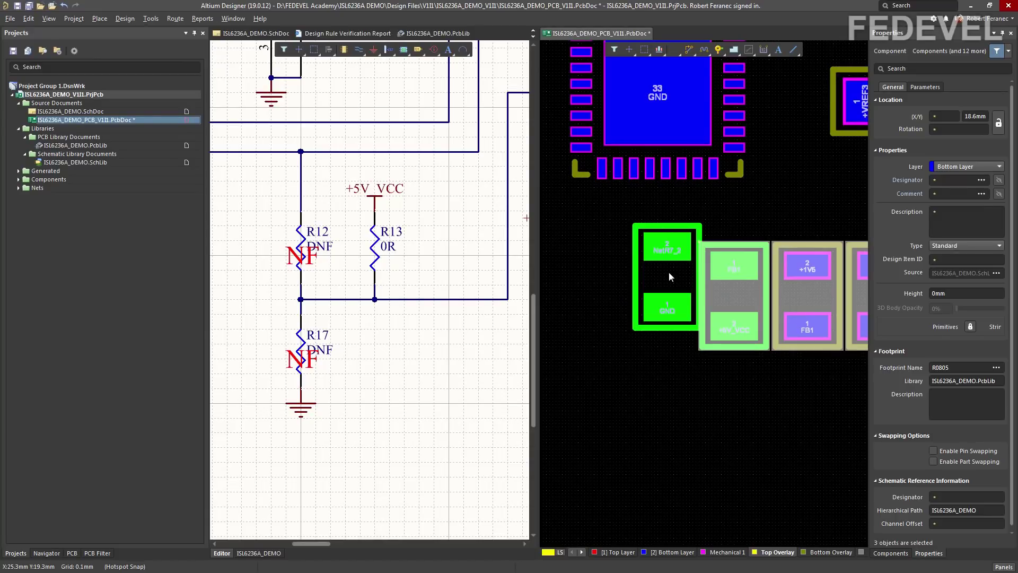
drag(669, 272, 660, 299)
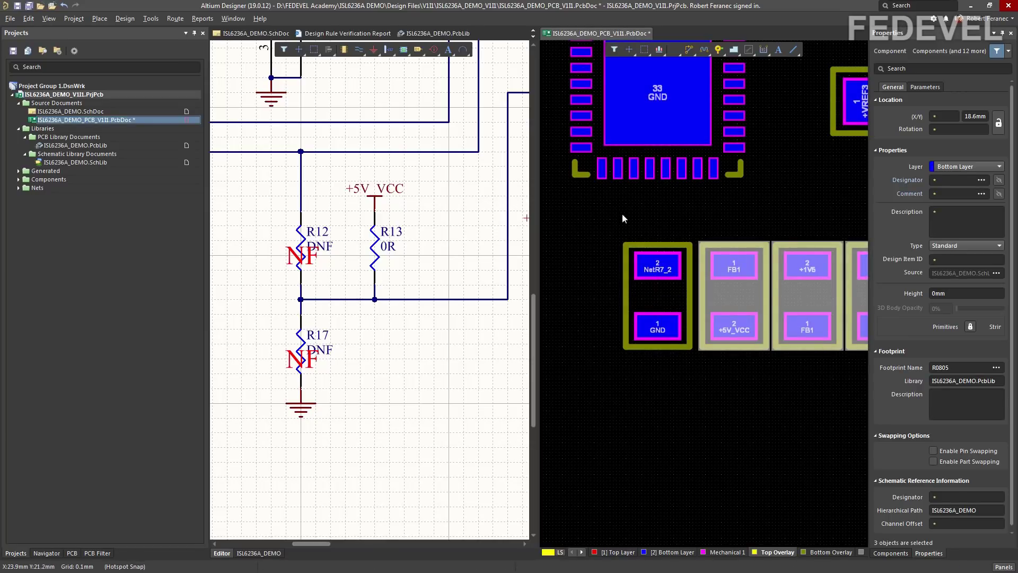
click(608, 217)
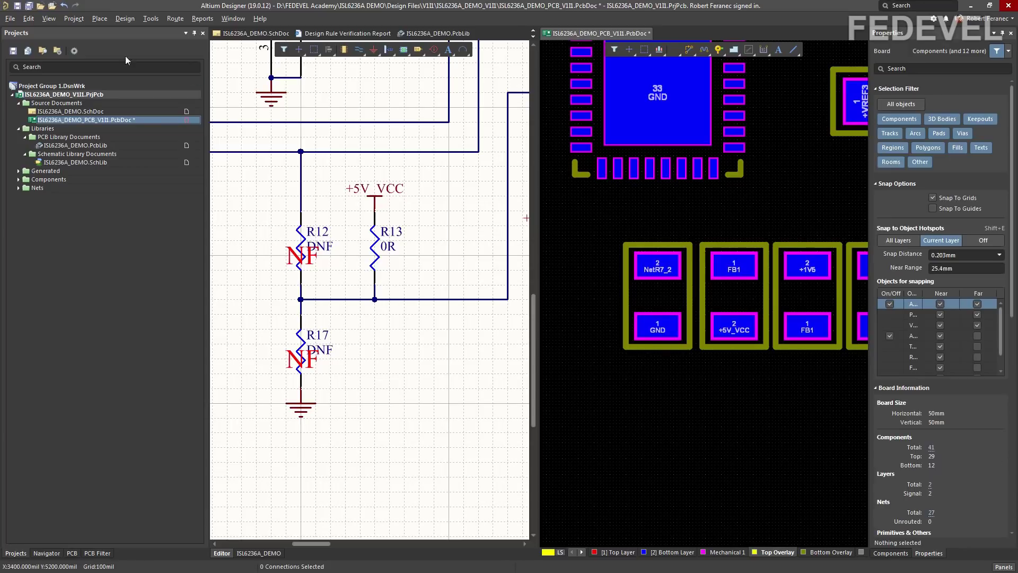
- Show the whole PCB and the whole schematic, and save all project documents
click(49, 18)
click(69, 85)
click(249, 220)
click(49, 18)
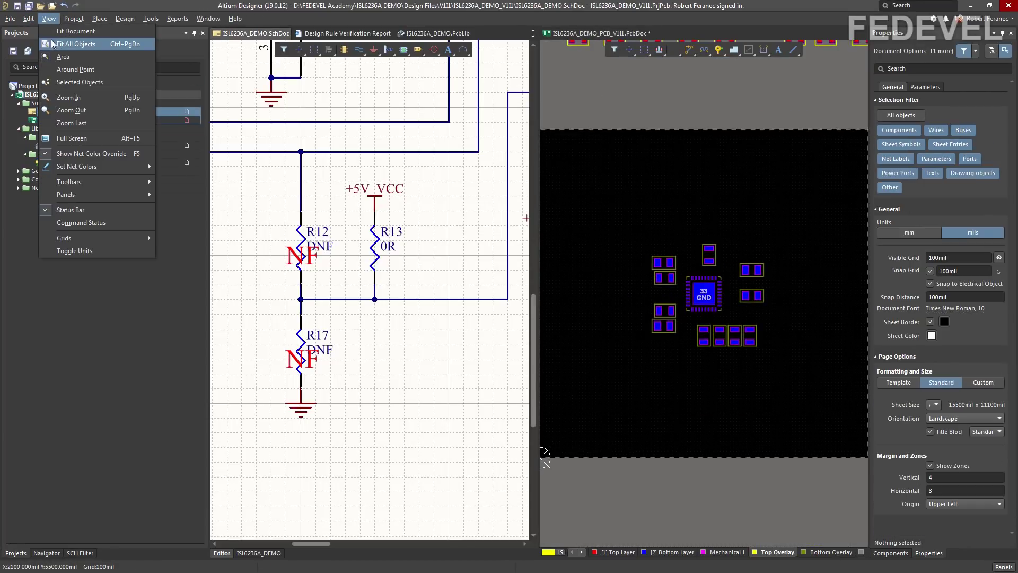
click(53, 40)
key(f)
key(l)
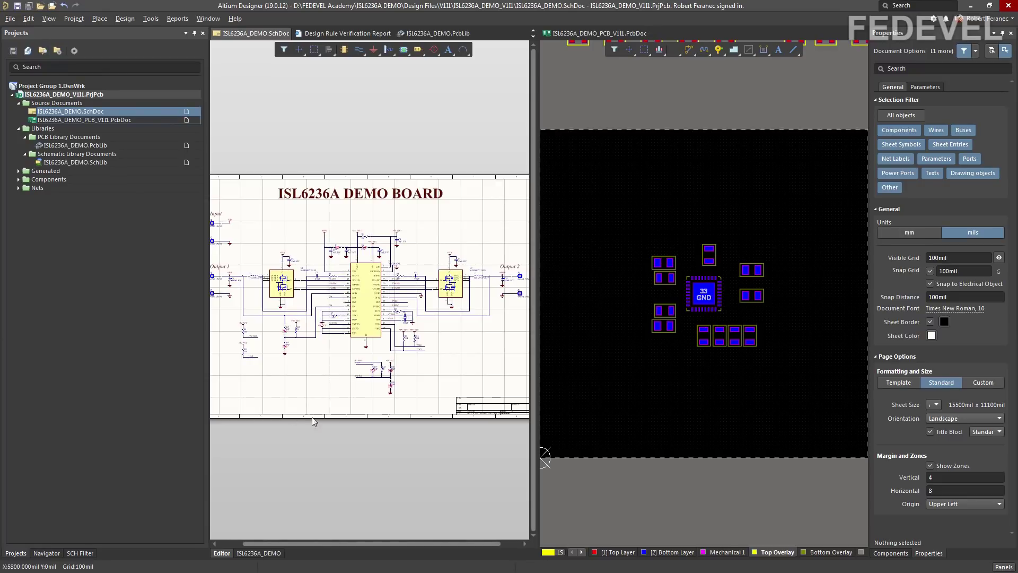
- Select R14, R16, R15 and R18 on the schematic and start repositioning them on the PCB
ctrl+scroll(390, 398, up, 3)
ctrl+scroll(390, 398, up, 3)
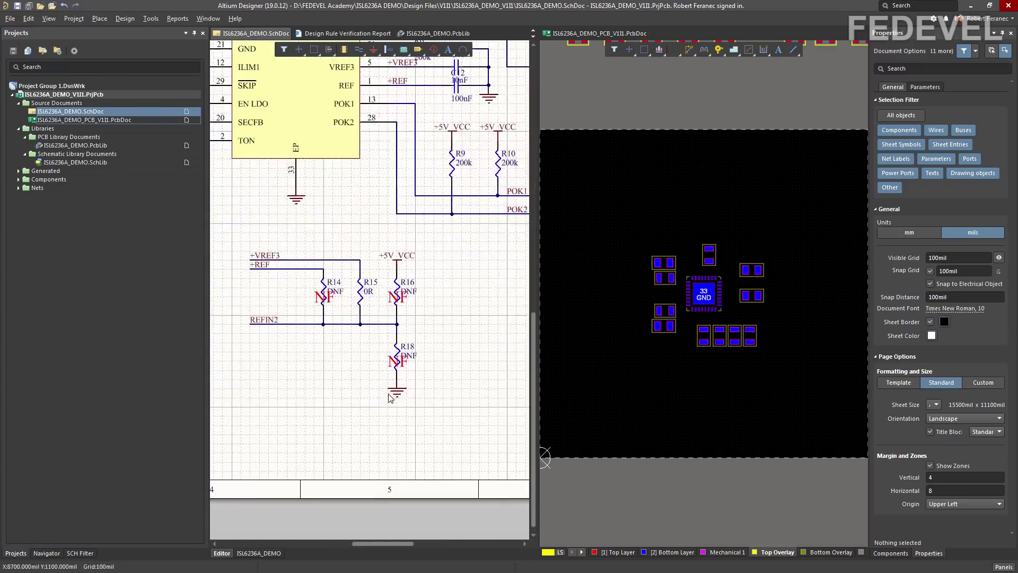
ctrl+scroll(340, 349, up, 2)
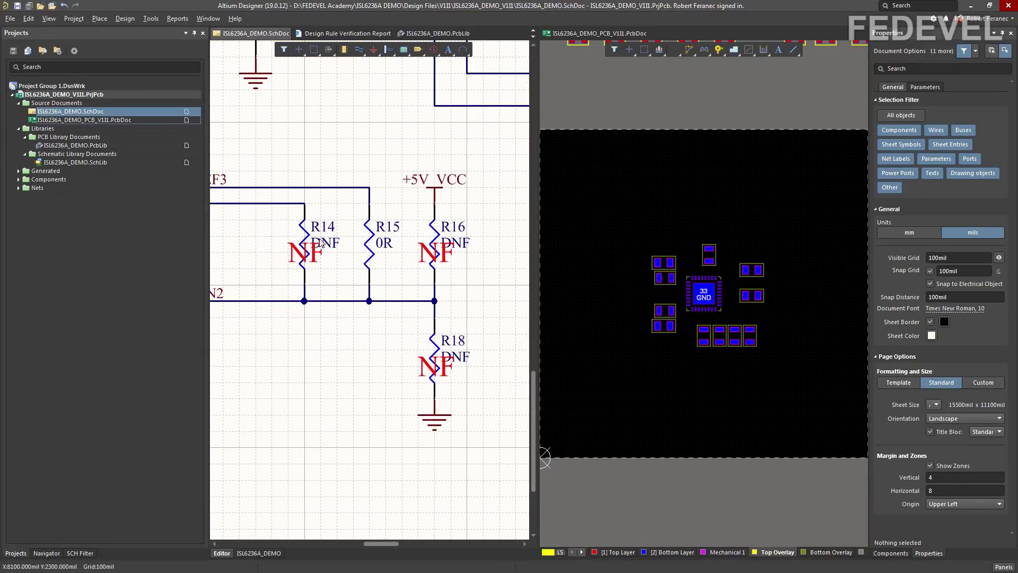
click(306, 233)
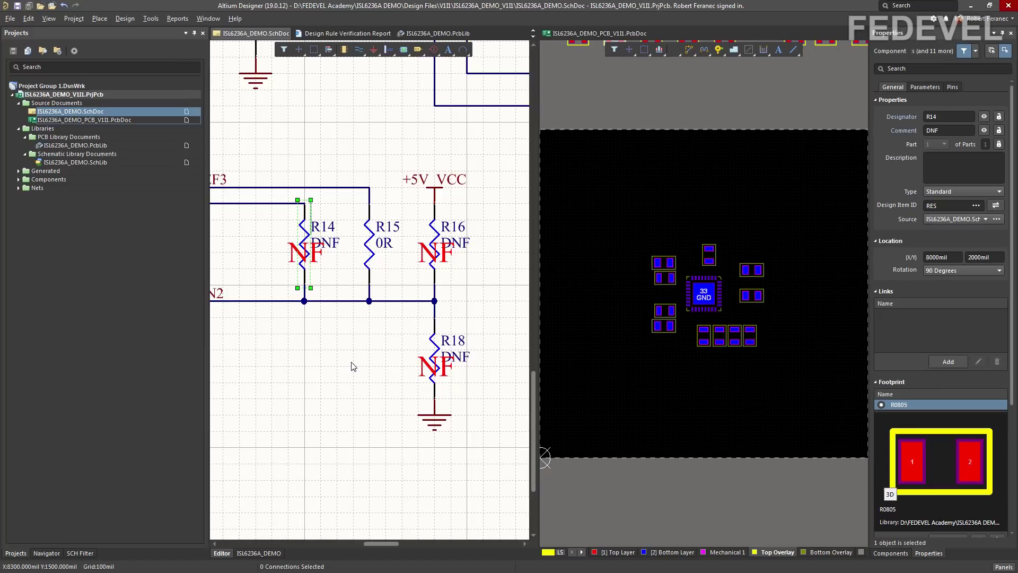
shift+click(437, 236)
shift+click(373, 247)
shift+click(434, 351)
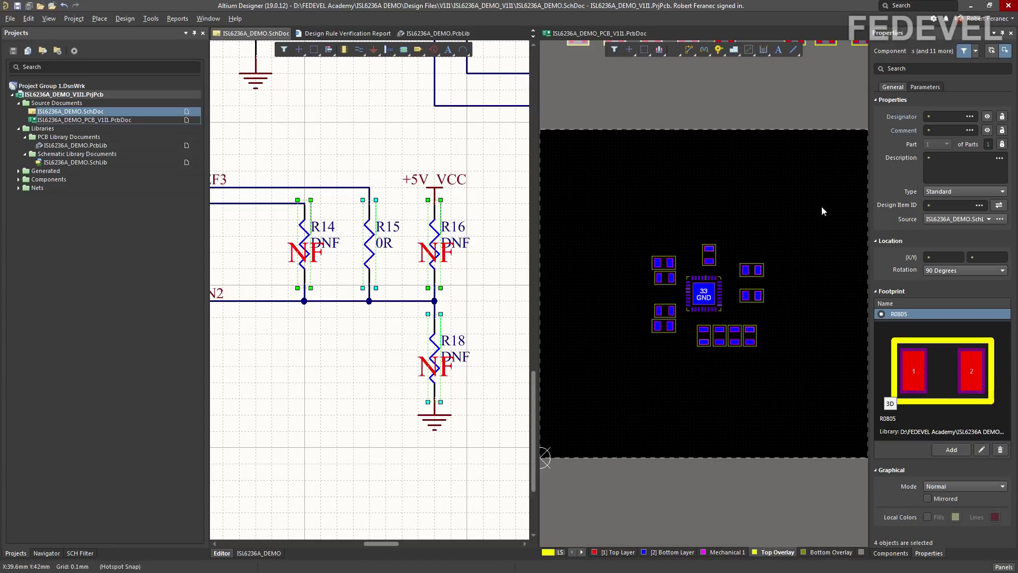
click(675, 52)
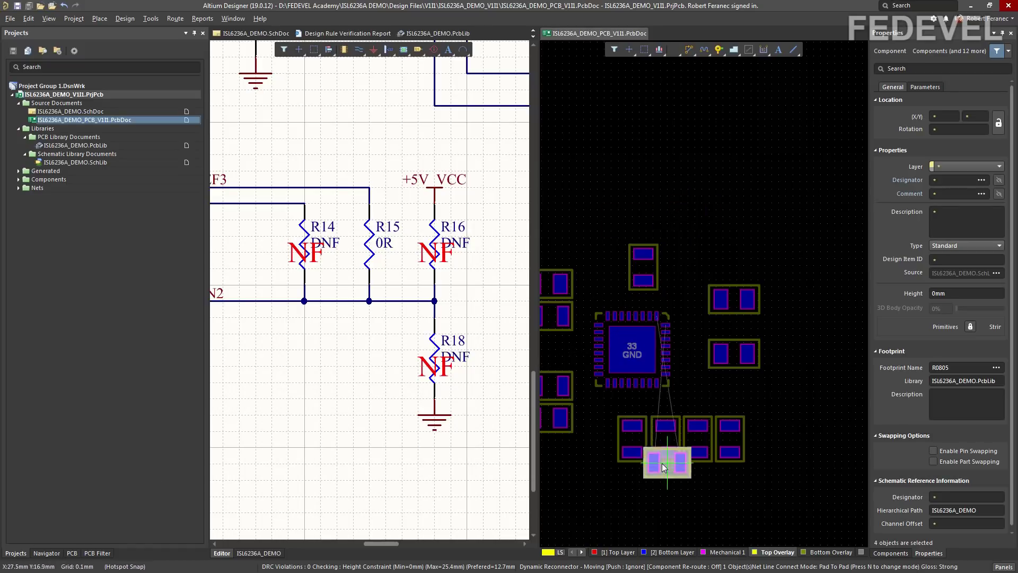
- Place R14 horizontally above R6, over U1's upper edge, at about X 26.4 mm, Y 32.8 mm
ctrl+scroll(664, 240, up, 1)
ctrl+scroll(664, 240, up, 3)
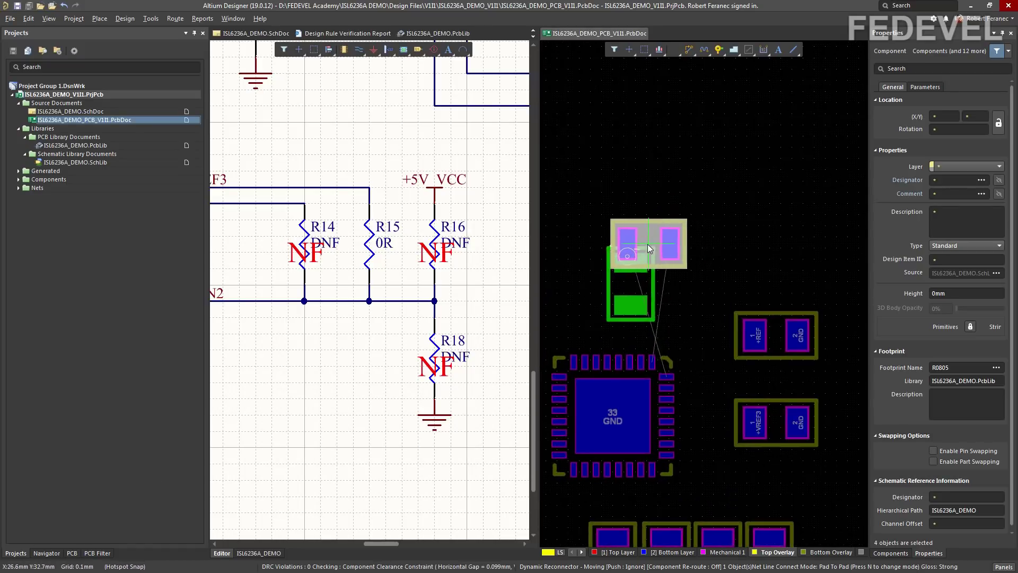
ctrl+scroll(645, 224, up, 1)
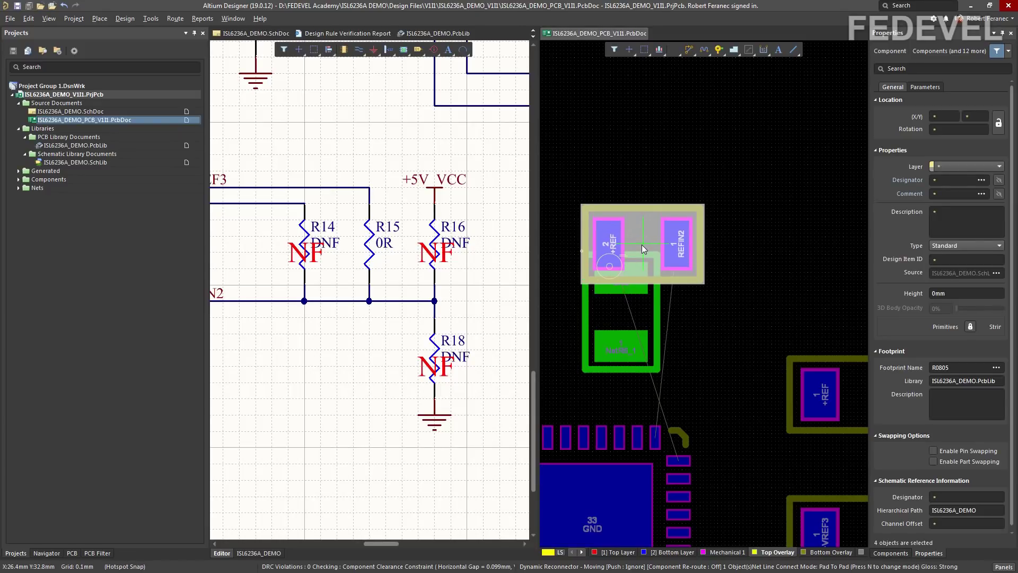
click(642, 244)
- Turn R16 so its REFIN2 pad faces left and place it directly above R14 at about X 26.4 mm, Y 35.2 mm
key(space)
key(space)
key(space)
key(space)
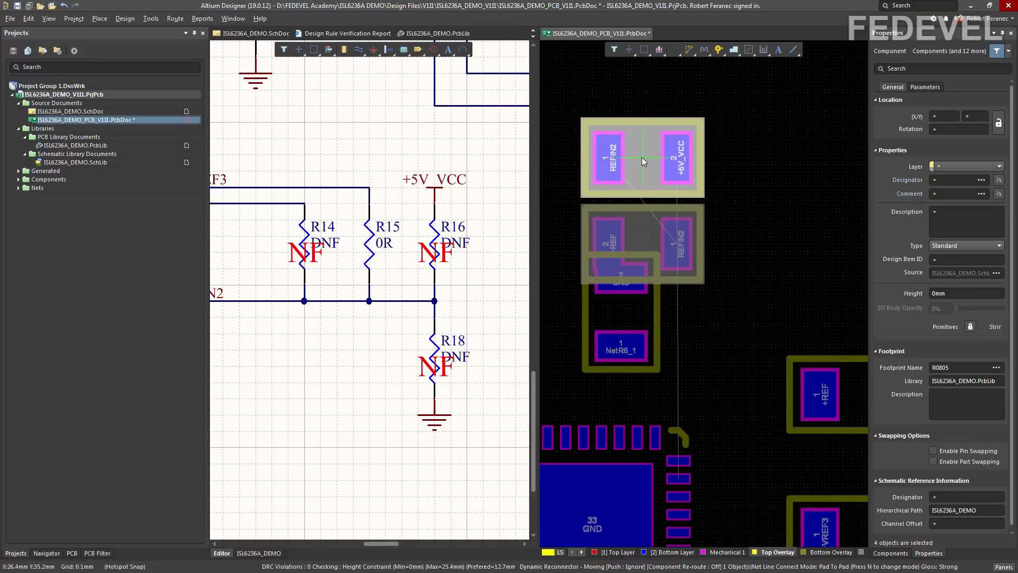
click(642, 161)
- Place R15 above R16 and R18 above R15, continuing the vertical stack of horizontal resistors at X 26.4 mm
ctrl+scroll(689, 167, down, 2)
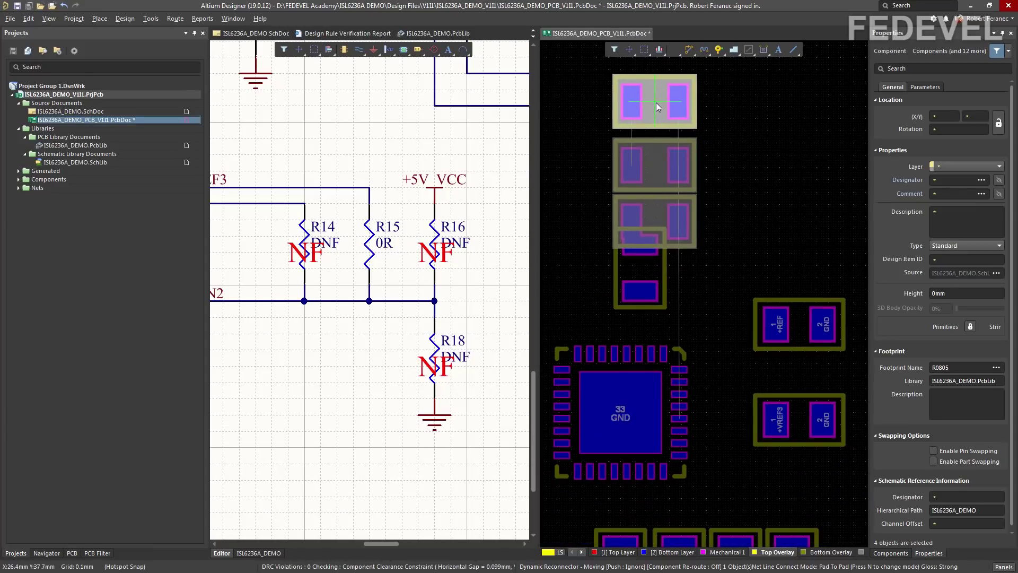
click(655, 110)
ctrl+scroll(667, 191, down, 1)
click(659, 118)
ctrl+scroll(655, 106, up, 1)
drag(669, 96, 662, 104)
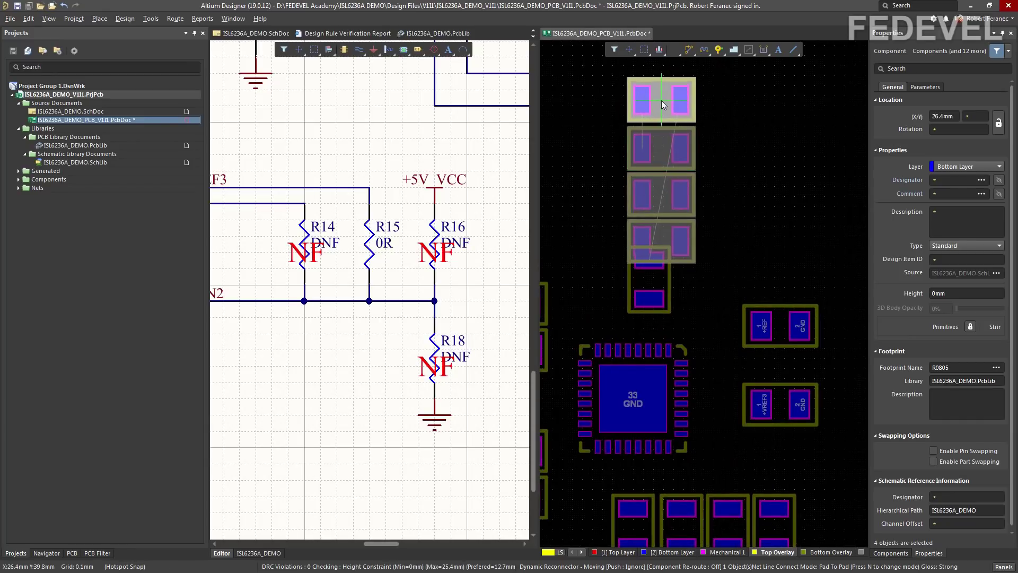
click(661, 102)
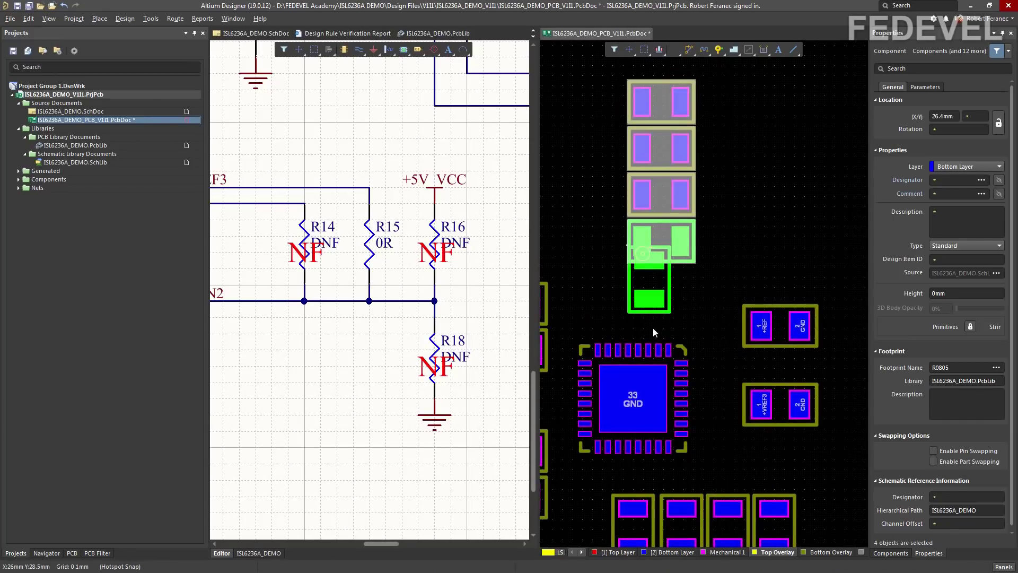
- Move R6 down toward U1 to clear its overlap with R14, deselect everything, and show the whole board and schematic
drag(647, 272, 650, 303)
click(699, 316)
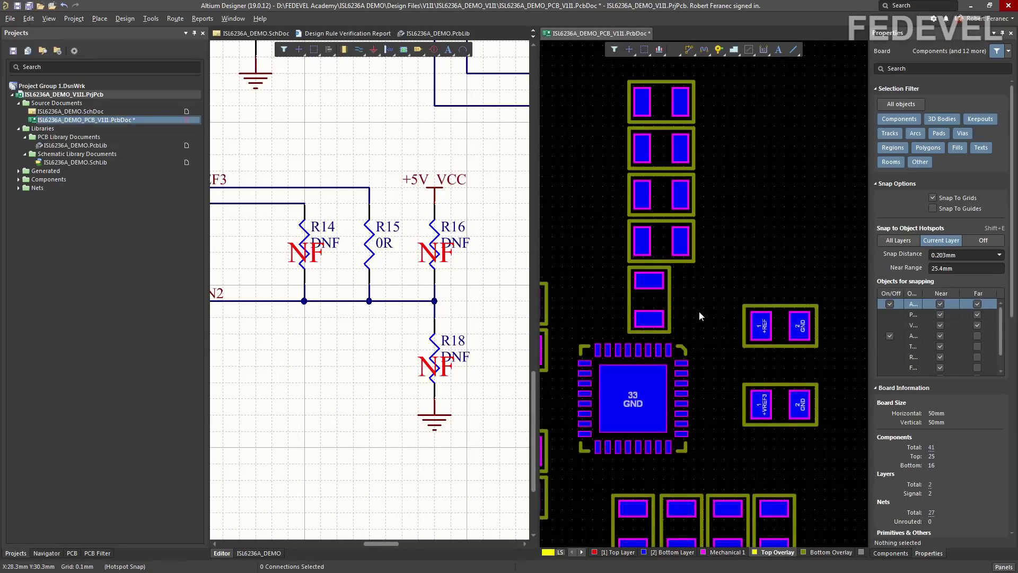
click(53, 19)
click(70, 85)
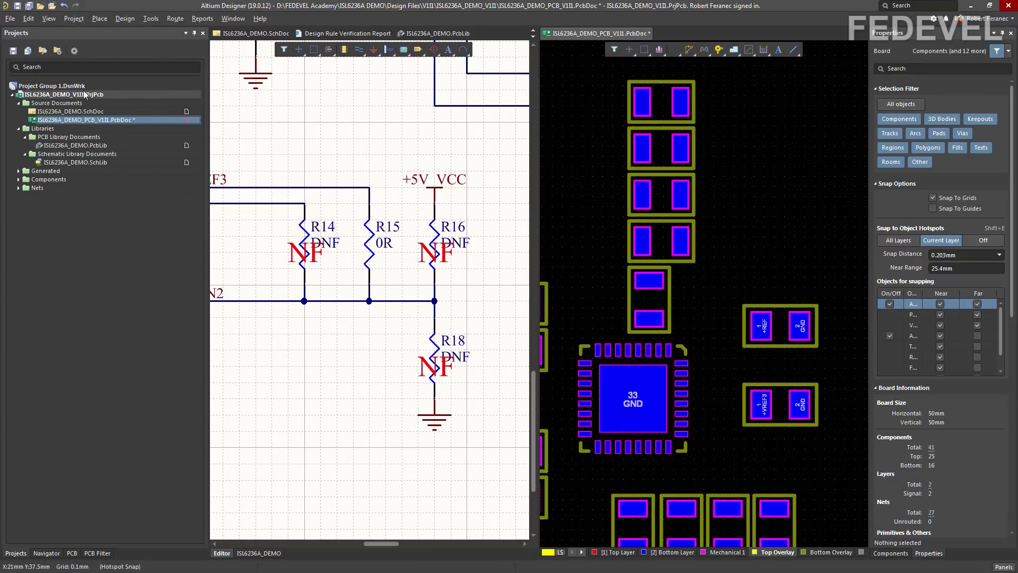
click(281, 123)
click(49, 19)
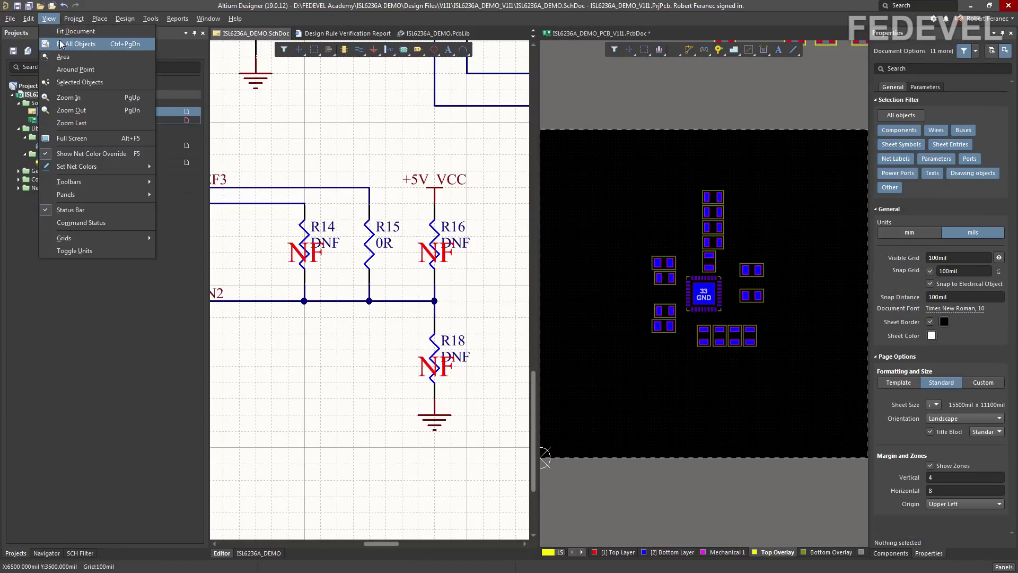
click(60, 43)
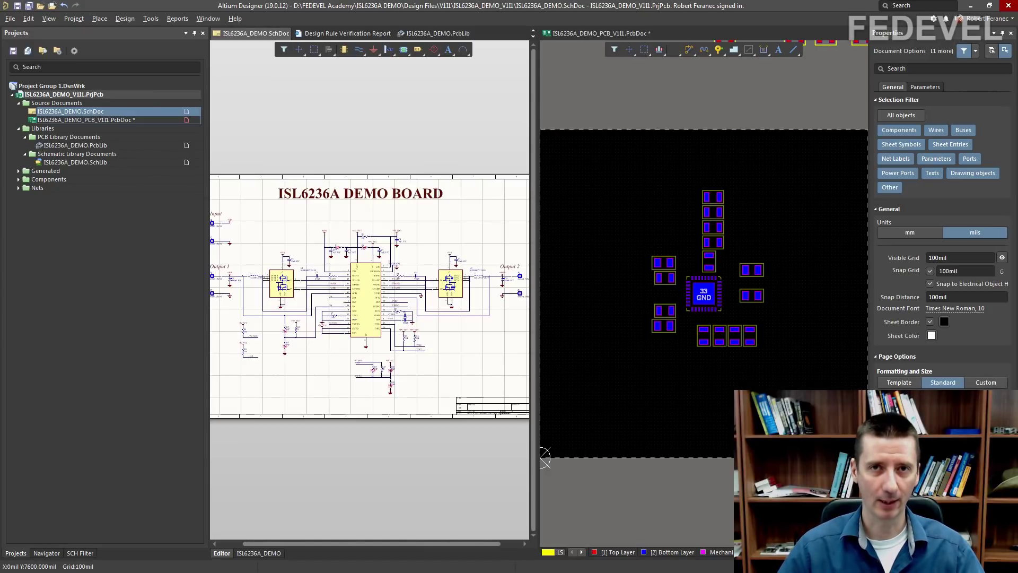
- Check the Live Highlighting options in the PCB editor's Board Insight Display preferences, and leave them unchanged
click(633, 220)
ctrl+scroll(672, 229, up, 2)
ctrl+scroll(672, 229, up, 1)
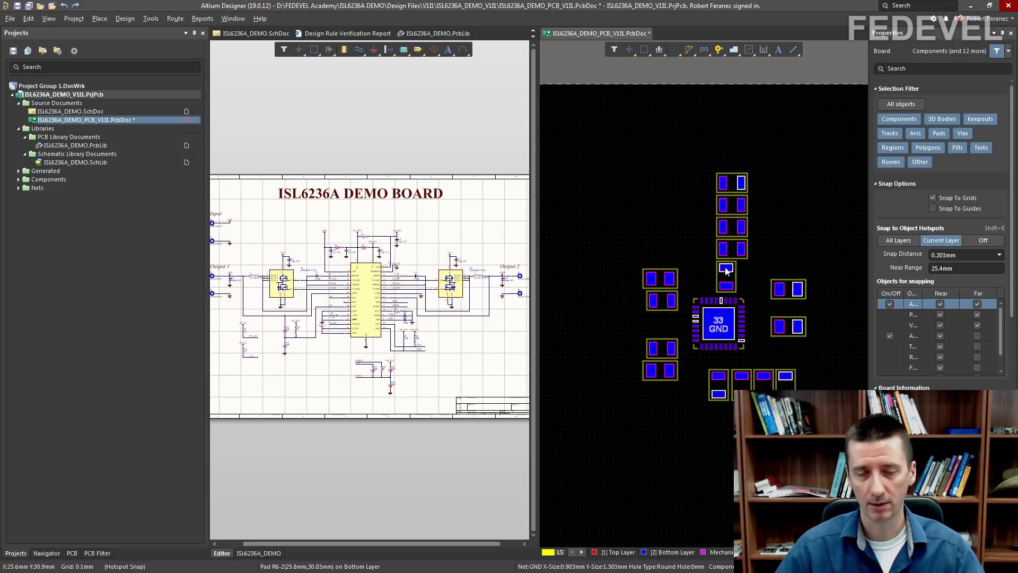
right_click(613, 153)
click(641, 268)
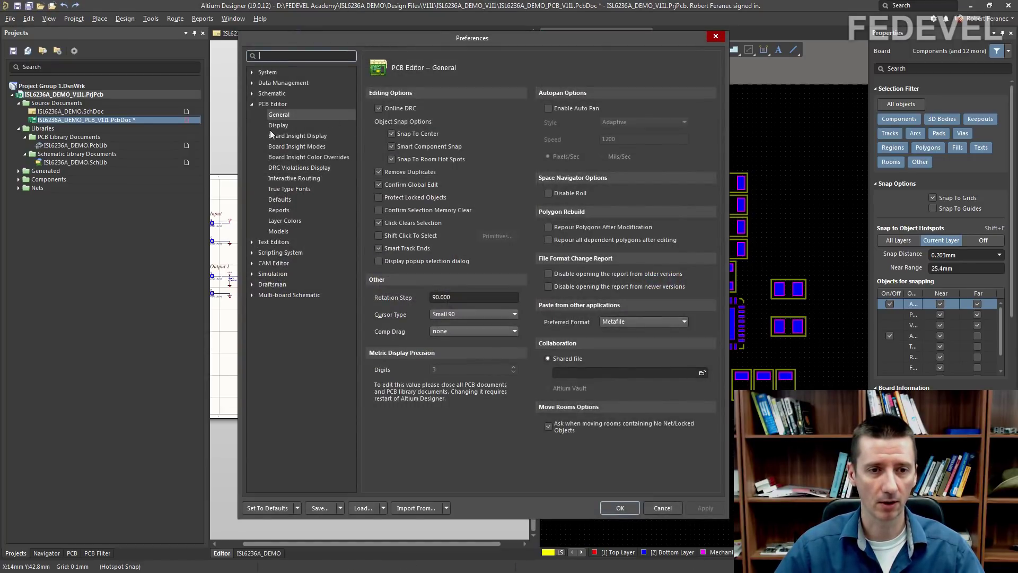
click(282, 136)
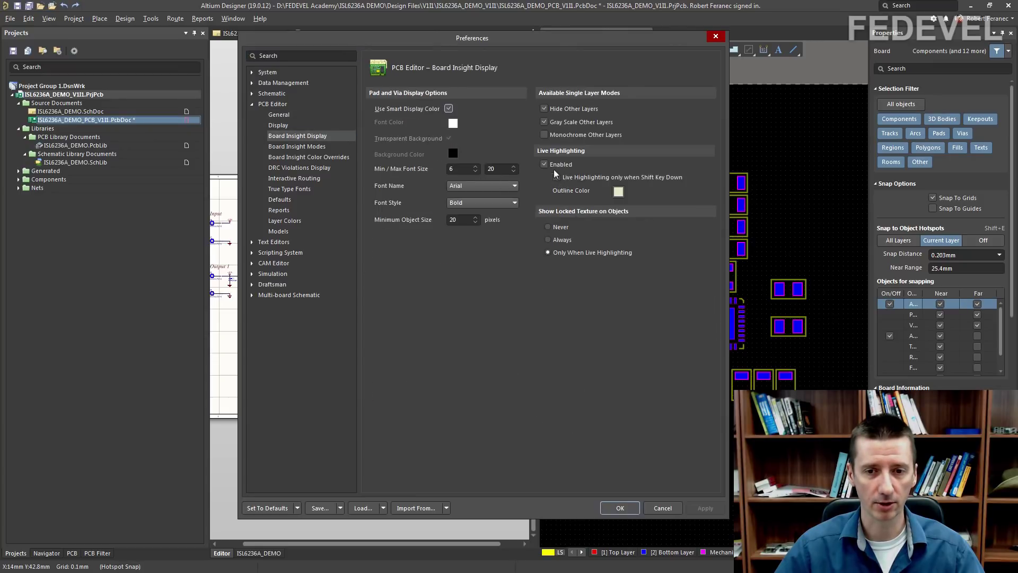
click(715, 36)
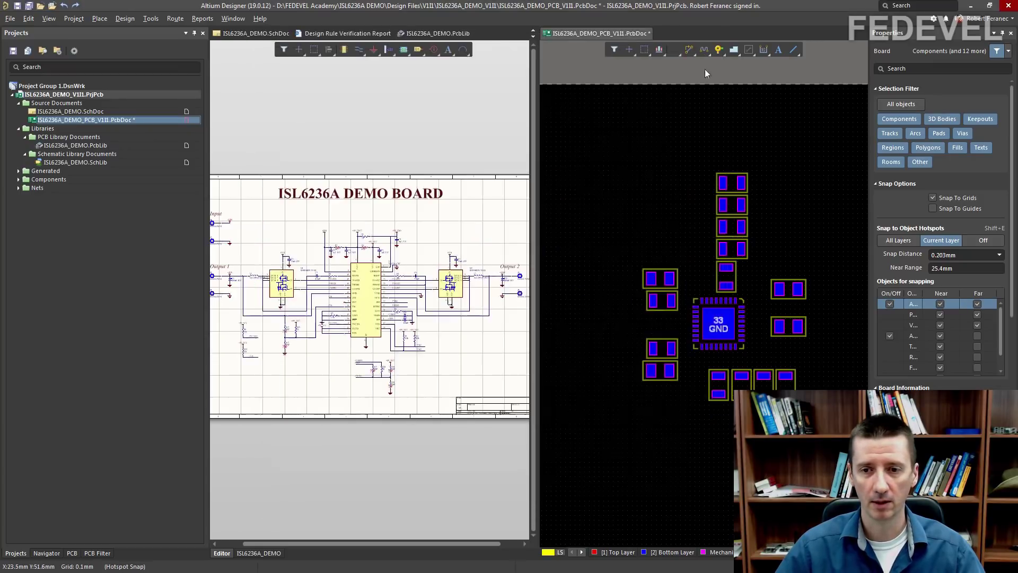
- Rotate R14 by 180° in place so its REFIN2 pad lines up with the REFIN2 pads of the resistors above
ctrl+scroll(761, 285, up, 3)
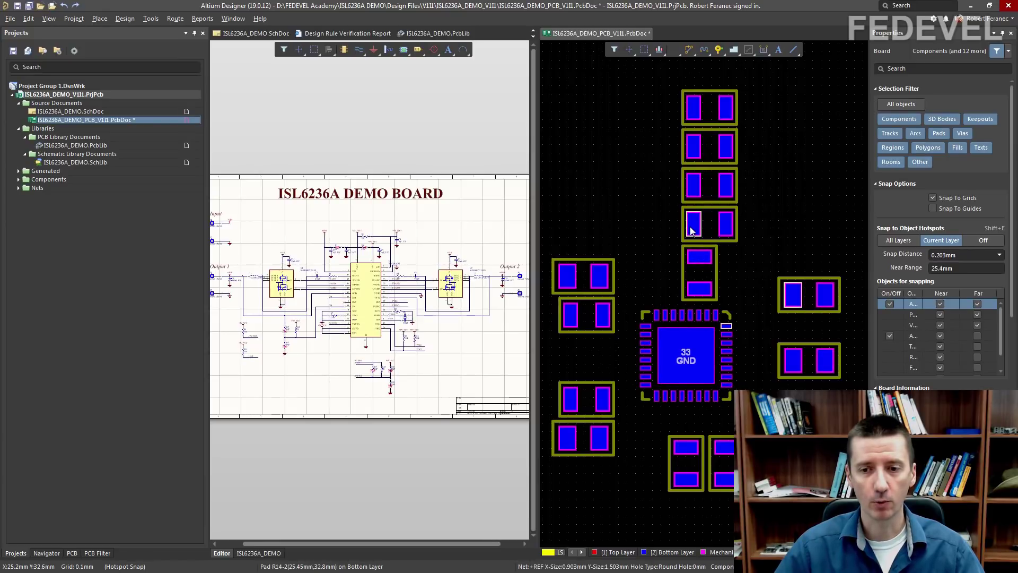
ctrl+scroll(769, 260, up, 2)
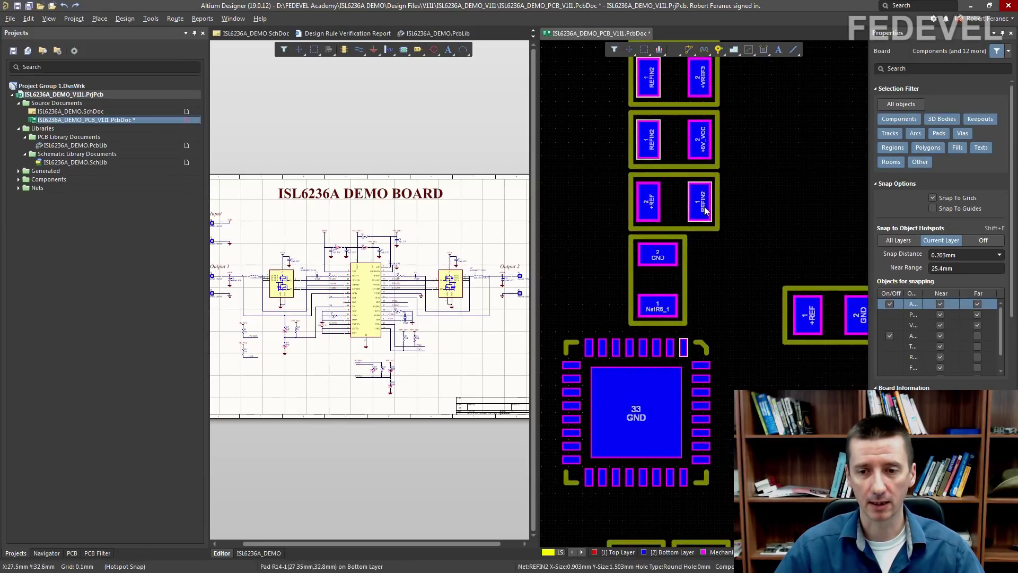
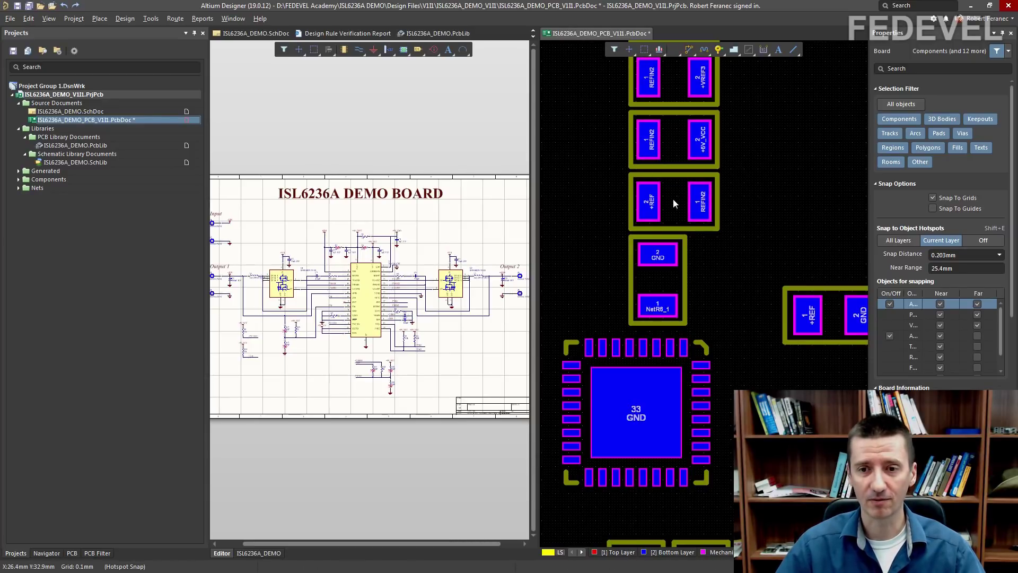
mouse_move(673, 199)
mouse_down()
mouse_move(751, 215)
mouse_move(676, 205)
mouse_up()
key(space)
key(space)
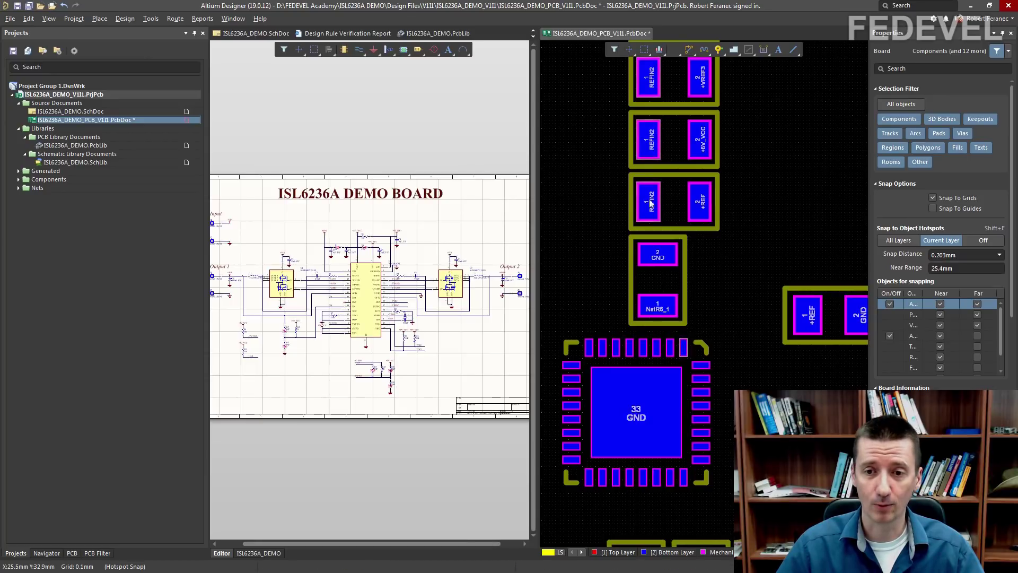
mouse_move(675, 211)
mouse_down()
mouse_move(716, 207)
mouse_move(679, 204)
mouse_move(663, 244)
mouse_move(675, 206)
mouse_up()
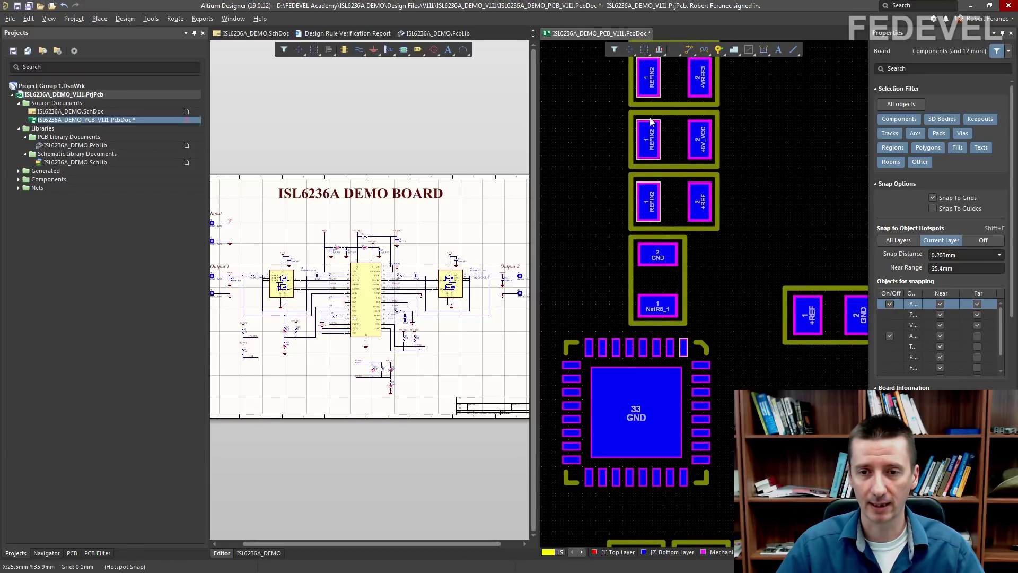
ctrl+scroll(610, 147, down, 1)
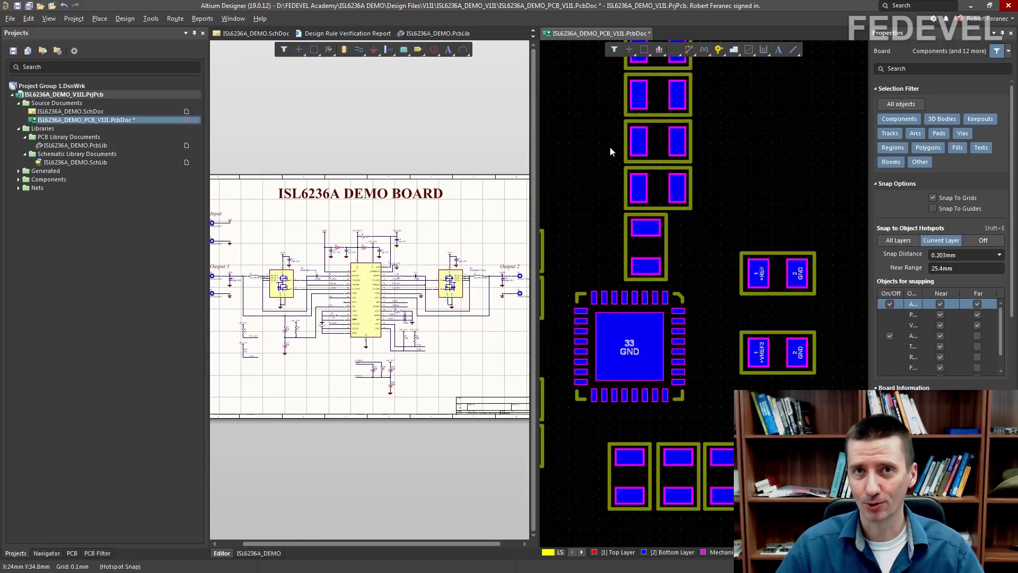
ctrl+scroll(605, 179, up, 1)
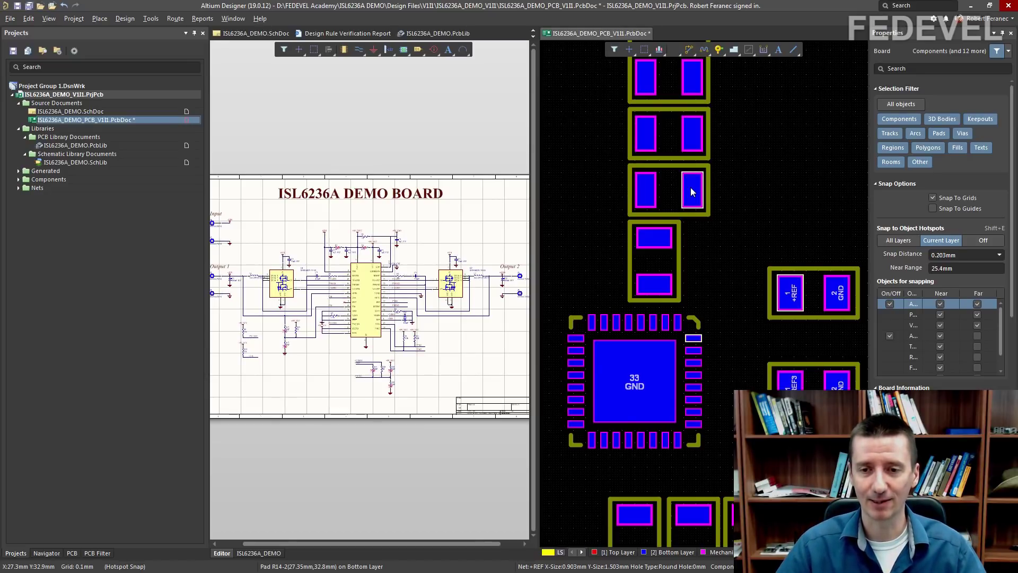
ctrl+scroll(691, 187, down, 1)
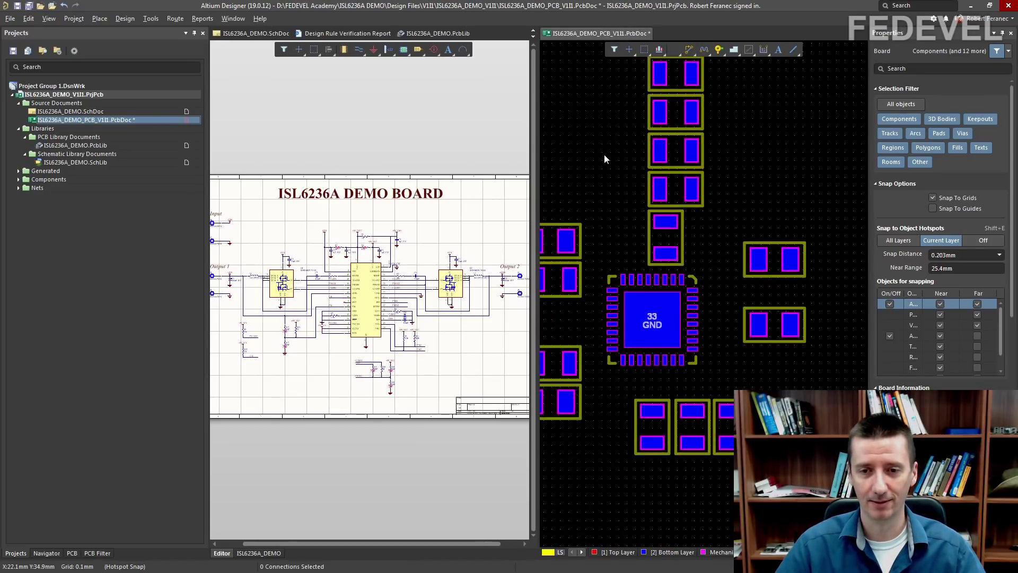
- Cross-select U1's PVCC pin 19 on the schematic to locate its pad on the PCB, and clear the selection
click(48, 19)
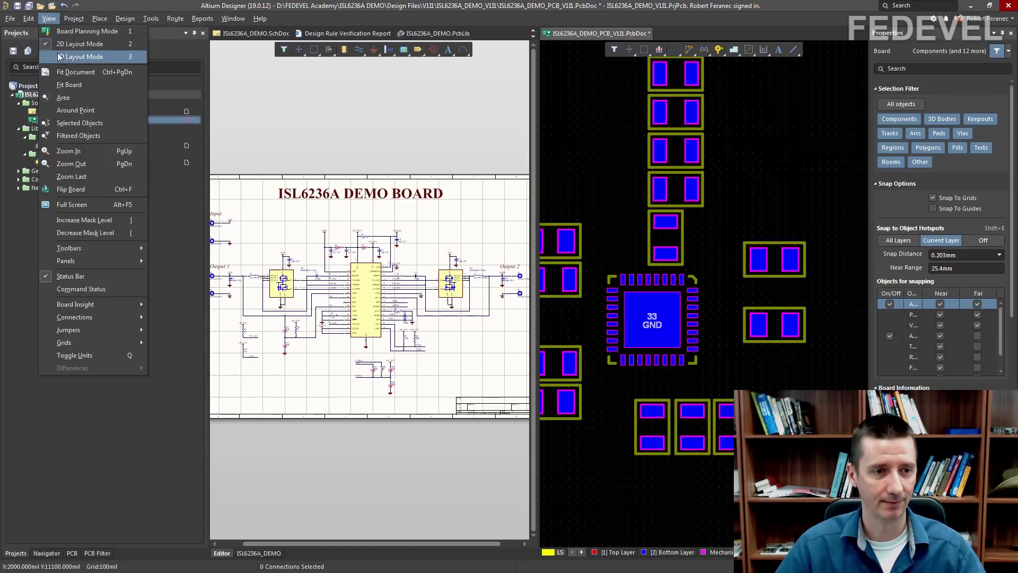
click(69, 84)
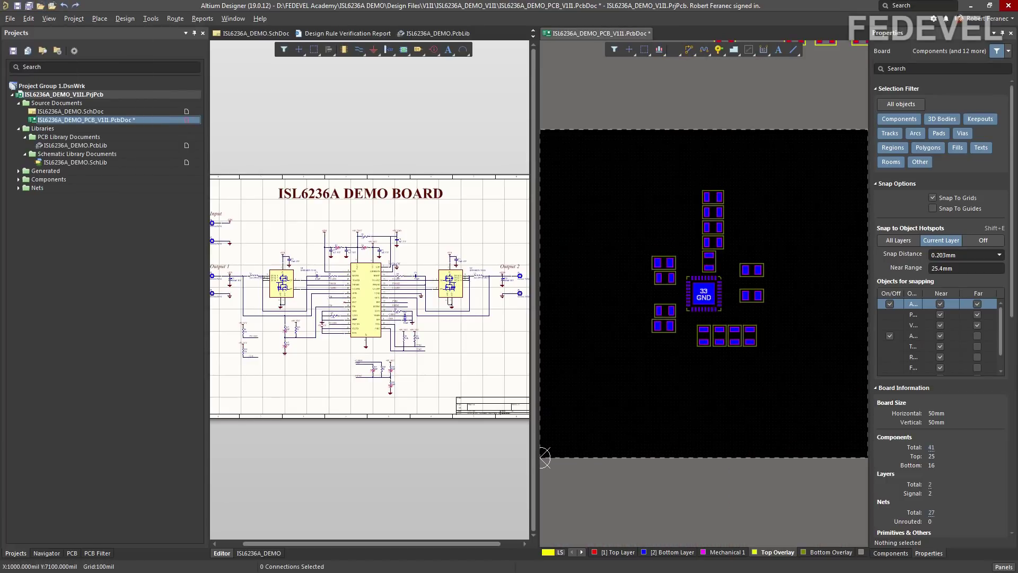
click(324, 261)
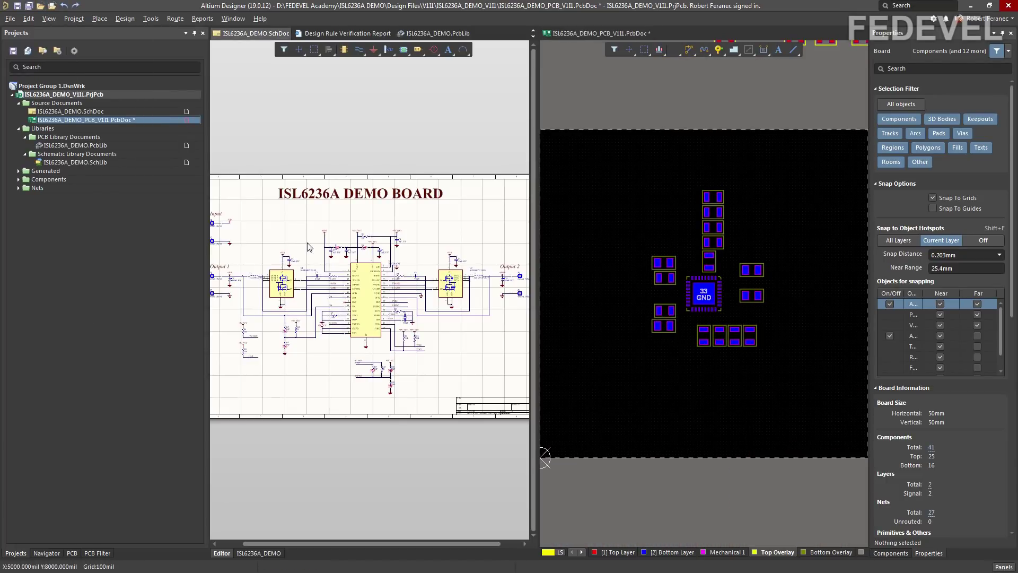
ctrl+scroll(366, 259, up, 5)
ctrl+scroll(372, 256, up, 1)
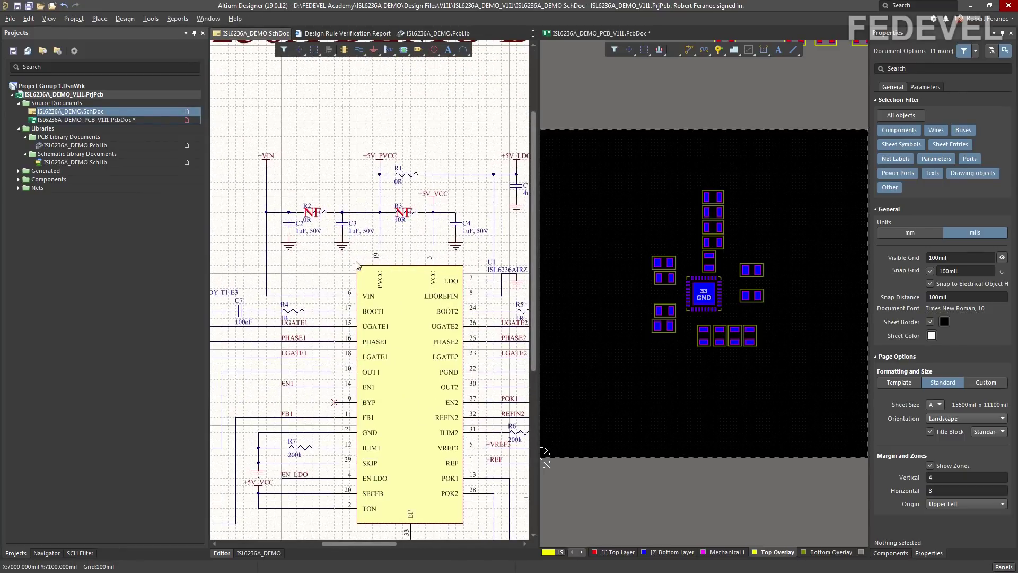
ctrl+scroll(414, 242, up, 2)
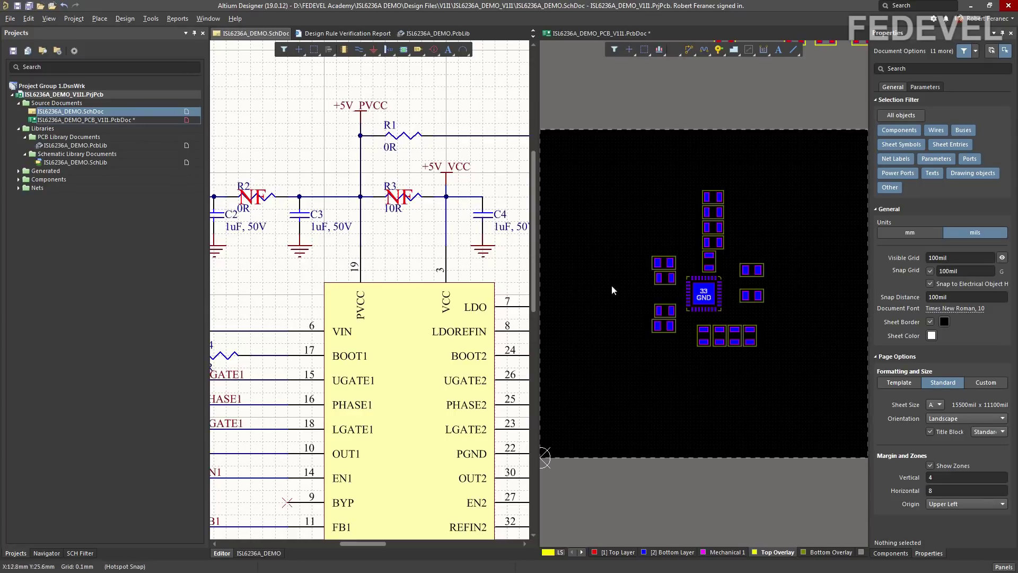
click(360, 276)
right_drag(595, 347, 590, 250)
ctrl+scroll(672, 254, up, 5)
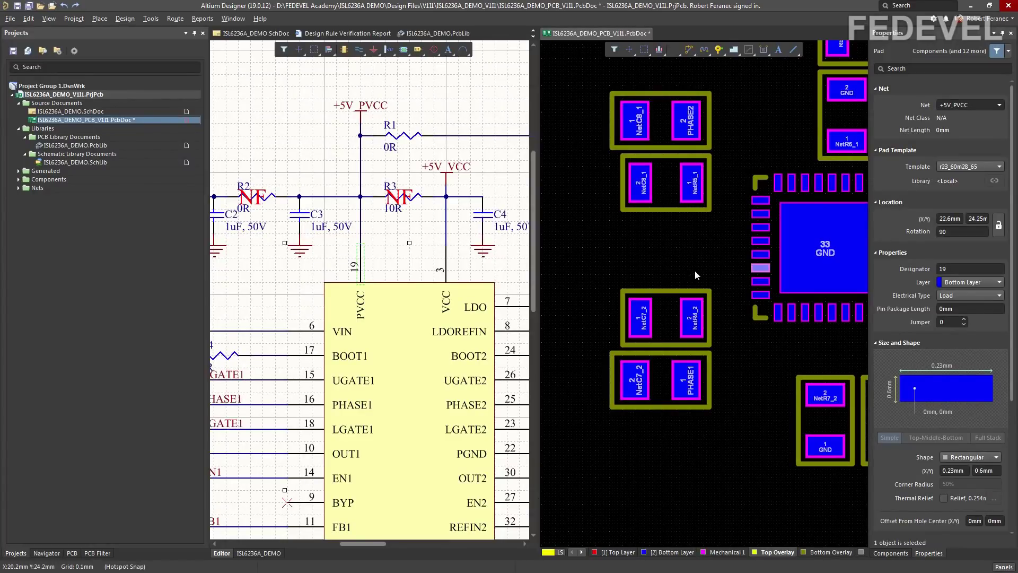
click(284, 127)
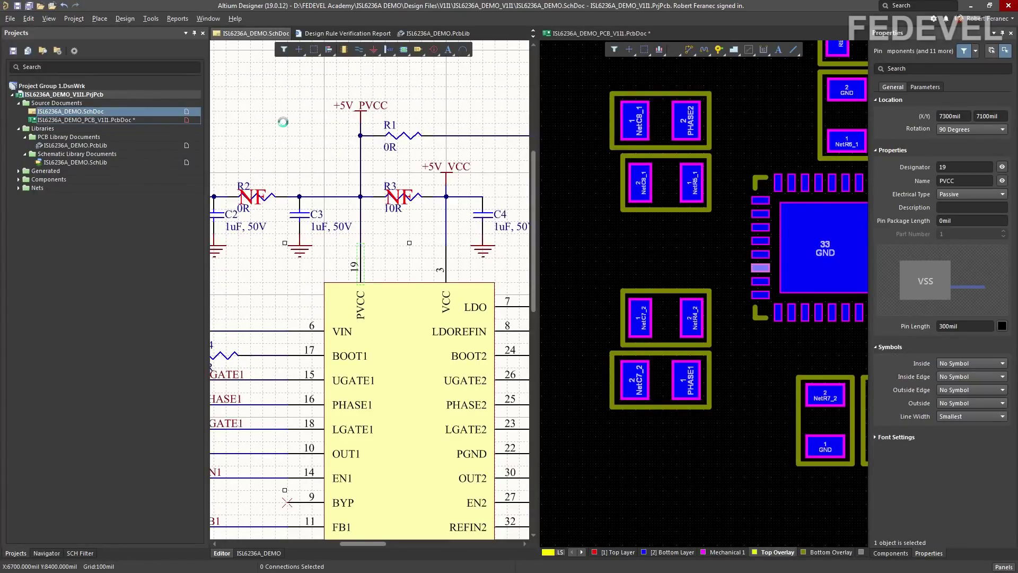
click(286, 129)
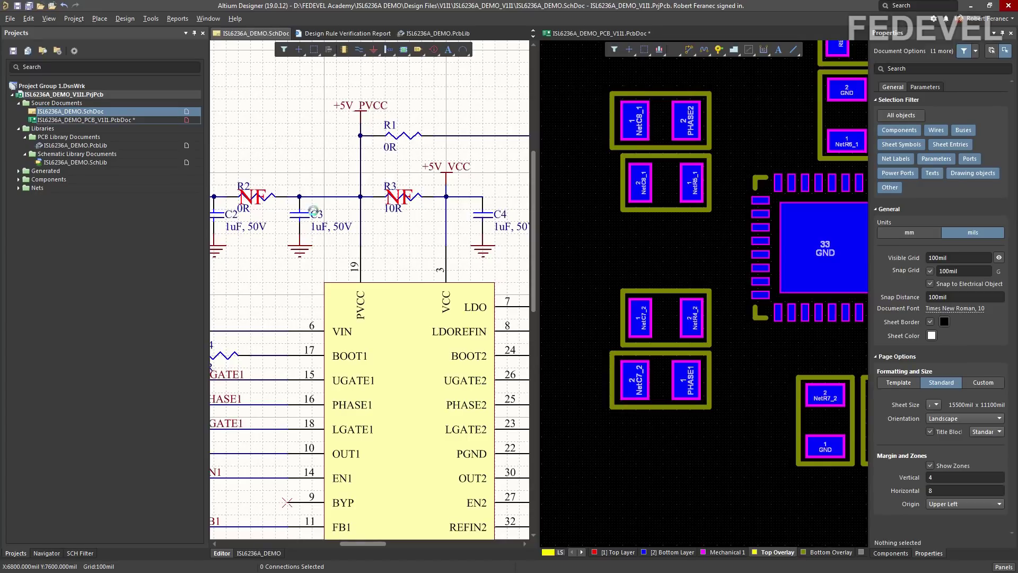
- Cross-select C3, R1, R2 and R3 around the PVCC and VCC pins on the schematic
click(299, 215)
ctrl+scroll(298, 176, down, 2)
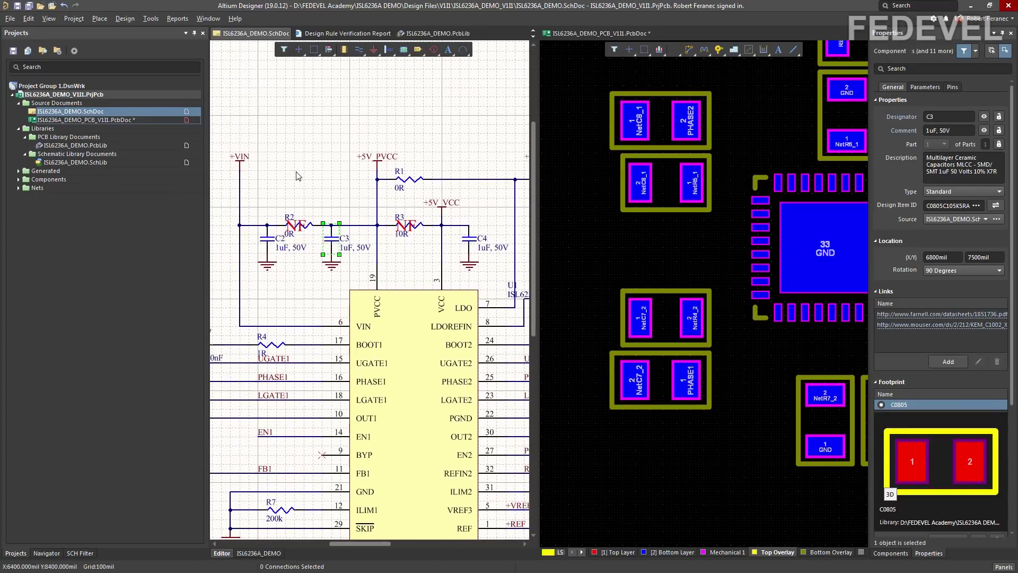
ctrl+scroll(309, 188, up, 2)
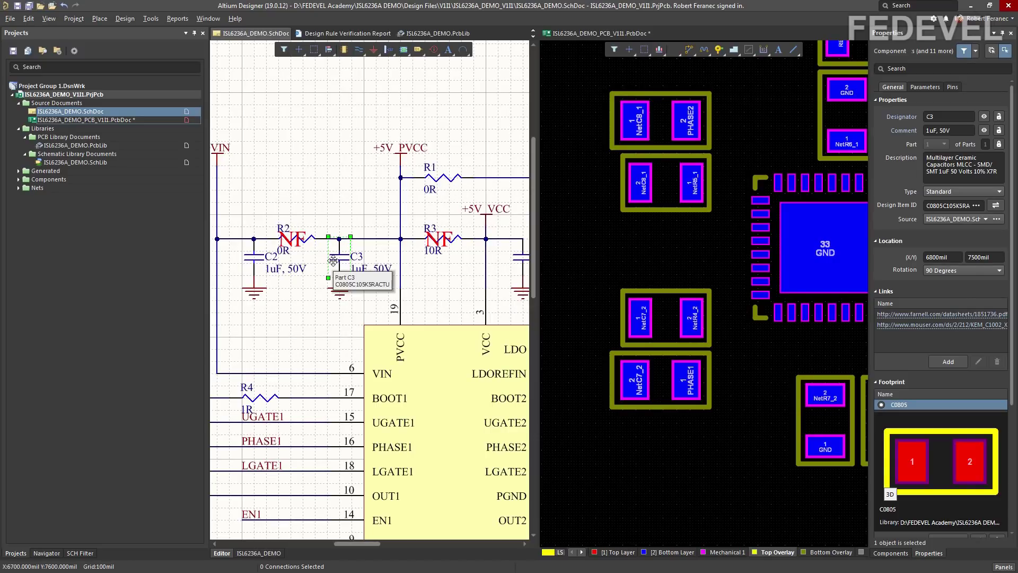
shift+click(448, 177)
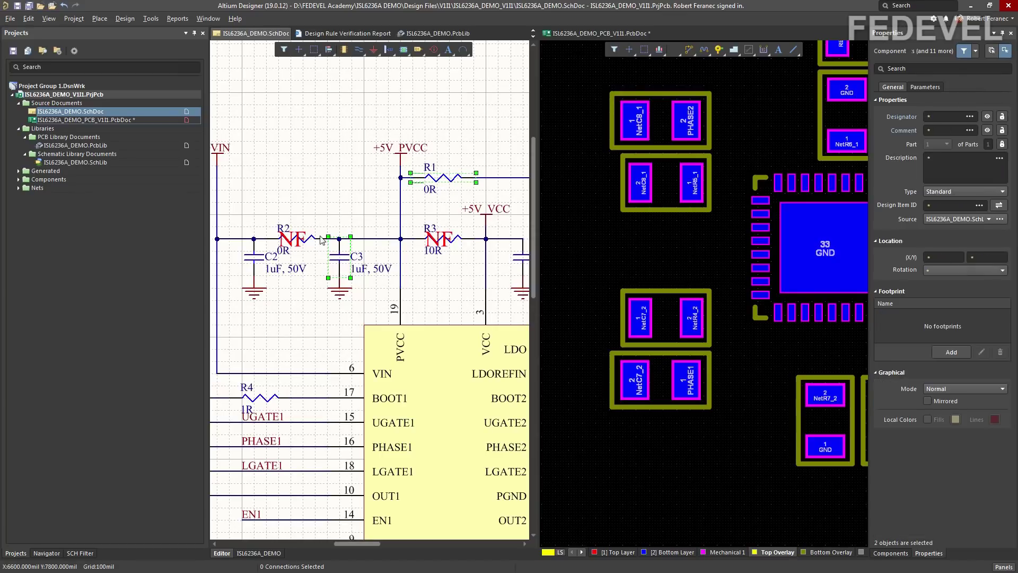
shift+click(311, 243)
shift+click(457, 242)
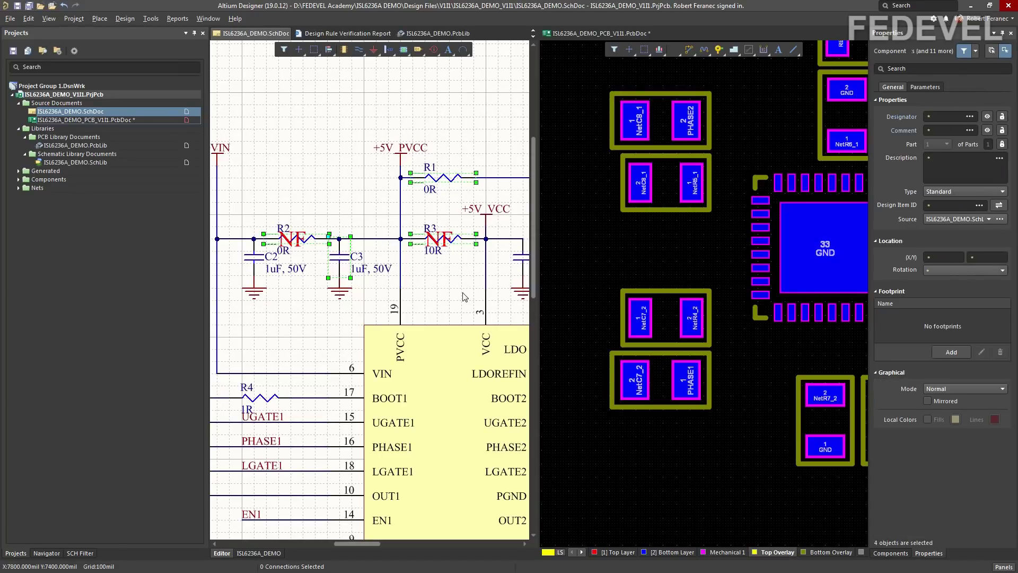
- Reposition C3 on the bottom layer between R4 and R5, rotated 180° so its +5V_PVCC pad faces U1
click(673, 50)
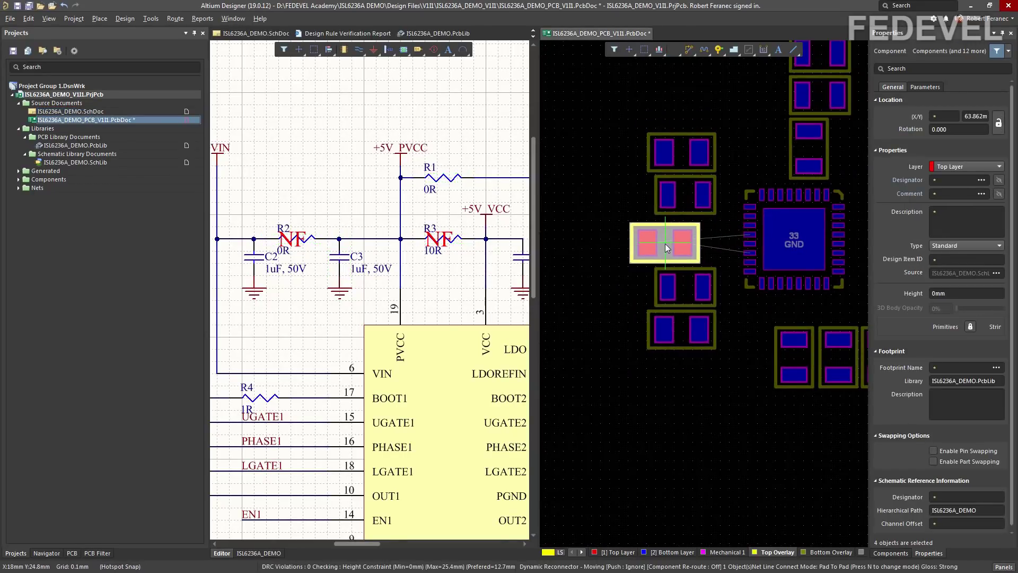
ctrl+scroll(678, 247, up, 3)
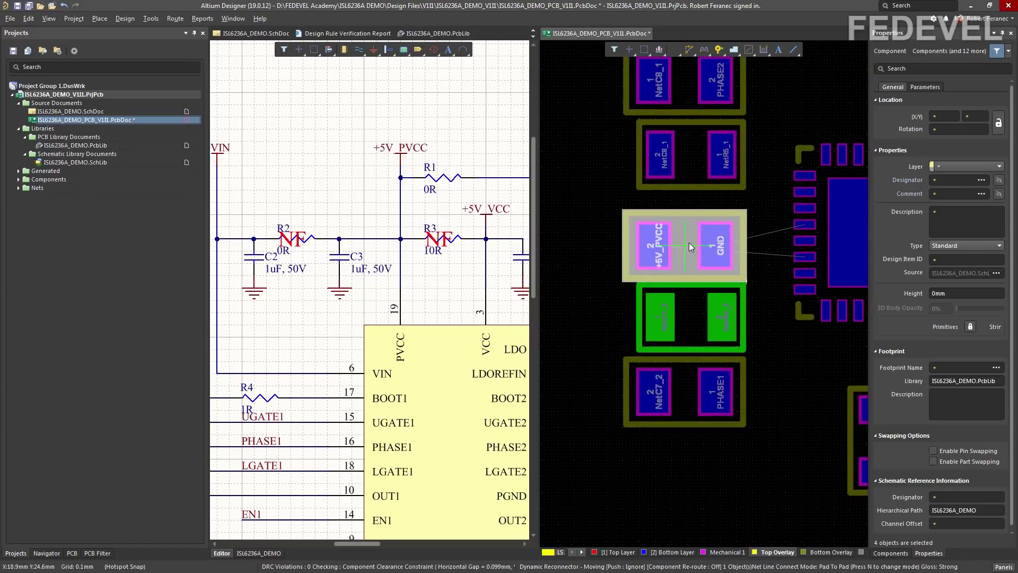
key(space)
key(space)
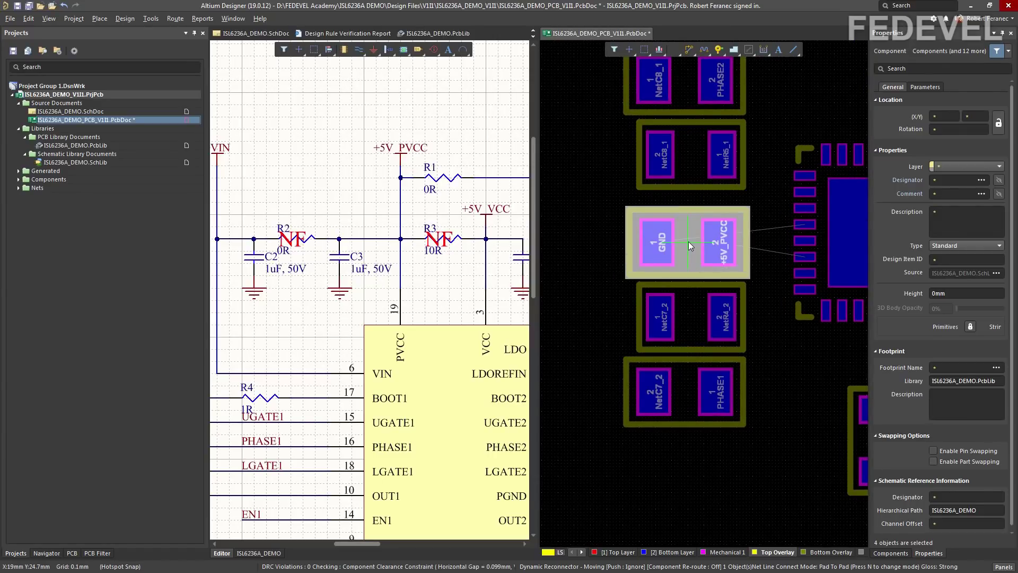
- Place R1, R2 and R3 on the bottom layer in a column to the left of C3, and clear the selection
ctrl+scroll(750, 209, down, 2)
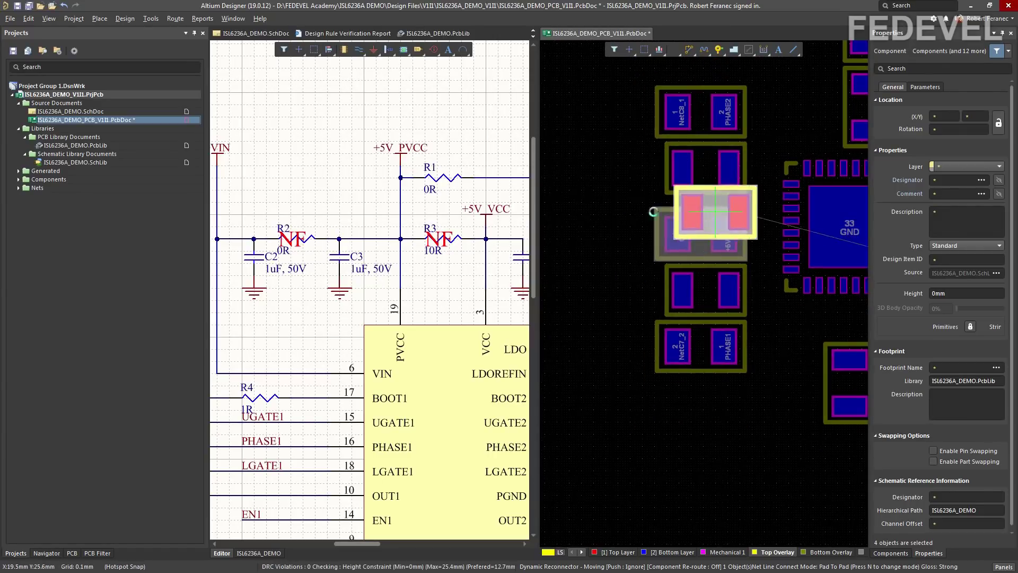
ctrl+scroll(588, 212, up, 2)
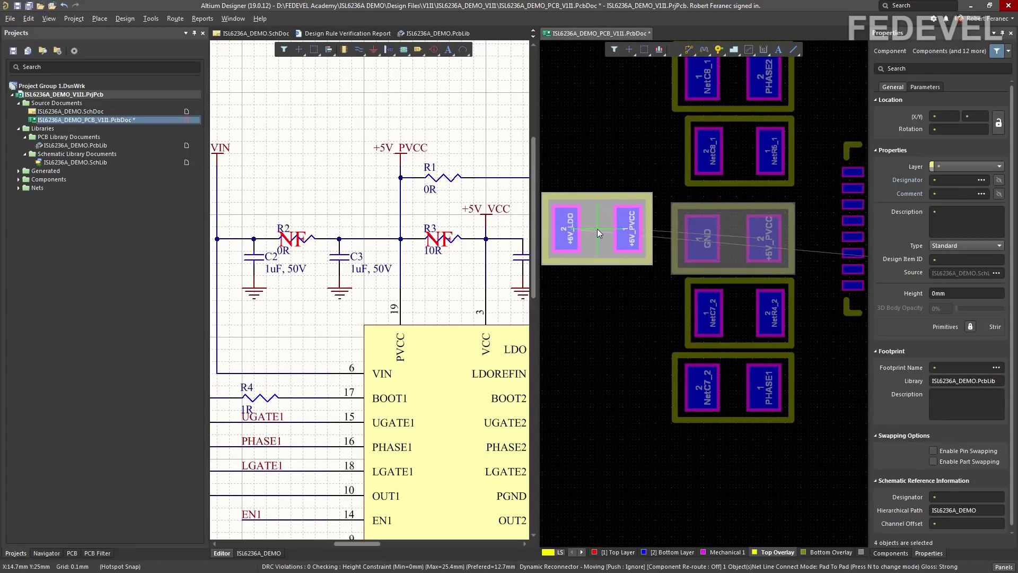
click(597, 228)
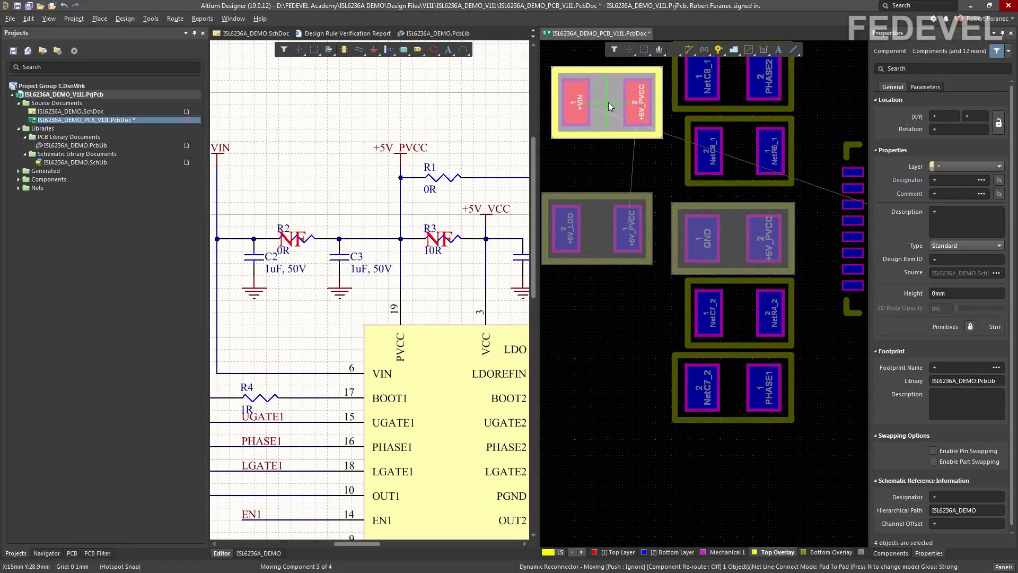
key(space)
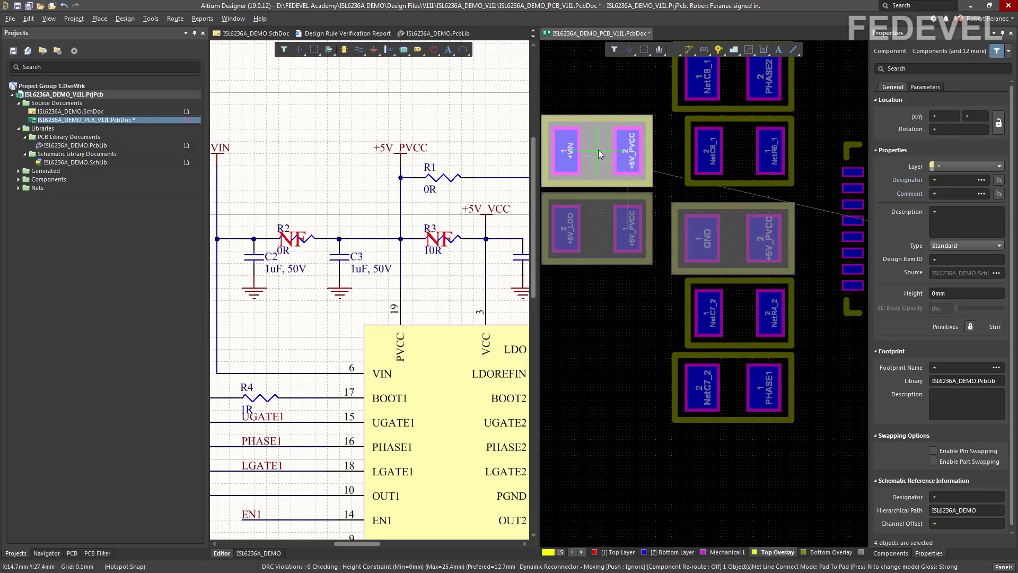
click(597, 154)
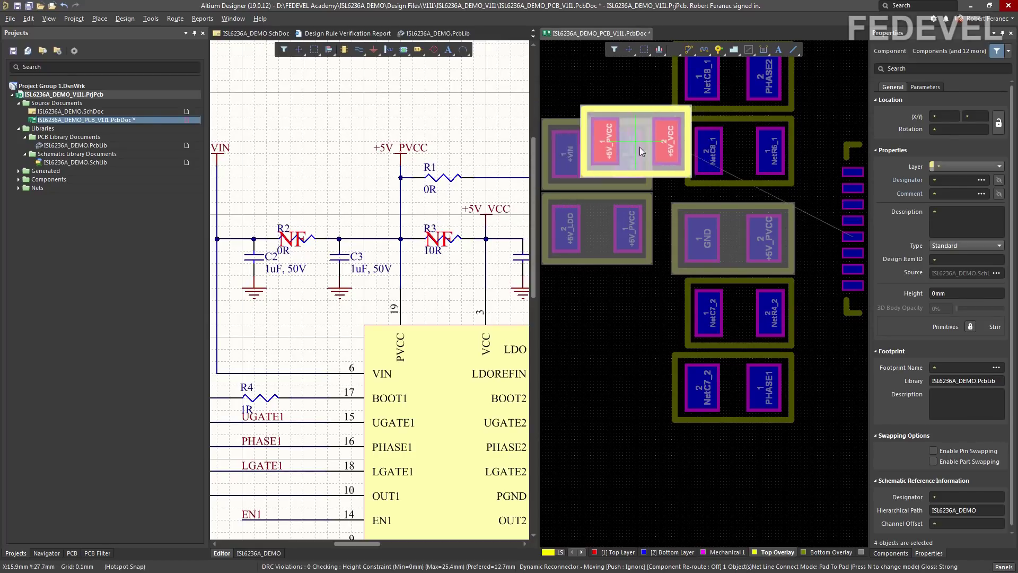
ctrl+scroll(604, 110, down, 2)
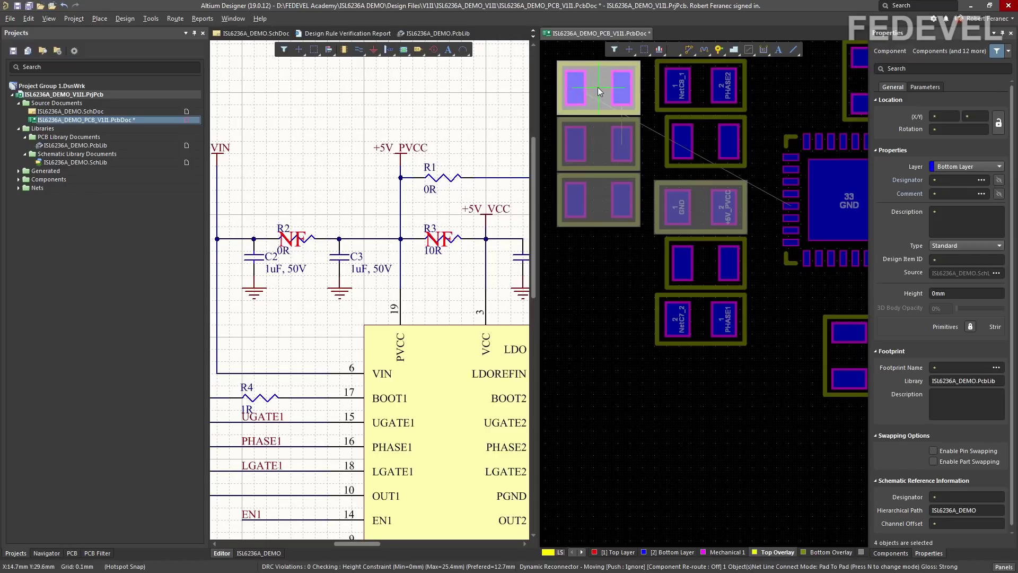
click(597, 86)
click(610, 282)
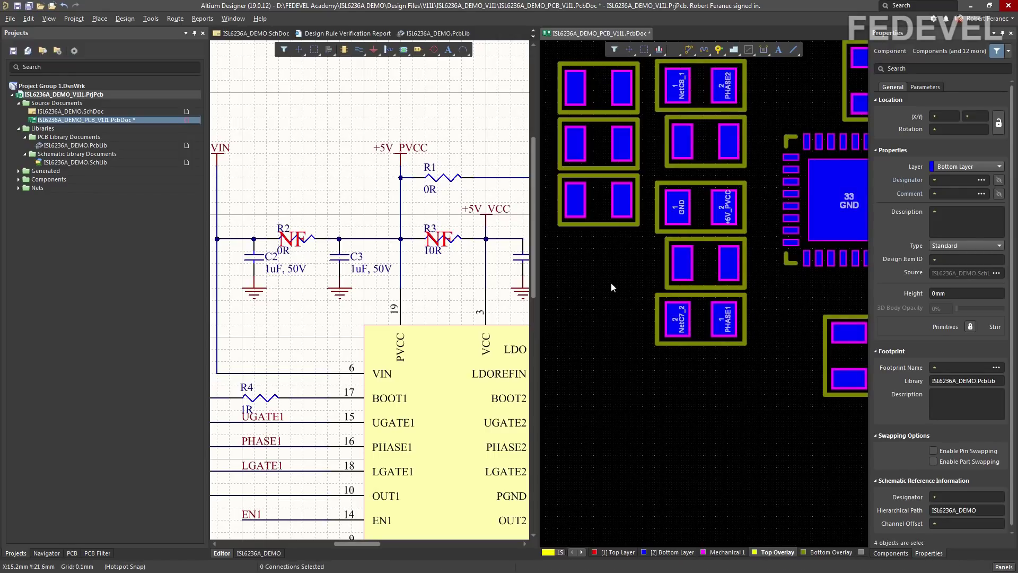
- Fit the board and schematic in view, and cross-select capacitors C1, C2 and C4 above U1 on the schematic
click(49, 18)
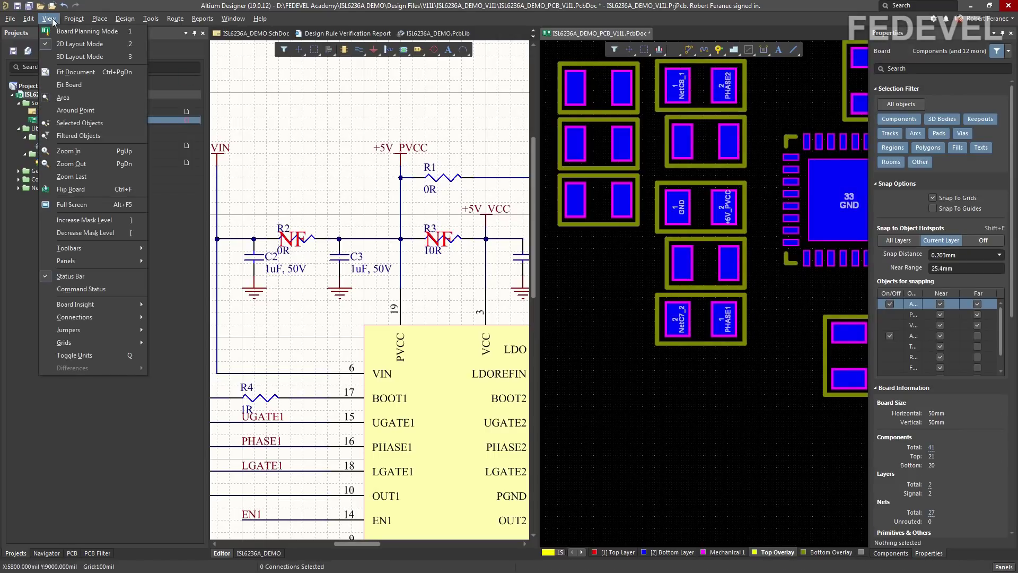
click(69, 70)
click(298, 121)
click(49, 19)
click(59, 43)
click(85, 120)
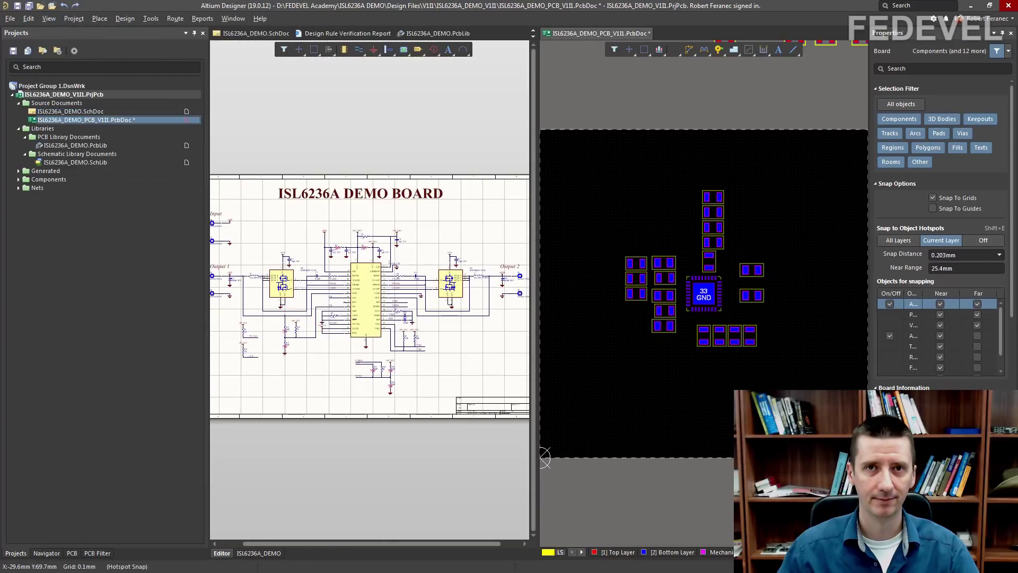
click(278, 243)
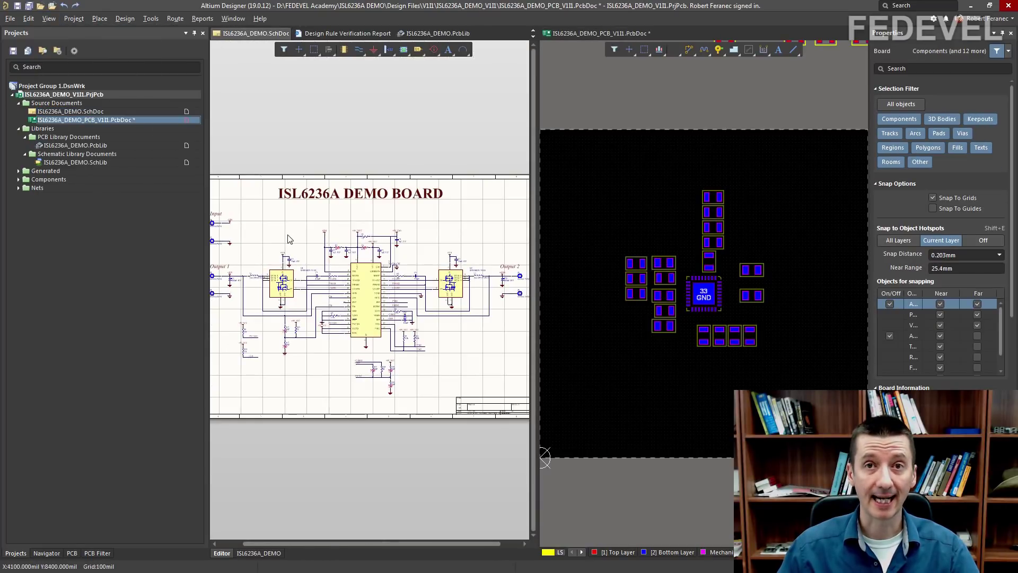
ctrl+scroll(324, 241, up, 3)
ctrl+scroll(390, 250, up, 5)
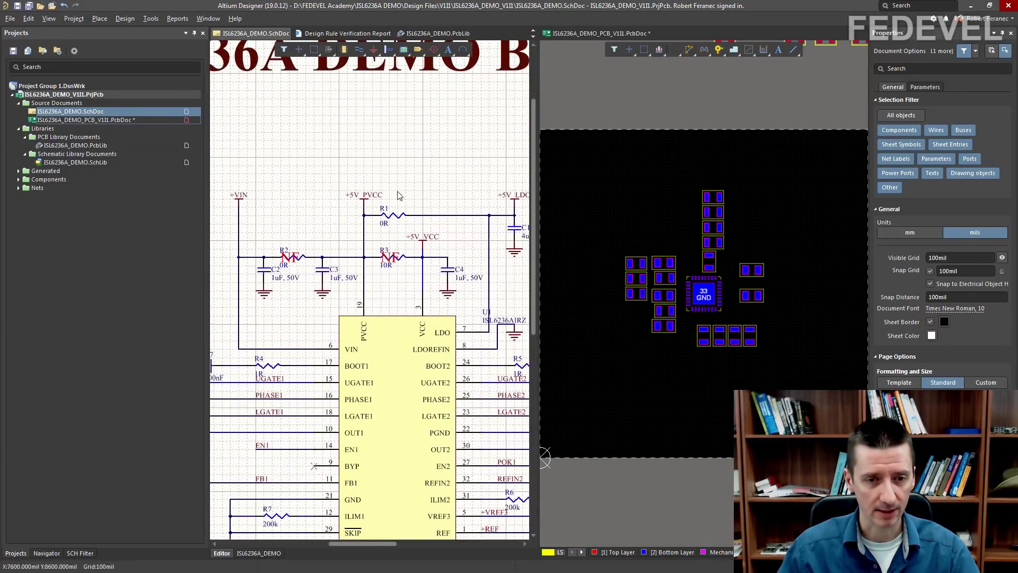
right_drag(372, 351, 354, 352)
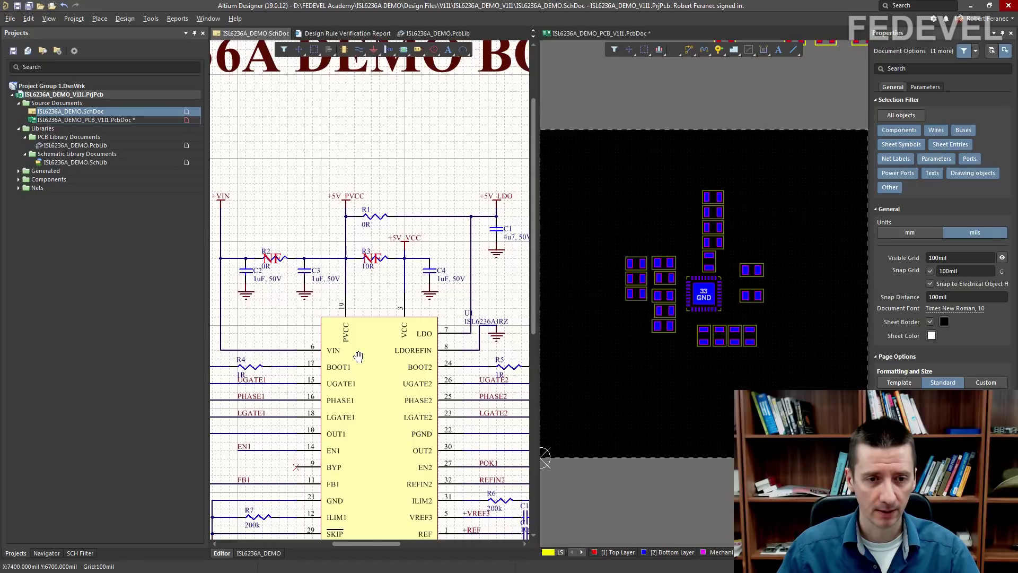
click(496, 237)
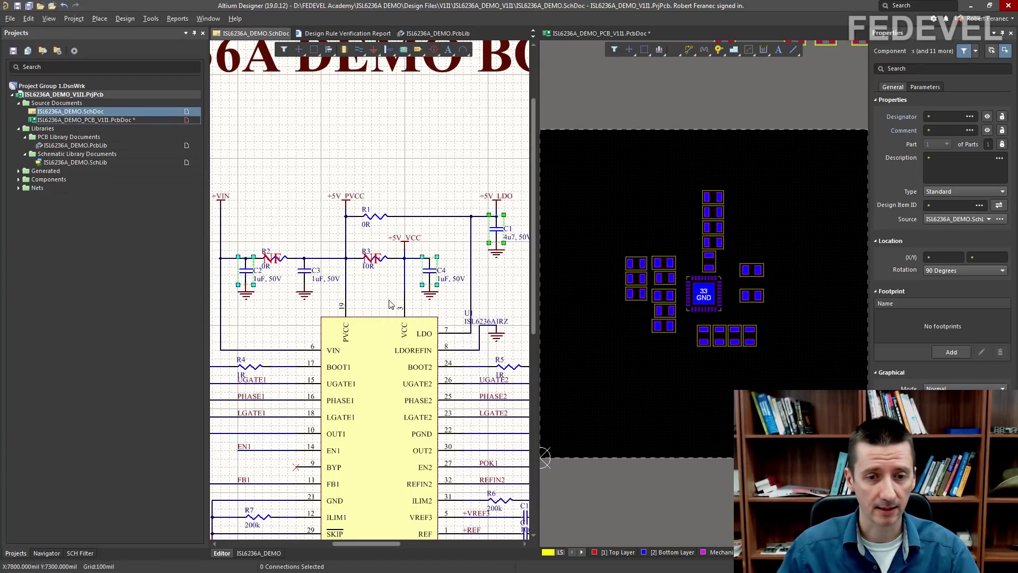
- Reposition C1 on the bottom layer beside U1's pin 7, with its +5V_LDO pad facing the chip
click(610, 352)
ctrl+scroll(720, 303, up, 10)
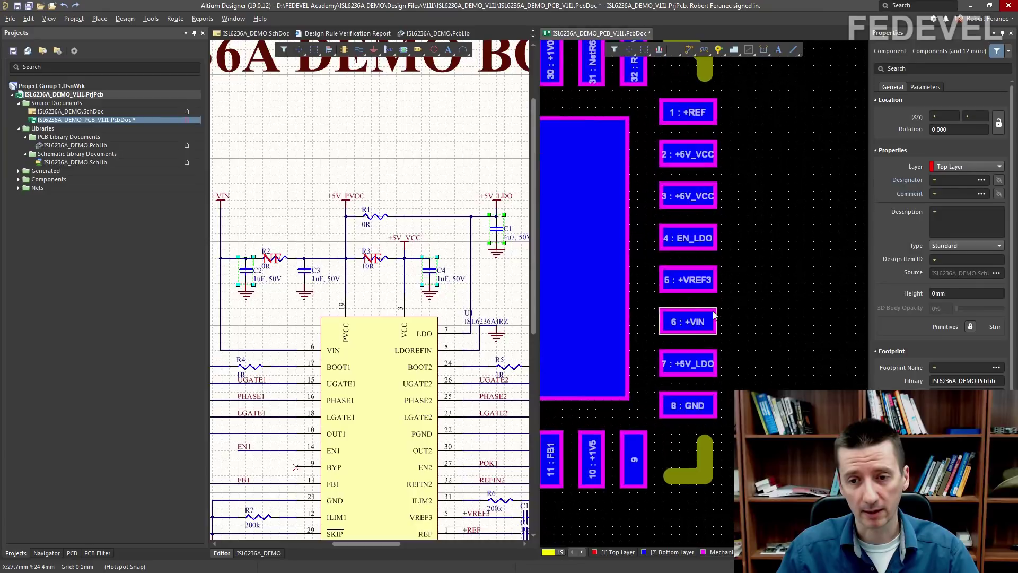
ctrl+scroll(714, 315, up, 1)
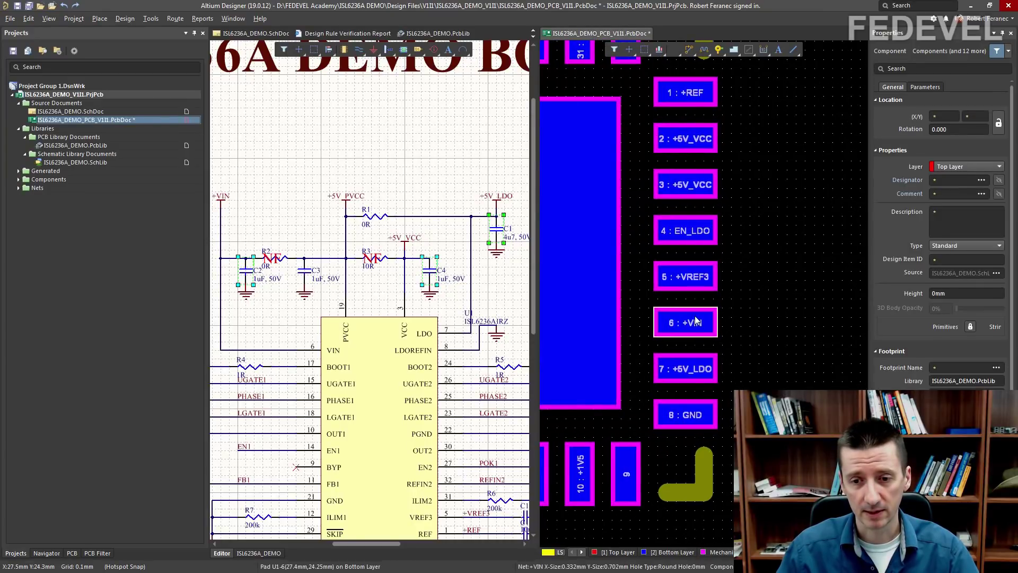
ctrl+scroll(631, 245, down, 4)
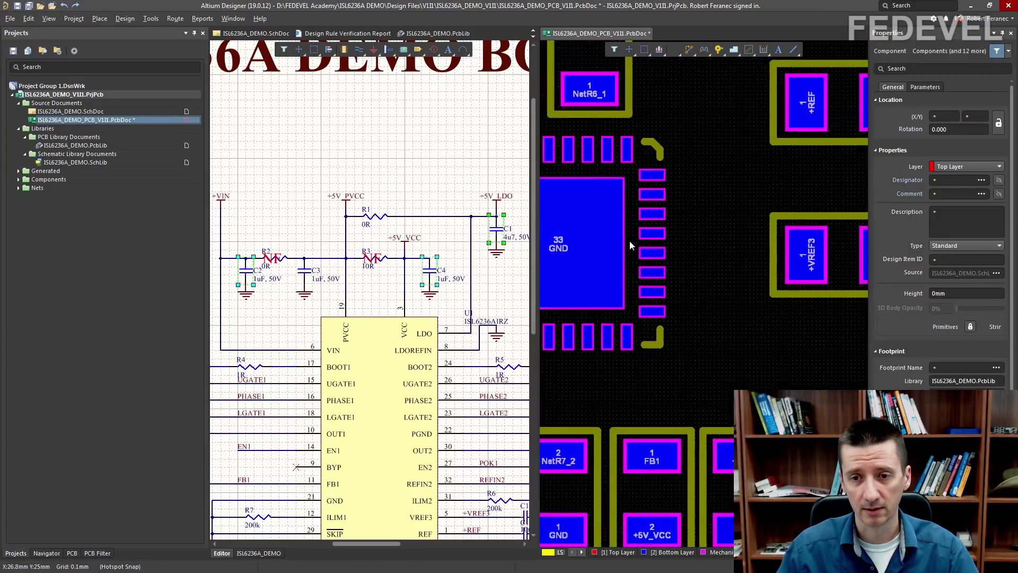
right_drag(730, 224, 660, 295)
ctrl+scroll(664, 203, down, 1)
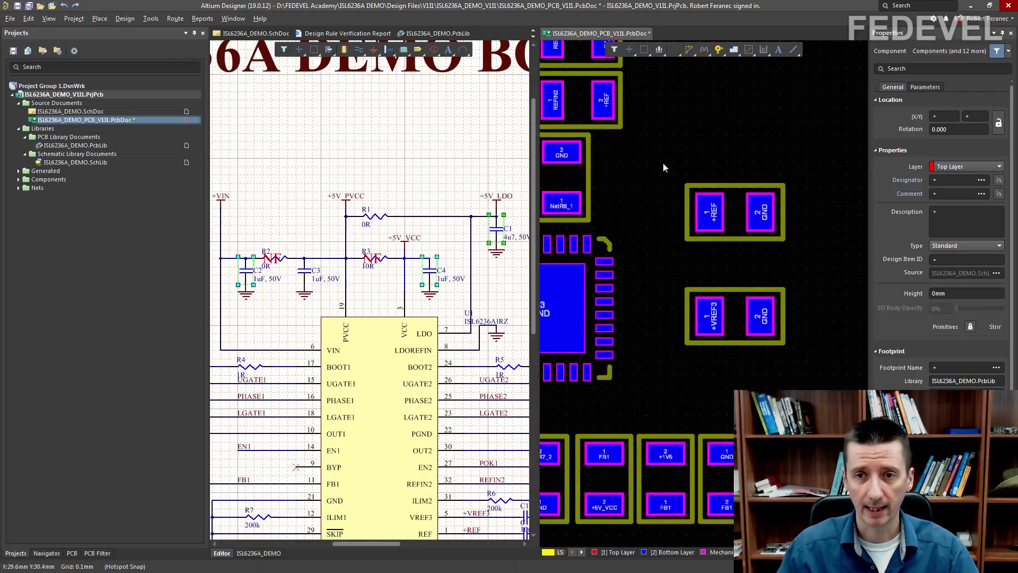
click(670, 50)
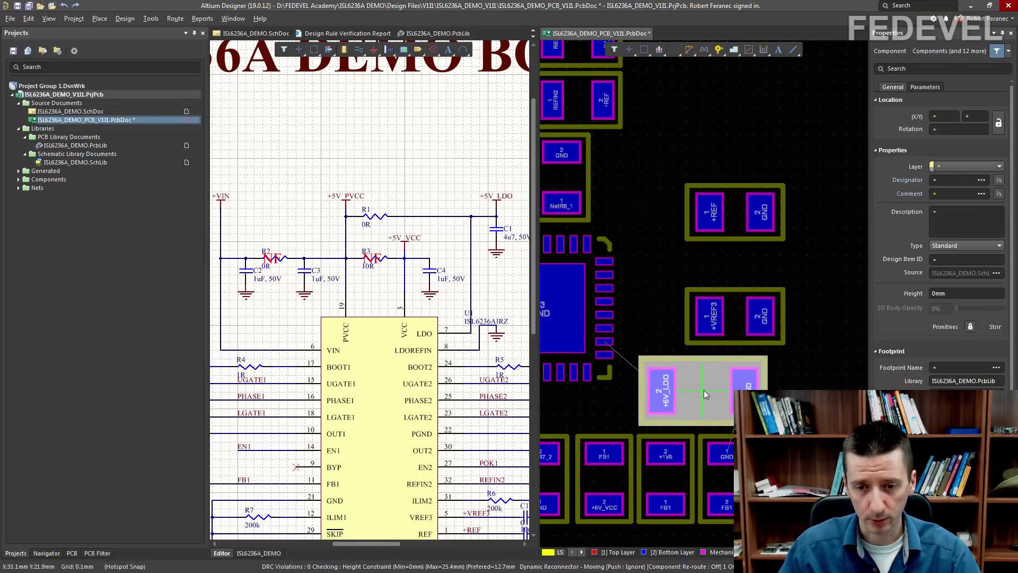
click(704, 396)
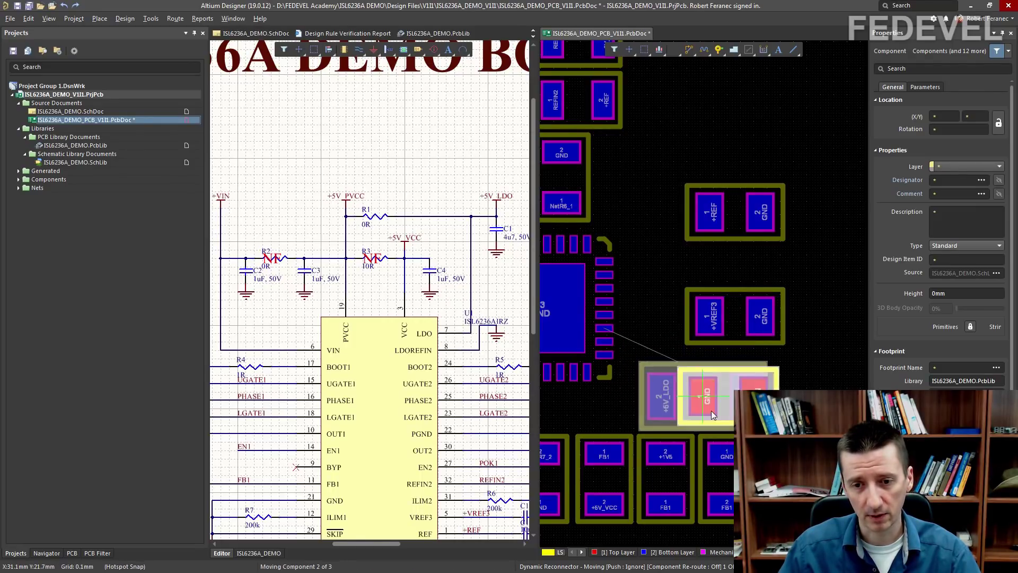
- Place C2 above C1 near U1's VIN pin and C4 near the +5V_VCC pins, both rotated 180° on the bottom layer
key(space)
key(space)
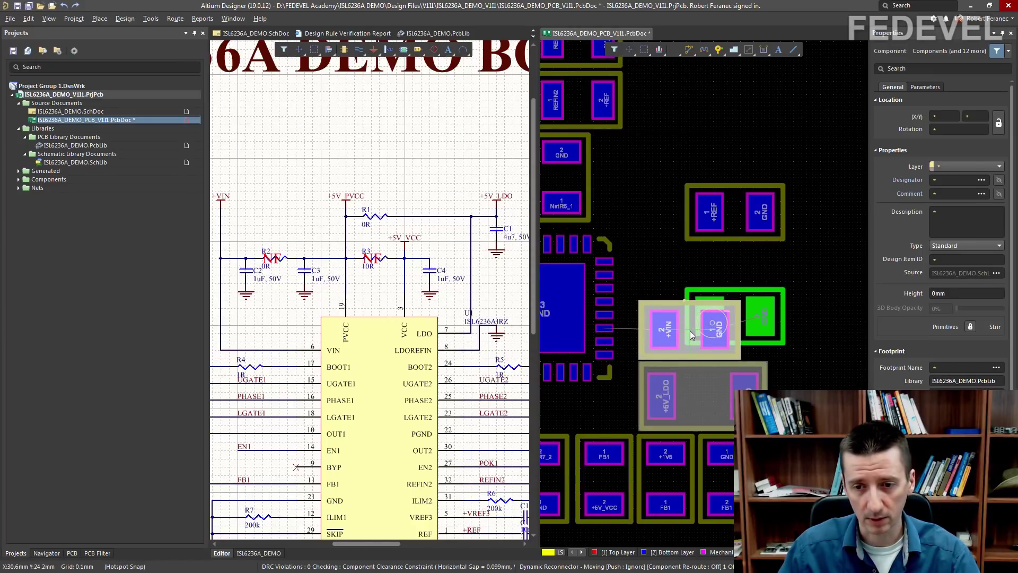
click(690, 334)
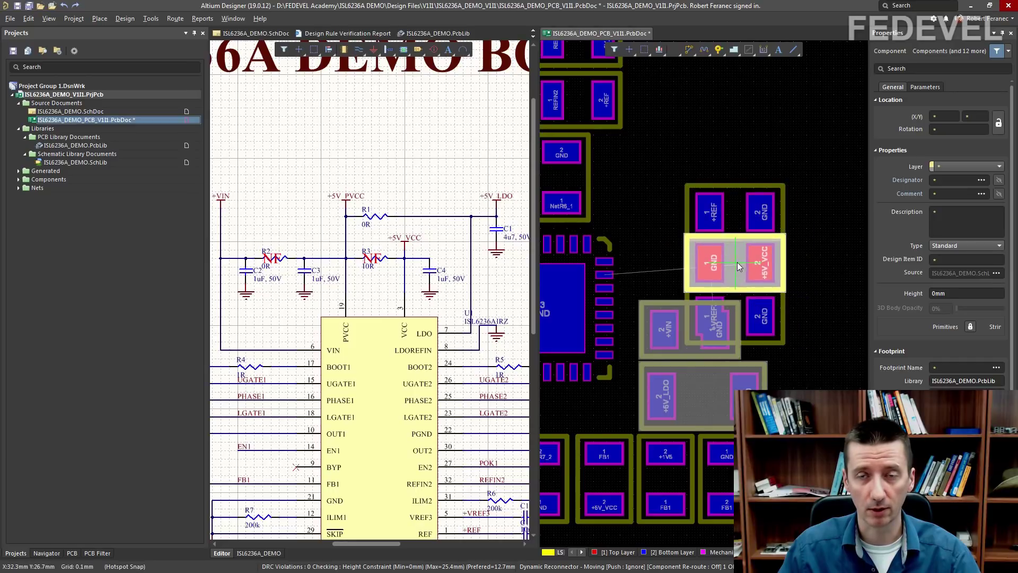
key(space)
key(space)
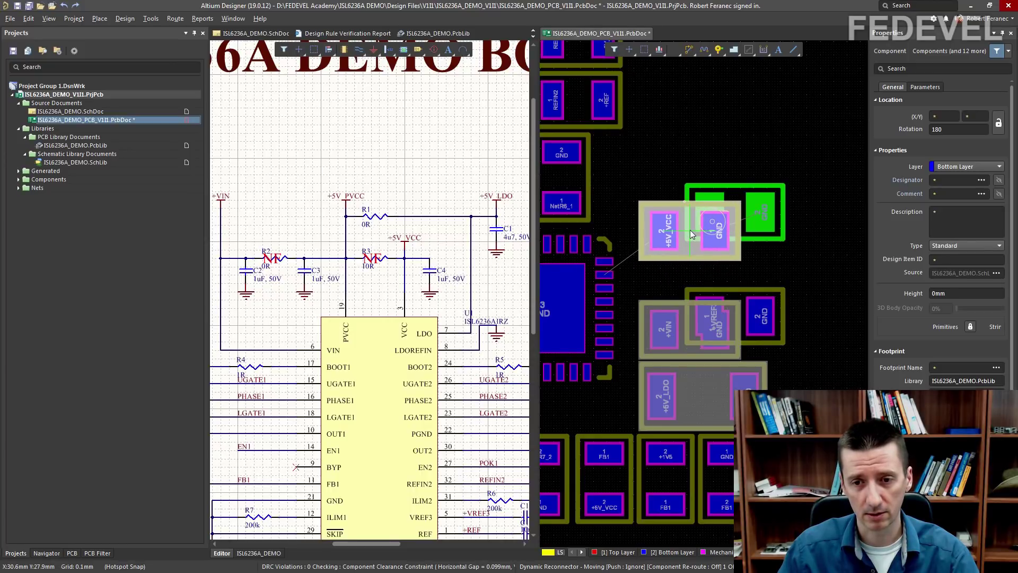
click(692, 235)
- Clear the overlaps by stacking C11, C4 and C12 above C2, with their +VREF3, +5V_VCC and +REF pads facing U1
ctrl+scroll(648, 265, up, 2)
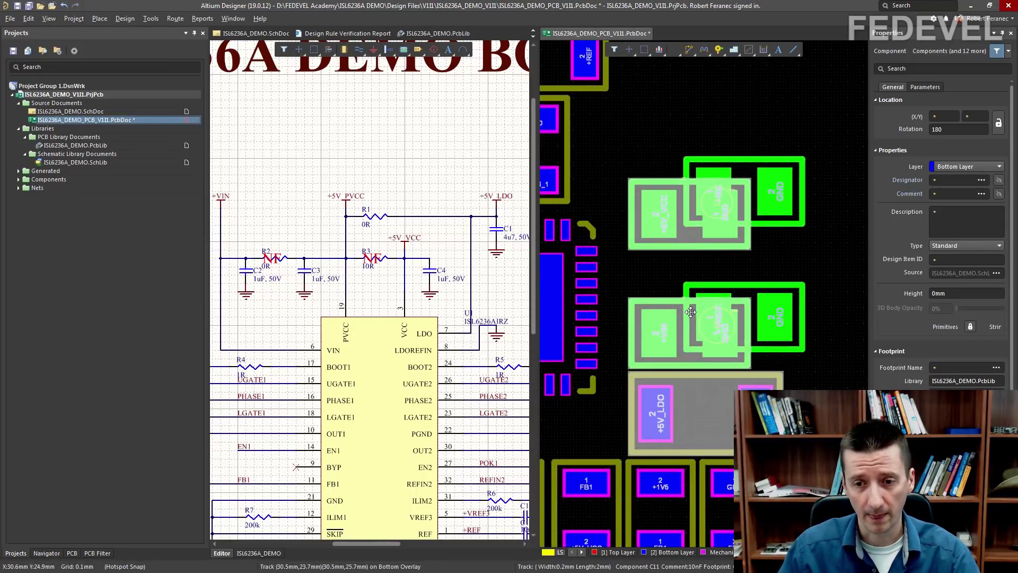
drag(764, 292, 689, 249)
right_drag(800, 284, 837, 407)
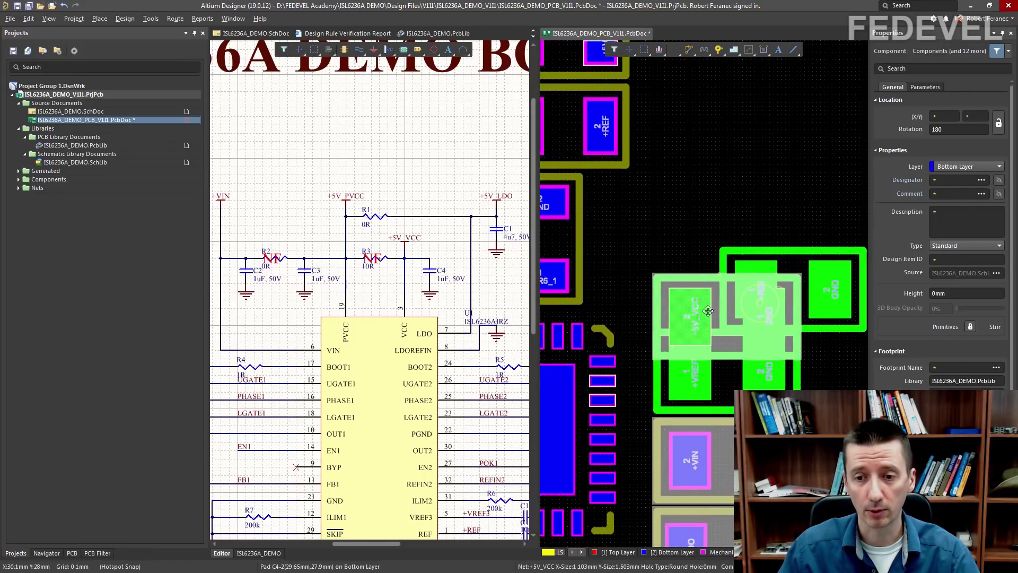
drag(716, 303, 727, 286)
drag(806, 309, 726, 193)
right_drag(723, 363, 782, 215)
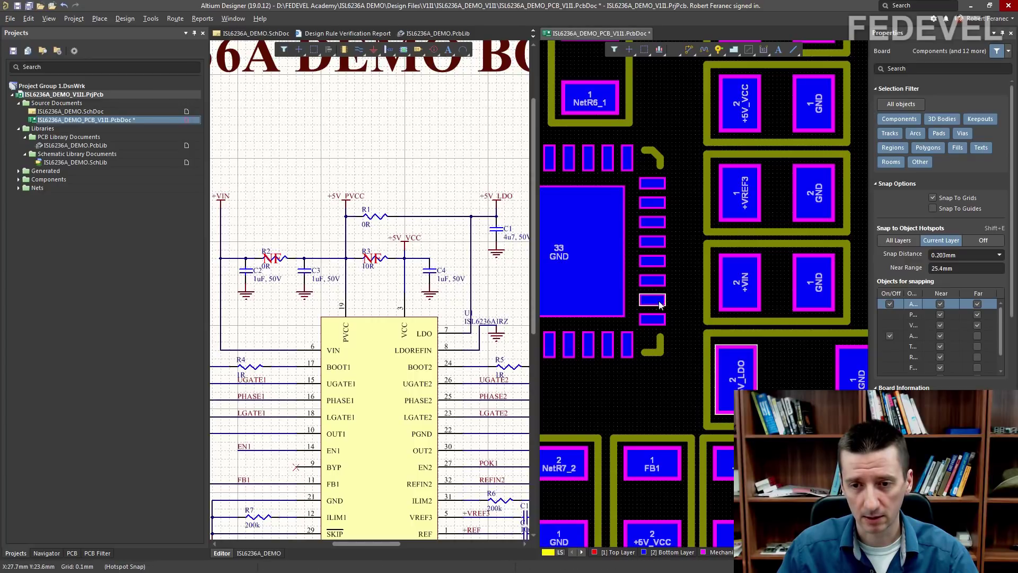
right_drag(744, 294, 734, 350)
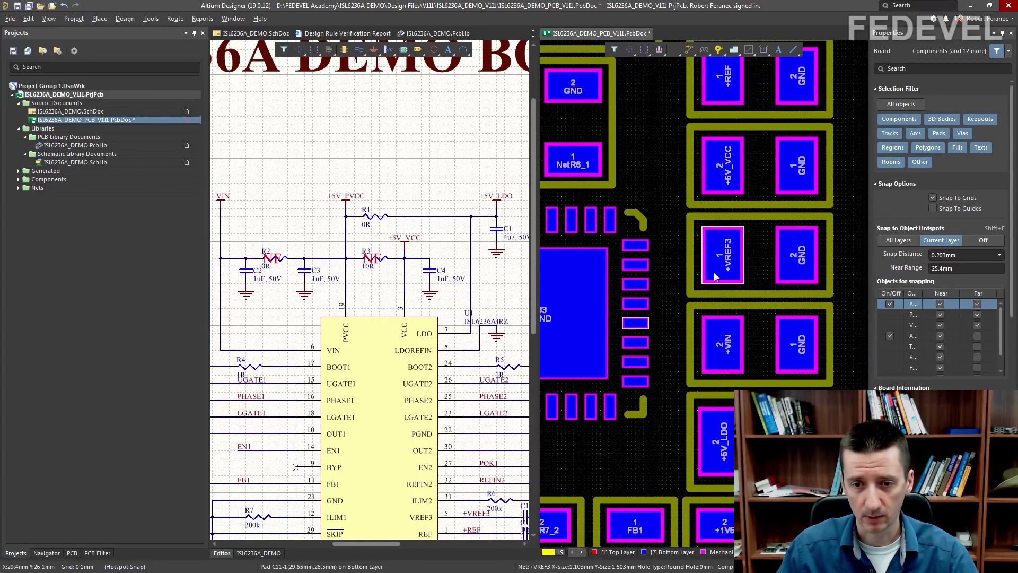
right_drag(723, 291, 732, 358)
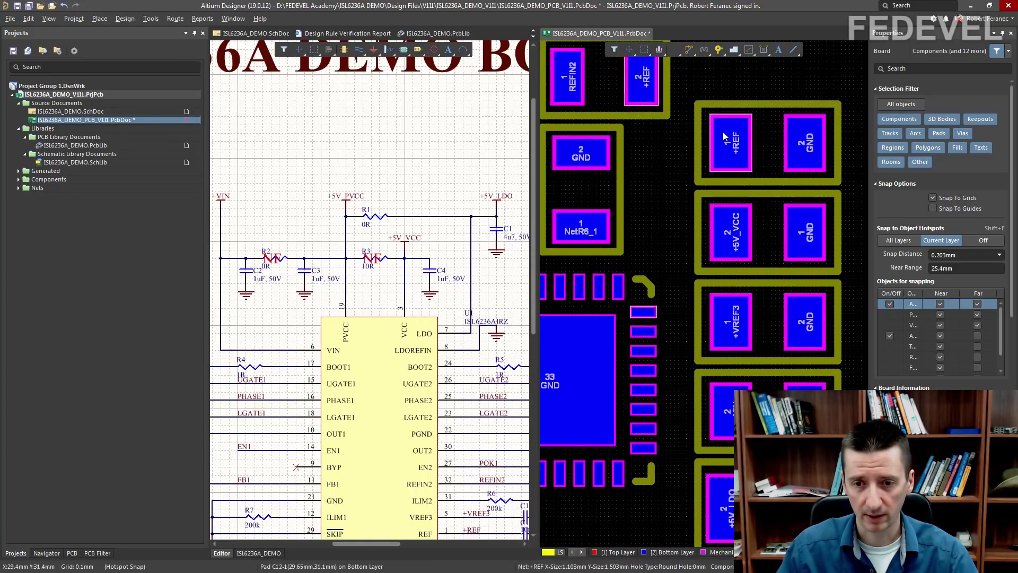
ctrl+scroll(672, 301, down, 3)
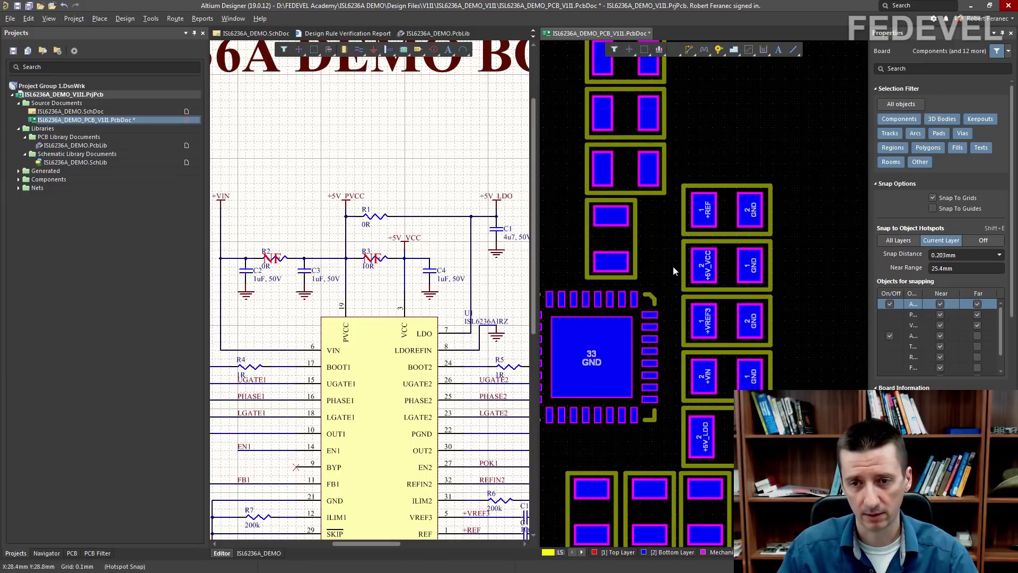
- Move C12 and C4 upward to leave gaps between the +REF, +5V_VCC and +VREF3 capacitors, and line C12 up with C4
drag(686, 253, 707, 204)
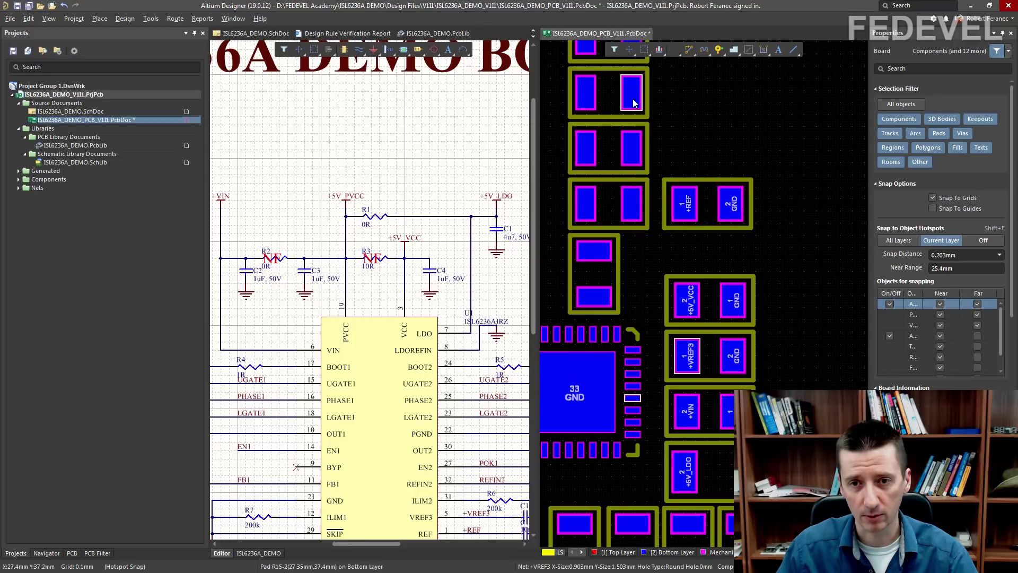
drag(711, 302, 711, 280)
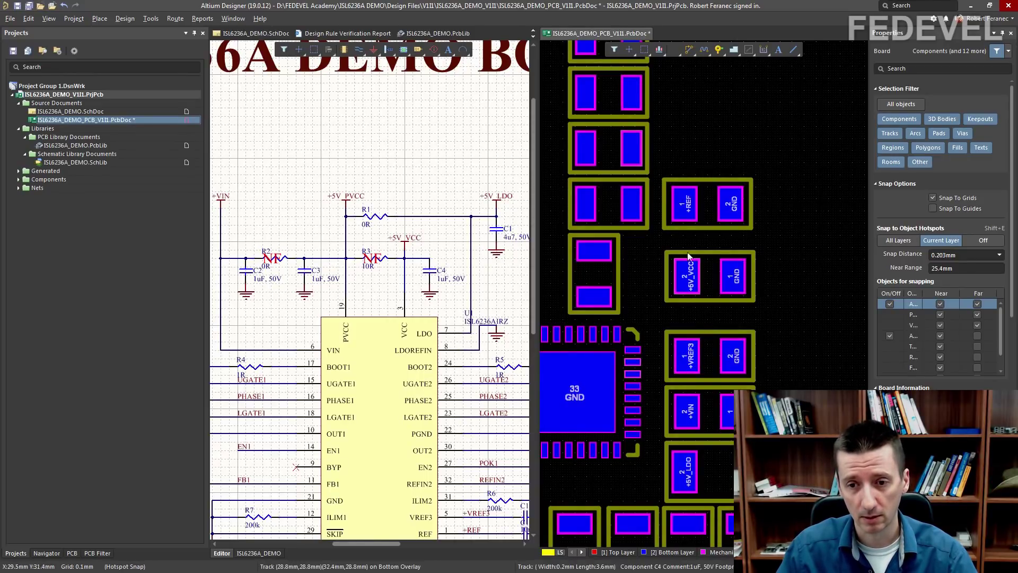
ctrl+scroll(679, 212, up, 3)
drag(721, 215, 730, 197)
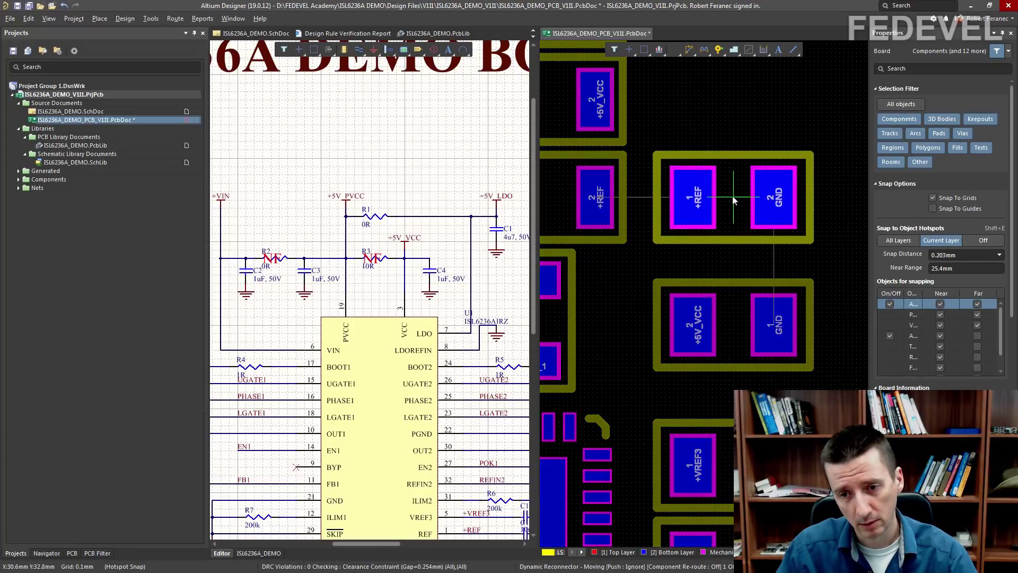
ctrl+scroll(684, 212, down, 3)
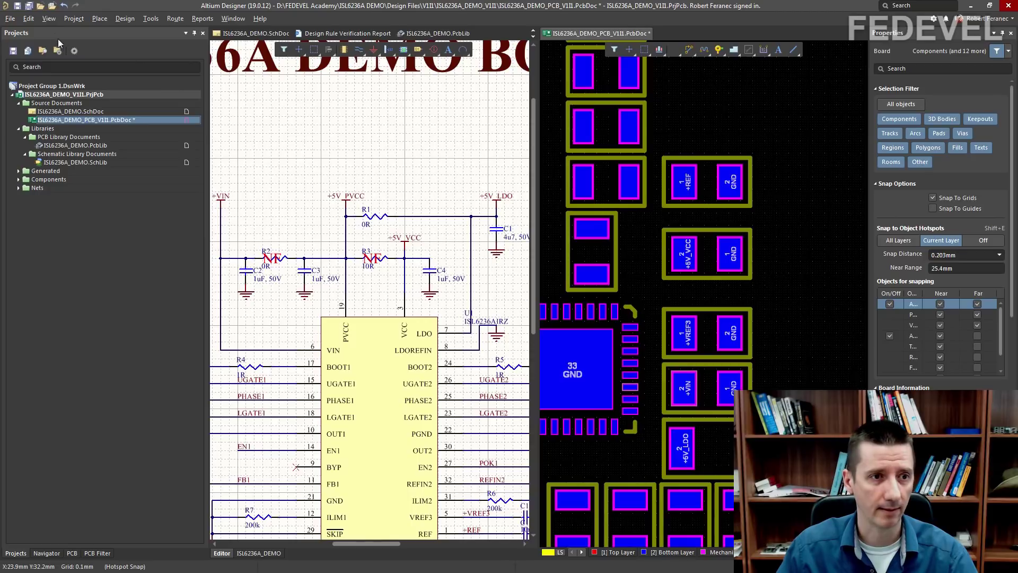
- Fit the whole board in the PCB view and the complete sheet in the schematic view
click(49, 19)
click(66, 84)
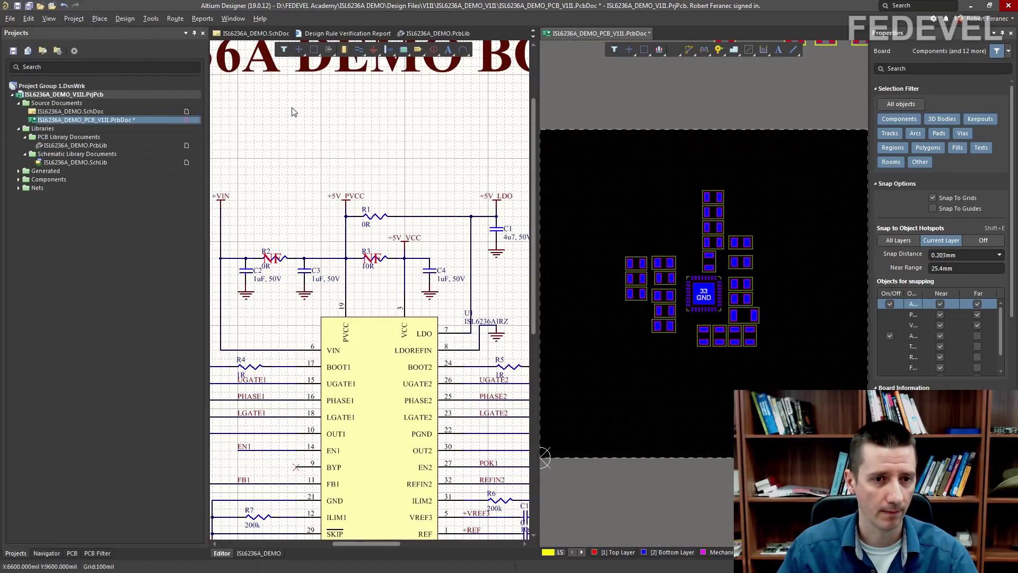
click(49, 19)
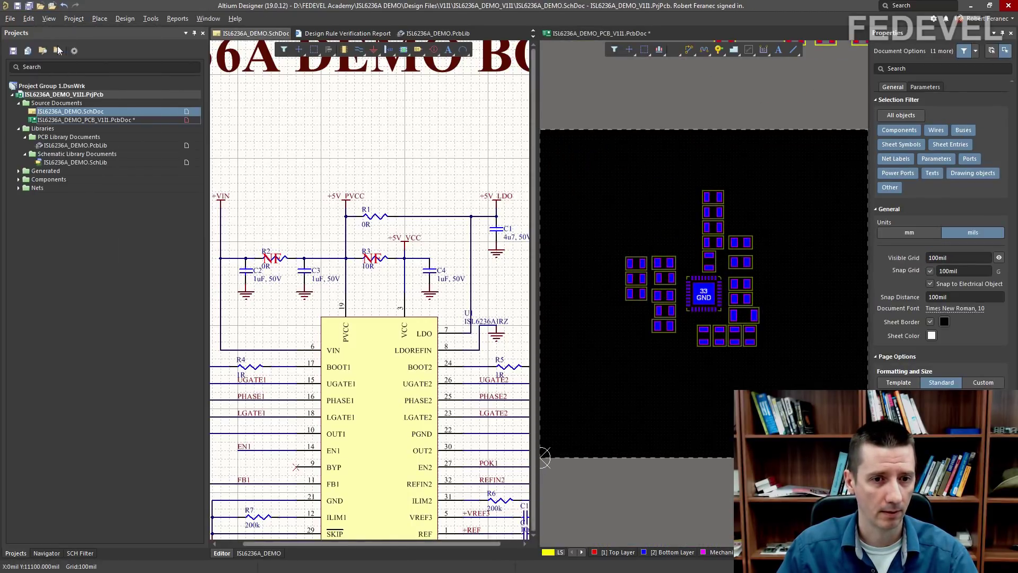
click(67, 39)
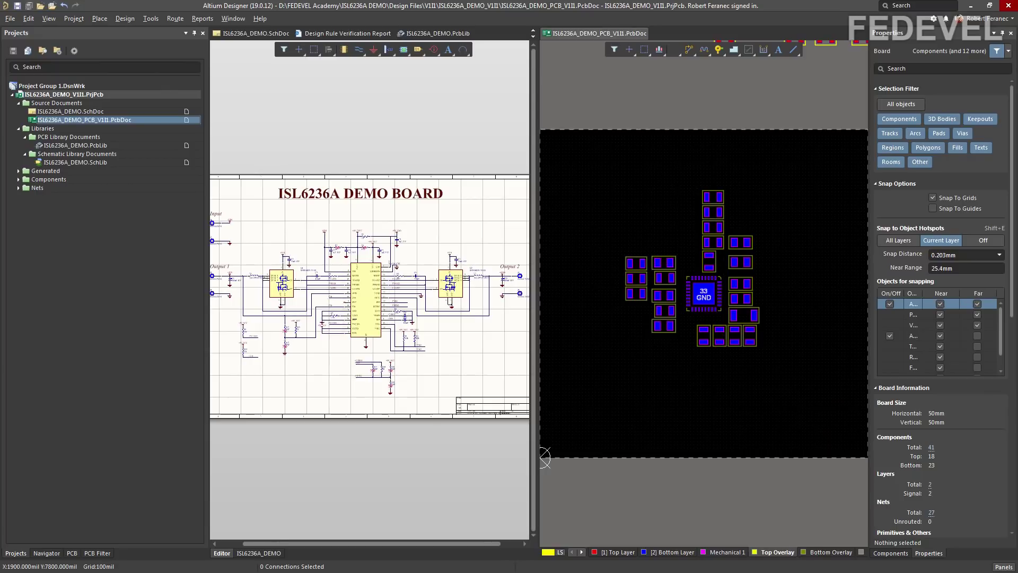
- Select resistors R11, R8, R10 and R9 in the schematic for placement on the board
click(256, 384)
ctrl+scroll(244, 371, up, 5)
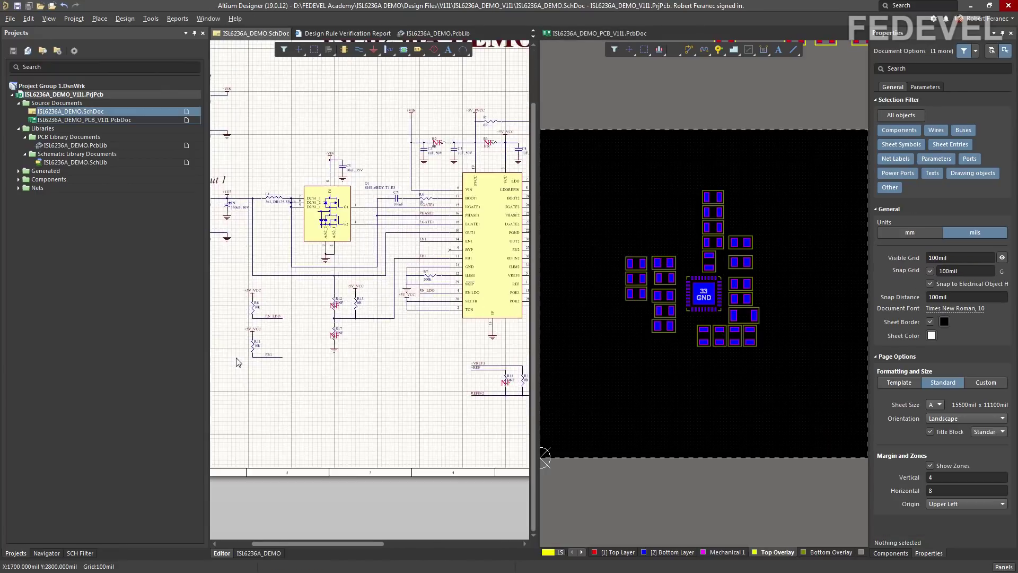
click(287, 322)
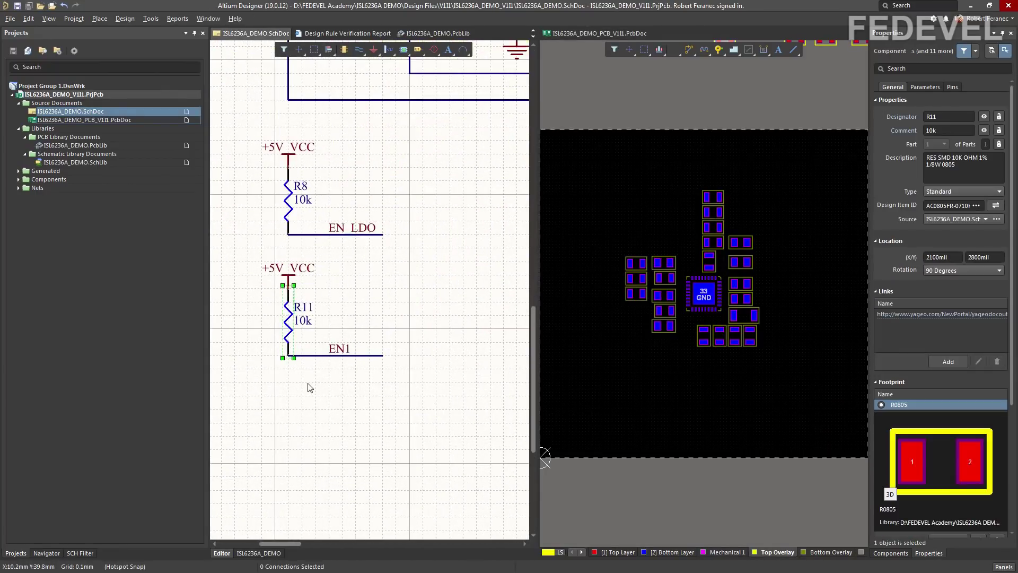
shift+click(287, 205)
ctrl+scroll(334, 291, down, 4)
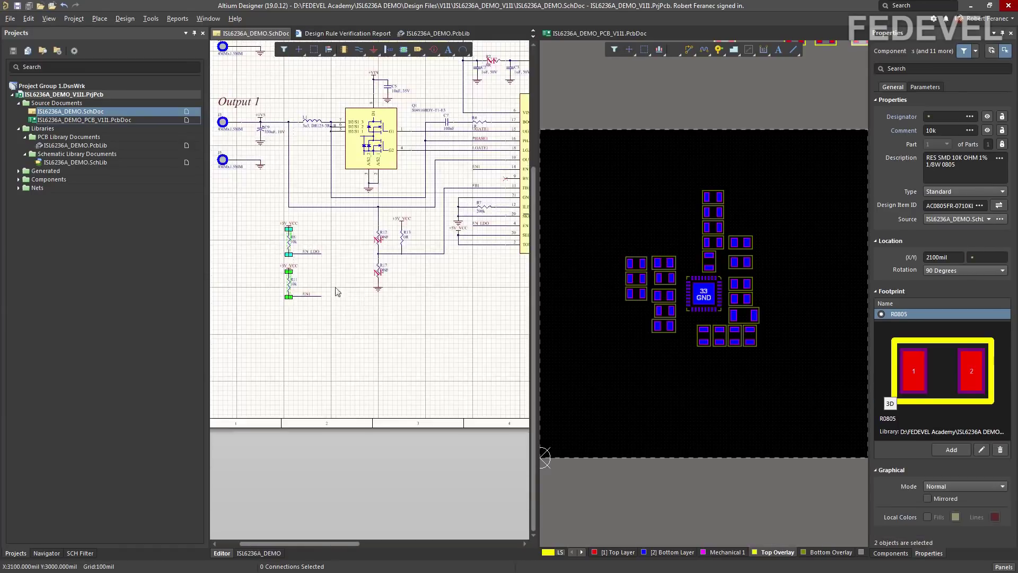
ctrl+scroll(438, 318, up, 2)
ctrl+scroll(381, 285, up, 4)
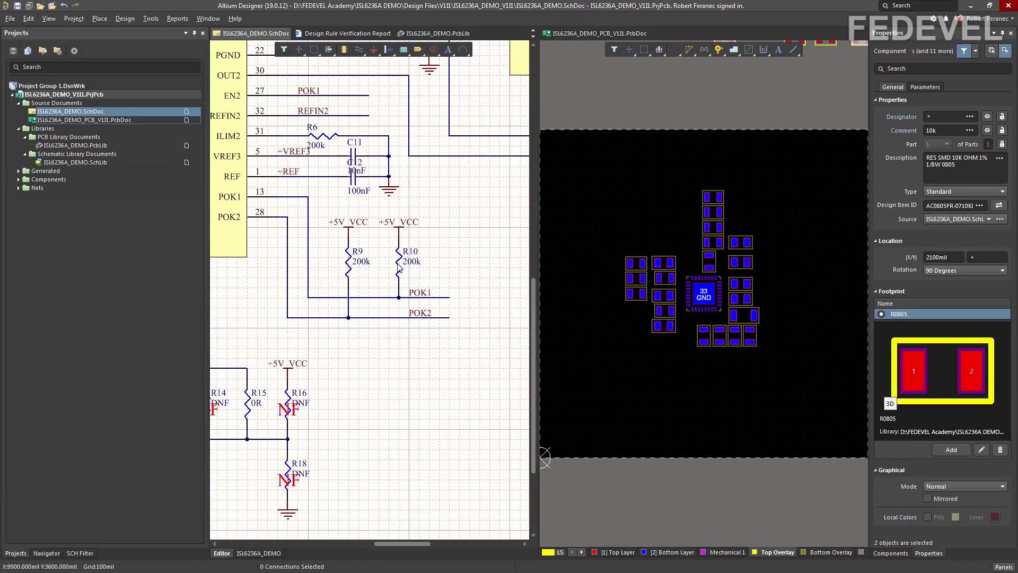
shift+click(398, 268)
shift+click(348, 268)
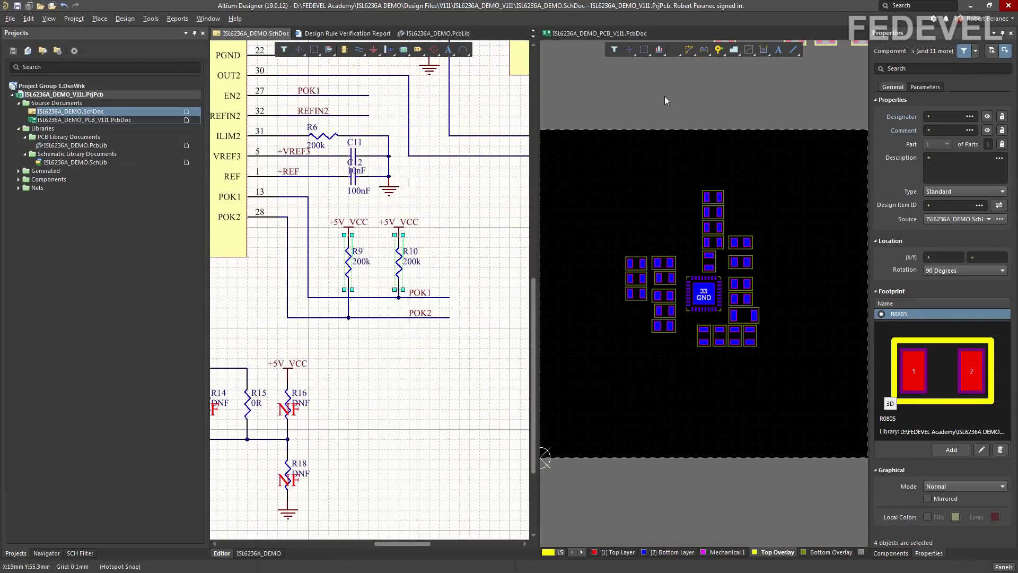
- Reposition the selected components, placing R11 upright on the bottom layer at the left end of the resistor row below the controller
click(671, 50)
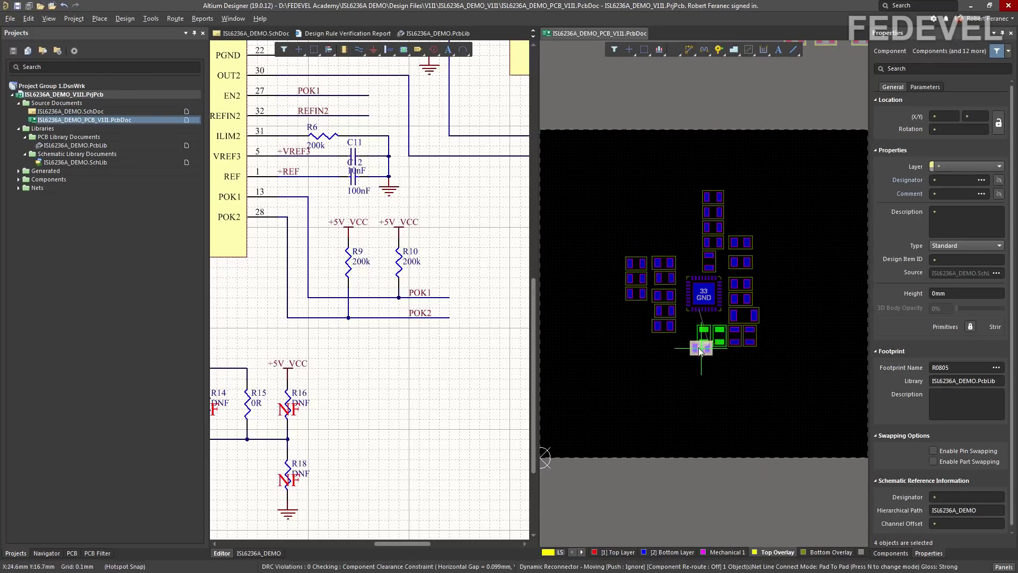
ctrl+scroll(691, 345, up, 4)
key(space)
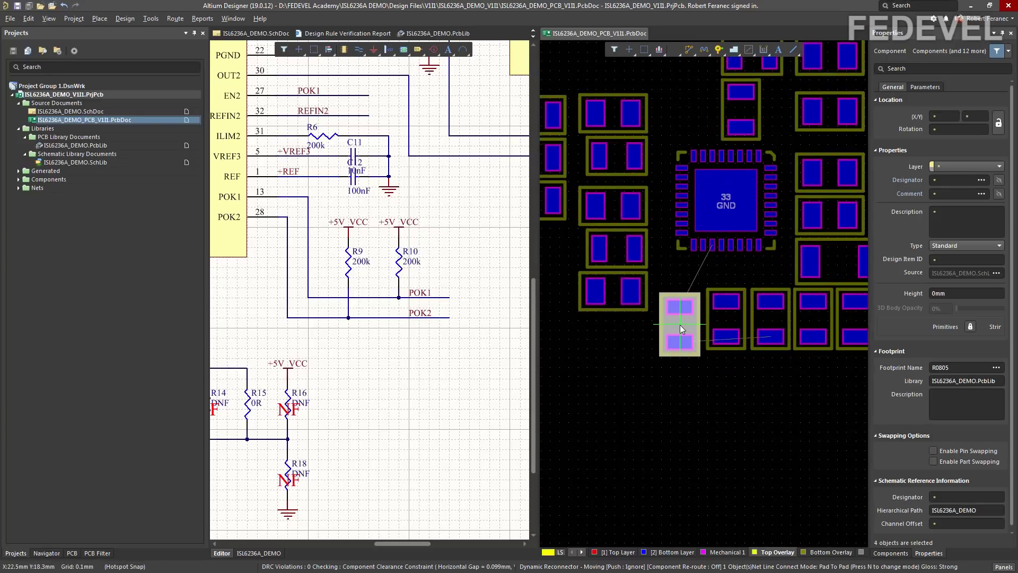
ctrl+scroll(681, 320, up, 2)
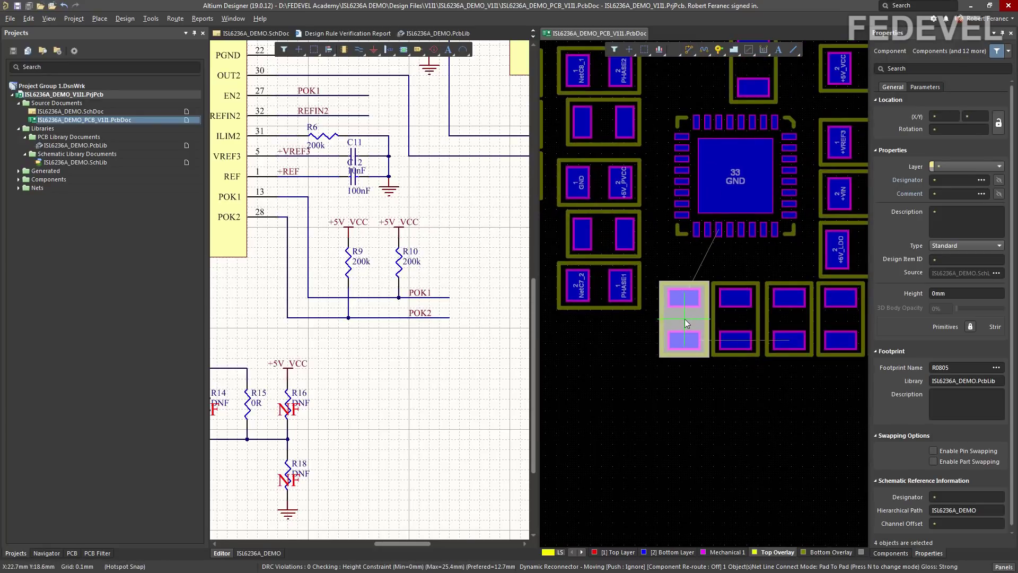
click(683, 319)
- Place R8 horizontally on the bottom layer directly above the +REF capacitor in the column right of the controller
ctrl+scroll(639, 172, down, 3)
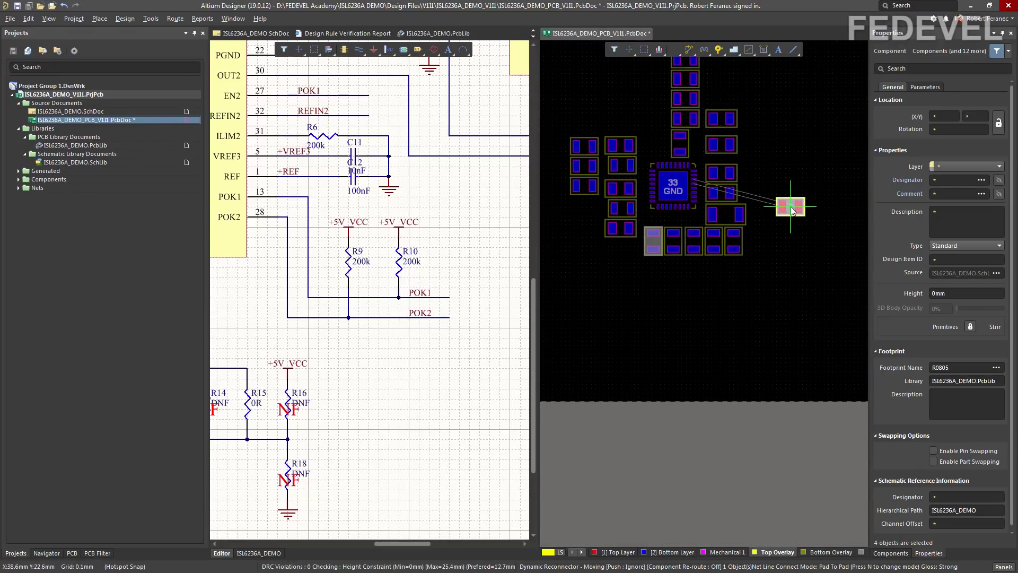
ctrl+scroll(746, 168, up, 1)
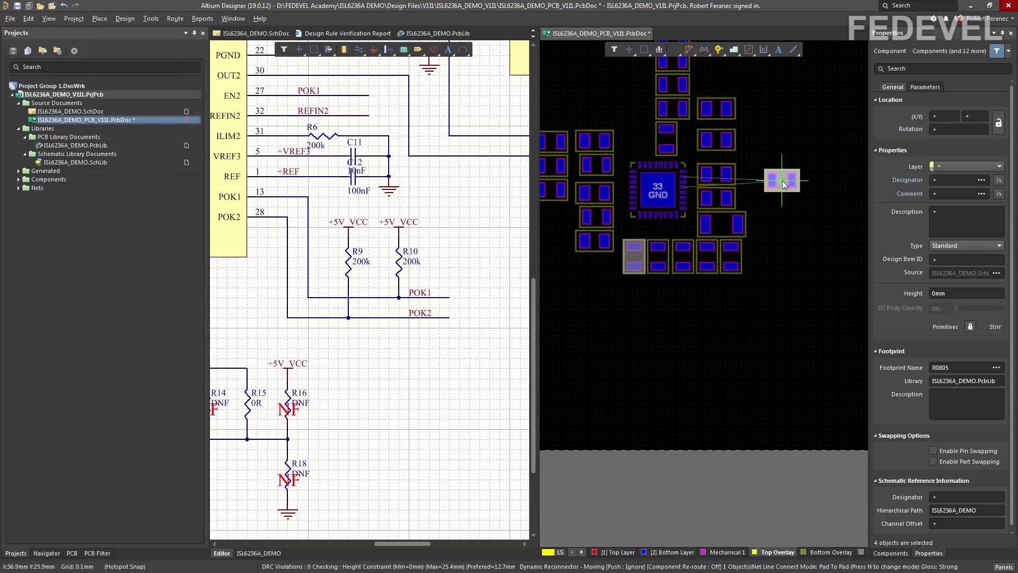
ctrl+scroll(747, 101, up, 1)
ctrl+scroll(726, 122, up, 1)
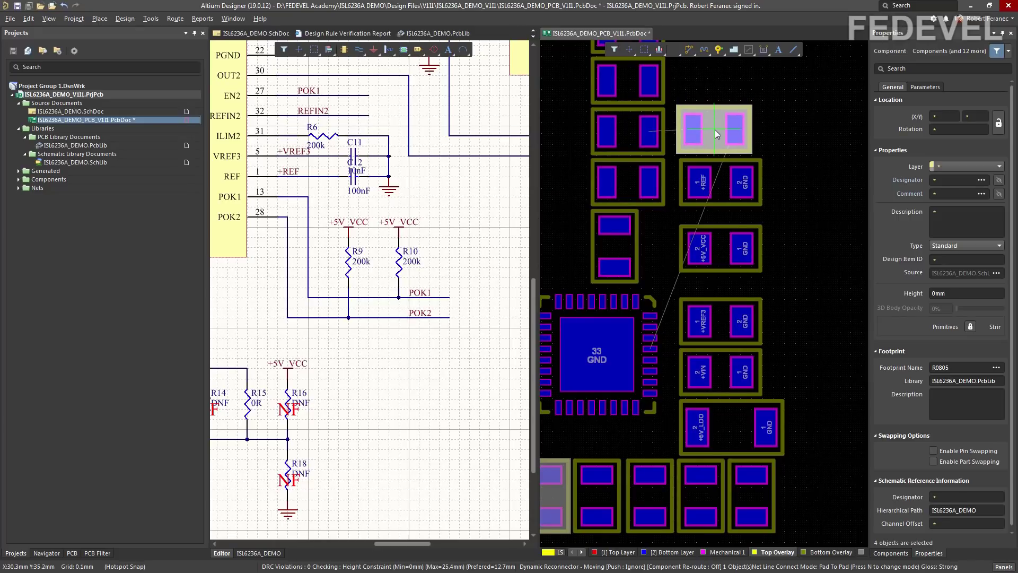
- Place R10 on the bottom layer above the leftmost column, aligned with it and with its POK1 pad facing the controller
ctrl+scroll(717, 131, down, 2)
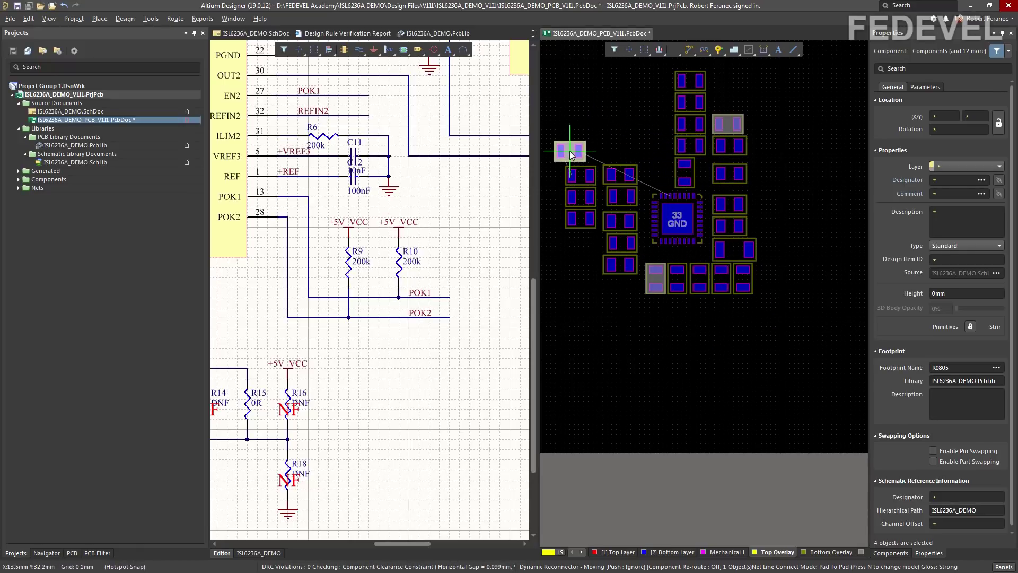
ctrl+scroll(582, 149, up, 5)
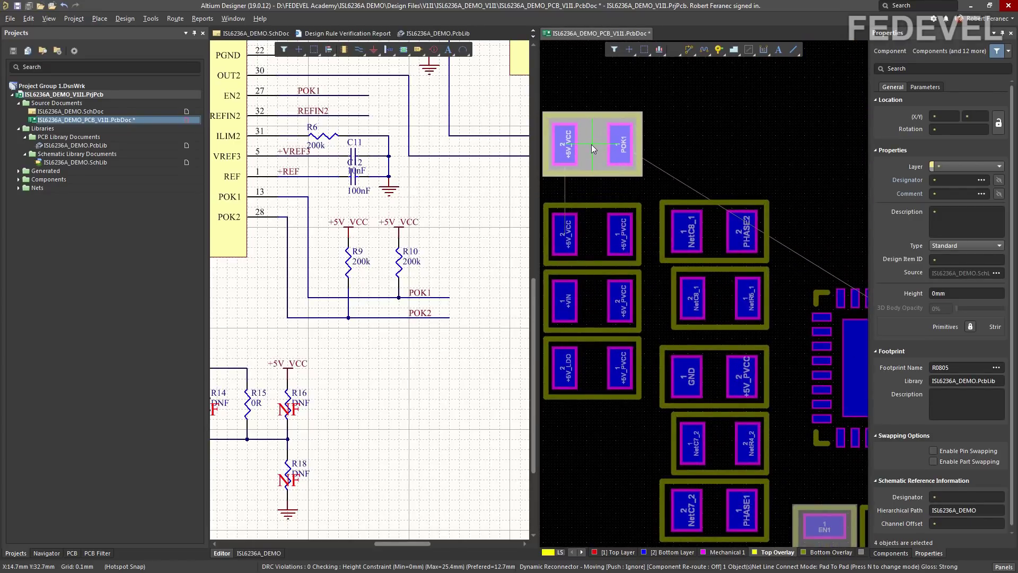
ctrl+scroll(591, 145, down, 3)
click(592, 145)
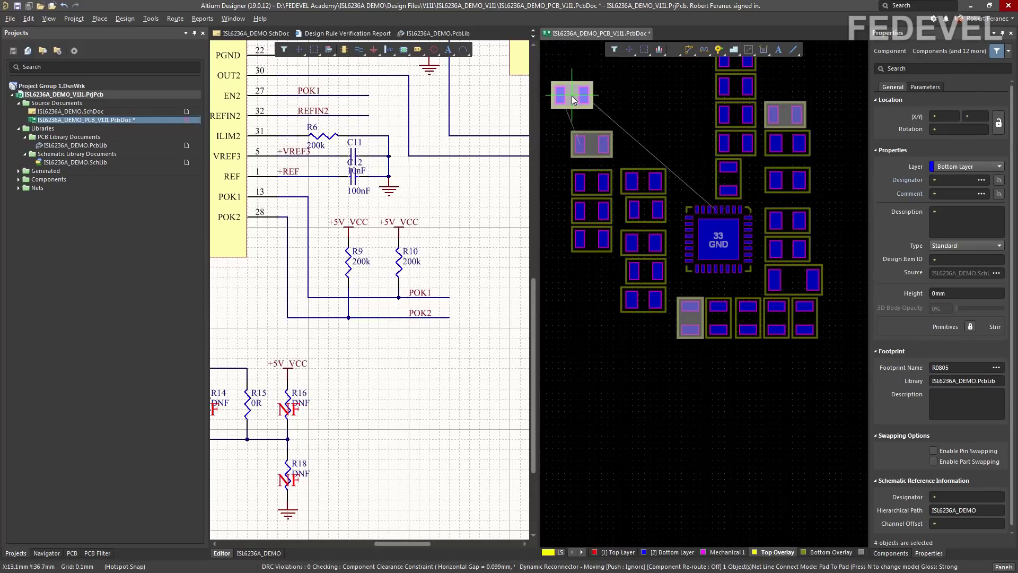
- Place R9 on the bottom layer directly above R10, aligned with the leftmost column, and clear the selection
ctrl+scroll(574, 102, up, 3)
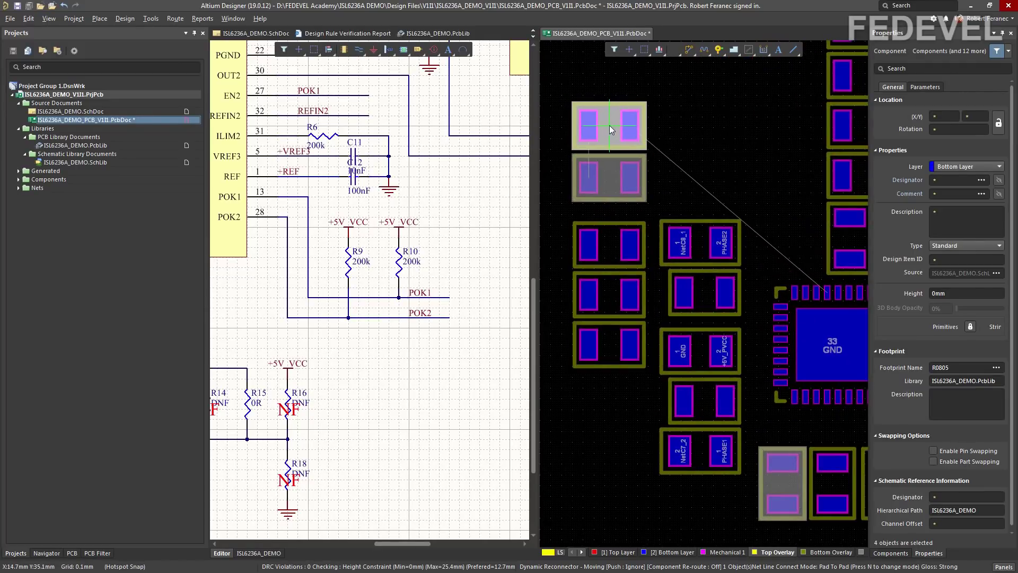
click(609, 125)
click(701, 122)
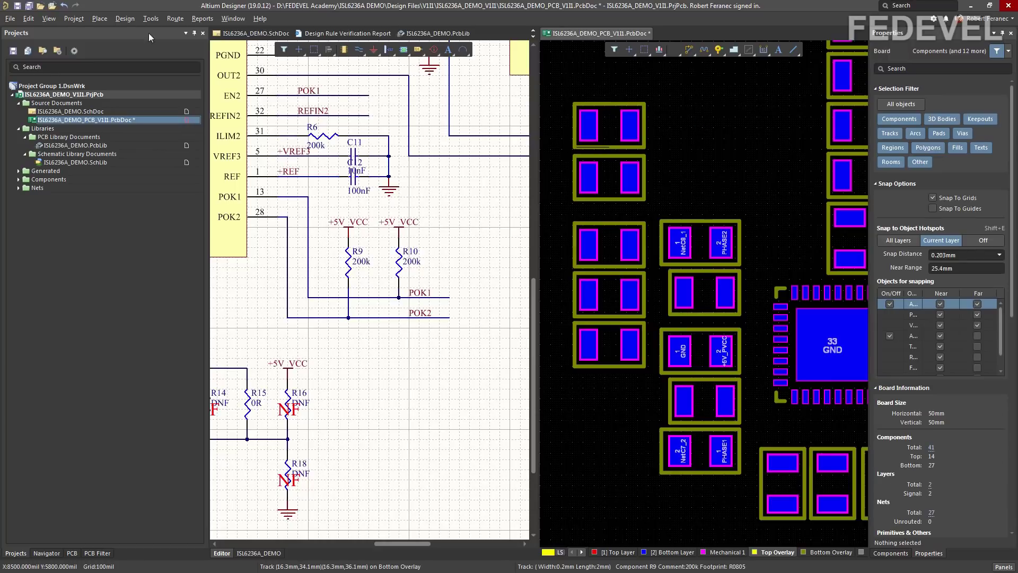
- Place MOSFET Q2 from the schematic on the top layer above the leftmost resistor column, at X 14.7 mm, Y 39 mm
click(50, 20)
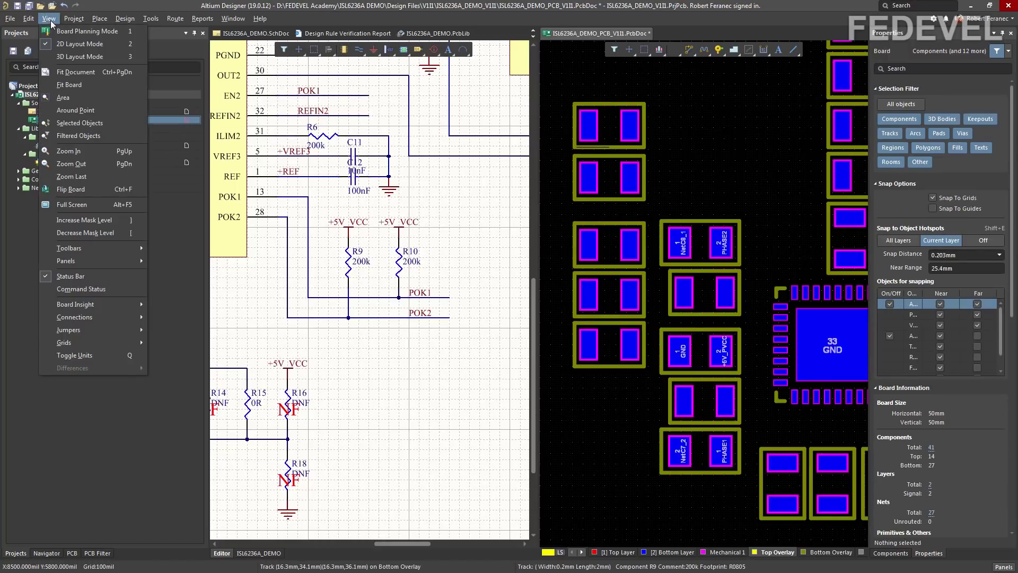
click(68, 84)
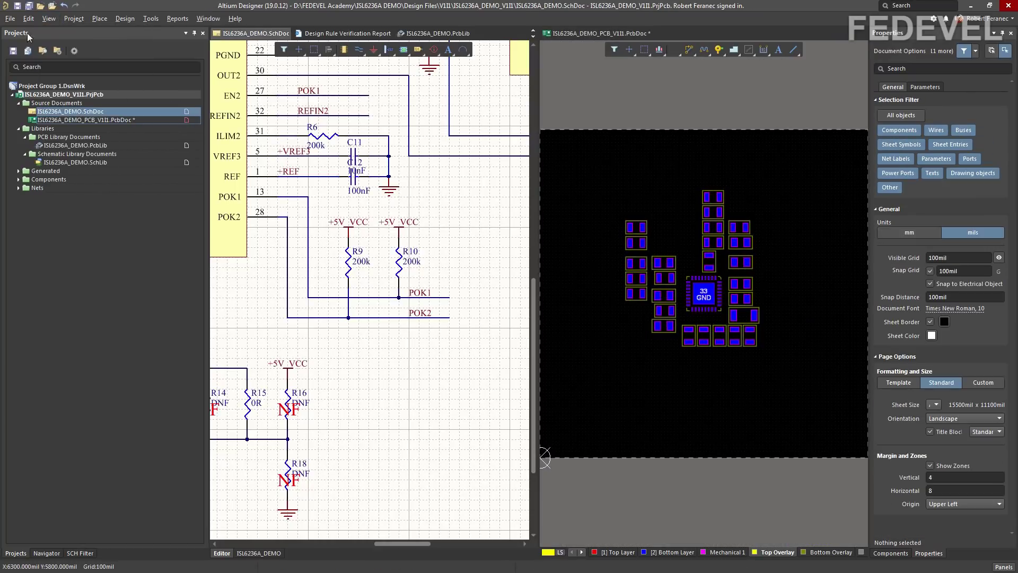
click(47, 19)
click(58, 50)
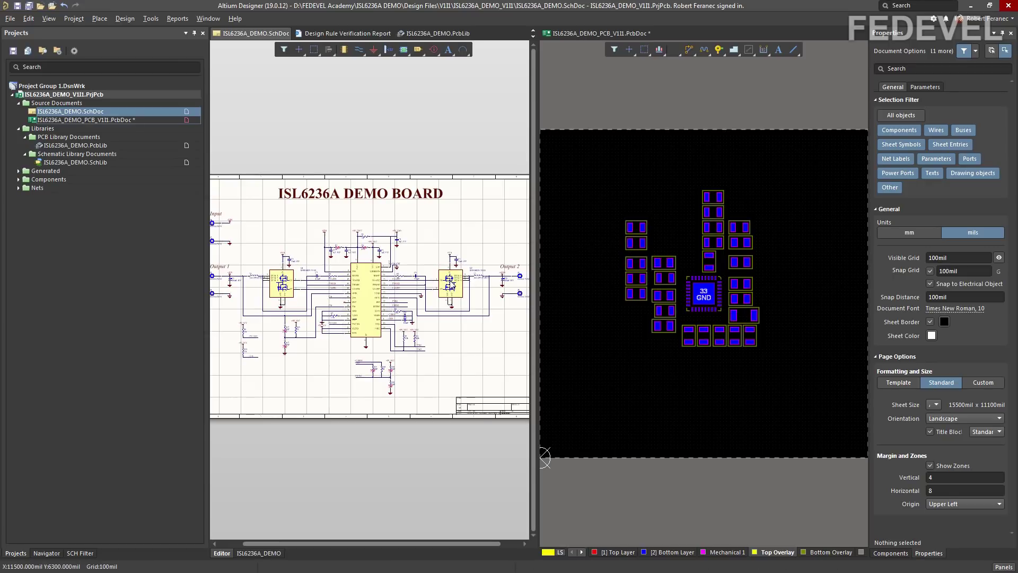
click(450, 283)
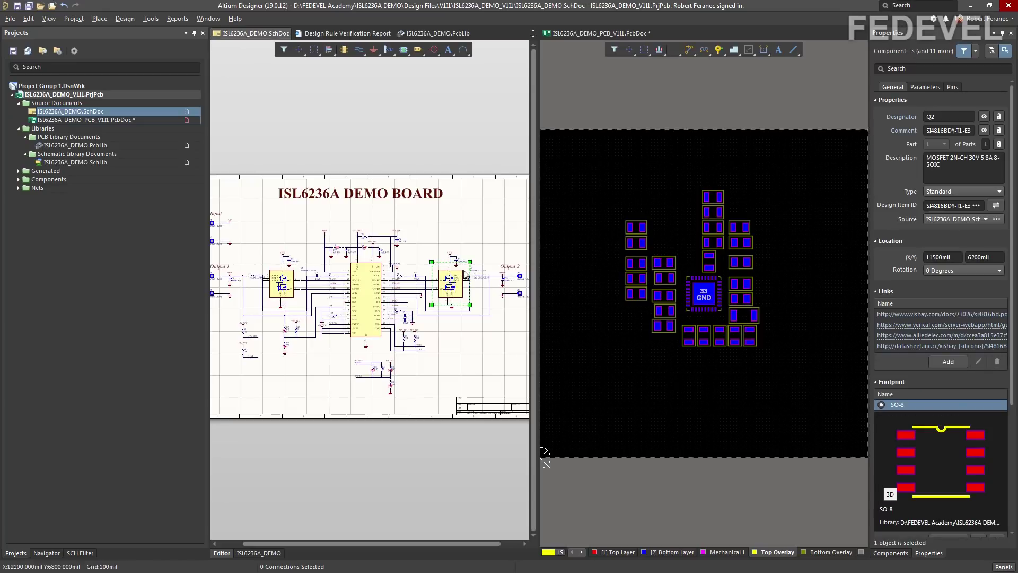
click(676, 49)
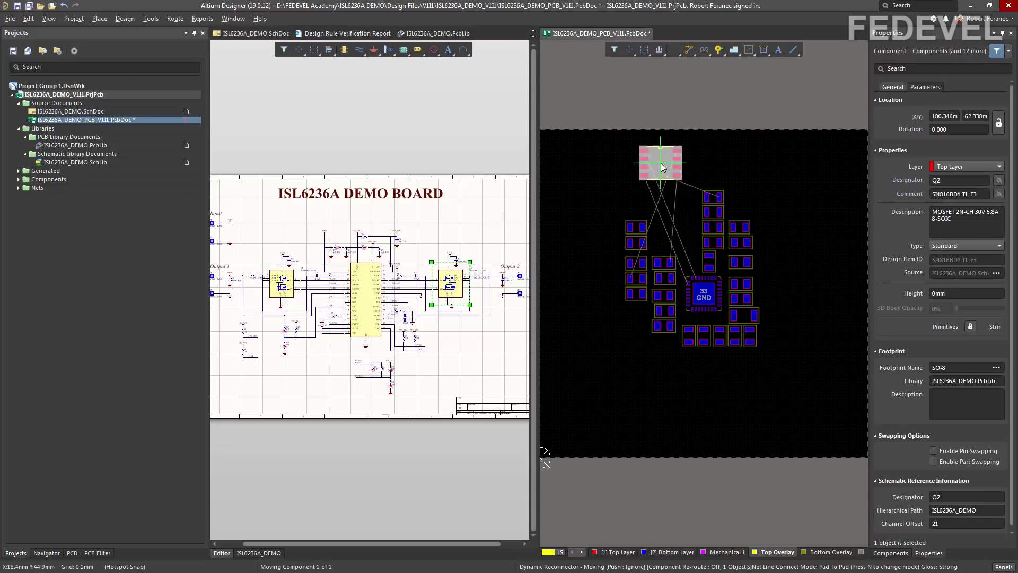
ctrl+scroll(637, 202, up, 4)
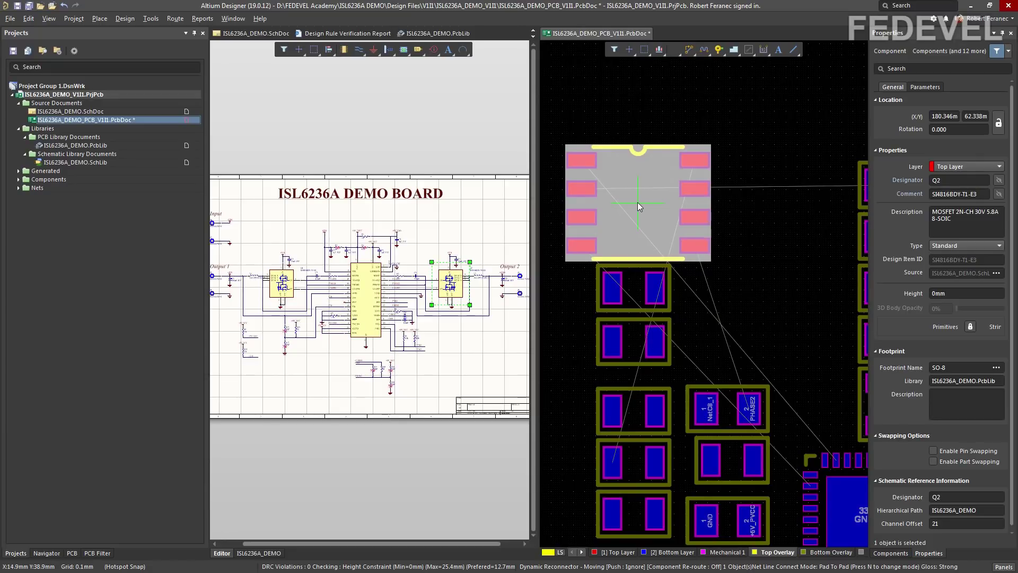
mouse_move(638, 202)
mouse_down()
mouse_move(610, 241)
mouse_move(635, 206)
mouse_up()
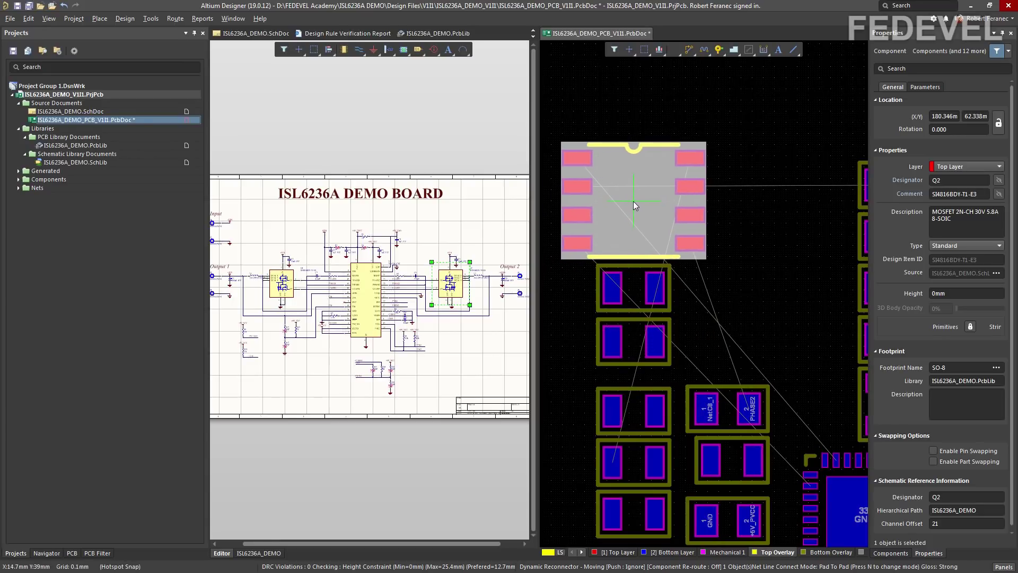
drag(633, 202, 634, 202)
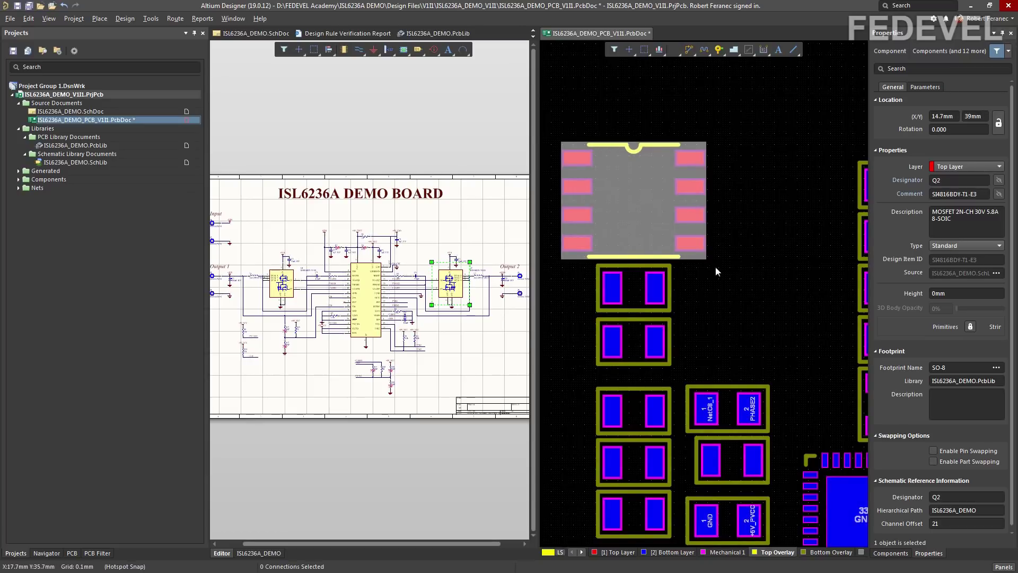
- Place MOSFET Q1 from the schematic on the top layer below the leftmost resistor column, at X 14.7 mm, Y 15 mm
click(285, 289)
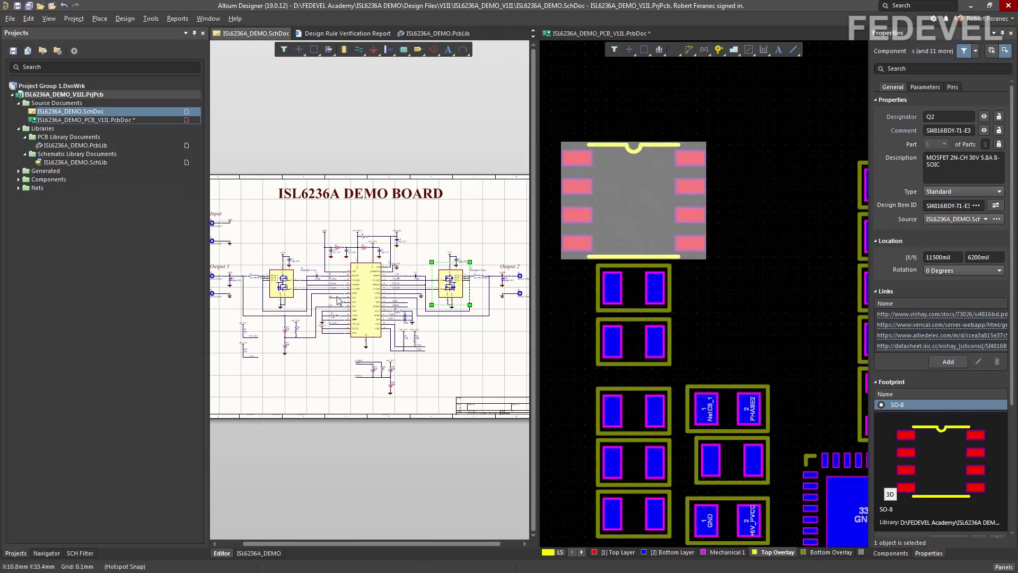
click(289, 291)
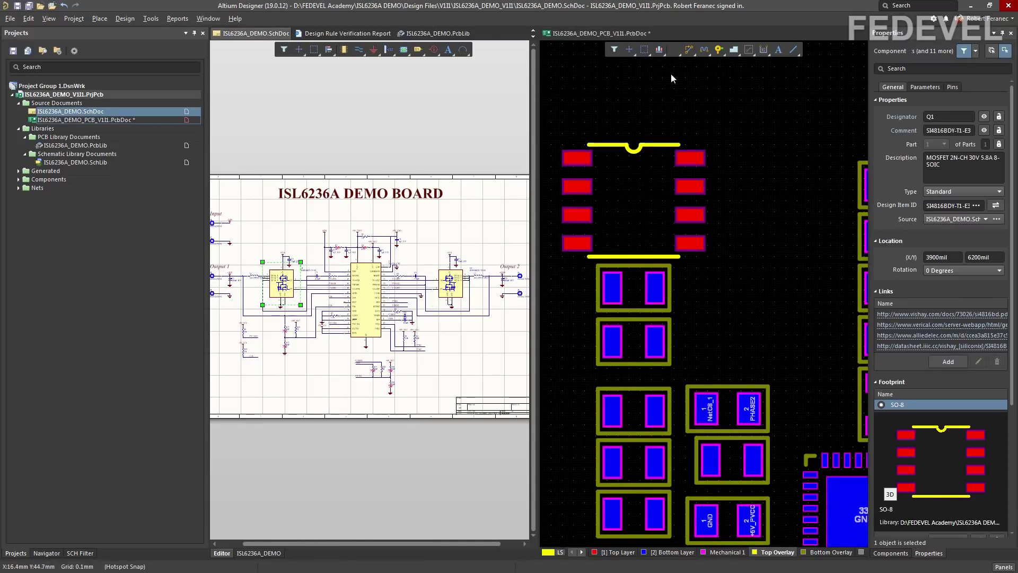
click(673, 51)
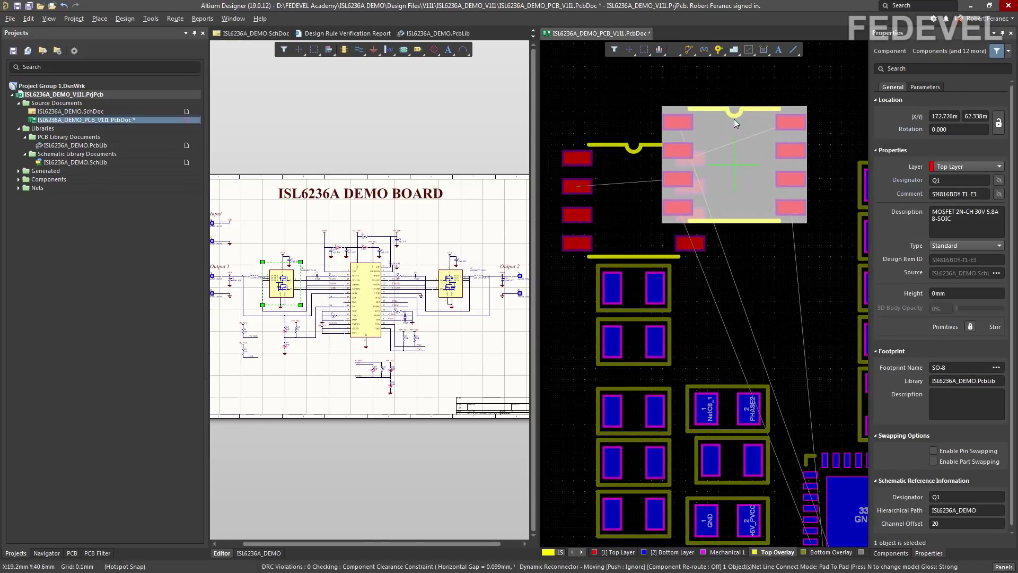
ctrl+scroll(733, 209, down, 2)
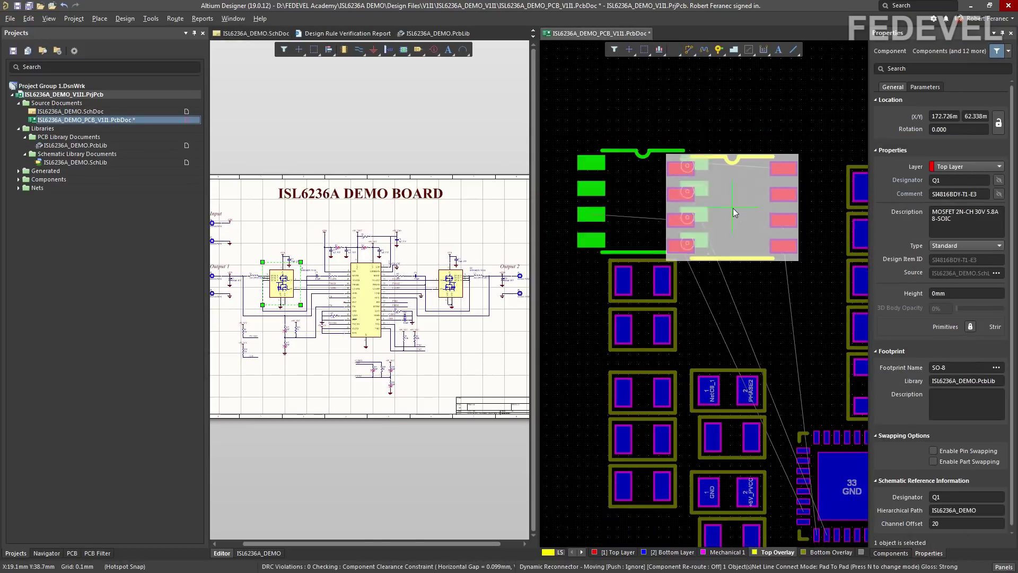
ctrl+scroll(695, 218, down, 1)
ctrl+scroll(673, 403, up, 2)
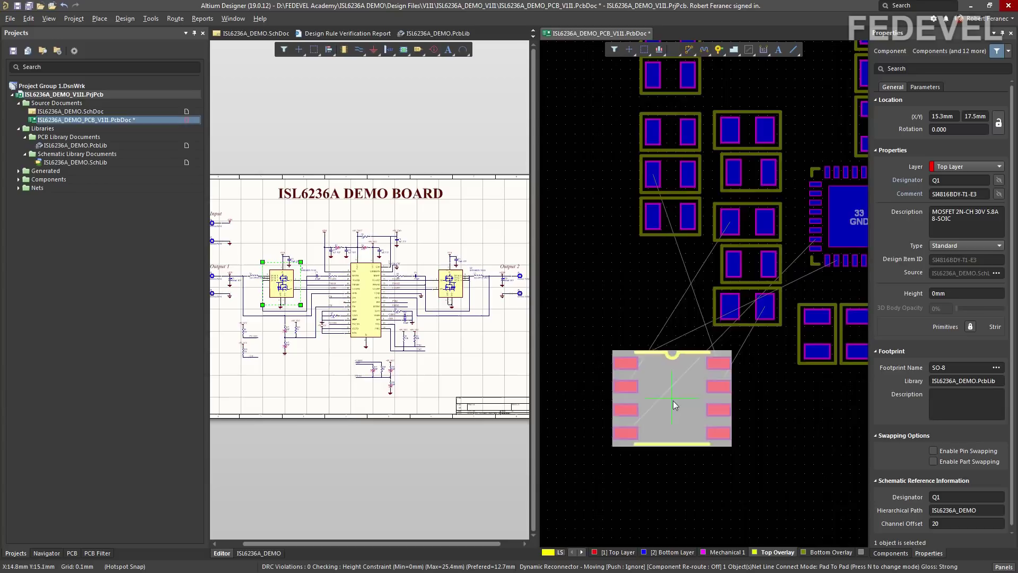
ctrl+scroll(668, 384, up, 1)
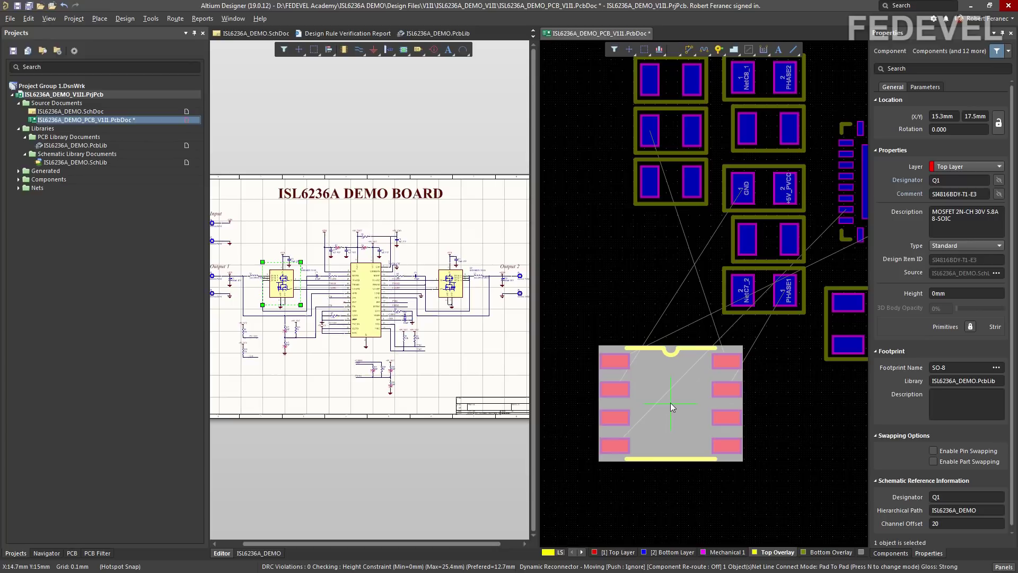
click(671, 402)
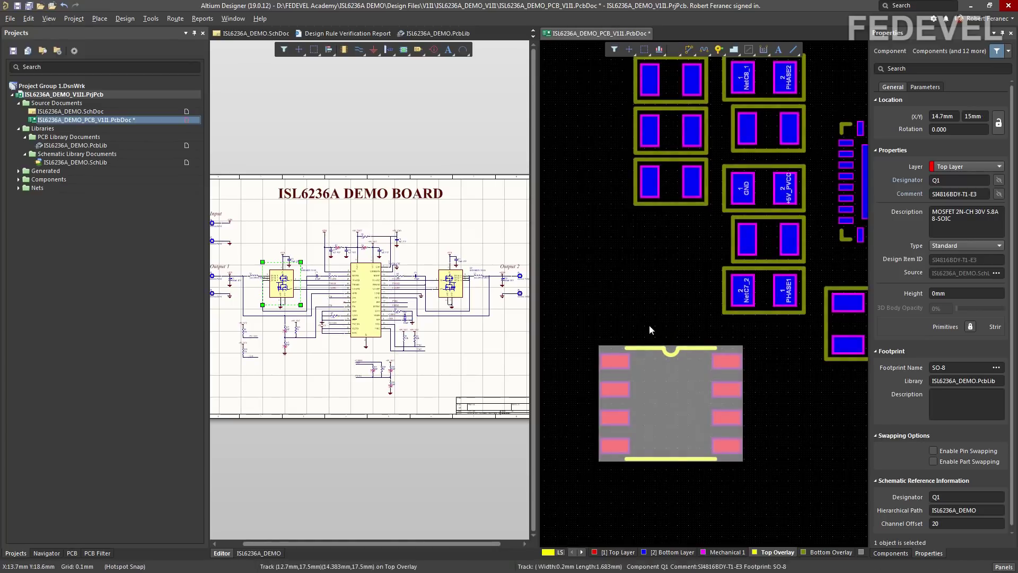
click(654, 298)
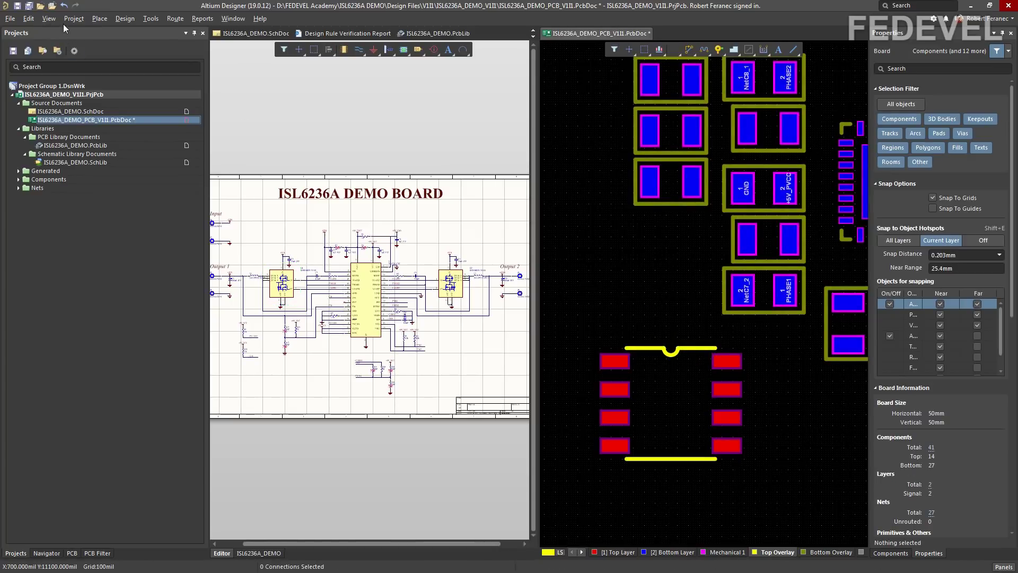
- Fit the whole board in the layout view and switch back to the schematic
click(49, 18)
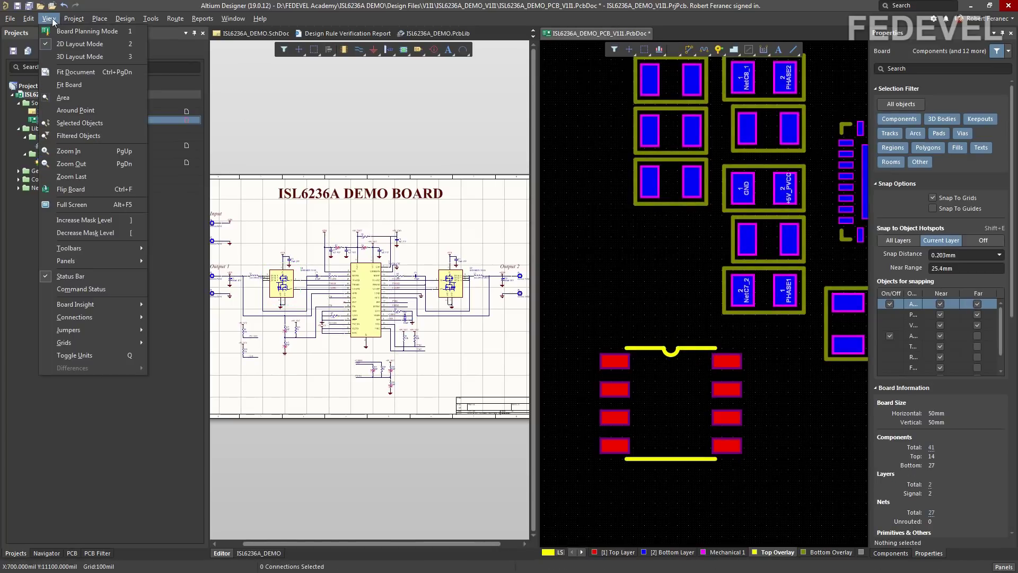
click(60, 85)
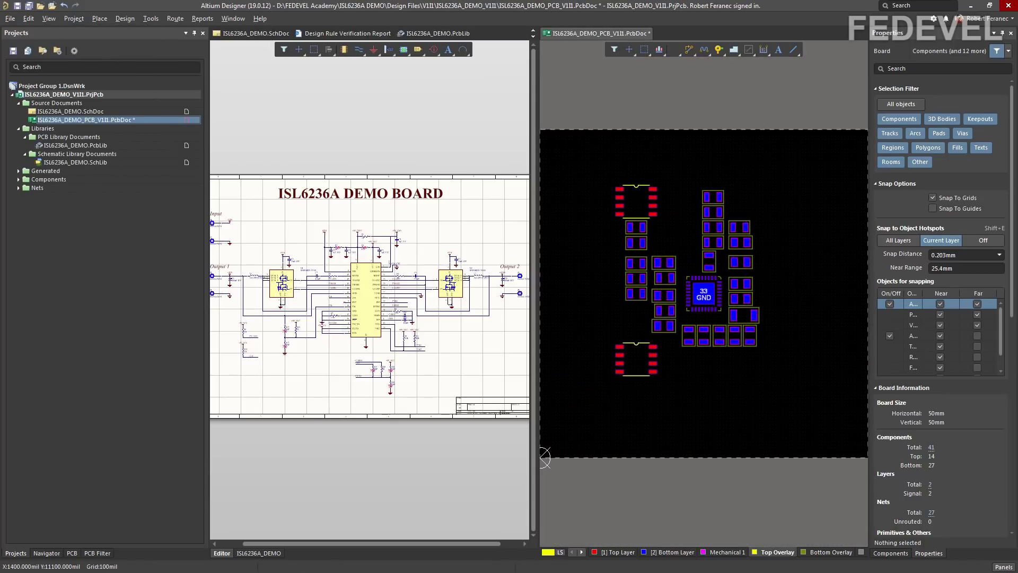
click(449, 303)
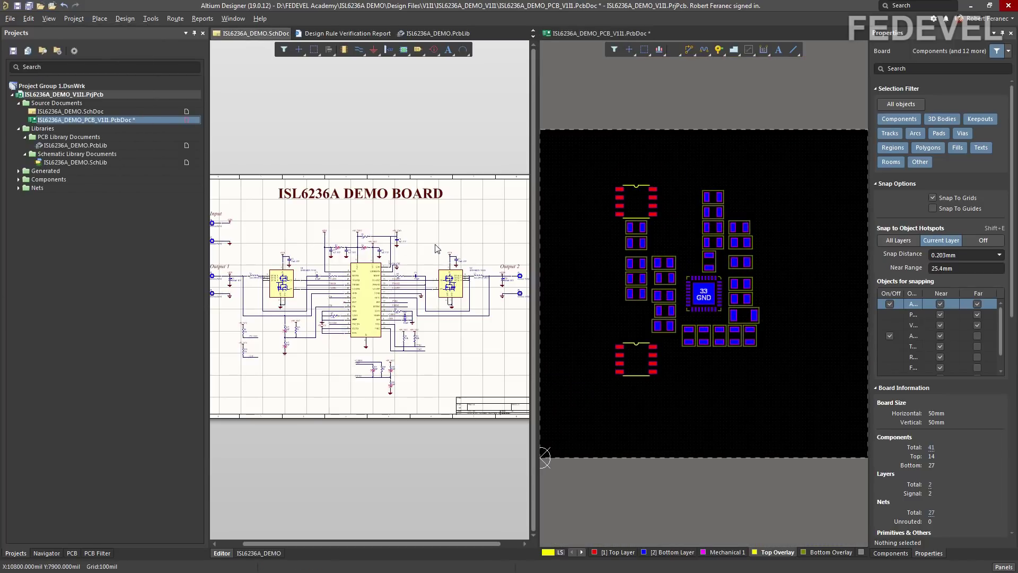
- Select capacitor C6, inductor L2 and the 330uF output capacitor on the 1V05 rail together in the schematic's Output 2 section
ctrl+scroll(451, 306, up, 3)
ctrl+scroll(452, 307, up, 2)
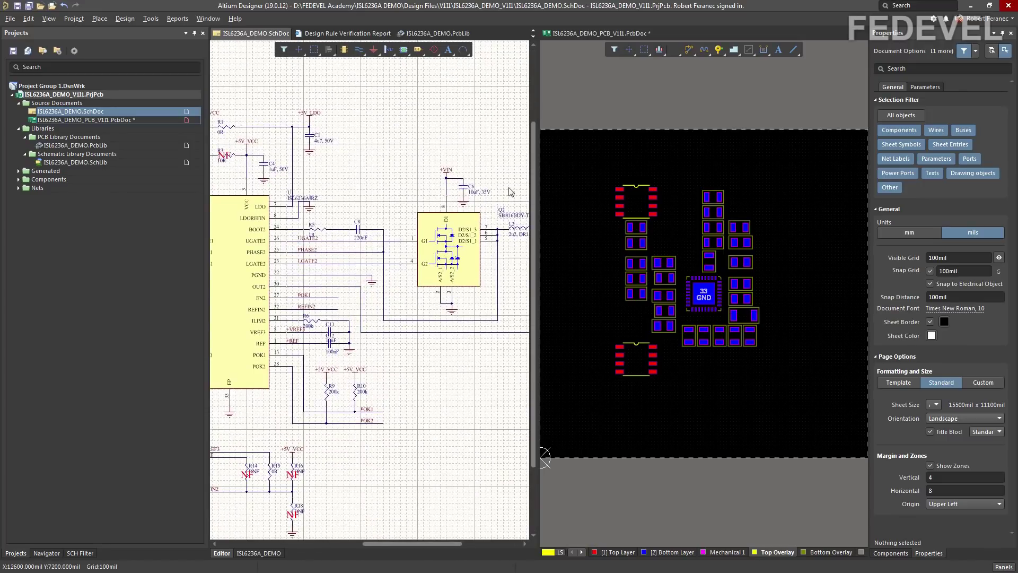
ctrl+scroll(511, 191, up, 3)
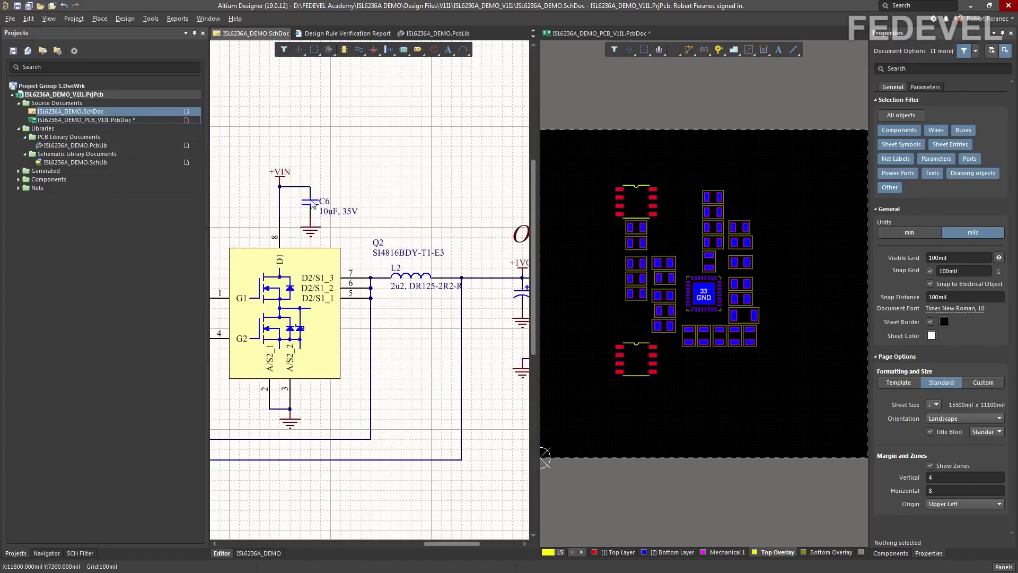
click(311, 207)
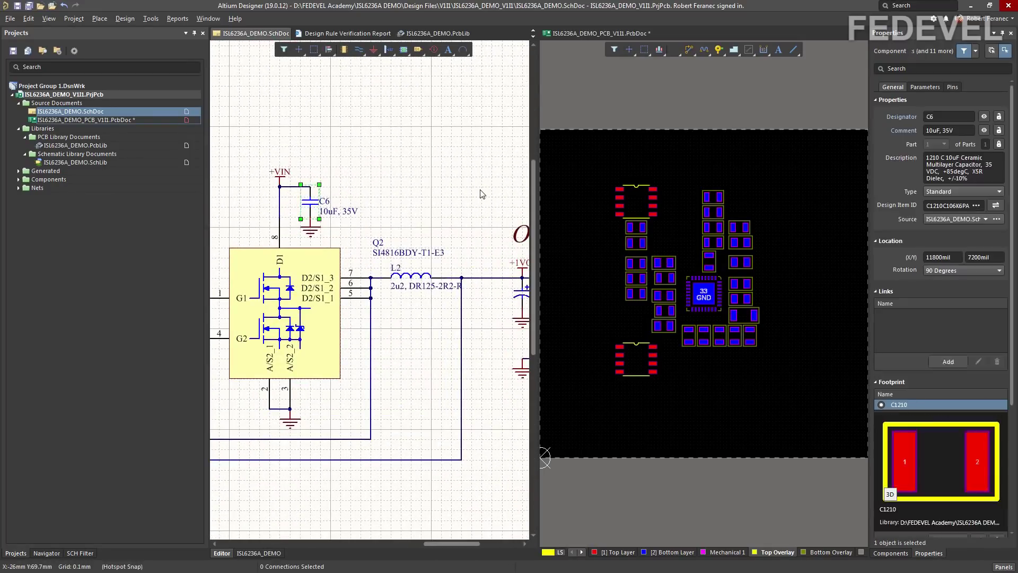
shift+click(418, 281)
shift+click(518, 297)
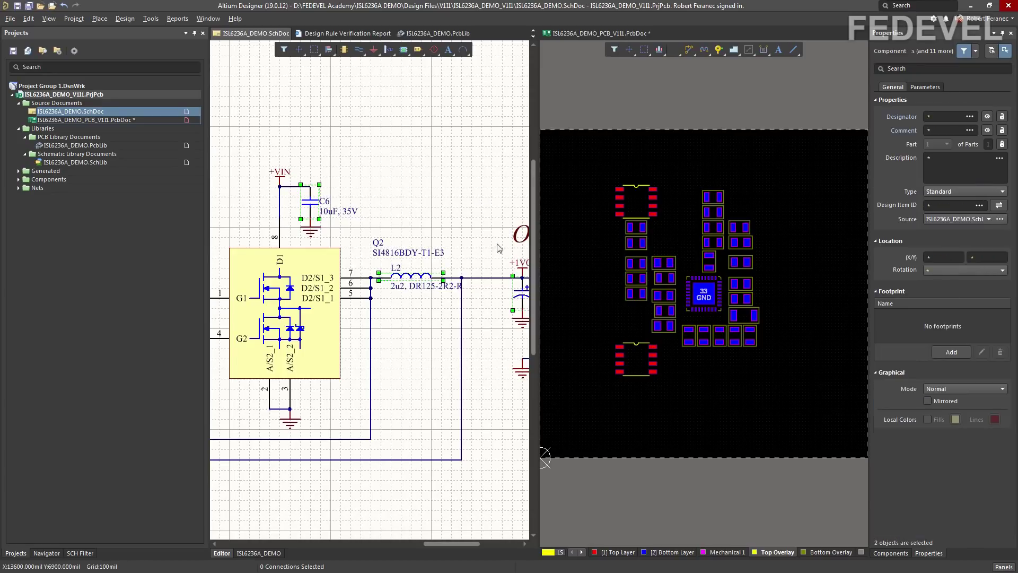
- Place capacitor C6 on the top layer directly above Q2, rotated 180 degrees, at about X 15.4 mm, Y 44 mm
click(674, 50)
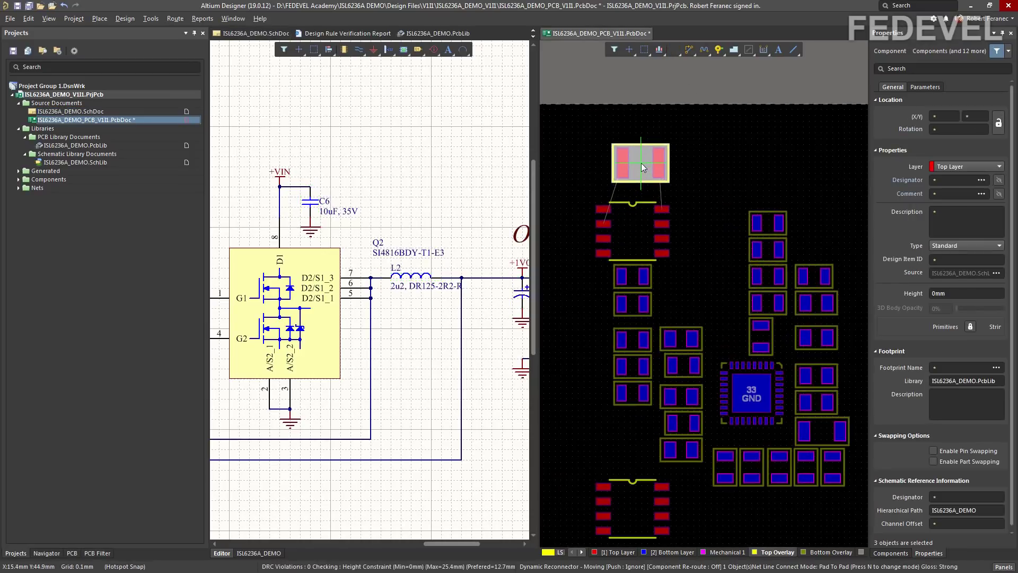
ctrl+scroll(641, 163, up, 3)
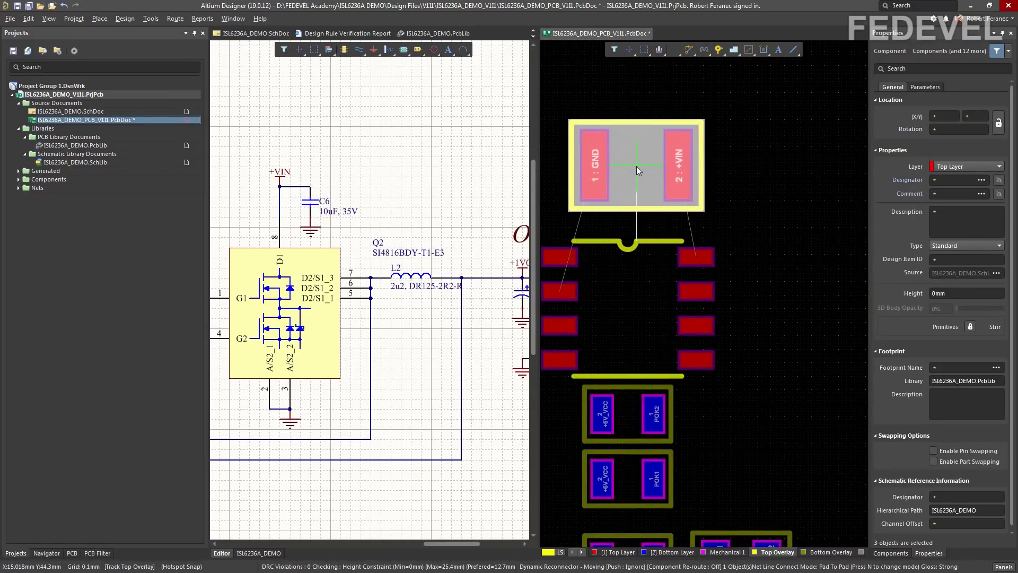
key(space)
key(space)
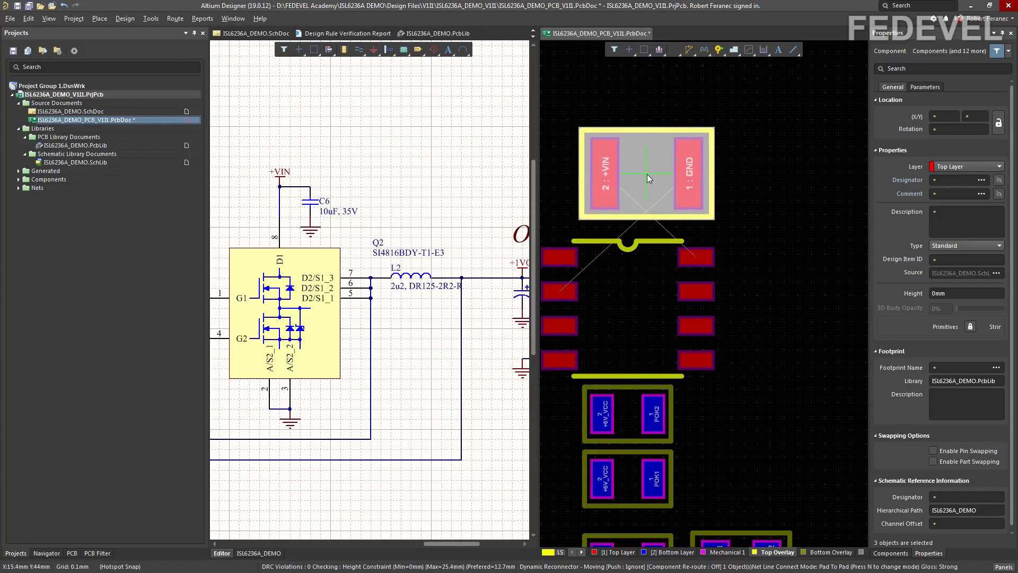
click(646, 174)
- Place inductor L2 on the top layer to the right of Q2, with its PHASE2 pad facing the MOSFET
ctrl+scroll(617, 132, down, 4)
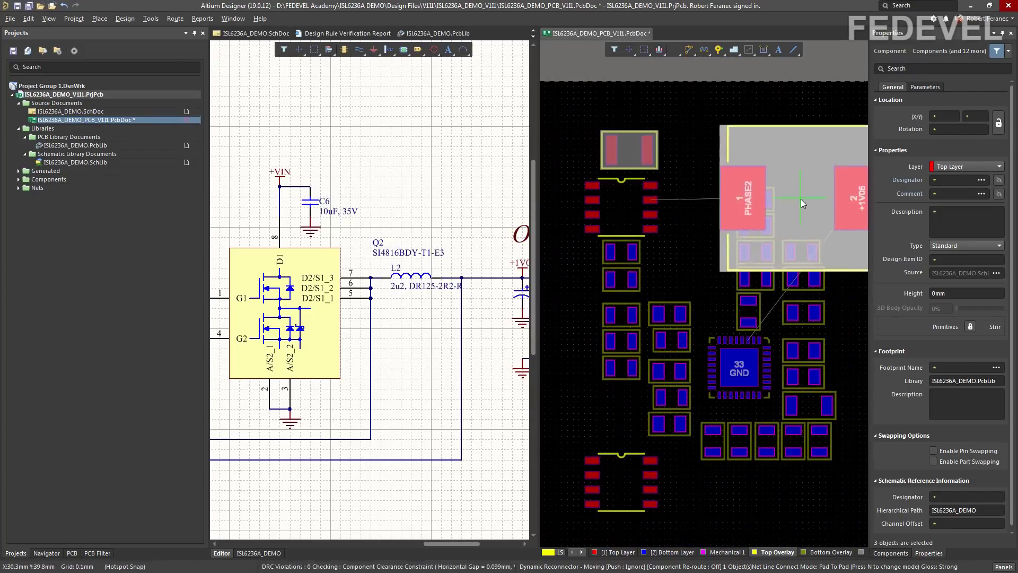
ctrl+scroll(750, 233, up, 2)
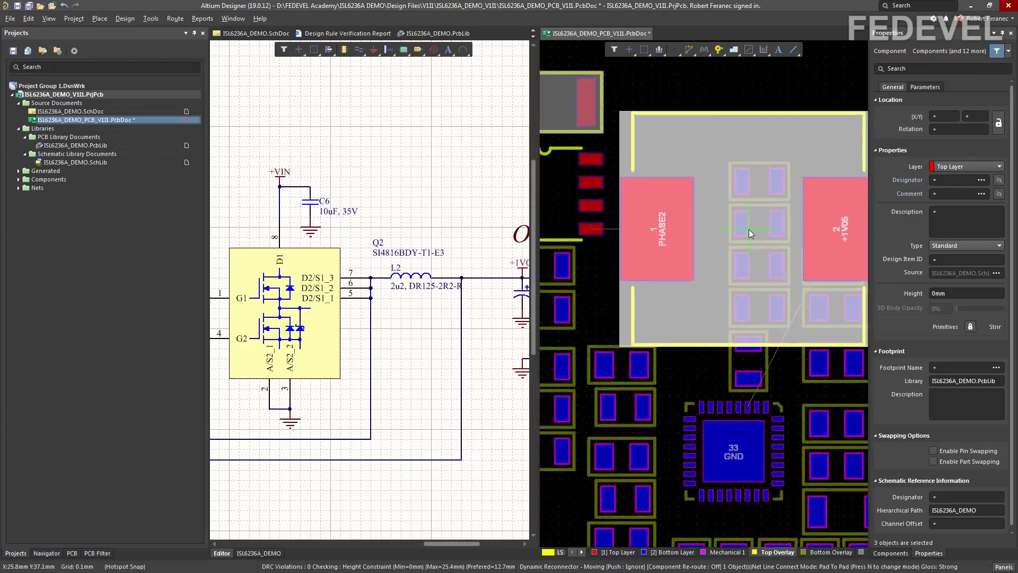
ctrl+scroll(749, 229, up, 2)
ctrl+scroll(816, 237, down, 2)
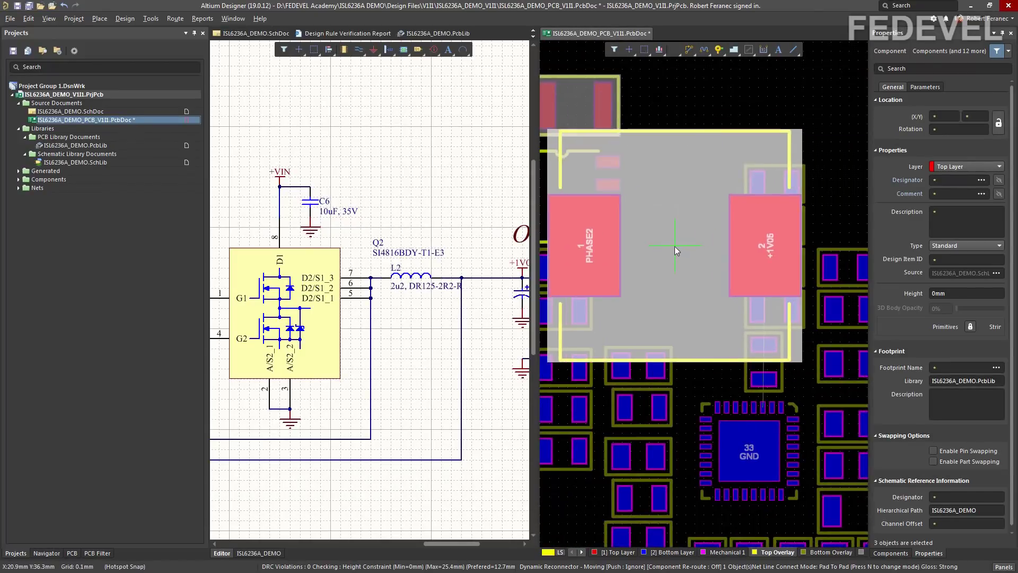
right_drag(851, 299, 954, 332)
ctrl+scroll(668, 376, up, 4)
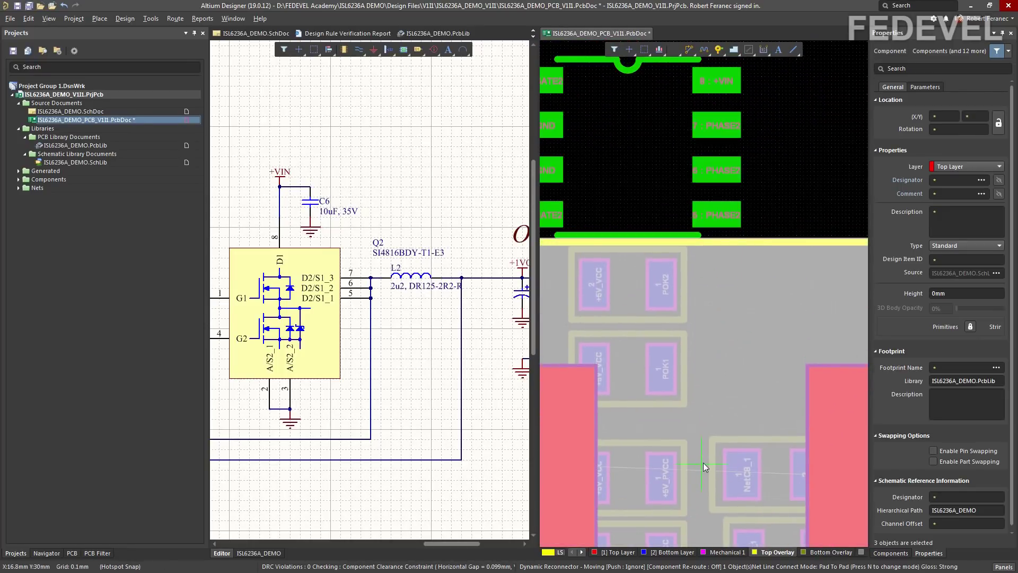
ctrl+scroll(705, 355, down, 5)
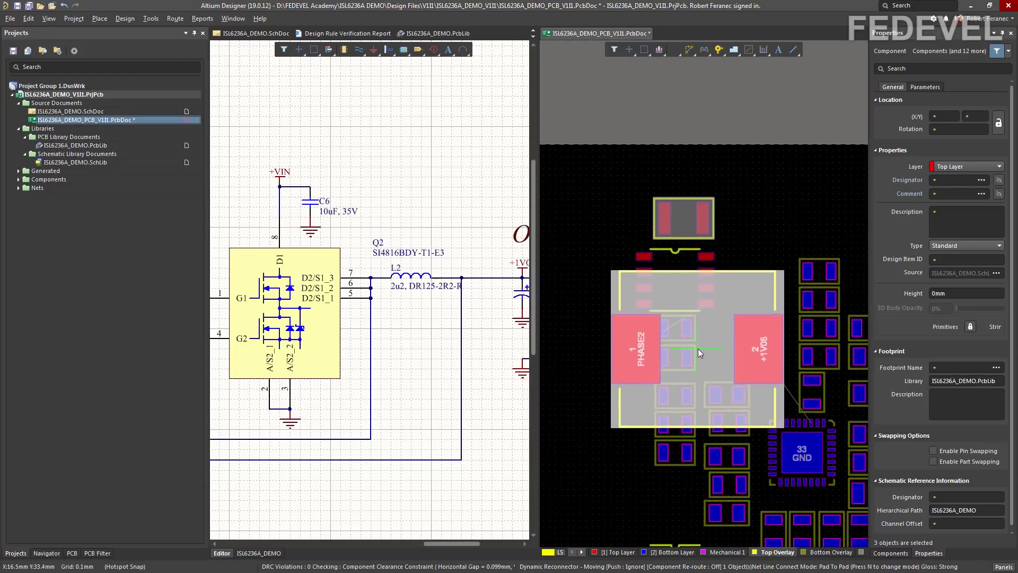
right_drag(750, 365, 688, 326)
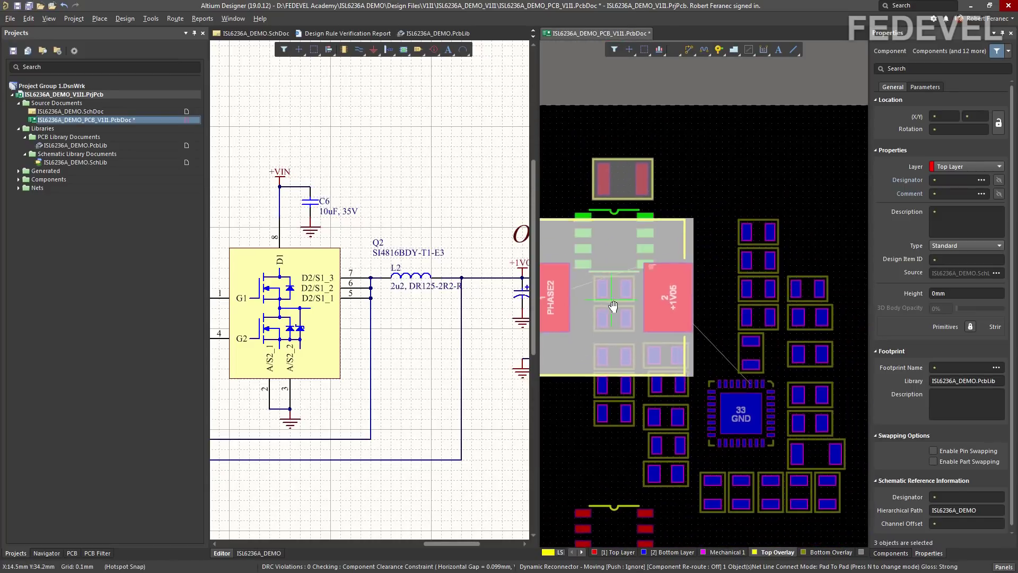
click(753, 263)
- Rotate output capacitor C10 by 180 degrees and place it to the right of L2, at about X 37.7 mm, Y 34 mm
ctrl+scroll(622, 193, down, 2)
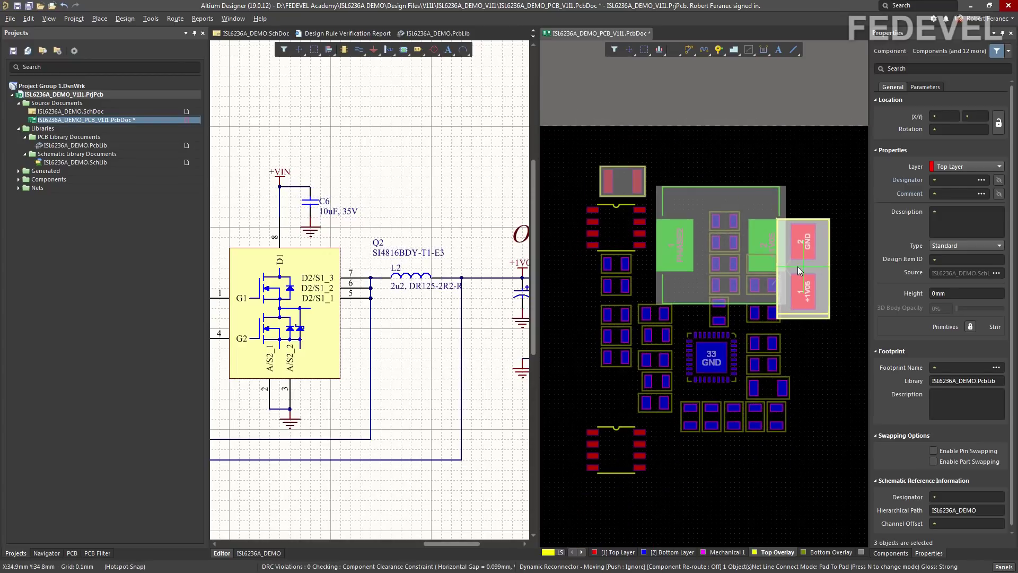
key(space)
key(space)
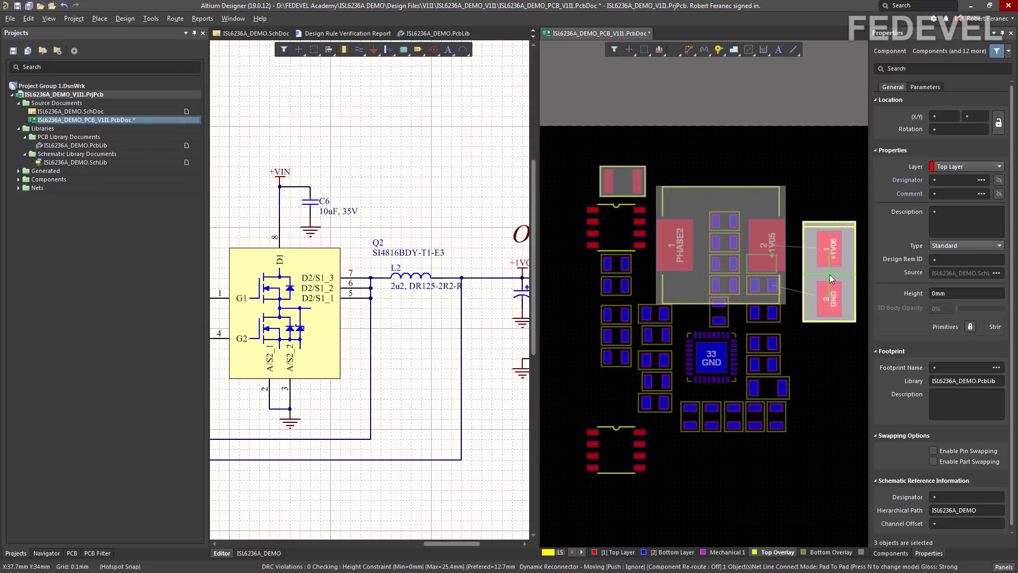
click(829, 275)
- Select capacitor C5, inductor L1 and output capacitor C9 together in the schematic's Output 1 section
ctrl+scroll(635, 131, down, 2)
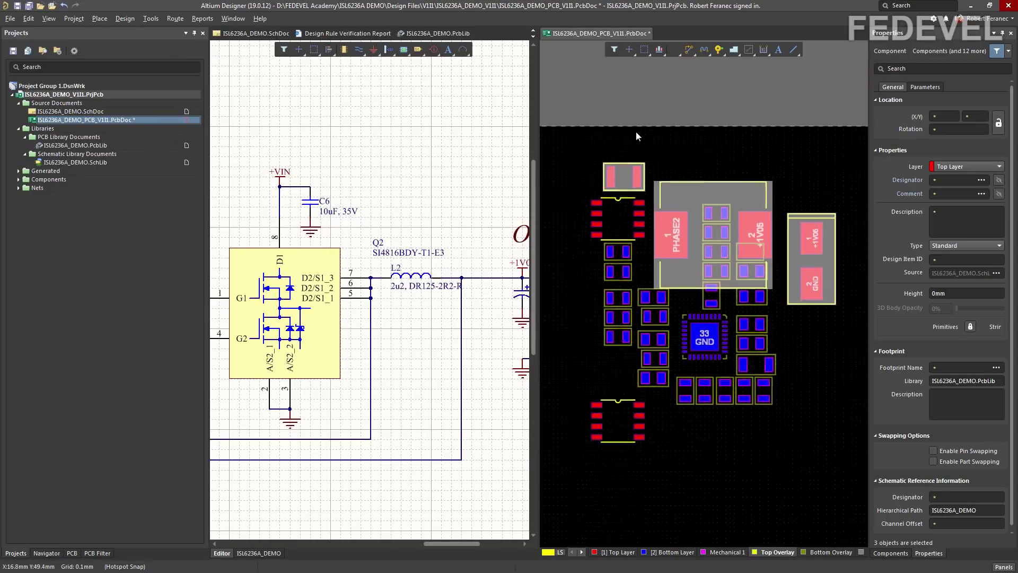
click(414, 157)
ctrl+scroll(416, 153, down, 2)
right_drag(308, 284, 449, 304)
right_drag(302, 302, 476, 239)
right_drag(301, 264, 344, 290)
ctrl+scroll(335, 237, up, 1)
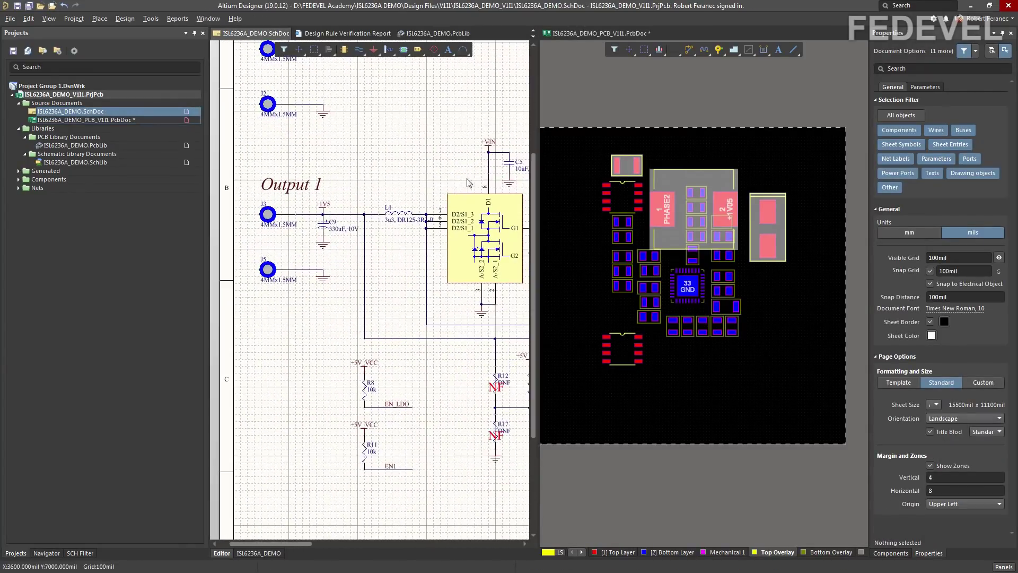
click(509, 167)
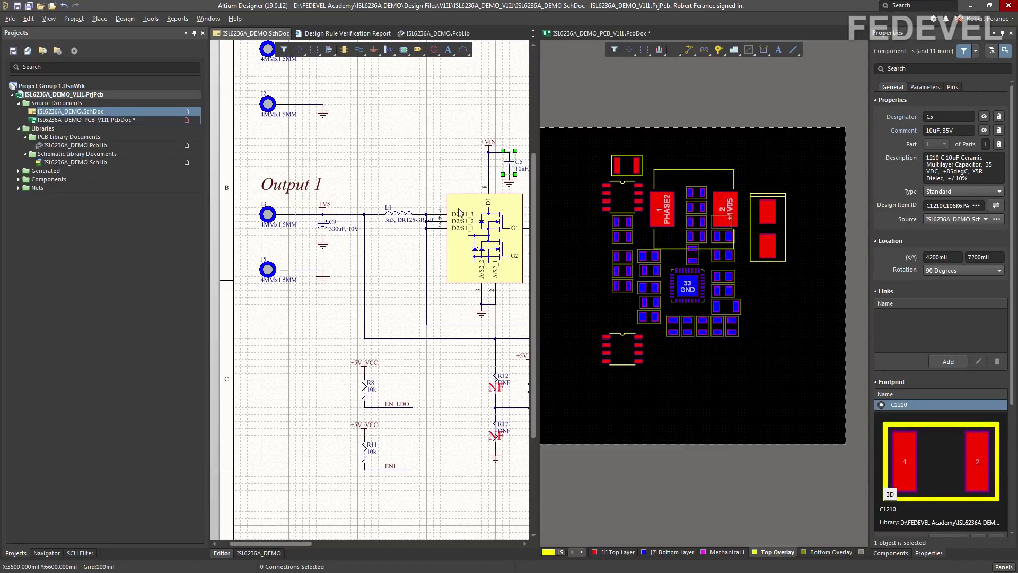
shift+click(404, 216)
shift+click(324, 229)
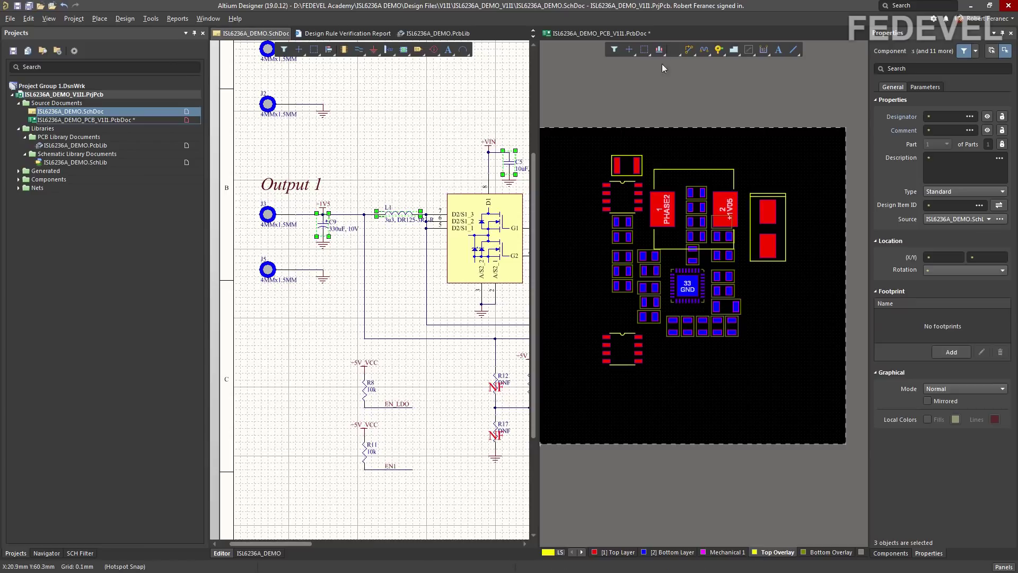
- Place capacitor C5 on the top layer directly above Q1, keeping its GND pad on the left
click(675, 49)
ctrl+scroll(614, 384, up, 1)
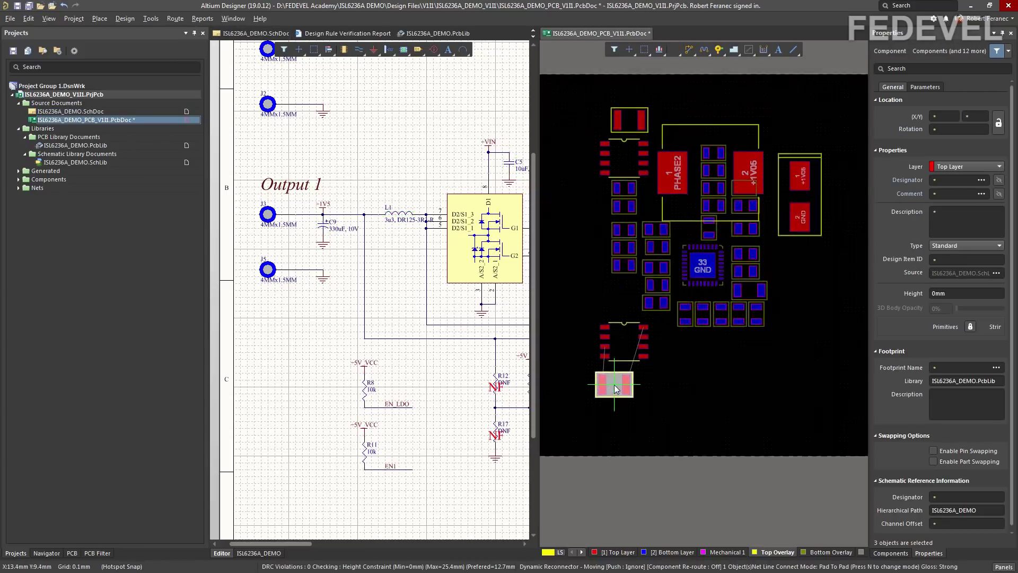
ctrl+scroll(614, 384, up, 4)
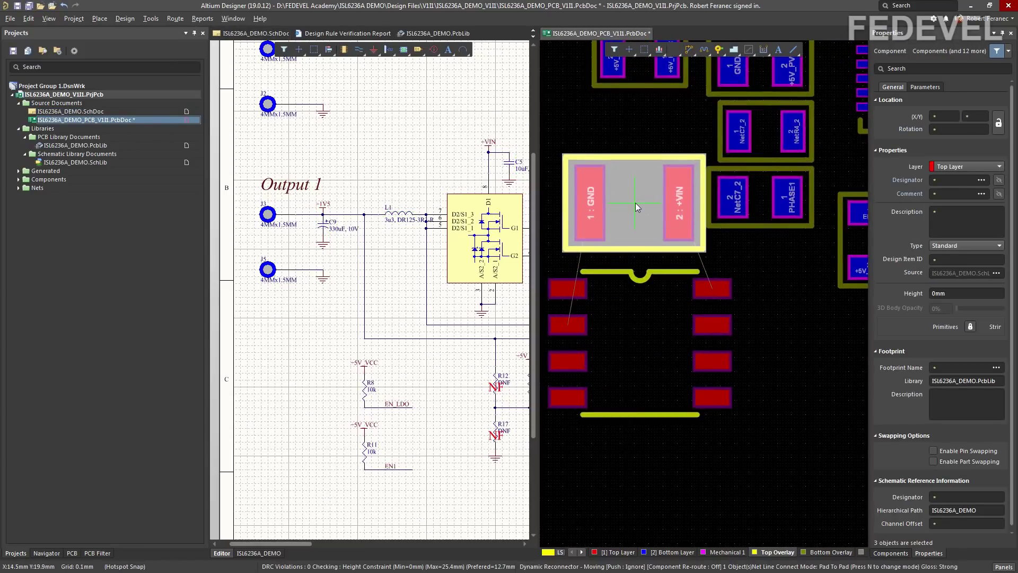
click(663, 201)
- Rotate inductor L1 by 180 degrees and place it to the right of Q1, at about X 26.4 mm, Y 13.1 mm
ctrl+scroll(599, 126, down, 3)
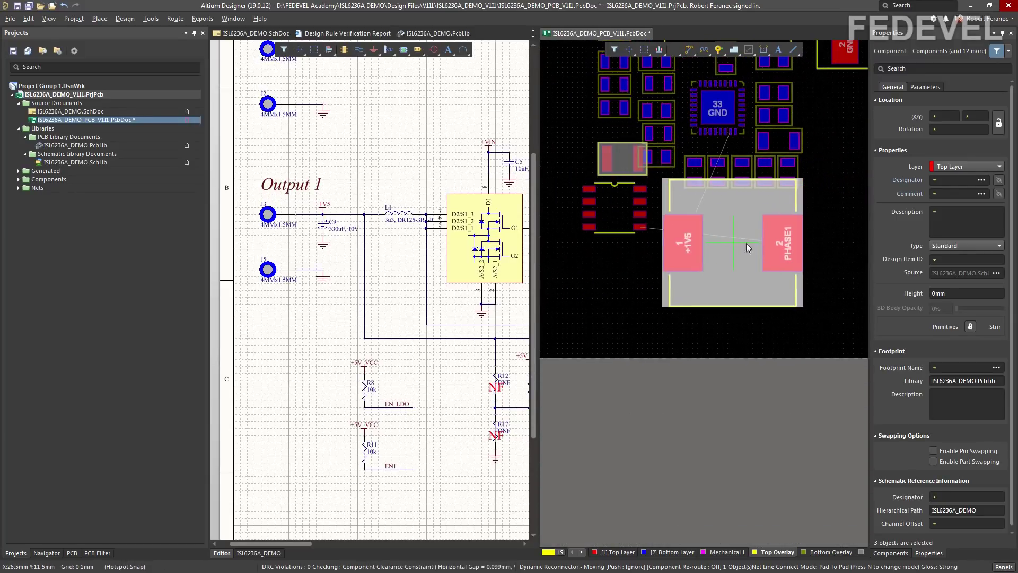
key(space)
key(space)
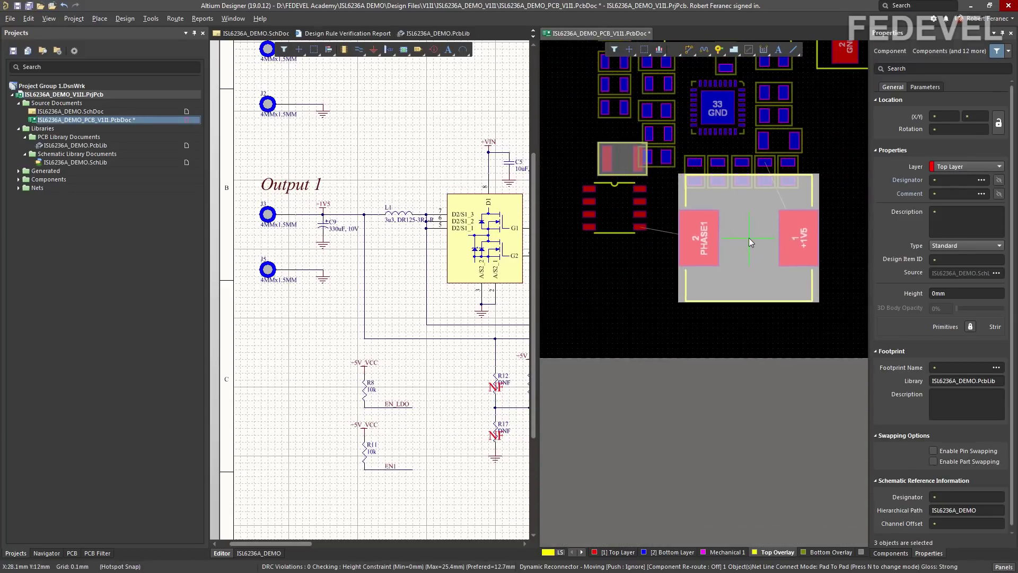
ctrl+scroll(742, 236, up, 2)
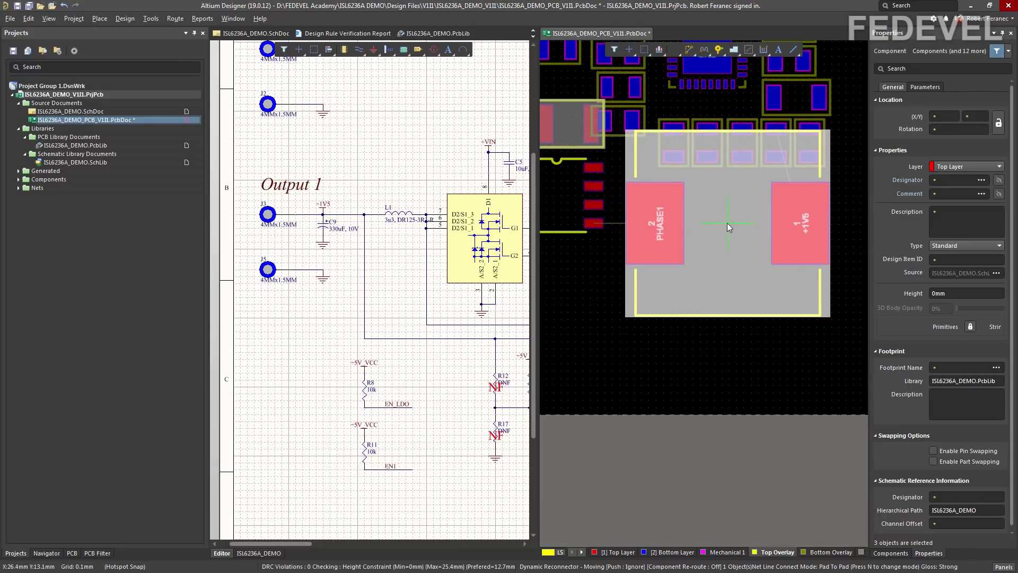
ctrl+scroll(655, 243, down, 3)
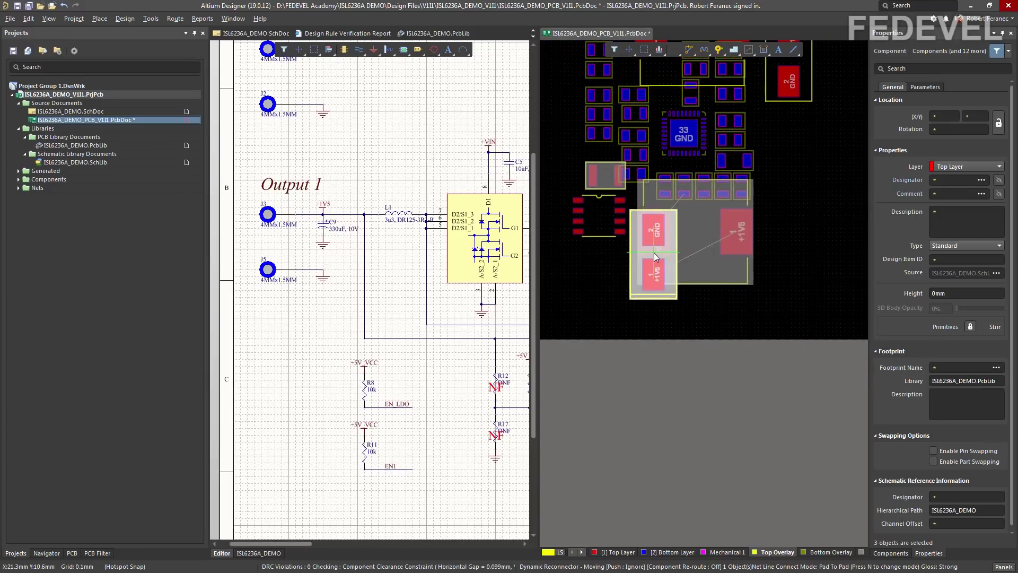
- Place output capacitor C9 to the upper right of L1, at about X 38 mm, Y 17.6 mm, and clear the selection
ctrl+scroll(771, 202, up, 2)
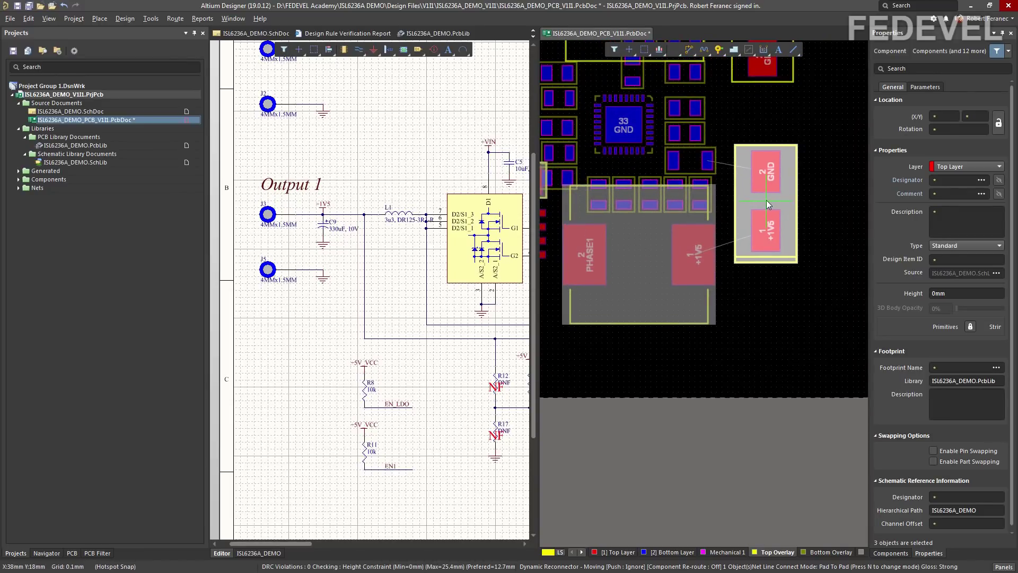
click(765, 205)
ctrl+scroll(767, 287, down, 3)
click(767, 287)
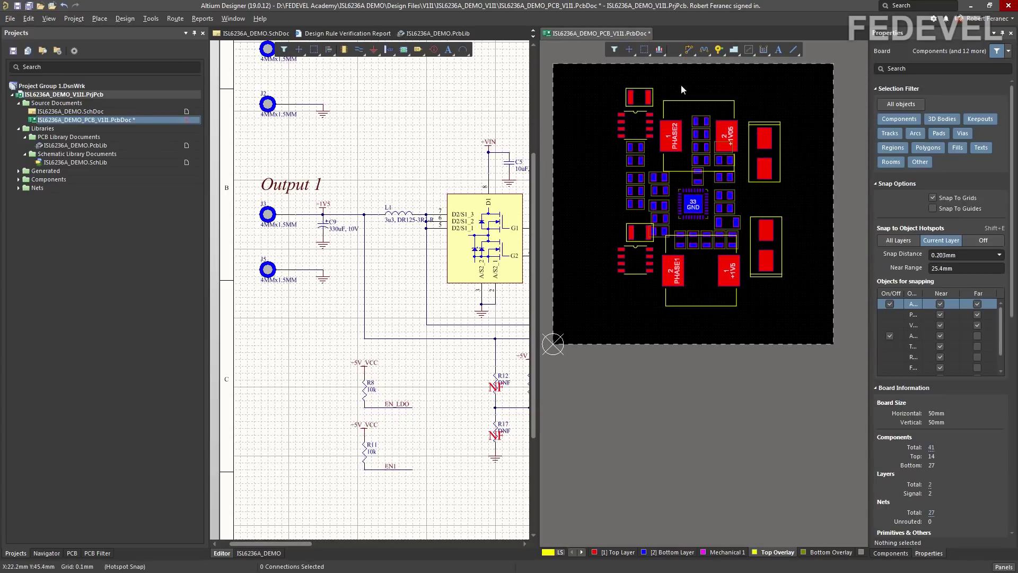
- Set the location of output capacitor C10 to X 38.6 mm, Y 33 mm
ctrl+scroll(690, 110, up, 3)
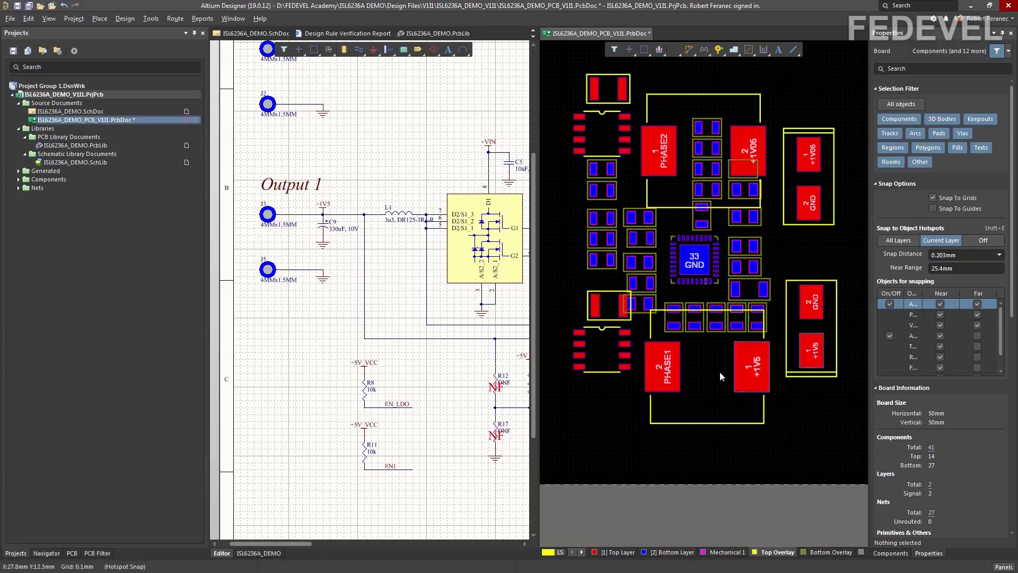
ctrl+scroll(720, 372, down, 2)
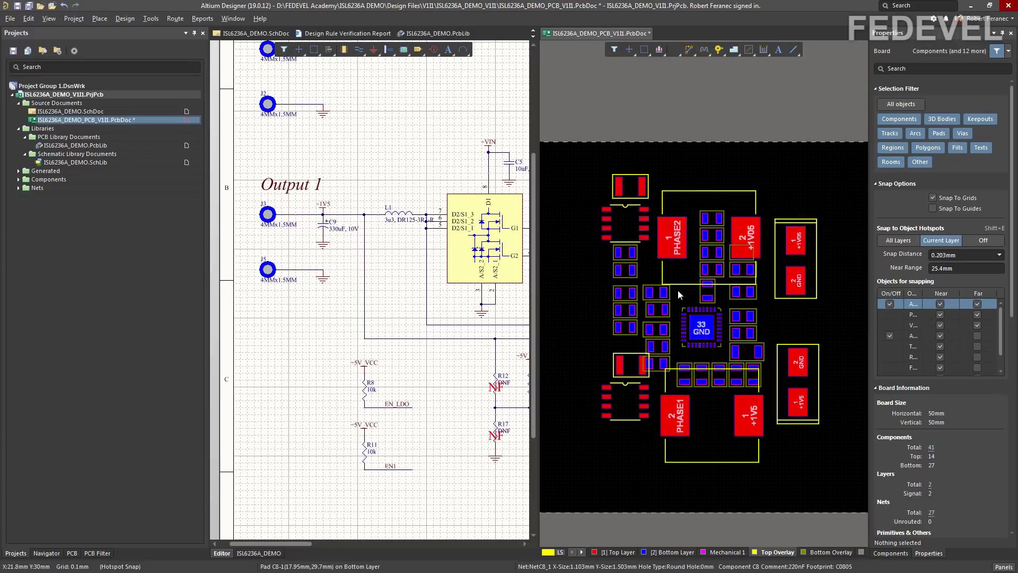
click(55, 22)
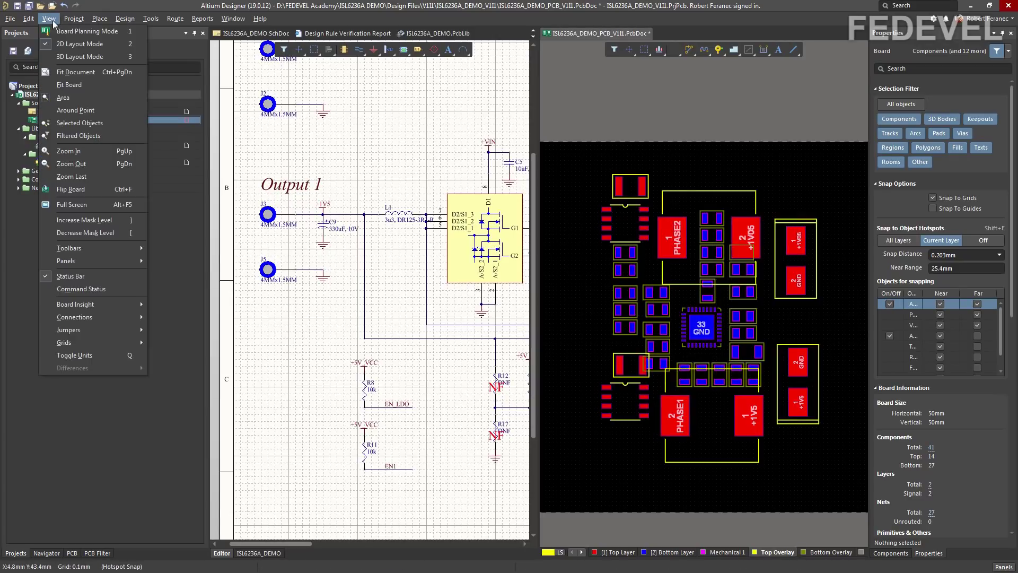
click(64, 87)
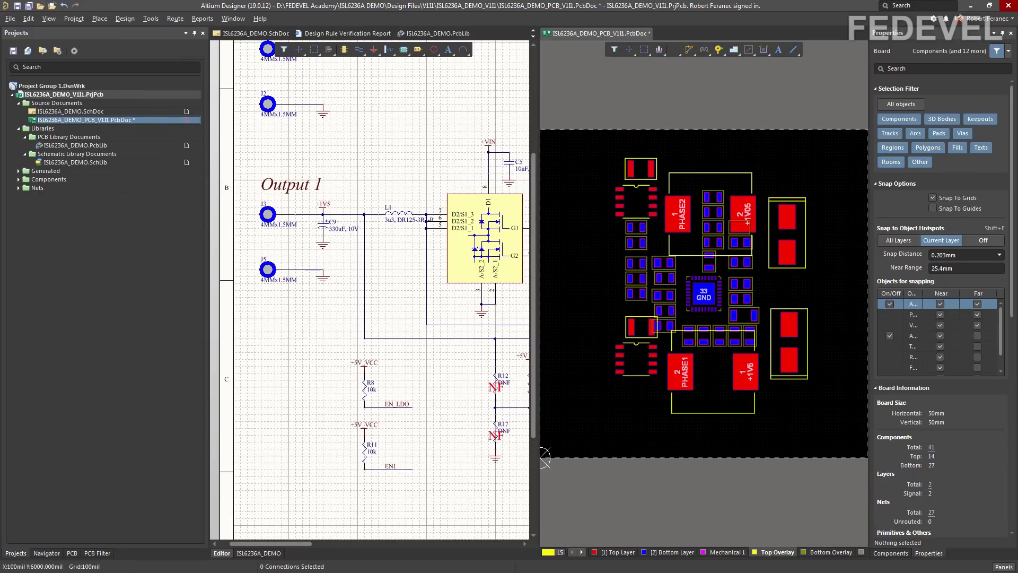
click(796, 245)
click(958, 116)
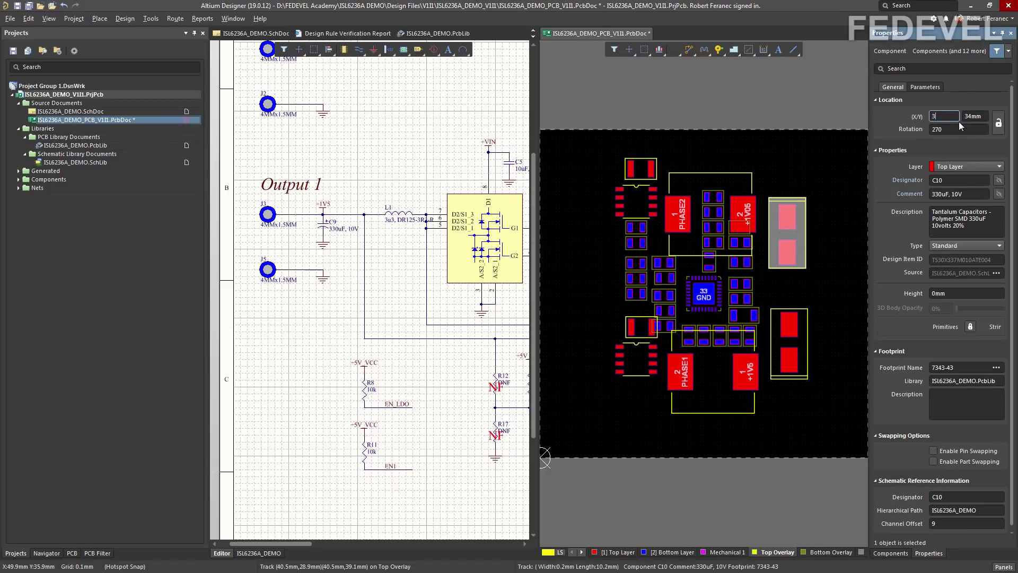
text(38.6)
key(Tab)
text(33)
key(Return)
- Set the location of output capacitor C9 to X 38.6 mm, Y 17 mm
click(777, 343)
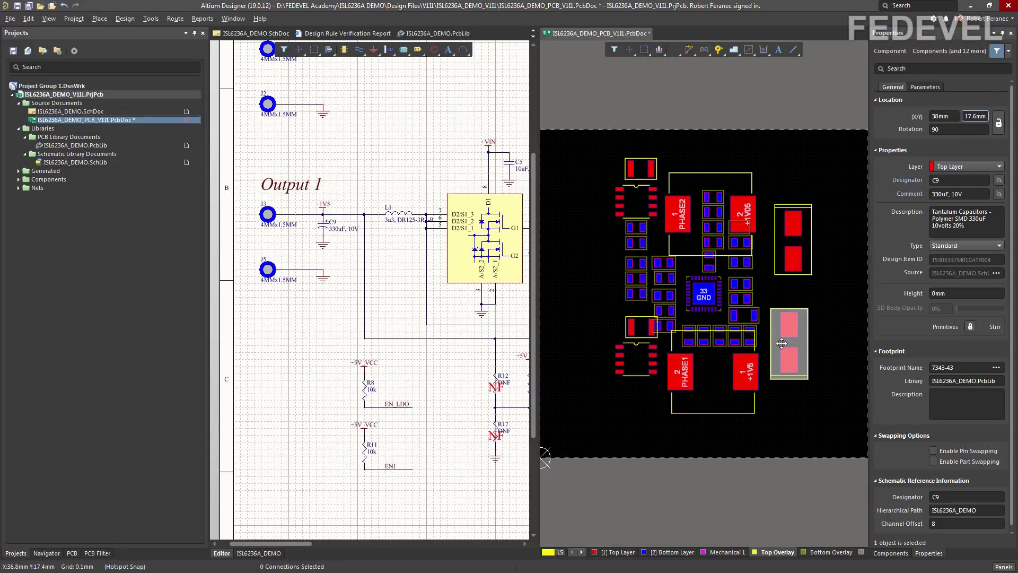
click(954, 116)
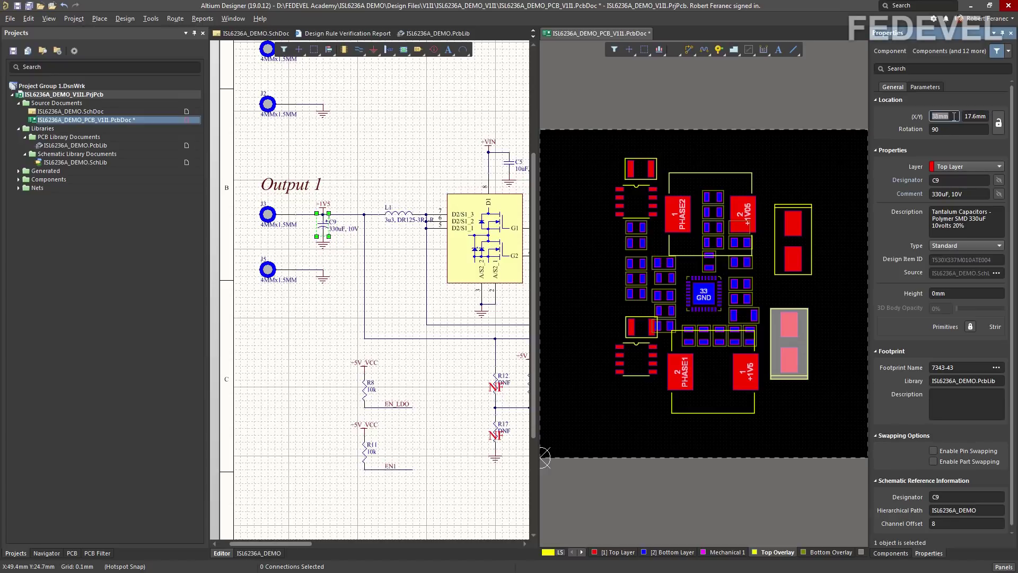
text(38.6)
click(988, 116)
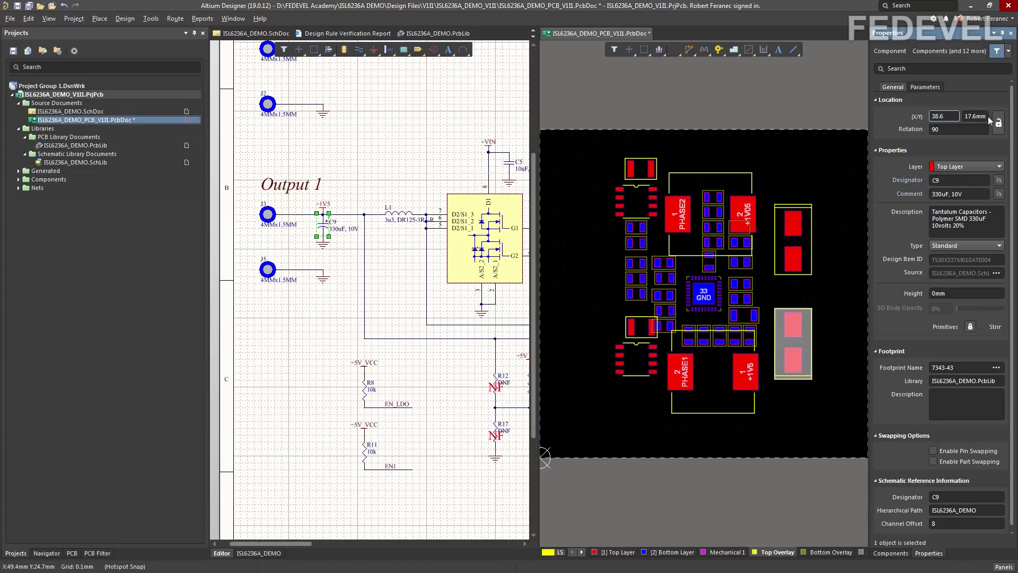
text(17)
key(Return)
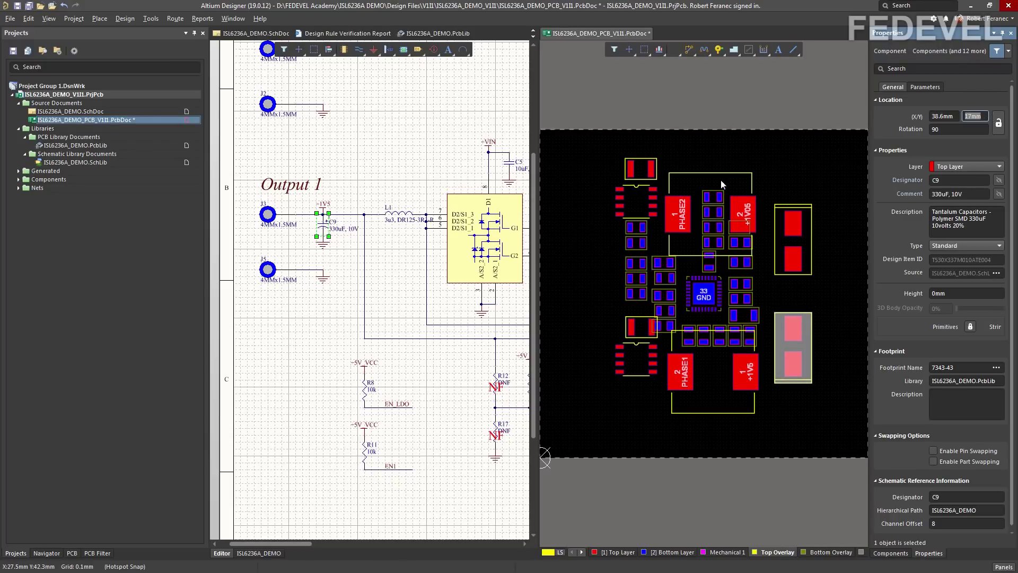
- Set the location of inductor L2 to X 27.3 mm, Y 37 mm
click(720, 181)
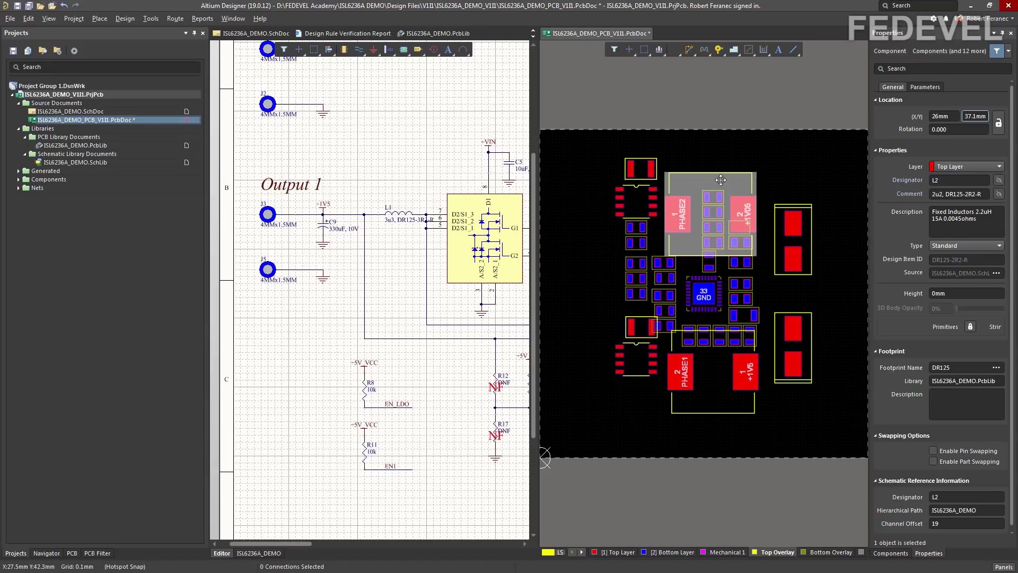
click(956, 119)
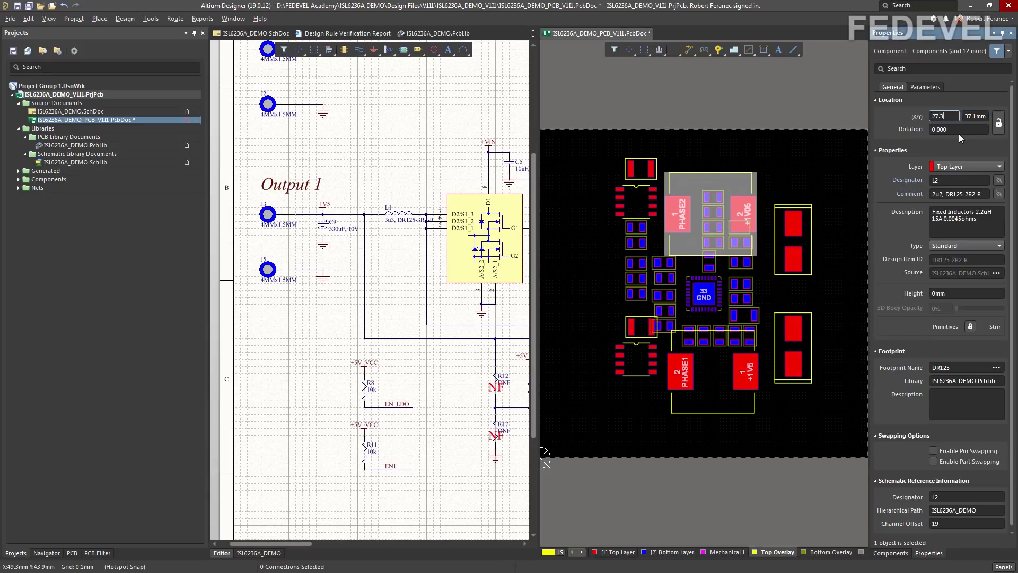
key(Tab)
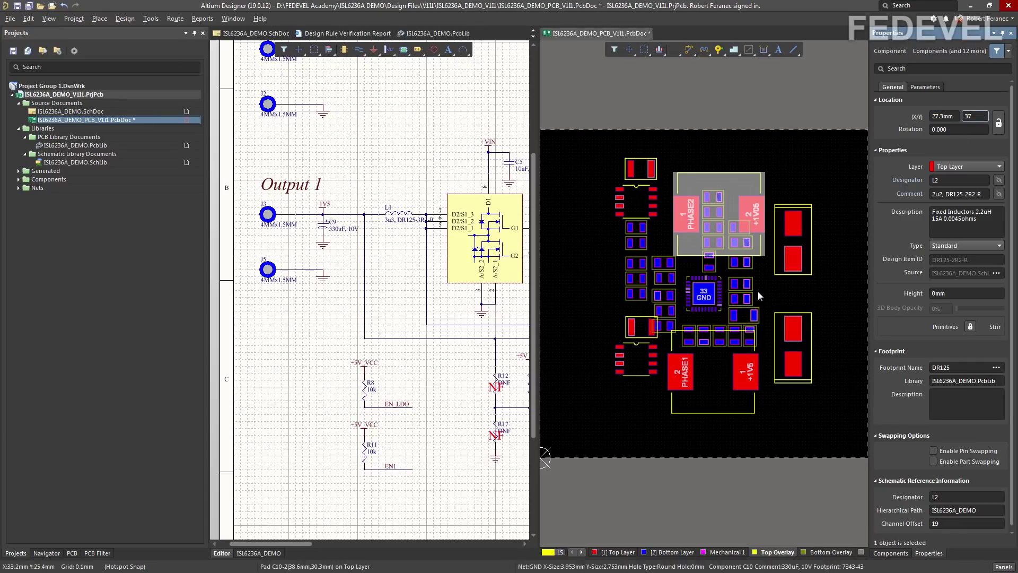
- Set the location of inductor L1 to X 27.3 mm, Y 13 mm
click(702, 390)
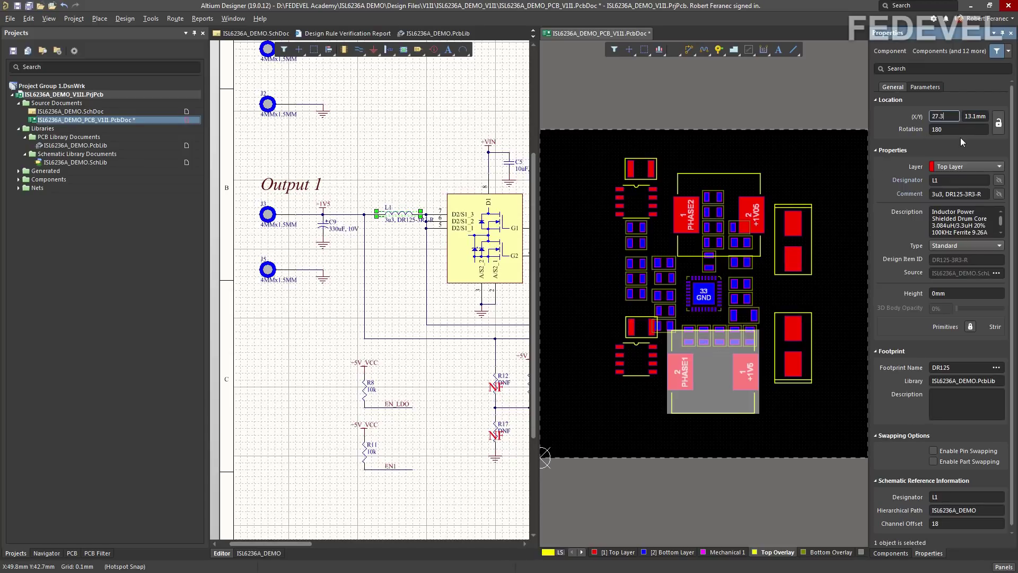
text(27.3)
key(Tab)
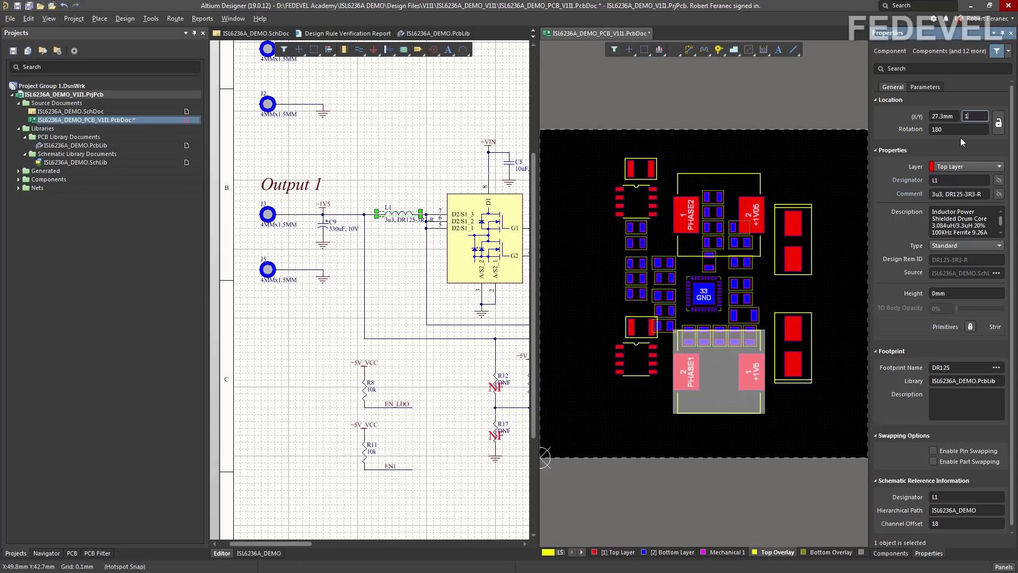
text(13)
- Set the location of input capacitor C6 to X 16.6 mm, Y 44 mm
click(641, 170)
click(958, 116)
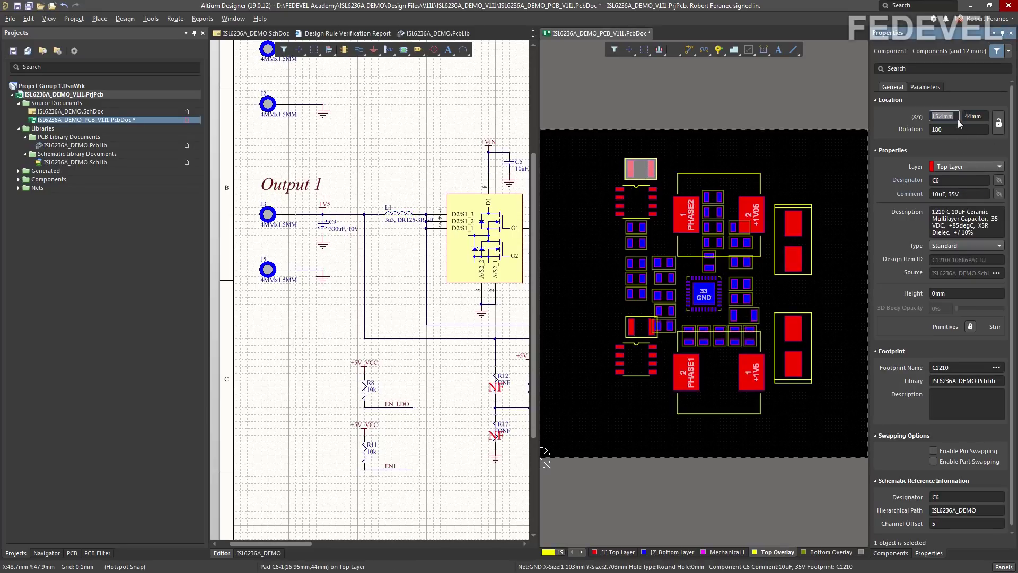
text(16.)
key(Return)
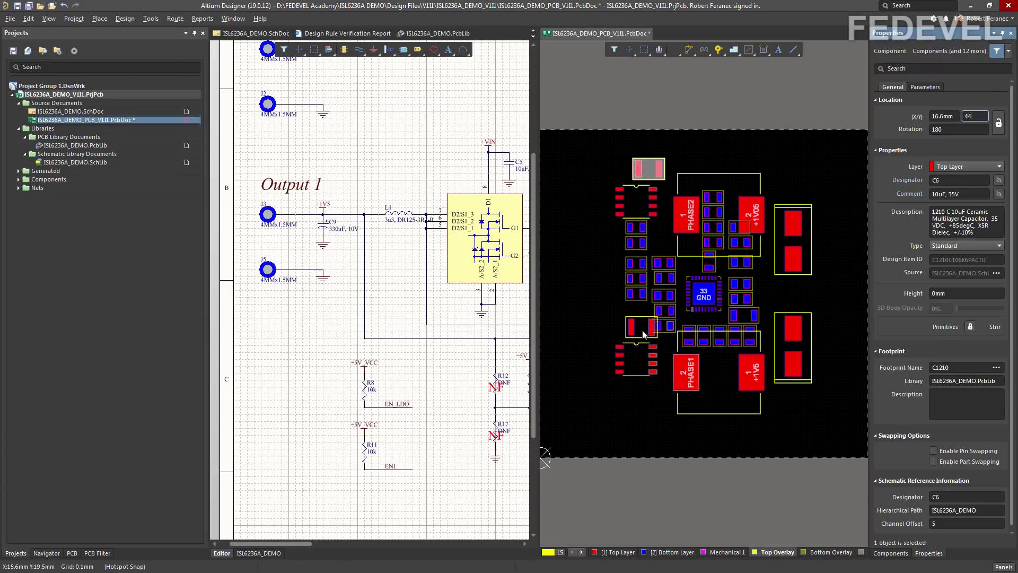
- Set the location of input capacitor C5 to X 16.6 mm, Y 20 mm, and save the PCB document
click(642, 328)
click(951, 117)
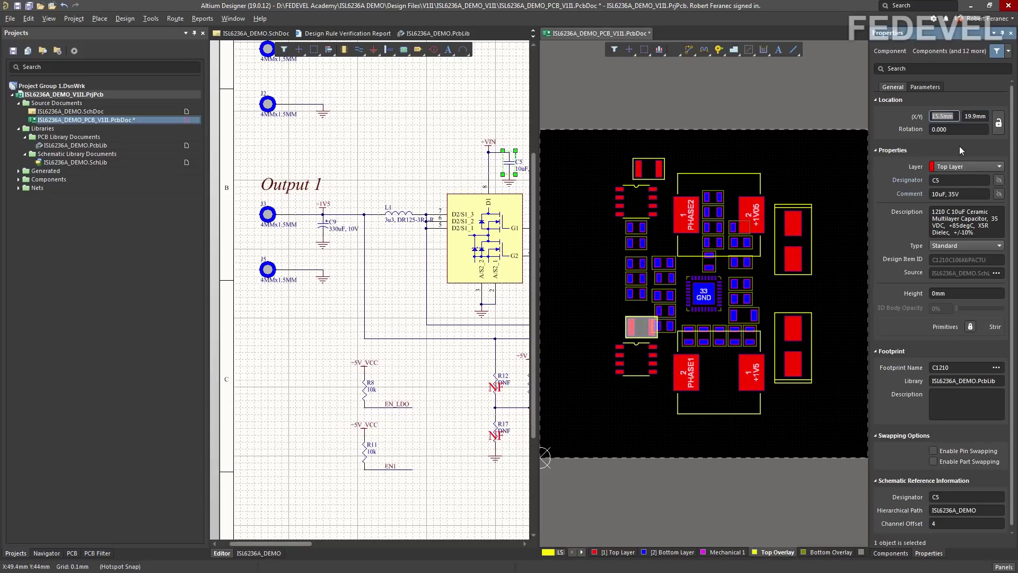
text(16.6)
key(Tab)
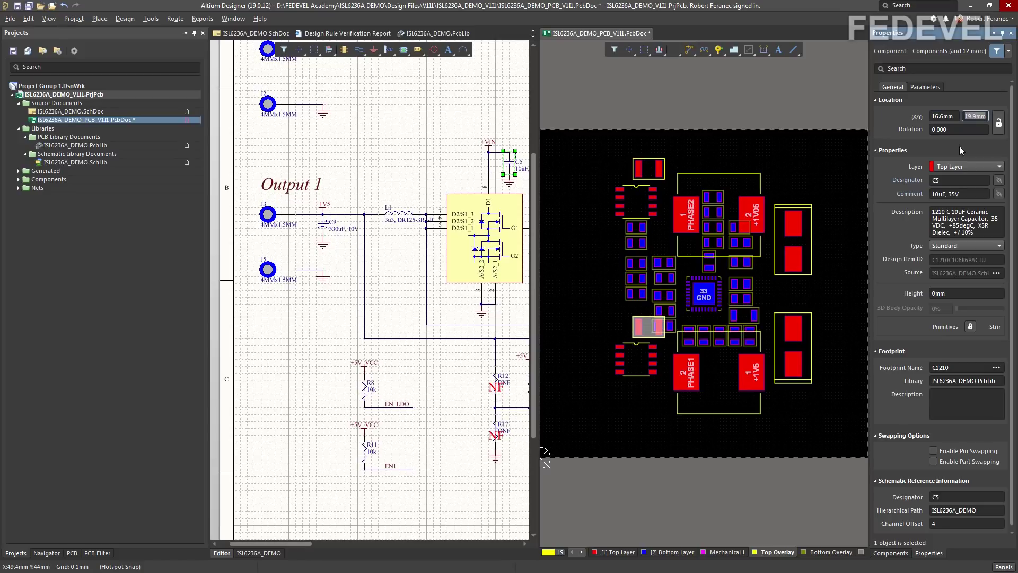
text(20)
click(834, 157)
key(q)
key(ctrl+s)
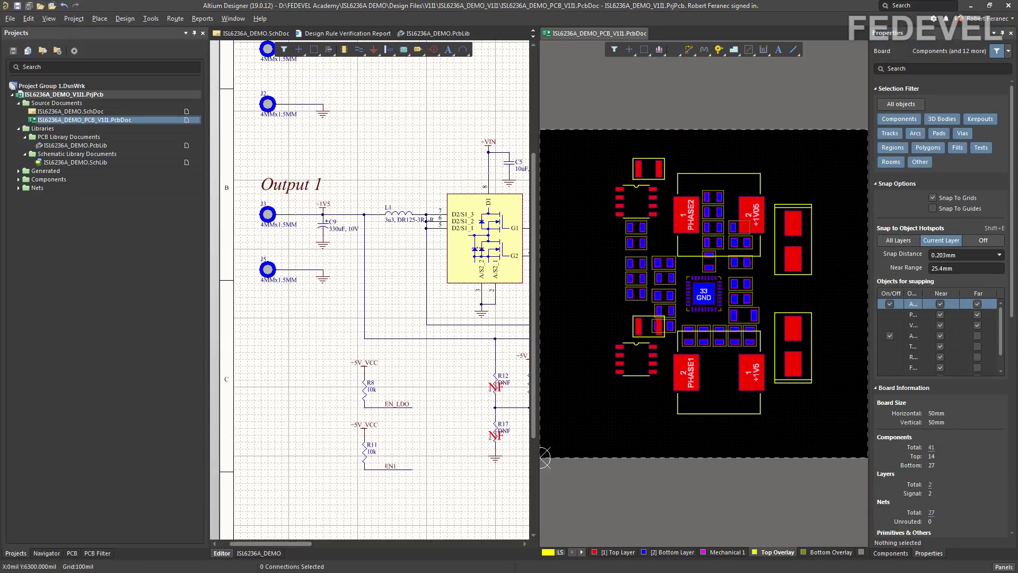
- Select the Input pads J1 and J2 and the Output 1 pads J3 and J5 together in the schematic
click(286, 136)
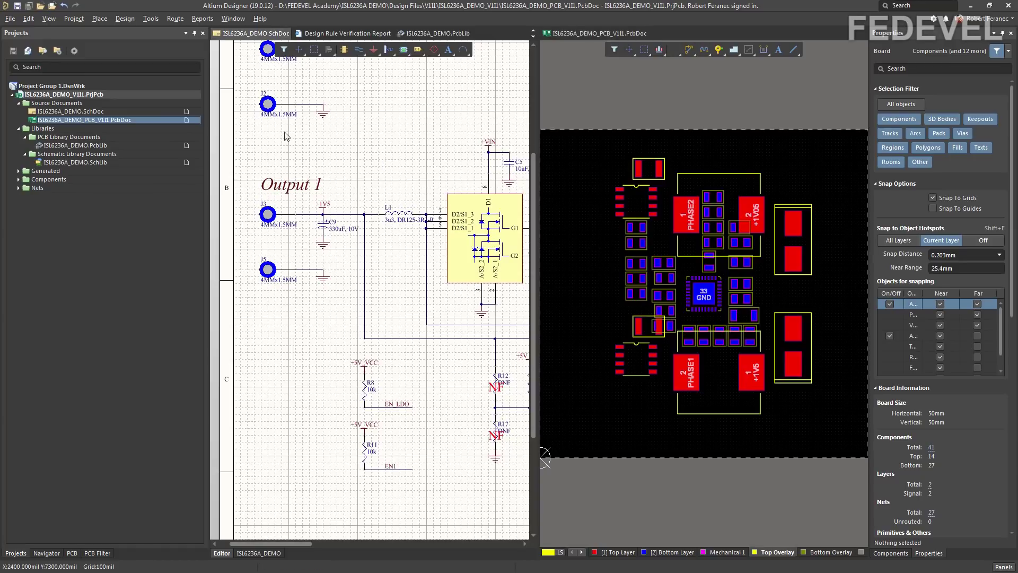
click(49, 19)
click(68, 31)
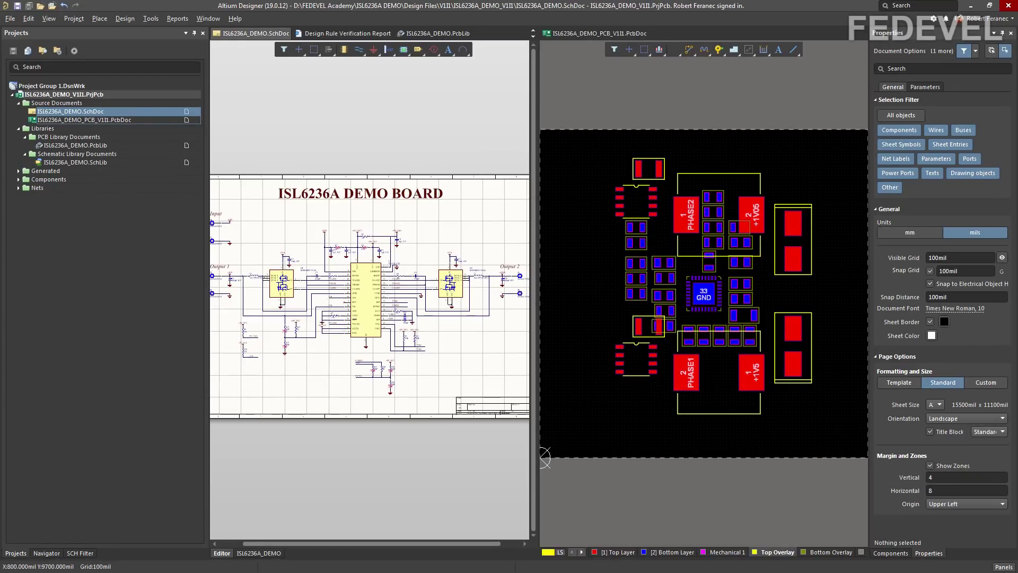
ctrl+scroll(269, 242, up, 4)
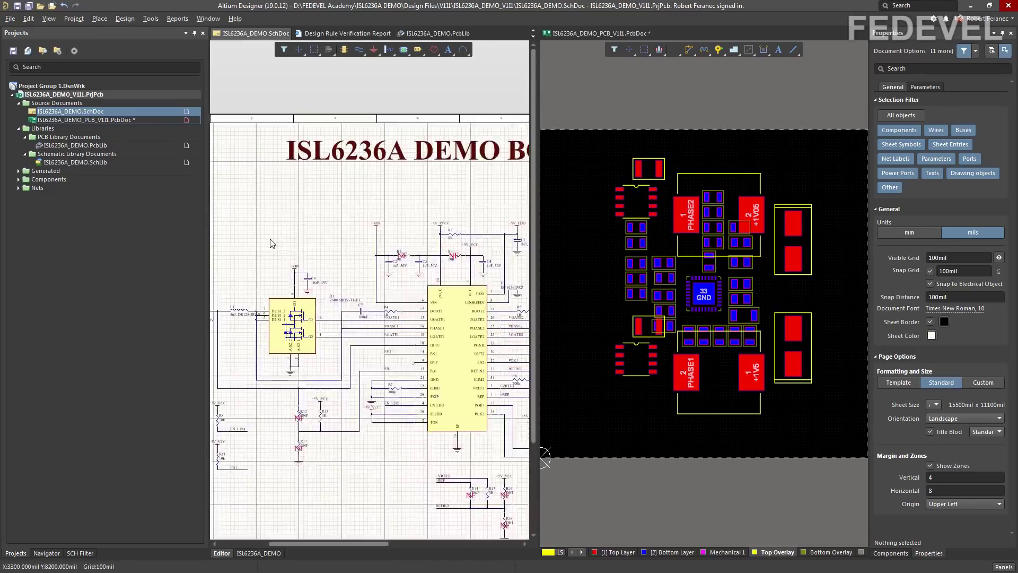
right_drag(268, 258, 436, 220)
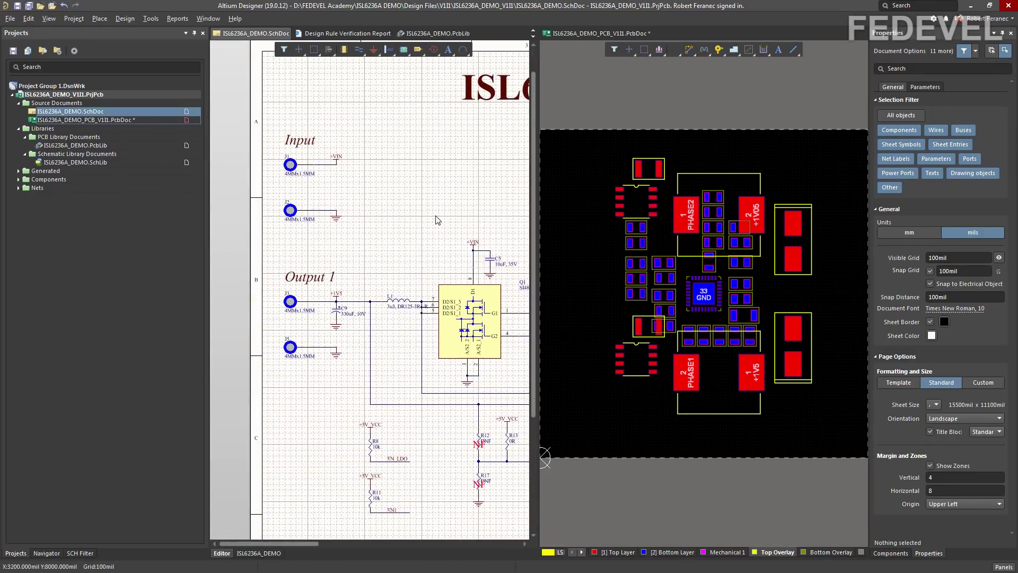
click(293, 165)
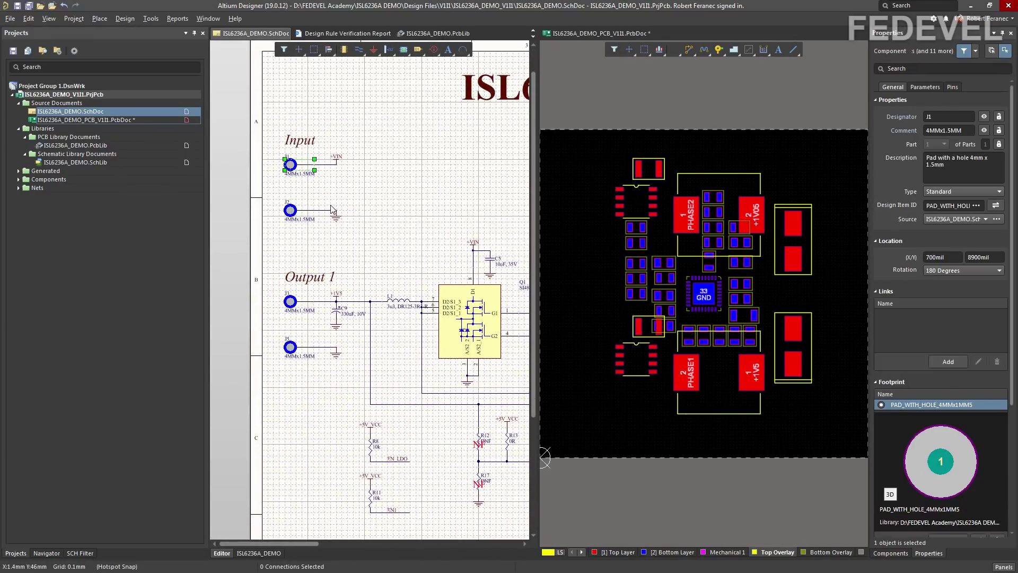
shift+click(292, 211)
shift+click(292, 302)
shift+click(292, 347)
- Add the Output 2 pads J4 and J6 to the schematic selection
ctrl+scroll(289, 236, down, 3)
right_drag(476, 354, 272, 327)
ctrl+scroll(489, 237, up, 4)
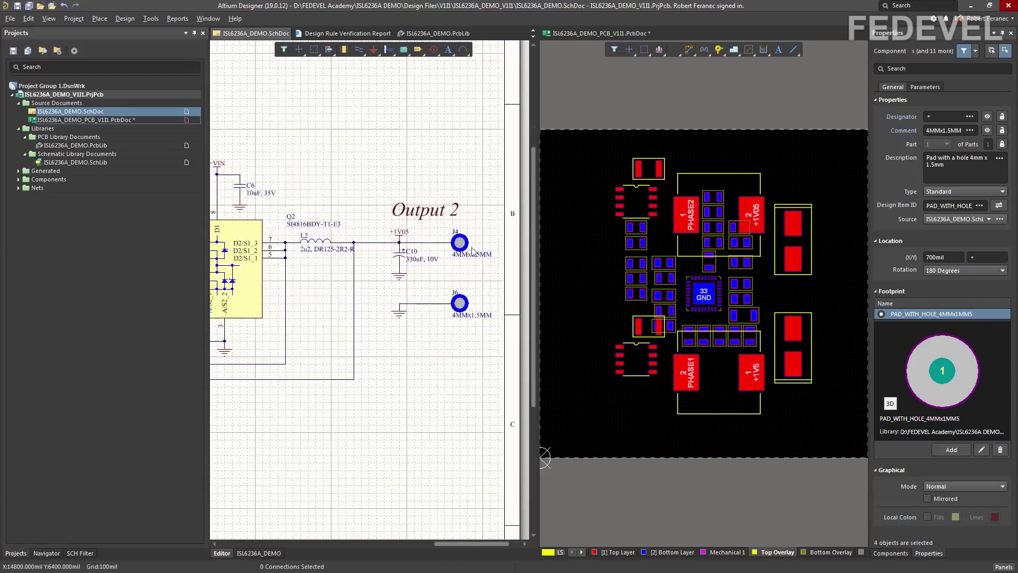
shift+click(463, 306)
shift+click(463, 306)
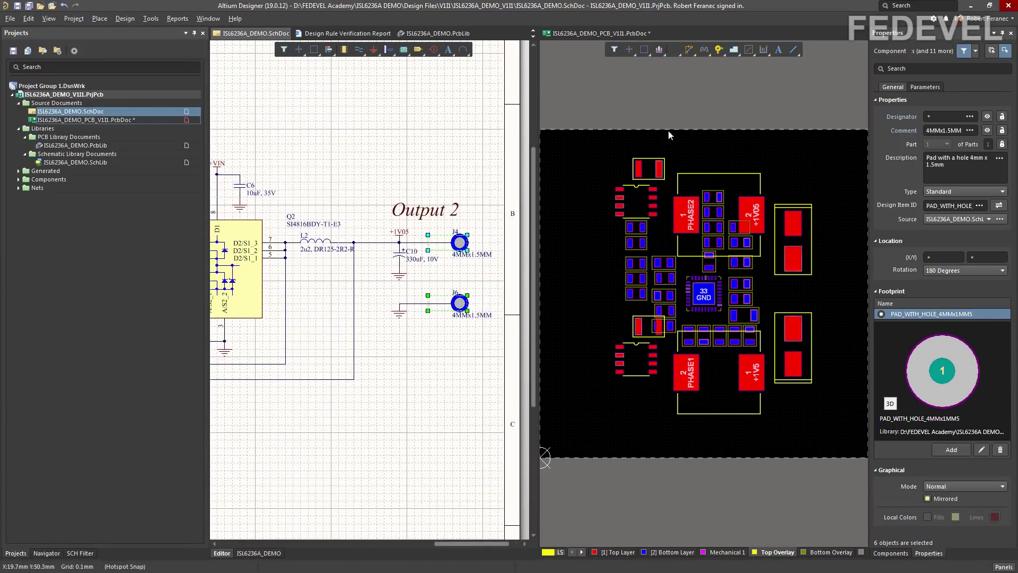
- Start placing the selected pads on the PCB and put the +VIN pad J1 at exactly X 5 mm, Y 30 mm
click(673, 50)
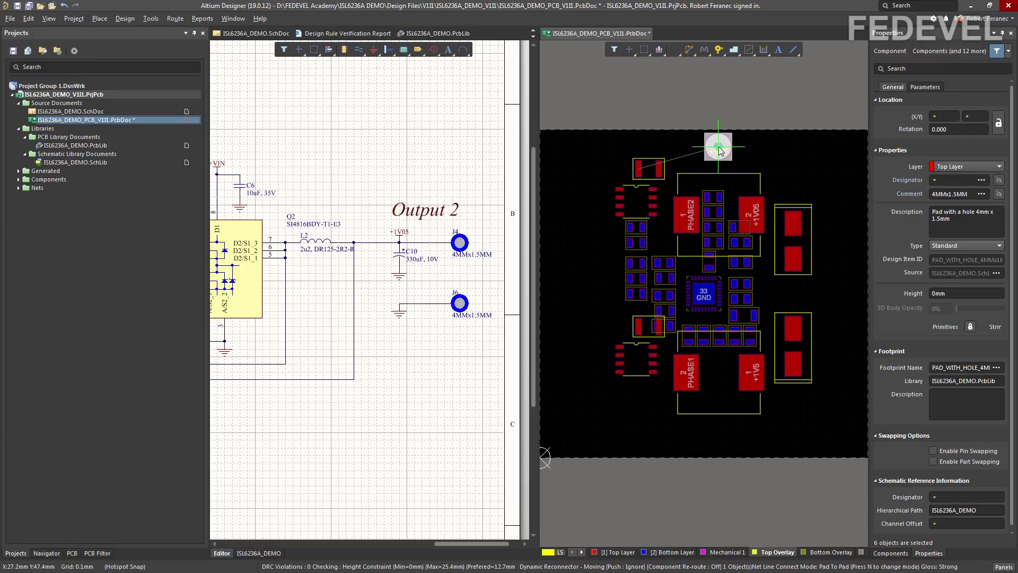
key(j)
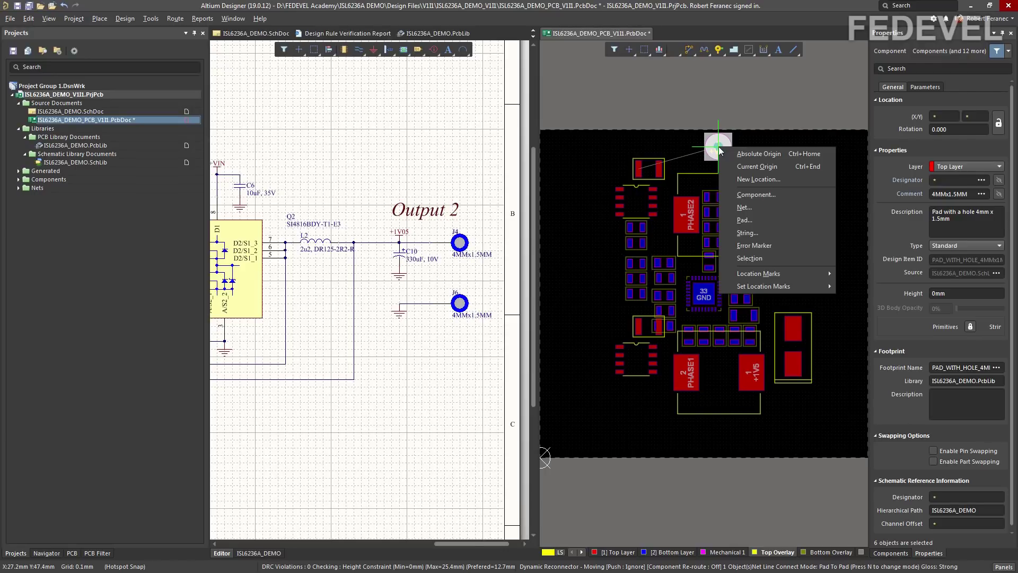
click(729, 180)
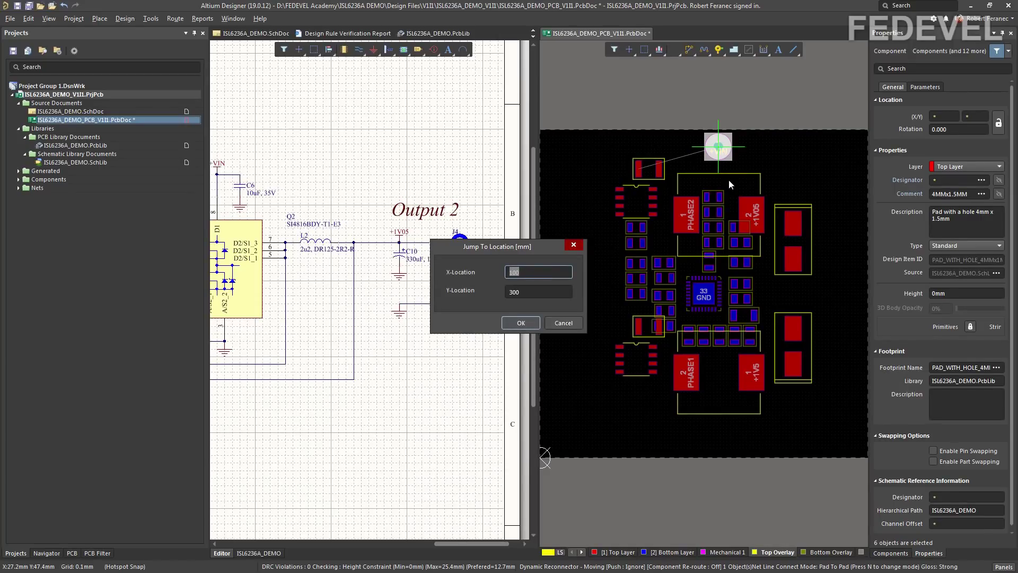
text(5)
key(Tab)
text(30)
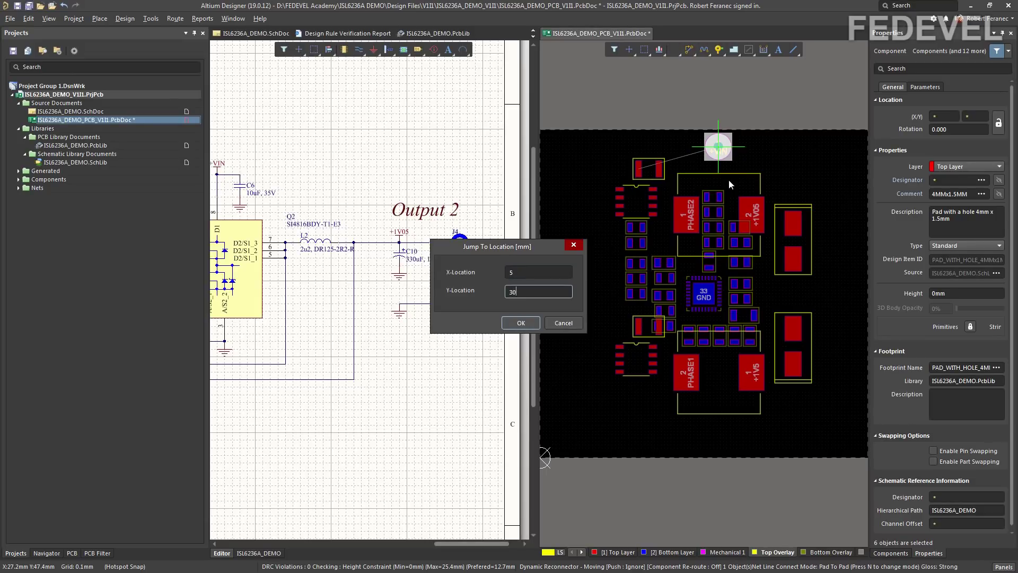
key(Return)
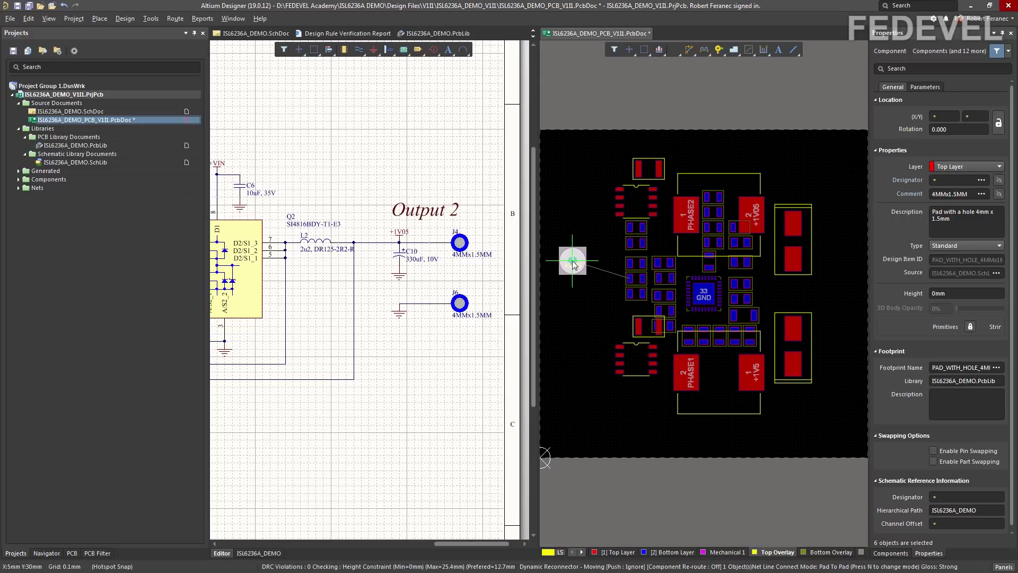
click(573, 260)
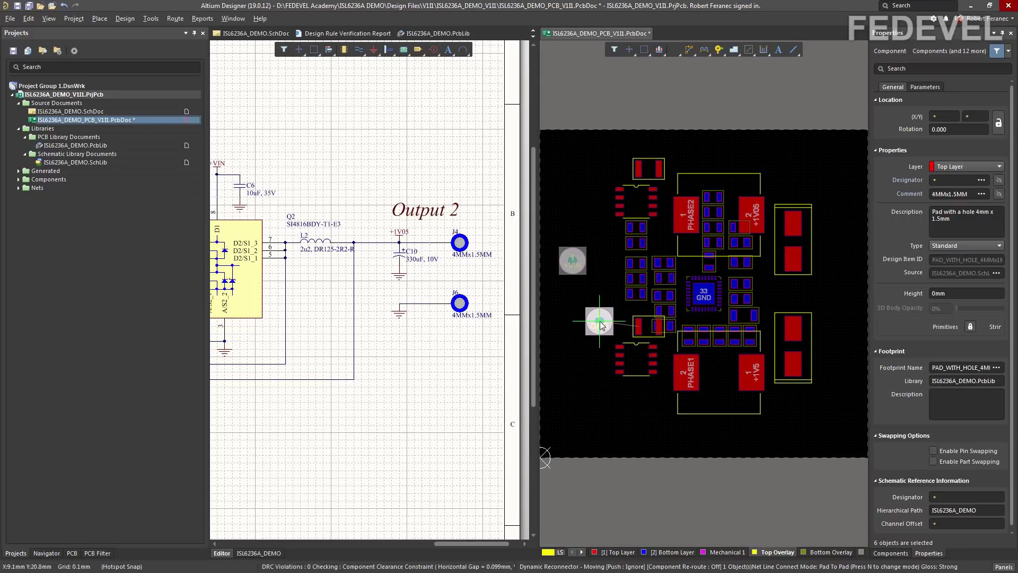
- Place the input GND pad J2 directly below the +VIN pad, at about X 4.9 mm, Y 22.8 mm
key(j)
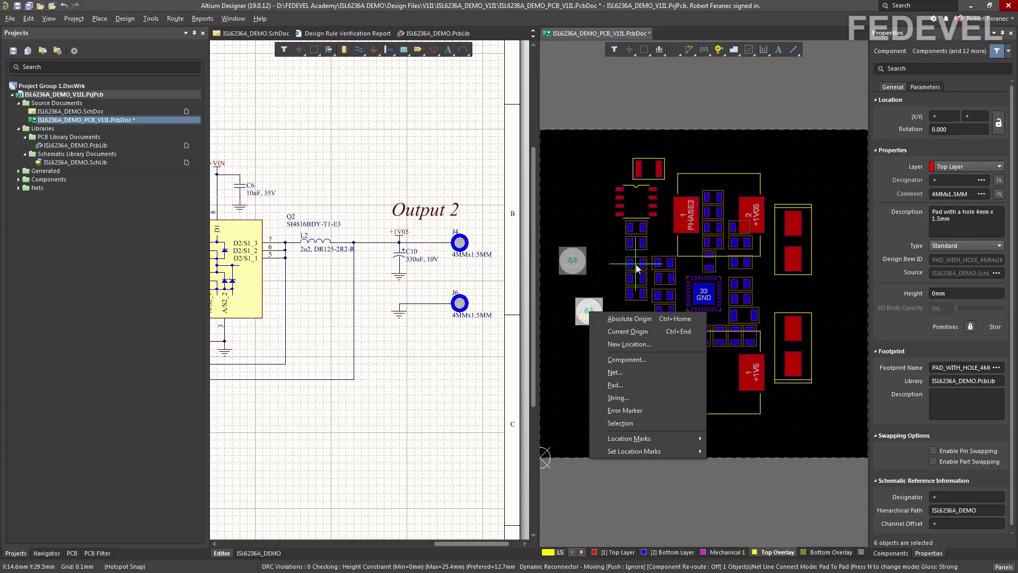
key(Escape)
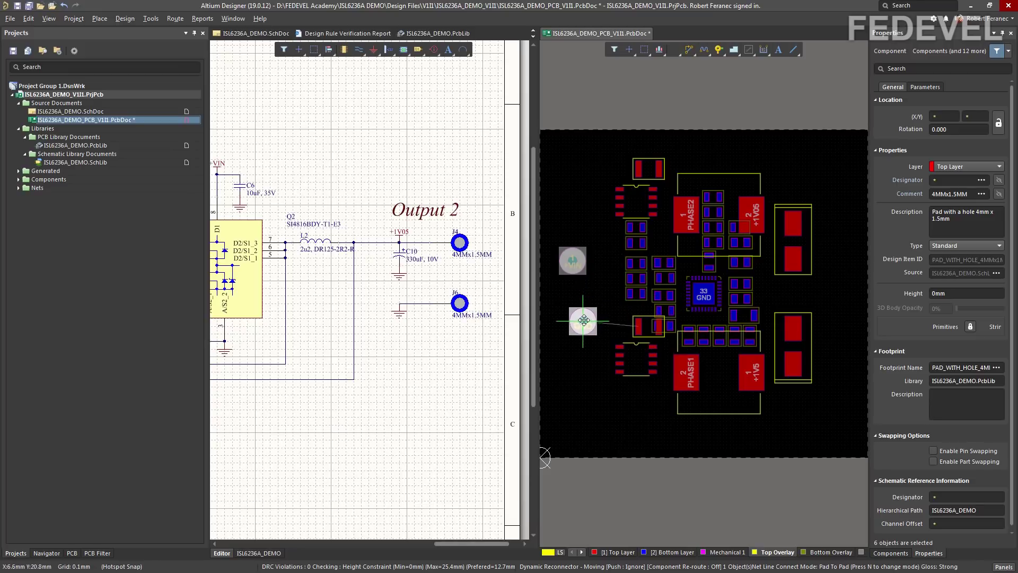
click(572, 308)
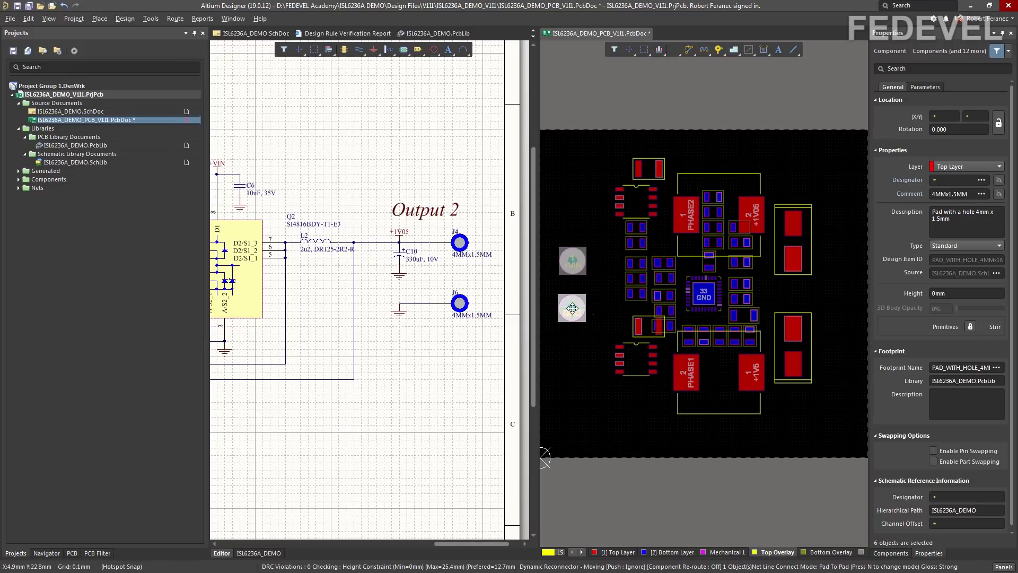
- Place the four output pads along the board's right edge, one pair beside C9 and one pair beside C10
click(848, 326)
click(849, 223)
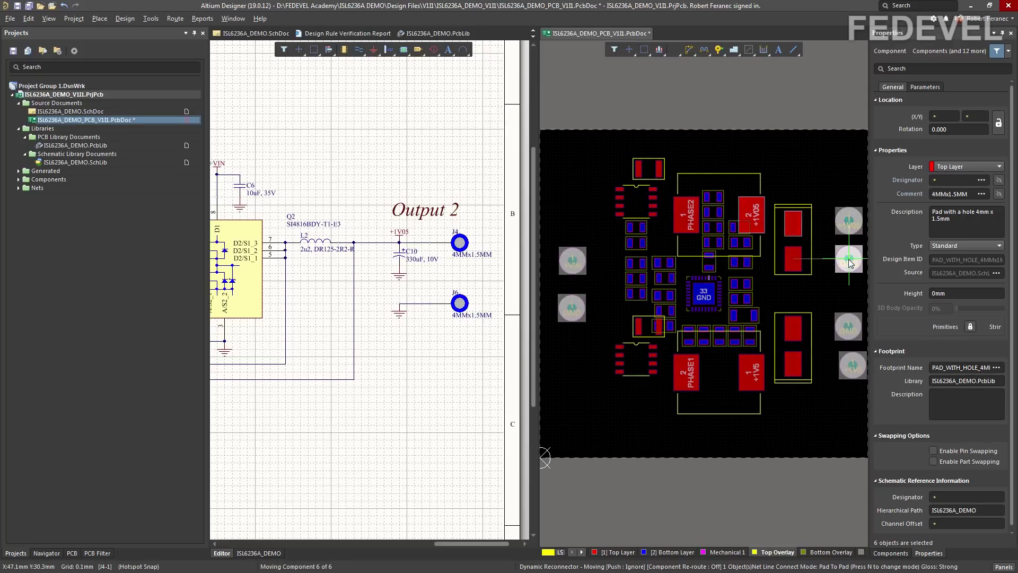
click(849, 258)
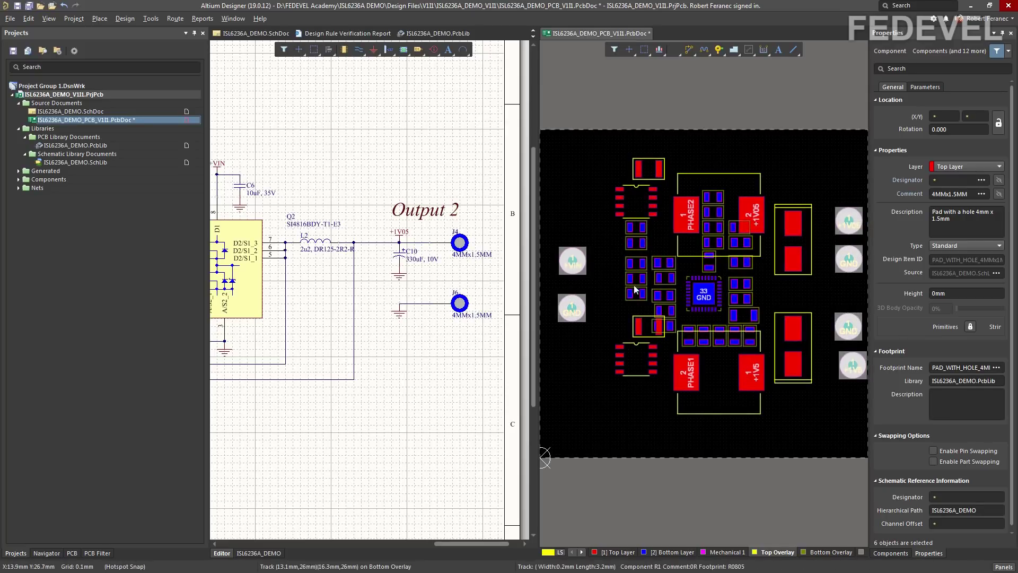
- Fit the whole schematic in view and clear the selection of the placed pads on the PCB
click(381, 157)
click(49, 19)
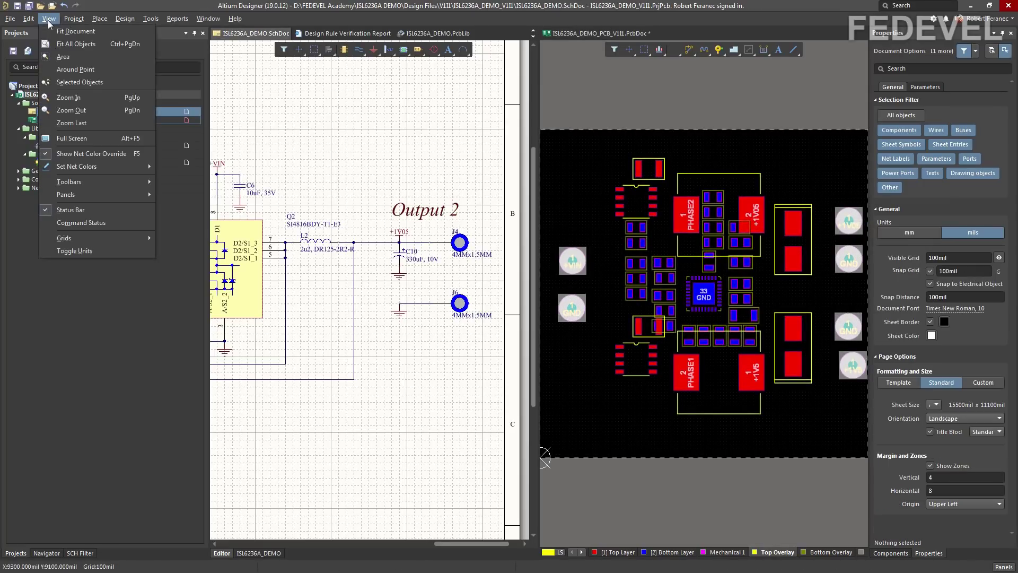
click(63, 42)
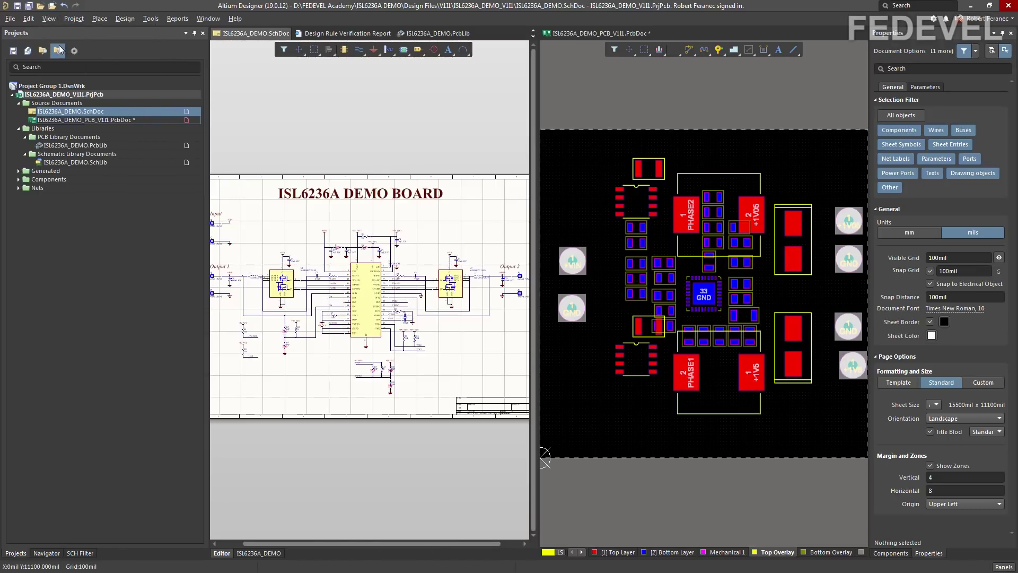
click(568, 178)
key(q)
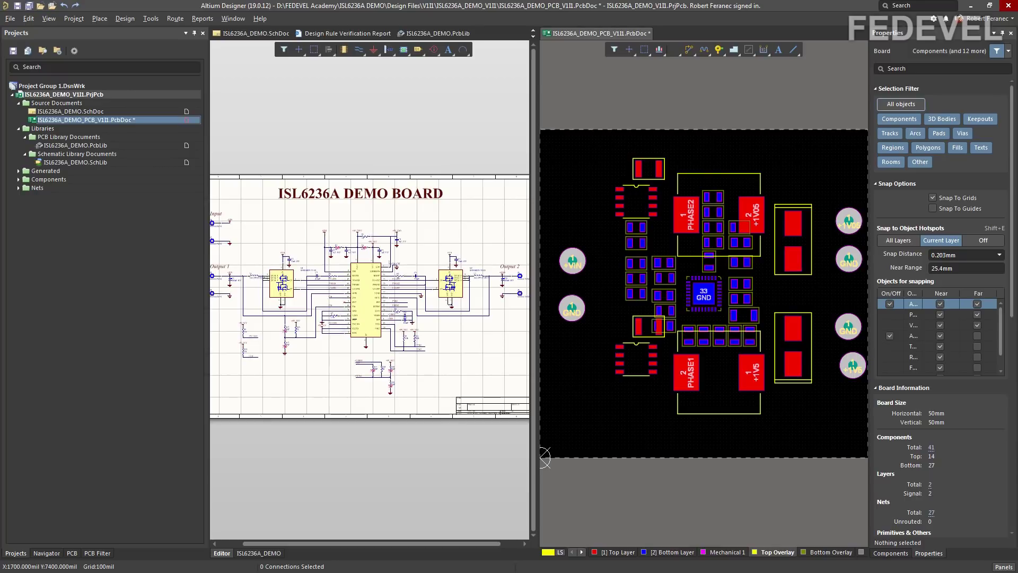
- Compare the properties of the input GND pad primitive with those of its whole component J2 by selecting each in turn
key(q)
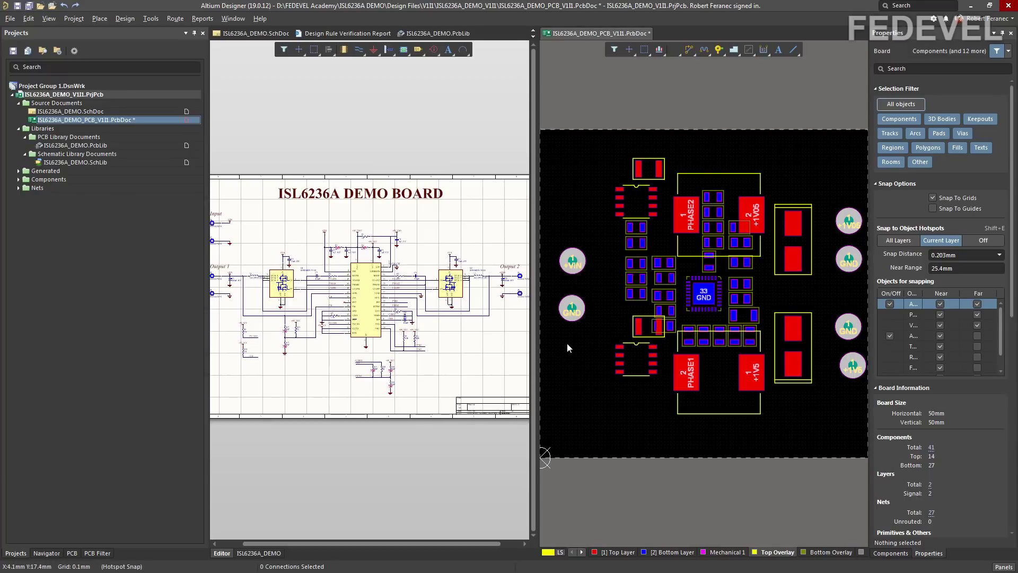
ctrl+scroll(566, 323, up, 2)
ctrl+scroll(565, 323, up, 1)
right_drag(570, 337, 624, 323)
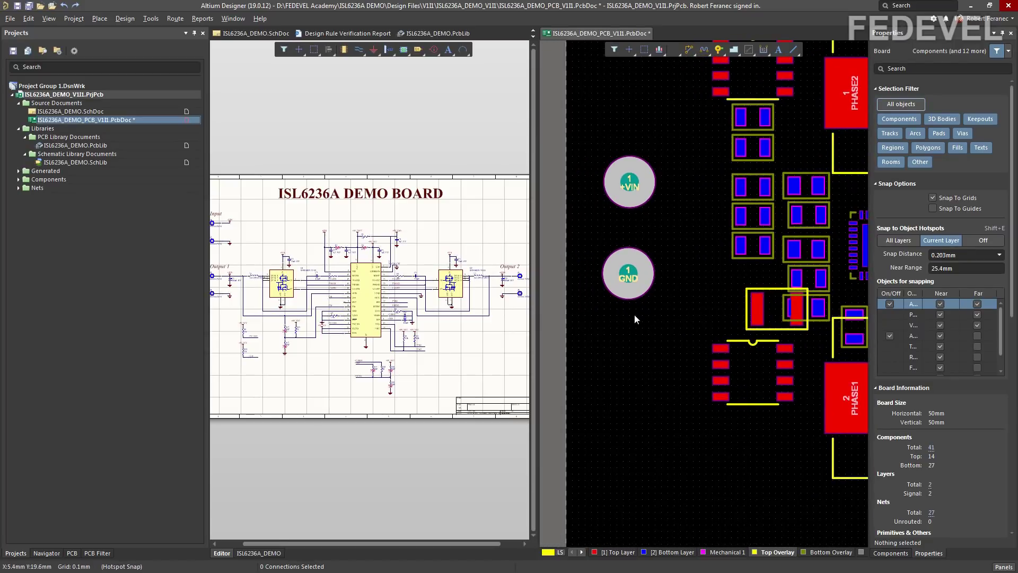
ctrl+scroll(656, 238, up, 2)
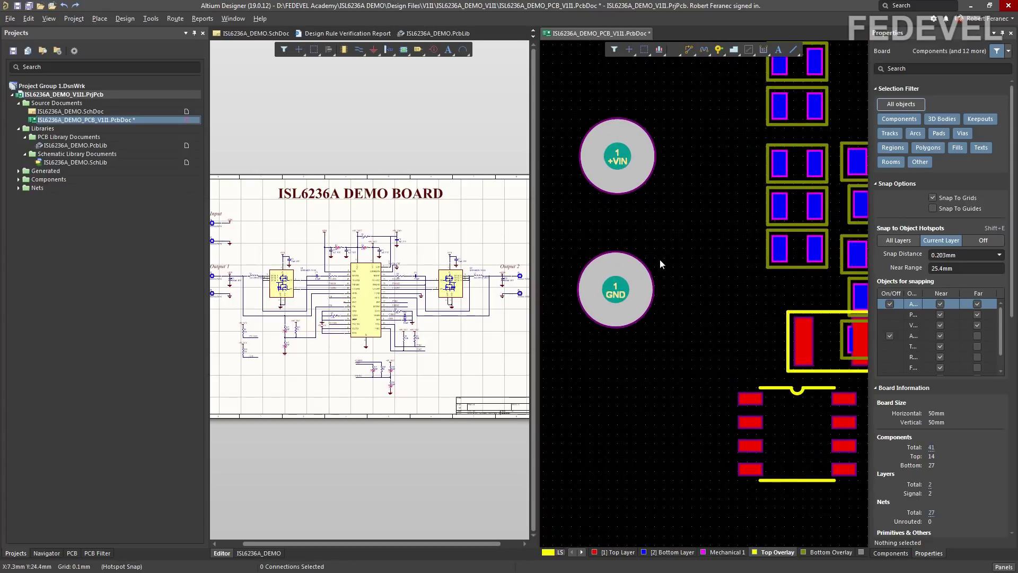
right_drag(659, 263, 683, 229)
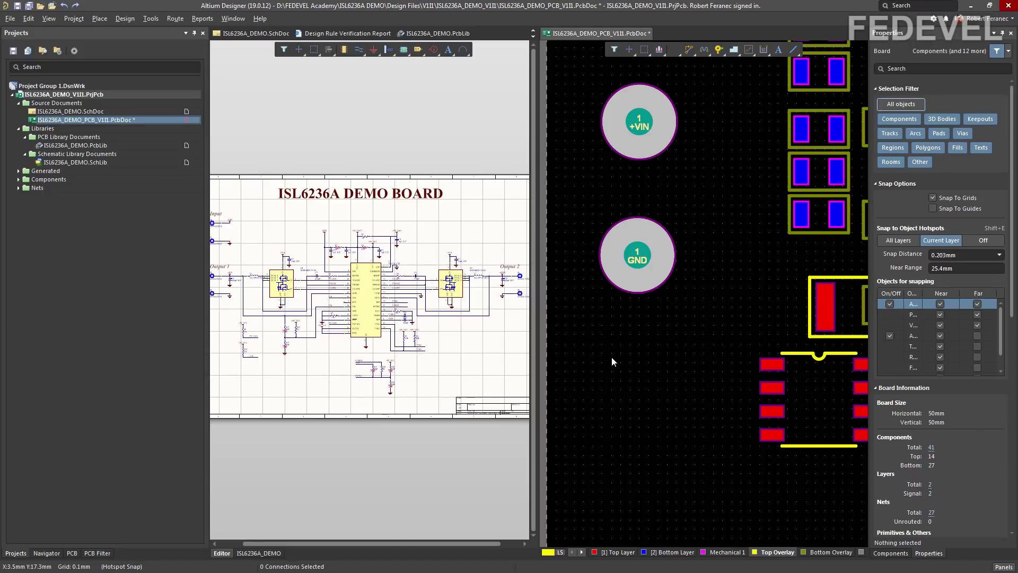
click(658, 250)
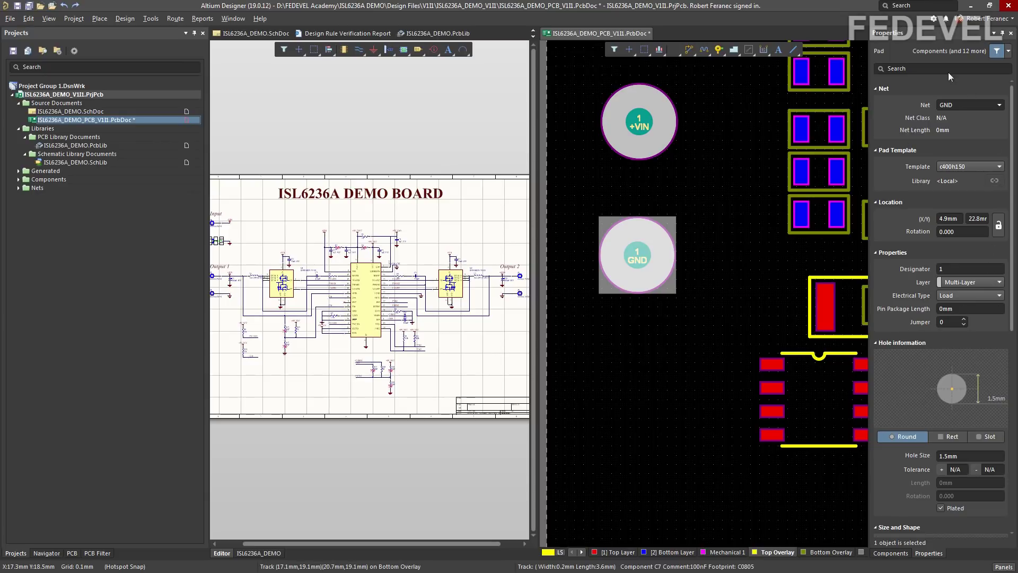
click(664, 350)
click(672, 287)
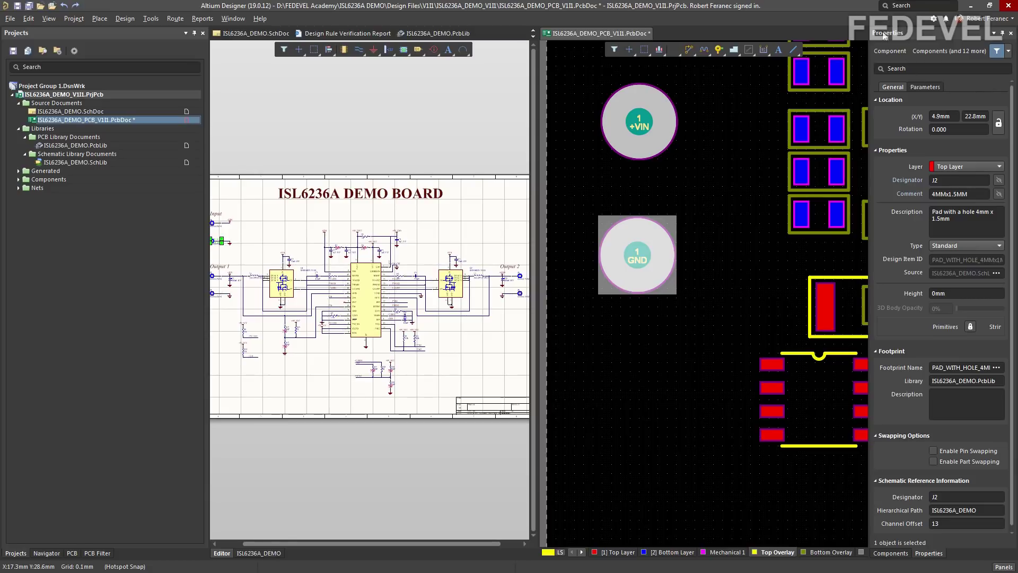
click(665, 356)
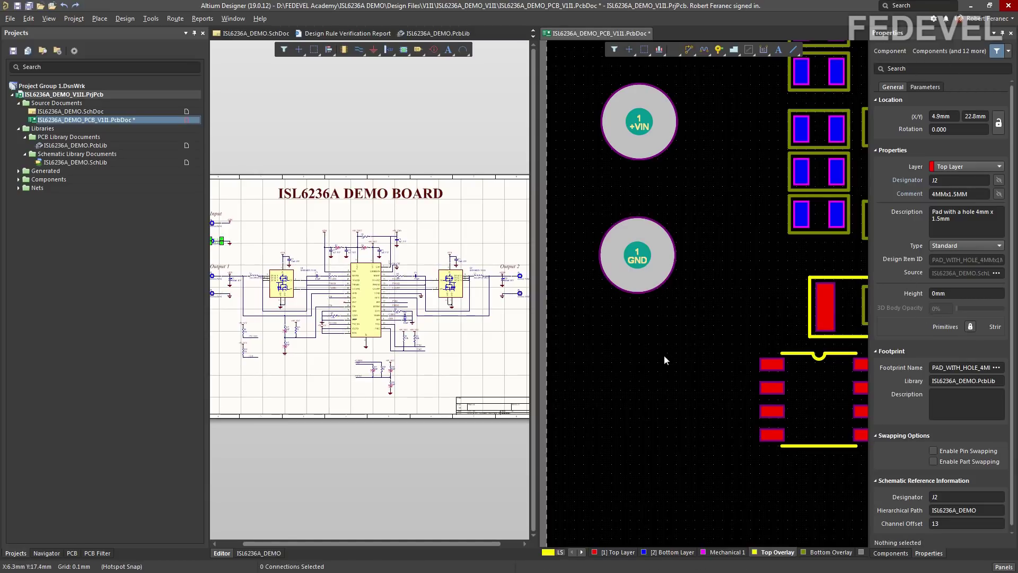
click(666, 260)
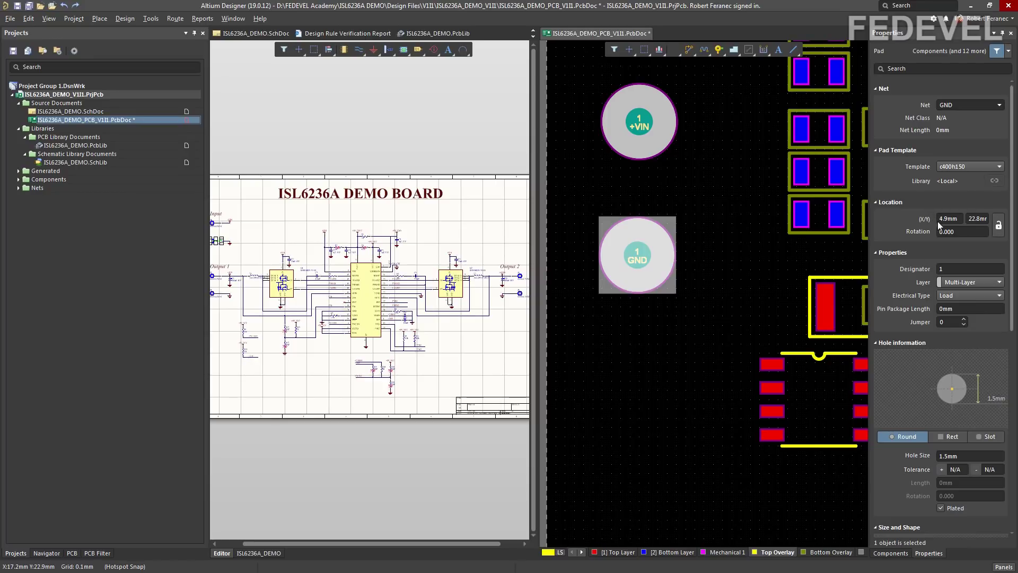
click(676, 365)
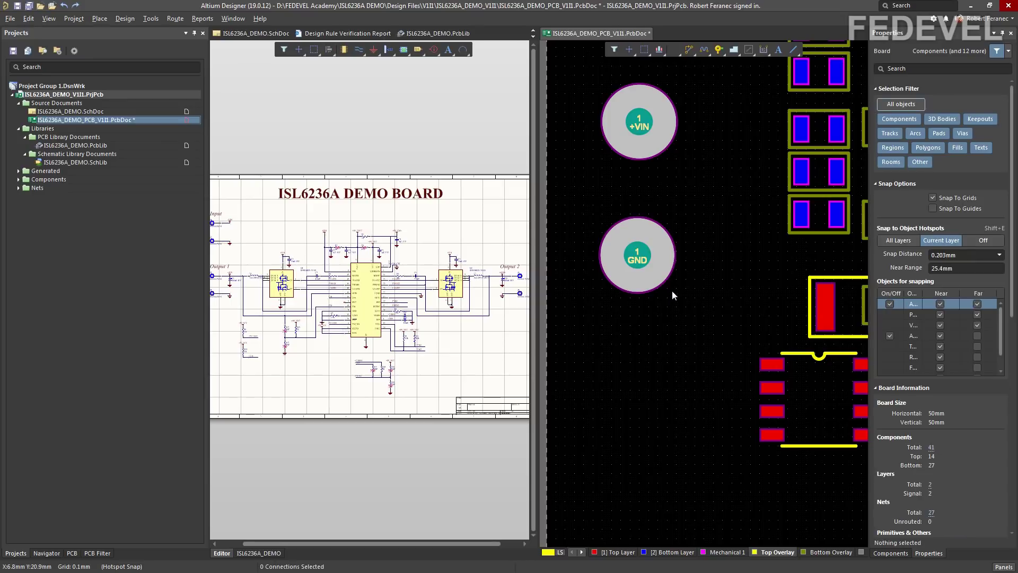
- Move the input GND pad component J2 to exactly X 5 mm, Y 20 mm and clear the selection
click(673, 290)
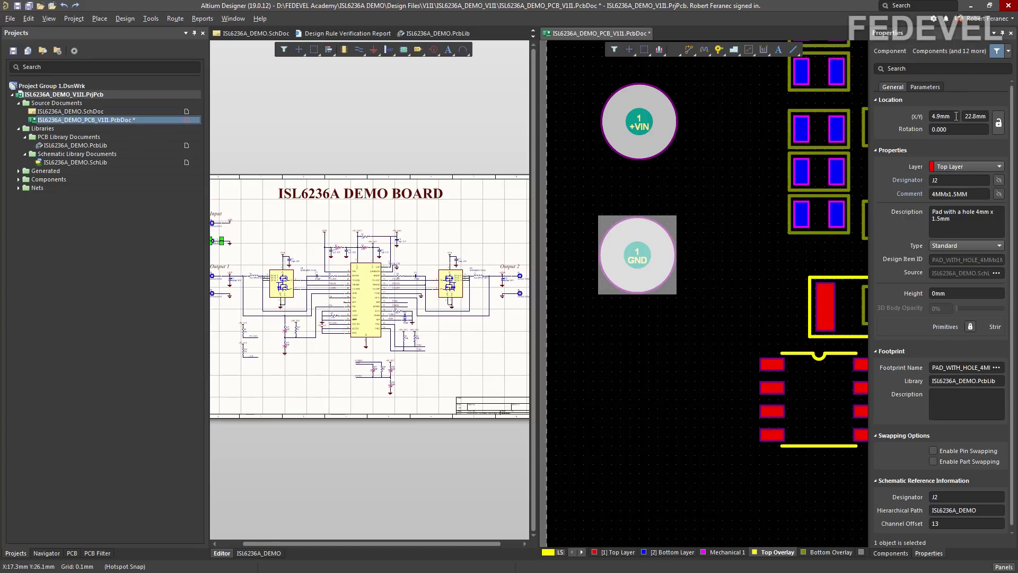
click(956, 117)
key(Tab)
text(20)
key(Return)
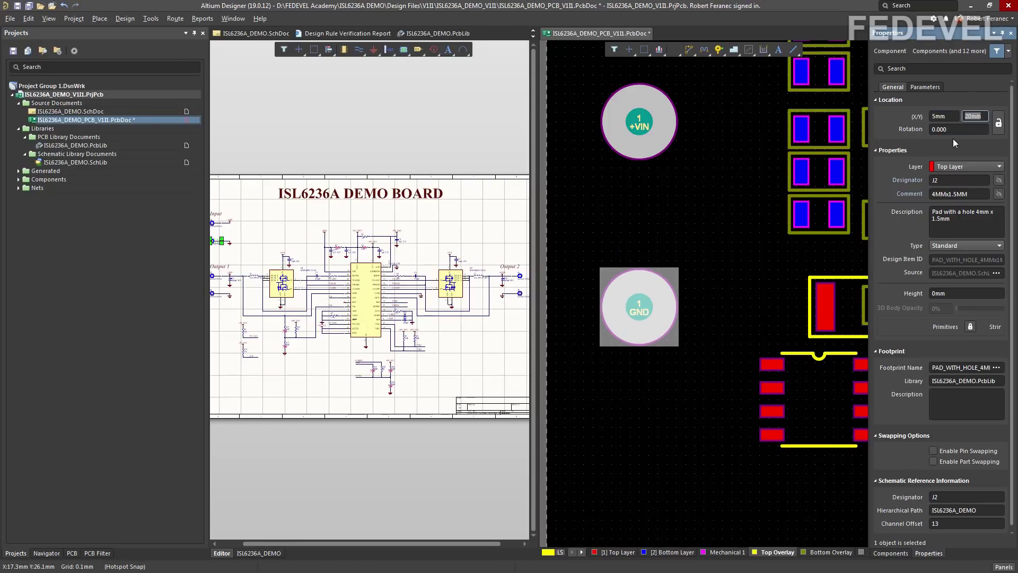
click(641, 198)
- Restrict the PCB selection filter to components only
ctrl+scroll(639, 199, down, 3)
right_drag(828, 239, 692, 260)
ctrl+scroll(663, 250, down, 2)
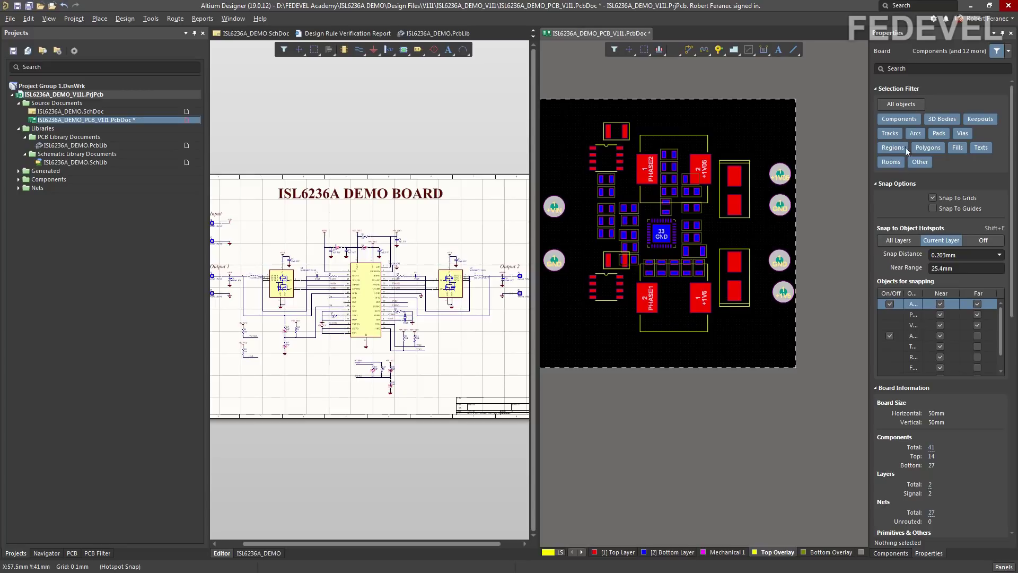
click(907, 103)
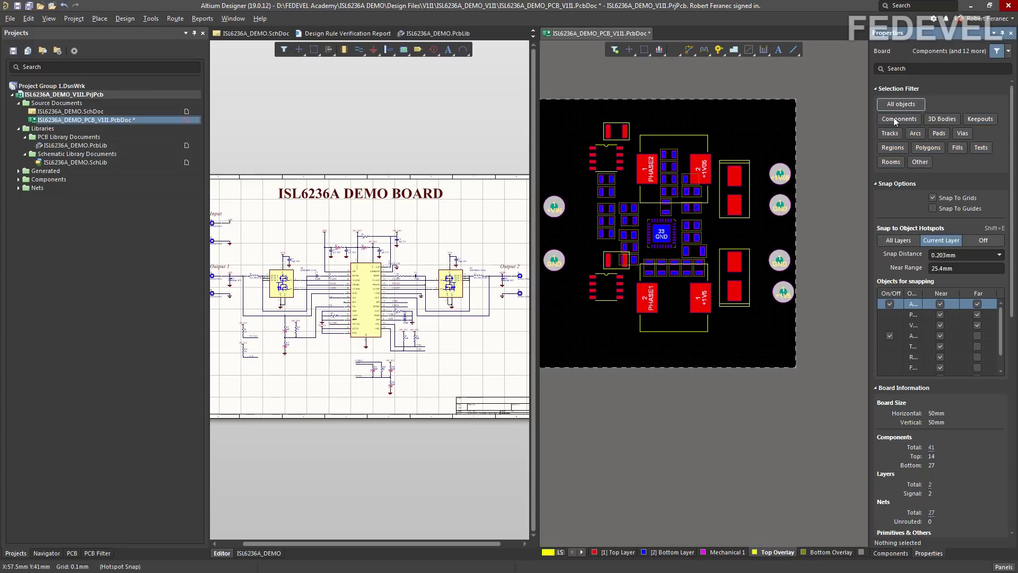
click(895, 120)
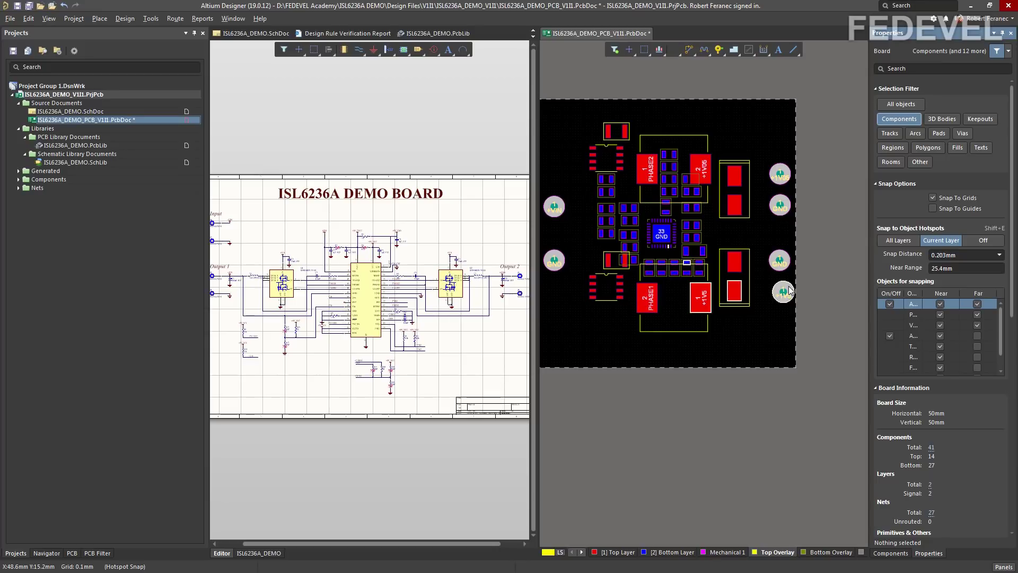
- Move the +1V5 output pad J3 to exactly X 45 mm, Y 14 mm
ctrl+scroll(788, 290, up, 4)
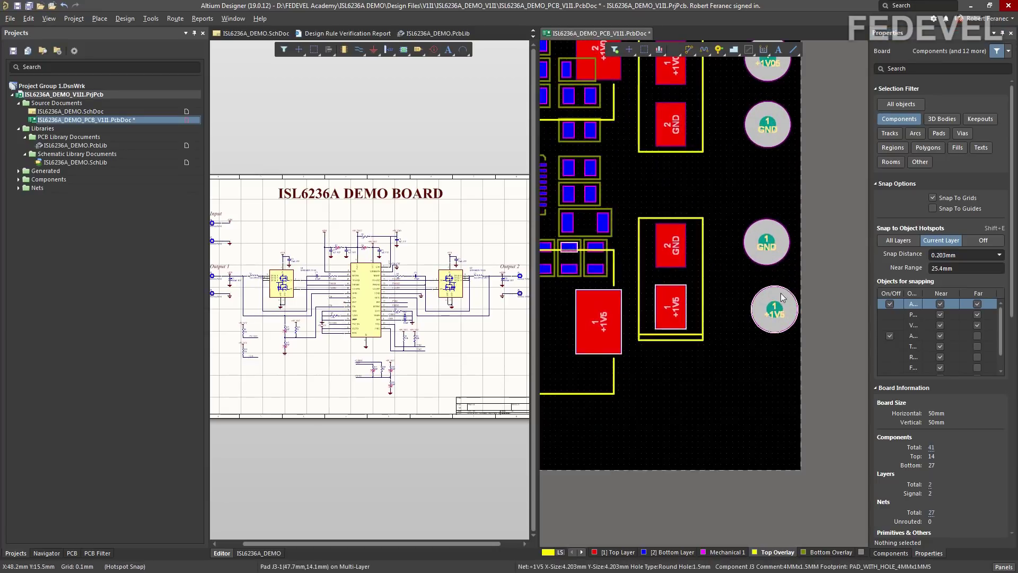
click(764, 307)
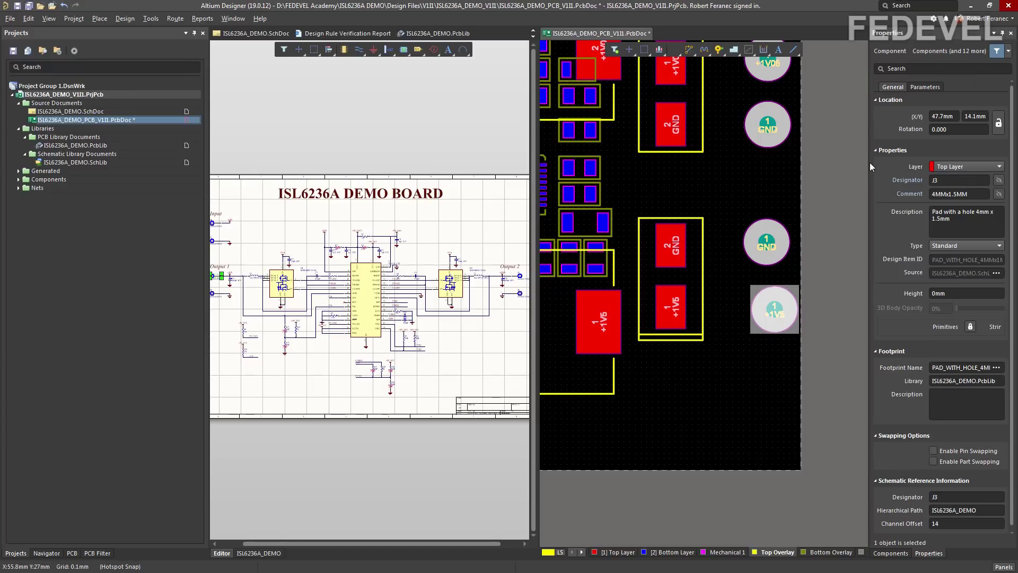
right_drag(772, 181, 730, 222)
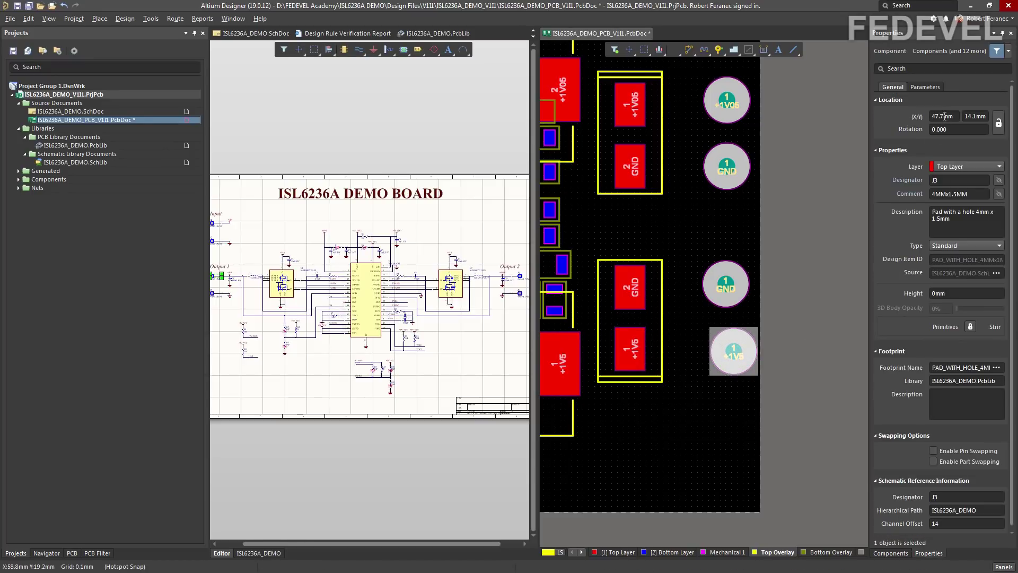
click(944, 116)
text(45)
key(Tab)
text(14)
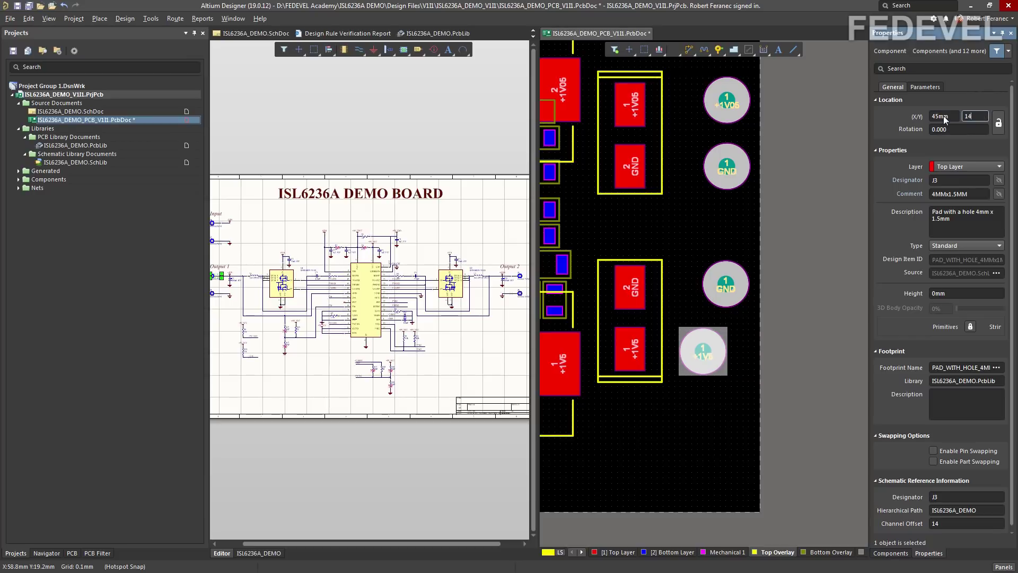
key(Return)
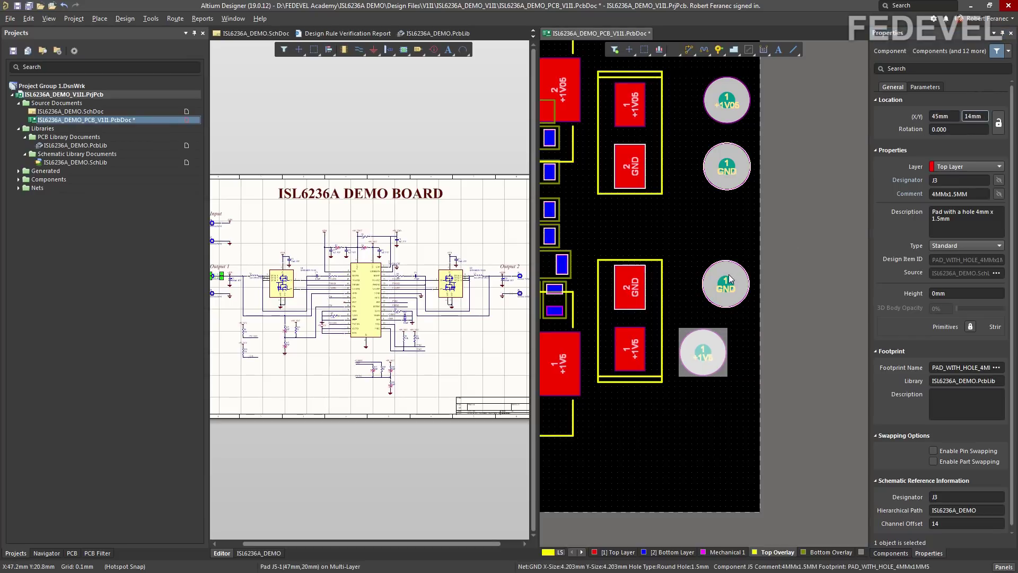
- Move the GND output pad J5, directly above the +1V5 pad, to exactly X 45 mm, Y 20 mm
click(727, 277)
double_click(939, 117)
text(4)
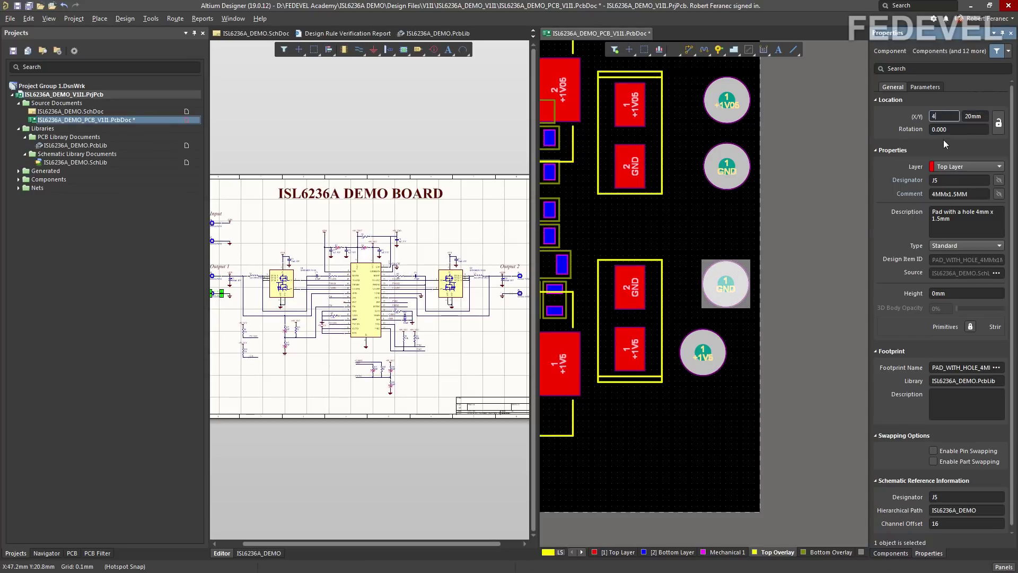
text(5)
key(Tab)
text(20)
key(Return)
- Move the GND output pad J6, below the +1V05 pad, to exactly X 45 mm, Y 30 mm
click(722, 183)
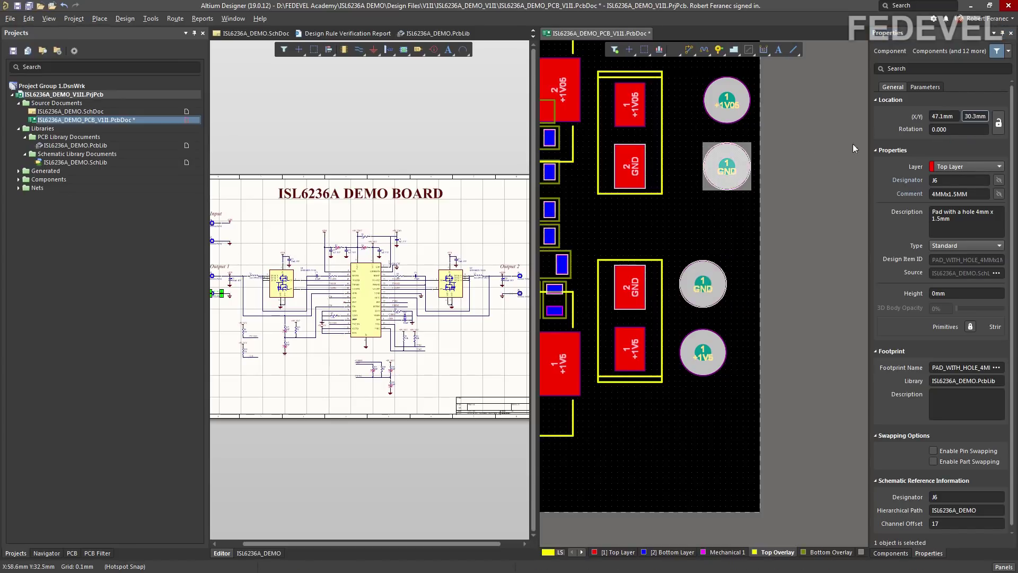
click(946, 117)
text(45)
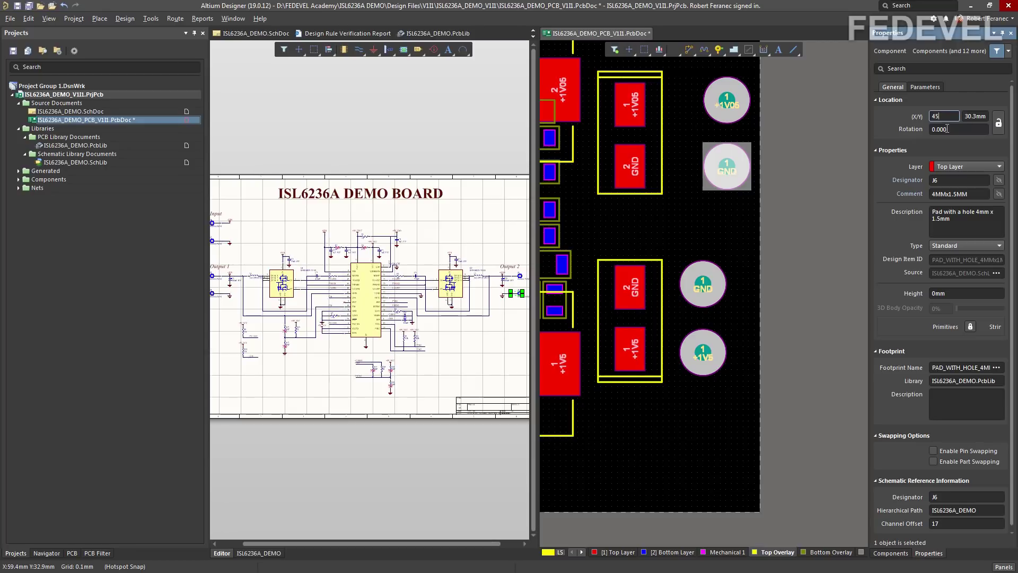
key(Tab)
text(30)
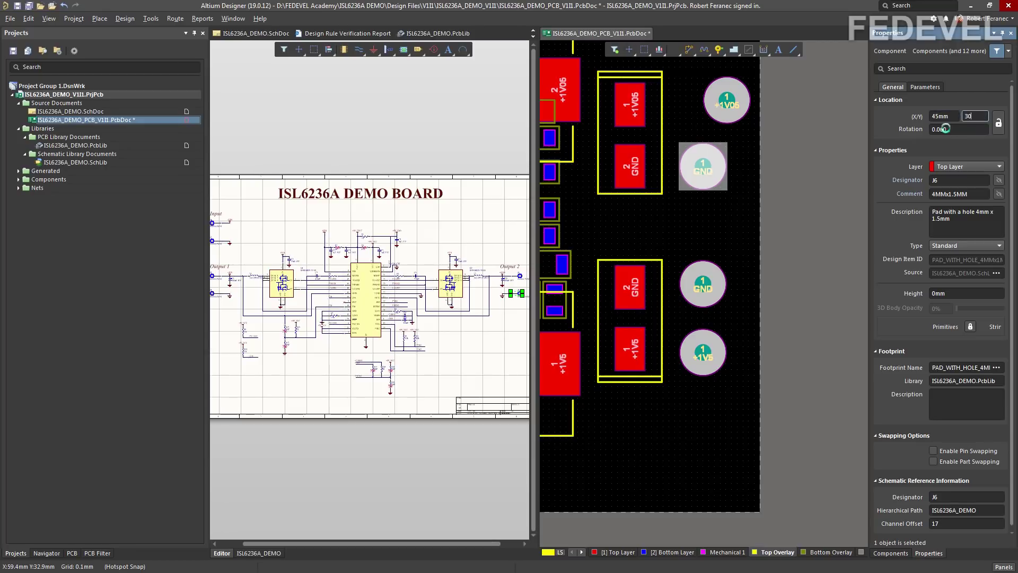
key(Return)
- Move the +1V05 output pad J4 to exactly X 45 mm, Y 36 mm and clear the selection
click(734, 116)
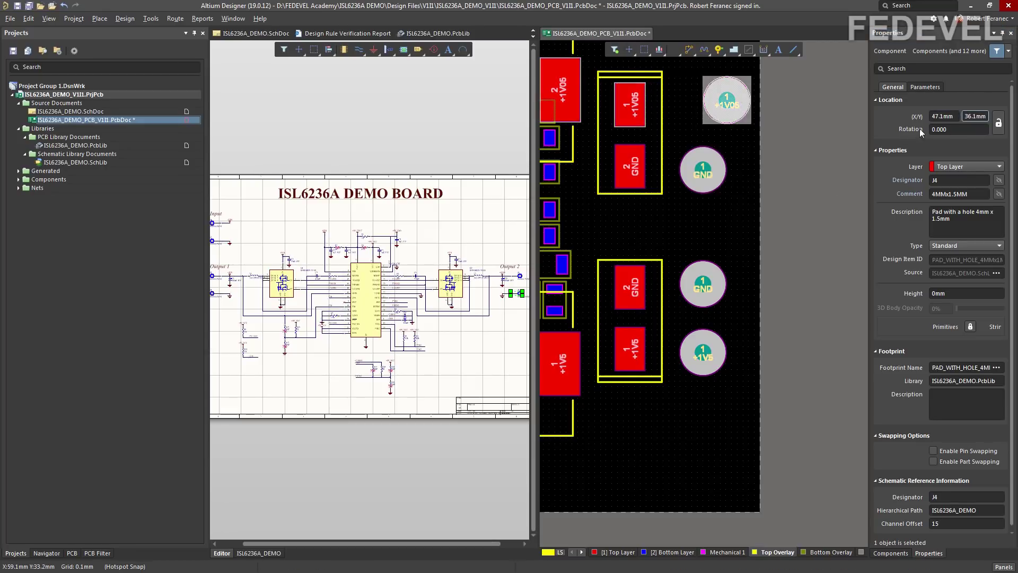
click(944, 116)
text(45)
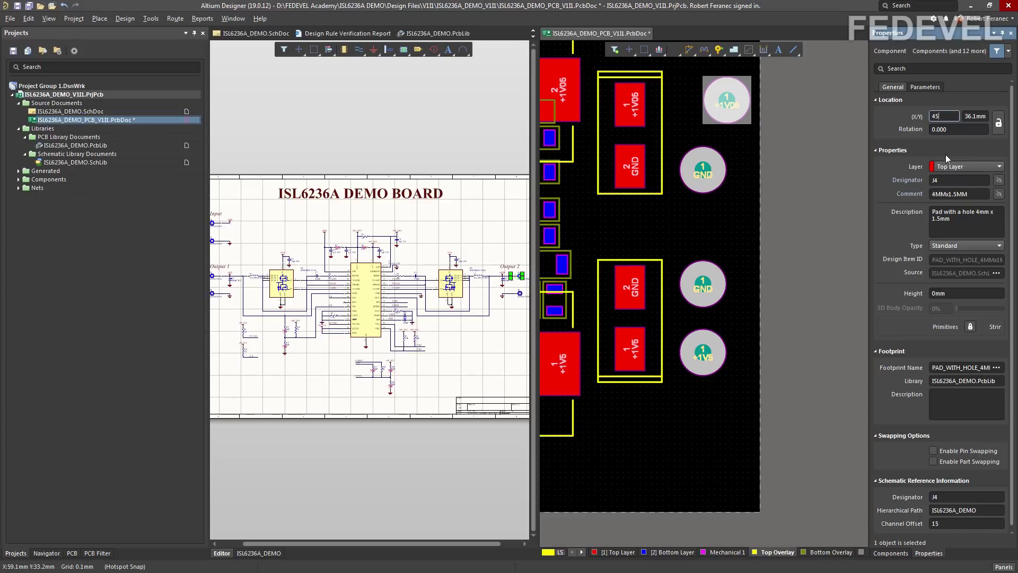
key(Tab)
text(36)
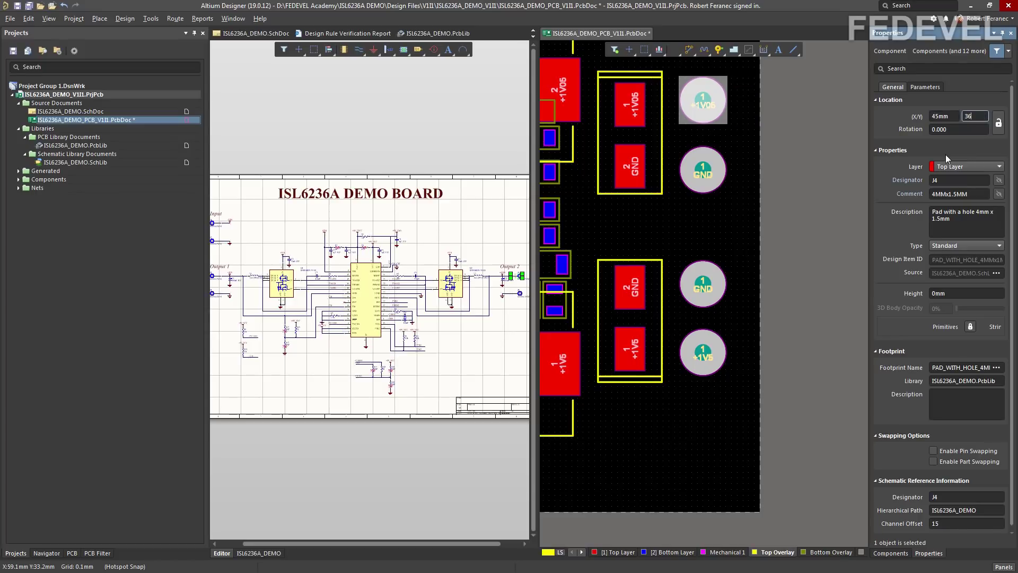
key(Return)
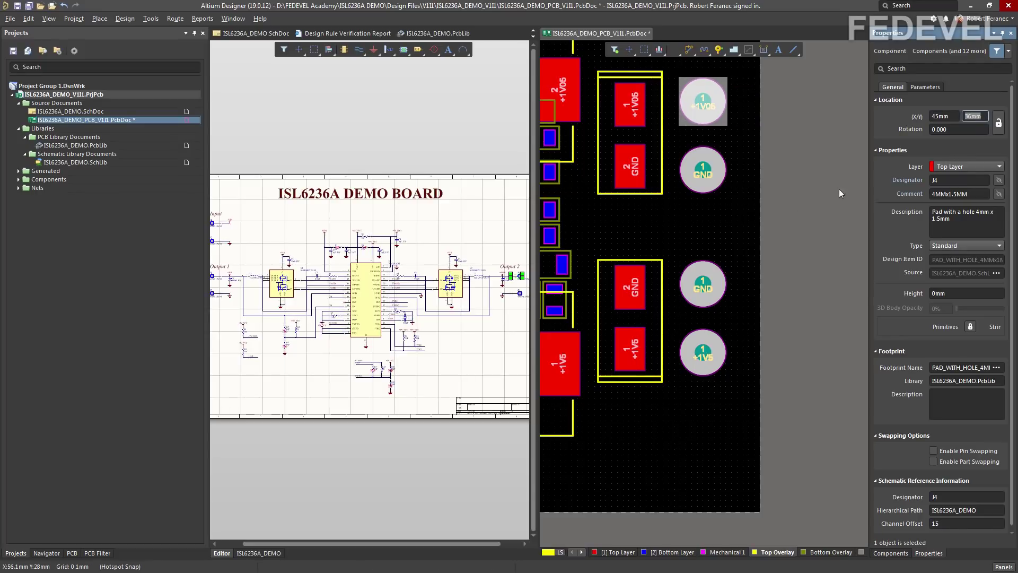
click(689, 222)
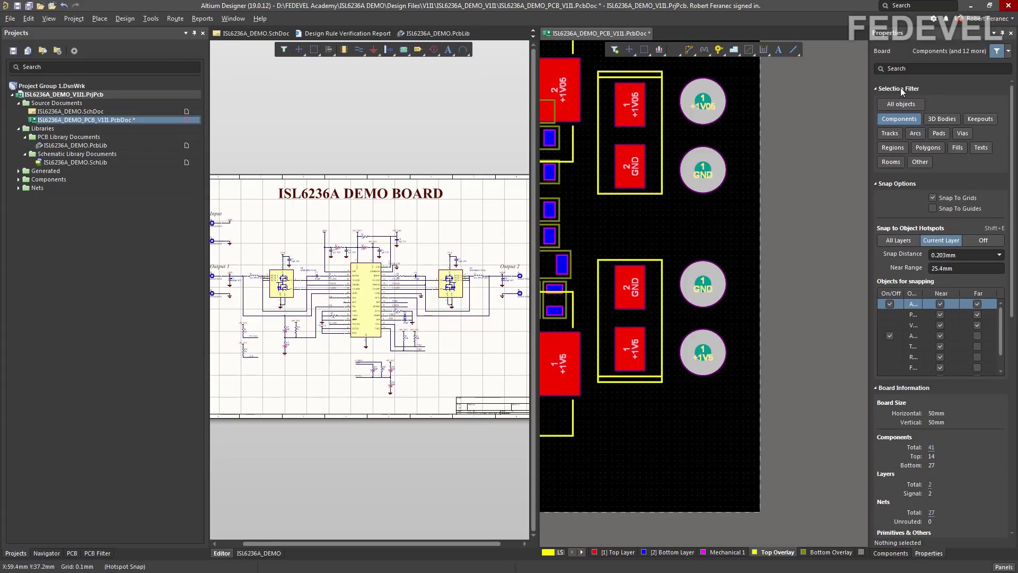
- Allow all object types in the selection filter again and save the PCB document
click(898, 104)
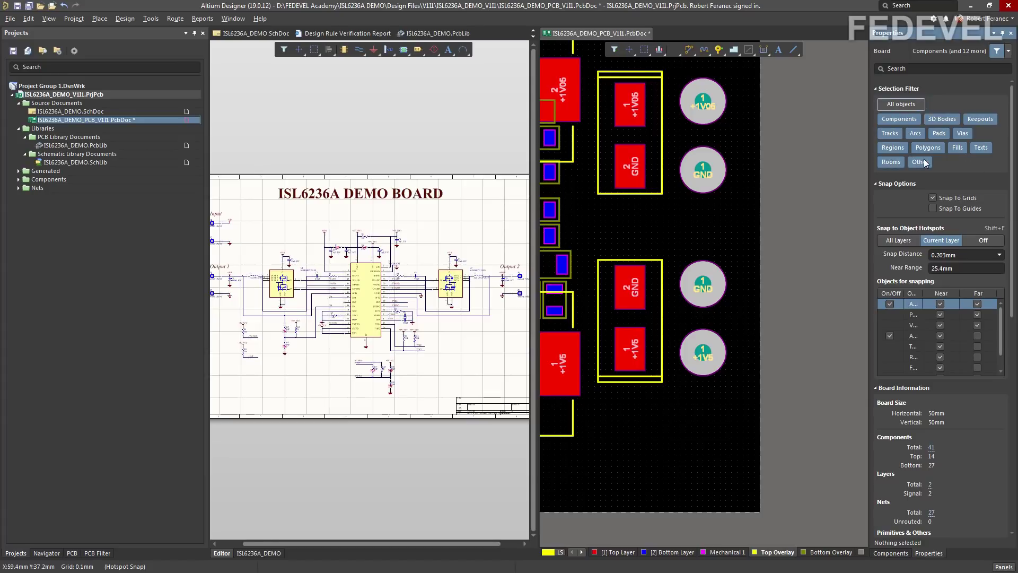
click(48, 18)
click(66, 85)
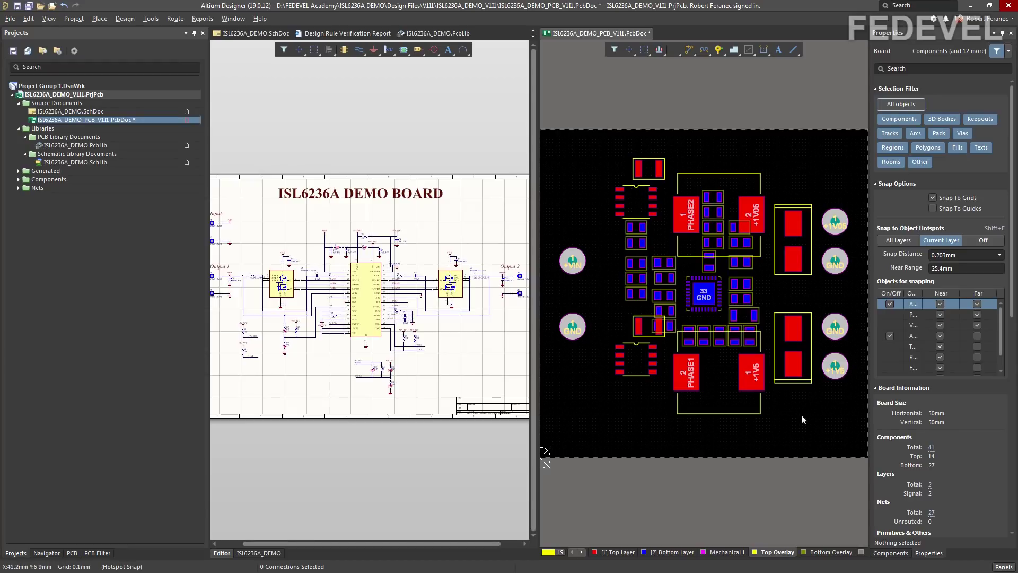
key(ctrl+s)
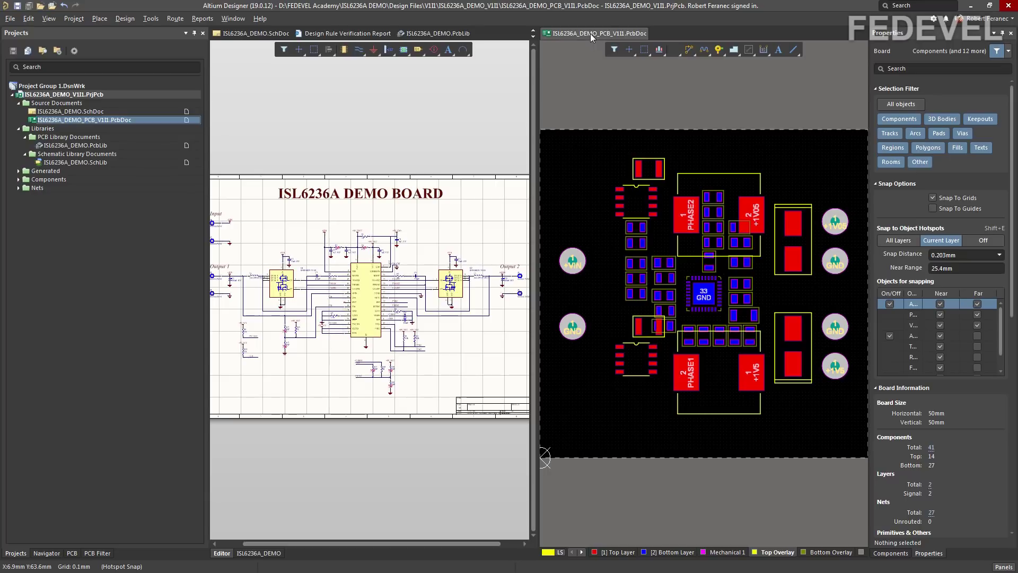
- Merge the PCB document into the schematic's tab group and fit the whole board in the single view
drag(590, 33, 324, 35)
ctrl+scroll(440, 214, up, 3)
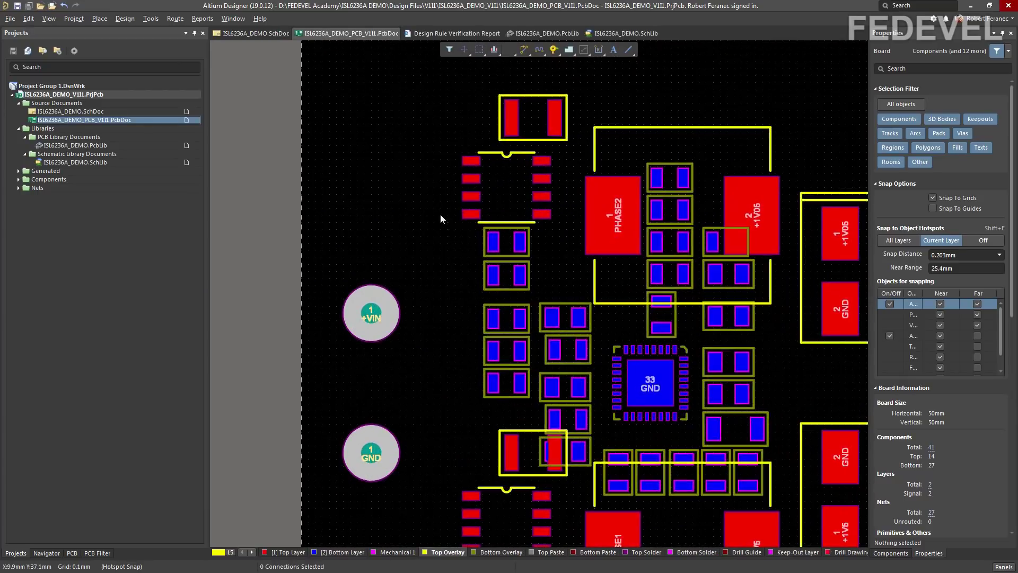
click(49, 19)
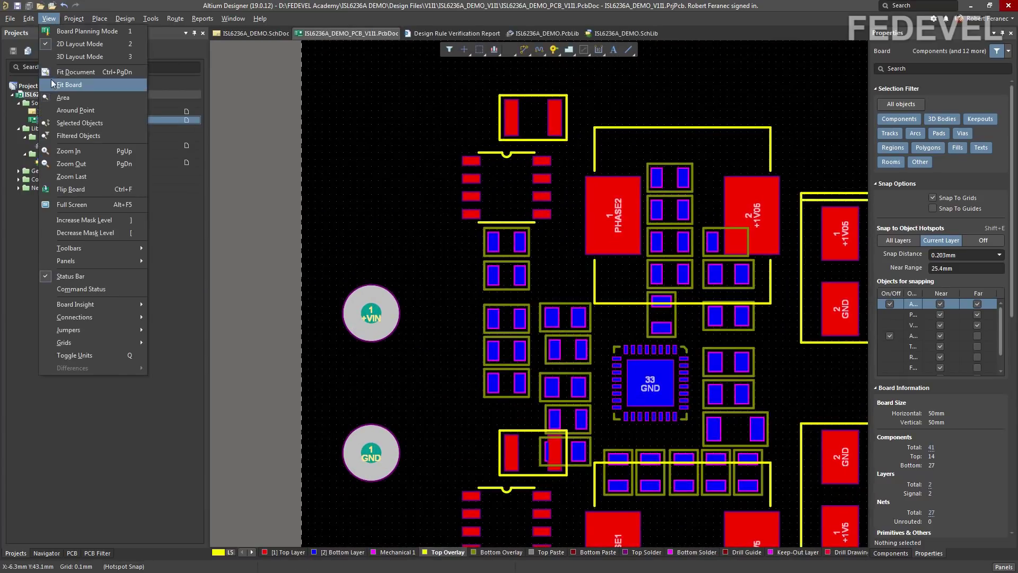
click(69, 84)
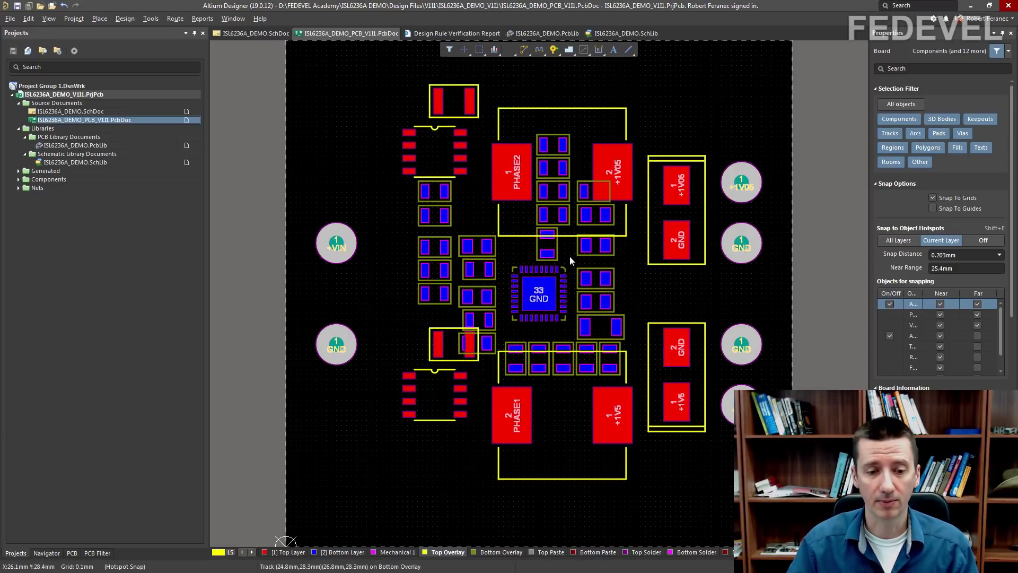
- Open the View Configuration panel and dock it in the same panel group as Projects
click(214, 553)
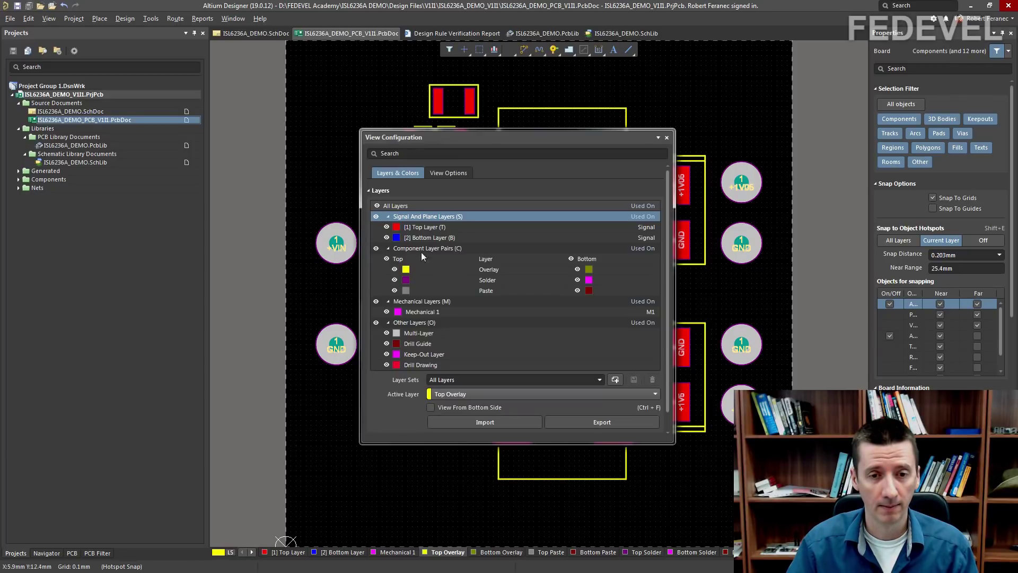
click(666, 138)
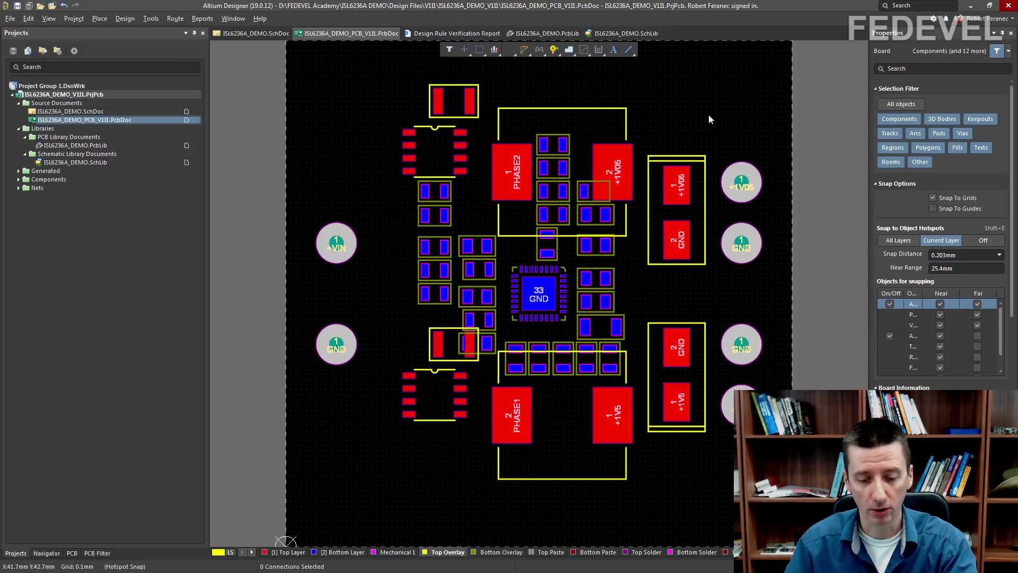
key(l)
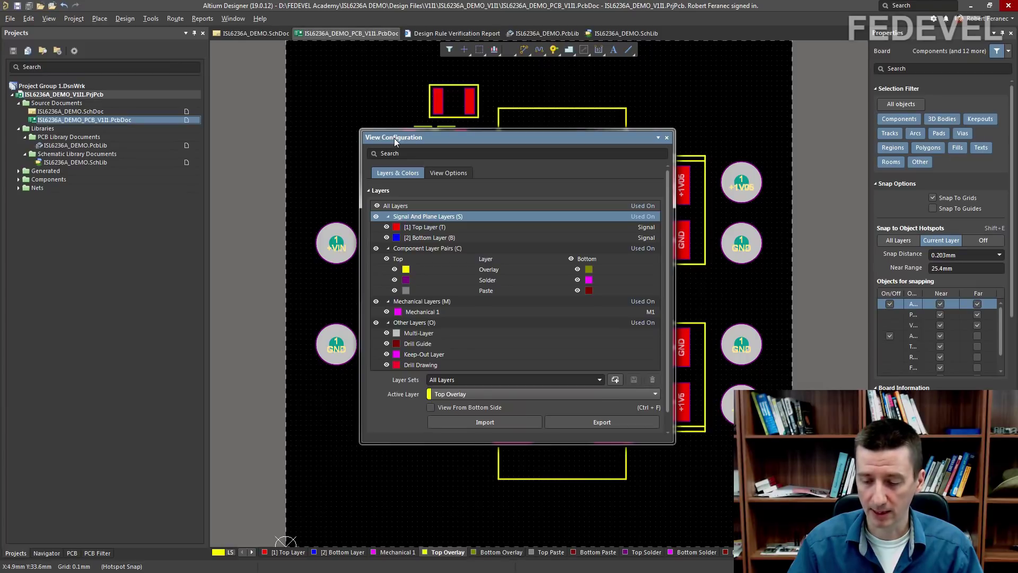
drag(393, 138, 147, 109)
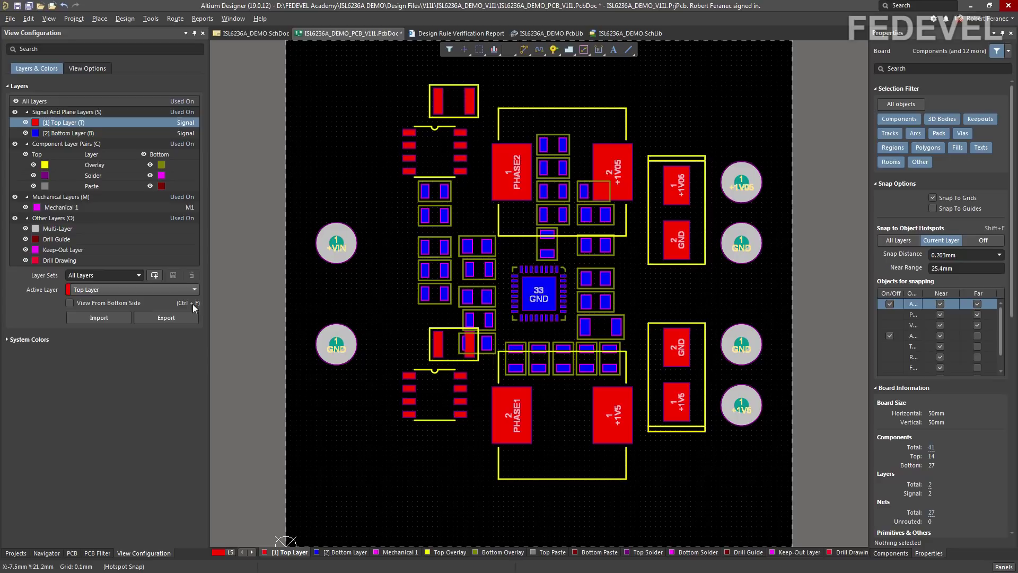
- Create and save a layer set named TOP that shows only the Top Layer and the Top Overlay
click(154, 275)
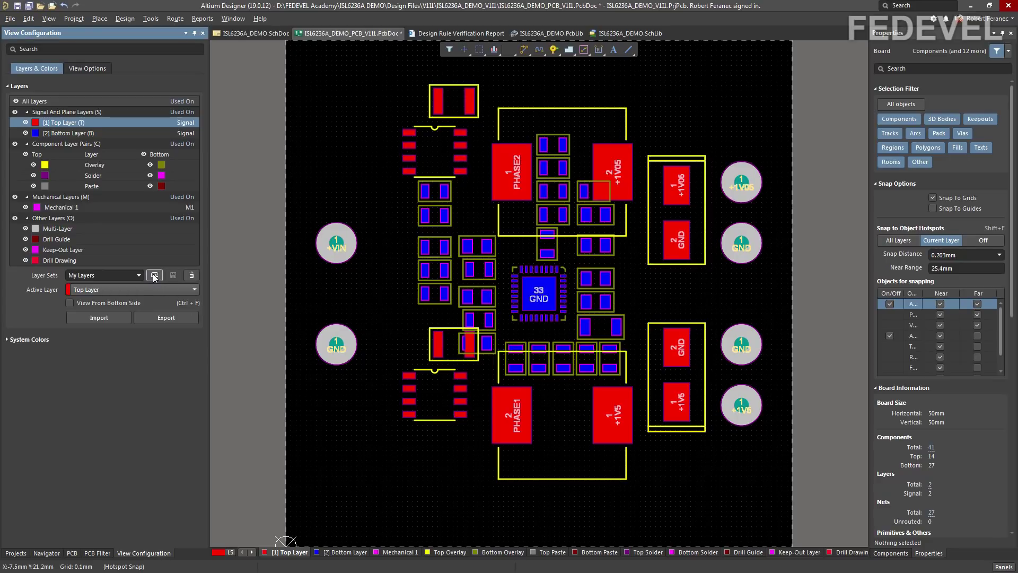
click(15, 101)
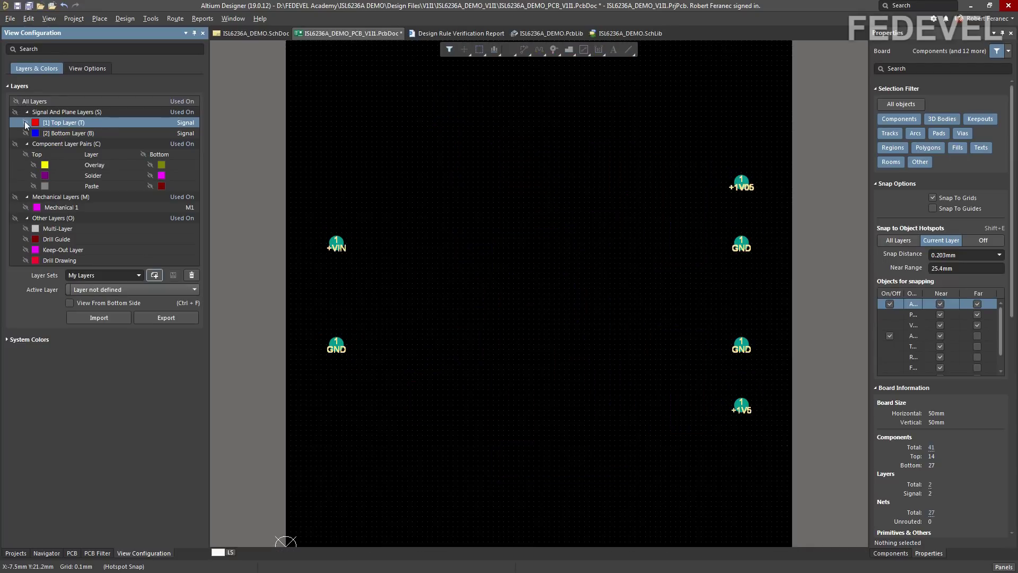
click(25, 123)
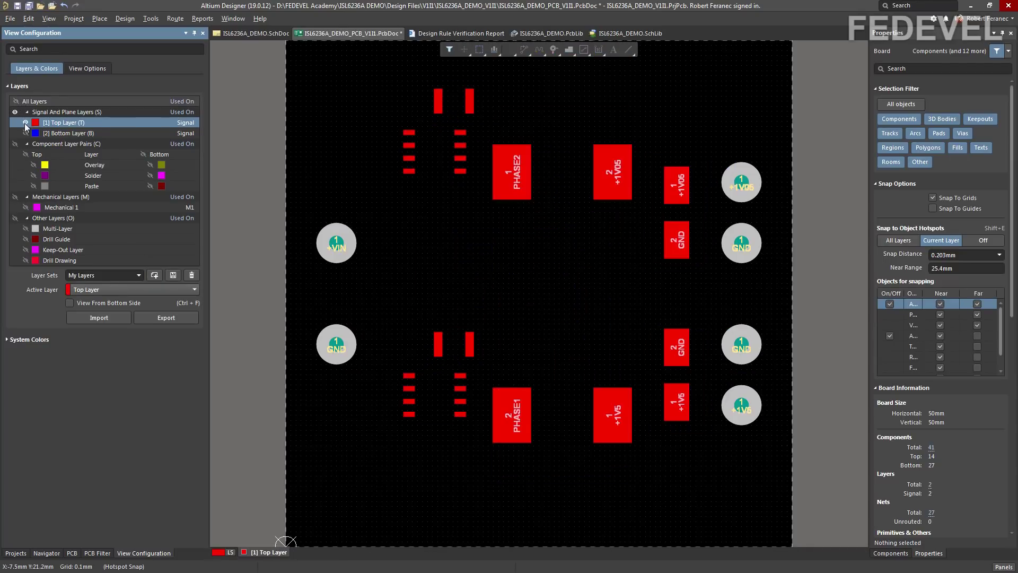
click(33, 166)
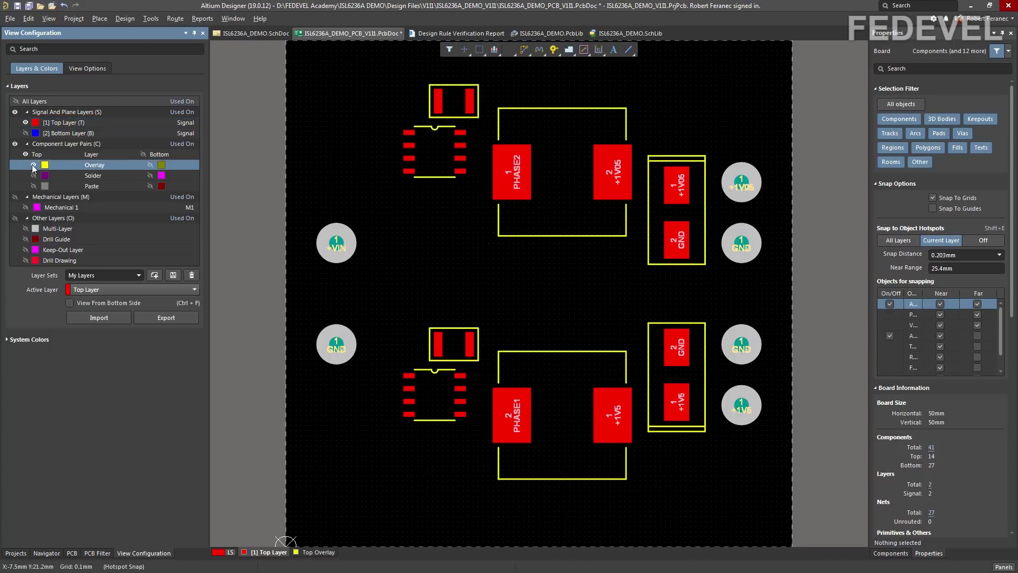
click(121, 275)
text(TOP)
click(174, 275)
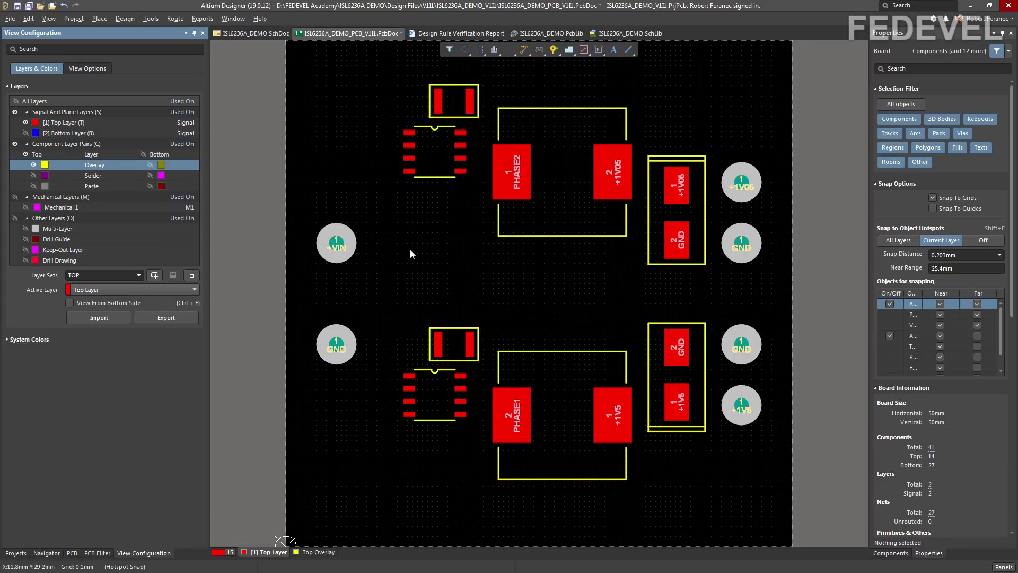
- Create and save a layer set named BOTTOM that shows only the Bottom Layer and the Bottom Overlay
click(154, 275)
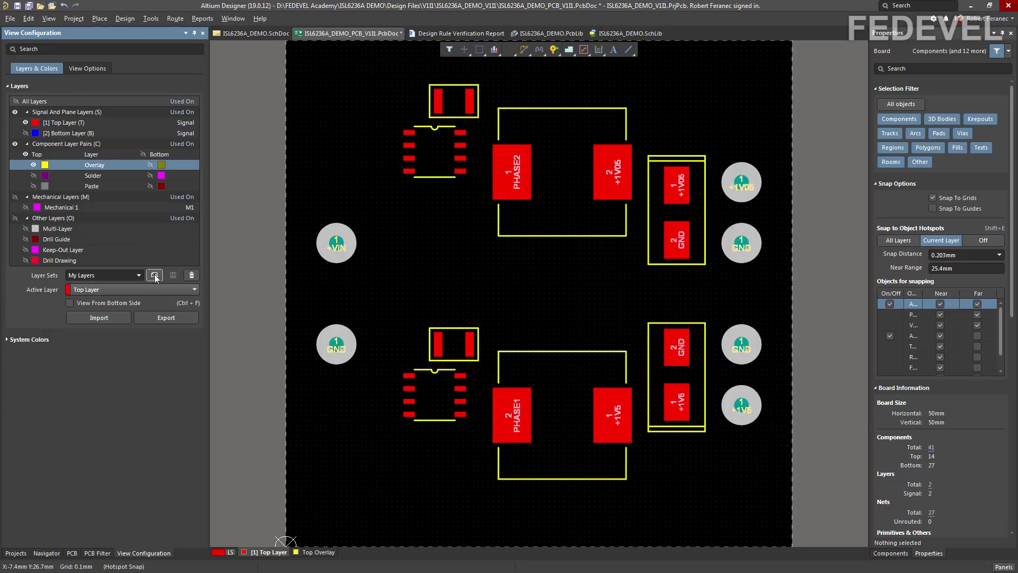
click(25, 123)
click(26, 133)
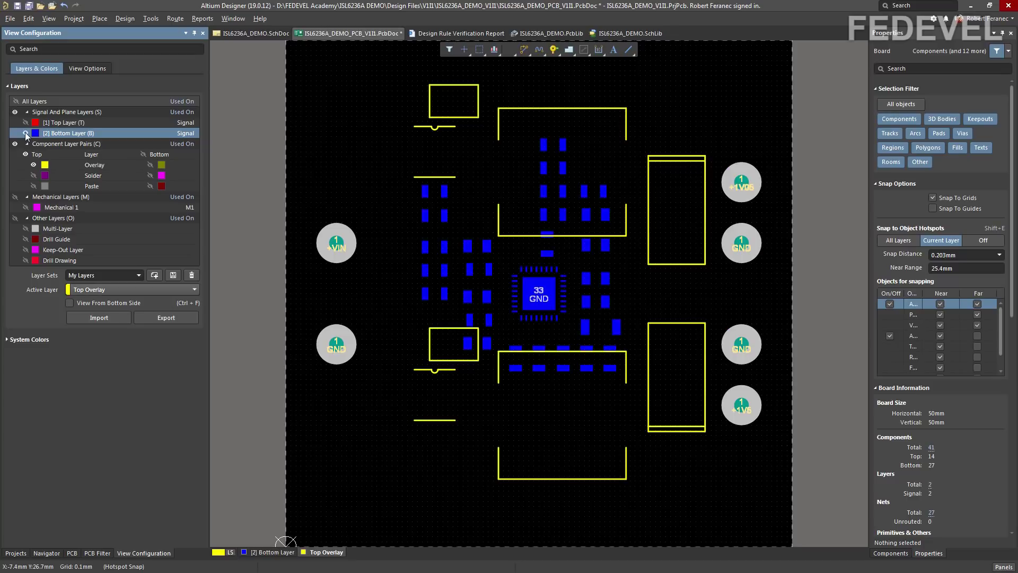
click(34, 165)
click(150, 166)
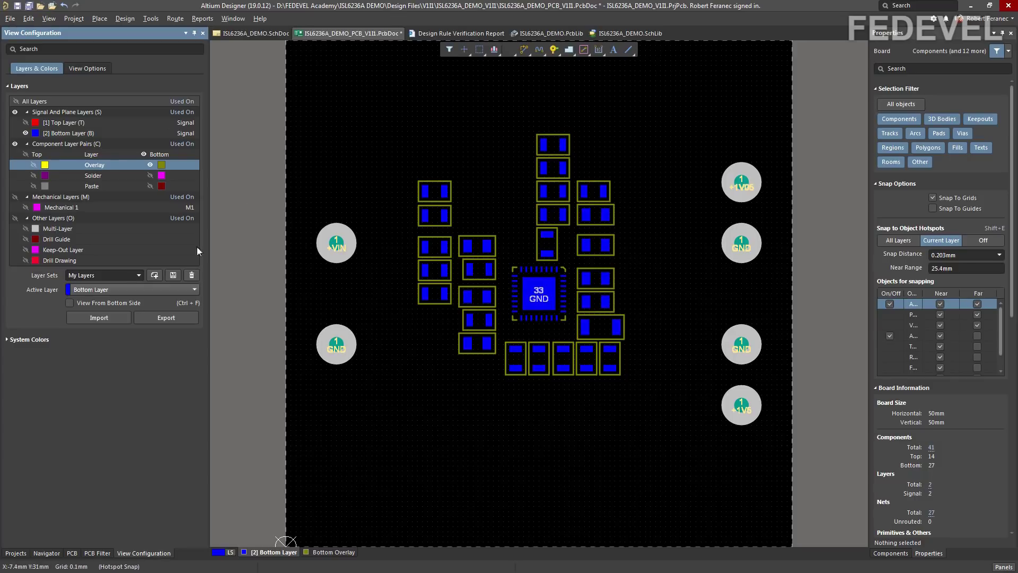
click(122, 276)
text(BOTTOM)
click(173, 274)
click(69, 274)
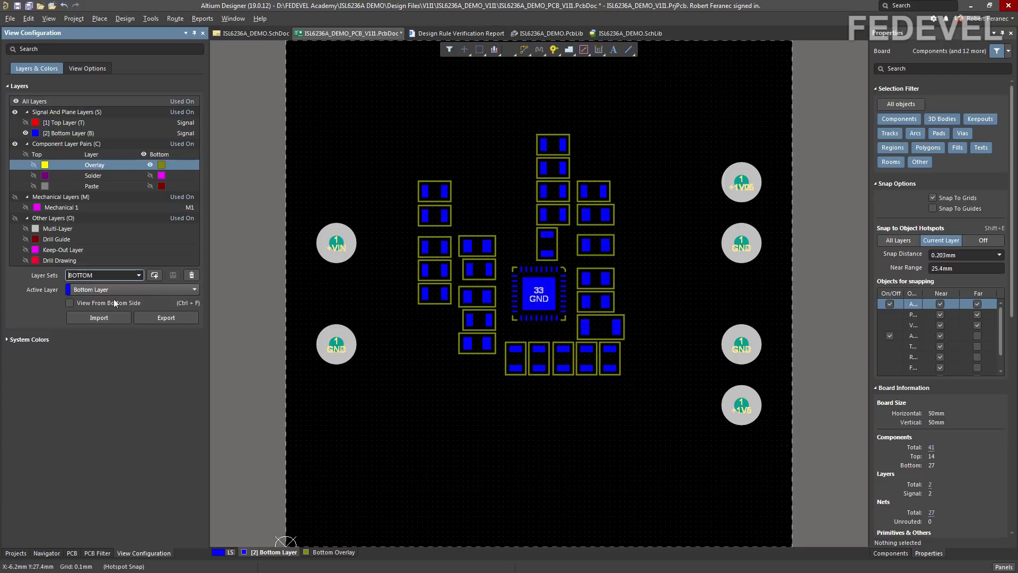
- Create and save a layer set named TOP and BOTTOM with both signal layers and both overlays shown, and Top Layer active
click(154, 275)
click(25, 122)
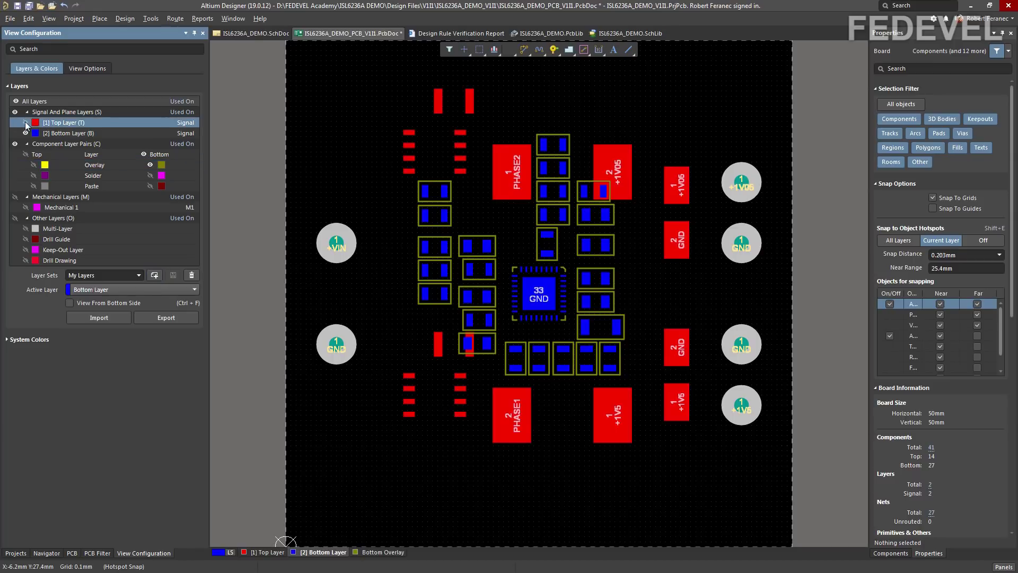
click(33, 165)
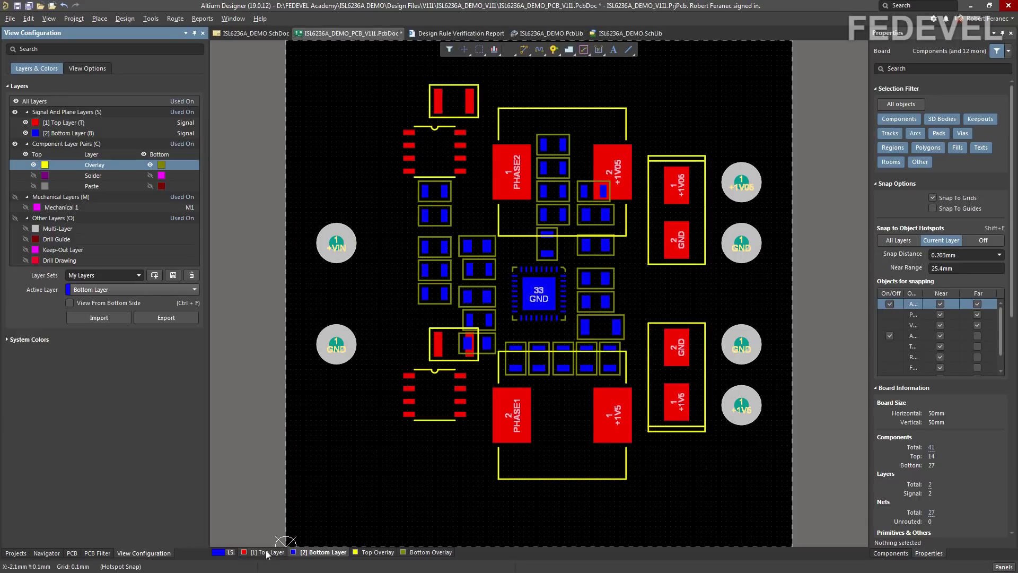
click(134, 289)
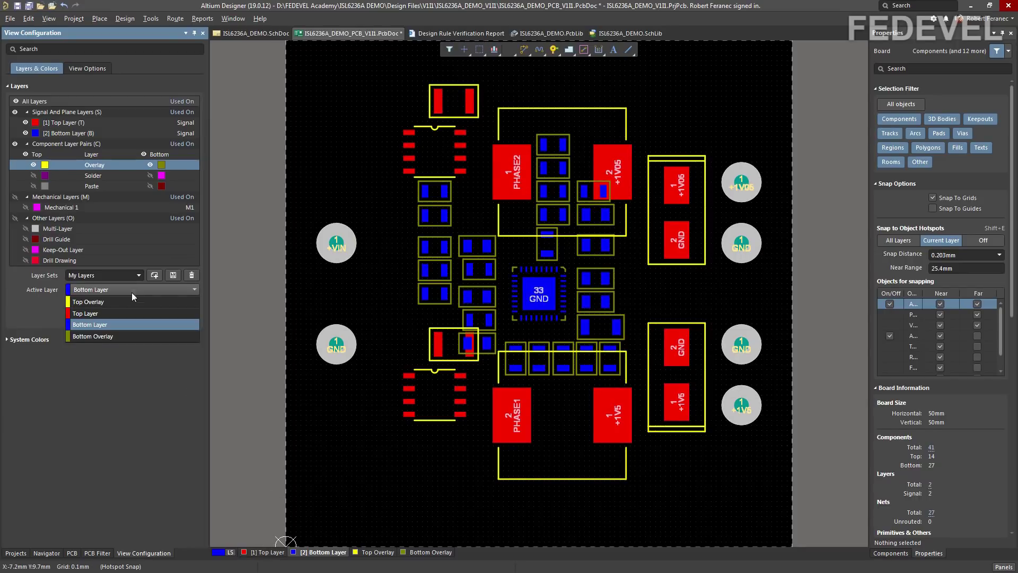
click(122, 314)
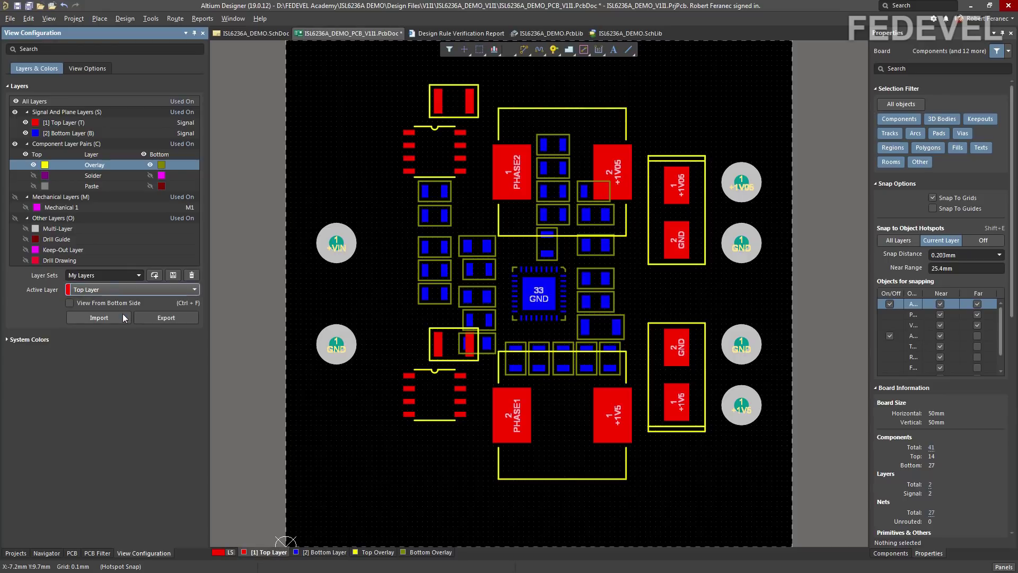
click(108, 275)
text(TOP and BOTTOM)
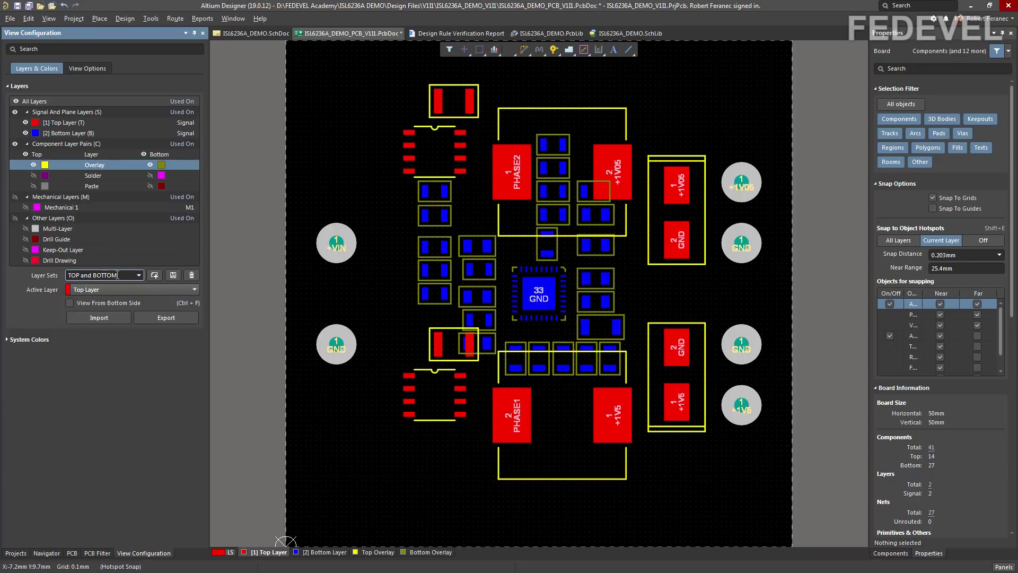
click(170, 274)
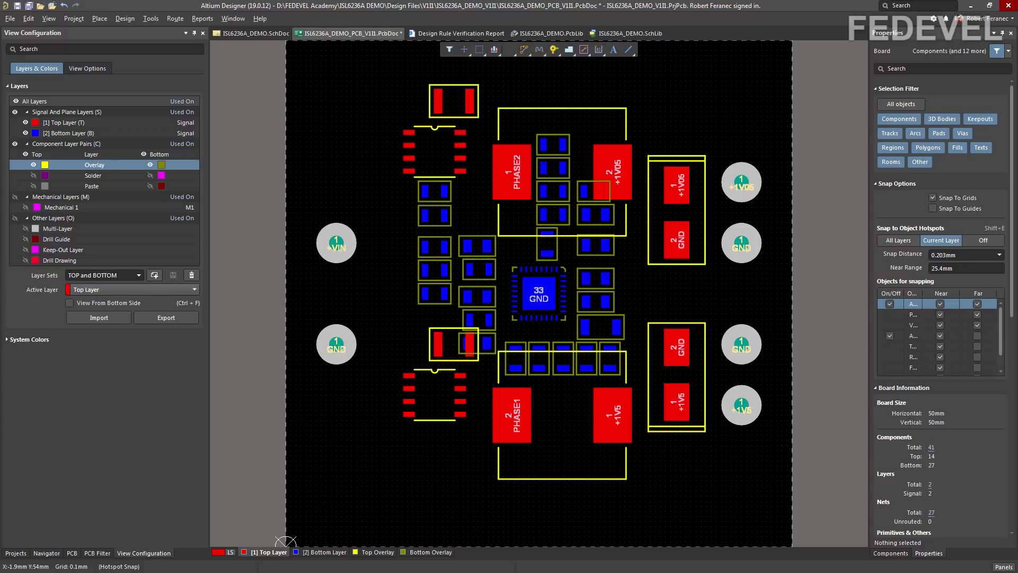
- Check the new layer sets by applying TOP, BOTTOM, and TOP and BOTTOM in turn from the view configuration
click(140, 273)
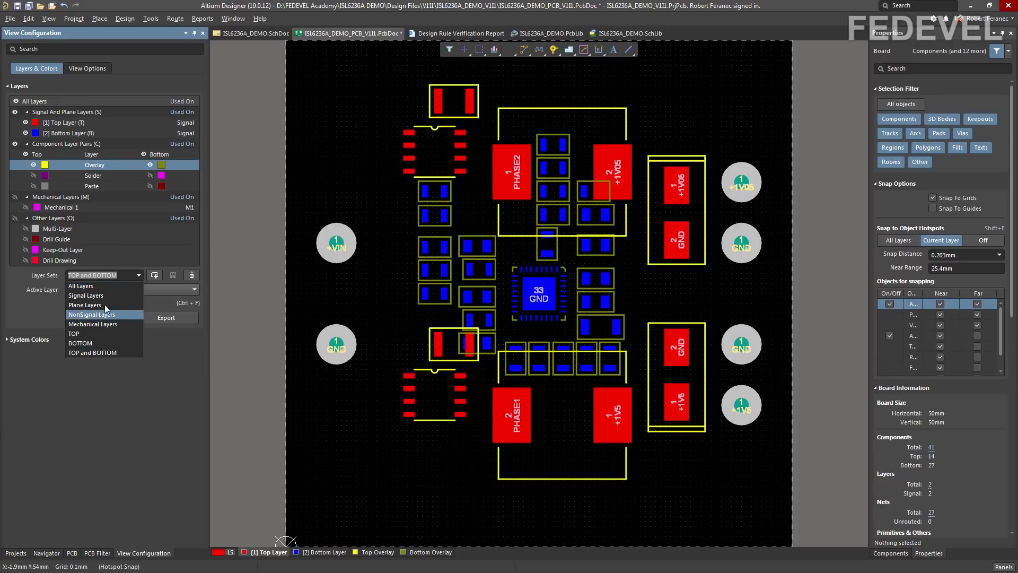
click(98, 333)
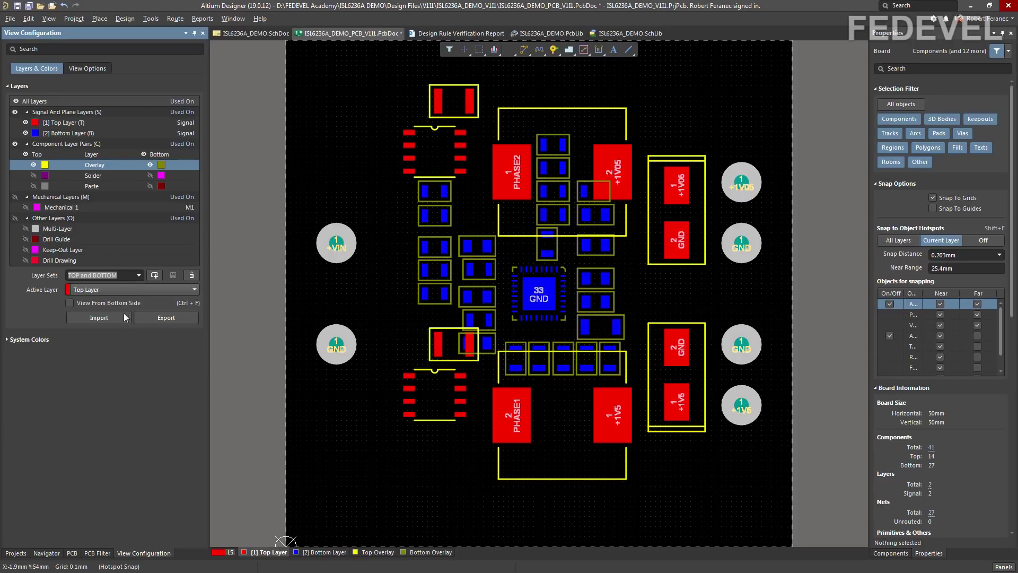
click(138, 276)
click(124, 343)
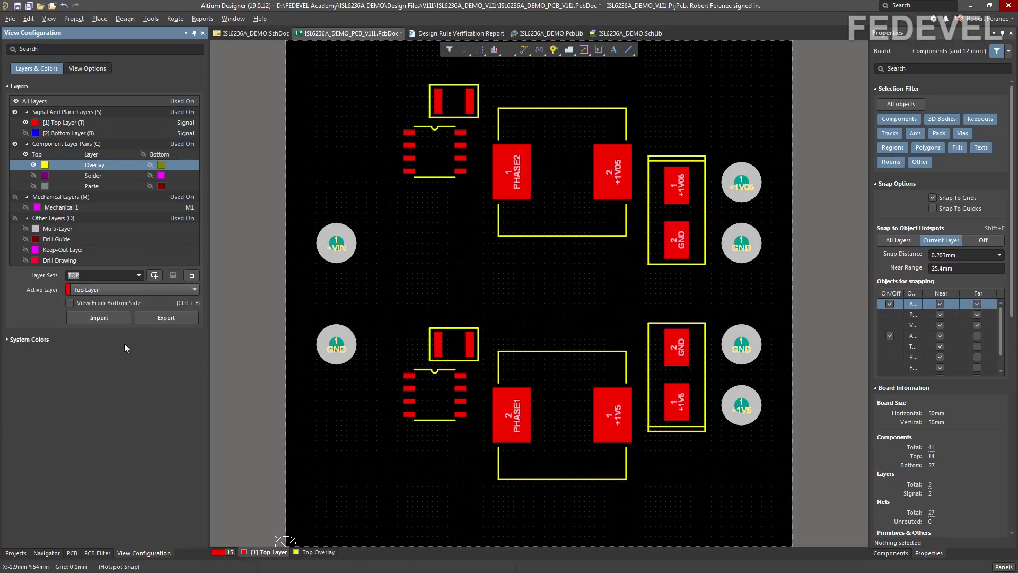
click(139, 276)
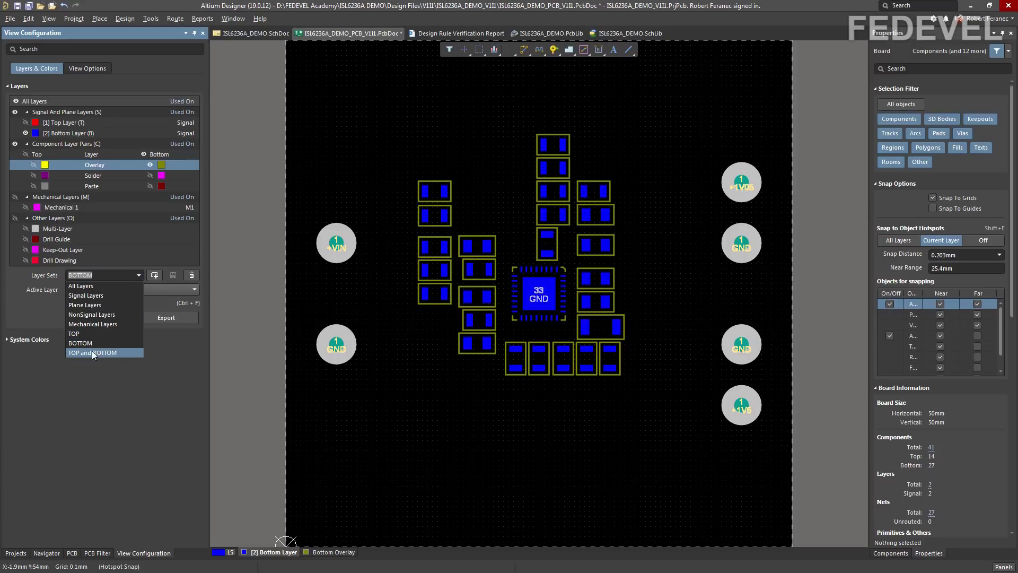
click(113, 352)
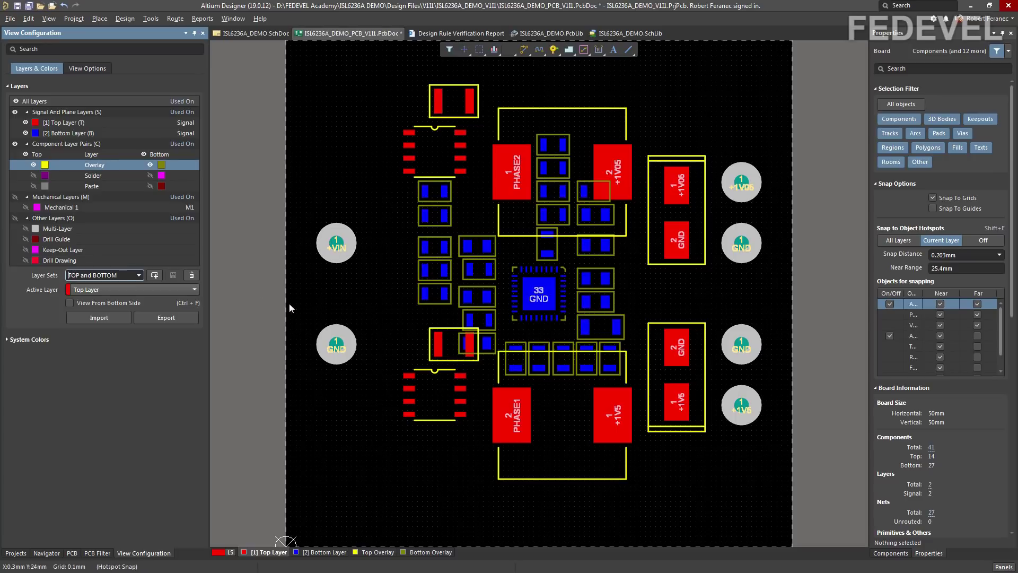
click(139, 274)
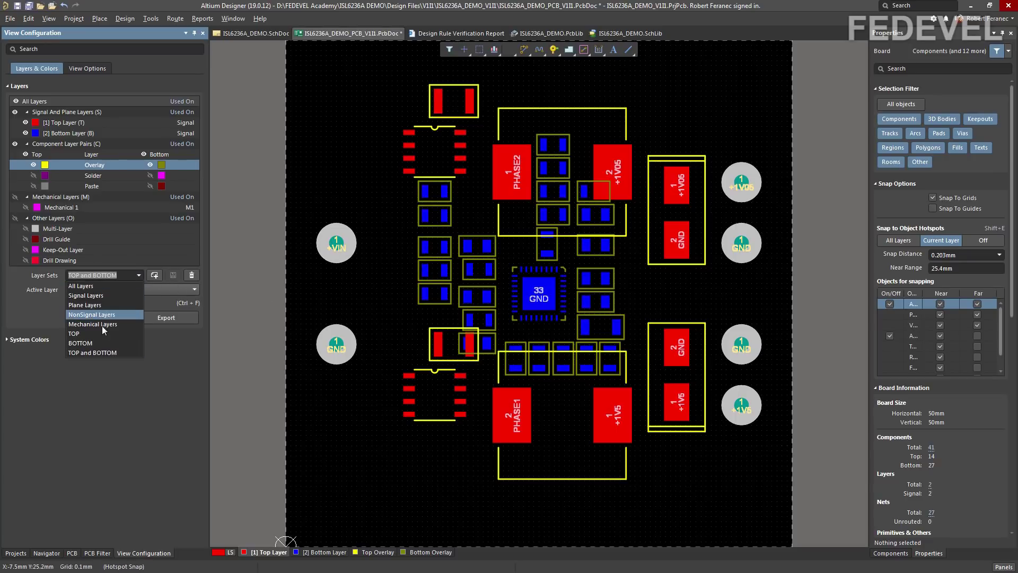
click(310, 382)
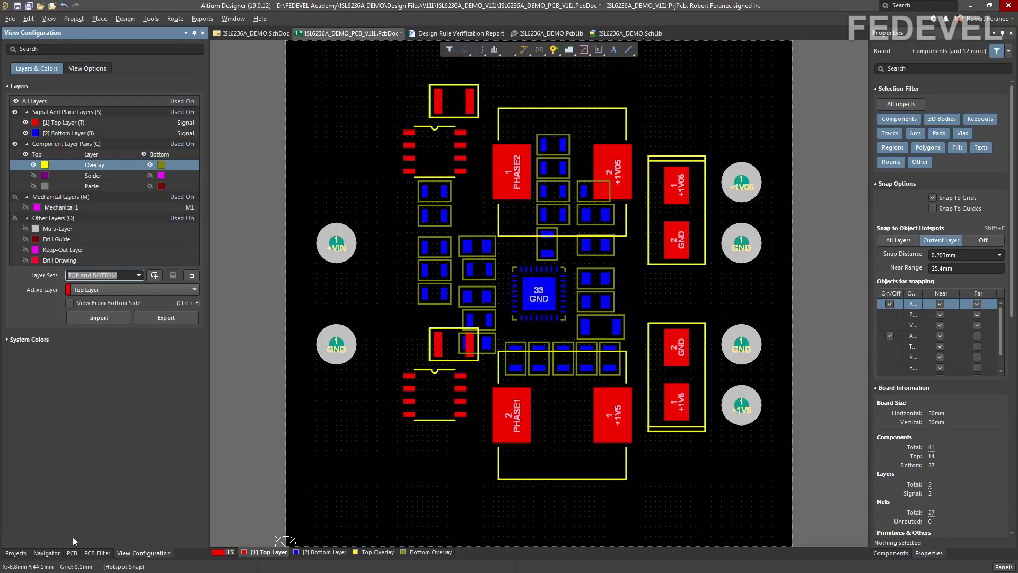
- Bring the PCB panel forward and switch the board's layer set to TOP and back to TOP and BOTTOM
click(72, 553)
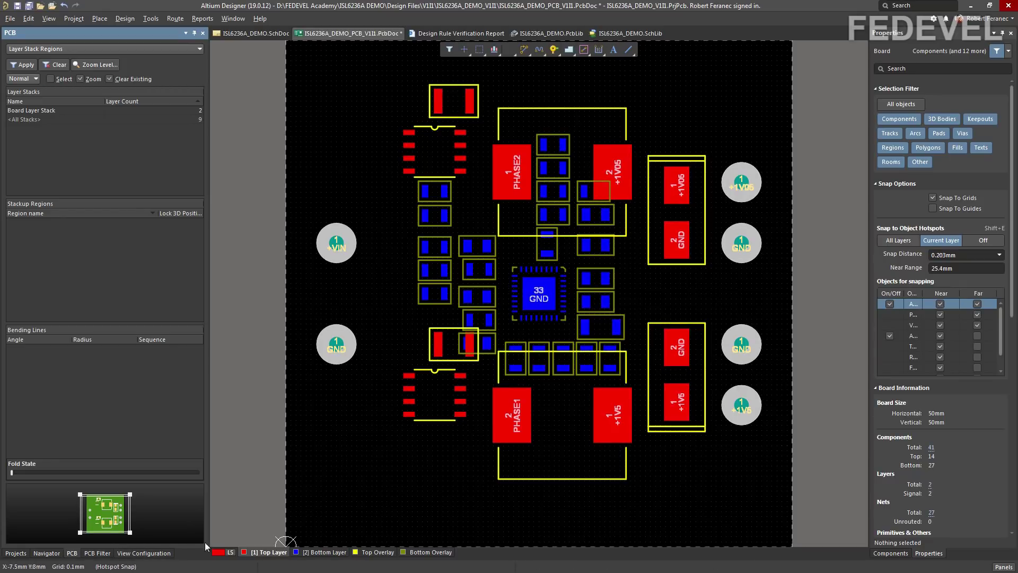
click(231, 555)
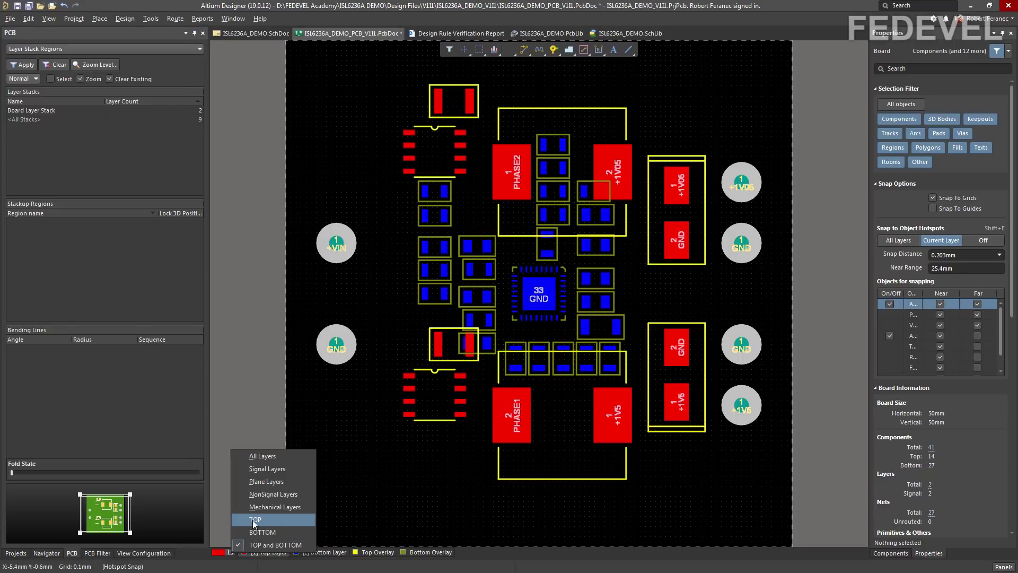
click(253, 524)
click(231, 552)
click(251, 544)
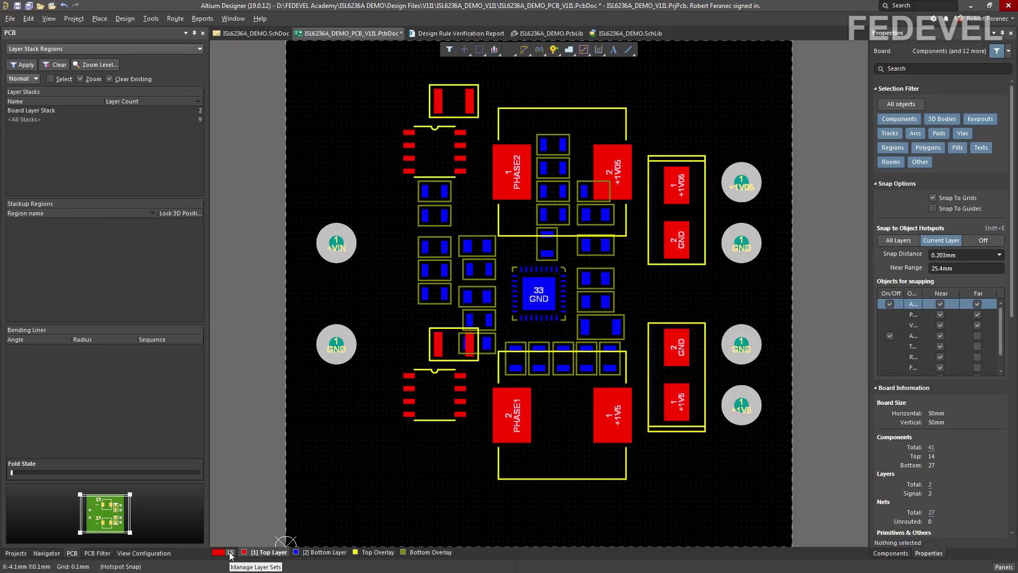
- Apply the All Layers layer set to the board and leave it active
click(232, 554)
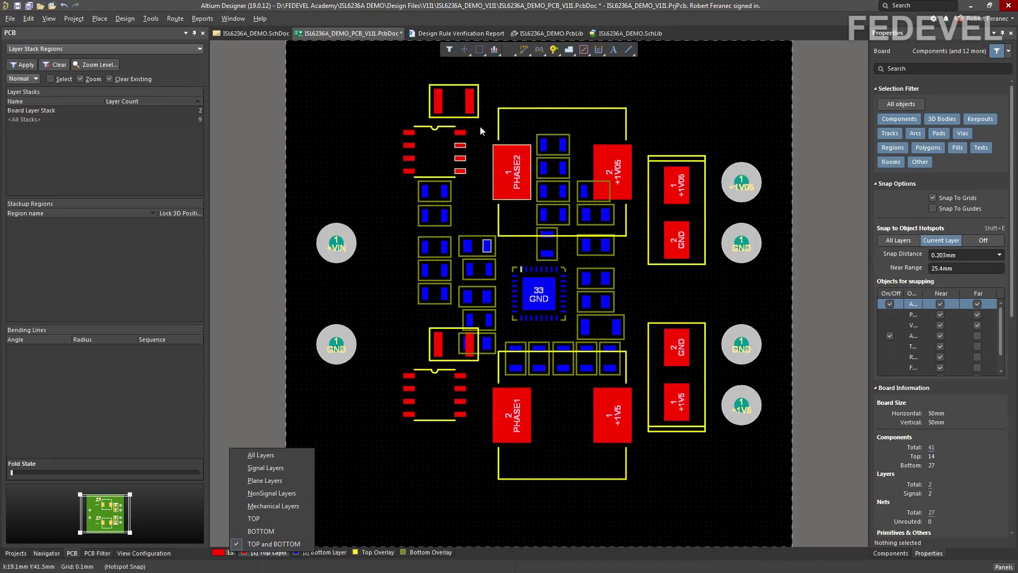
click(267, 456)
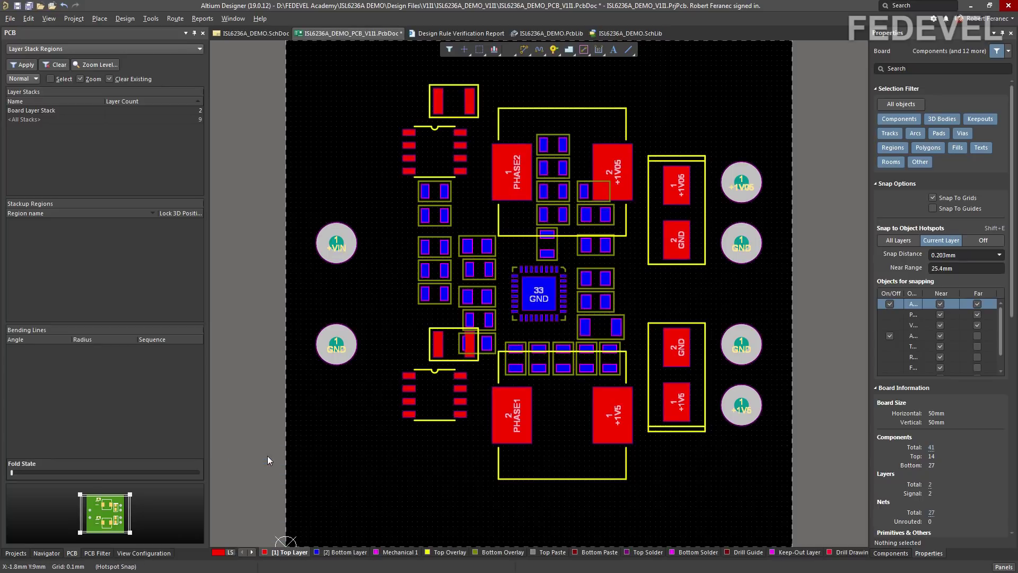
click(231, 553)
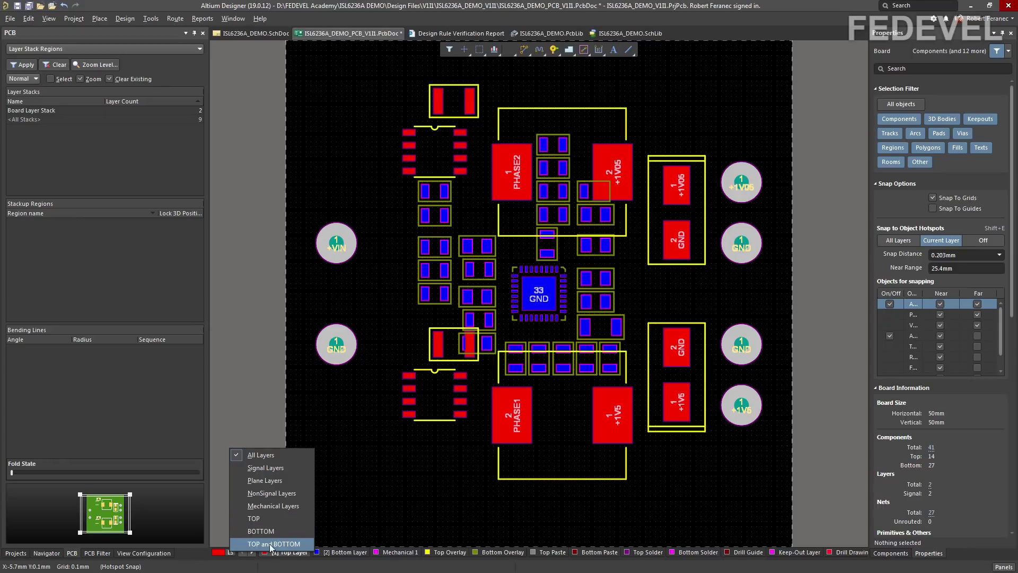
click(350, 505)
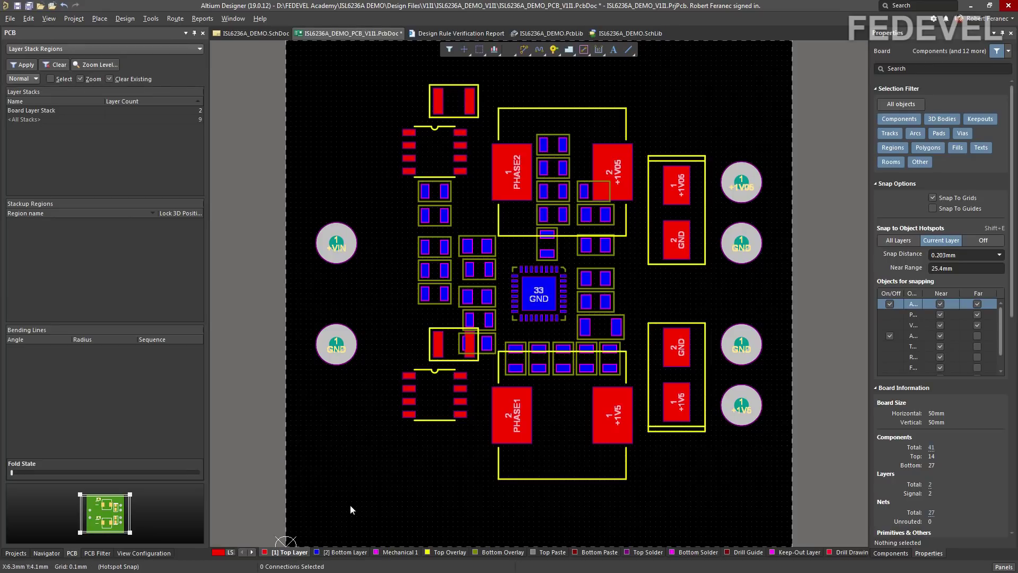
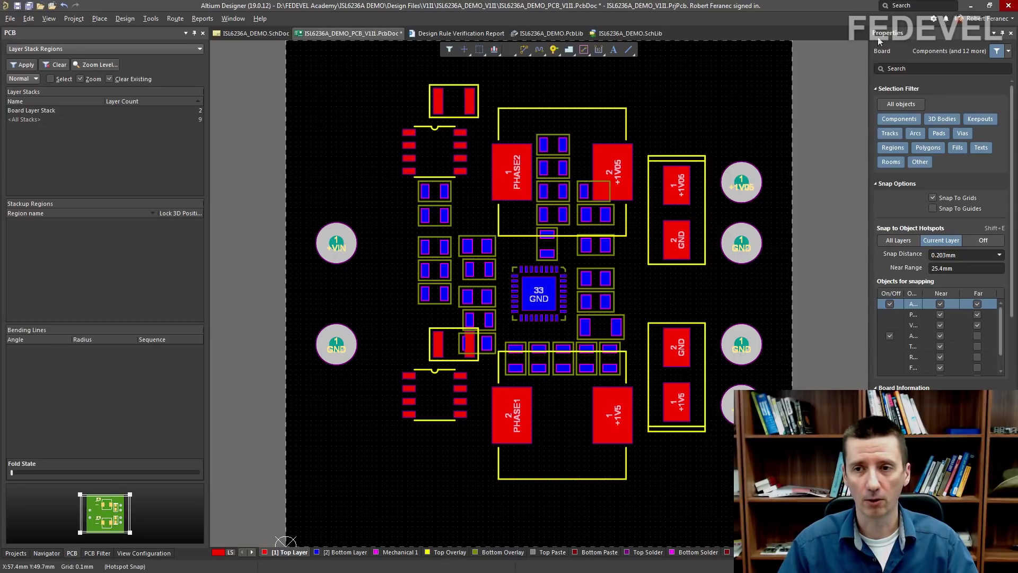
- Set both the fine and coarse display of the Global Board Snap Grid to Do Not Draw
scroll(944, 212, down, 10)
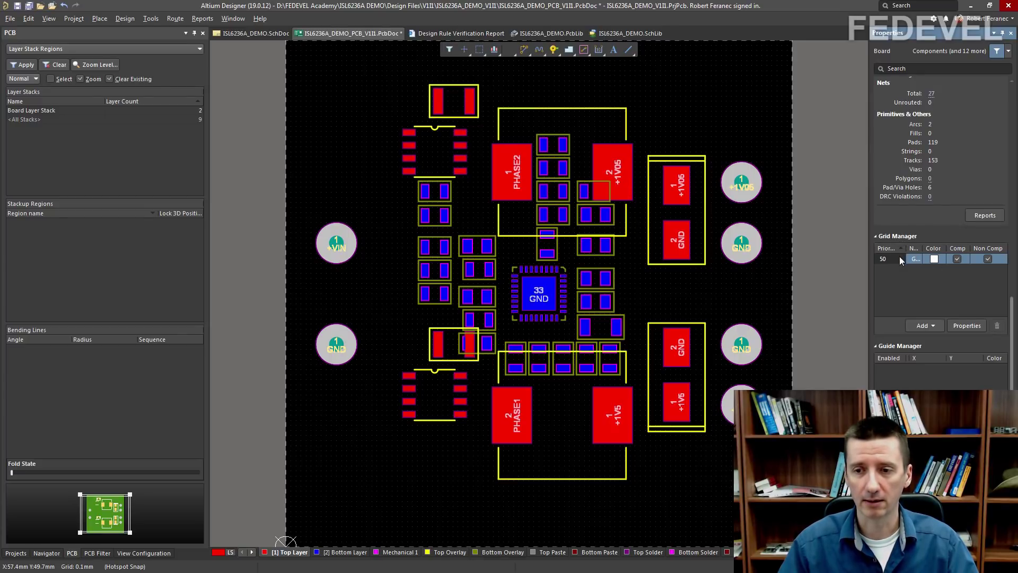
double_click(899, 256)
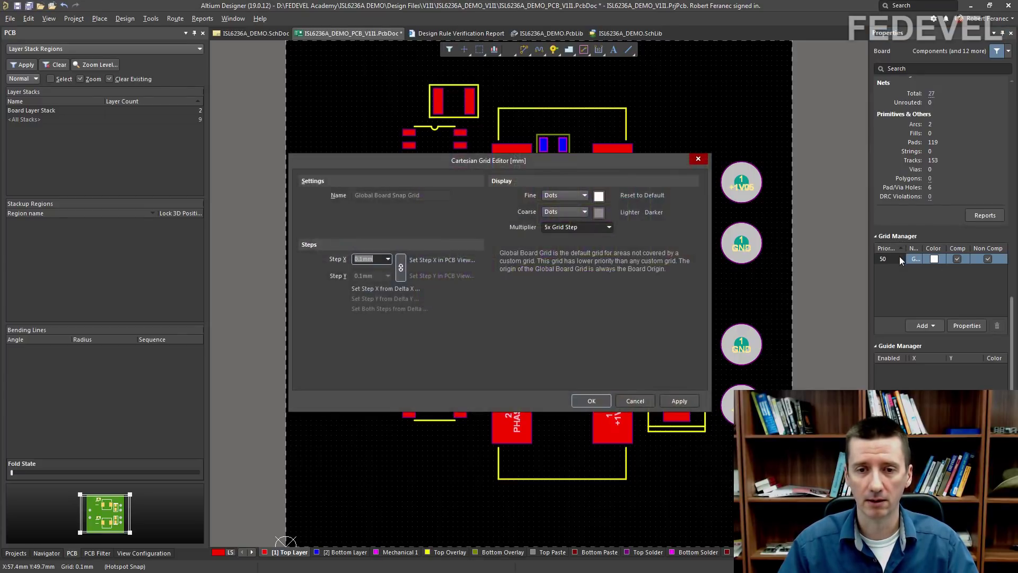
click(564, 195)
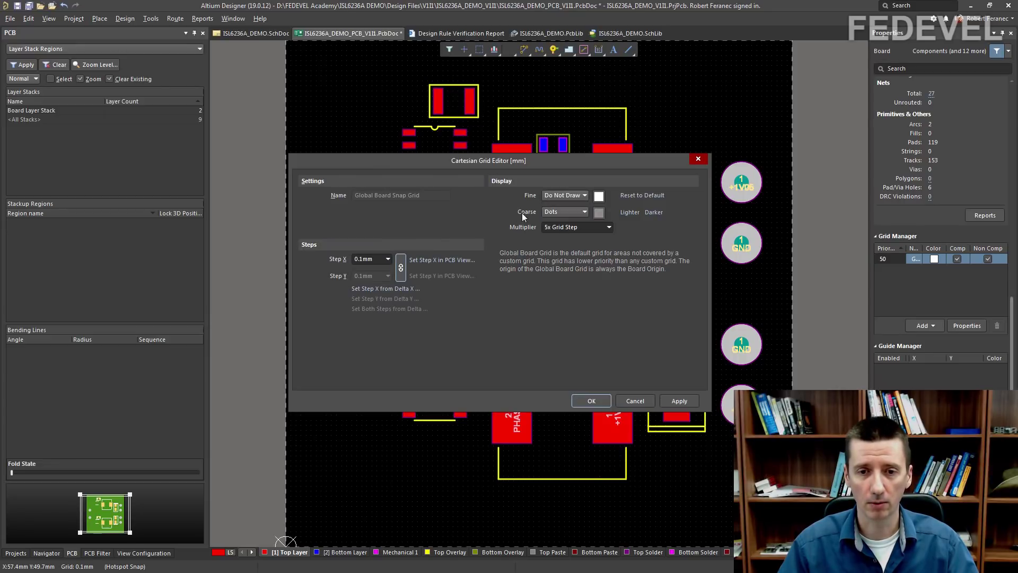
click(559, 212)
click(554, 240)
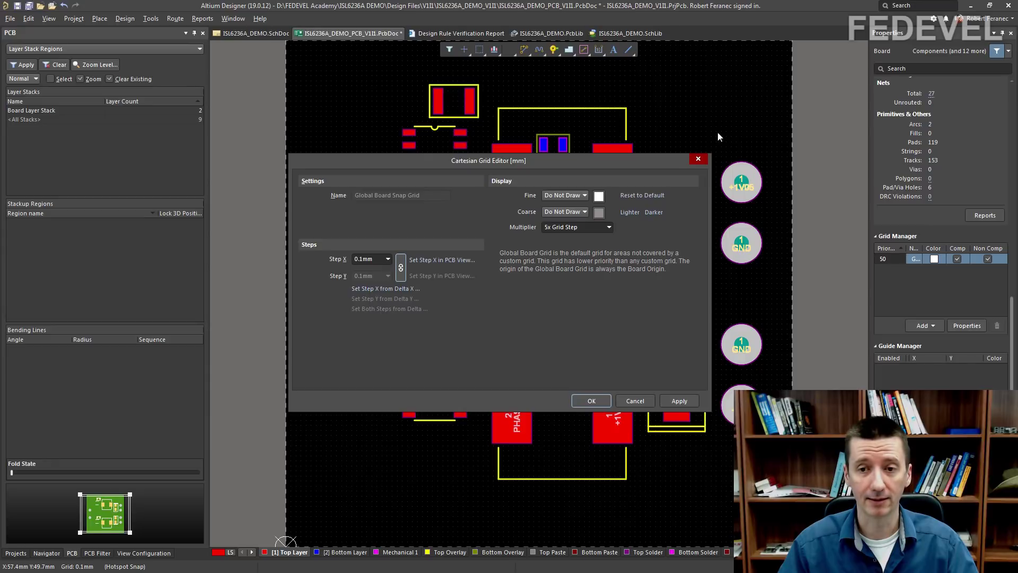
click(590, 401)
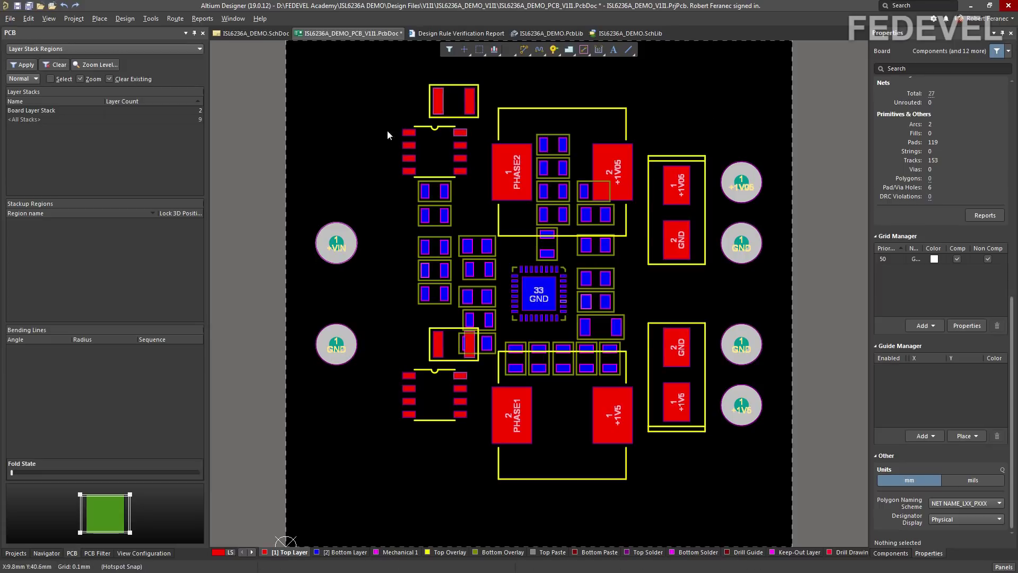
- Switch the board's layer set to BOTTOM
click(231, 553)
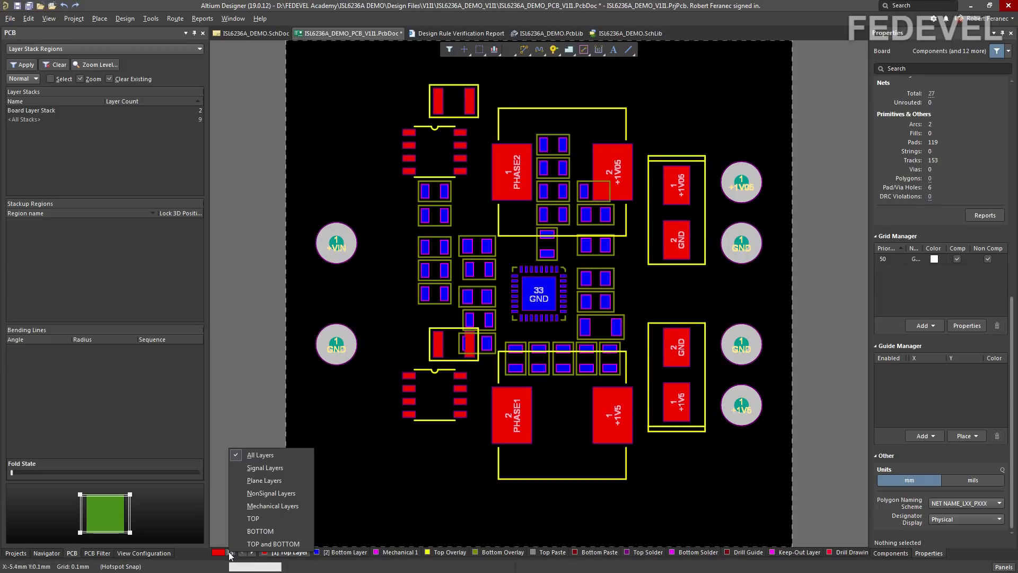
click(260, 531)
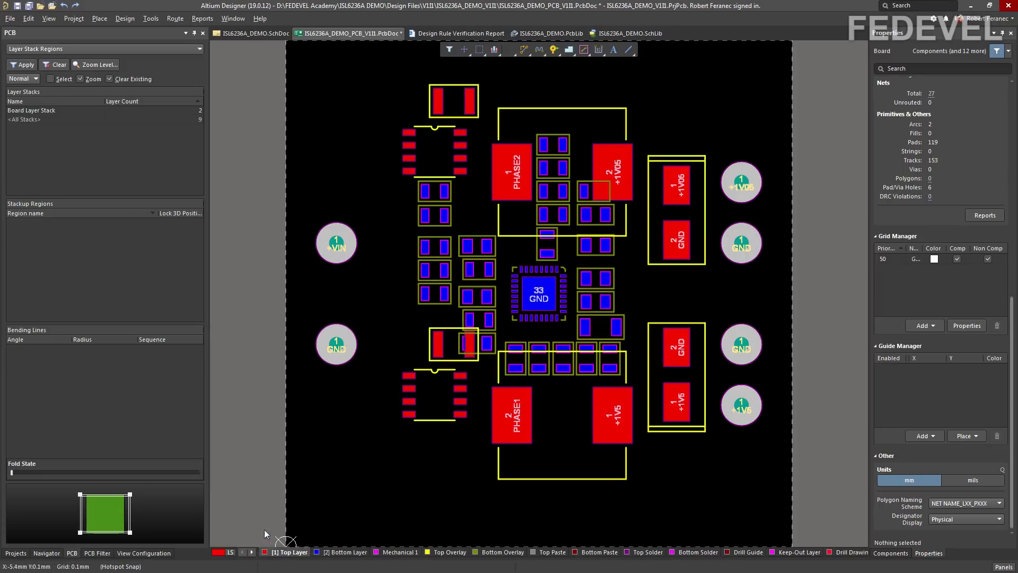
- Move the second, fourth and fifth resistors in the row below U1 down to uneven heights and spacing
ctrl+scroll(578, 396, up, 3)
drag(645, 329, 669, 411)
drag(593, 324, 600, 351)
drag(493, 321, 497, 374)
ctrl+scroll(394, 263, down, 3)
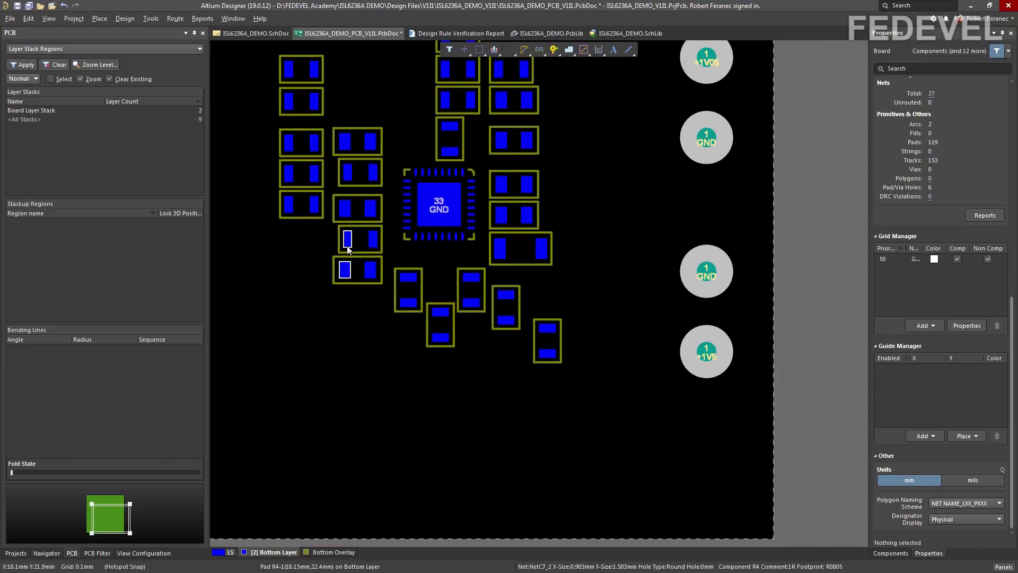
ctrl+scroll(472, 351, up, 3)
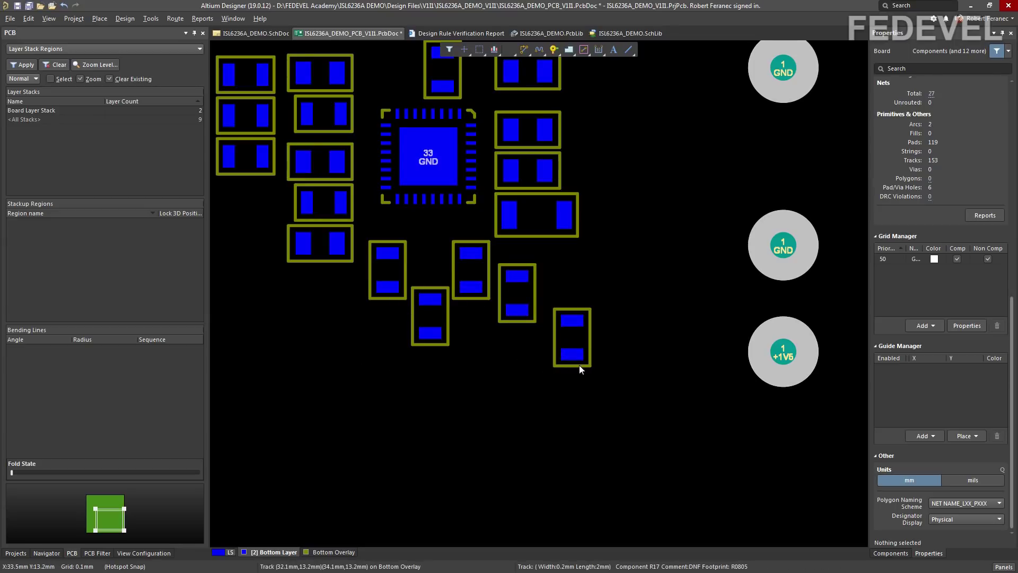
- Select the five scattered resistors below U1 and align their bottom edges with Align Bottom
drag(650, 390, 362, 242)
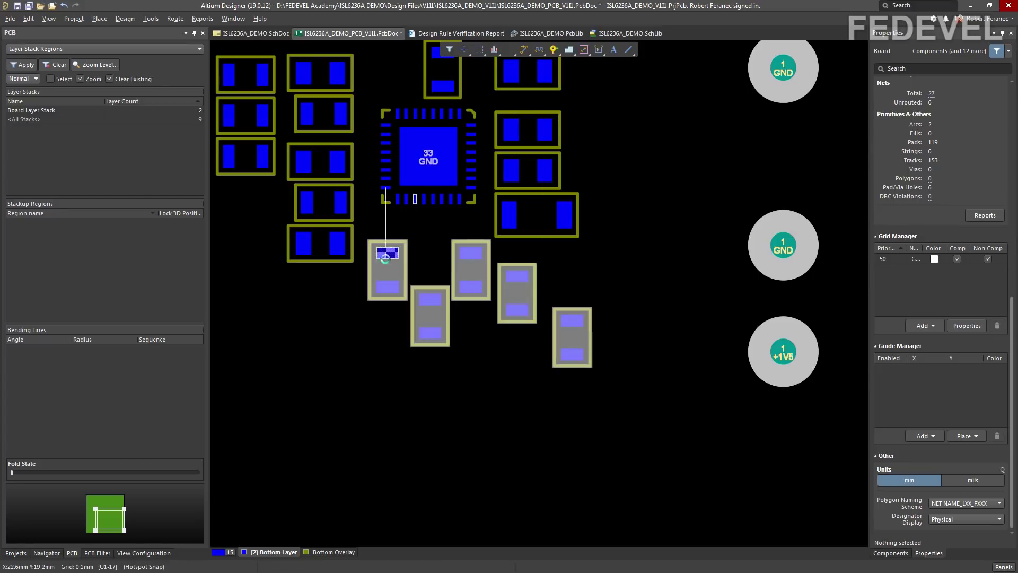
right_click(472, 278)
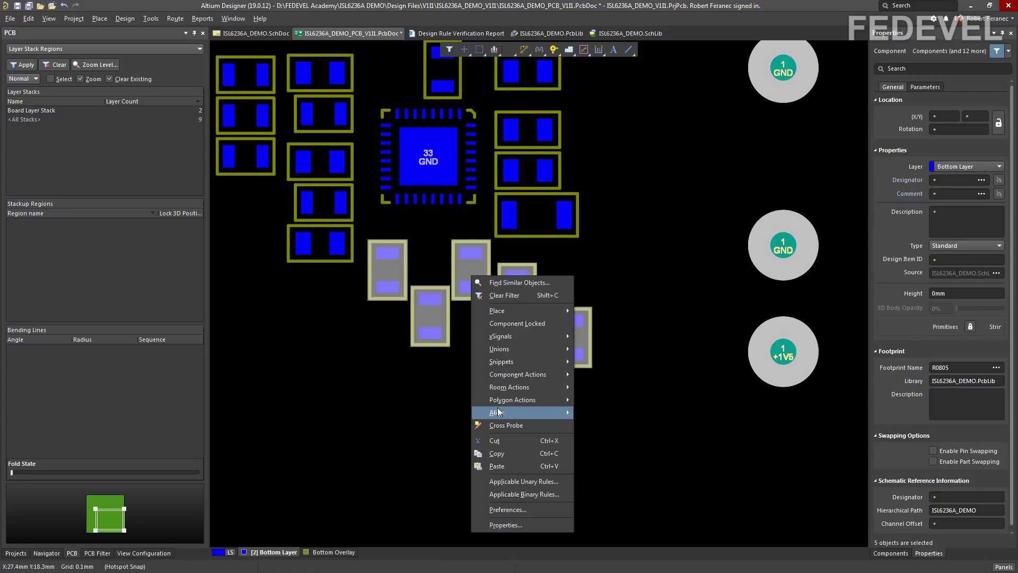
mouse_move(501, 413)
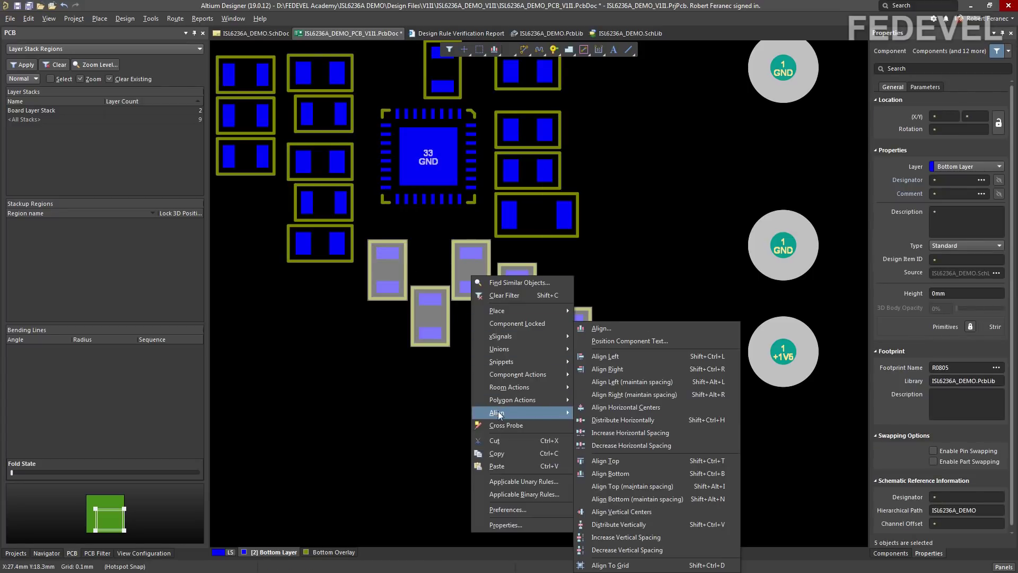
click(615, 473)
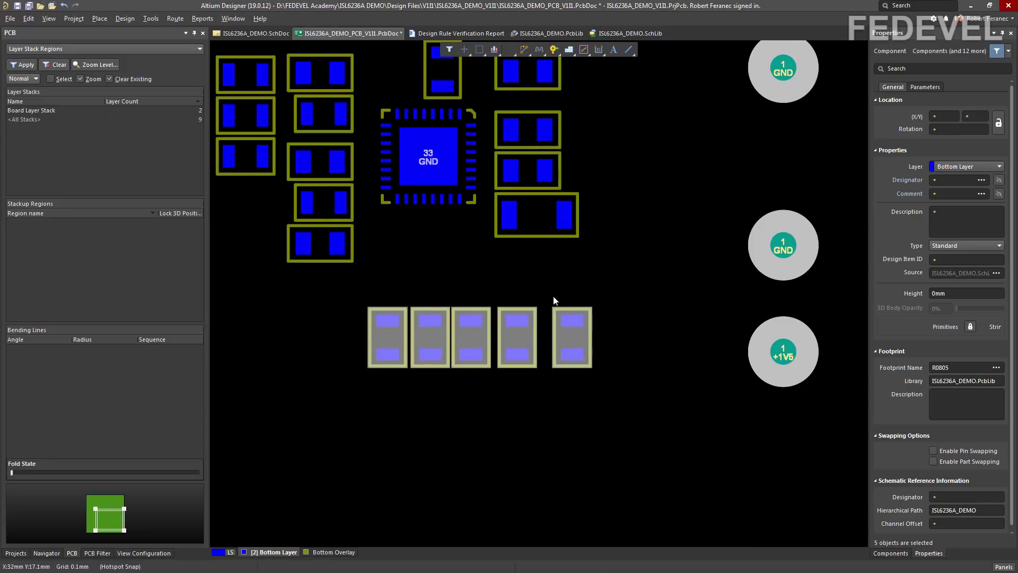
- Distribute the five selected resistors below U1 horizontally and decrease their horizontal spacing by one step
right_click(518, 335)
mouse_move(555, 215)
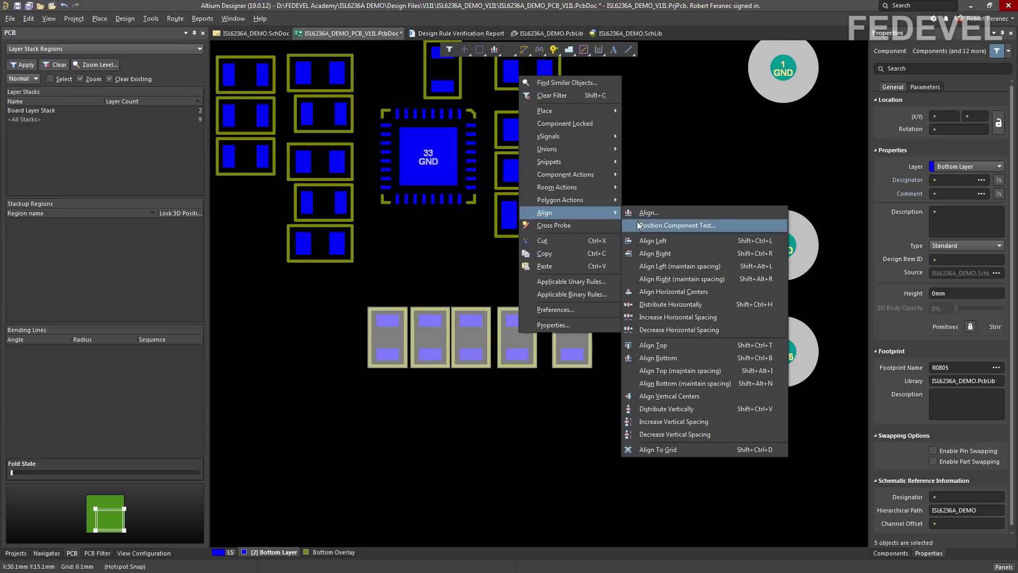
click(654, 303)
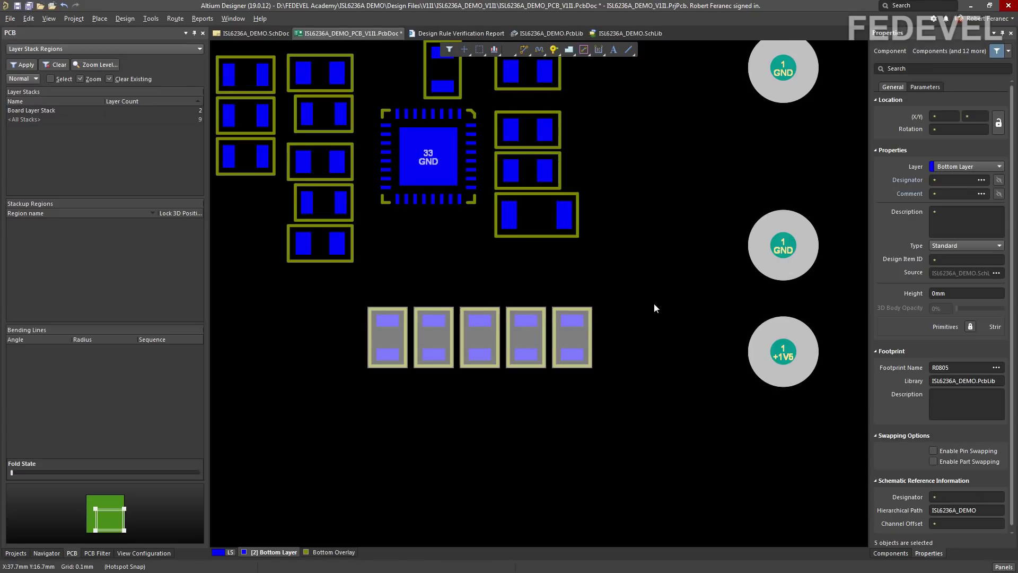
right_click(529, 339)
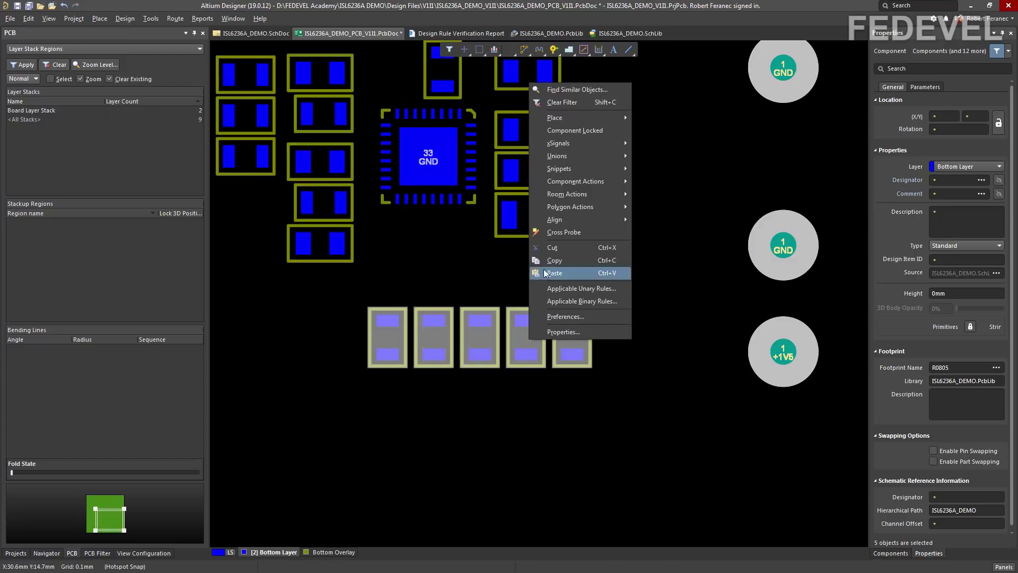
mouse_move(554, 220)
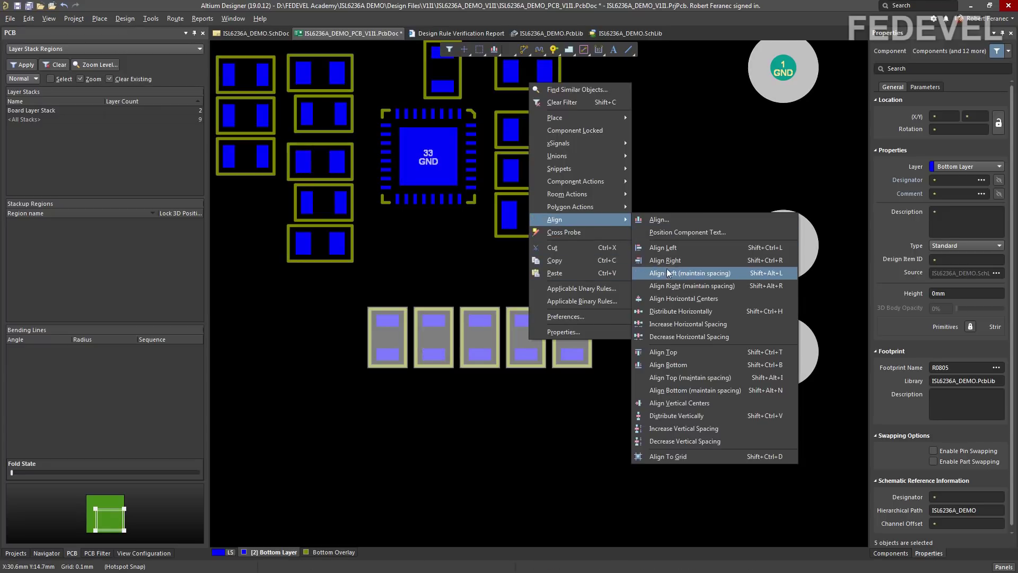
click(667, 336)
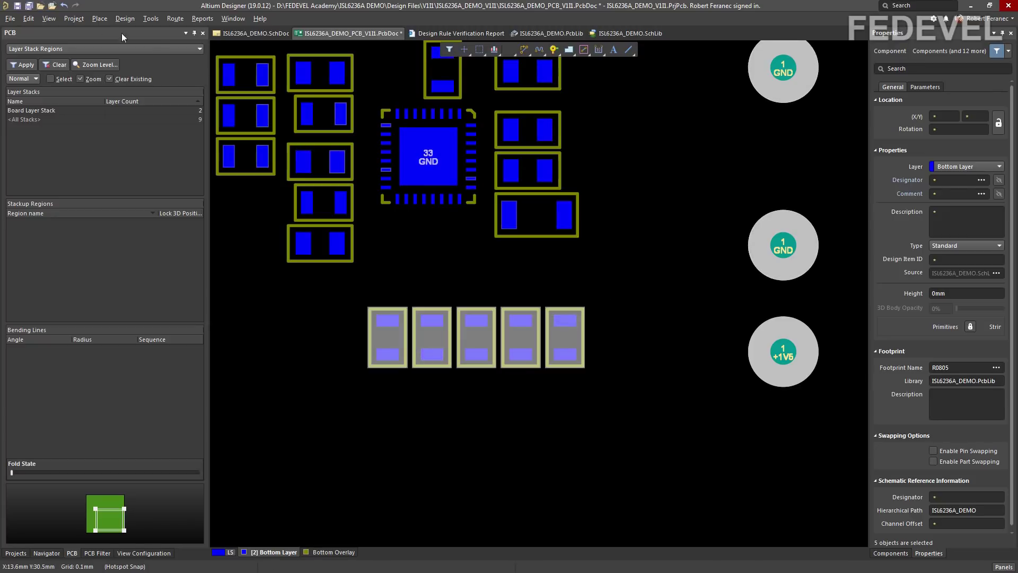
- Undo the spacing, alignment and individual moves of the five resistors below U1, and clear the selection
click(64, 6)
click(64, 6)
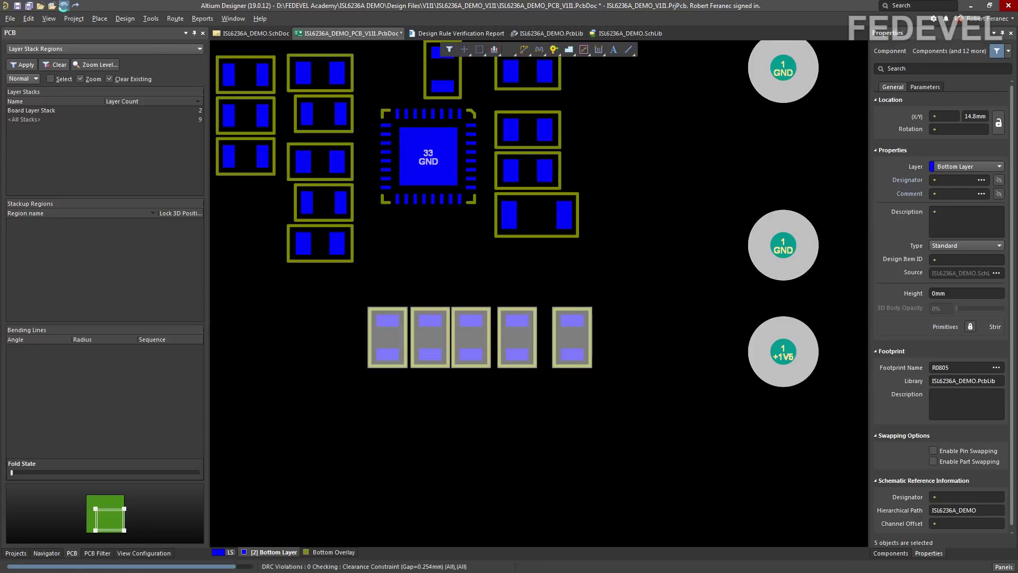
click(64, 6)
click(64, 7)
click(64, 7)
click(64, 6)
click(536, 378)
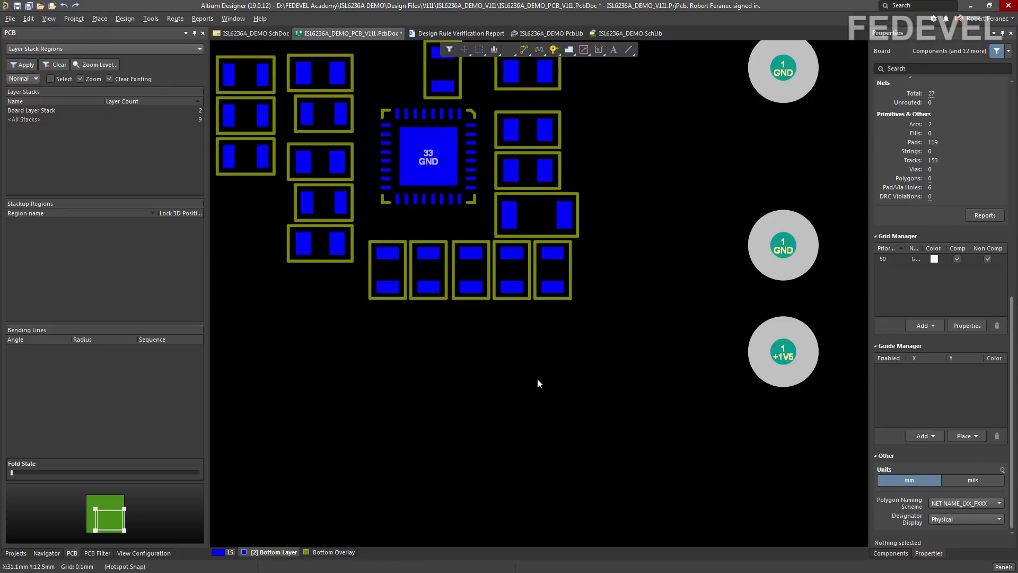
- Select the five resistors in the outer column nearest the +VIN pad and try moving them as a group
ctrl+scroll(537, 377, down, 2)
right_drag(390, 343, 469, 395)
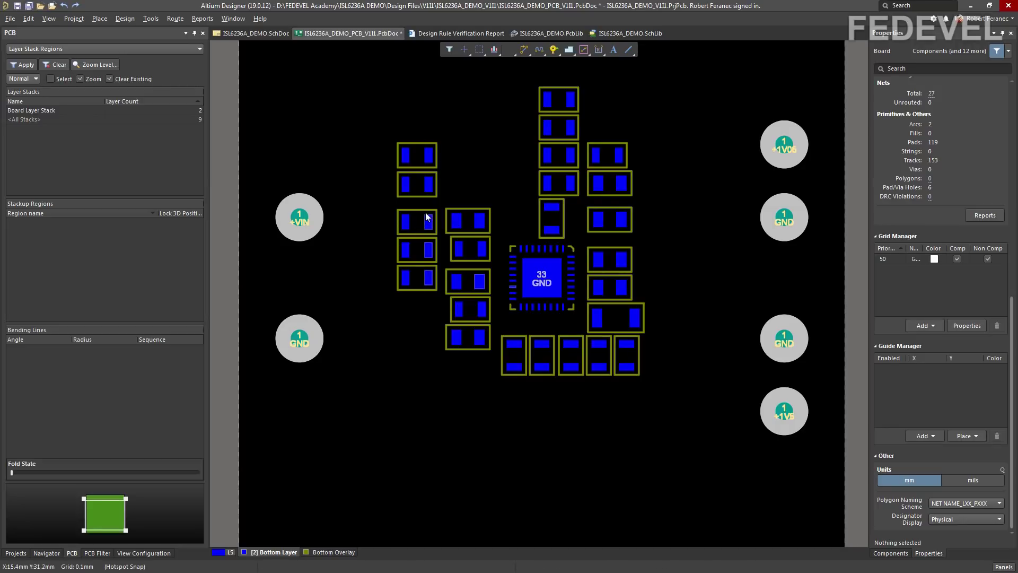
drag(351, 98, 442, 297)
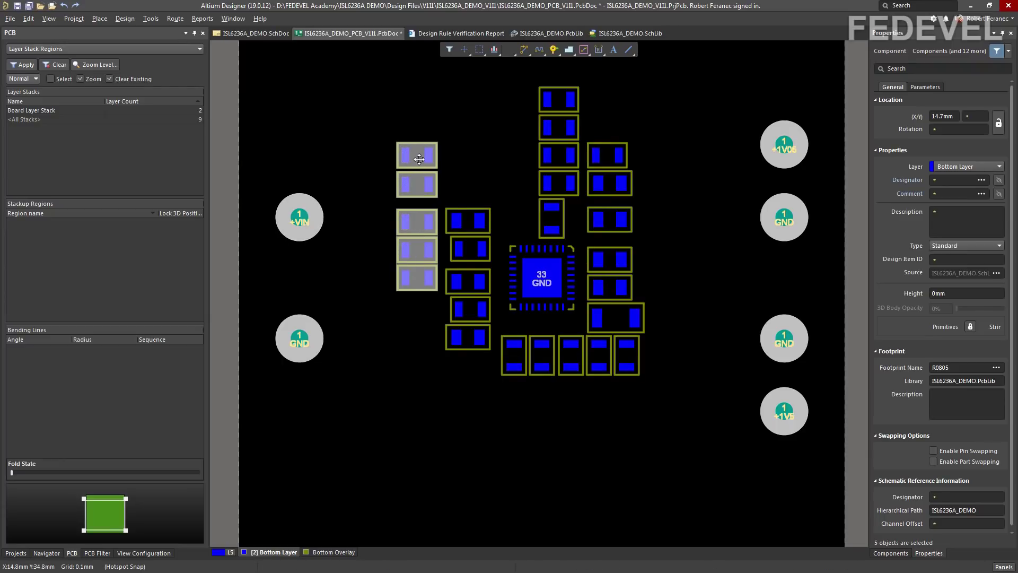
drag(419, 159, 388, 138)
key(Escape)
ctrl+scroll(505, 317, up, 2)
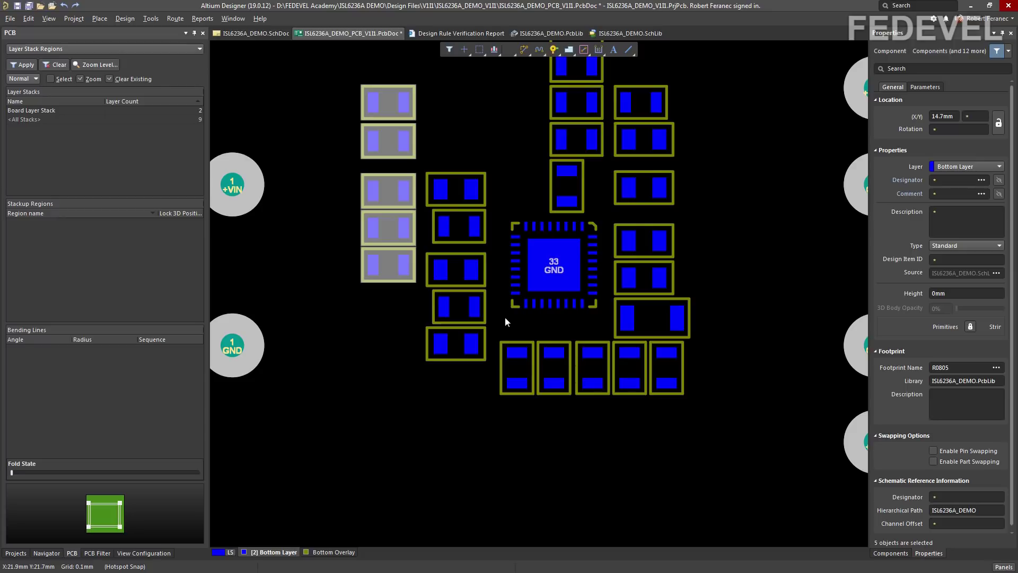
ctrl+scroll(505, 317, up, 1)
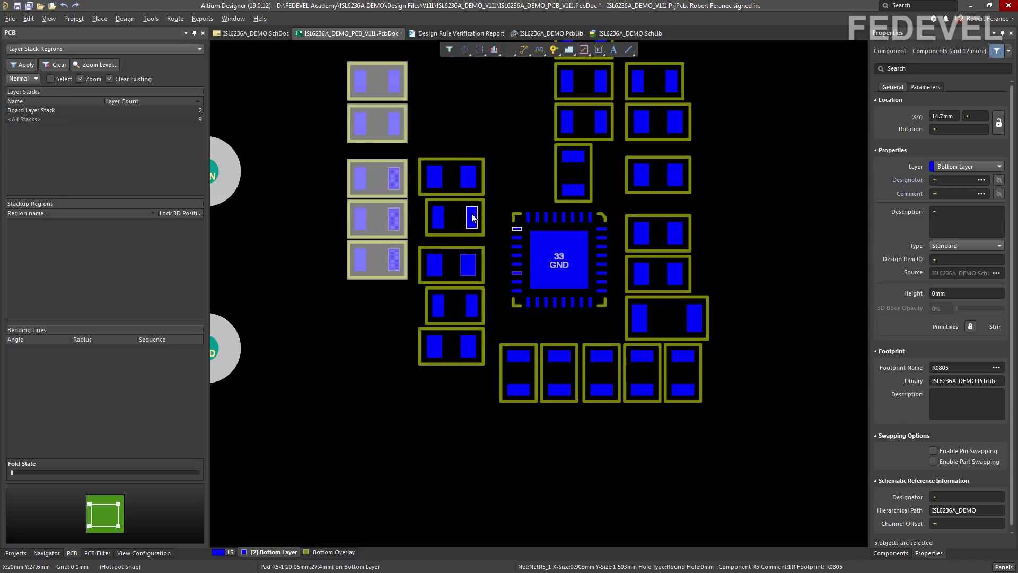
- Select the five-component column directly beside U1 and try shifting the whole group up and back
drag(495, 127, 415, 393)
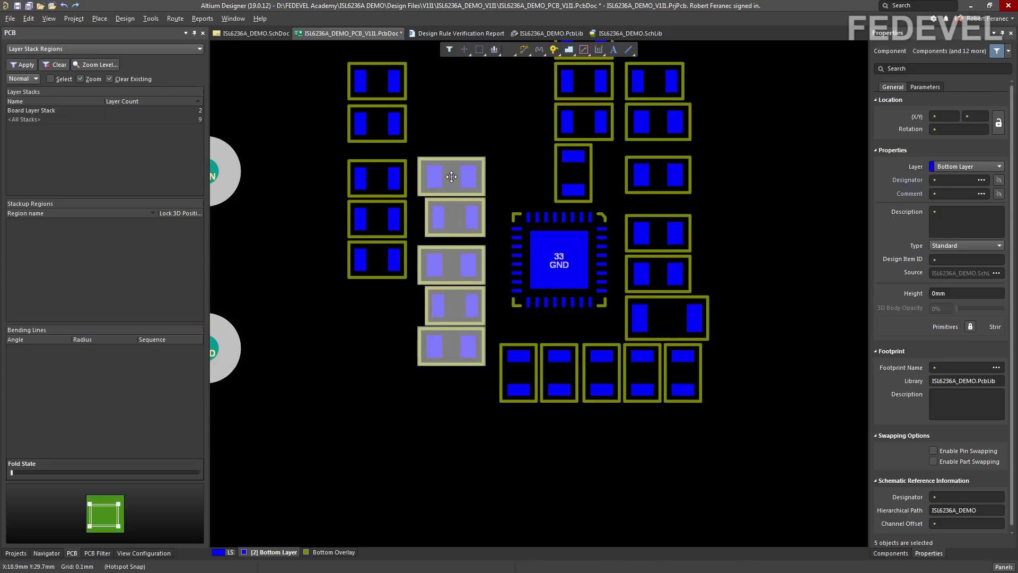
drag(451, 176, 450, 135)
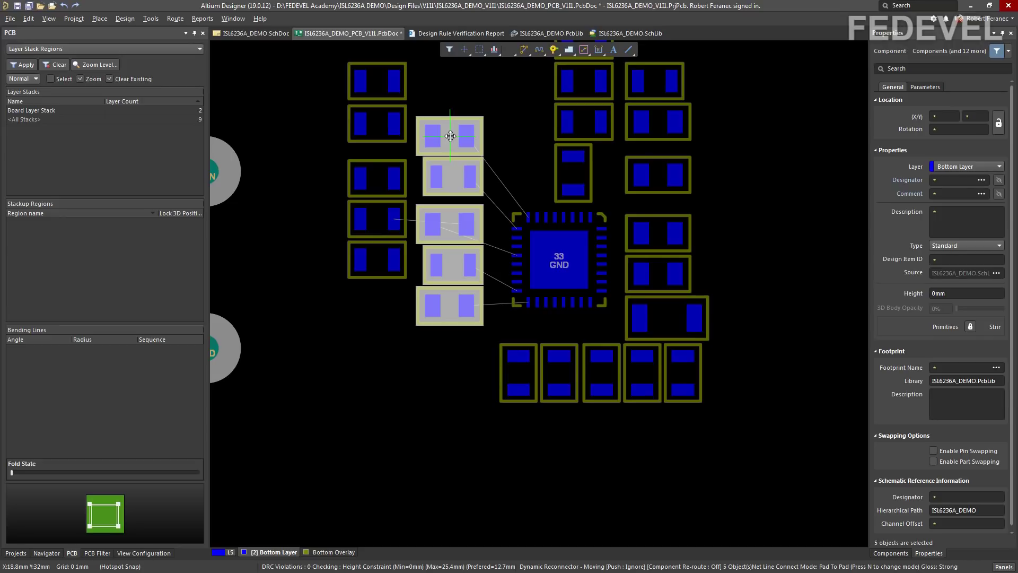
drag(450, 136, 458, 181)
- Select the three components beside U1, reselect them together with the three nearest resistors below, and try moving the group
drag(715, 197, 620, 325)
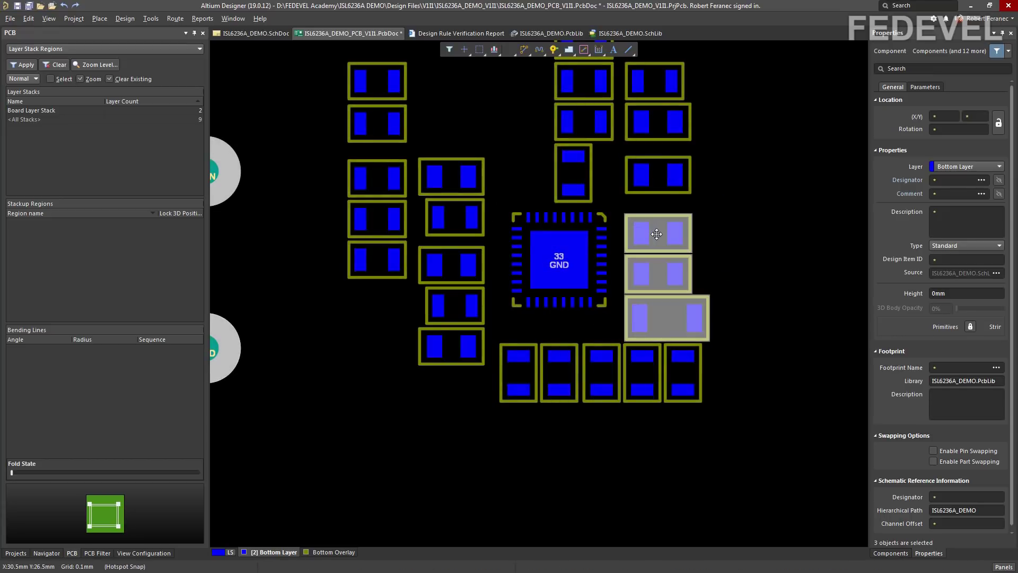
click(774, 258)
drag(727, 197, 620, 429)
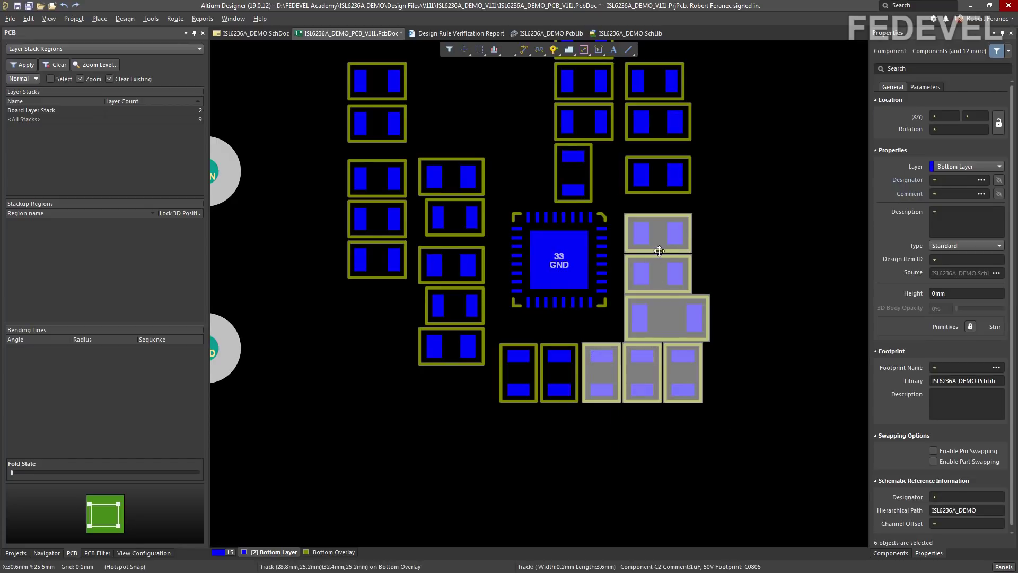
mouse_move(658, 240)
mouse_down()
mouse_move(660, 292)
mouse_move(673, 180)
mouse_move(681, 183)
mouse_move(663, 276)
mouse_move(647, 259)
mouse_move(677, 250)
mouse_move(681, 229)
mouse_move(658, 236)
mouse_move(653, 265)
mouse_move(681, 259)
mouse_move(663, 247)
mouse_up()
click(711, 258)
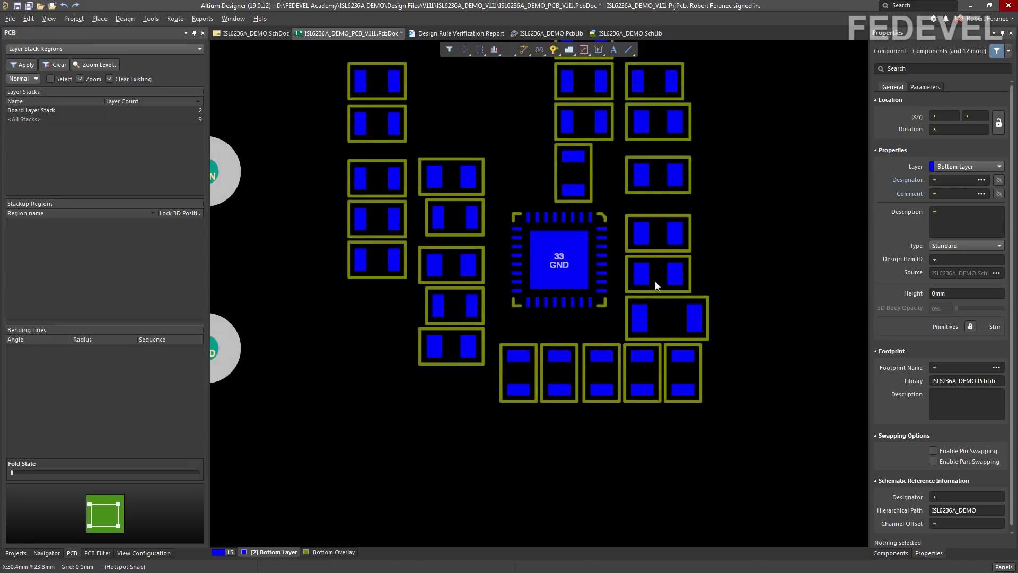
- Fit the whole board in the view
ctrl+scroll(484, 226, down, 2)
right_drag(493, 104, 473, 169)
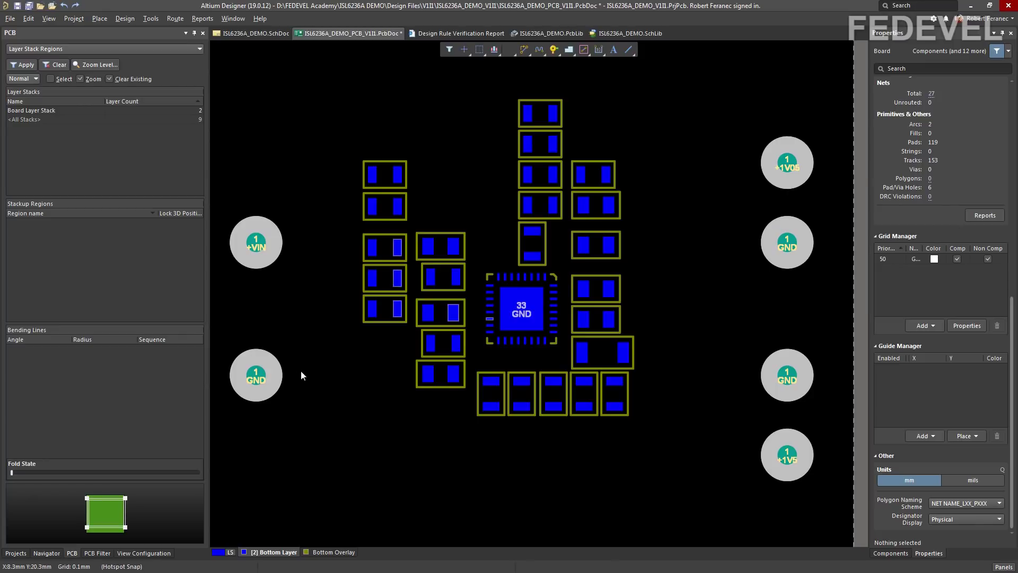
click(50, 20)
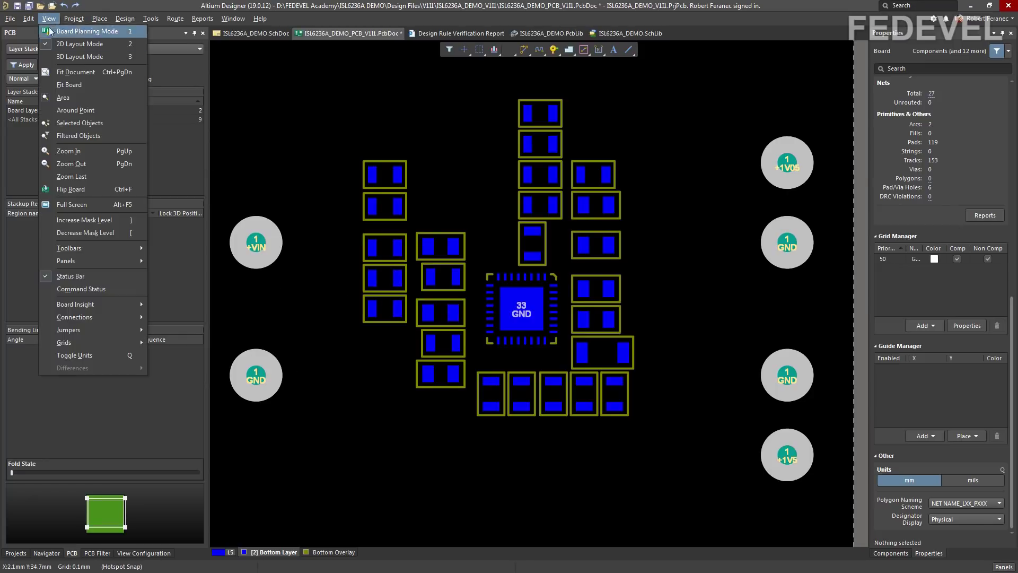
click(61, 85)
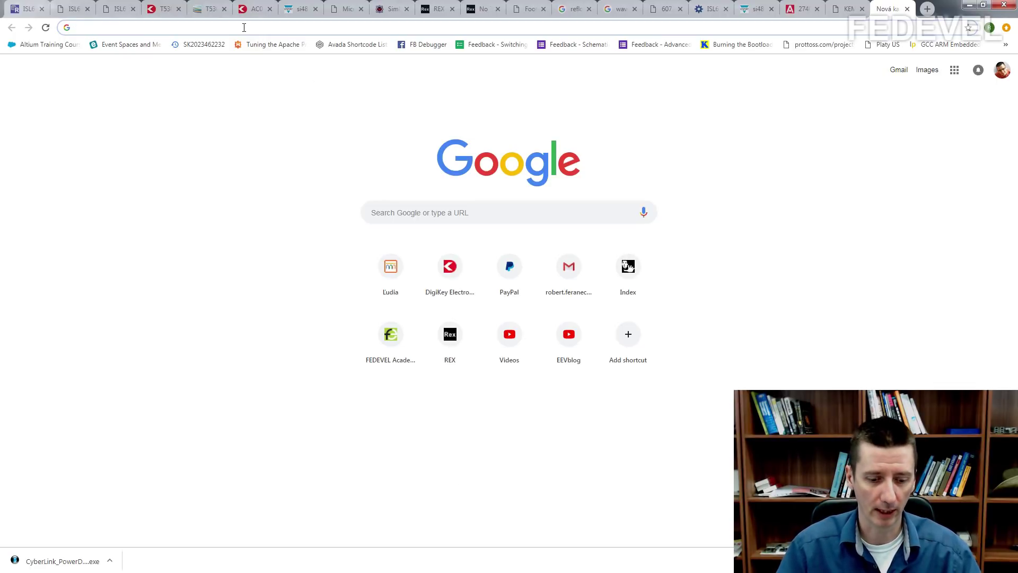
- Open the PCBWay website and request an instant quote for five 2-layer prototype boards of 100 x 100 mm, 1.6 mm thick
text(pcbway)
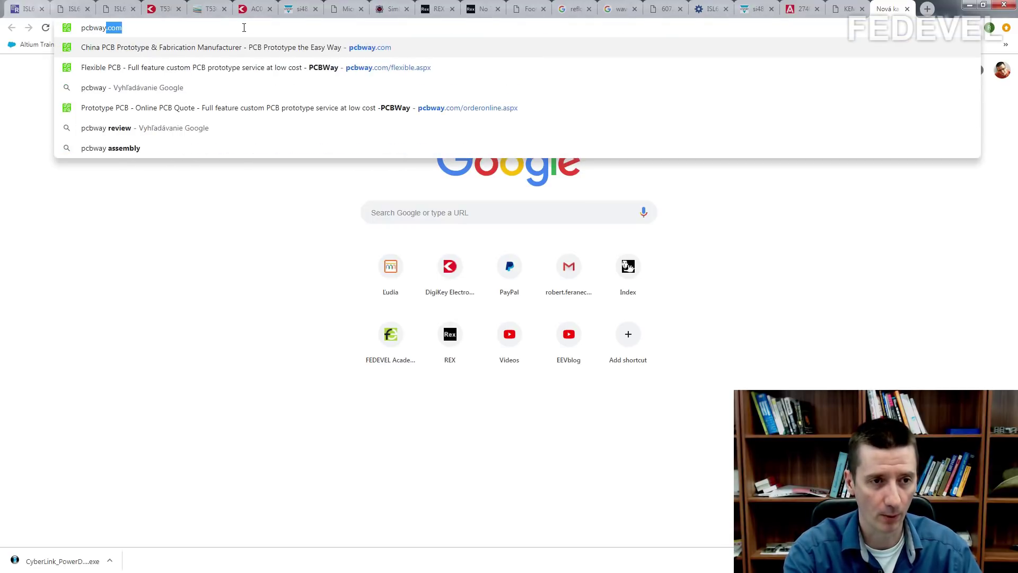
key(Return)
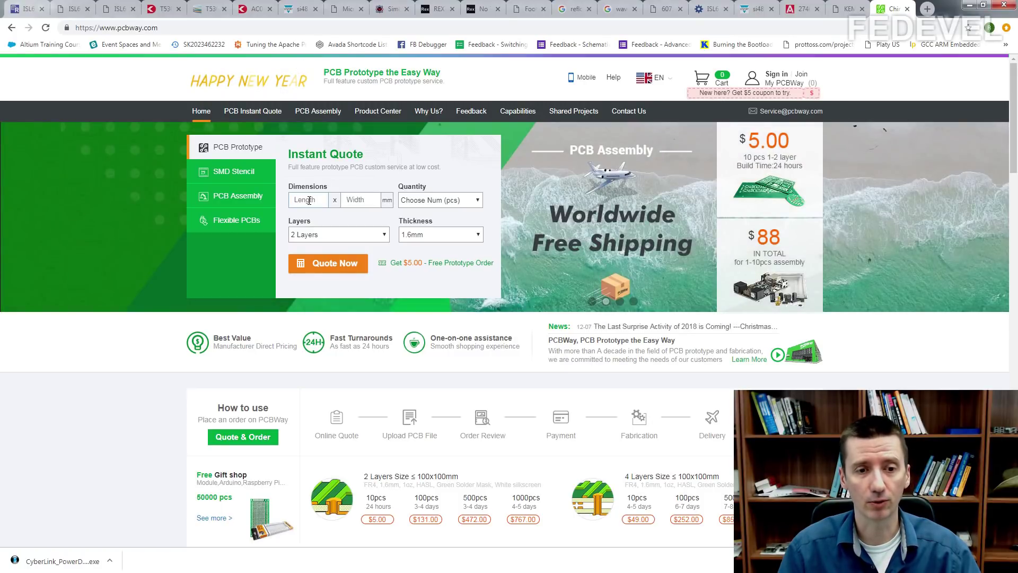
click(309, 200)
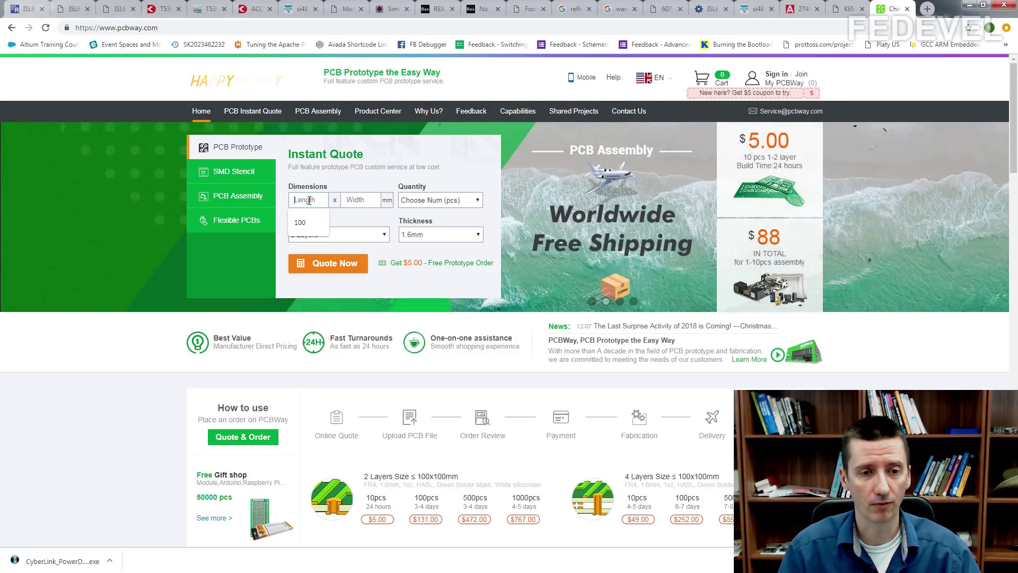
click(300, 227)
click(361, 200)
click(360, 228)
click(440, 199)
click(419, 219)
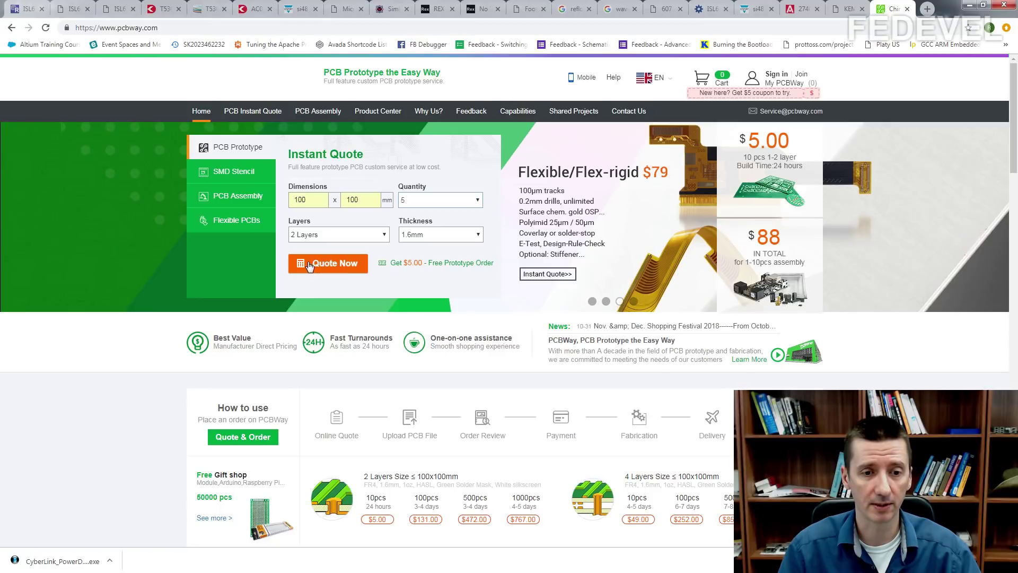
click(331, 265)
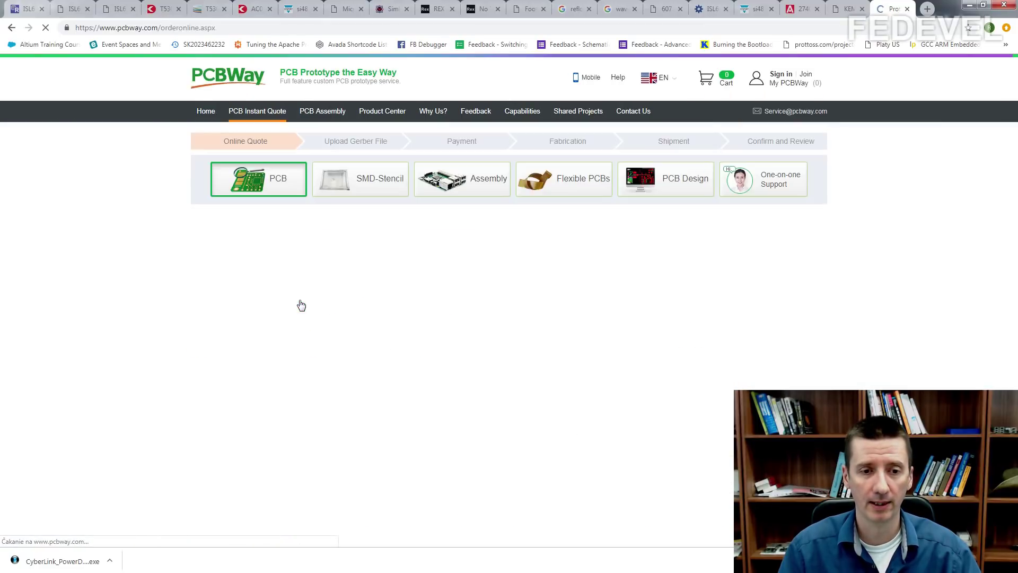
- Examine the board specification options and the PCB cost in the PCBWay quote
scroll(156, 250, down, 5)
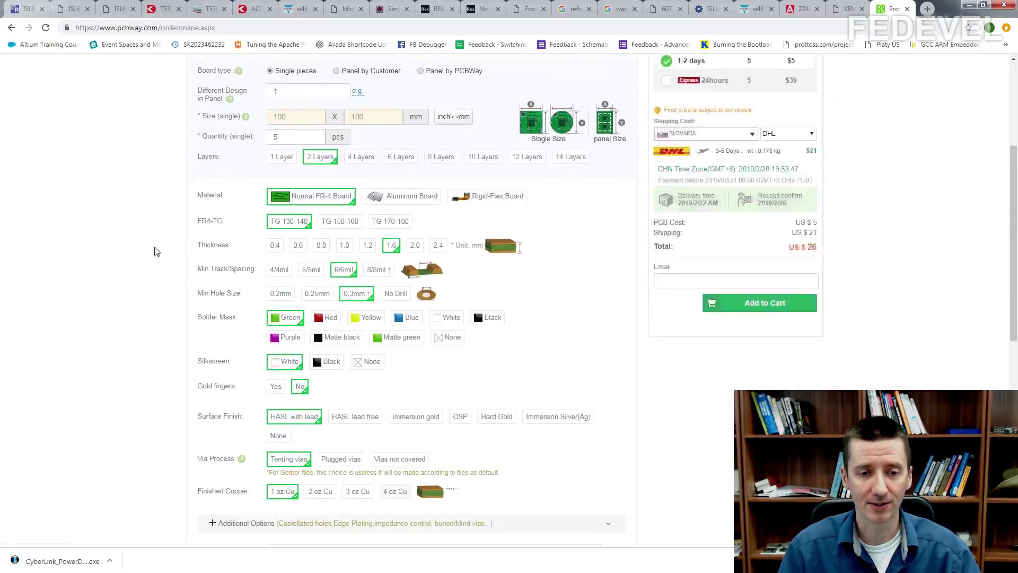
scroll(156, 251, up, 1)
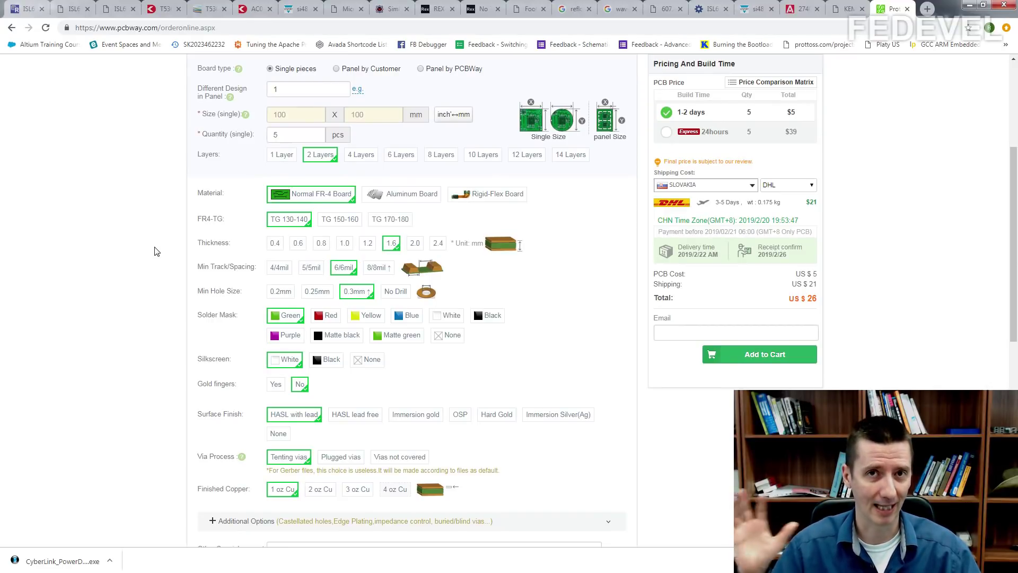
scroll(146, 243, up, 2)
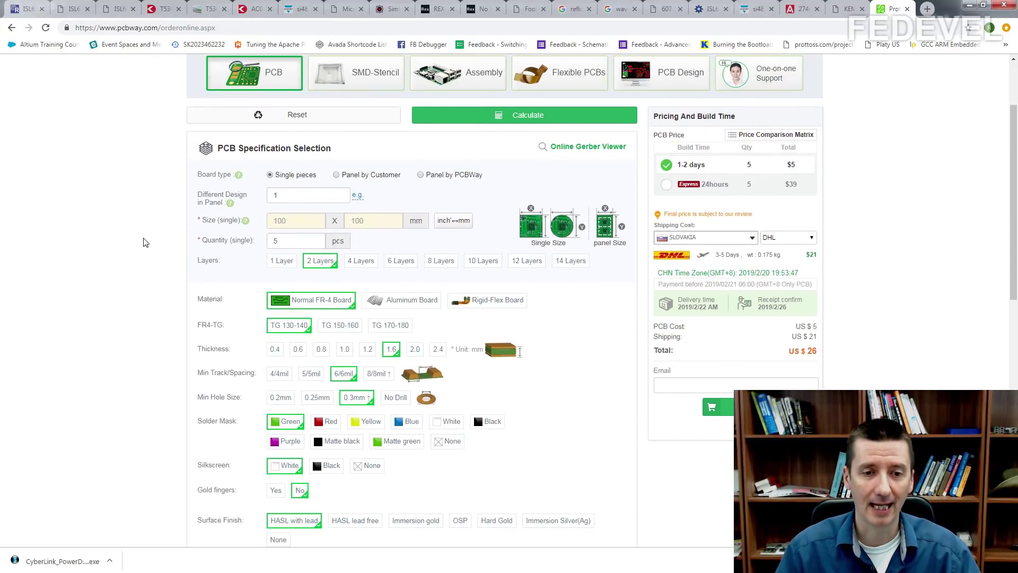
scroll(372, 215, up, 2)
scroll(369, 217, down, 2)
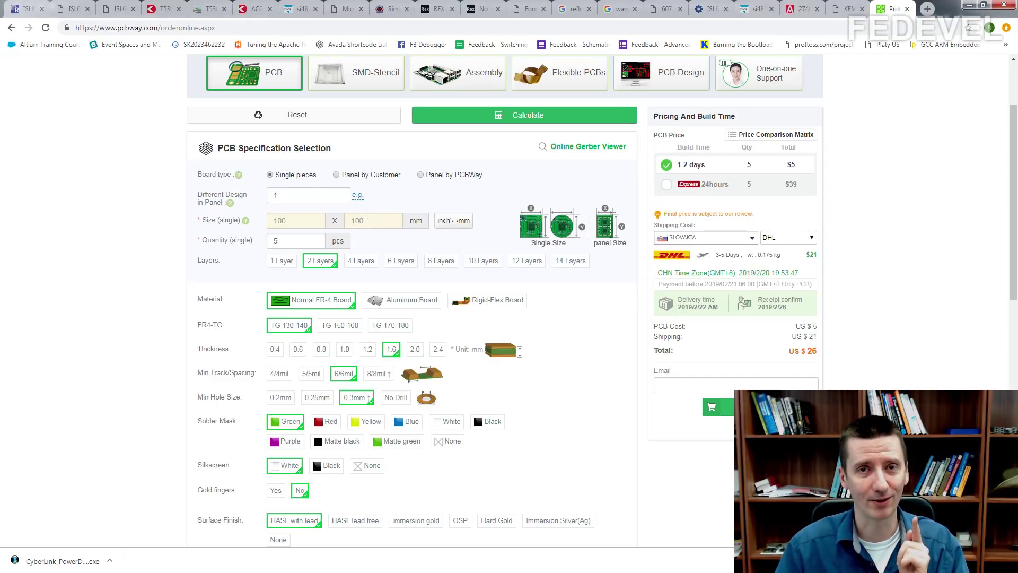
scroll(194, 195, down, 1)
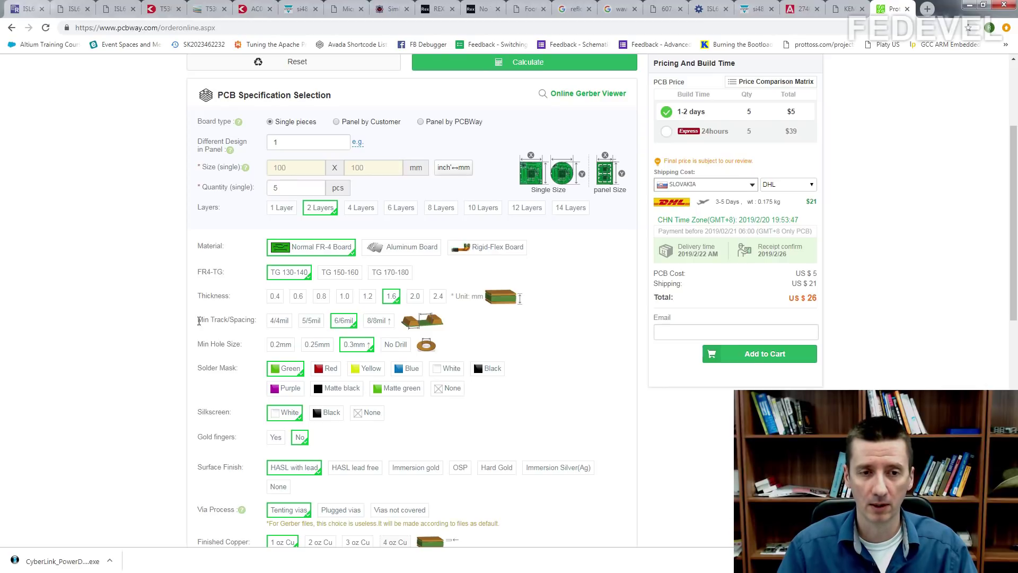
scroll(202, 322, up, 1)
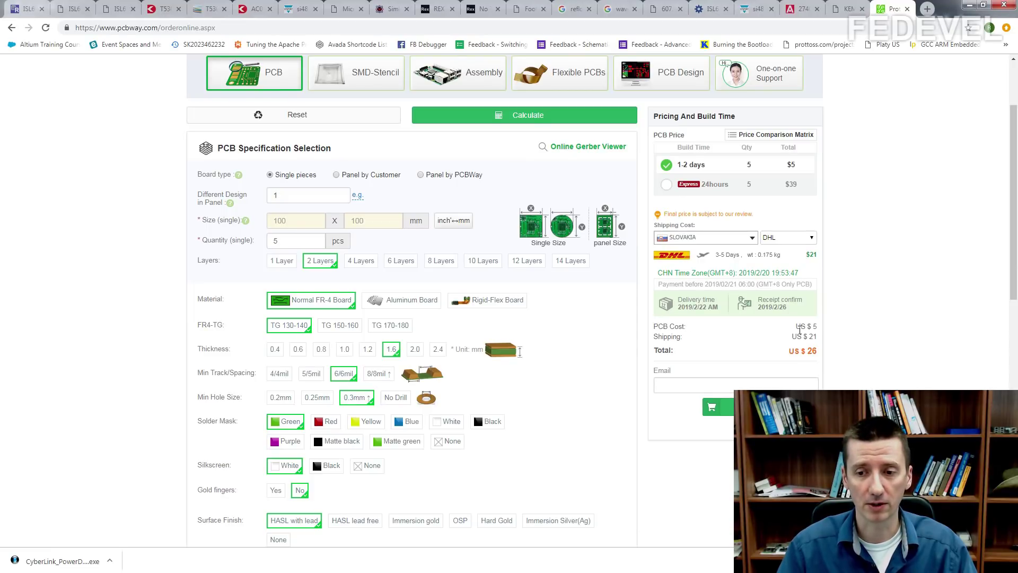
drag(807, 327, 816, 329)
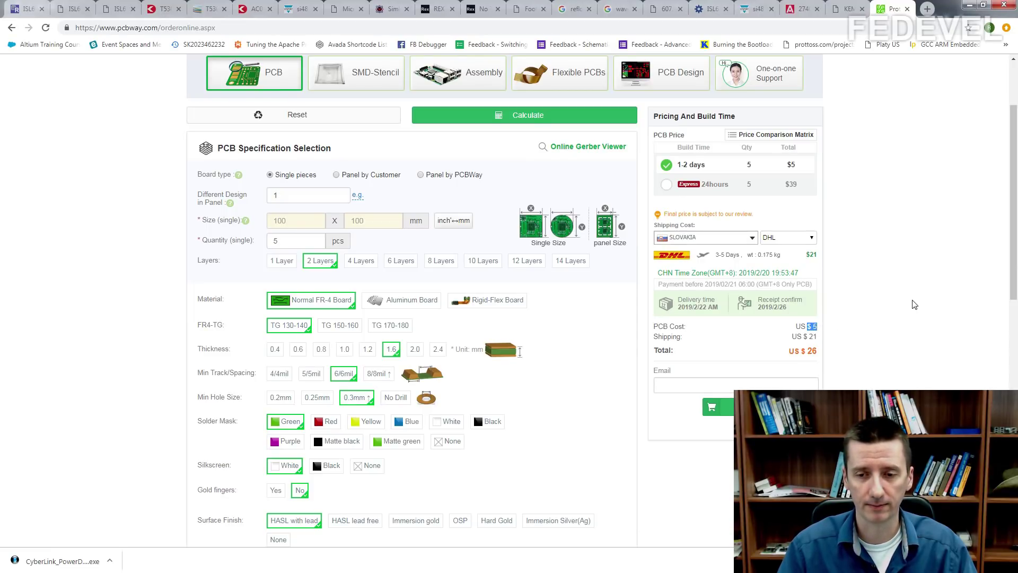
- Check how a 0.2 mm minimum hole size affects the board price, and return to 0.3 mm
scroll(913, 302, down, 1)
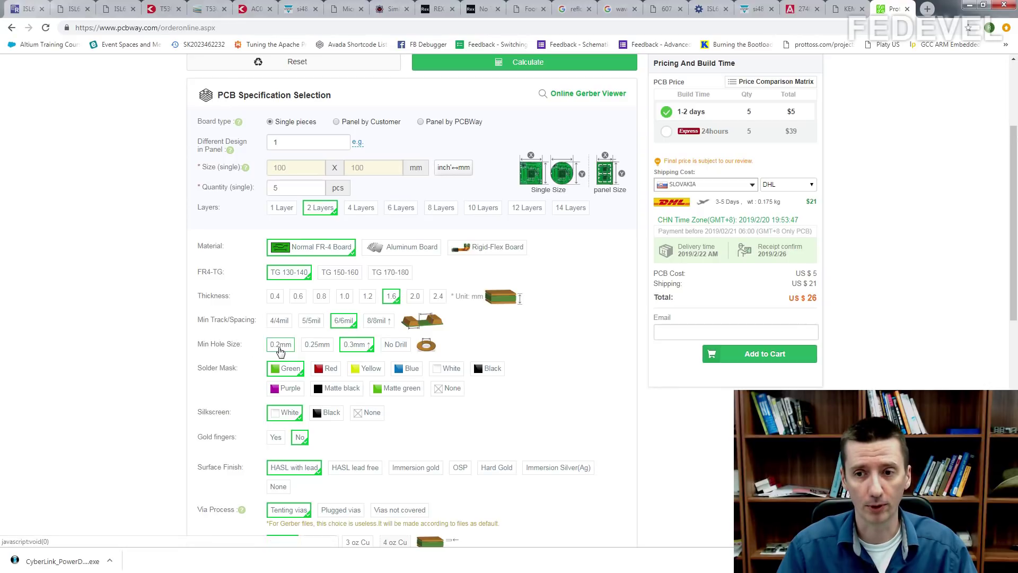
click(281, 345)
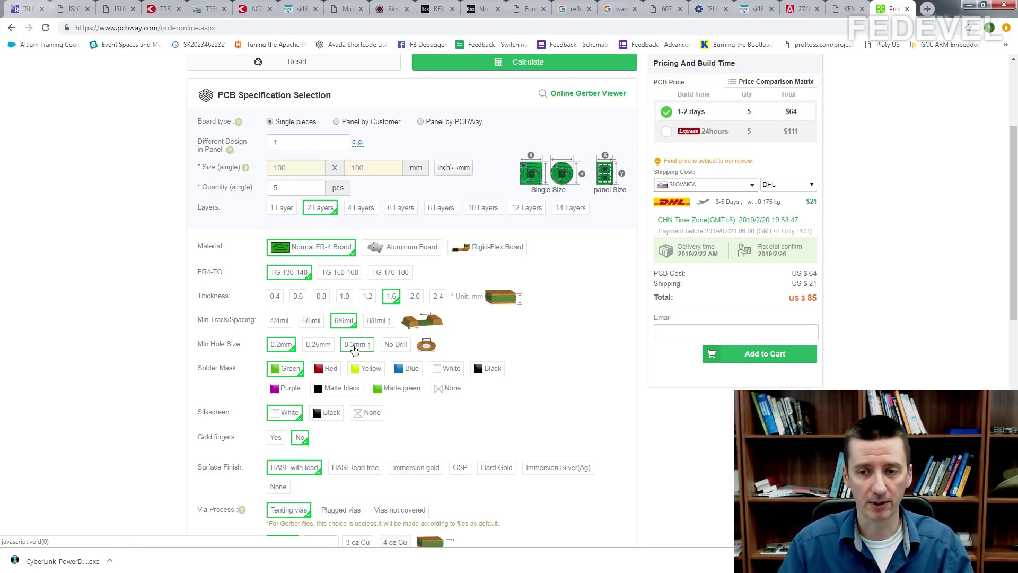
click(358, 346)
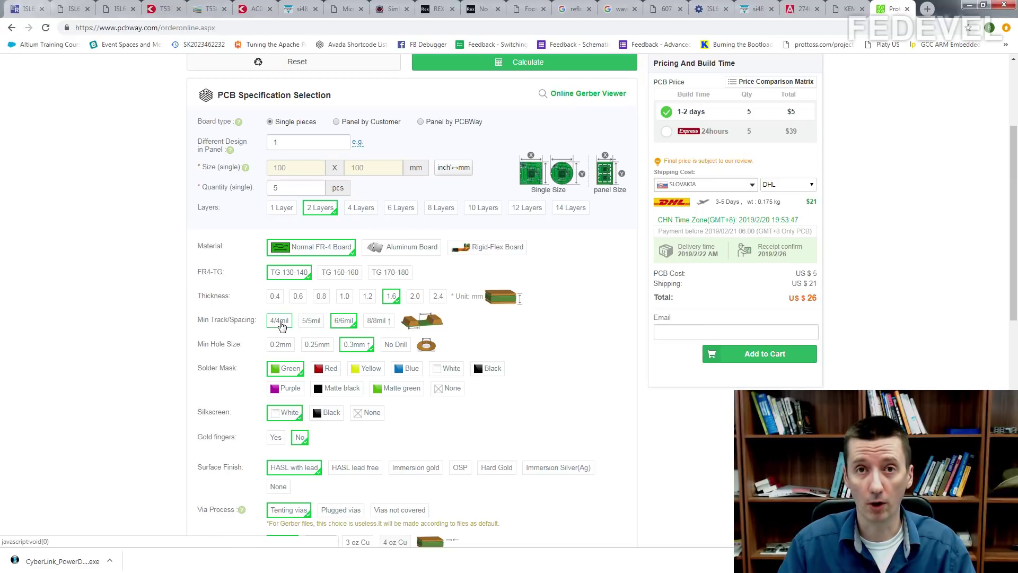
- Compare the board price for 4/4, 5/5, 6/6 and 8/8 mil minimum track/spacing, ending on 6/6 mil
click(281, 323)
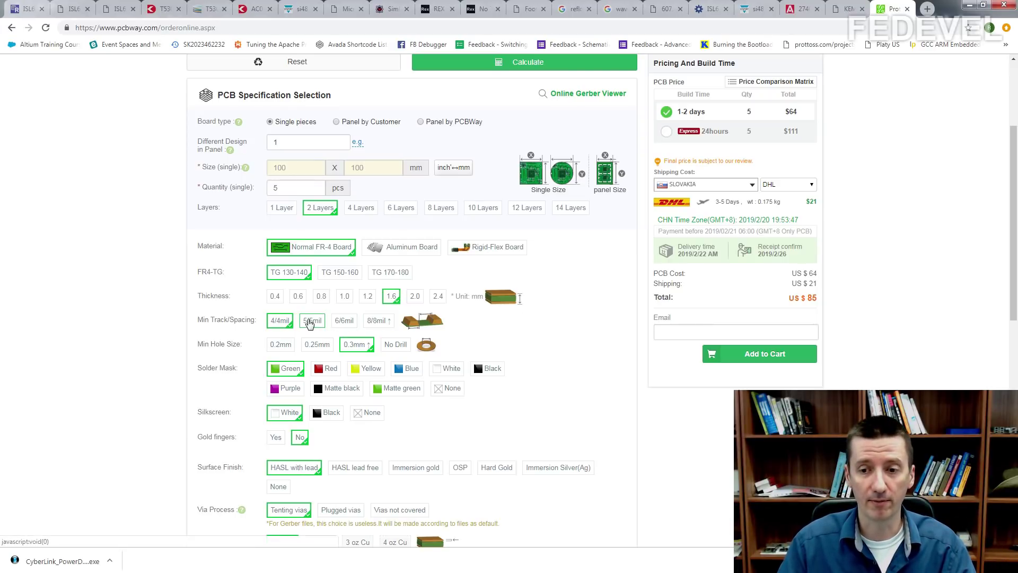
click(311, 322)
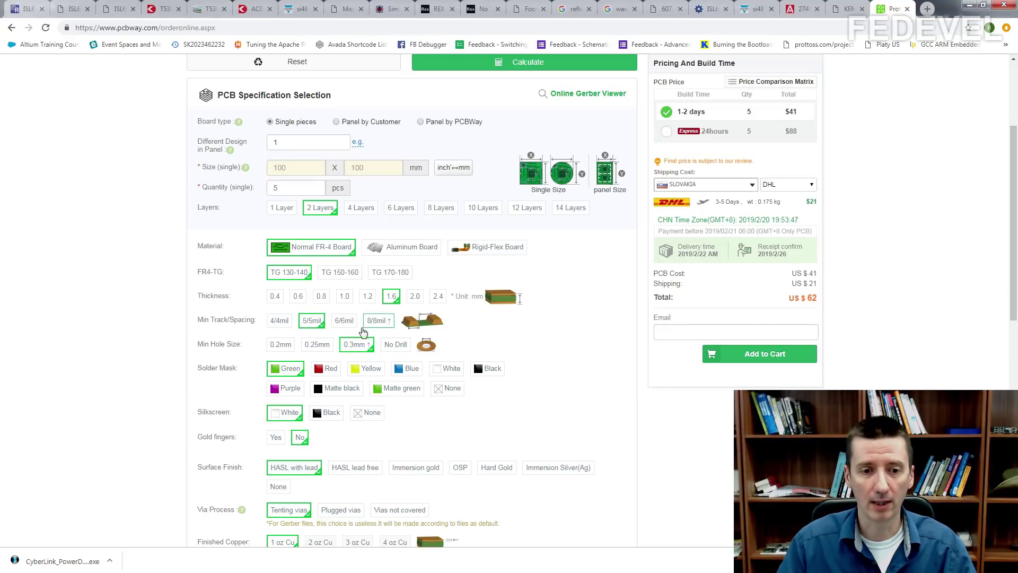
click(344, 322)
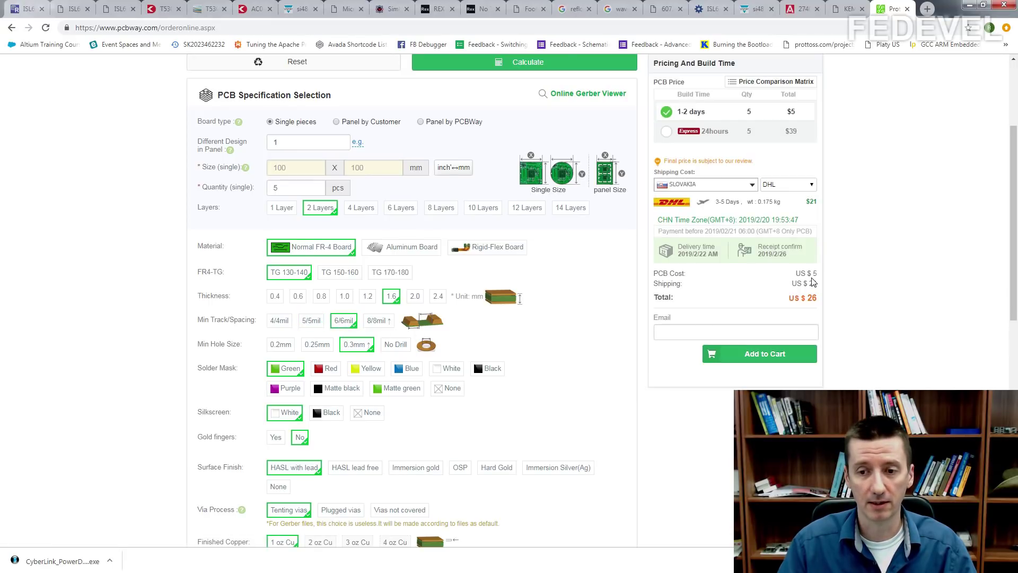
click(376, 321)
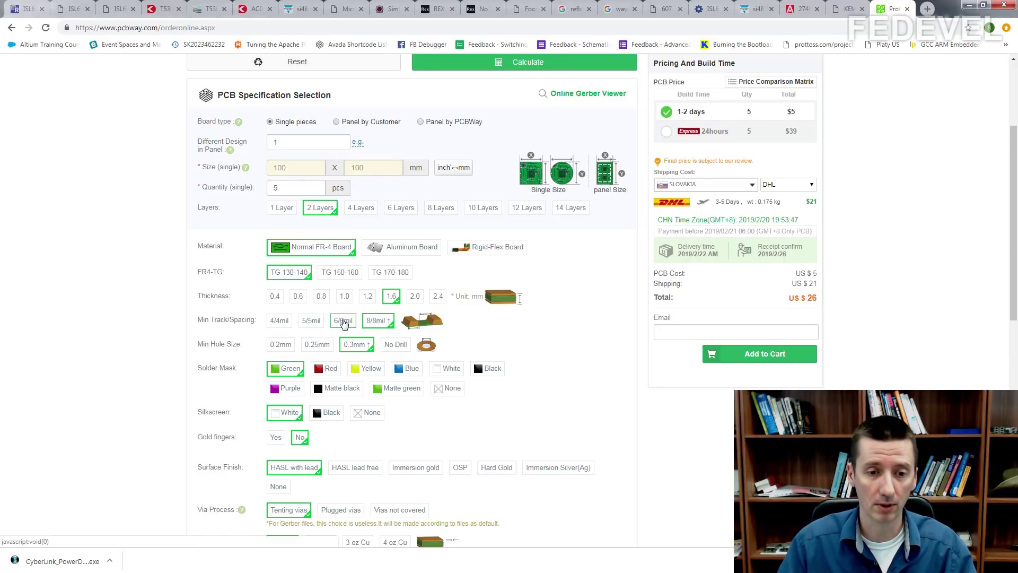
click(354, 322)
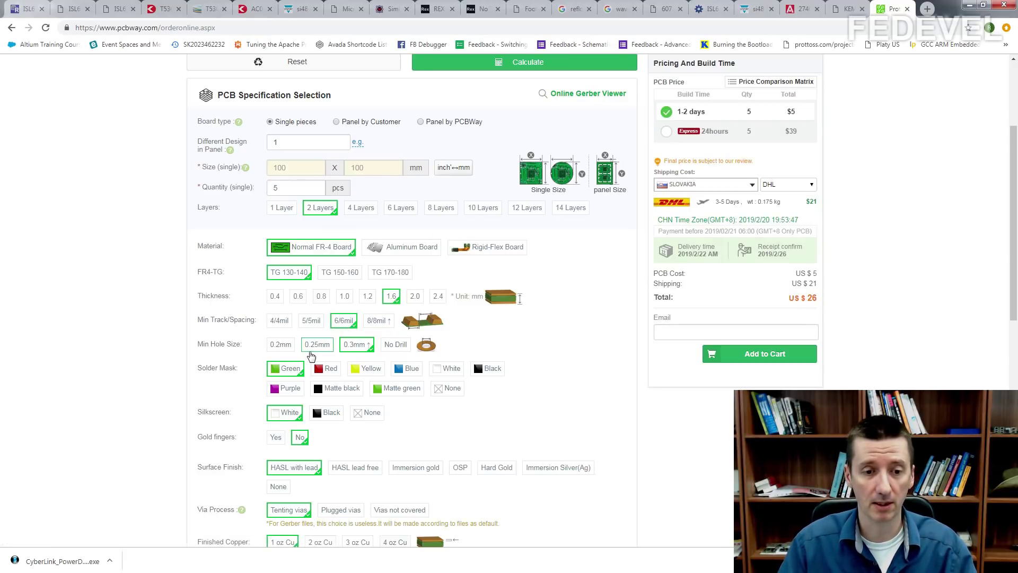
- Compare the board price for 0.2 mm and 0.25 mm minimum hole sizes, and restore 0.3 mm
click(280, 345)
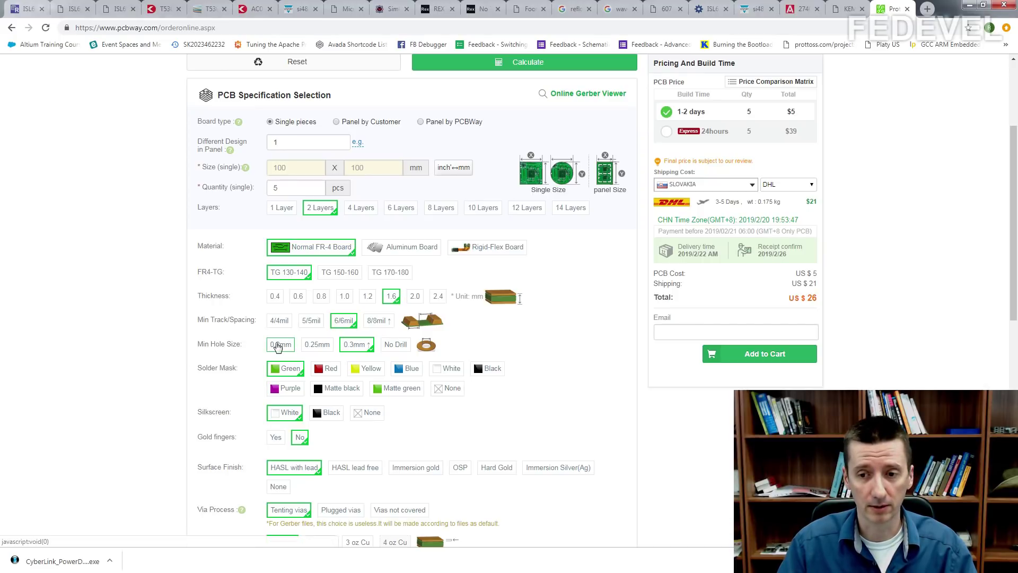
click(330, 346)
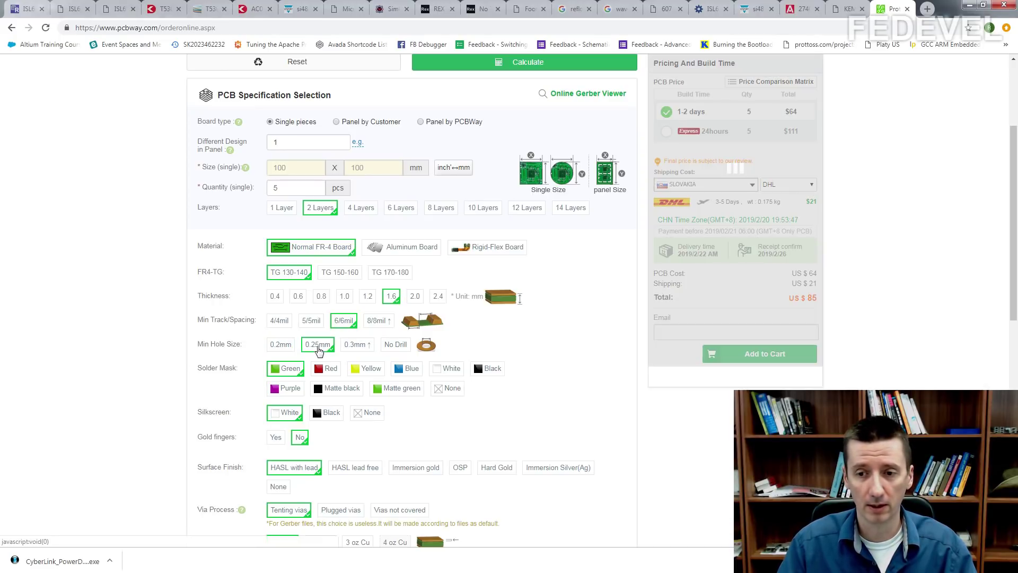
click(357, 345)
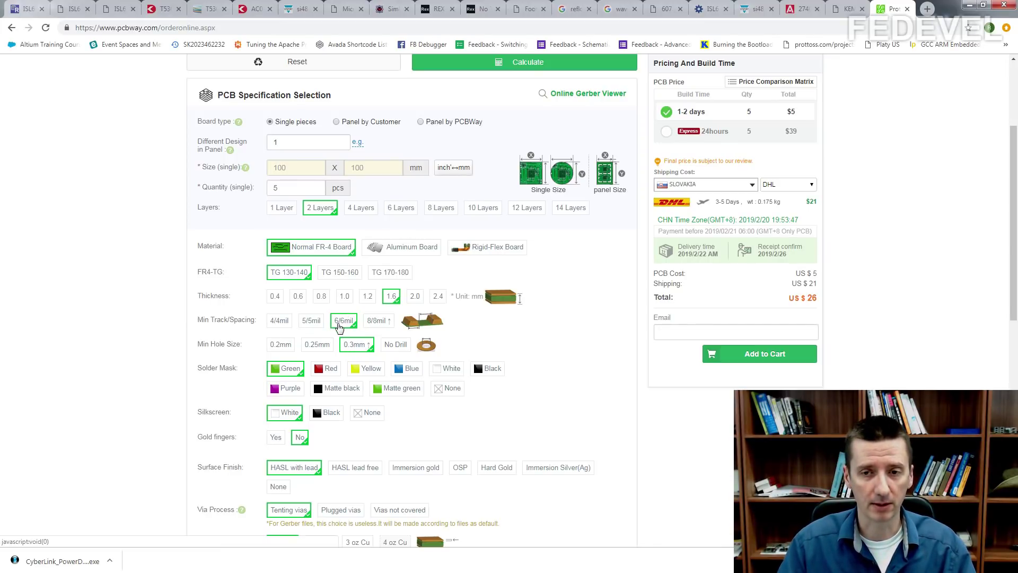
- Convert 6 mil to millimetres with a Google search in a new browser tab
click(928, 9)
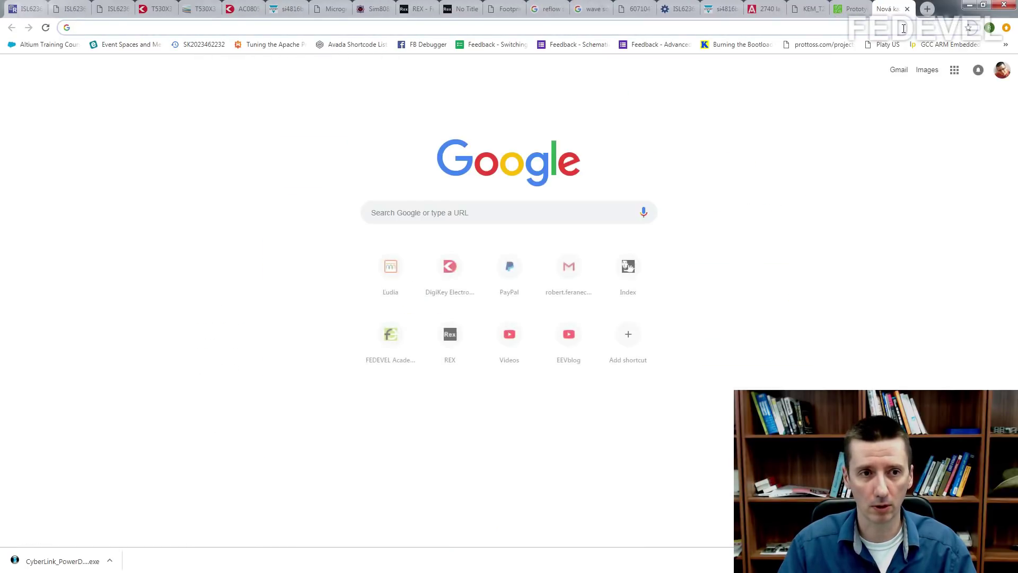
text(6mil to mm)
key(Return)
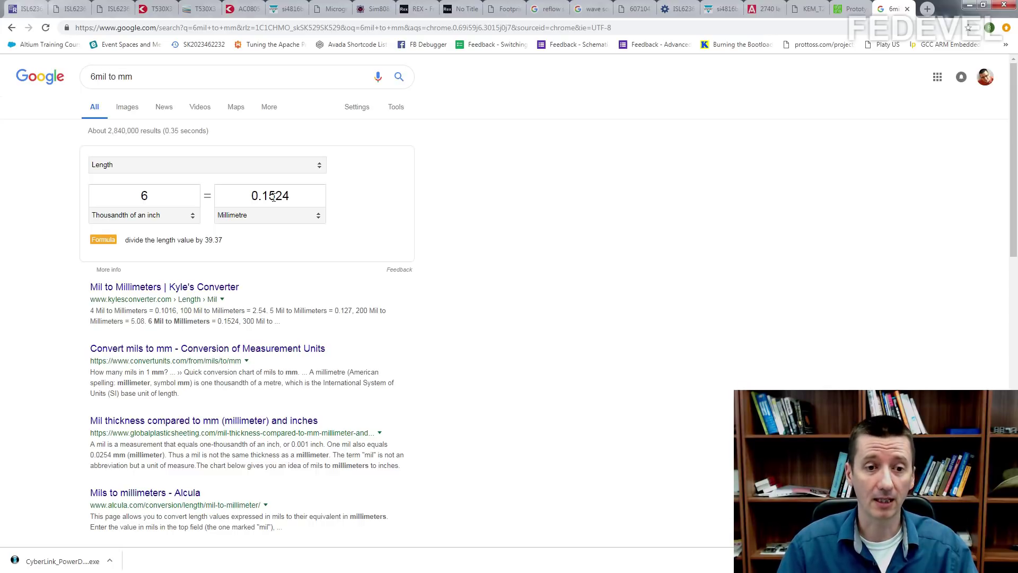
drag(290, 197, 254, 196)
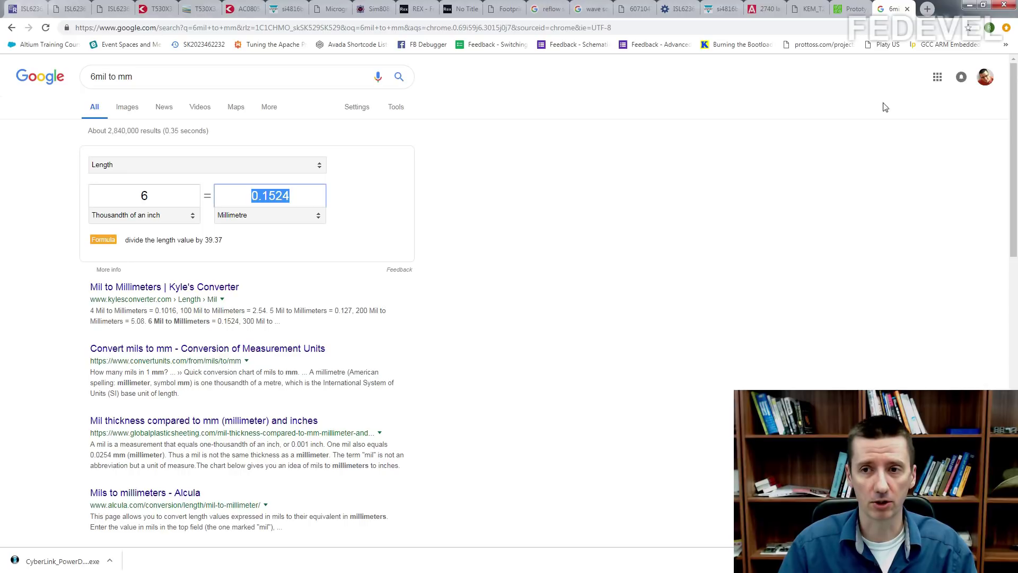
- Switch to Altium Designer and set the minimum clearance to 0.2 mm in the PCB's Clearance design rule
click(851, 9)
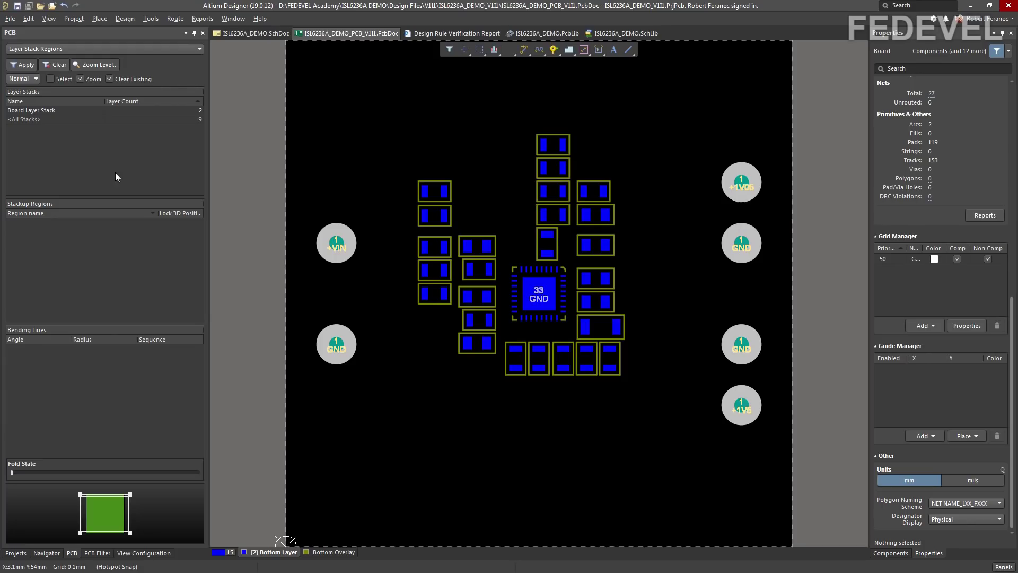
click(124, 21)
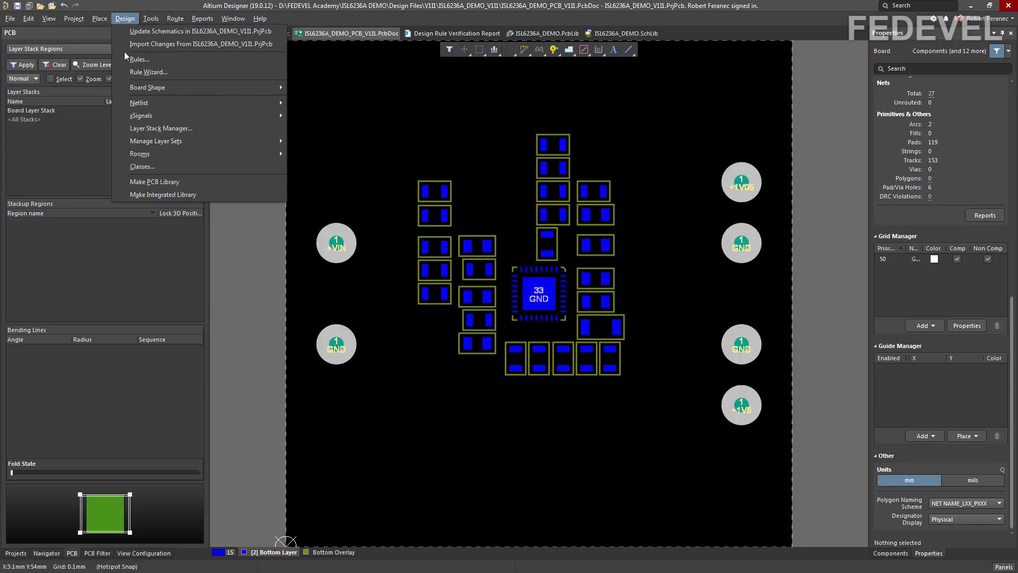
click(180, 60)
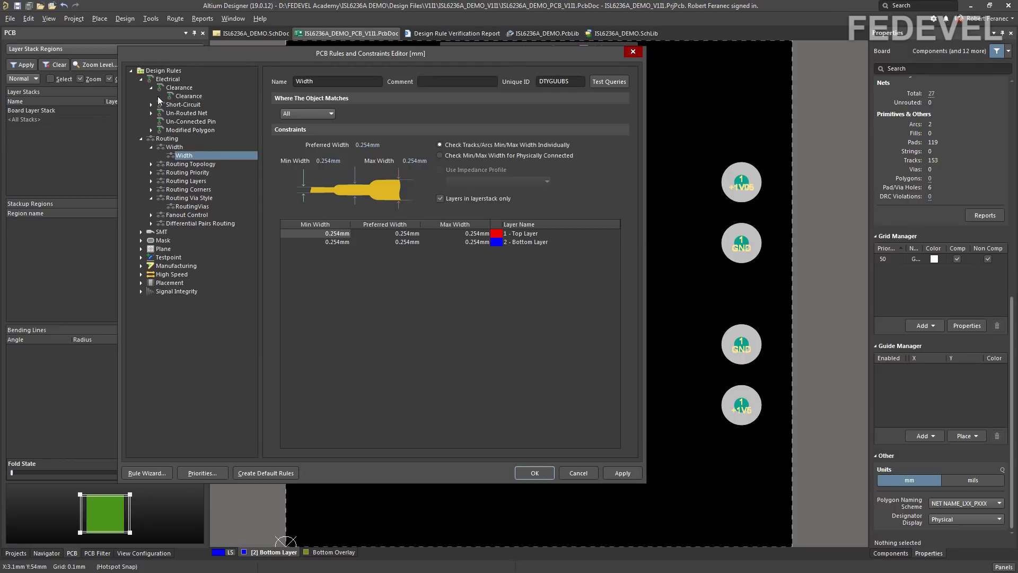
click(188, 96)
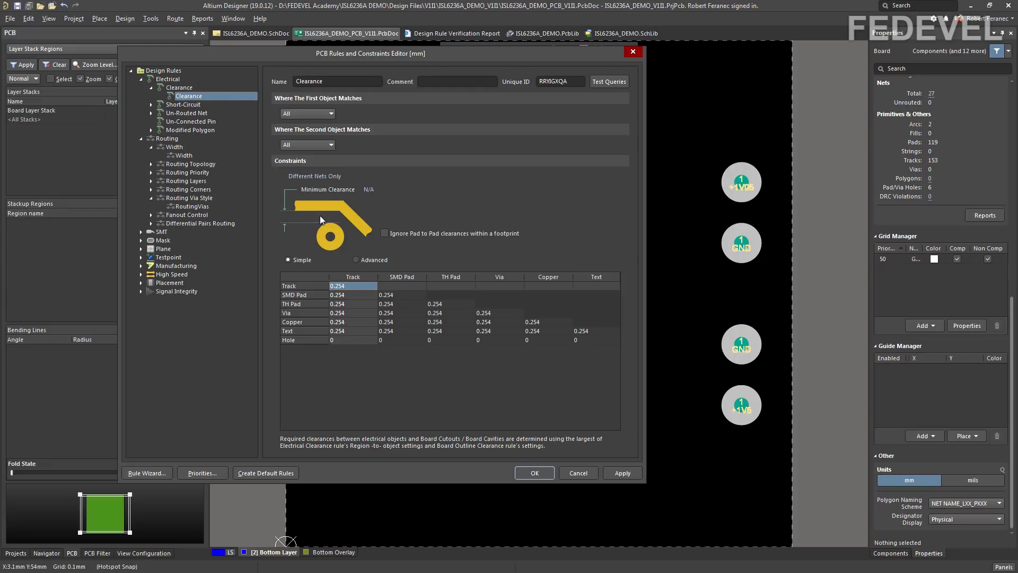
click(369, 189)
text(0.2)
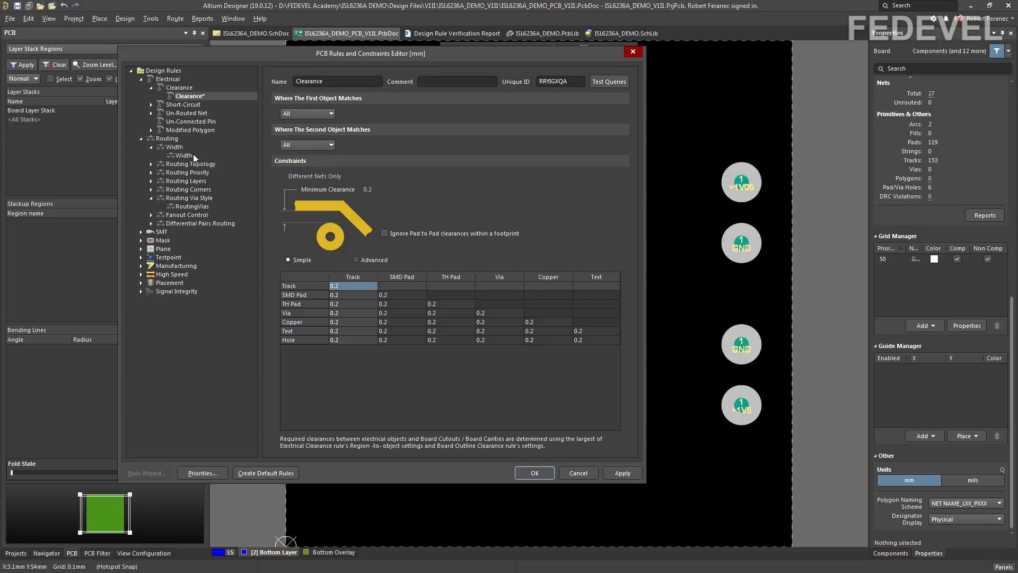
- Set the routing Width rule to 0.2 mm minimum, 0.2 mm preferred and 10 mm maximum
click(183, 155)
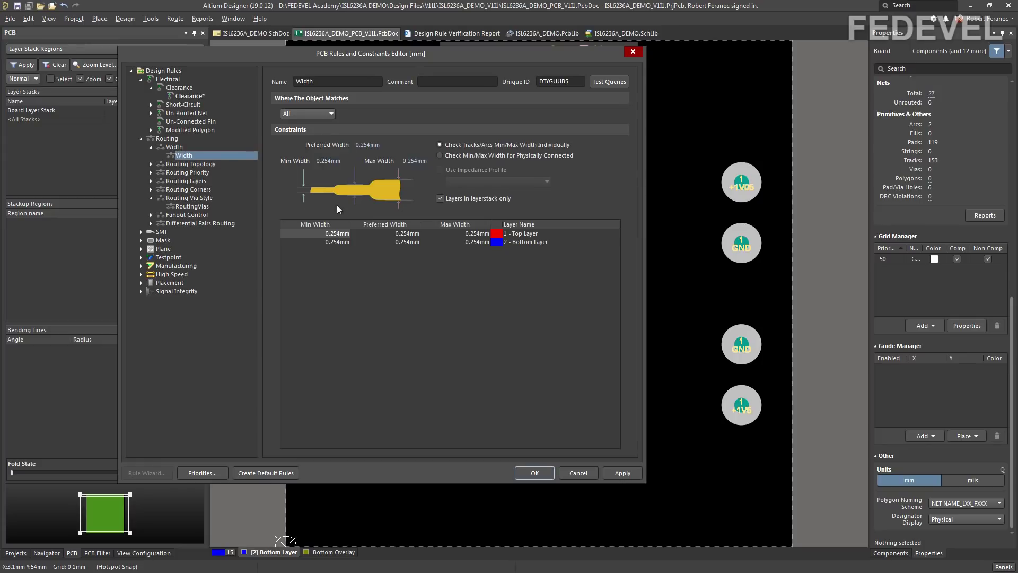
click(329, 161)
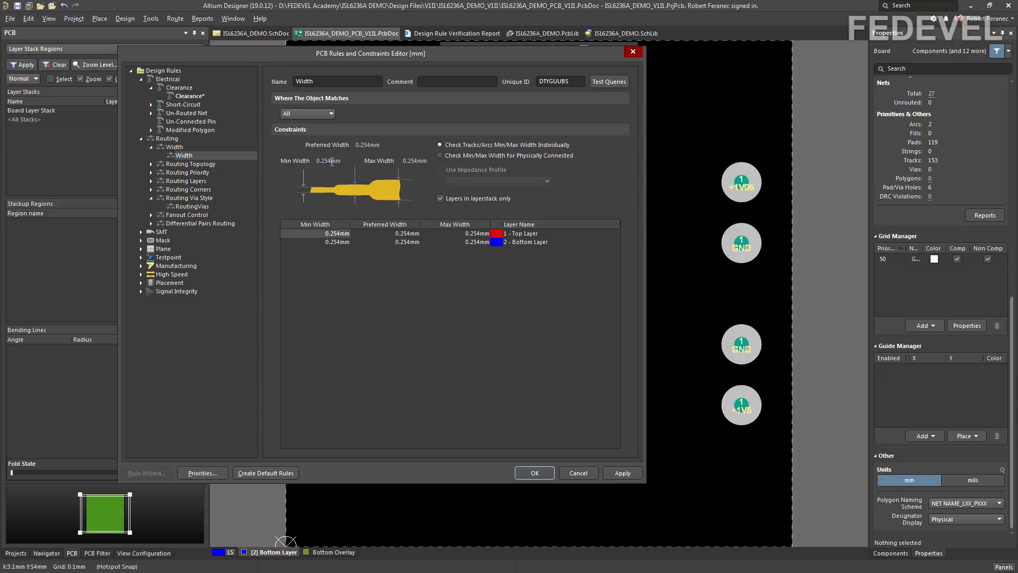
text(0.2)
click(364, 144)
text(0.2)
click(415, 161)
text(10)
key(Return)
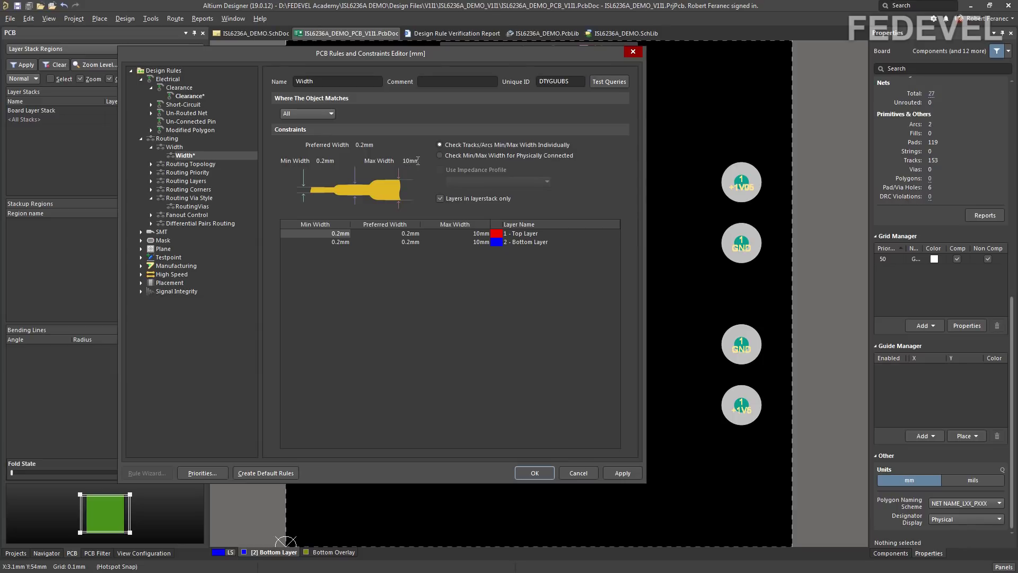
- Set the RoutingVias rule's minimum, maximum and preferred via hole size to 0.3 mm
click(191, 207)
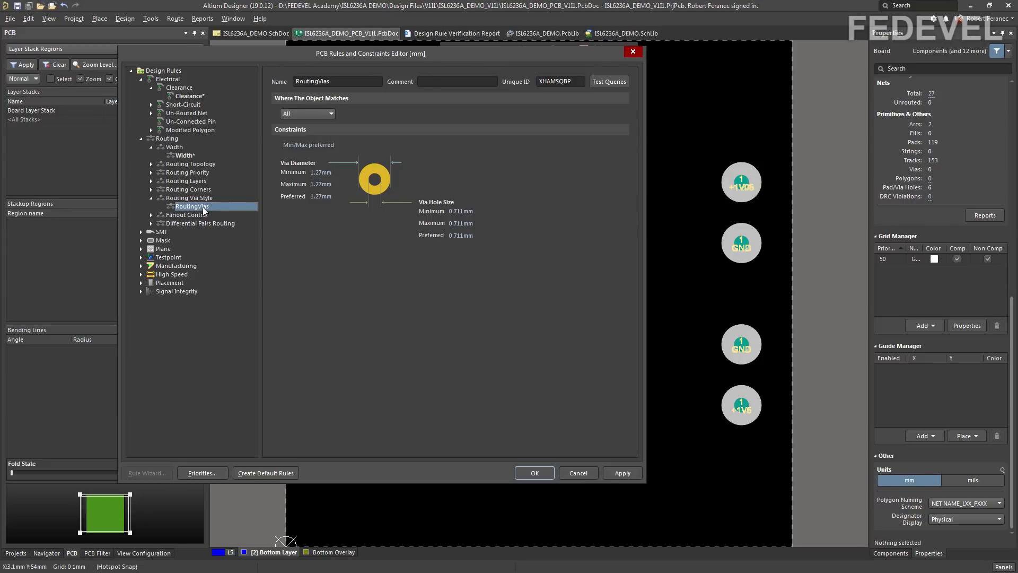
click(450, 212)
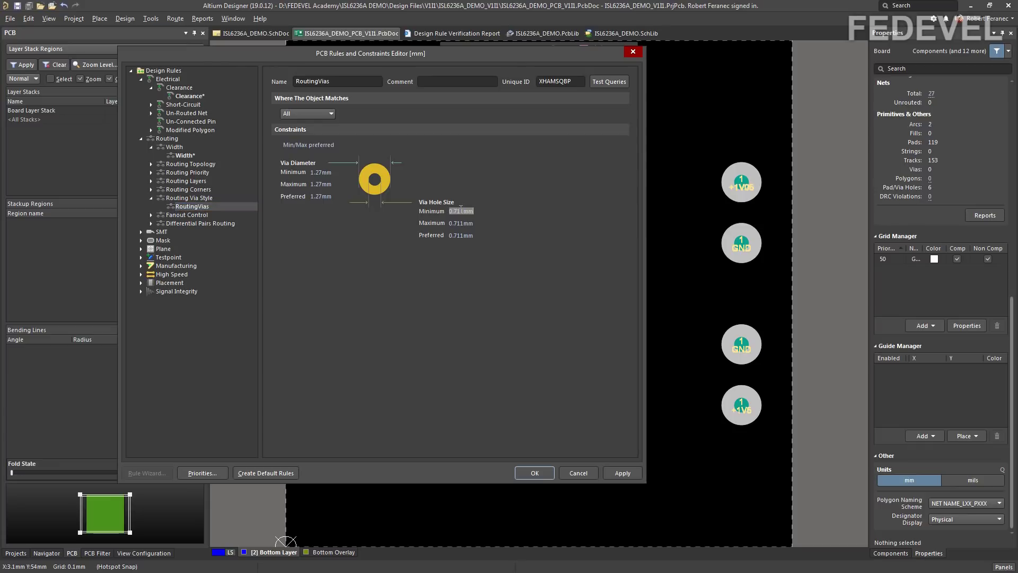
text(0.3)
key(Tab)
text(0.3)
key(Tab)
text(0.3)
- Set the minimum, maximum and preferred via diameter to 0.6 mm and accept the design rule changes
click(321, 173)
text(0.6)
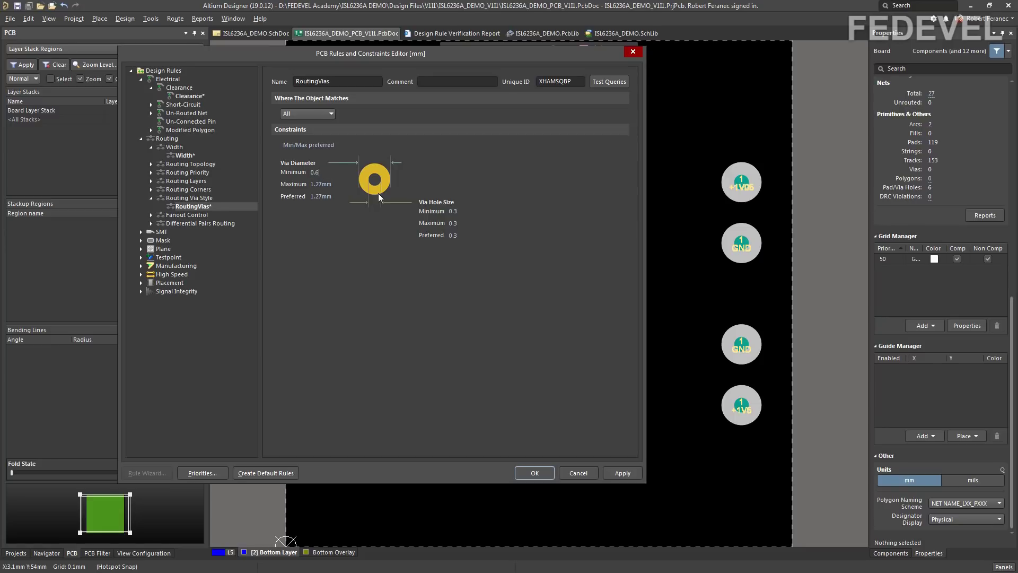
key(Tab)
text(0.6)
key(Tab)
text(0.6)
key(Tab)
click(526, 473)
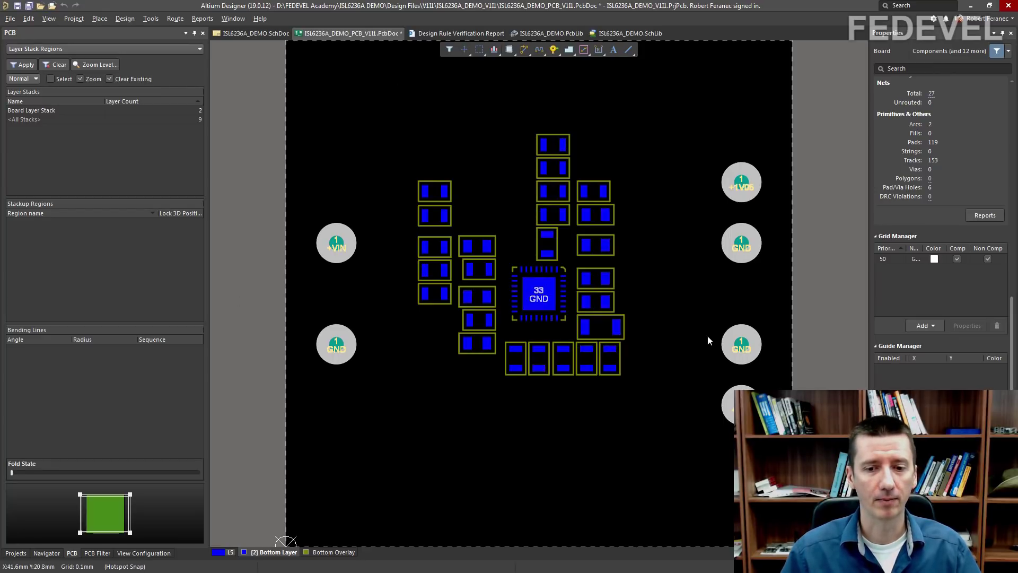
- Turn off Stack Symmetry in the Layer Stack Manager and insert a plane layer below the Top Layer
click(123, 19)
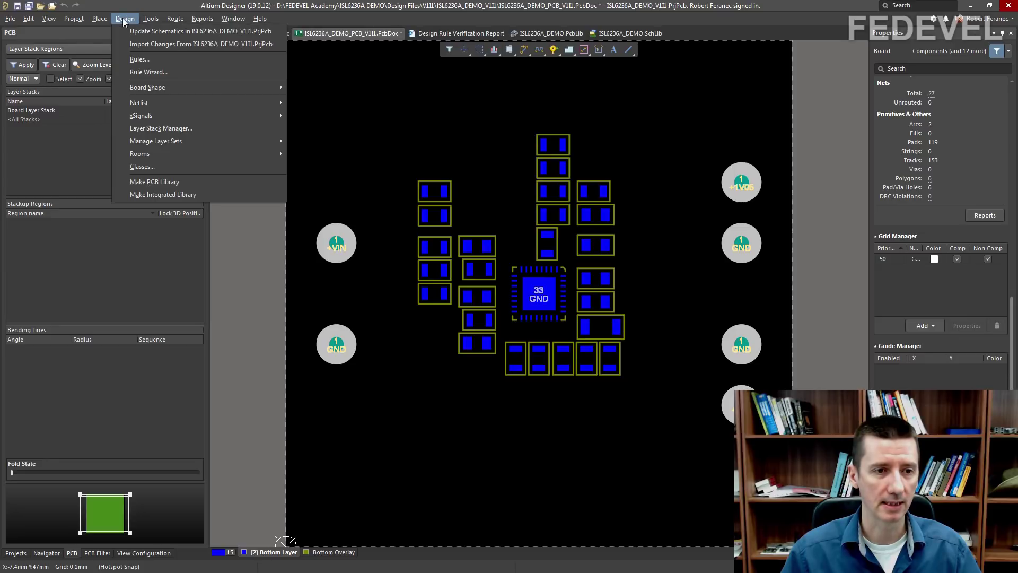
click(194, 128)
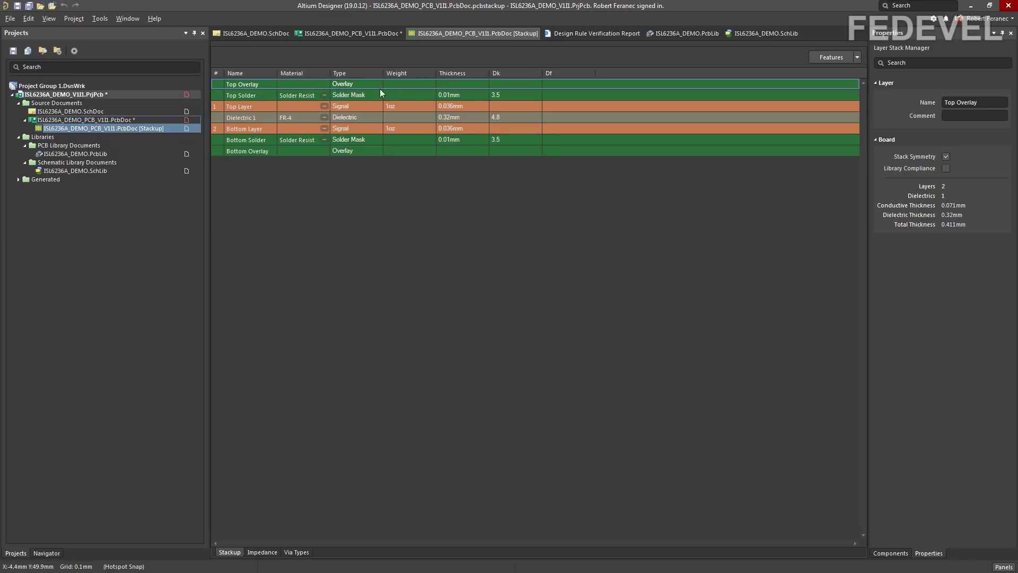
click(946, 157)
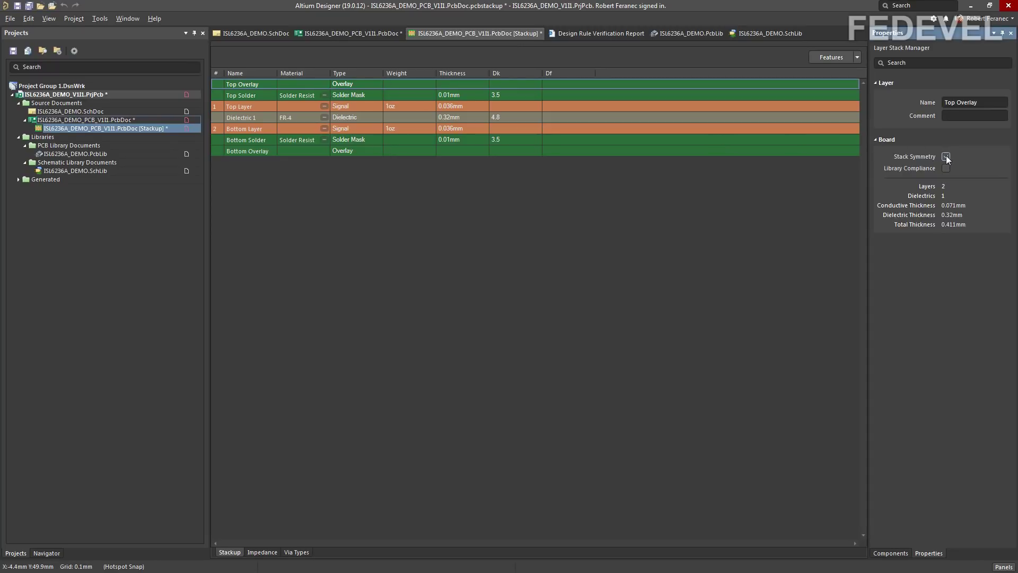
right_click(255, 106)
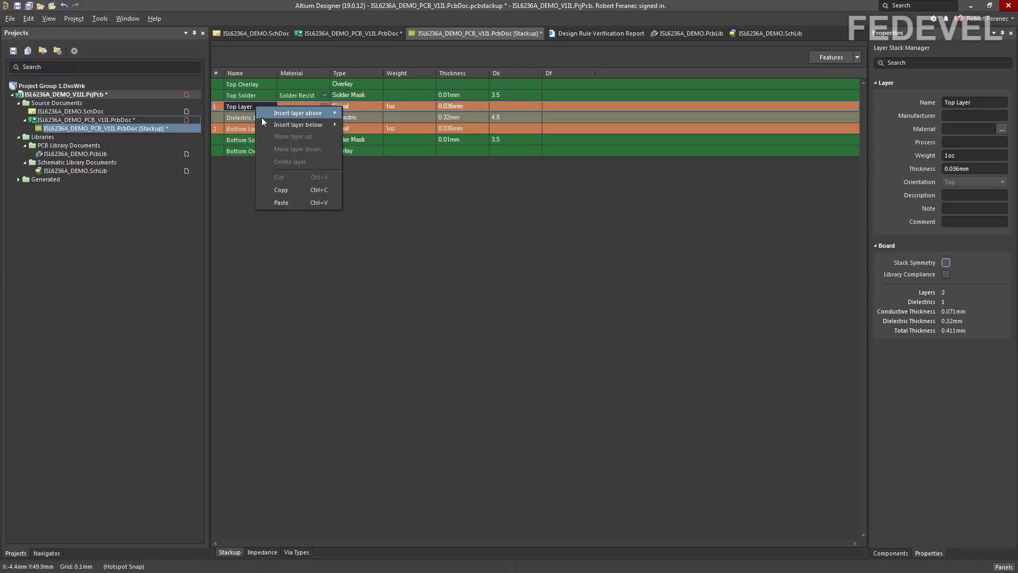
mouse_move(305, 123)
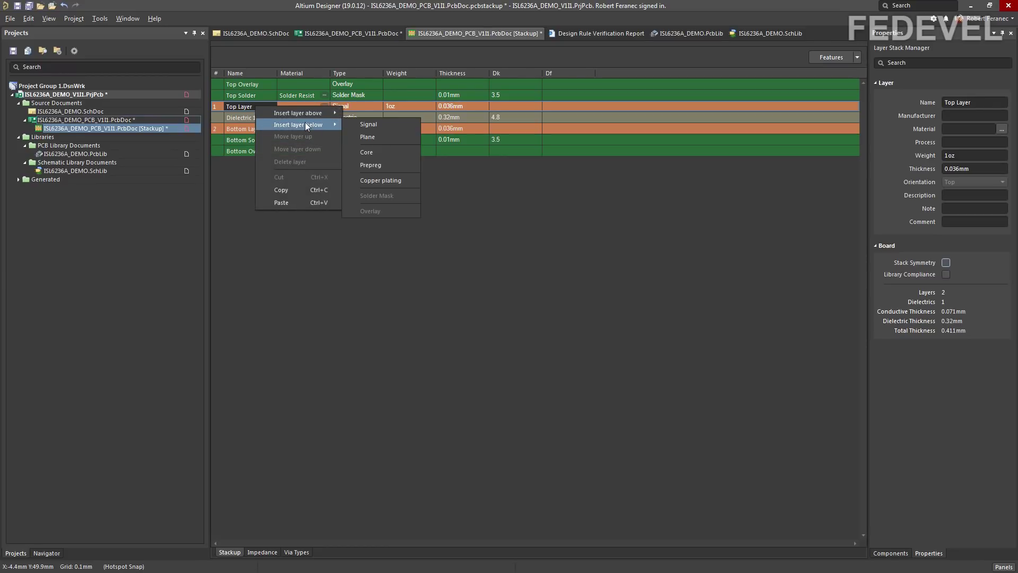
click(377, 137)
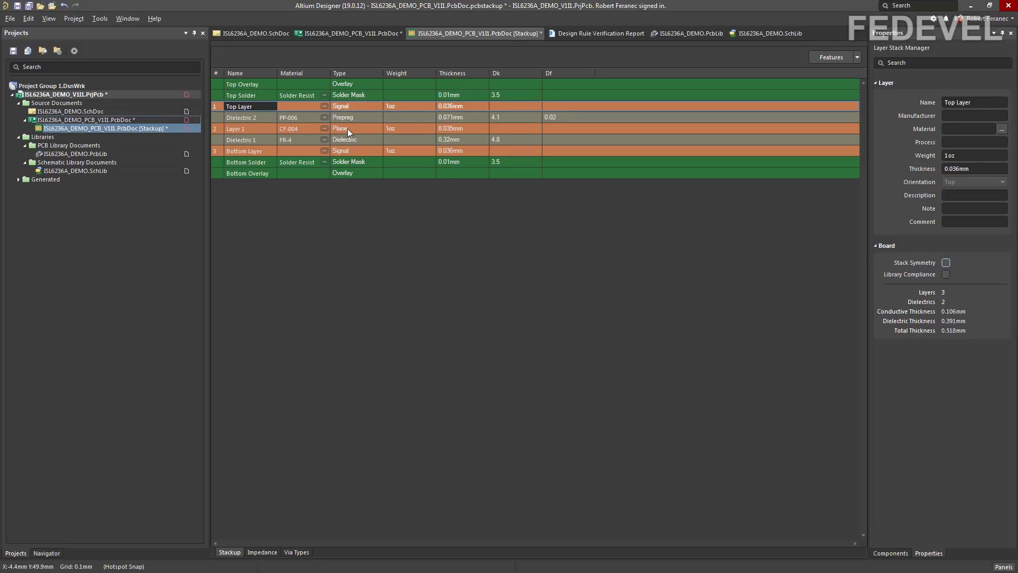
- Insert a signal layer below the new plane and a second signal layer below that one
click(255, 129)
right_click(256, 129)
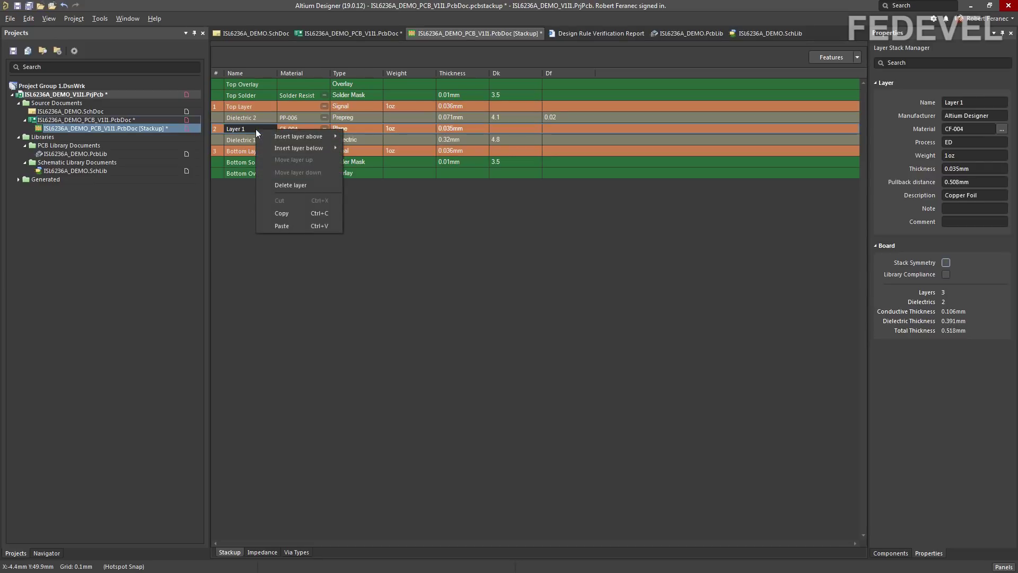
mouse_move(272, 147)
click(366, 147)
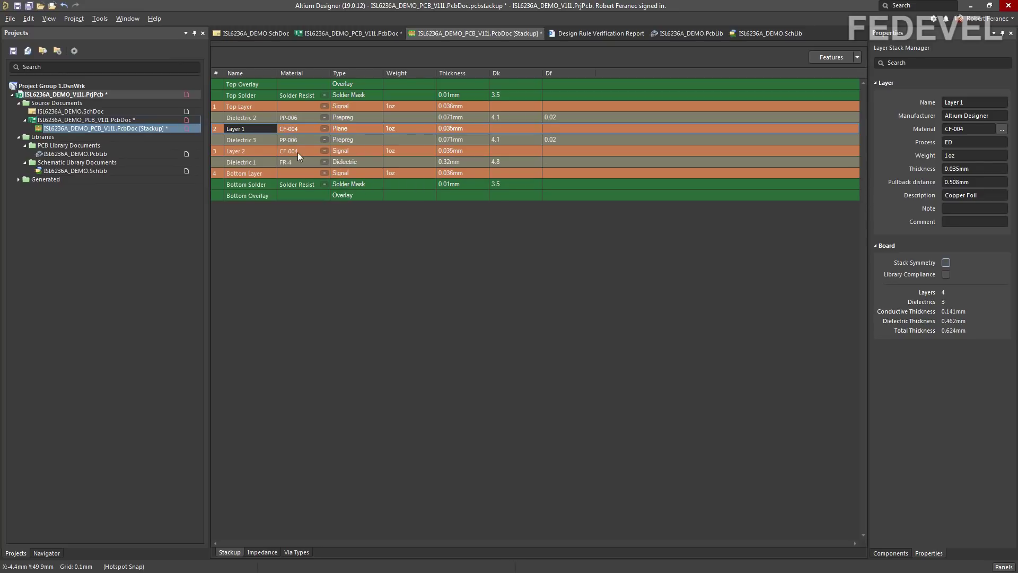
right_click(260, 151)
mouse_move(270, 165)
click(371, 168)
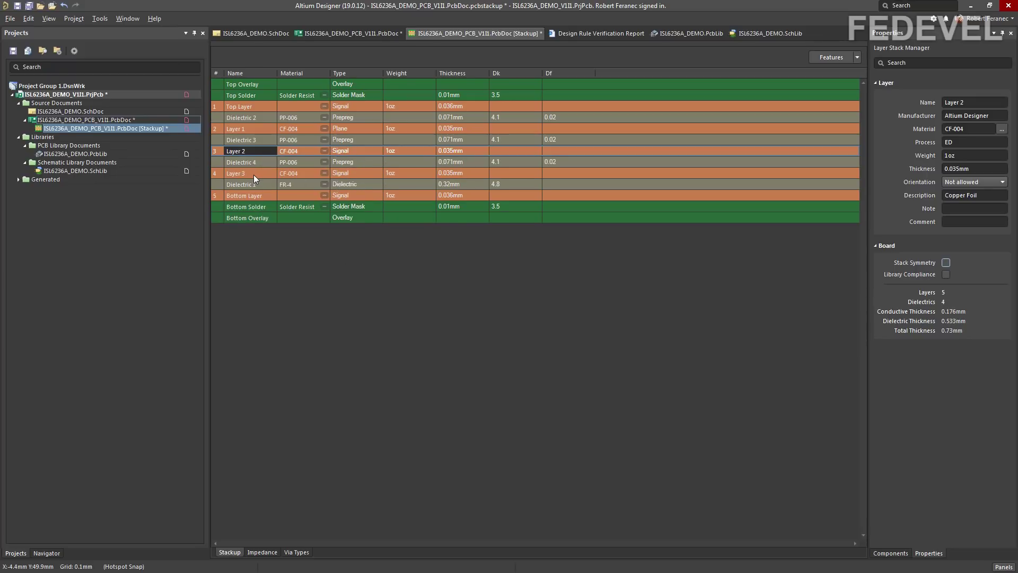
- Insert a second plane layer below the lower inner signal layer
right_click(253, 173)
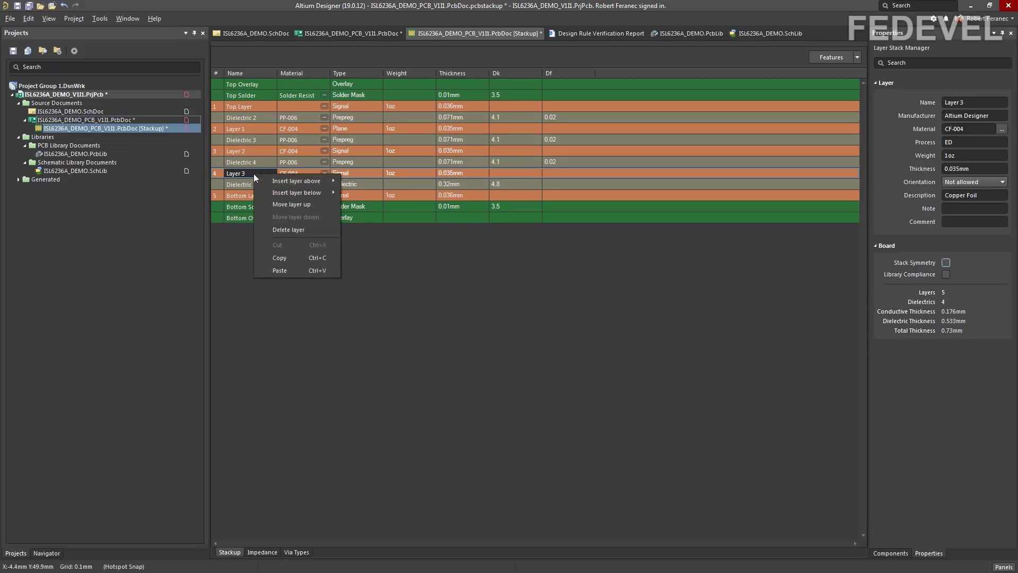
mouse_move(276, 191)
click(378, 202)
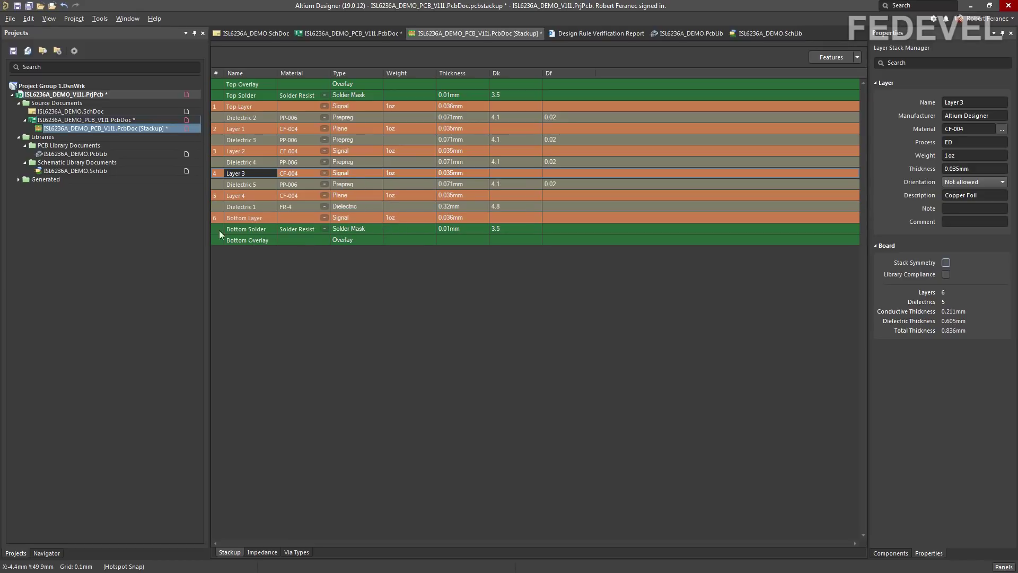
- Rename the first three copper layers from the top of the stackup as L1, L2 and L3
click(266, 107)
text(L1)
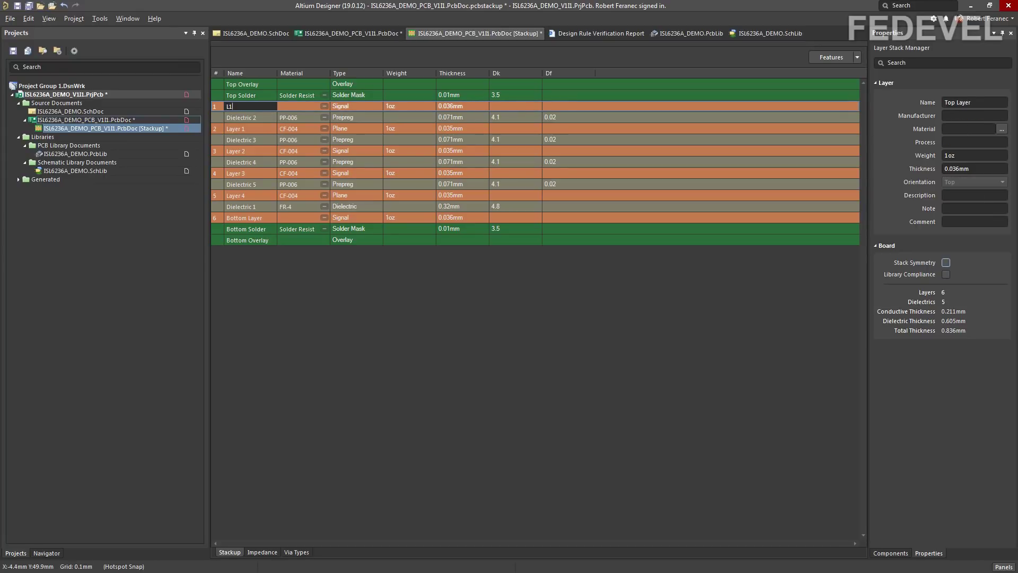
key(Return)
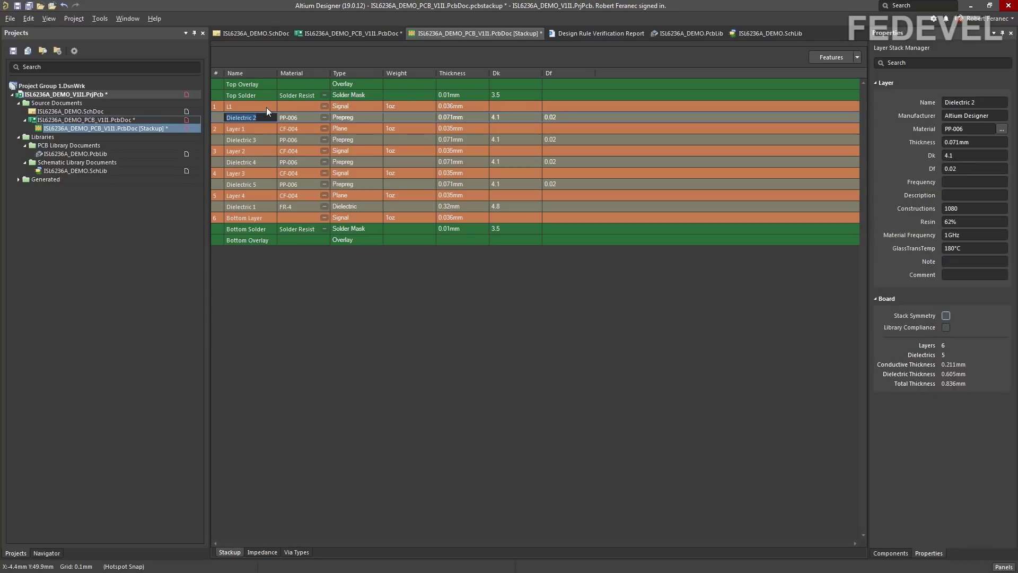
key(Return)
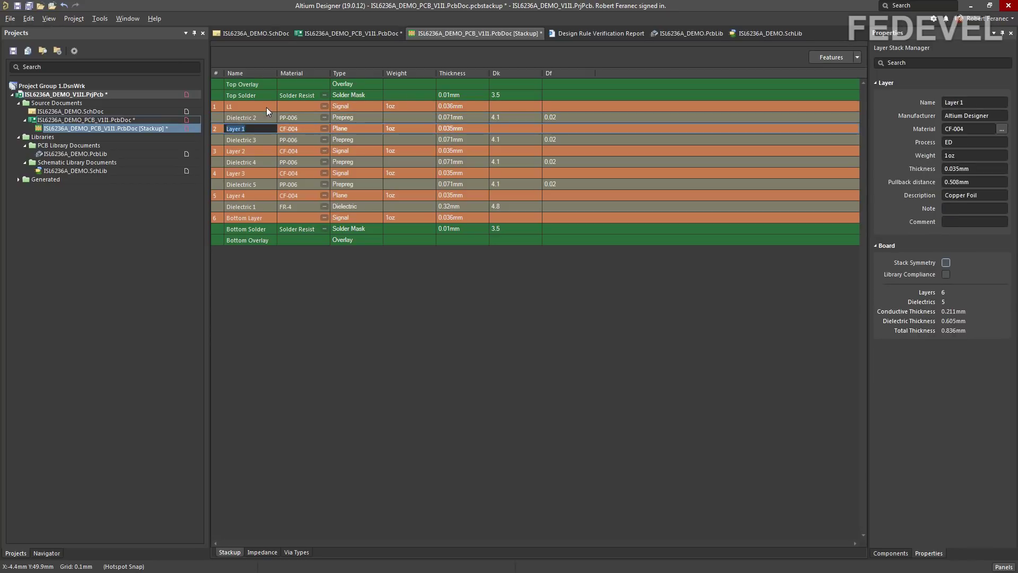
text(L2)
key(Return)
key(Return)
text(L3)
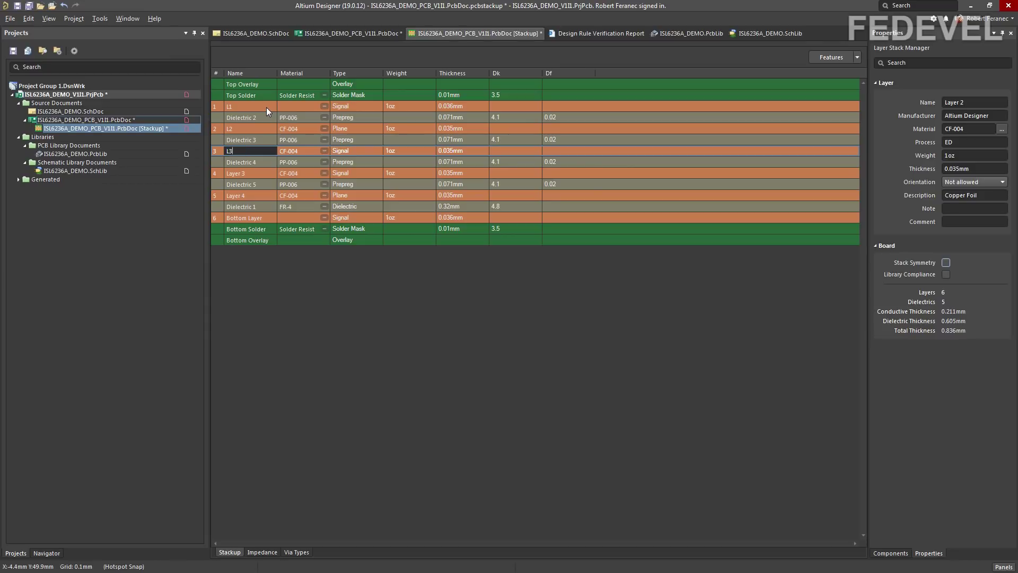
key(Return)
- Rename the remaining three copper layers as L4, L5 and L6, and save the stackup
key(Return)
text(L4)
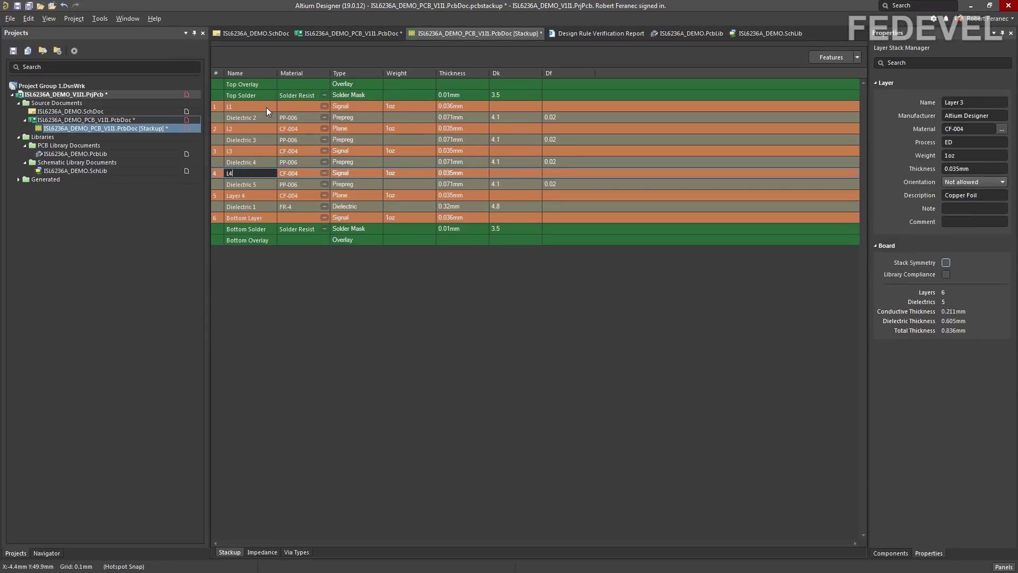
key(Return)
key(Return)
text(L5)
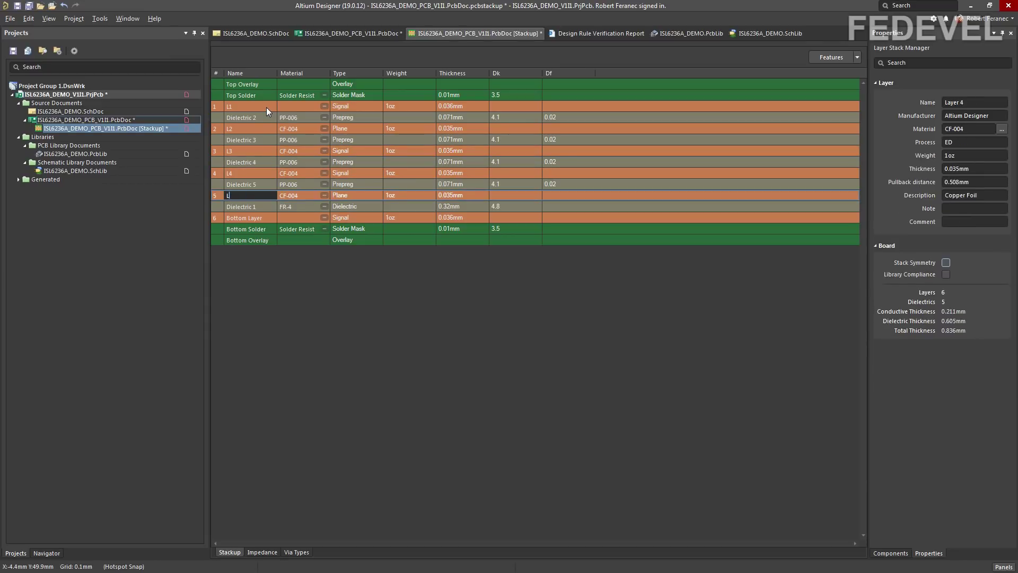
key(Return)
key(Return)
text(L6)
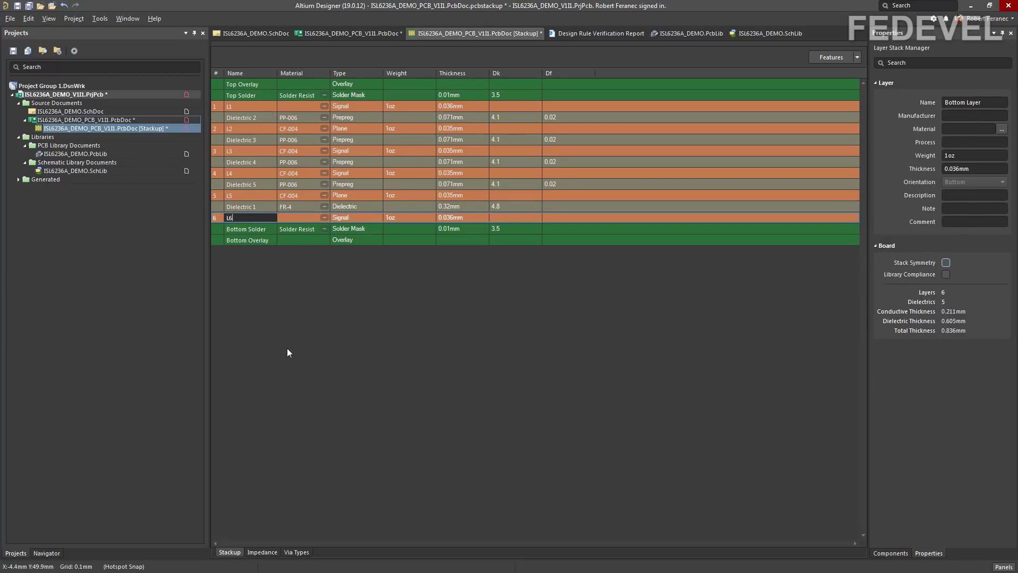
key(Return)
key(ctrl+s)
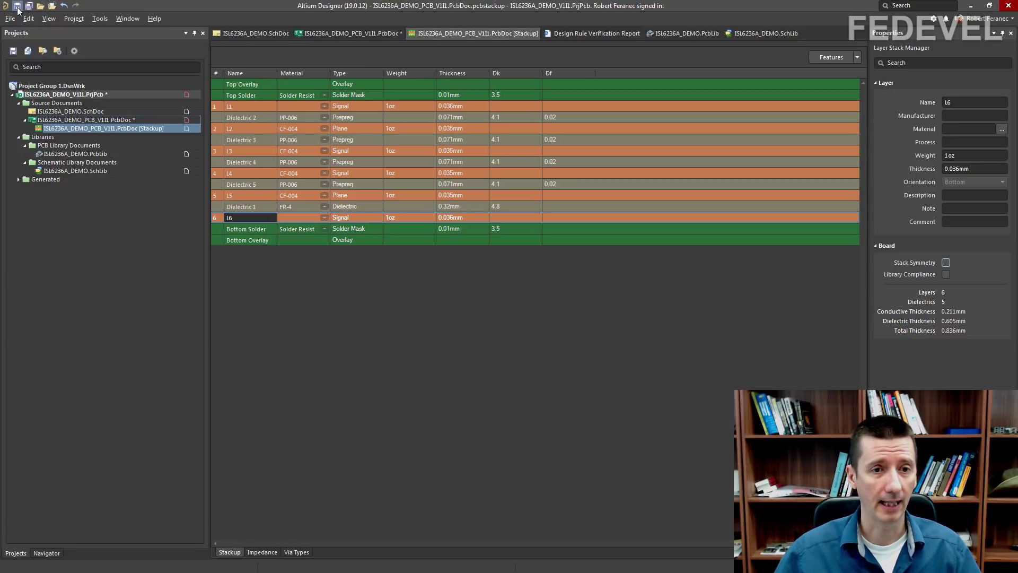
- Display all layers in the PCB document and switch to the single-layer mode that hides every other layer
click(349, 35)
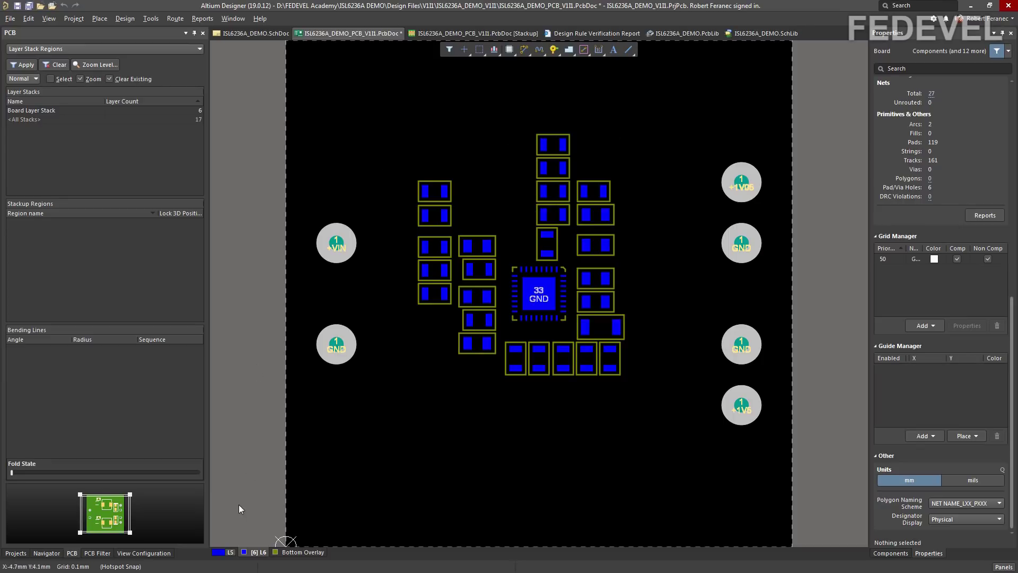
click(229, 552)
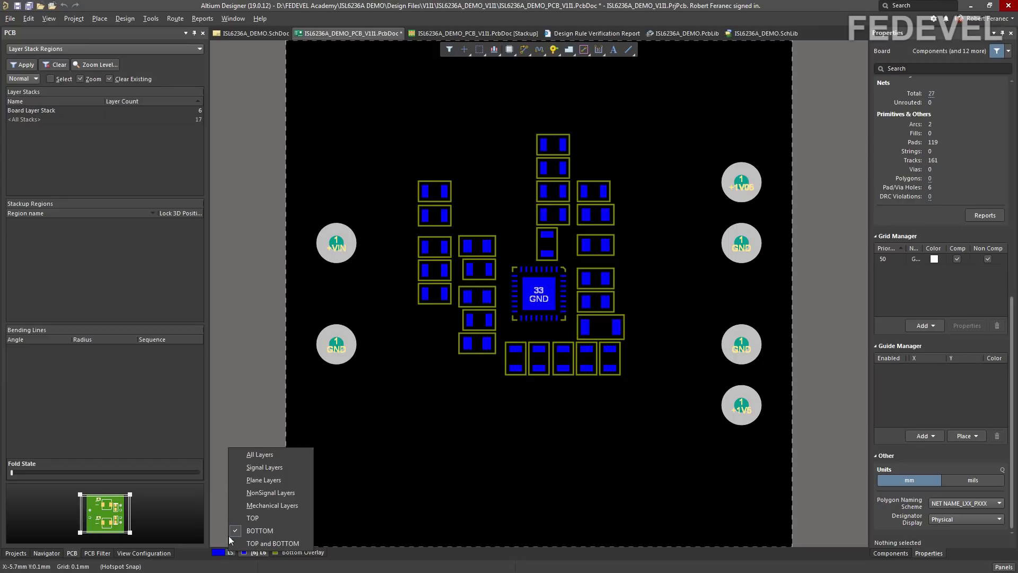
click(273, 455)
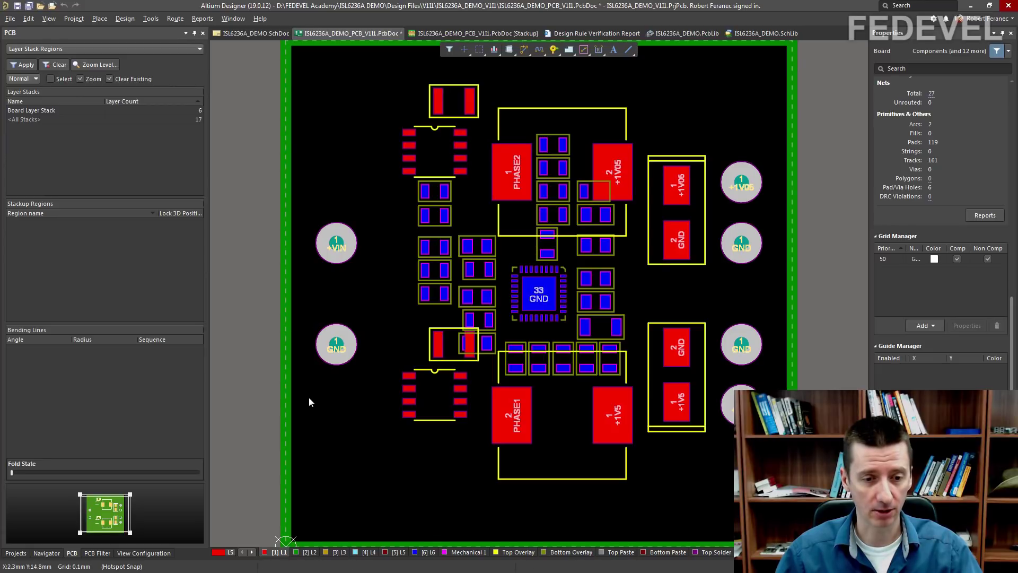
key(shift+s)
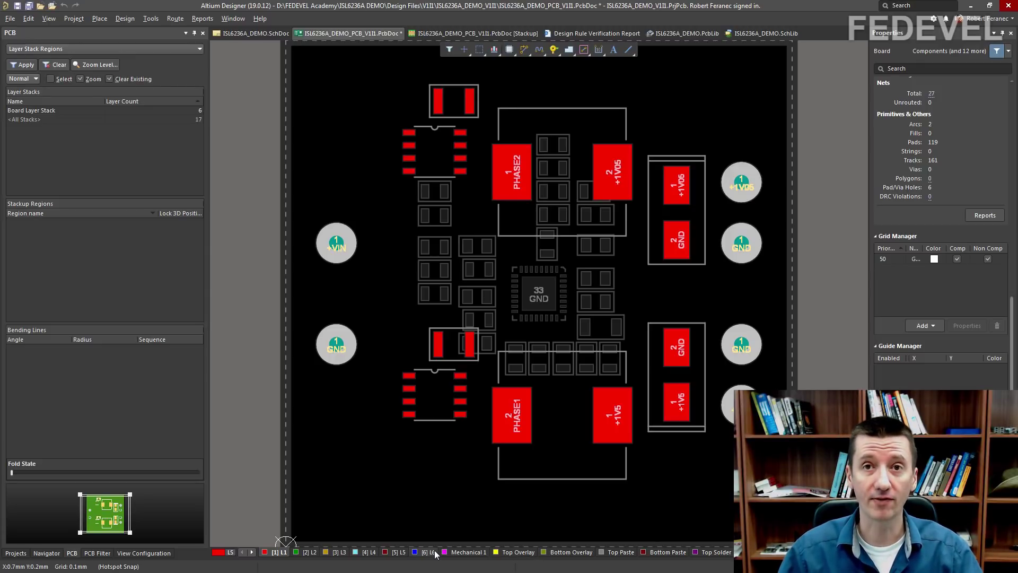
key(shift+s)
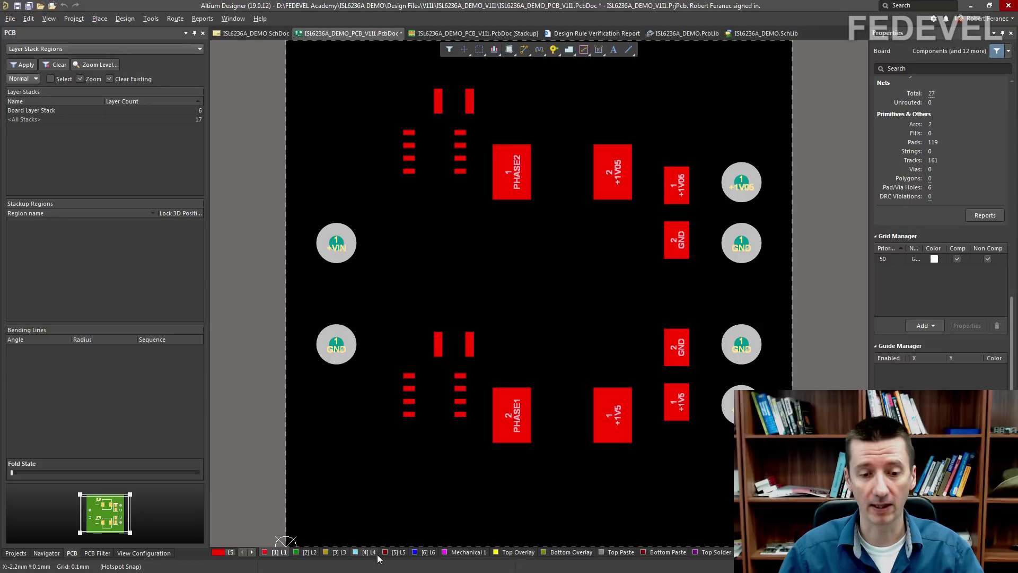
- Examine the outer layers L6 and L1, the inner signal layers L3 and L4, and the planes L2 and L5, ending on L2
click(425, 553)
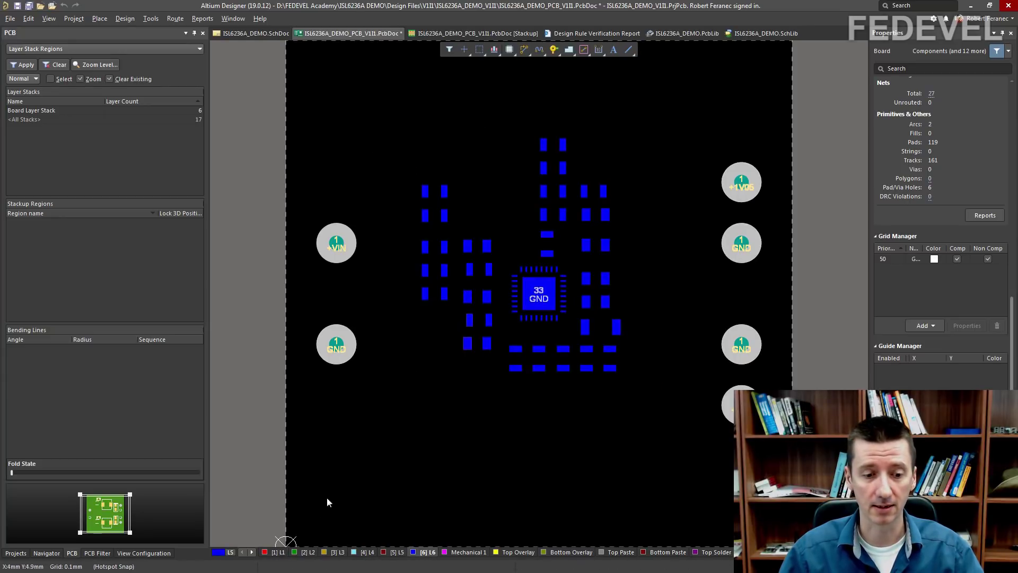
click(280, 552)
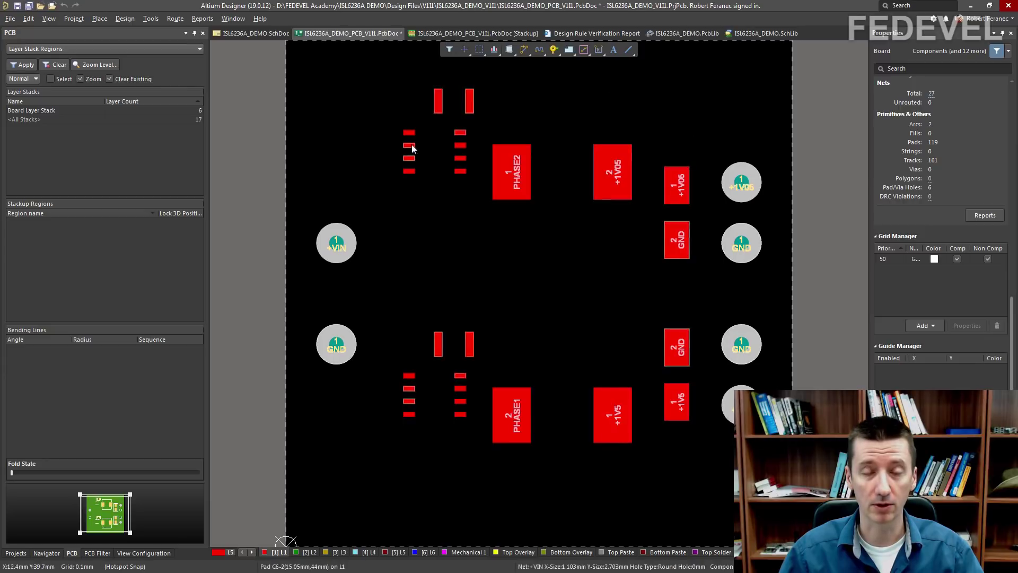
click(336, 551)
click(370, 553)
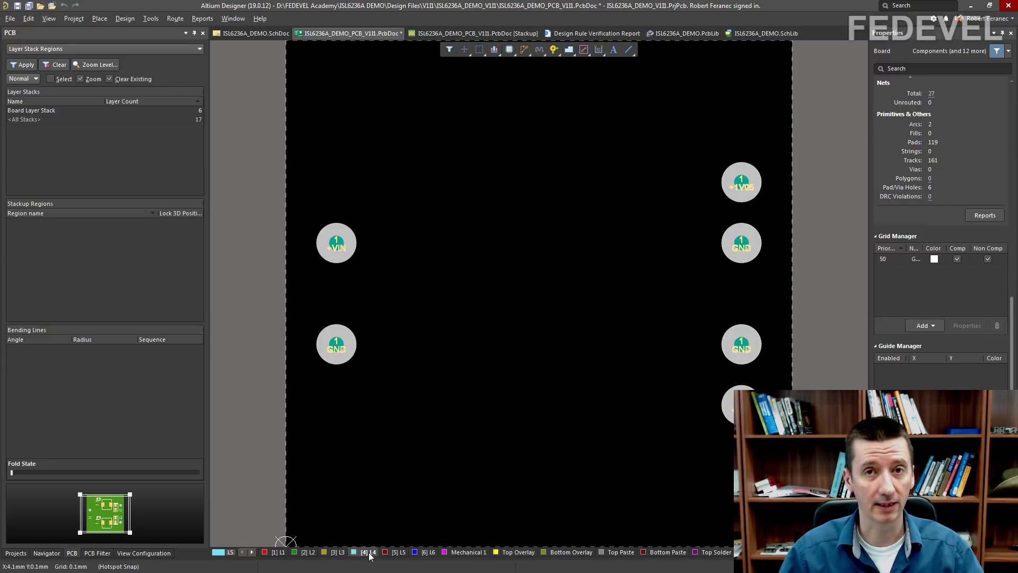
click(311, 553)
click(401, 553)
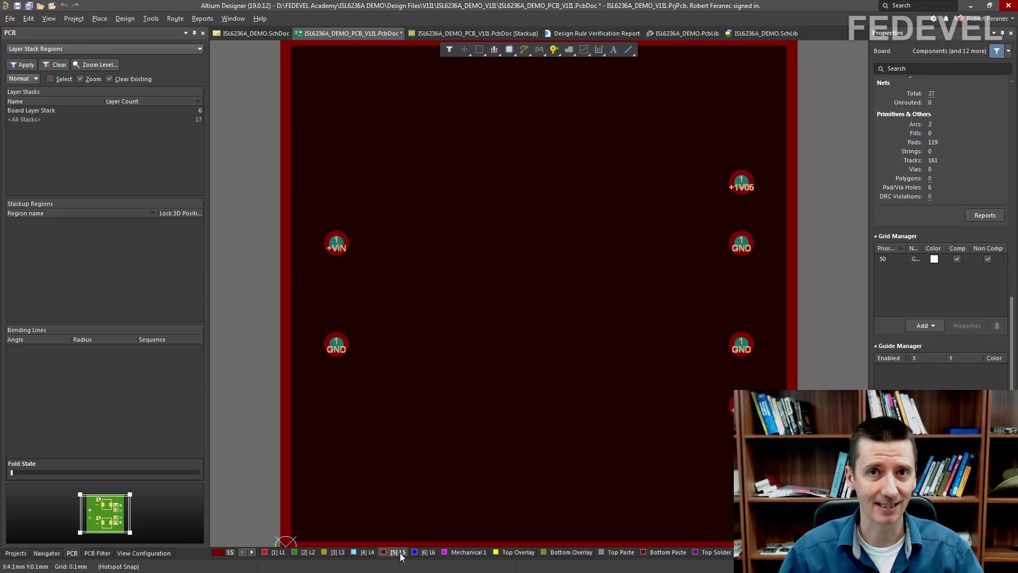
click(311, 553)
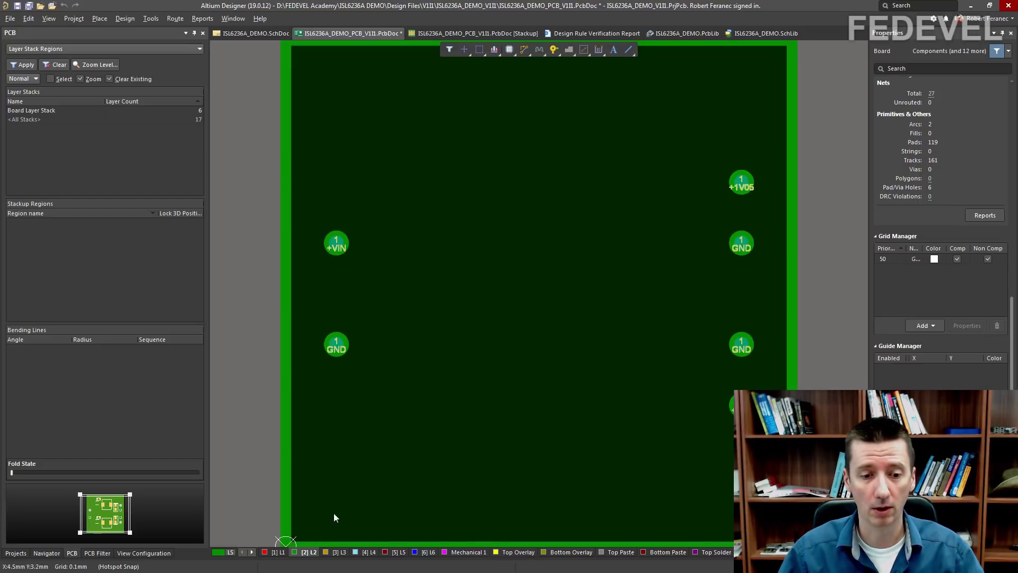
click(398, 552)
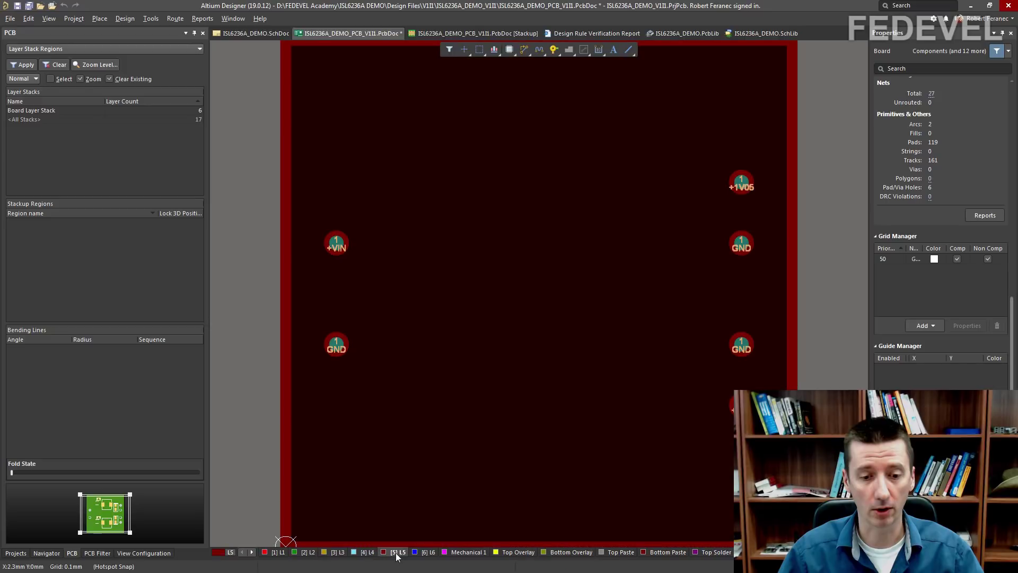
click(308, 552)
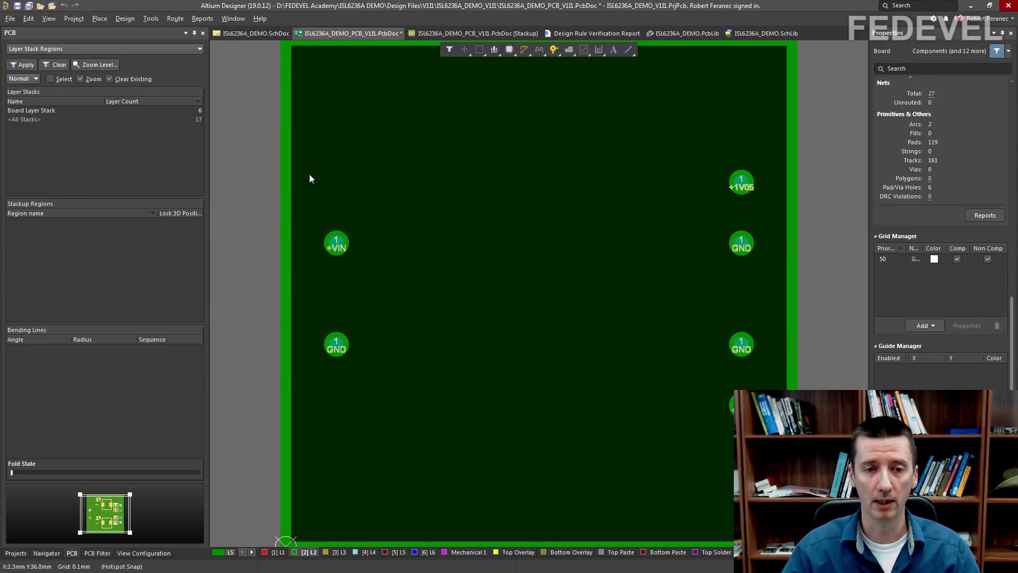
- Compare layer L1 with plane L2, and connect the L2 plane to the GND net
click(279, 552)
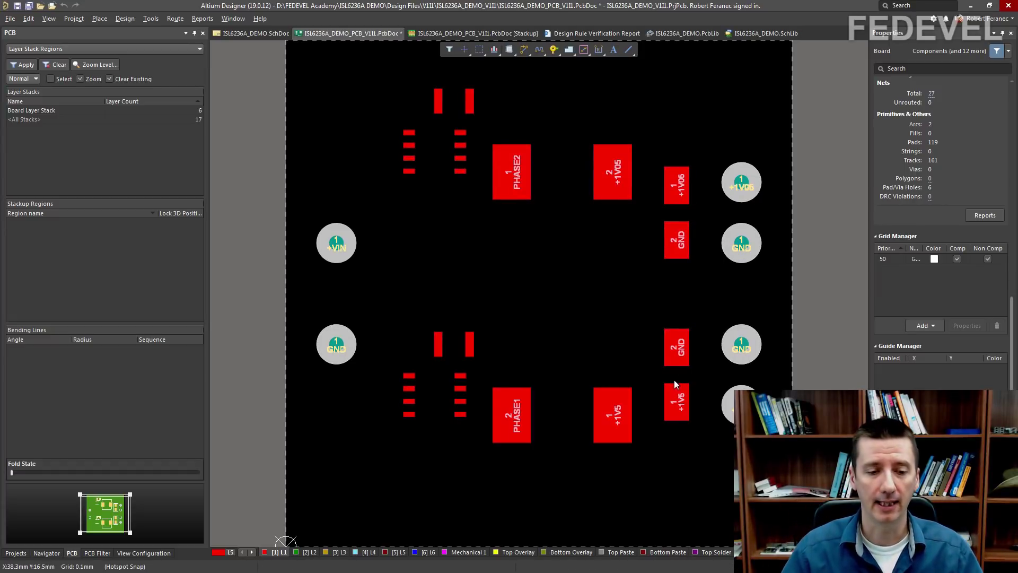
click(310, 551)
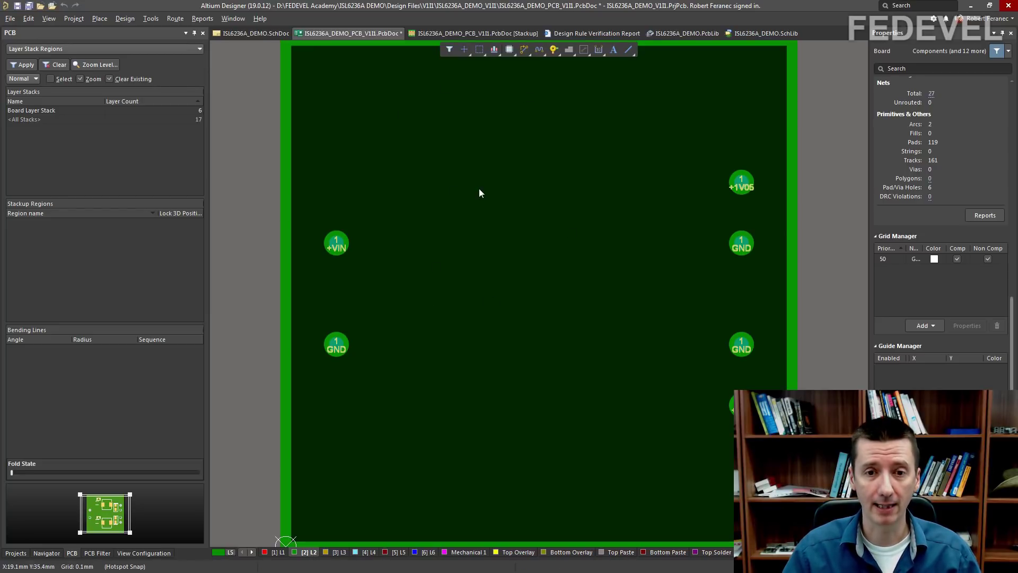
double_click(410, 155)
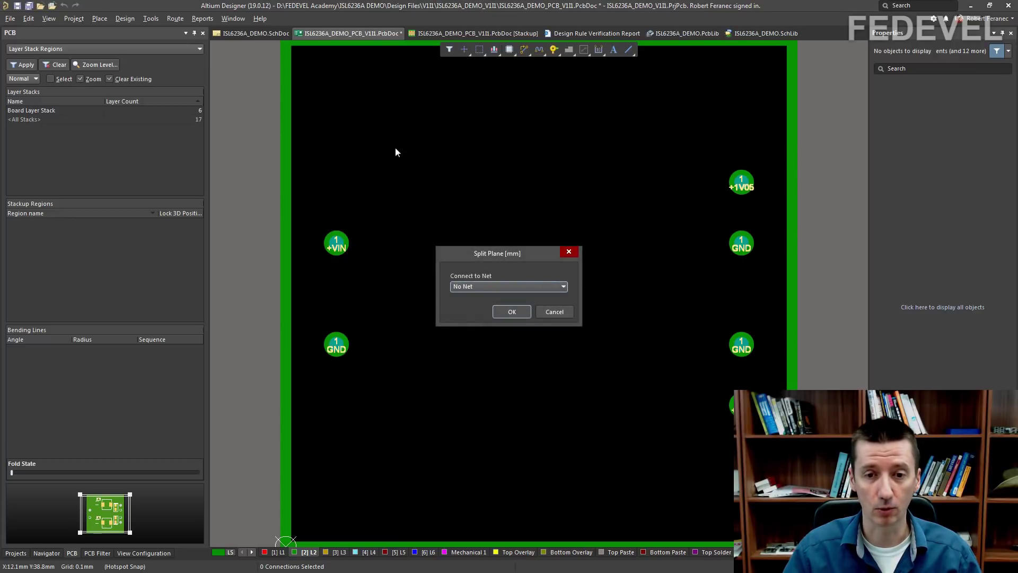
click(488, 286)
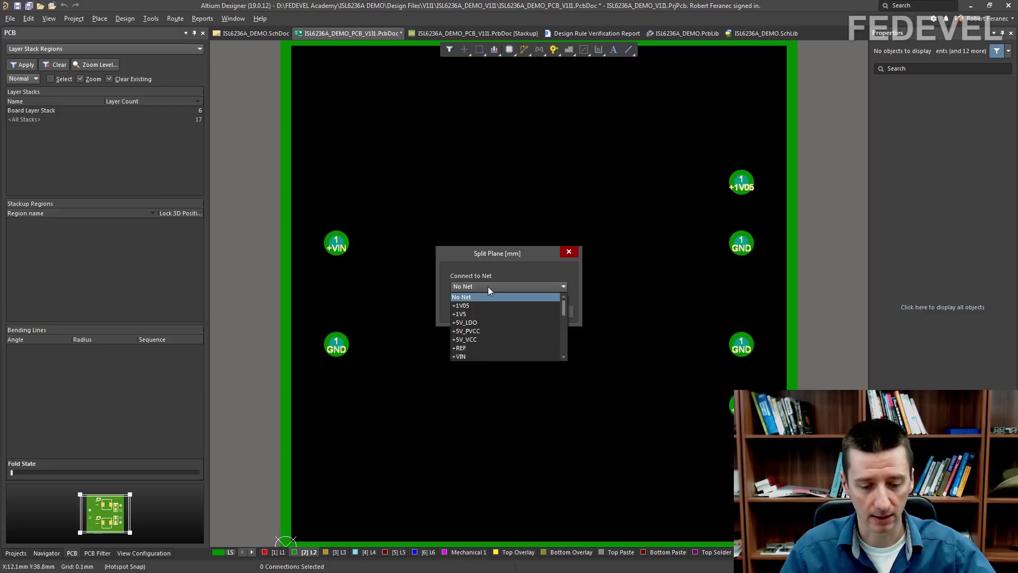
text(g)
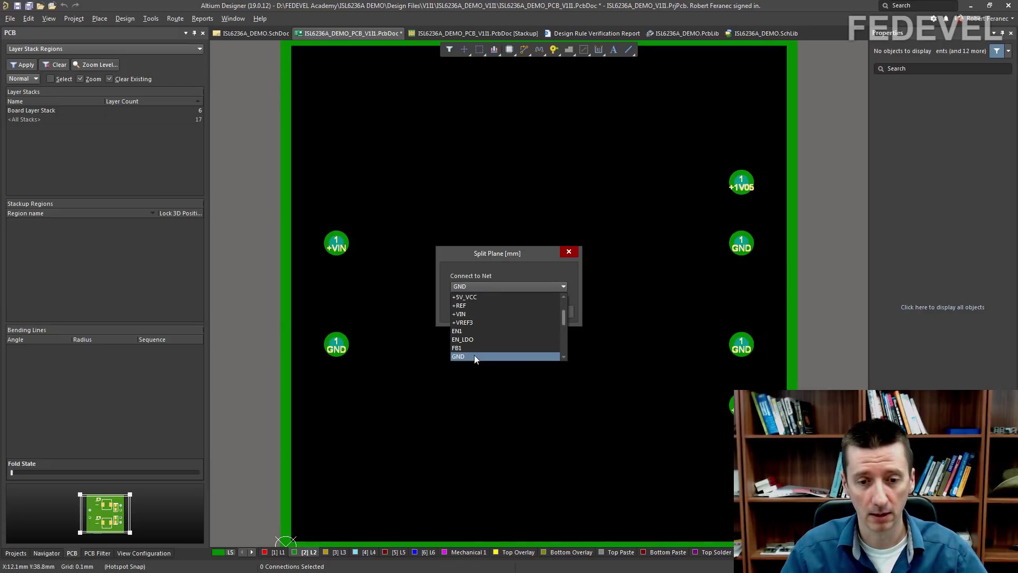
click(474, 356)
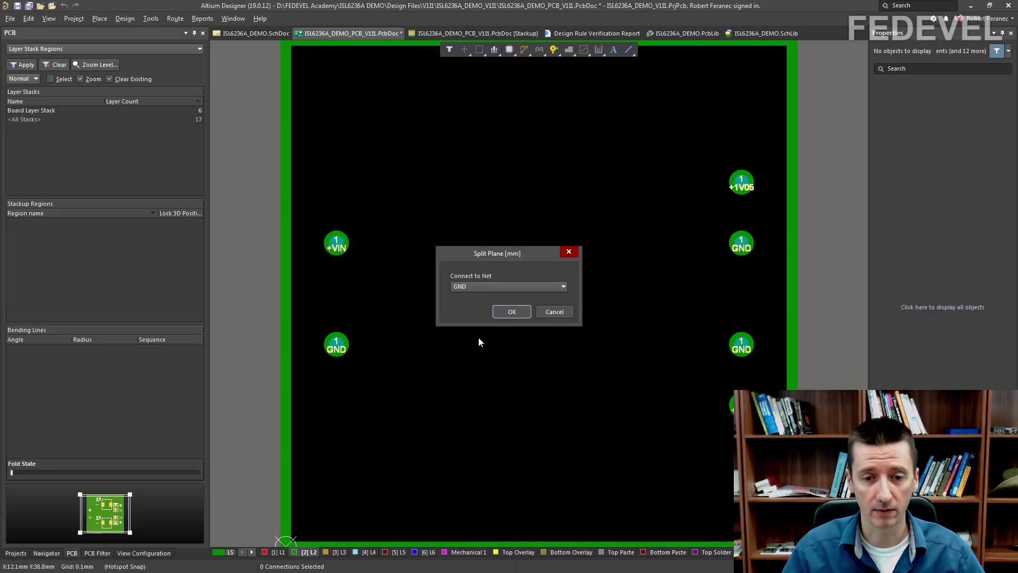
click(505, 312)
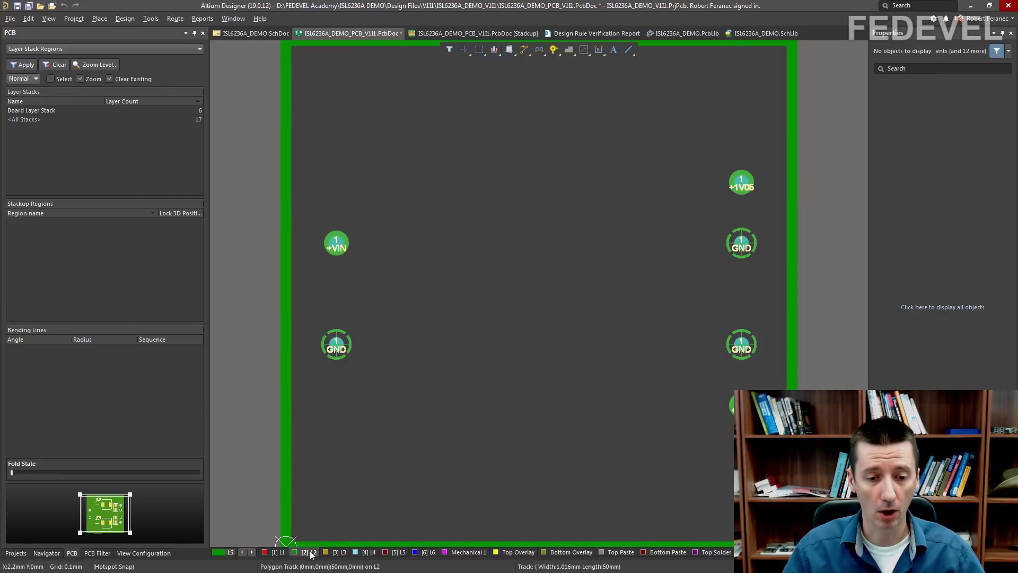
- Connect the L5 plane to the GND net
click(398, 552)
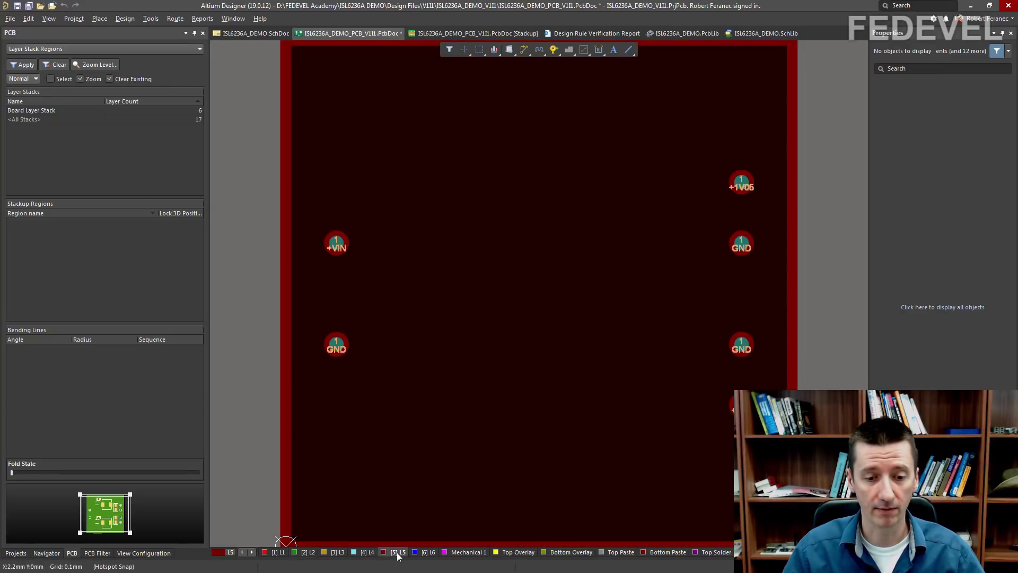
double_click(462, 209)
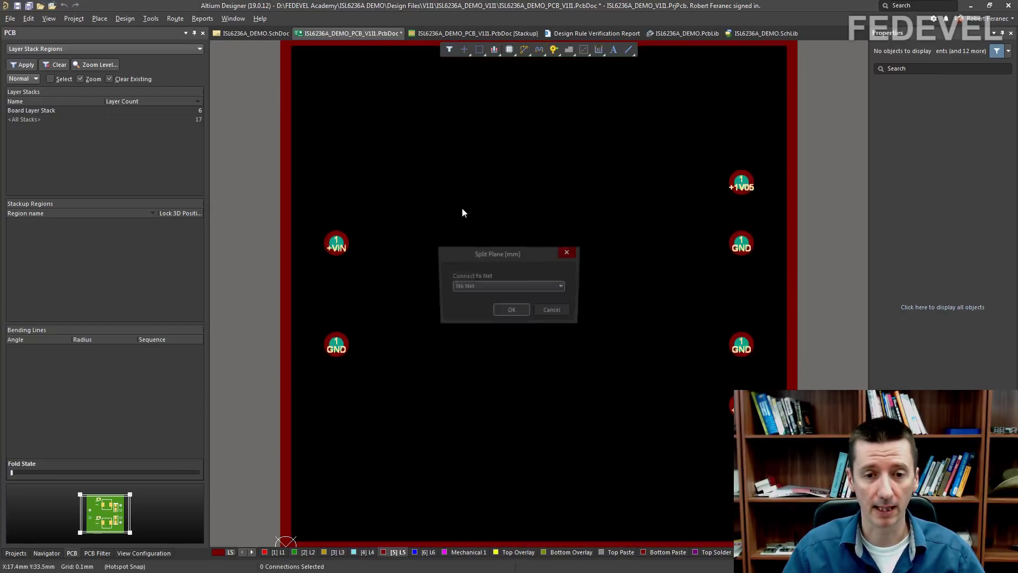
click(463, 287)
key(g)
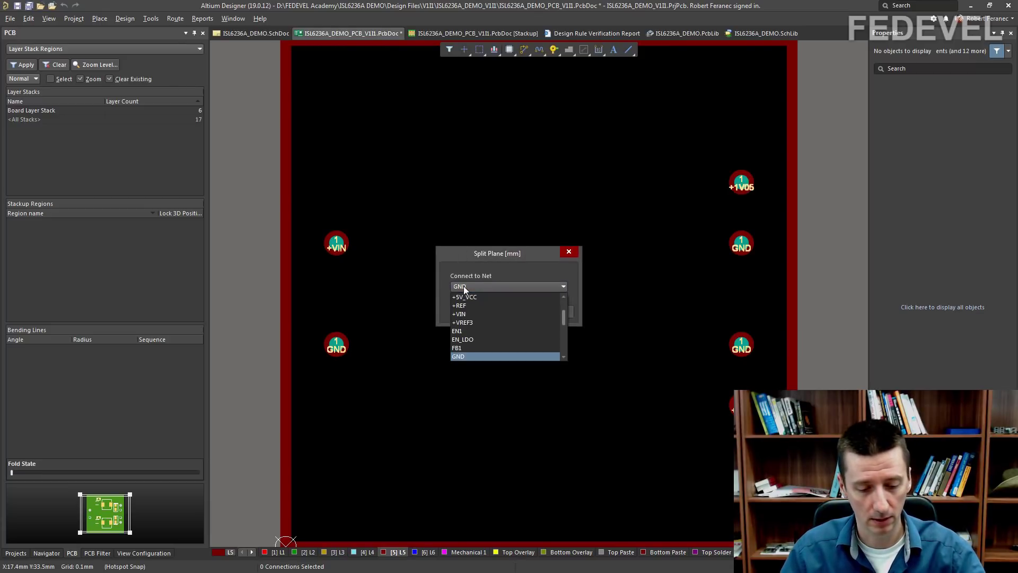
click(471, 354)
click(517, 313)
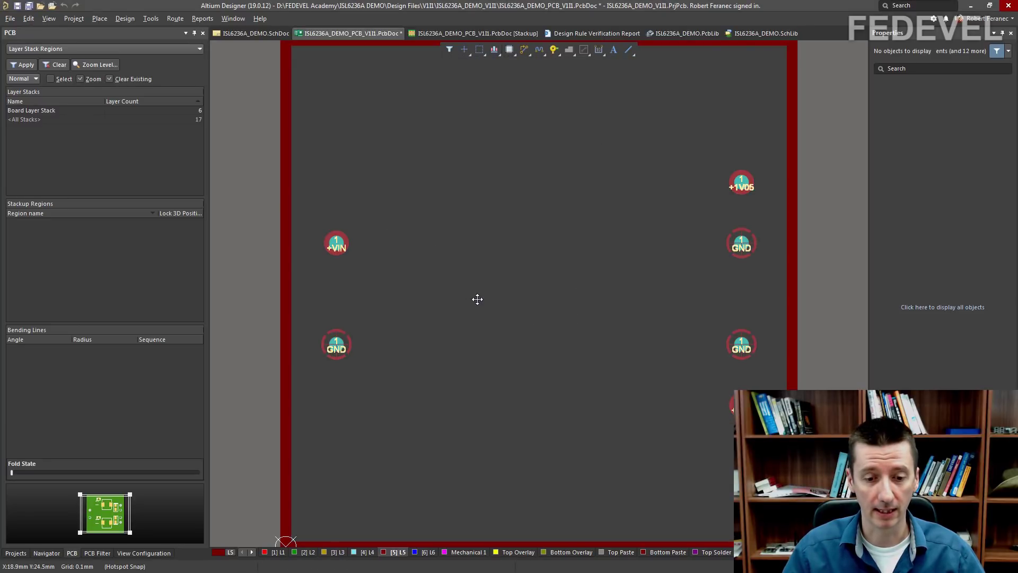
- Make L1 the active layer and leave single-layer mode so every layer is displayed together
click(278, 552)
click(256, 352)
key(shift+s)
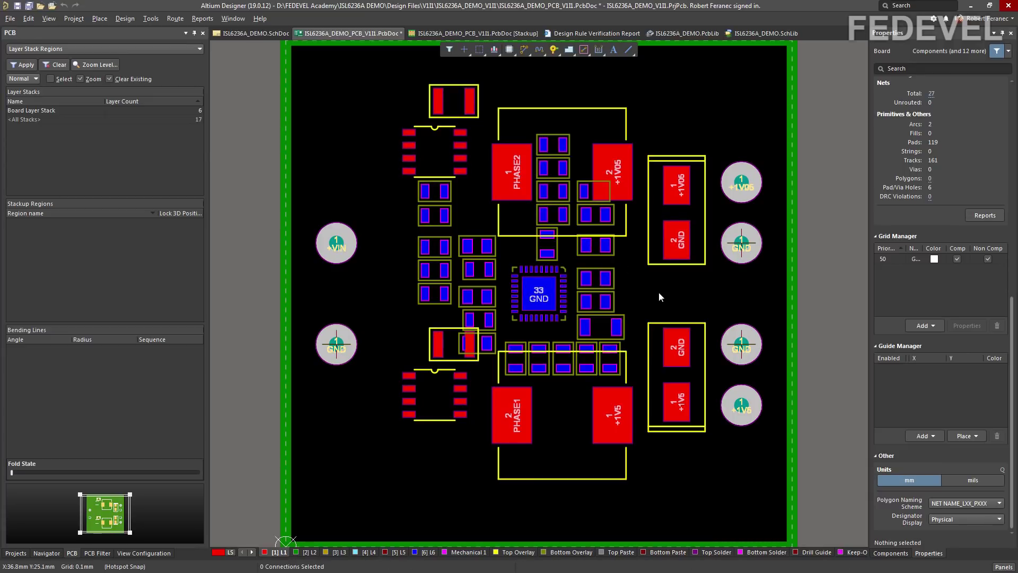
ctrl+scroll(769, 300, up, 1)
ctrl+scroll(770, 301, up, 1)
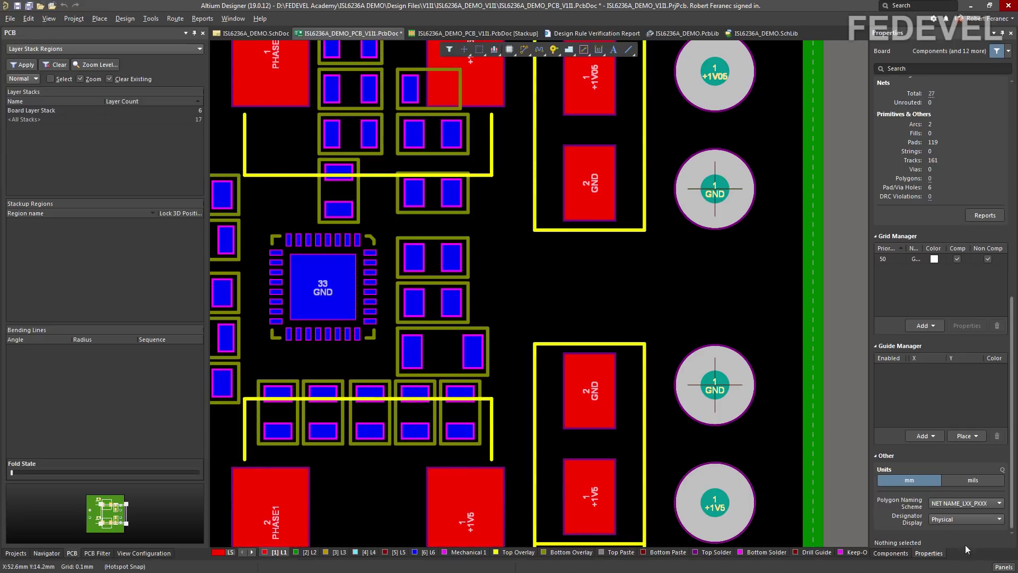
- Replace the layer stack regions listing with the board's nets, covering all nets
click(998, 566)
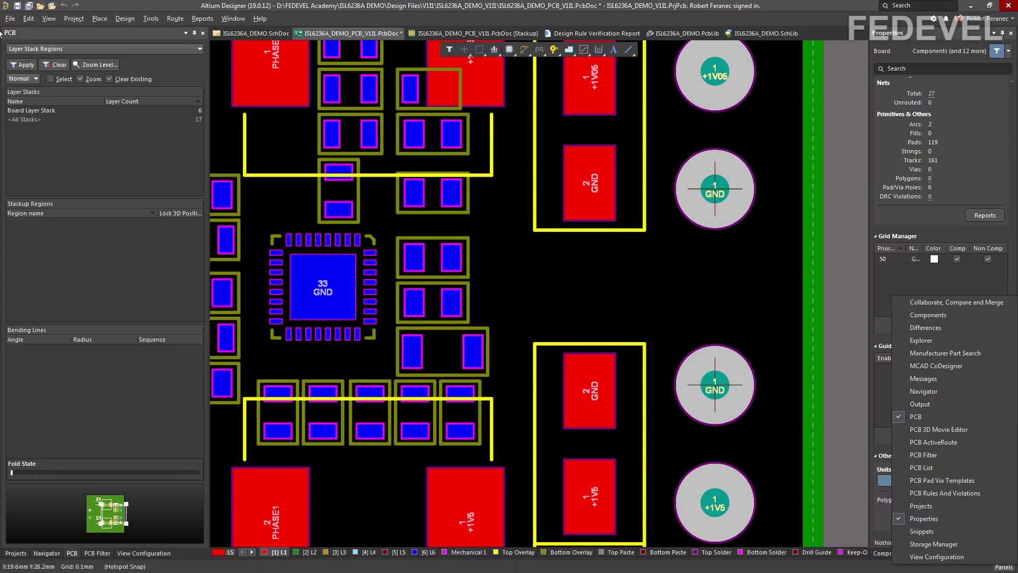
click(50, 50)
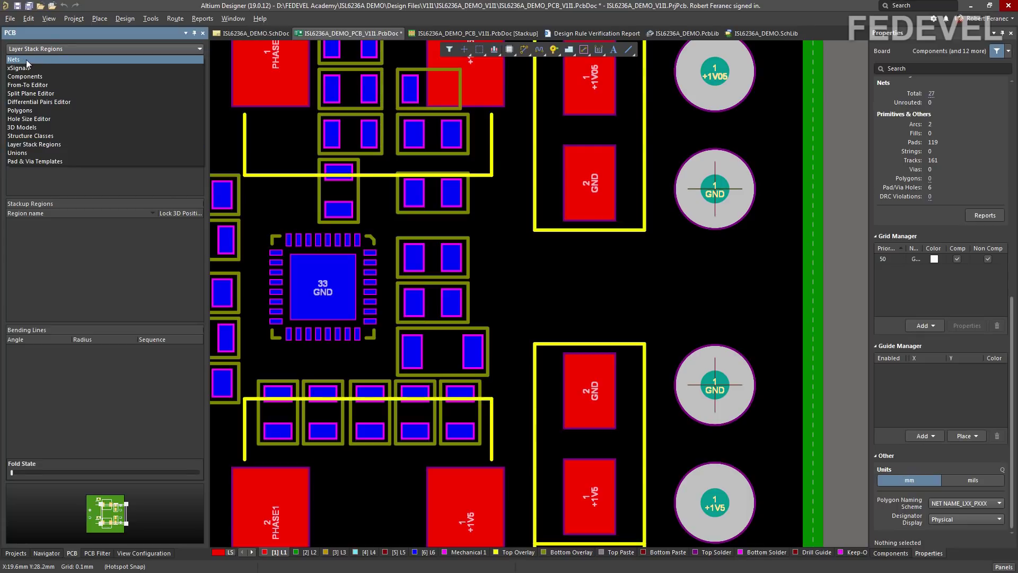
click(36, 59)
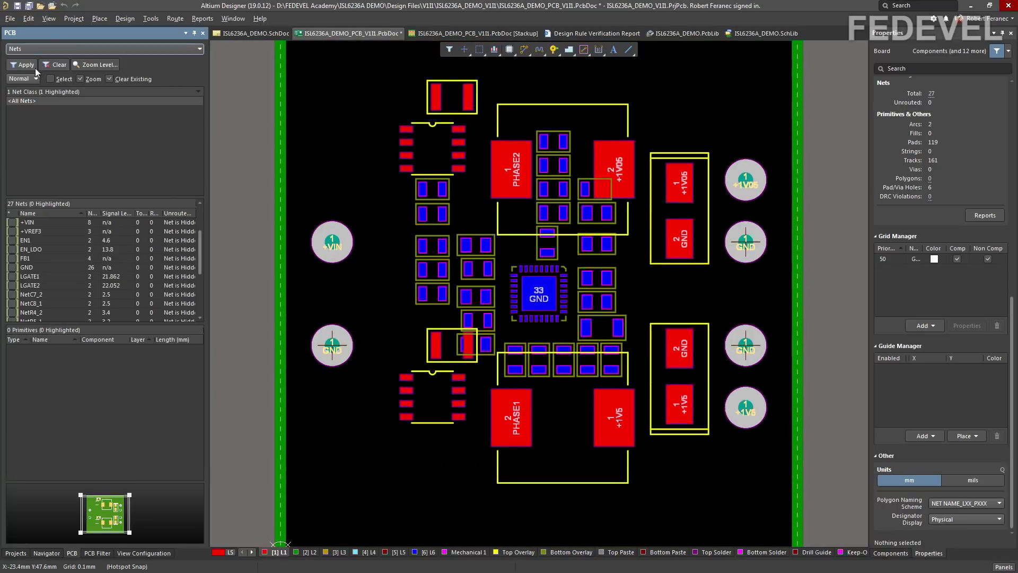
click(32, 100)
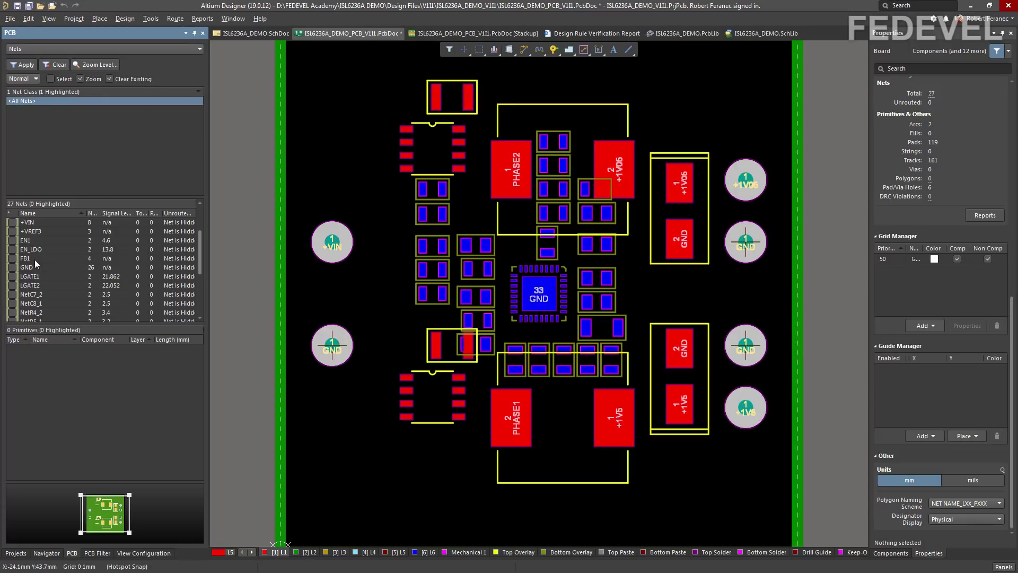
drag(199, 257, 200, 256)
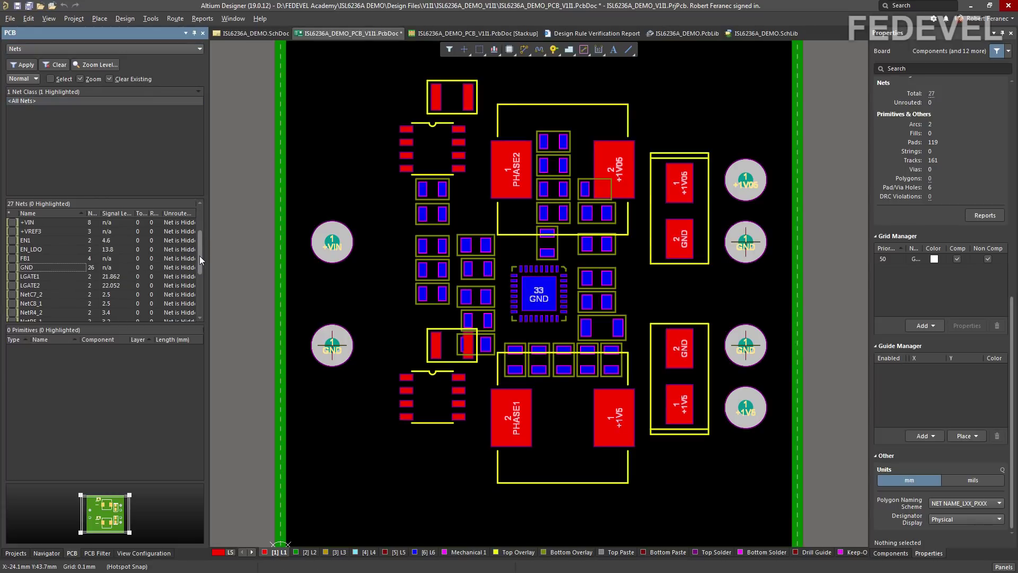
- Change the GND net's colour to dark blue, basic colour 236
click(34, 267)
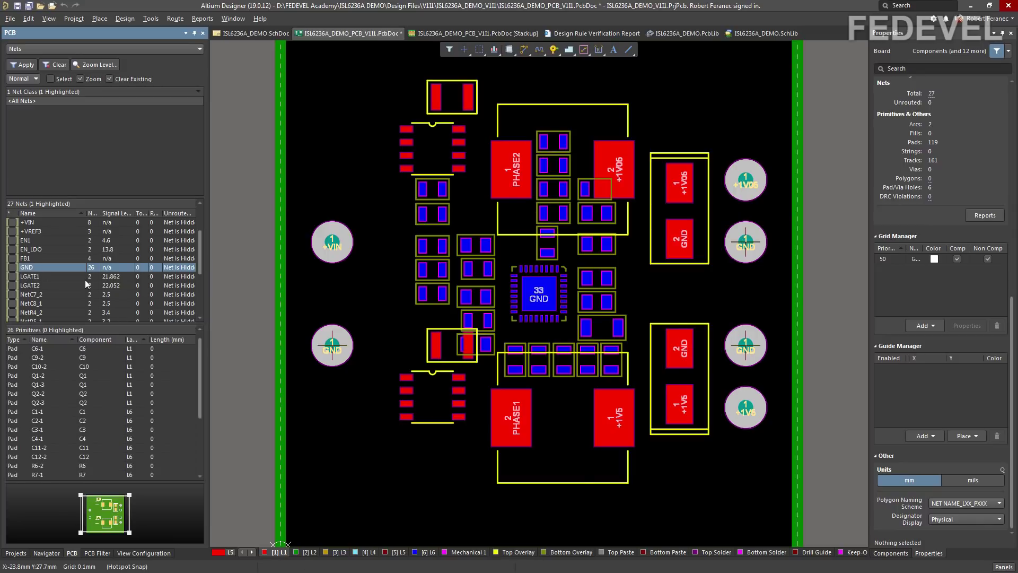
right_click(31, 267)
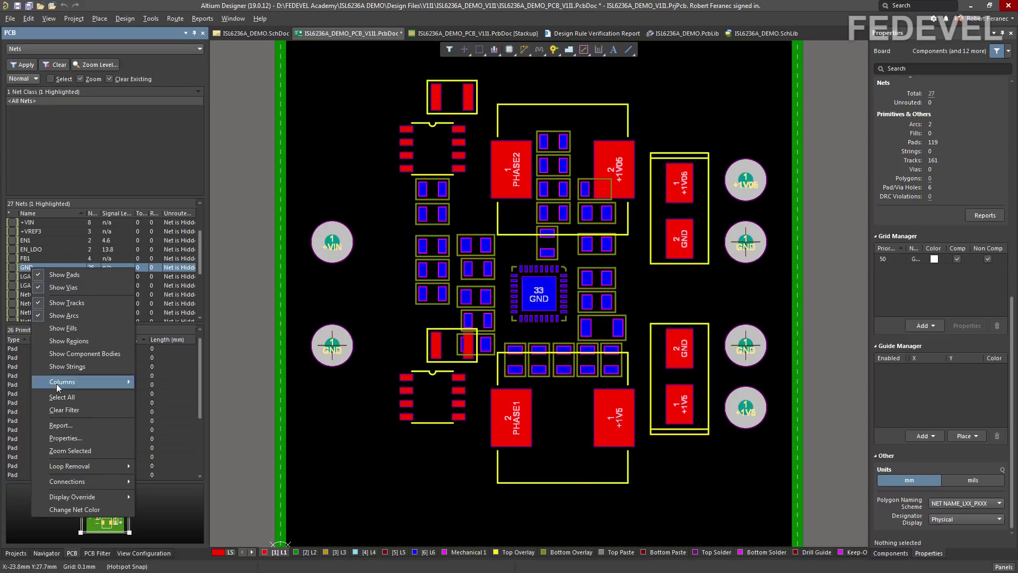
click(66, 509)
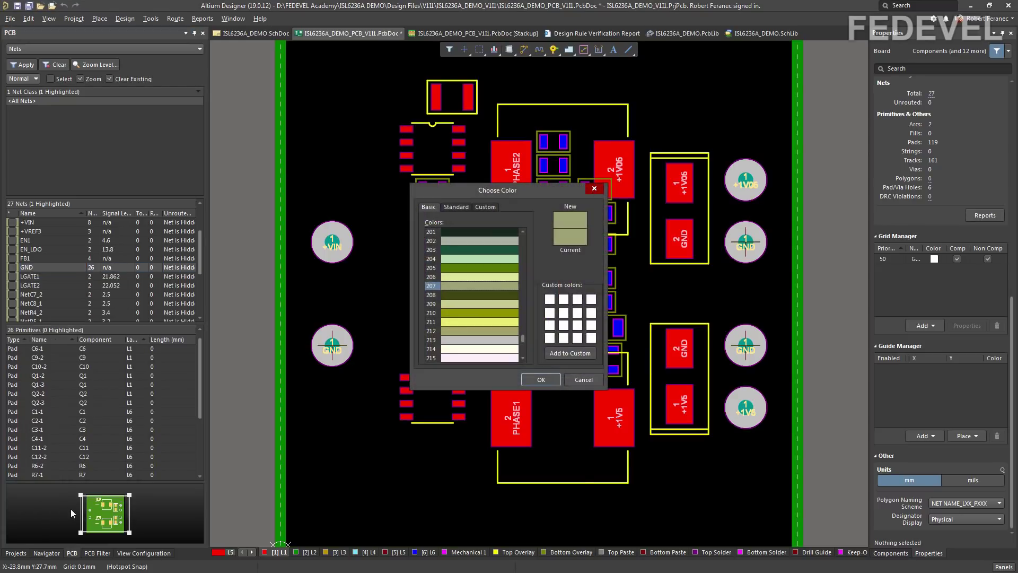
drag(524, 336, 523, 349)
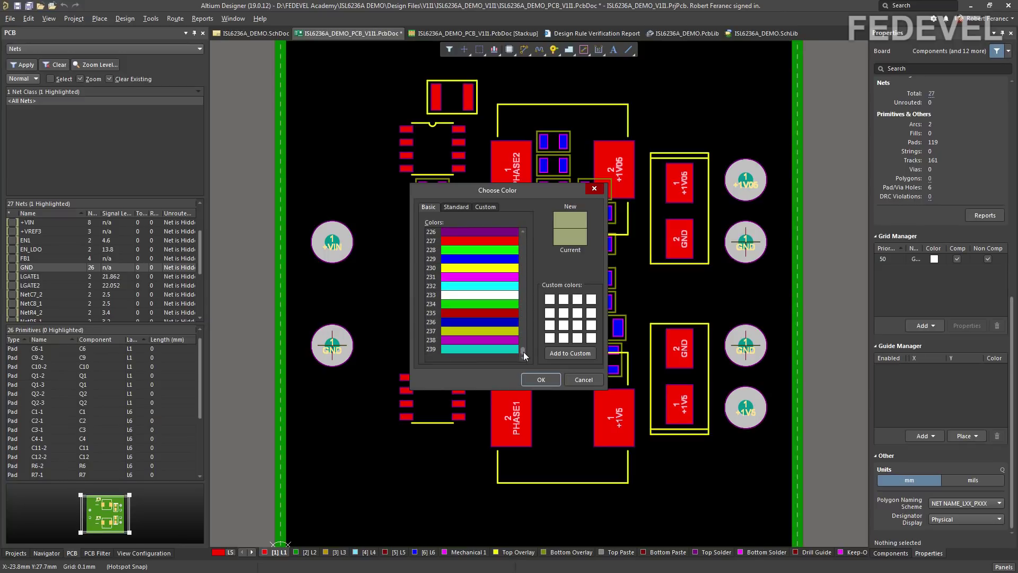
click(501, 322)
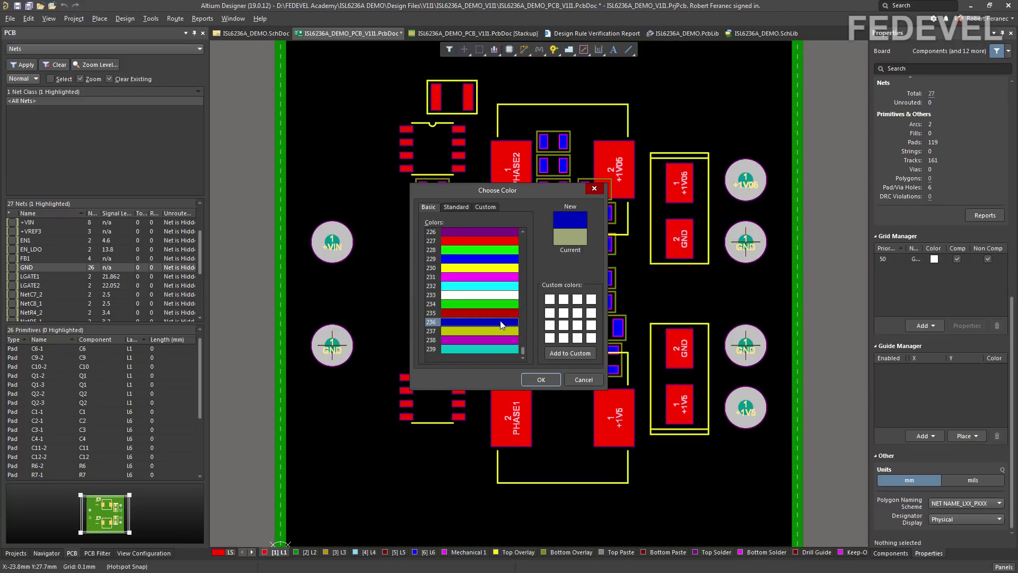
click(534, 380)
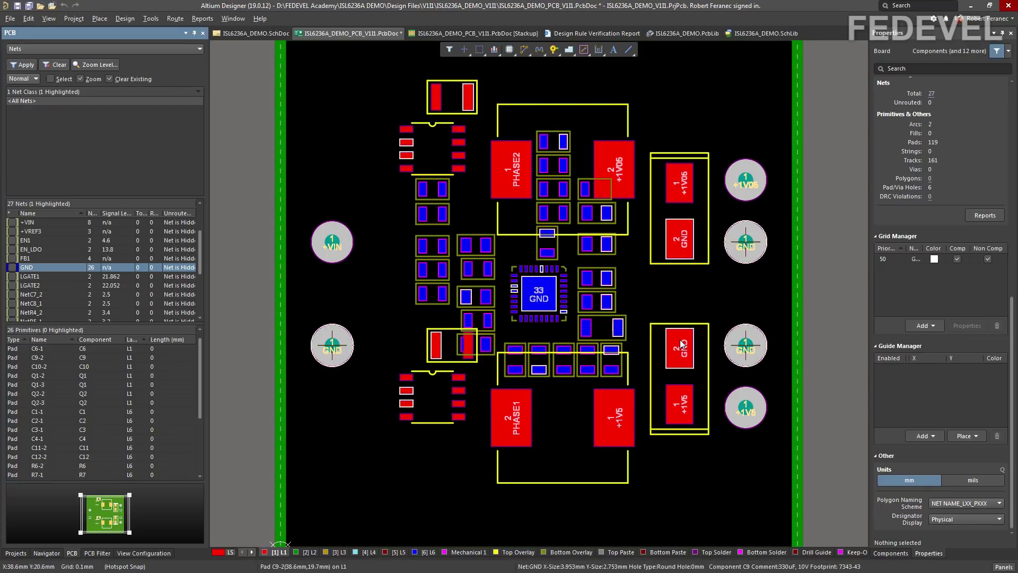
- Enable the colour display for the GND net and toggle the net colour override off and on to compare both views
click(12, 268)
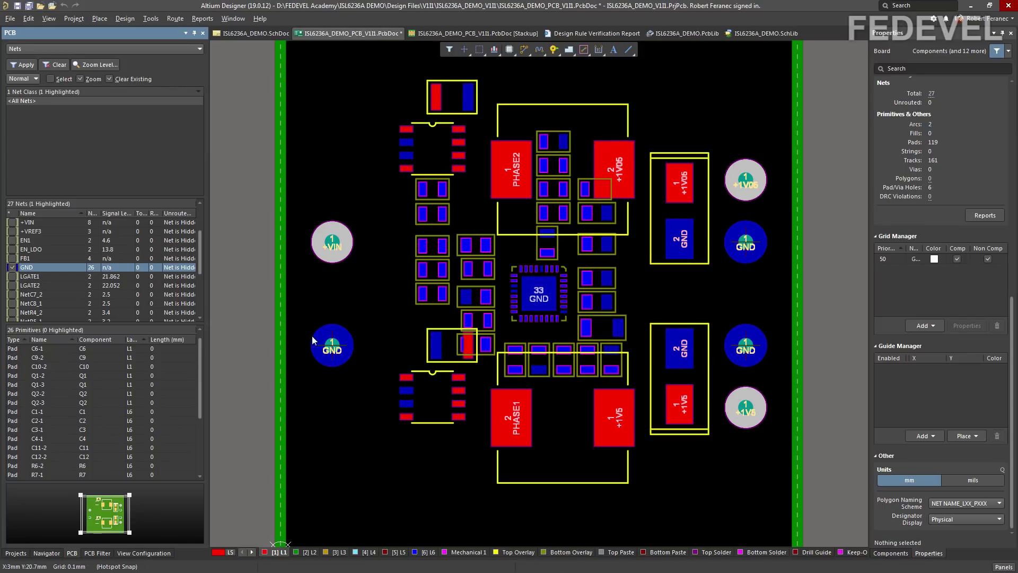
click(368, 310)
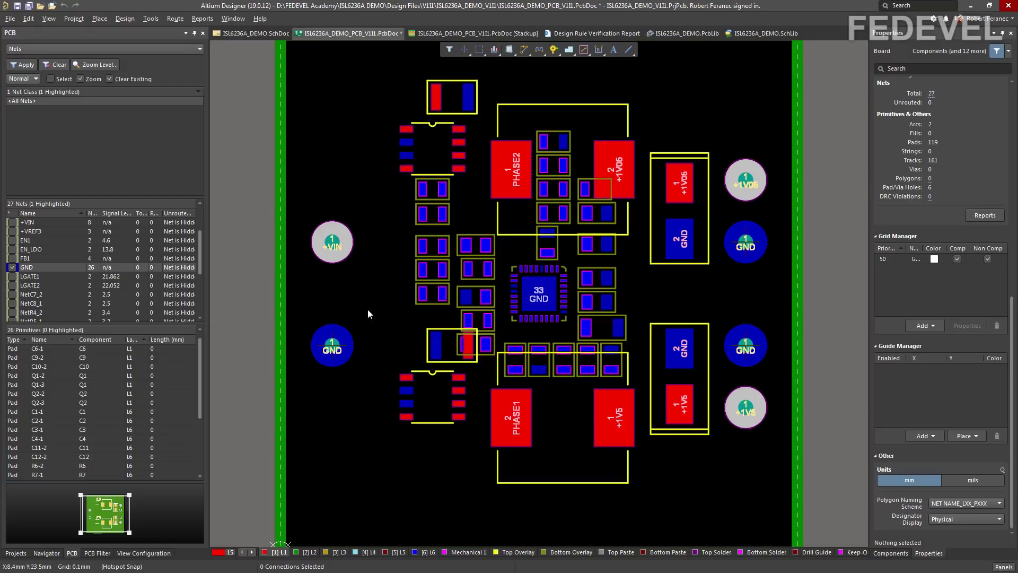
key(F5)
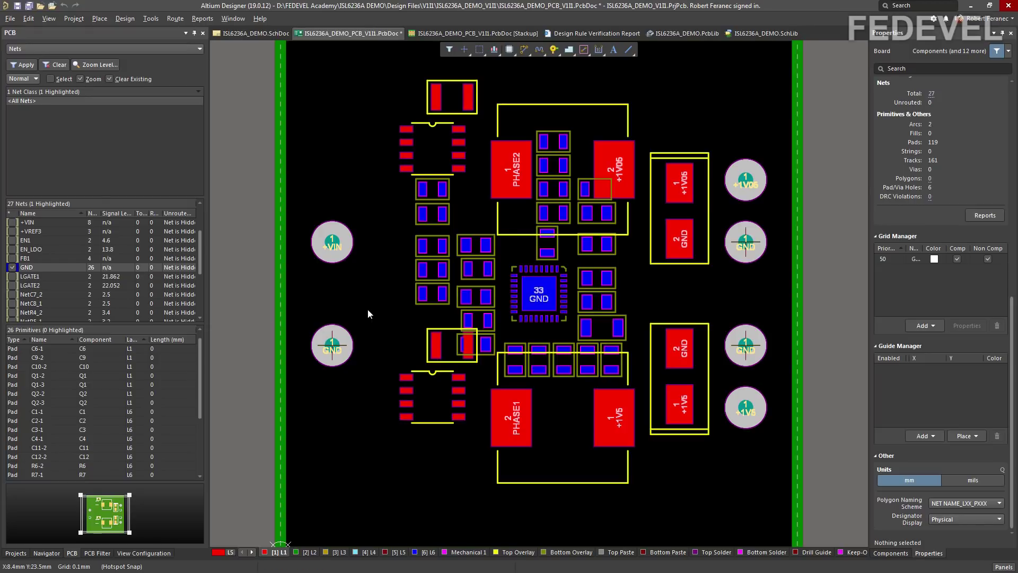
key(F5)
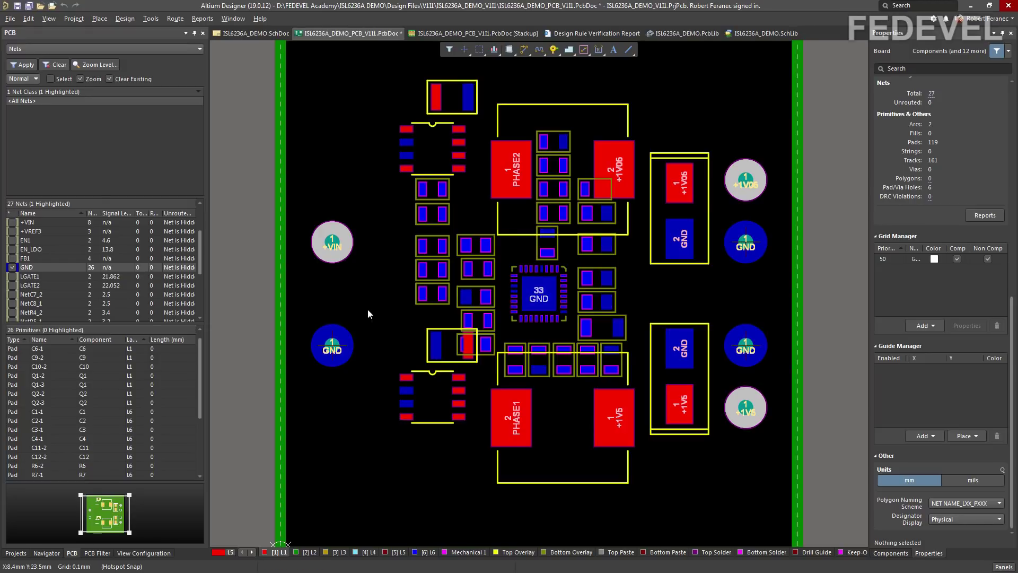
key(F5)
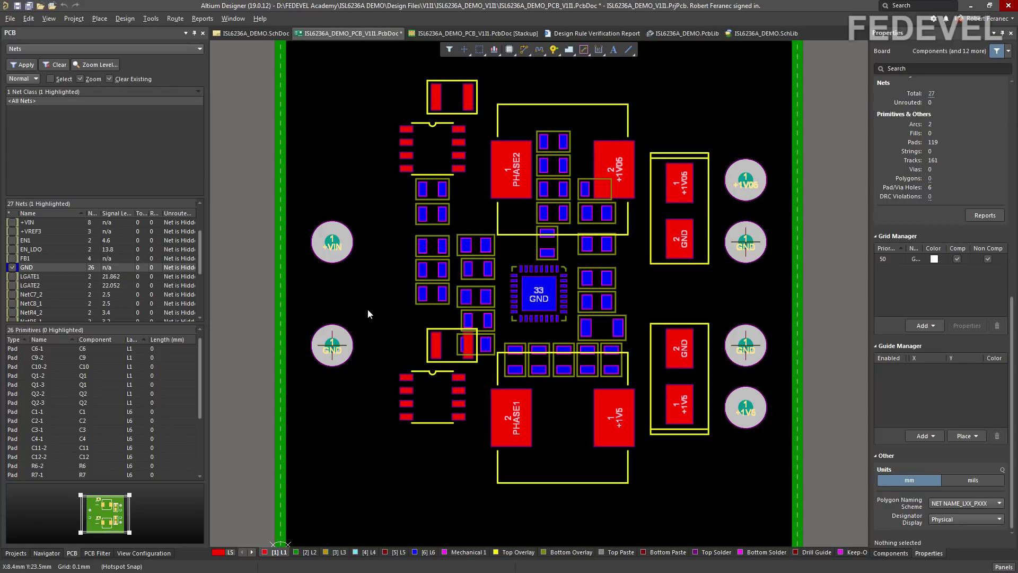
key(F5)
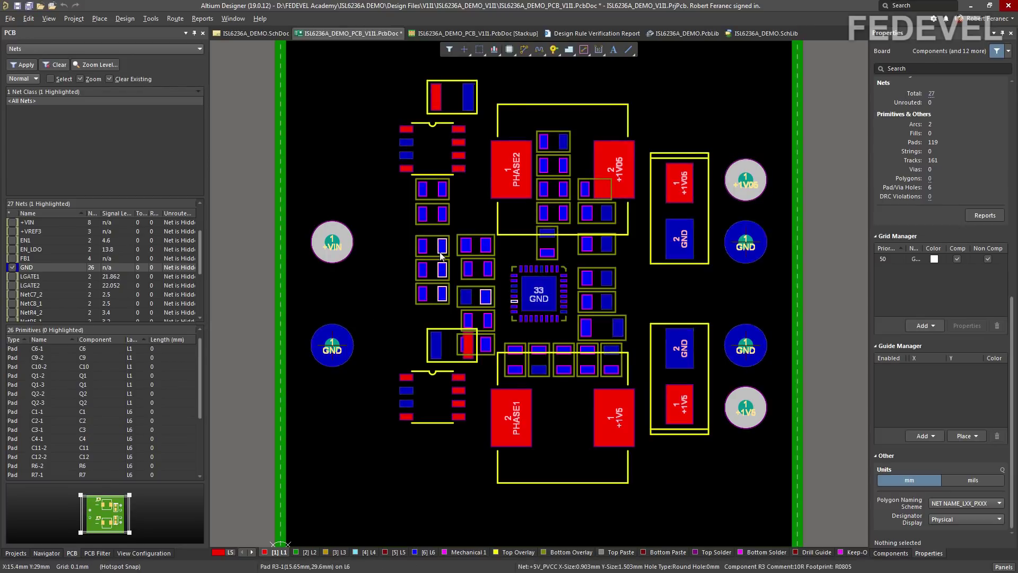
- Enable the colour display for the FB1 net, view its pads on the board, and switch the net colour override off
click(13, 258)
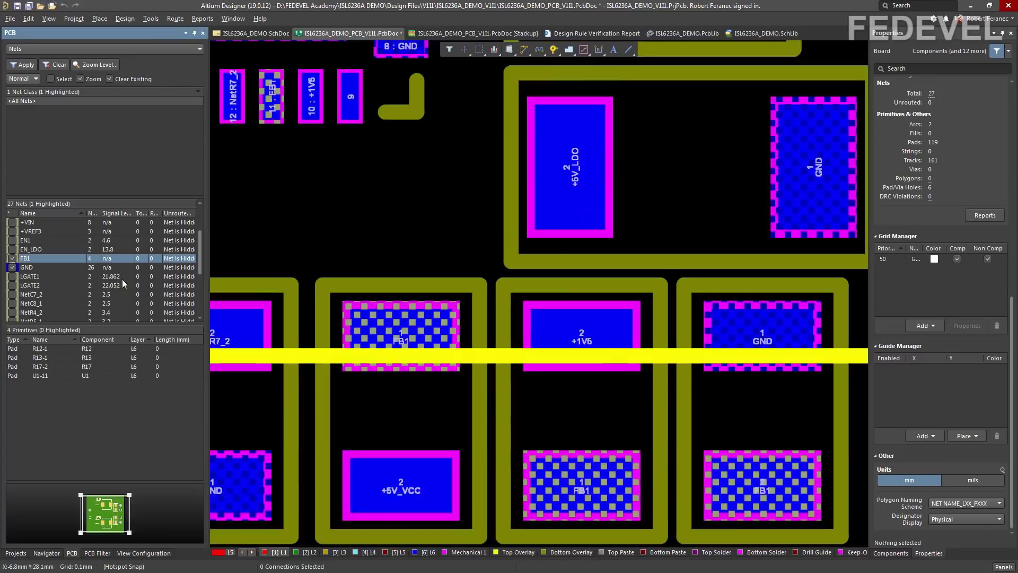
ctrl+scroll(510, 268, down, 8)
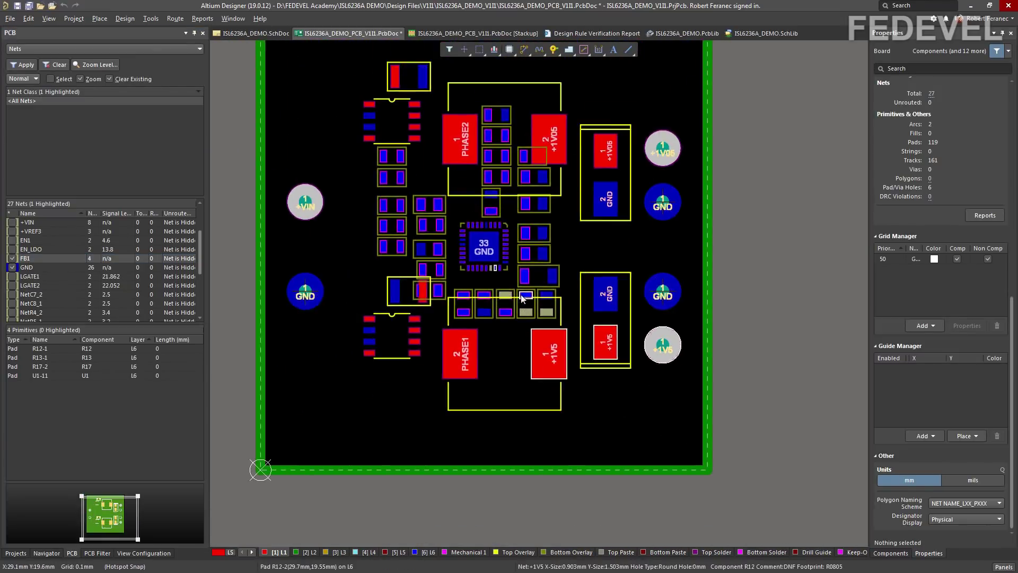
right_drag(506, 274, 509, 304)
ctrl+scroll(499, 298, up, 1)
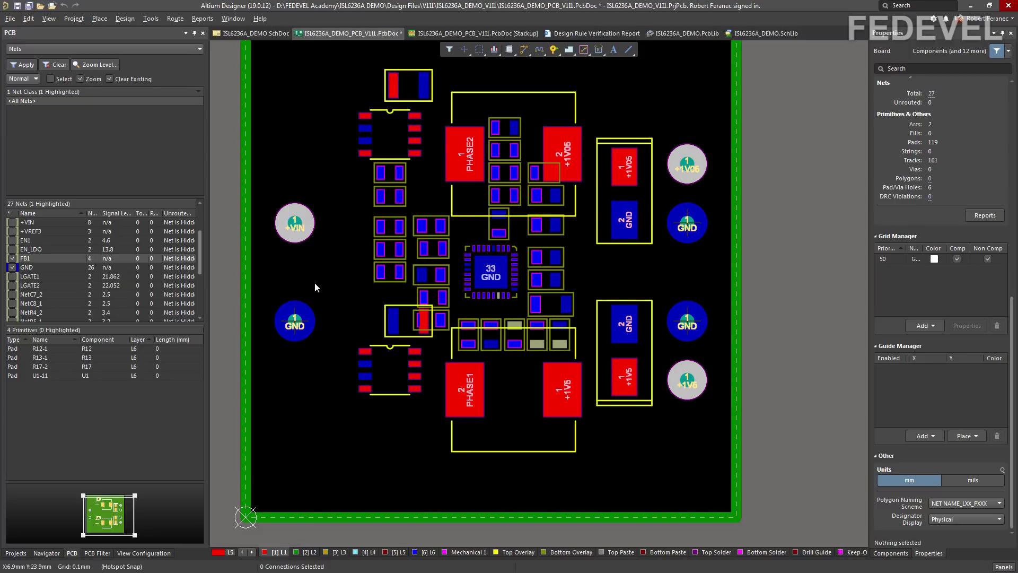
key(F5)
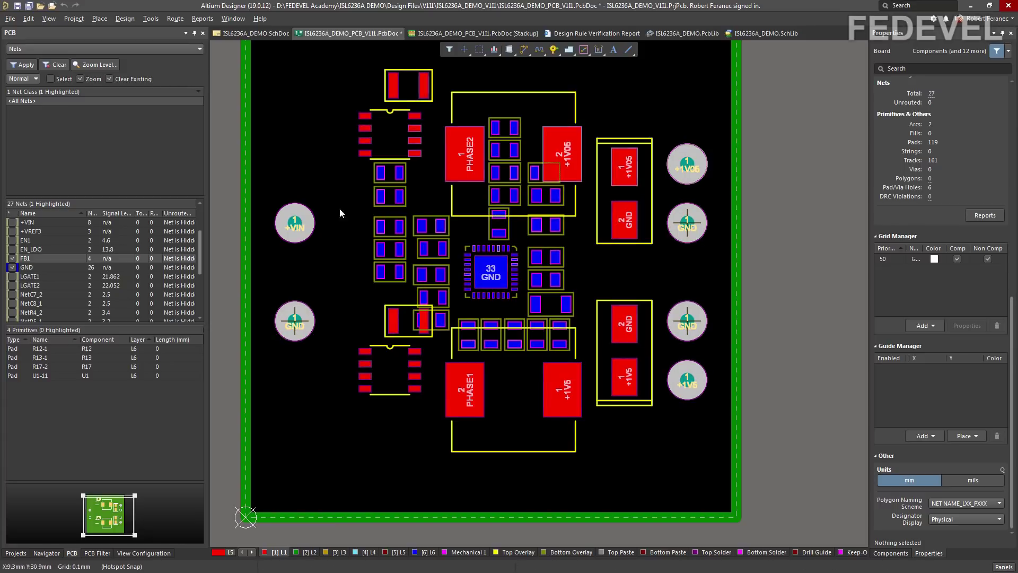
- Toggle the net color override to compare views and remove FB1 from it, leaving only GND displayed in its assigned color
key(F5)
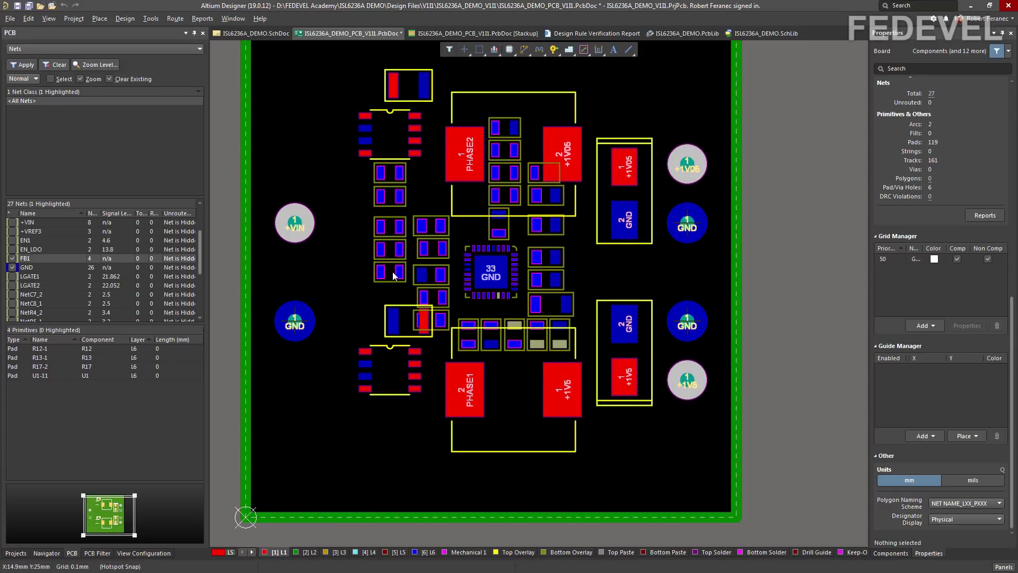
key(F5)
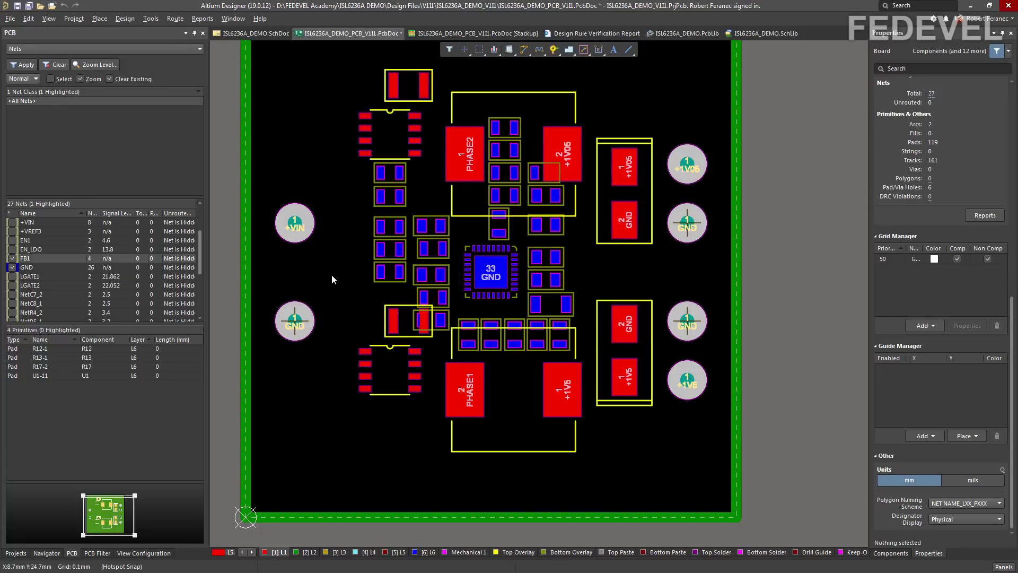
click(12, 259)
click(12, 267)
click(12, 262)
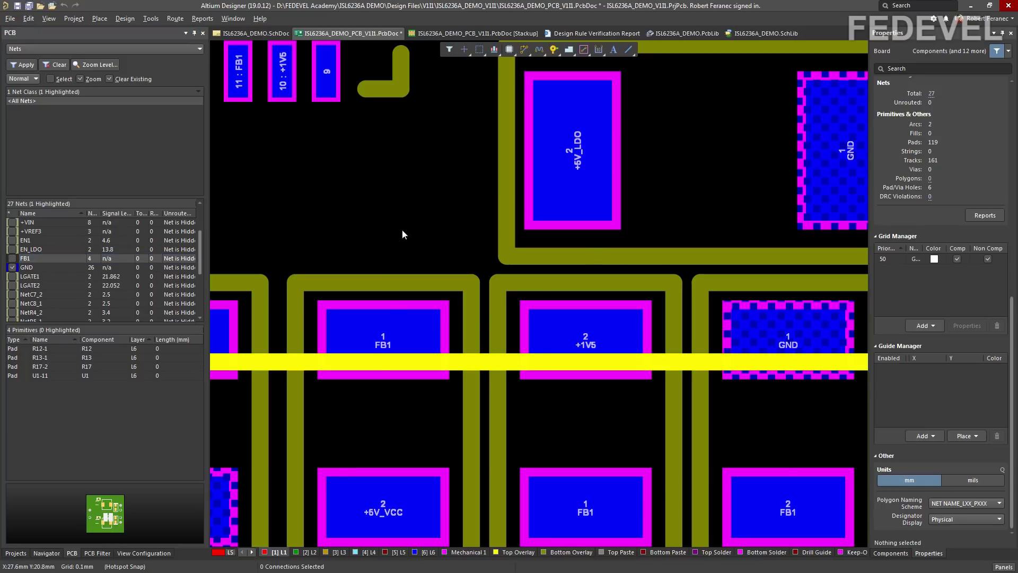
- Display only the BOTTOM layer set and fit the whole board in the view
ctrl+scroll(623, 277, down, 3)
ctrl+scroll(623, 278, down, 3)
ctrl+scroll(623, 286, down, 3)
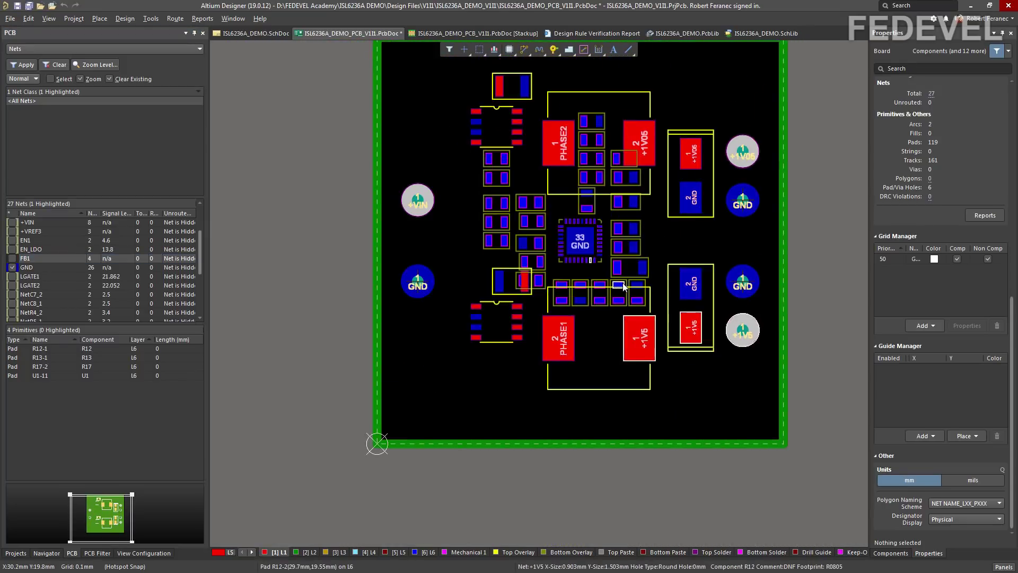
click(230, 552)
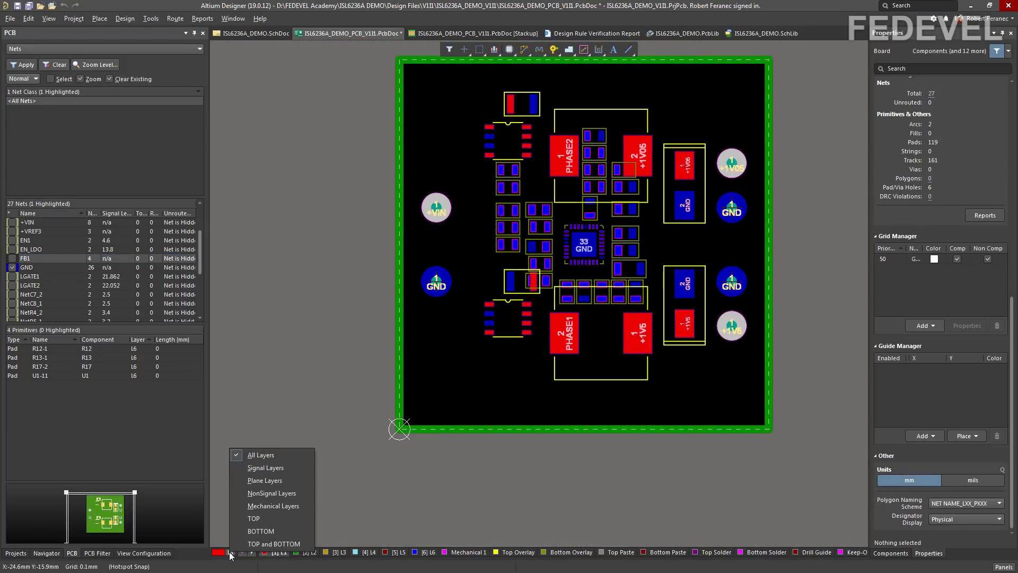
click(261, 531)
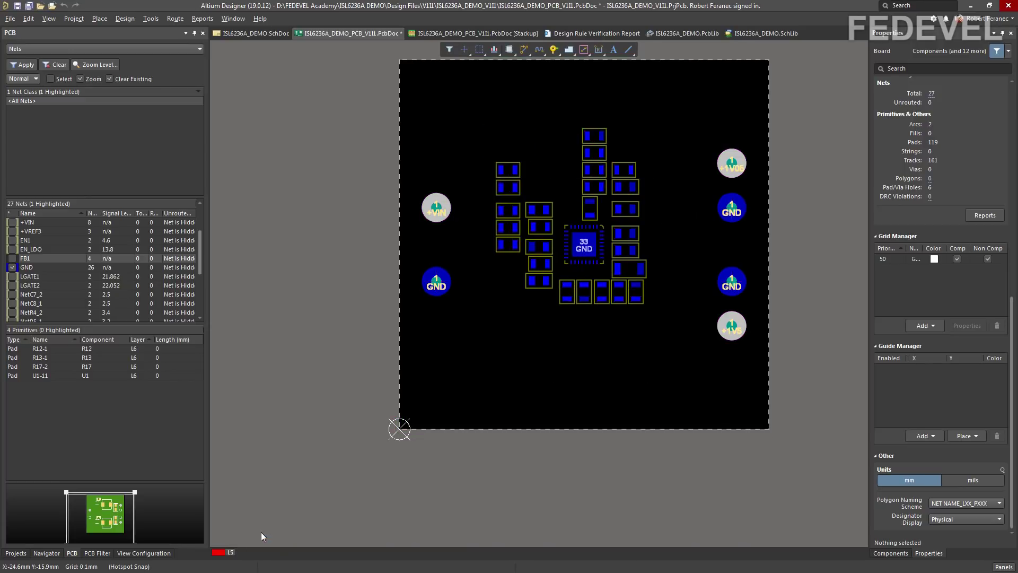
click(53, 20)
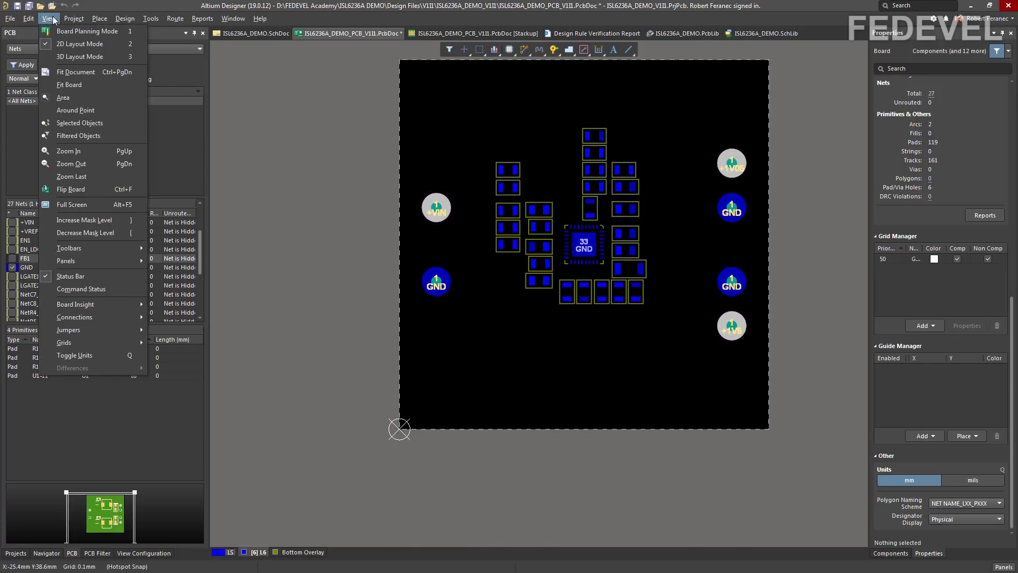
click(61, 84)
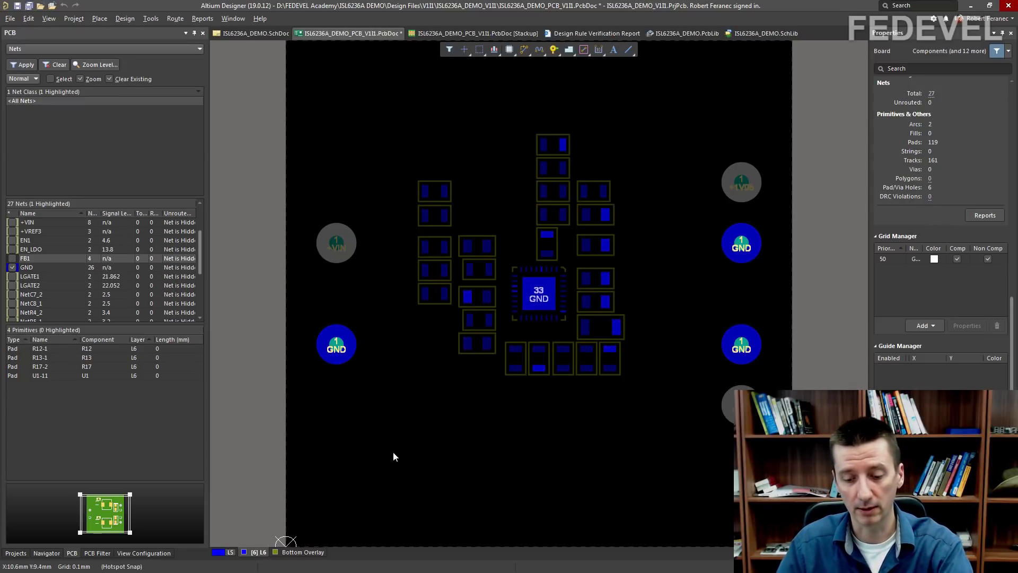
- Raise and lower the mask level around the highlighted GND net, and clear the highlighting
key(bracketright)
key(bracketright)
key(bracketright)
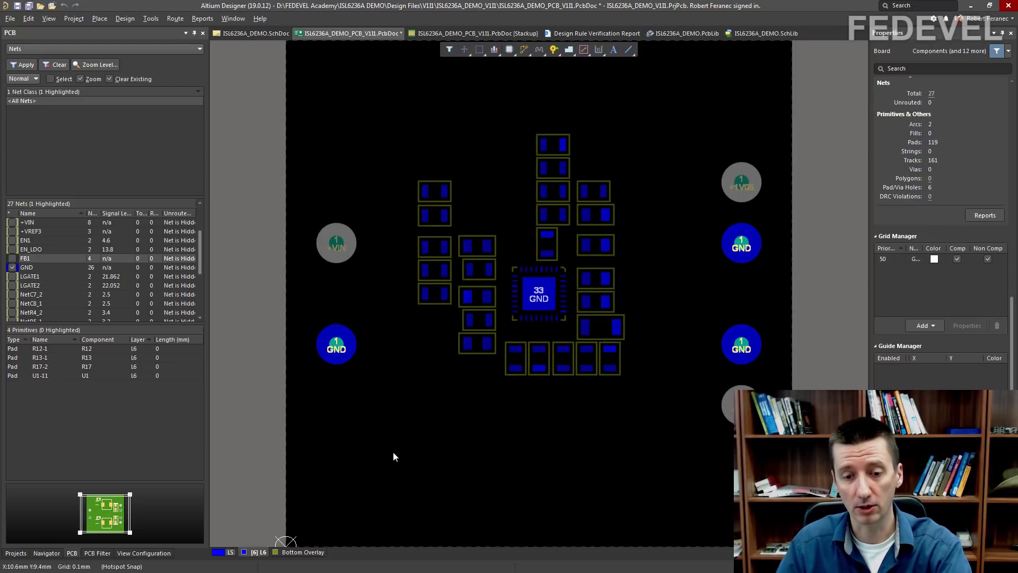
key(bracketleft)
key(bracketleft)
key(bracketleft)
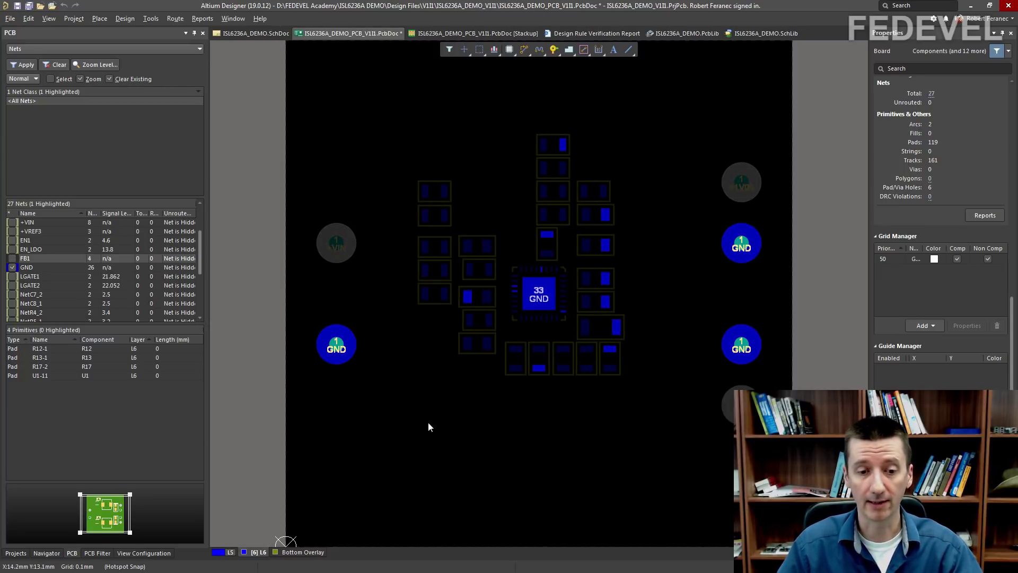
click(399, 396)
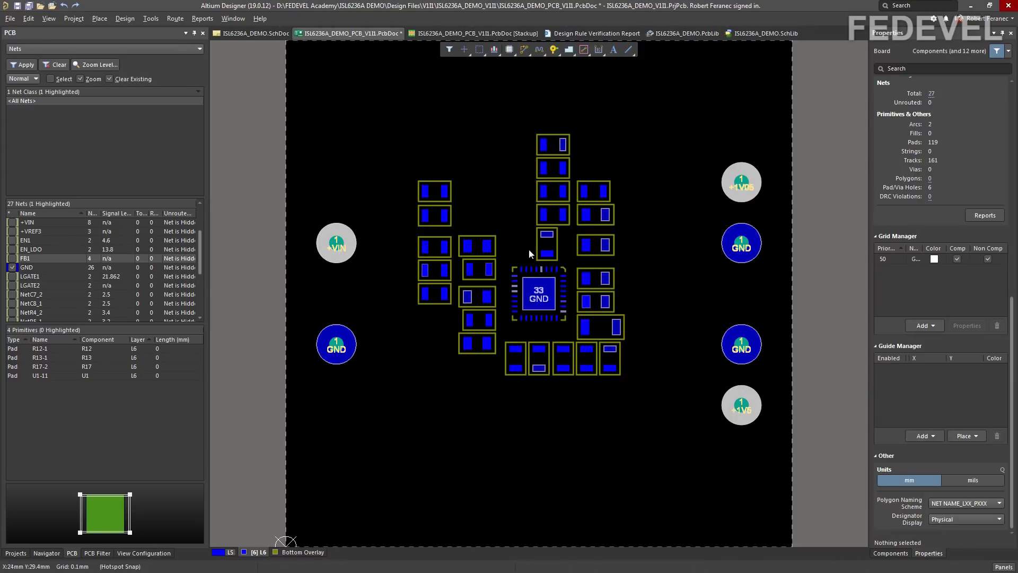
- Highlight NetR5_1 and route it on layer L6 from U1 pin 24 to the resistor's pad 1 with a 0.2 mm track
ctrl+scroll(504, 272, up, 5)
ctrl+scroll(504, 272, up, 1)
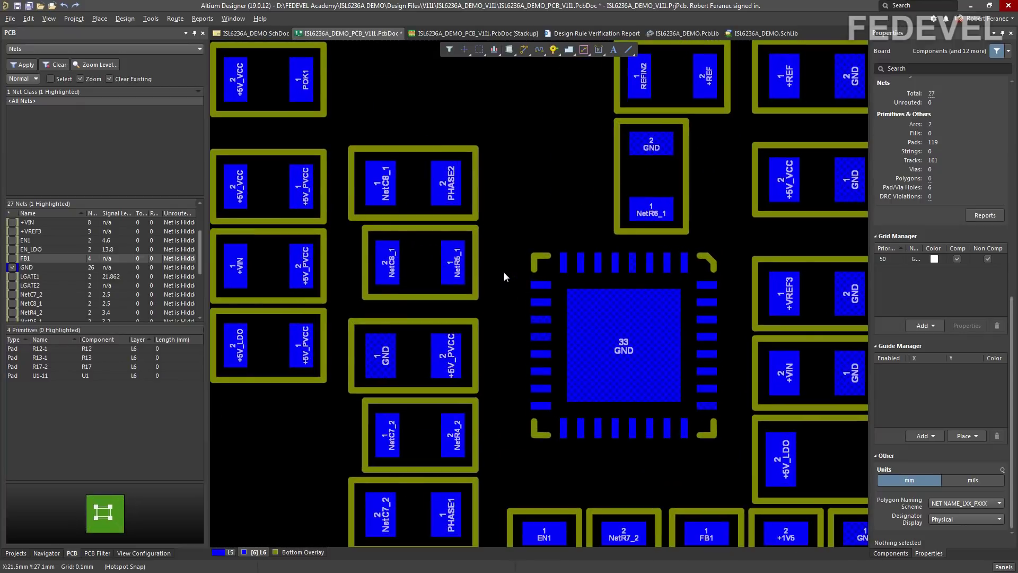
ctrl+click(541, 287)
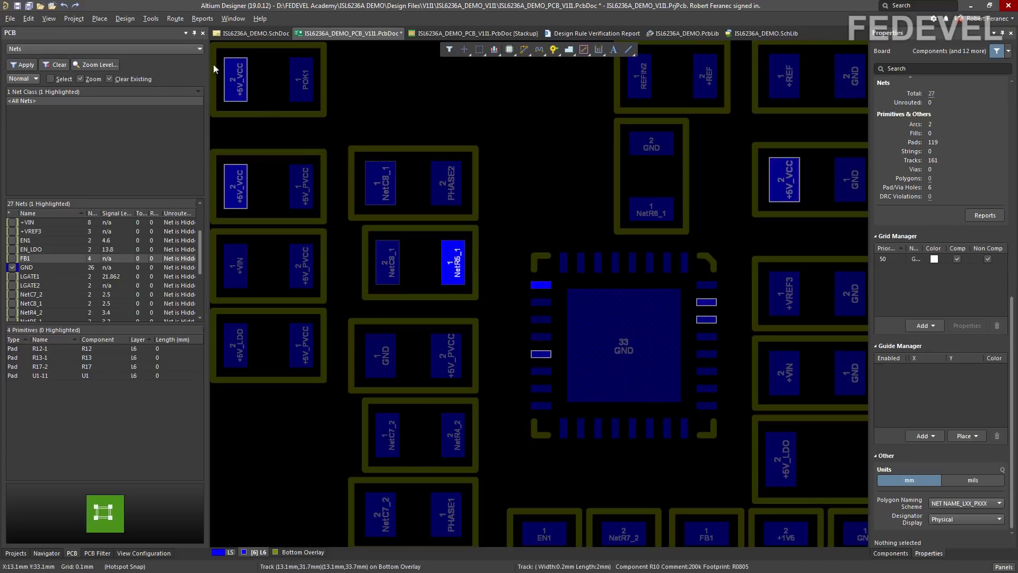
click(183, 23)
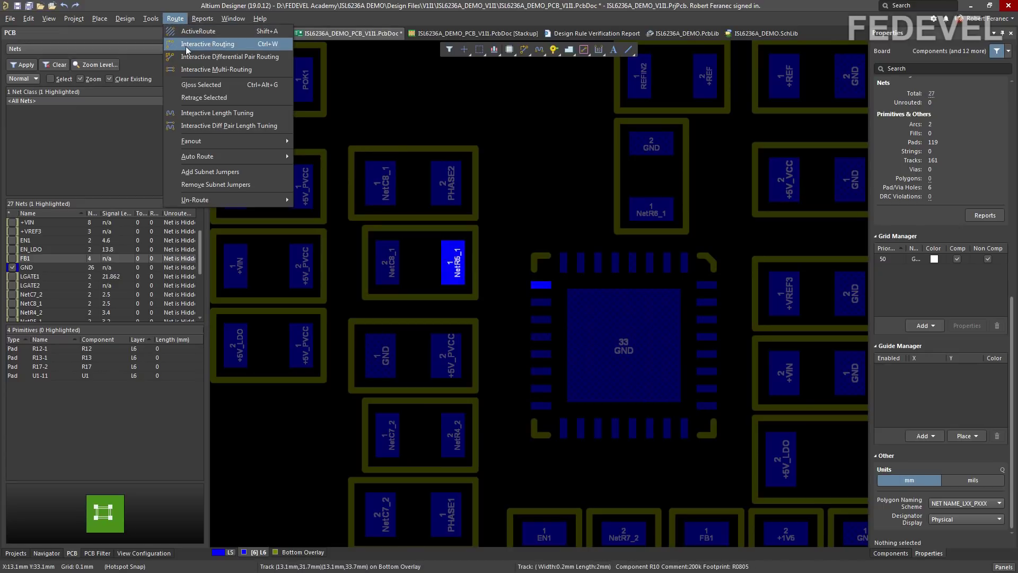
click(523, 50)
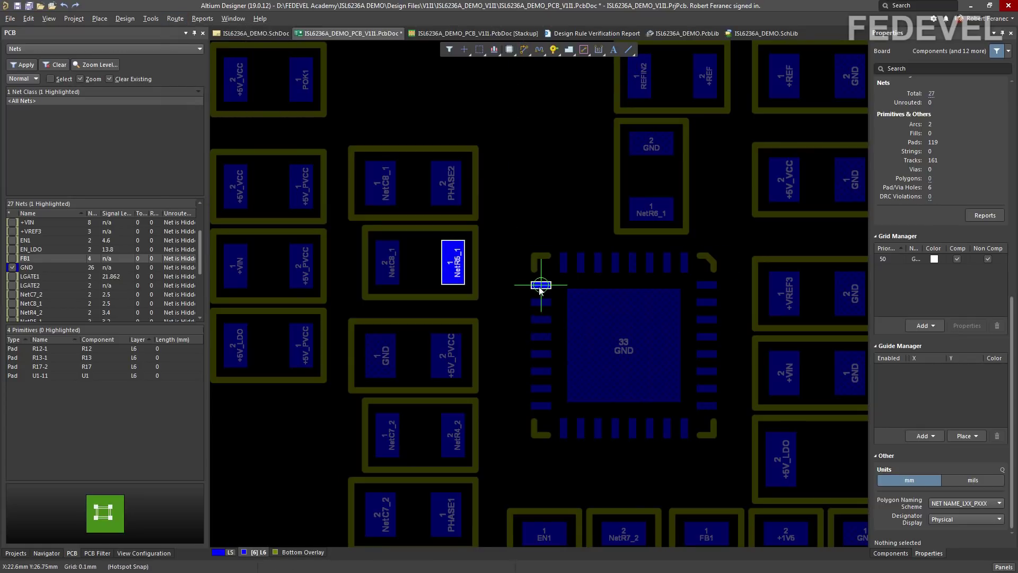
ctrl+scroll(541, 289, up, 2)
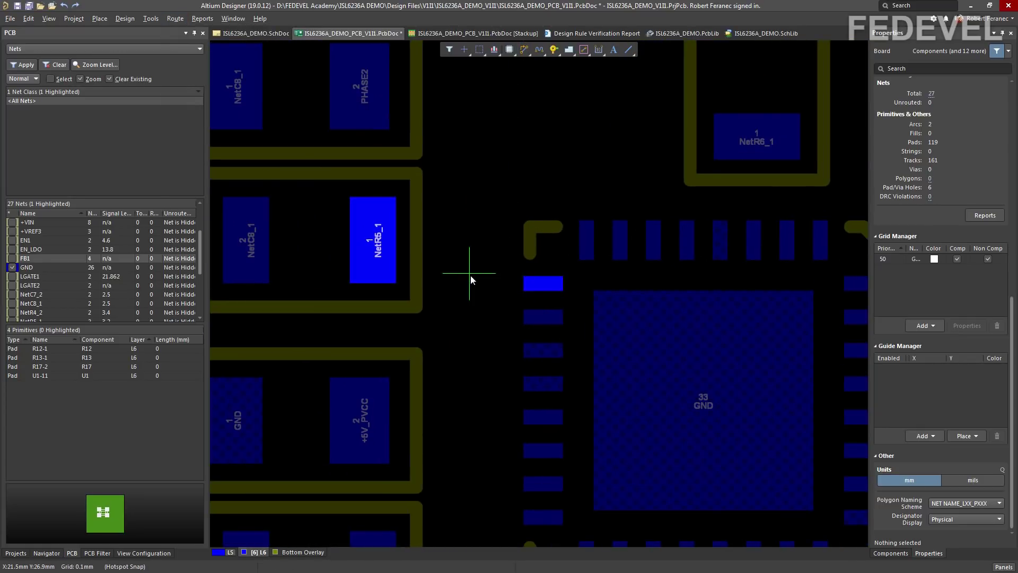
click(546, 287)
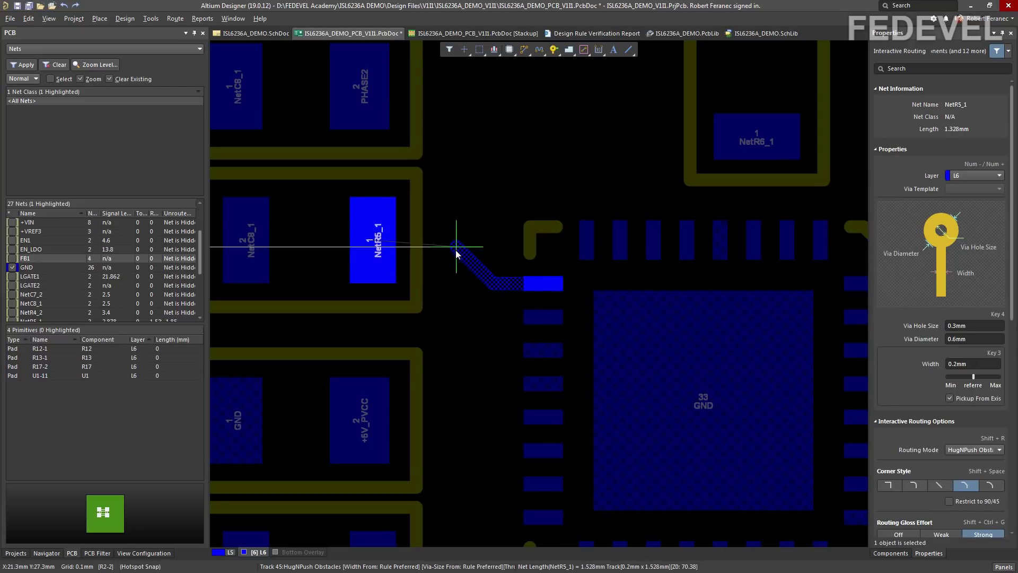
click(455, 246)
click(374, 241)
key(Escape)
ctrl+scroll(542, 249, down, 2)
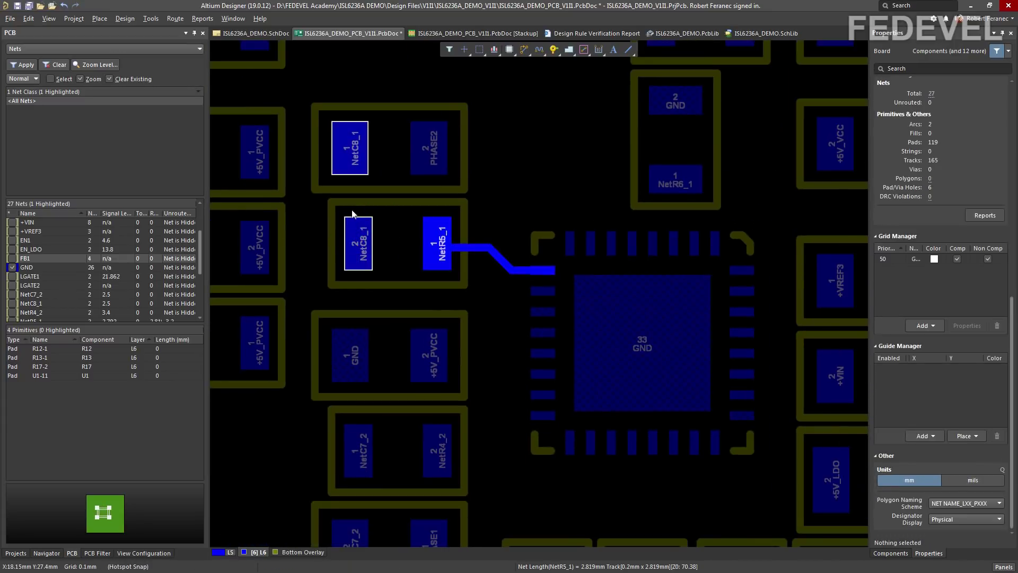
- Route NetC8_1 between its two pads, and PHASE2 from its component pad to U1 pin 25, with 0.2 mm tracks on L6
key(ctrl+w)
click(356, 244)
click(351, 154)
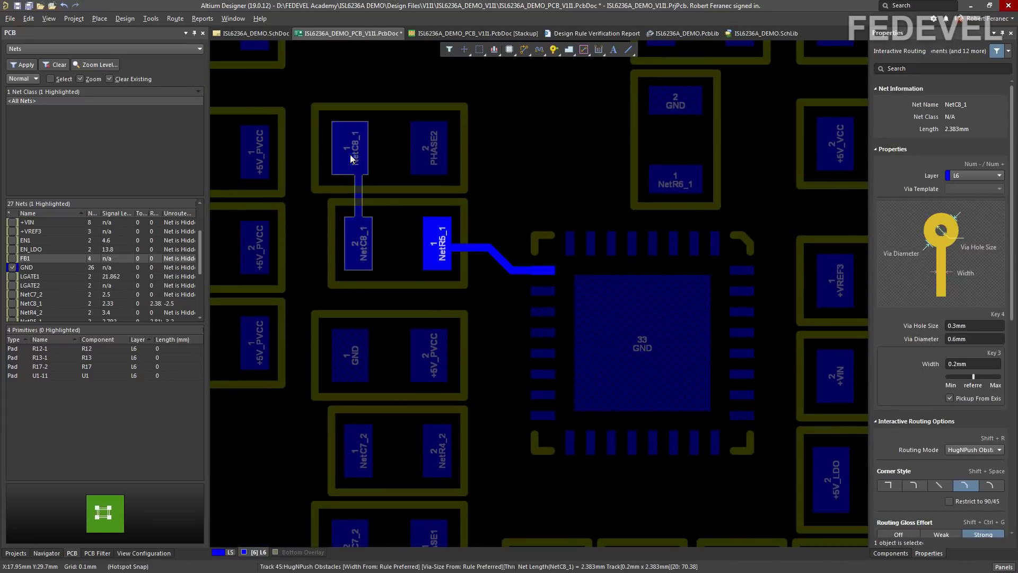
click(432, 153)
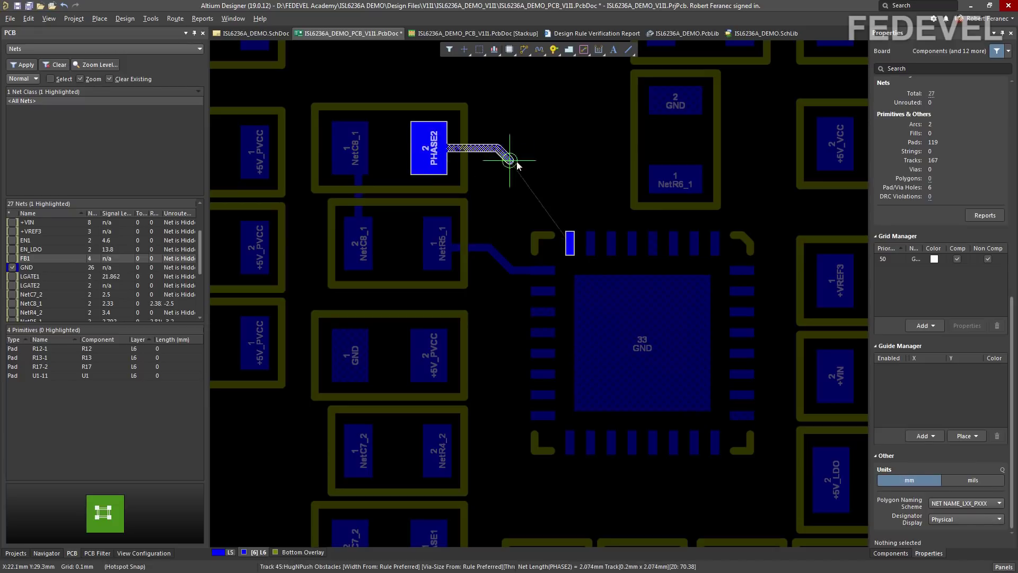
click(570, 243)
- Route a straight 0.2 mm wide LGATE2 stub about 1.3 mm long outward from U1 pin 23 on L6
ctrl+scroll(510, 214, up, 3)
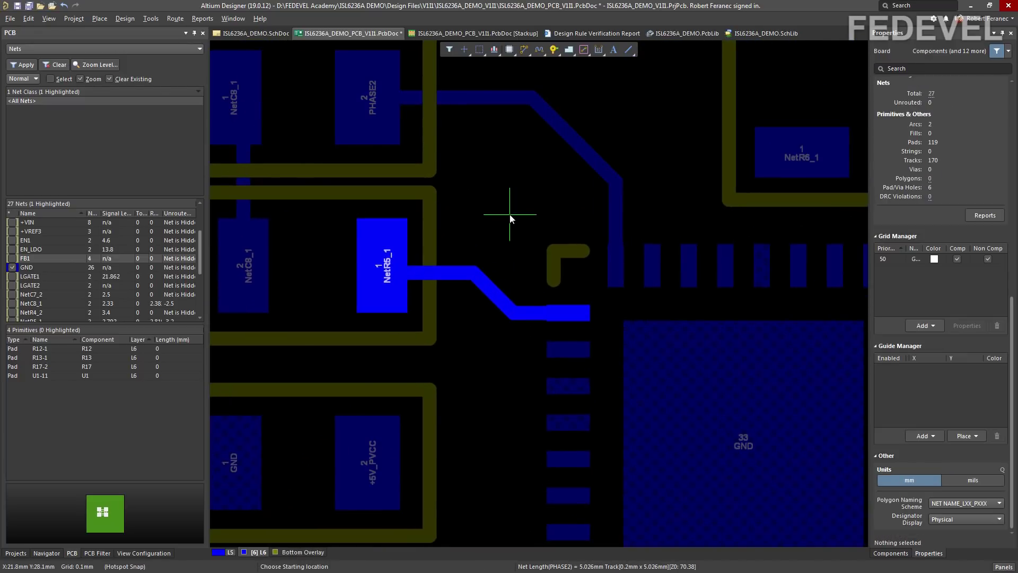
ctrl+scroll(541, 140, down, 2)
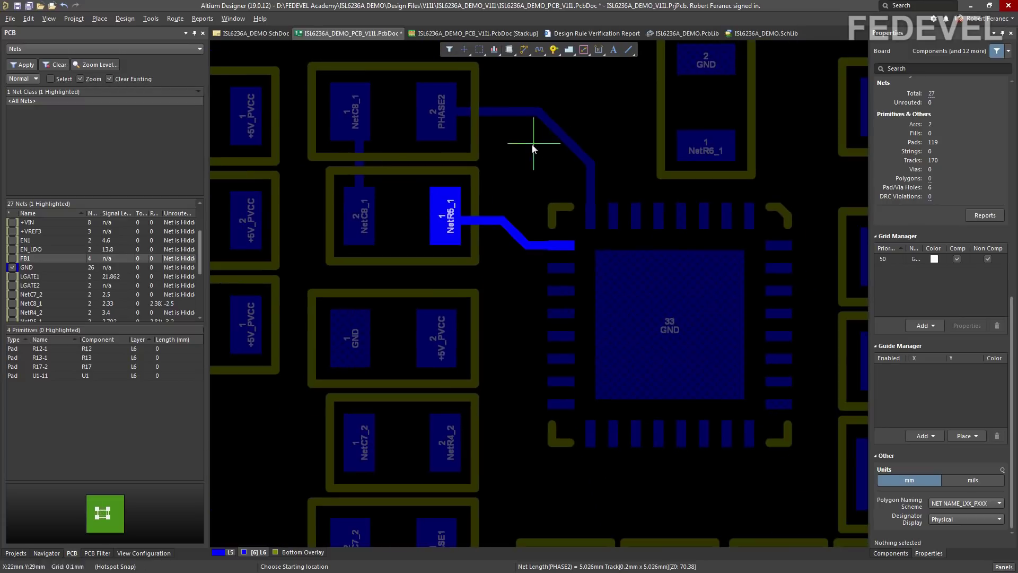
ctrl+scroll(487, 264, up, 3)
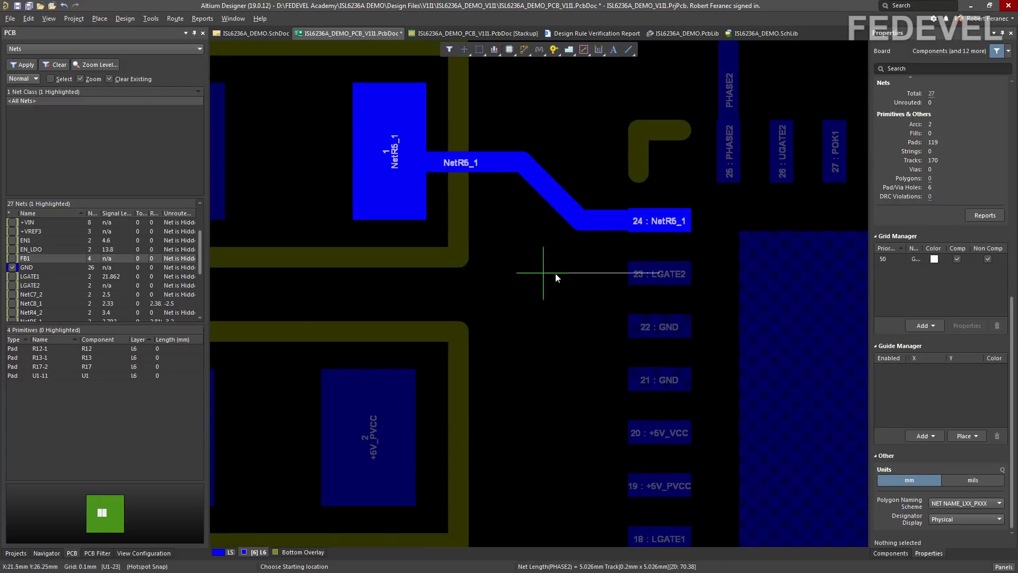
click(654, 273)
ctrl+scroll(529, 275, down, 3)
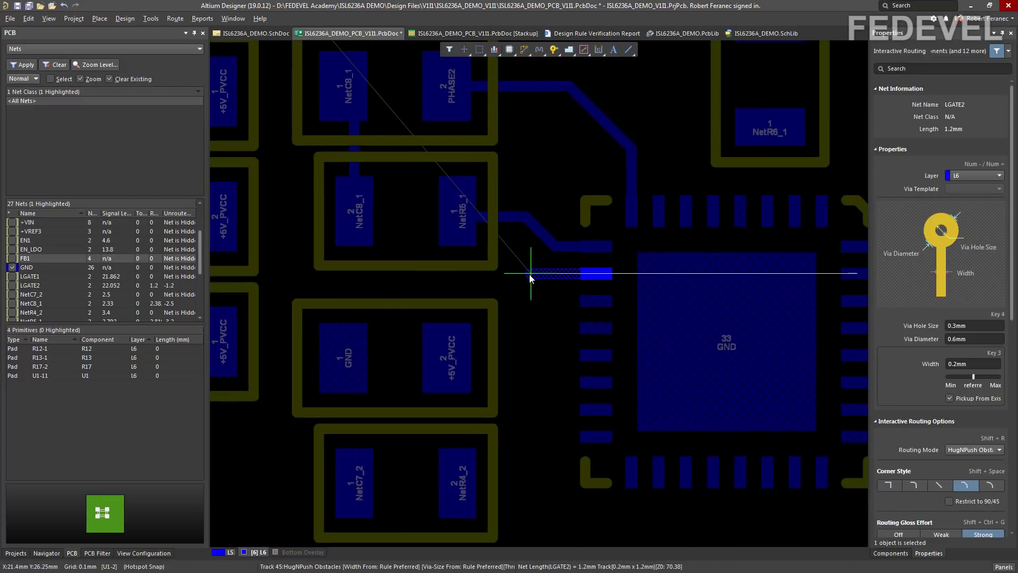
ctrl+scroll(529, 274, down, 6)
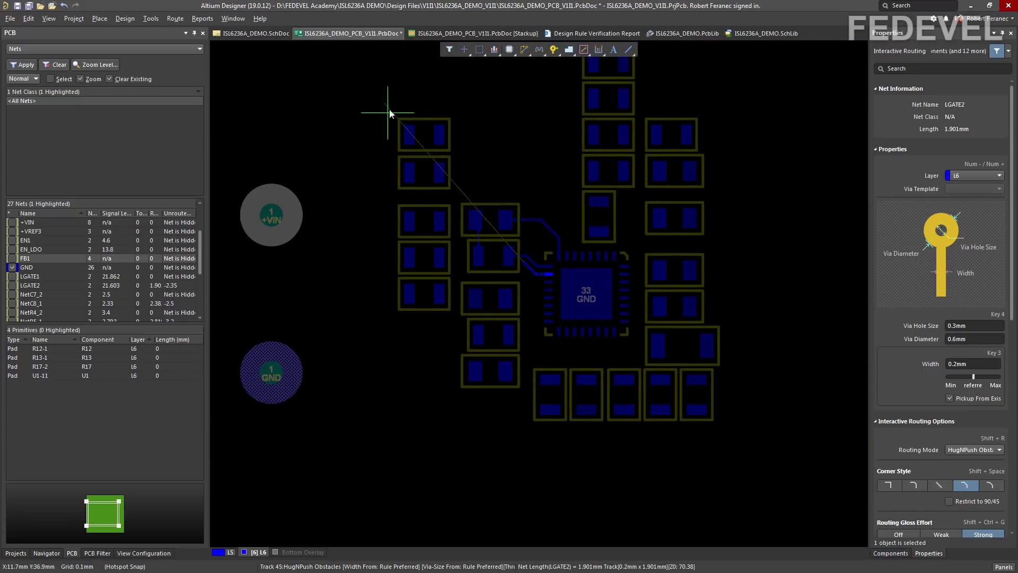
ctrl+scroll(545, 296, up, 3)
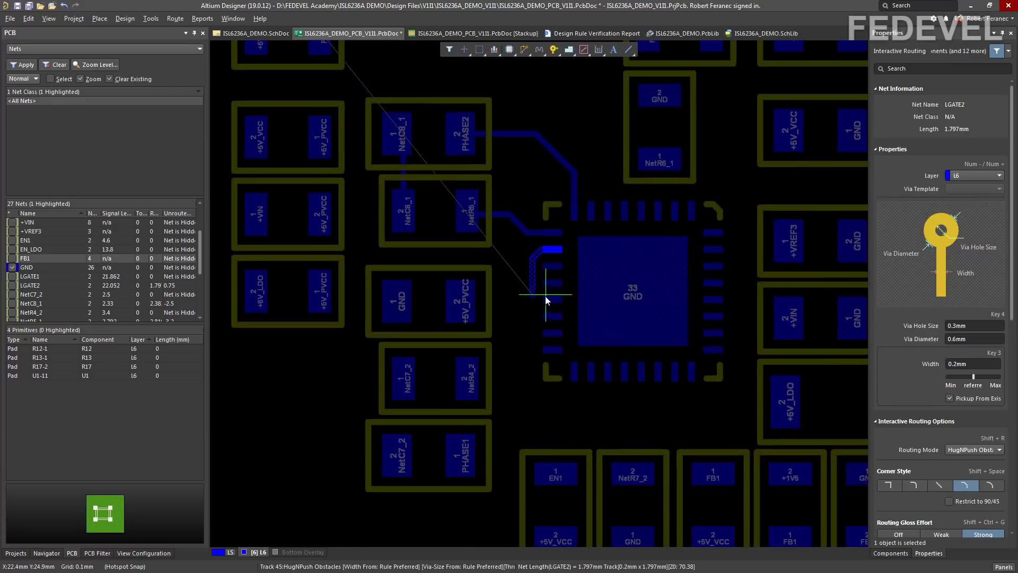
ctrl+scroll(546, 300, up, 2)
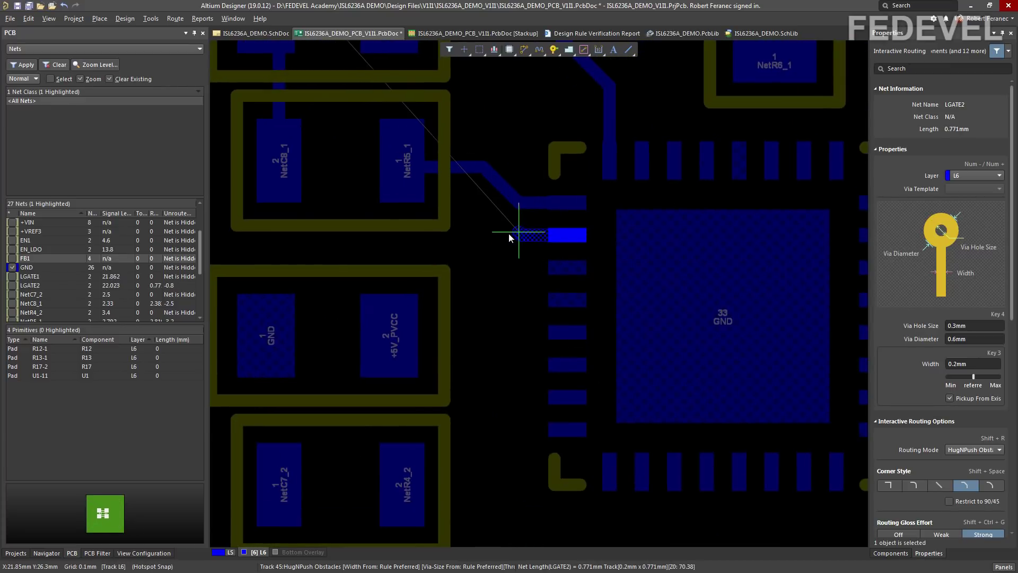
ctrl+scroll(495, 234, up, 2)
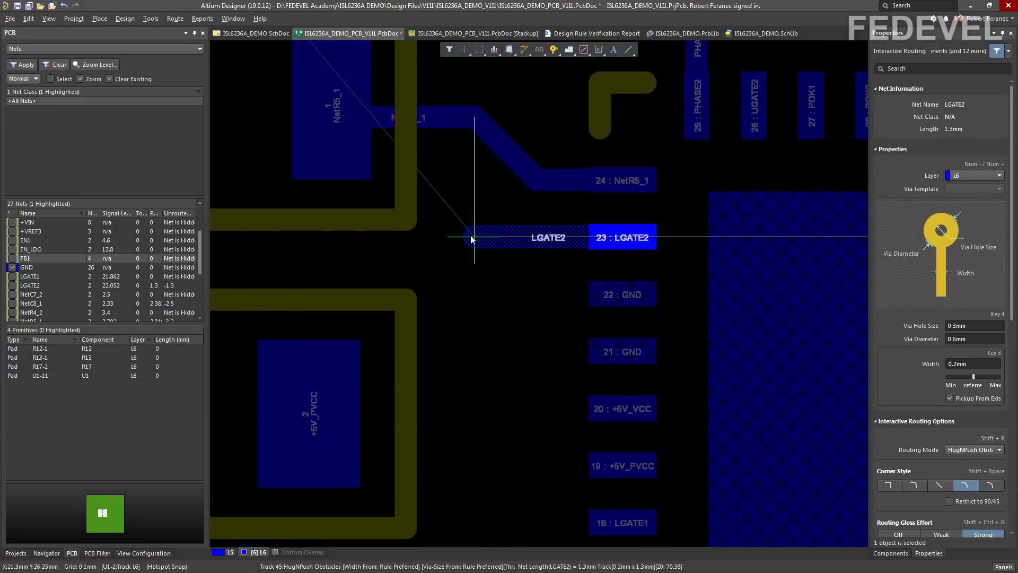
click(472, 239)
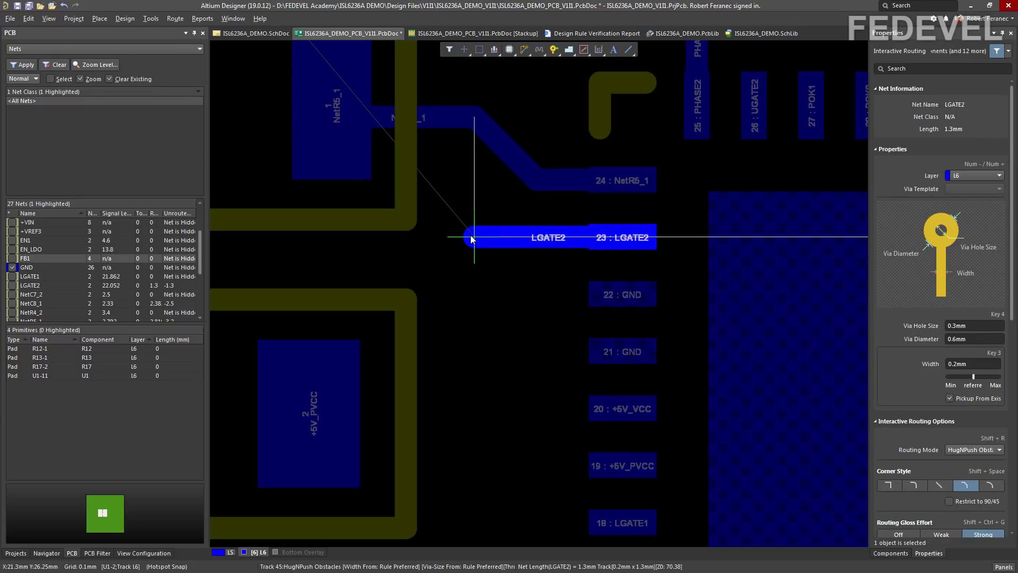
right_click(472, 239)
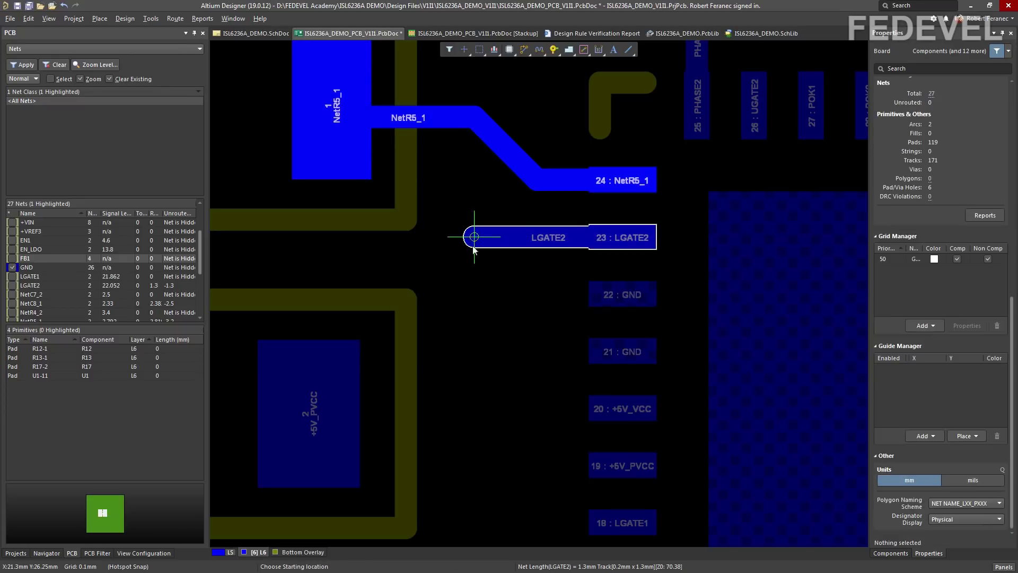
right_click(465, 294)
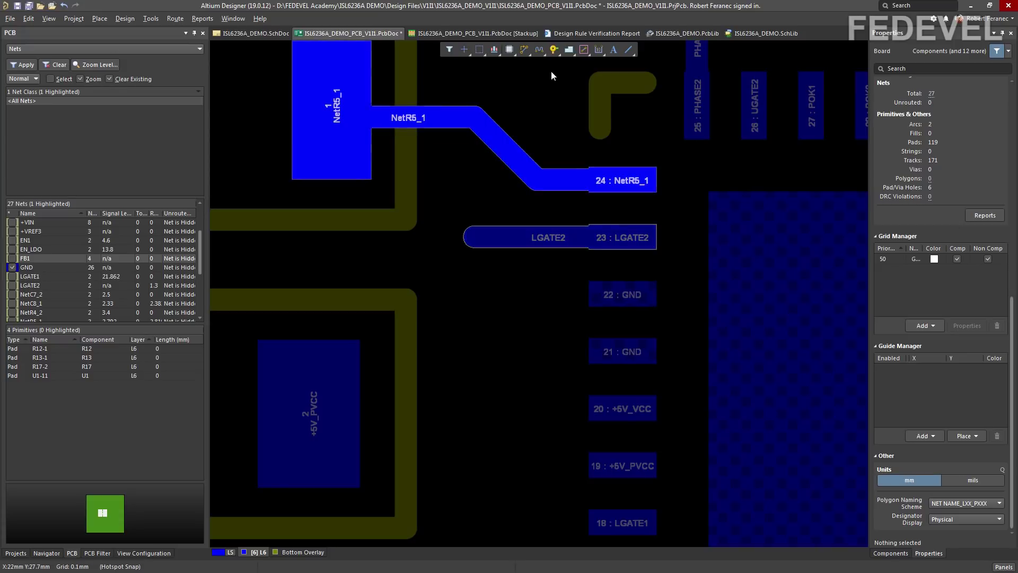
- Set up a new Thru 1:6 via with 0.6 mm diameter and 0.3 mm hole size, tented on top and bottom
click(554, 50)
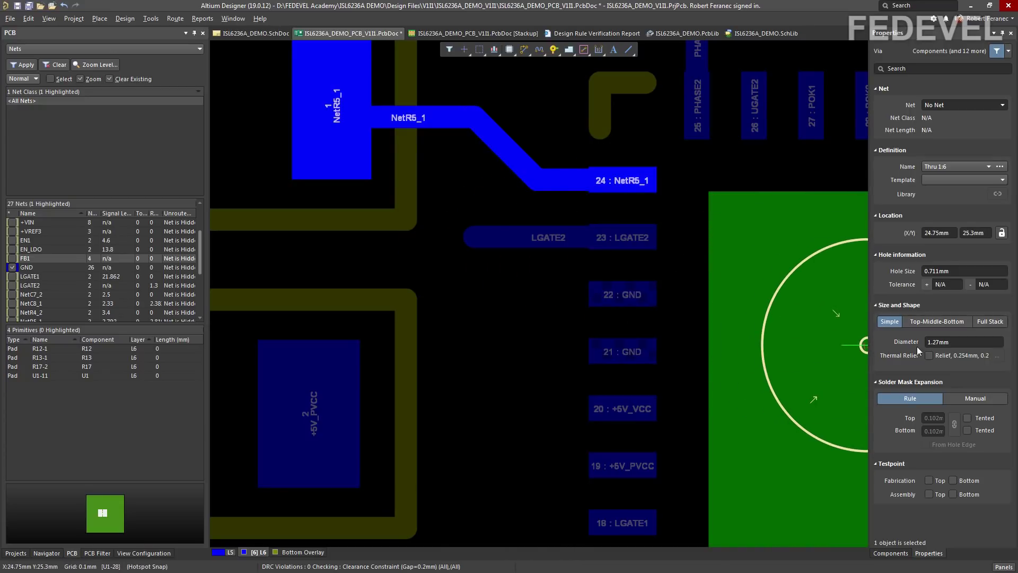
click(964, 342)
text(0.6)
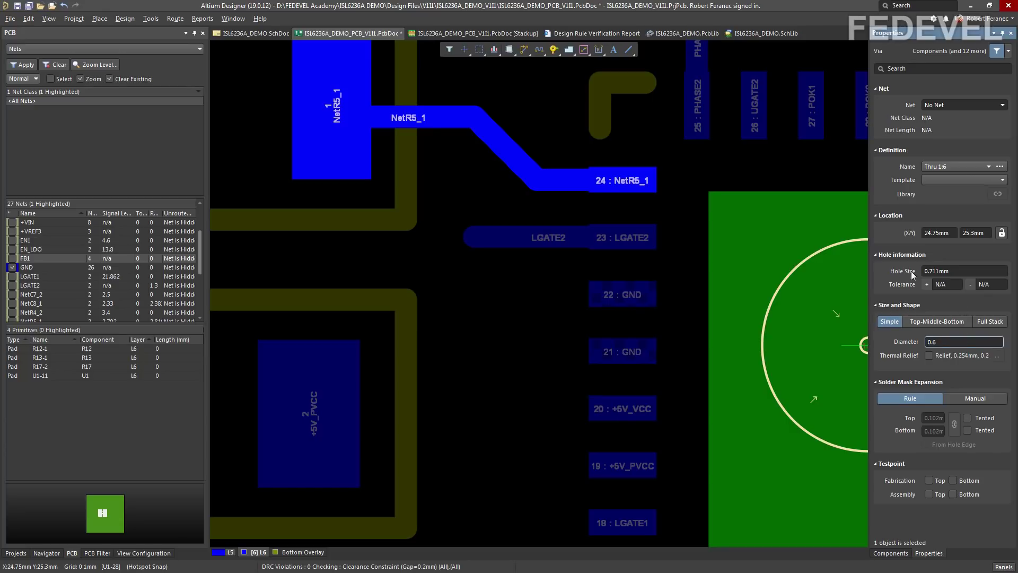
click(963, 272)
text(0.3)
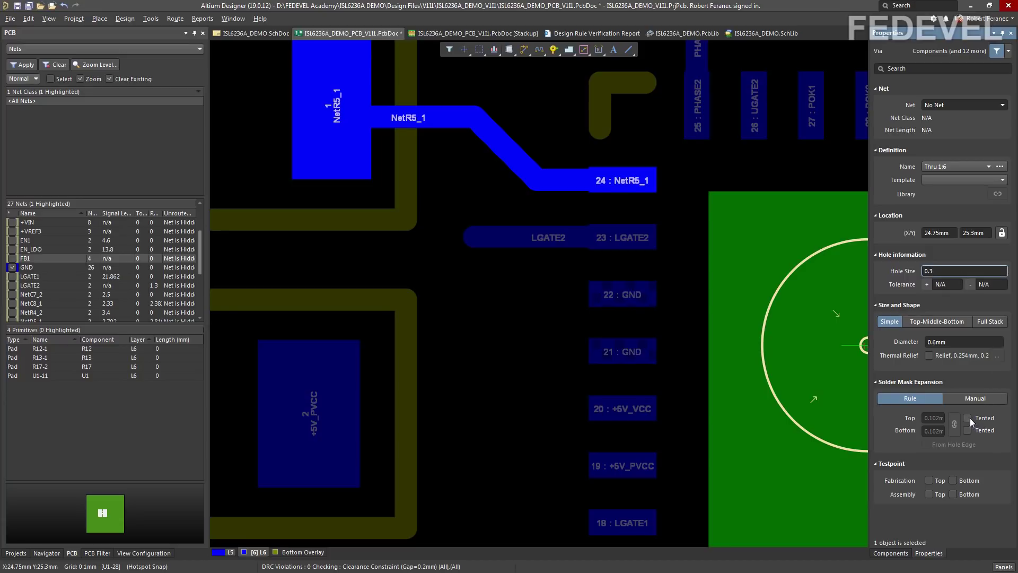
key(Return)
click(968, 430)
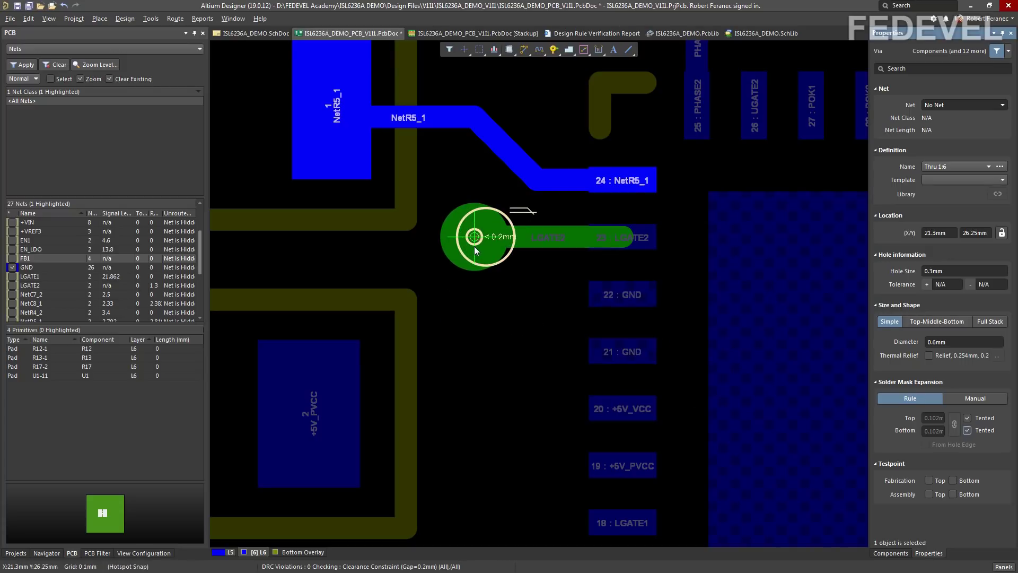
- Place the 0.6 mm Thru 1:6 via at the outer end of the LGATE2 stub from U1 pin 23
click(474, 246)
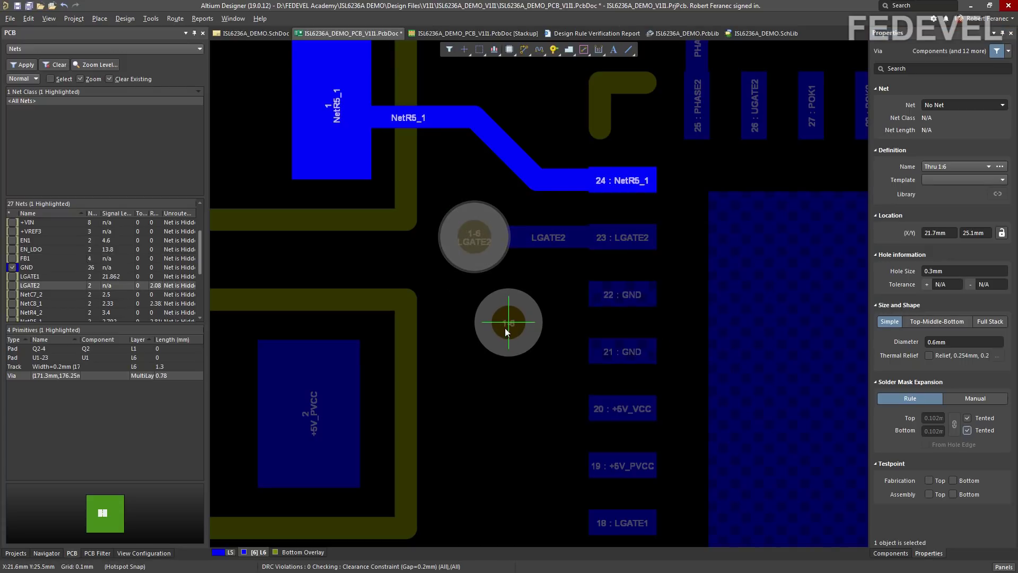
right_click(505, 328)
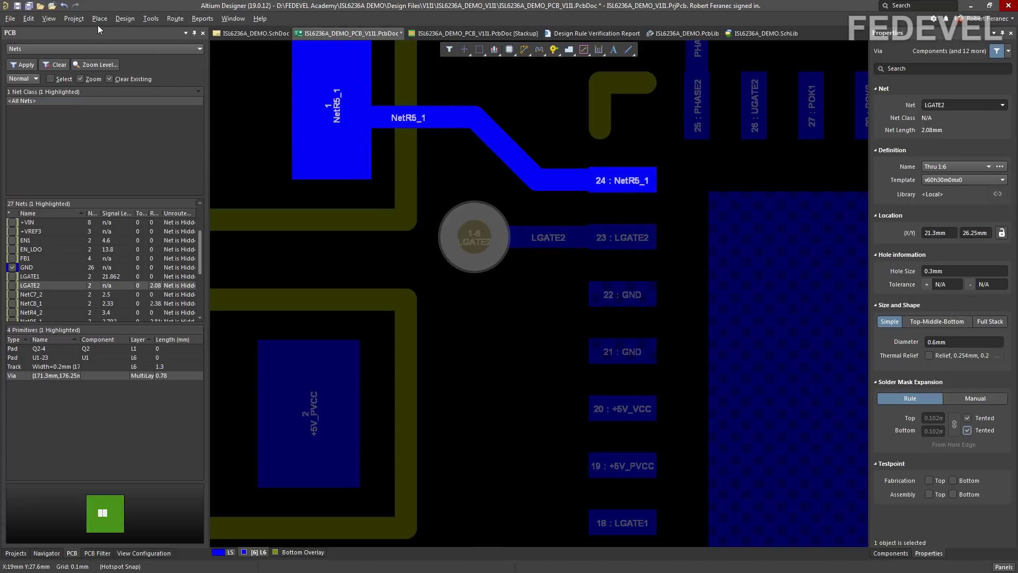
click(51, 21)
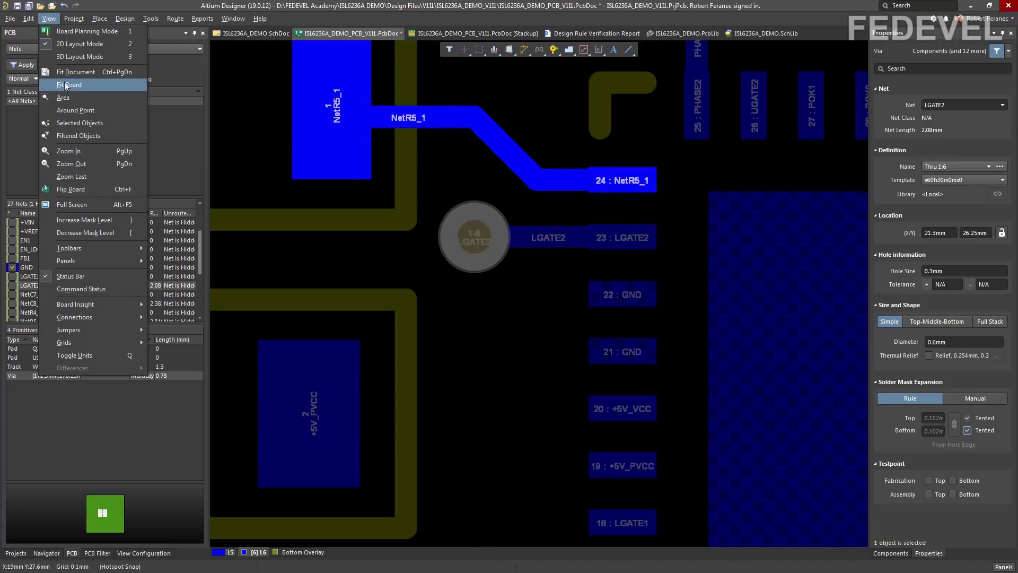
click(64, 82)
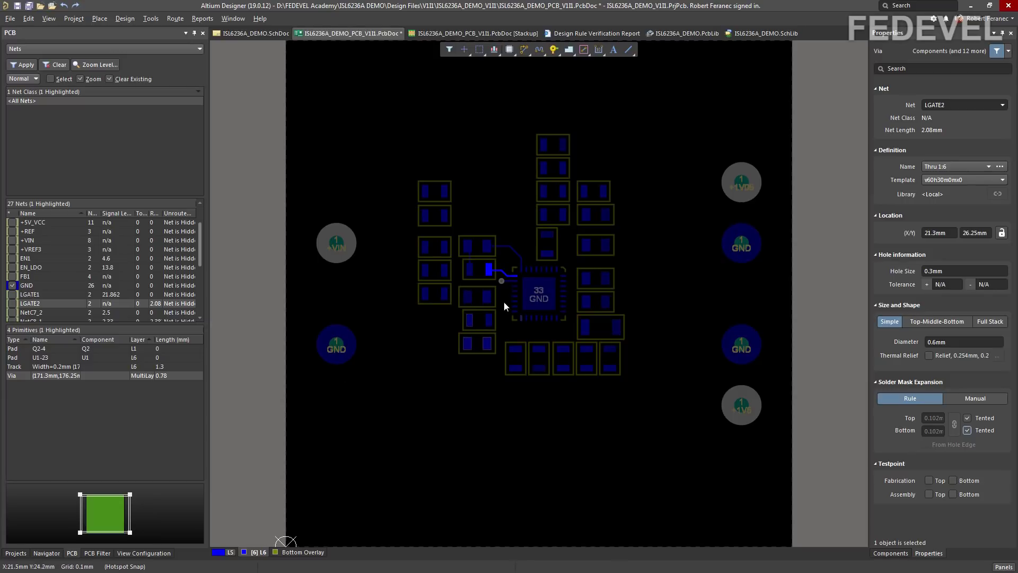
- Inspect U1's GND pins 21 and 22 with all layers shown, and return to the BOTTOM layer set
ctrl+scroll(503, 301, up, 2)
ctrl+scroll(503, 298, up, 4)
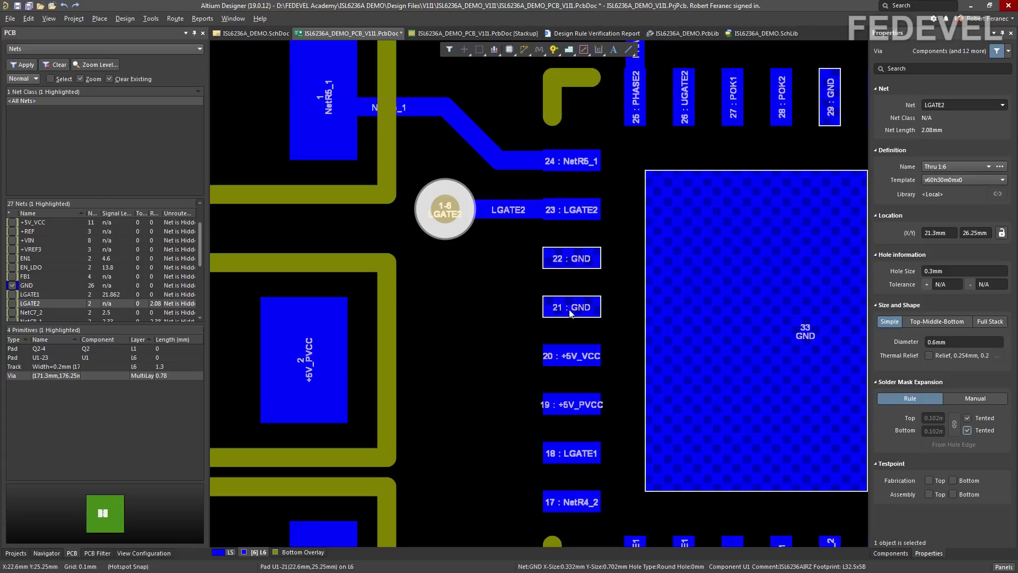
ctrl+scroll(572, 274, up, 1)
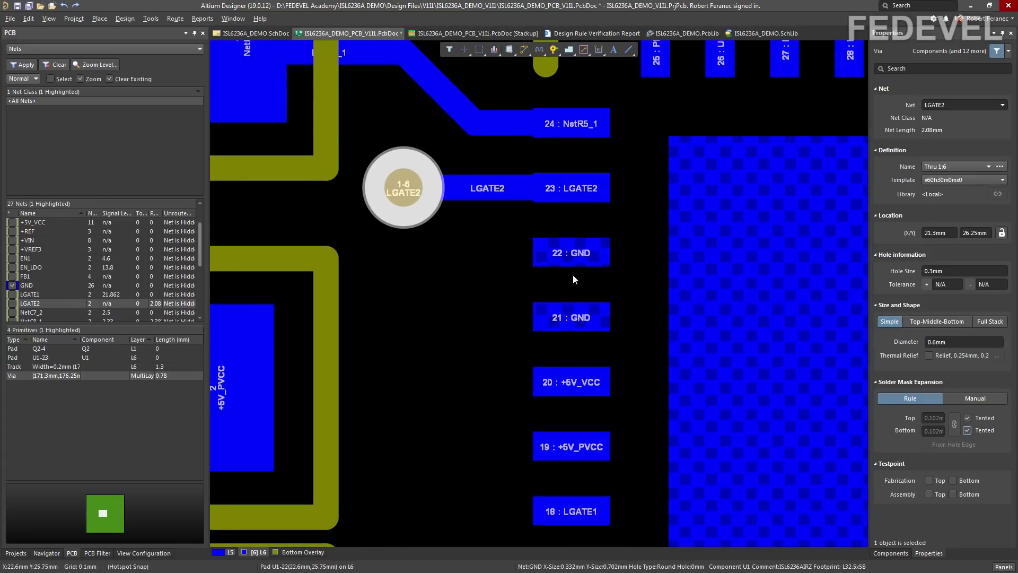
right_click(232, 552)
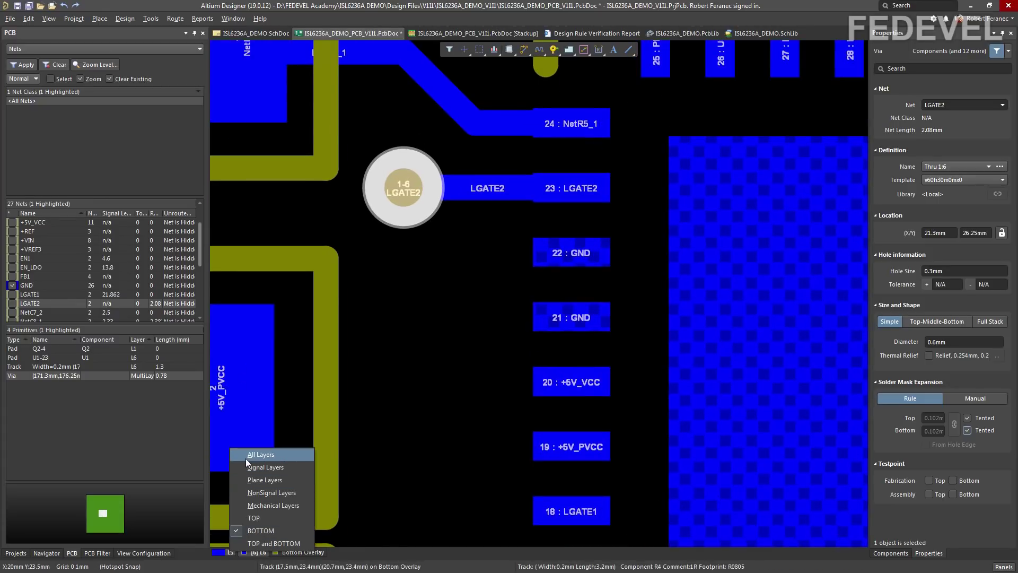
click(246, 458)
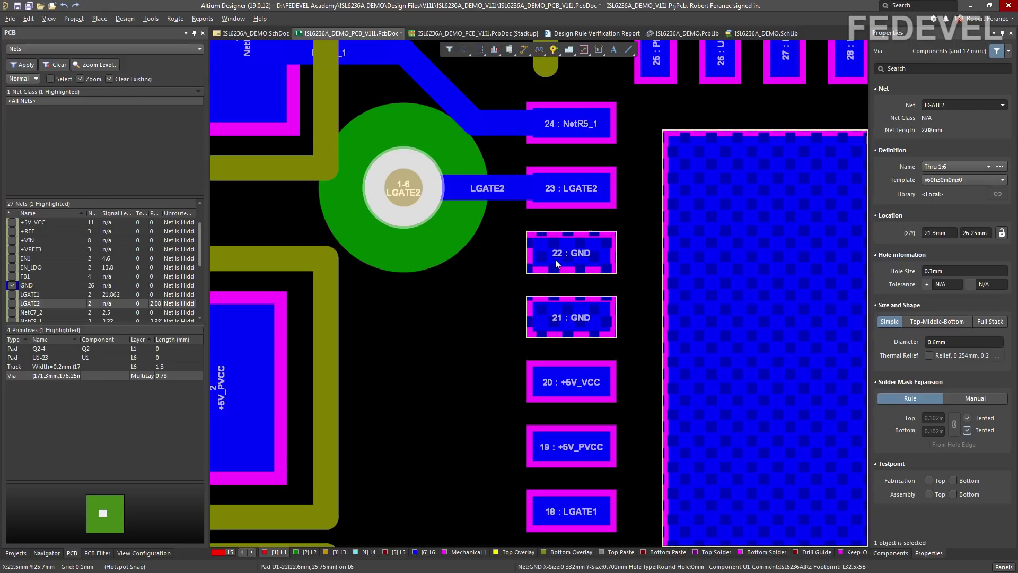
click(231, 552)
click(241, 527)
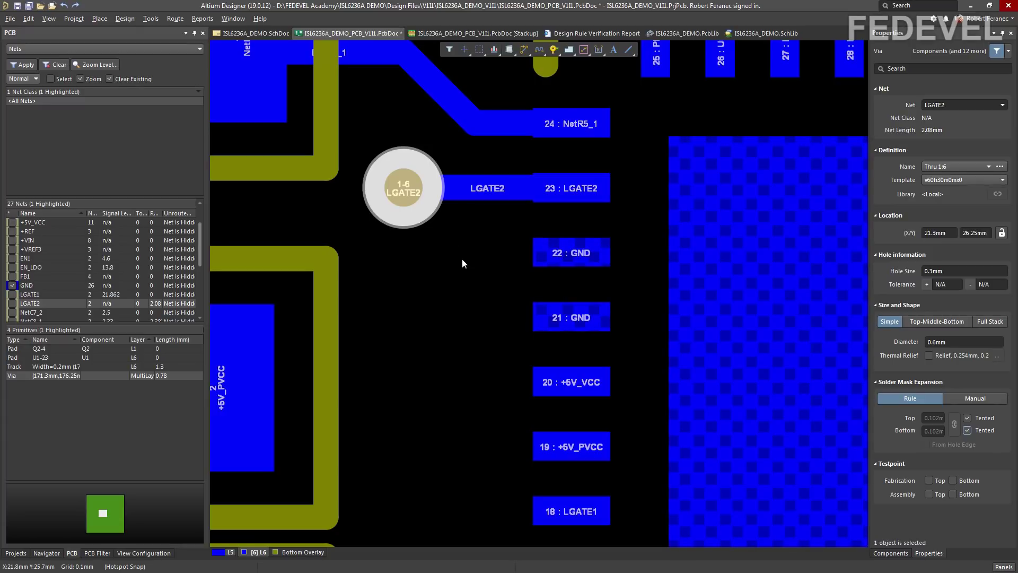
- Route straight 0.2 mm wide GND stubs outward on L6, about 0.75 mm from U1 pin 22 and about 1.3 mm from pin 21
click(524, 50)
click(564, 249)
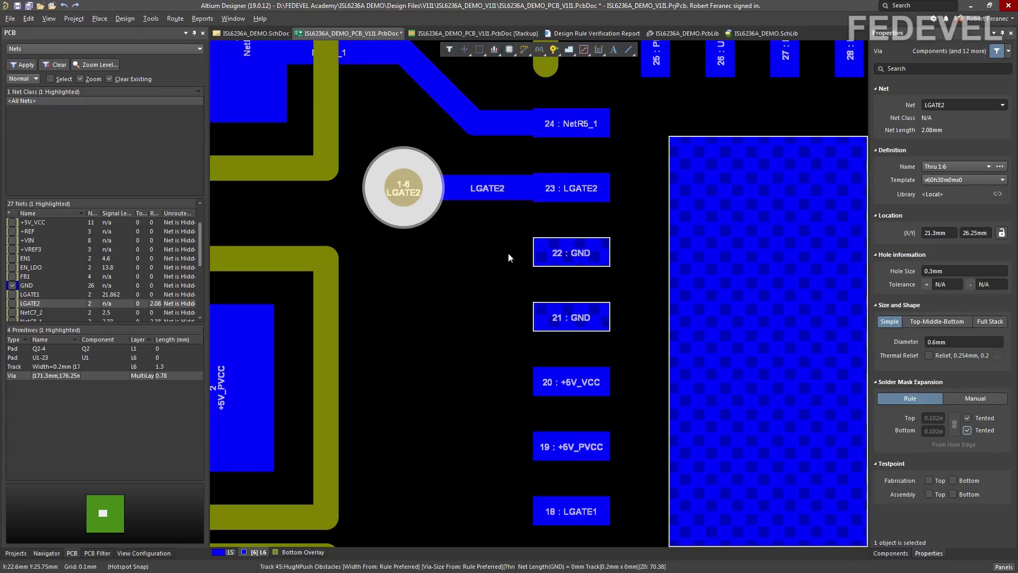
click(472, 255)
right_click(472, 256)
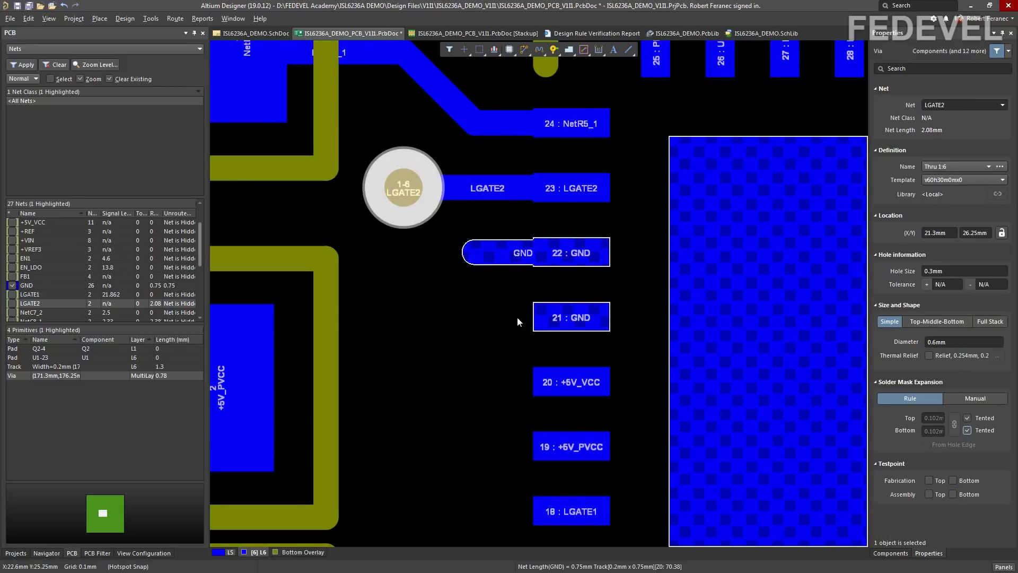
click(517, 317)
click(402, 316)
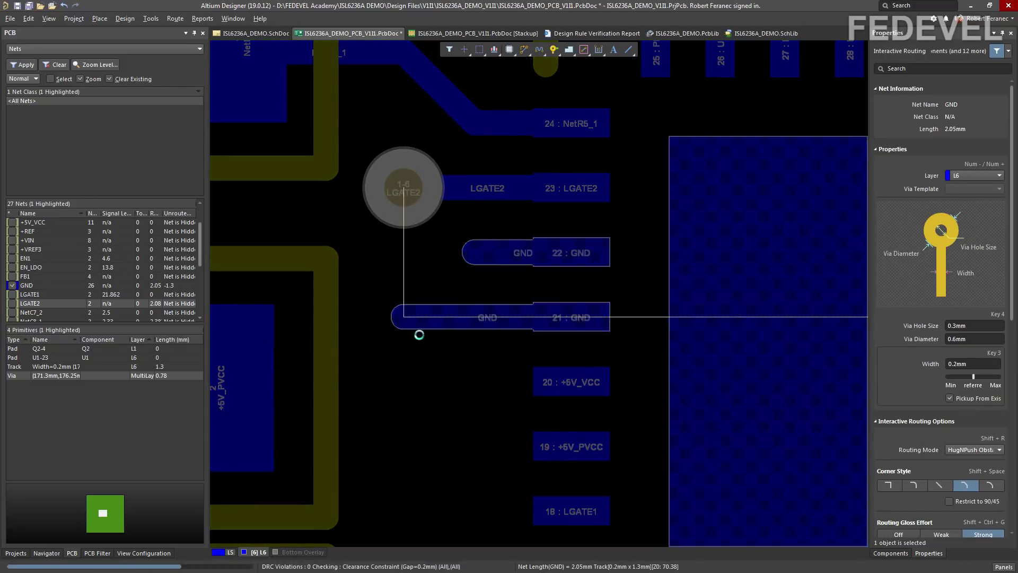
right_click(416, 332)
- Place 0.6 mm Thru 1:6 vias with 0.3 mm holes at the outer ends of the two GND stubs from U1 pins 22 and 21
click(554, 50)
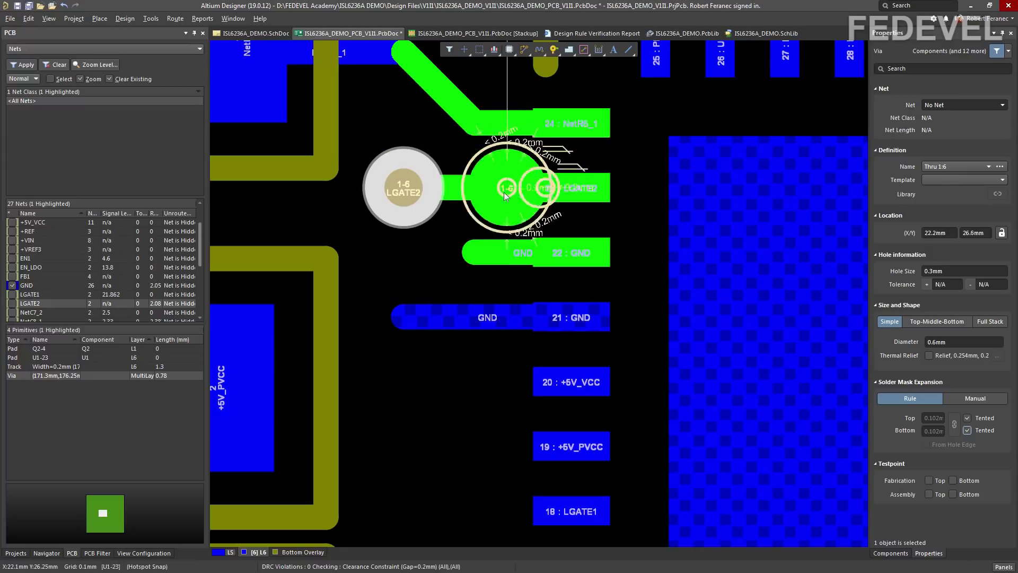
click(473, 252)
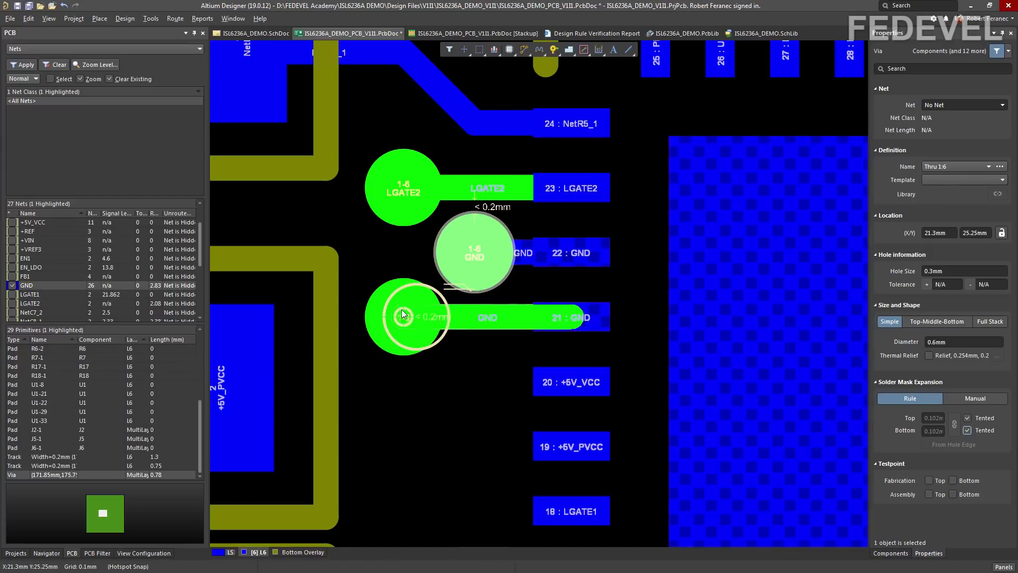
click(404, 316)
right_click(352, 245)
ctrl+scroll(407, 266, down, 5)
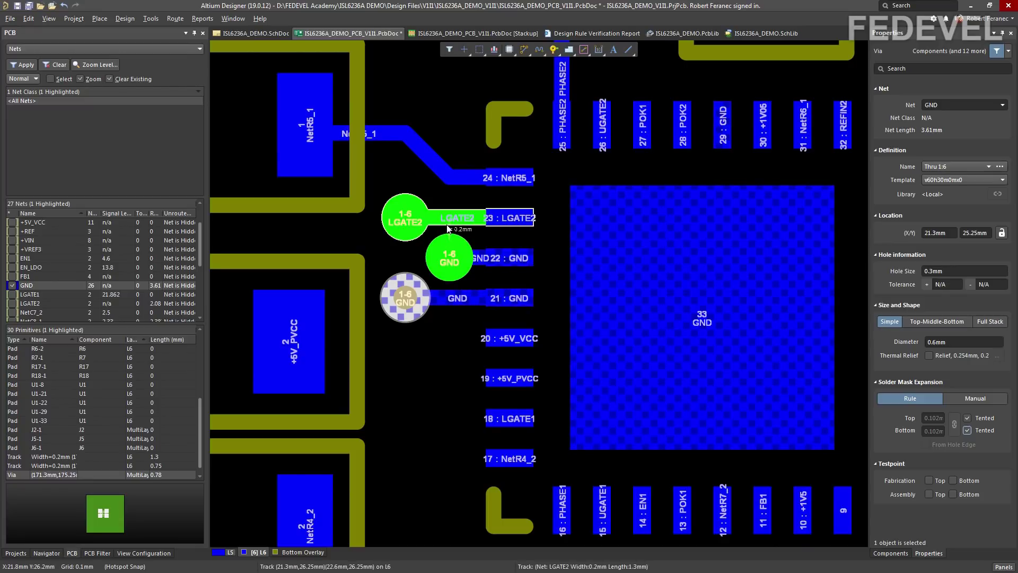
click(428, 349)
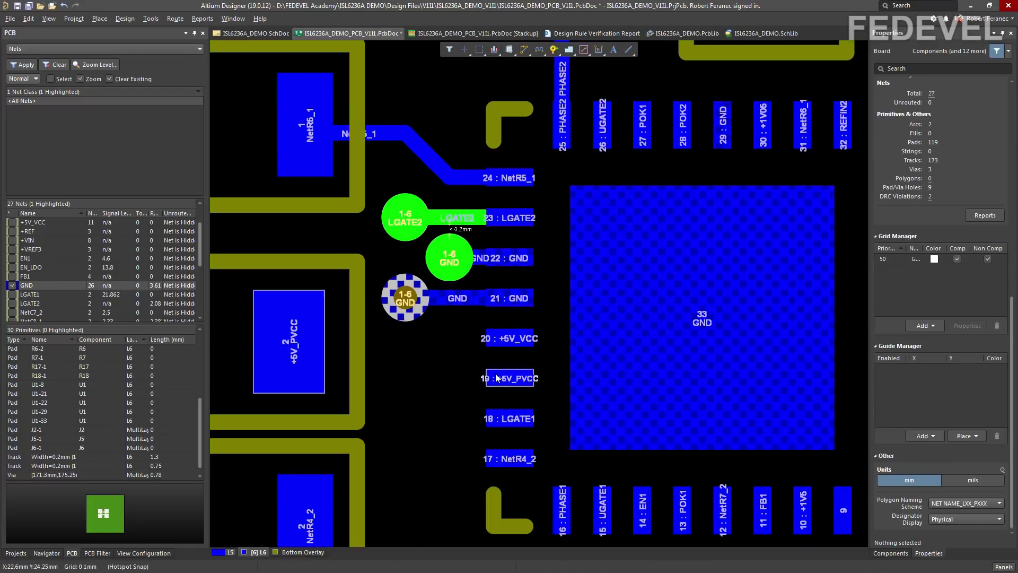
- Highlight the +5V_VCC net from U1 pin 20 and examine where its bottom-side pads lie across the board
ctrl+click(508, 344)
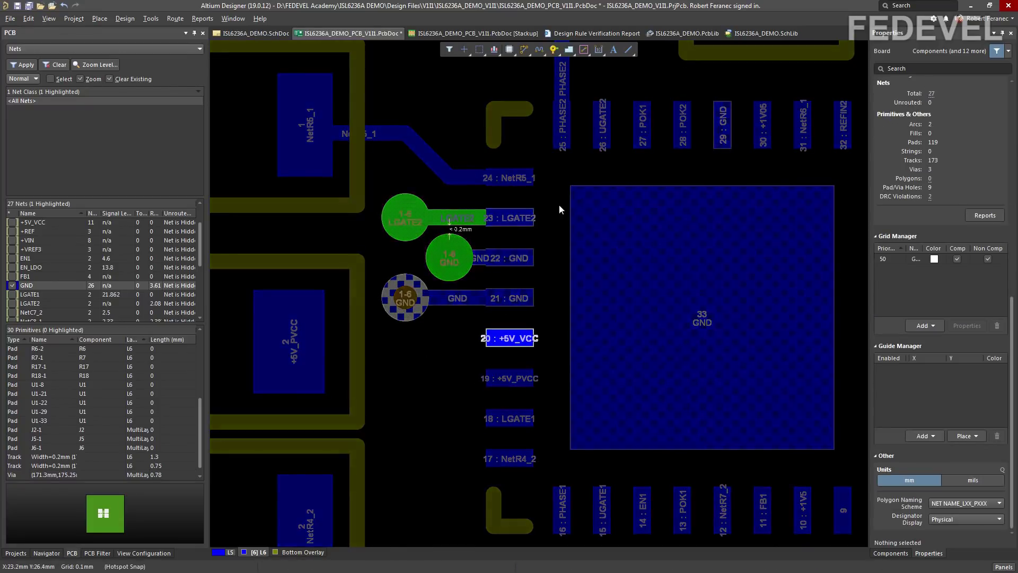
ctrl+scroll(559, 206, down, 5)
ctrl+scroll(540, 281, up, 7)
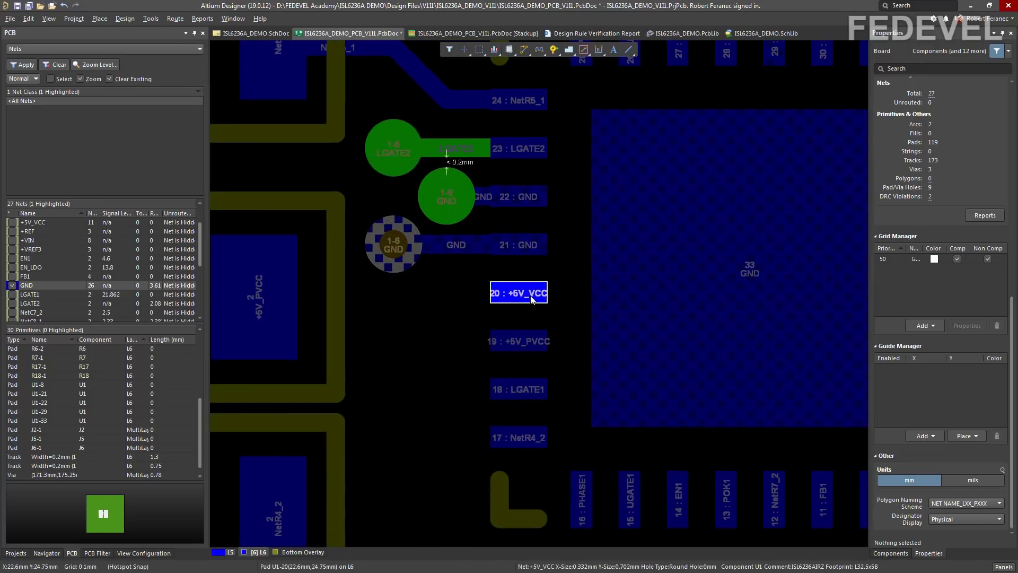
ctrl+scroll(518, 289, down, 5)
ctrl+scroll(519, 283, down, 1)
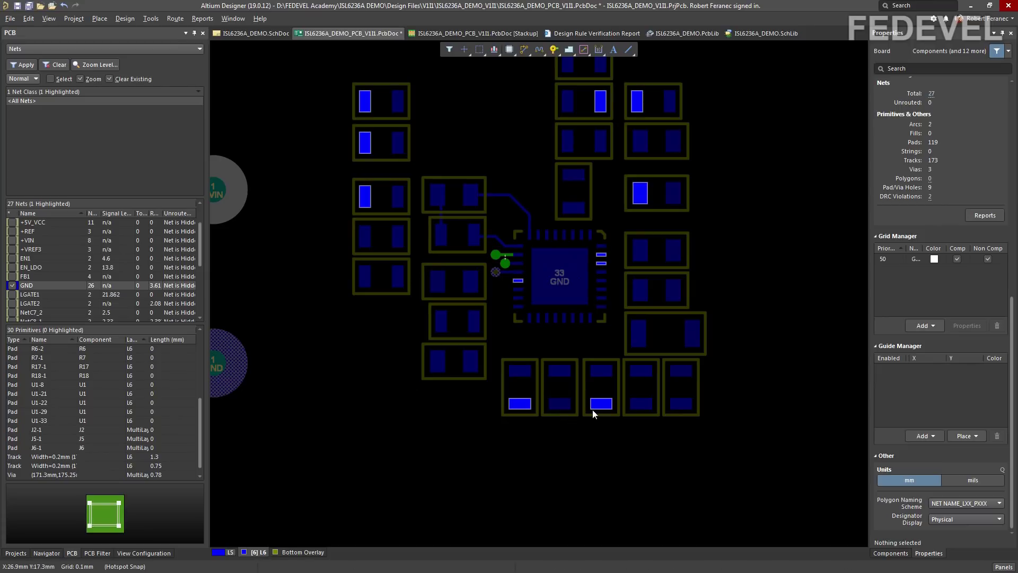
ctrl+scroll(495, 292, up, 4)
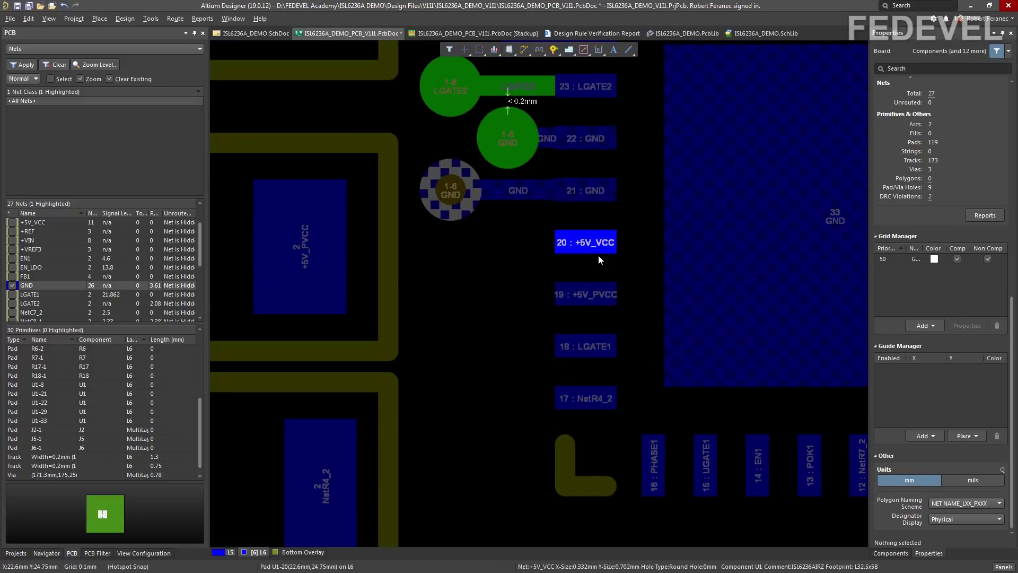
ctrl+scroll(501, 267, down, 6)
right_drag(504, 155, 499, 183)
- Examine the space around U1's +5V_VCC pin 20 with all layers shown, and restore the BOTTOM layer set
click(231, 552)
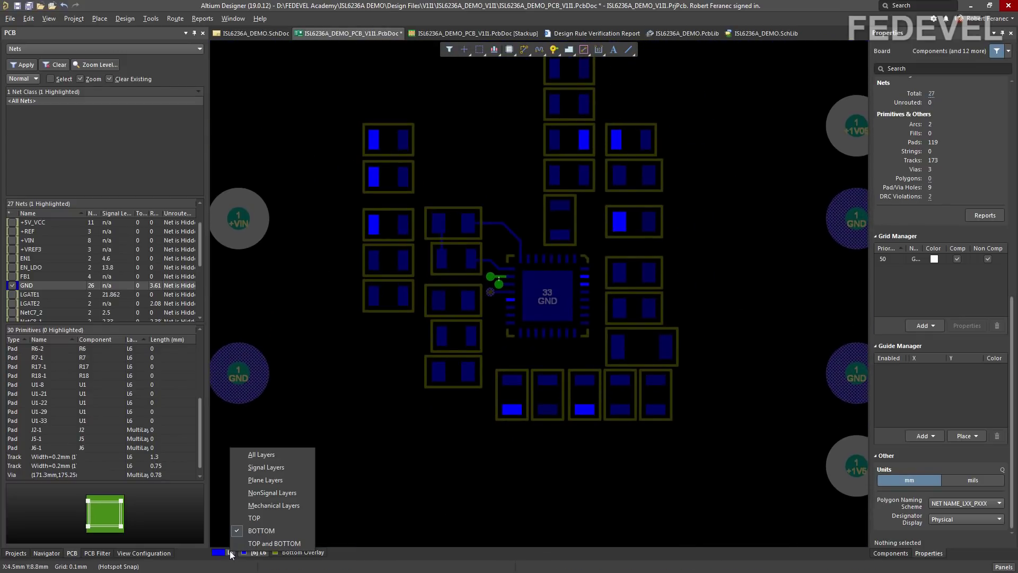
click(243, 456)
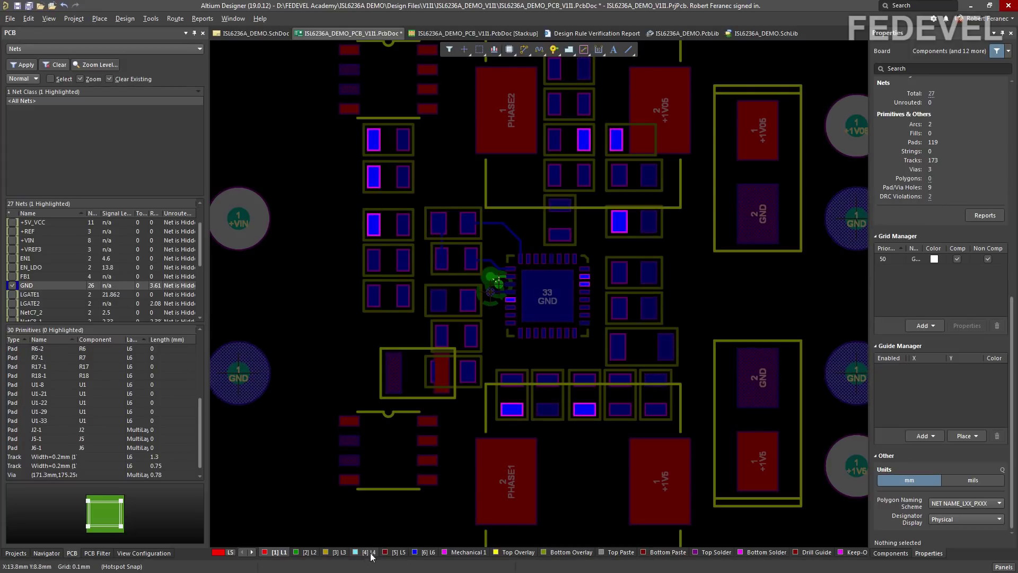
ctrl+scroll(520, 287, up, 6)
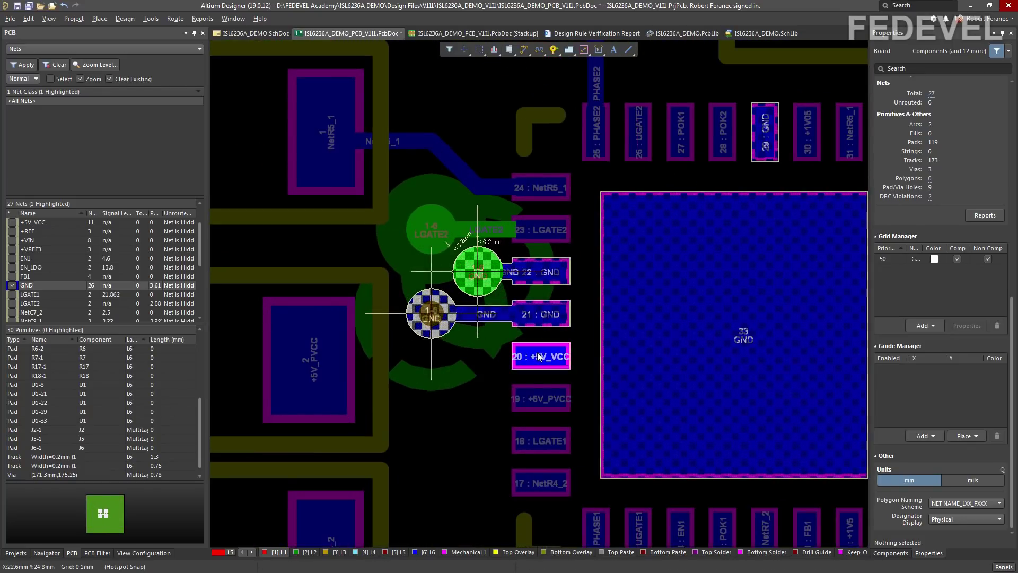
ctrl+scroll(537, 352, up, 2)
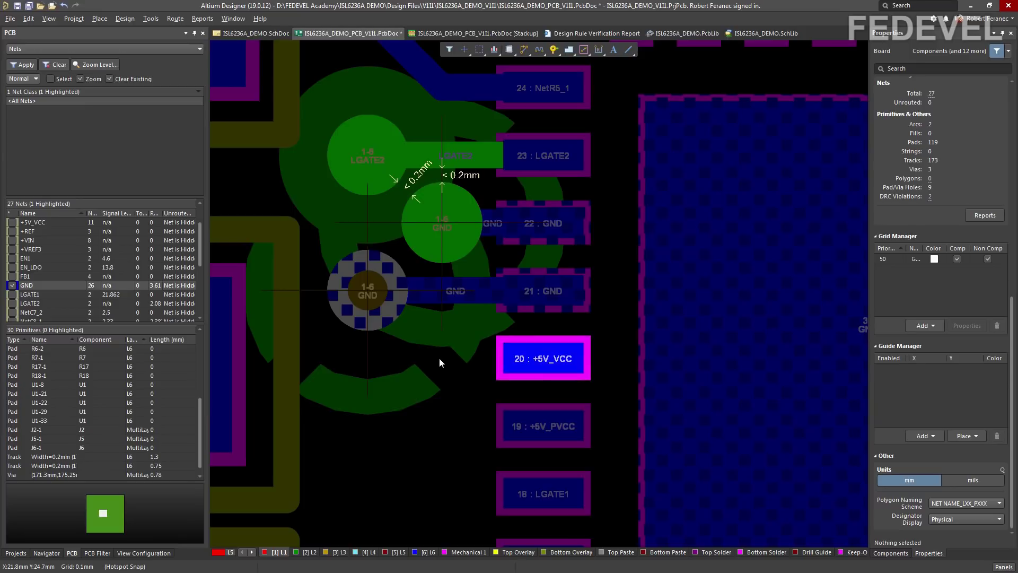
ctrl+scroll(523, 318, down, 2)
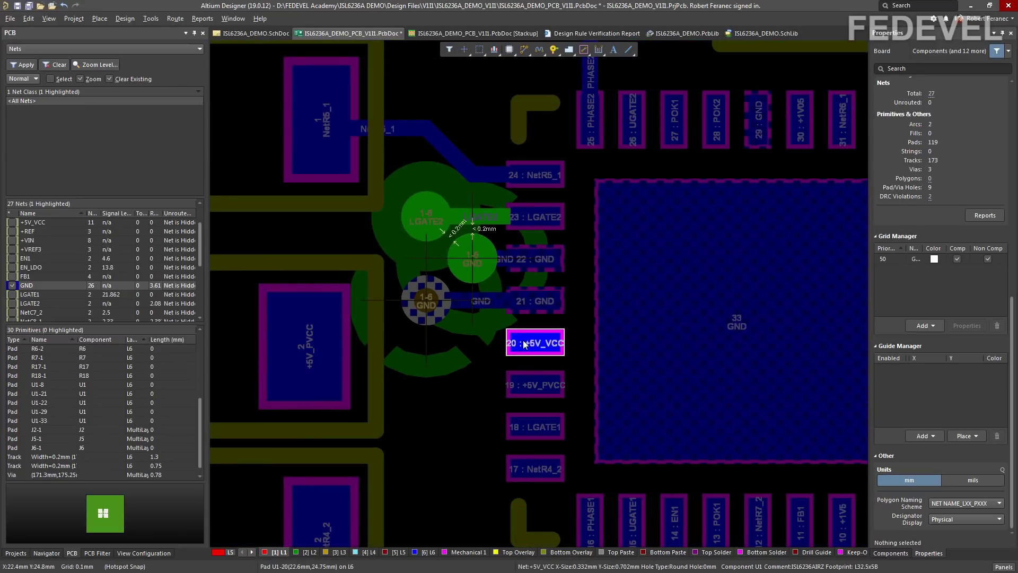
ctrl+scroll(489, 340, up, 1)
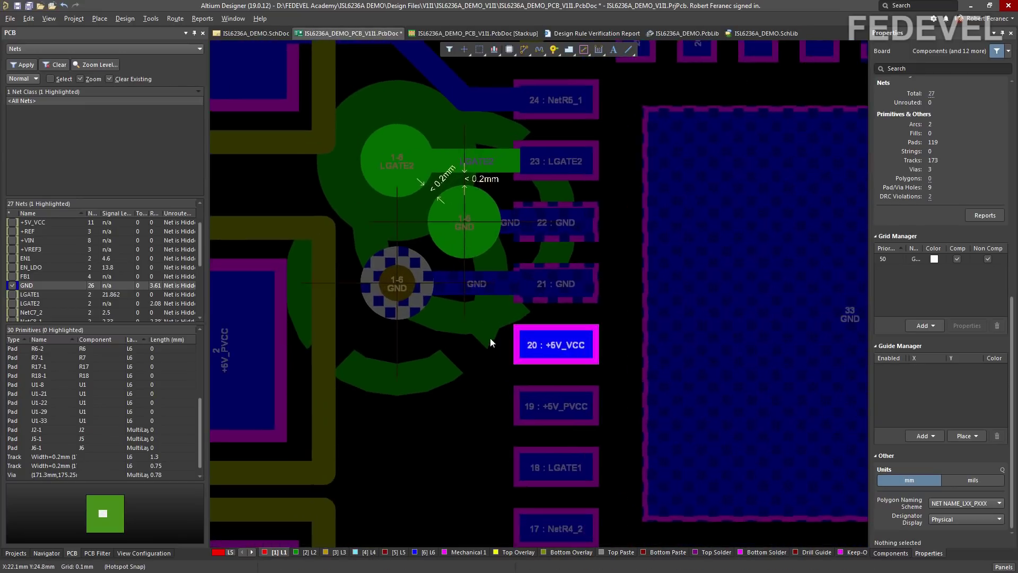
click(231, 552)
click(249, 536)
- Route a straight 0.2 mm wide +5V_VCC stub about 0.75 mm long outward from U1 pin 20 on L6
key(ctrl+w)
click(533, 345)
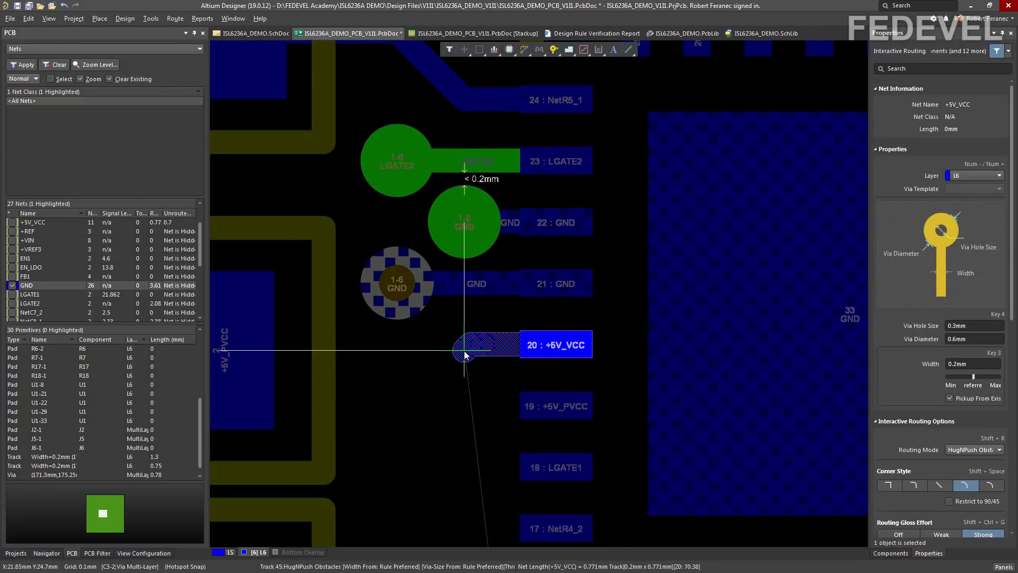
click(465, 347)
right_click(467, 352)
right_click(478, 393)
- Place a 0.6 mm Thru 1:6 via with a 0.3 mm hole at the outer end of the +5V_VCC stub
key(p)
key(v)
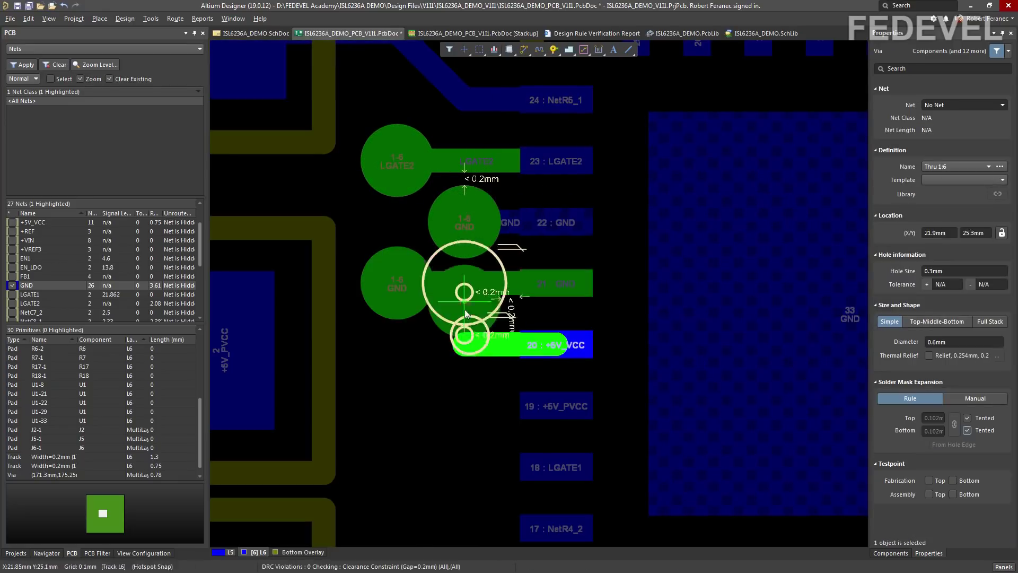
click(464, 345)
right_click(403, 394)
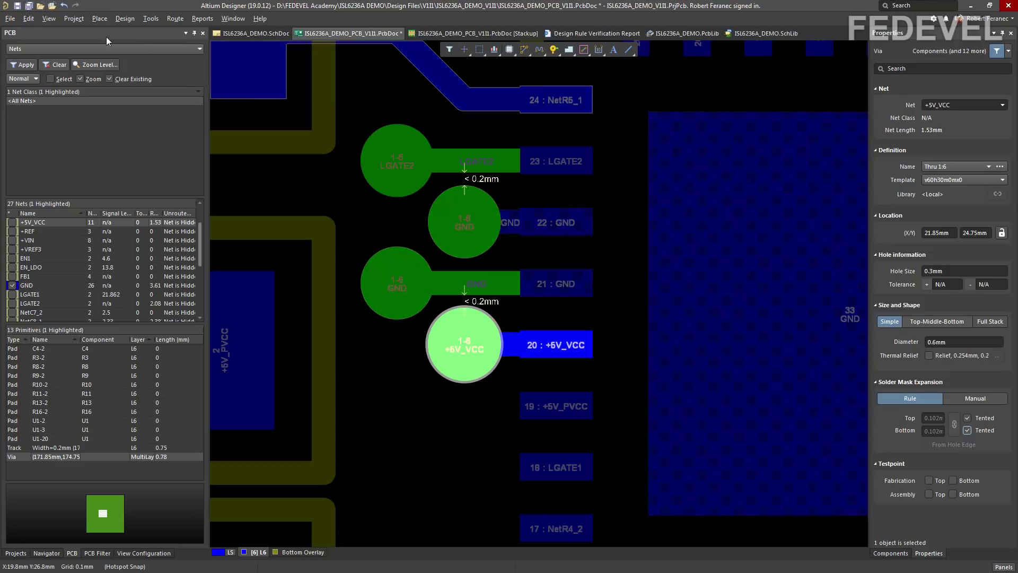
- Select the LGATE2 net in the net list and display the whole board with L6 in single-layer mode
click(50, 19)
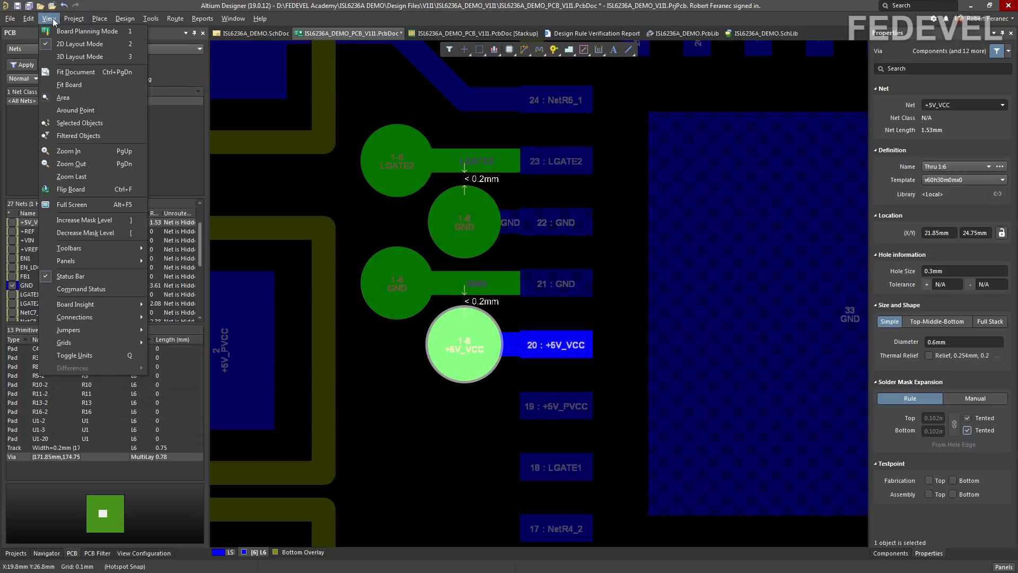
click(59, 84)
click(30, 304)
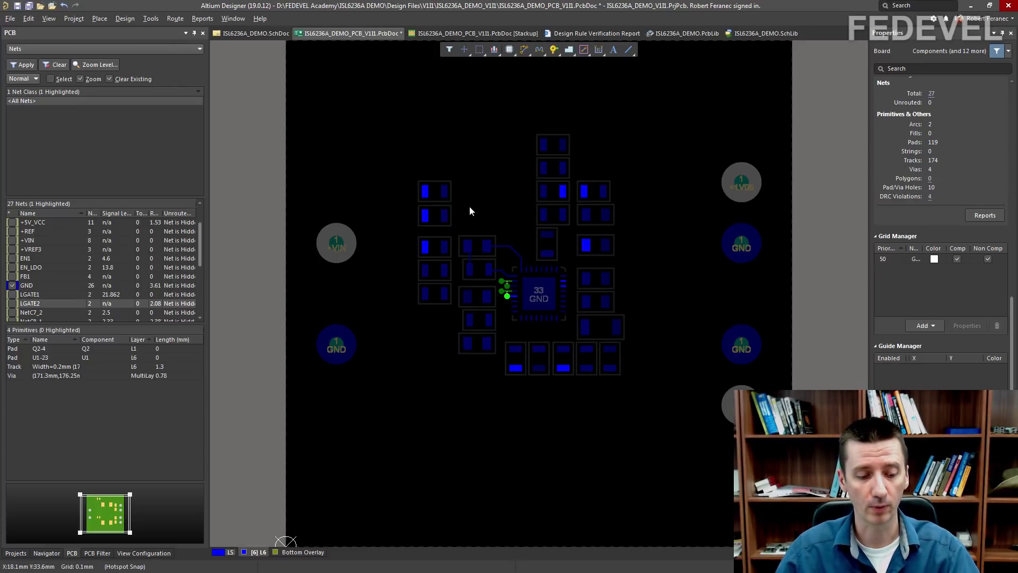
key(shift+s)
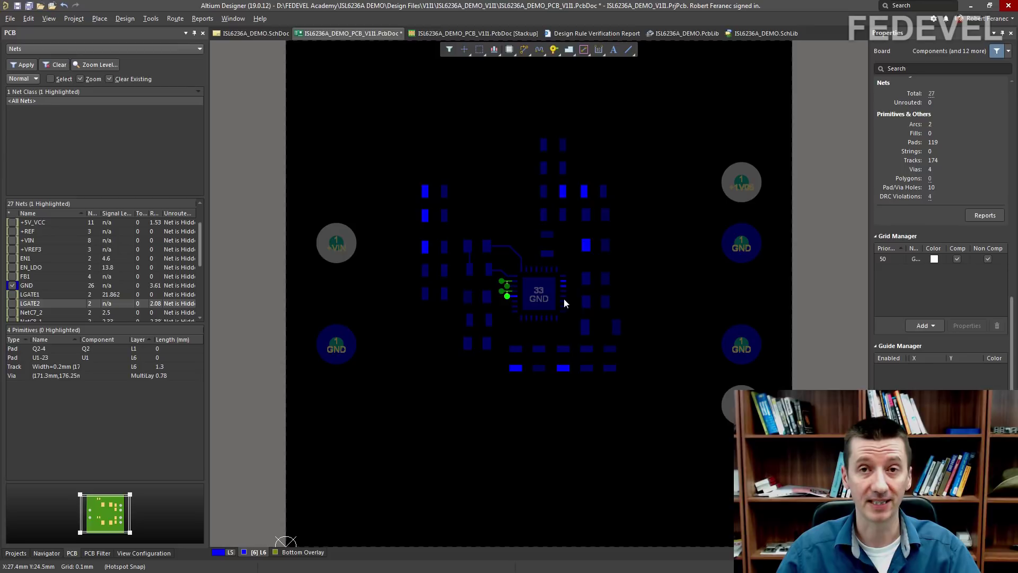
- Disable the Hide Other Layers single-layer mode in the PCB Editor's Board Insight Display preferences and apply the change
right_click(329, 110)
click(358, 225)
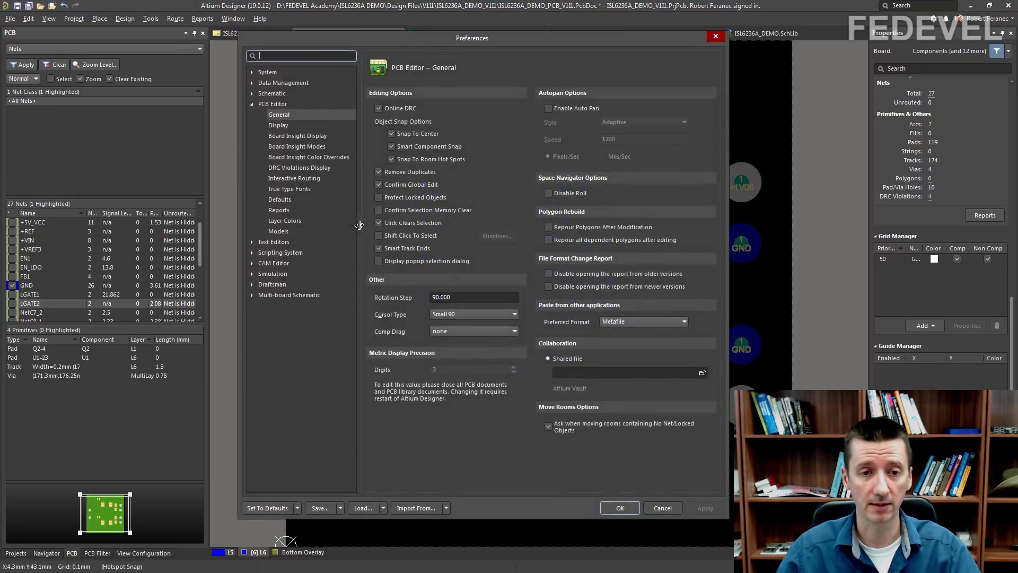
click(281, 136)
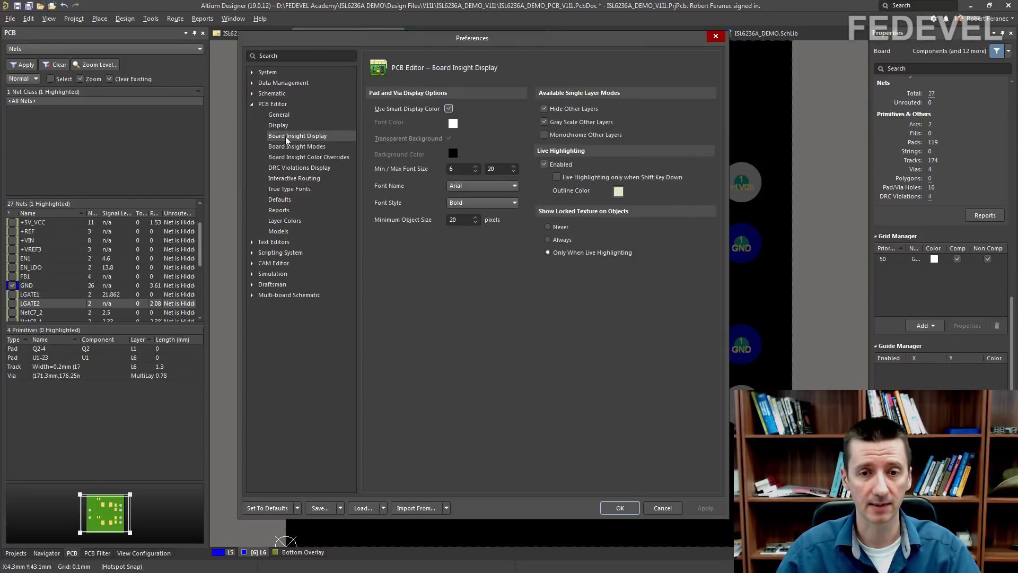
click(544, 109)
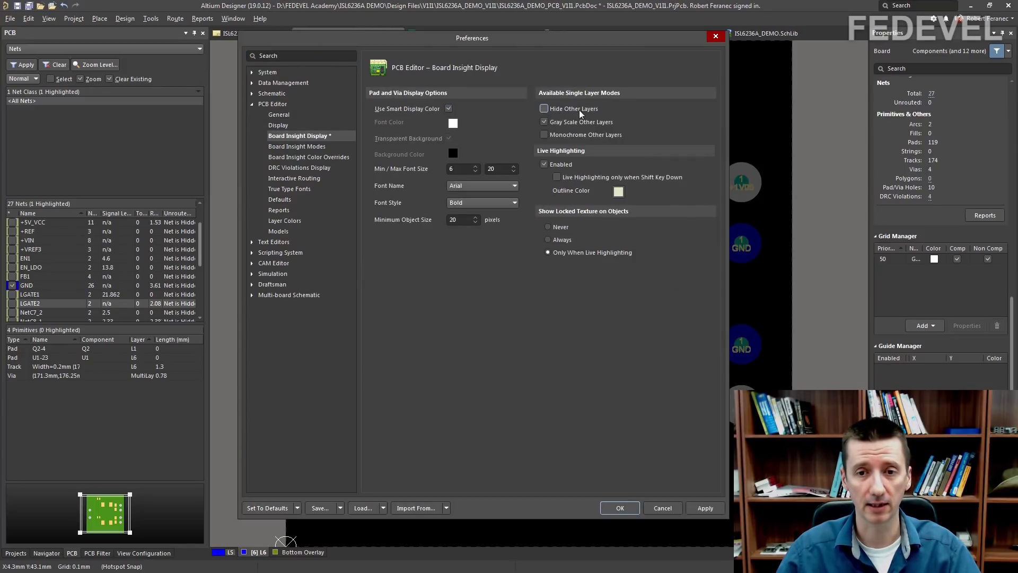
click(617, 508)
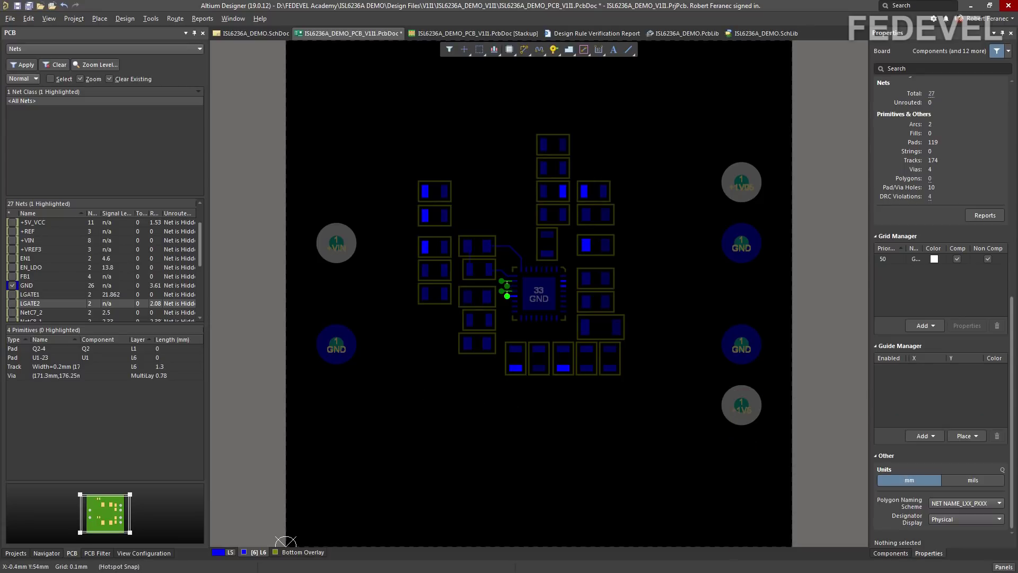
- Show the TOP and BOTTOM layer set in gray-scale single-layer mode with L6 as the active layer
click(232, 551)
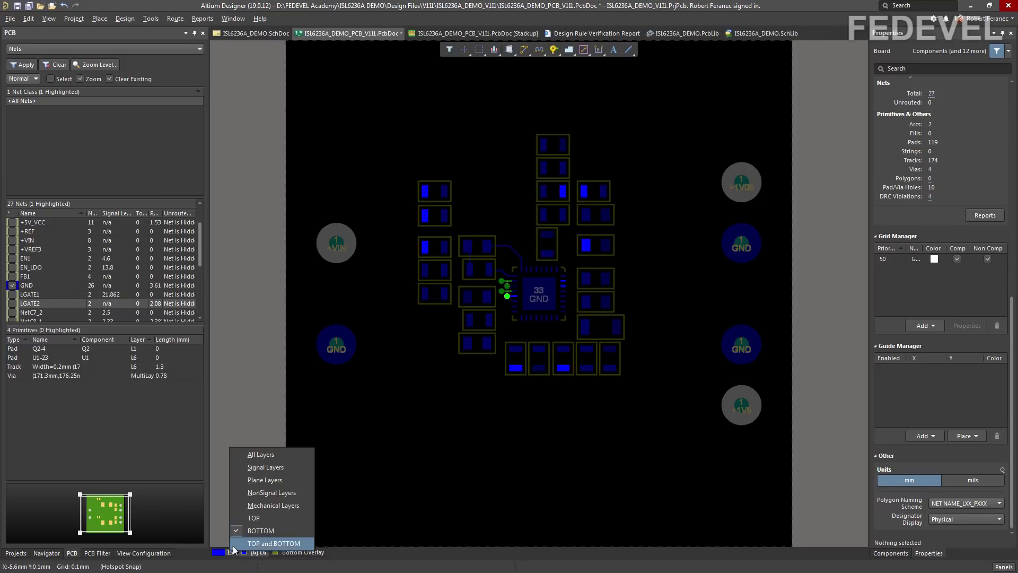
click(268, 543)
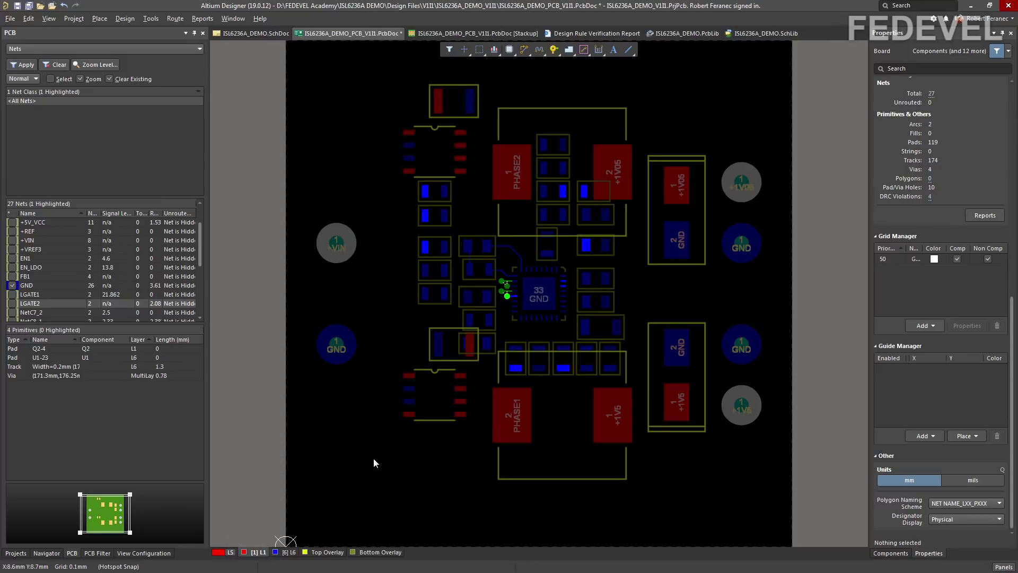
key(shift+s)
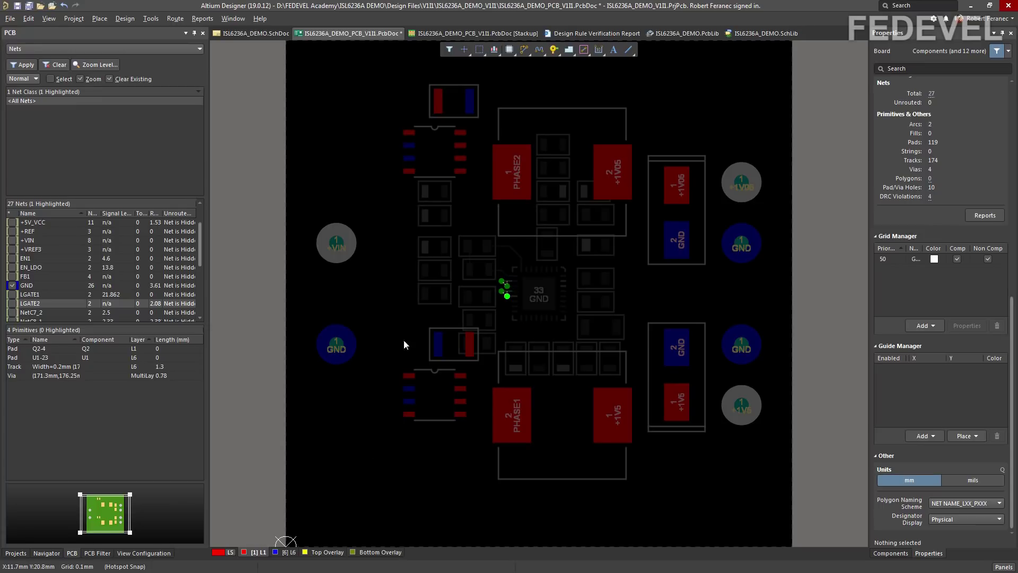
click(283, 554)
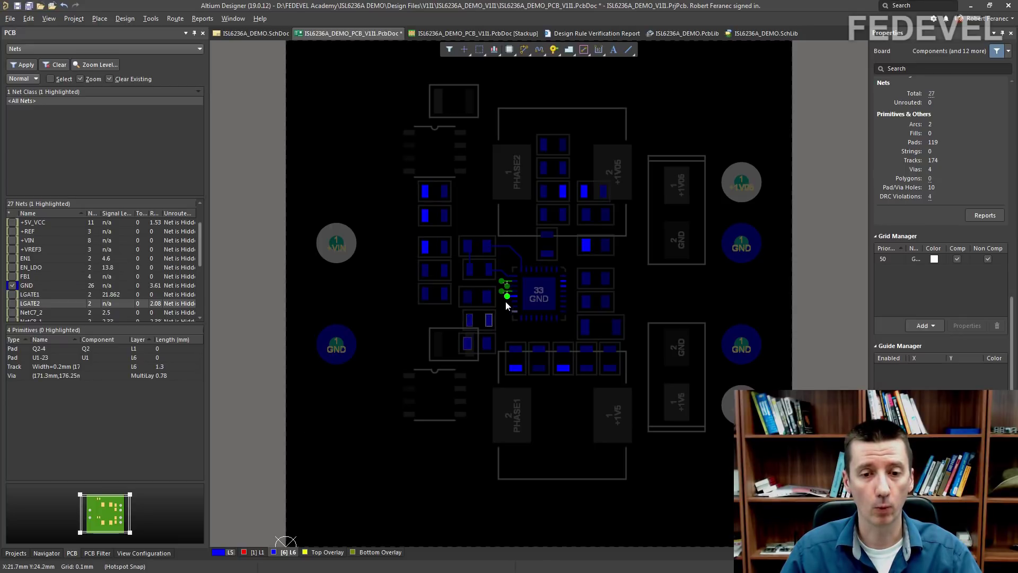
- Examine the vias, tracks and pads around U1 on L6 against the greyed-out components of the other layers
ctrl+scroll(504, 305, up, 3)
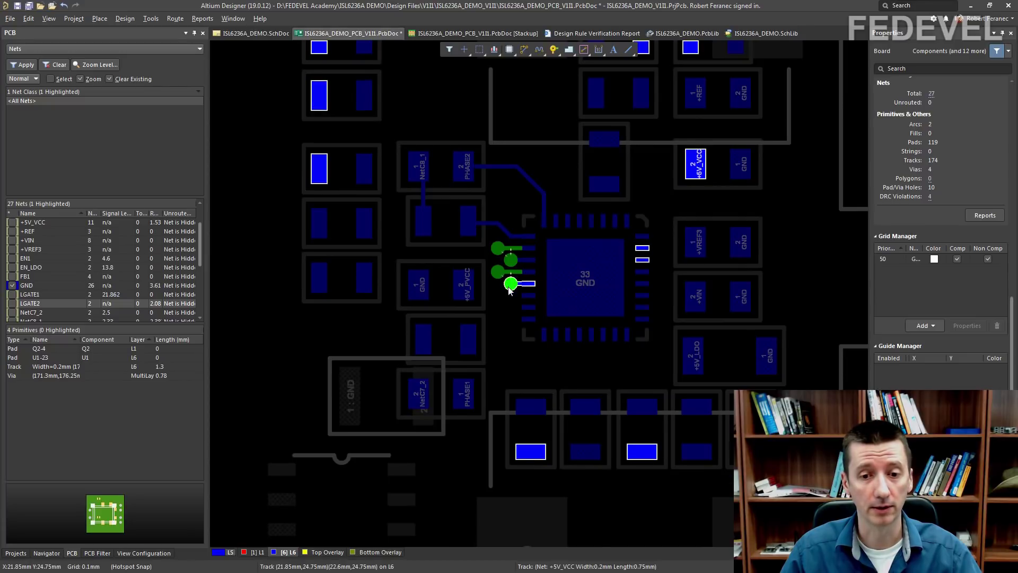
ctrl+scroll(512, 292, up, 1)
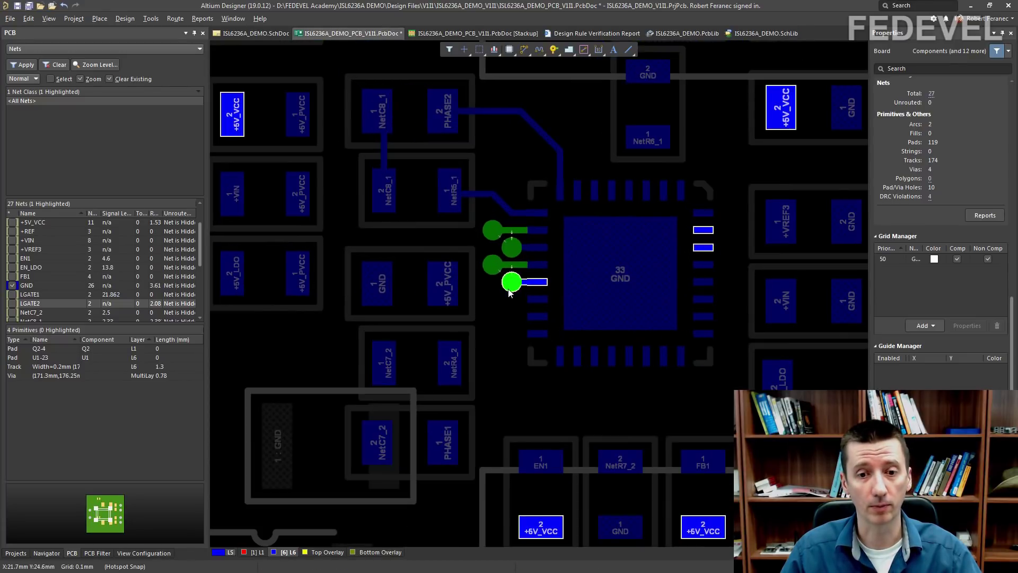
ctrl+scroll(491, 188, down, 1)
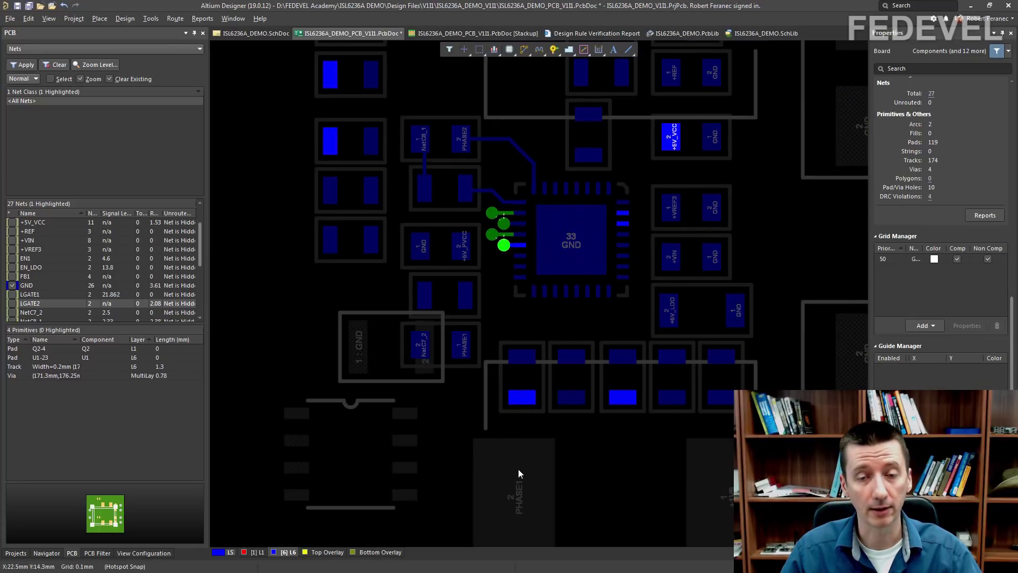
ctrl+scroll(517, 466, down, 2)
ctrl+scroll(532, 183, up, 1)
right_drag(531, 182, 526, 282)
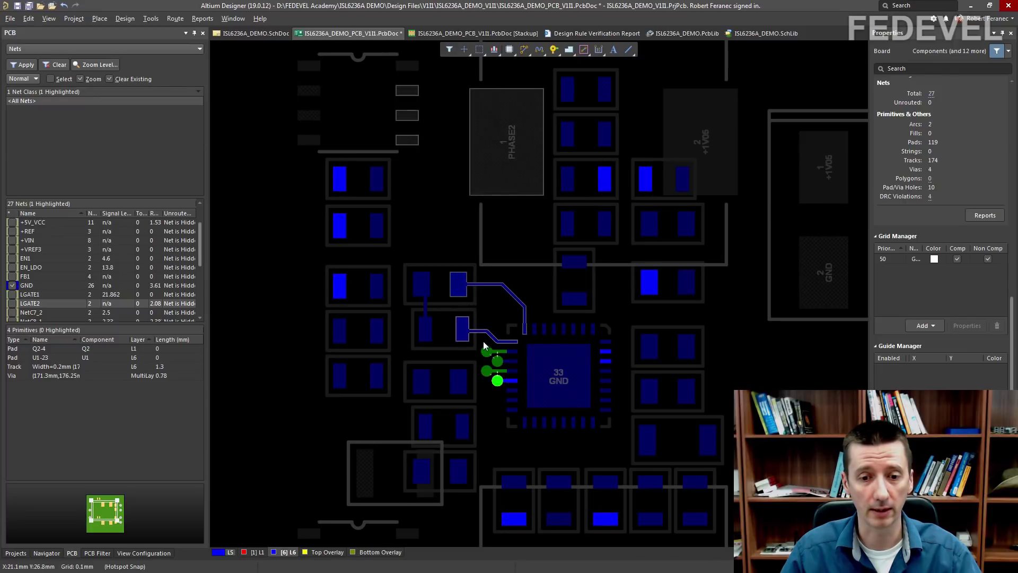
ctrl+scroll(370, 106, down, 2)
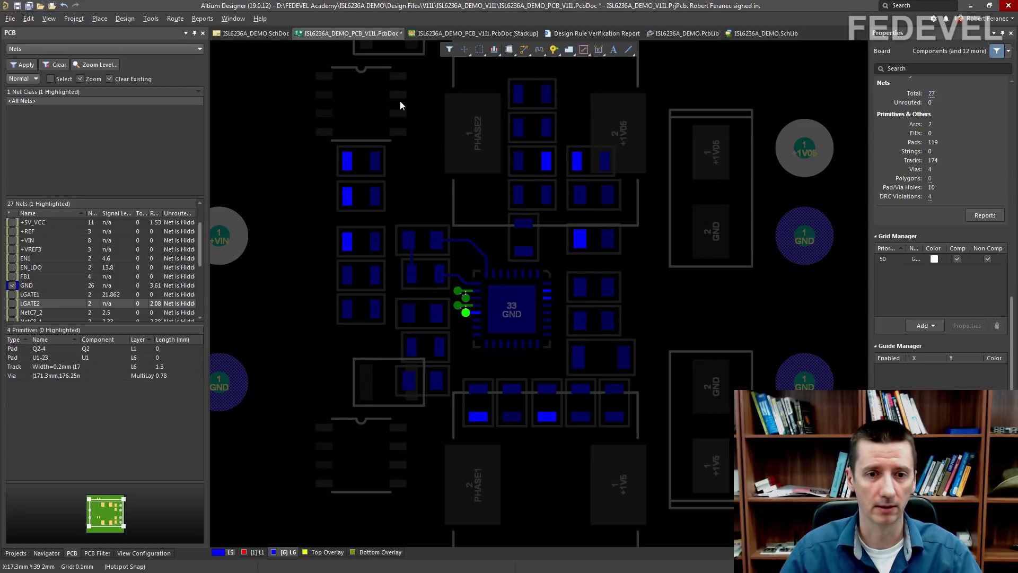
ctrl+scroll(430, 291, up, 2)
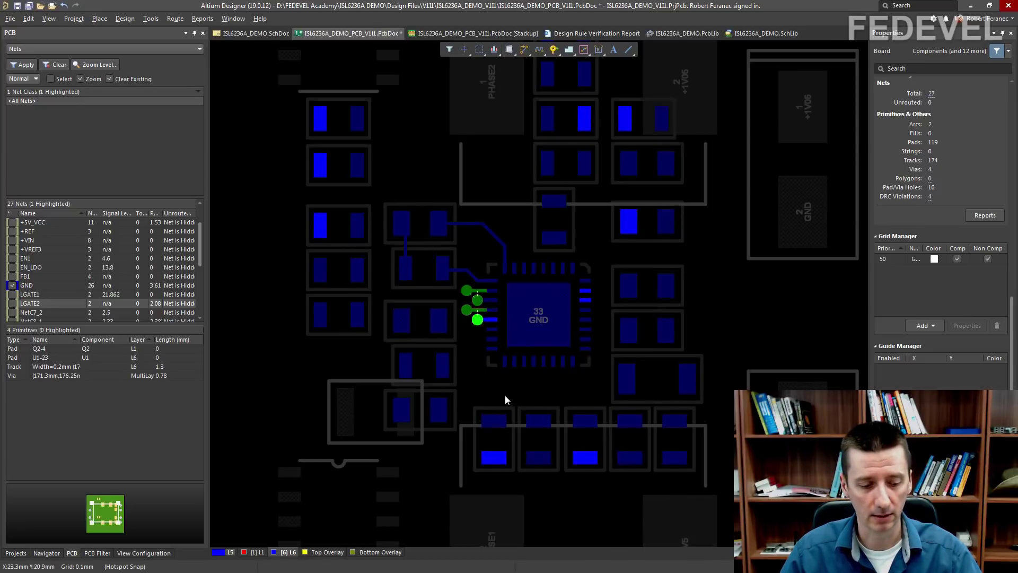
ctrl+scroll(465, 212, down, 2)
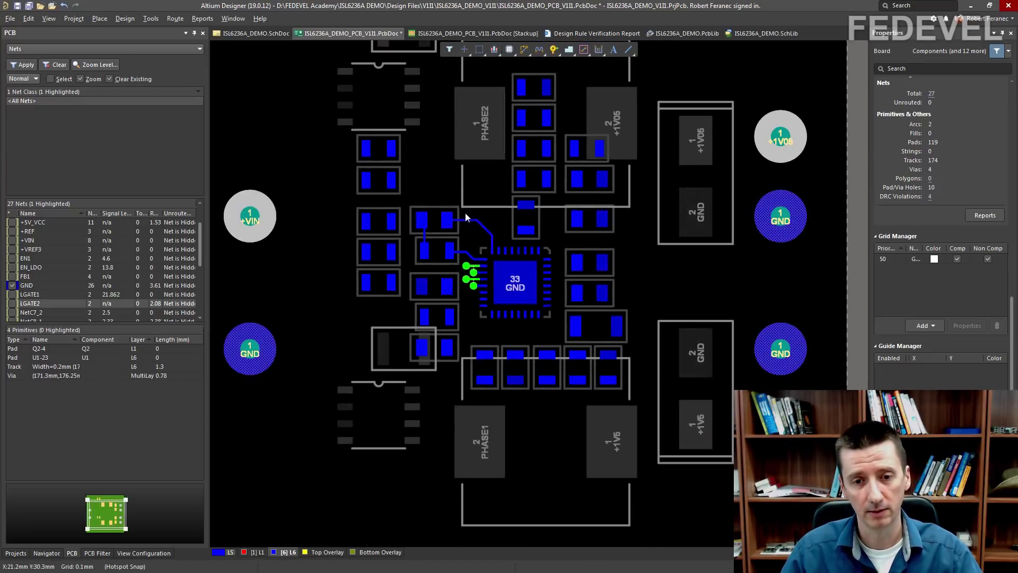
ctrl+scroll(466, 212, up, 3)
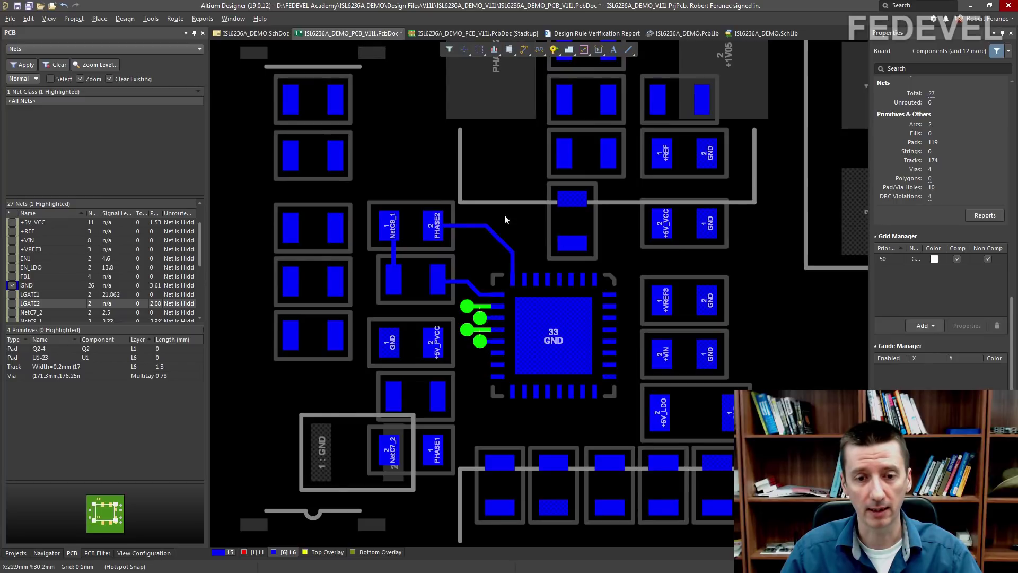
ctrl+scroll(504, 214, down, 1)
ctrl+scroll(508, 208, down, 1)
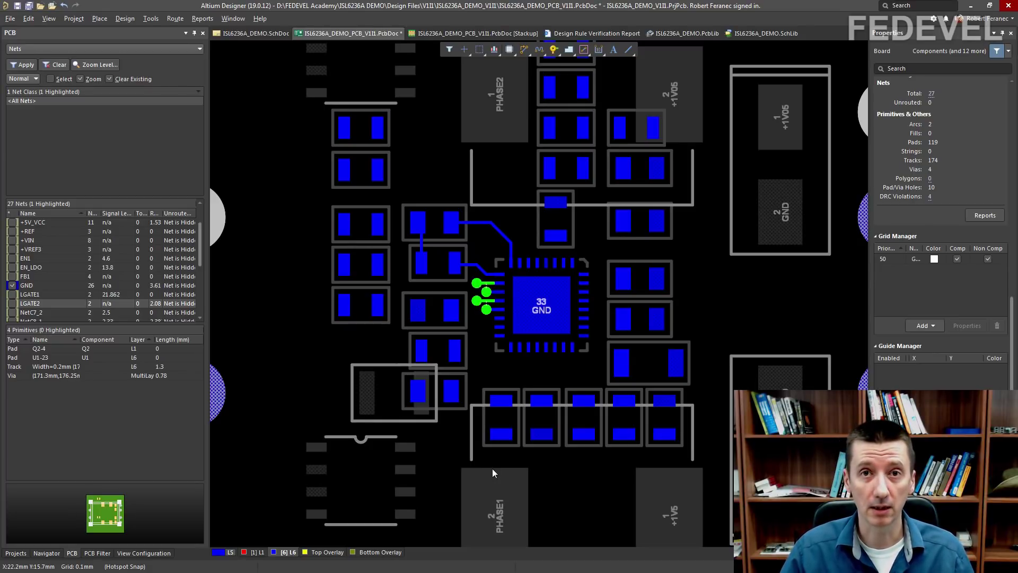
- Inspect inner layers L3 and L4 using the Signal Layers set, and restore the TOP and BOTTOM set
click(230, 553)
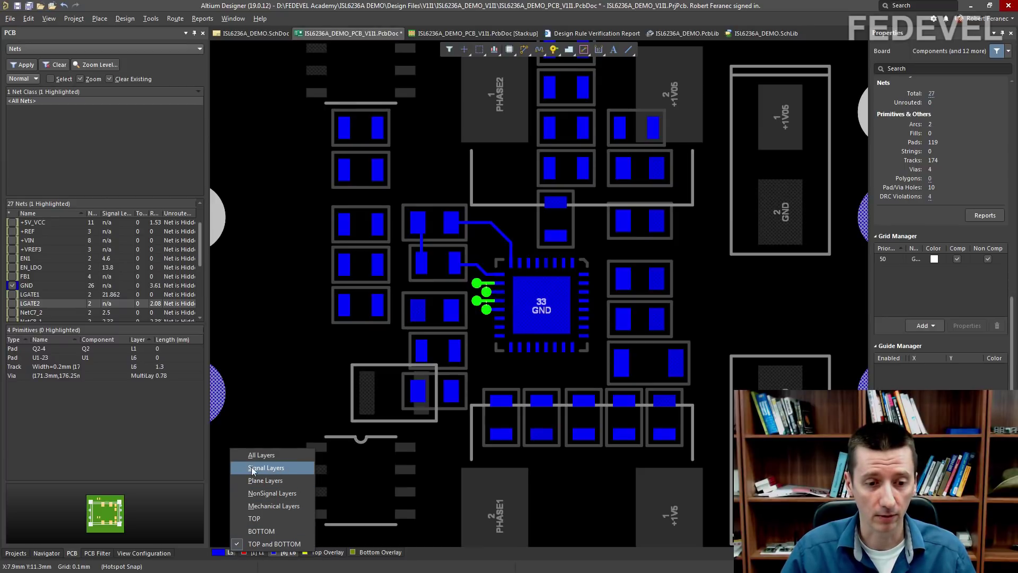
click(273, 469)
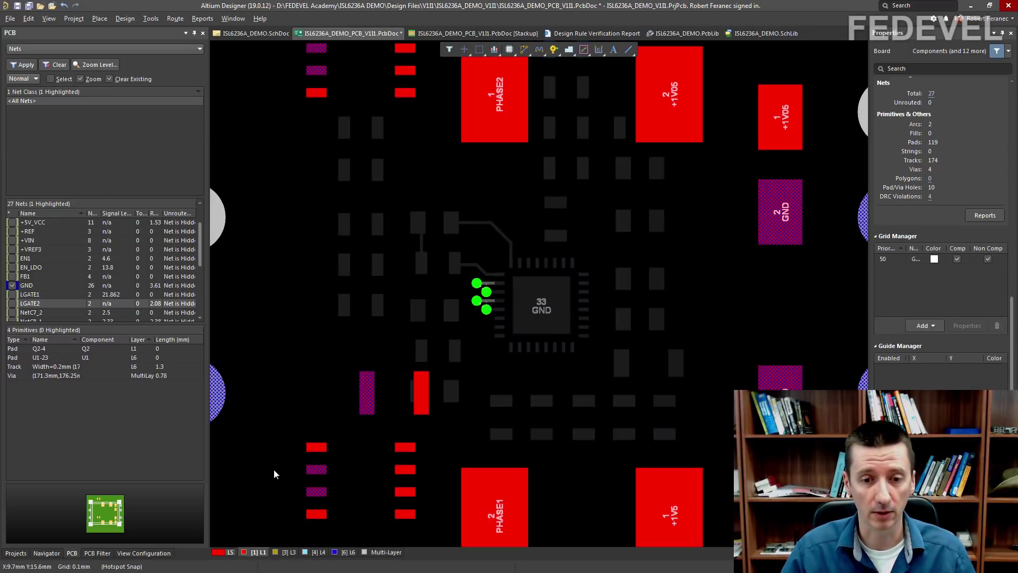
click(286, 553)
click(316, 553)
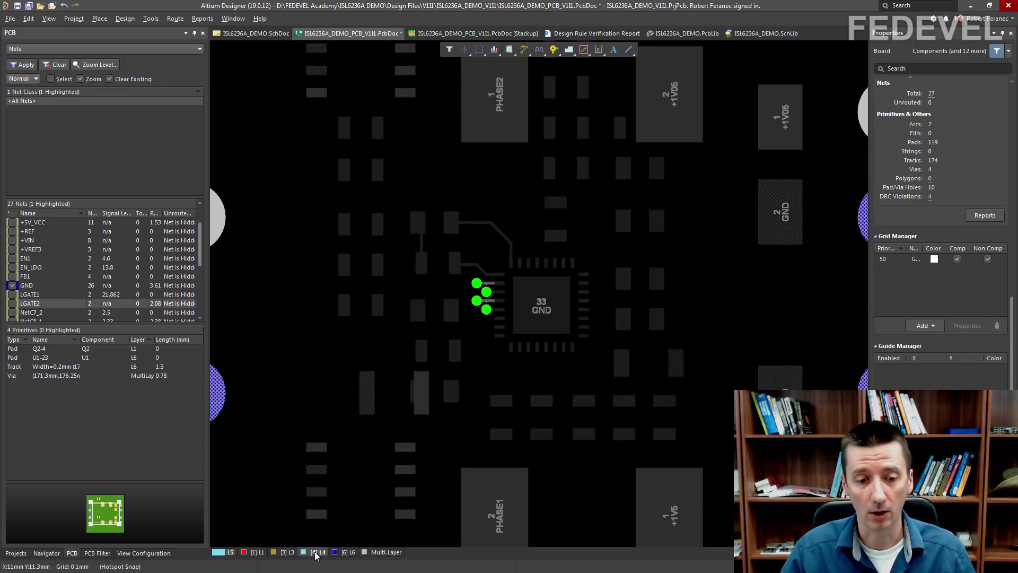
click(285, 553)
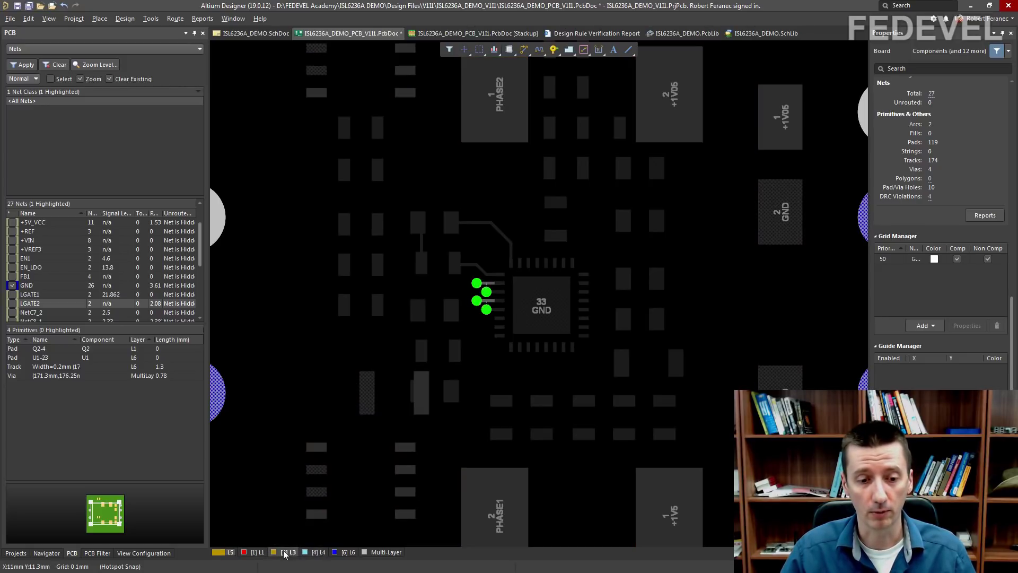
click(230, 554)
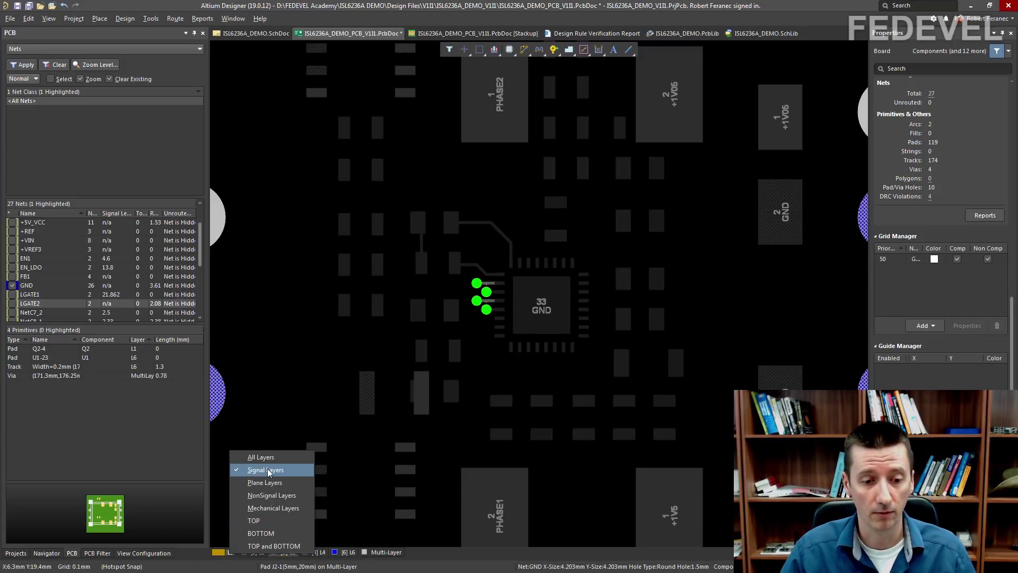
click(261, 546)
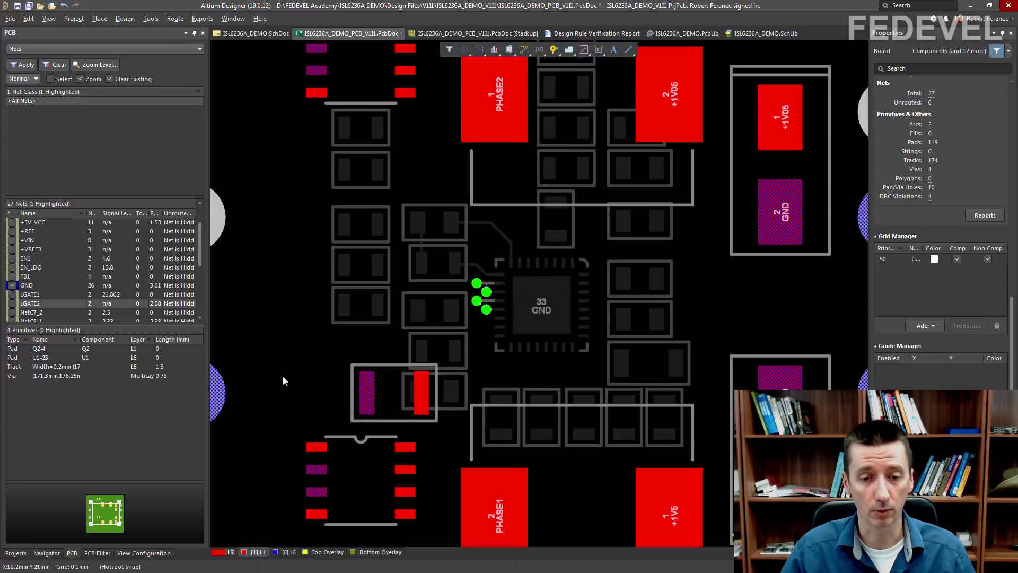
- Fit the whole board in the view and make L6 the active layer
ctrl+scroll(363, 278, down, 3)
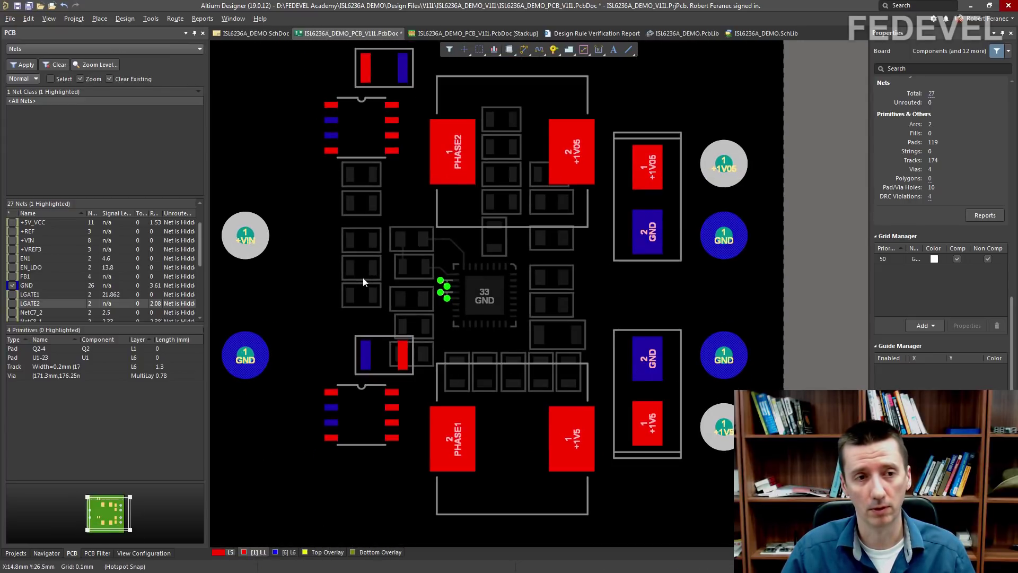
click(50, 18)
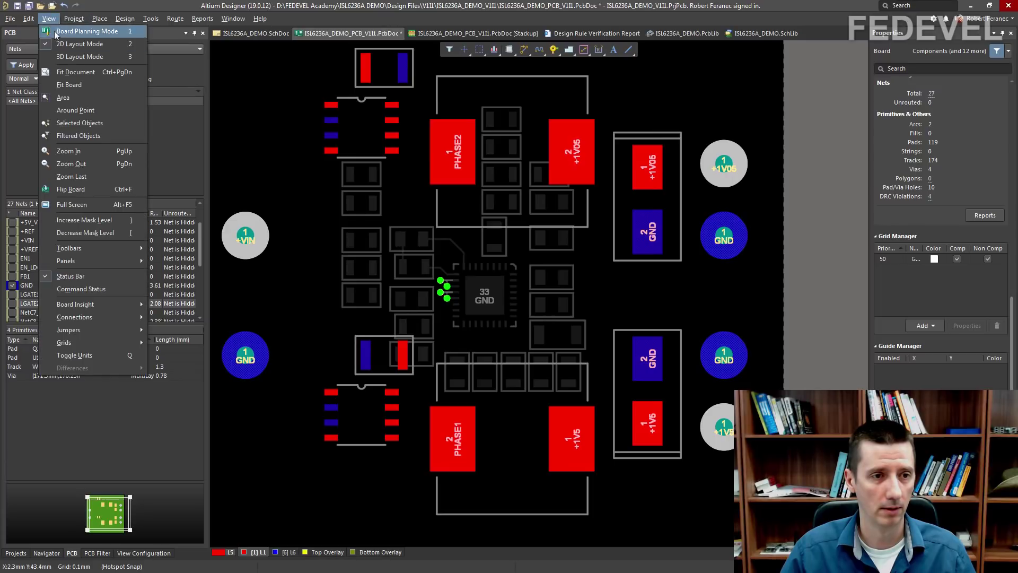
click(62, 84)
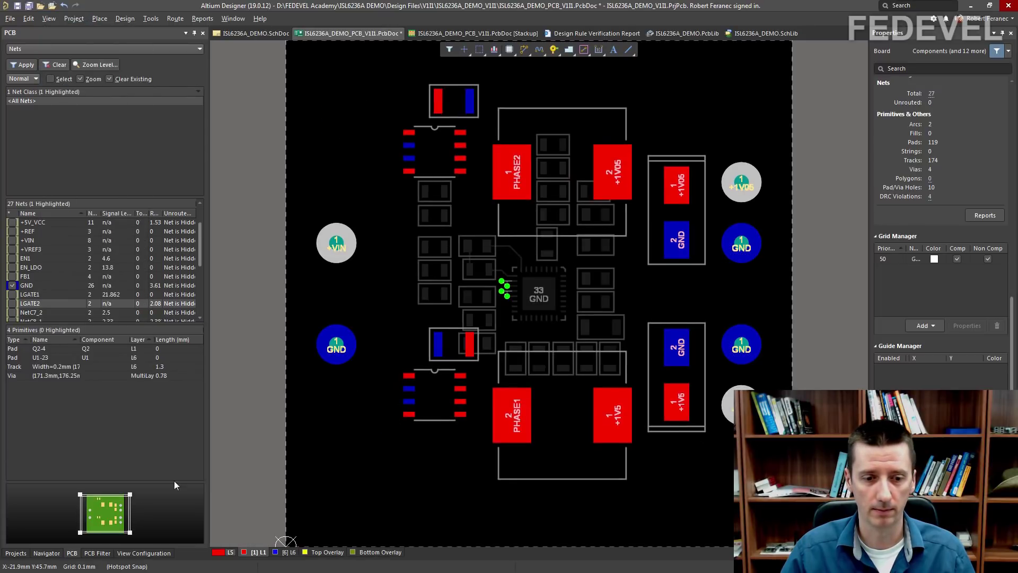
click(278, 552)
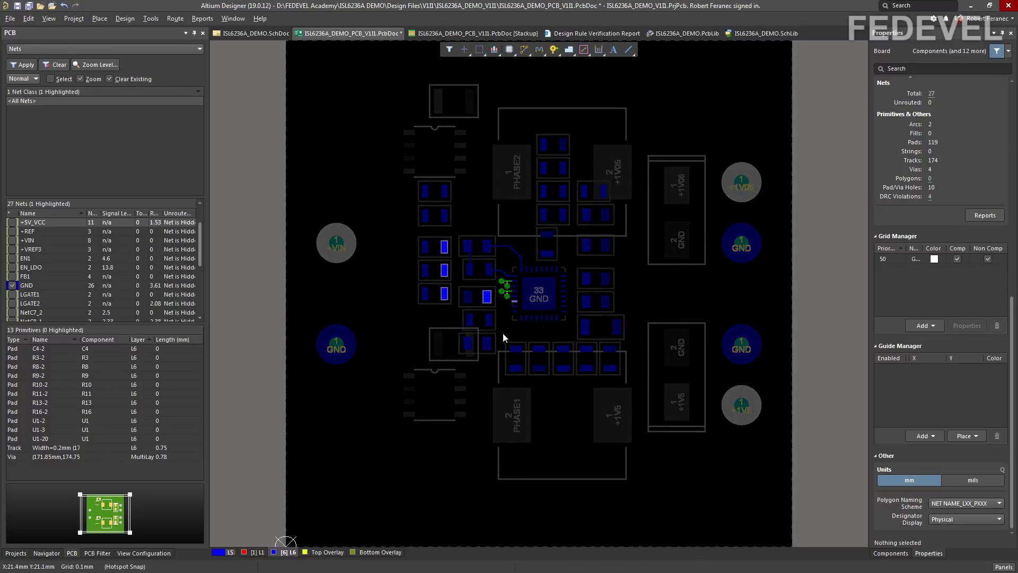
- Route a 0.2 mm wide +5V_PVCC track about 3.06 mm long on L6 from U1's +5V_PVCC pin to C3 pad 2
ctrl+scroll(504, 306, up, 4)
ctrl+scroll(501, 290, up, 1)
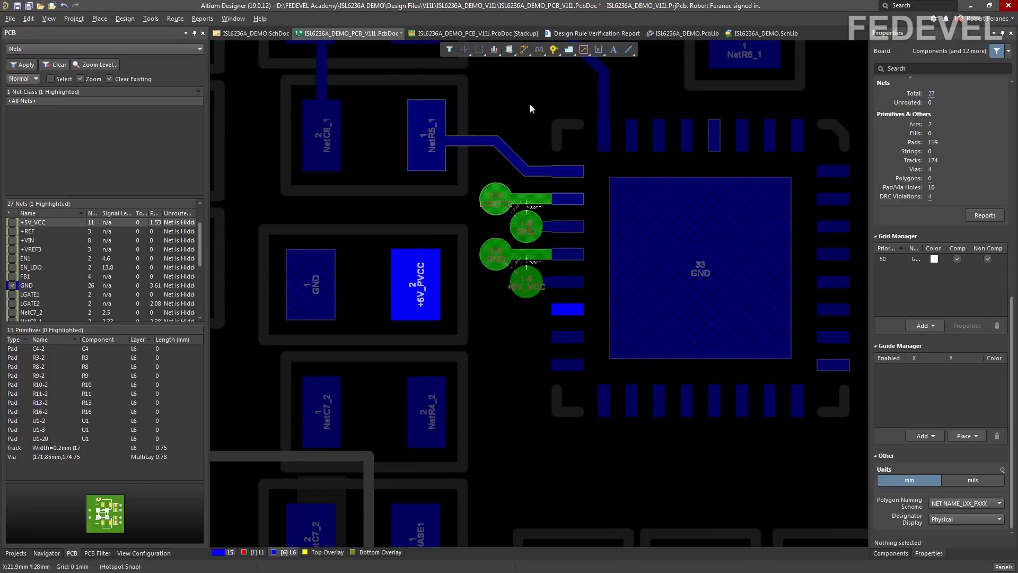
click(524, 50)
click(565, 311)
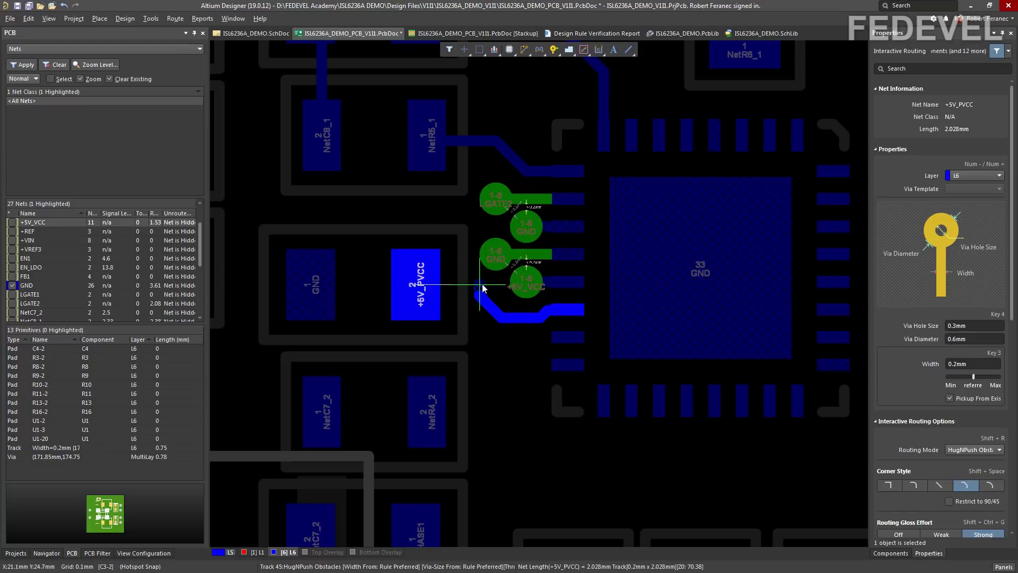
click(434, 285)
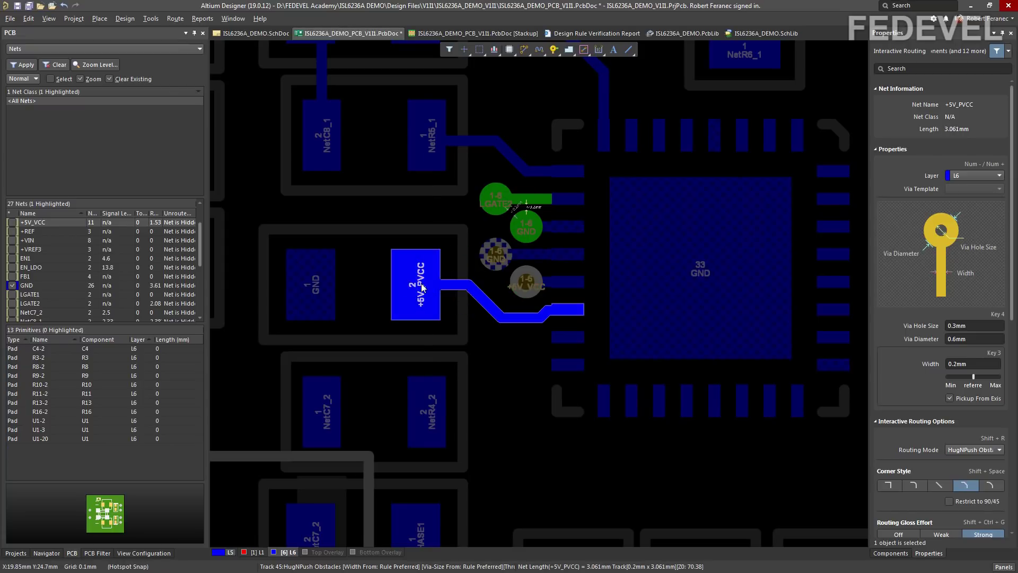
- Route a 0.2 mm wide, about 5.74 mm long track from C3 pad 2 around its GND pad to the +5V_PVCC pad beside +5V_LDO
ctrl+scroll(574, 278, down, 2)
right_drag(371, 311, 417, 383)
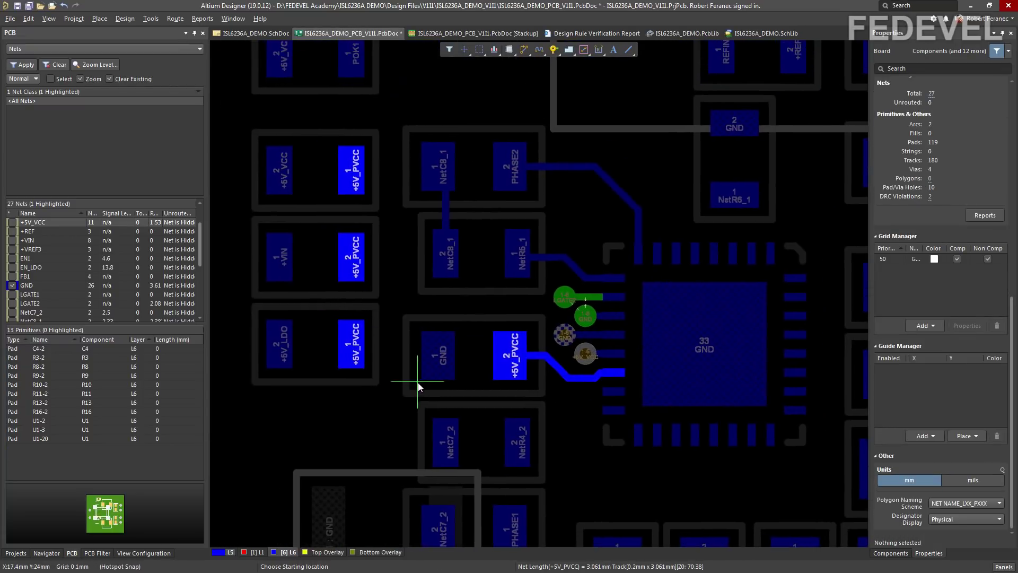
click(511, 358)
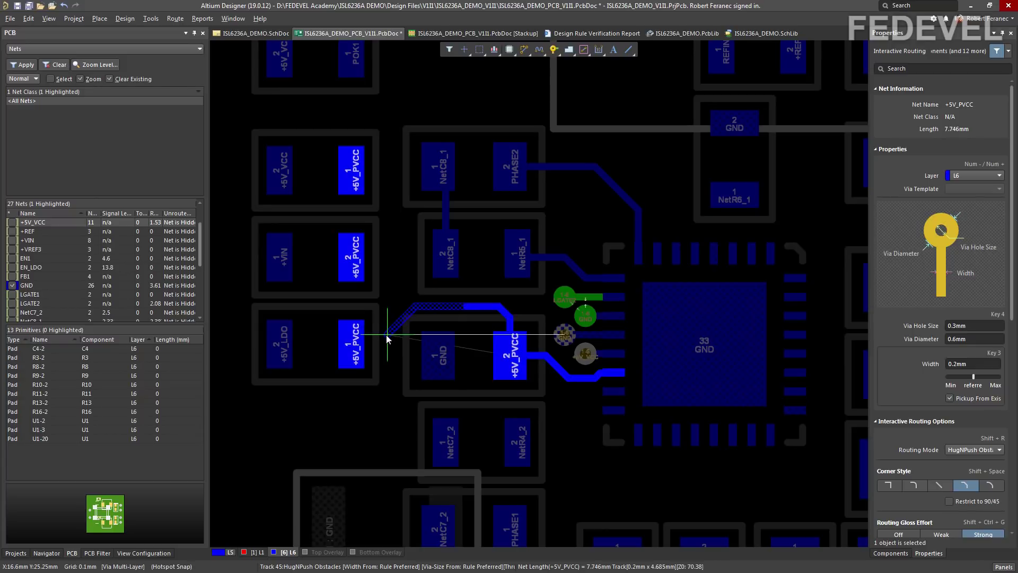
click(356, 347)
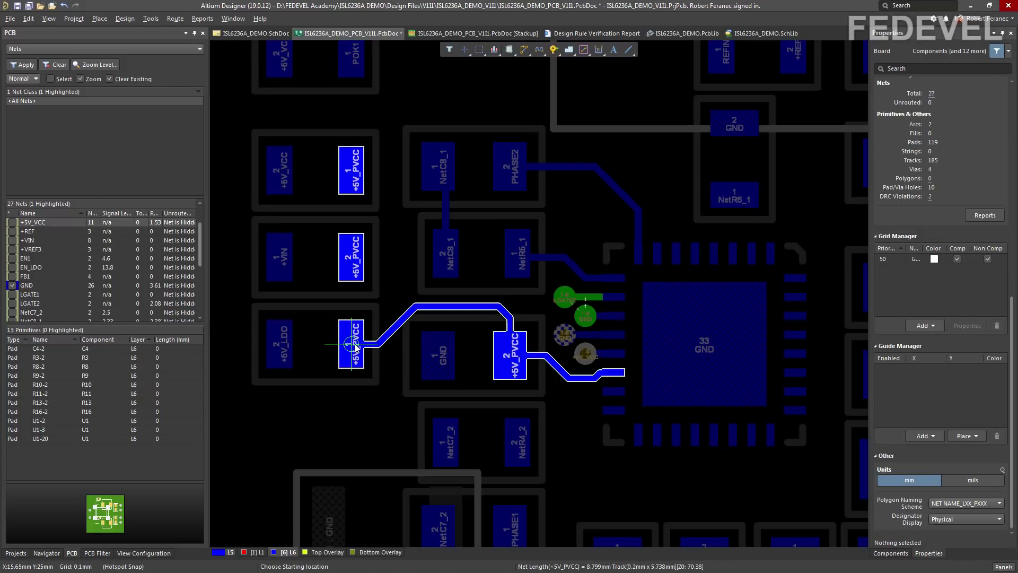
- Join the three aligned +5V_PVCC pads with a straight 0.2 mm wide track about 4.6 mm long ending at R3 pad 1, and finish routing
click(356, 347)
click(351, 175)
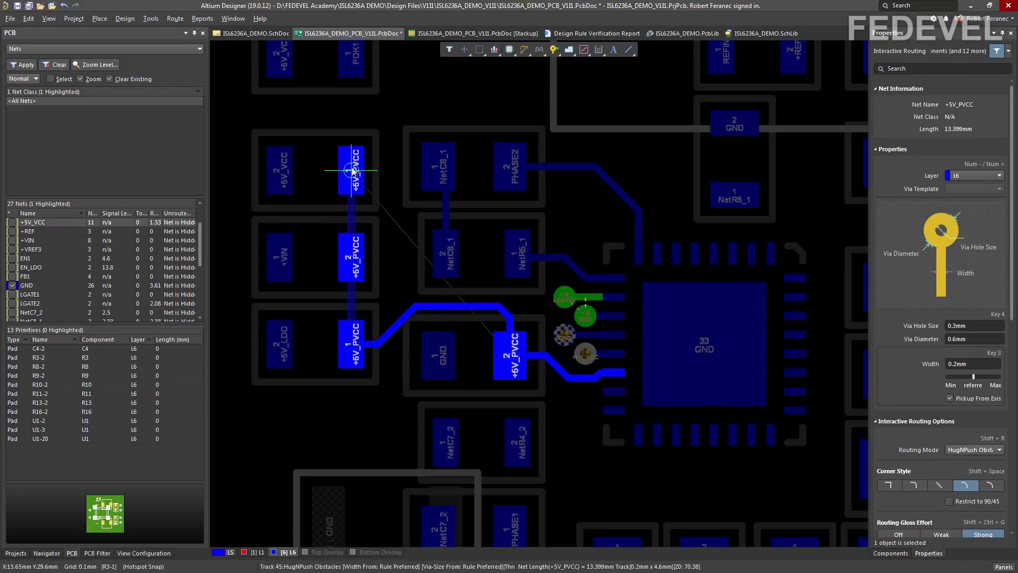
key(Escape)
ctrl+scroll(386, 124, down, 3)
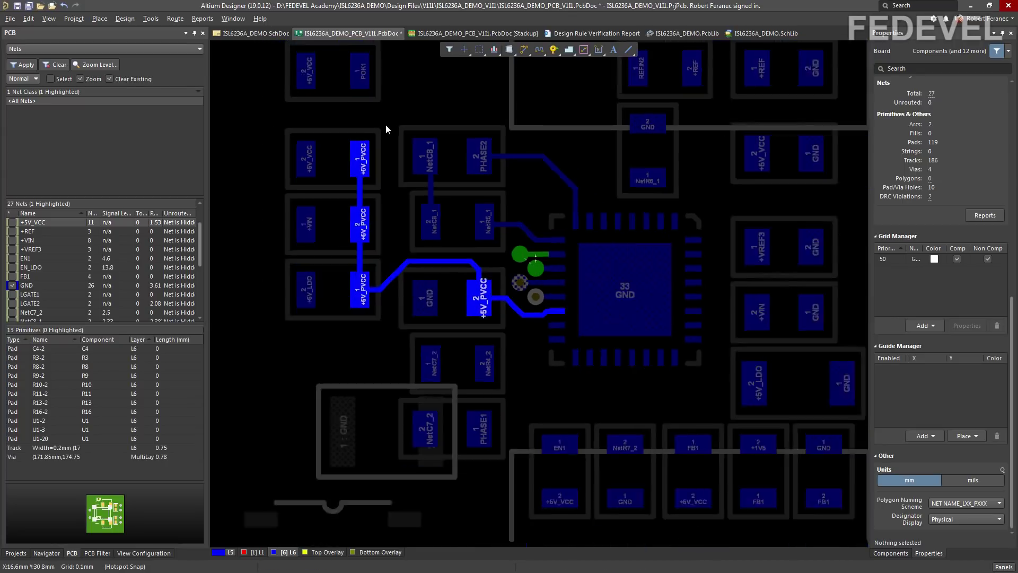
- Route a 0.2 mm wide LGATE1 track about 1.5 mm long on L6 outward from U1 pin 18, and finish routing
scroll(510, 297, down, 2)
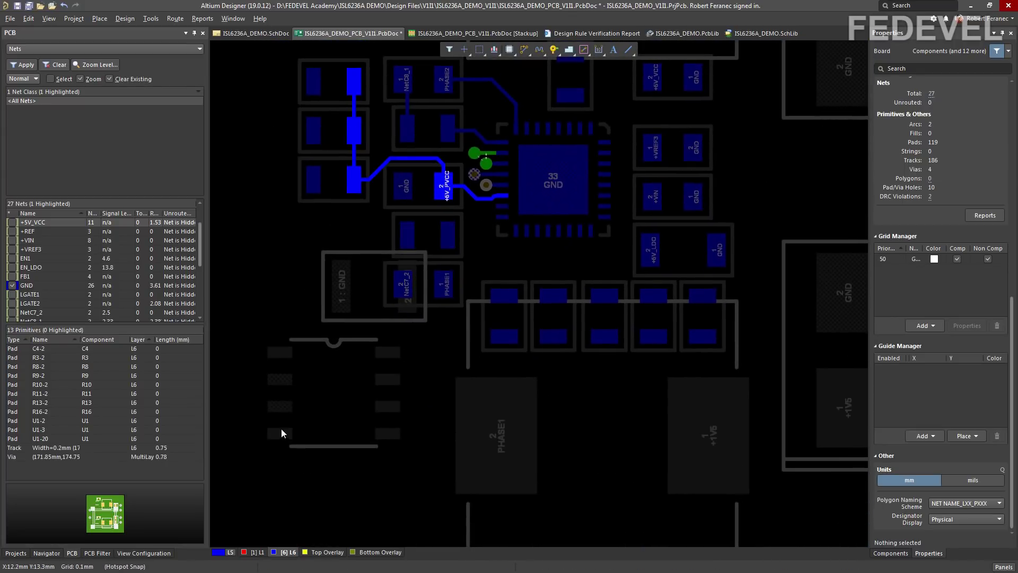
ctrl+scroll(495, 207, up, 3)
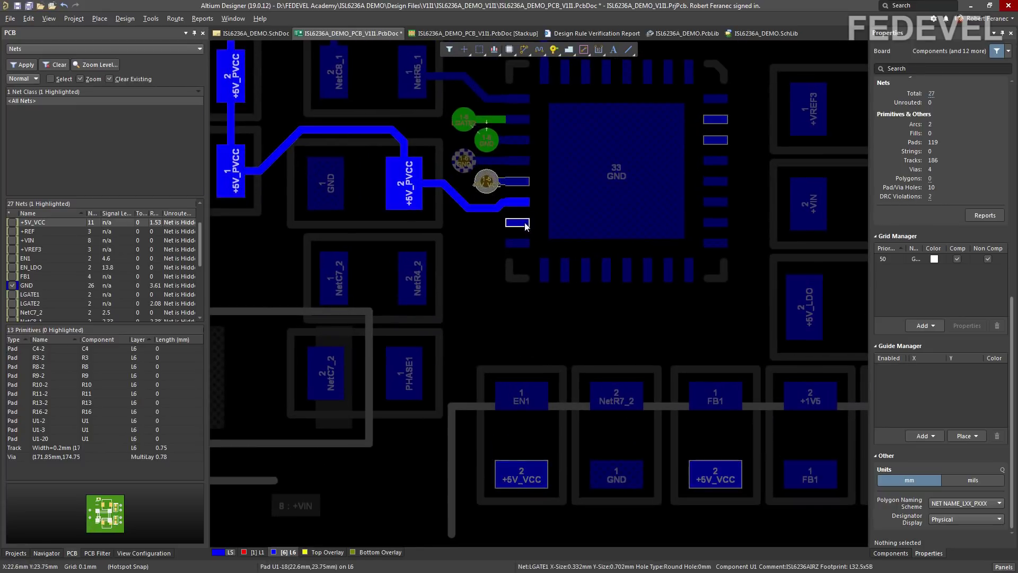
ctrl+scroll(525, 226, up, 2)
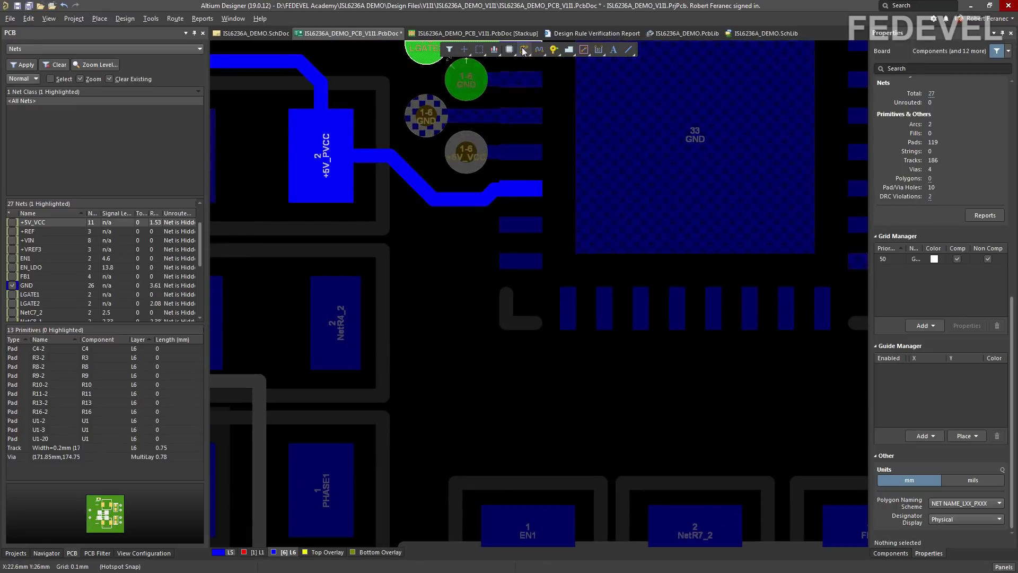
key(ctrl+w)
click(523, 226)
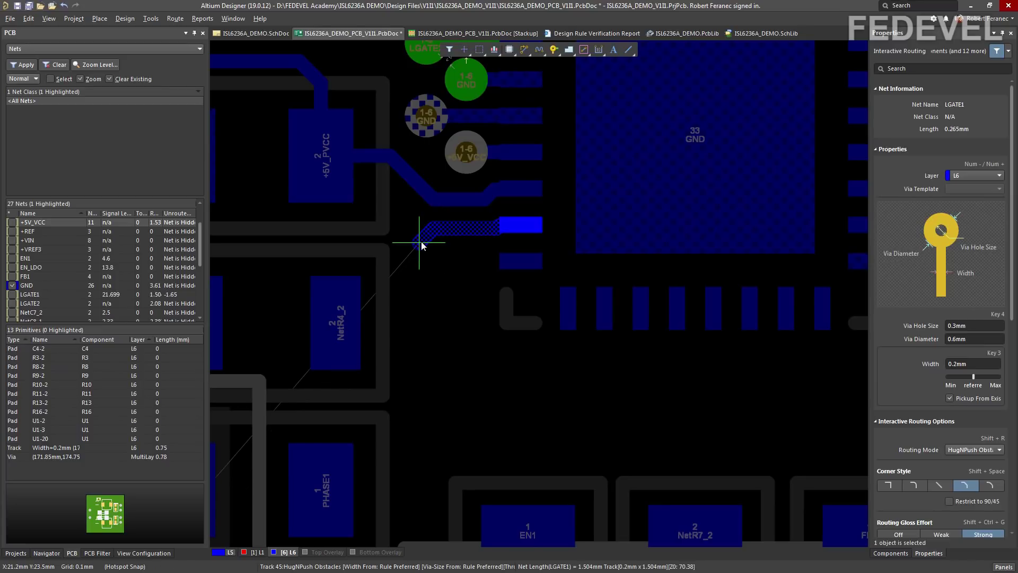
click(418, 245)
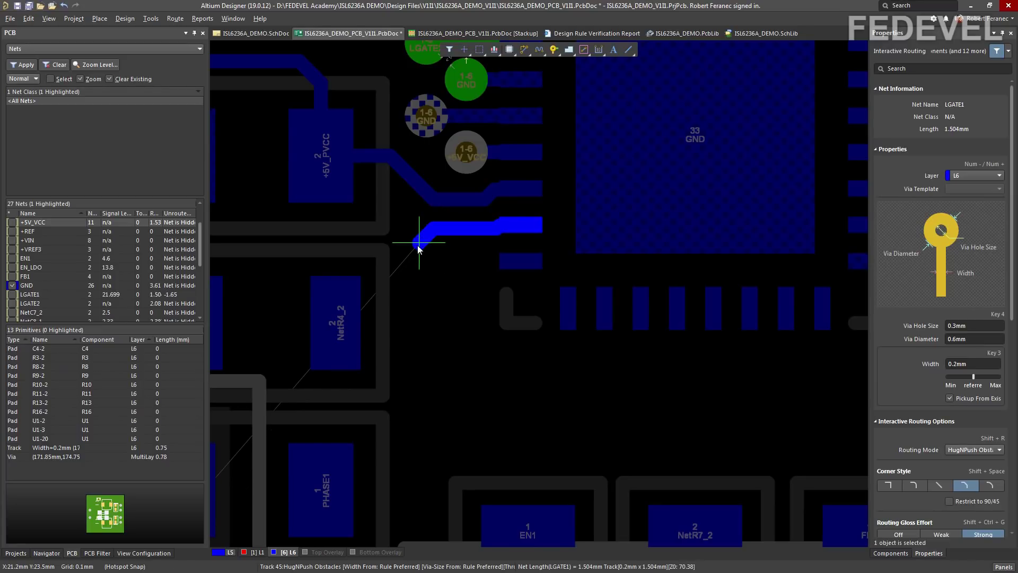
key(Escape)
- Place a 0.6 mm via with a 0.3 mm hole on the free end of the LGATE1 track at X 21.2 mm, Y 23.5 mm
ctrl+scroll(506, 167, up, 1)
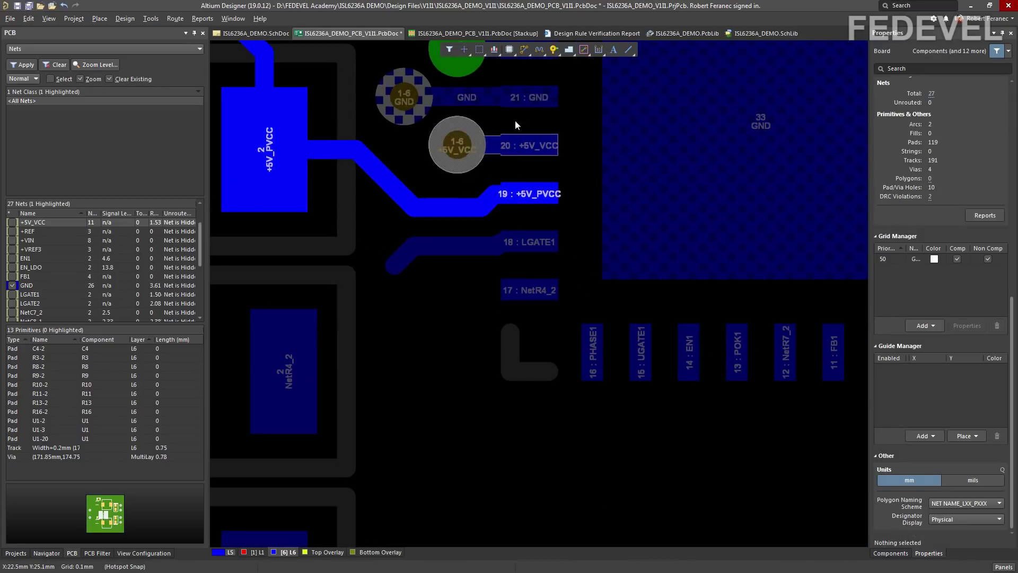
click(553, 50)
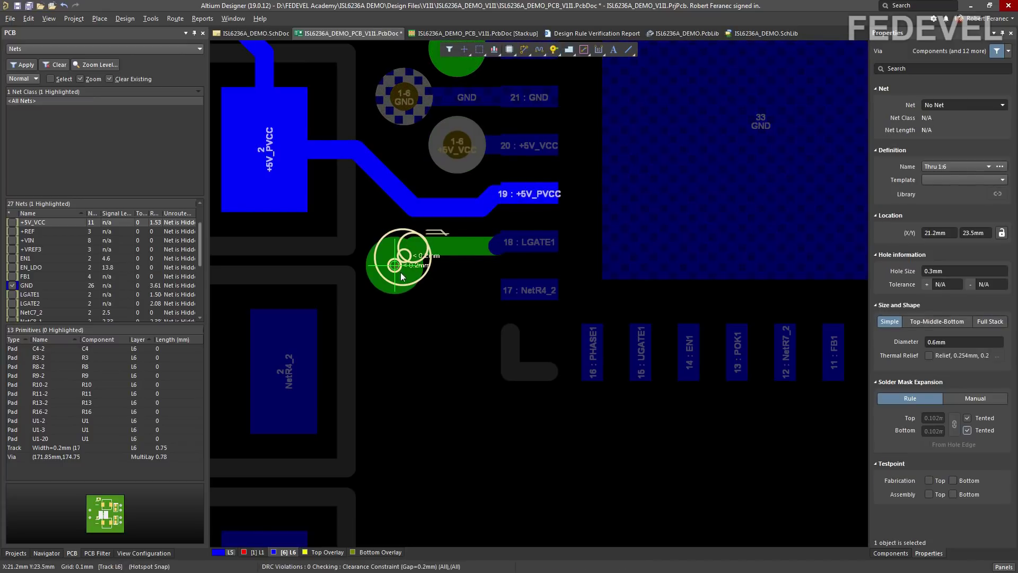
ctrl+scroll(455, 194, down, 2)
right_click(441, 274)
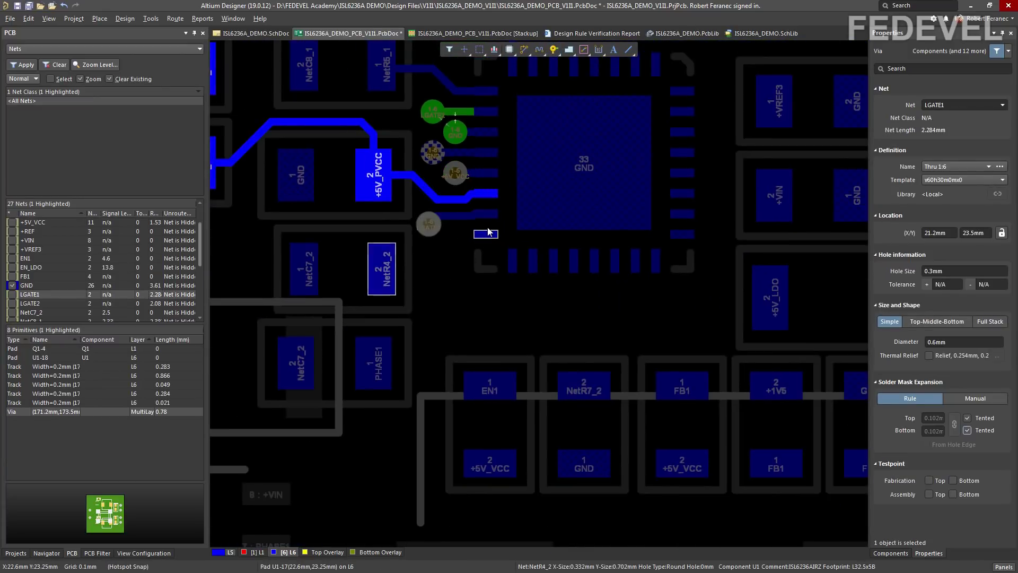
- Route a 0.2 mm wide track about 2.9 mm long on L6 from U1 pin 17 to the other NetR4_2 pad
ctrl+scroll(498, 248, down, 3)
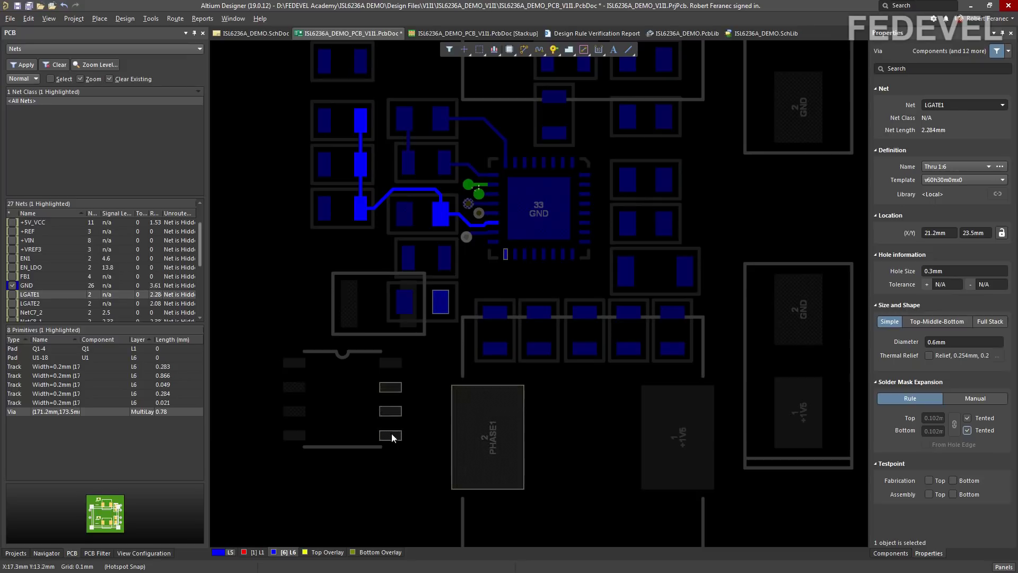
ctrl+scroll(437, 329, up, 4)
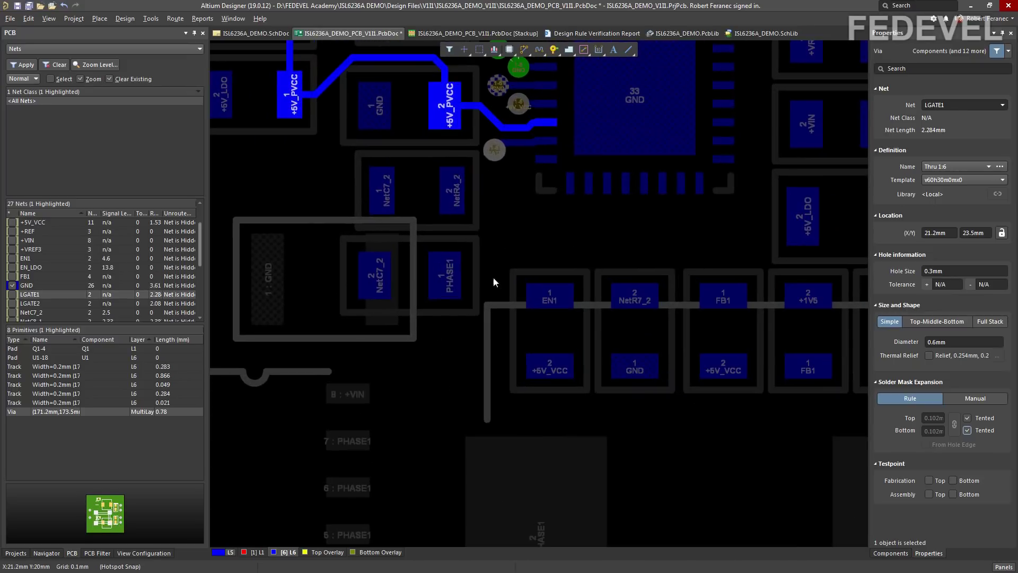
click(524, 50)
click(596, 245)
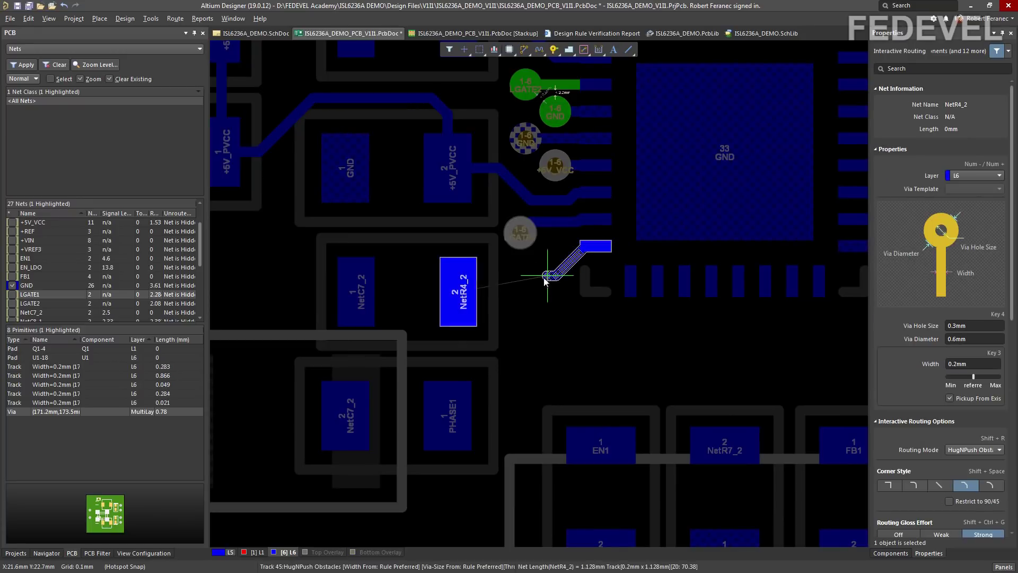
click(542, 260)
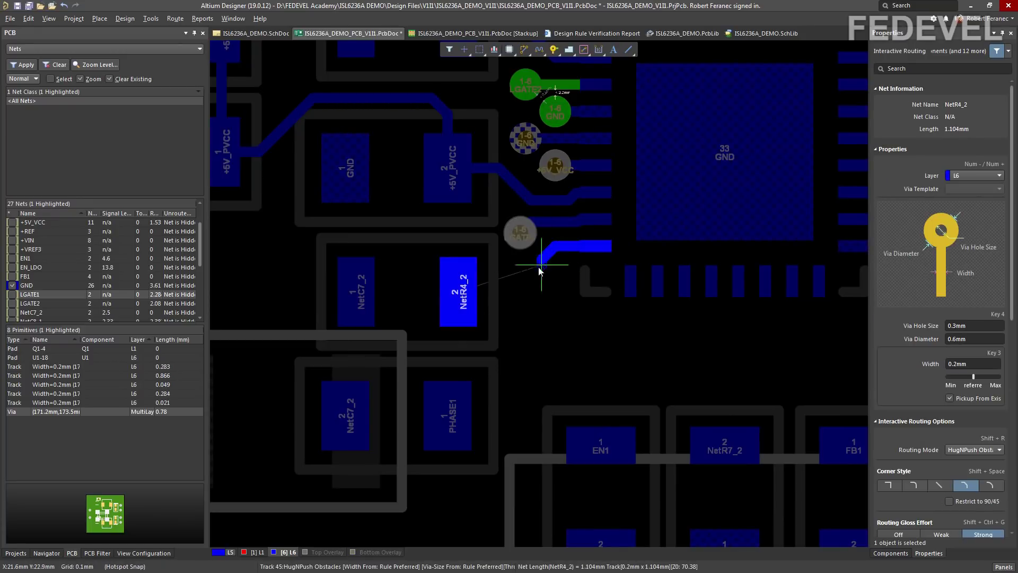
click(466, 298)
- Join the two NetC7_2 pads with a straight 0.2 mm track, and route PHASE1 about 4.76 mm from C7 pad 1 to U1 pin 16
click(354, 289)
click(348, 419)
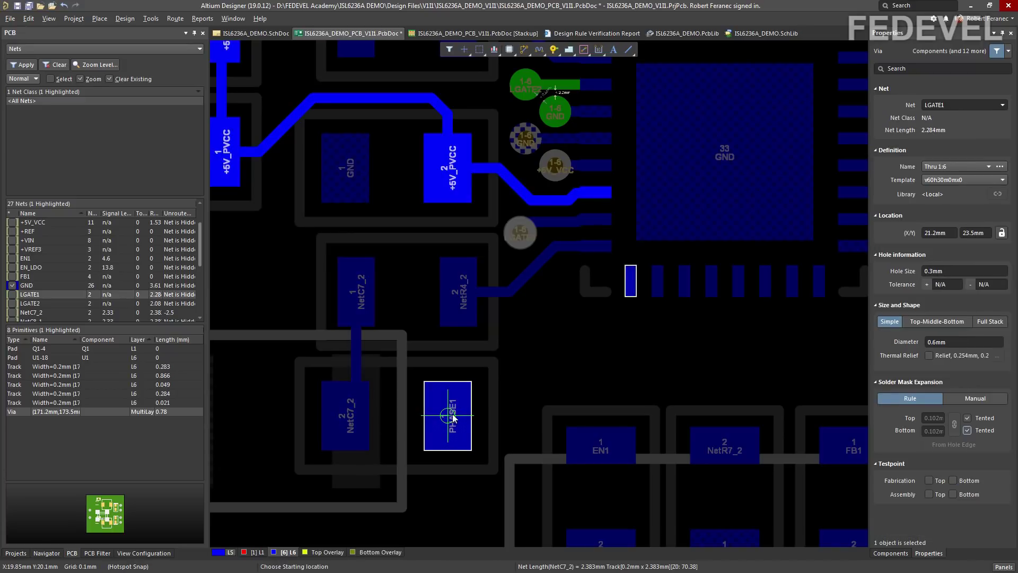
click(479, 406)
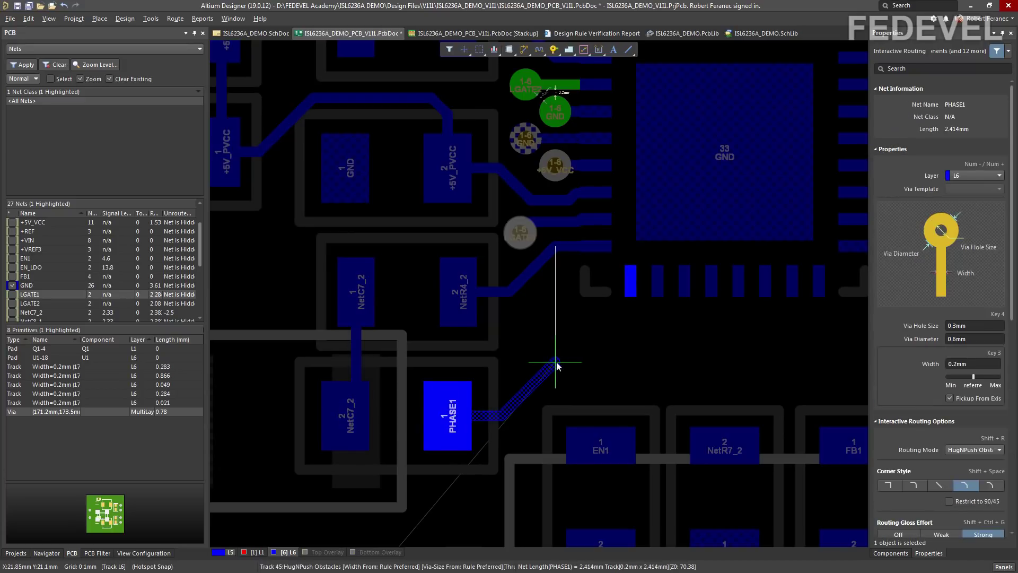
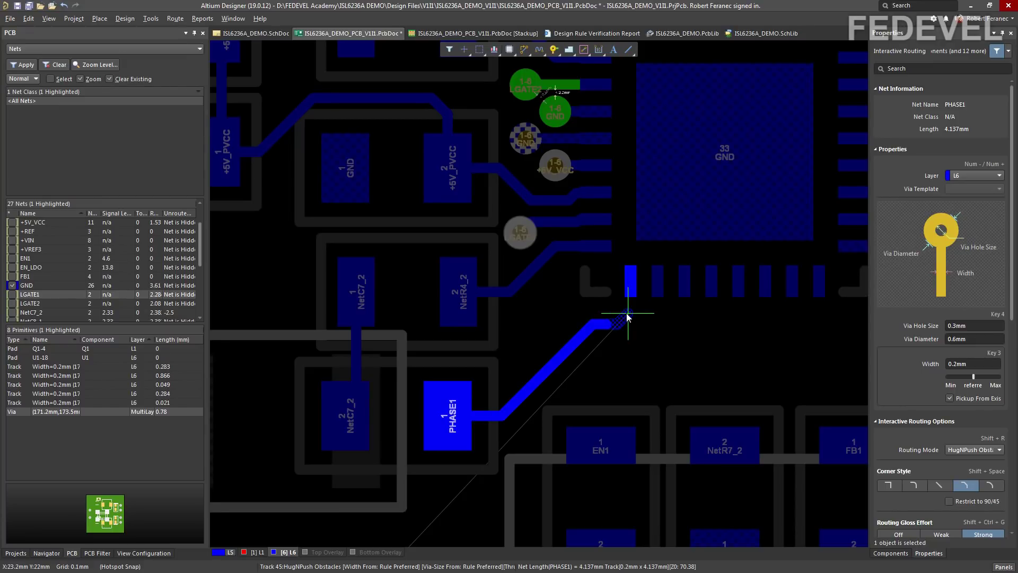
click(631, 275)
- Route a straight 0.2 mm wide PHASE1 stub about 1.5 mm long from C7 pad 1 toward Q1, and finish routing
ctrl+scroll(632, 276, down, 2)
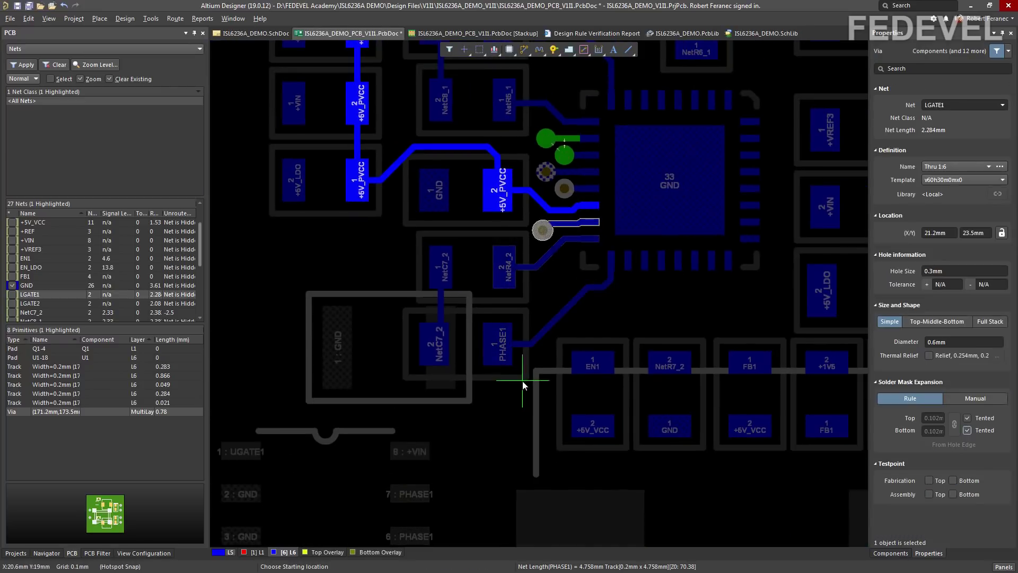
ctrl+scroll(524, 365, down, 1)
ctrl+scroll(497, 392, up, 3)
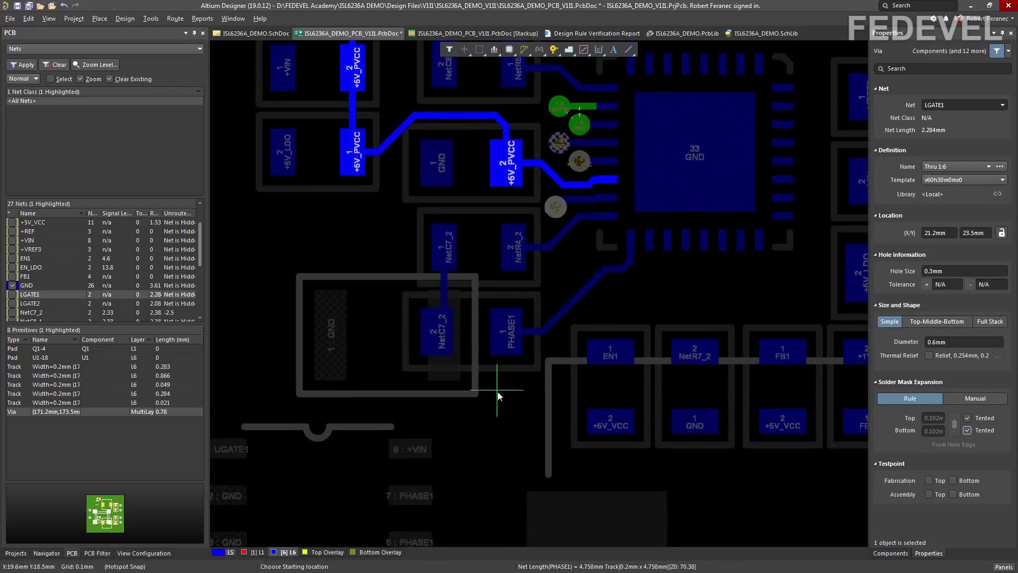
click(511, 342)
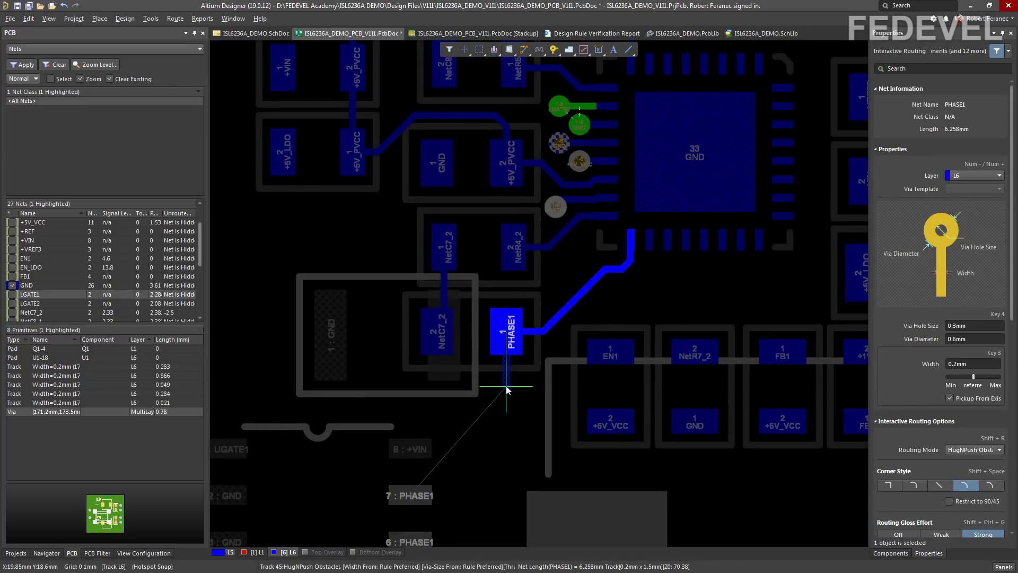
click(506, 386)
right_click(506, 387)
right_click(506, 387)
- Place a 0.6 mm via with a 0.3 mm hole on the PHASE1 stub's end at X 19.85 mm, Y 18.6 mm
click(553, 49)
click(506, 387)
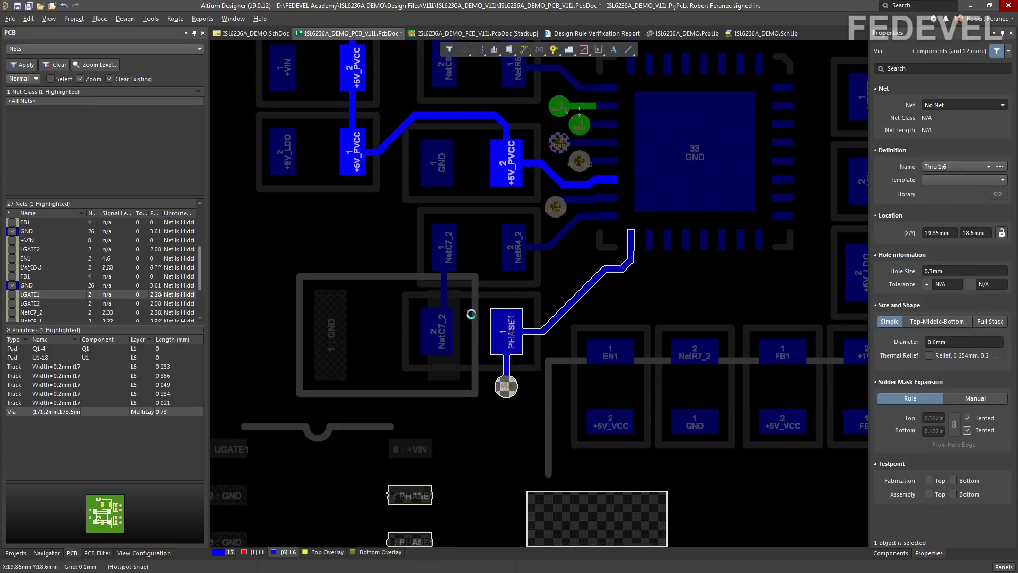
ctrl+scroll(470, 314, down, 2)
right_click(470, 314)
- Route a 0.2 mm wide UGATE1 track about 1.89 mm long on L6 from U1 pin 15, bending toward the PHASE1 track, and finish routing
right_drag(501, 408, 418, 392)
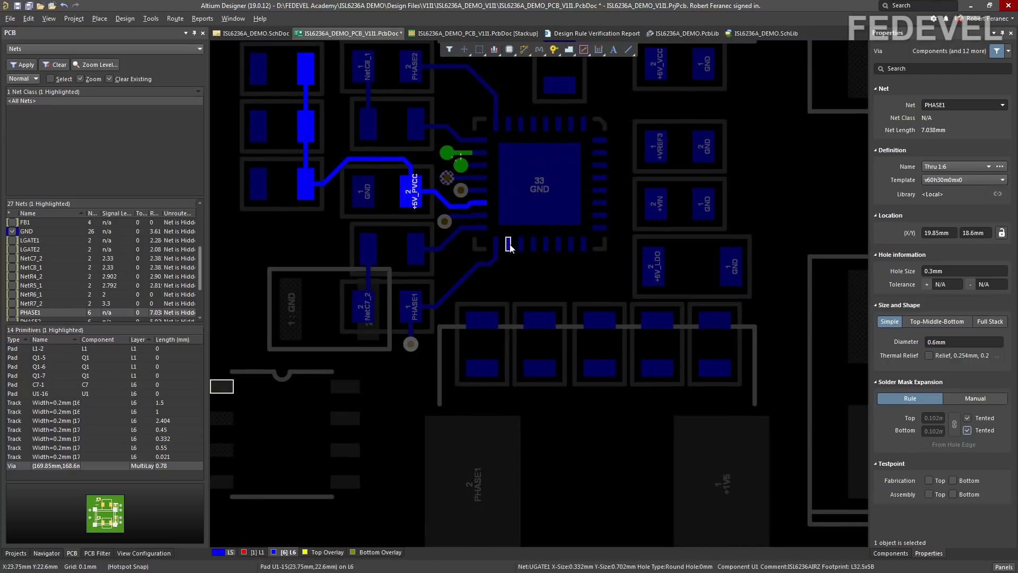
scroll(514, 288, down, 1)
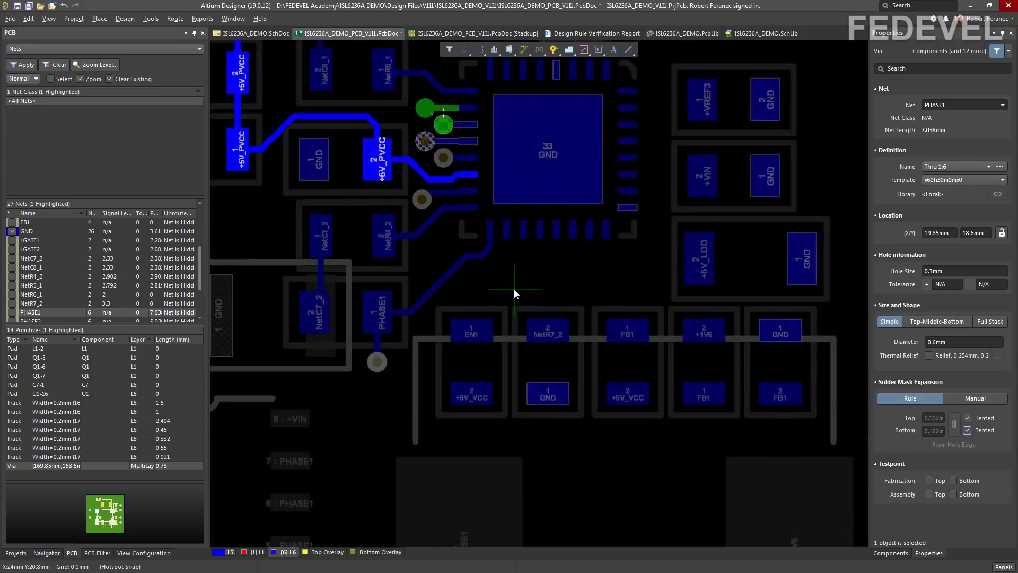
ctrl+scroll(511, 289, up, 2)
key(ctrl+w)
click(503, 202)
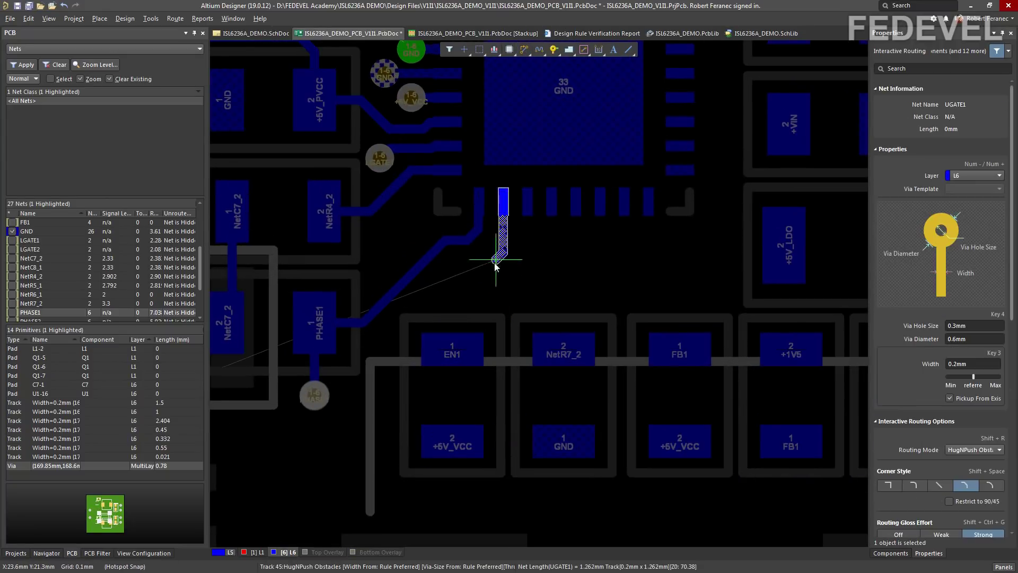
click(486, 262)
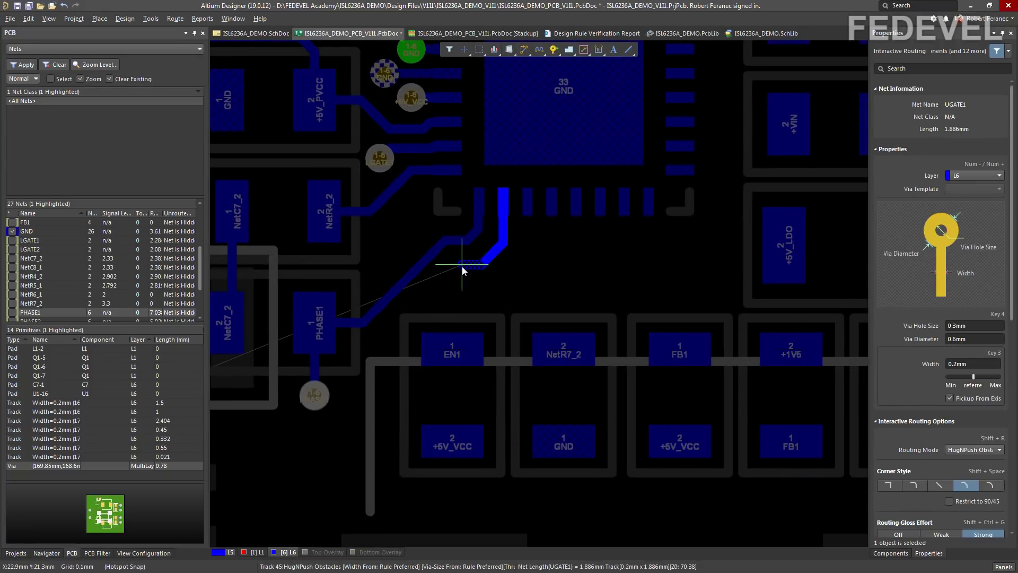
right_click(462, 267)
right_click(490, 276)
- Place a 0.6 mm via on the UGATE1 track's end and shift it away from the PHASE1 track to about X 22.8 mm, Y 21 mm
click(553, 50)
click(462, 264)
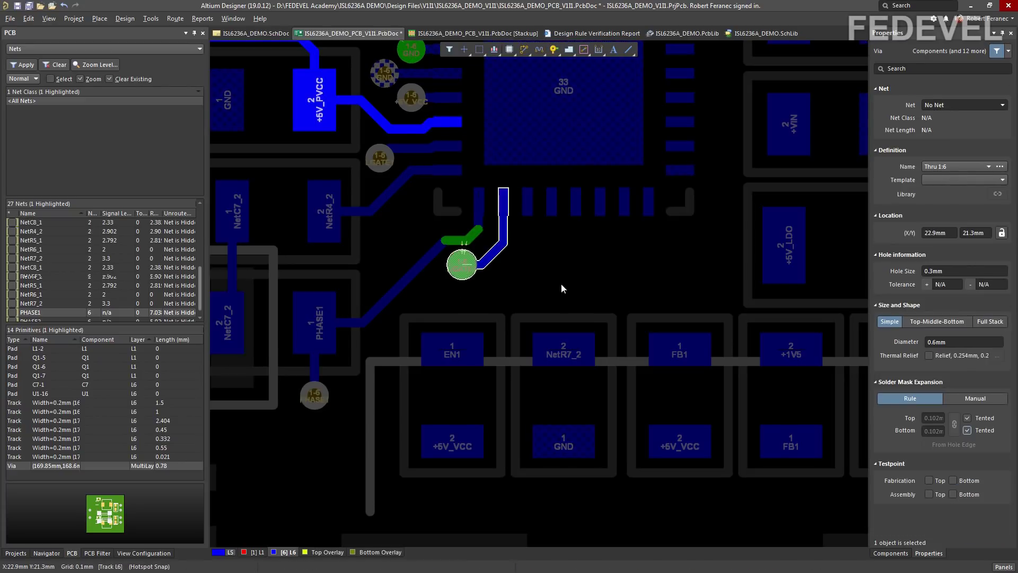
ctrl+scroll(476, 279, up, 2)
key(shift+c)
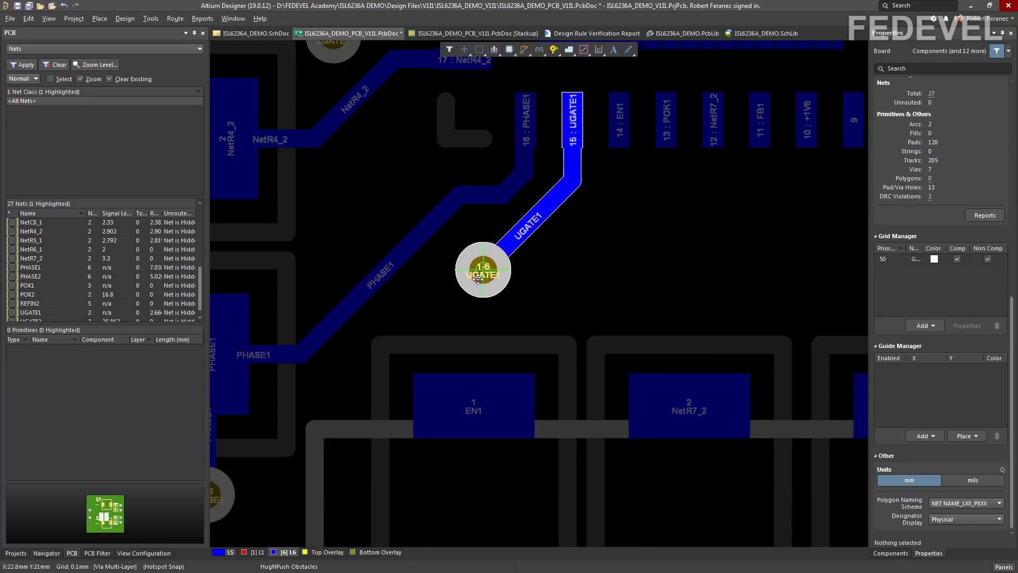
- Route a 0.2 mm wide EN1 track about 3.87 mm long on L6 from U1 pin 14 to the EN1 pad of R11
ctrl+scroll(667, 217, down, 5)
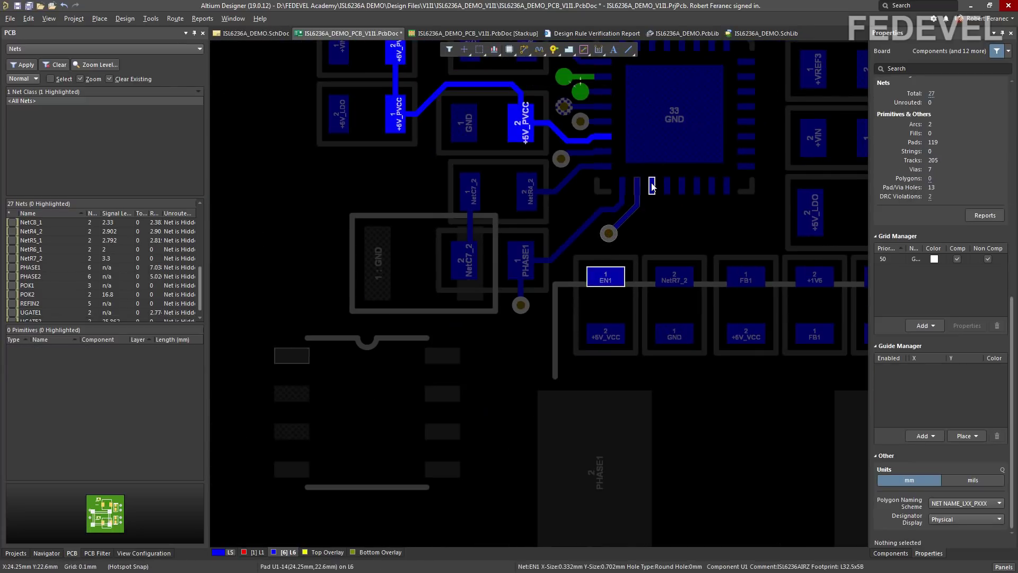
ctrl+scroll(667, 205, up, 3)
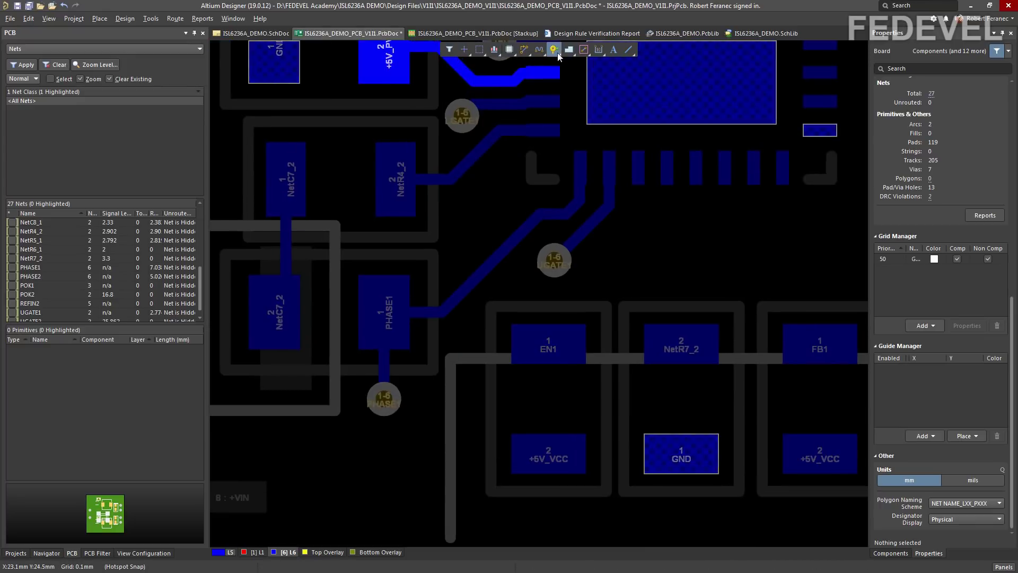
click(527, 50)
click(639, 166)
click(583, 290)
click(549, 347)
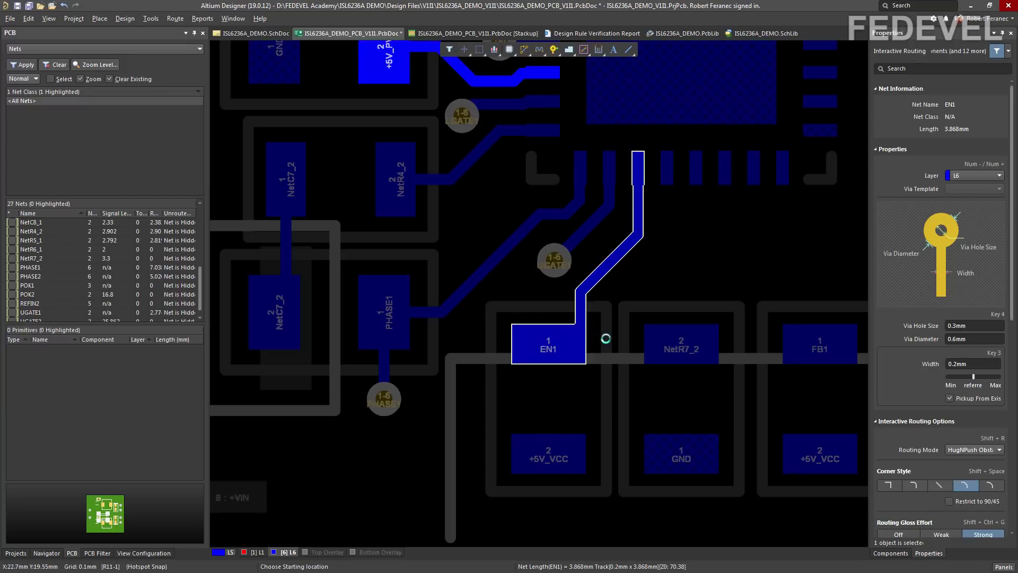
- Reroute the lower EN1 connection with a 0.2 mm track about 3.5 mm long from the middle of the EN1 pad back to the existing vertical track
ctrl+scroll(529, 300, up, 3)
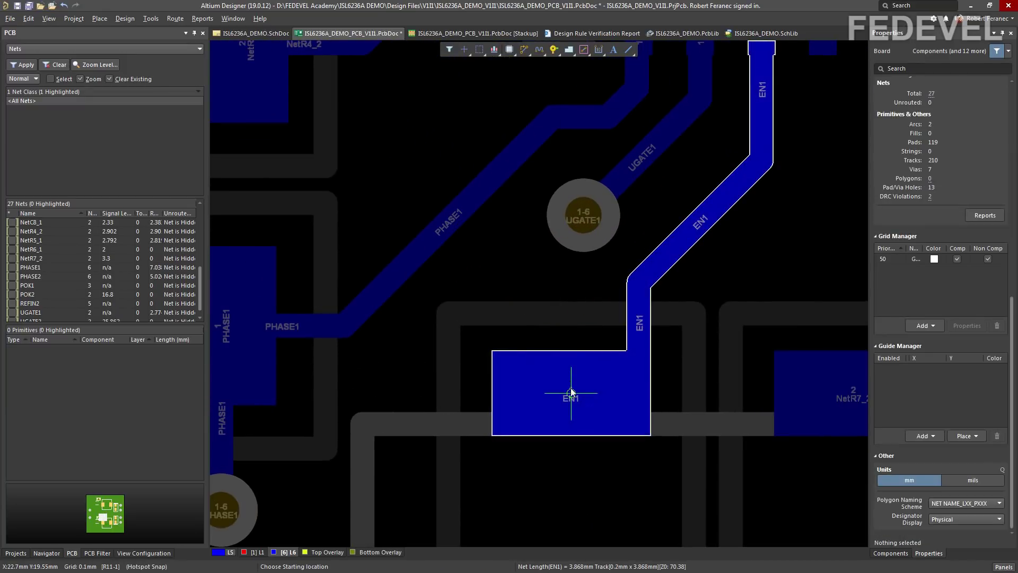
click(569, 375)
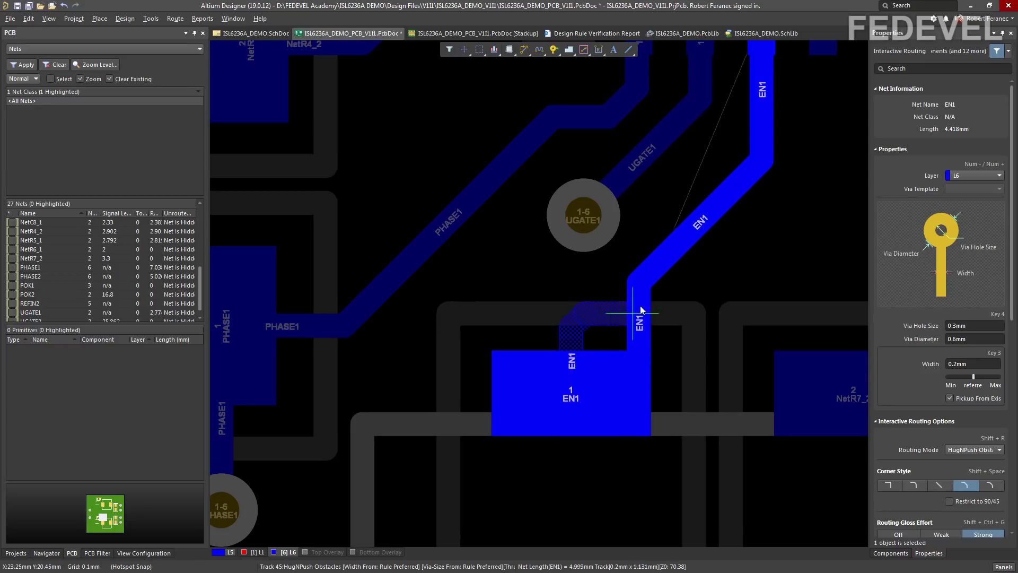
click(684, 292)
click(747, 242)
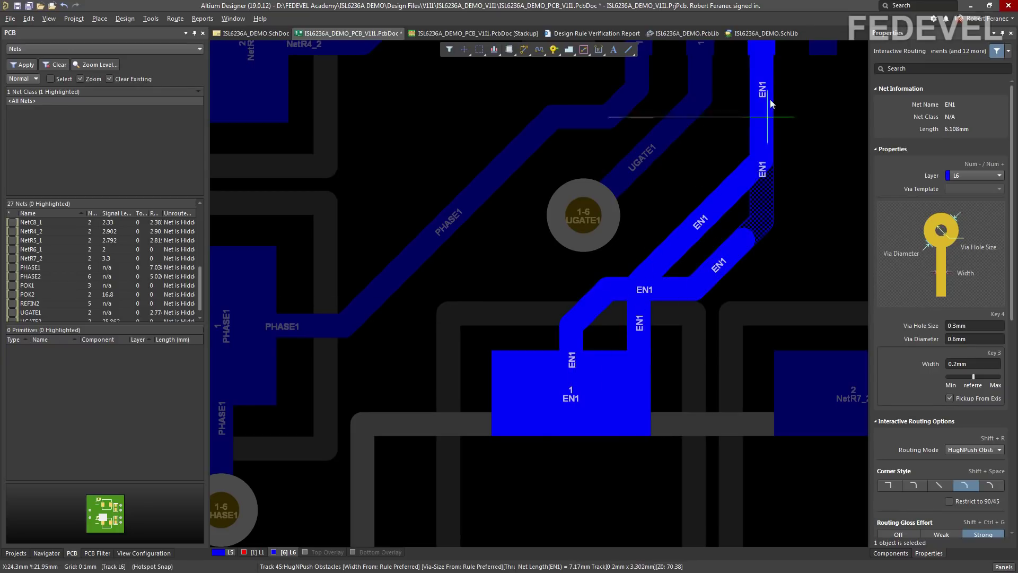
click(764, 91)
ctrl+scroll(707, 155, down, 1)
ctrl+scroll(707, 156, down, 4)
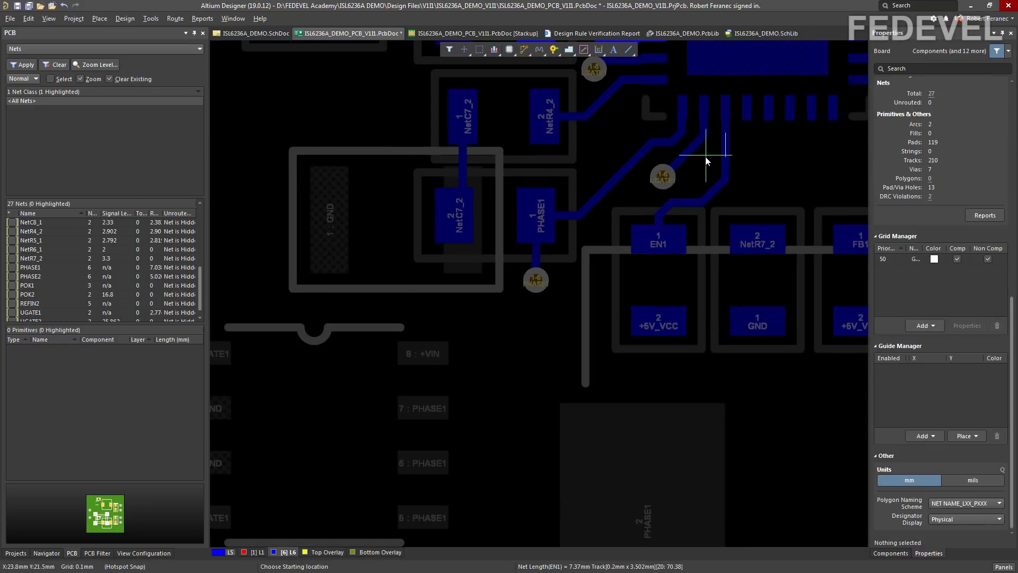
ctrl+scroll(656, 272, up, 2)
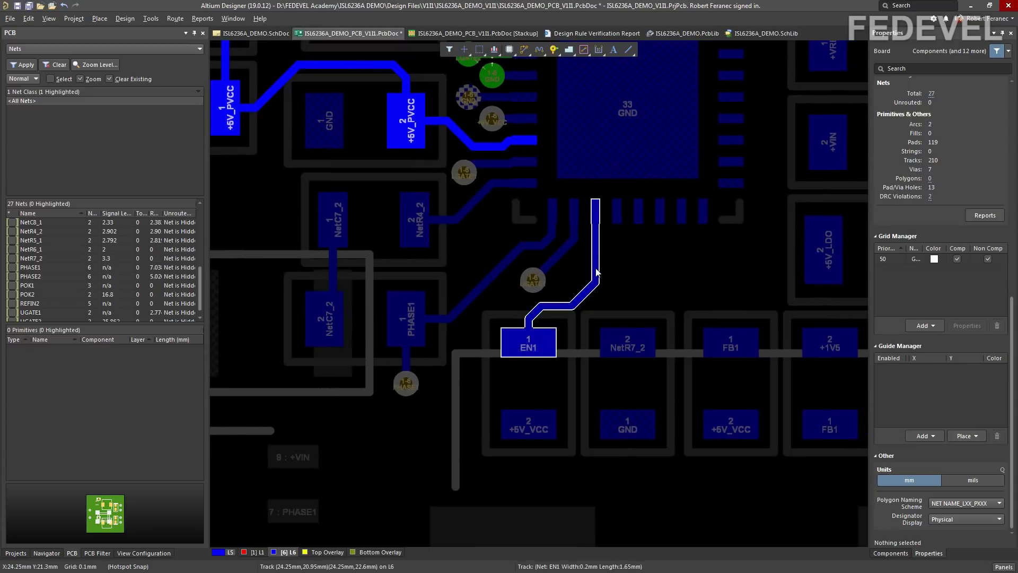
ctrl+scroll(615, 212, down, 1)
ctrl+scroll(615, 211, down, 2)
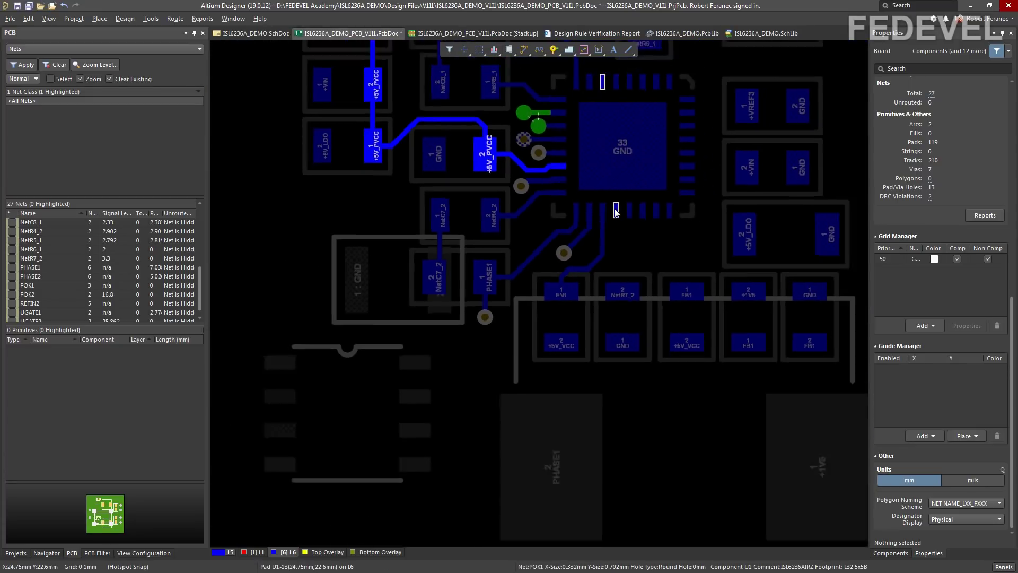
right_drag(648, 221, 602, 368)
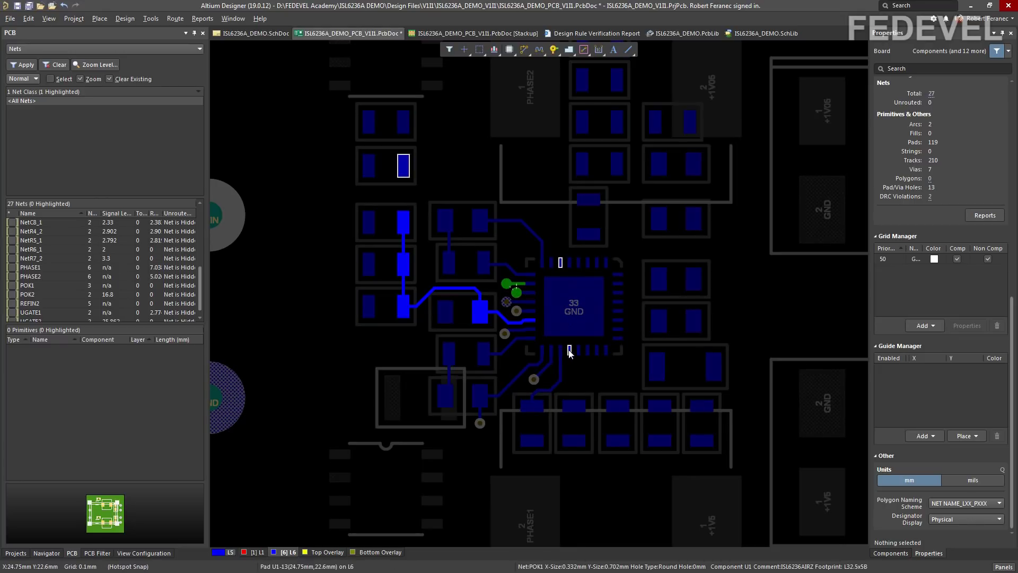
- Route a 0.2 mm wide POK1 track about 11.94 mm long on L6 from R10's POK1 pad to U1 pin 27
ctrl+scroll(418, 147, up, 3)
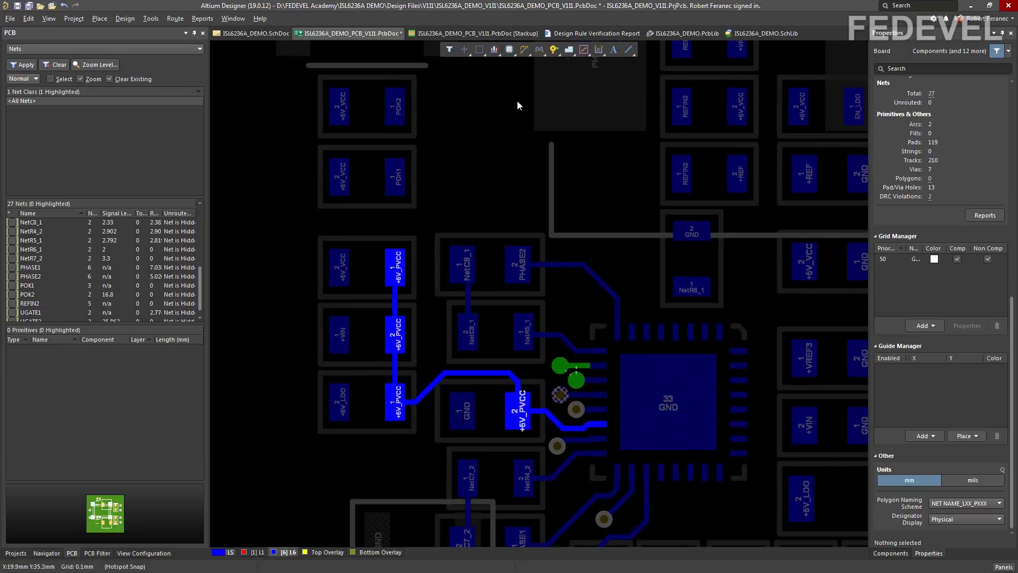
click(525, 52)
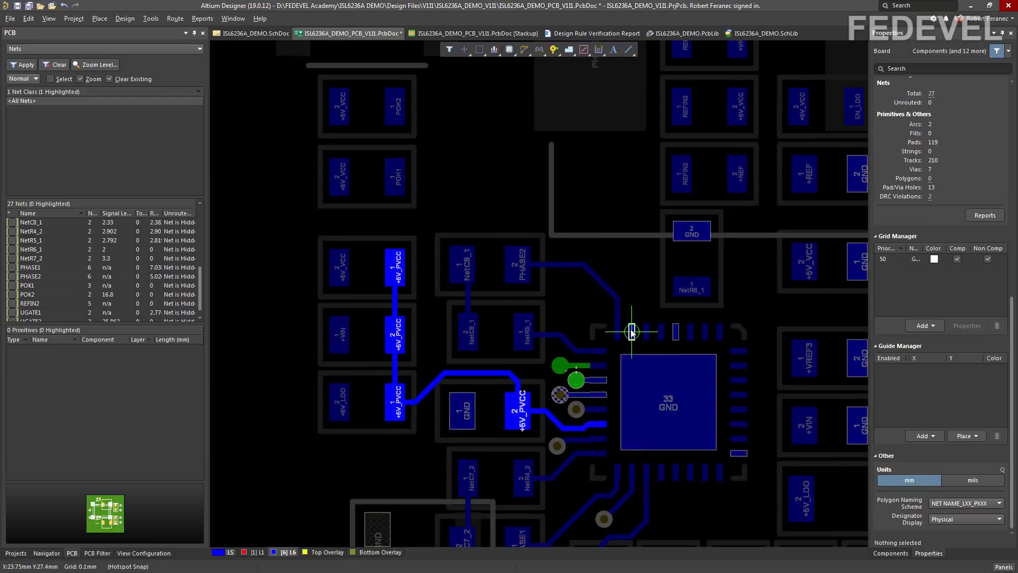
click(396, 177)
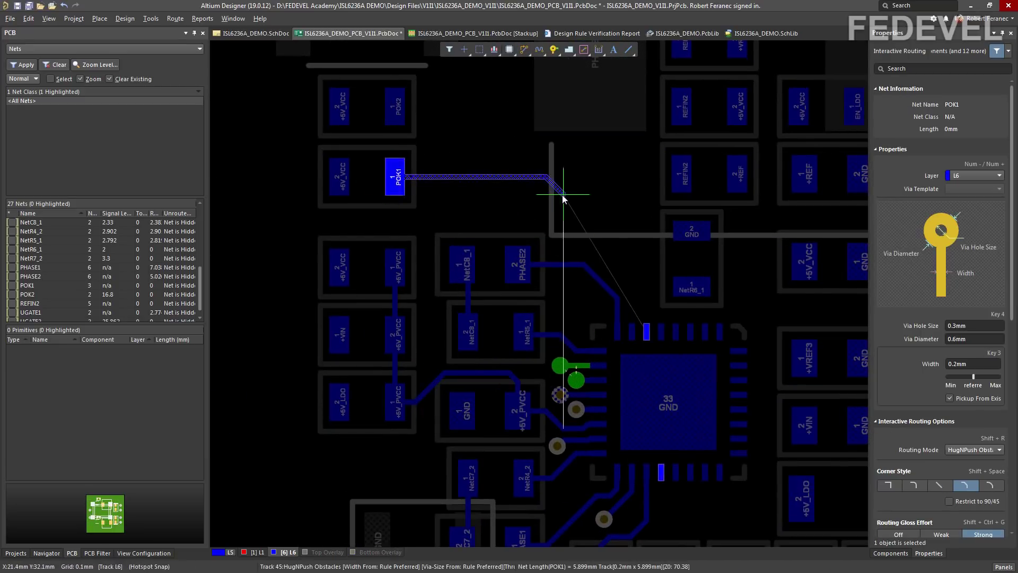
click(647, 331)
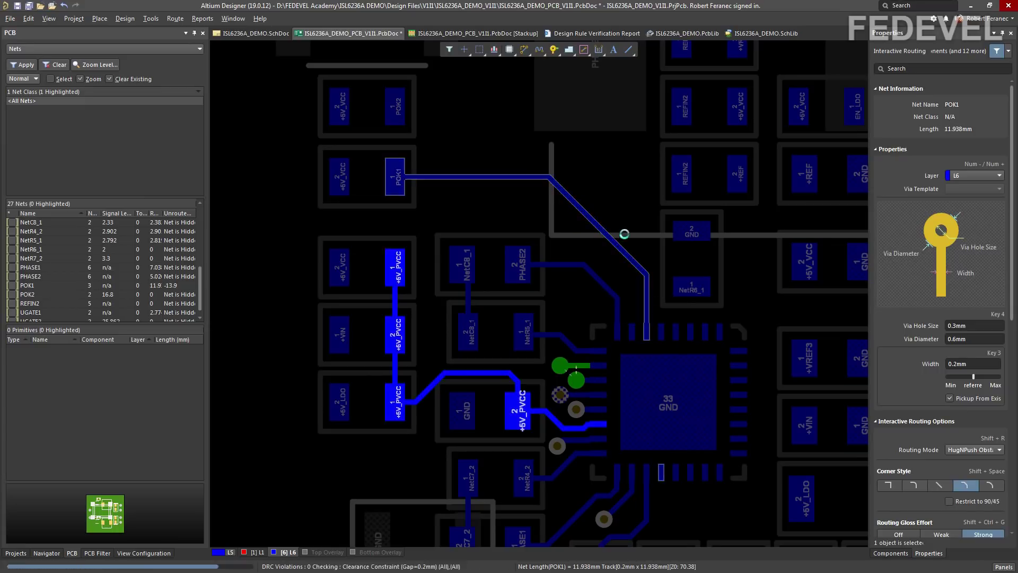
- Route a 0.2 mm wide POK1 track about 2.39 mm long on L6 from U1 pin 13, bending toward the EN1 track, and finish routing
ctrl+scroll(612, 348, down, 1)
ctrl+scroll(660, 443, up, 3)
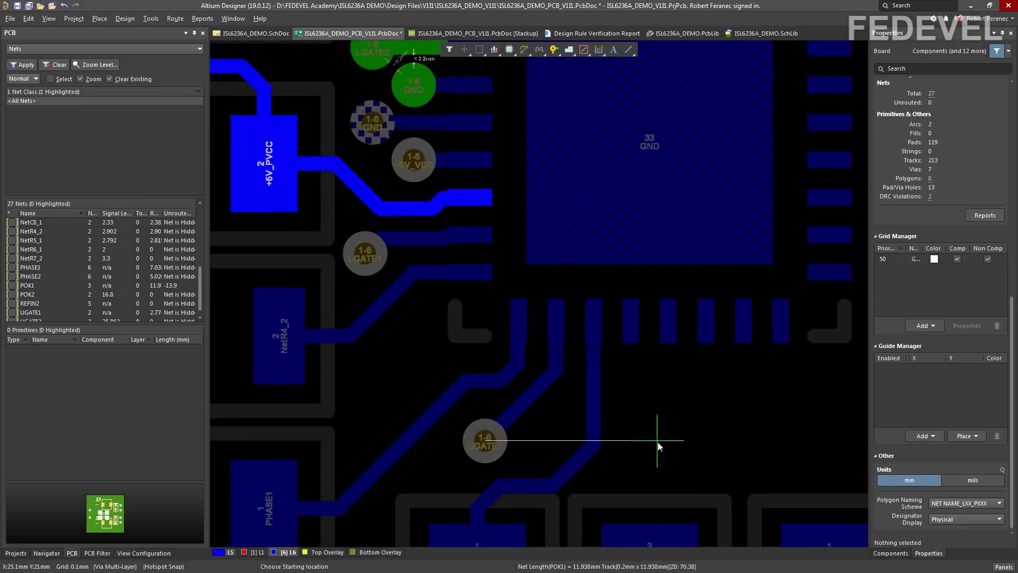
click(635, 330)
ctrl+scroll(634, 326, down, 2)
ctrl+scroll(628, 411, up, 2)
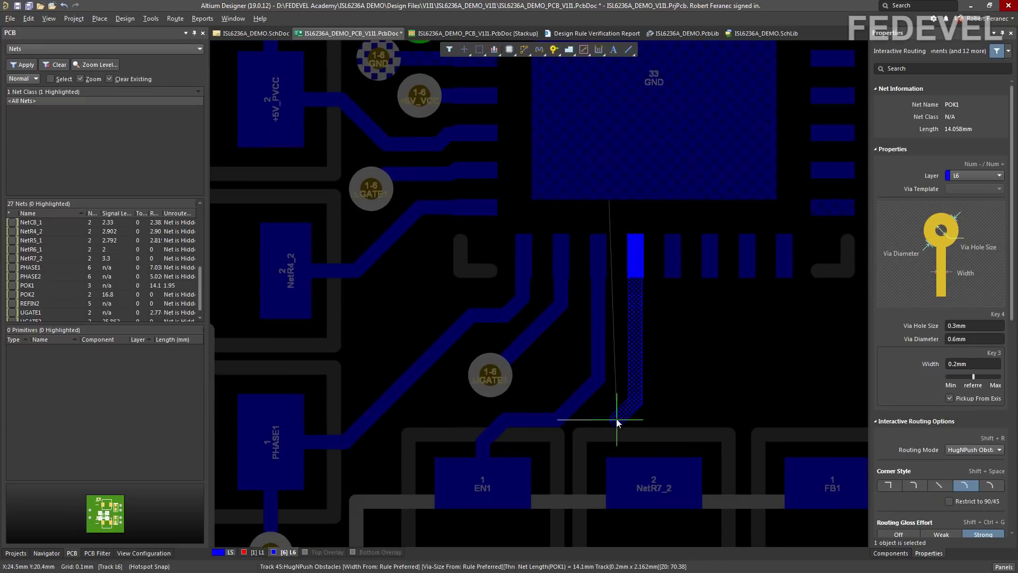
click(610, 420)
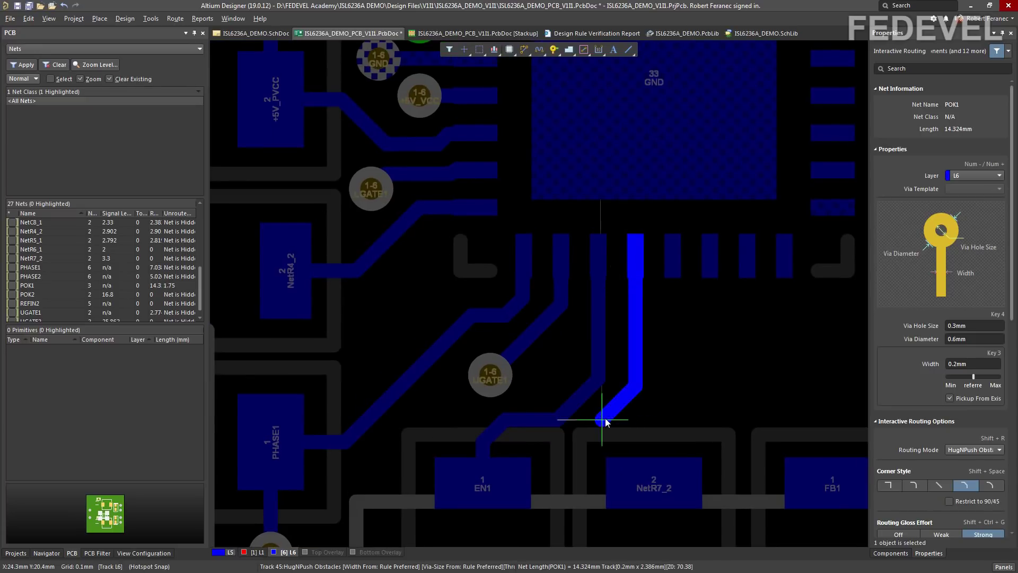
key(Escape)
- Place a 0.6 mm via with a 0.3 mm hole on the POK1 track's end at X 24.3 mm, Y 20.4 mm
key(p)
key(v)
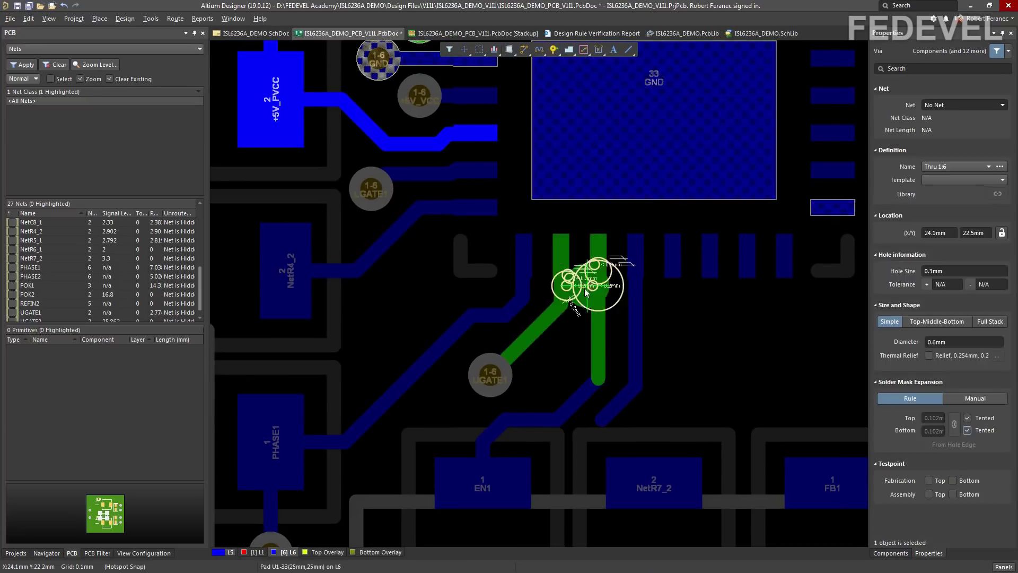
click(597, 422)
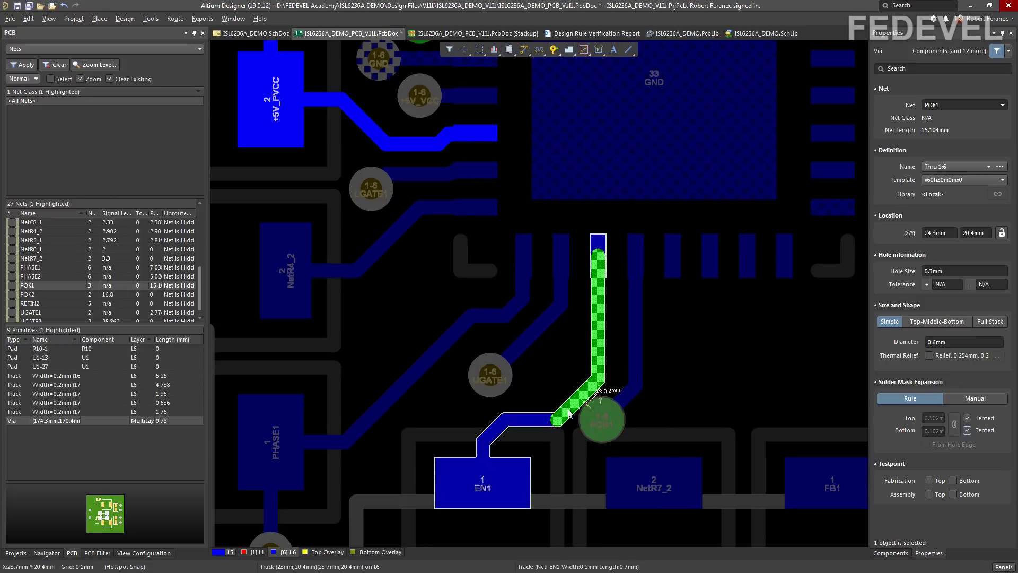
- Shift the diagonal segment of the EN1 track away from the POK1 via, keeping it between the UGATE1 and POK1 vias
drag(561, 388, 566, 368)
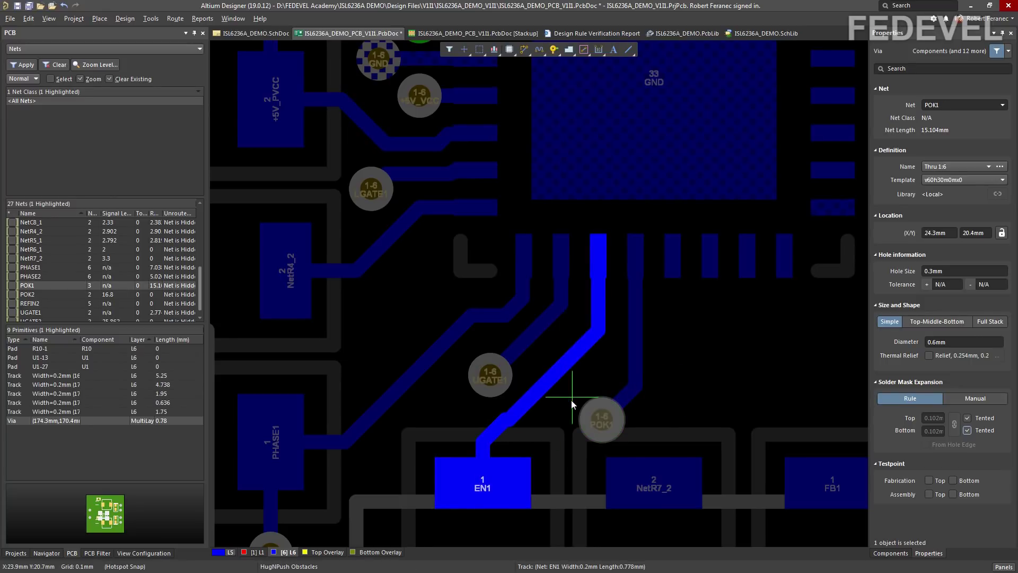
drag(557, 371, 565, 387)
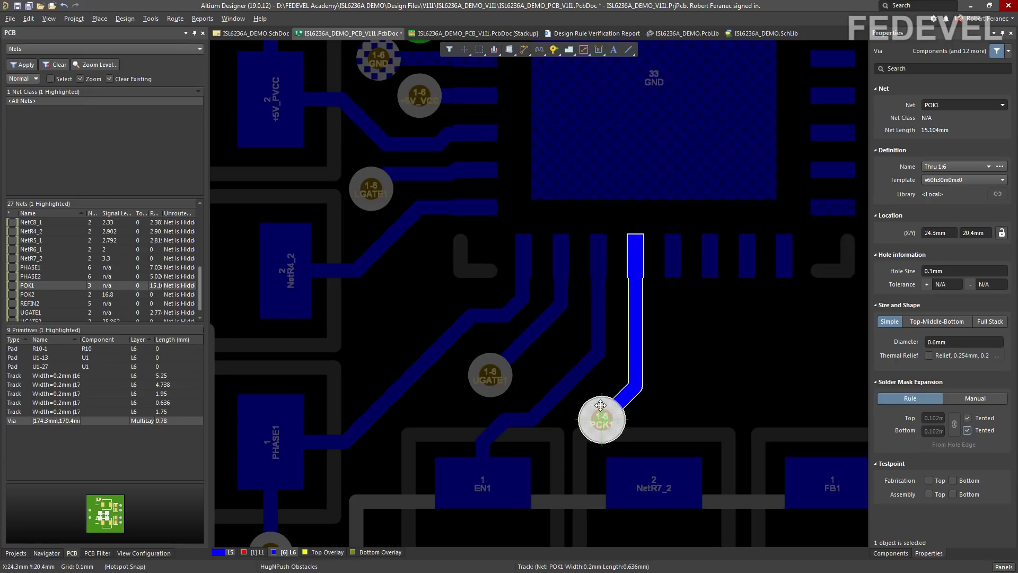
key(ctrl+w)
drag(592, 419, 594, 420)
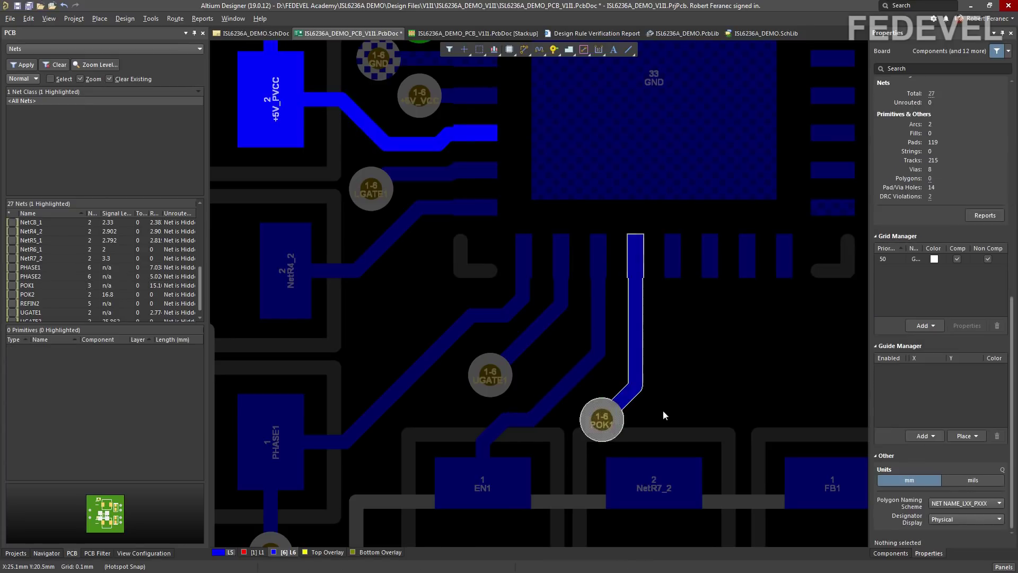
- Route a 0.2 mm wide NetR7_2 track on L6 from U1 pin 12 to R7 pad 2 and finish routing
ctrl+scroll(518, 140, down, 2)
right_drag(592, 232, 544, 342)
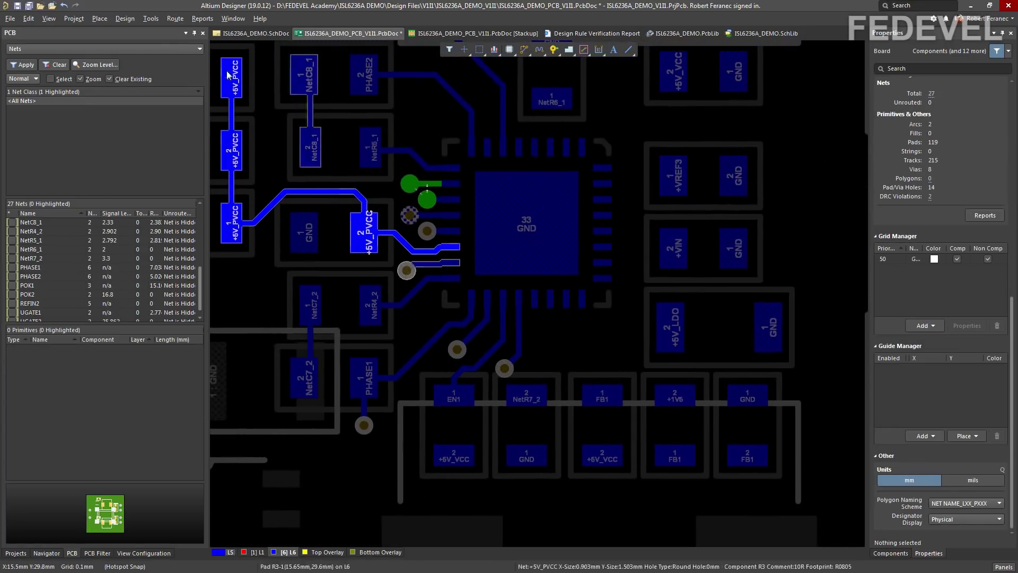
click(49, 19)
click(64, 86)
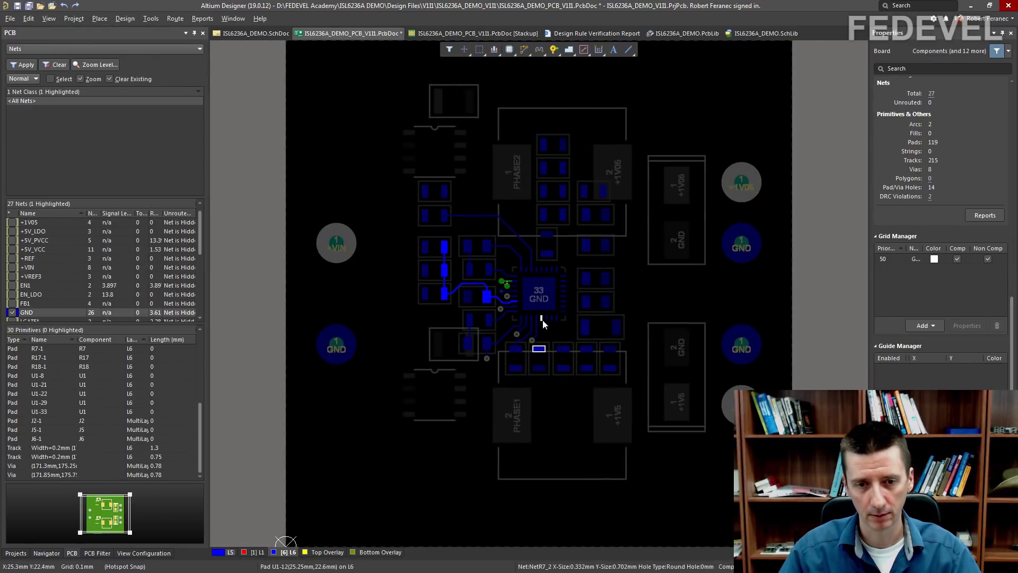
ctrl+scroll(554, 333, up, 5)
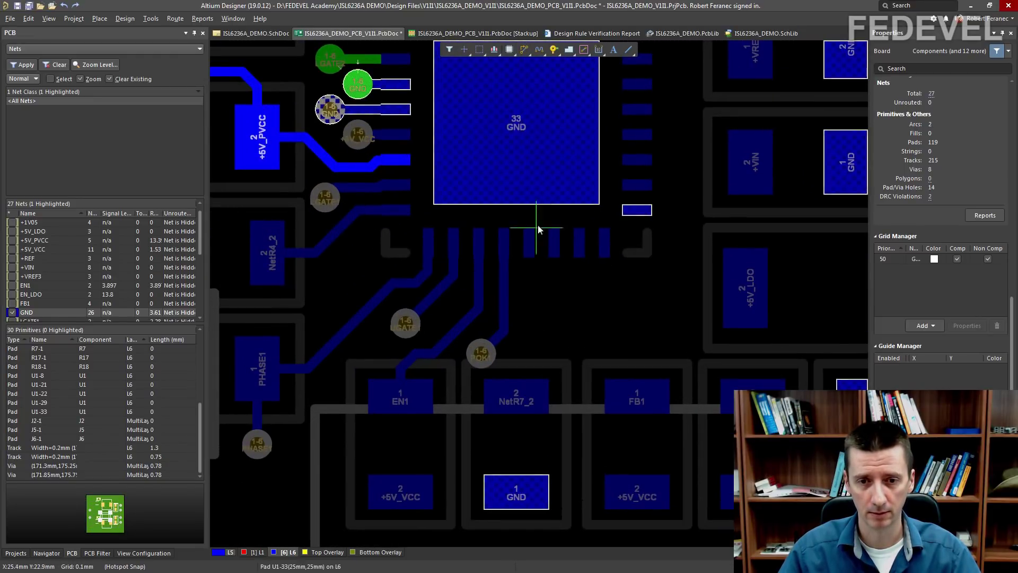
click(535, 246)
click(519, 359)
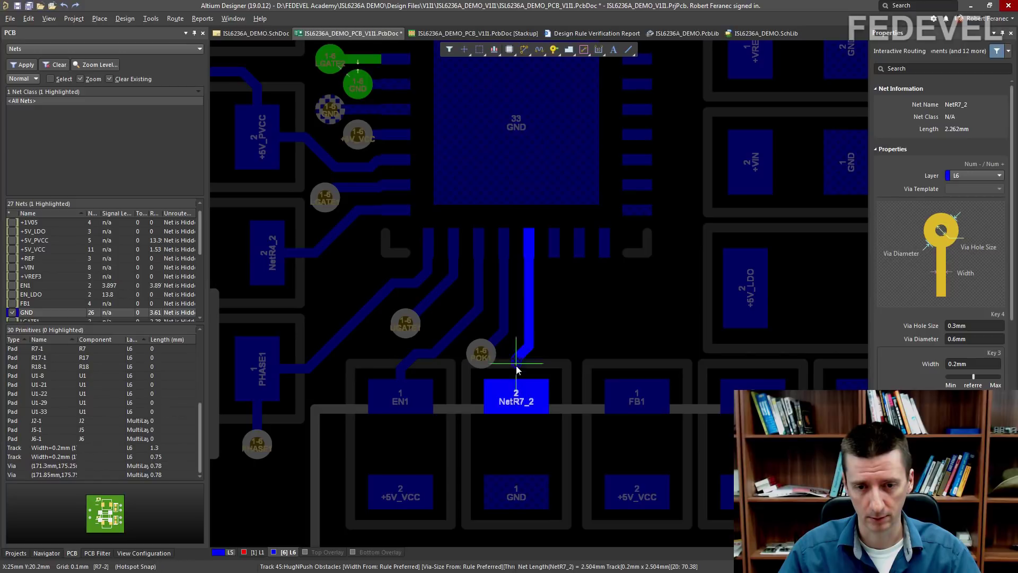
click(516, 395)
key(Escape)
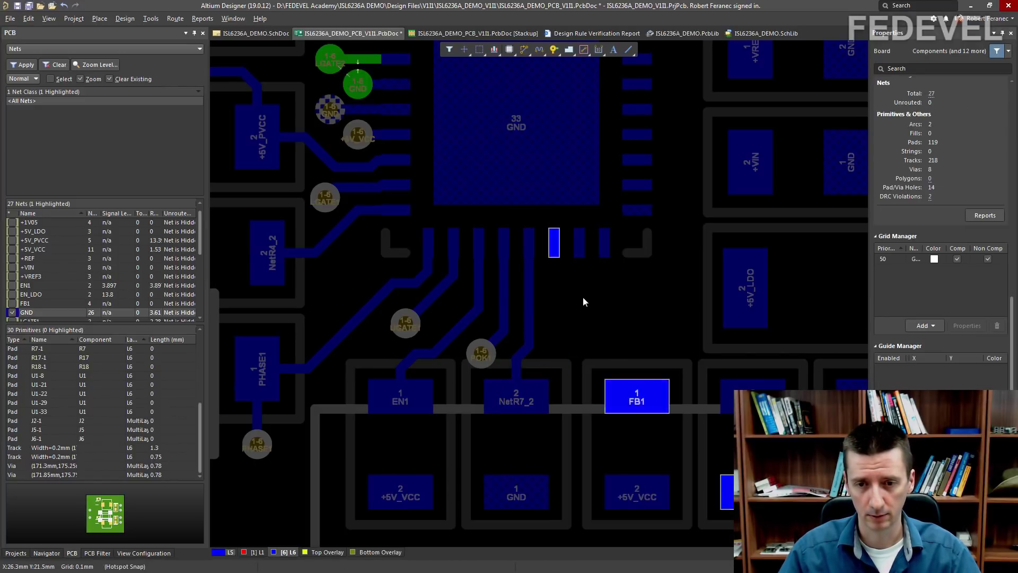
- Route a 0.2 mm wide FB1 track about 4.32 mm long on L6 from U1 pin 11 to the FB1 pad beside R7
ctrl+scroll(584, 297, down, 5)
right_drag(640, 319, 615, 228)
ctrl+scroll(556, 273, up, 5)
ctrl+scroll(556, 274, up, 1)
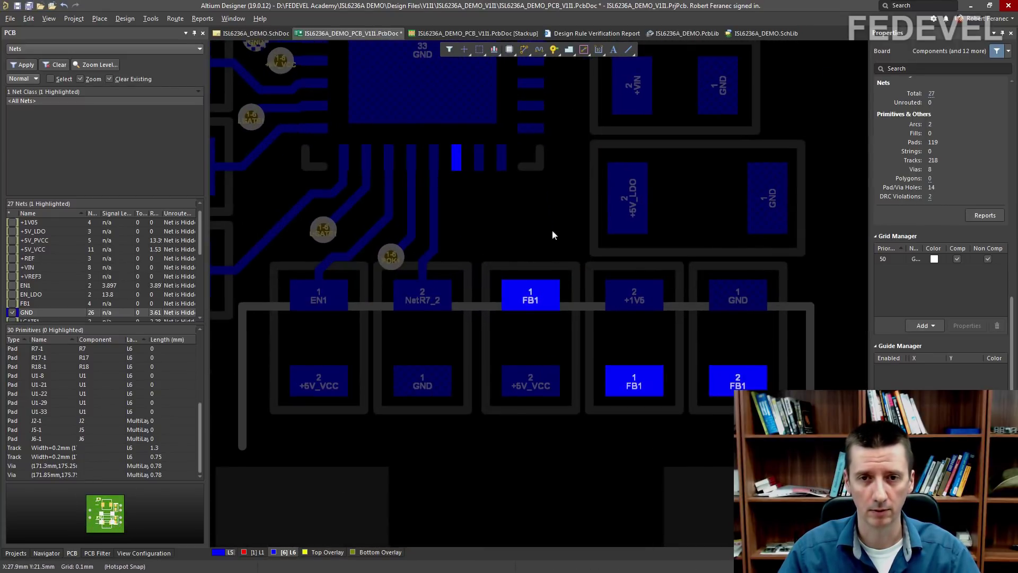
click(524, 50)
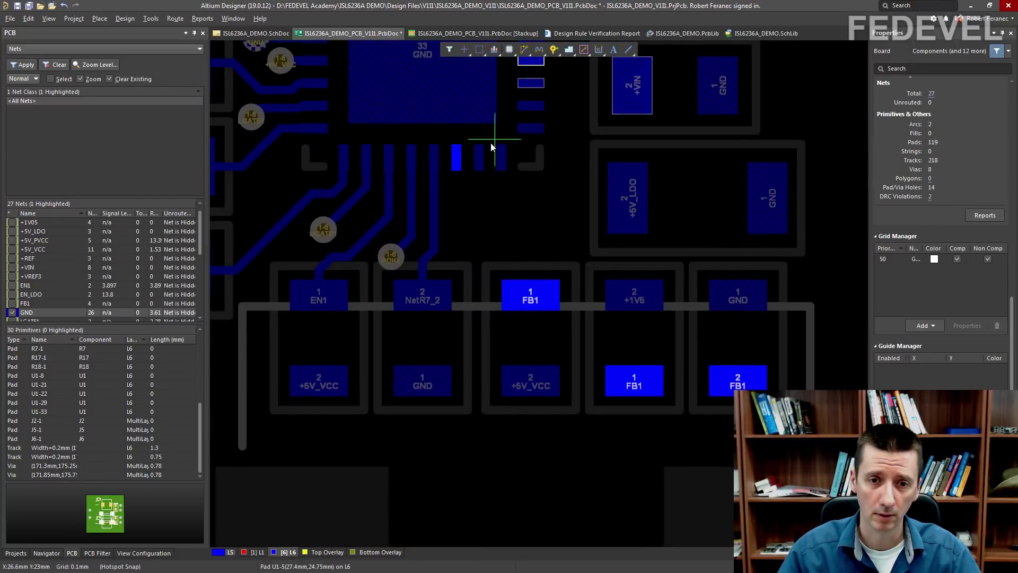
click(456, 155)
click(472, 226)
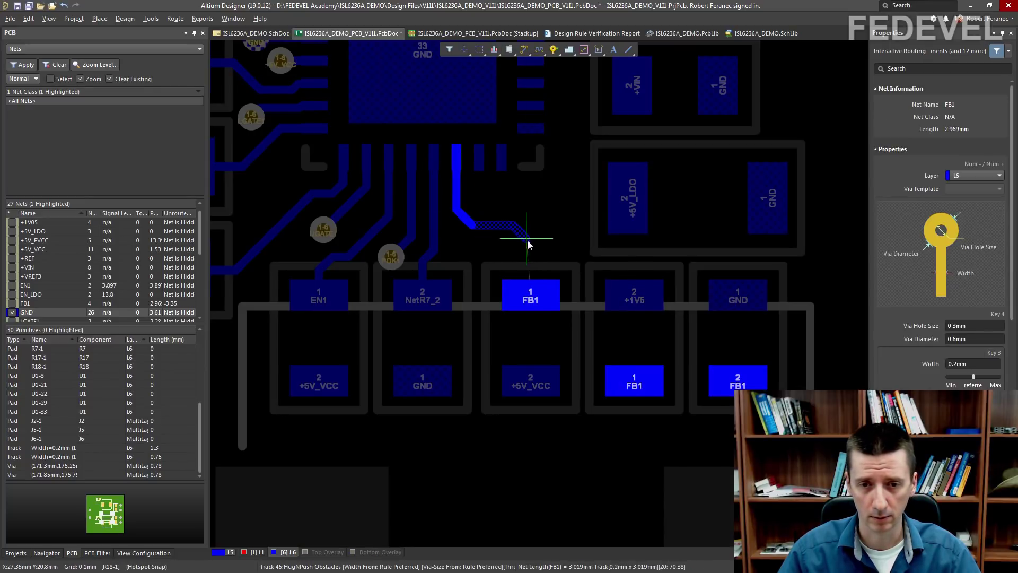
click(530, 296)
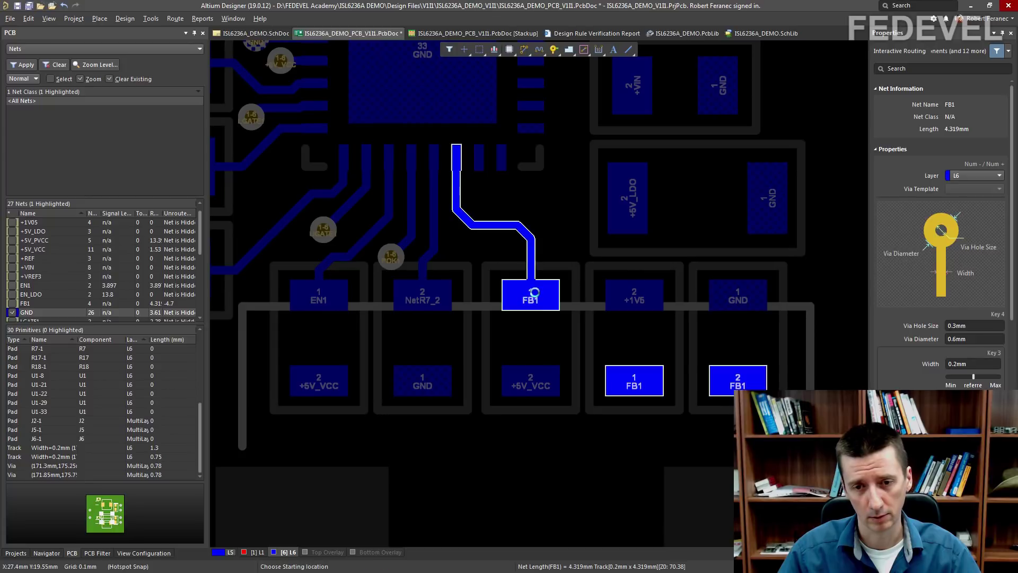
- Connect the two neighbouring lower FB1 pads with a 0.2 mm track about 2.3 mm long, and link them to the upper FB1 pad
click(637, 386)
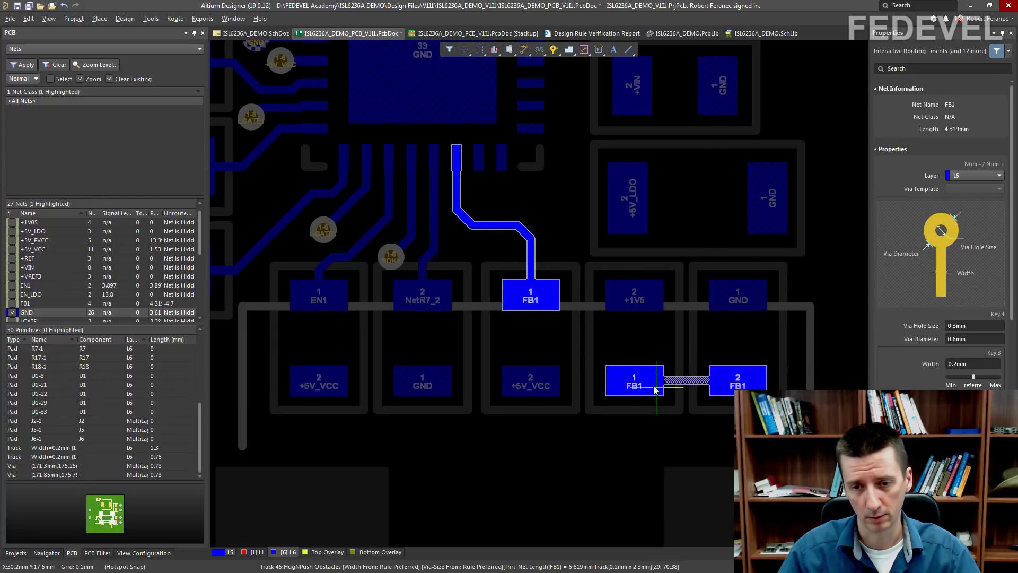
click(638, 387)
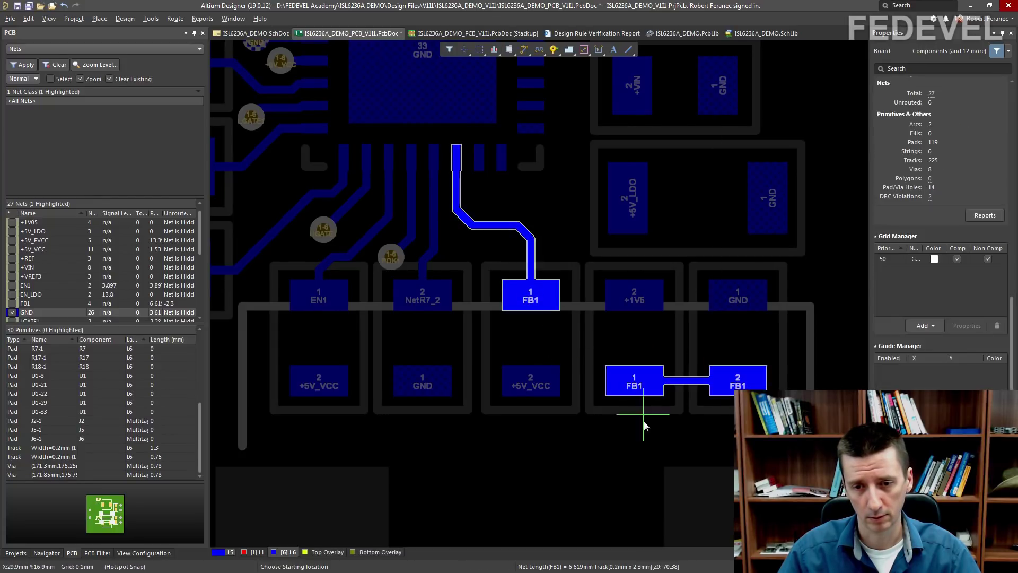
click(610, 371)
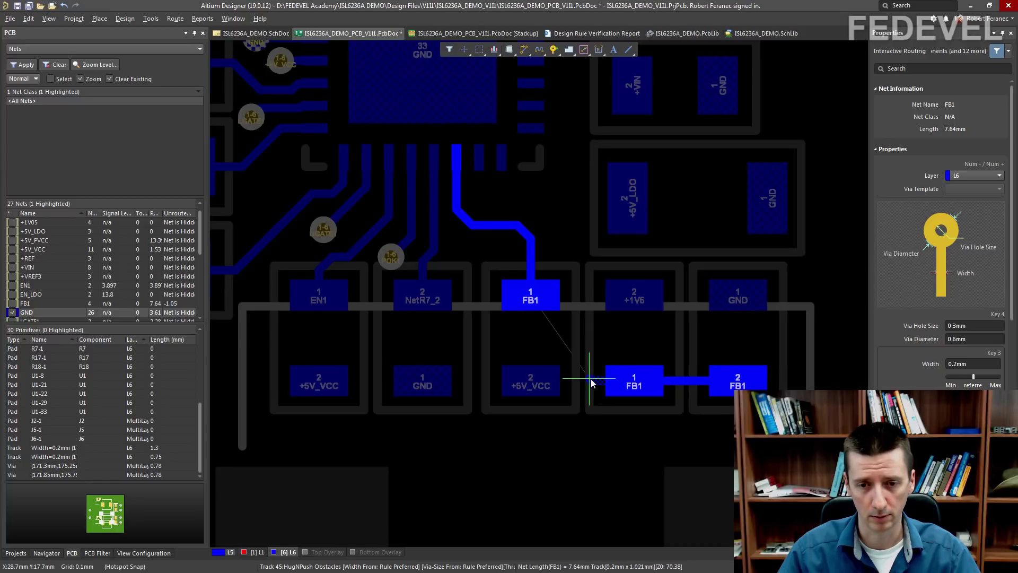
click(557, 302)
key(Escape)
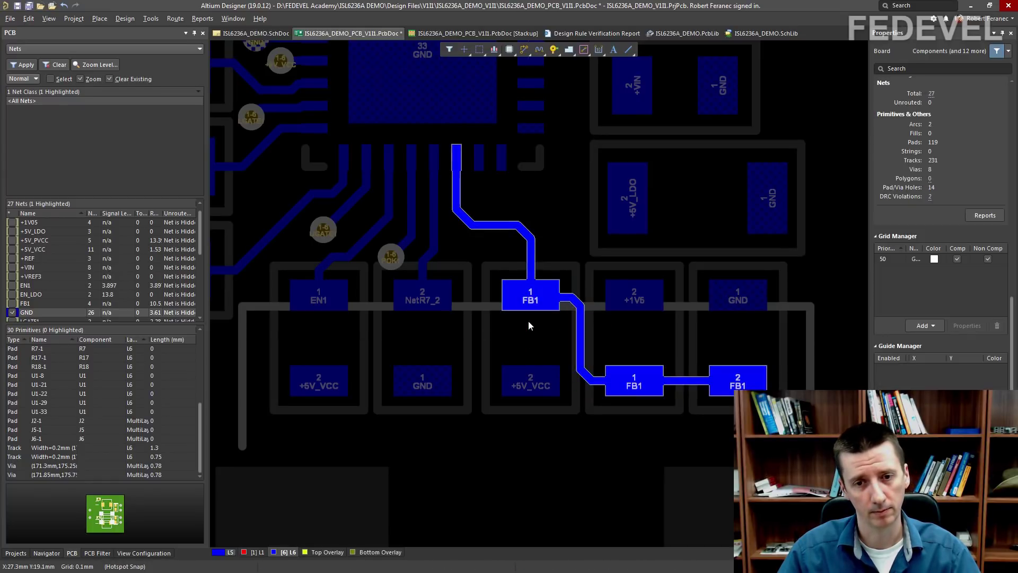
- Examine where the +1V5 net runs between U1, R12, the inductor and the output capacitor
ctrl+scroll(570, 240, down, 3)
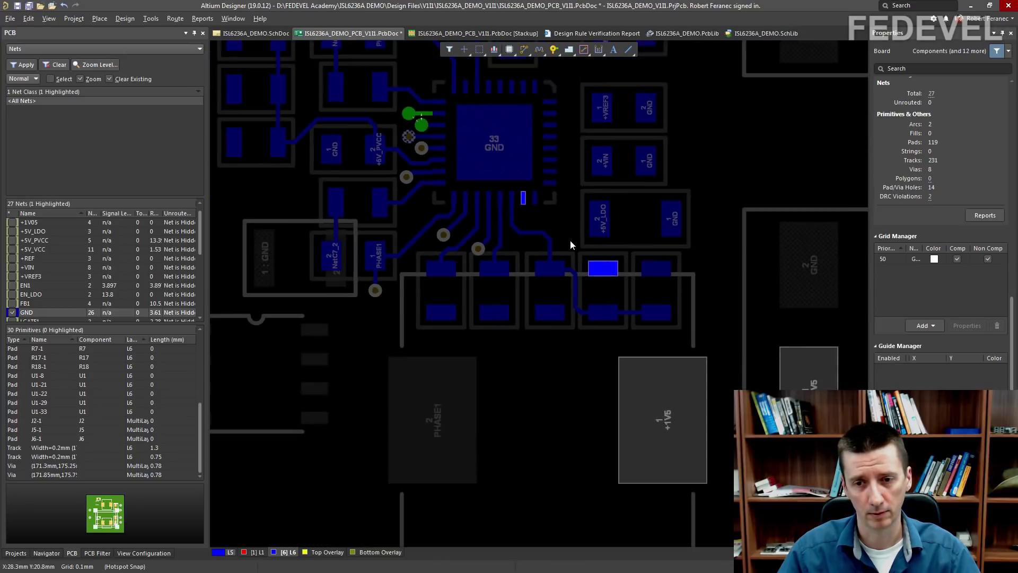
right_drag(575, 396, 505, 322)
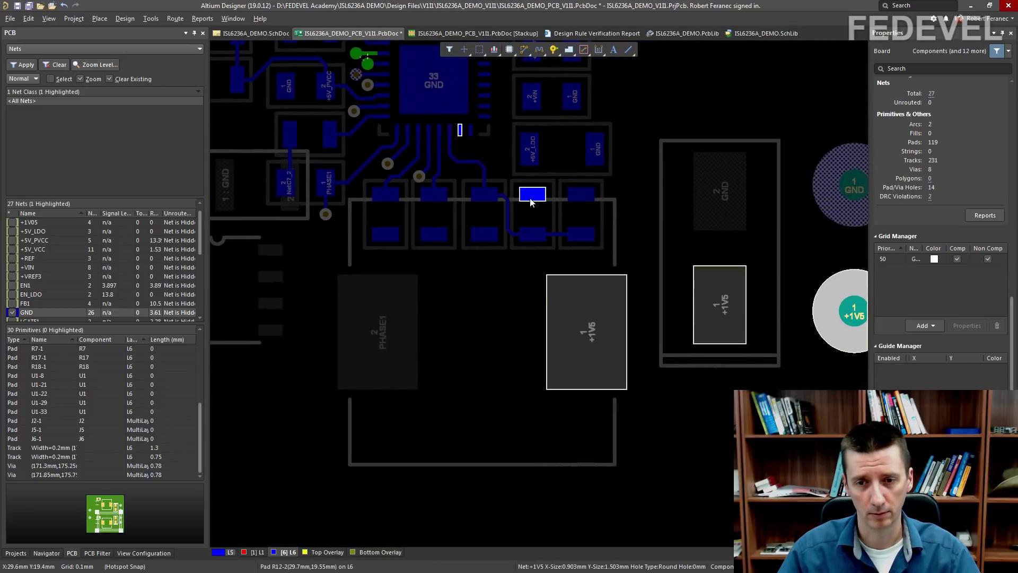
ctrl+scroll(530, 198, down, 1)
ctrl+scroll(529, 198, down, 2)
ctrl+scroll(531, 201, up, 3)
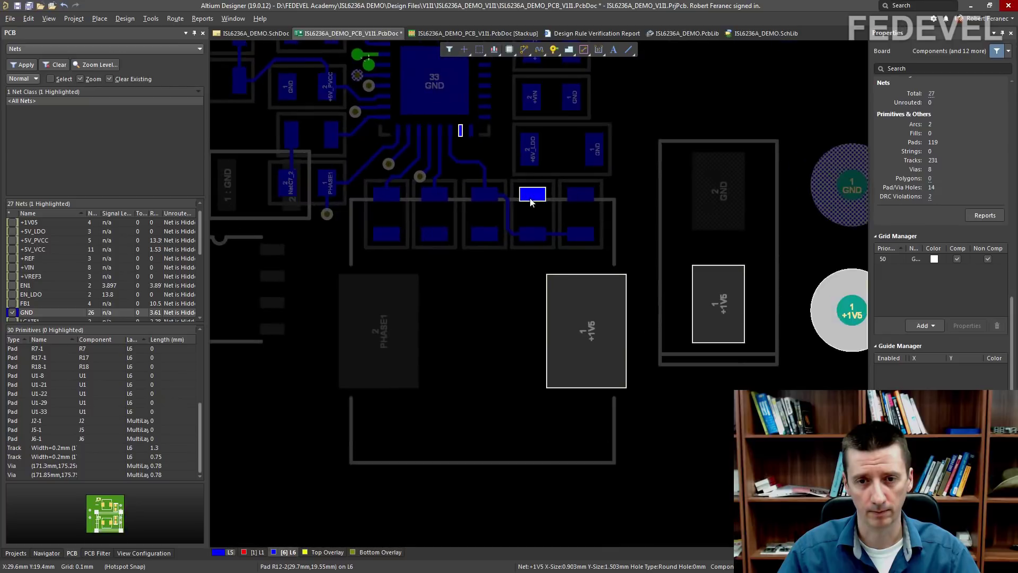
right_drag(590, 208, 580, 284)
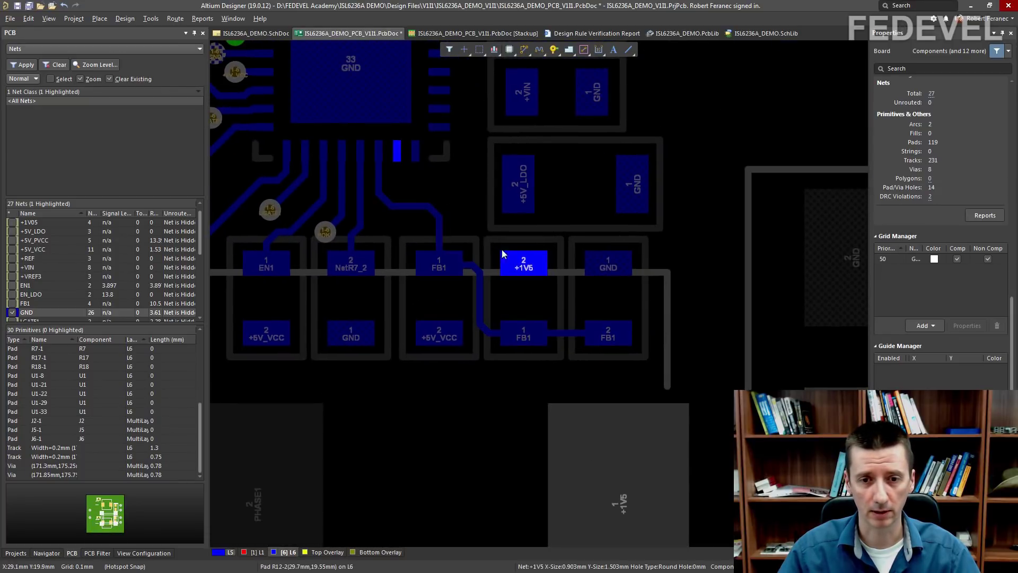
ctrl+scroll(520, 268, down, 2)
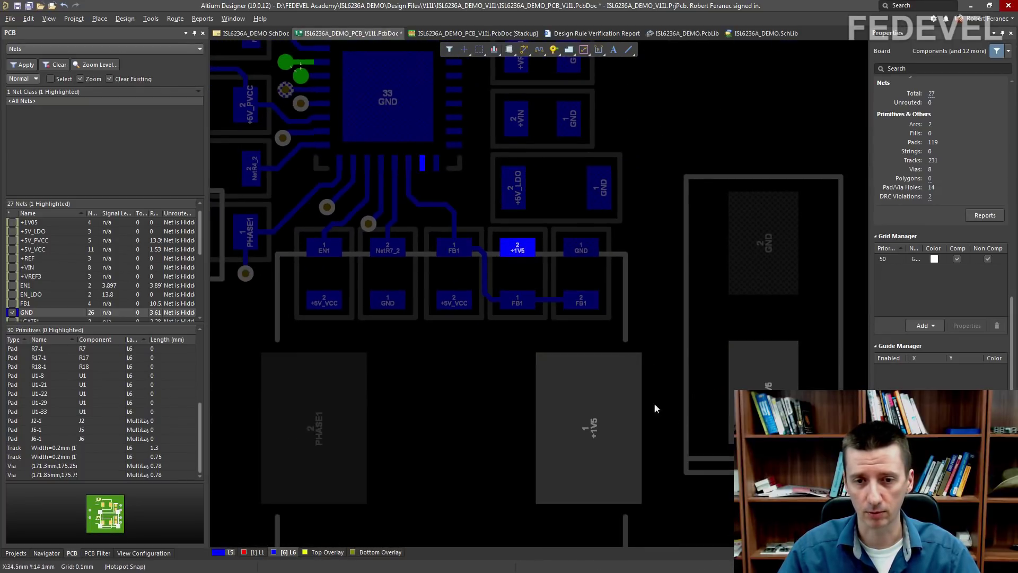
- Route a 0.2 mm wide +1V5 track about 5.65 mm long on L6 from U1 pin 10 to R12 pad 2
ctrl+scroll(465, 199, up, 2)
click(524, 49)
click(387, 123)
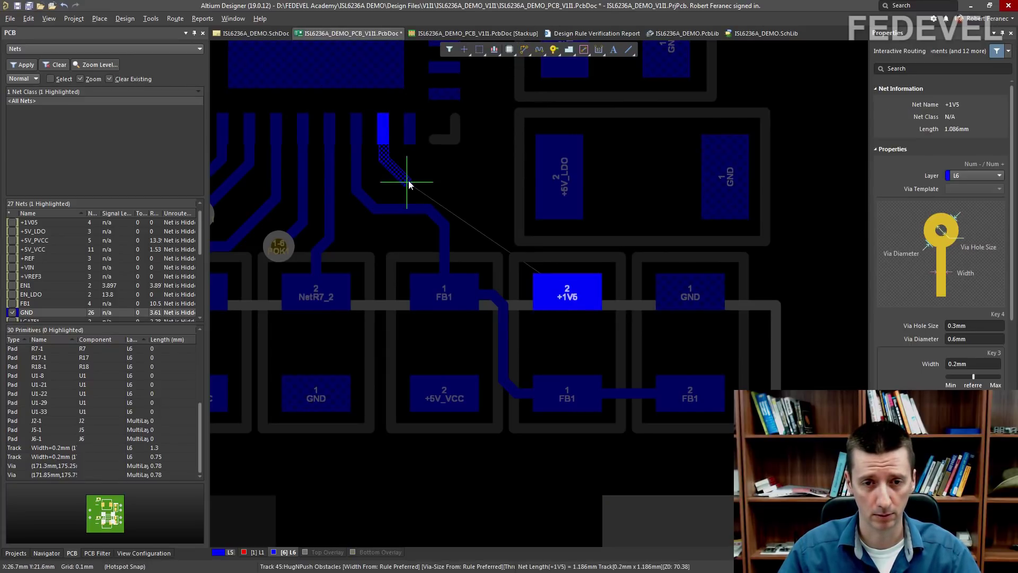
click(408, 183)
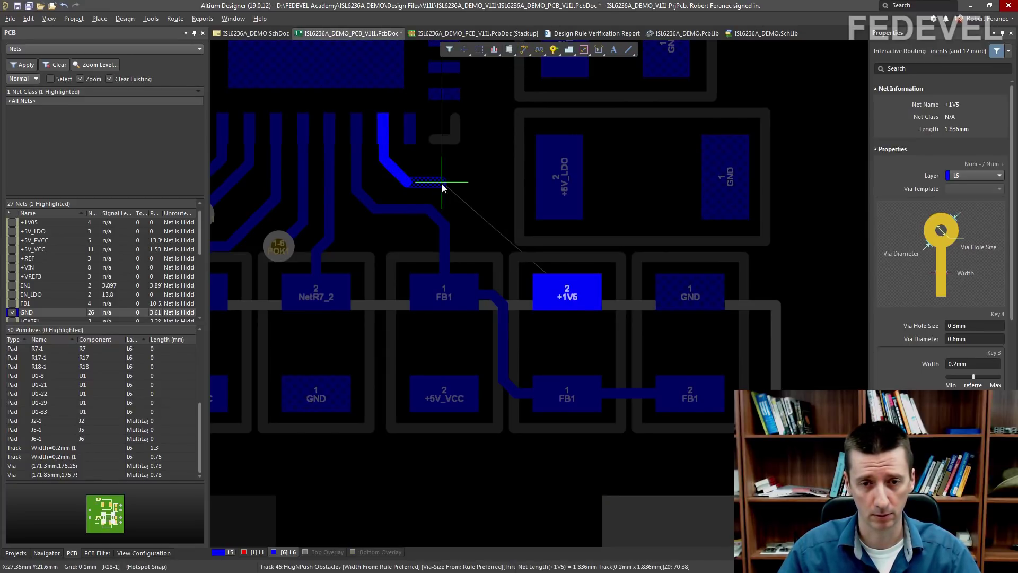
click(491, 212)
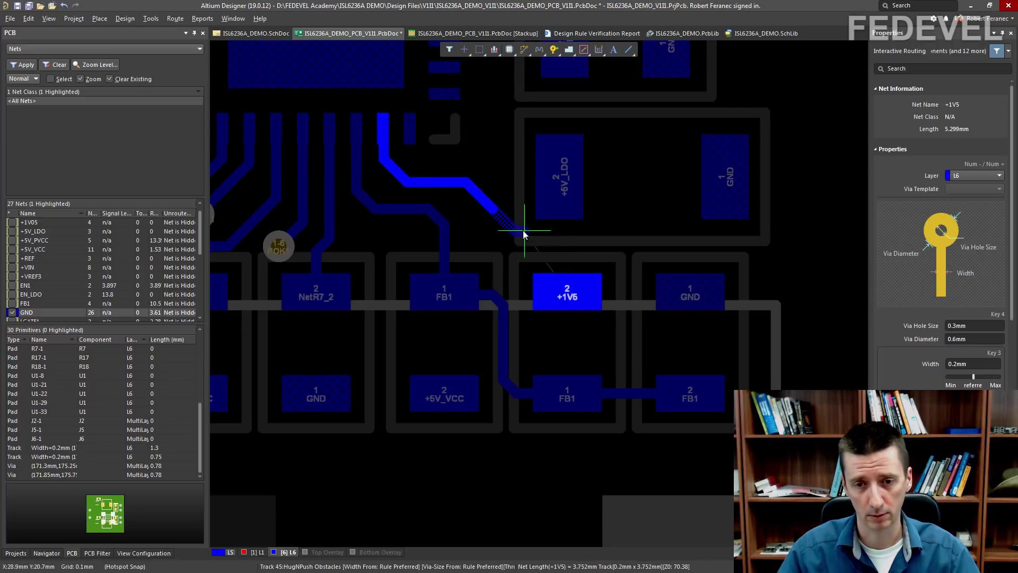
click(561, 253)
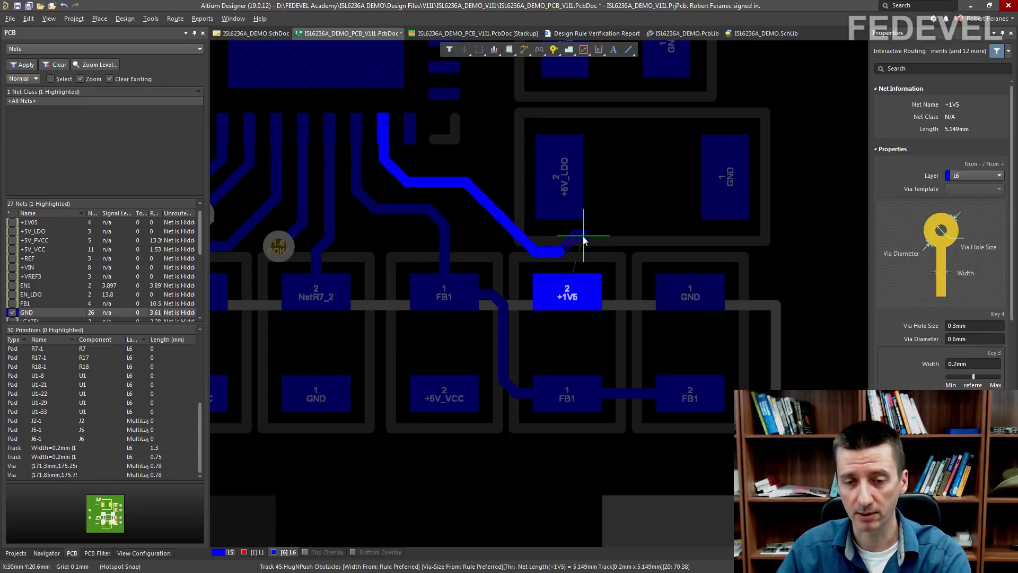
key(BackSpace)
click(493, 242)
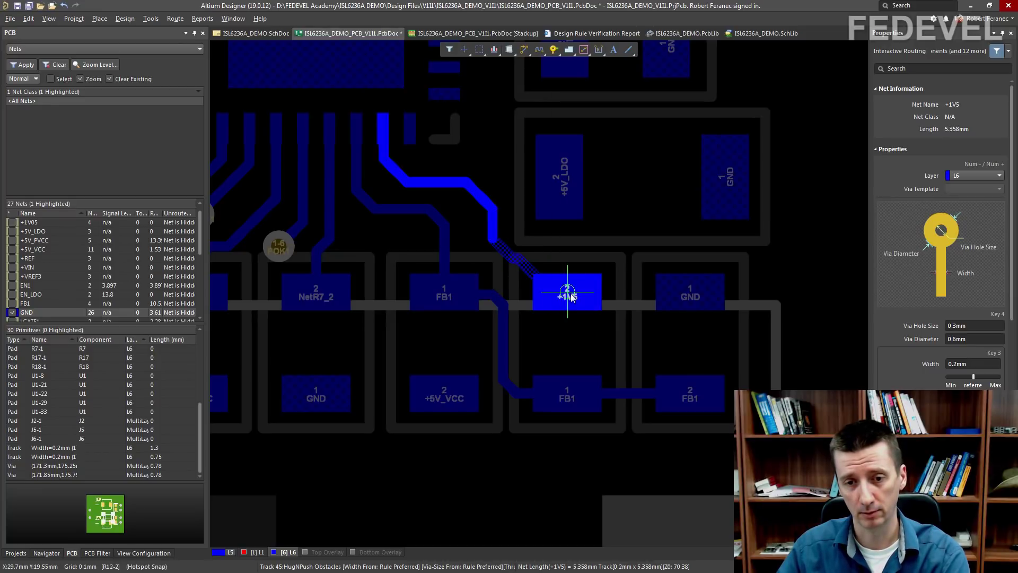
click(527, 253)
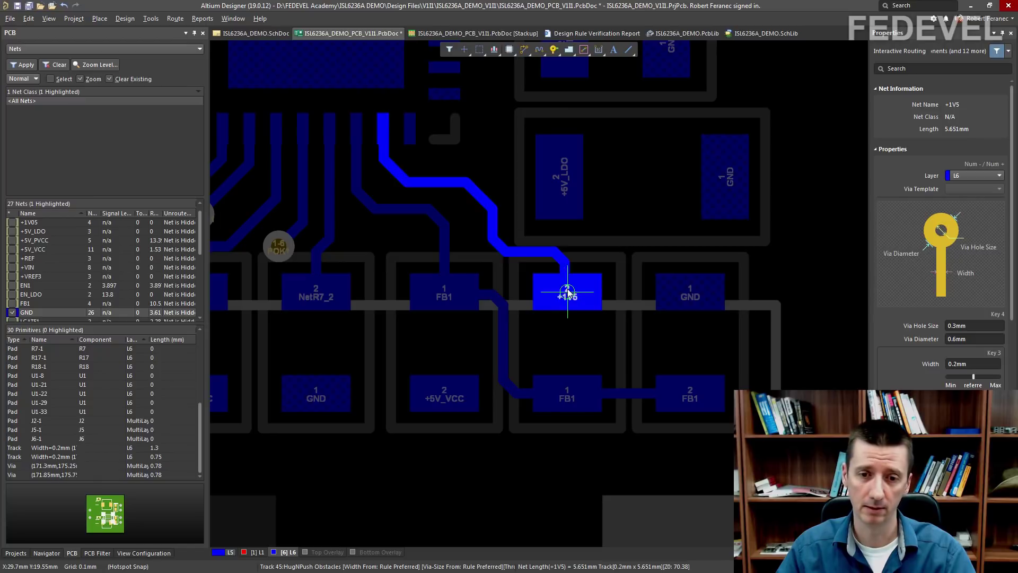
click(564, 286)
- Extend a +1V5 track about 1.1 mm from R12 pad 2 towards the GND pad and end it with a 0.6 mm via, 0.3 mm hole
ctrl+scroll(622, 247, up, 2)
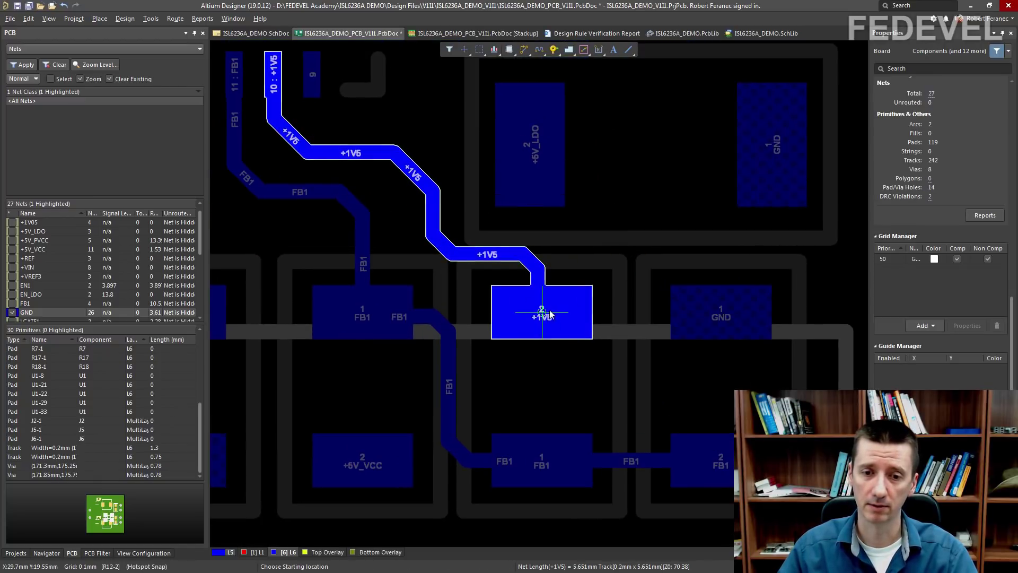
click(584, 315)
right_click(632, 316)
right_click(632, 316)
click(553, 50)
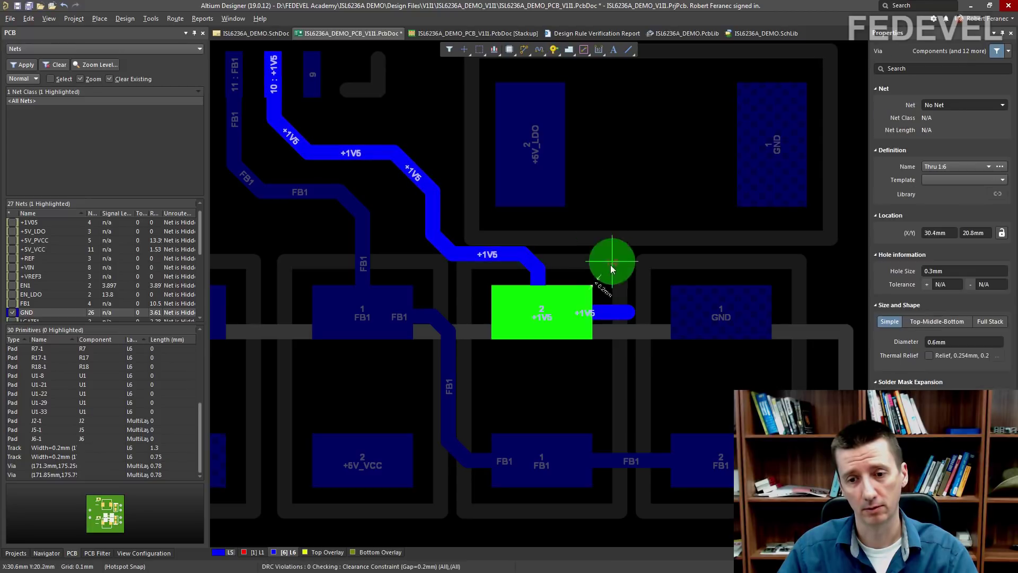
click(620, 314)
- Route a 0.2 mm wide GND track about 1.07 mm long on L6 from U1 pin 8, bending diagonally away from the chip
ctrl+scroll(580, 147, down, 3)
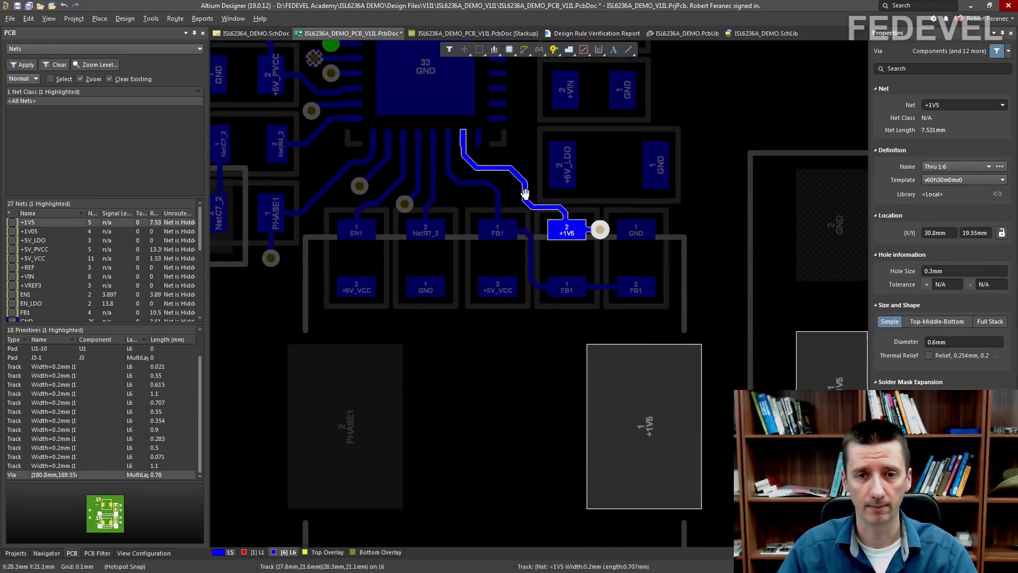
scroll(492, 232, up, 2)
ctrl+scroll(483, 224, up, 5)
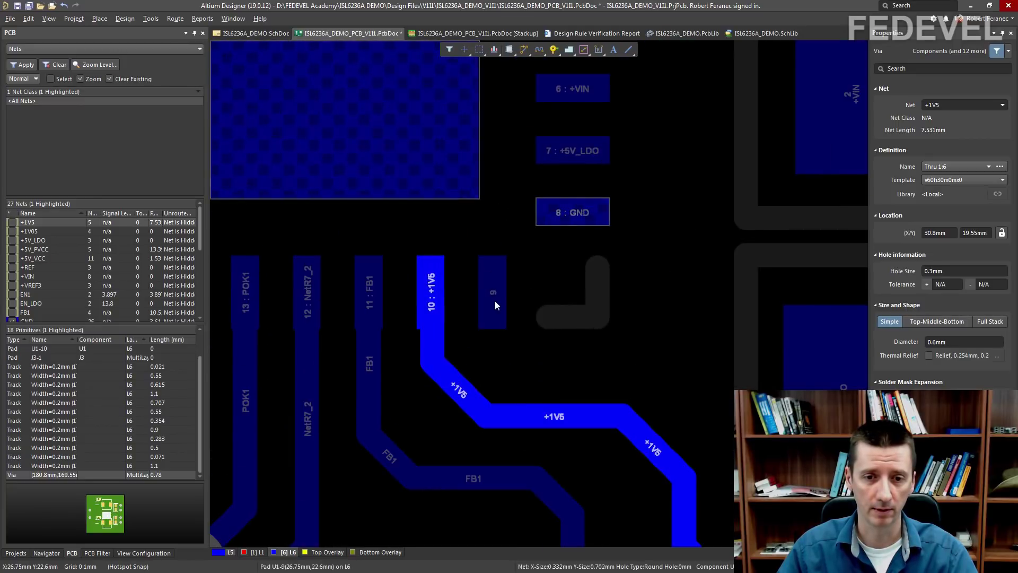
ctrl+scroll(491, 295, up, 2)
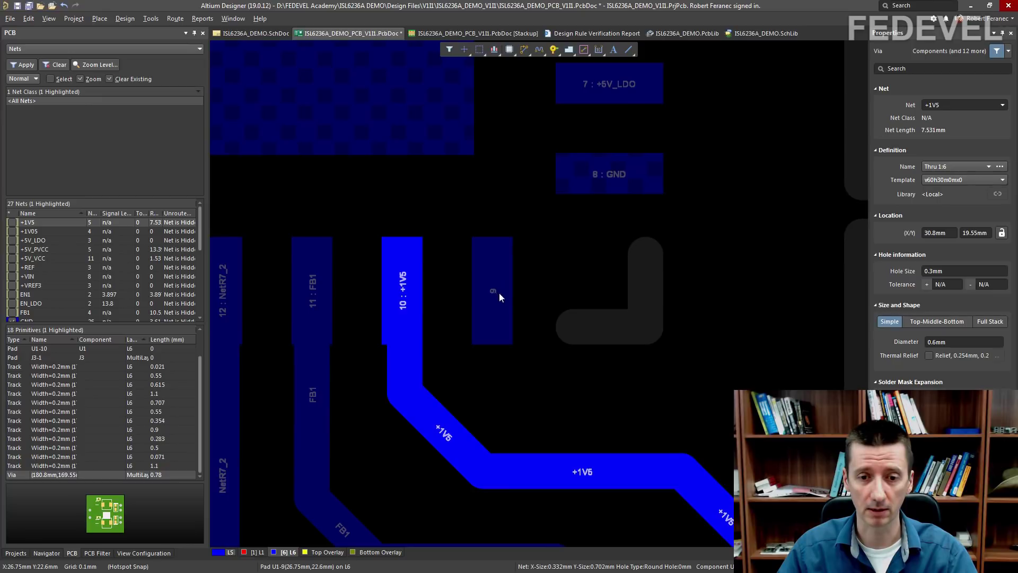
ctrl+scroll(450, 228, down, 4)
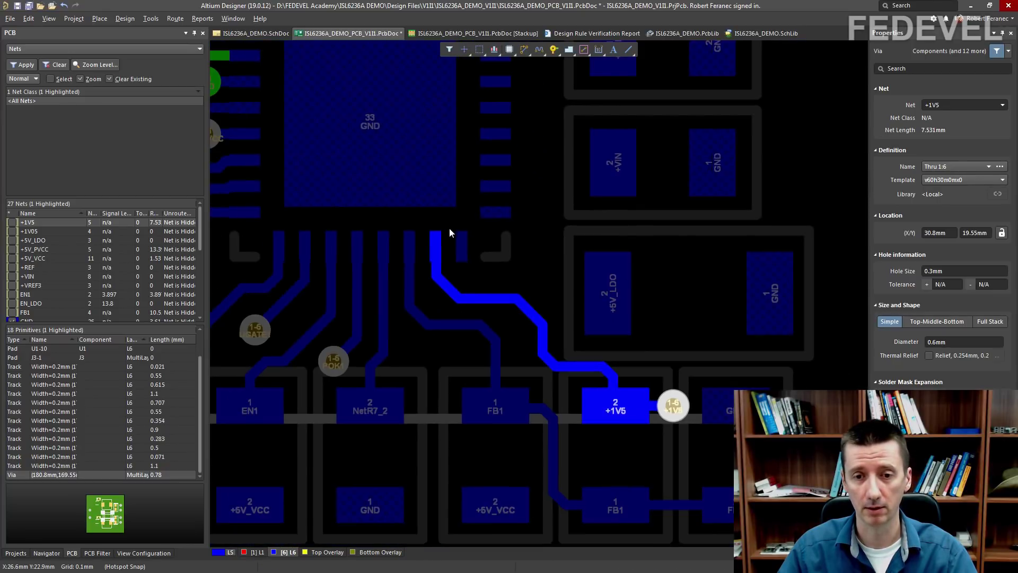
right_drag(529, 281, 454, 246)
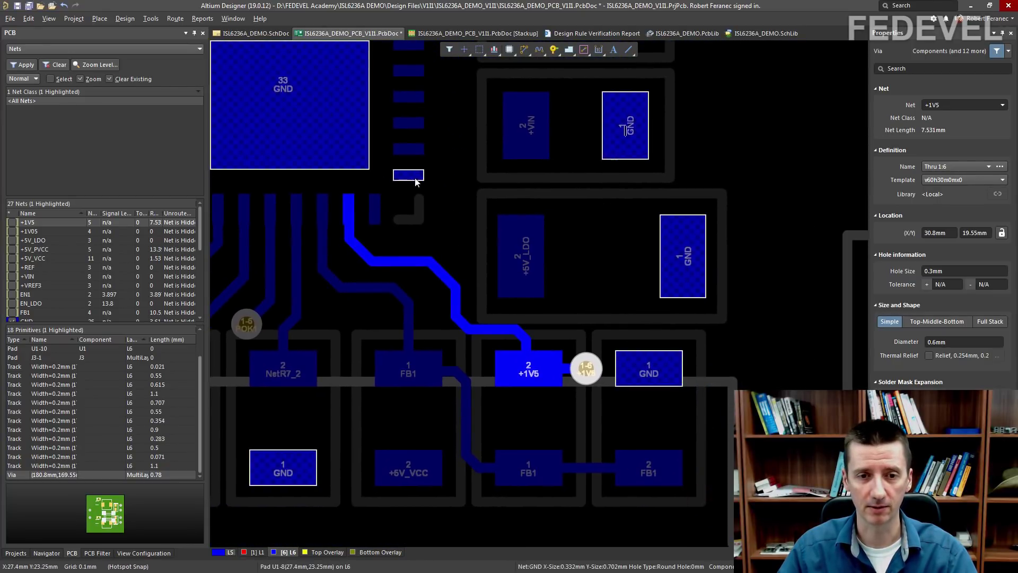
click(524, 50)
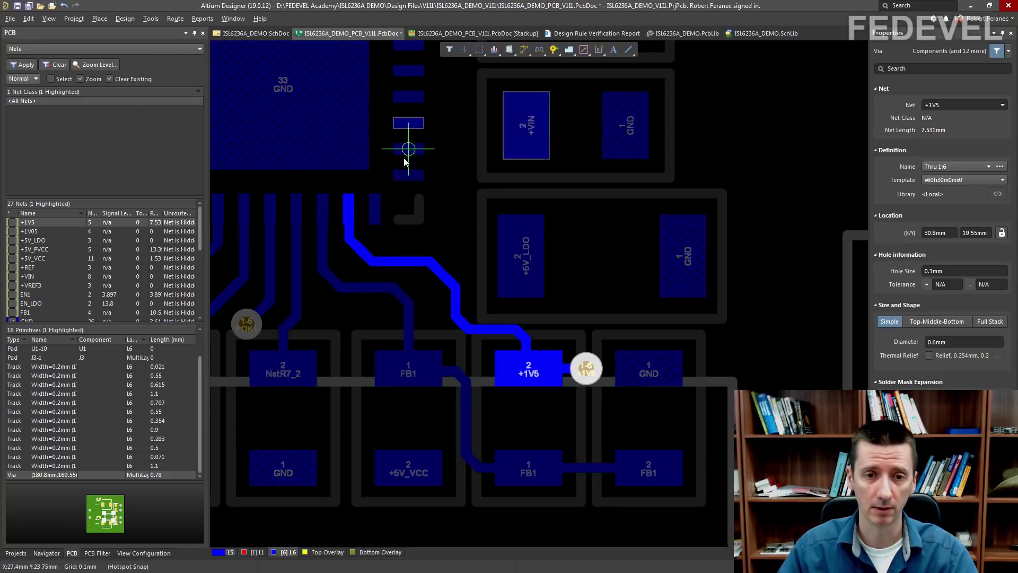
ctrl+scroll(404, 175, up, 3)
click(423, 188)
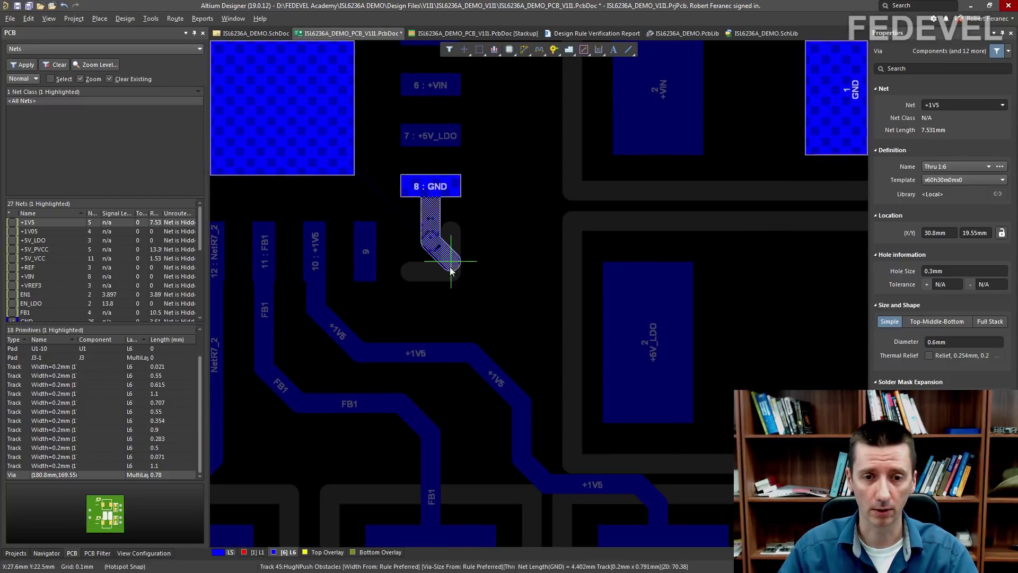
click(463, 281)
key(Escape)
key(Escape)
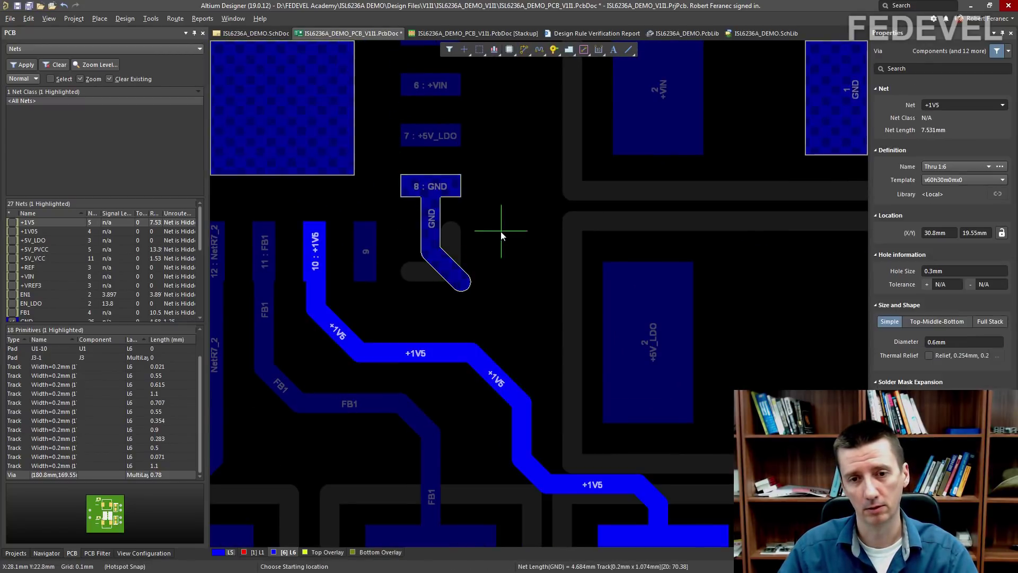
- Place a through via with 0.6 mm diameter and 0.3 mm hole at the end of U1 pin 8's GND track
click(553, 49)
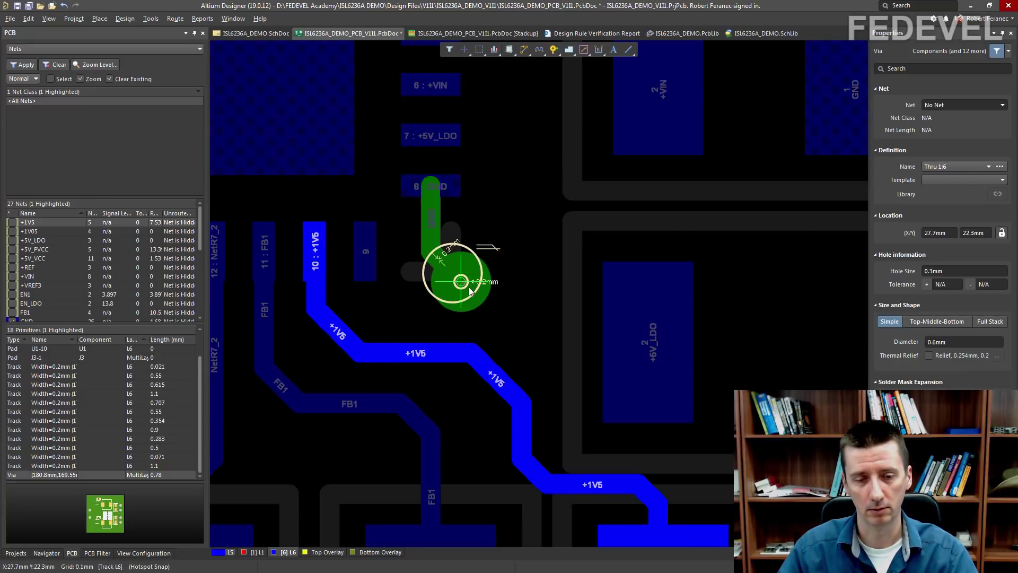
click(468, 288)
key(Escape)
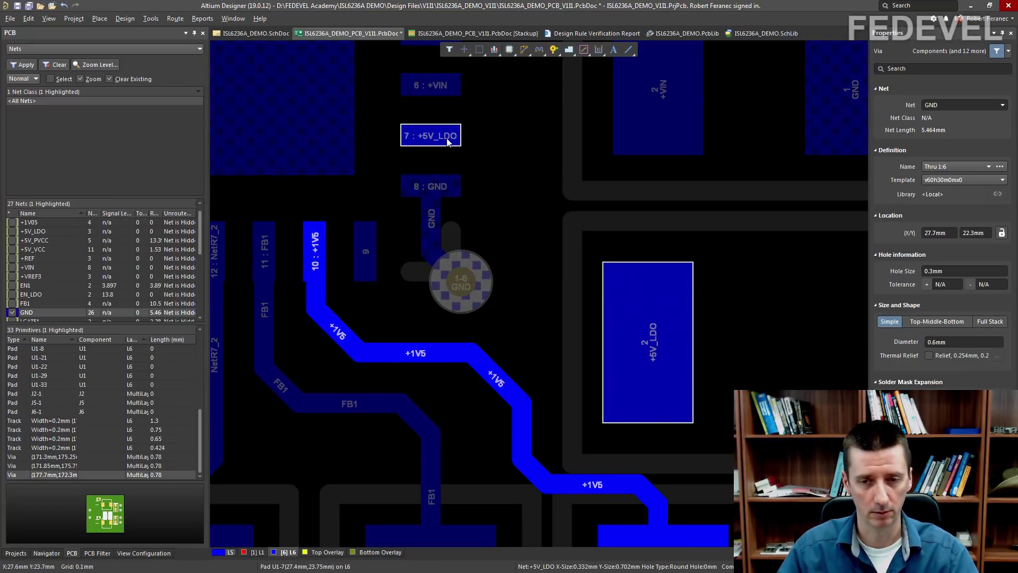
- Route a 0.2 mm wide +5V_LDO track about 3.76 mm long on L6 from U1 pin 7 to C1 pad 2
ctrl+scroll(546, 173, down, 5)
ctrl+scroll(542, 179, up, 3)
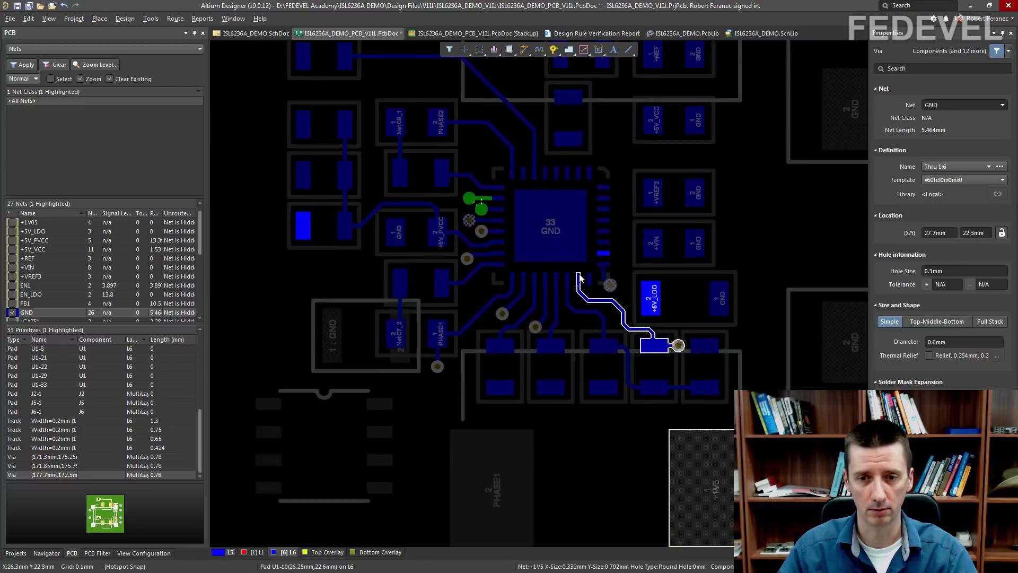
ctrl+scroll(579, 277, down, 2)
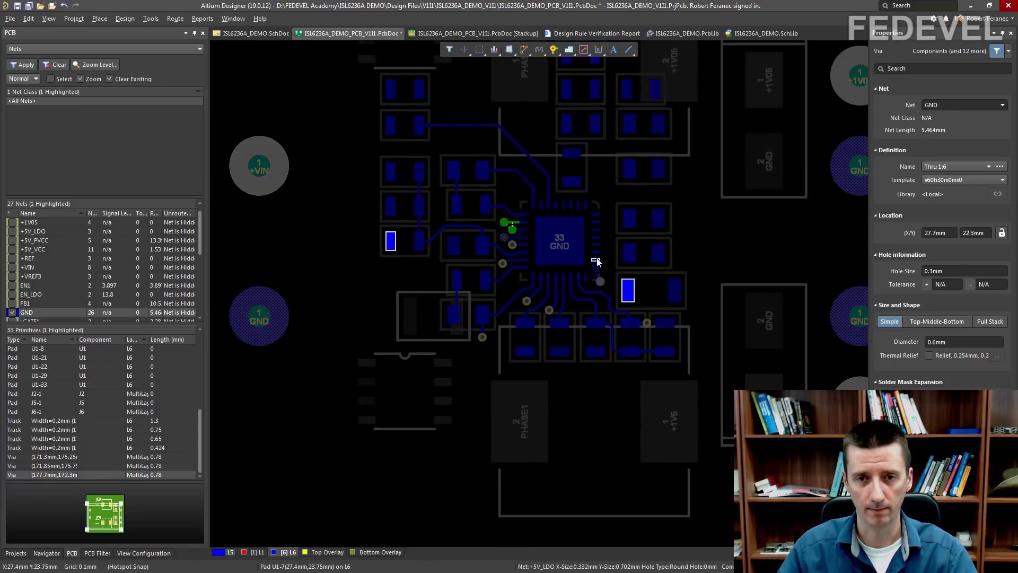
right_drag(596, 262, 587, 376)
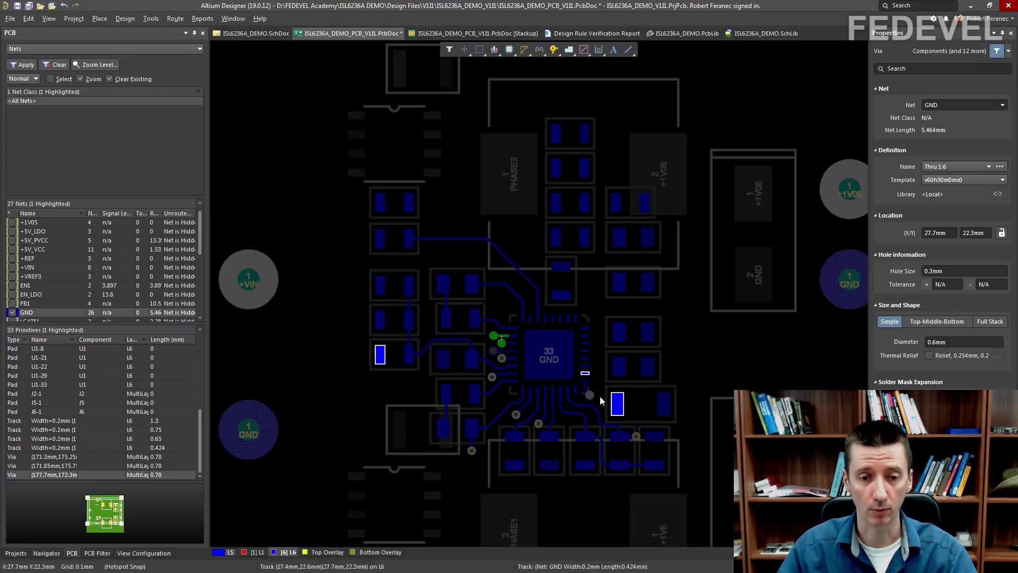
ctrl+scroll(640, 400, up, 5)
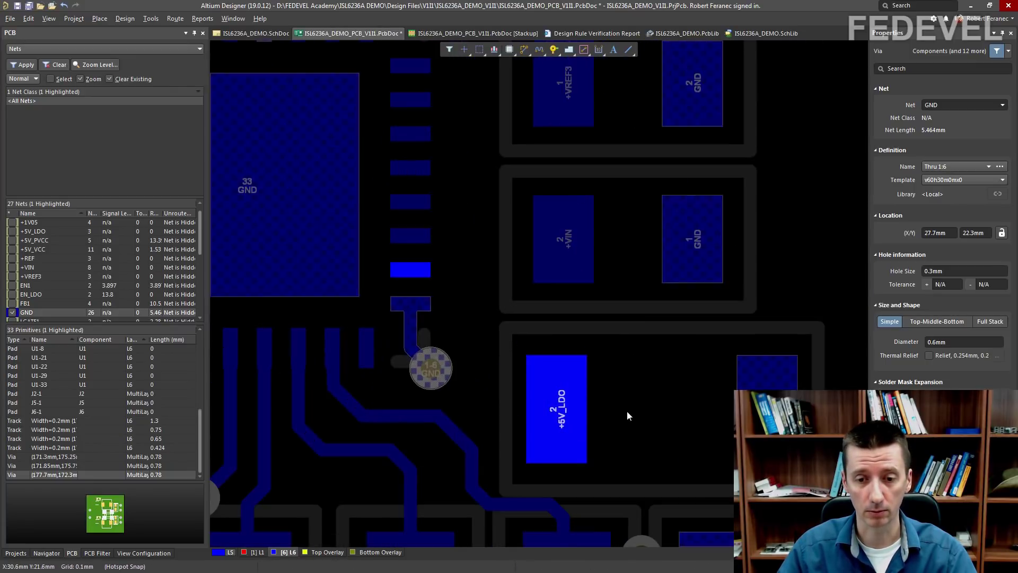
right_drag(654, 426, 636, 377)
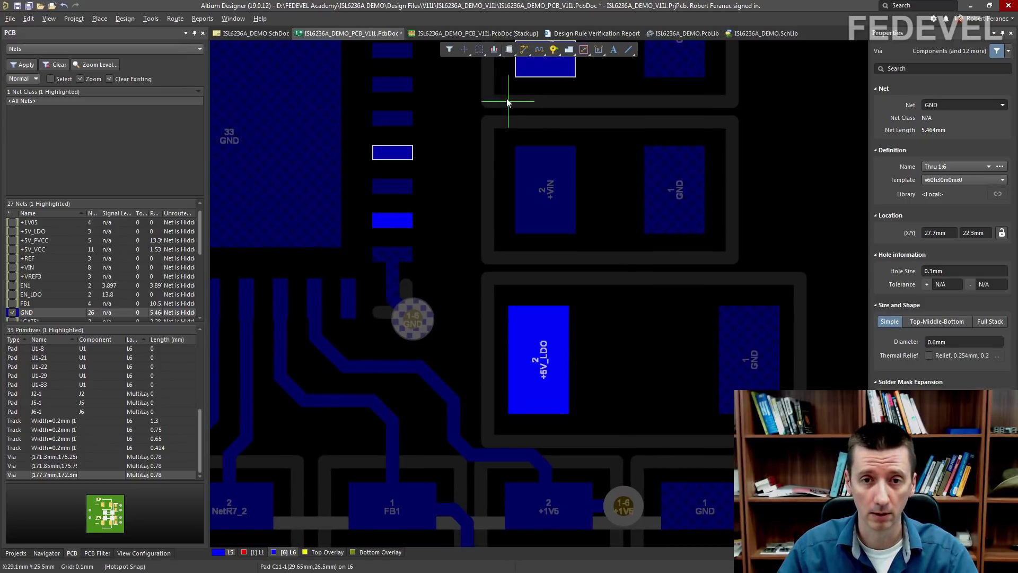
key(ctrl+w)
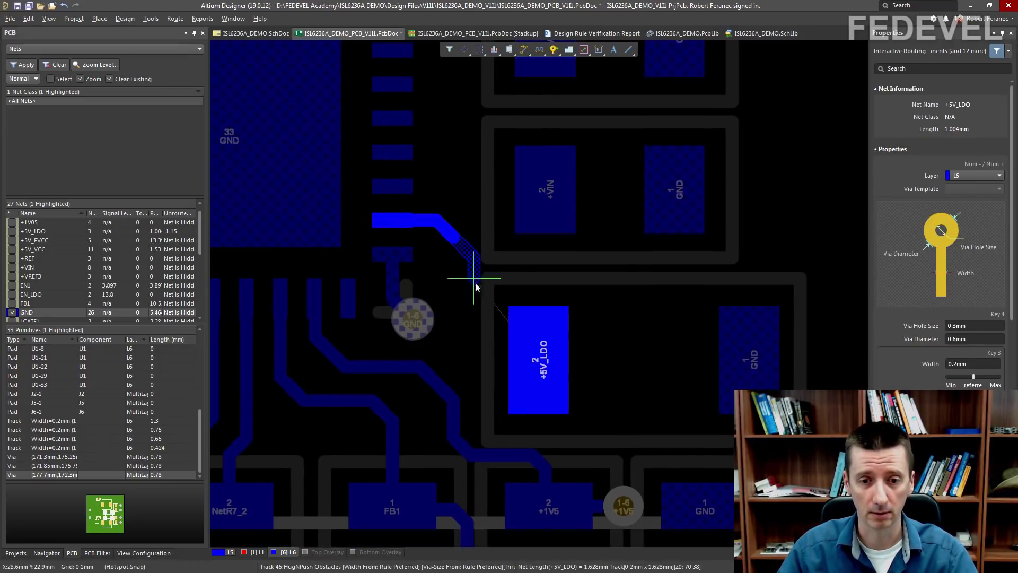
click(468, 314)
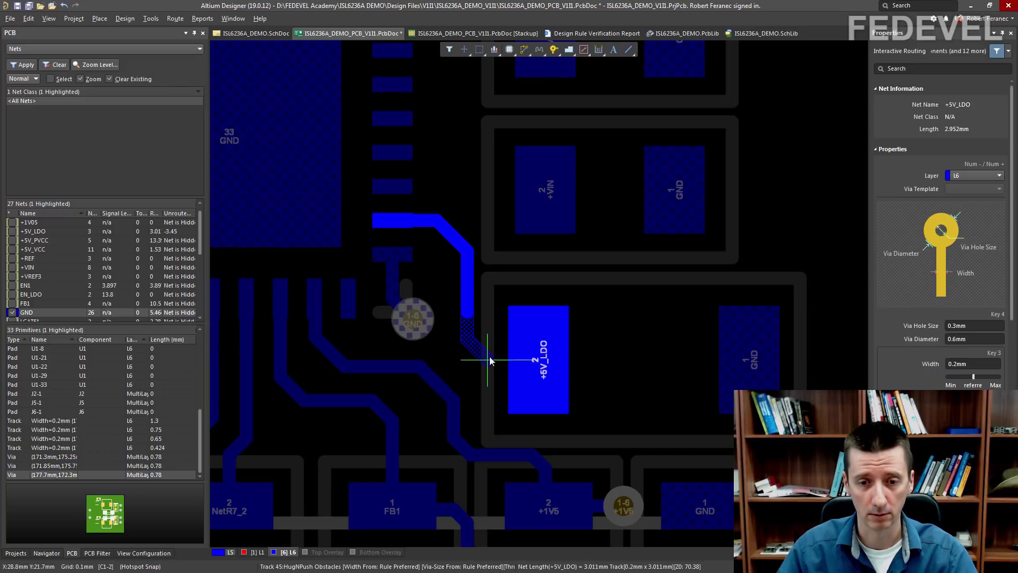
click(545, 362)
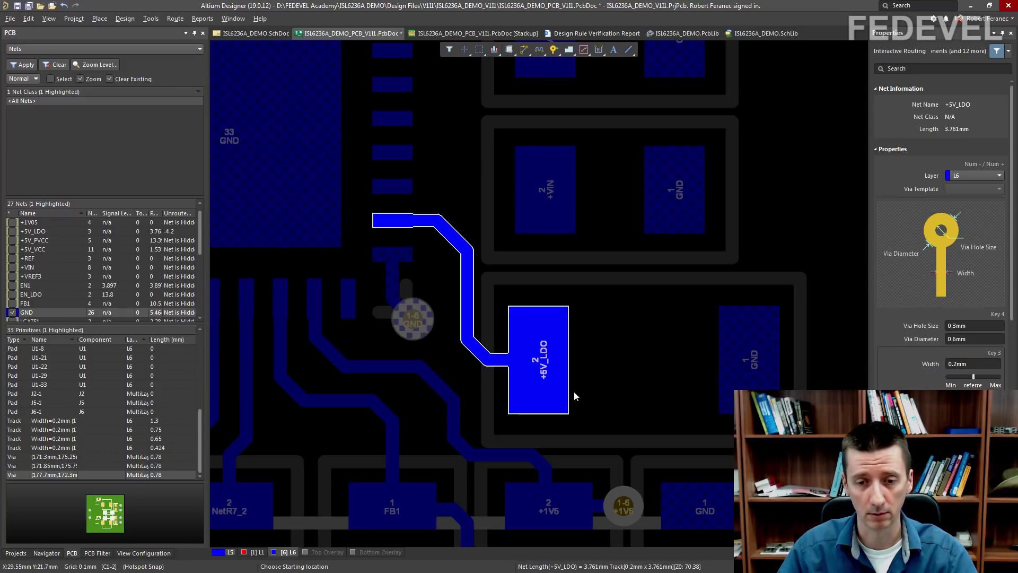
- Extend a +5V_LDO track about 1.3 mm upward from C1 pad 2 and end it with a 0.6 mm via, 0.3 mm hole
click(546, 362)
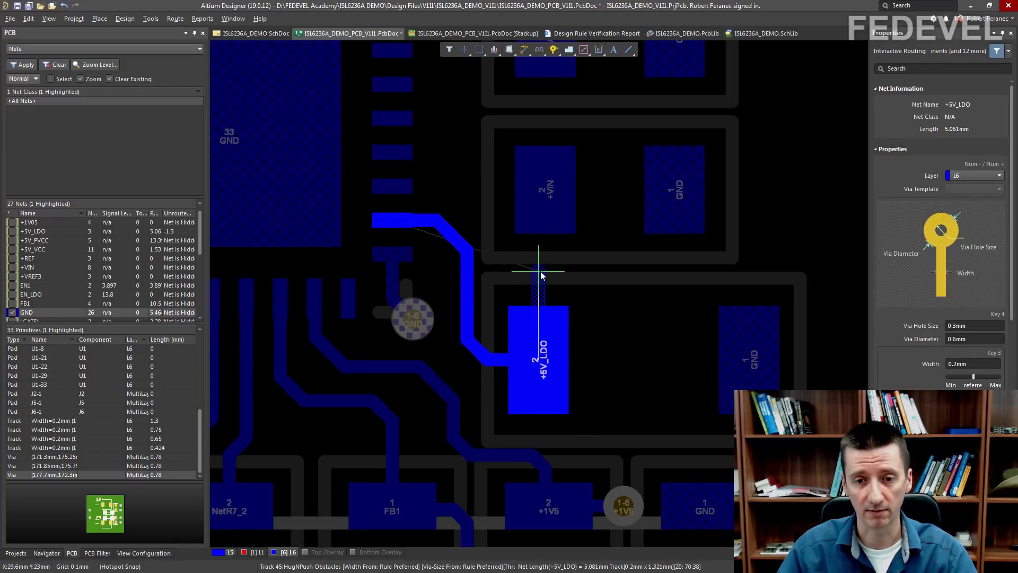
right_click(539, 271)
right_click(560, 272)
click(554, 52)
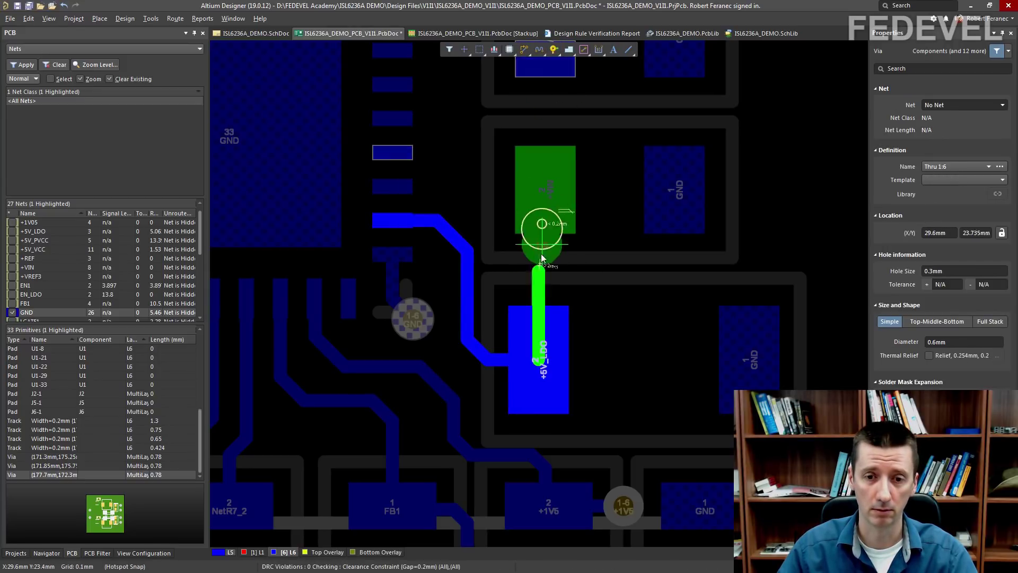
click(539, 272)
ctrl+scroll(617, 255, down, 2)
right_click(616, 245)
- Extend a +5V_LDO track about 1.05 mm outward from R1 pad 2 and end it with a 0.6 mm via, 0.3 mm hole
ctrl+scroll(611, 228, down, 3)
right_drag(522, 228, 696, 305)
ctrl+scroll(440, 252, up, 4)
ctrl+scroll(440, 260, up, 1)
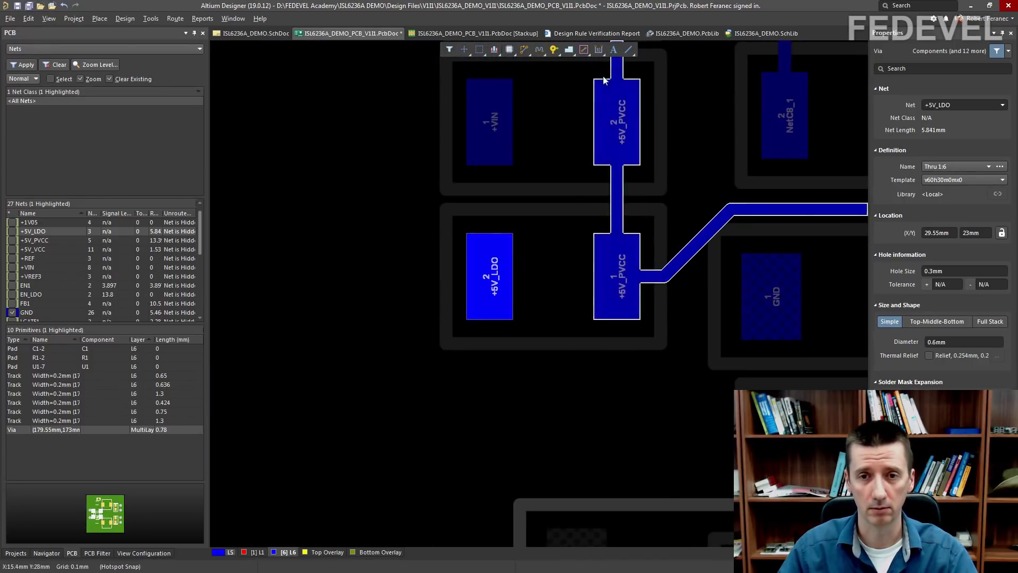
click(524, 49)
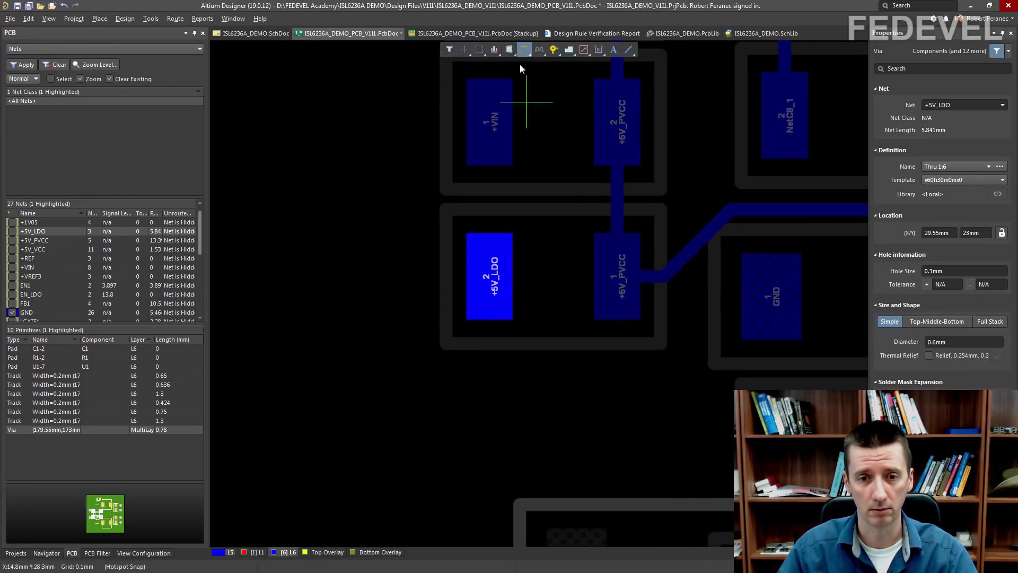
click(468, 286)
click(415, 279)
right_click(416, 279)
click(554, 49)
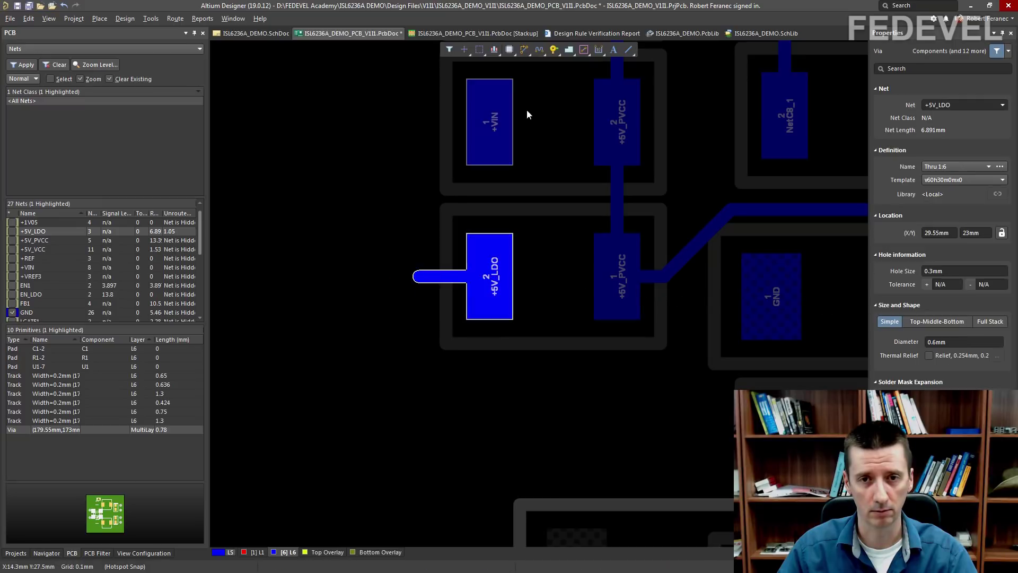
click(427, 278)
- Route a 0.2 mm wide +VIN track about 2.27 mm long on L6 from U1 pin 6 to C2 pad 2
ctrl+scroll(345, 129, down, 4)
right_drag(548, 222, 498, 298)
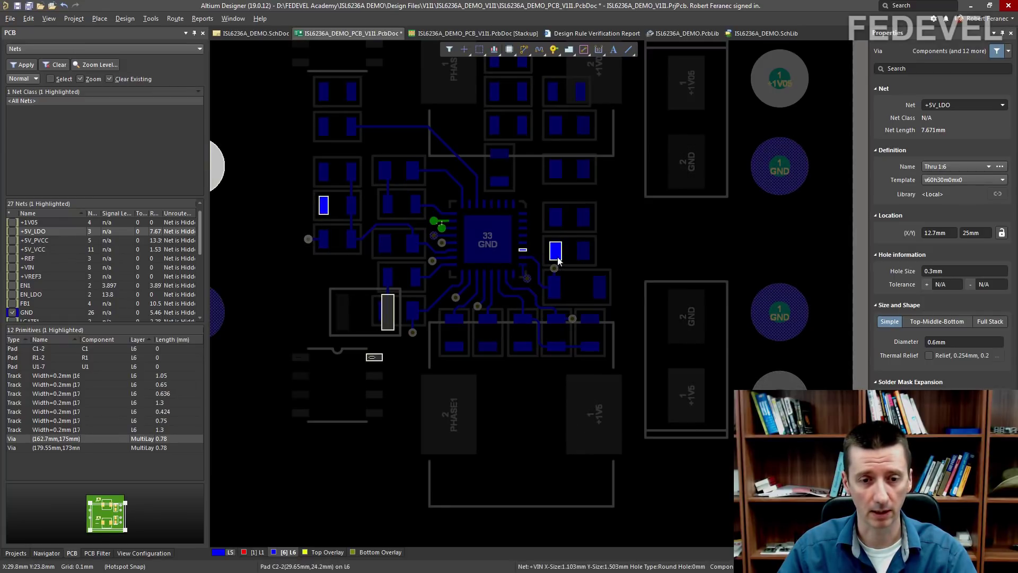
ctrl+scroll(554, 251, up, 6)
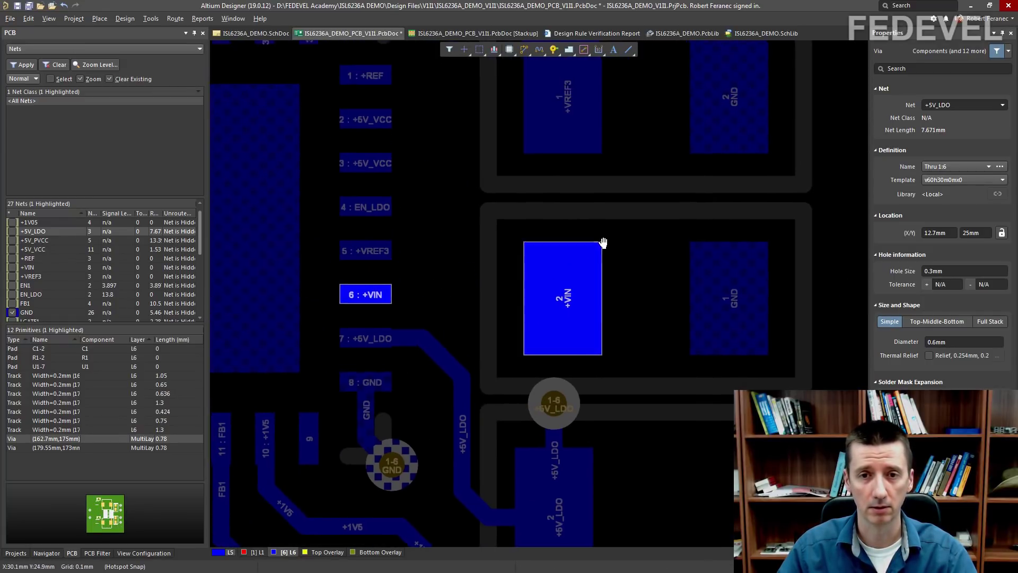
click(378, 297)
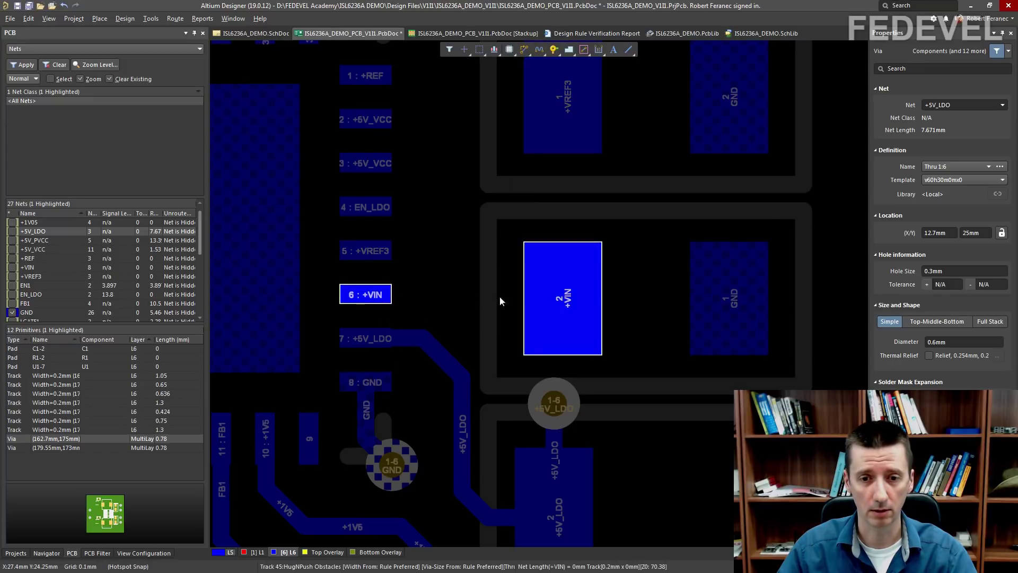
click(559, 302)
- Extend a +VIN track about 1.1 mm upward from C2 pad 2 and end it with a 0.6 mm via, 0.3 mm hole
click(563, 301)
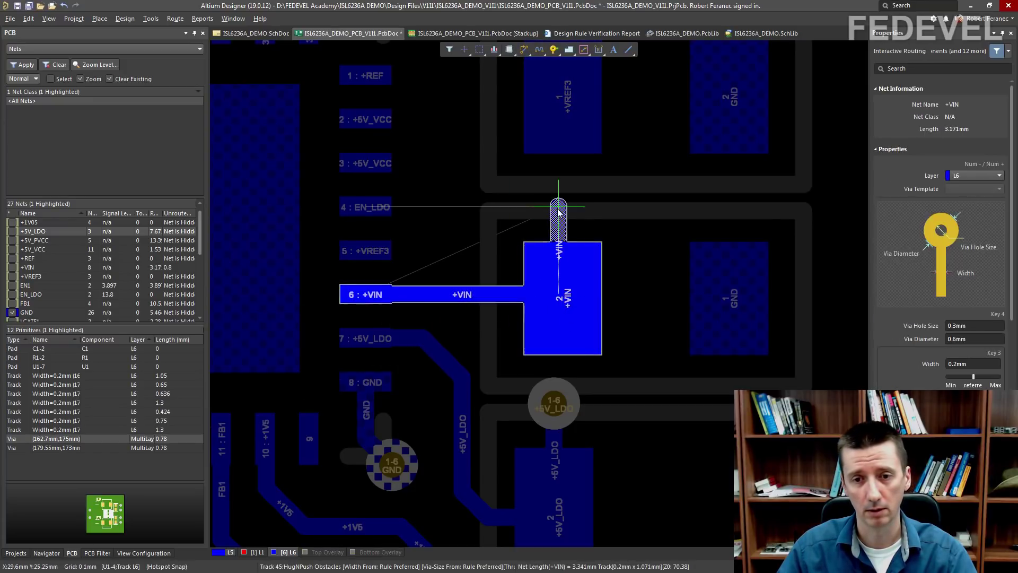
click(563, 202)
right_click(563, 202)
right_click(564, 203)
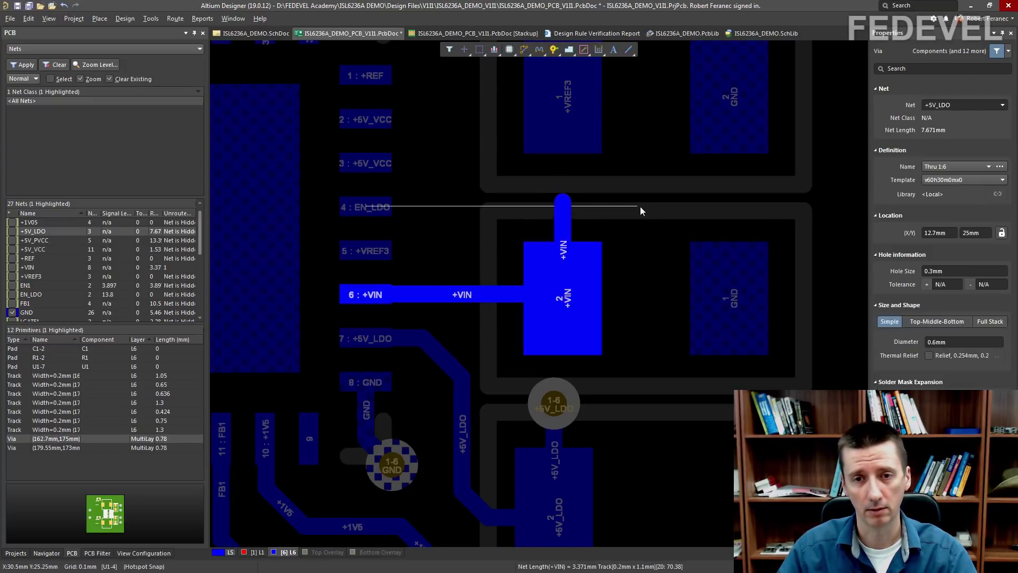
click(552, 50)
click(563, 202)
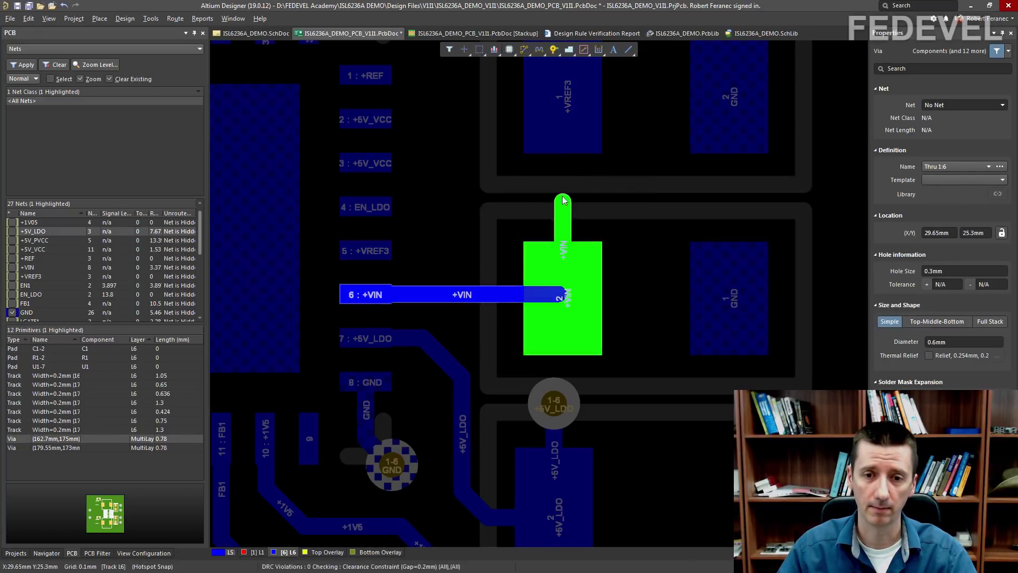
right_click(635, 179)
- Route a 0.2 mm wide +VREF3 track about 3.62 mm long on L6 from U1 pin 5 to C11 pad 1
click(46, 19)
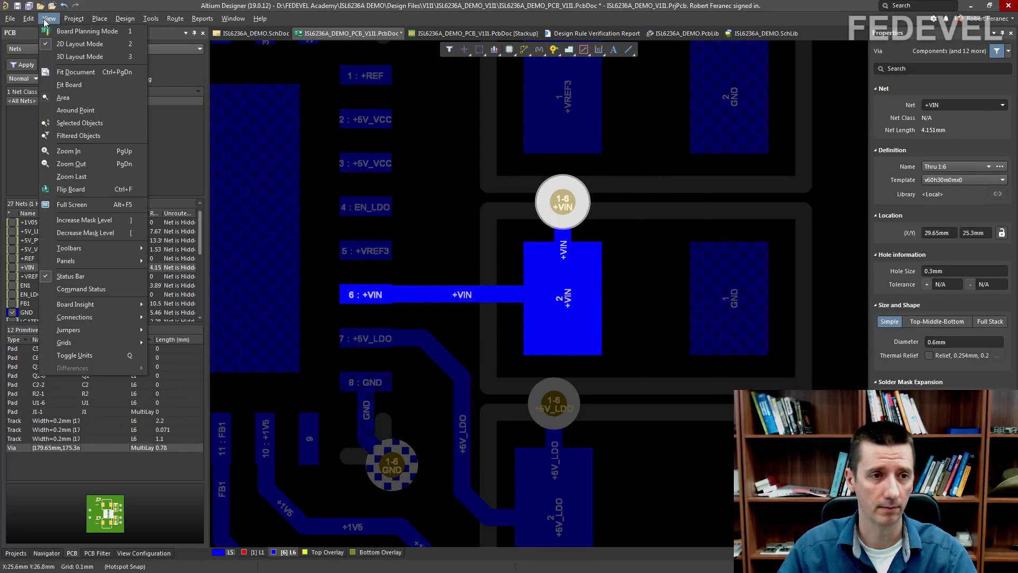
click(71, 84)
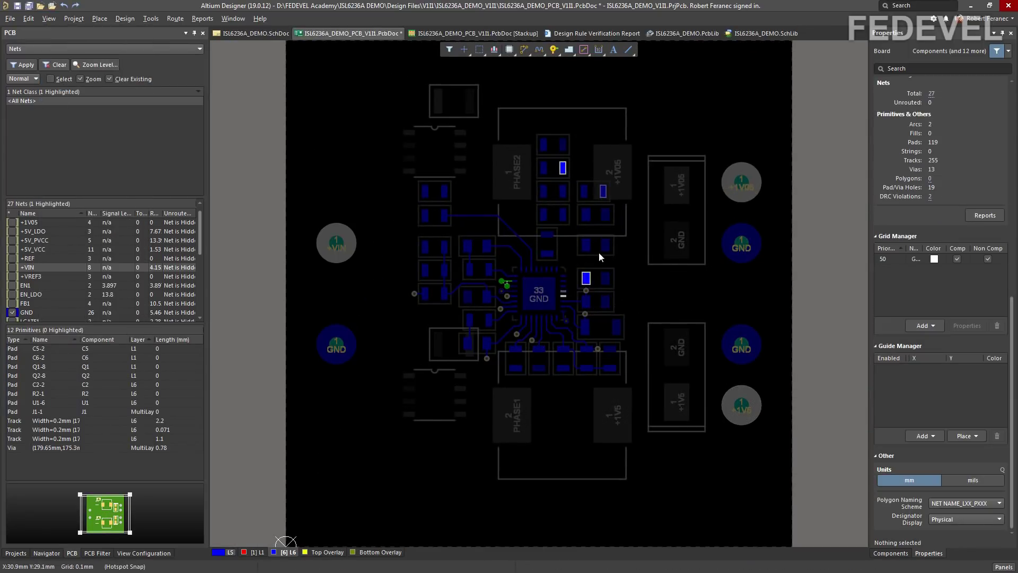
ctrl+scroll(599, 252, up, 3)
right_drag(613, 291, 598, 313)
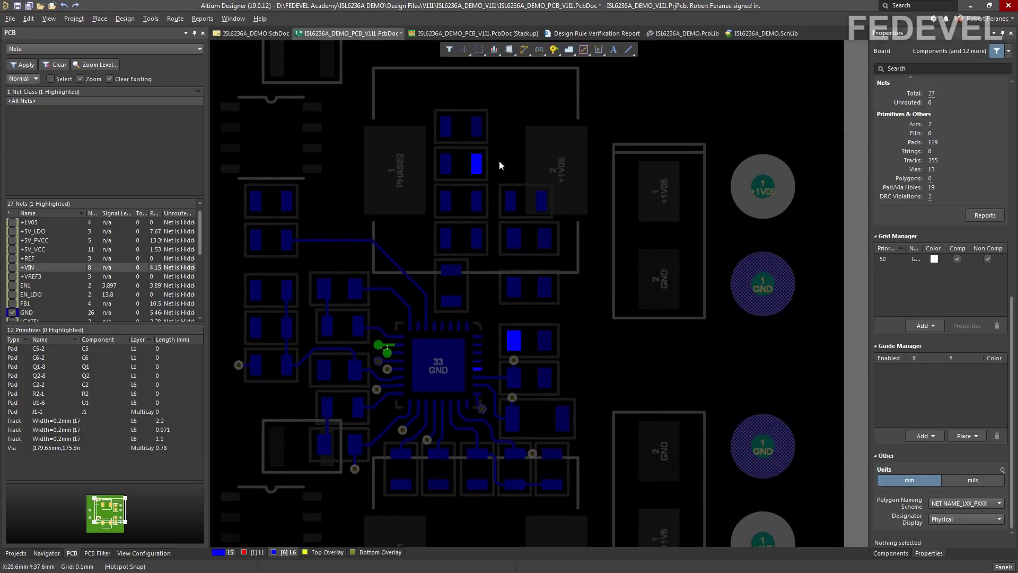
ctrl+scroll(492, 345, up, 4)
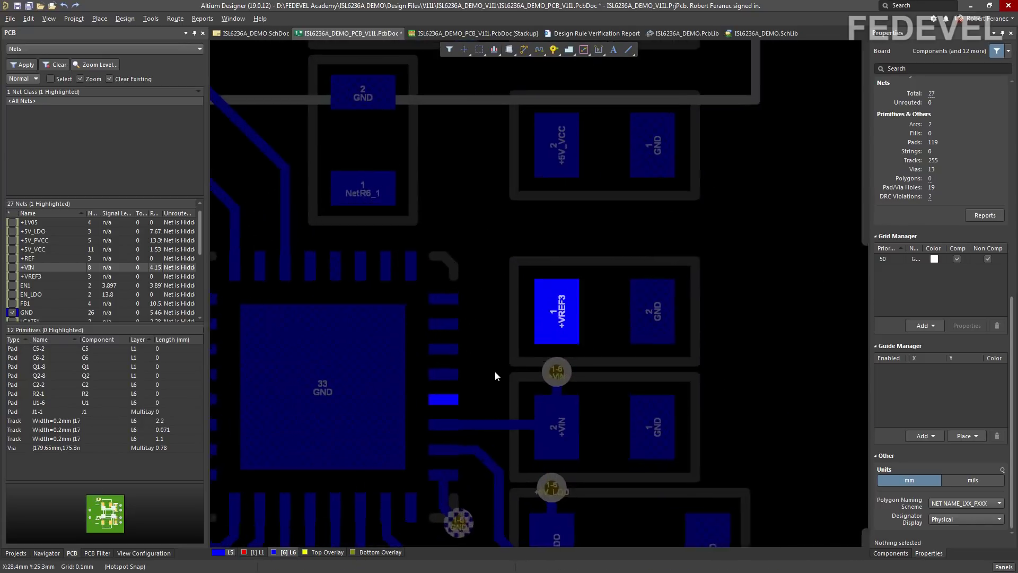
ctrl+scroll(495, 375, up, 1)
click(525, 52)
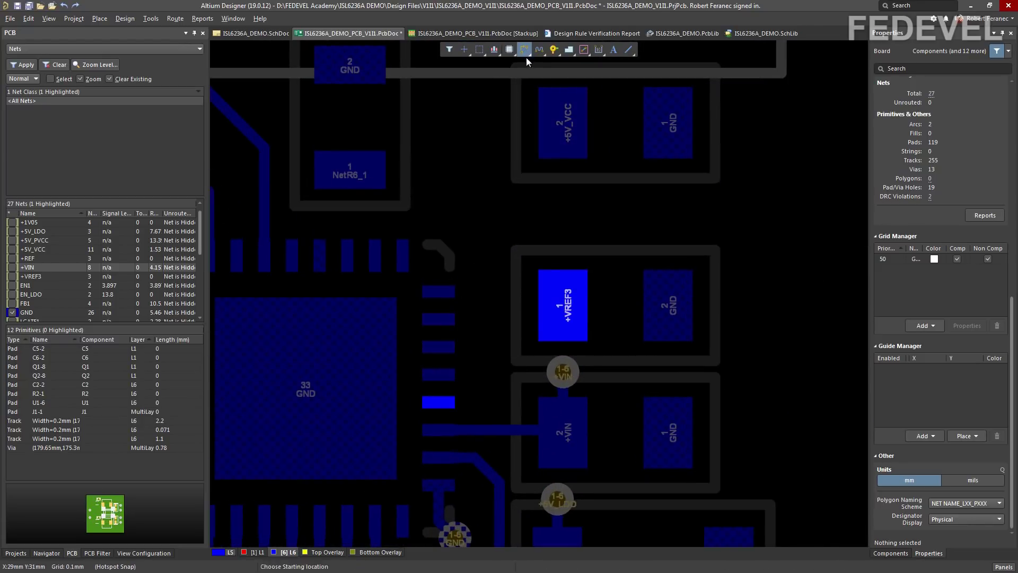
click(458, 404)
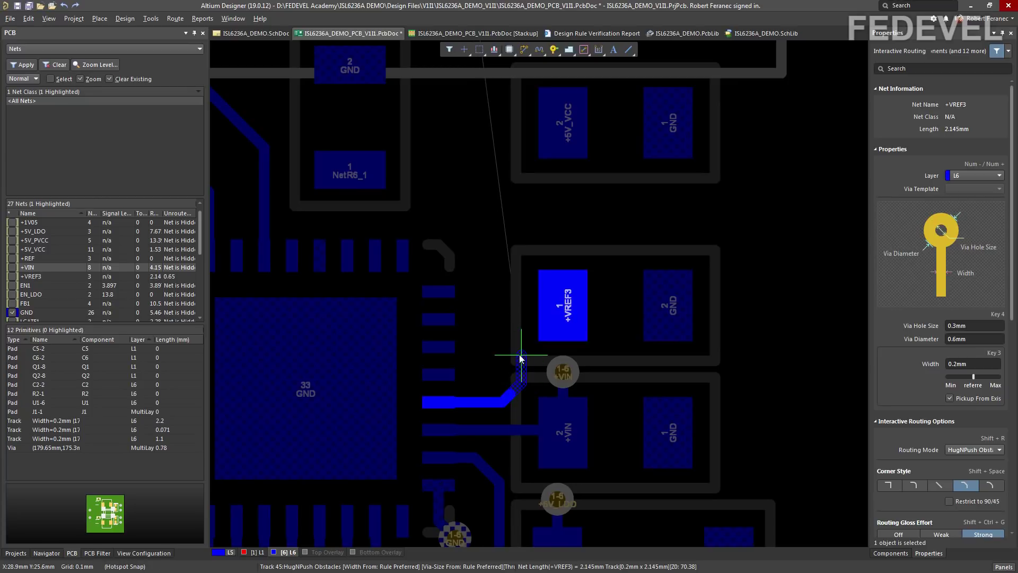
click(553, 309)
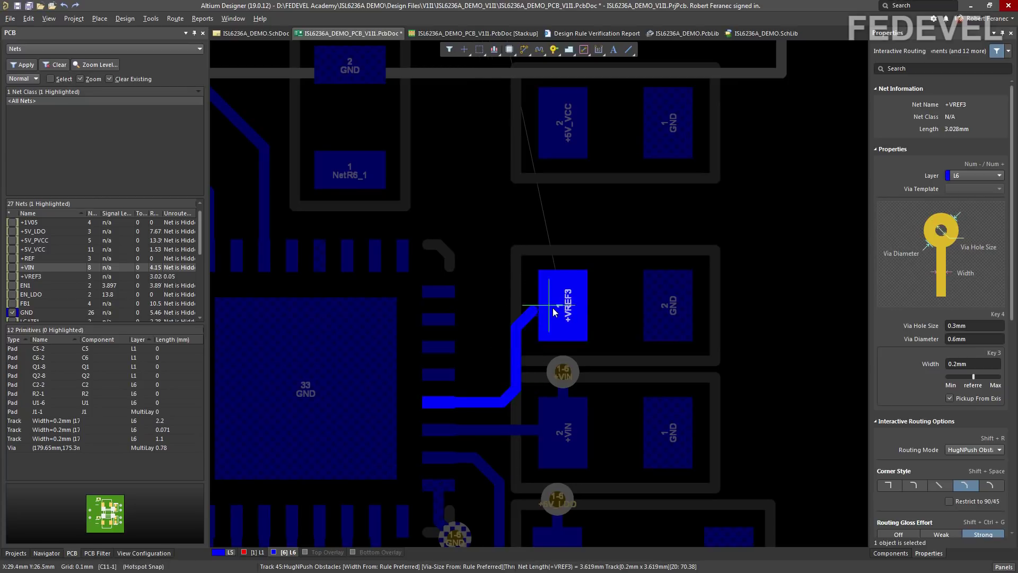
- Route a +VREF3 track about 21.07 mm long on L6 from C11 pad 1, around the outside of the components, to R15 pad 2
click(556, 305)
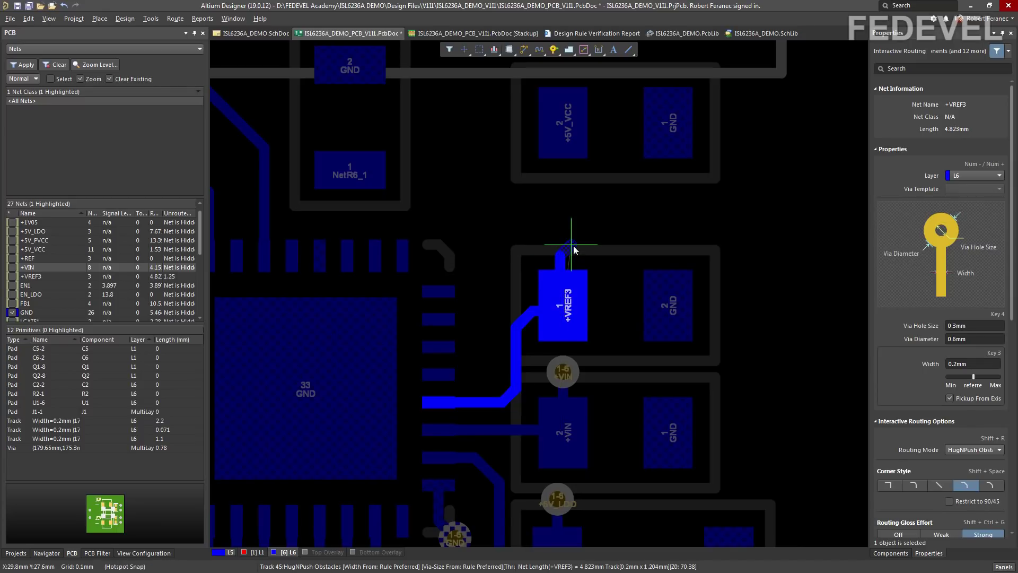
click(661, 240)
ctrl+scroll(661, 239, down, 2)
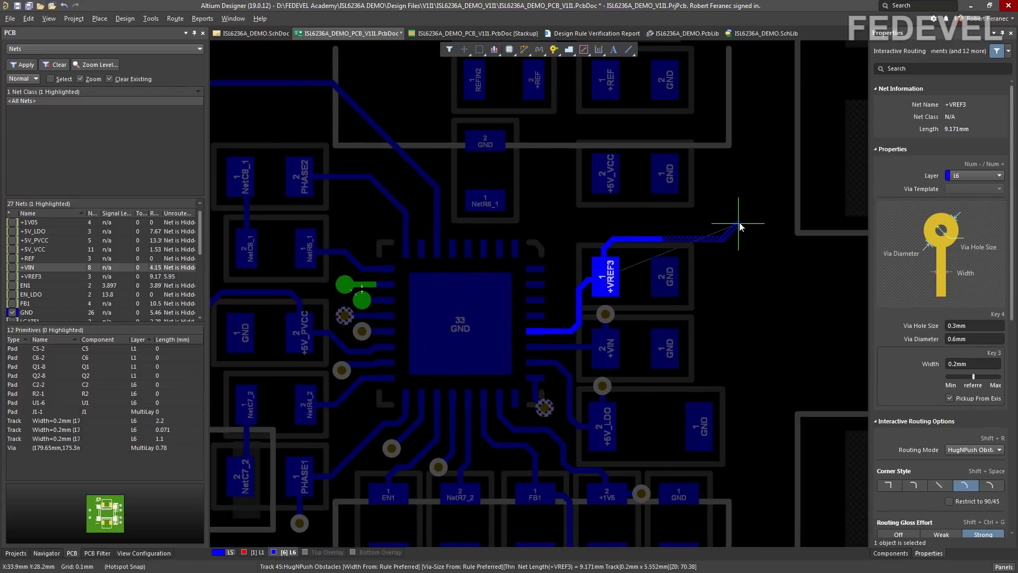
ctrl+scroll(740, 227, down, 1)
right_drag(751, 315, 746, 540)
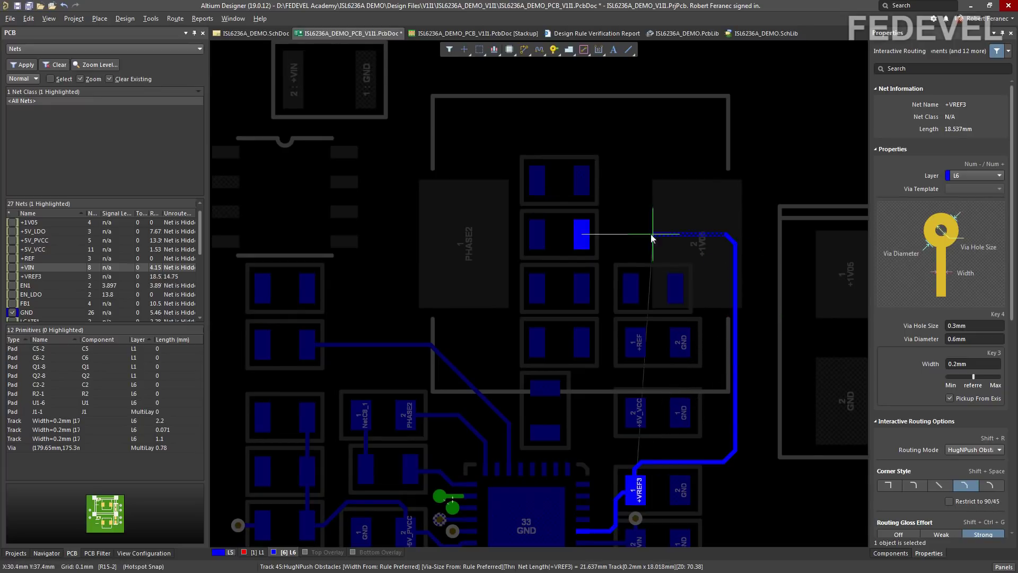
click(582, 236)
ctrl+scroll(574, 365, up, 2)
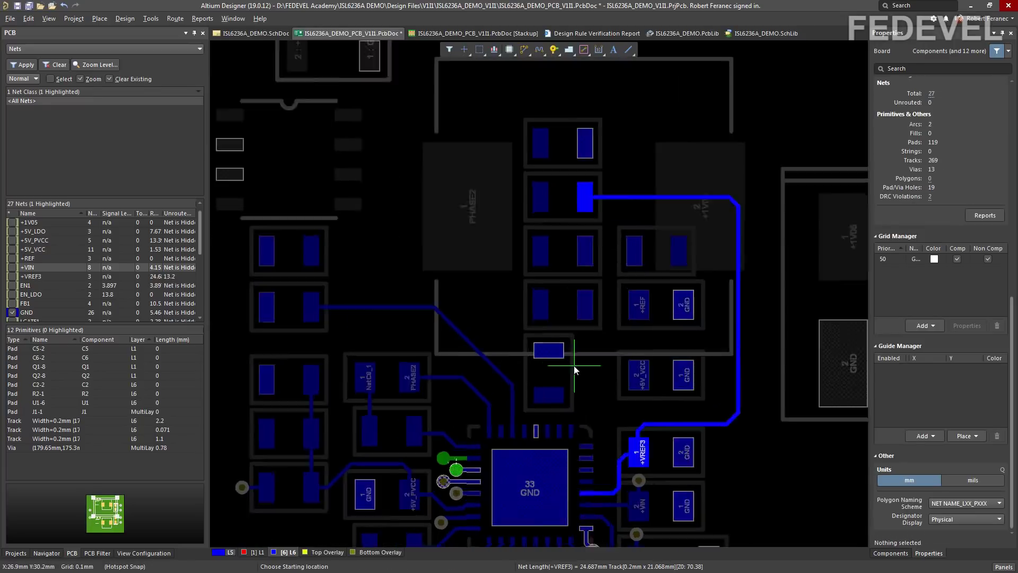
- Route a 0.2 mm wide EN_LDO track about 16.16 mm long on L6 from U1 pin 4, inside the +VREF3 track, to the EN_LDO pad 1
right_drag(617, 469, 564, 255)
ctrl+scroll(564, 254, down, 1)
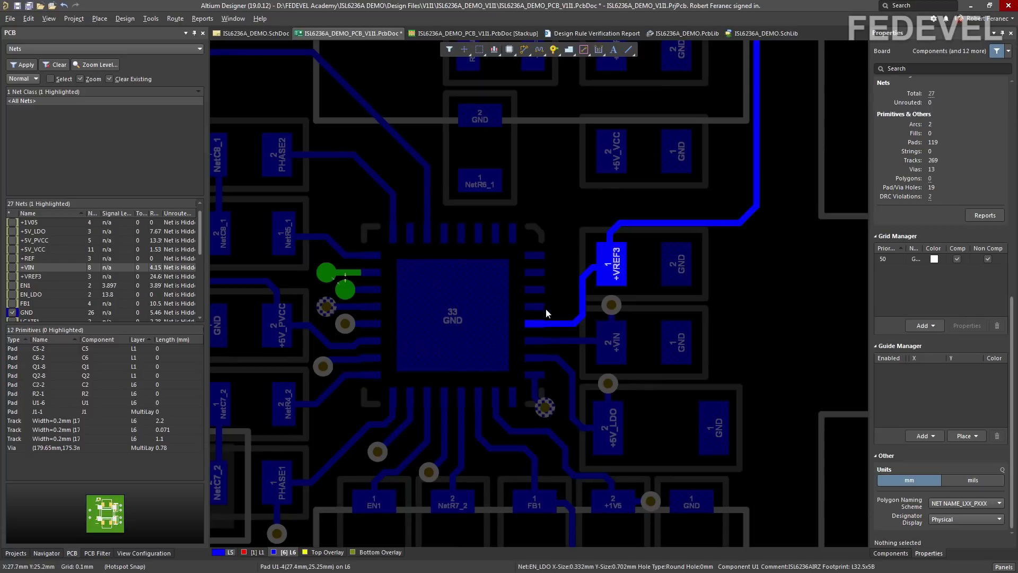
ctrl+scroll(543, 307, up, 1)
ctrl+scroll(546, 228, down, 1)
right_drag(546, 182, 509, 230)
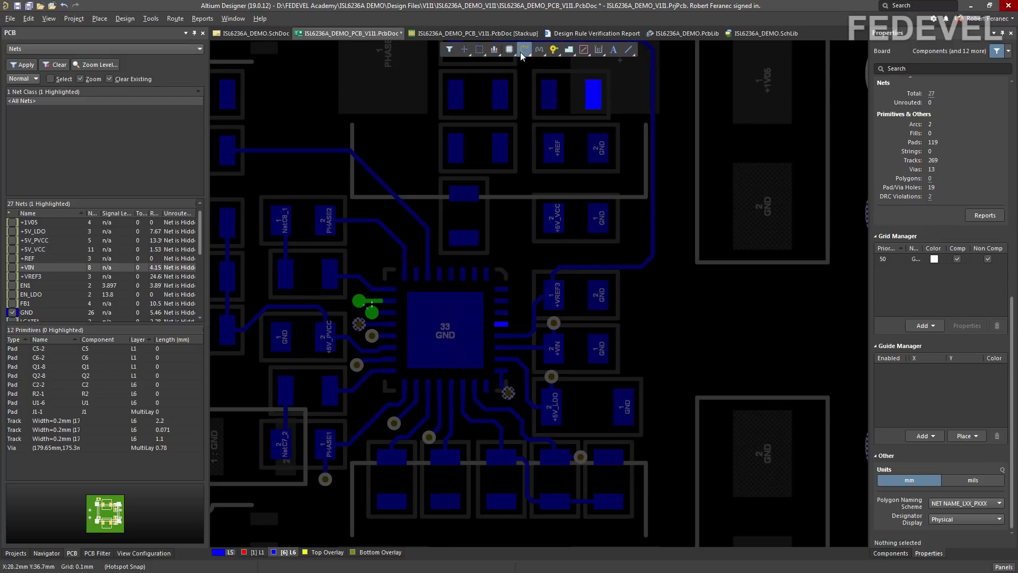
ctrl+scroll(504, 336, up, 8)
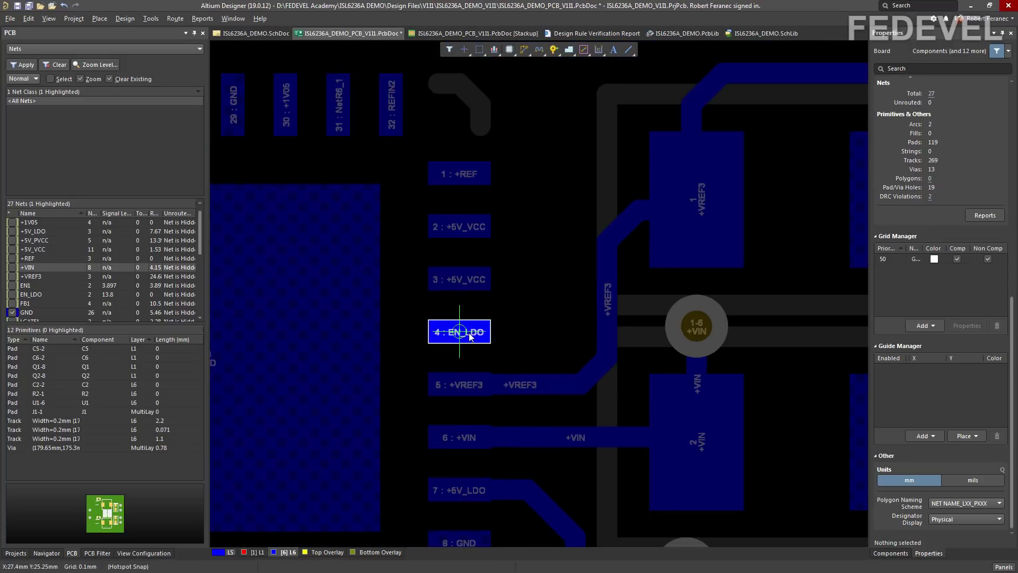
click(467, 335)
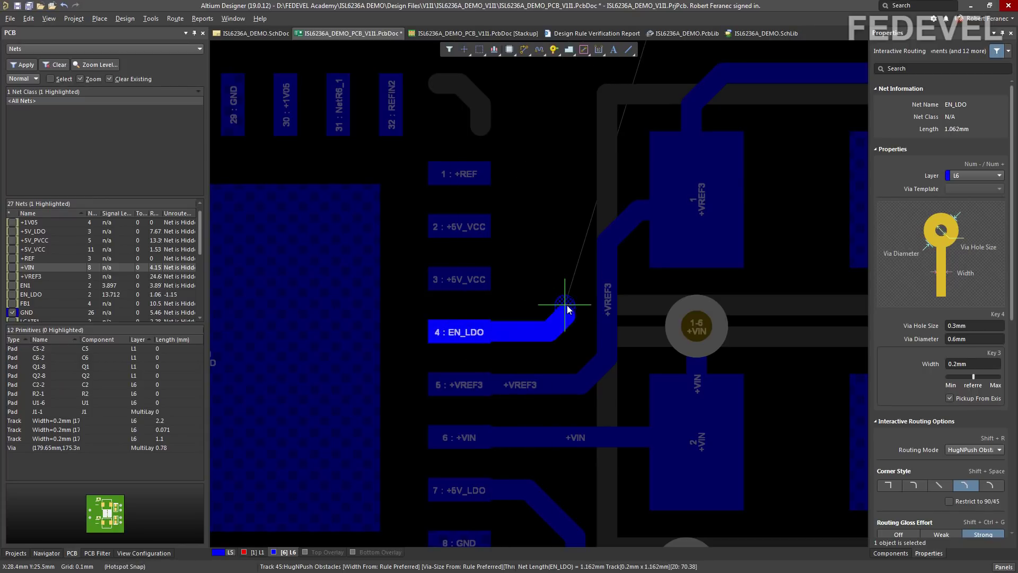
click(565, 265)
ctrl+scroll(564, 263, down, 2)
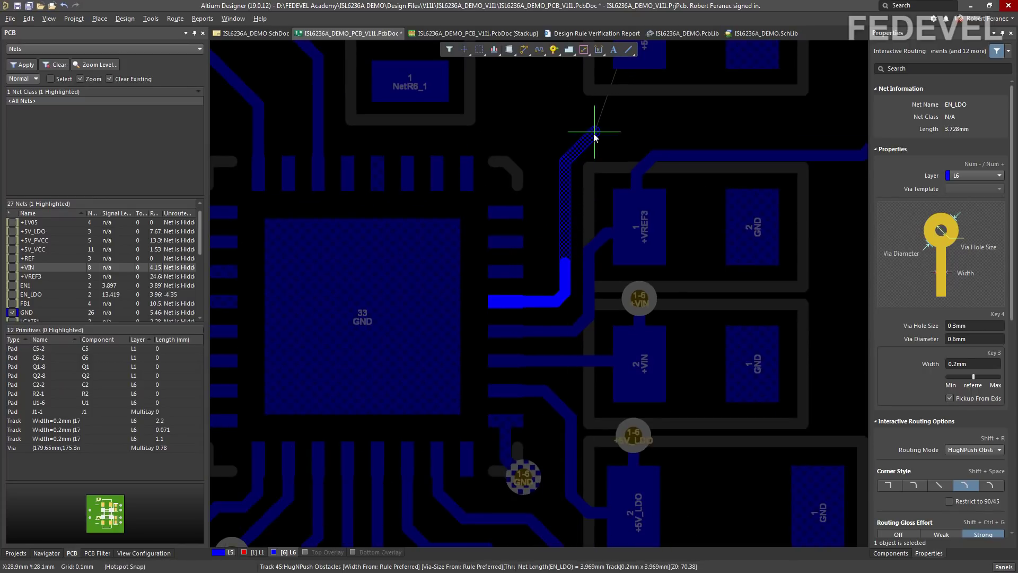
click(642, 126)
ctrl+scroll(642, 126, down, 2)
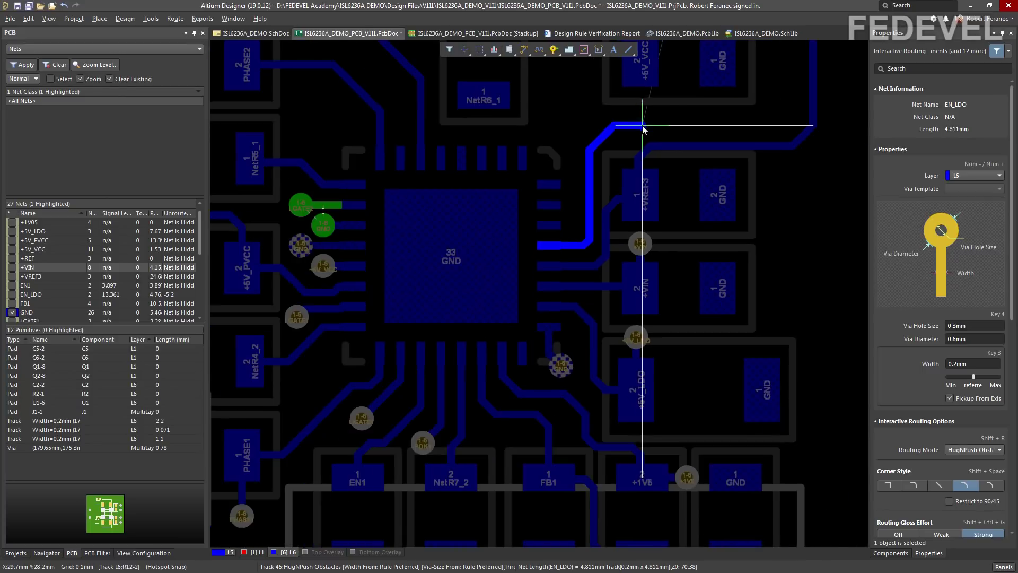
click(779, 118)
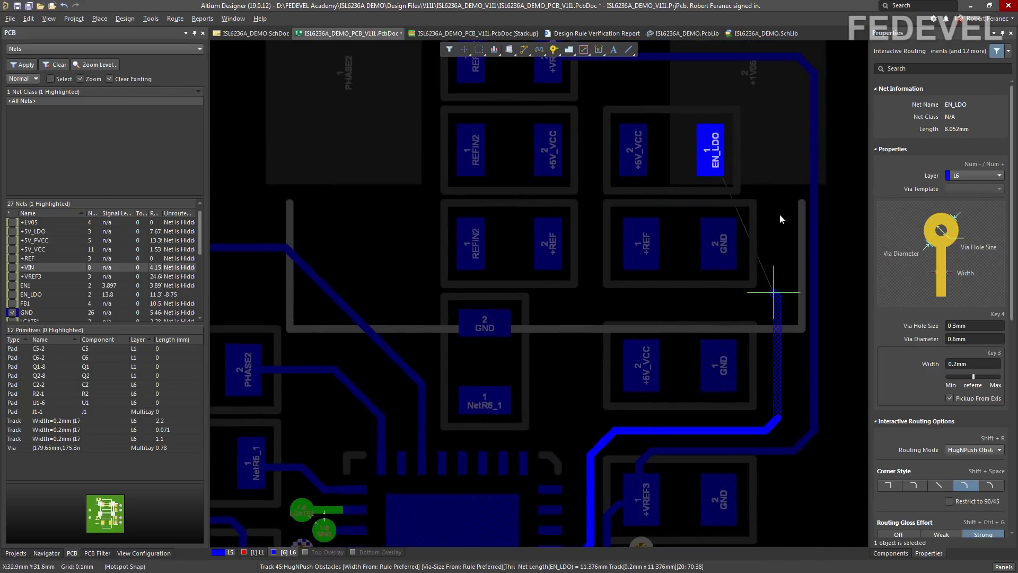
click(766, 160)
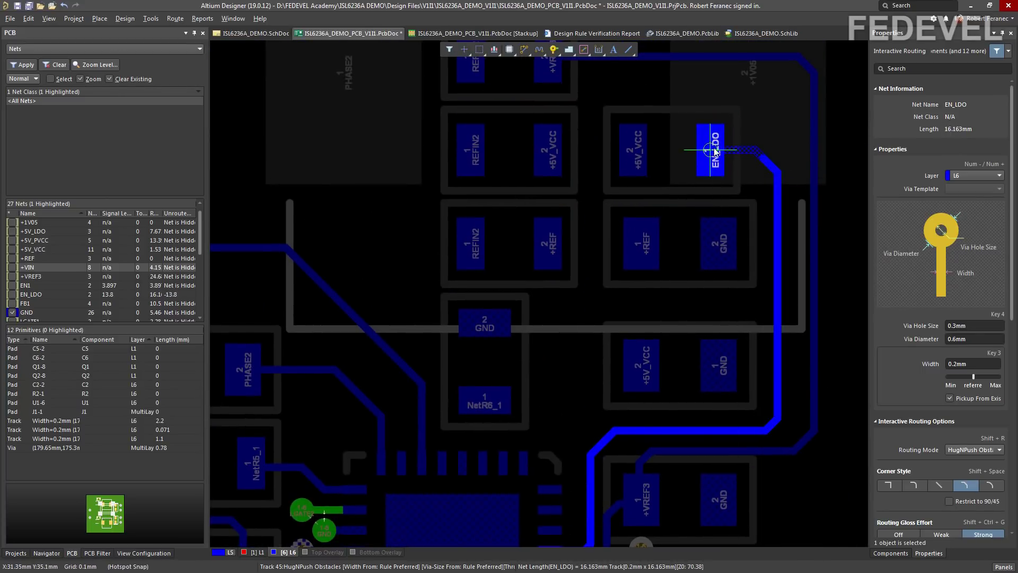
click(714, 153)
- Examine where U1 pins 2 and 3, C4 pad 2 and the other +5V_VCC pads lie around the controller
ctrl+scroll(714, 151, down, 3)
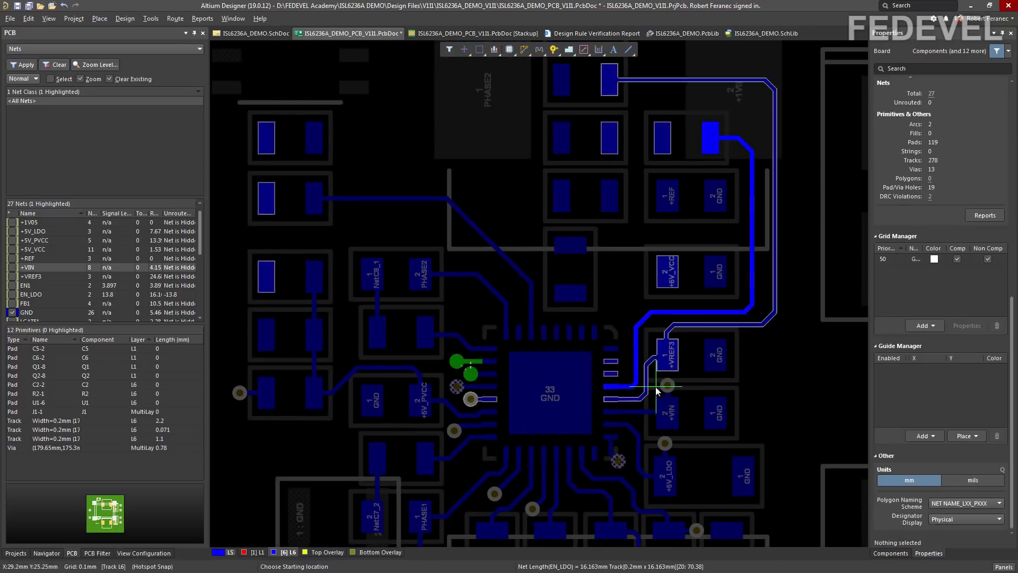
ctrl+scroll(598, 417, up, 3)
ctrl+scroll(597, 417, up, 3)
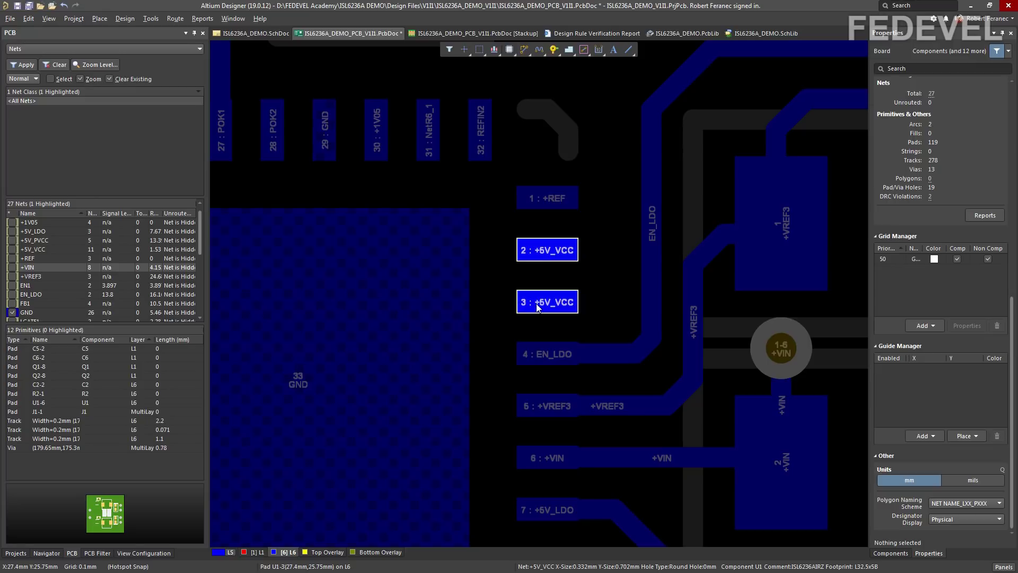
ctrl+scroll(538, 304, down, 3)
right_drag(556, 219, 671, 302)
ctrl+scroll(651, 290, down, 3)
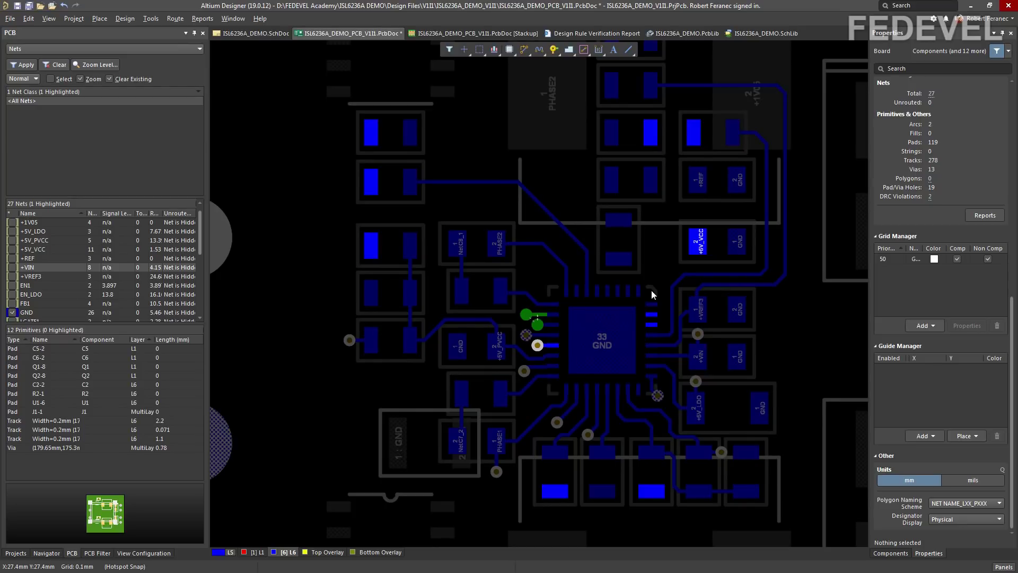
ctrl+scroll(651, 291, up, 1)
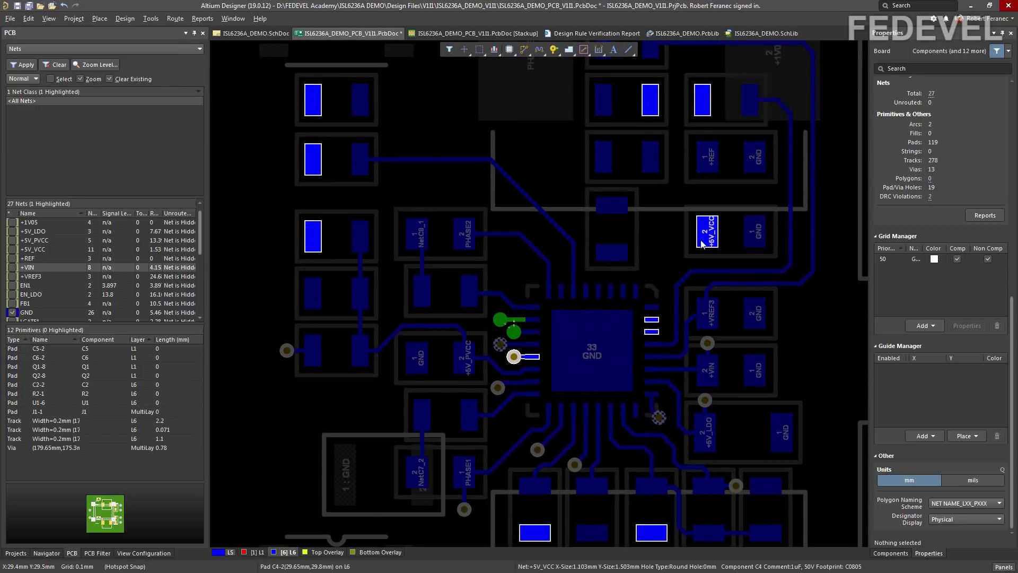
ctrl+scroll(703, 244, up, 4)
right_drag(704, 272, 615, 269)
ctrl+scroll(494, 345, down, 1)
ctrl+scroll(494, 345, up, 2)
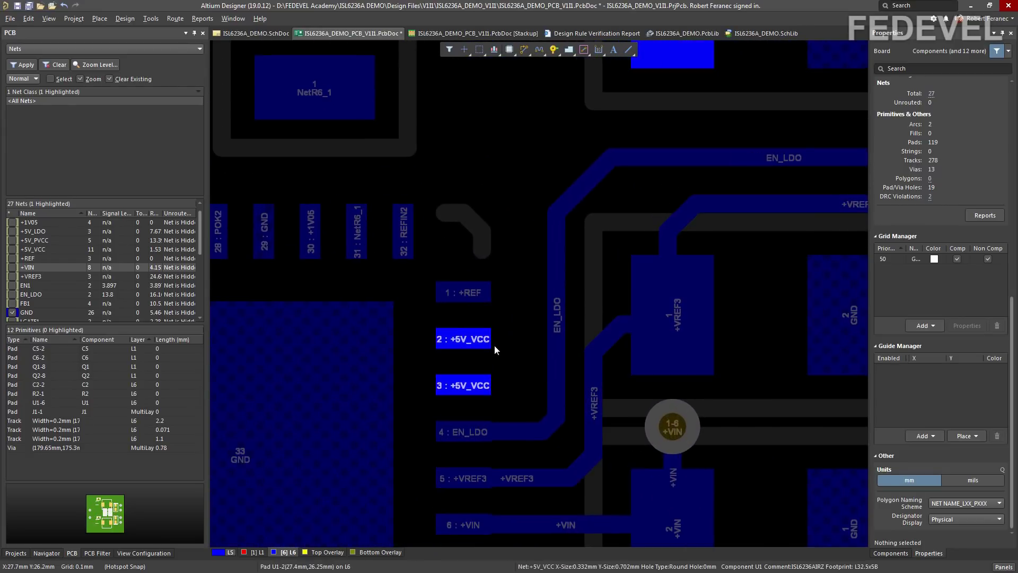
ctrl+scroll(494, 345, down, 2)
ctrl+scroll(494, 345, up, 1)
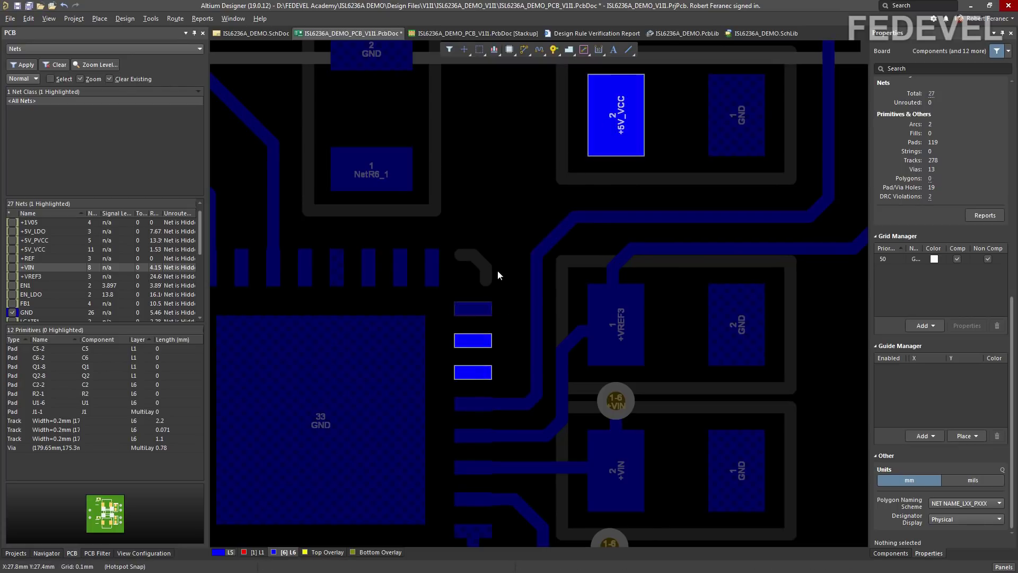
- Route a 0.2 mm wide +5V_VCC track about 5.25 mm long on L6 from U1 pin 3 to C4 pad 2
click(524, 53)
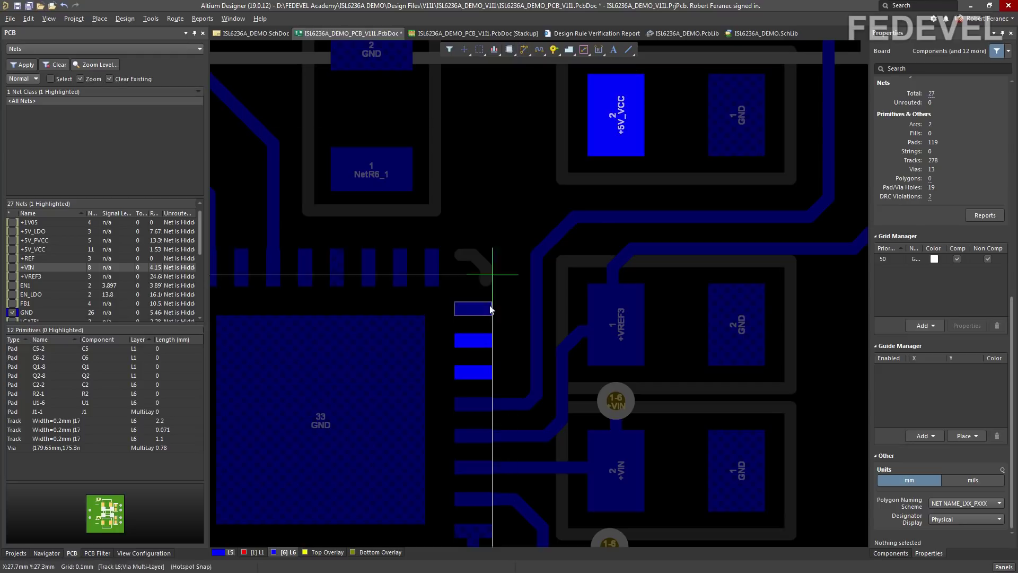
click(496, 372)
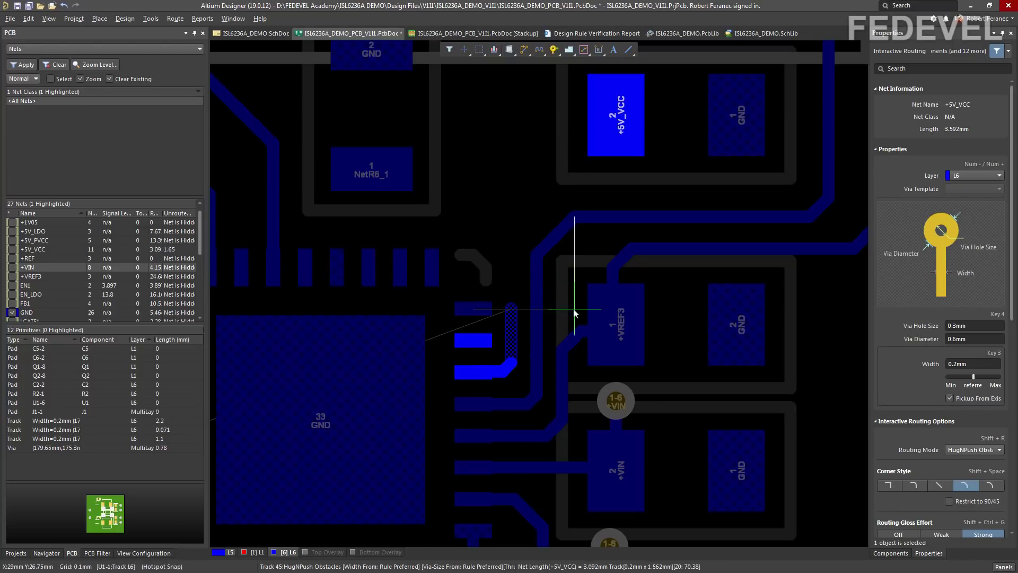
click(617, 121)
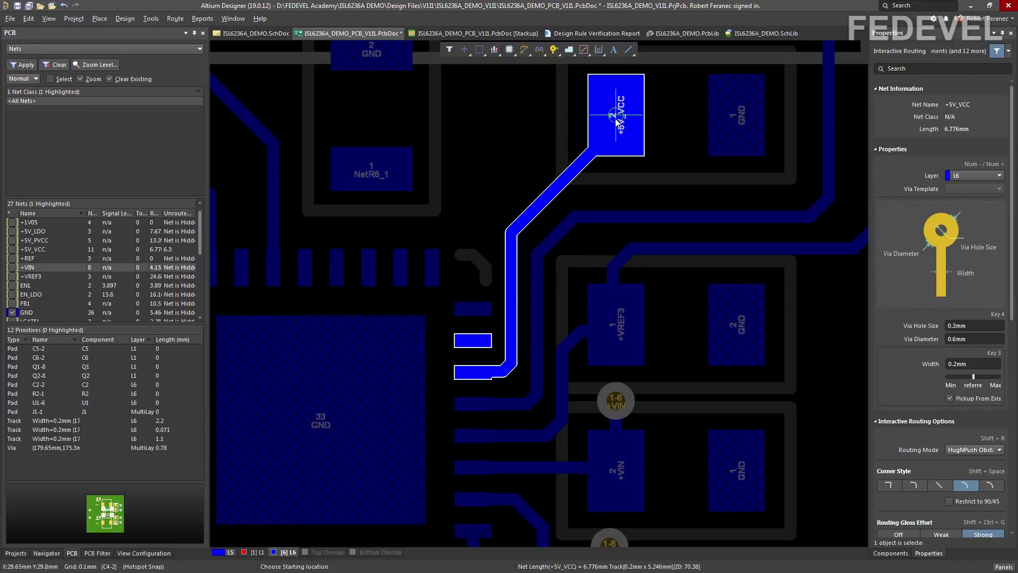
- Connect U1 pin 2 to the adjacent +5V_VCC track with a 0.2 mm wide track about 0.62 mm long
click(475, 344)
click(509, 345)
right_click(510, 344)
ctrl+scroll(560, 249, down, 2)
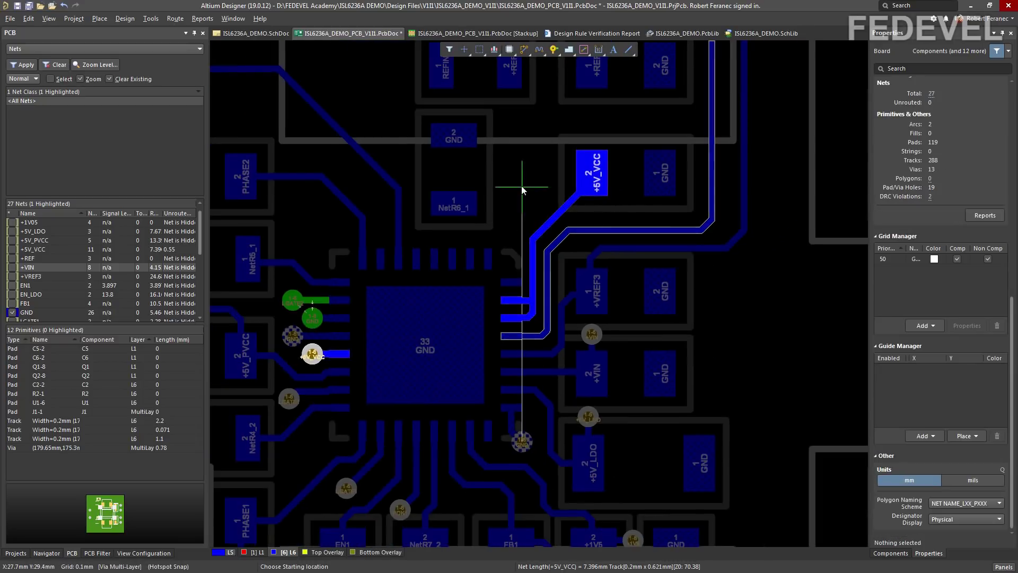
- Route a 0.2 mm wide +REF track about 6.98 mm long on L6 from U1 pin 1 to pad 1 of the +REF/GND component
right_drag(545, 137, 540, 296)
ctrl+scroll(540, 296, down, 2)
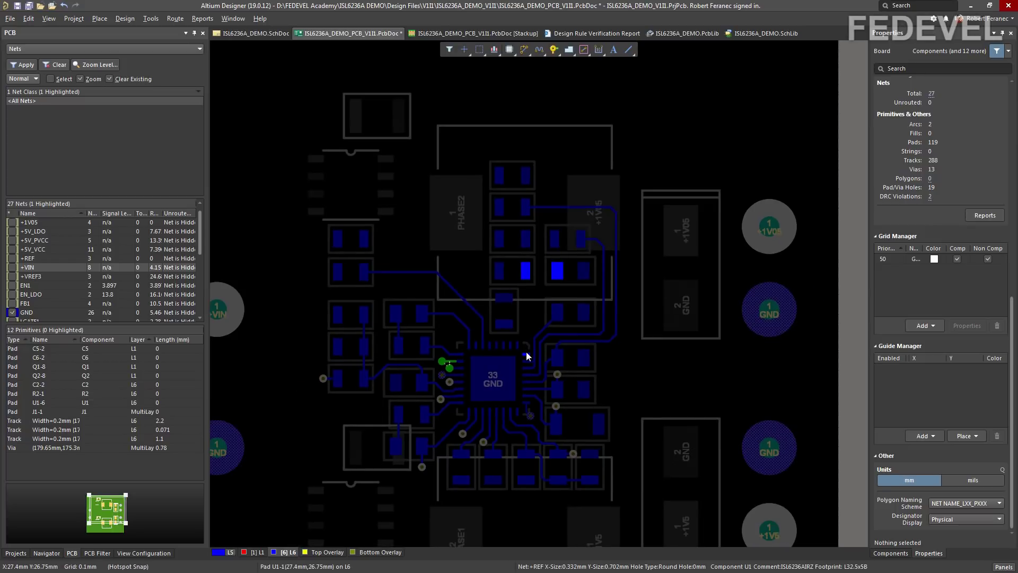
ctrl+scroll(539, 332, up, 4)
right_drag(539, 332, 493, 306)
click(523, 52)
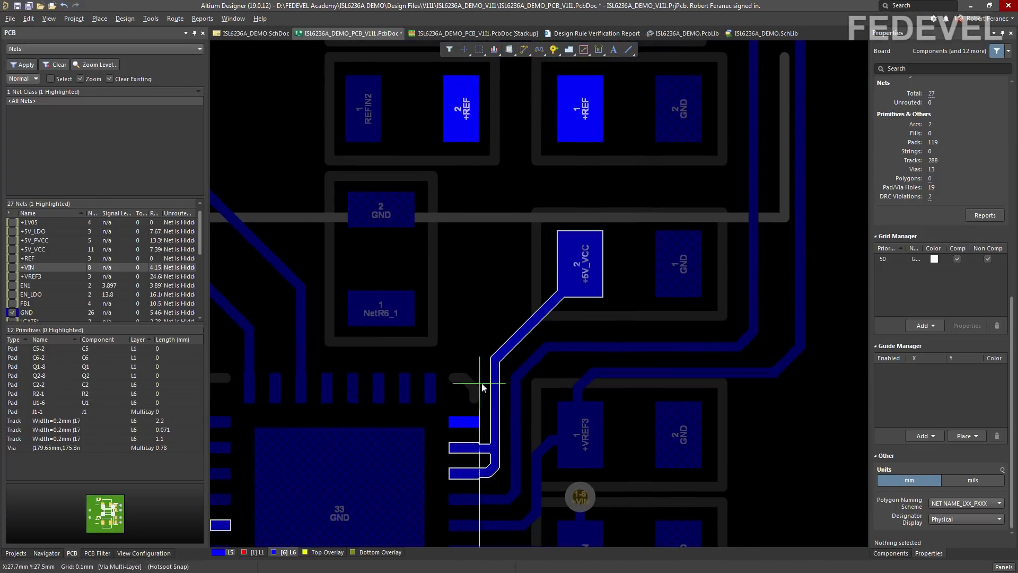
click(464, 422)
click(512, 285)
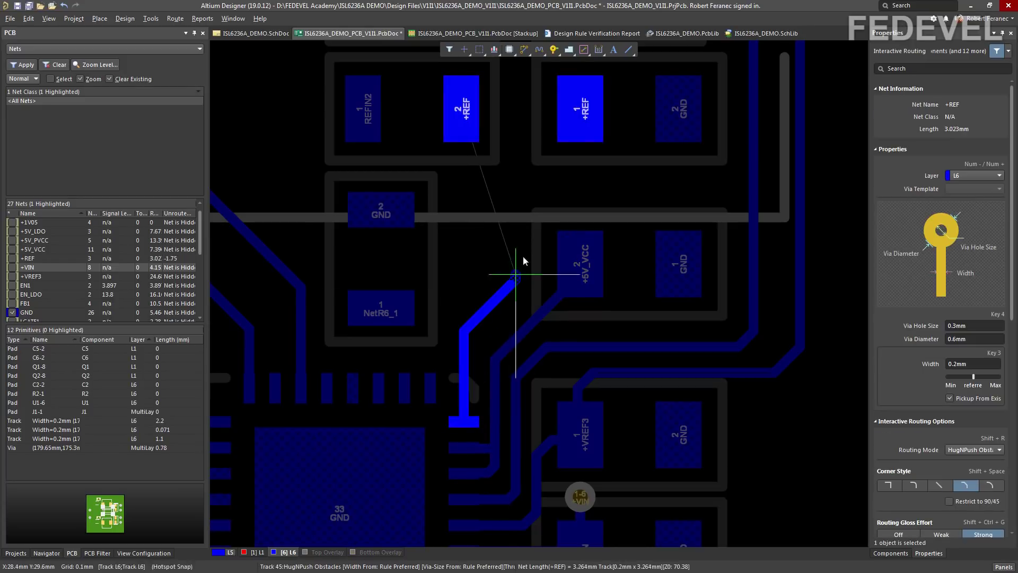
click(529, 196)
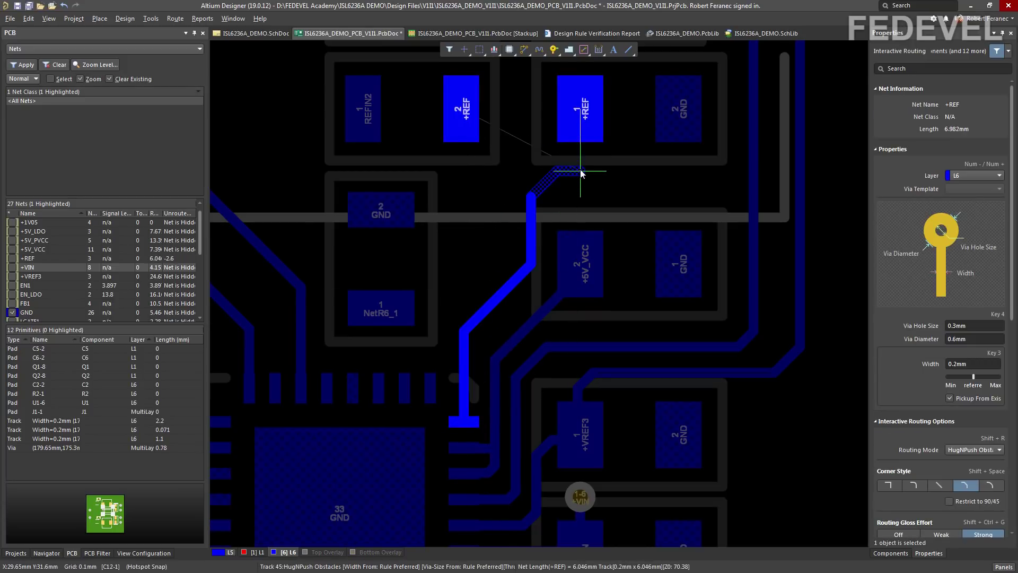
click(583, 113)
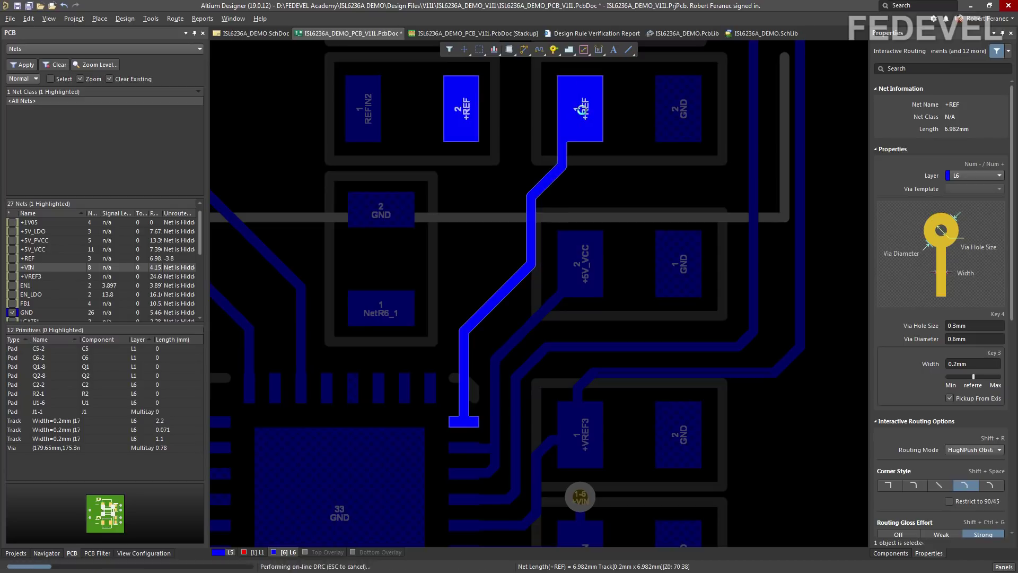
- Connect +REF pad 1 straight to the neighbouring +REF pad 2 and shift the incoming track's final segment to the centre of pad 1
click(579, 108)
click(457, 109)
right_click(514, 124)
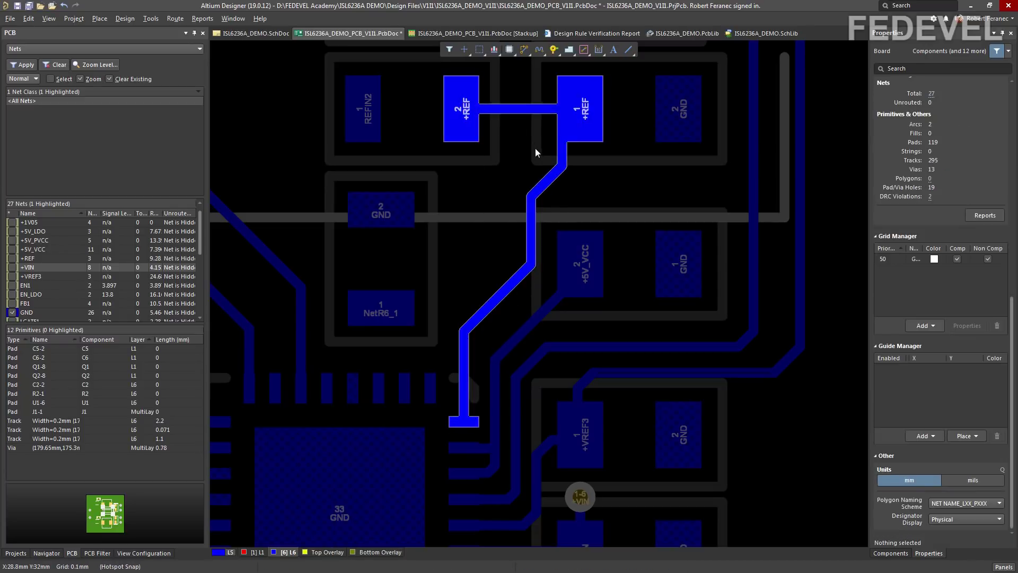
drag(581, 151, 555, 199)
ctrl+scroll(477, 223, down, 3)
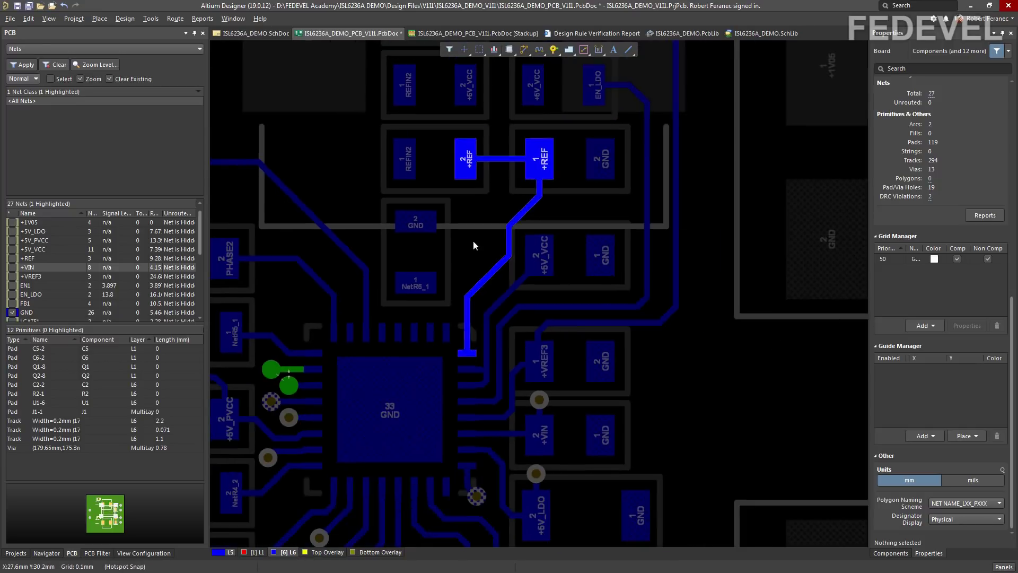
ctrl+scroll(564, 223, up, 2)
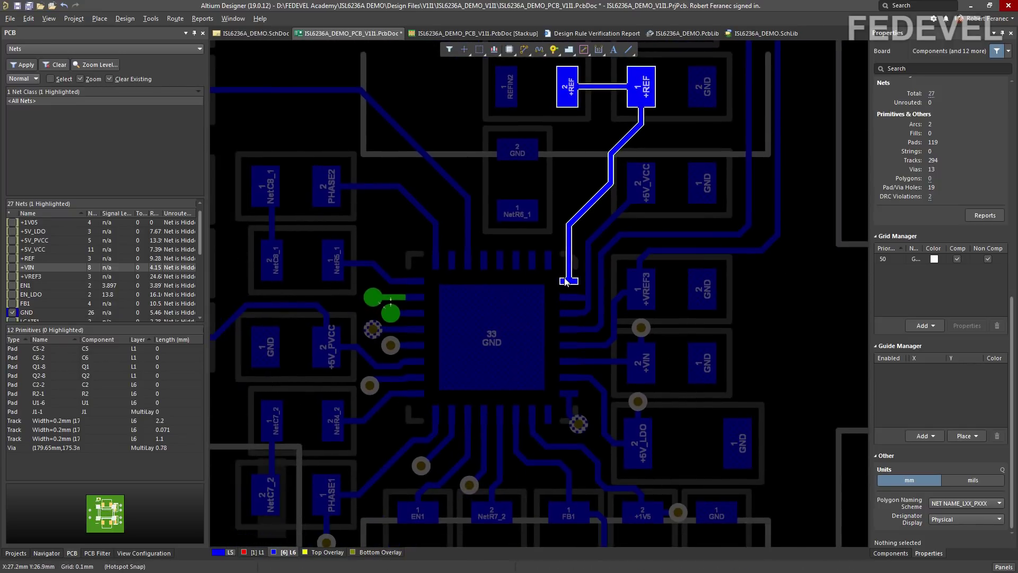
- Route a 0.2 mm wide REFIN2 track about 6.72 mm long on L6 from U1 pin 32, around R6, to the nearest REFIN2 pad 1
ctrl+scroll(568, 185, down, 2)
right_drag(570, 151, 504, 346)
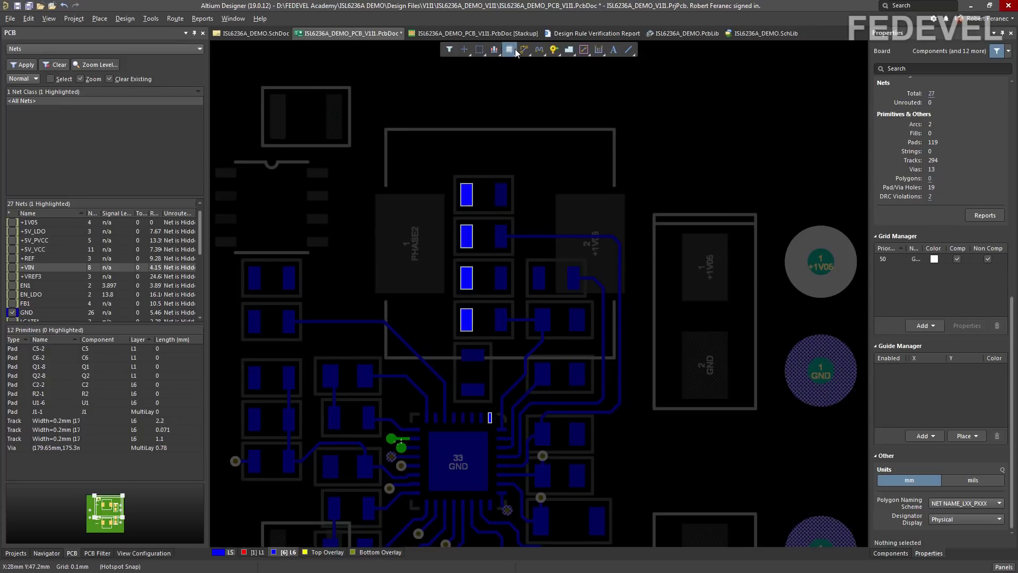
ctrl+scroll(482, 416, up, 5)
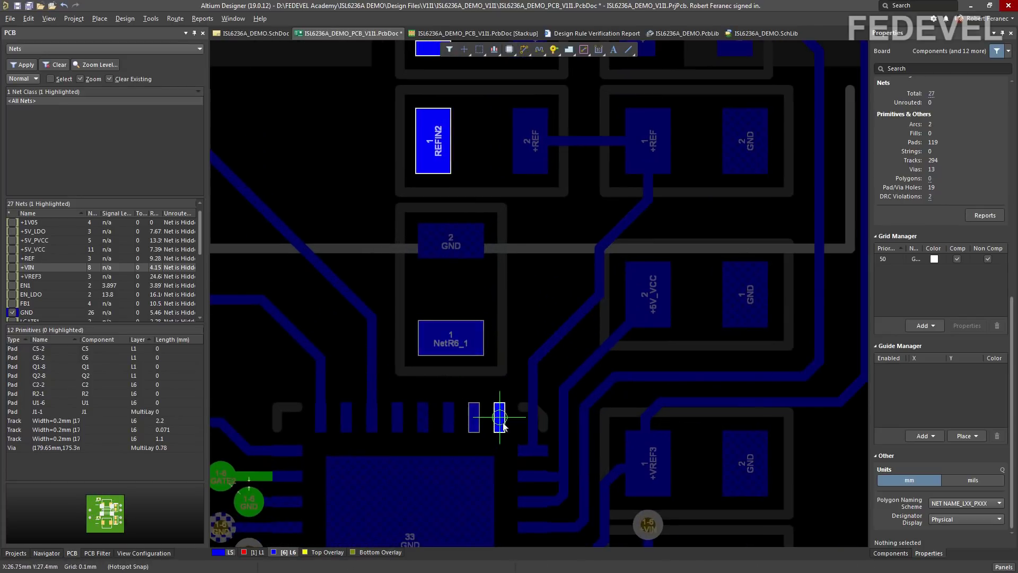
click(500, 419)
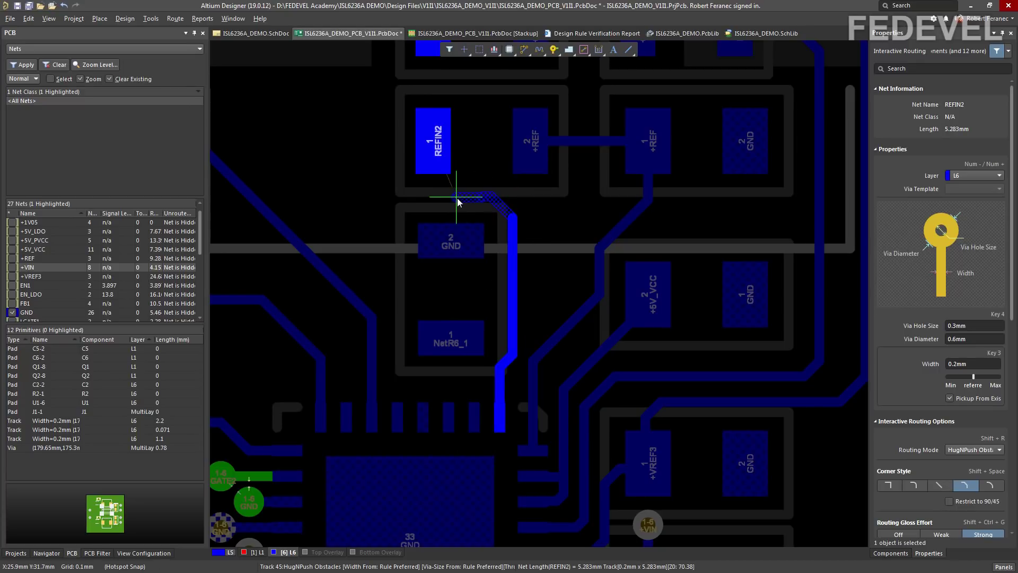
click(433, 141)
ctrl+scroll(433, 141, down, 1)
right_drag(439, 224, 447, 466)
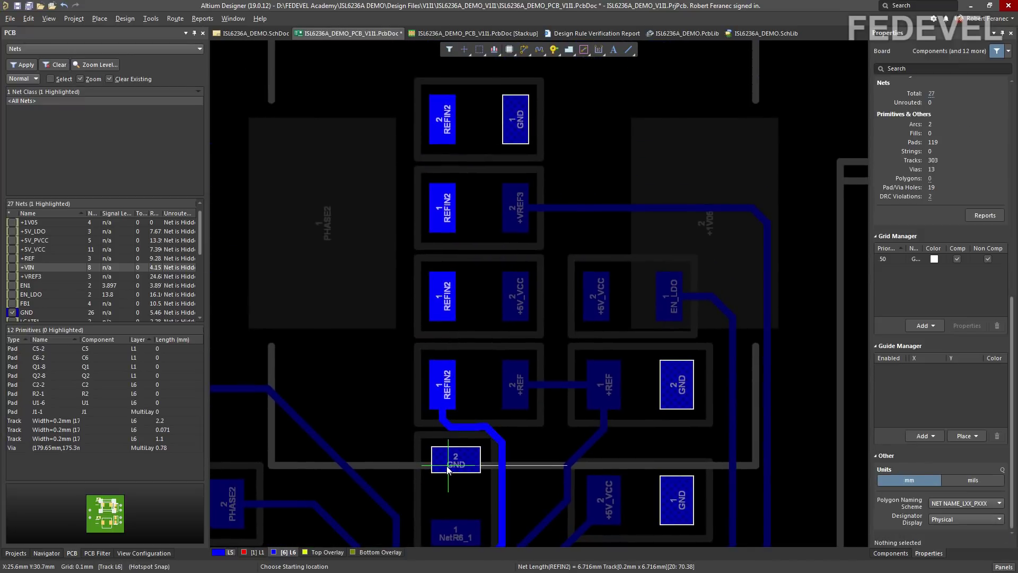
- Extend REFIN2 straight through the three remaining REFIN2 pads in the column and save the PCB document
click(443, 419)
click(447, 123)
key(Escape)
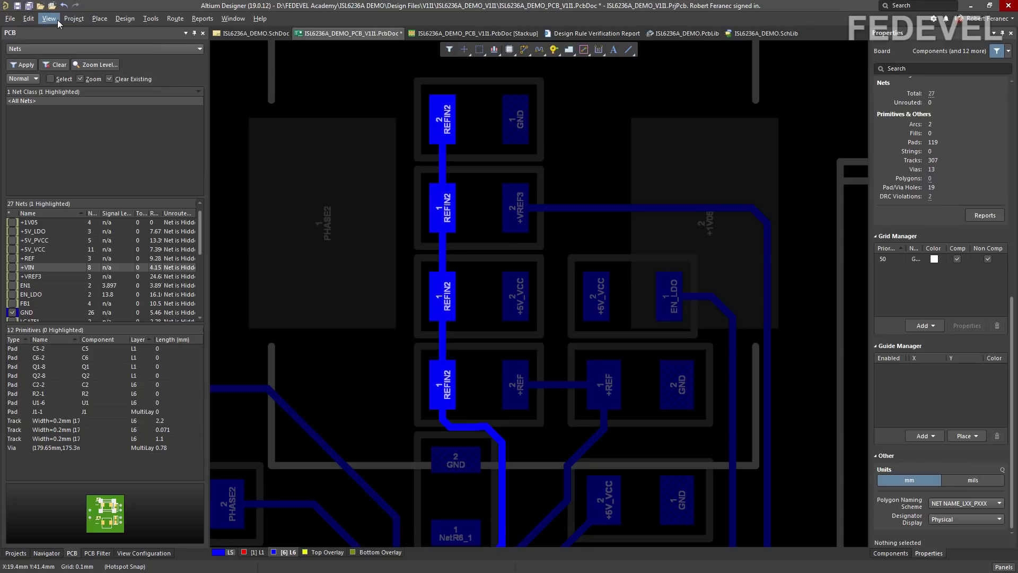
click(58, 20)
click(63, 85)
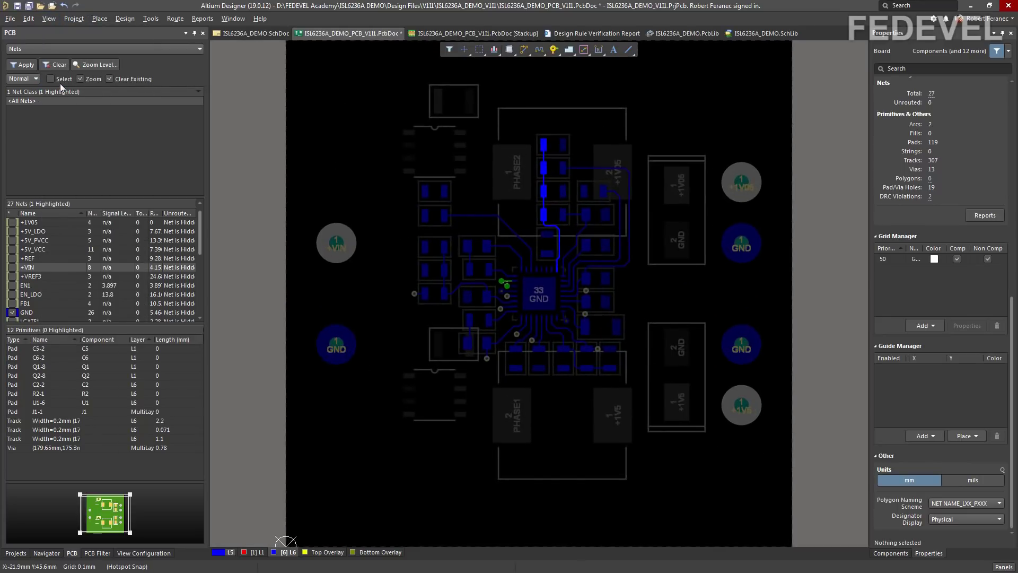
key(ctrl+s)
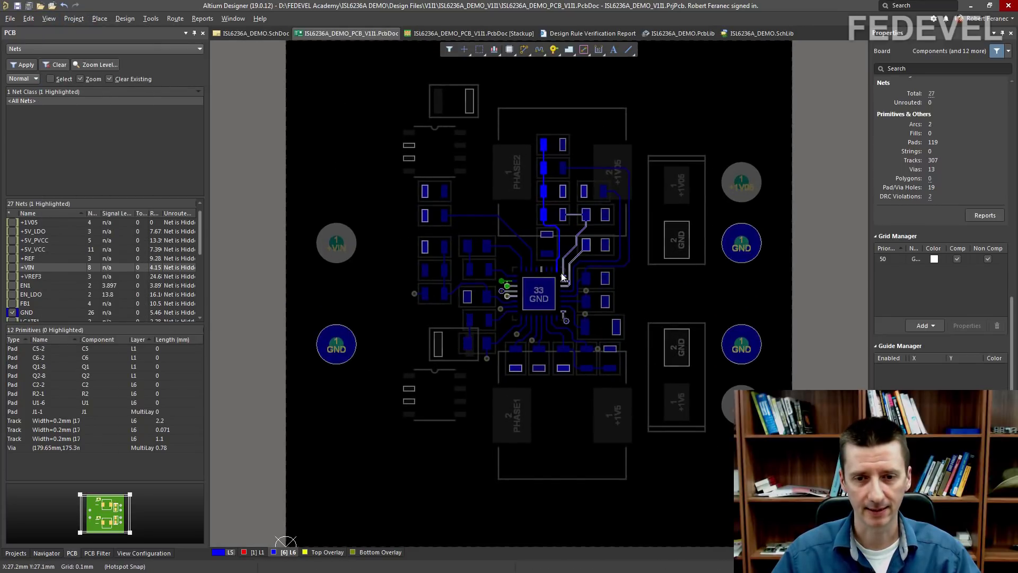
- Route a 0.2 mm wide NetR6_1 track about 1.77 mm long on L6 from U1 pin 31 to R6 pad 1
ctrl+scroll(560, 272, up, 2)
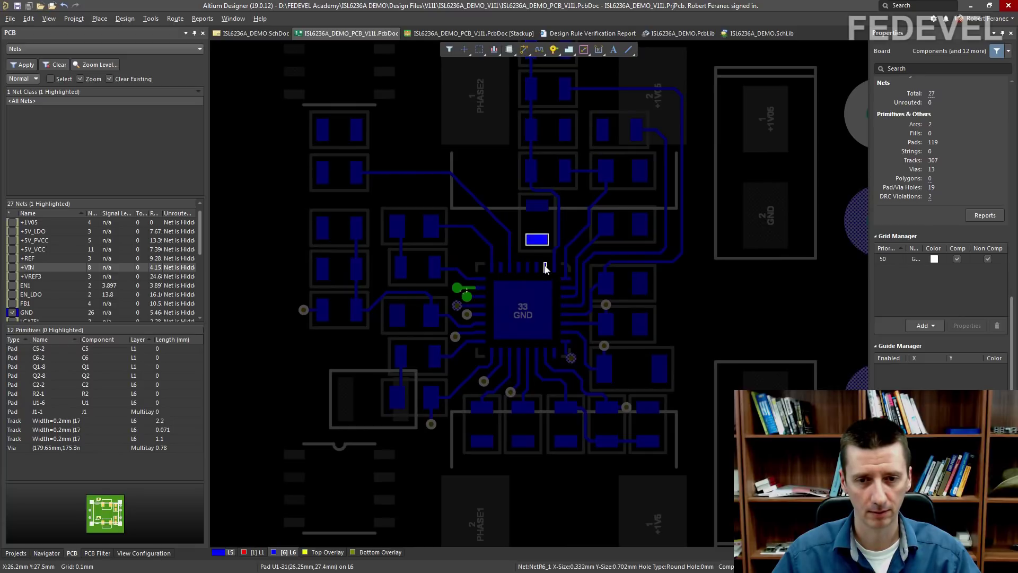
ctrl+scroll(568, 238, down, 2)
ctrl+scroll(568, 238, up, 3)
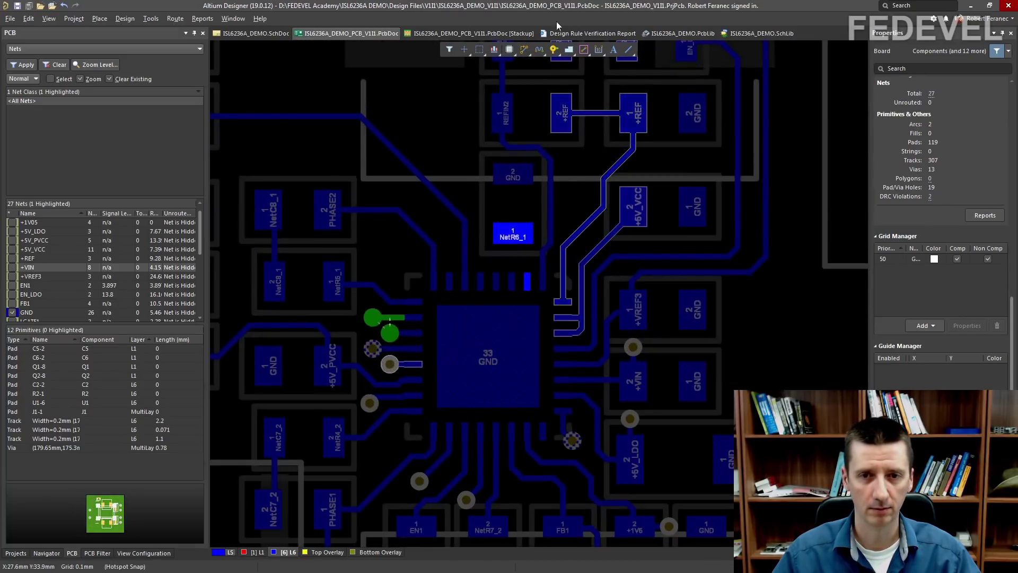
click(524, 49)
ctrl+scroll(526, 256, up, 3)
click(527, 298)
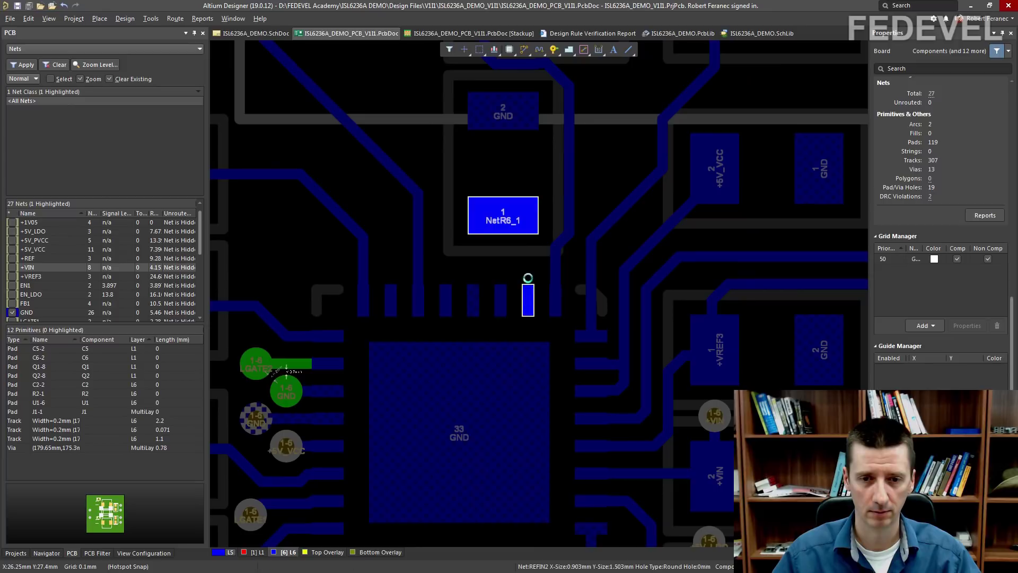
click(498, 214)
key(Escape)
- Examine where the +1V05 pads that belong with U1 pin 30 lie on the board
ctrl+scroll(466, 244, up, 1)
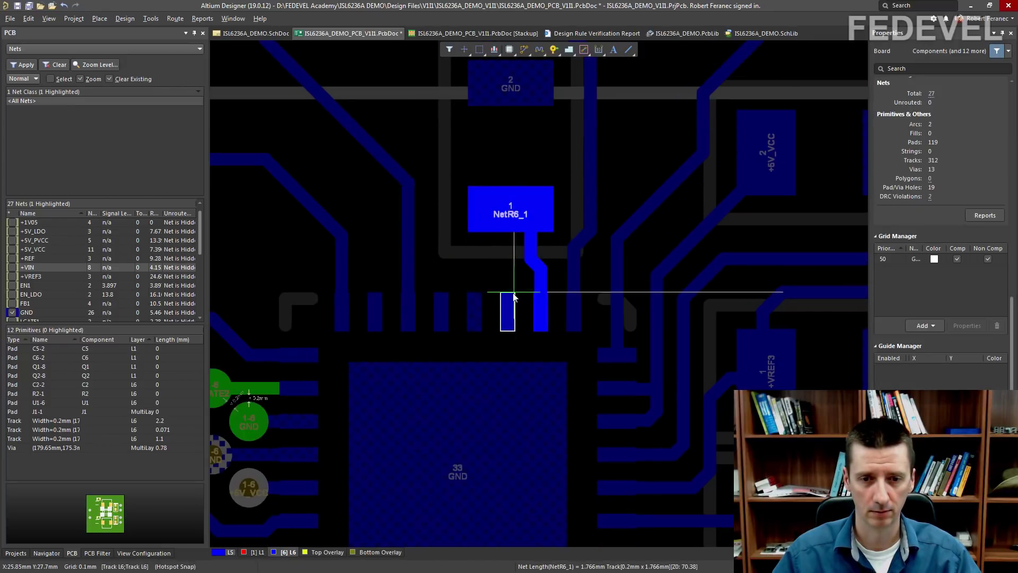
ctrl+click(509, 312)
ctrl+scroll(509, 247, down, 4)
right_drag(512, 256, 586, 176)
ctrl+scroll(583, 192, down, 3)
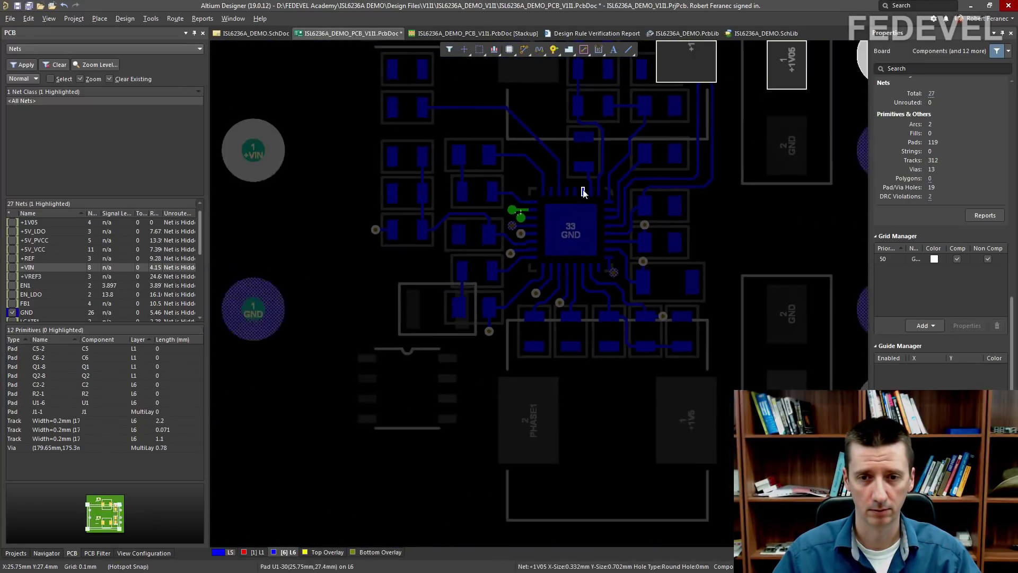
ctrl+scroll(584, 192, up, 1)
right_drag(661, 83, 577, 177)
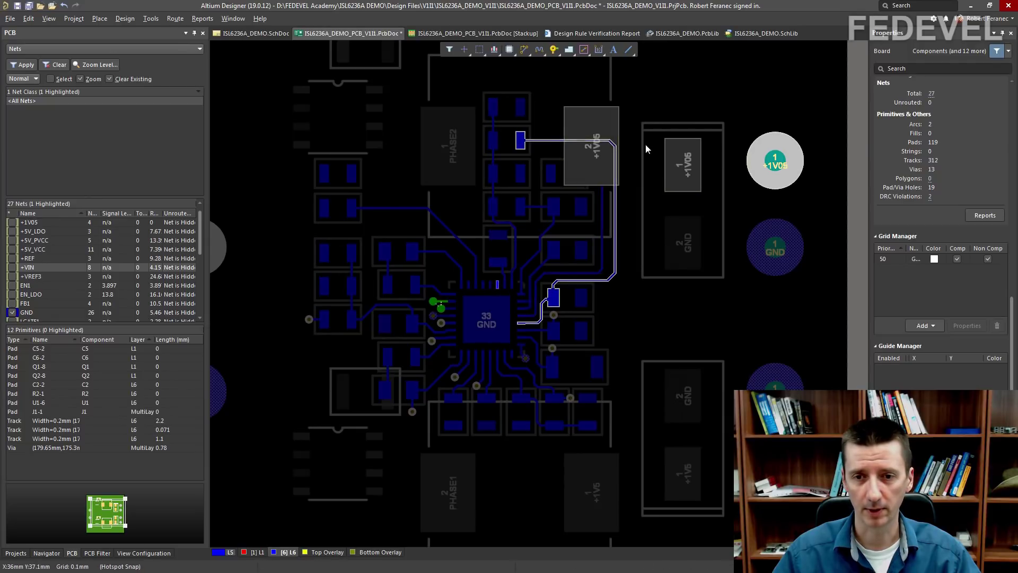
ctrl+scroll(498, 287, up, 10)
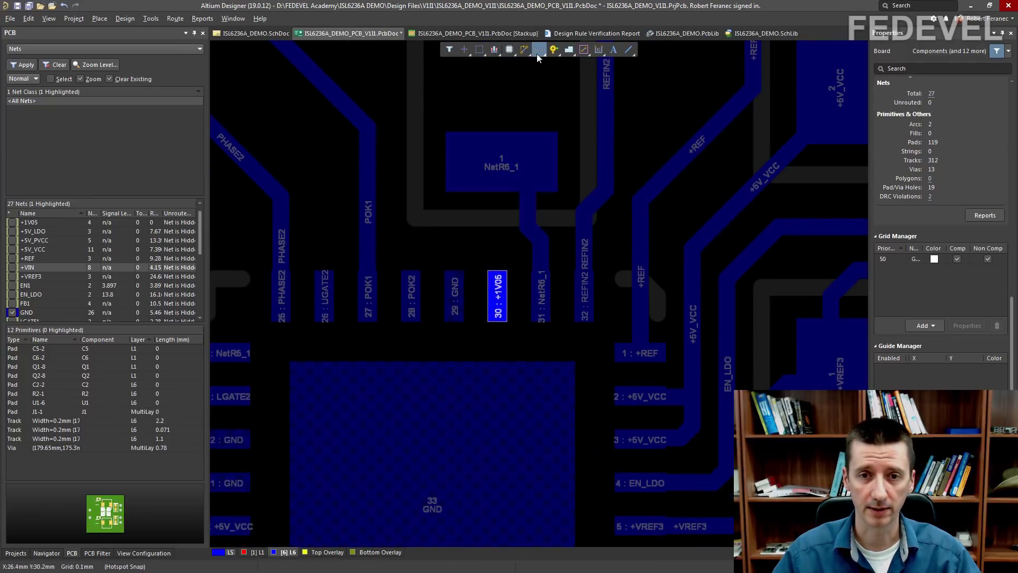
- Route a 0.2 mm wide +1V05 track about 0.86 mm long from U1 pin 30 and end it in a via with 0.3 mm hole and 0.6 mm diameter
ctrl+scroll(501, 174, up, 1)
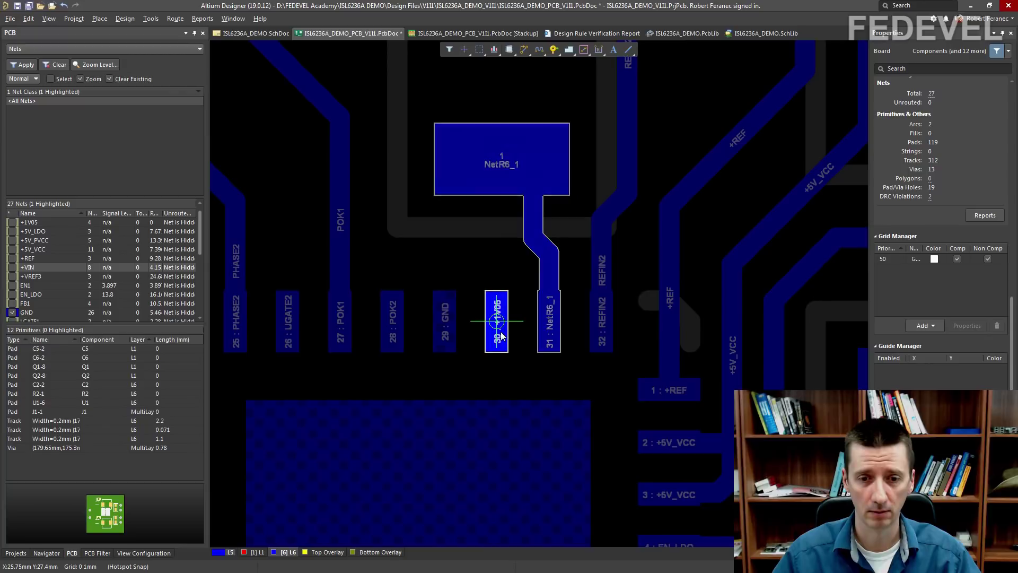
key(ctrl+w)
click(498, 292)
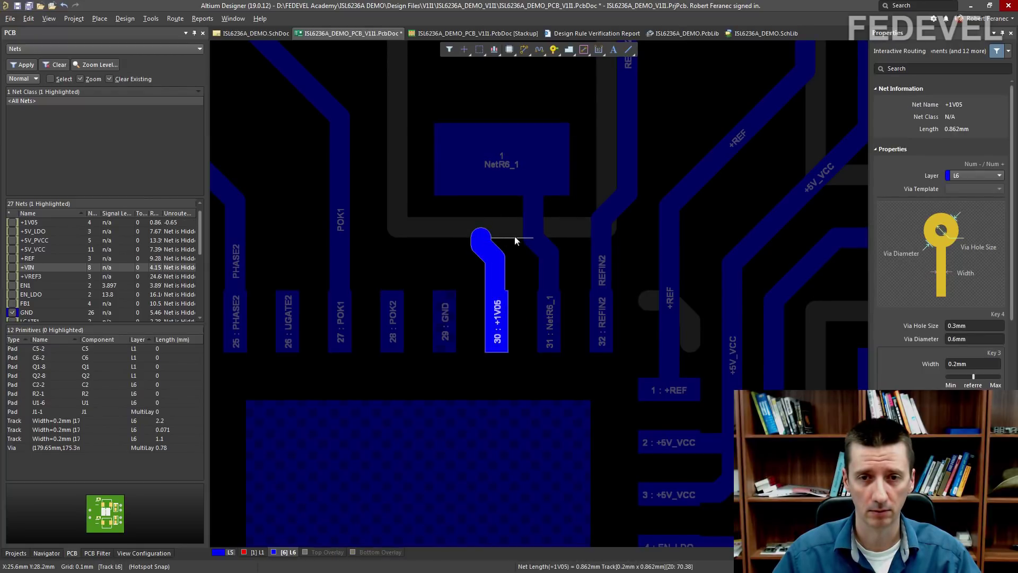
right_click(505, 238)
click(553, 52)
click(485, 233)
right_click(404, 145)
ctrl+scroll(576, 148, down, 3)
right_drag(576, 147, 516, 238)
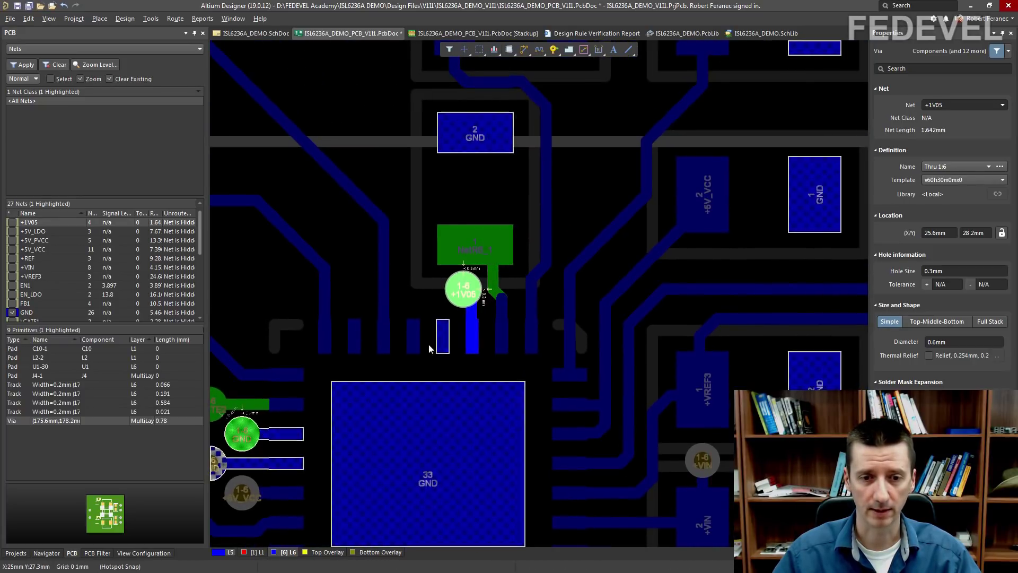
ctrl+scroll(429, 344, up, 2)
key(ctrl+w)
click(447, 344)
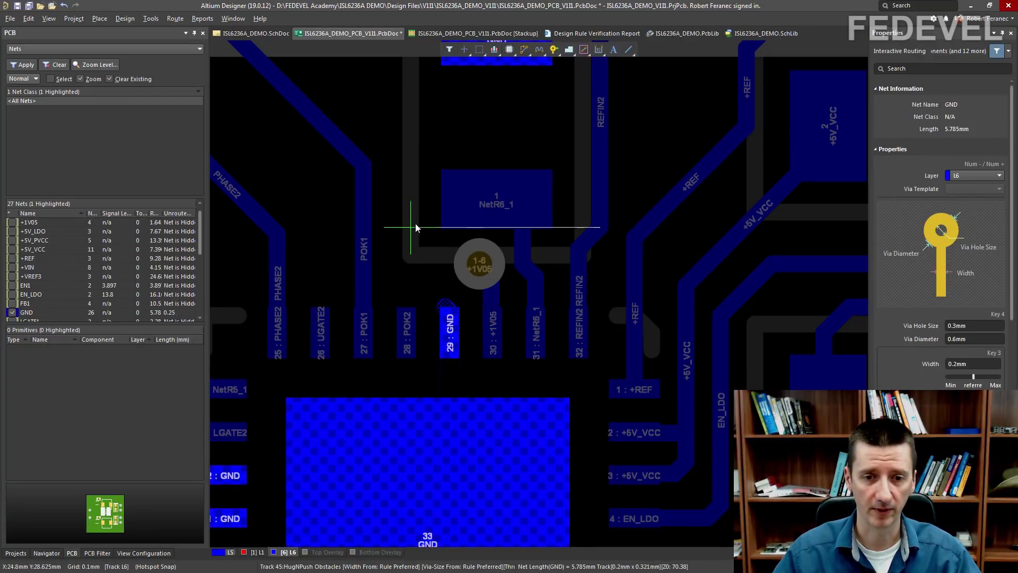
key(Escape)
- Move the column of four REFIN2 components with their connecting tracks, together with R6, slightly farther away from U1
right_drag(492, 304, 555, 218)
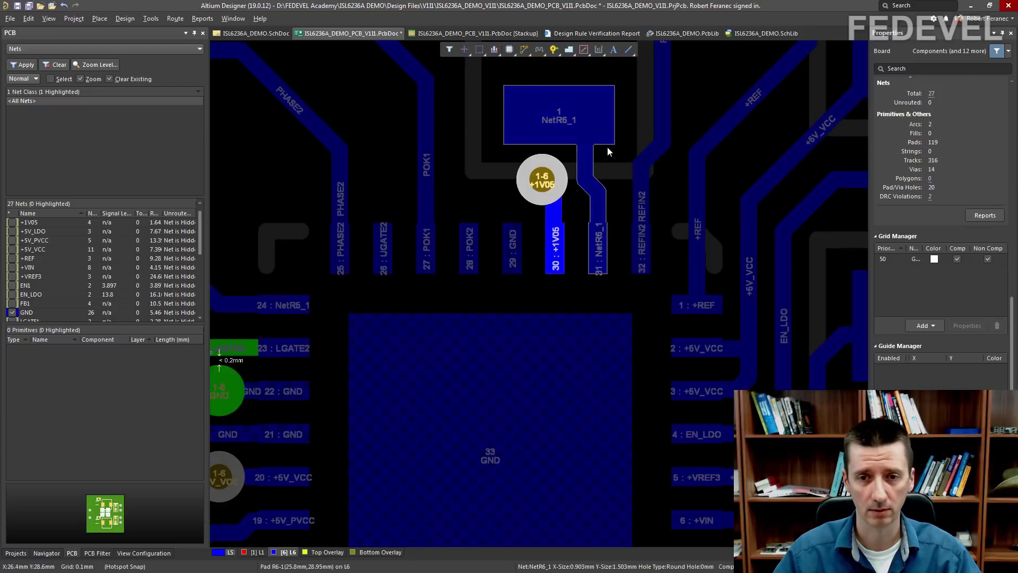
right_drag(607, 148, 564, 413)
ctrl+scroll(441, 236, down, 3)
scroll(520, 275, up, 2)
ctrl+scroll(511, 284, down, 2)
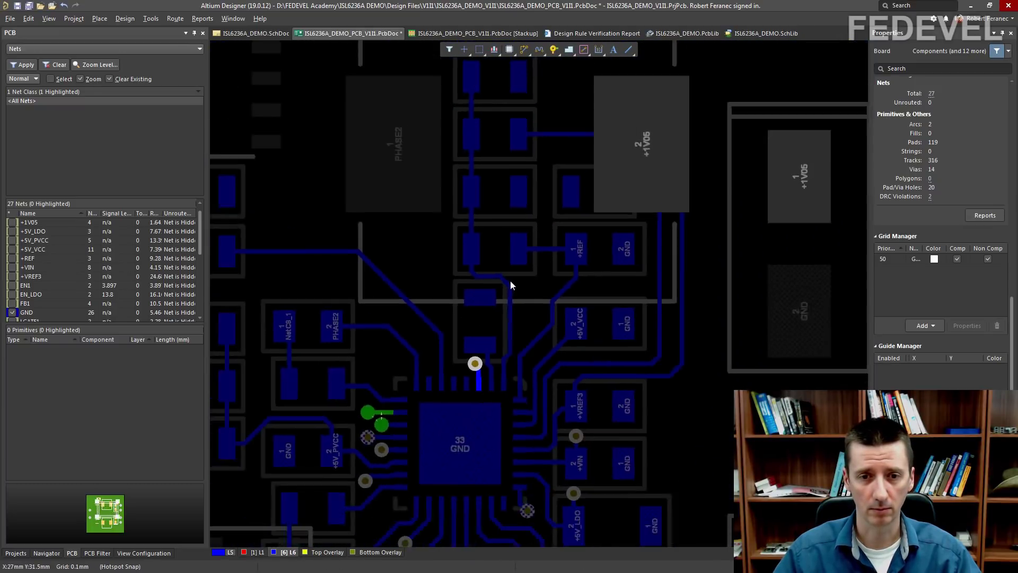
ctrl+scroll(537, 243, up, 1)
right_drag(537, 243, 530, 271)
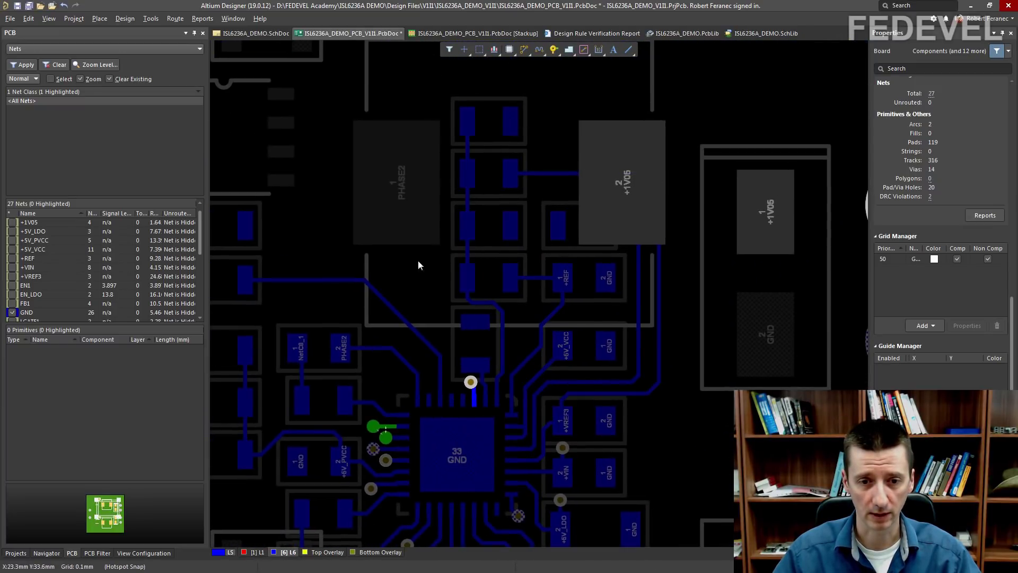
drag(419, 75, 531, 346)
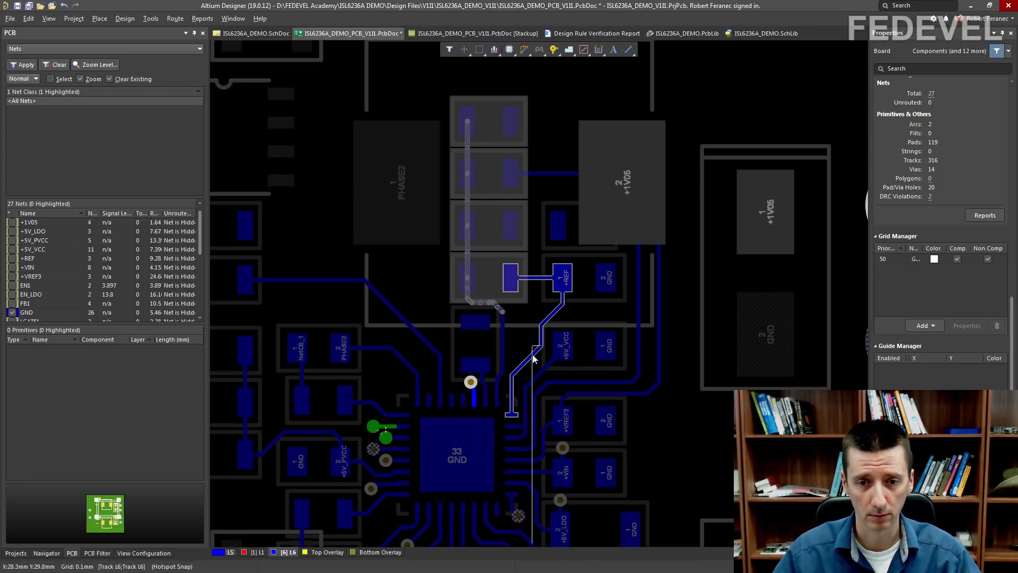
shift+click(476, 344)
drag(484, 123, 485, 105)
click(517, 301)
- Reroute NetR6_1 as a straight 0.2 mm wide track about 2.65 mm long from U1 pin 31 to R6, and move the +1V05 via farther from pin 30
ctrl+scroll(493, 362, up, 4)
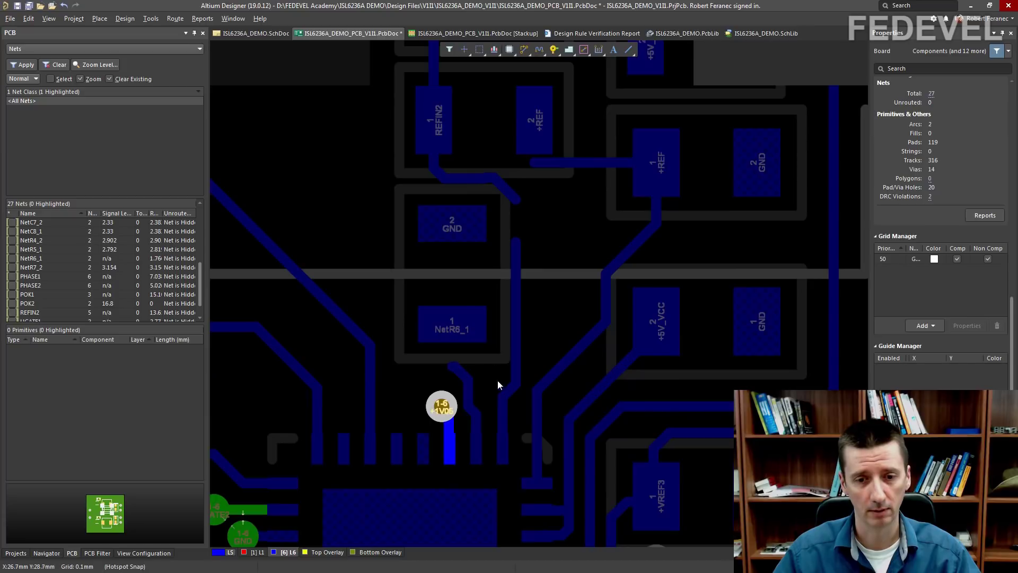
right_drag(499, 376, 524, 263)
ctrl+scroll(504, 273, up, 2)
click(524, 50)
click(501, 371)
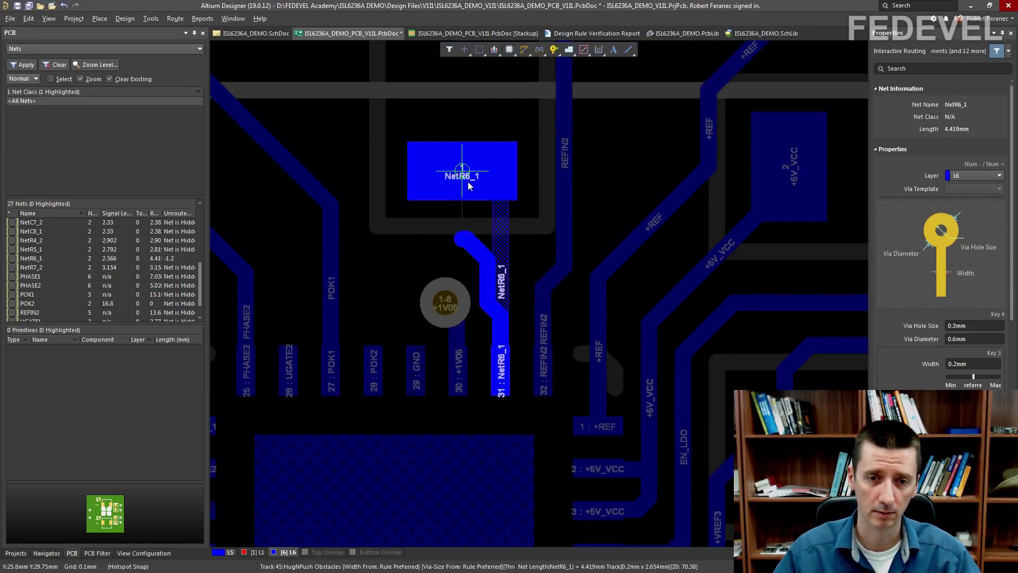
click(468, 182)
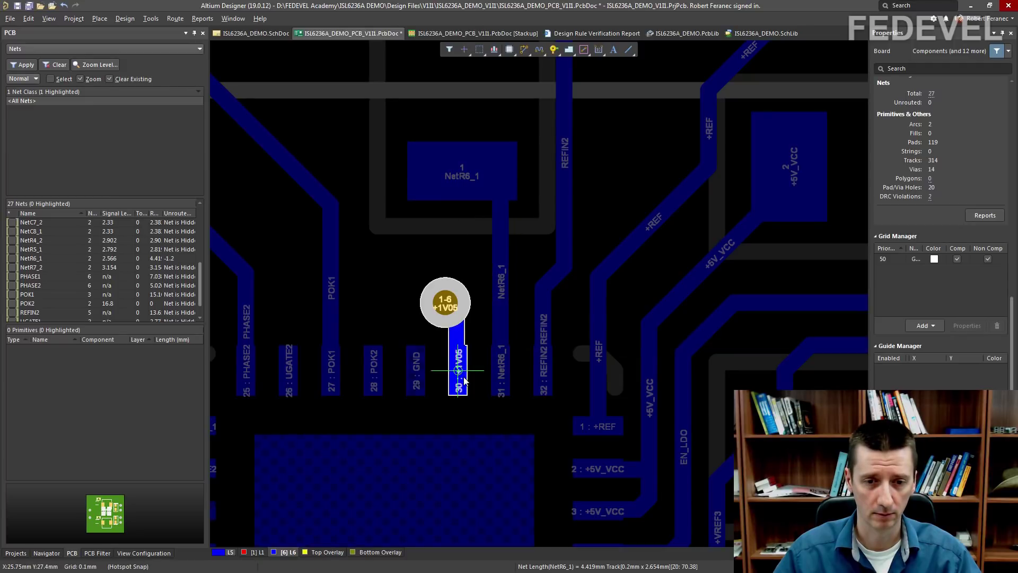
drag(446, 302, 449, 265)
- Route a 0.2 mm wide GND track from U1 pin 29 and place a via with 0.3 mm hole and 0.6 mm diameter at its end
click(526, 48)
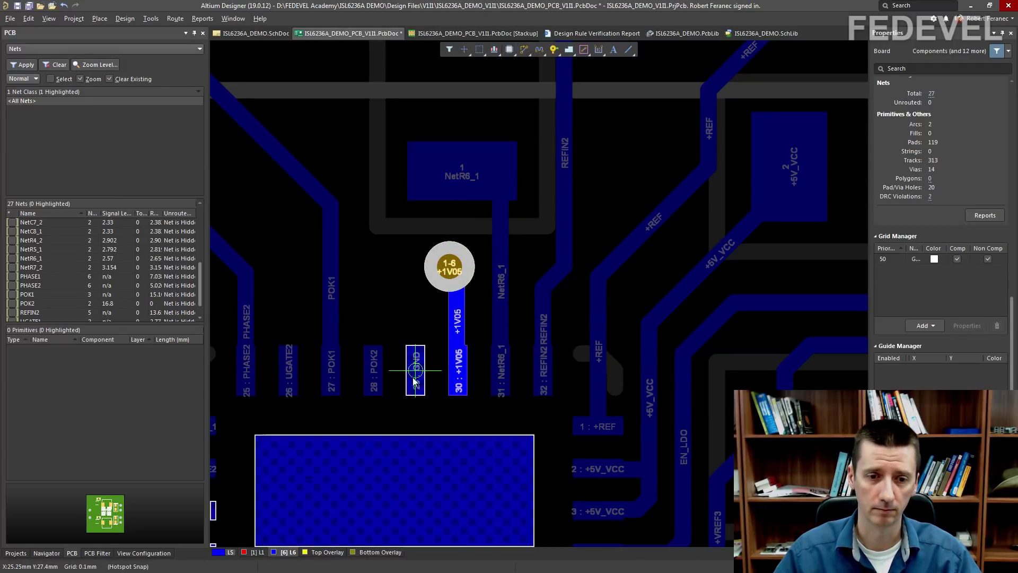
click(416, 371)
click(403, 294)
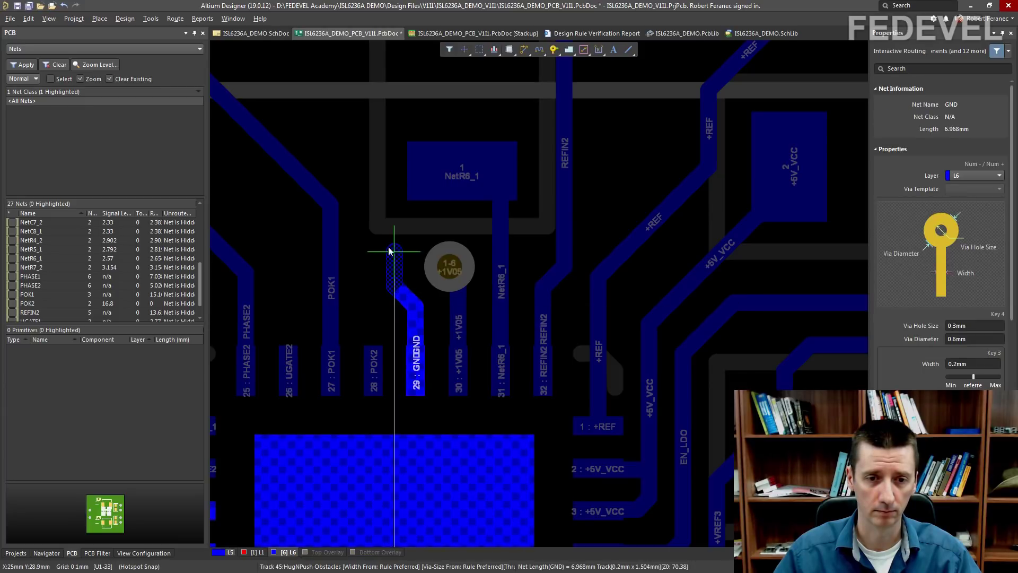
click(377, 243)
right_click(377, 243)
right_click(377, 242)
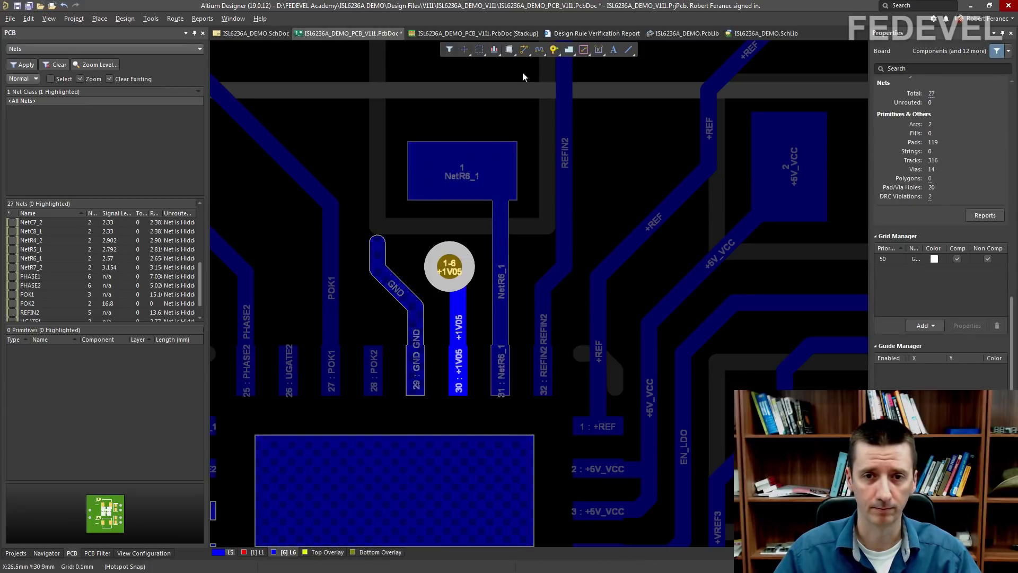
click(377, 243)
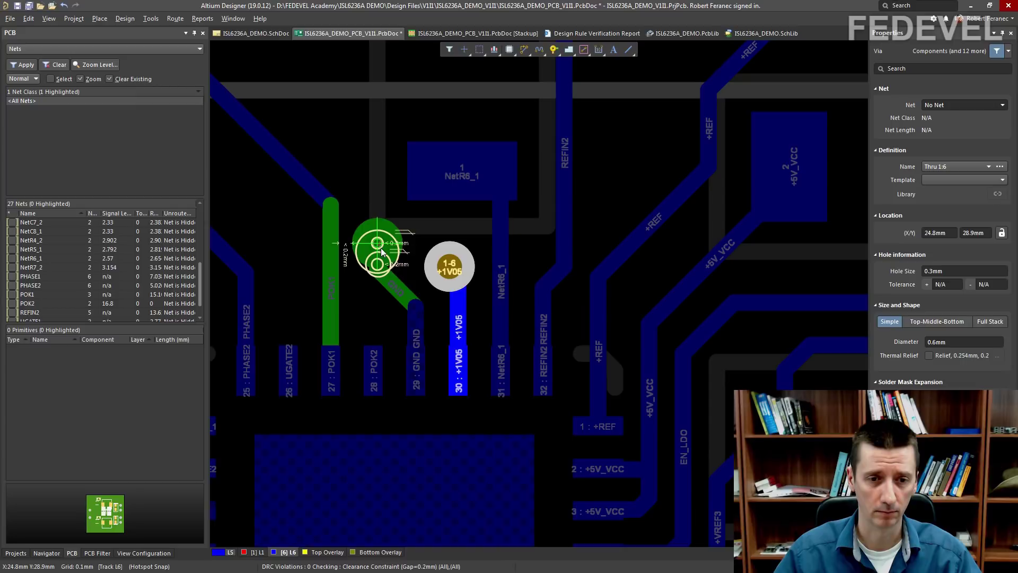
- Close the gap in the REFIN2 track beside R6 by rejoining its two loose ends with a 0.2 mm wide track
right_drag(577, 152, 526, 301)
ctrl+scroll(526, 301, down, 1)
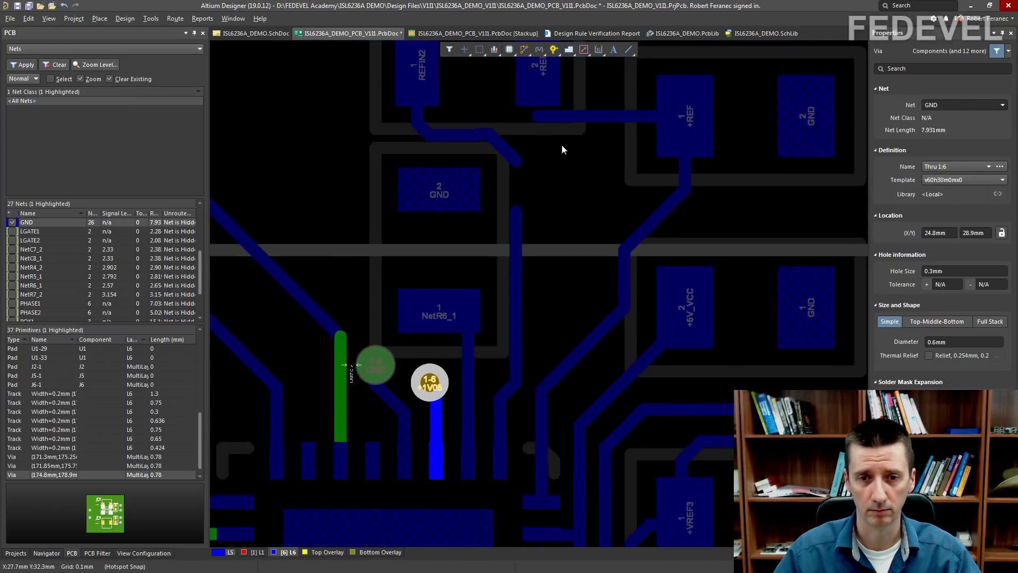
right_drag(561, 144, 550, 258)
click(526, 54)
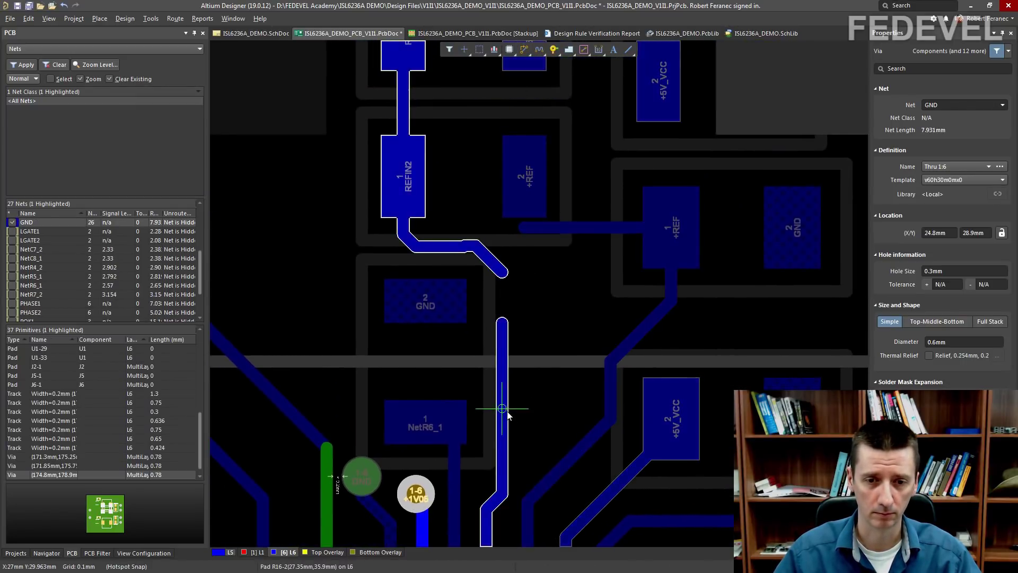
click(502, 321)
click(481, 245)
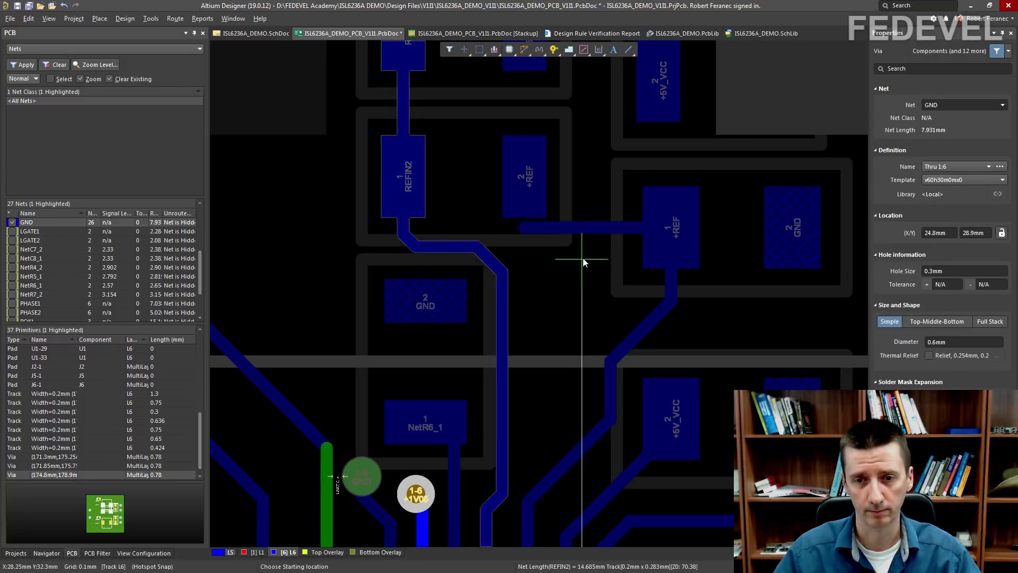
- Move the +5V_VCC/EN_LDO and +REF/GND components together to line up with the neighbouring REFIN2 component rows
right_drag(596, 130, 437, 338)
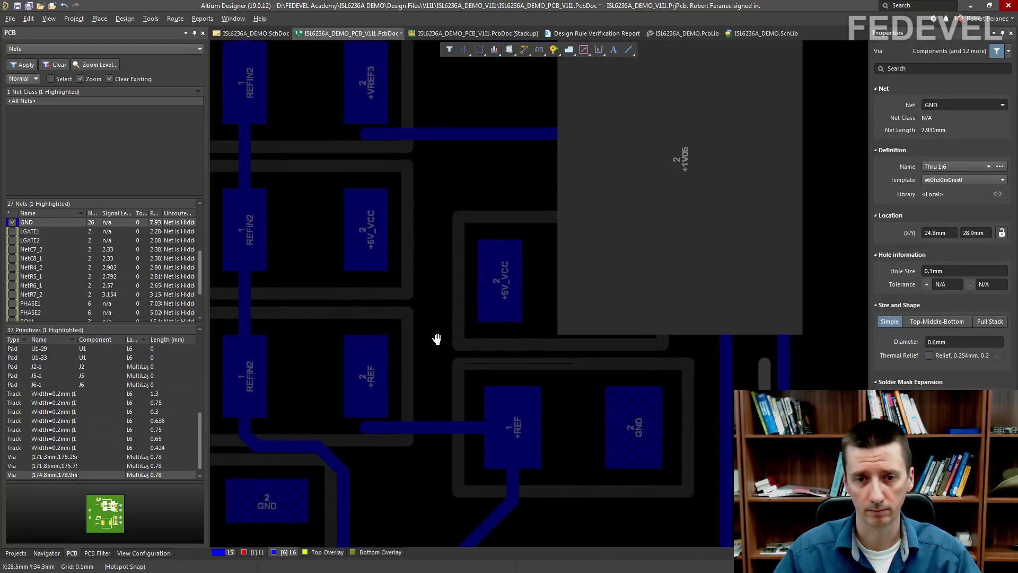
ctrl+scroll(400, 248, down, 2)
right_drag(444, 300, 431, 260)
drag(403, 145, 602, 368)
drag(505, 320, 506, 285)
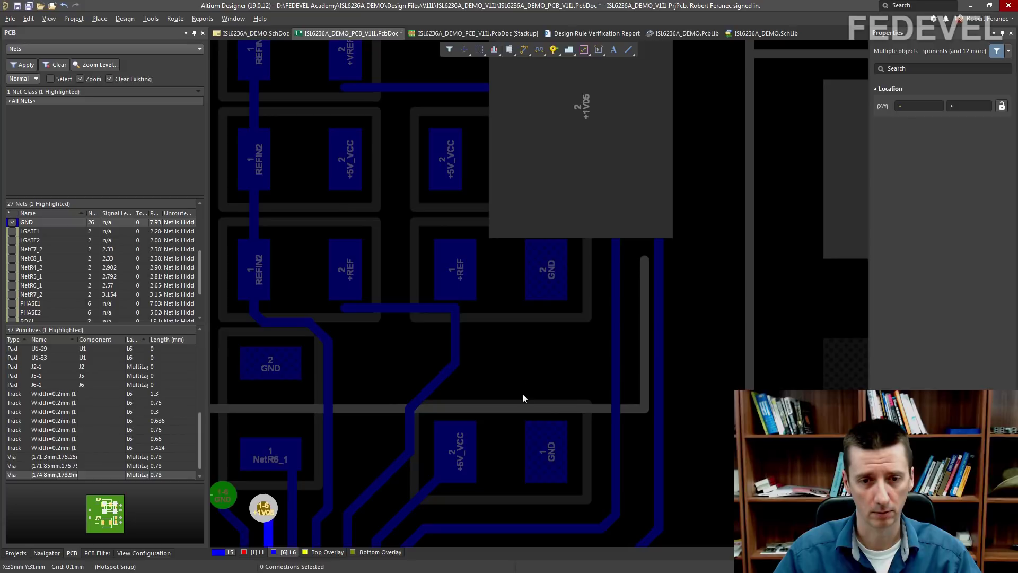
- Connect the two adjacent +REF pads with a straight 0.2 mm wide track and reconnect the +REF track to the capacitor pad
click(523, 50)
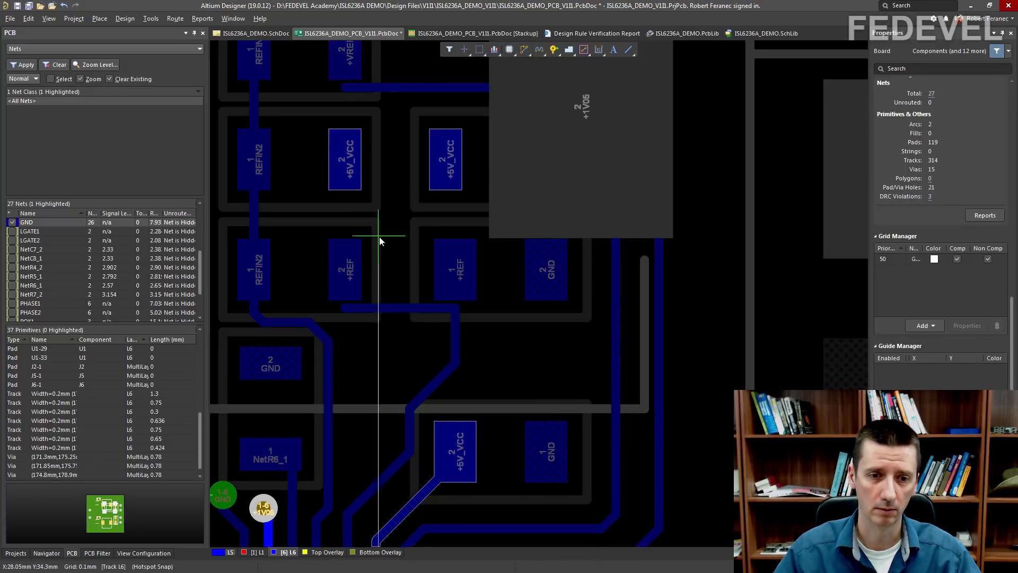
click(351, 271)
click(455, 270)
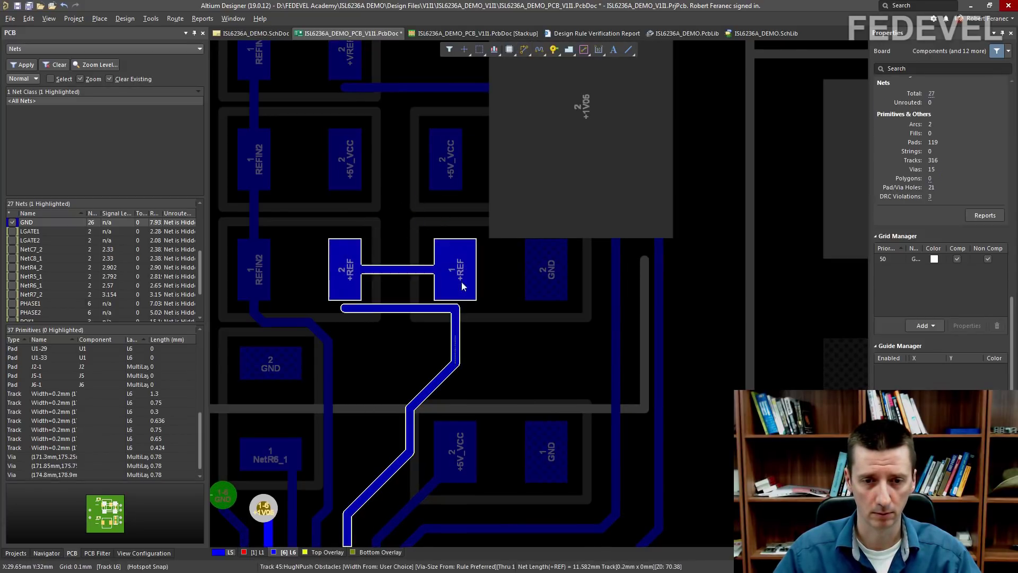
click(456, 346)
click(457, 272)
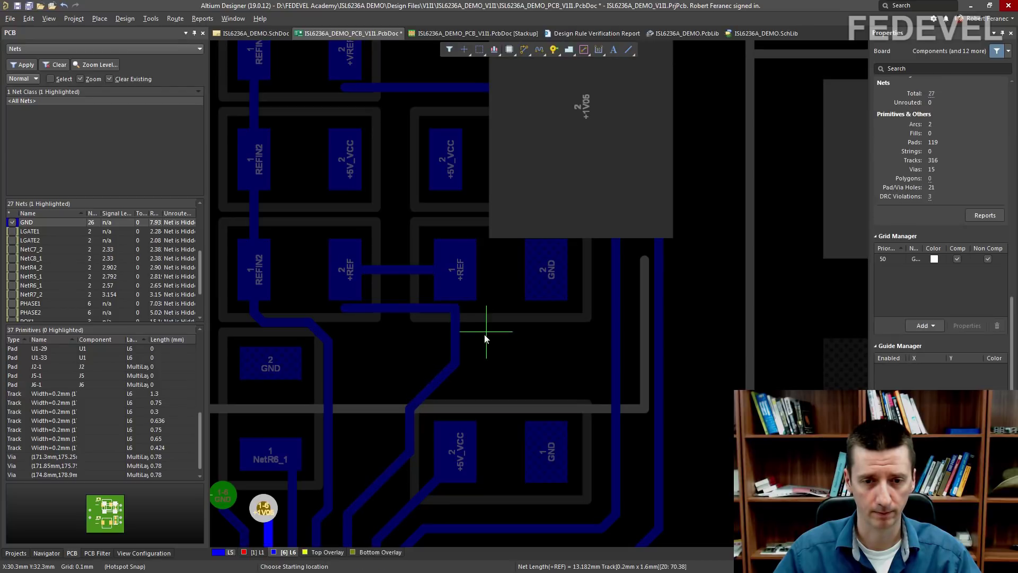
key(ctrl+w)
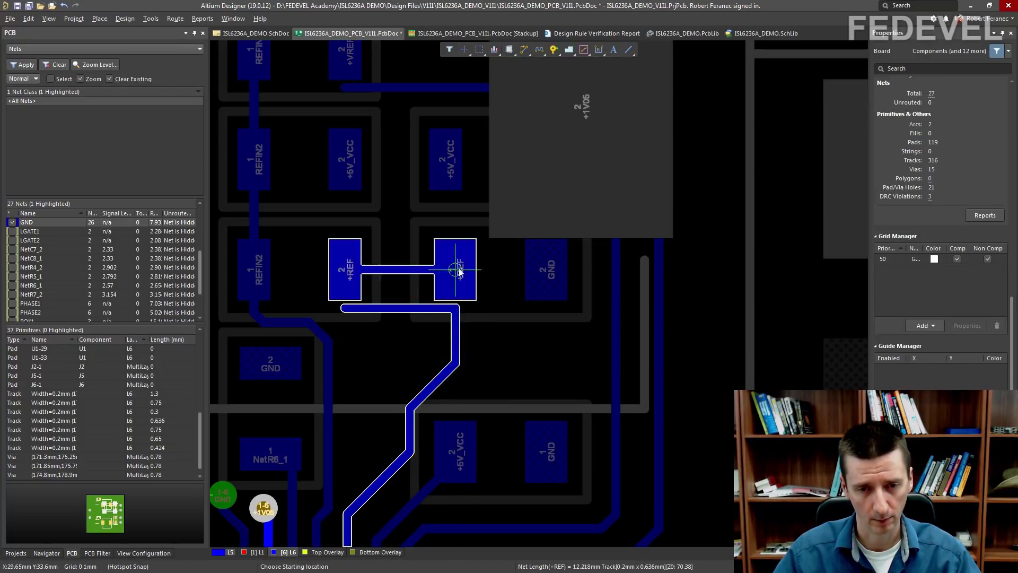
click(457, 270)
click(460, 354)
right_click(439, 374)
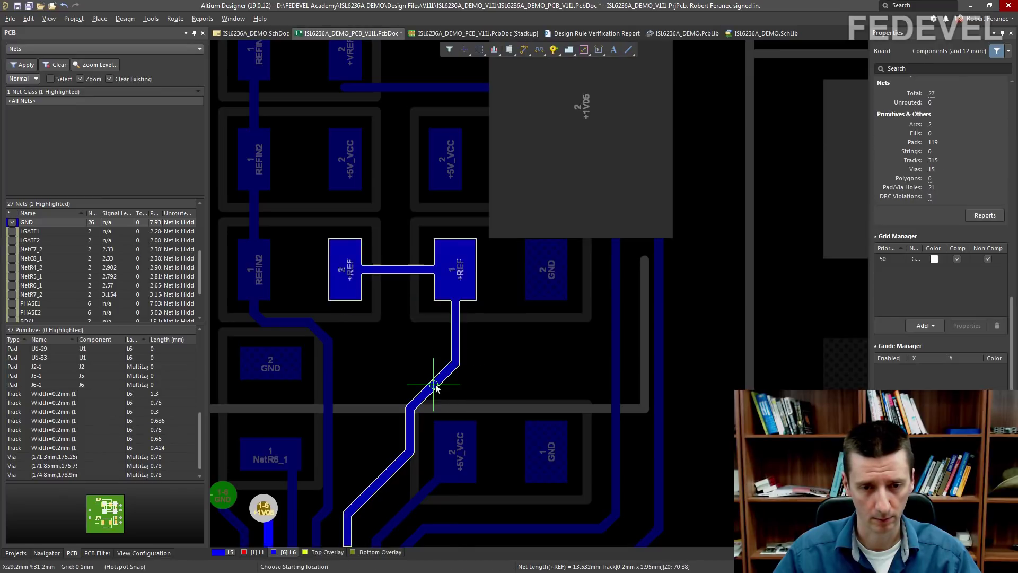
- Reconnect the broken EN_LDO track to its moved component pad with a 0.2 mm wide track
ctrl+scroll(491, 288, down, 2)
right_drag(491, 287, 493, 318)
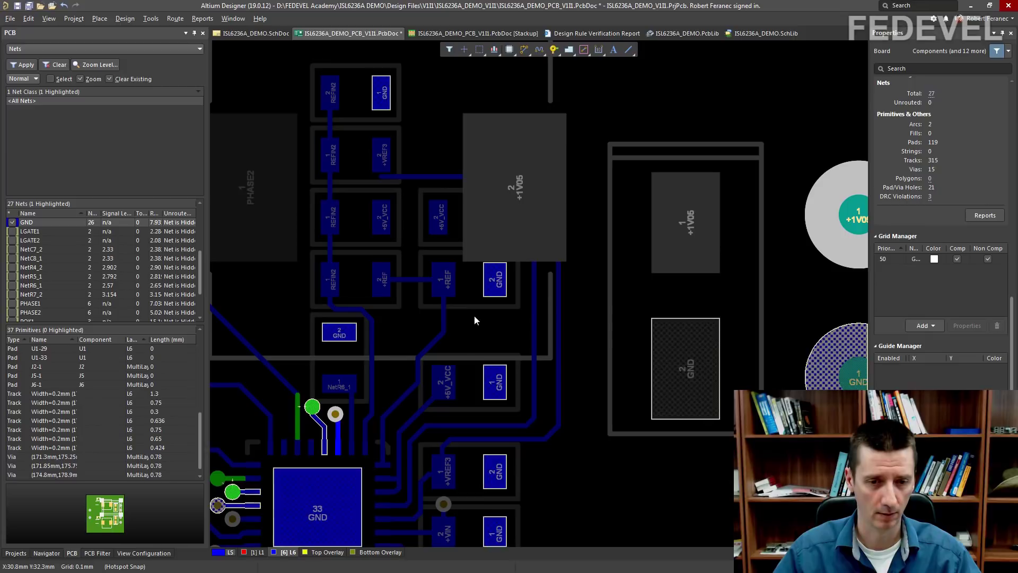
ctrl+scroll(504, 306, down, 1)
ctrl+scroll(504, 306, up, 3)
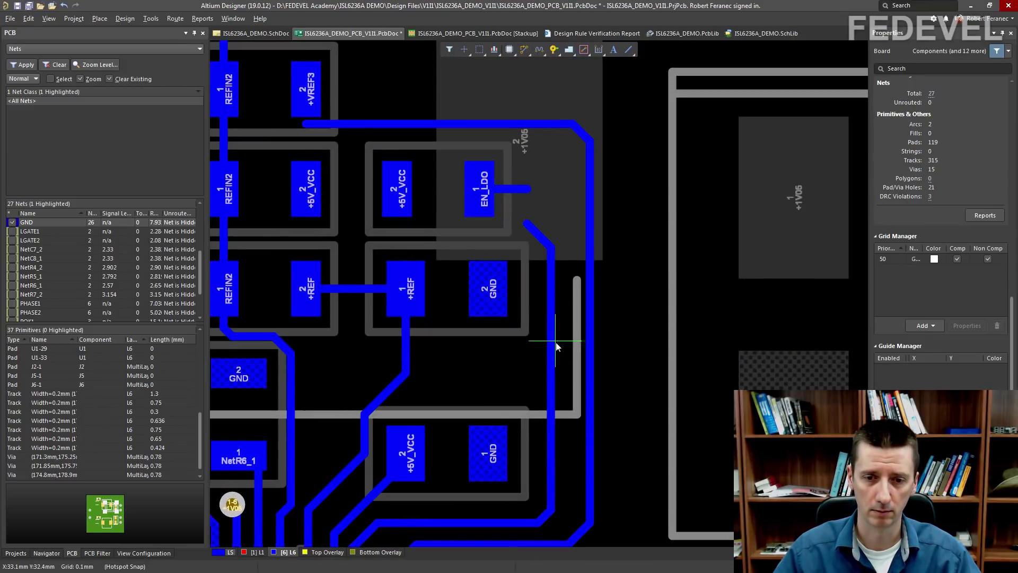
key(ctrl+w)
click(552, 319)
click(530, 190)
right_click(525, 191)
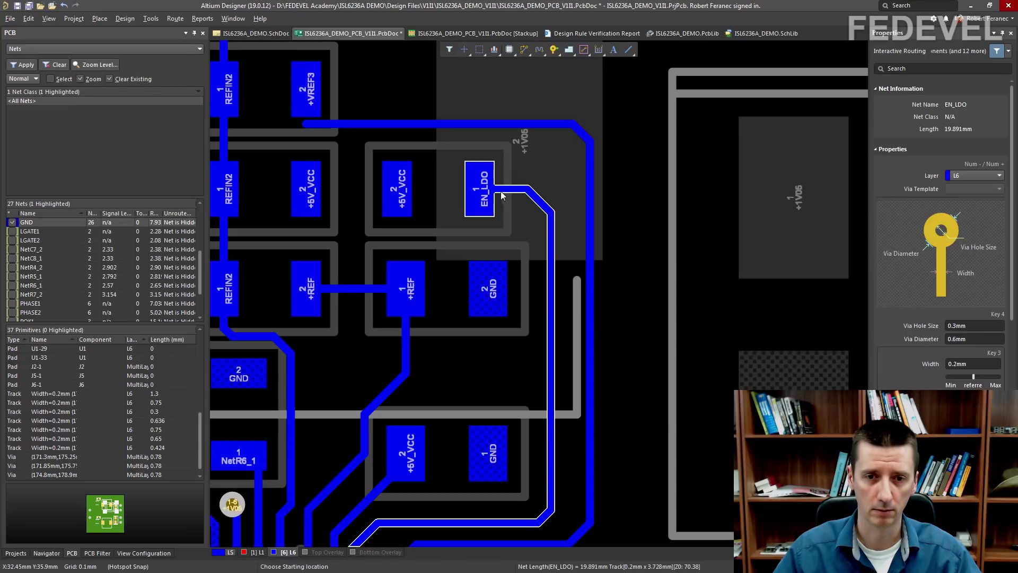
click(491, 194)
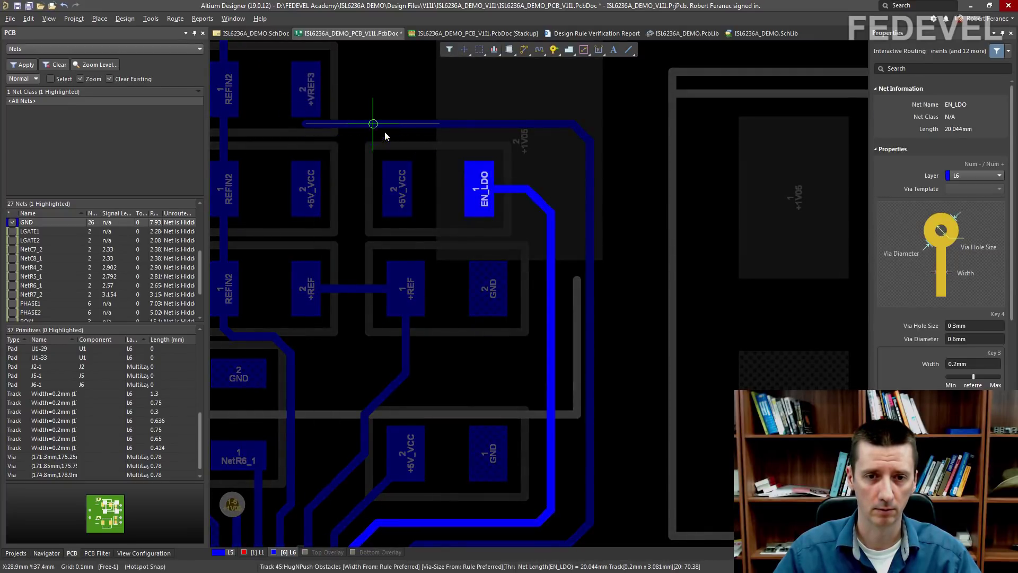
right_click(323, 93)
- Reroute +VREF3 with a 0.2 mm wide track from the component pad's centre to the existing vertical +VREF3 track
click(322, 94)
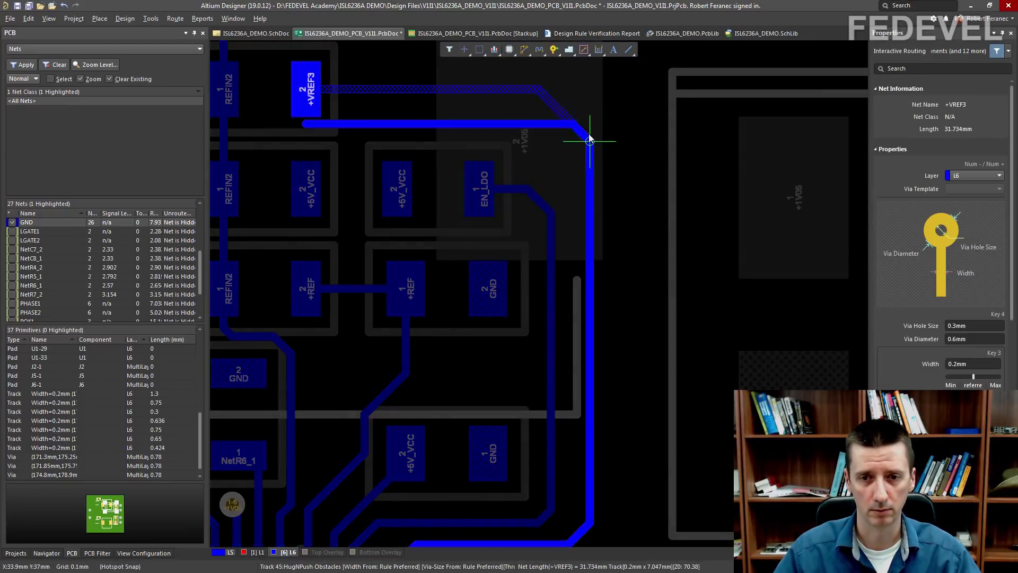
click(592, 171)
click(592, 171)
right_click(595, 173)
ctrl+scroll(611, 182, down, 3)
right_click(610, 183)
- Shift the diagonal POK1 track segment near U1 pin 27 away from the GND via to restore clearance
right_drag(425, 334, 607, 274)
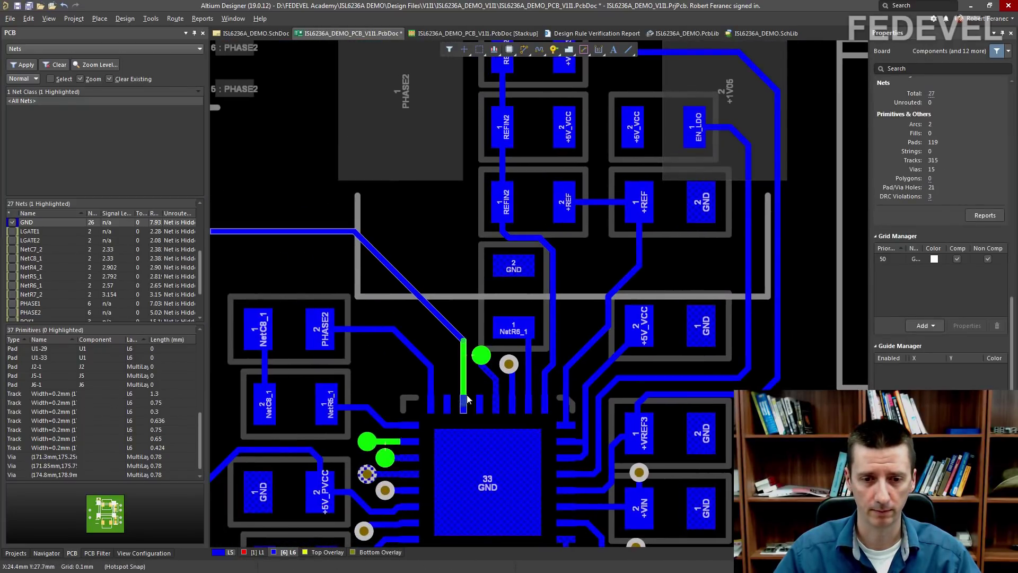
ctrl+scroll(442, 349, up, 2)
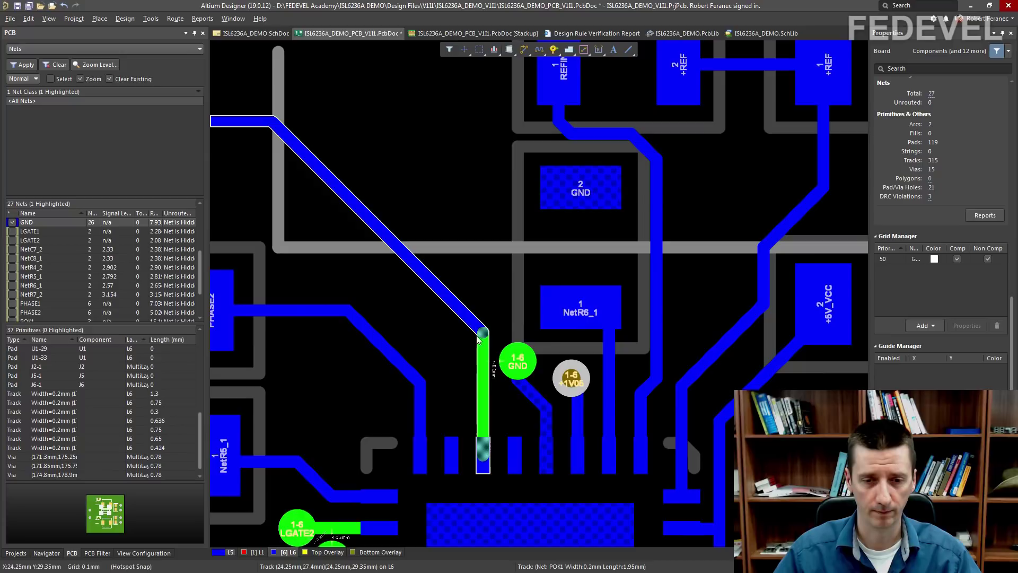
drag(469, 321, 416, 341)
- Try routing a 0.2 mm wide POK2 track from U1 pin 28 towards the POK2 pad in HugNPush Obstacles mode
ctrl+scroll(463, 229, down, 2)
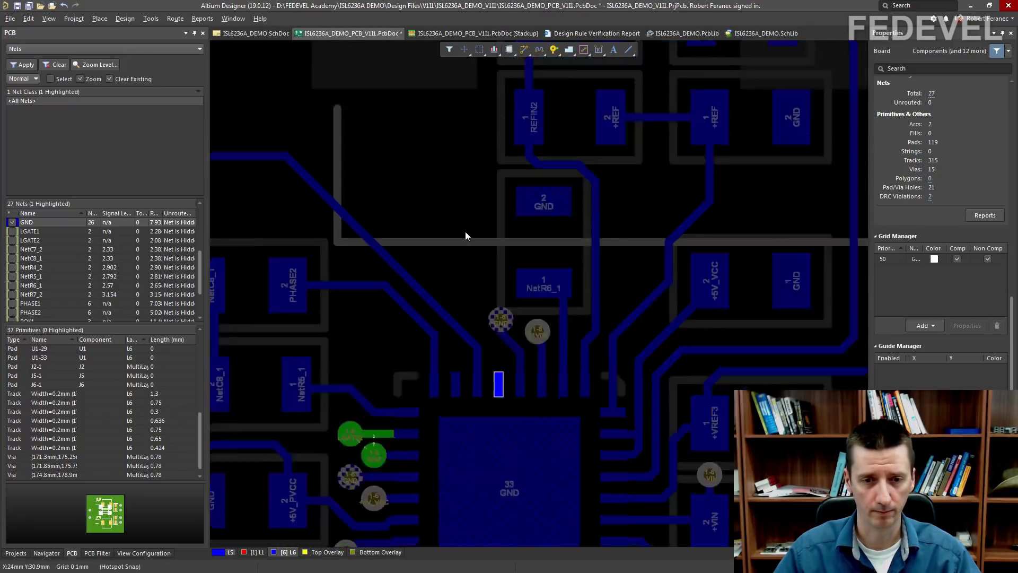
right_drag(444, 211, 538, 243)
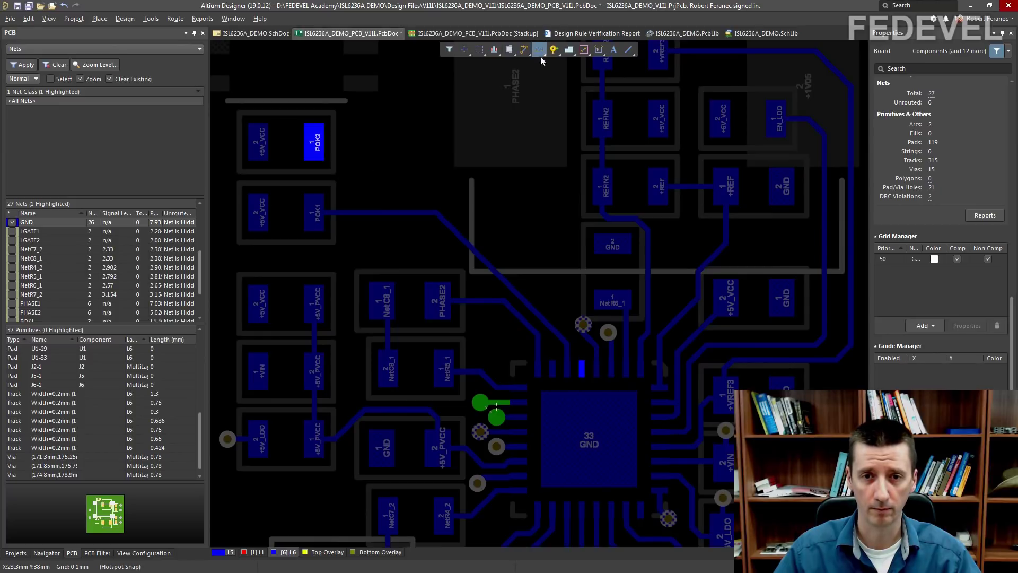
click(523, 52)
ctrl+scroll(583, 366, up, 2)
click(582, 365)
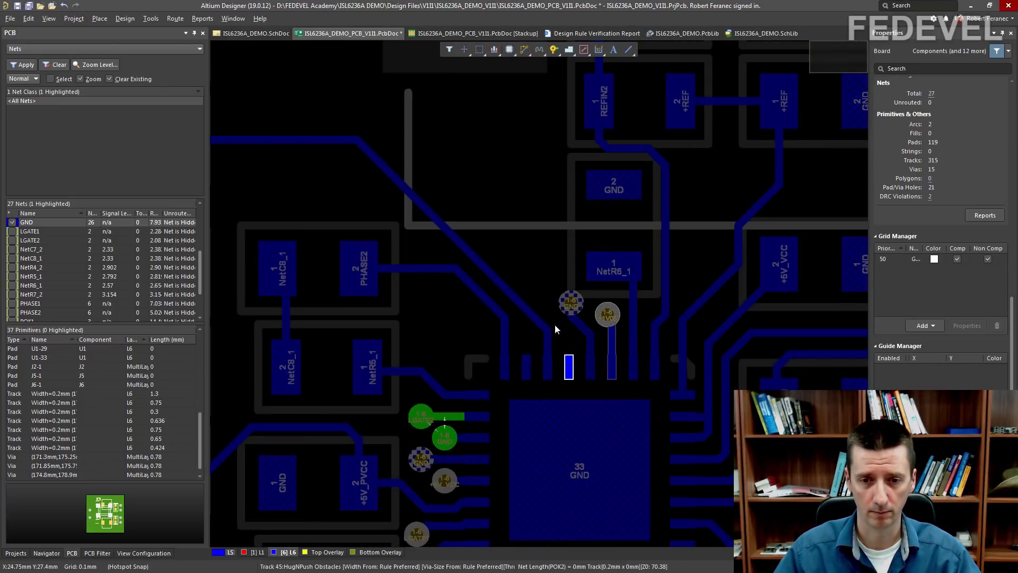
ctrl+scroll(552, 311, up, 3)
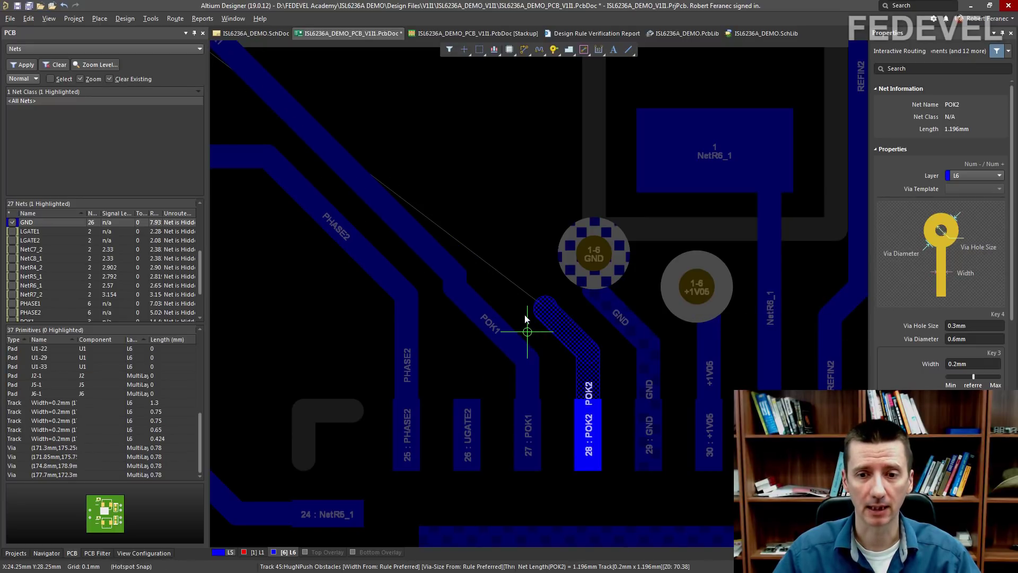
ctrl+scroll(524, 314, down, 4)
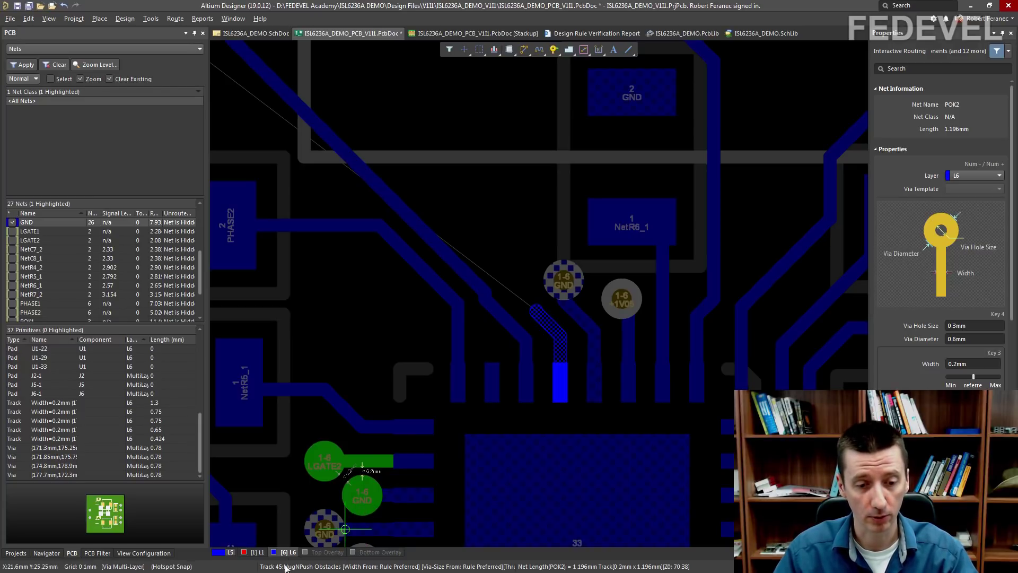
- Compare the routing conflict modes on the unplaced POK2 track, select Push Obstacles, and abandon the track
key(shift+r)
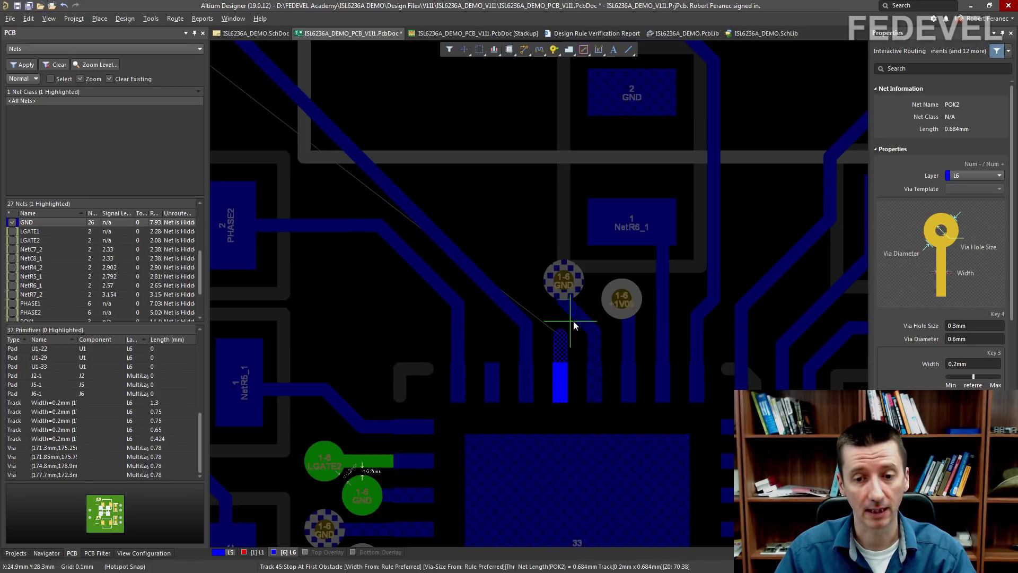
ctrl+scroll(574, 320, up, 2)
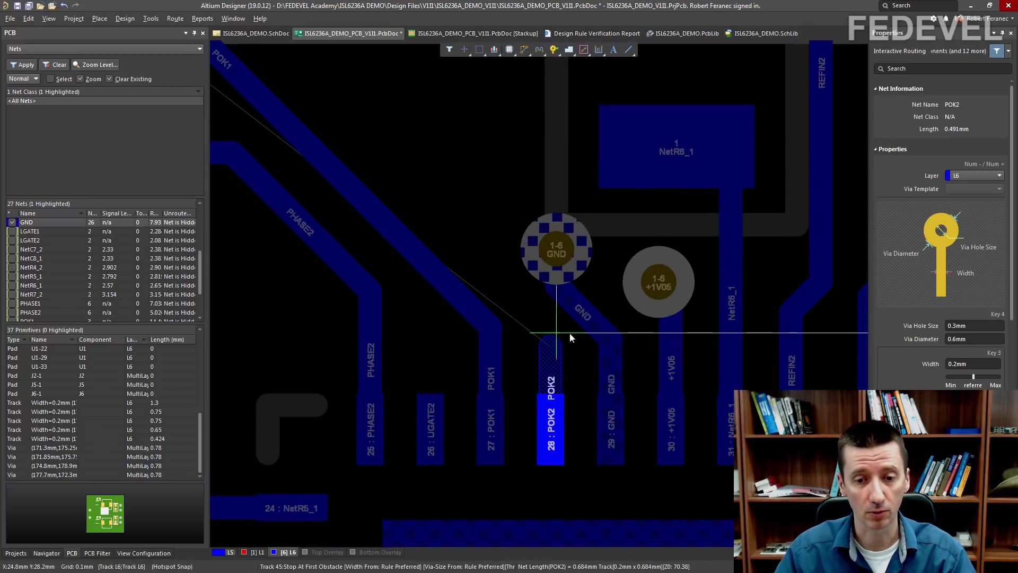
ctrl+scroll(537, 260, down, 1)
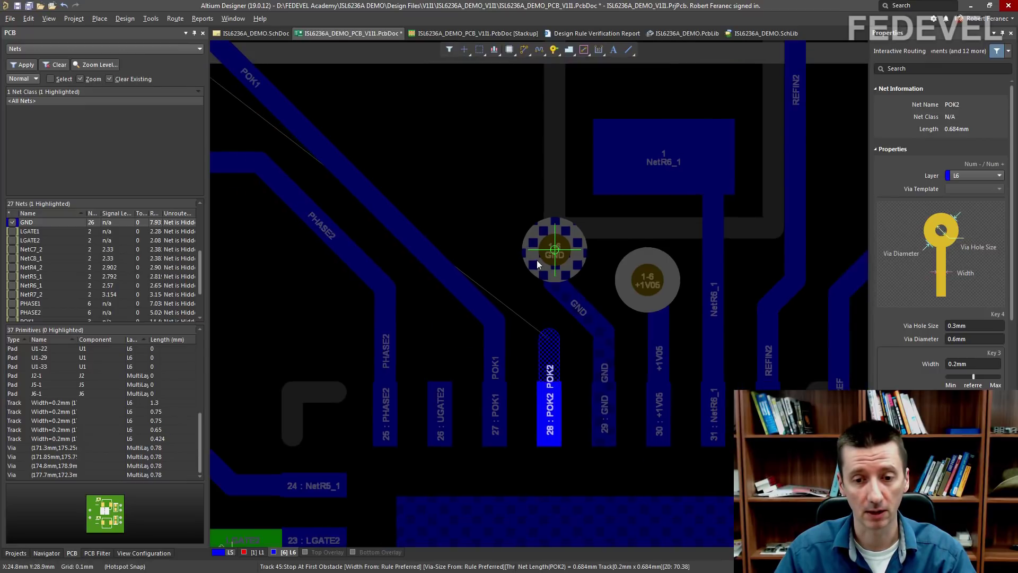
ctrl+scroll(536, 260, down, 1)
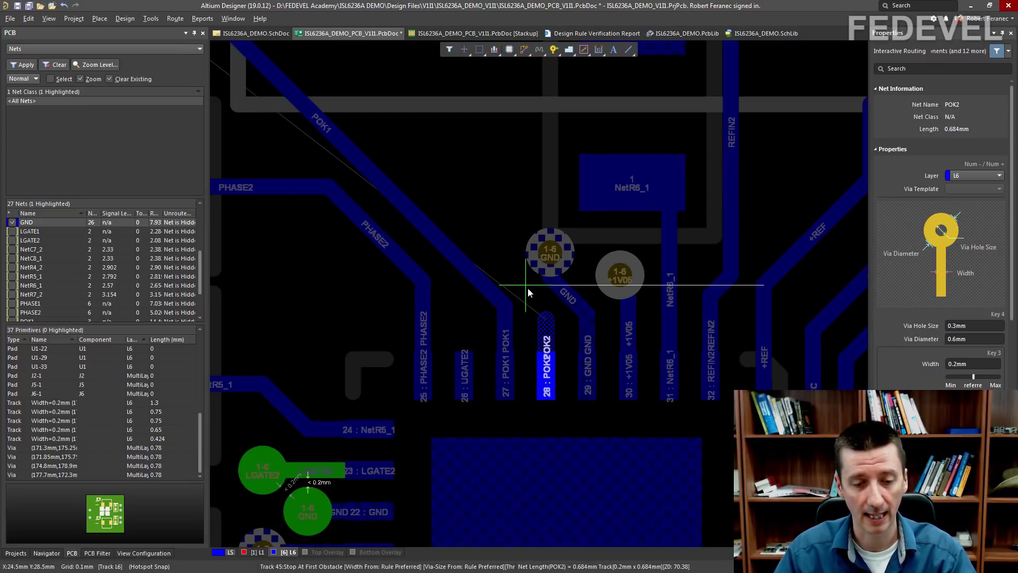
key(shift+r)
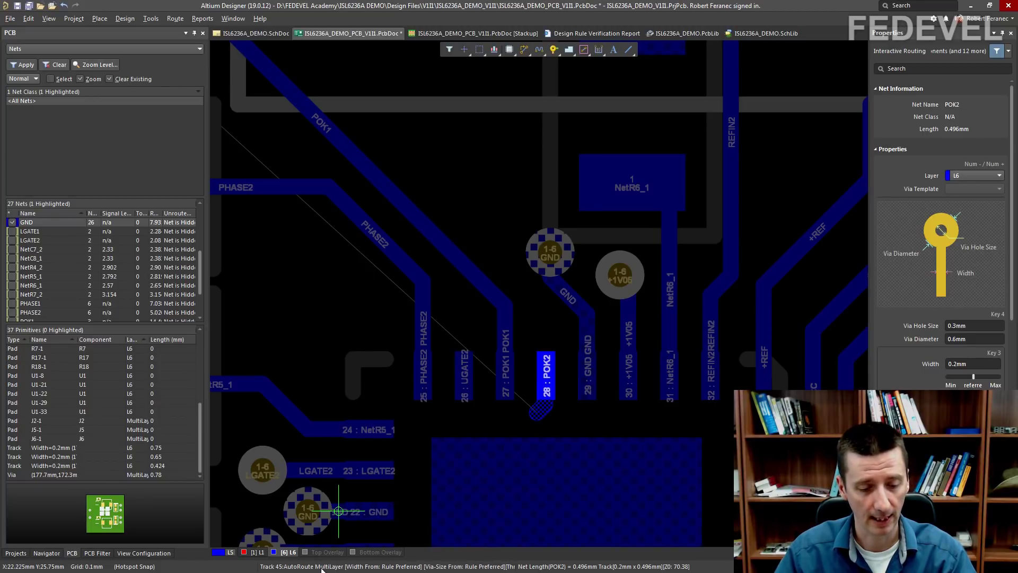
key(shift+r)
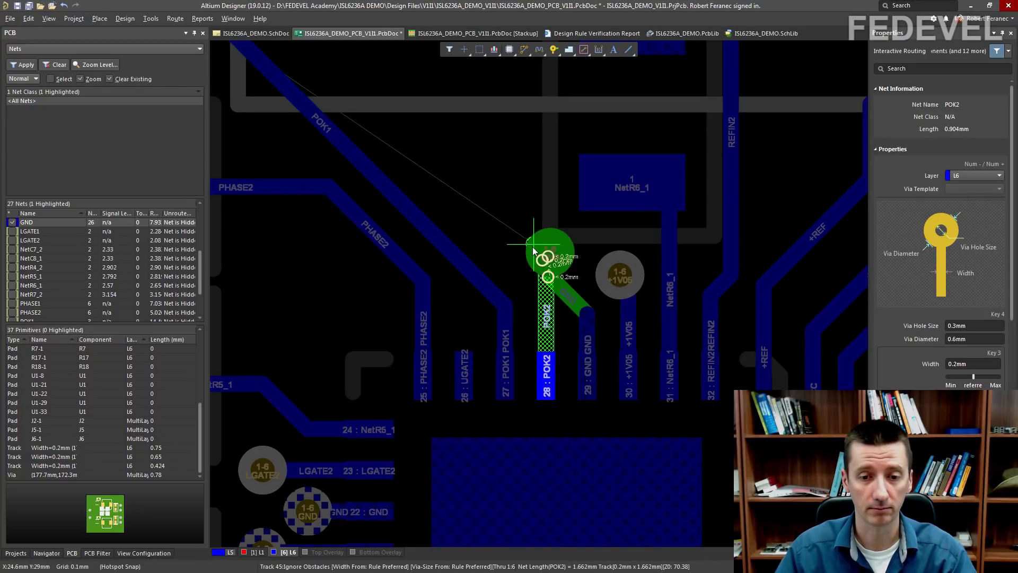
ctrl+scroll(532, 247, down, 2)
ctrl+scroll(505, 329, up, 3)
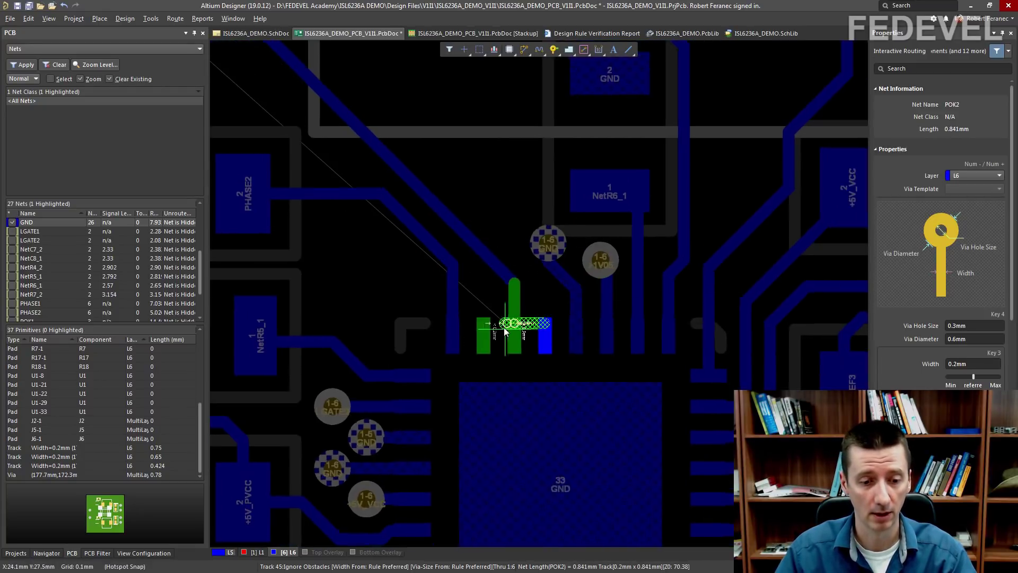
key(shift+r)
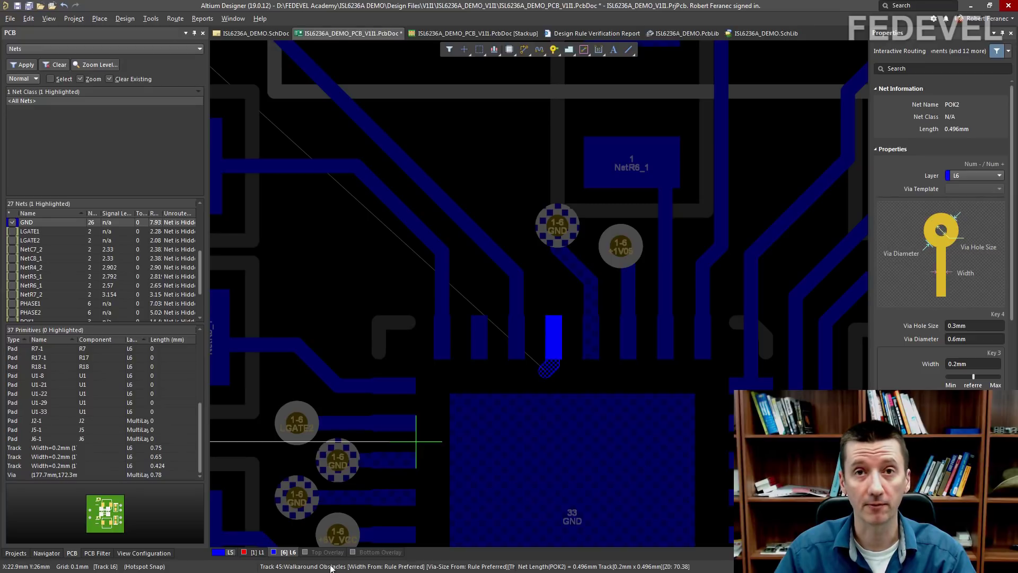
key(shift+r)
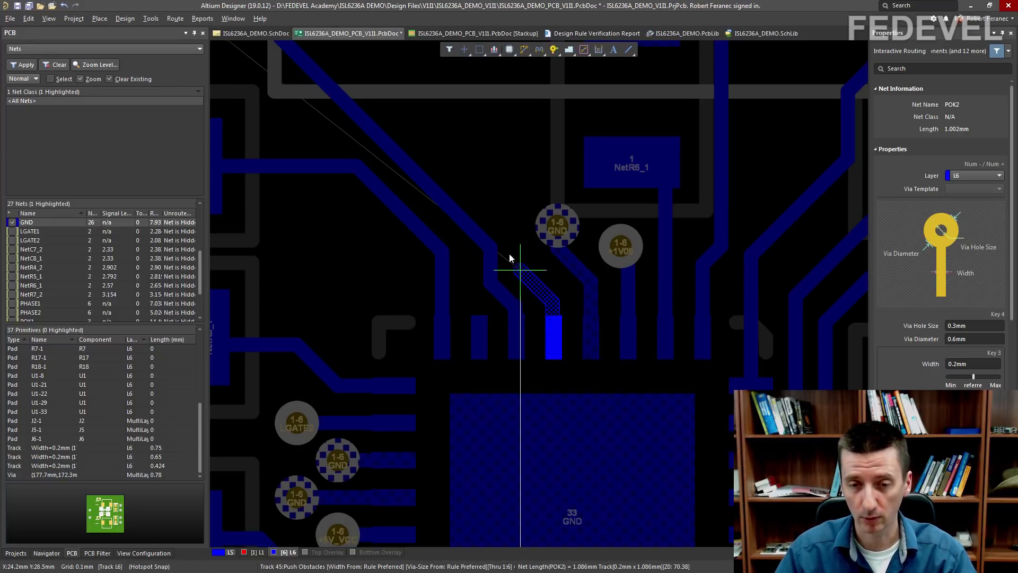
right_click(514, 259)
right_click(505, 186)
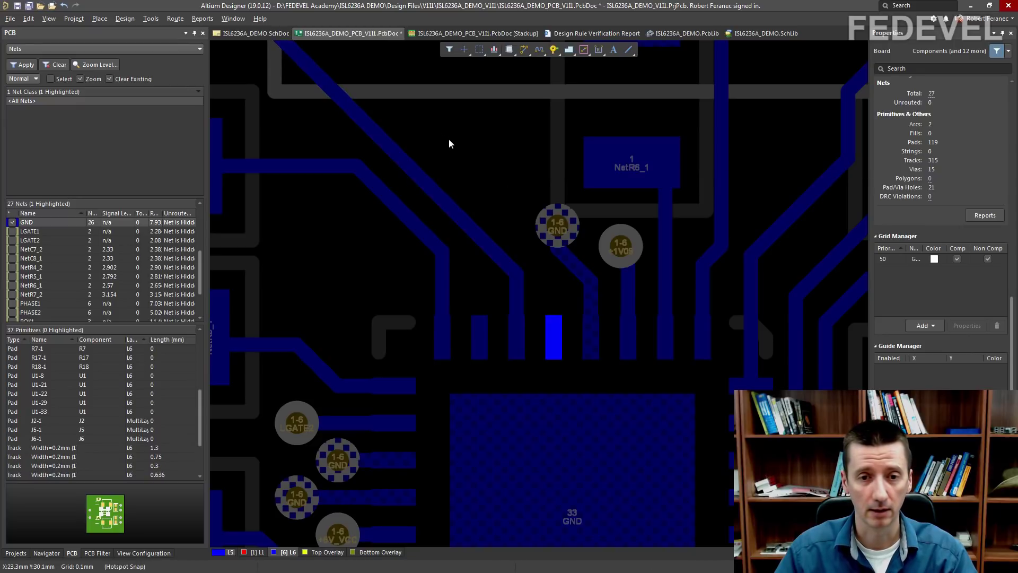
- Open the PCB Editor's Interactive Routing preferences to examine the routing conflict resolution options
right_click(442, 124)
click(470, 238)
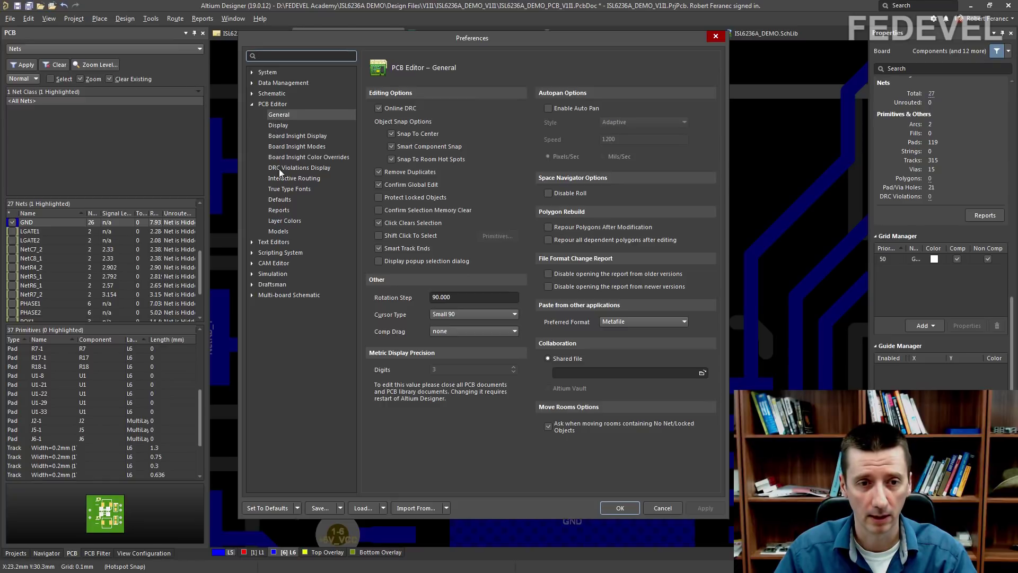
click(294, 179)
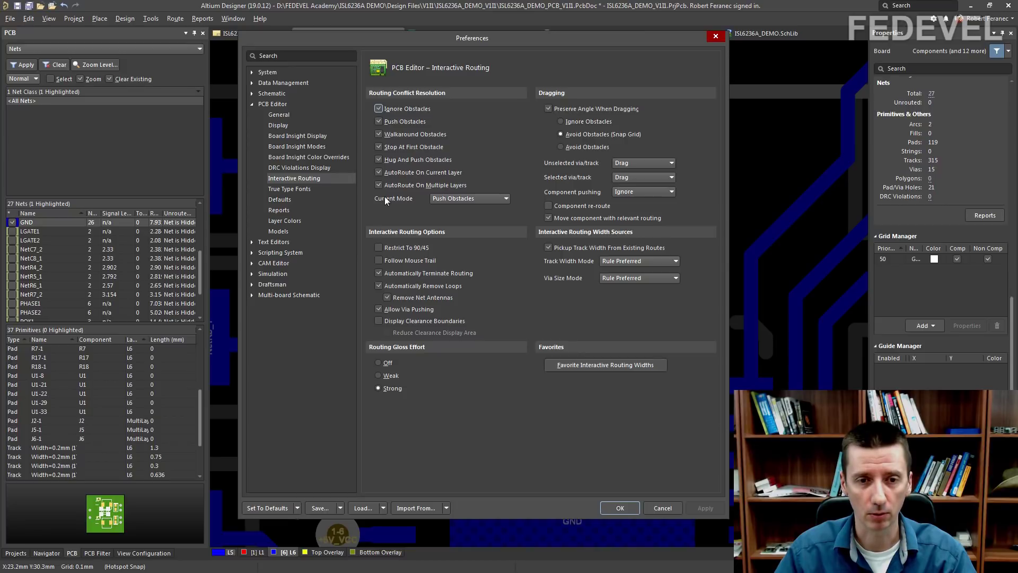
- Disable Stop At First Obstacle, Hug And Push Obstacles and both AutoRoute modes in the interactive routing preferences, and accept the changes
click(379, 184)
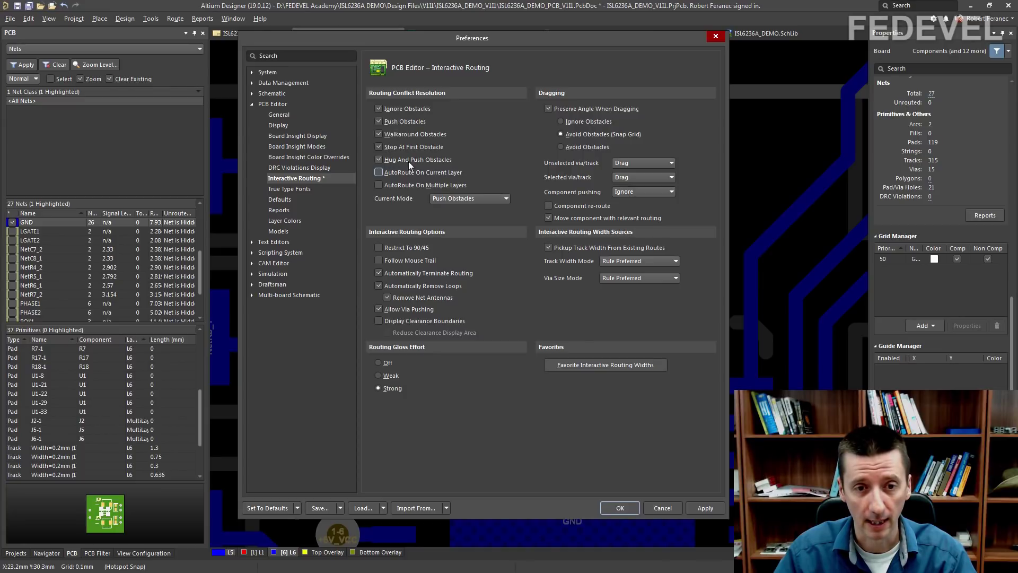
click(377, 159)
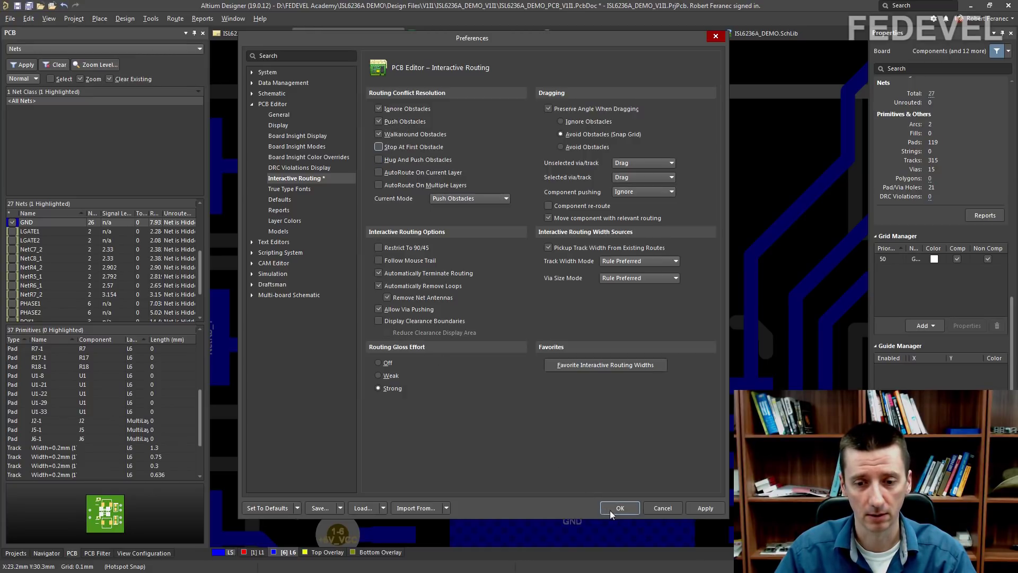
drag(516, 44, 397, 28)
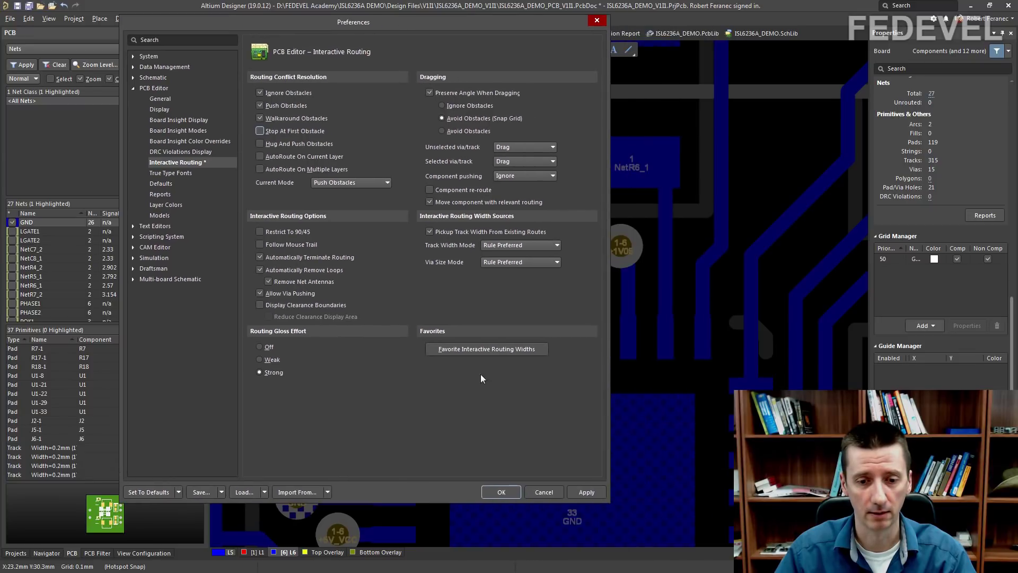
click(499, 492)
- Route the POK2 net on layer L6 from its U1 pin to the POK2 resistor pad, about 14 mm long
click(523, 50)
click(553, 335)
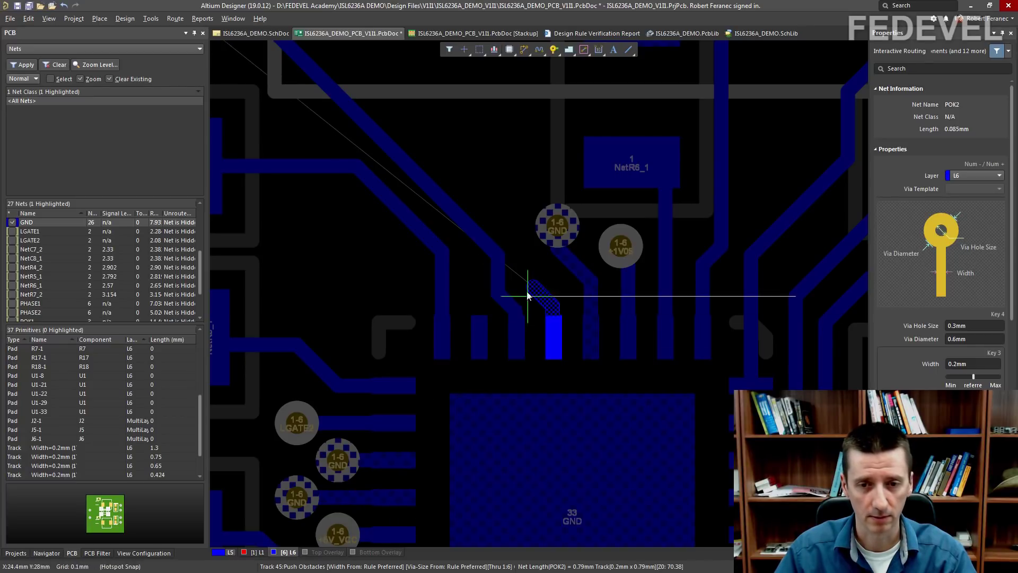
ctrl+scroll(514, 199, down, 2)
ctrl+scroll(517, 202, down, 1)
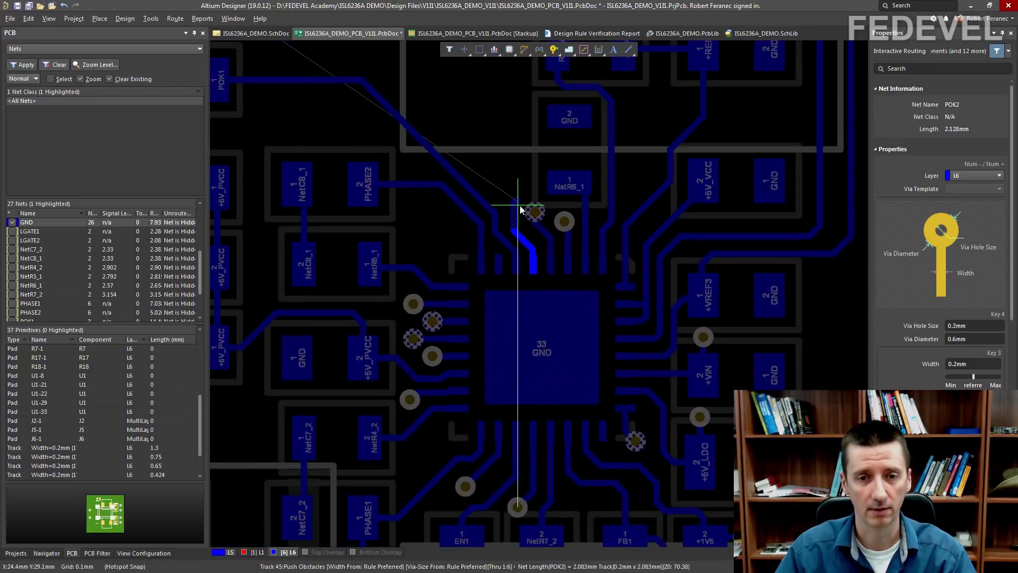
right_drag(462, 96, 686, 354)
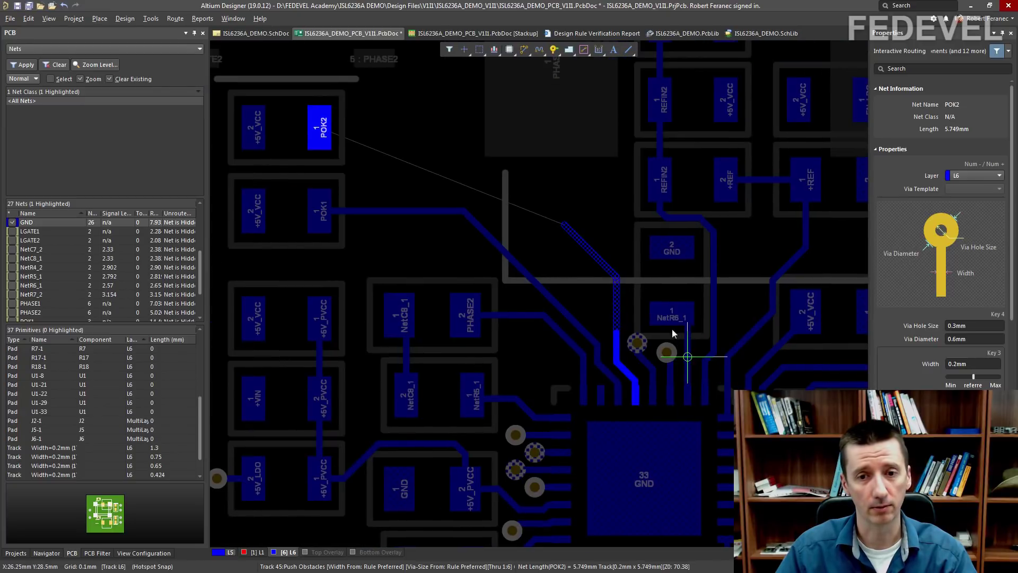
click(324, 128)
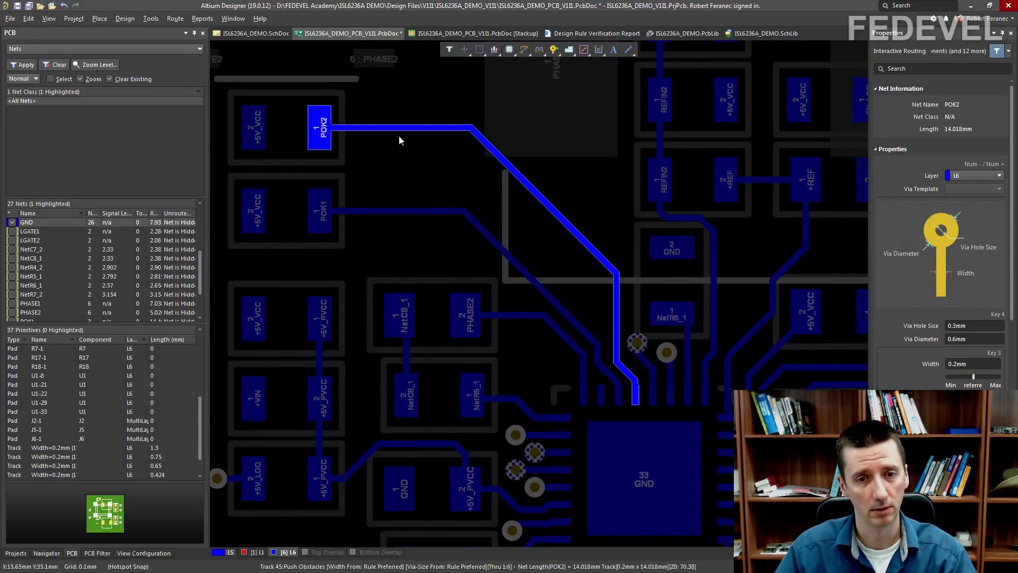
key(Escape)
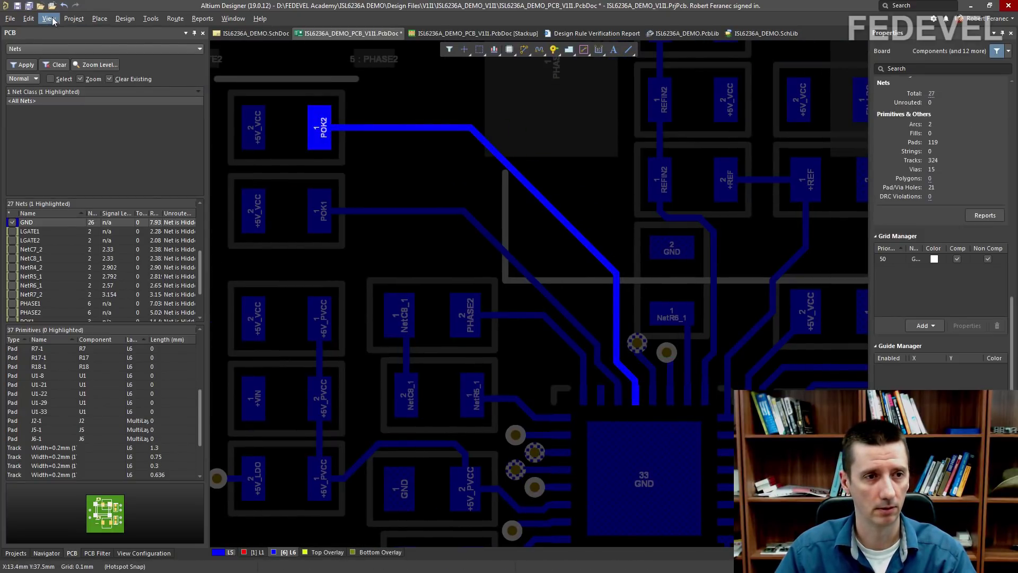
- Fit the whole board in the view and save the PCB document
click(53, 21)
click(60, 84)
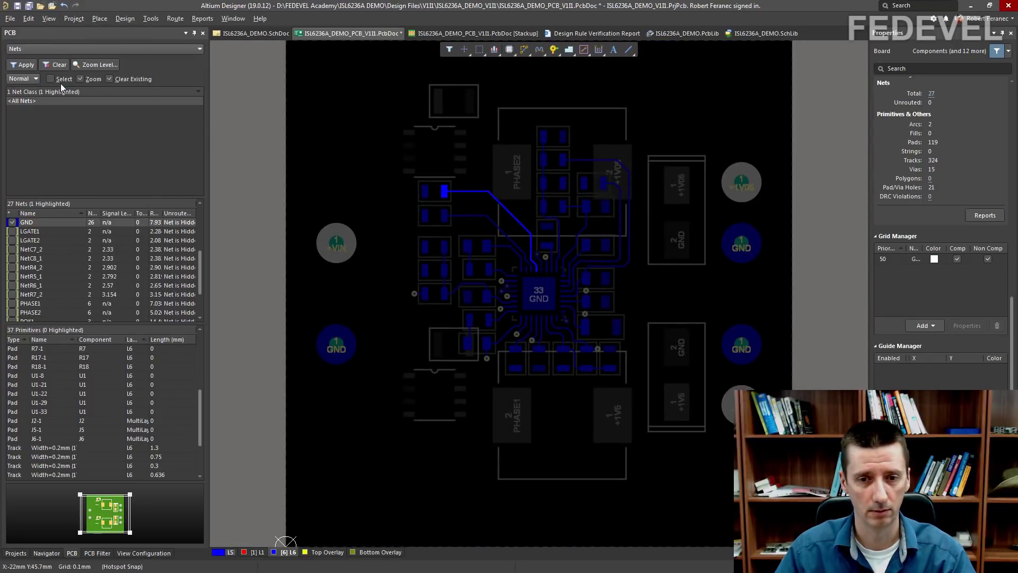
key(ctrl+s)
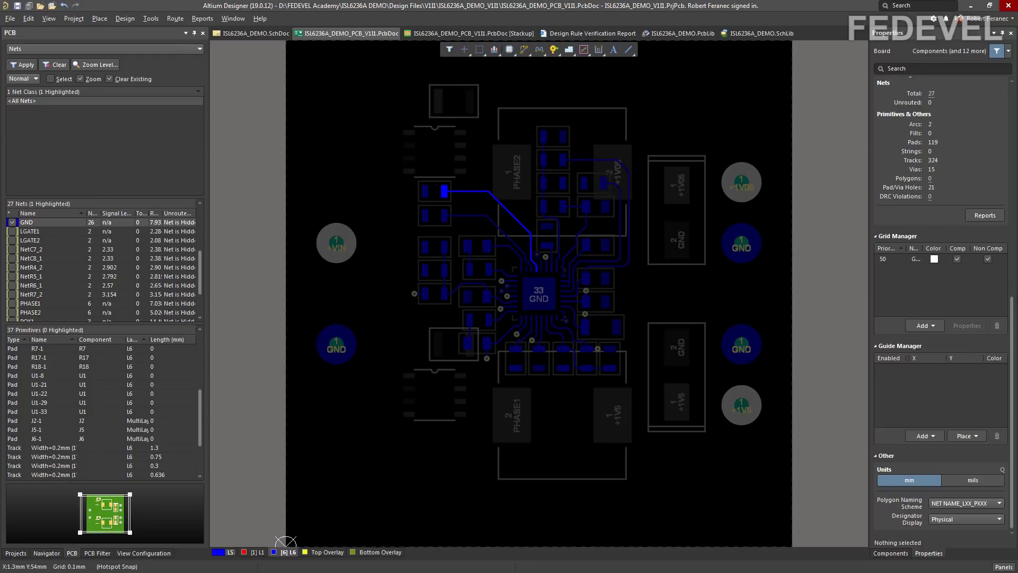
- Disable Allow Via Pushing in the PCB Editor's interactive routing preferences and accept the change
right_click(333, 100)
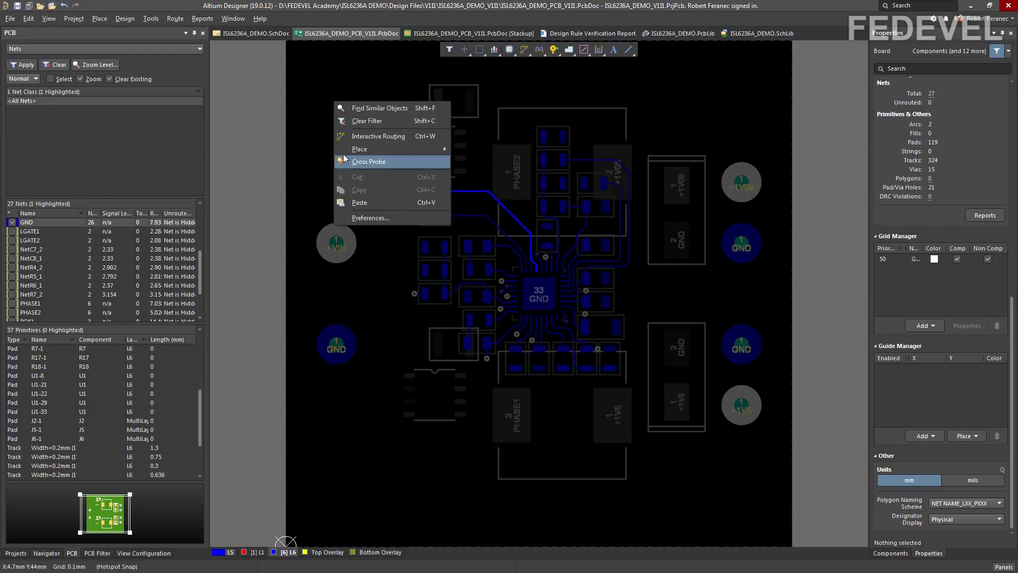
click(355, 217)
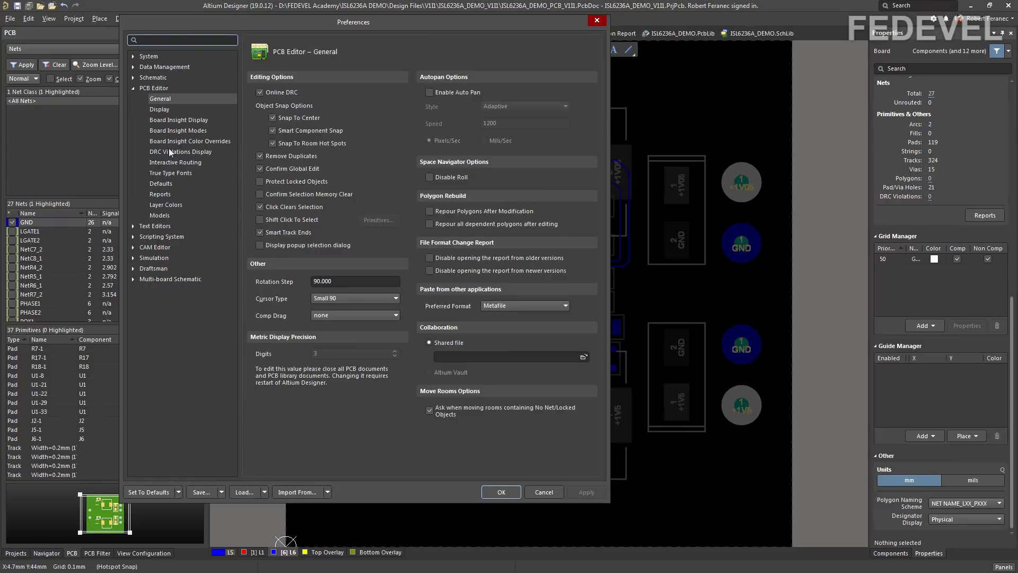
click(170, 162)
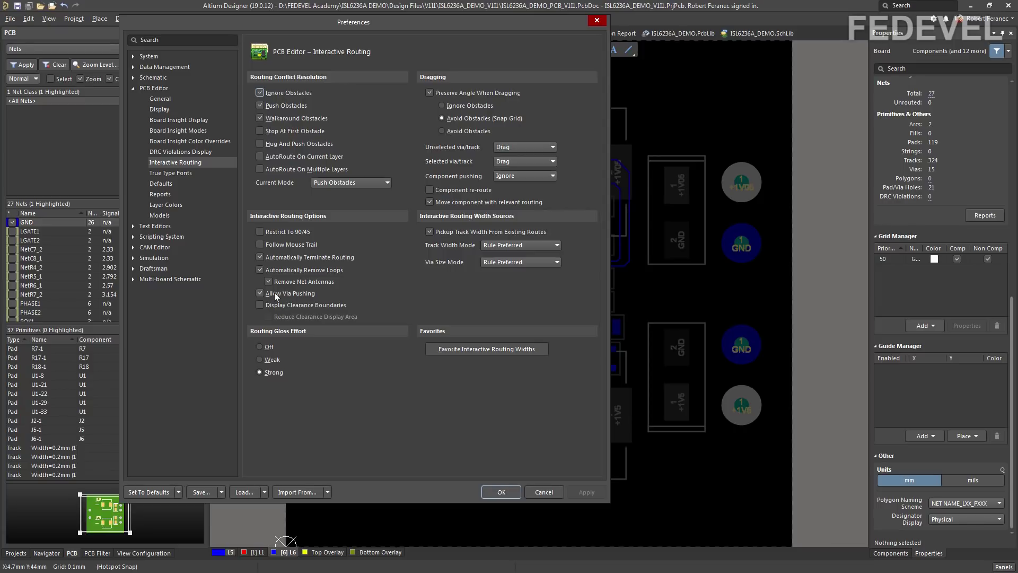
click(260, 294)
click(502, 492)
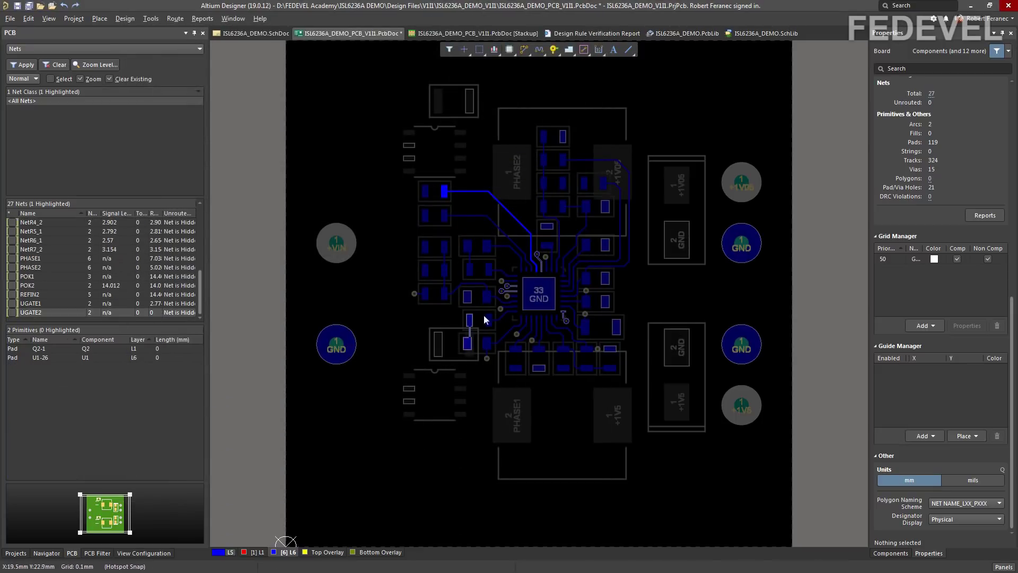
- Place a through via on the diagonal POK1 track at about X 21.7 mm, Y 30.8 mm
ctrl+scroll(504, 291, up, 3)
ctrl+scroll(503, 285, up, 1)
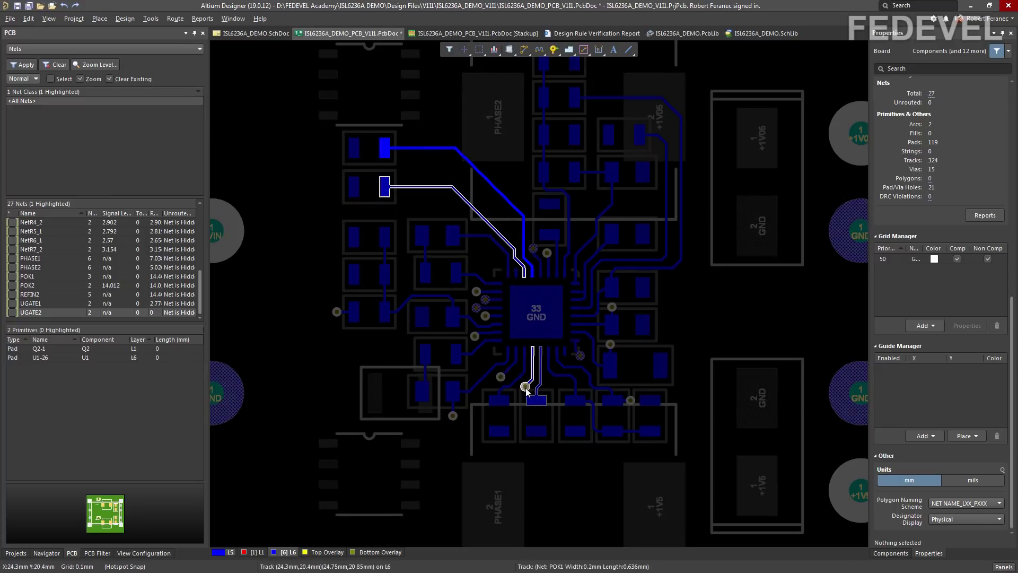
ctrl+scroll(477, 215, up, 5)
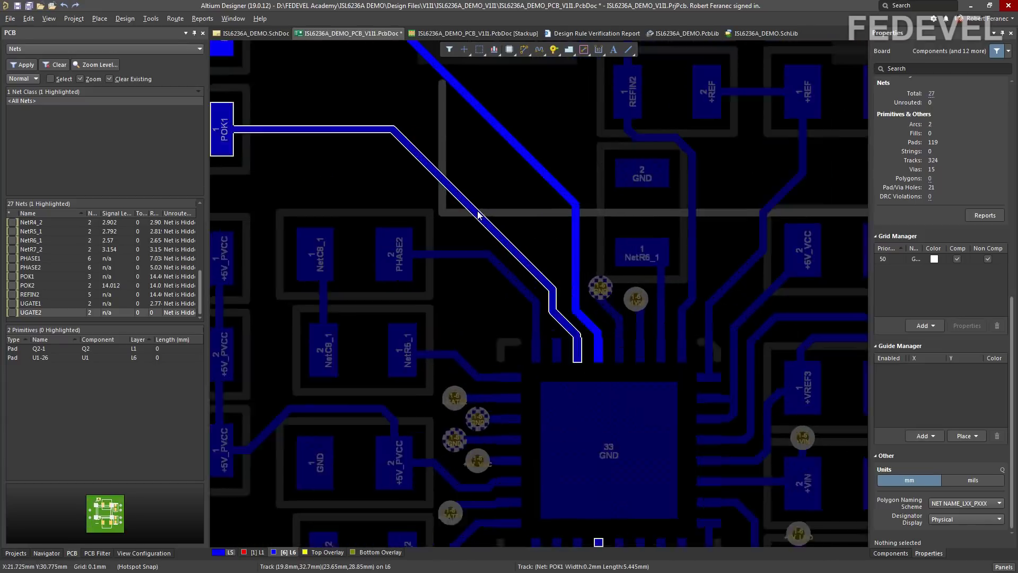
click(552, 53)
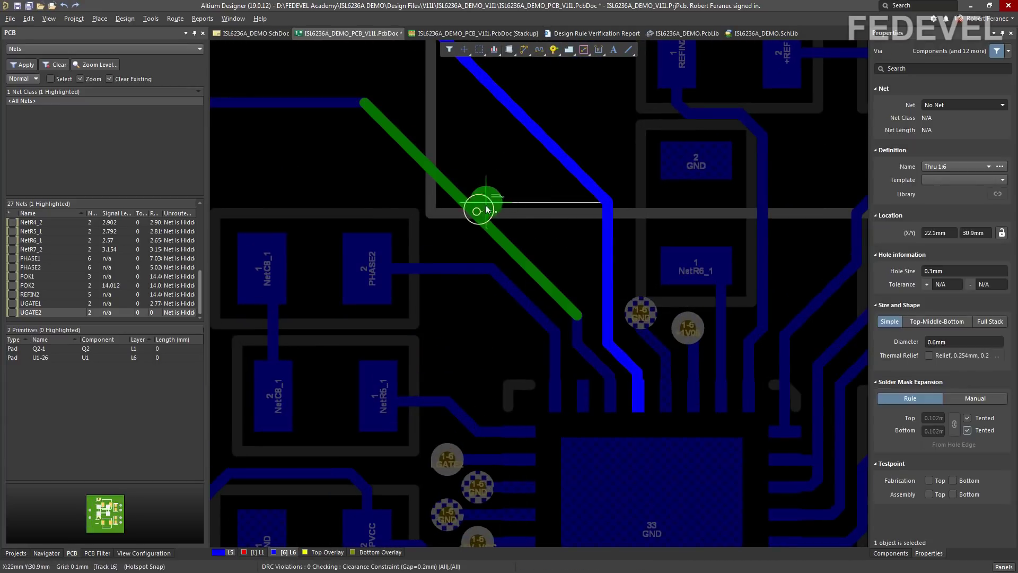
click(473, 210)
ctrl+scroll(497, 160, down, 3)
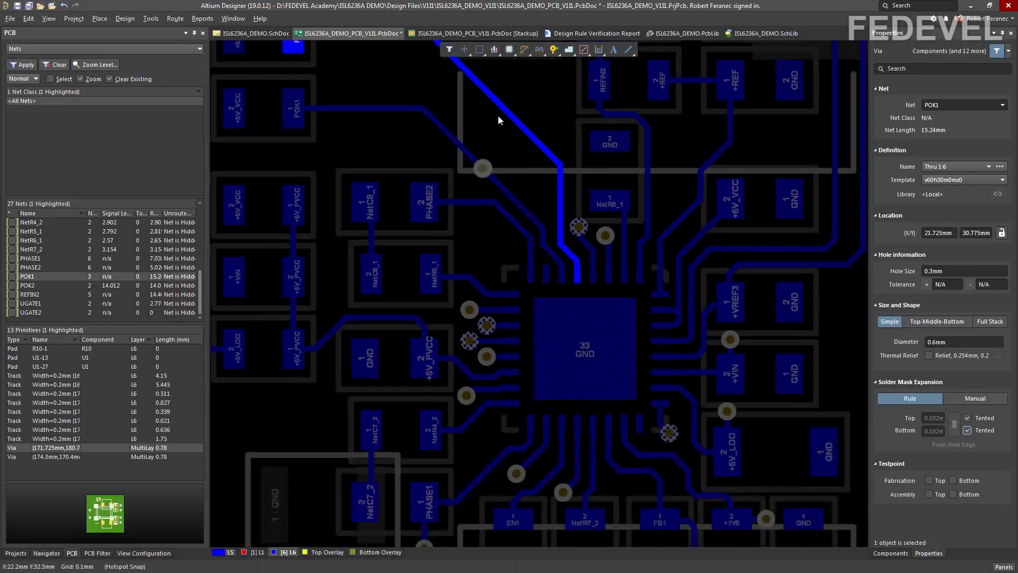
- Route a short UGATE2 track about 1.5 mm long on L6 from U1 pin 26, ending between the PHASE2 and POK1 tracks
right_drag(510, 125, 520, 236)
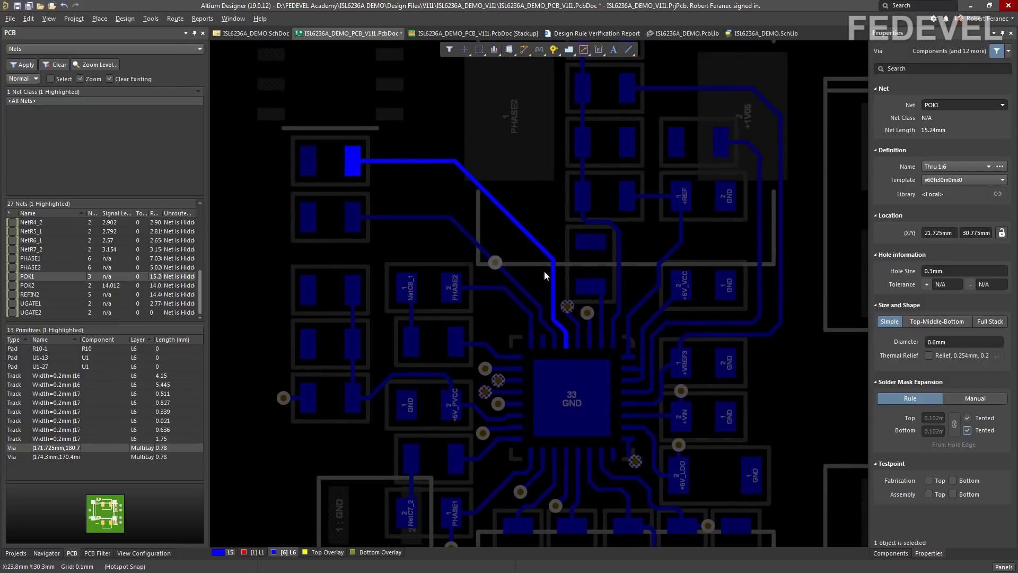
ctrl+scroll(545, 334, down, 2)
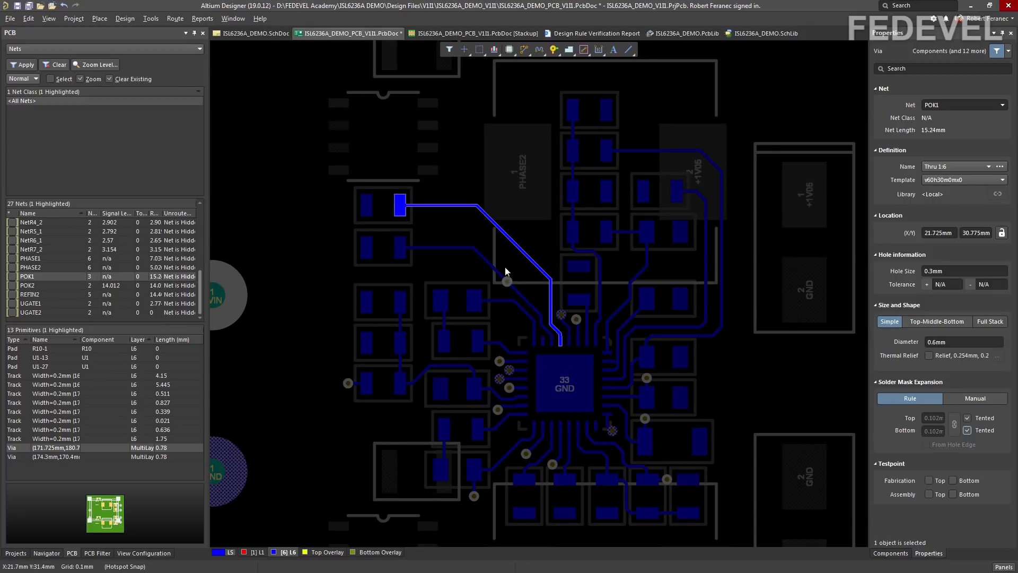
ctrl+scroll(534, 333, up, 6)
ctrl+scroll(537, 338, up, 2)
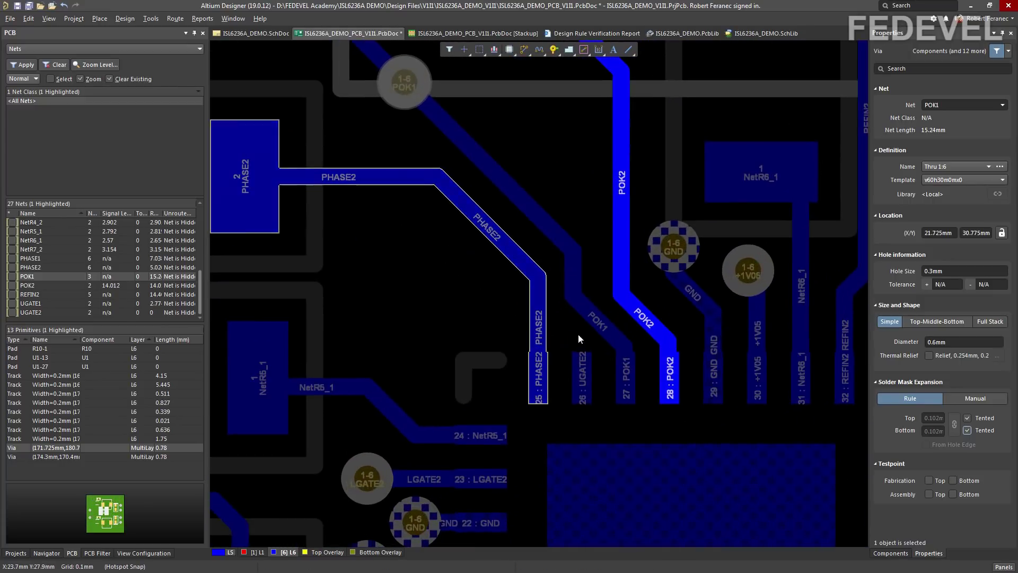
right_drag(579, 341, 512, 272)
key(ctrl+w)
click(517, 308)
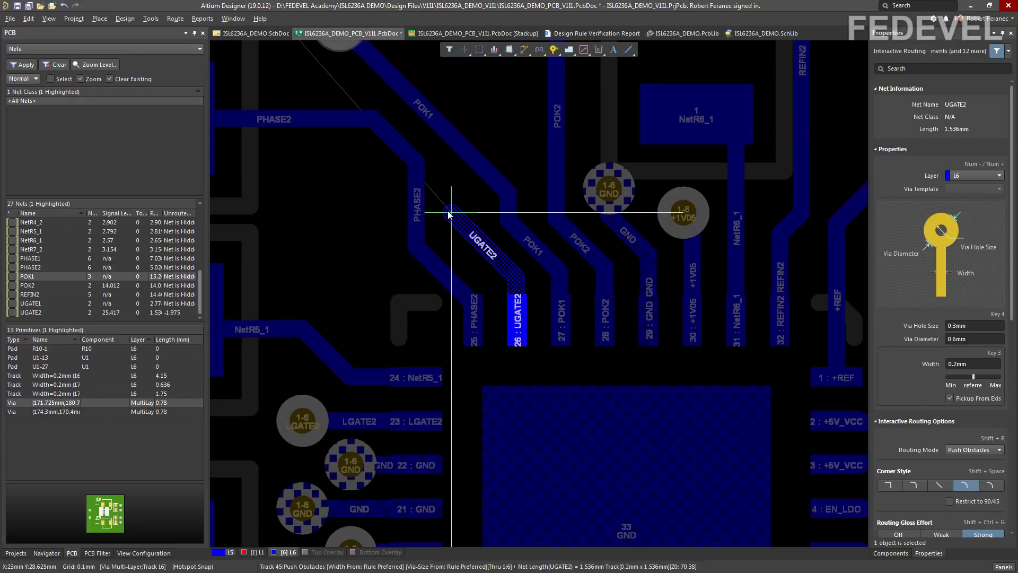
click(449, 213)
key(Escape)
key(Escape)
- Place a via on the free end of the UGATE2 track at X 23 mm, Y 28.625 mm, choosing the UGATE2 net
click(554, 49)
click(454, 213)
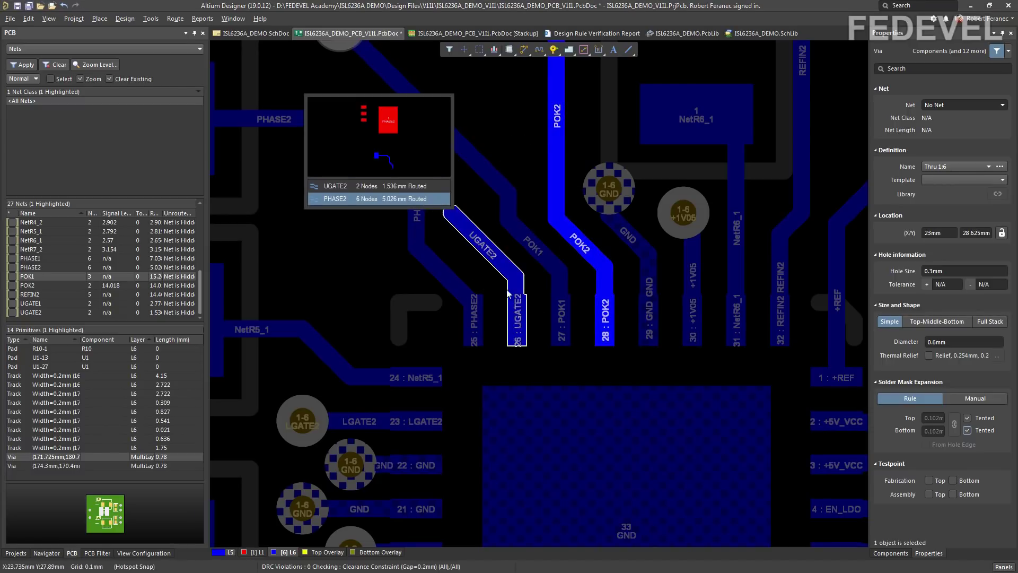
click(361, 185)
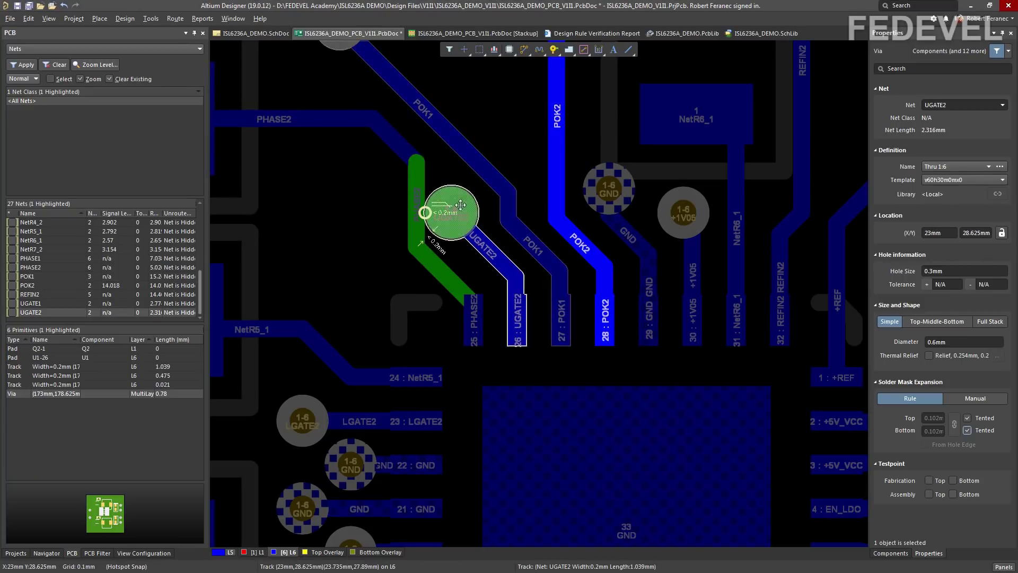
- Drag the UGATE2 via farther from U1 to about X 22.6 mm, Y 28.8 mm, pushing the PHASE2 track aside
click(434, 206)
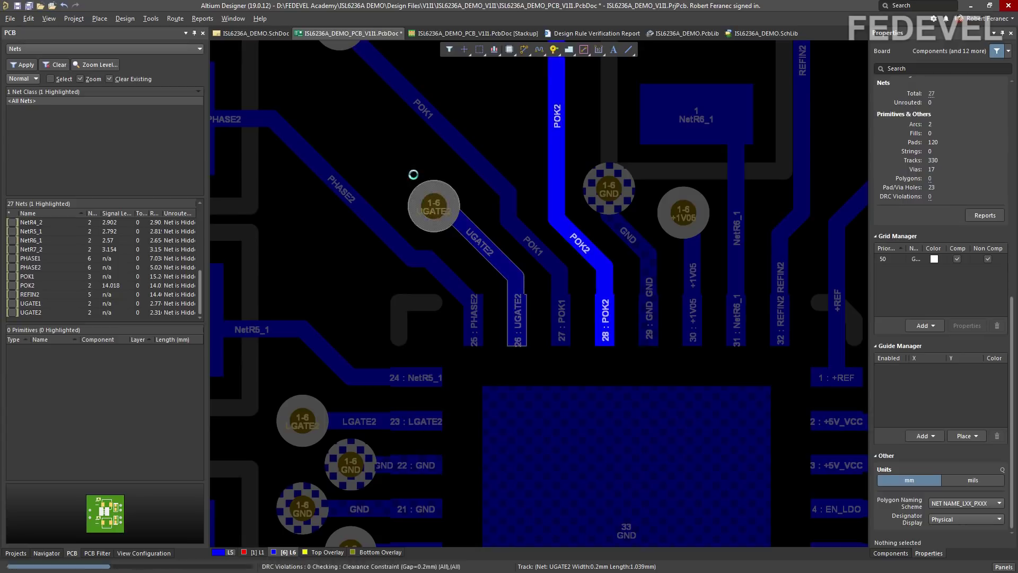
ctrl+scroll(562, 127, down, 2)
ctrl+scroll(563, 129, up, 3)
right_drag(361, 150, 441, 164)
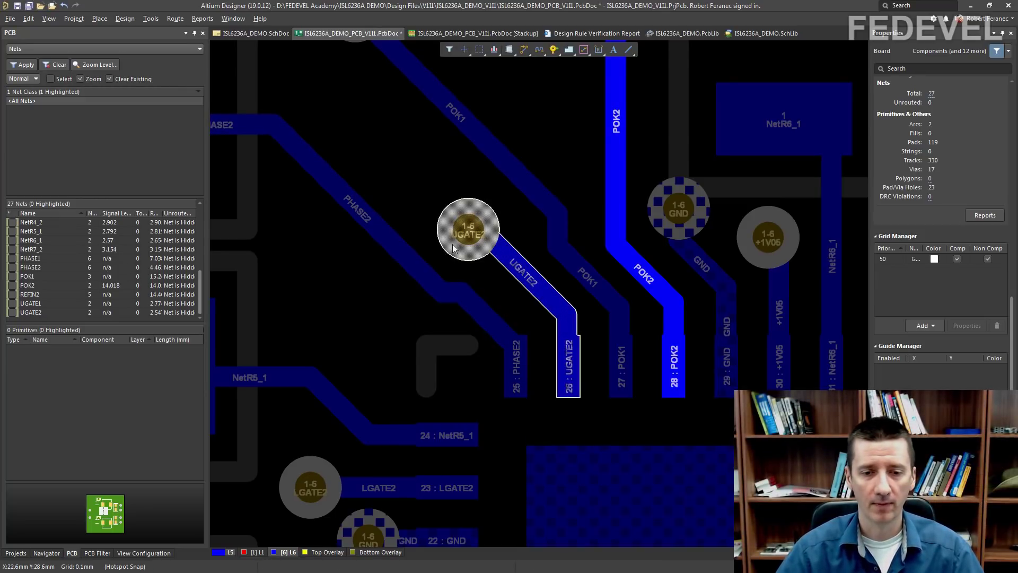
drag(459, 243, 446, 209)
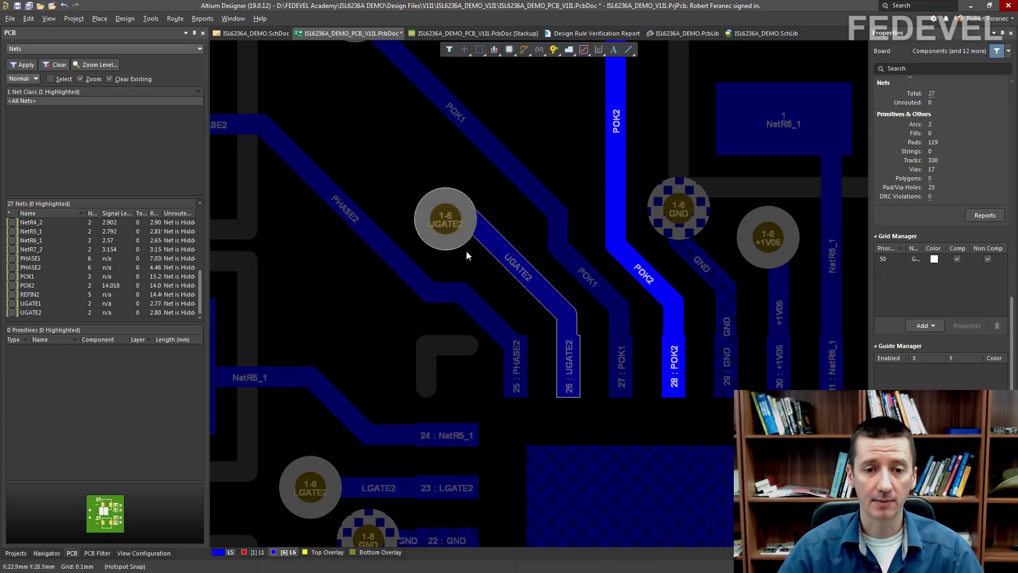
- Set the dragging behaviour for a selected via/track to Move in the interactive routing preferences and accept it
right_click(329, 117)
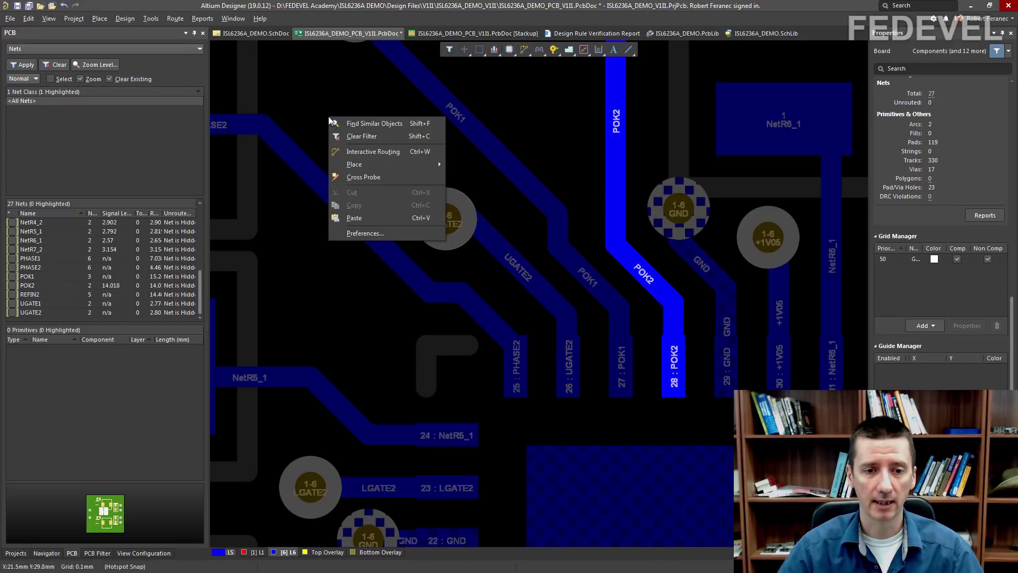
click(358, 234)
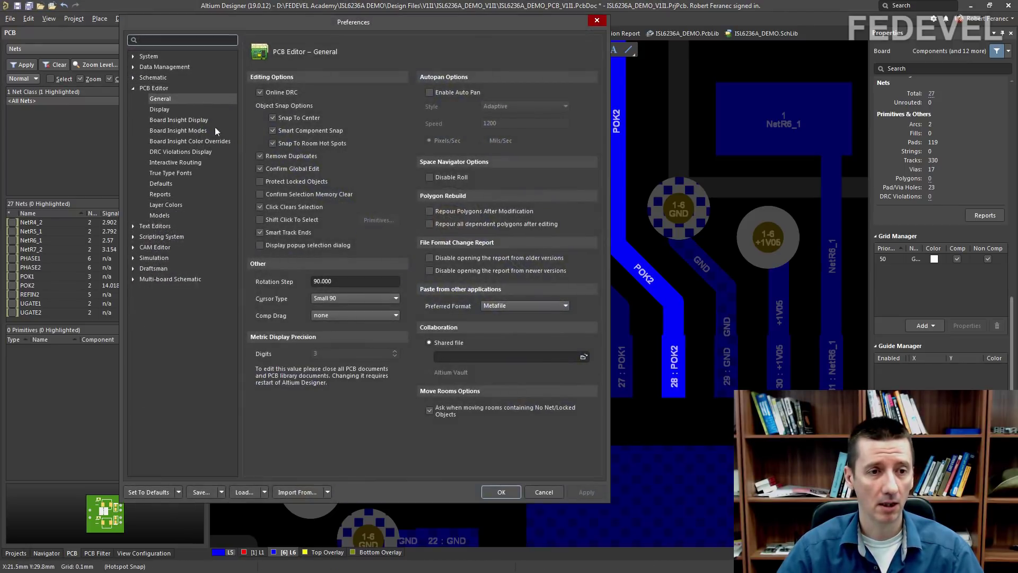
click(162, 163)
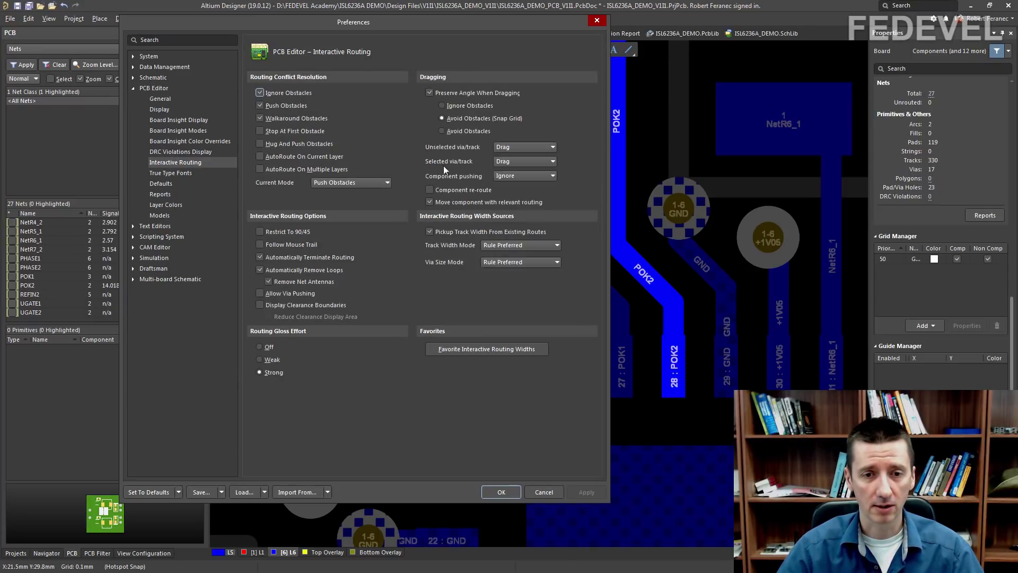
click(511, 164)
click(505, 180)
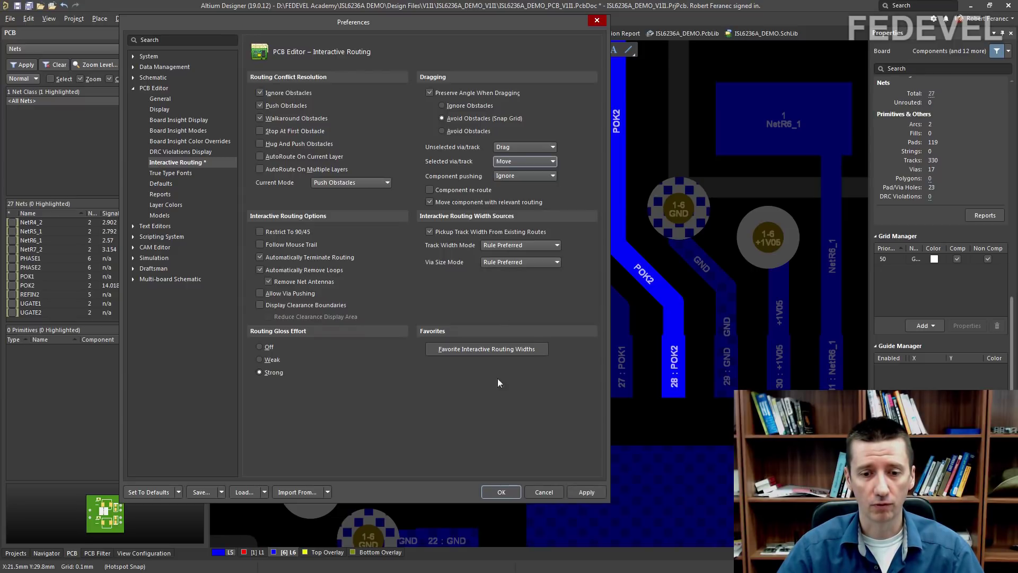
click(493, 492)
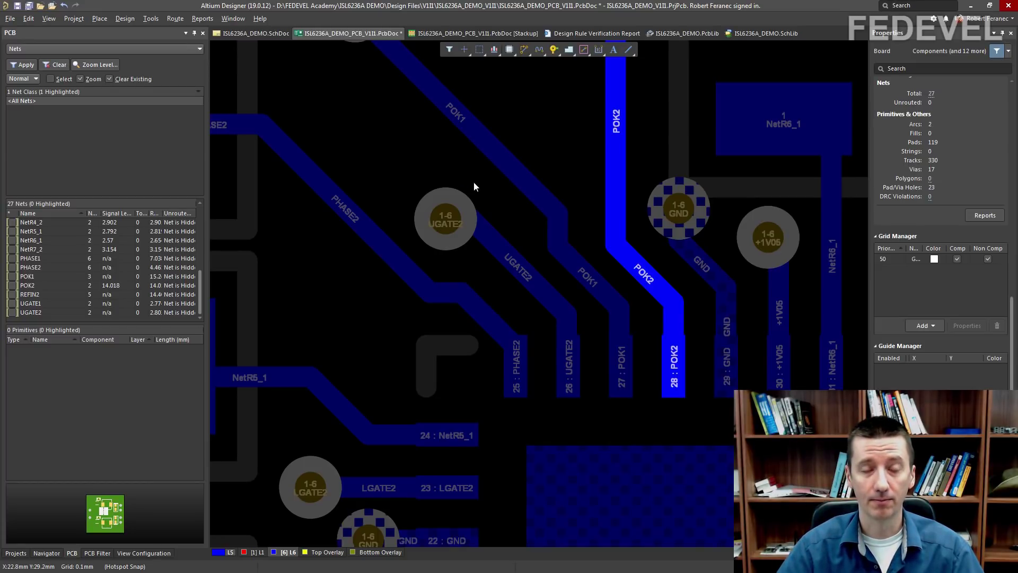
- Select the UGATE2 via and move it off its track to about X 21.85 mm, Y 29.6 mm
ctrl+scroll(408, 153, up, 2)
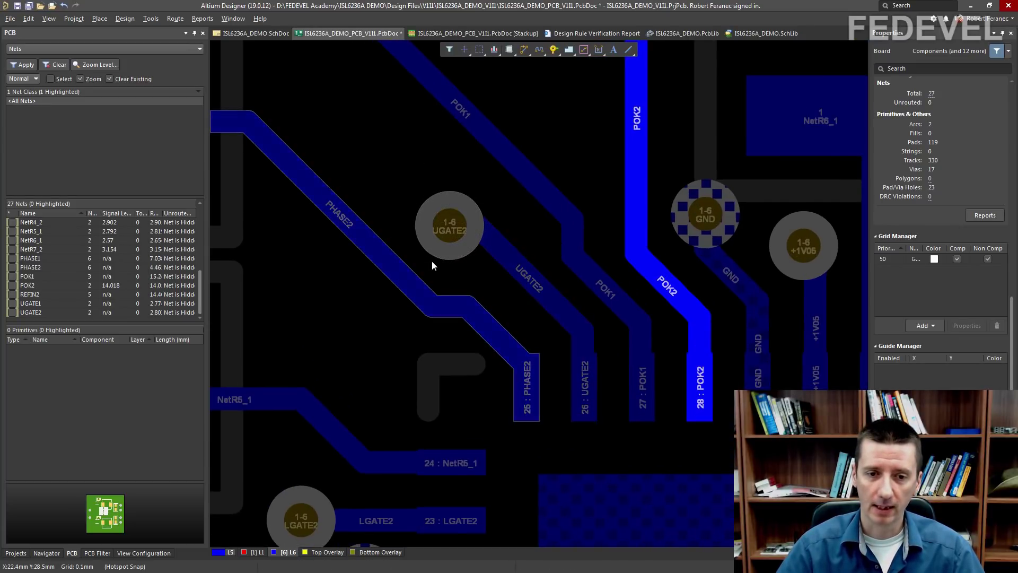
click(446, 256)
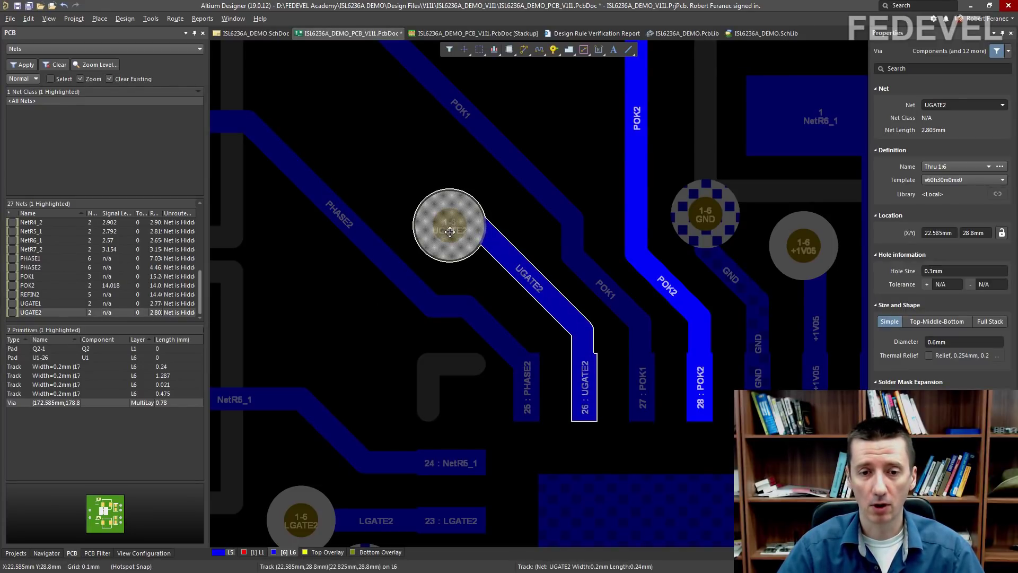
drag(449, 232, 375, 152)
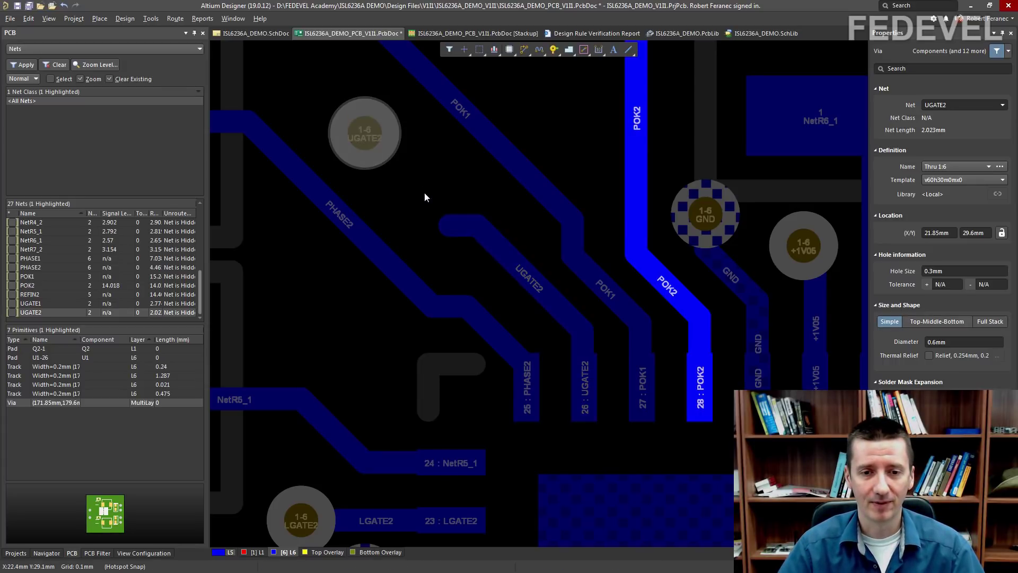
- Undo the last move of the UGATE2 via and clear the selection
click(64, 5)
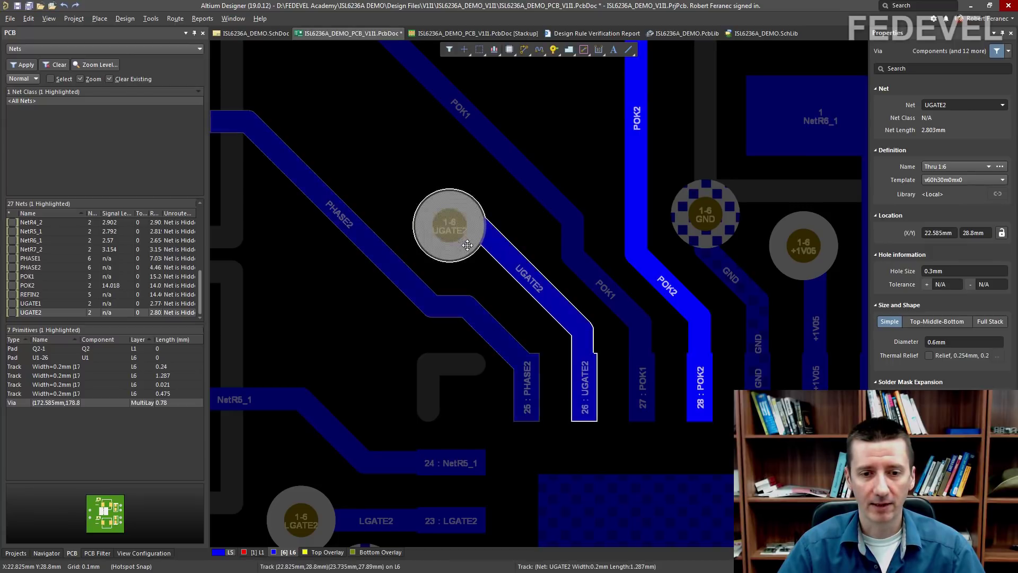
click(379, 352)
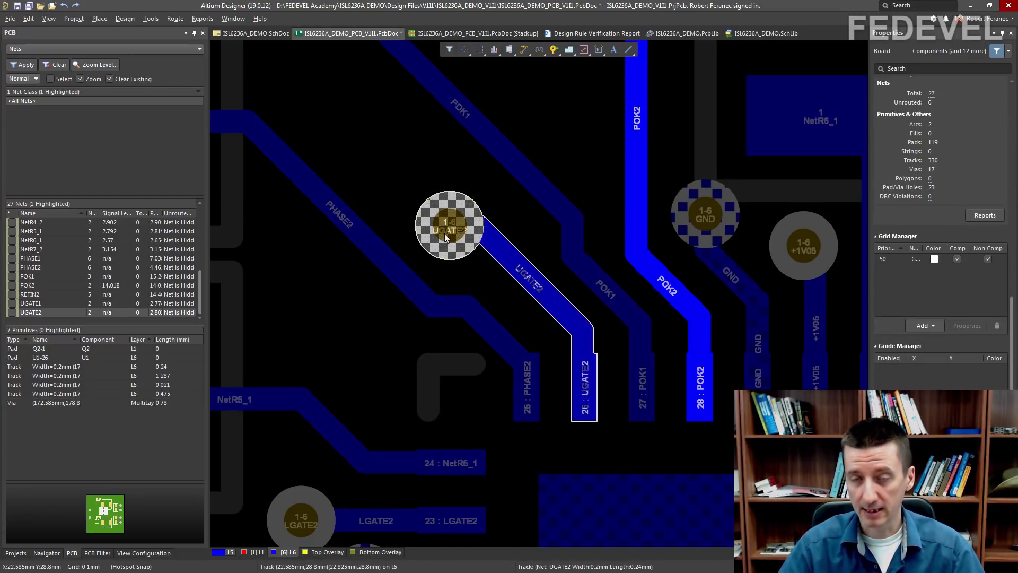
- Try repositioning the unselected UGATE2 via with its track and moving the selected via alone, and undo the position changes
drag(445, 234, 379, 149)
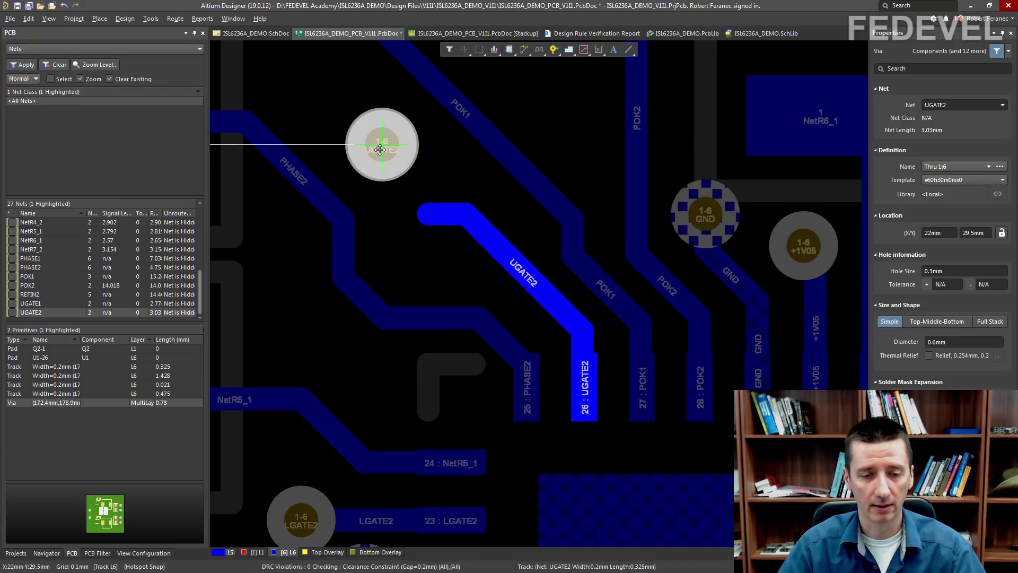
key(Escape)
right_drag(425, 278, 548, 307)
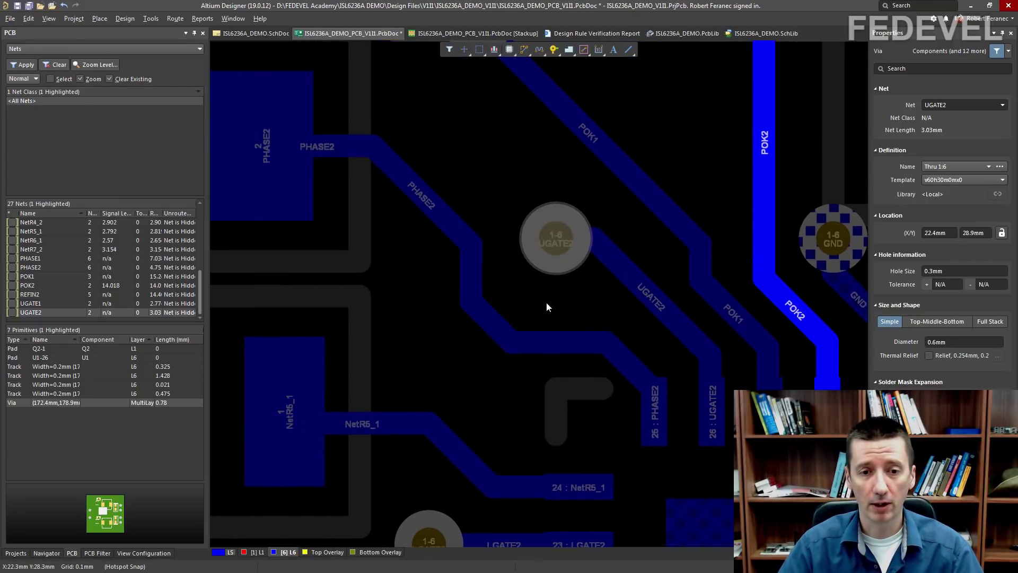
click(63, 6)
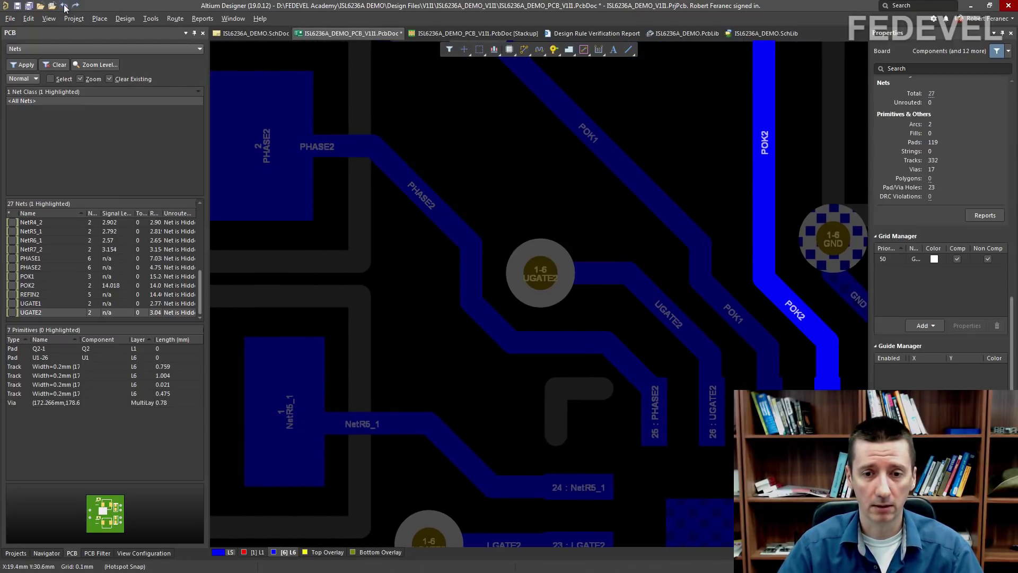
click(63, 6)
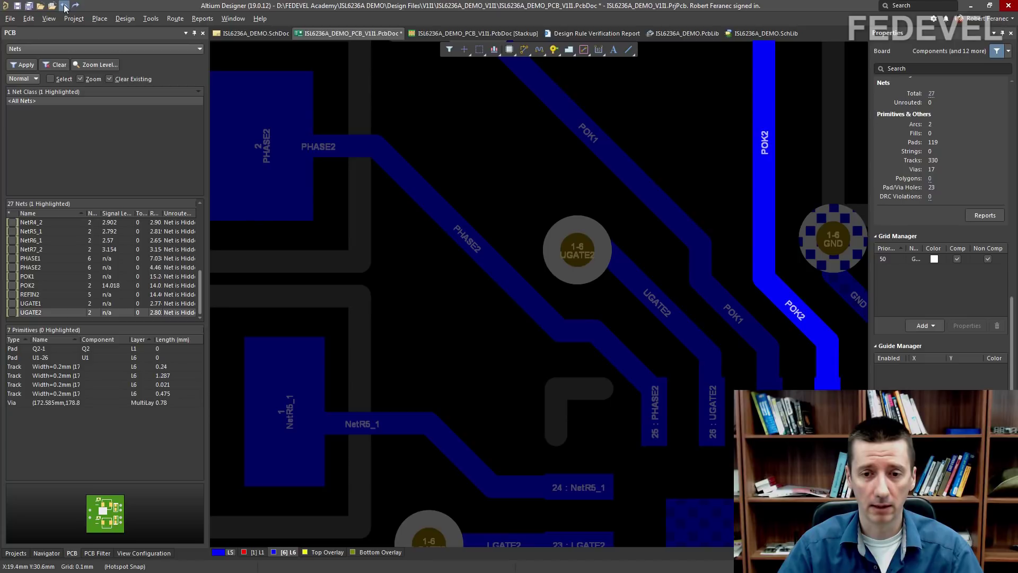
- Select the diagonal PHASE2 track segment and try to move it away from its adjoining segments, cancelling the move
key(ctrl+w)
drag(417, 258, 470, 248)
click(439, 211)
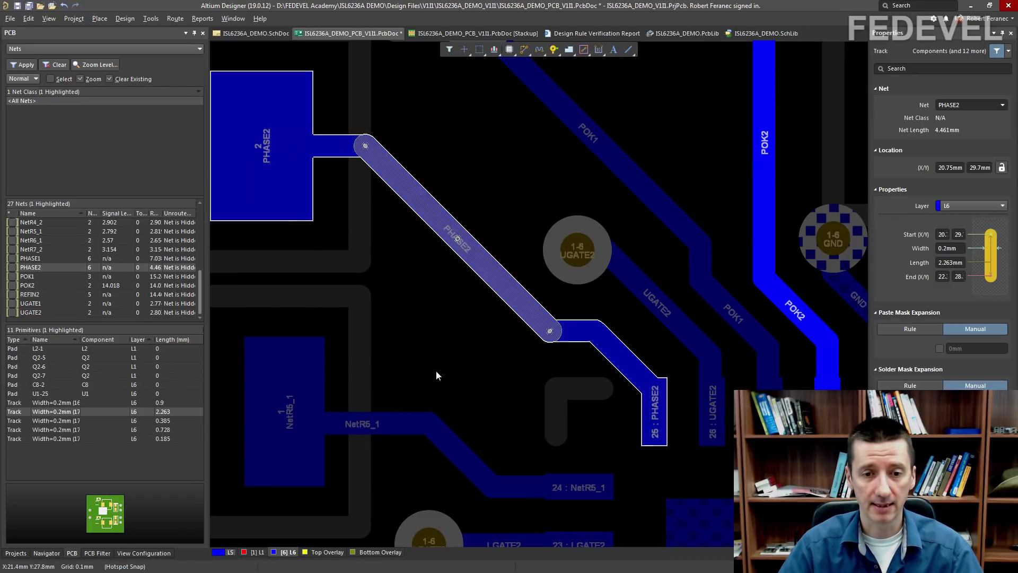
drag(370, 146, 347, 209)
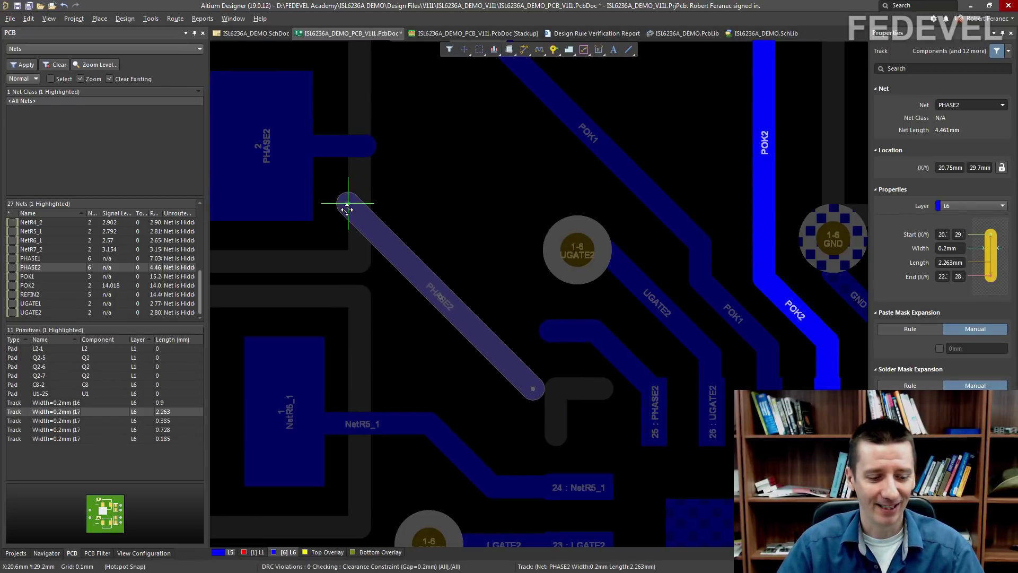
key(Escape)
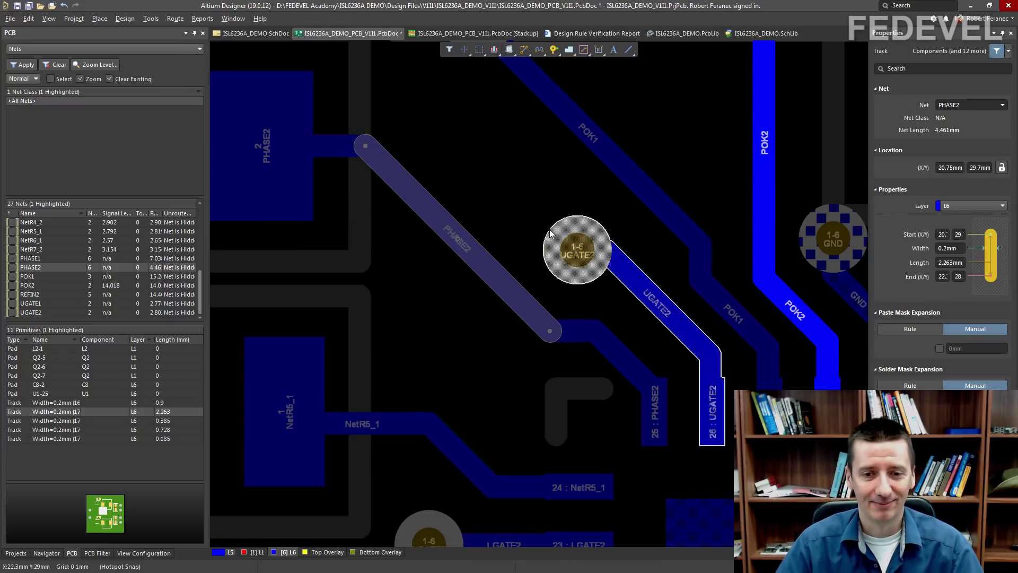
- Check the dragging behaviour for unselected and selected vias/tracks in the interactive routing preferences, and close them without changes
right_click(456, 134)
click(476, 249)
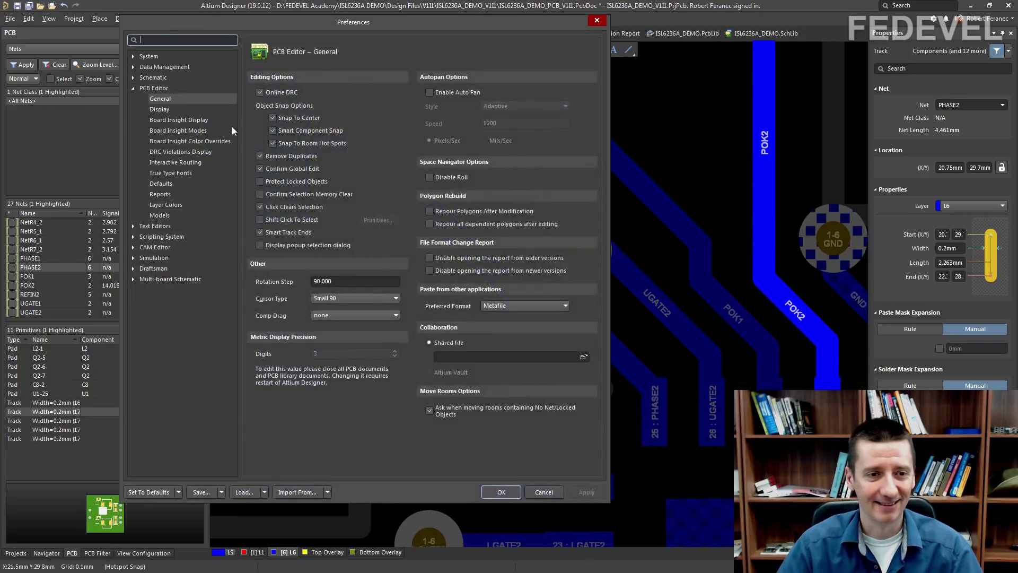
click(172, 163)
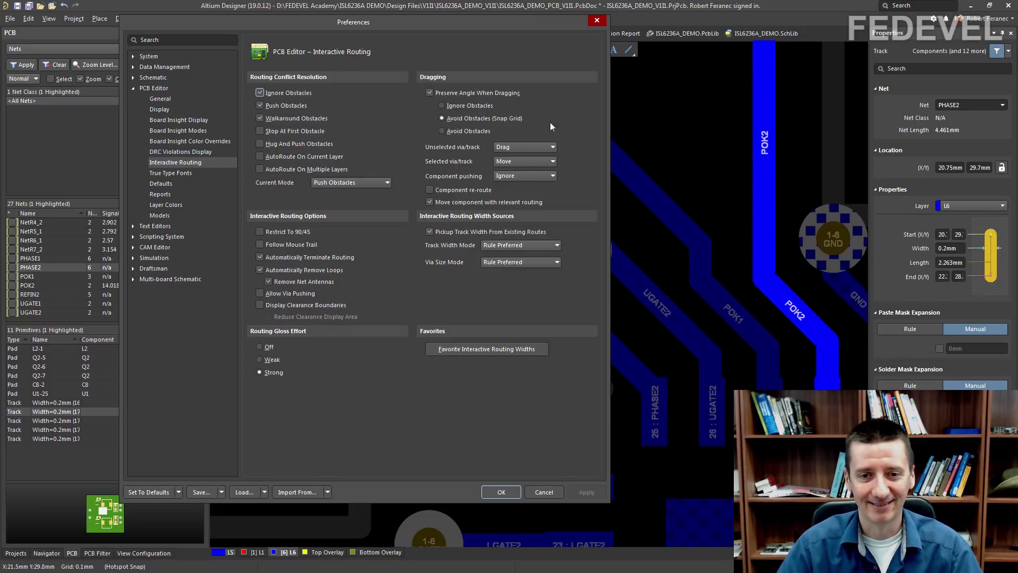
click(596, 20)
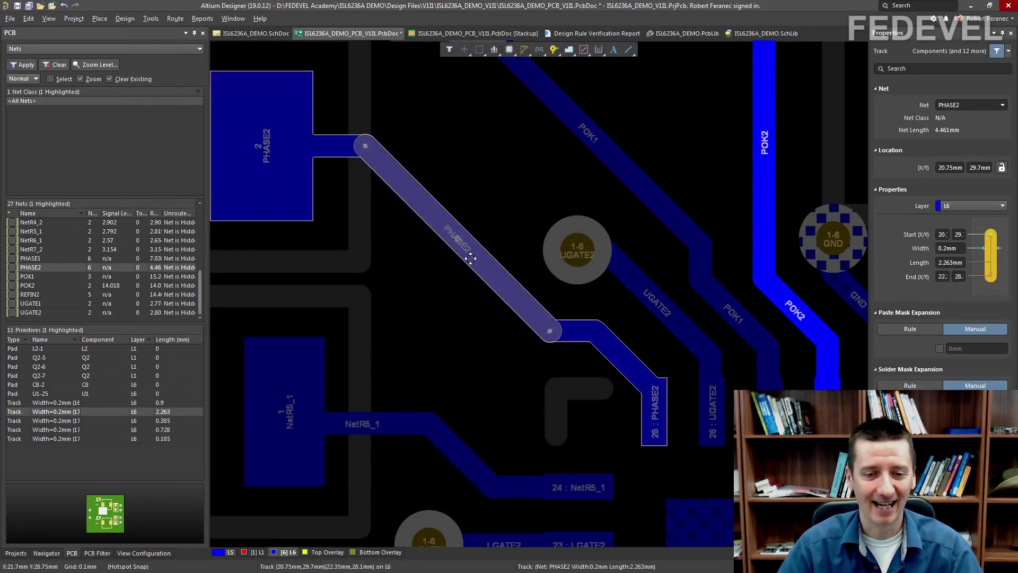
- Try moving the selected PHASE2 segment and the selected UGATE2 via on their own, cancel both moves, and clear the selection and highlighting
drag(383, 182, 361, 224)
key(Escape)
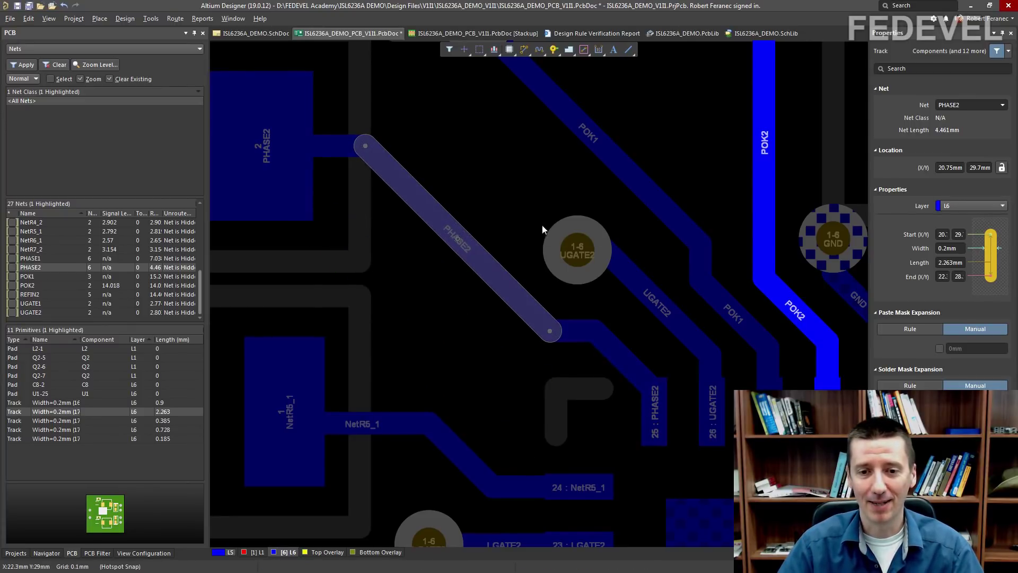
click(558, 238)
drag(556, 240, 491, 170)
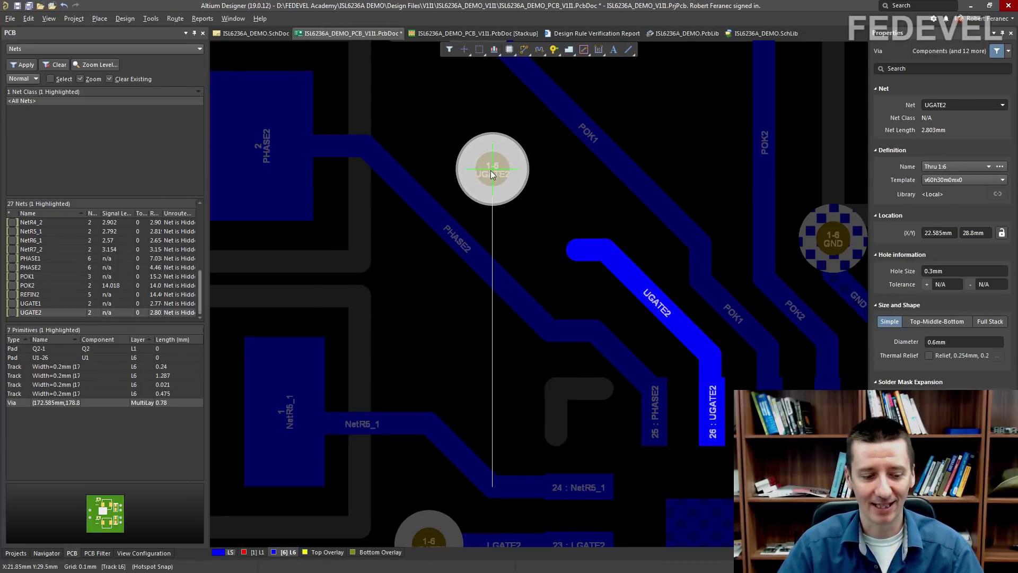
key(Escape)
click(469, 143)
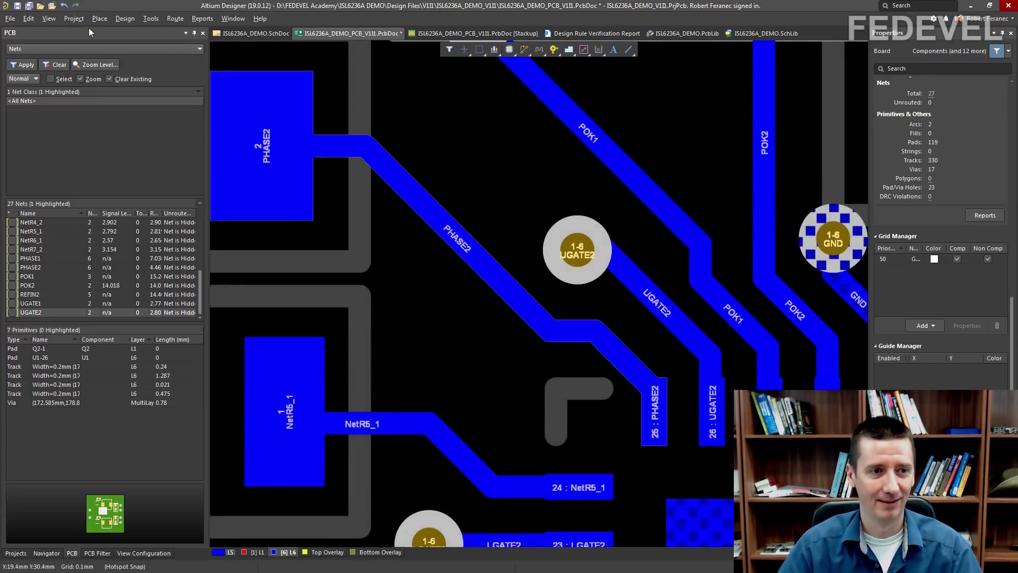
- Route a 0.2 mm wide, 1.5 mm long PHASE2 track on layer L6 straight up from pad 2 of C8
click(49, 21)
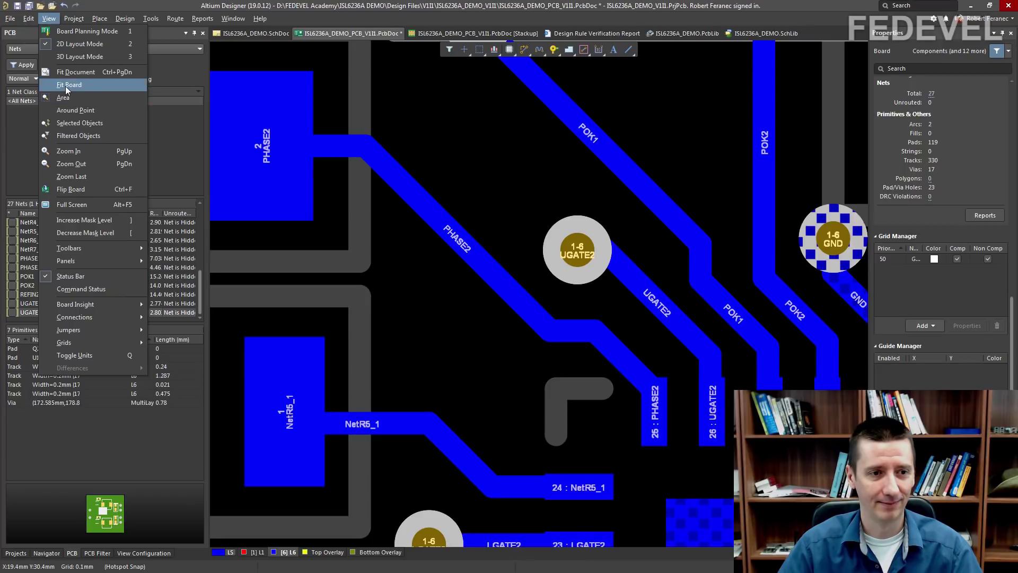
click(66, 85)
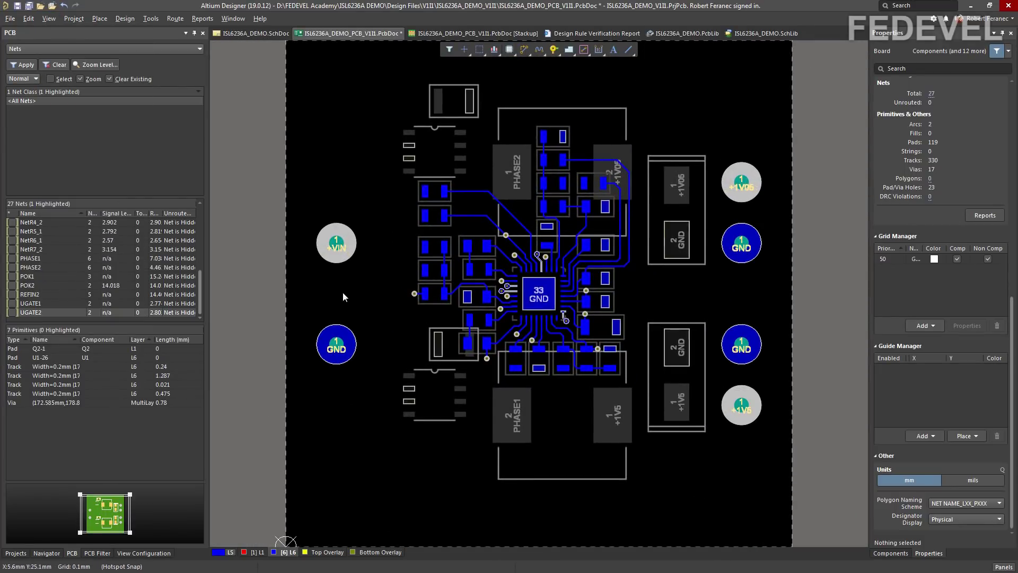
ctrl+scroll(466, 253, up, 3)
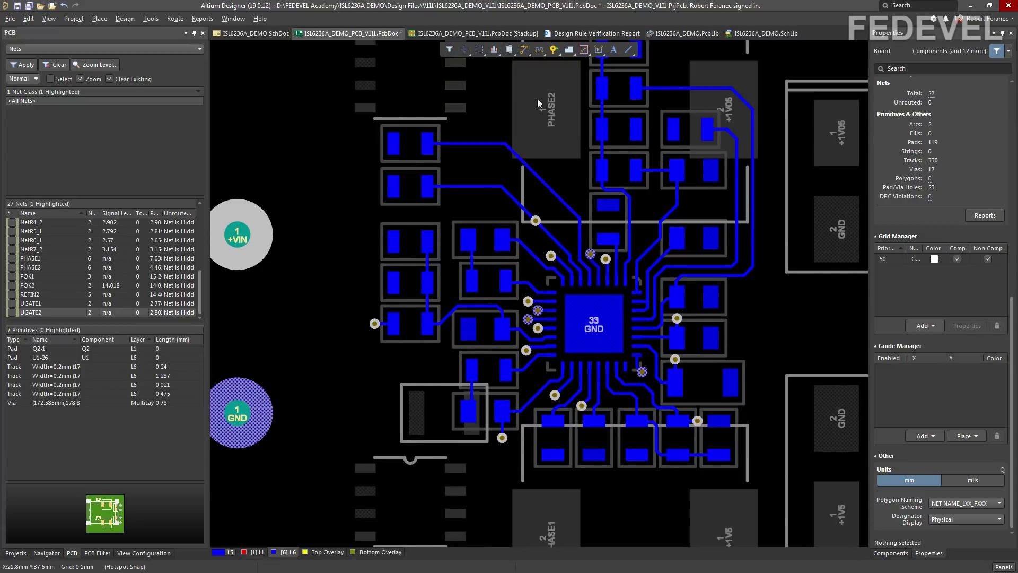
ctrl+scroll(510, 217, up, 3)
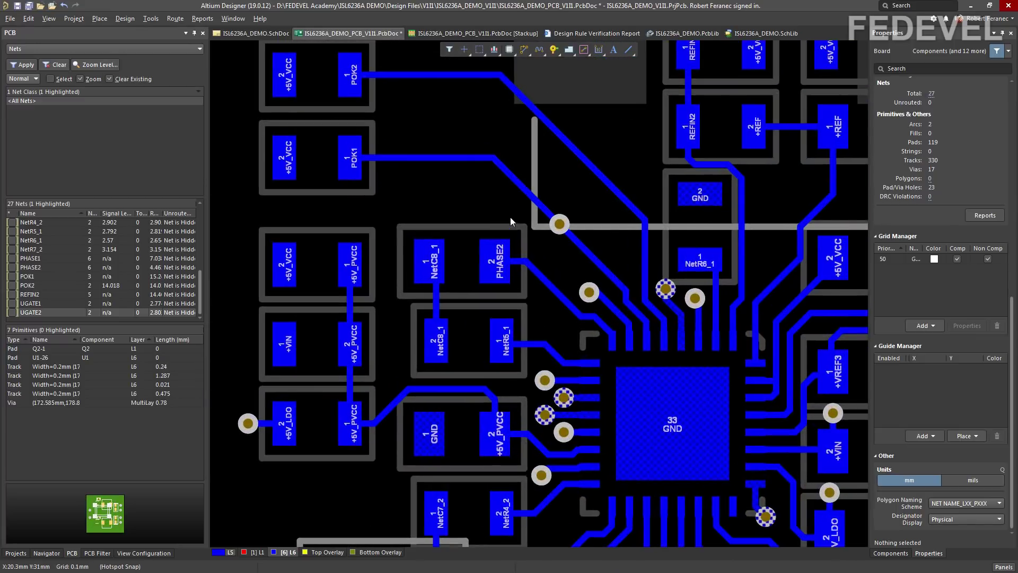
click(524, 50)
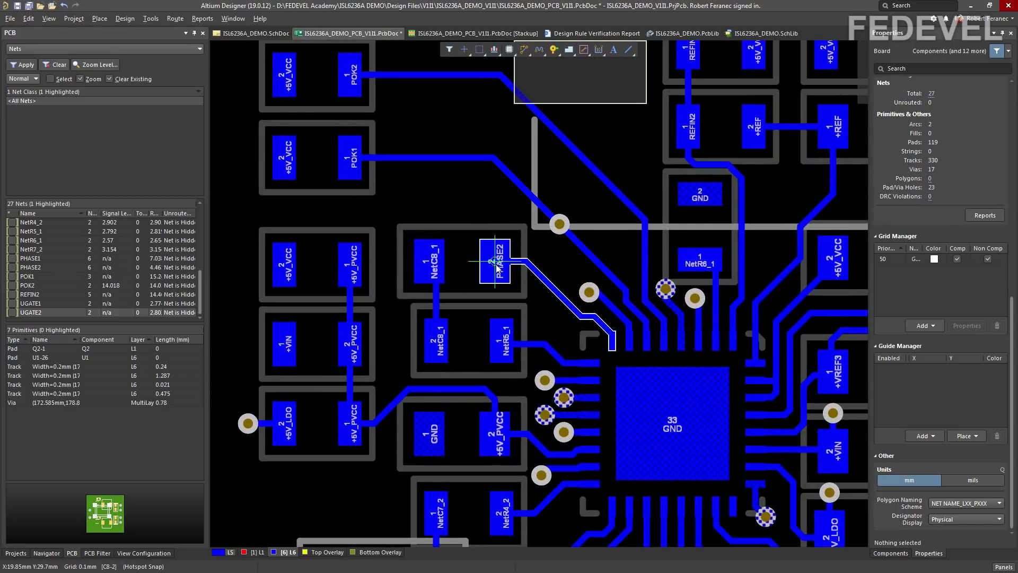
click(495, 209)
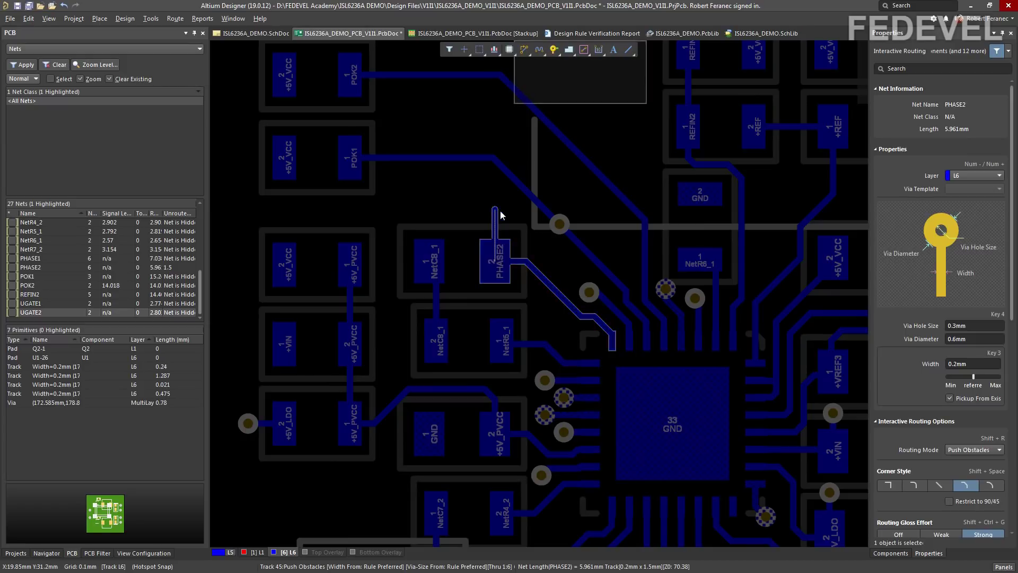
key(Escape)
- Place a via on the free end of the new PHASE2 track at X 19.85 mm, Y 31.2 mm
click(554, 51)
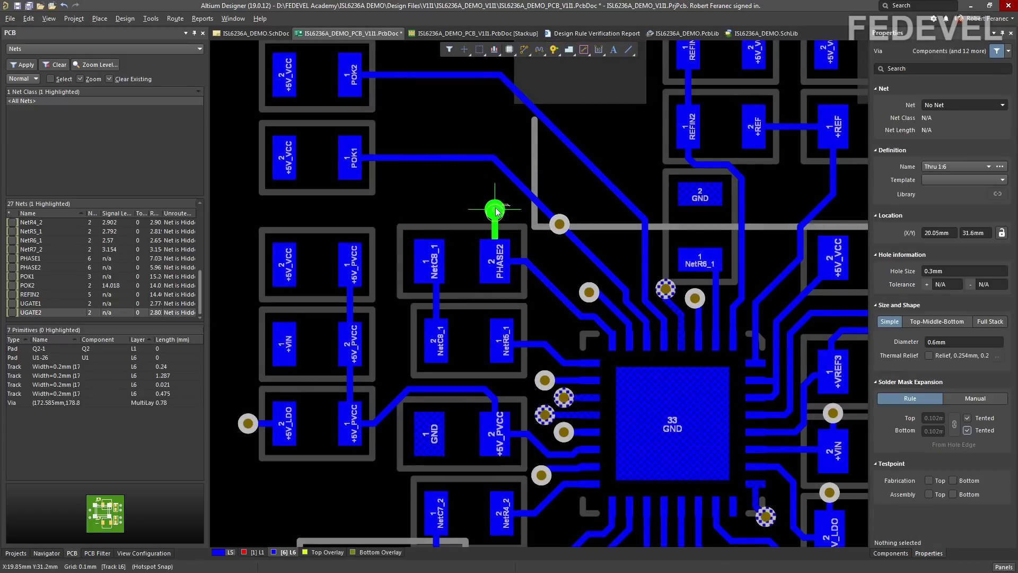
click(495, 208)
key(Escape)
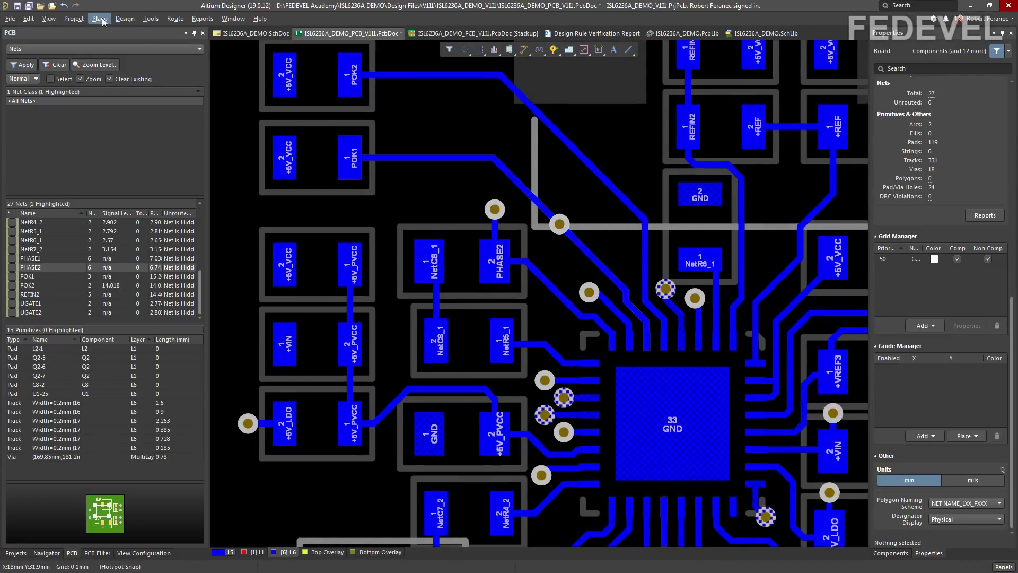
- Copy the +5V_LDO via and its short track at pad 2 of R1, using the pad's centre as the reference point
click(47, 26)
click(60, 86)
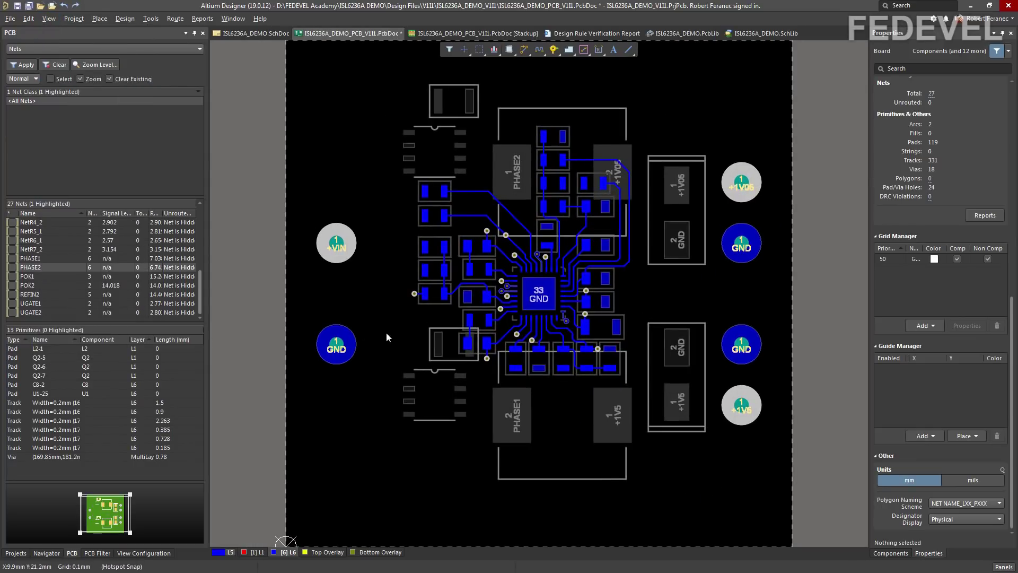
ctrl+scroll(607, 285, up, 3)
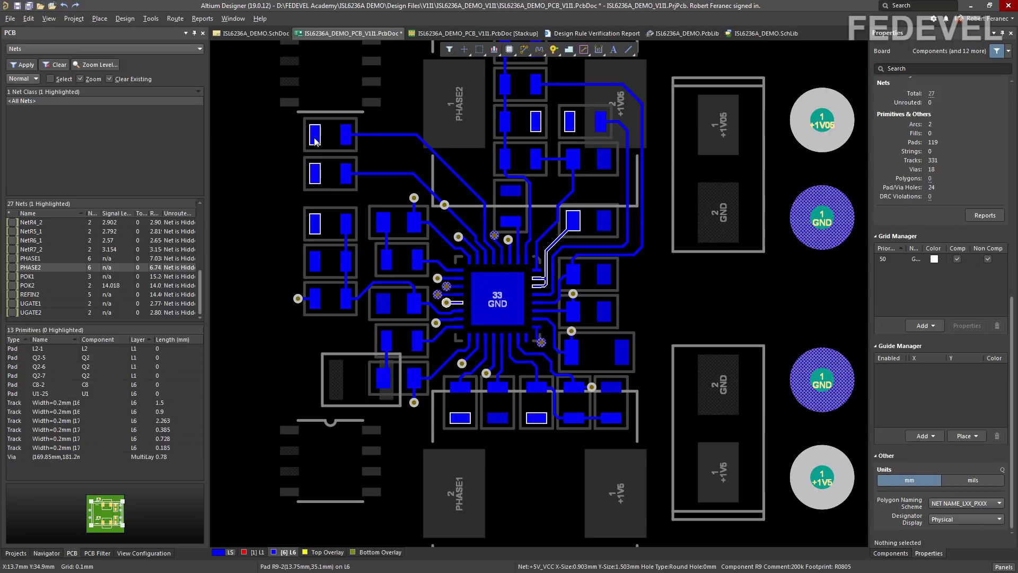
right_drag(281, 168, 361, 169)
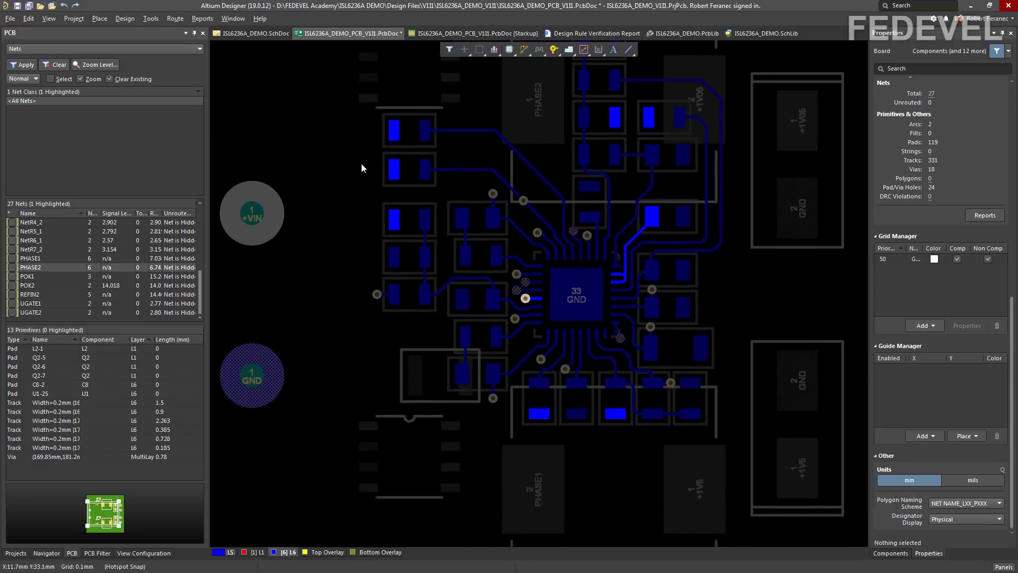
ctrl+scroll(376, 304, up, 5)
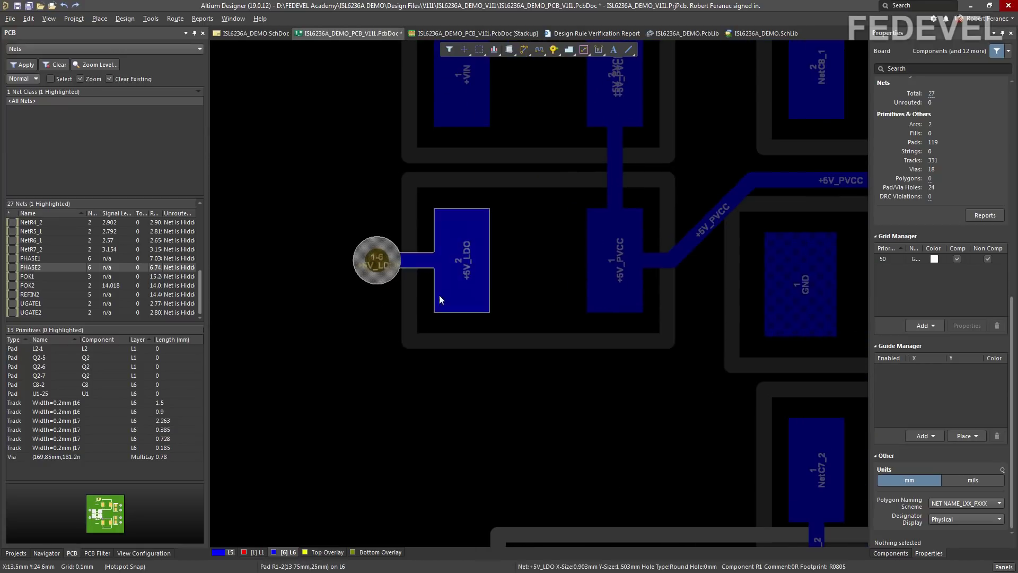
ctrl+scroll(360, 270, down, 4)
right_drag(359, 254, 352, 199)
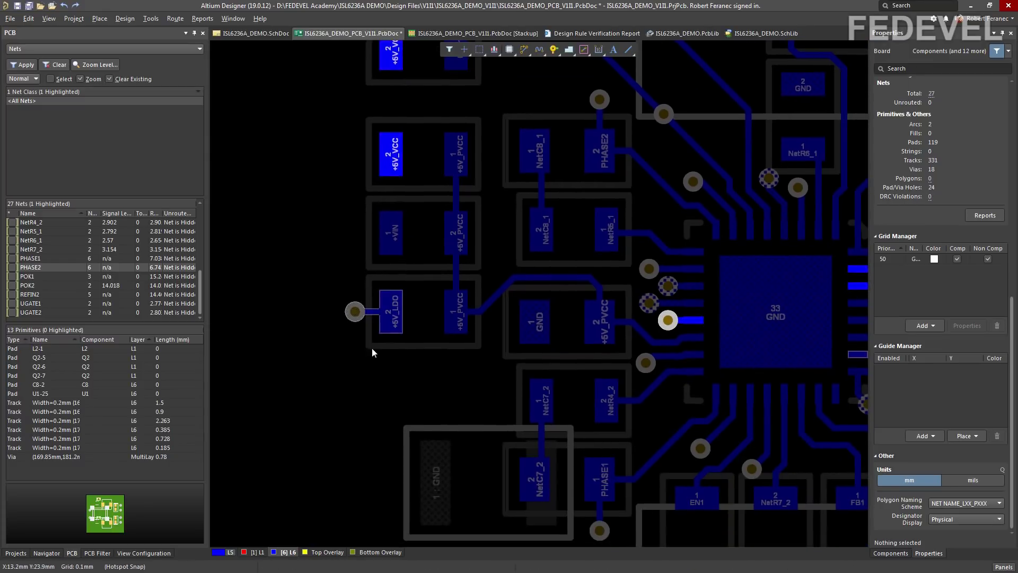
ctrl+scroll(370, 337, up, 3)
ctrl+scroll(367, 324, up, 1)
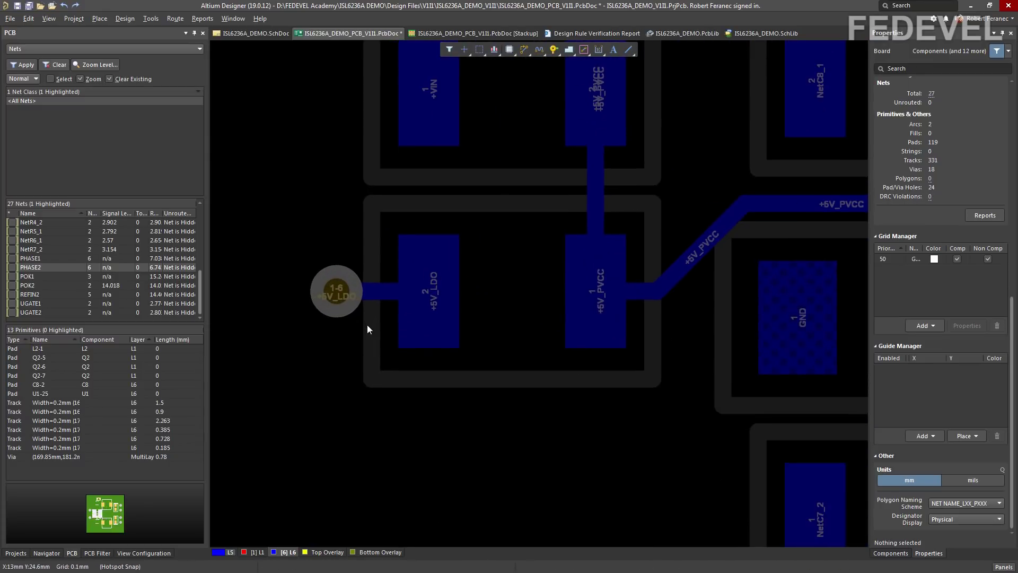
drag(281, 231, 487, 325)
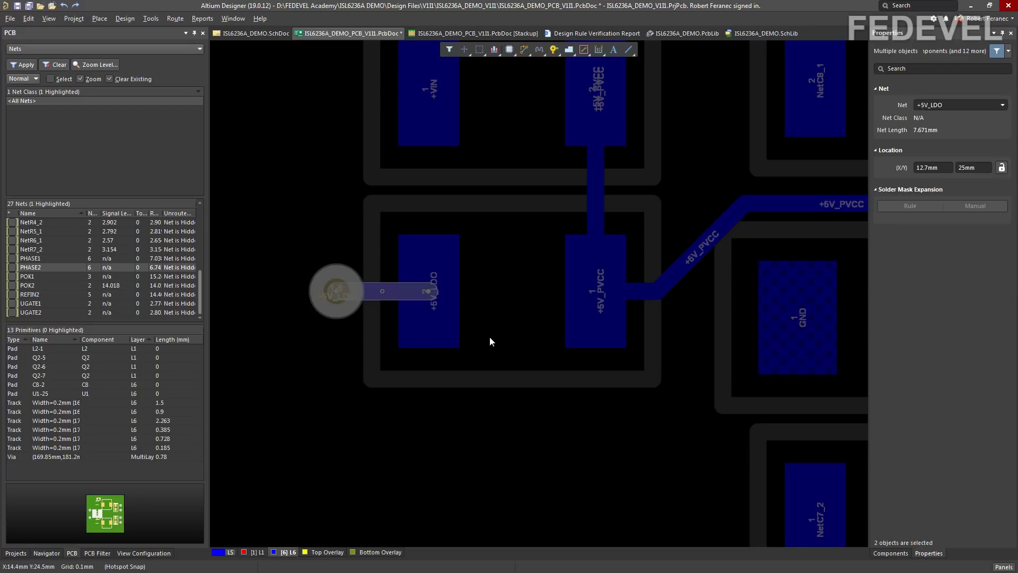
key(ctrl+c)
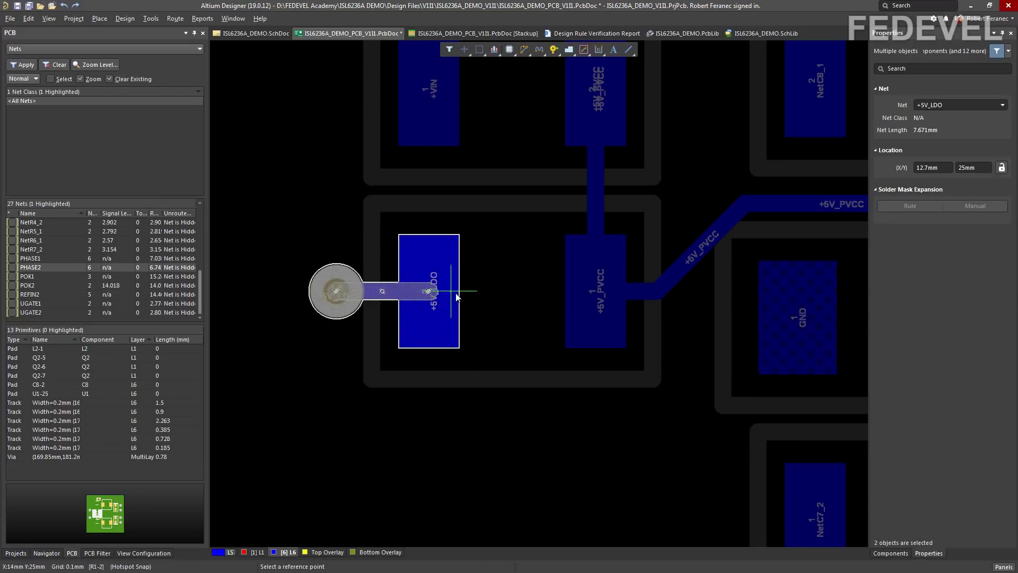
click(429, 290)
- Try pasting the copied via and track onto the centre of R3's +5V_VCC pad, and cancel the placement
ctrl+scroll(501, 317, down, 1)
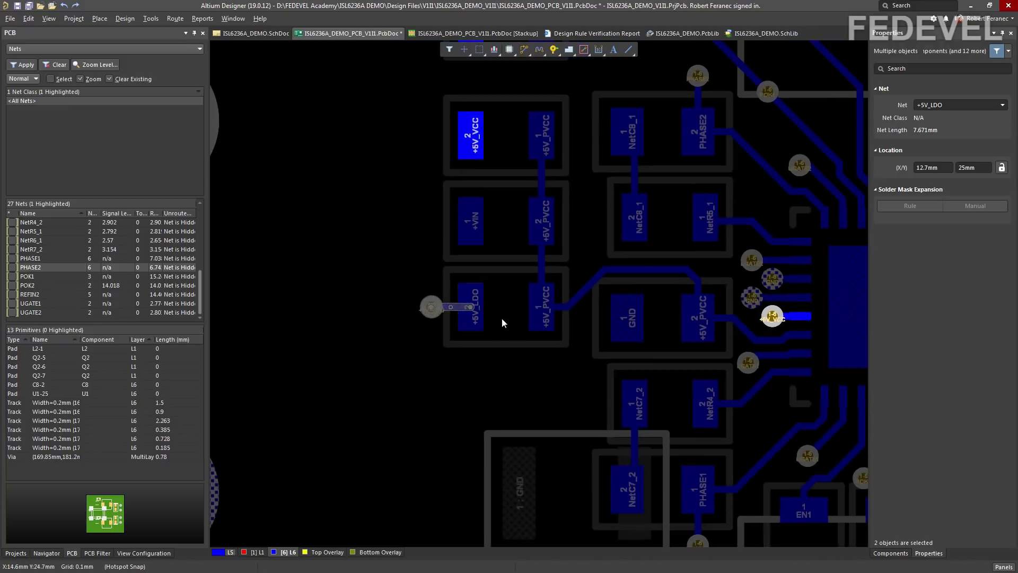
scroll(488, 345, up, 1)
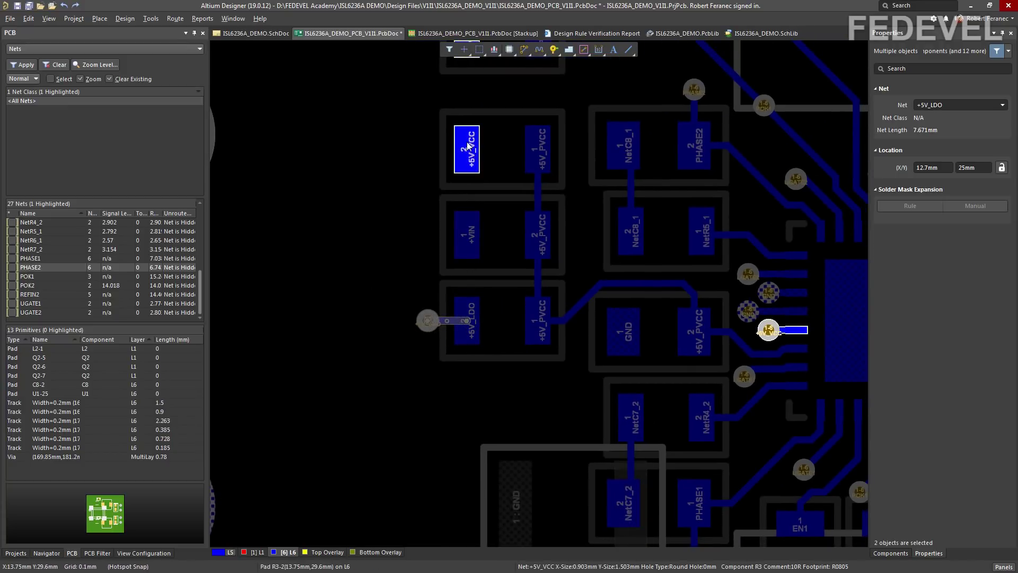
key(ctrl+v)
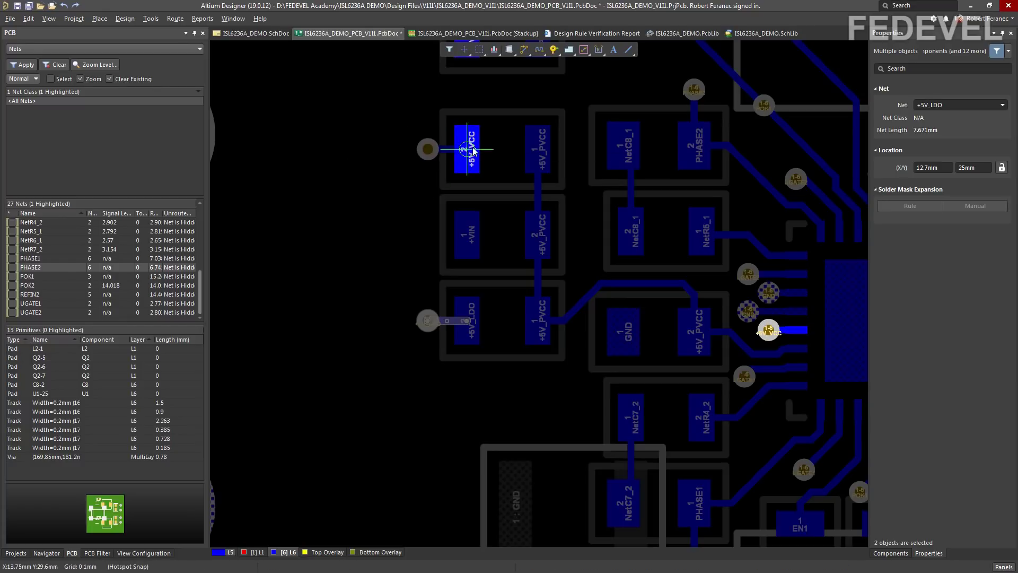
key(Escape)
- Try copying the +5V_LDO via and track with the via's centre as reference point, and paste them beside R3's +5V_VCC pad
key(ctrl+c)
click(428, 320)
key(ctrl+v)
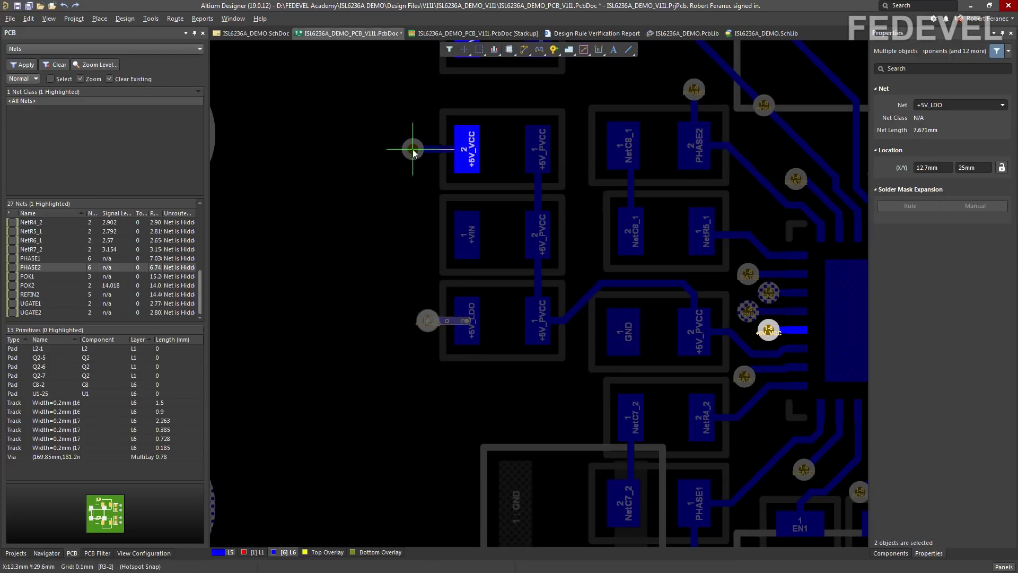
ctrl+scroll(403, 151, up, 2)
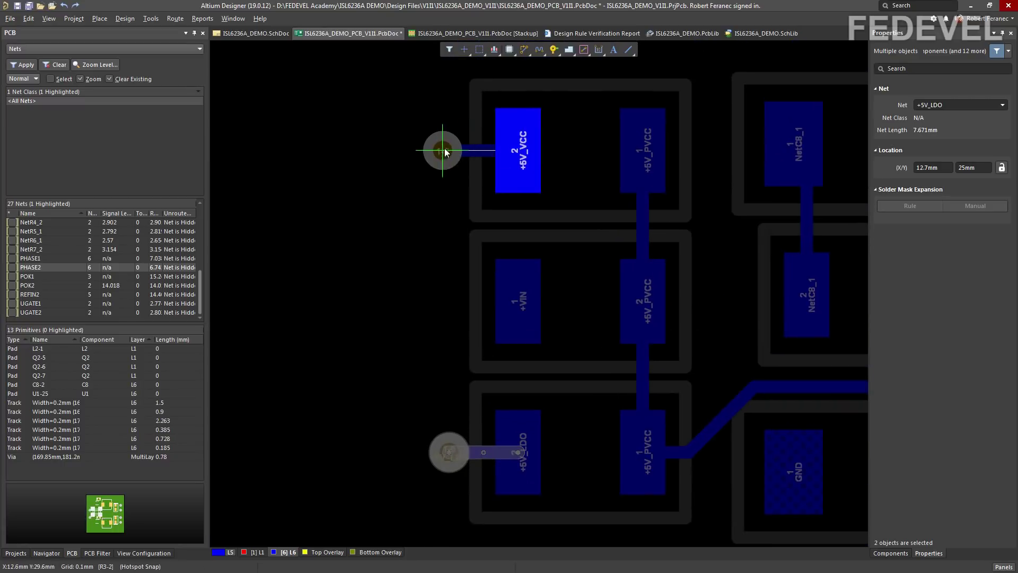
ctrl+scroll(412, 146, down, 1)
ctrl+scroll(386, 138, down, 1)
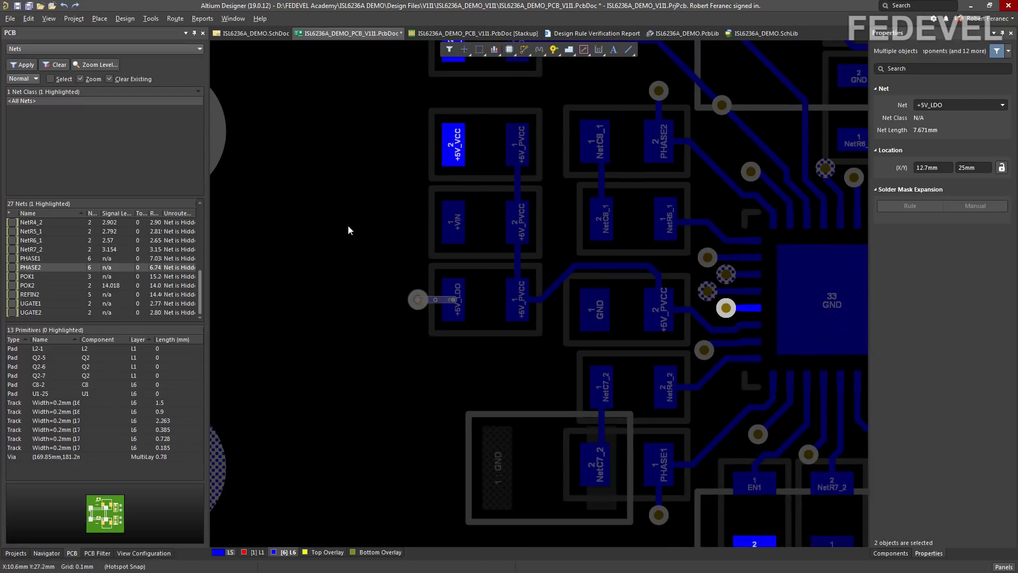
- Recopy the +5V_LDO via and track from the pad's centre, and paste them onto the +5V_VCC pads of the POK2 and POK1 components
ctrl+scroll(462, 350, up, 2)
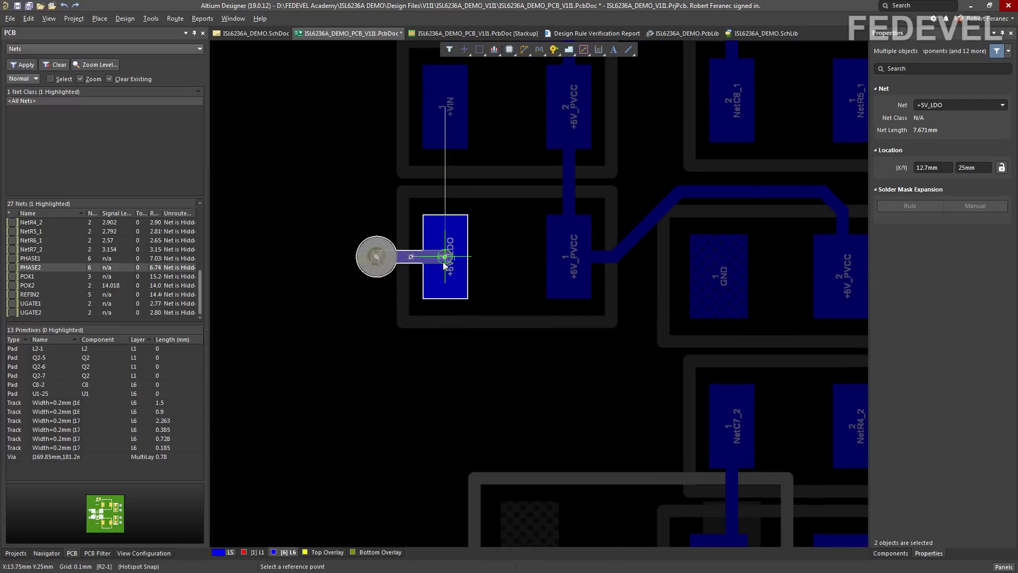
ctrl+scroll(463, 314, down, 2)
right_drag(466, 175, 466, 382)
key(ctrl+v)
ctrl+scroll(430, 235, up, 2)
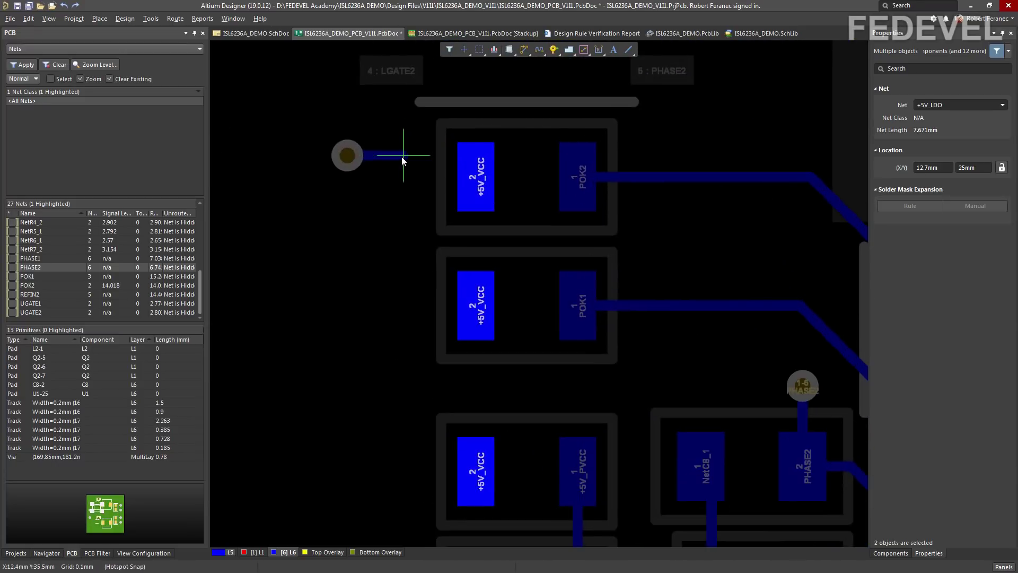
click(476, 178)
key(ctrl+v)
click(476, 305)
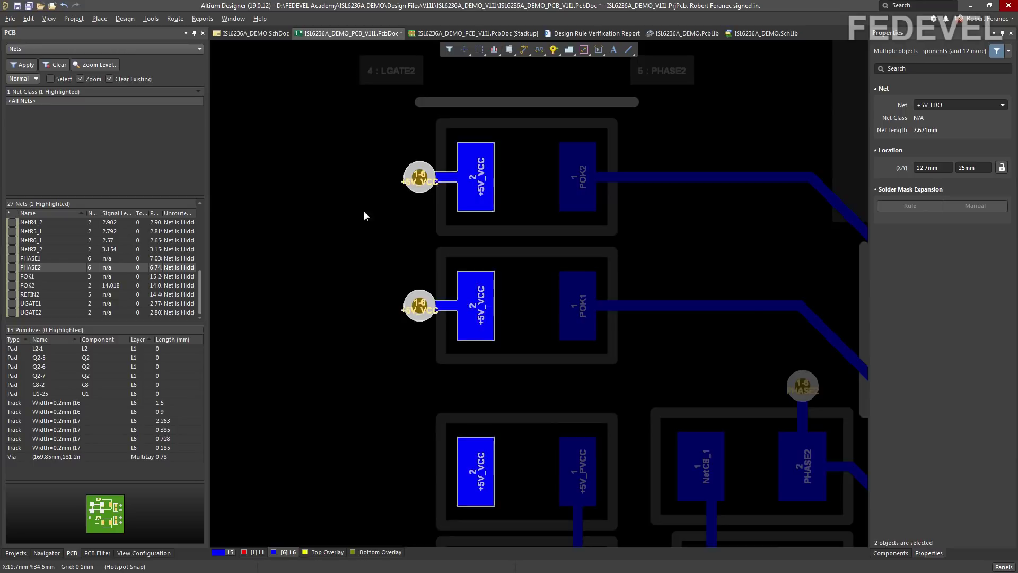
- Paste the copied via and track onto the centre of R3's +5V_VCC pad
ctrl+scroll(376, 228, down, 2)
right_drag(416, 367, 390, 265)
key(ctrl+v)
click(402, 258)
- Paste the via and track, rotated to point downward, onto the +5V_VCC pads of the EN1 and FB1 components below U1
ctrl+scroll(343, 201, down, 3)
right_drag(543, 411, 488, 236)
ctrl+scroll(514, 328, up, 1)
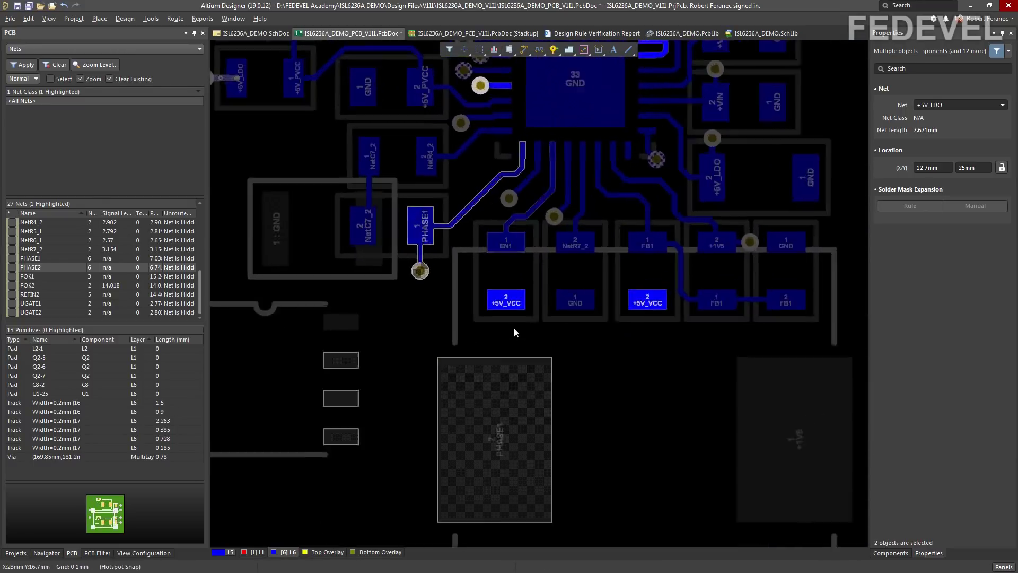
ctrl+scroll(514, 327, up, 2)
key(ctrl+v)
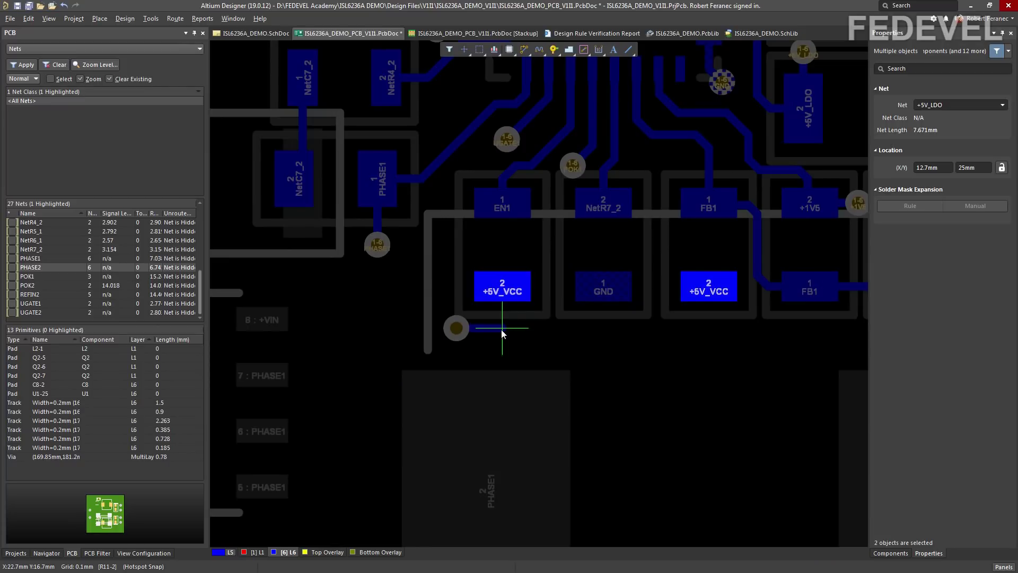
key(space)
click(502, 290)
key(ctrl+v)
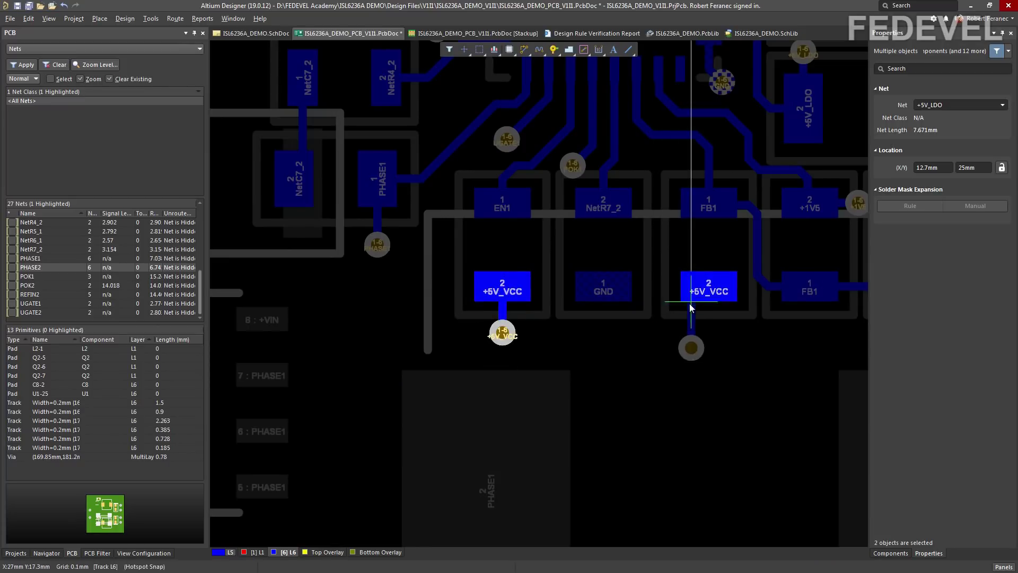
click(709, 286)
- Paste the via and track, rotated to point upward, onto the +5V_VCC pad of the component between the +REF and +VREF3 components
ctrl+scroll(452, 268, down, 3)
right_drag(673, 236, 612, 476)
ctrl+scroll(544, 197, up, 3)
key(ctrl+v)
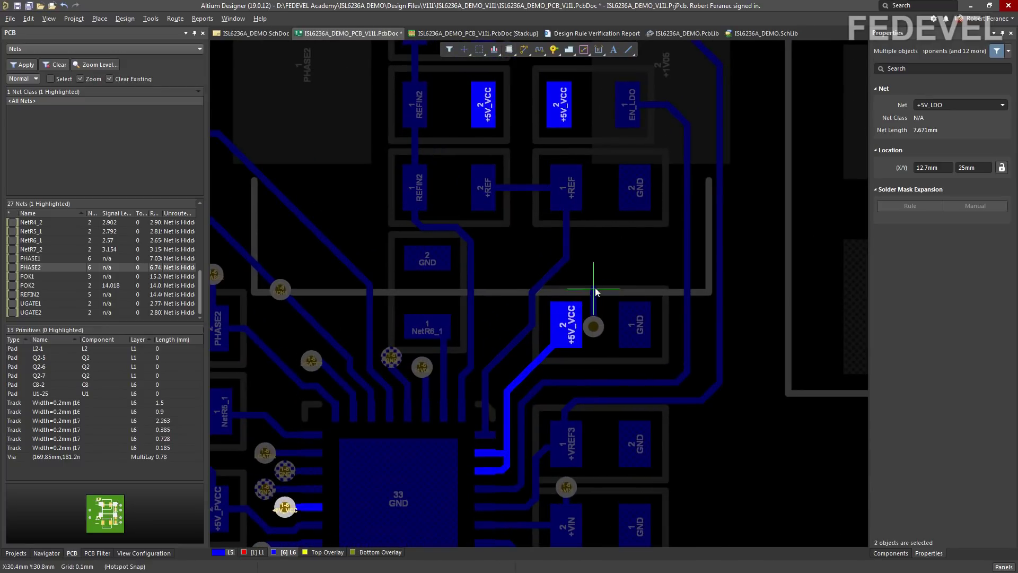
key(space)
key(space)
click(566, 324)
- Add the copied via and track to the +5V_VCC pads beside the EN_LDO and REFIN2 pads above U1
right_drag(587, 268, 587, 395)
key(ctrl+v)
click(560, 232)
key(ctrl+v)
click(485, 233)
- Paste the via and track onto the +VIN pad between the +5V_VCC and +5V_LDO pads, and clear the net highlighting
ctrl+scroll(585, 229, down, 3)
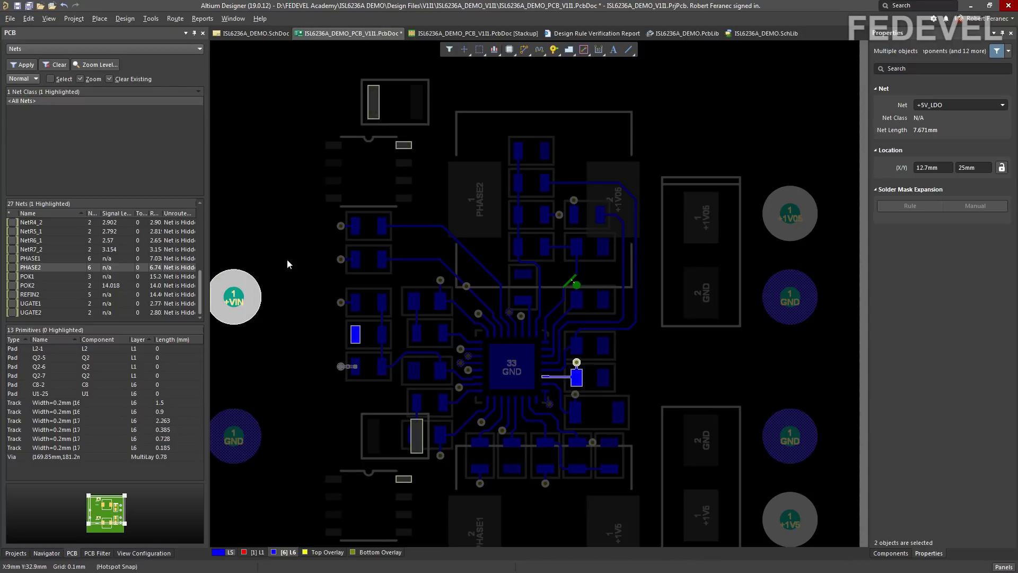
right_drag(300, 252, 389, 288)
ctrl+scroll(411, 314, up, 1)
key(ctrl+v)
click(466, 275)
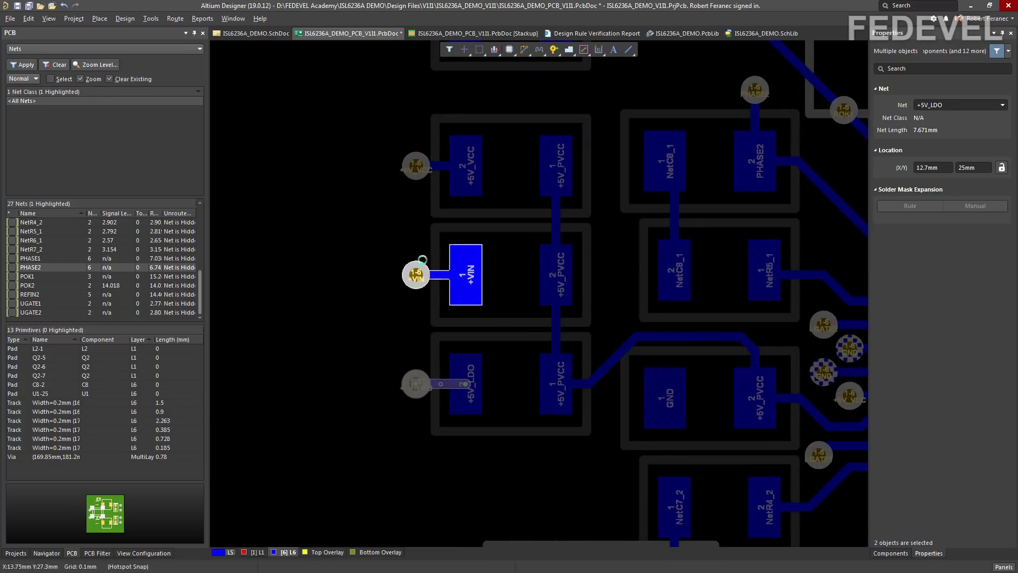
click(371, 223)
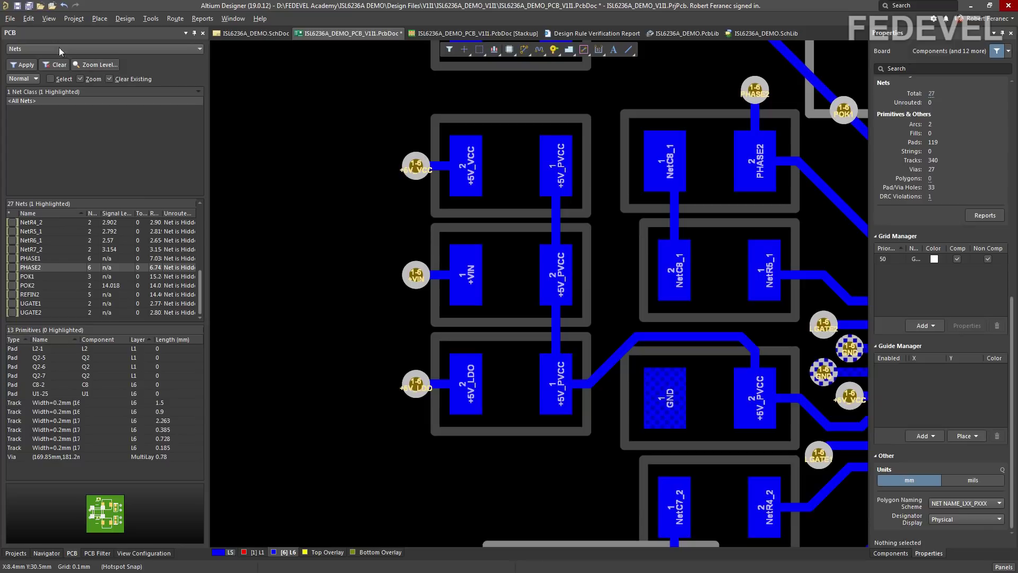
- Highlight the GND net and paste the via and track onto the GND pads of C3 and the NetR7_2 and +1V5 components
click(48, 20)
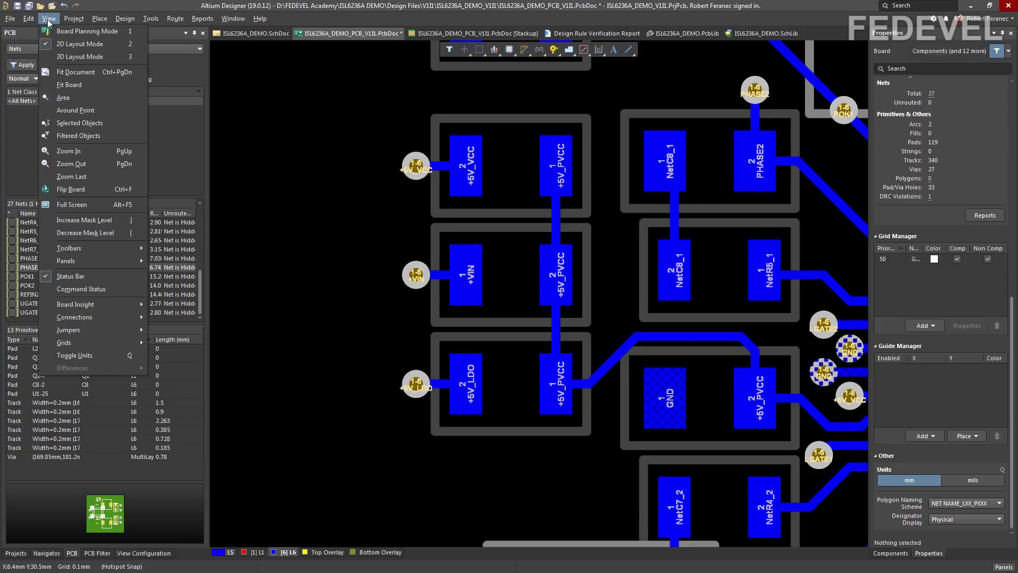
click(59, 86)
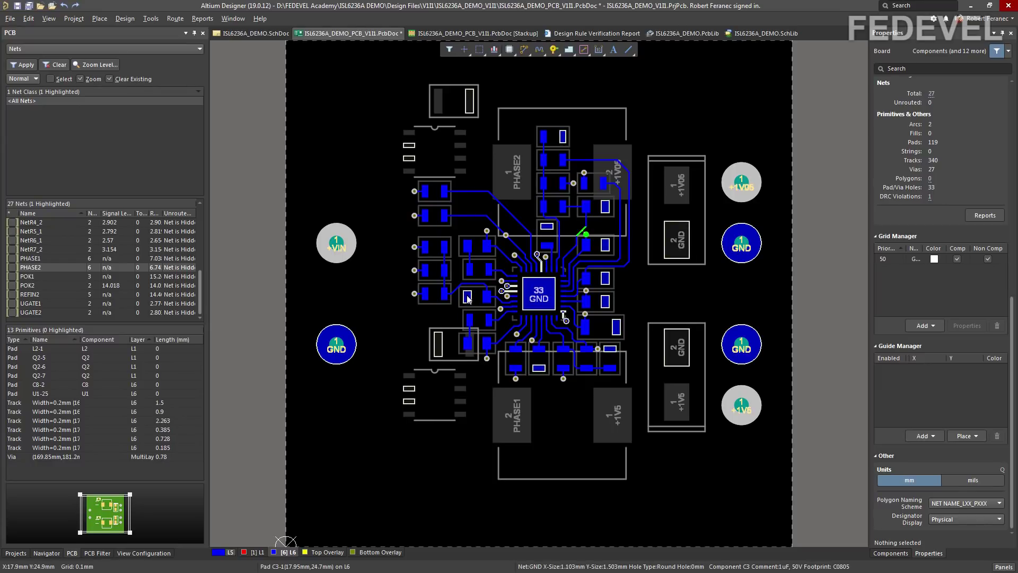
ctrl+scroll(477, 314, up, 3)
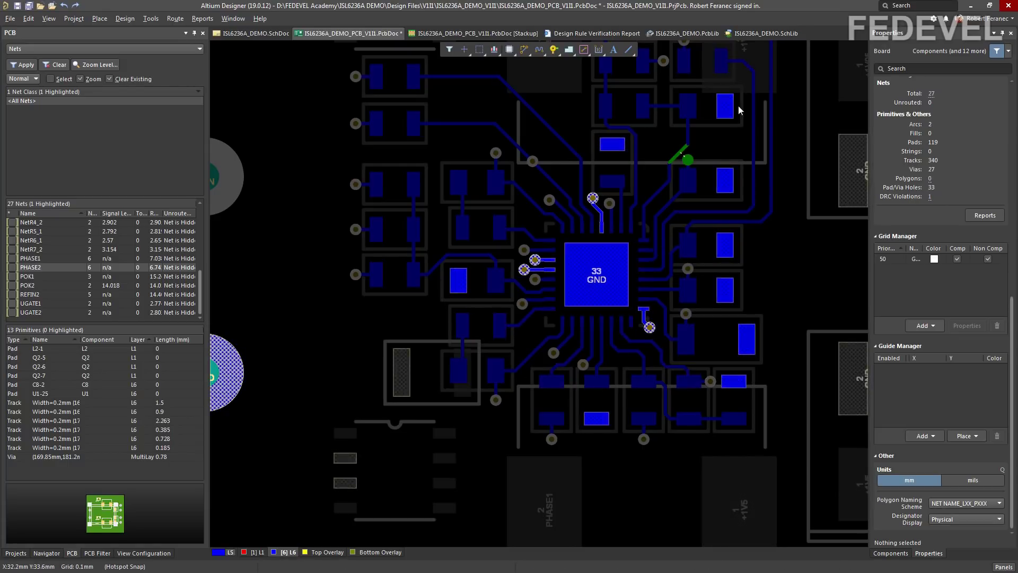
key(p)
key(v)
click(438, 279)
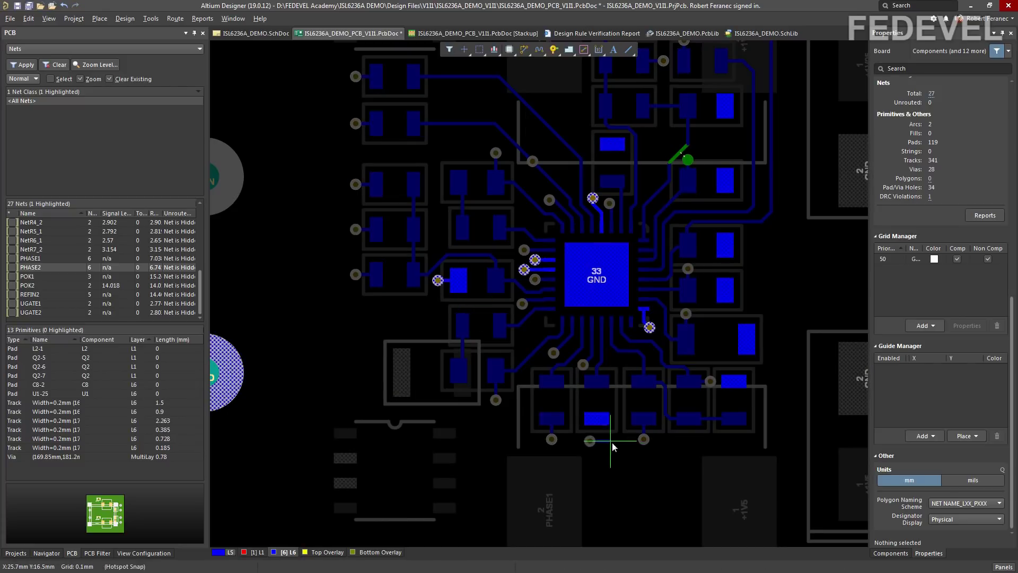
click(597, 439)
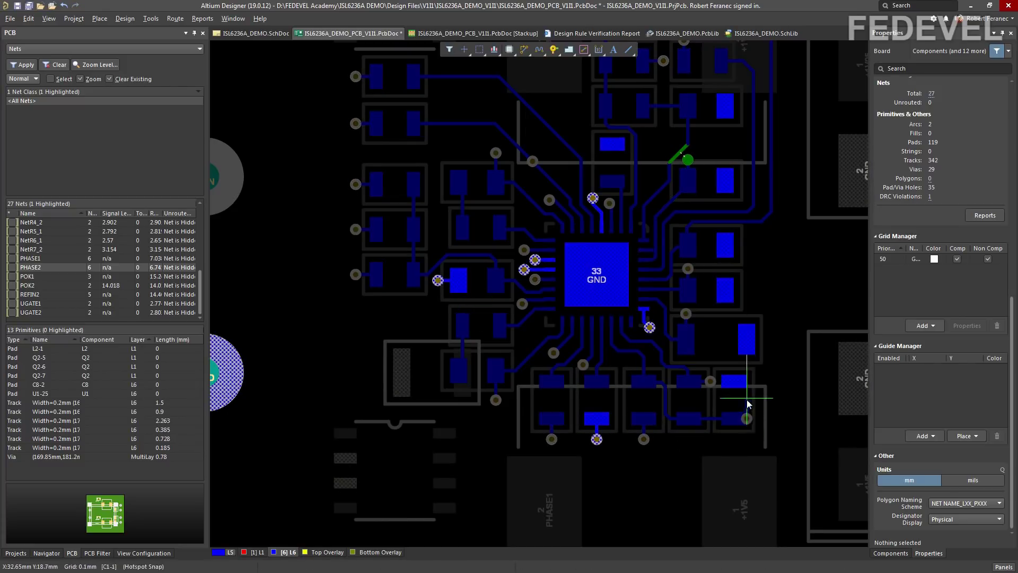
click(754, 381)
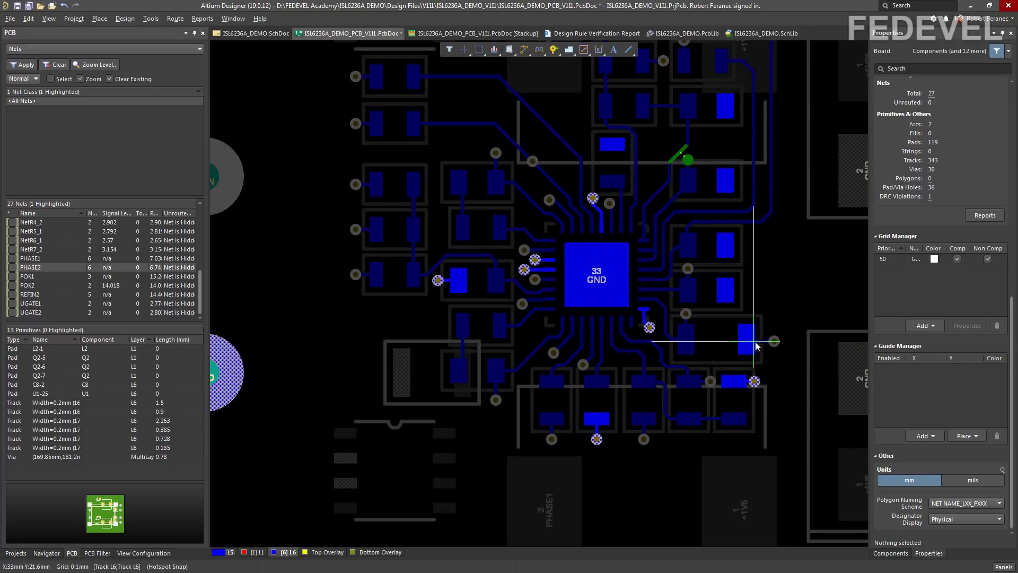
- Add the copied via and track to the GND pads of the +5V_LDO, +VIN, +VREF3, +5V_VCC, +REF and NetR6_1 components
click(767, 339)
click(728, 291)
click(754, 249)
click(728, 180)
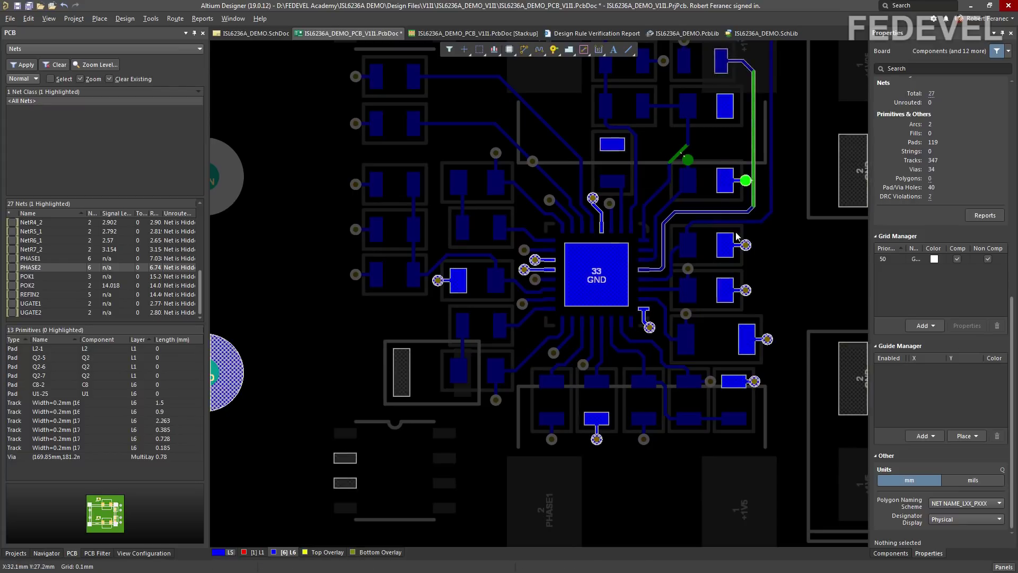
click(728, 107)
click(610, 133)
ctrl+scroll(553, 205, down, 2)
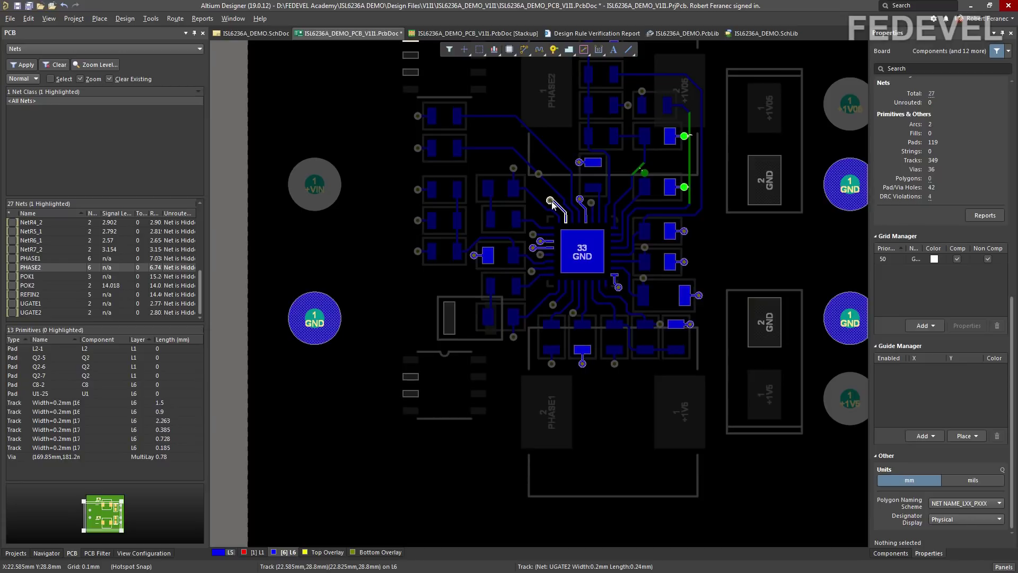
- Place four Thru 1:6 vias with 0.3 mm hole and 0.6 mm diameter near the corners of U1's central GND pad
ctrl+scroll(625, 269, up, 5)
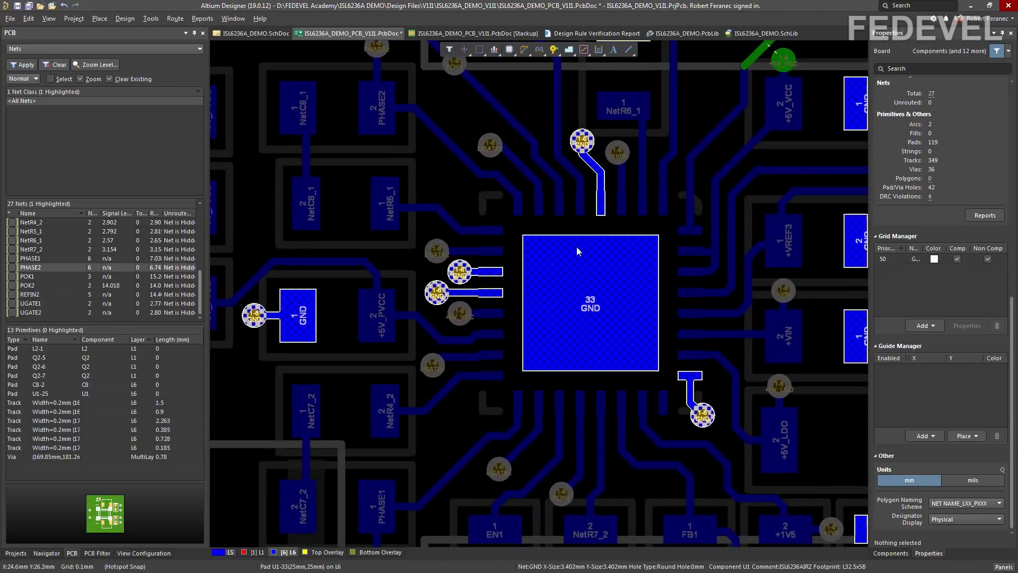
ctrl+scroll(628, 318, up, 2)
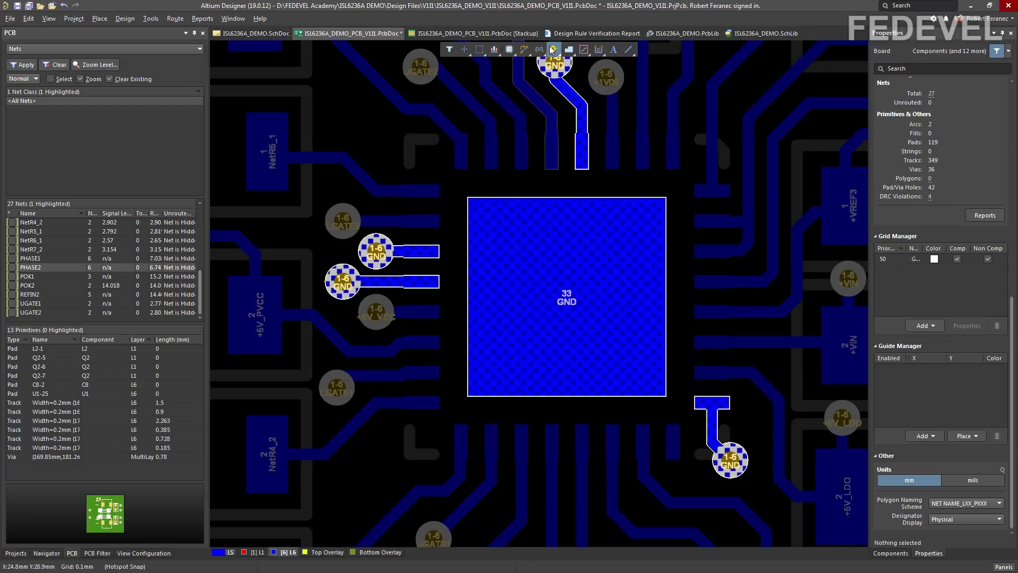
key(p)
key(v)
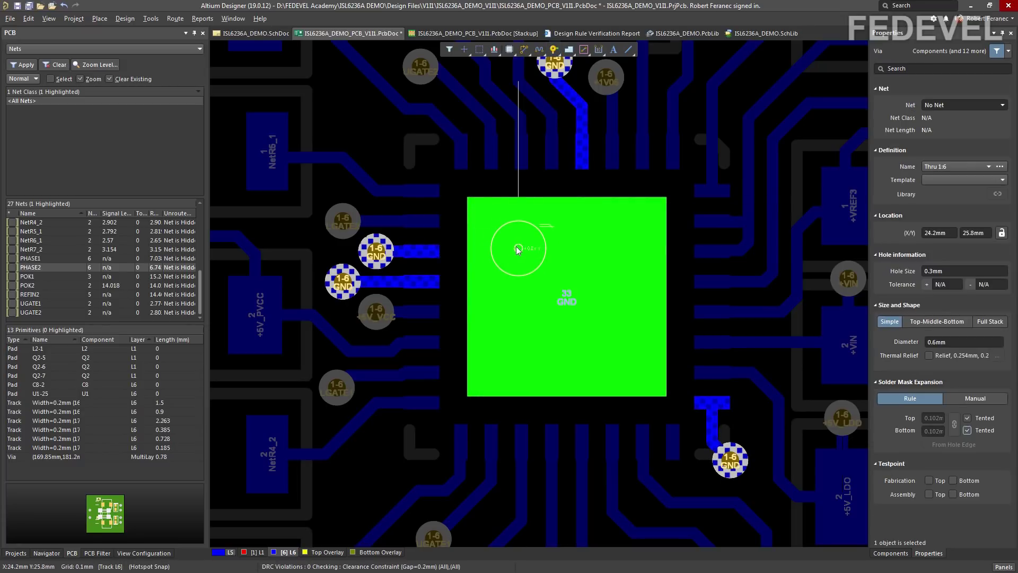
click(518, 247)
click(628, 248)
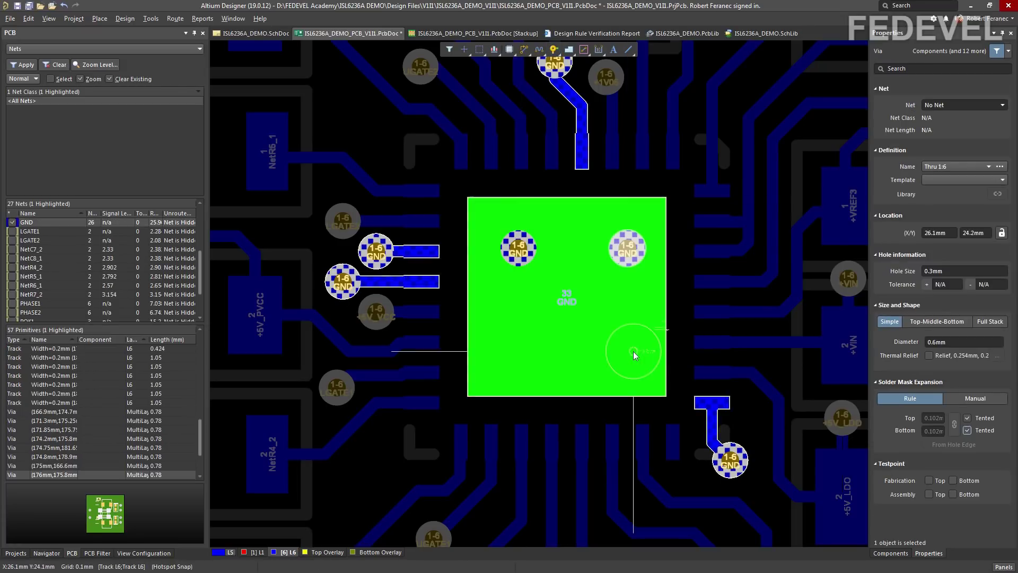
click(627, 351)
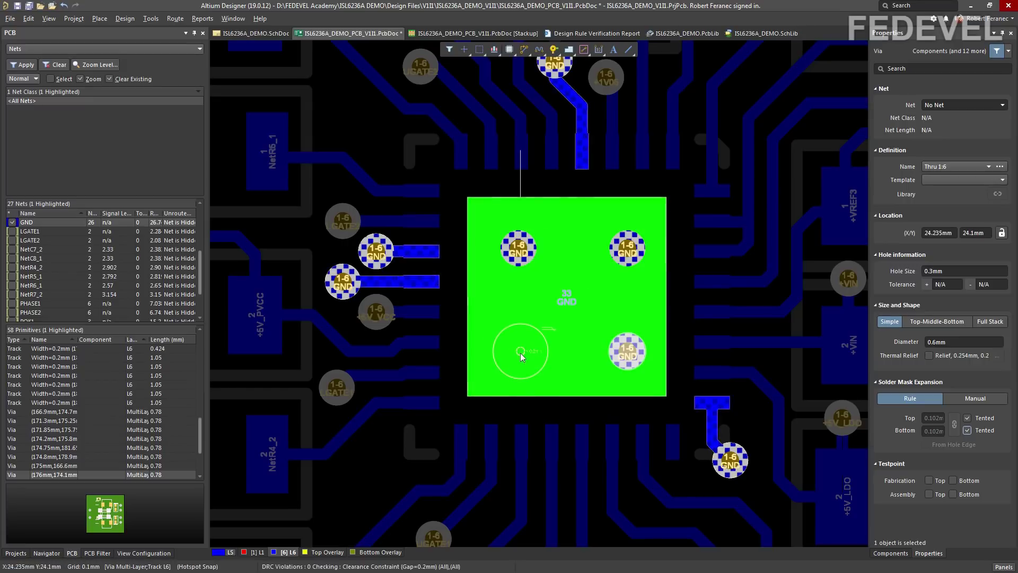
click(520, 351)
right_click(567, 300)
- Paste the copied via and track onto R18's GND pad above U1, with the via outside the component outline
ctrl+scroll(567, 301, down, 4)
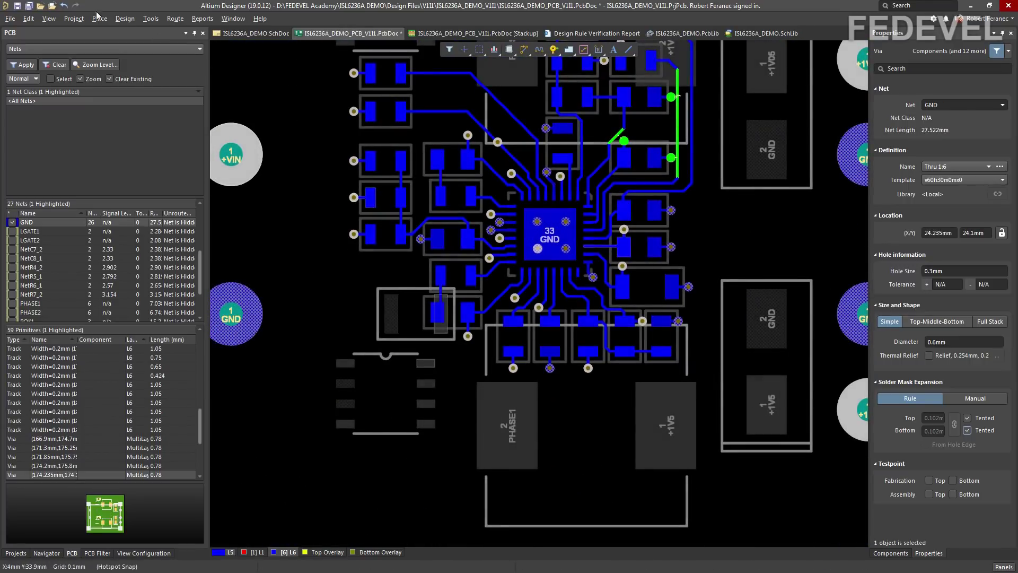
click(49, 18)
click(60, 83)
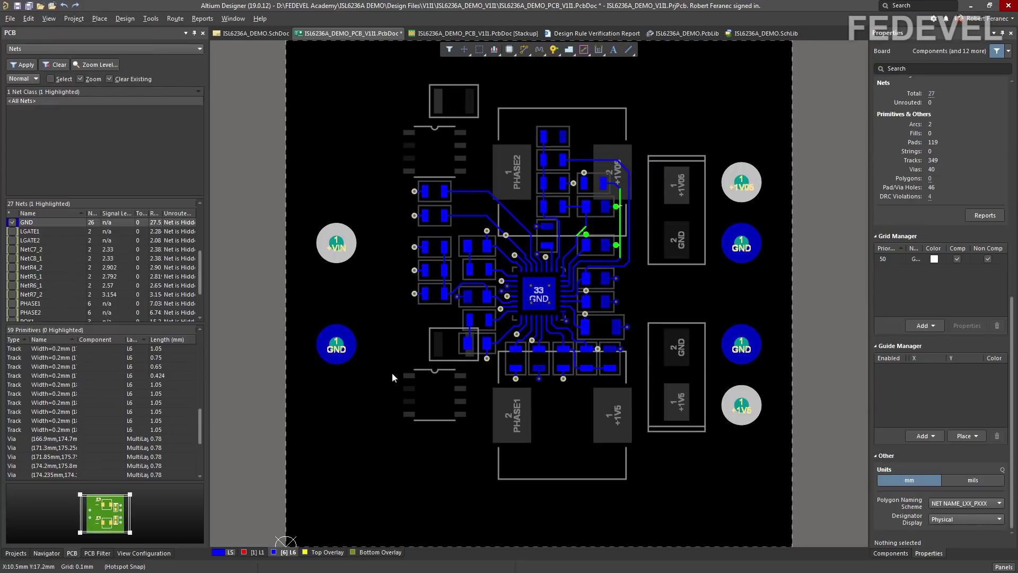
ctrl+scroll(450, 306, up, 3)
ctrl+scroll(449, 301, up, 2)
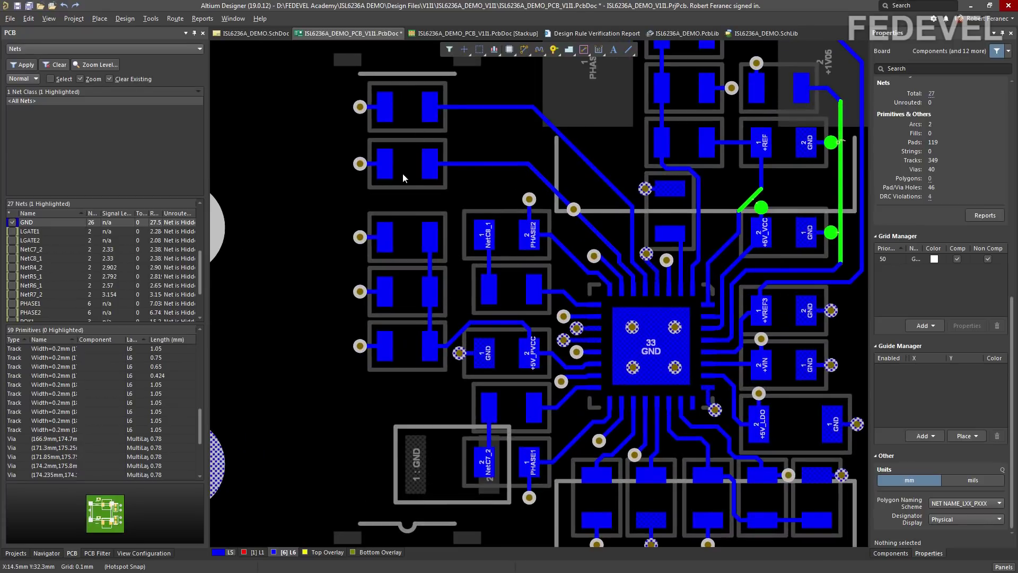
right_drag(508, 266, 431, 175)
right_drag(518, 336, 436, 396)
right_drag(553, 285, 545, 361)
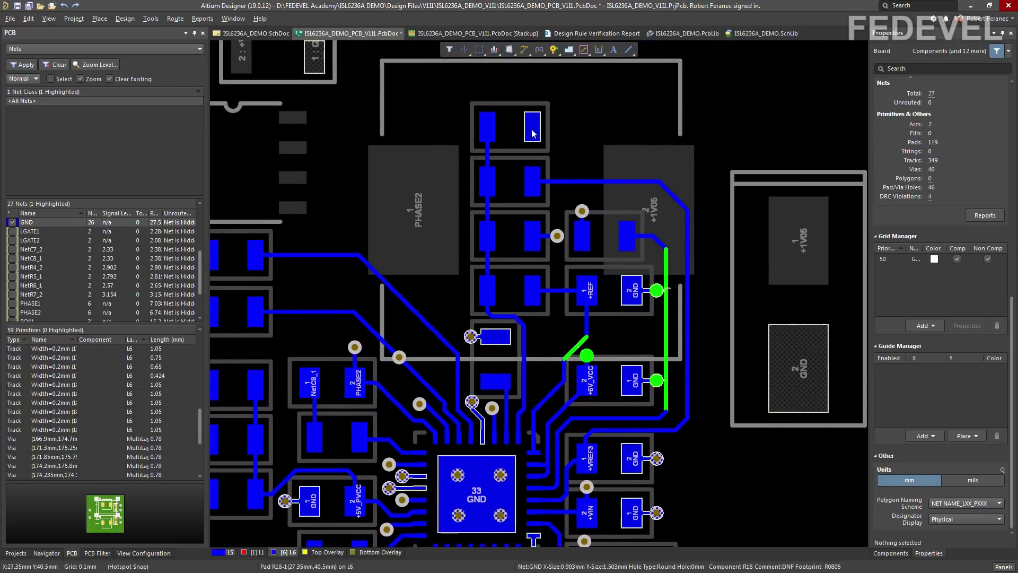
key(ctrl+v)
click(549, 132)
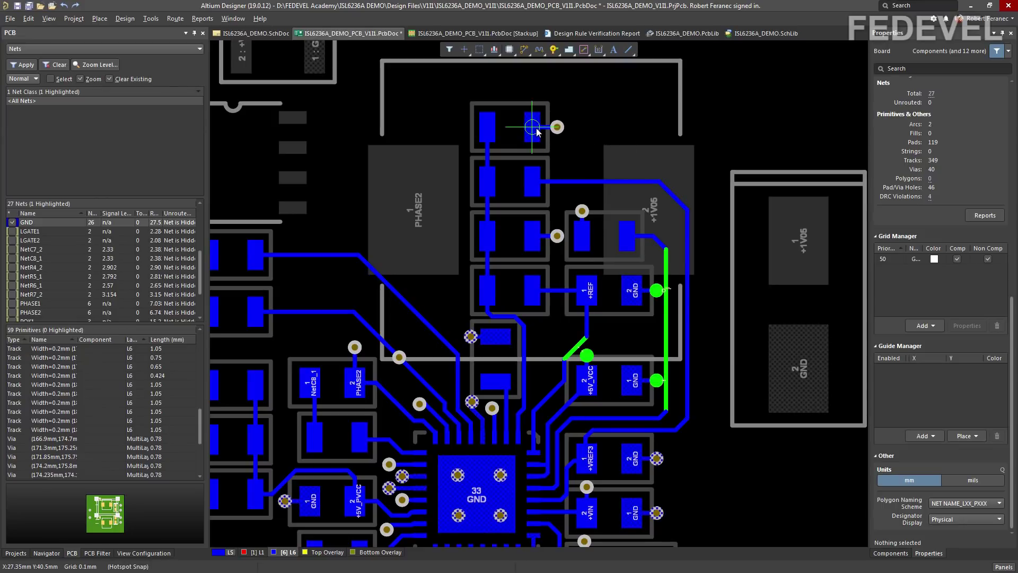
- Drag the +REF track away from the +5V_VCC via, and move the vertical EN_LDO track clear of the two adjacent GND vias
right_drag(628, 322, 605, 182)
ctrl+scroll(607, 182, up, 3)
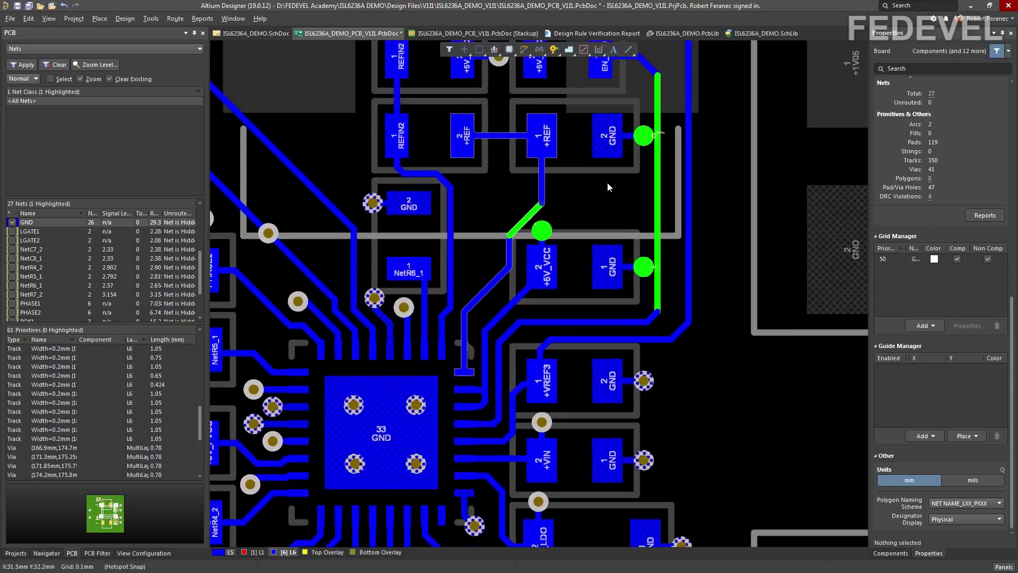
drag(464, 261, 464, 242)
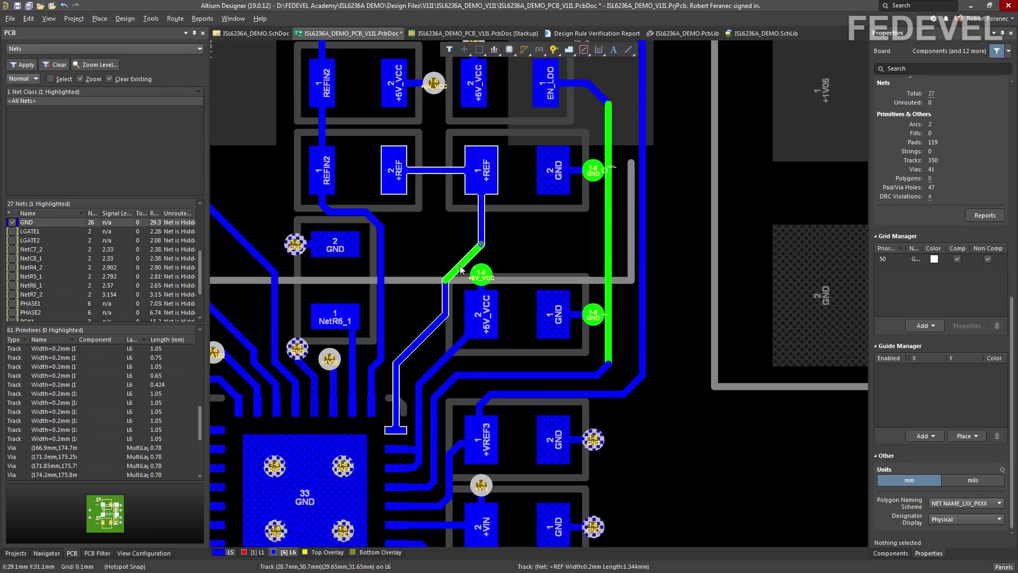
ctrl+scroll(632, 165, down, 3)
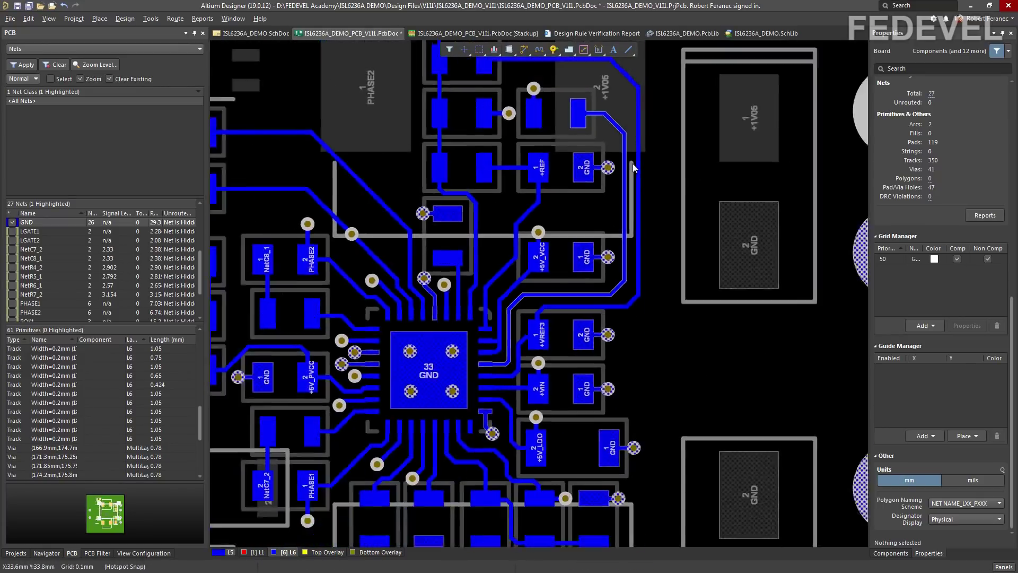
ctrl+scroll(633, 167, down, 1)
right_drag(541, 243, 605, 278)
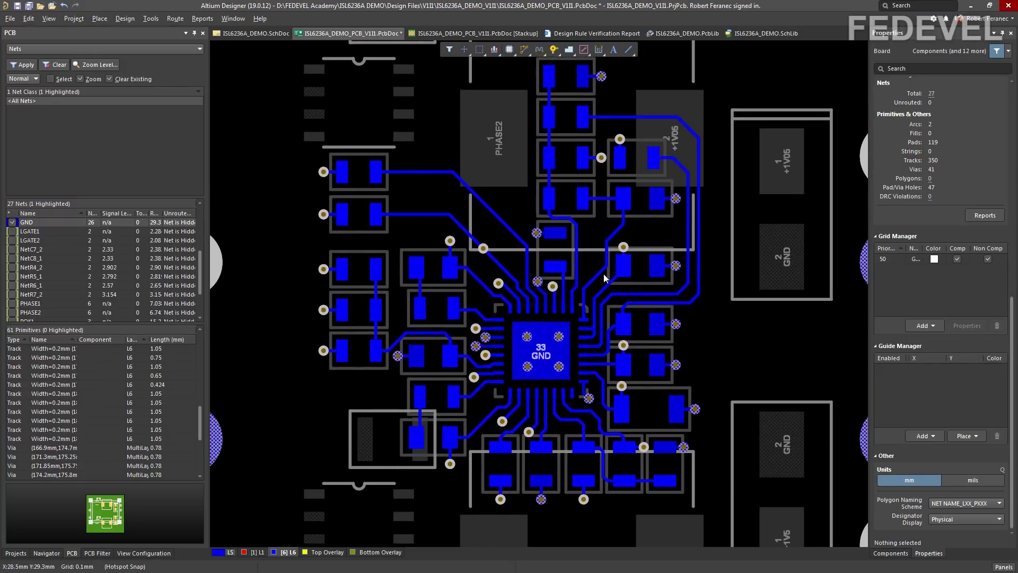
- Make L1 the active layer, fit the whole board in the view, and save the PCB document
click(255, 552)
ctrl+scroll(554, 168, down, 2)
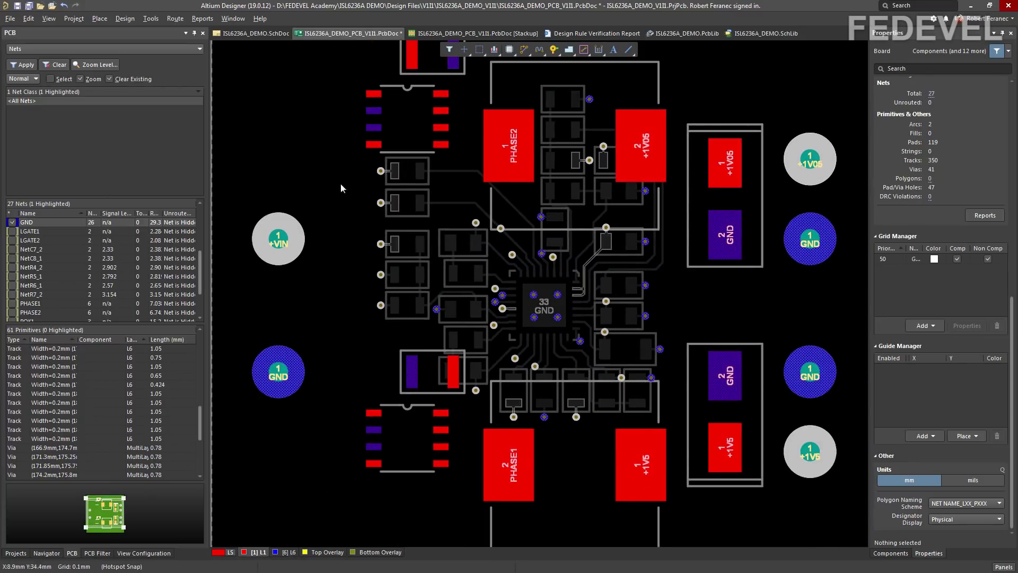
click(49, 18)
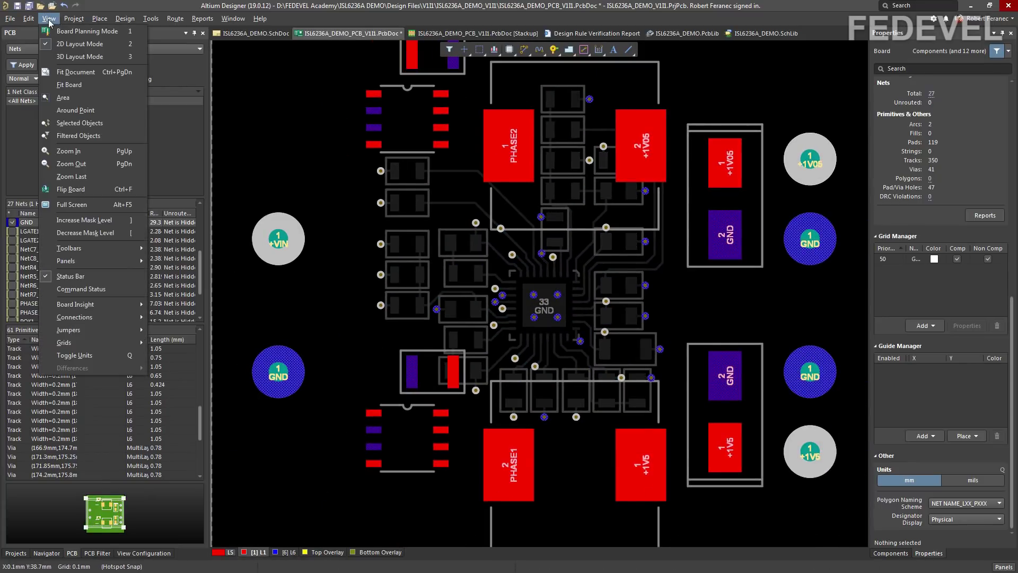
click(51, 89)
key(ctrl+s)
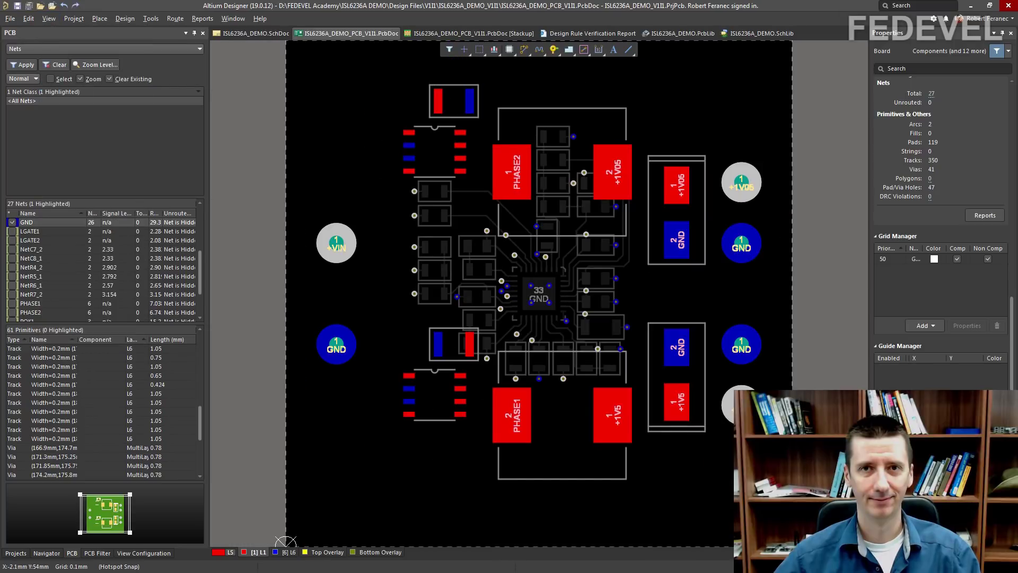
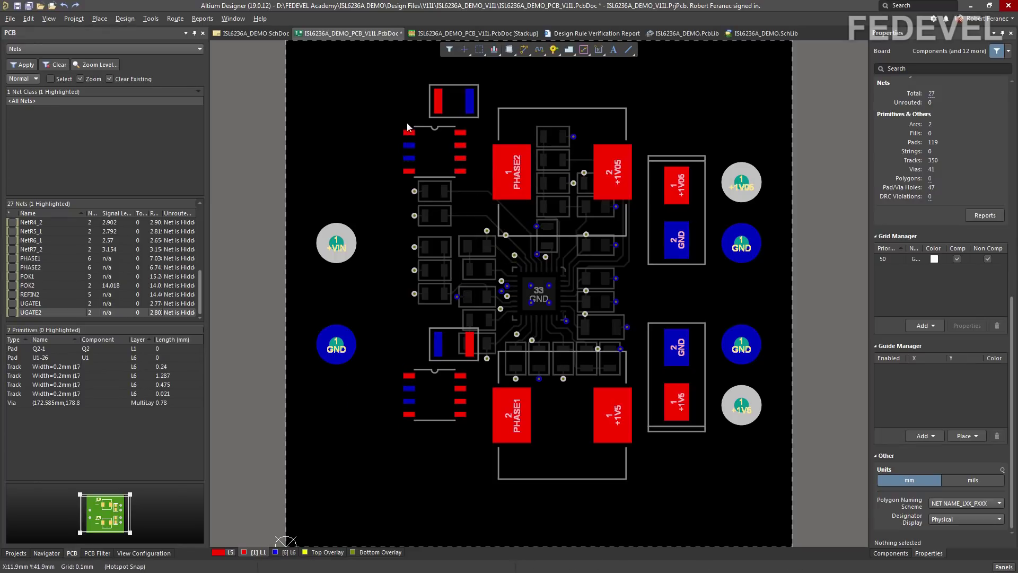
- Route a 0.2 mm wide L1 track about 1.3 mm long inward from Q2's UGATE2 pad 1
ctrl+scroll(414, 125, up, 5)
right_drag(463, 191, 441, 213)
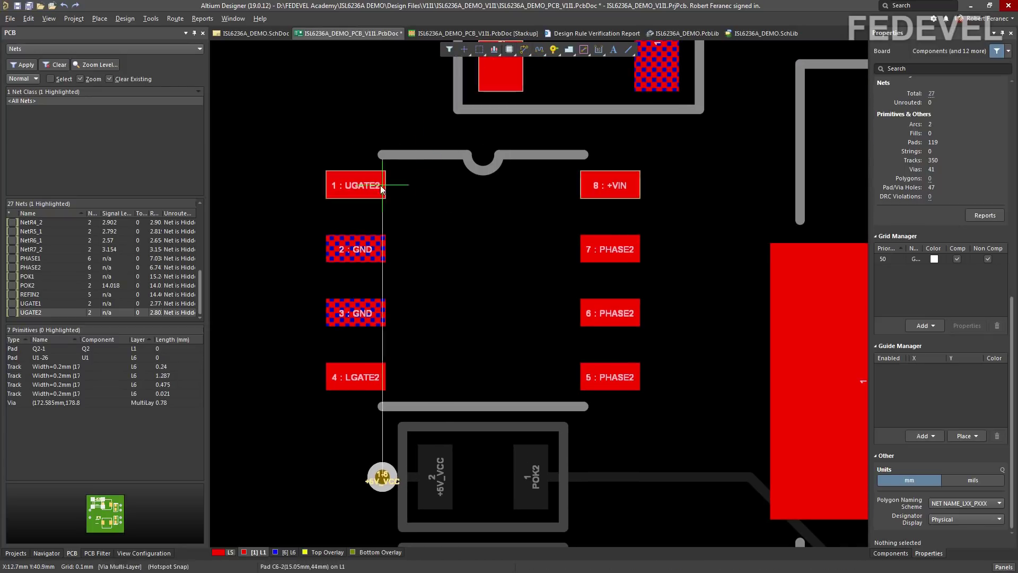
click(362, 189)
ctrl+scroll(361, 184, up, 2)
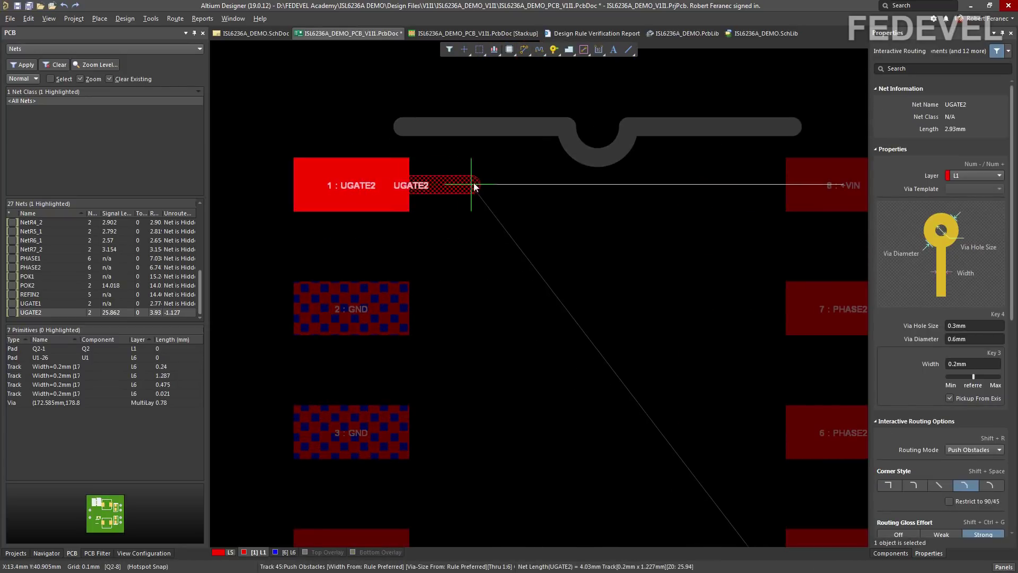
click(486, 185)
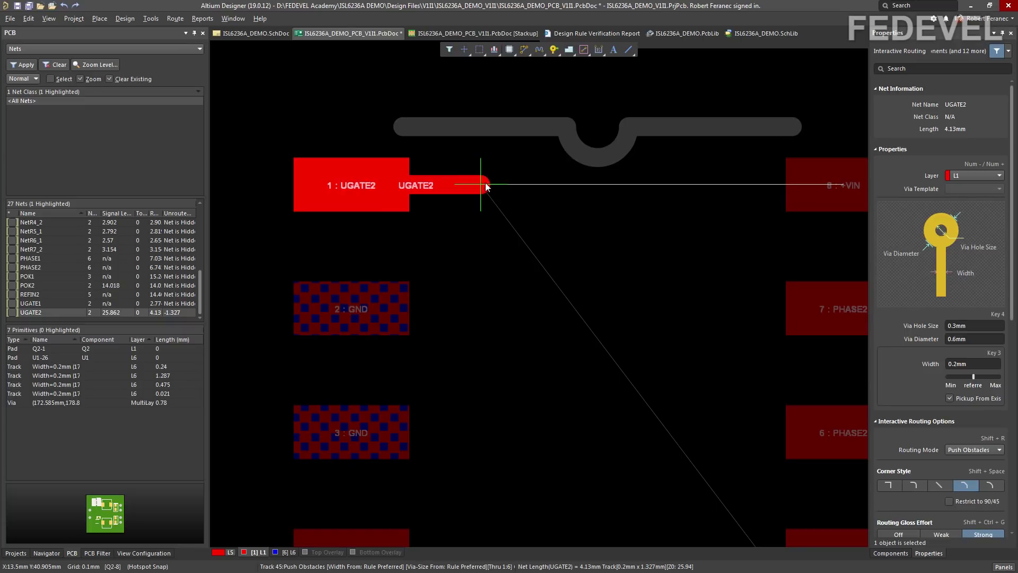
key(Escape)
- Place a Thru 1:6 via with 0.3 mm hole and 0.6 mm diameter at the end of the UGATE2 track
click(552, 50)
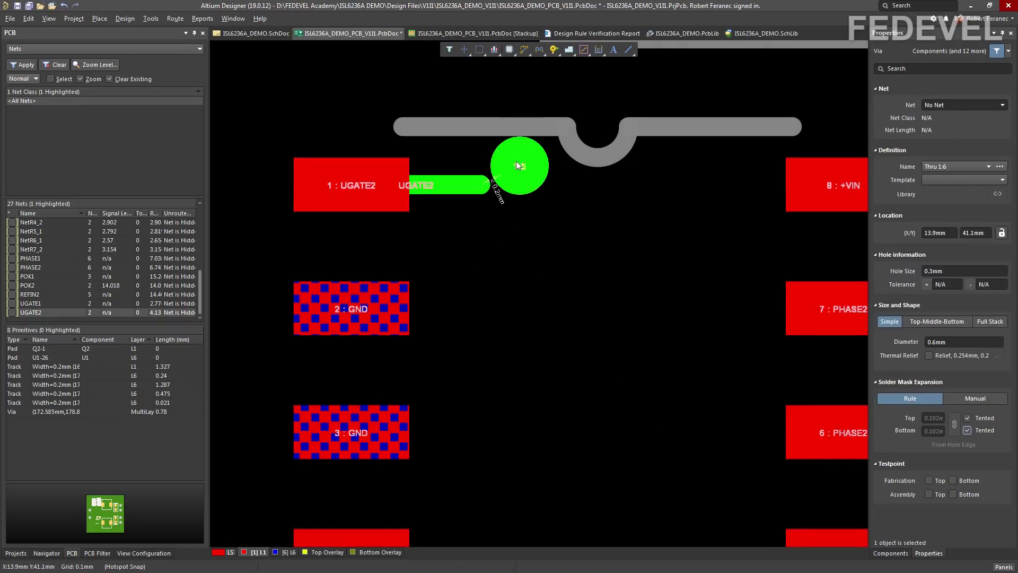
click(489, 176)
ctrl+scroll(299, 75, down, 4)
key(Escape)
ctrl+scroll(387, 163, down, 1)
click(362, 119)
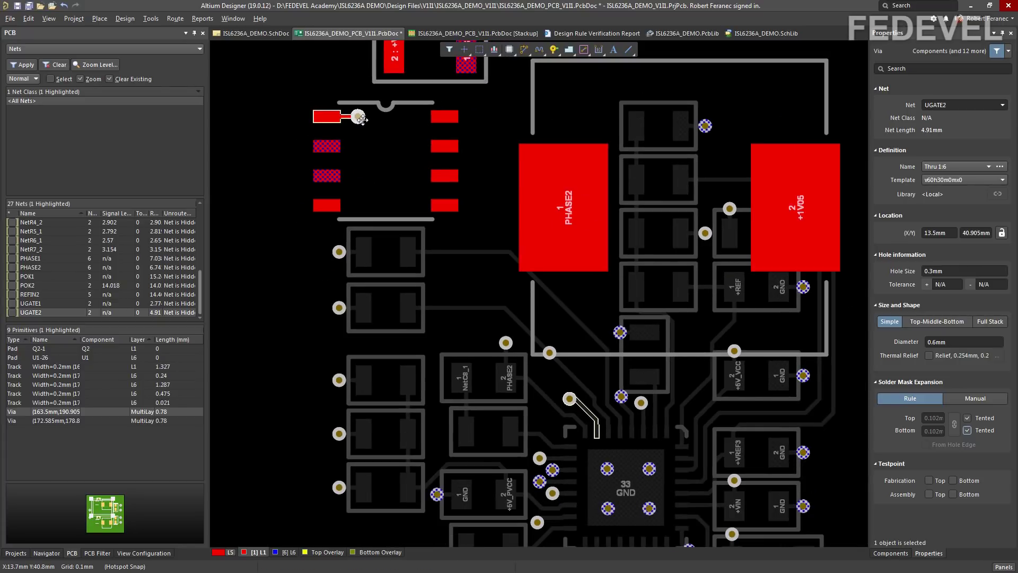
- Highlight the GND net starting from pad 2 of Q2
ctrl+scroll(358, 143, down, 1)
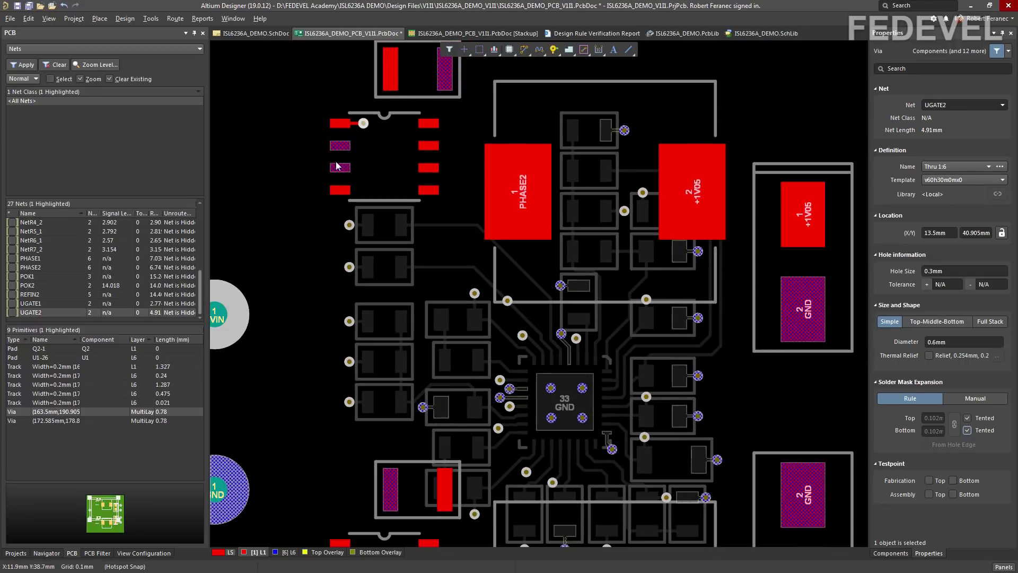
ctrl+scroll(304, 142, up, 3)
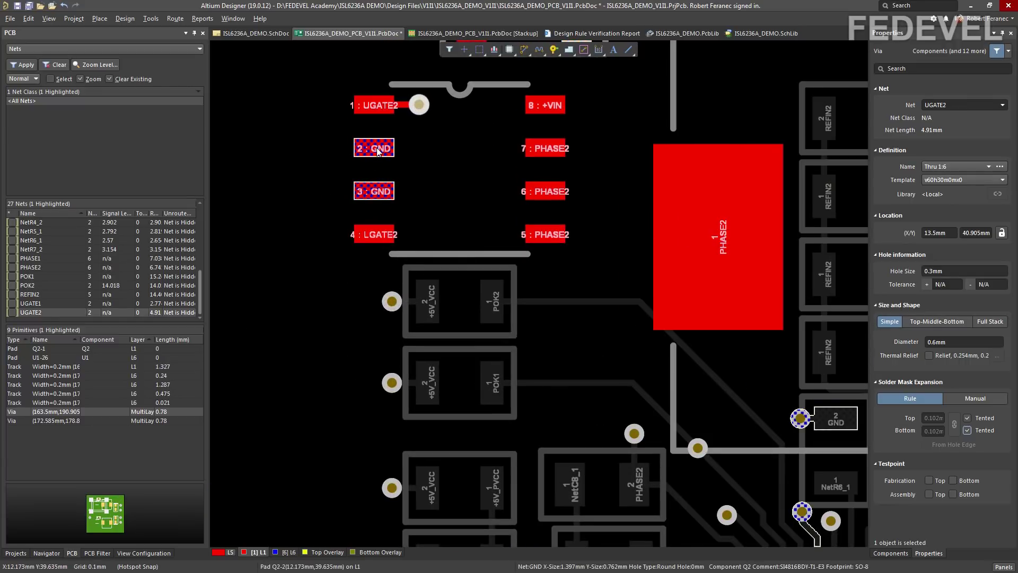
ctrl+click(377, 149)
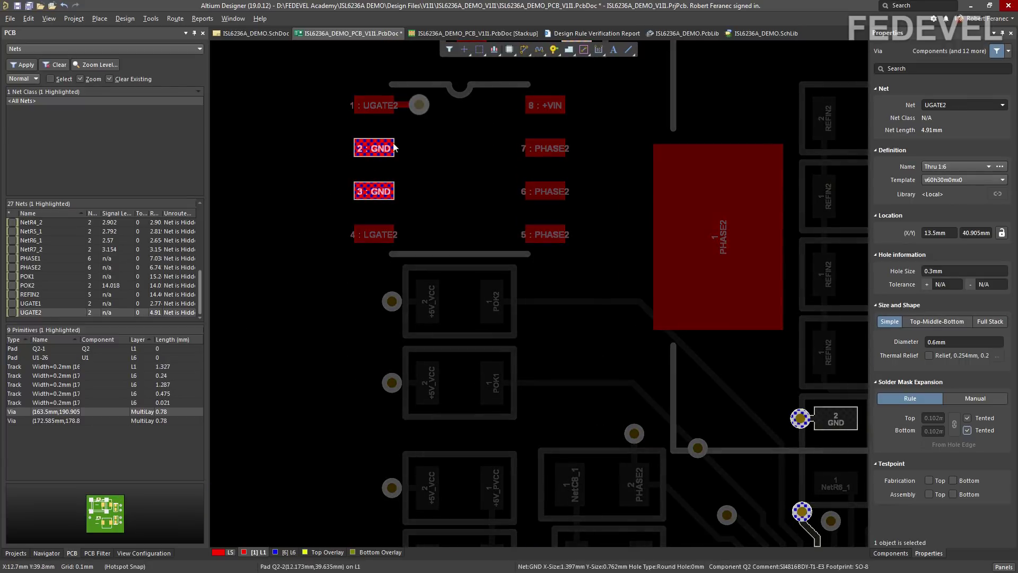
- Copy the UGATE2 track and via onto Q2's GND pad 2, rotated so the via sits outside the component
ctrl+scroll(359, 122, up, 3)
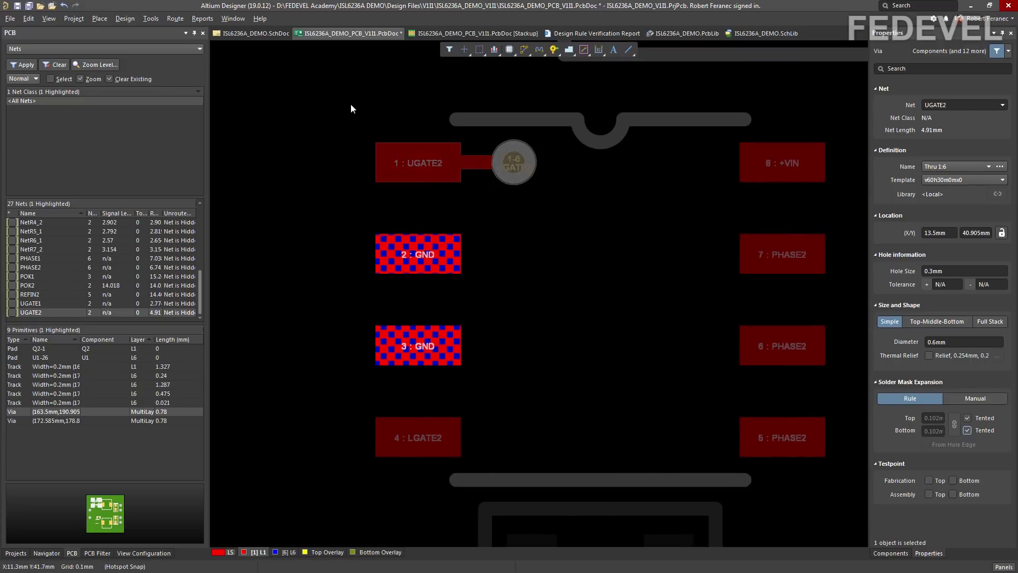
click(474, 165)
shift+click(518, 183)
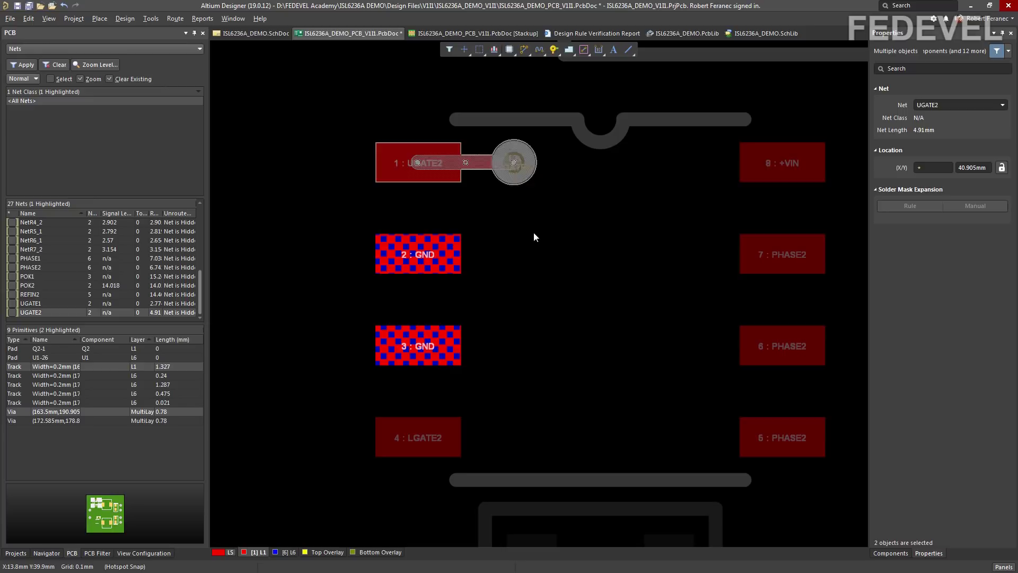
key(m)
key(s)
click(425, 164)
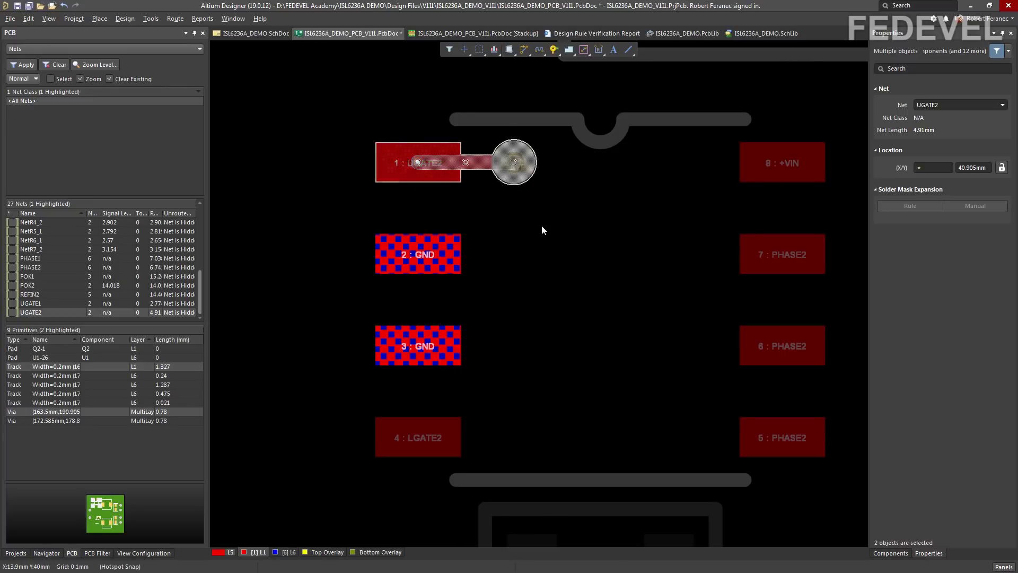
ctrl+scroll(542, 224, down, 2)
key(space)
key(space)
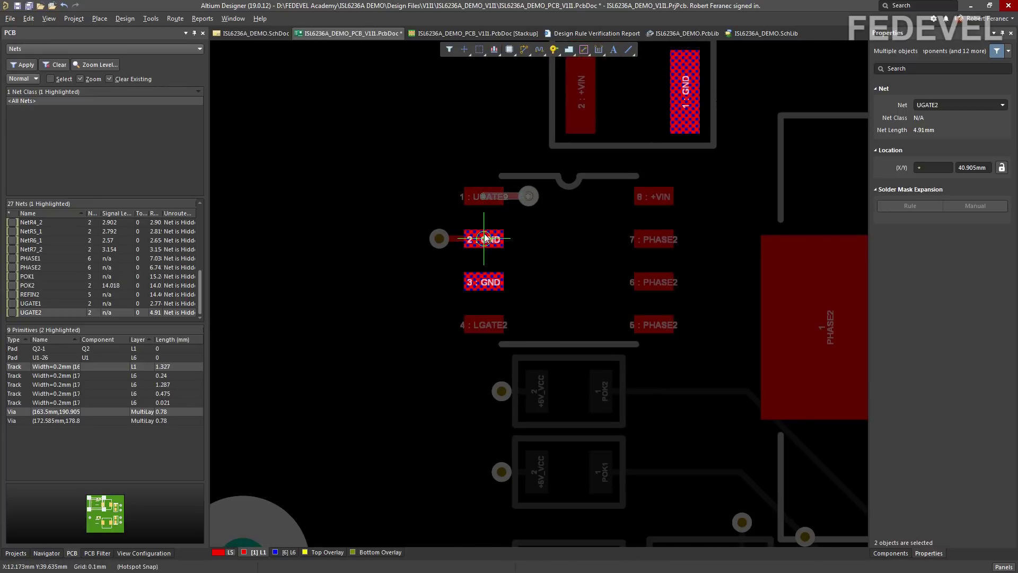
click(484, 235)
- Add the copied track and via to Q2's GND pad 3 and to C6's GND pad, with both vias pointing outward
ctrl+scroll(459, 158, down, 2)
right_drag(607, 207, 485, 231)
click(446, 204)
key(ctrl+v)
key(space)
key(space)
click(553, 140)
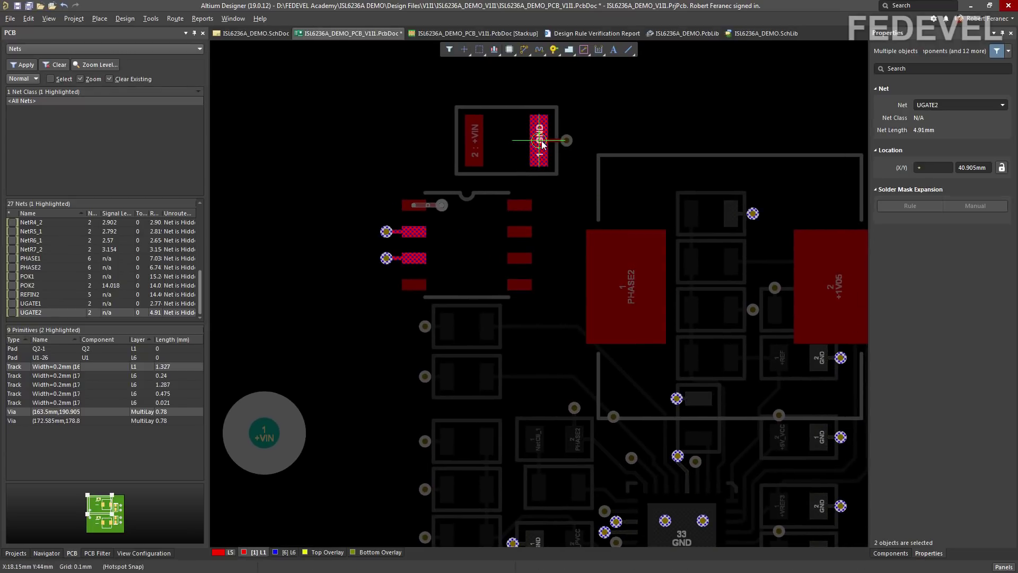
- Paste the track and via onto C5's GND pad and onto GND pads 2 and 3 of the MOSFET below it
ctrl+scroll(455, 110, down, 2)
right_drag(489, 336, 521, 182)
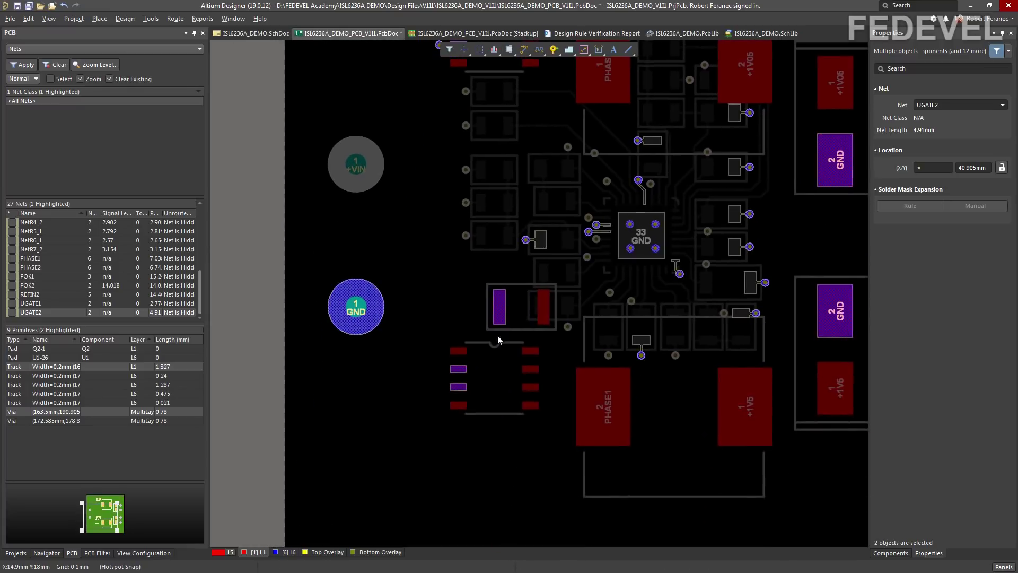
ctrl+scroll(497, 335, up, 2)
click(501, 280)
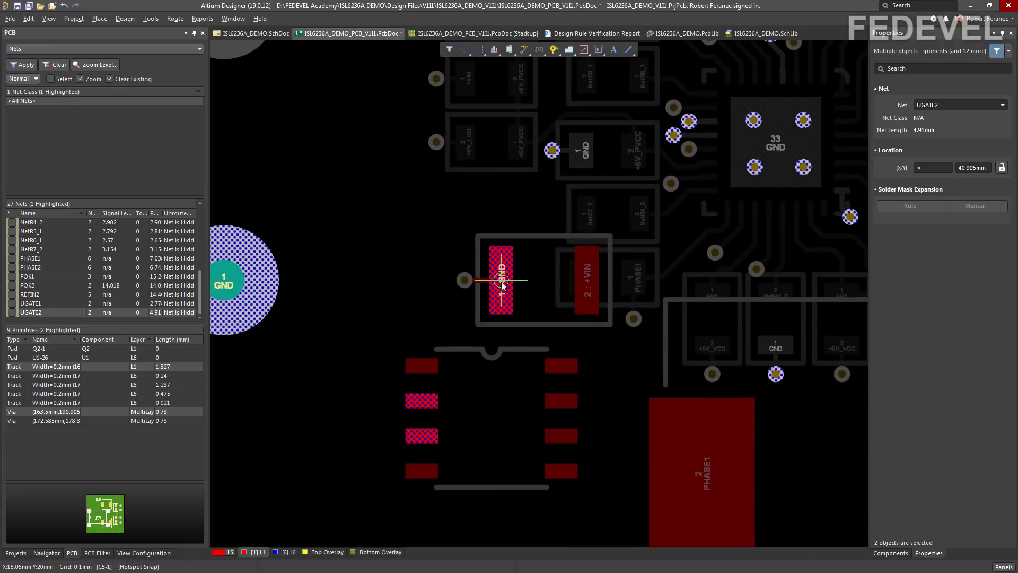
click(421, 400)
key(ctrl+v)
click(423, 437)
ctrl+scroll(370, 329, down, 1)
ctrl+scroll(371, 329, down, 4)
right_drag(634, 413, 540, 424)
ctrl+scroll(575, 337, up, 1)
key(p)
key(v)
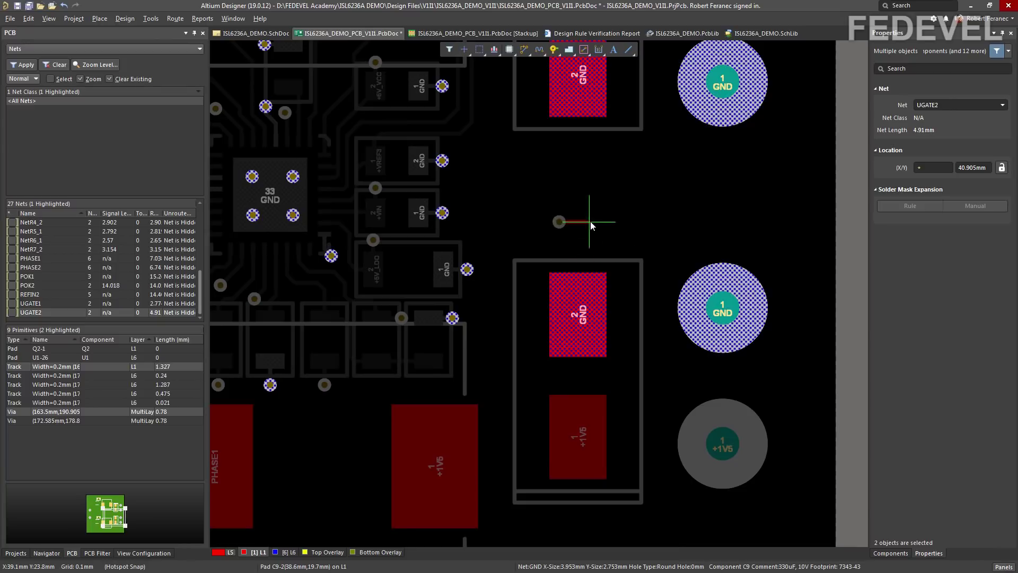
key(Escape)
- Route a 0.2 mm wide L1 track 2.8 mm long from the centre of C9's GND pad up past its outline
right_drag(586, 161, 609, 402)
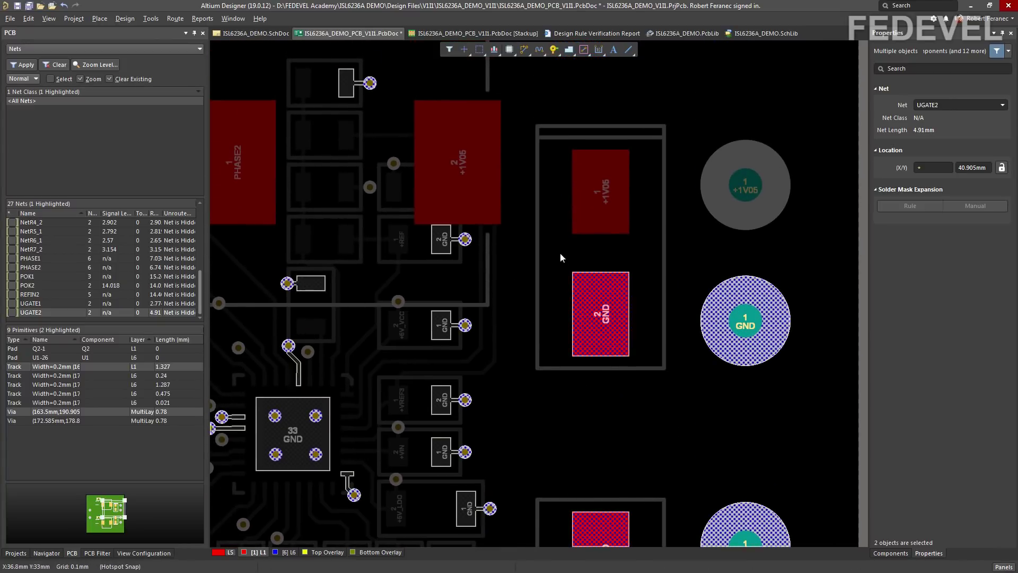
right_drag(560, 233, 649, 375)
ctrl+scroll(654, 291, down, 3)
right_drag(705, 391, 581, 310)
ctrl+scroll(556, 356, up, 5)
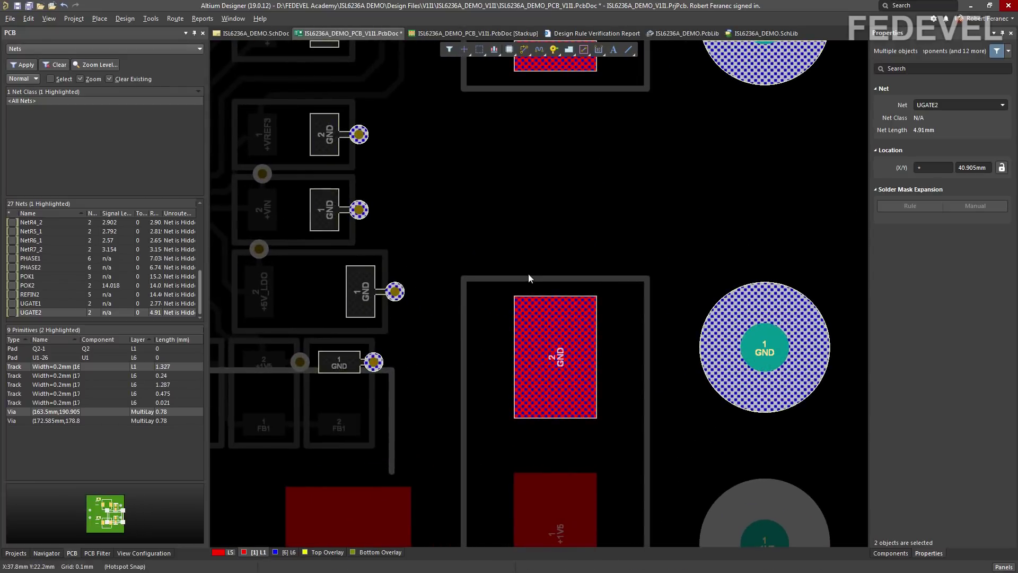
click(523, 49)
ctrl+scroll(557, 340, up, 2)
click(555, 367)
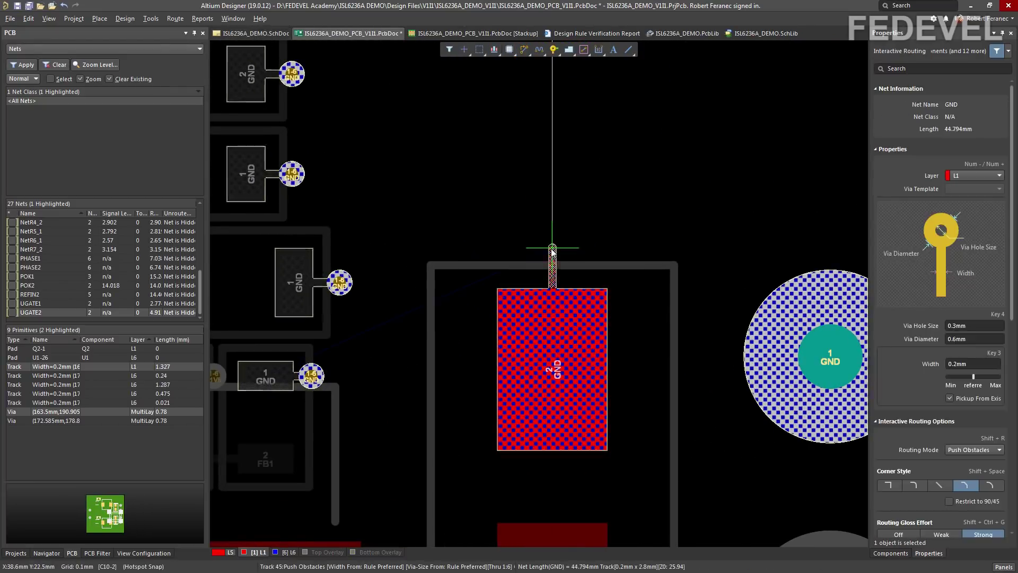
click(552, 248)
key(Escape)
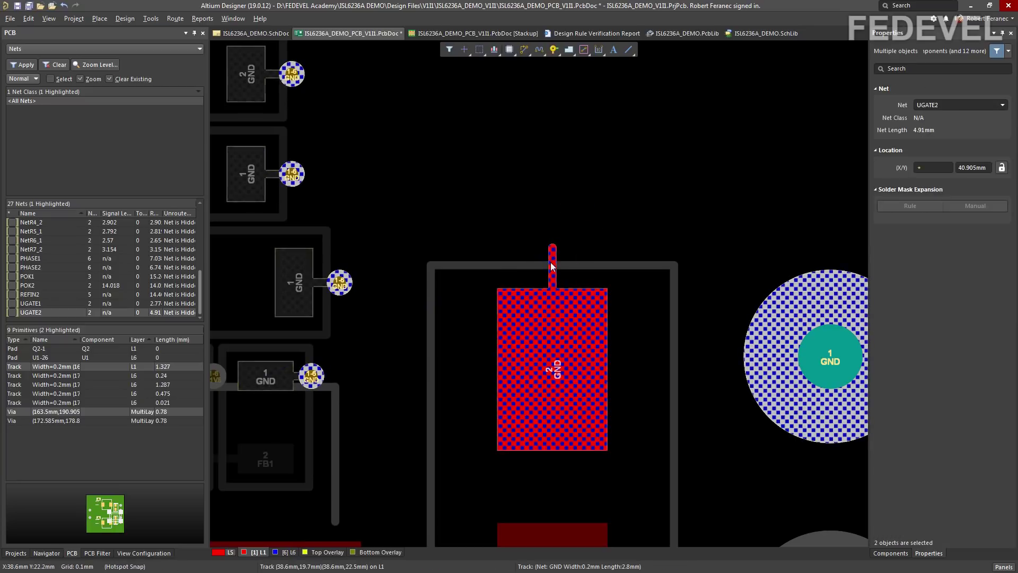
click(552, 259)
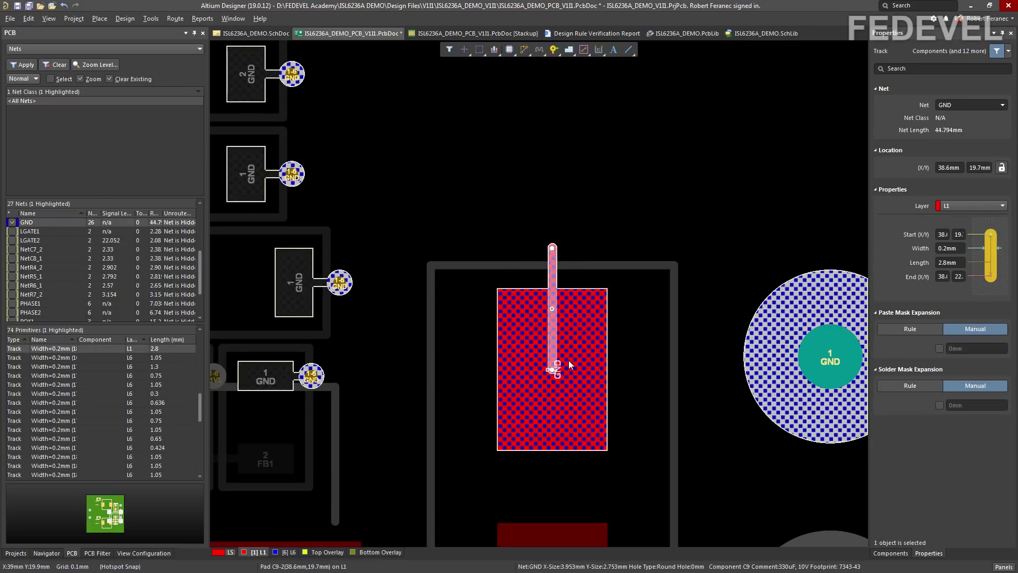
- Place a Thru 1:6 via with 0.3 mm hole and 0.6 mm diameter at the end of C9's GND track
click(554, 50)
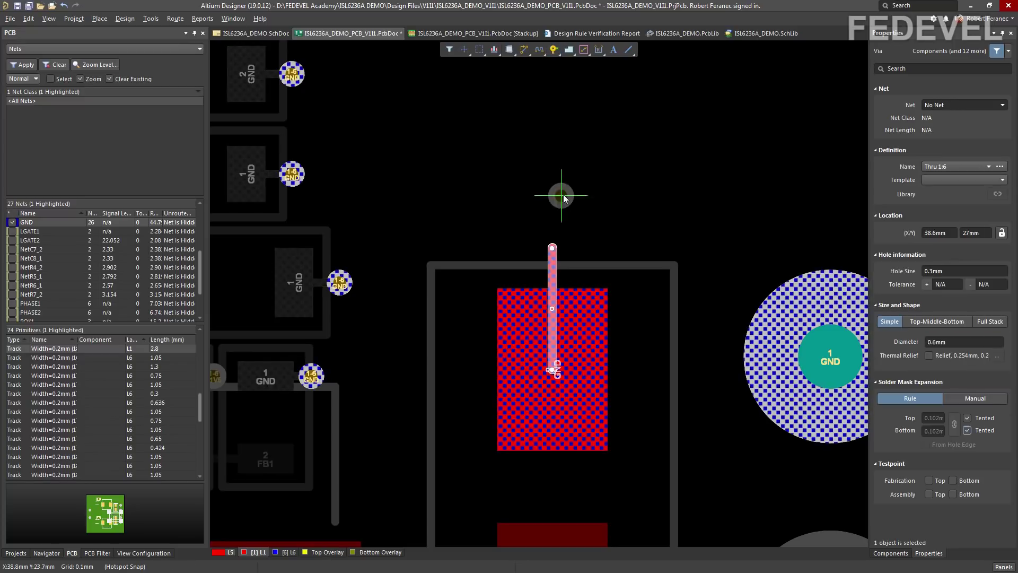
click(551, 248)
ctrl+scroll(504, 142, down, 2)
key(Escape)
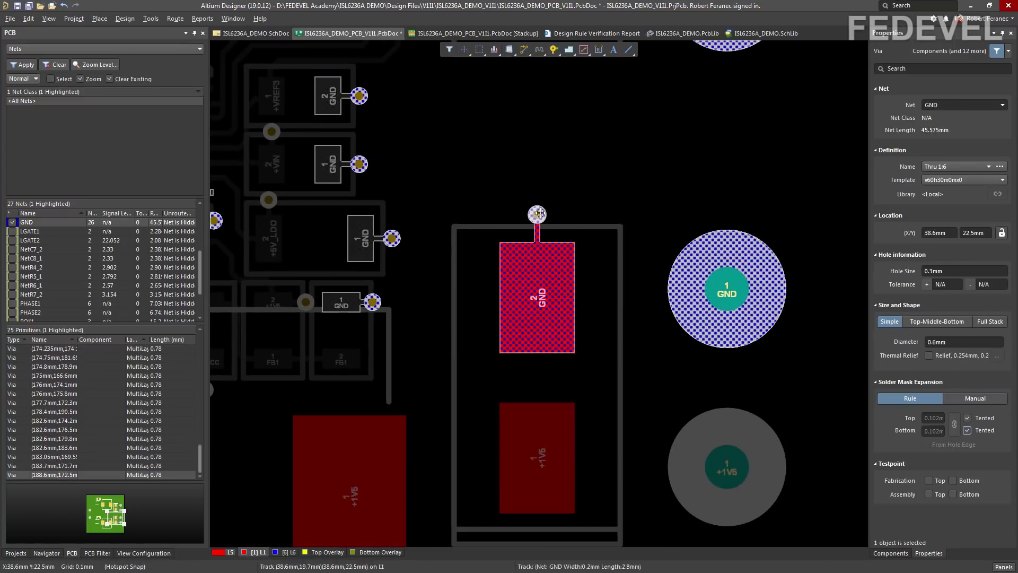
- Copy C9's GND track and via onto C10's GND pad, rotated so the via lies below the component outline
click(538, 220)
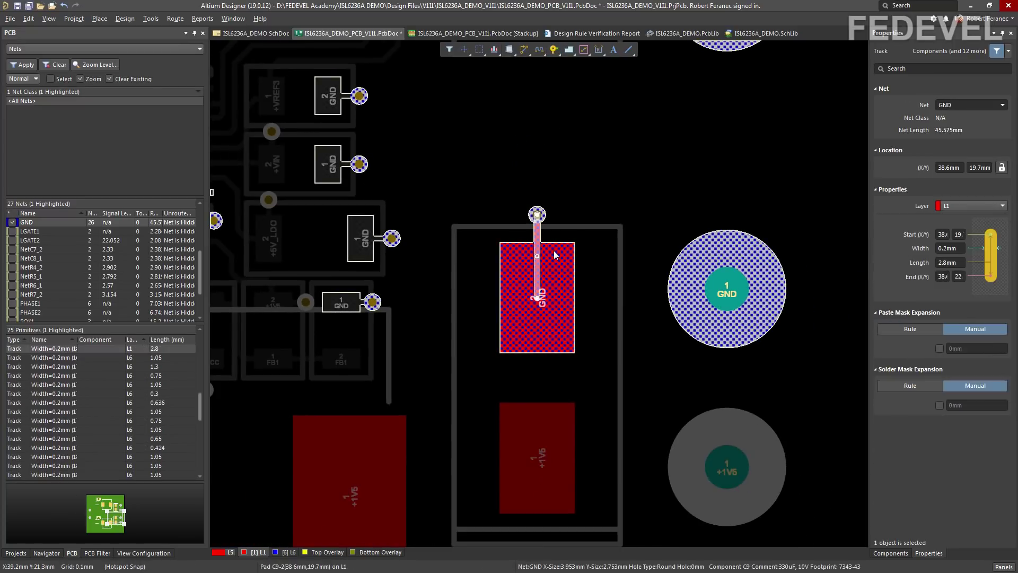
shift+click(542, 217)
key(ctrl+c)
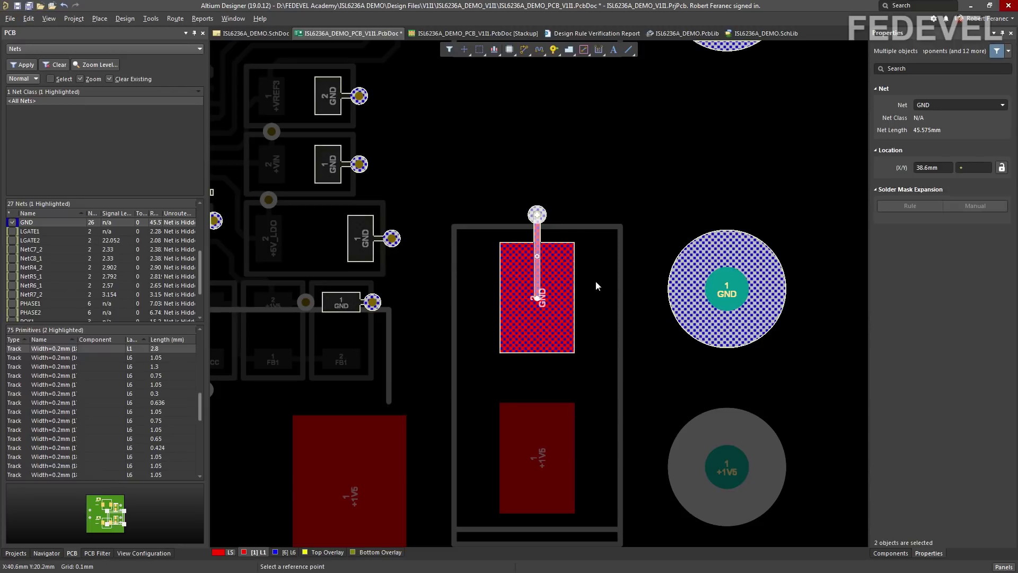
click(538, 298)
ctrl+scroll(560, 190, down, 1)
right_drag(559, 190, 578, 352)
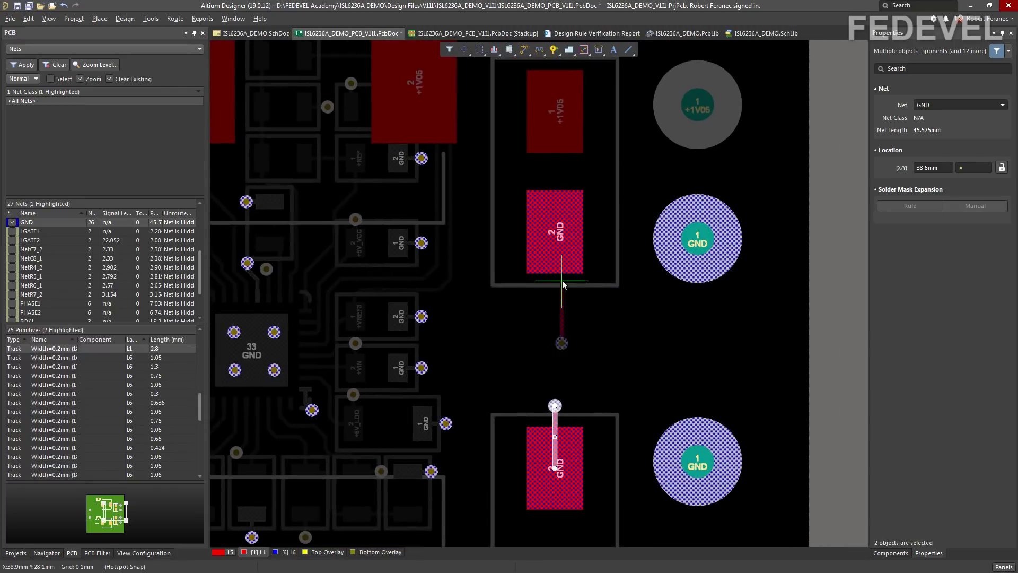
click(556, 232)
- Copy the track and via from Q2's GND pad 3 onto LGATE2 pad 4, rotated so the via points inward
ctrl+scroll(652, 178, down, 2)
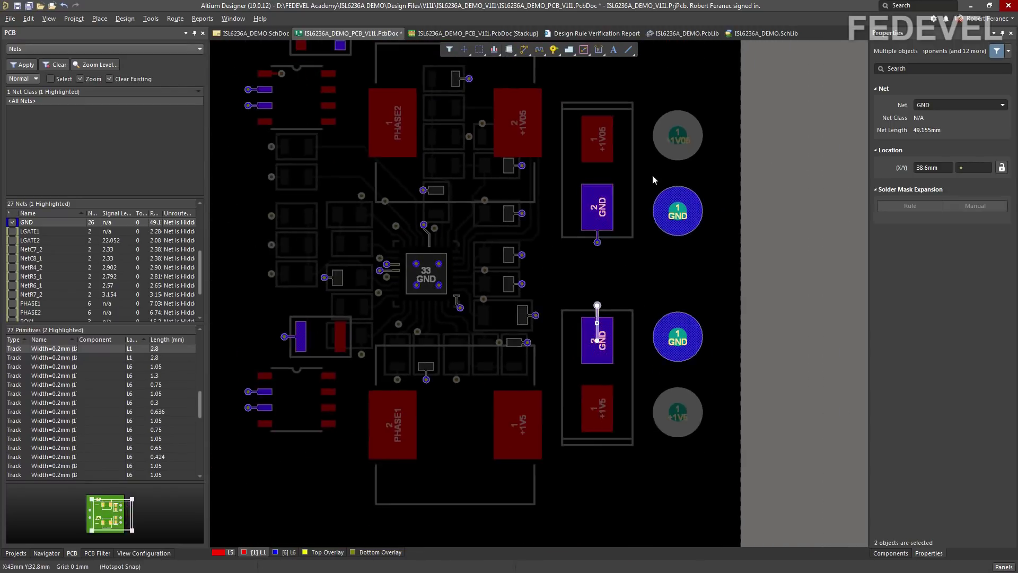
right_drag(558, 243, 678, 334)
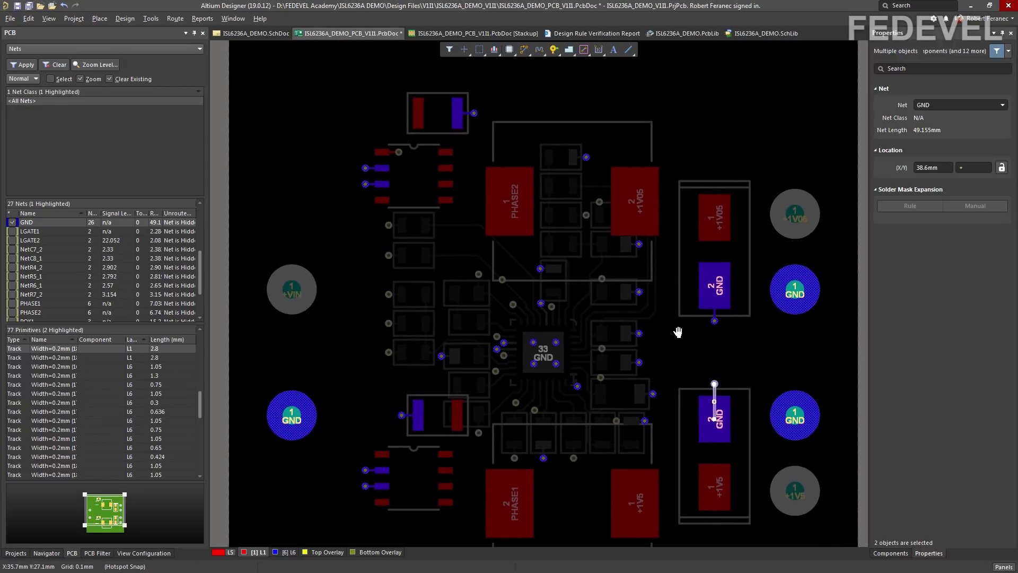
click(53, 19)
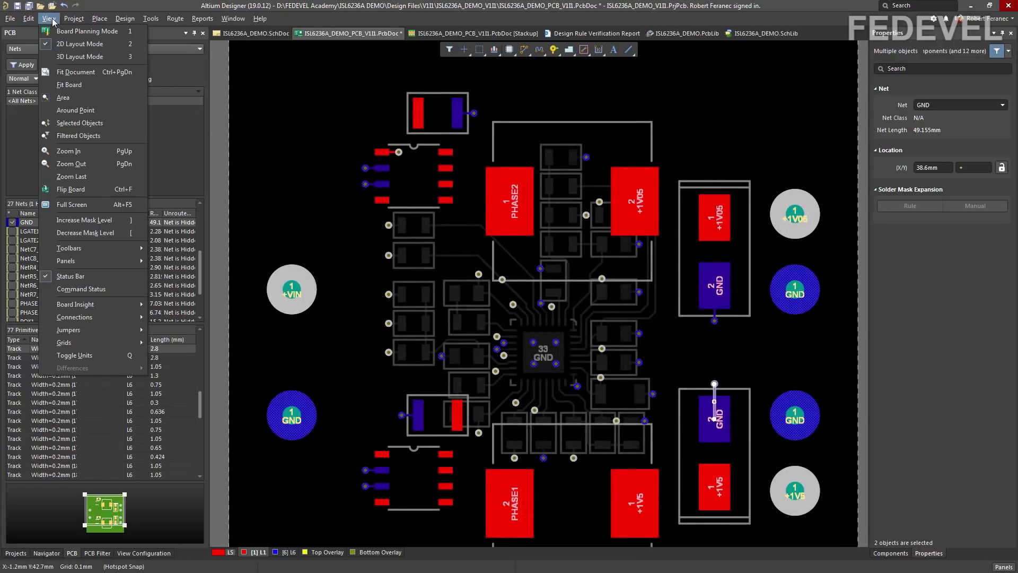
click(57, 86)
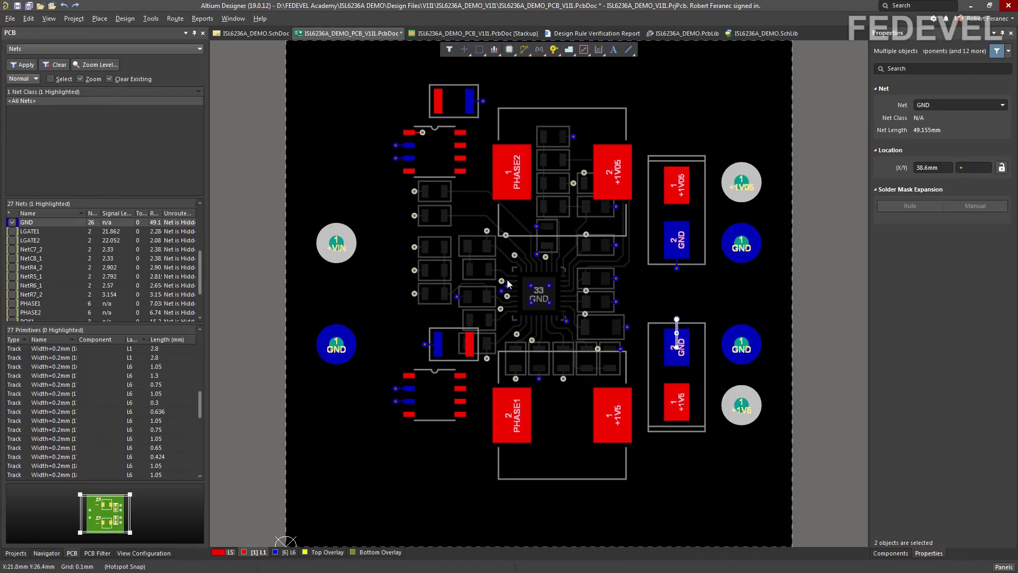
click(372, 188)
ctrl+scroll(414, 163, up, 4)
drag(341, 132, 410, 159)
key(ctrl+c)
click(397, 149)
key(ctrl+v)
key(space)
key(space)
click(399, 187)
ctrl+scroll(399, 186, down, 3)
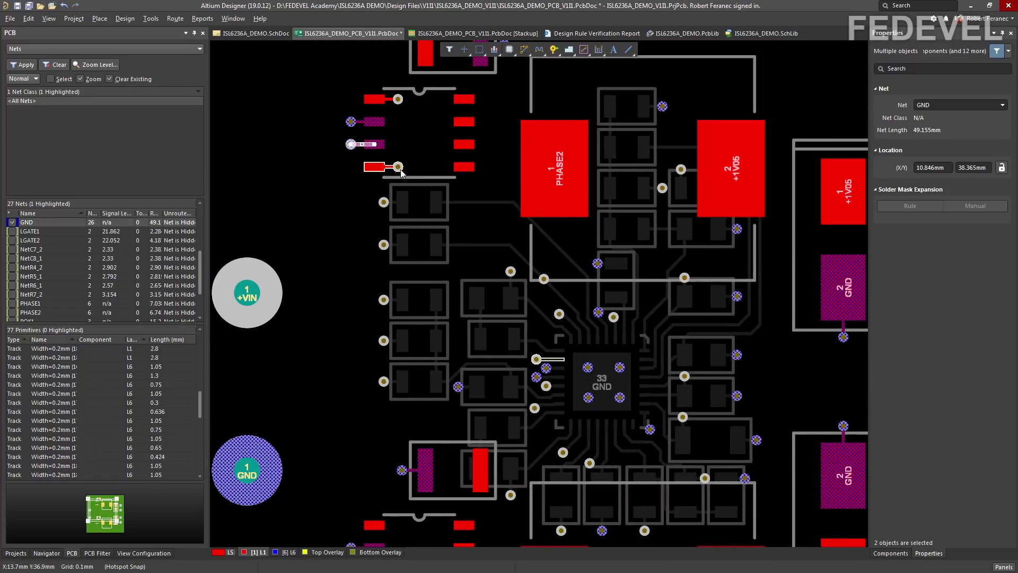
- Copy the gate track and via onto the two outer gate pads of the lower MOSFET, with the vias pointing inward
ctrl+scroll(411, 214, down, 1)
scroll(411, 214, down, 4)
ctrl+scroll(383, 303, up, 2)
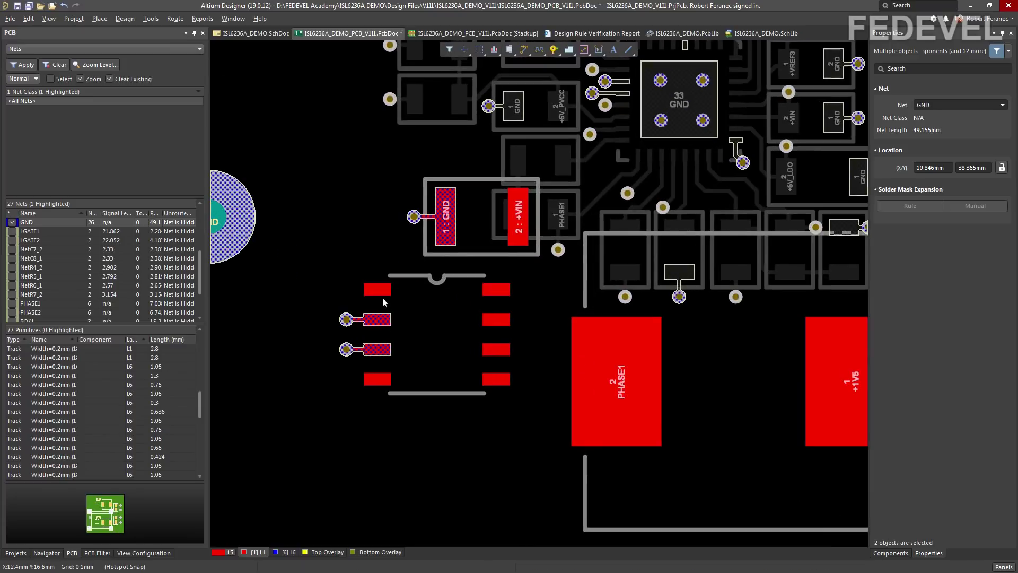
key(ctrl+v)
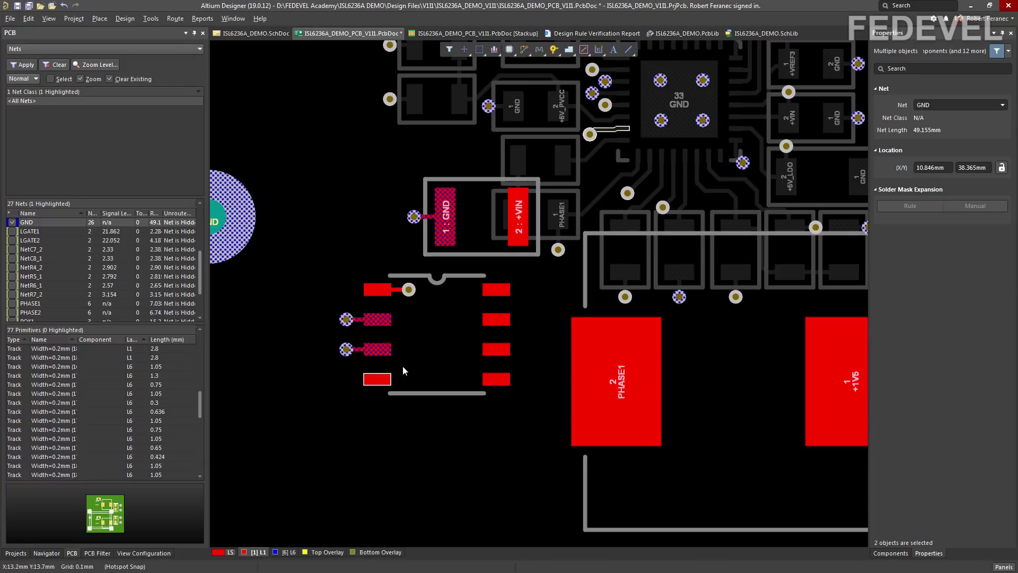
key(ctrl+v)
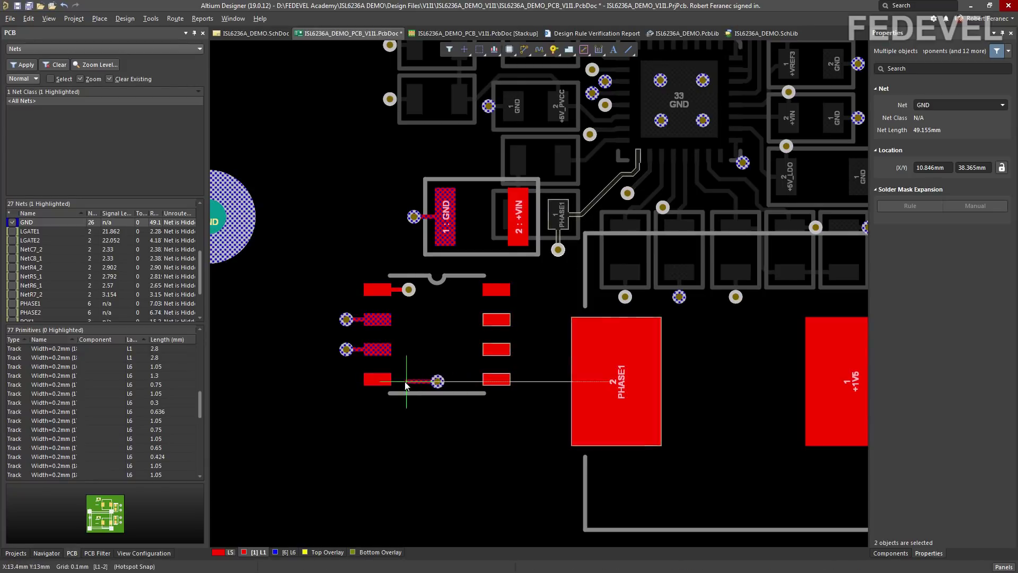
click(377, 379)
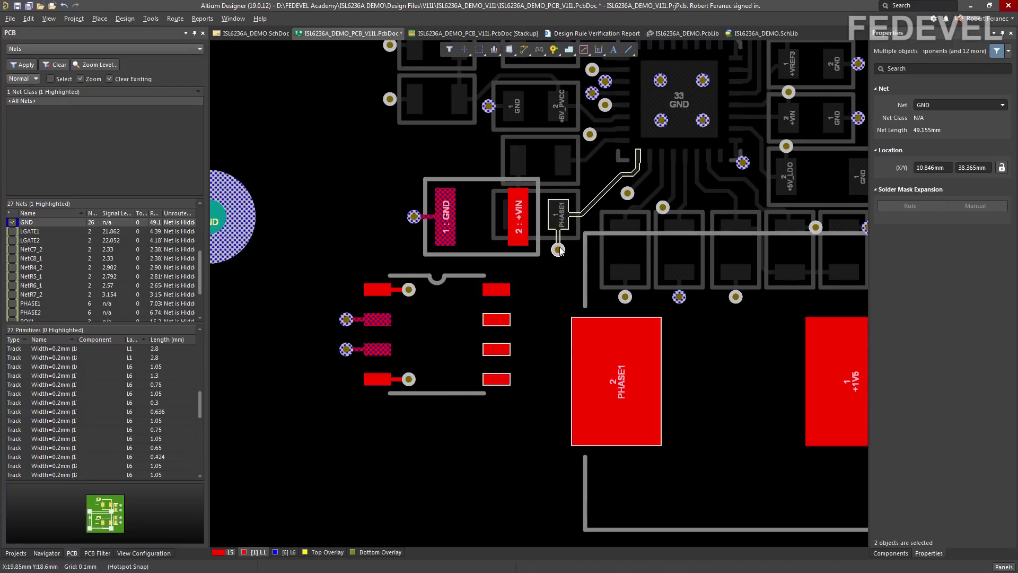
- Route a 0.2 mm L1 track through the lower MOSFET's three PHASE1 pads and on to the lower inductor's PHASE1 pad
click(522, 50)
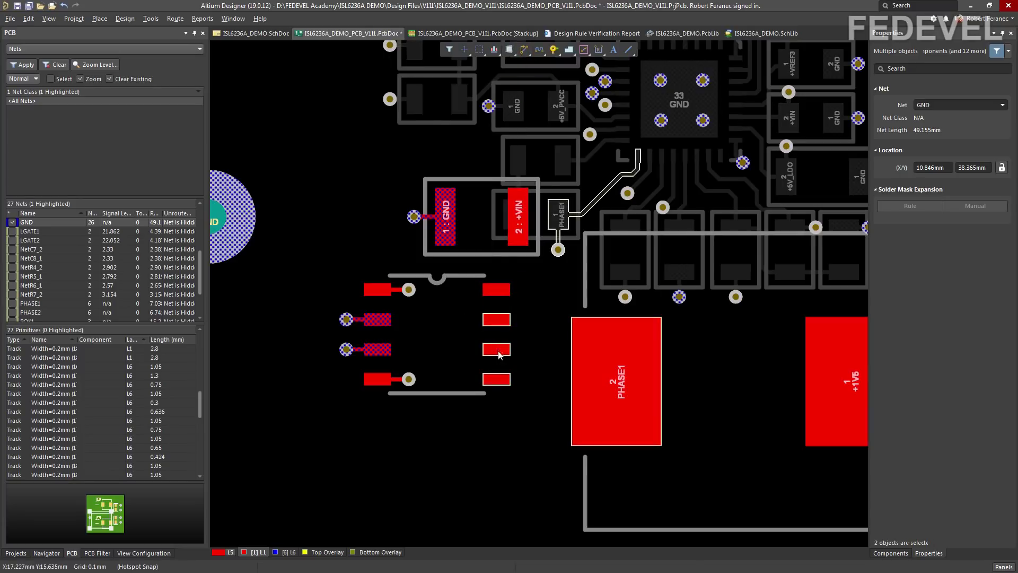
click(496, 381)
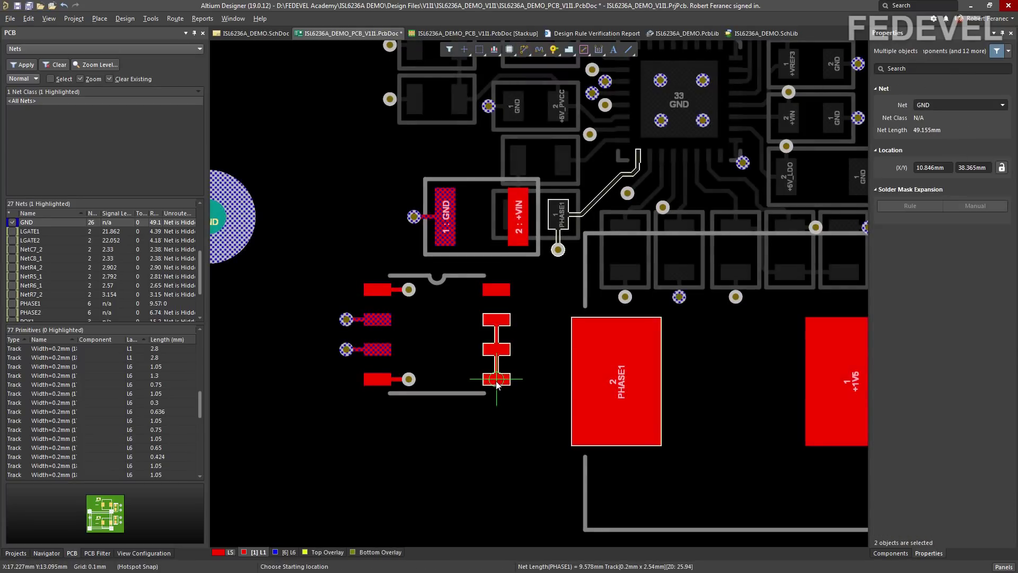
click(497, 382)
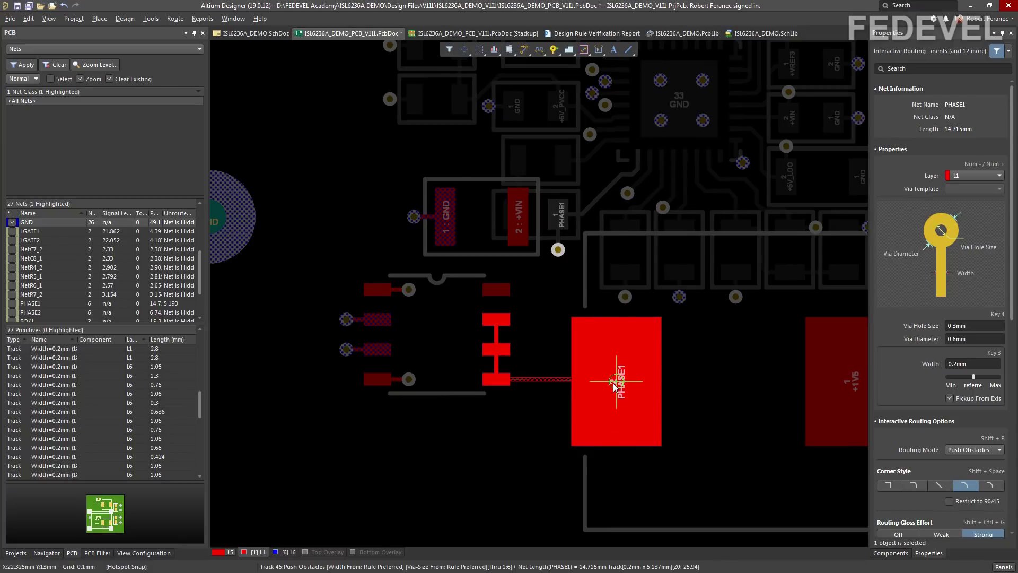
click(613, 383)
right_click(550, 333)
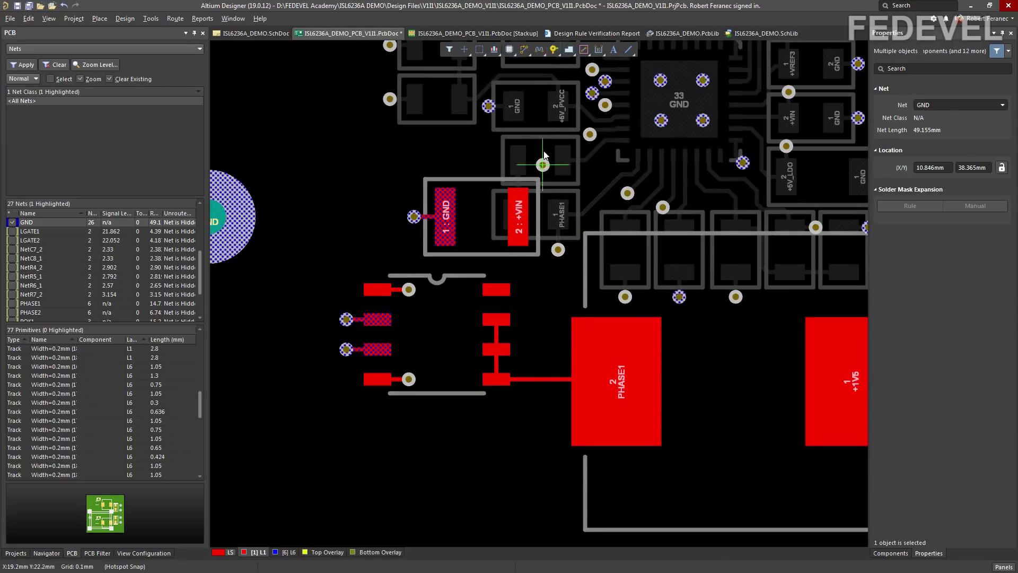
- Place a via on the PHASE1 track between the lower MOSFET and the inductor
click(541, 379)
right_click(541, 303)
ctrl+scroll(540, 304, down, 2)
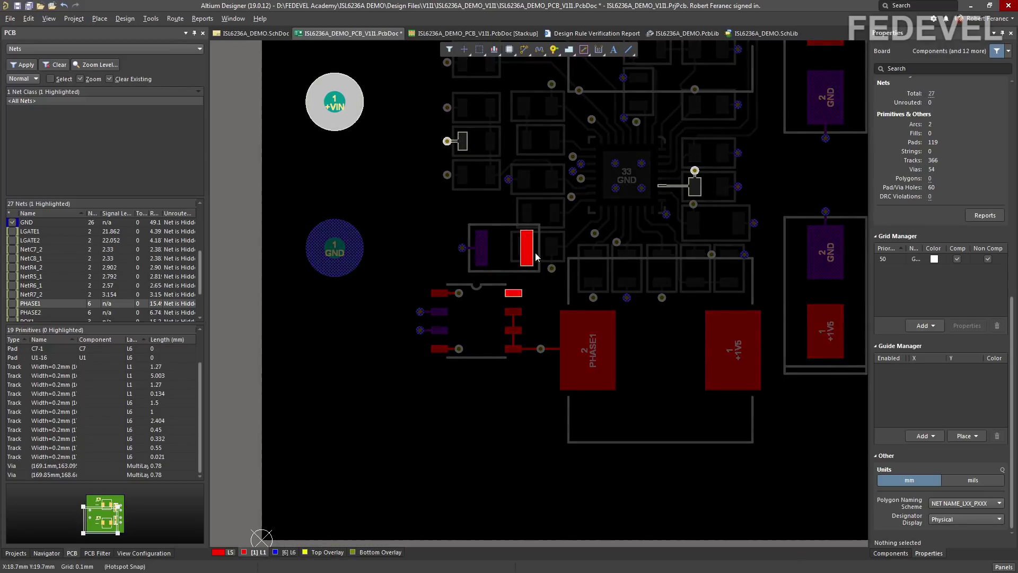
- Route a 0.2 mm L1 track from the lower input capacitor's +VIN pad 2 to the lower MOSFET's +VIN pad
ctrl+scroll(536, 252, down, 1)
right_drag(539, 231, 547, 252)
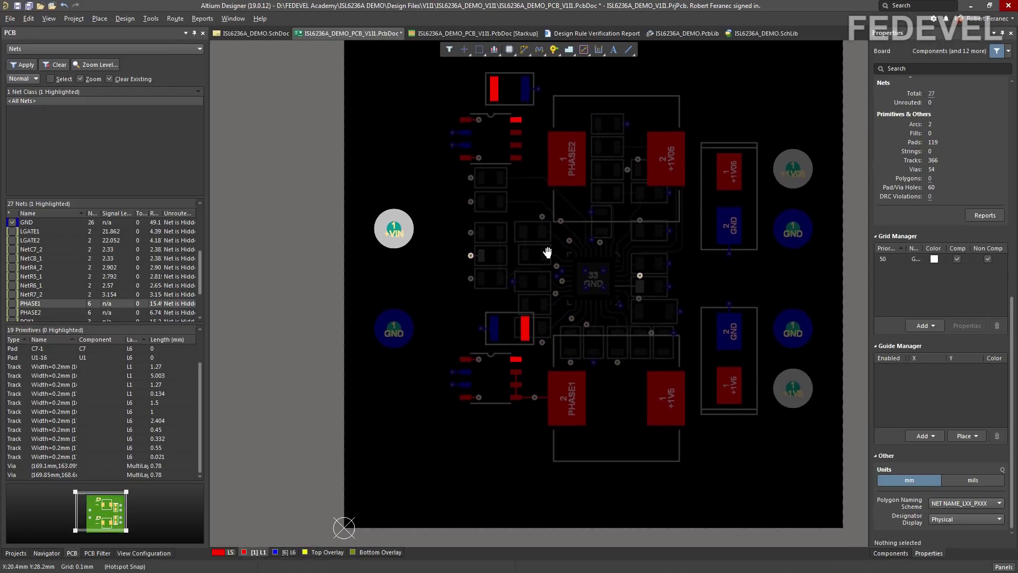
click(525, 51)
ctrl+scroll(526, 350, up, 2)
click(525, 312)
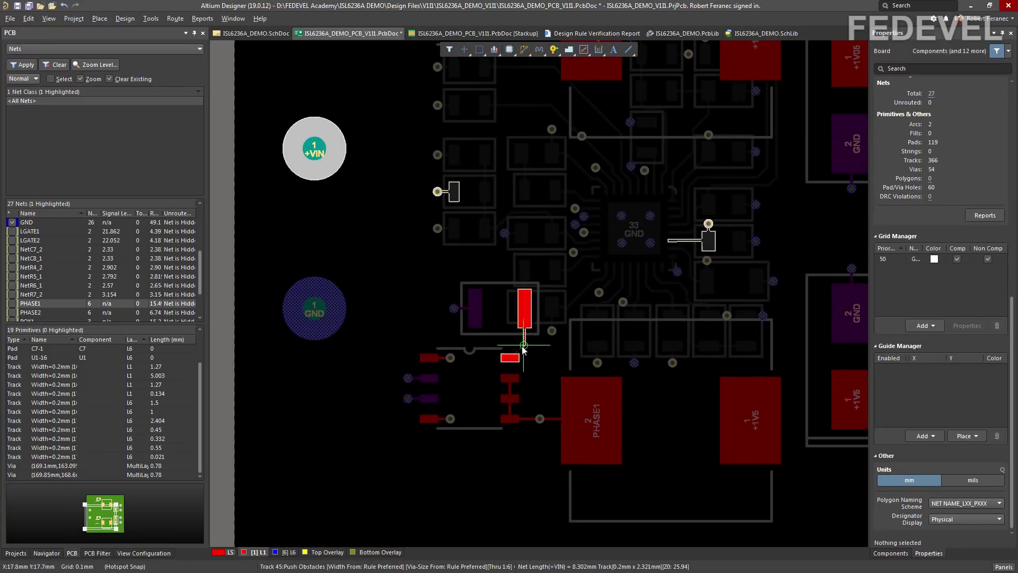
ctrl+scroll(511, 347, up, 1)
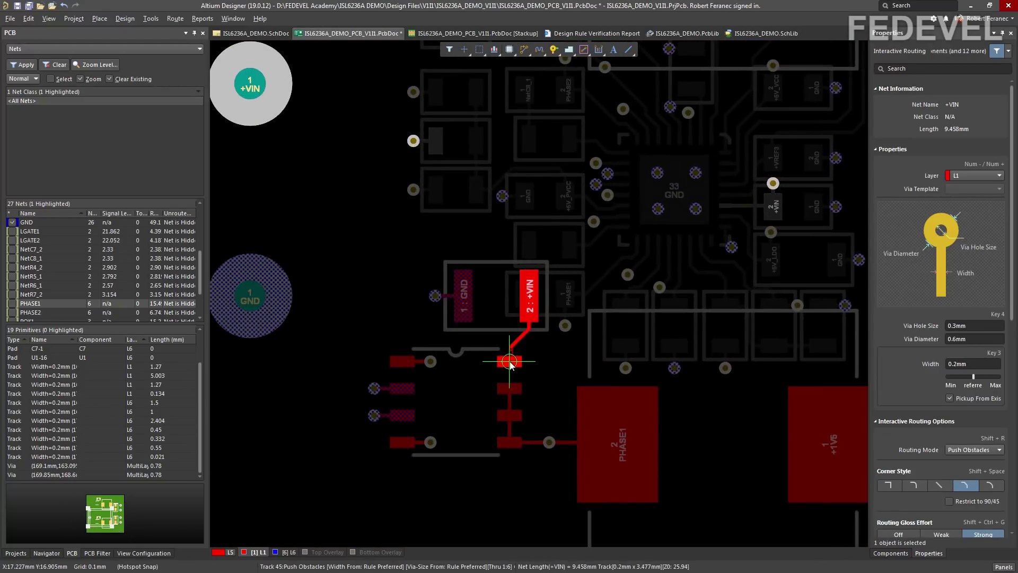
click(509, 362)
ctrl+scroll(507, 276, down, 1)
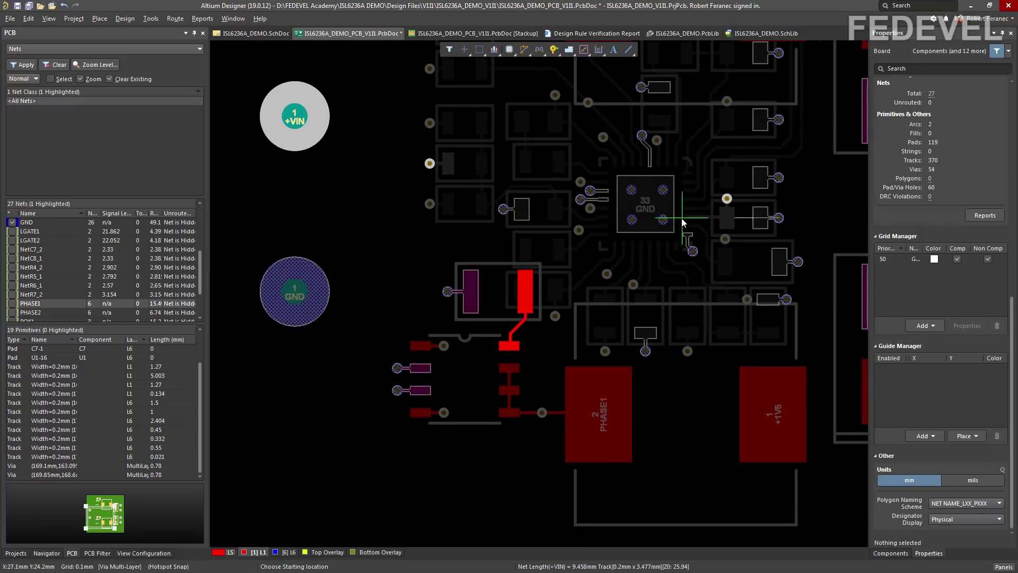
- Route +VIN on L1 from the via beyond U1 through the input-side via to J1, and link the lower input capacitor's +VIN pad to that input-side via
click(716, 198)
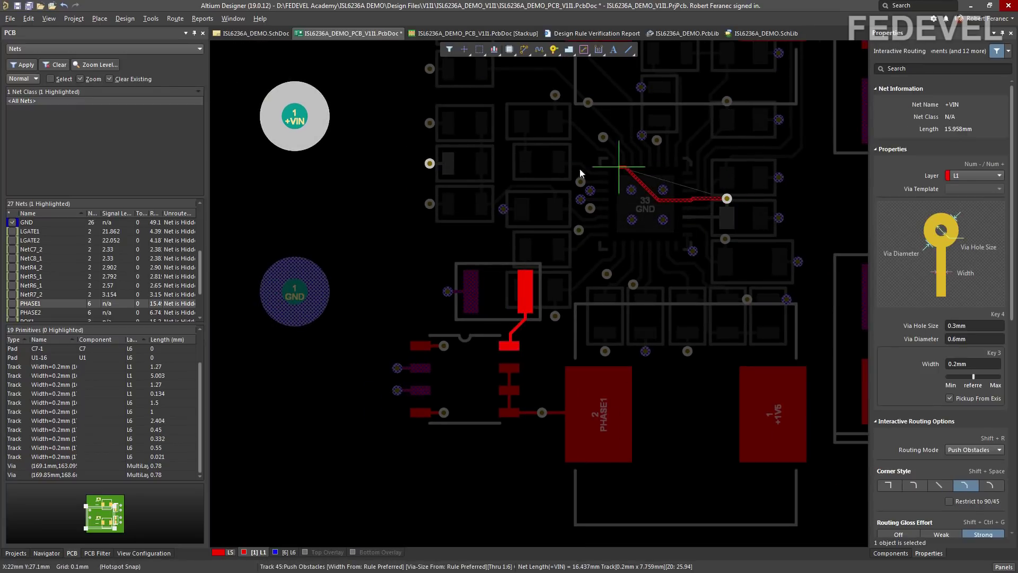
click(430, 163)
click(431, 163)
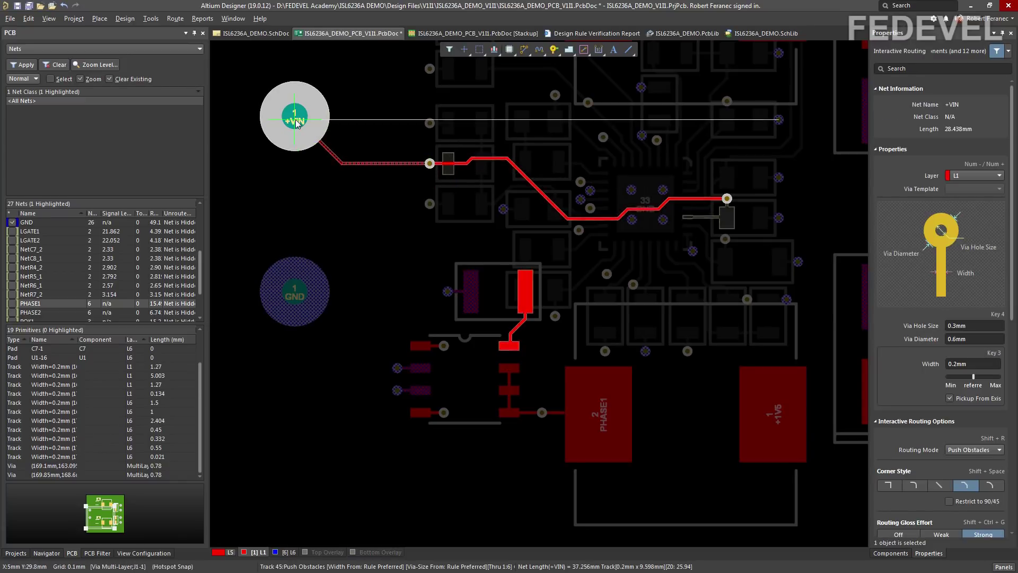
click(323, 136)
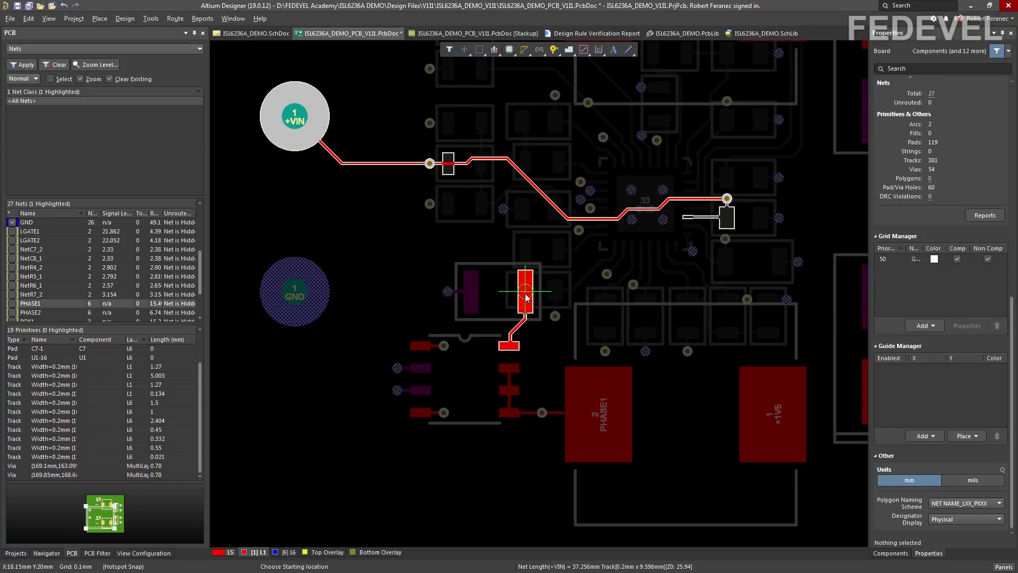
click(526, 289)
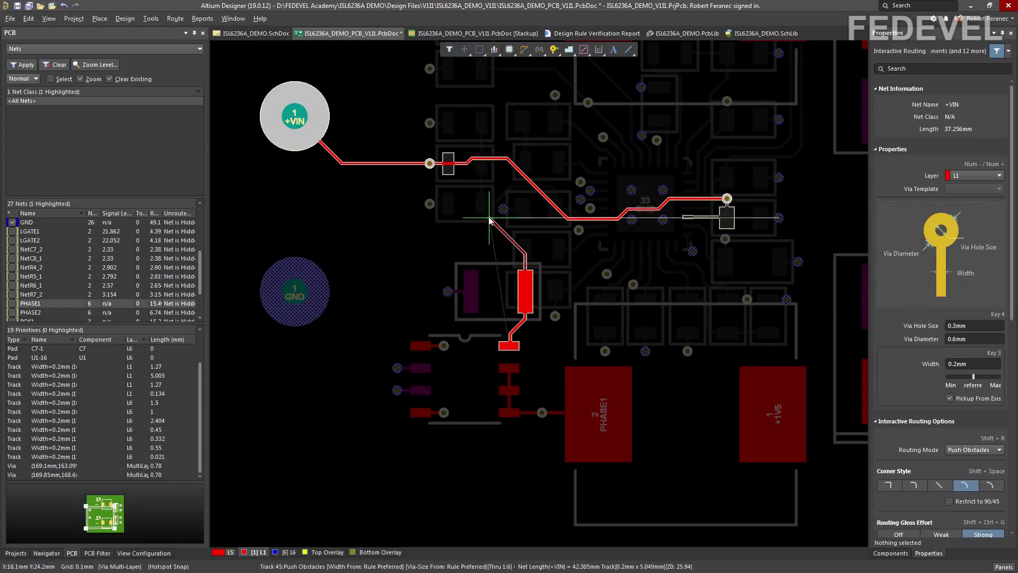
click(429, 163)
- Route a 0.2 mm L1 track from Q2's +VIN pad to pad 2 of the upper input capacitor
ctrl+scroll(469, 227, down, 2)
ctrl+scroll(468, 227, down, 1)
right_drag(406, 194, 408, 287)
ctrl+scroll(417, 154, up, 2)
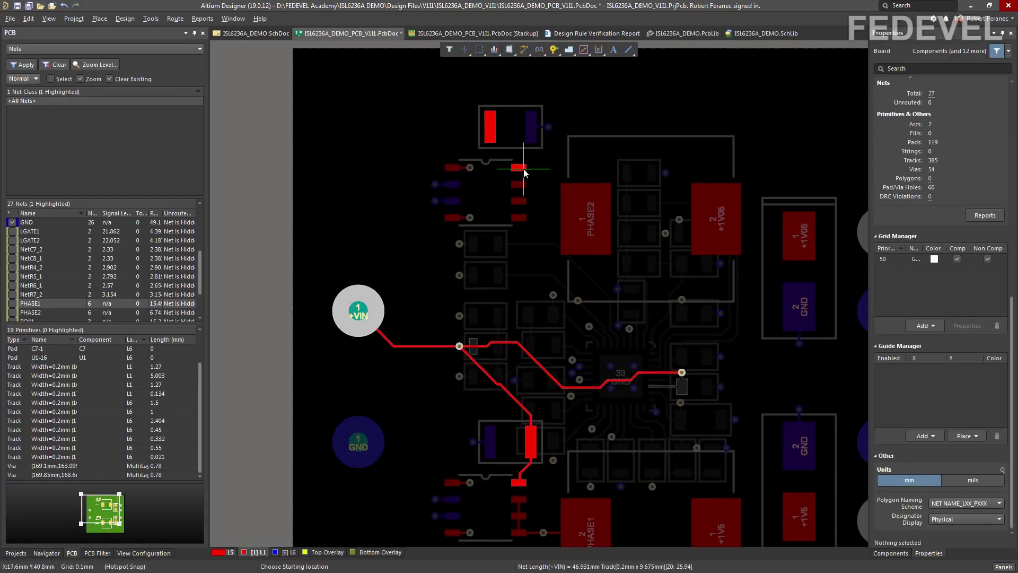
right_click(506, 166)
key(ctrl+w)
click(506, 168)
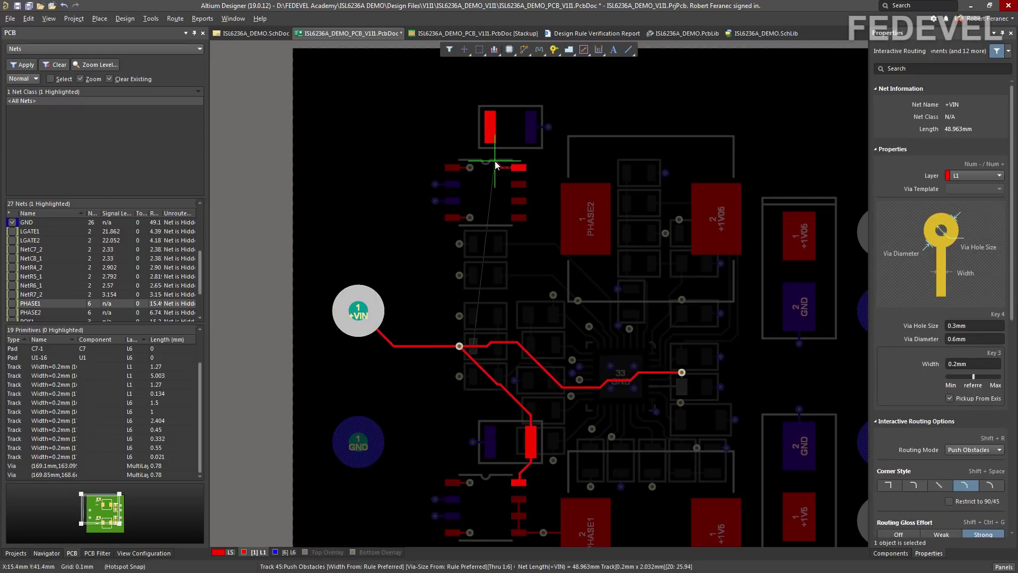
click(490, 129)
- Route +VIN on L1 from the upper input capacitor's pad 2 around the outside of Q2 to J1's +VIN pad
click(491, 130)
click(388, 142)
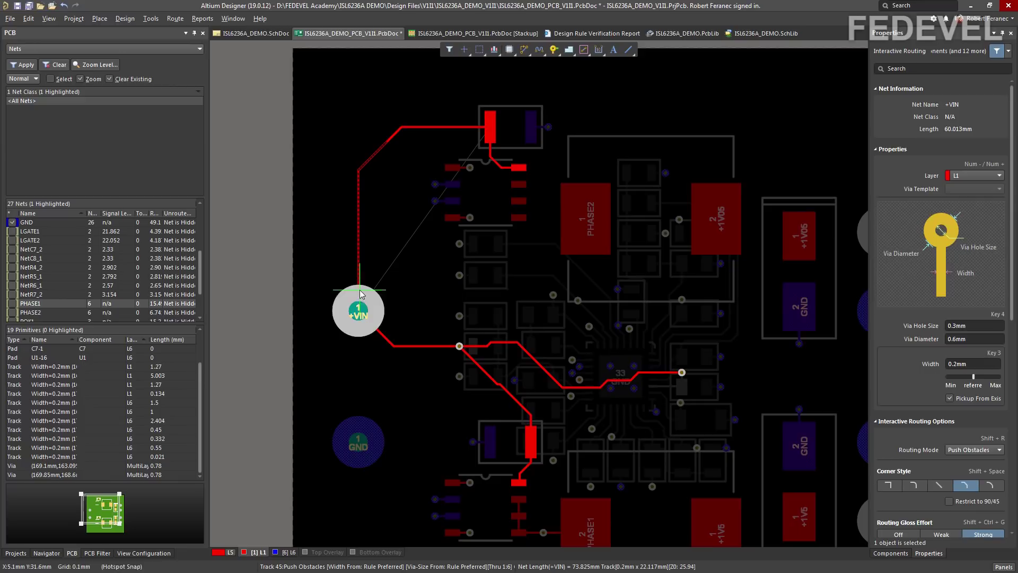
click(360, 317)
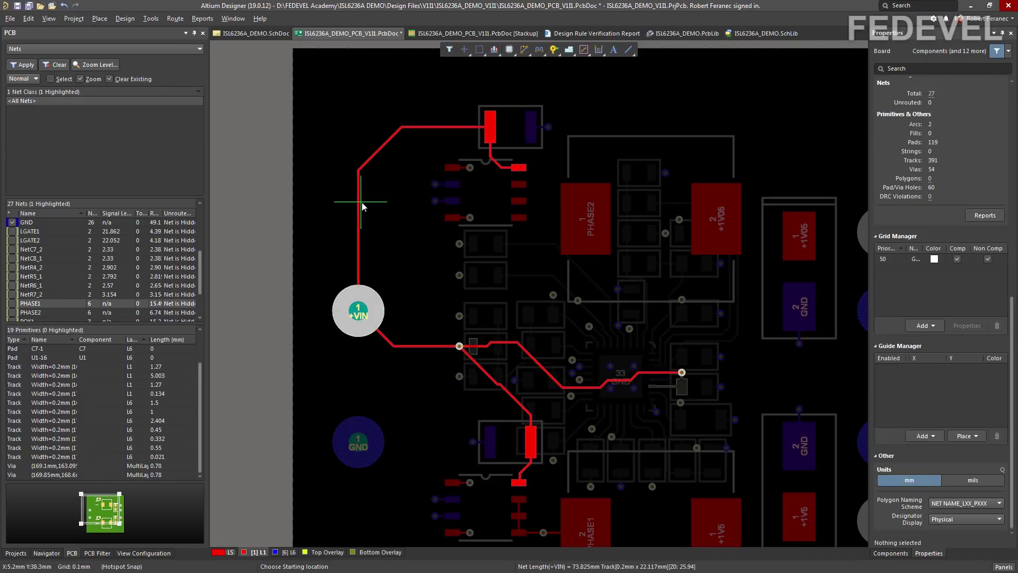
ctrl+scroll(363, 204, down, 1)
right_click(487, 216)
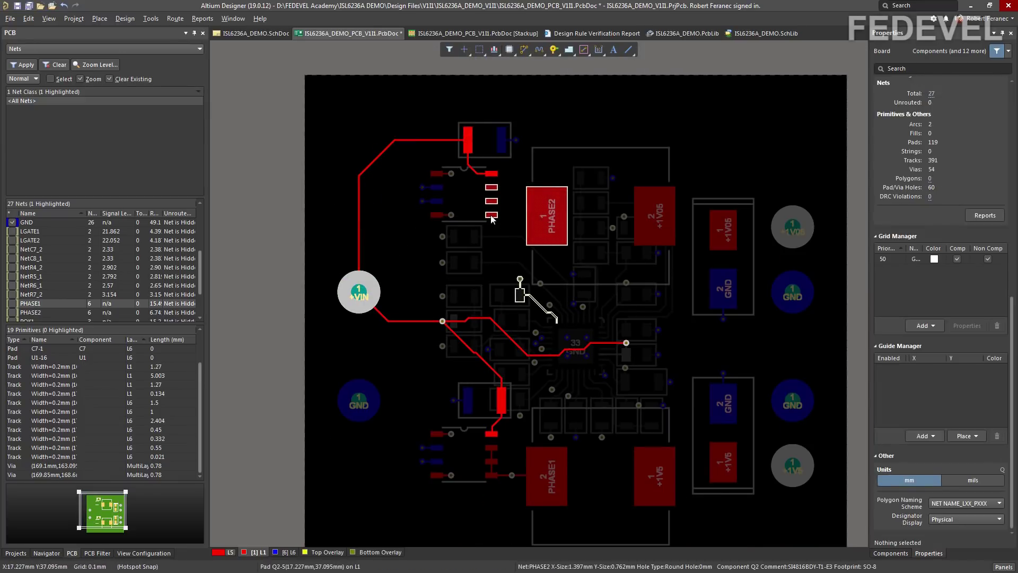
- Route a 0.2 mm L1 track through Q2's three PHASE2 pads and on to the upper inductor's PHASE2 pad
ctrl+scroll(515, 207, up, 2)
key(ctrl+w)
click(469, 168)
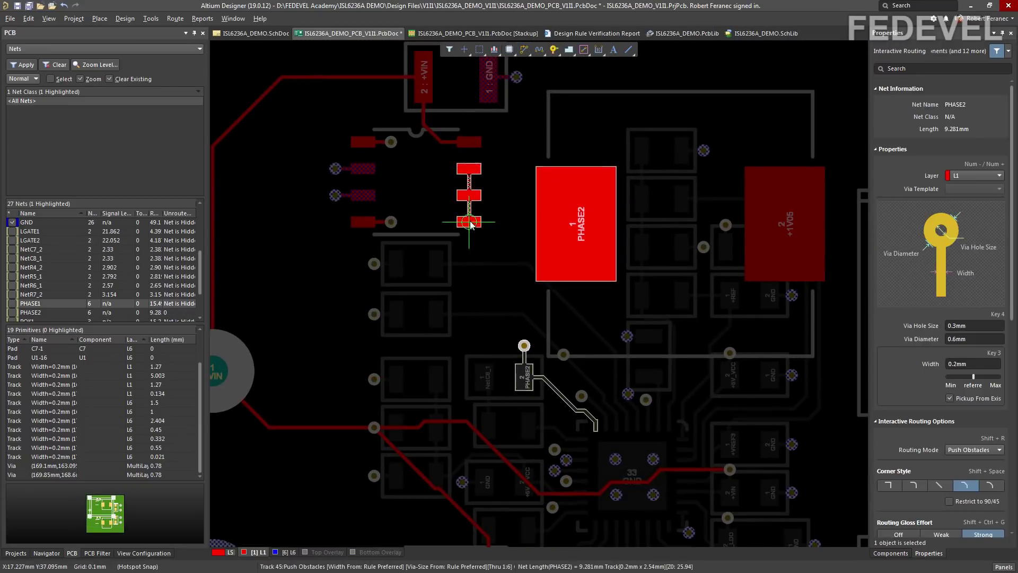
click(470, 220)
click(471, 221)
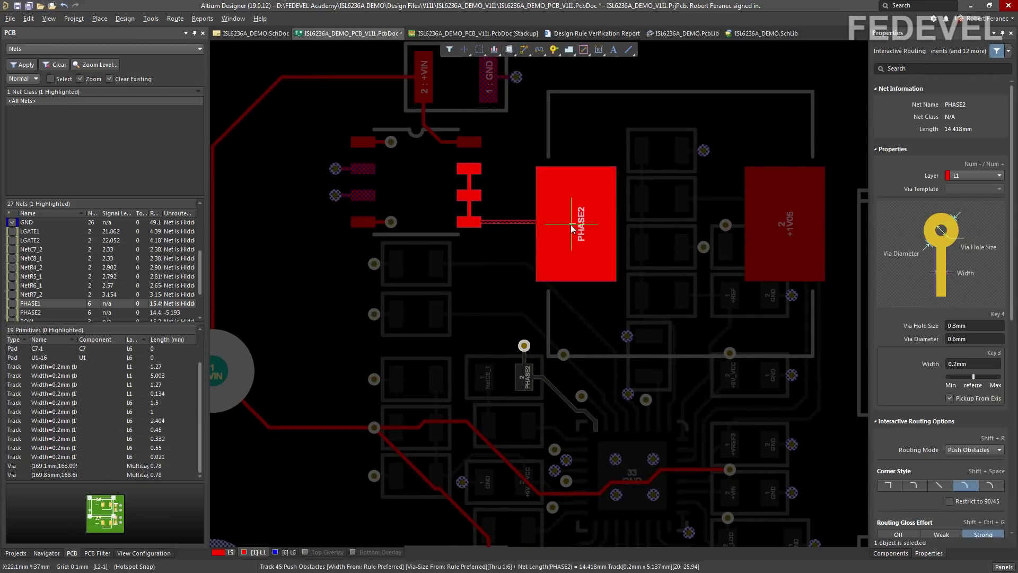
click(573, 225)
right_click(564, 246)
right_click(564, 247)
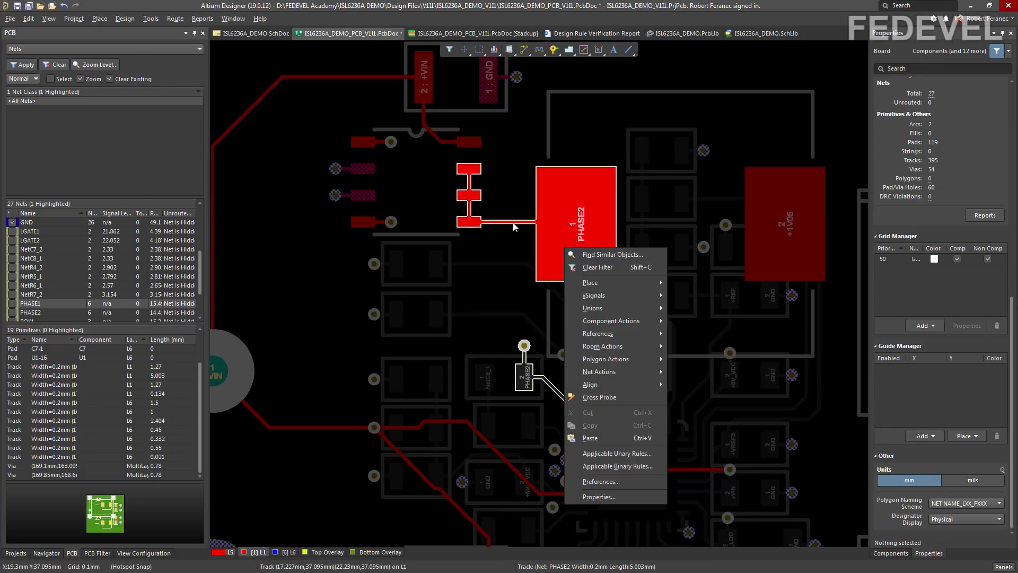
- Place a Thru 1:6 via with 0.3 mm hole and 0.6 mm diameter on the PHASE2 track between Q2 and the inductor
click(553, 50)
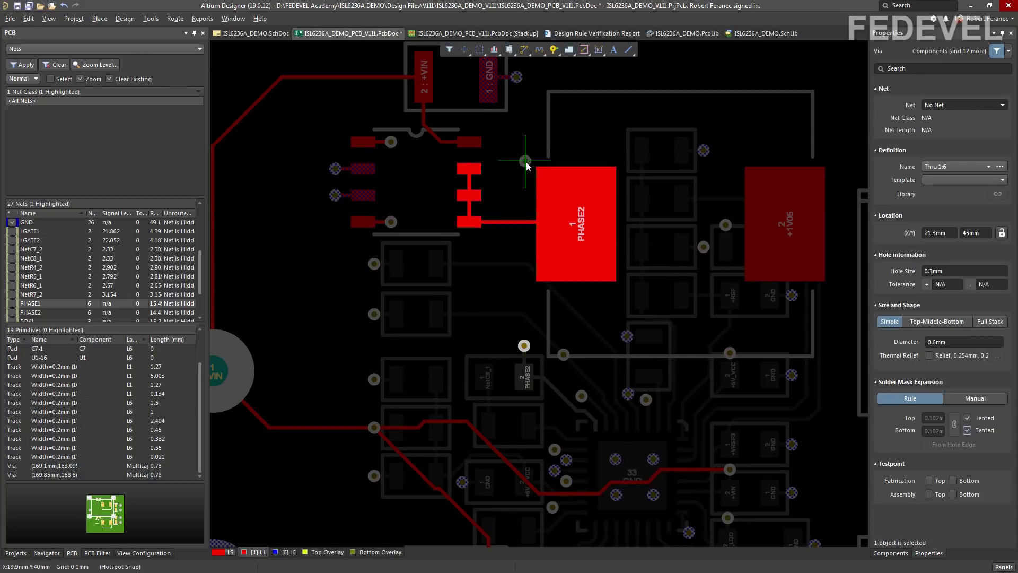
click(509, 222)
ctrl+scroll(491, 147, down, 2)
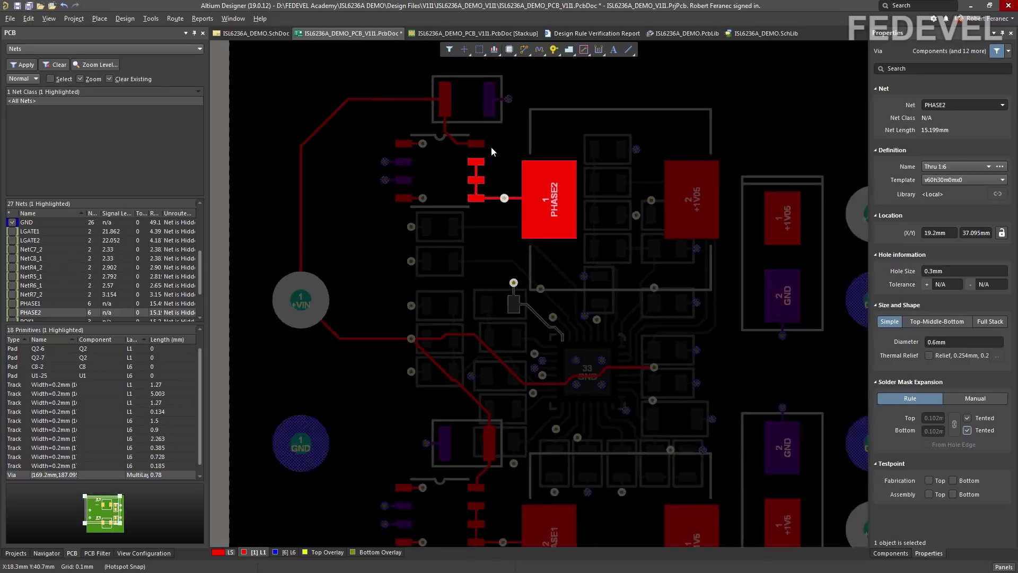
- Route +1V05 on L1 with 0.2 mm tracks from the upper inductor's pad 2 to C10's pad 1, and from the +1V05 connector pad to C10
right_drag(657, 195, 462, 161)
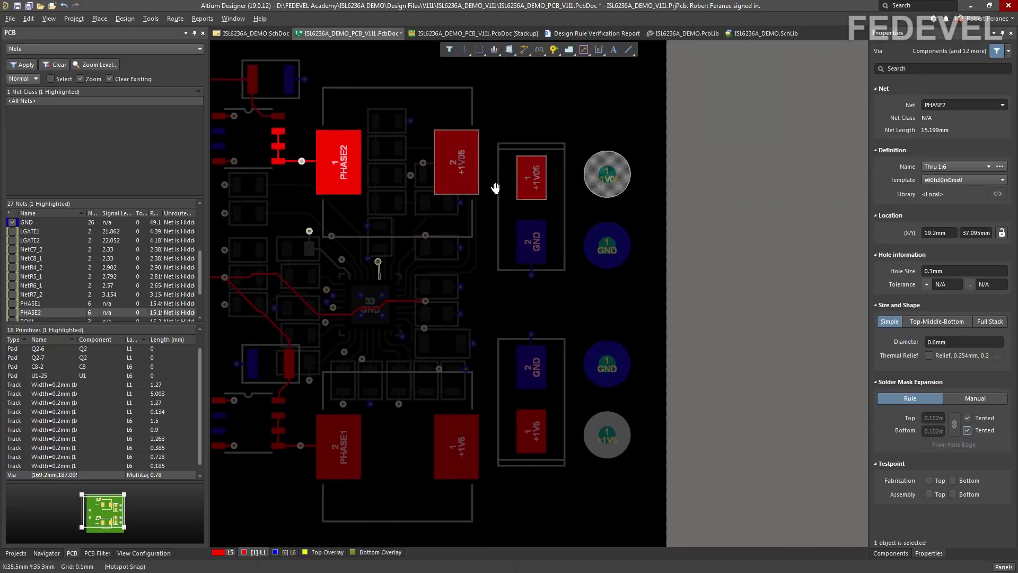
ctrl+scroll(525, 145, up, 2)
ctrl+scroll(525, 145, up, 1)
key(Escape)
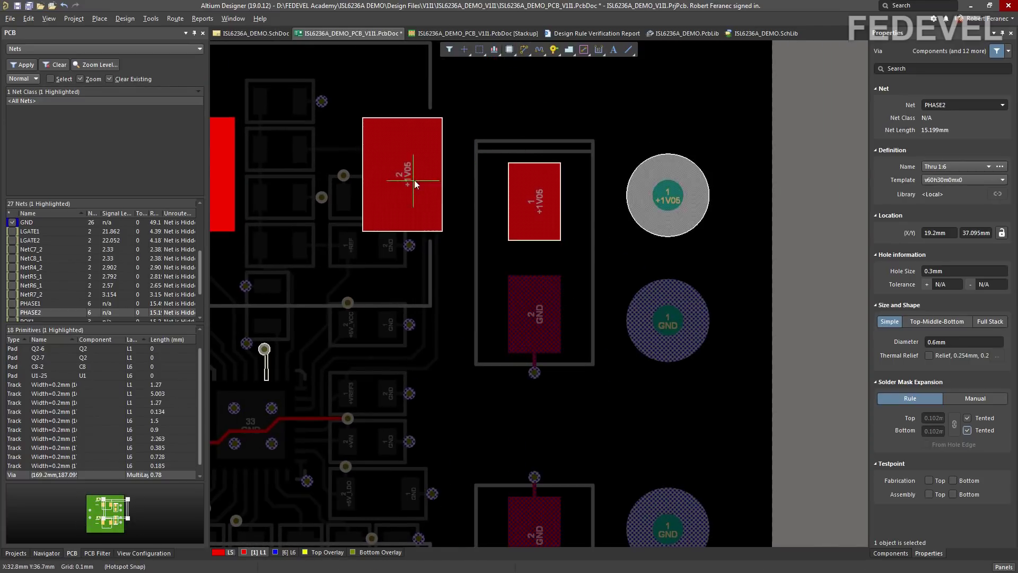
click(405, 177)
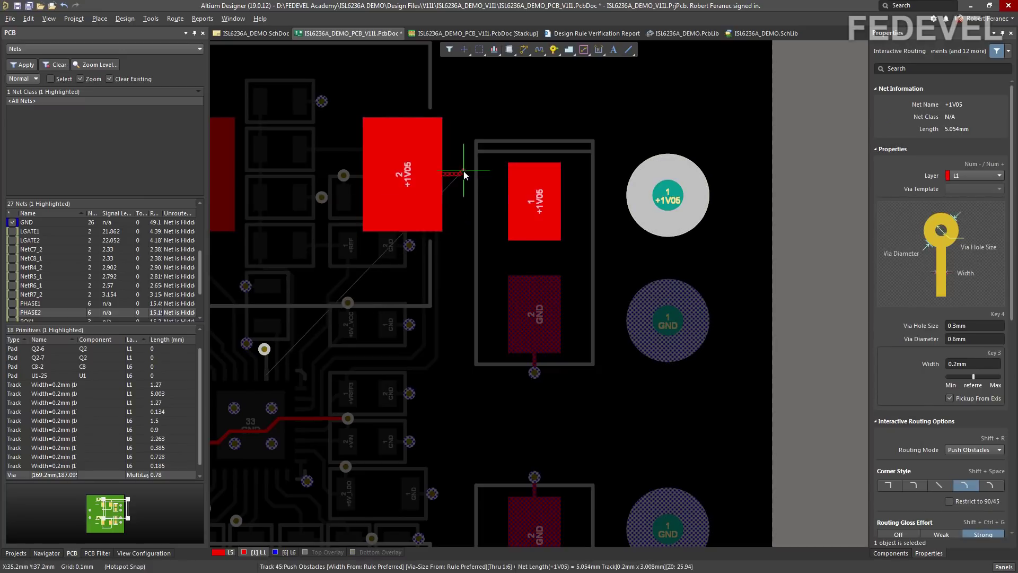
click(542, 206)
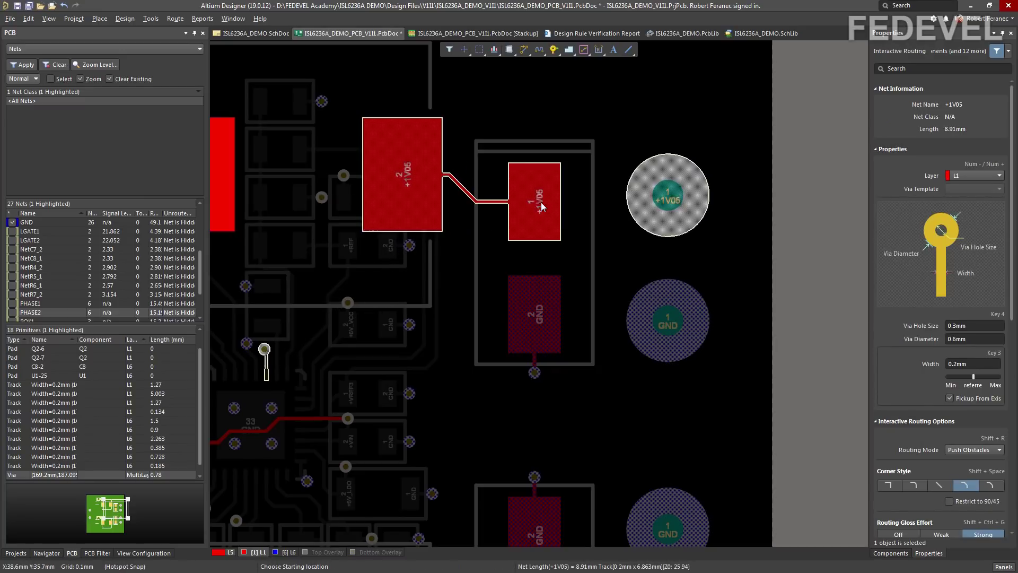
click(669, 202)
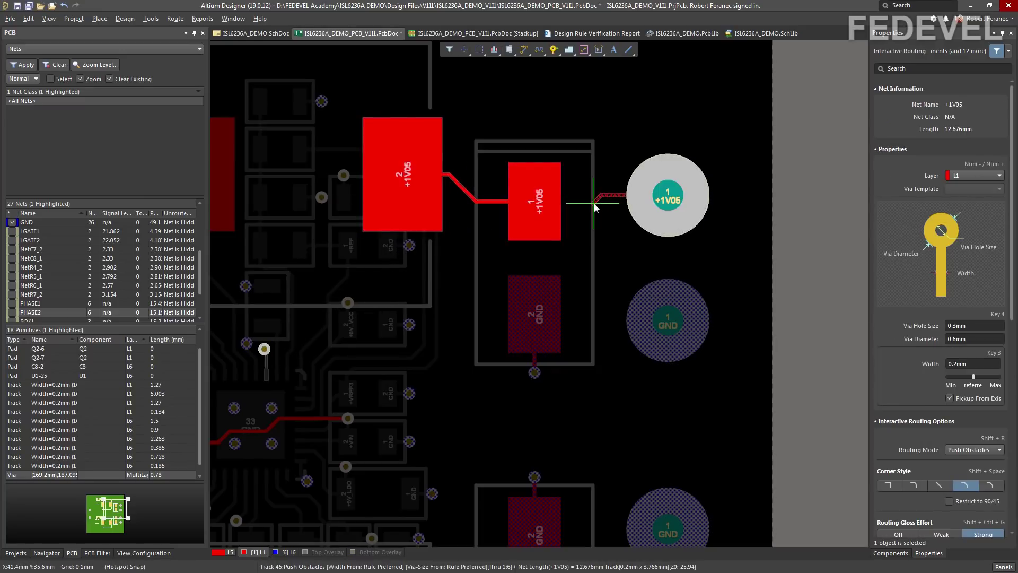
click(534, 204)
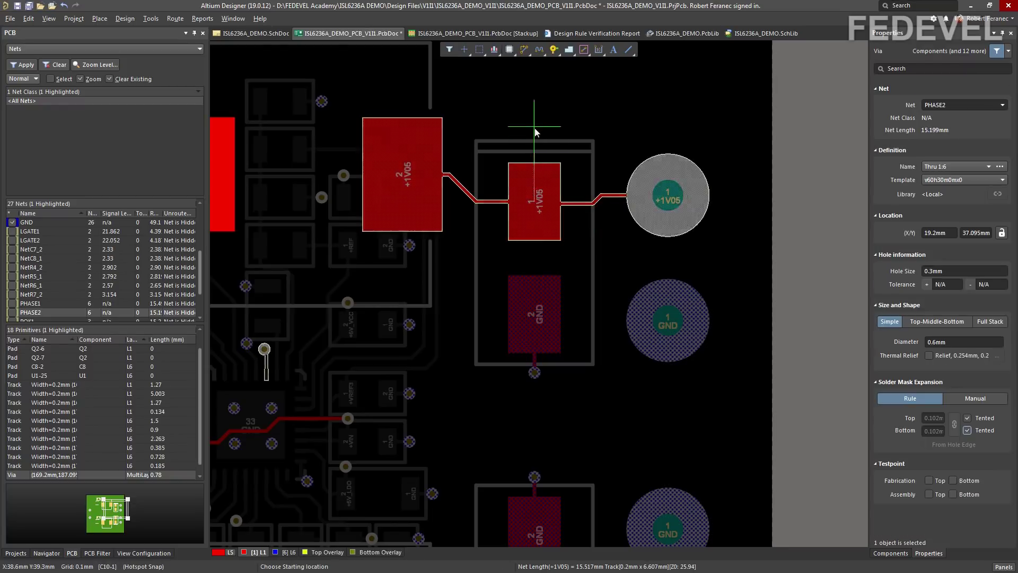
- Route +1V5 on L1 with 0.2 mm tracks from the lower inductor's pad 1 and the +1V5 connector pad to the output capacitor's pad 1
ctrl+scroll(527, 299, down, 3)
ctrl+scroll(528, 432, up, 4)
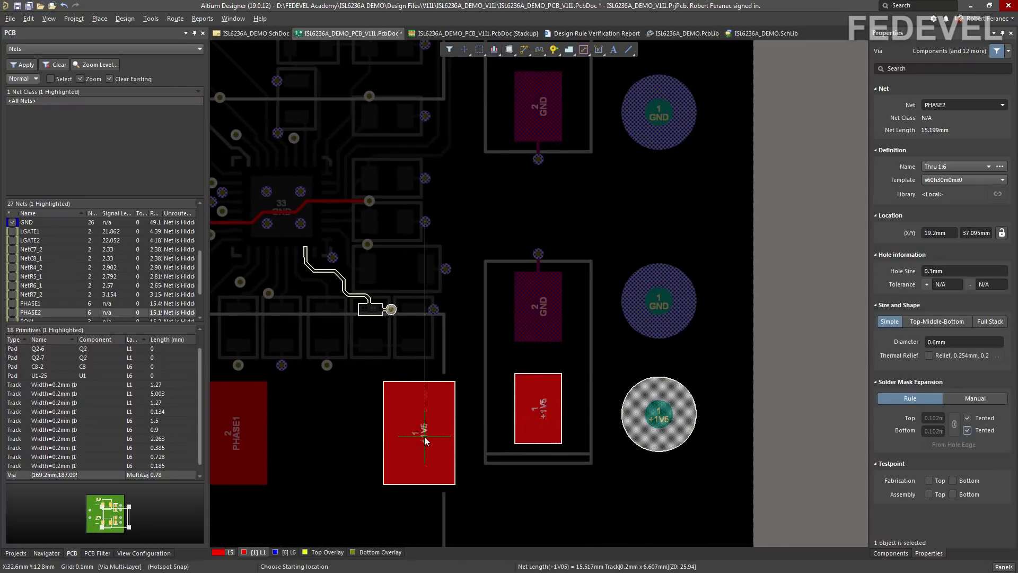
click(422, 436)
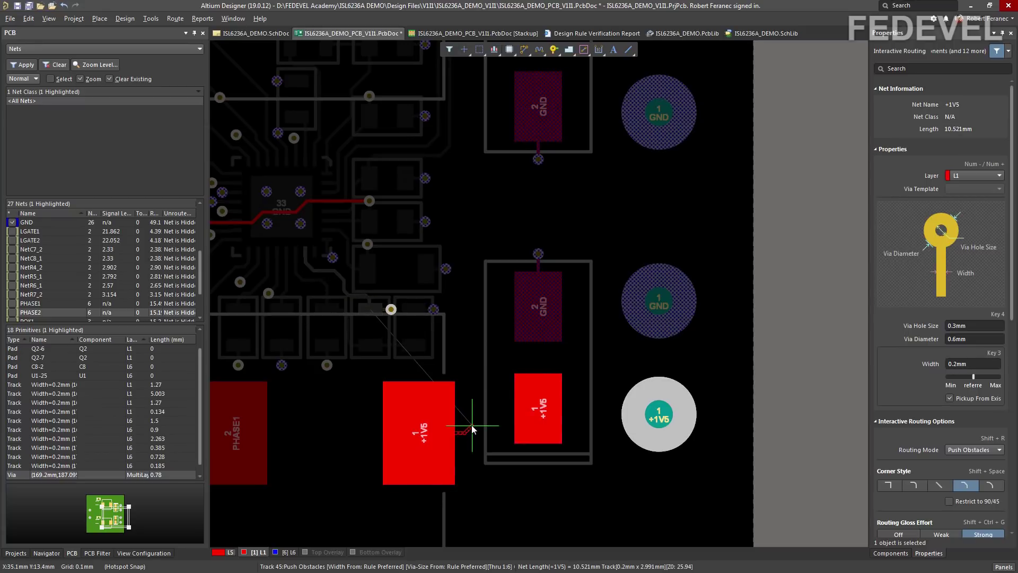
click(541, 409)
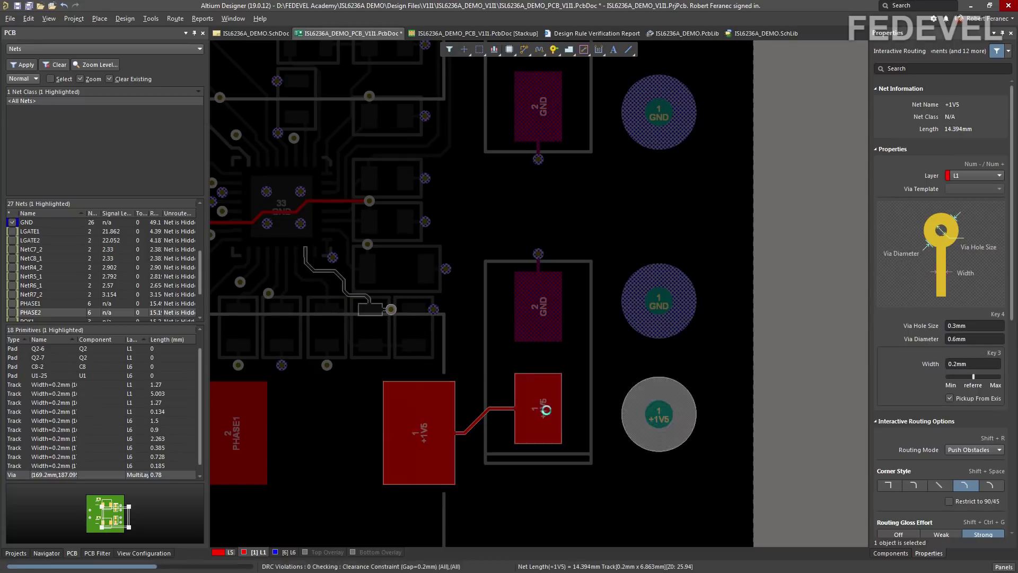
click(661, 420)
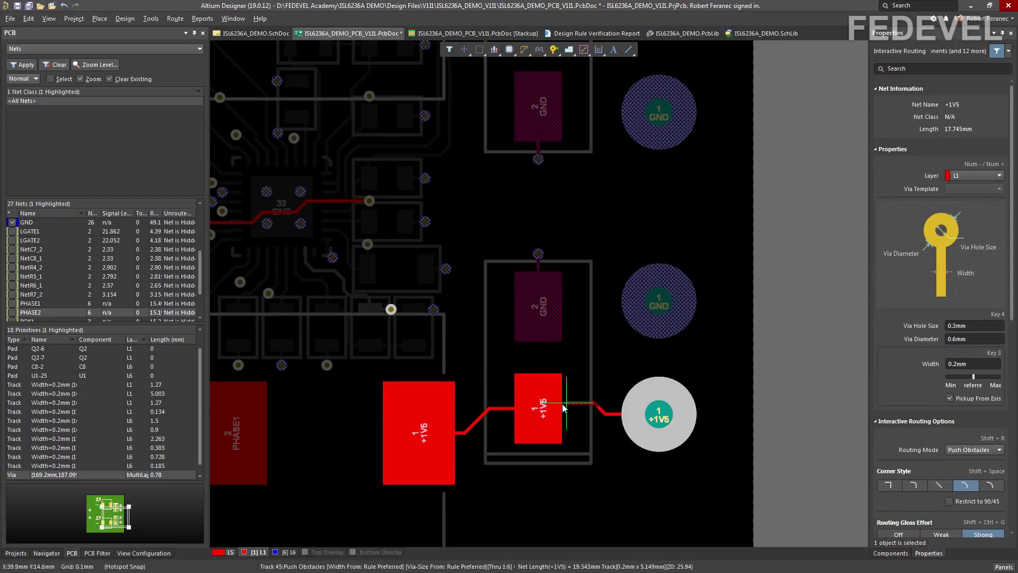
click(541, 409)
ctrl+scroll(574, 362, down, 2)
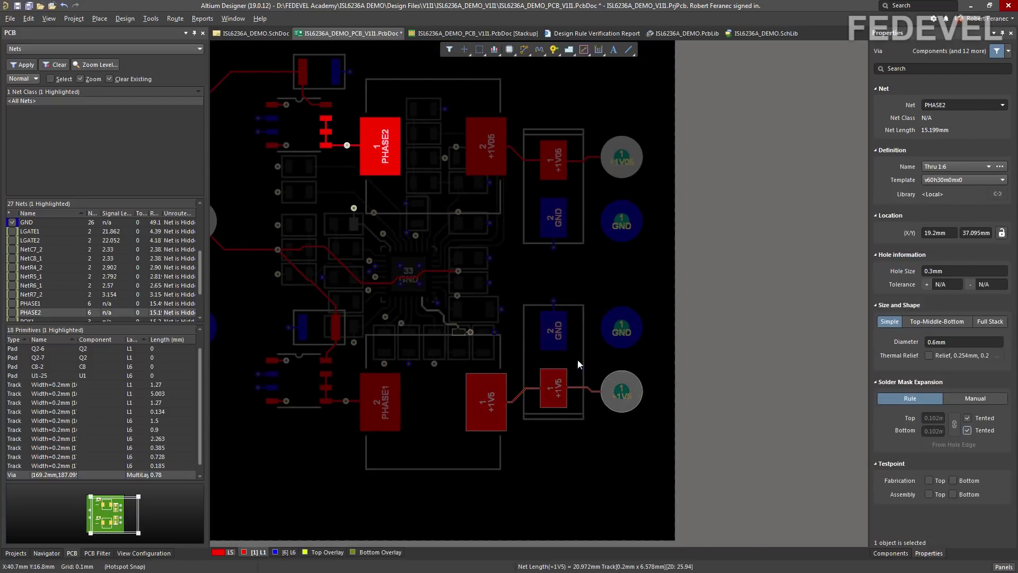
key(Escape)
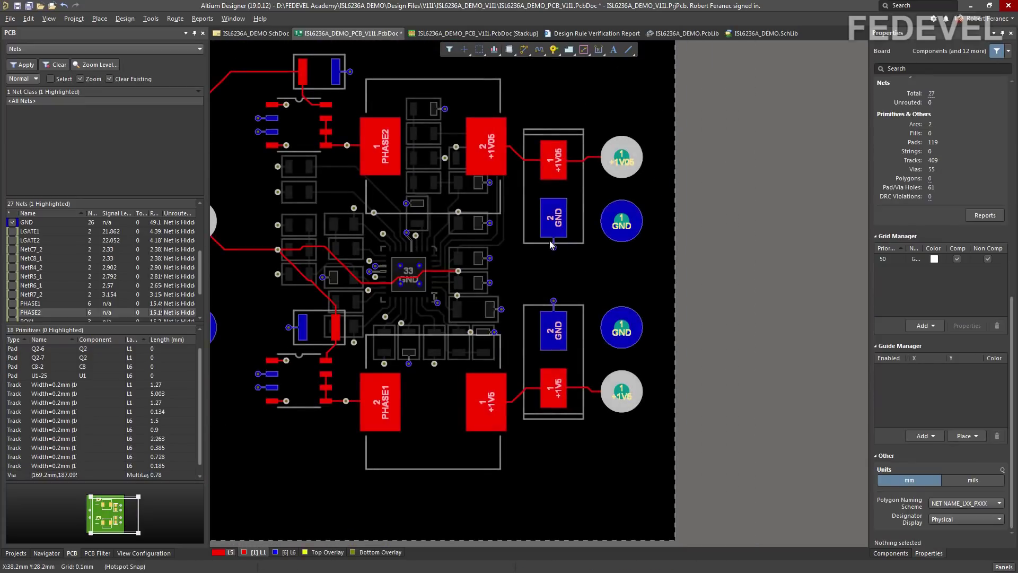
- Place Thru 1:6 vias with 0.3 mm hole and 0.6 mm diameter on the +1V5 and +1V05 tracks between each inductor and its output capacitor
right_drag(378, 218, 534, 263)
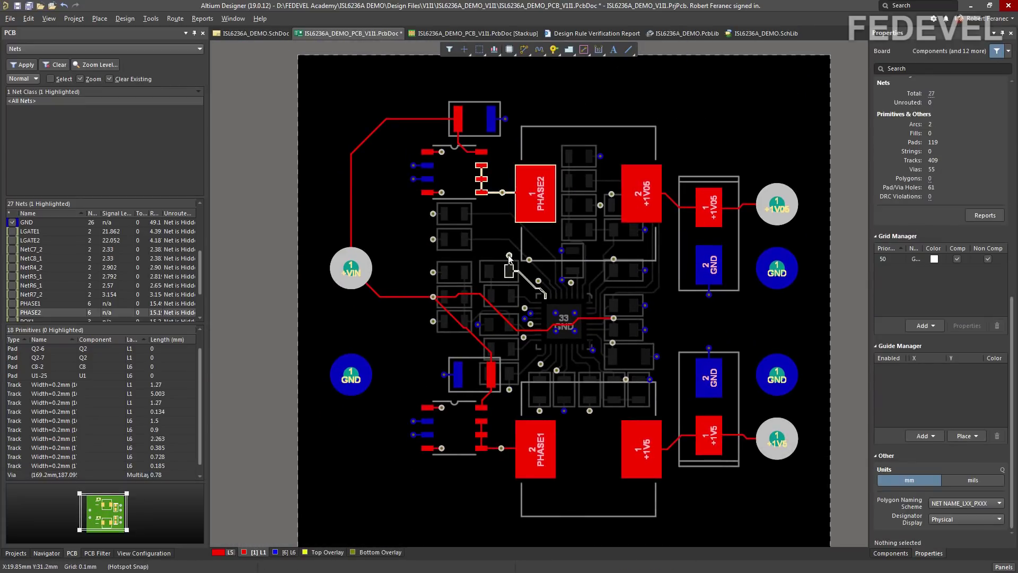
click(53, 20)
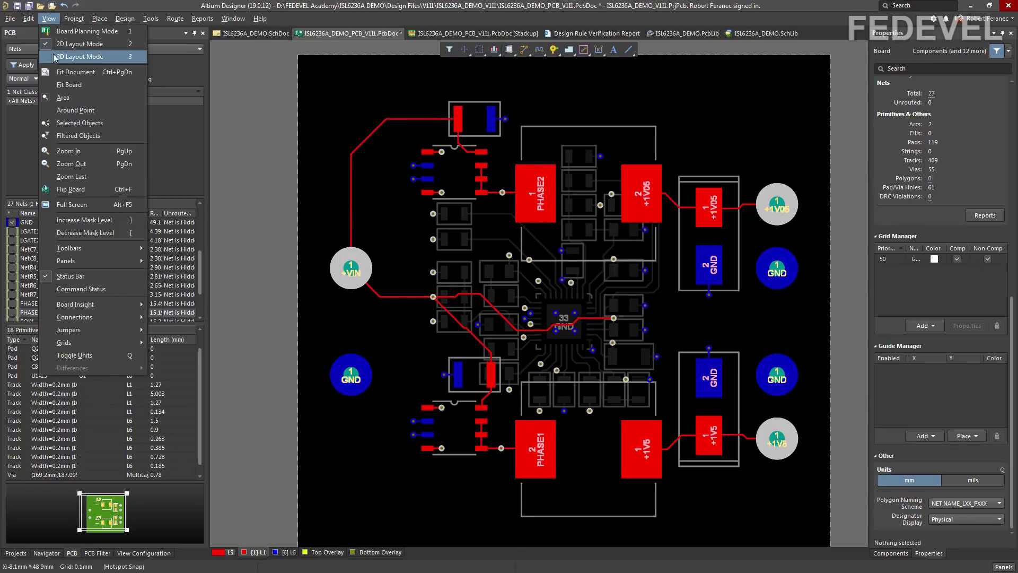
click(58, 74)
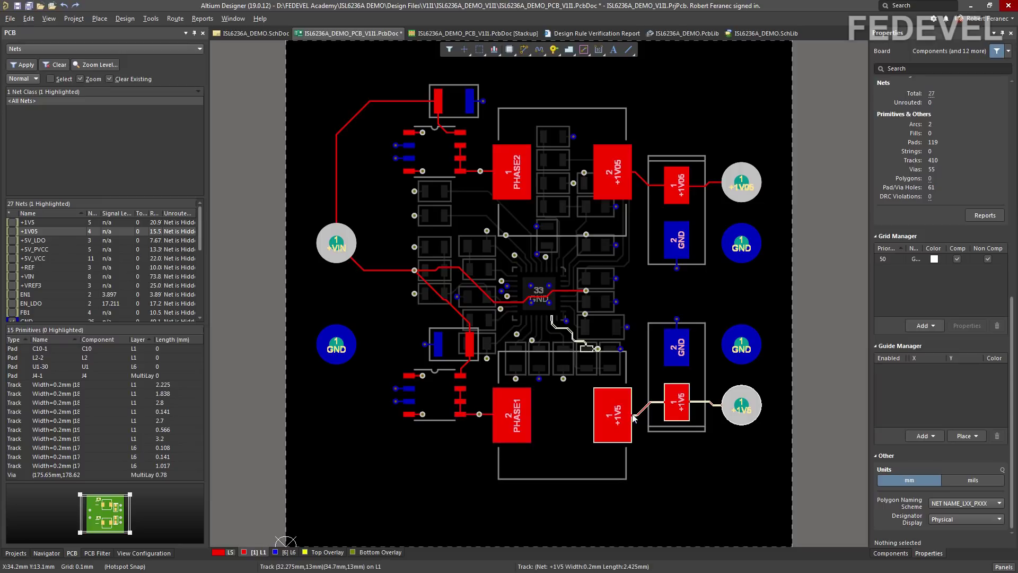
click(553, 50)
click(644, 408)
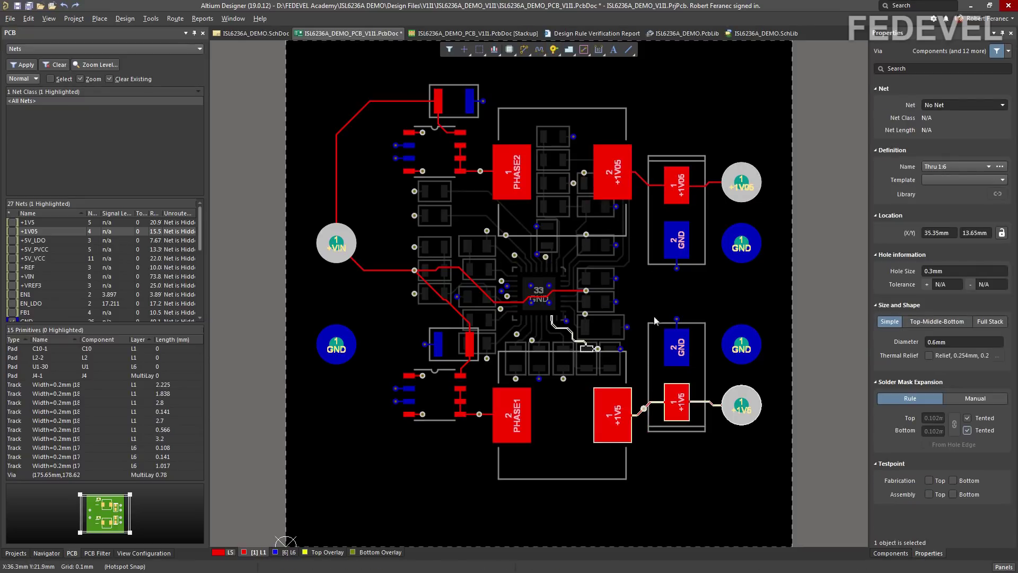
click(643, 180)
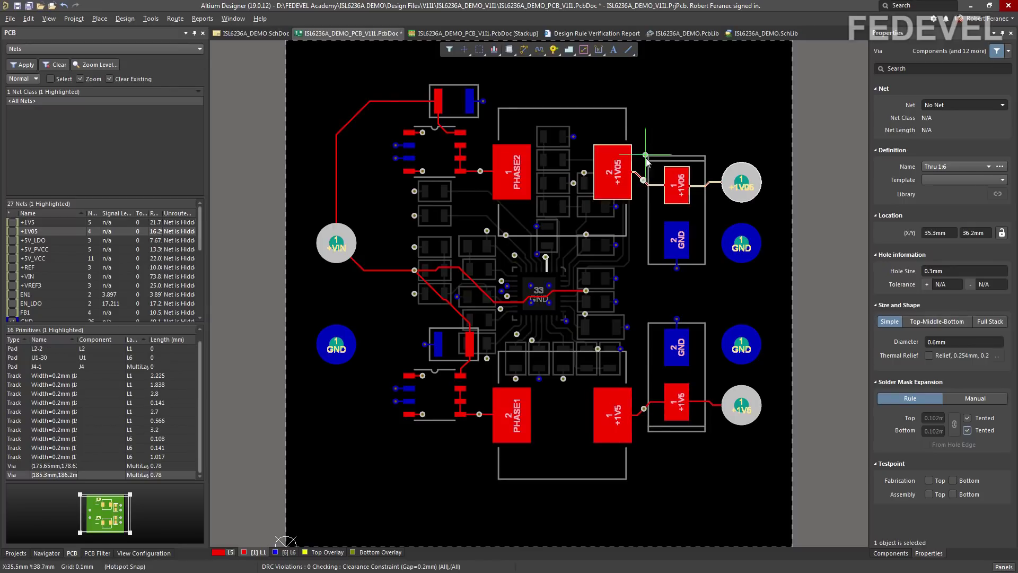
key(Escape)
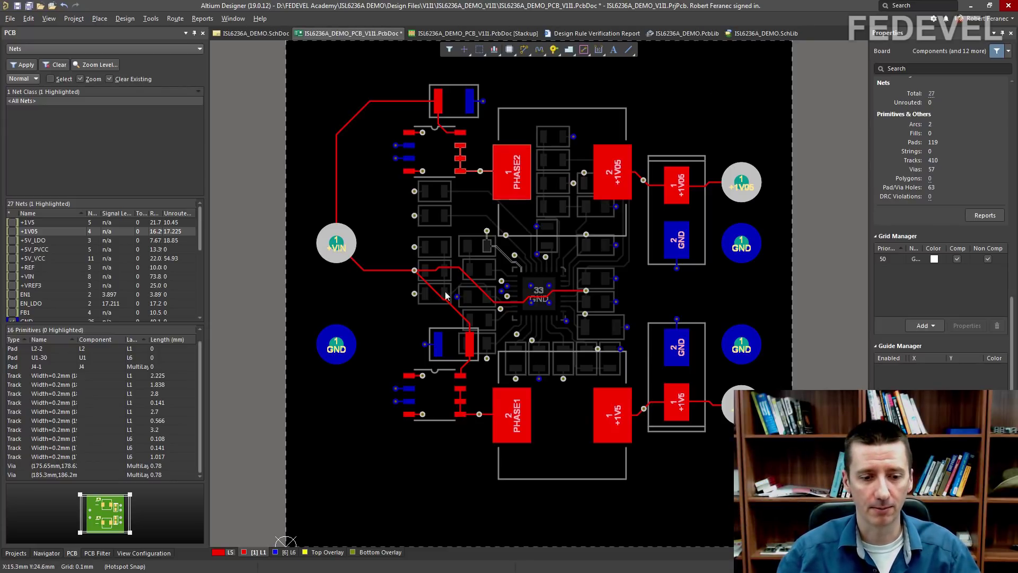
- Switch the displayed layer set to Signal Layers and make L3 the active layer
click(232, 553)
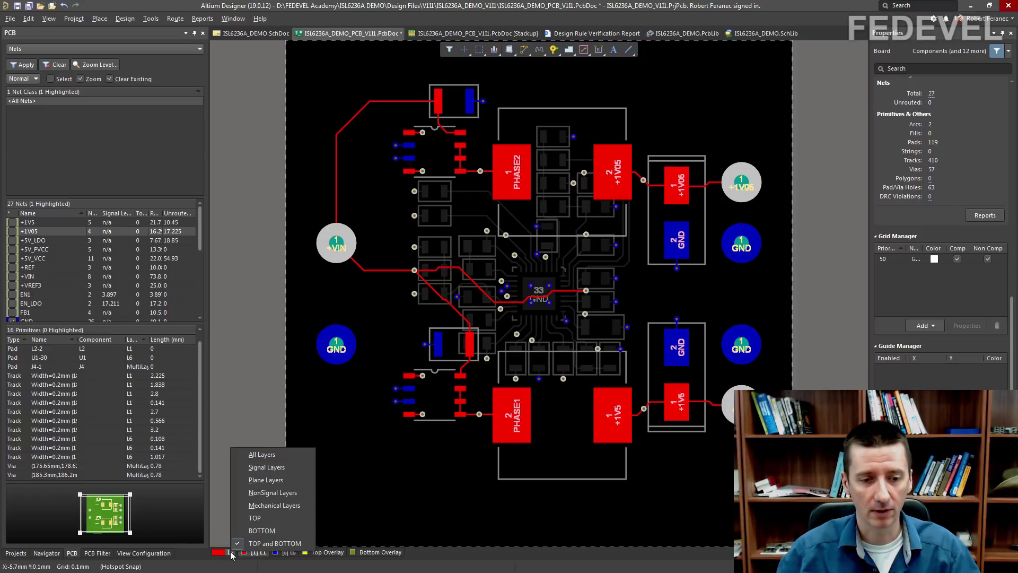
click(267, 468)
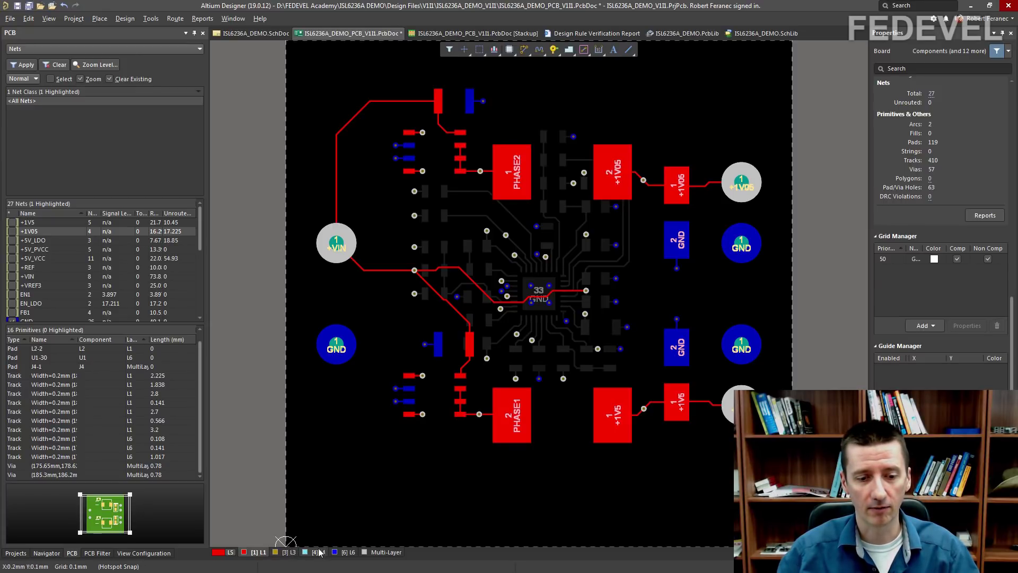
click(287, 552)
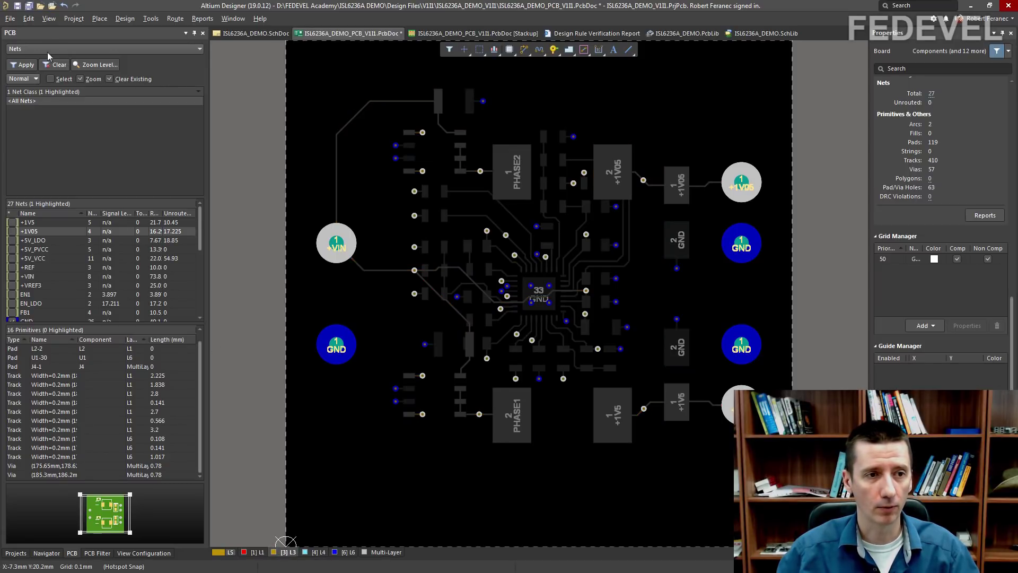
- Show all unrouted connection lines on the board
click(47, 19)
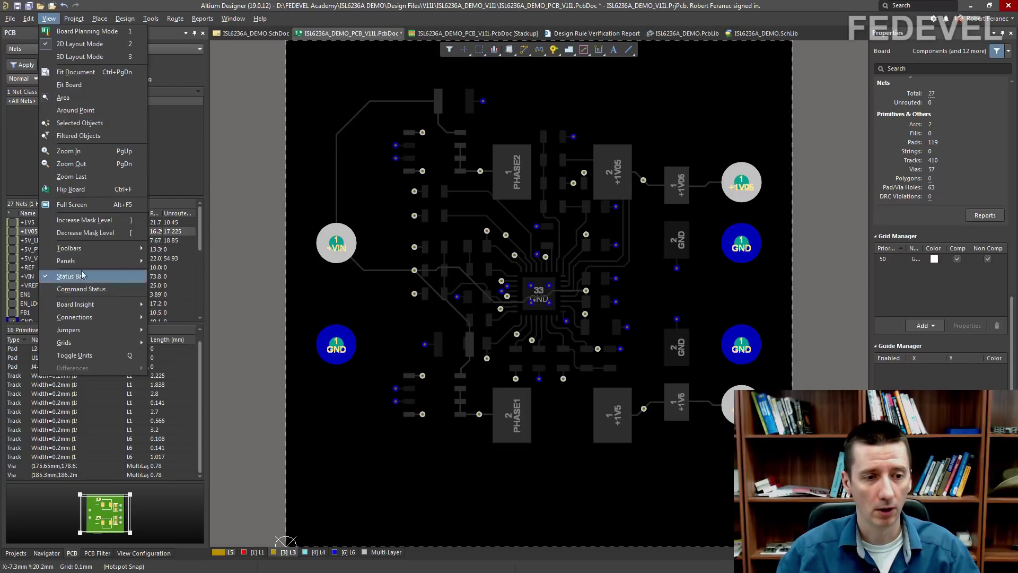
mouse_move(84, 318)
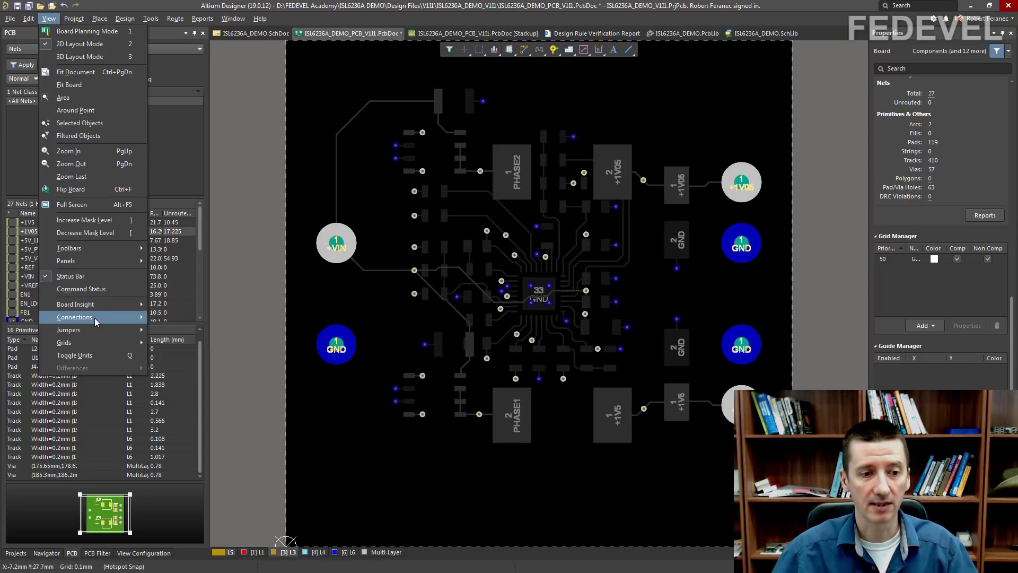
click(49, 18)
click(49, 19)
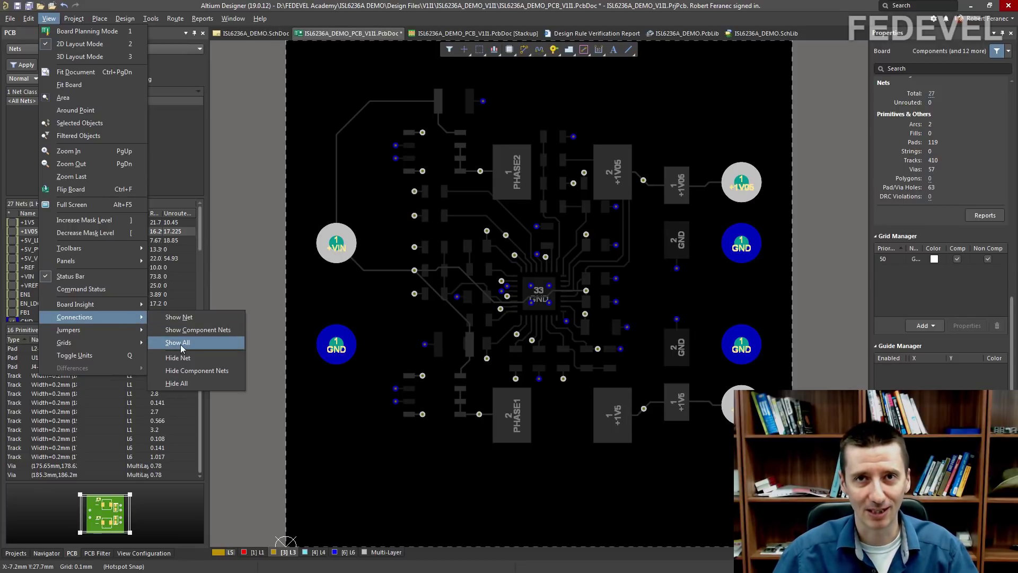
click(181, 343)
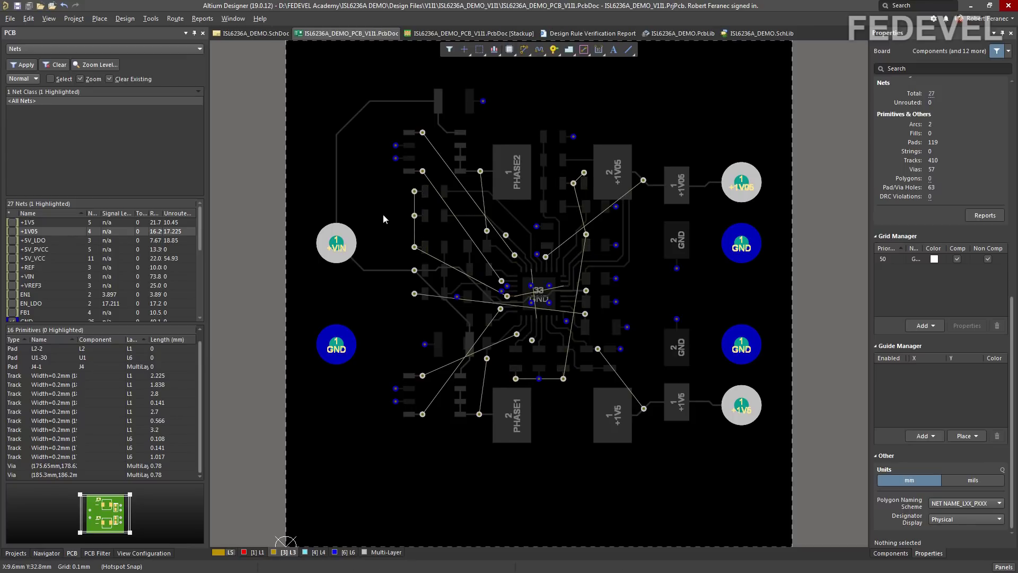
- Examine the unrouted +5V_VCC connections around U1 and make L4 the active layer
ctrl+scroll(398, 220, up, 1)
ctrl+scroll(401, 226, up, 1)
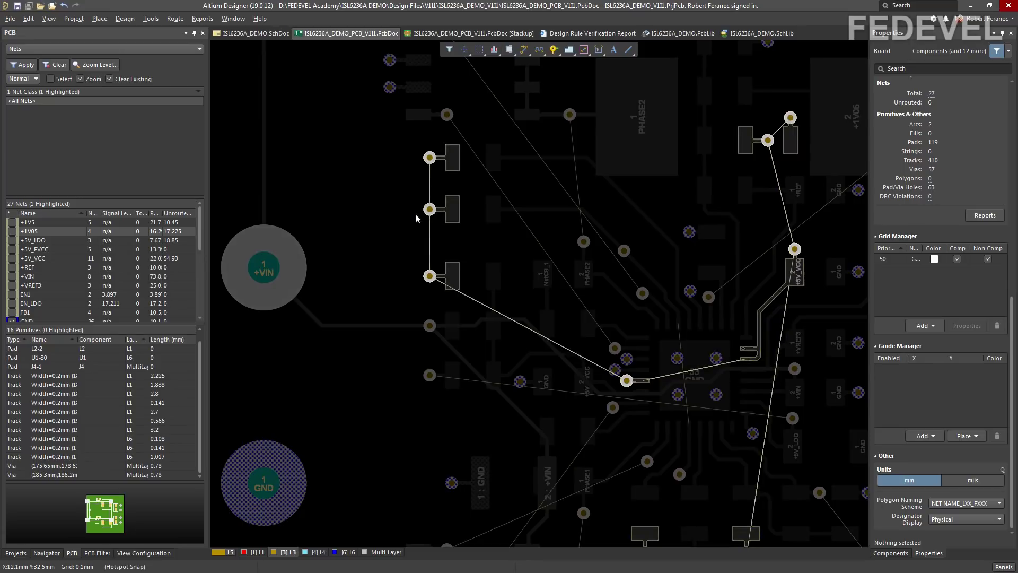
ctrl+scroll(419, 214, up, 2)
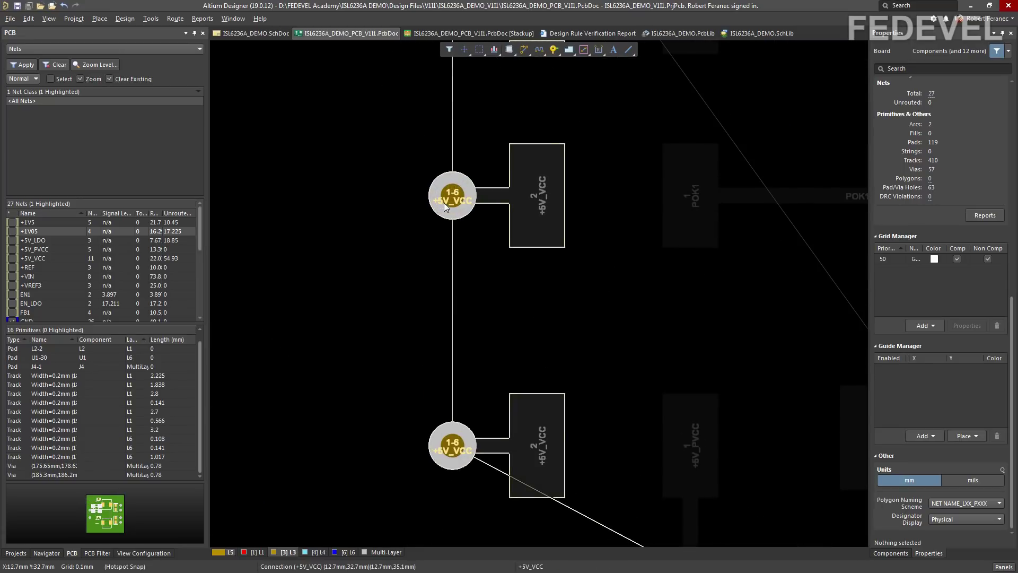
ctrl+scroll(390, 167, down, 4)
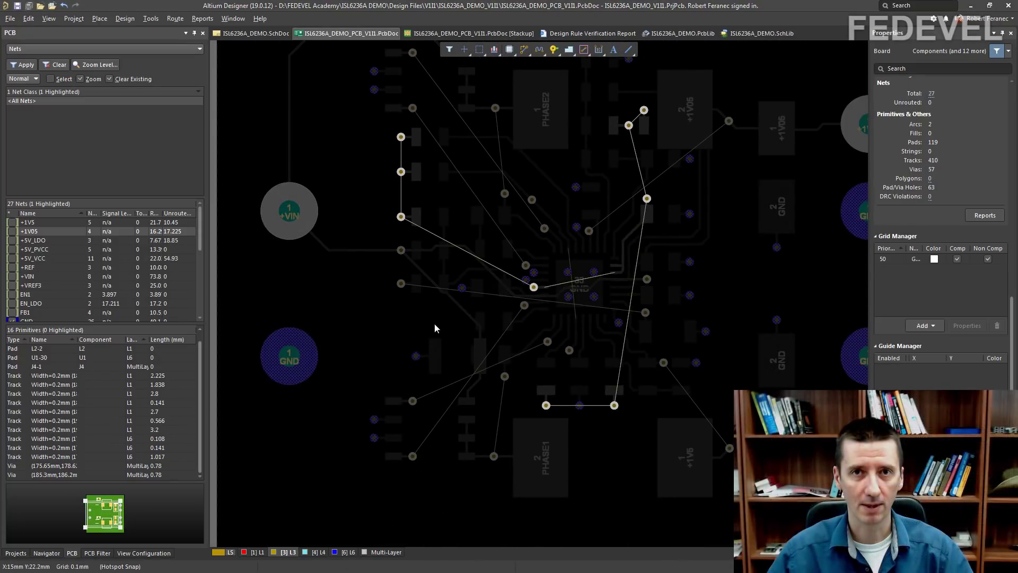
ctrl+scroll(429, 249, down, 2)
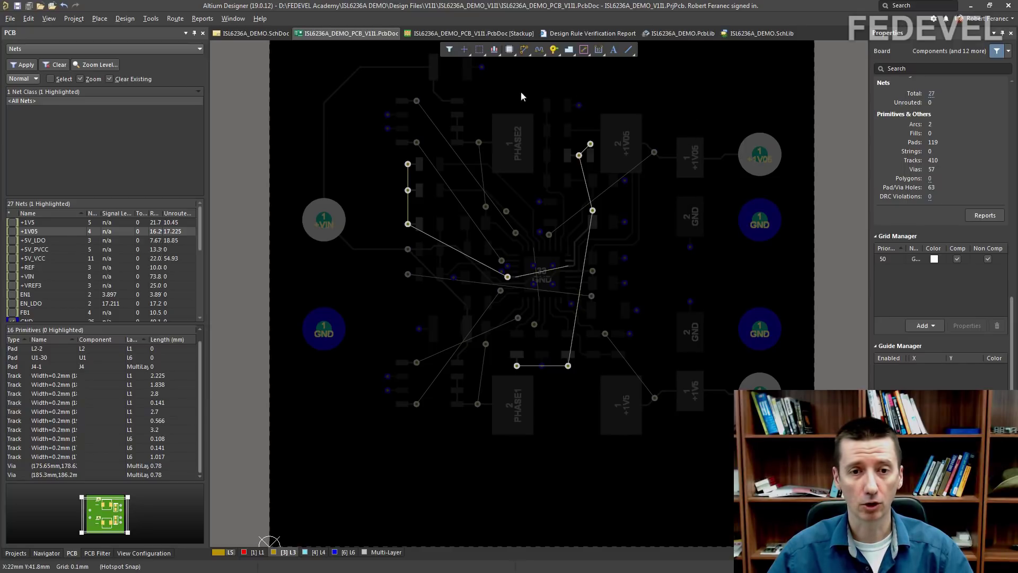
click(317, 553)
ctrl+scroll(408, 220, up, 7)
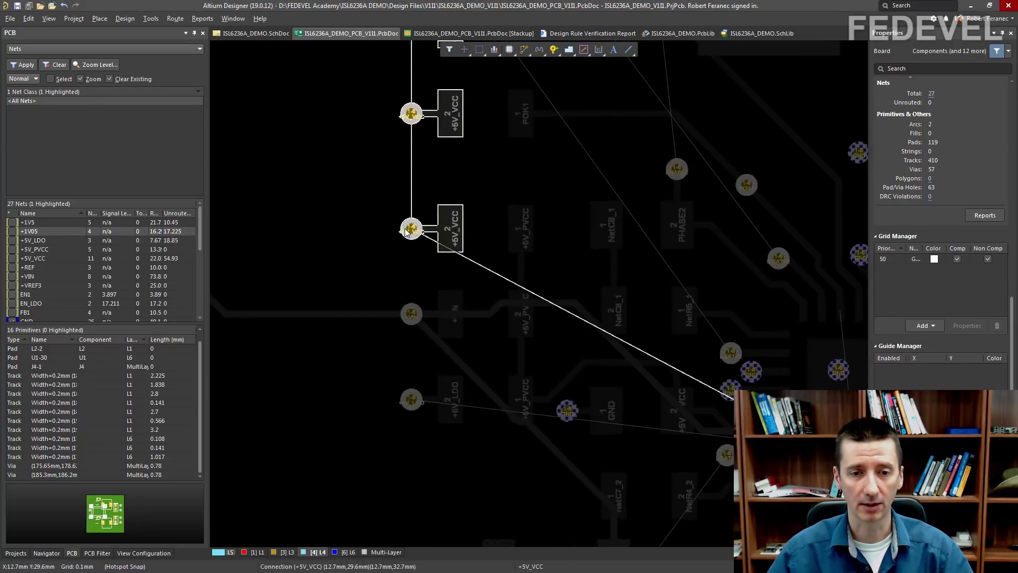
ctrl+scroll(365, 154, down, 5)
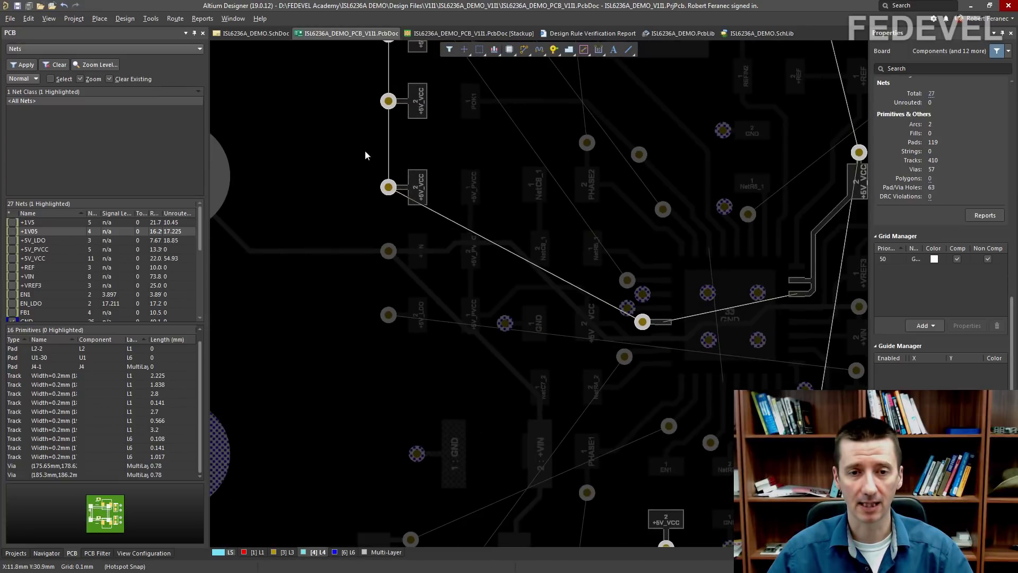
ctrl+scroll(365, 151, down, 3)
ctrl+scroll(448, 191, up, 2)
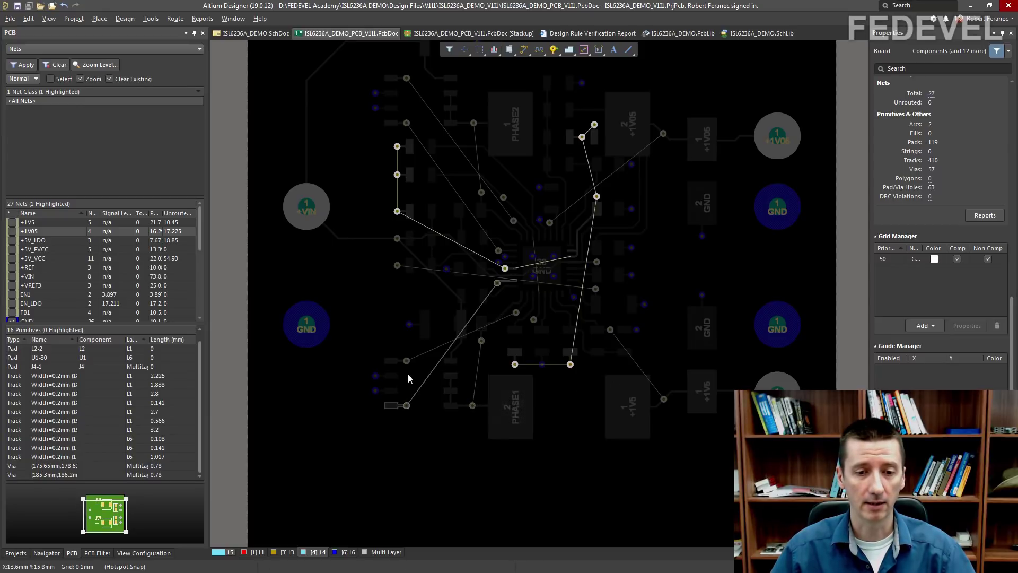
ctrl+scroll(385, 306, up, 2)
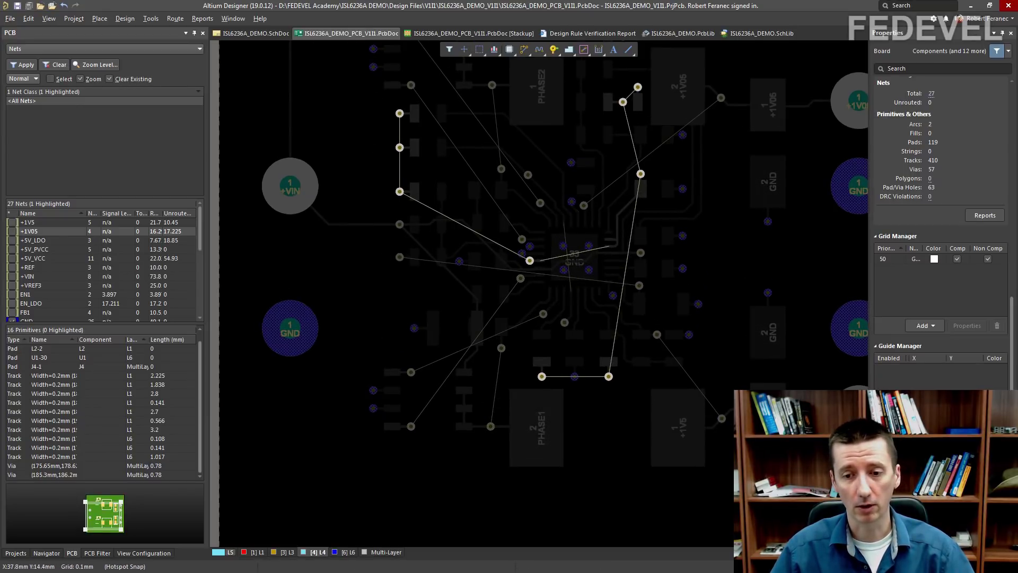
ctrl+scroll(784, 424, down, 2)
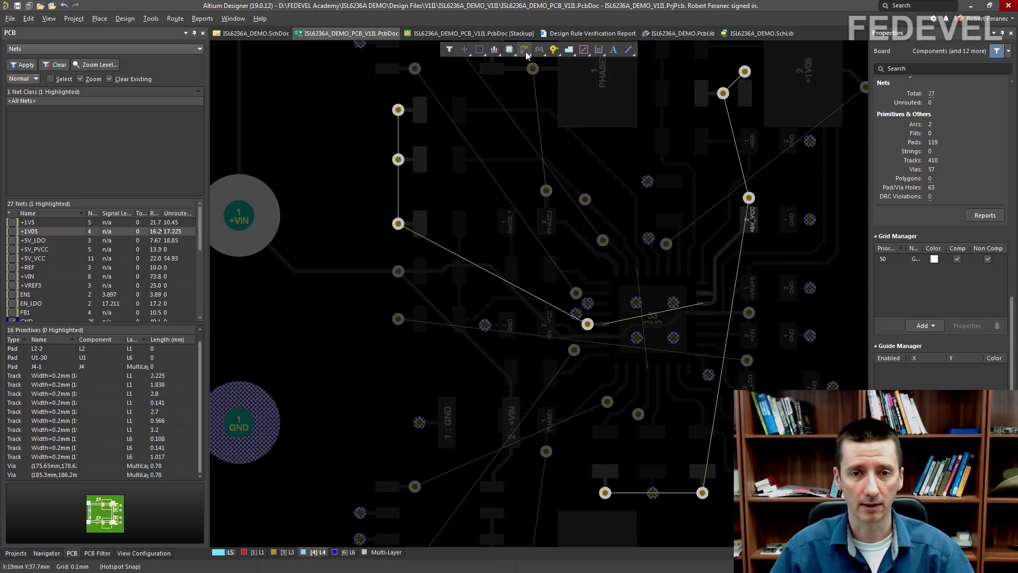
- Route +5V_VCC on L4 with 0.2 mm tracks, linking the column of three vias near the +VIN connector and continuing to the via beside U1
key(ctrl+w)
click(398, 110)
click(398, 159)
click(398, 223)
click(399, 159)
click(587, 324)
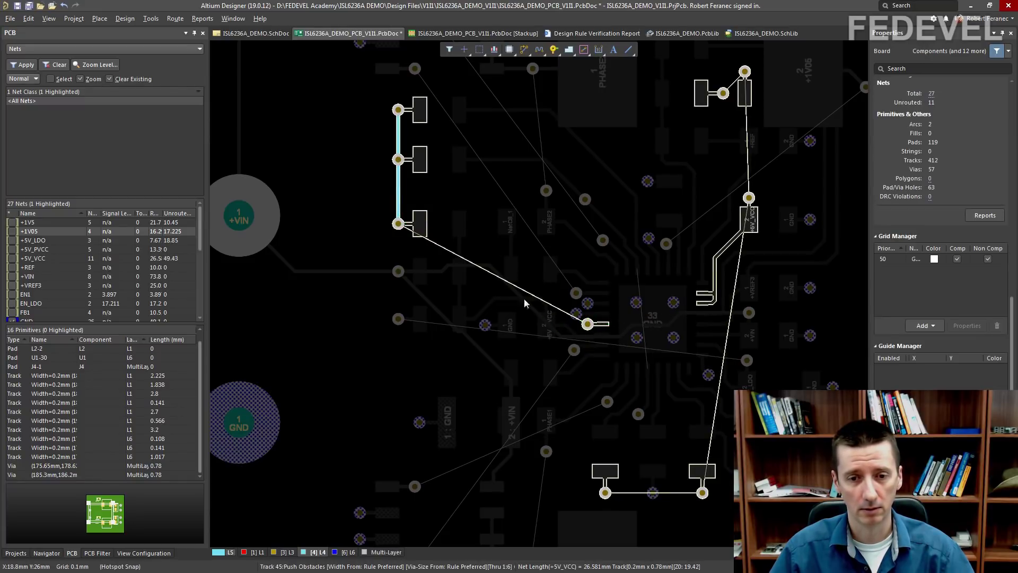
click(398, 224)
- Route +5V_VCC on L4 from the two vias beside the upper inductor's +1V05 pad through the via below them and across under U1 to its via
click(744, 71)
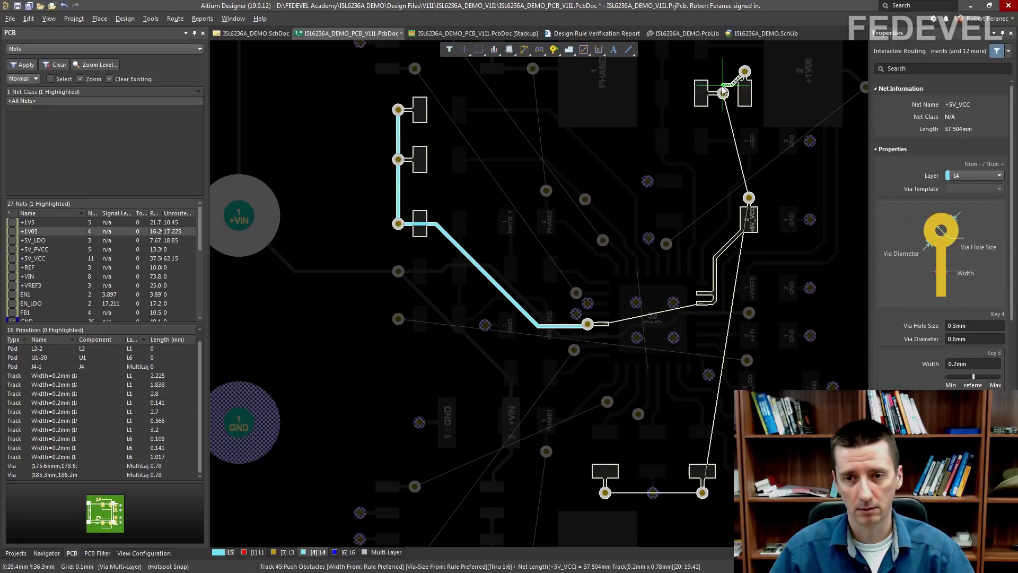
click(723, 93)
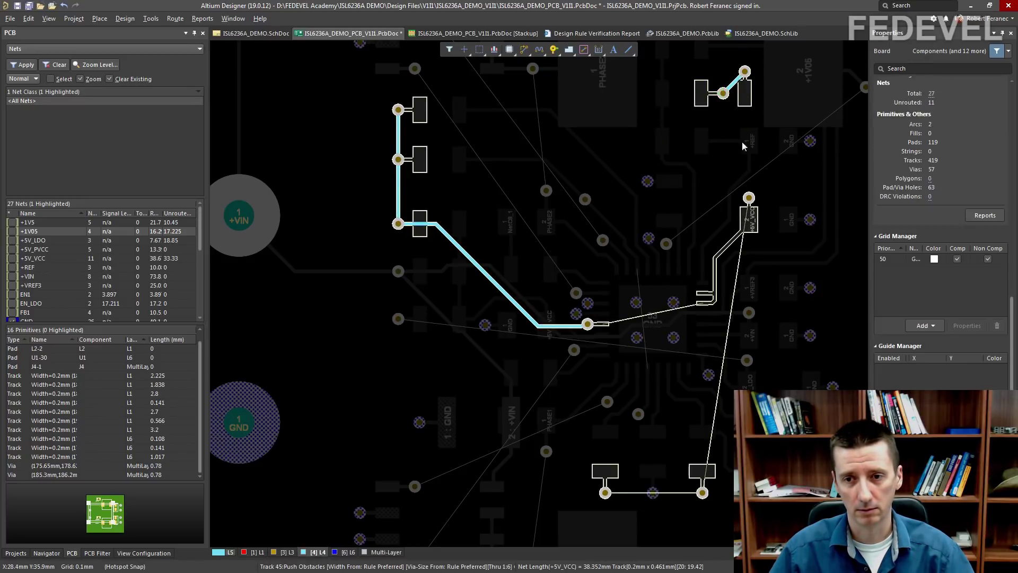
click(723, 92)
click(749, 197)
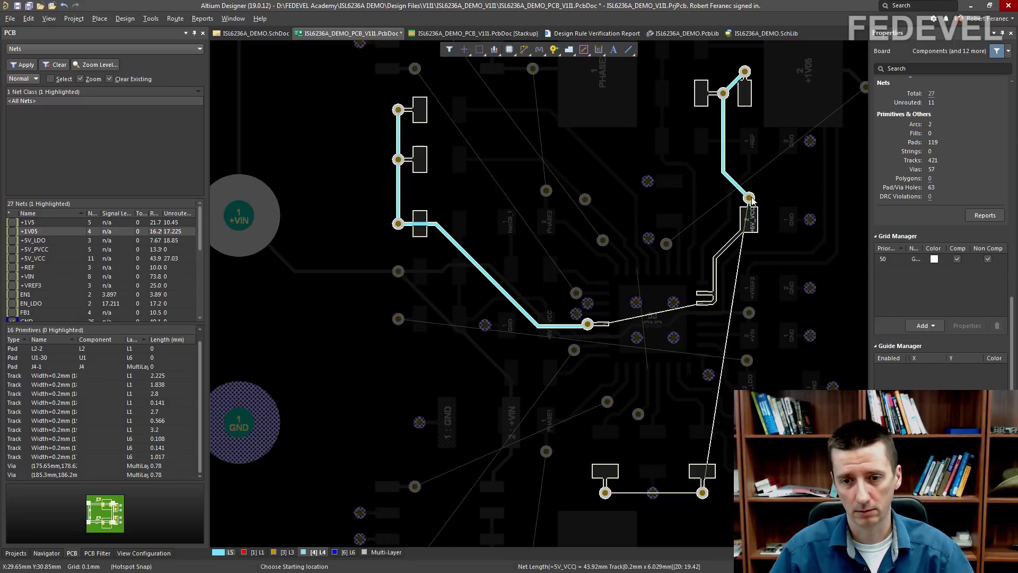
click(749, 197)
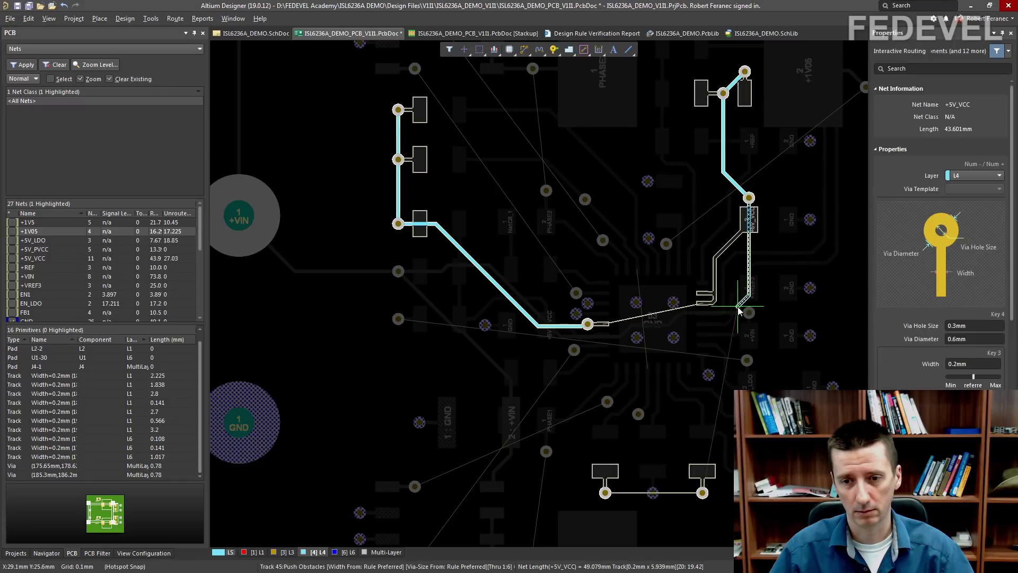
click(587, 323)
- Route +5V_VCC on L4 with 0.2 mm tracks from the via beside U1 down to the two +5V_VCC capacitor vias above the PHASE1 inductor pad
ctrl+scroll(653, 491, down, 2)
ctrl+scroll(654, 492, up, 4)
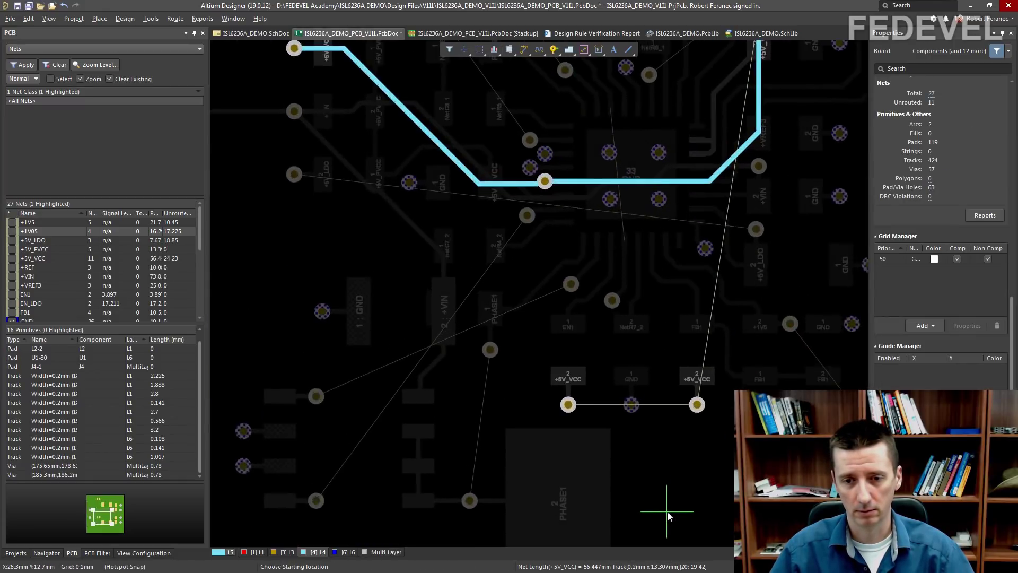
click(533, 149)
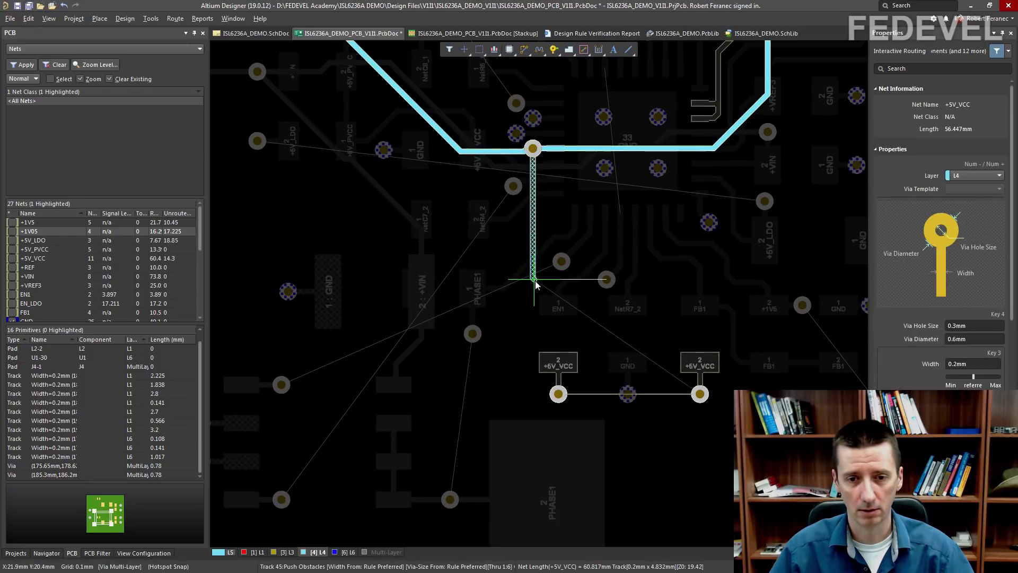
click(558, 394)
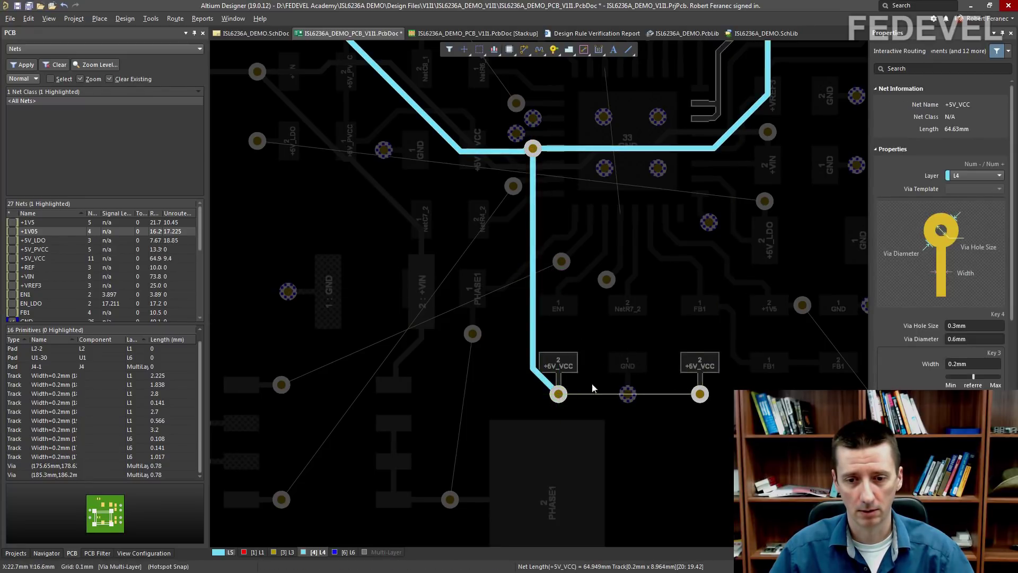
click(700, 394)
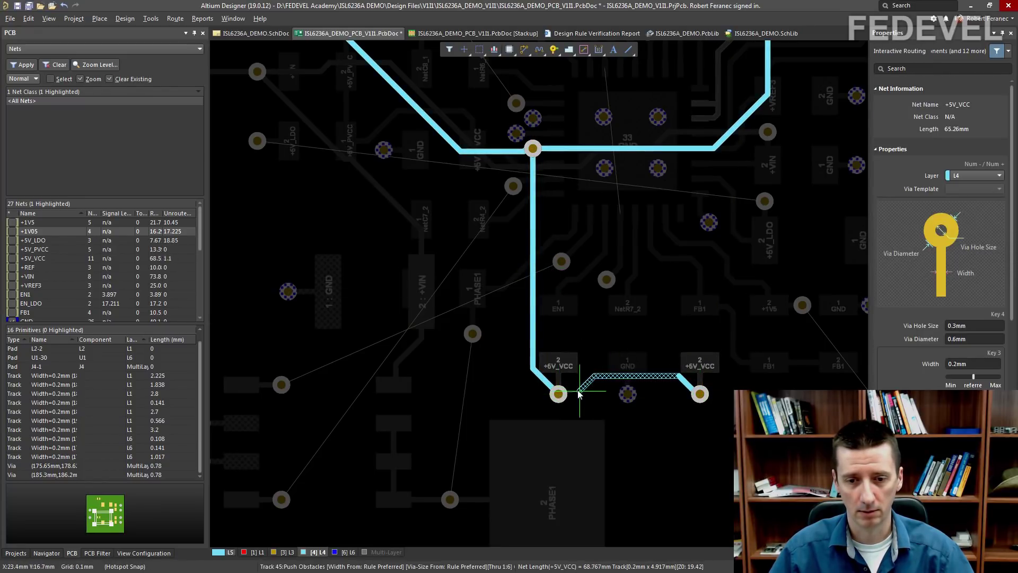
click(558, 394)
right_click(599, 305)
ctrl+scroll(599, 309, down, 4)
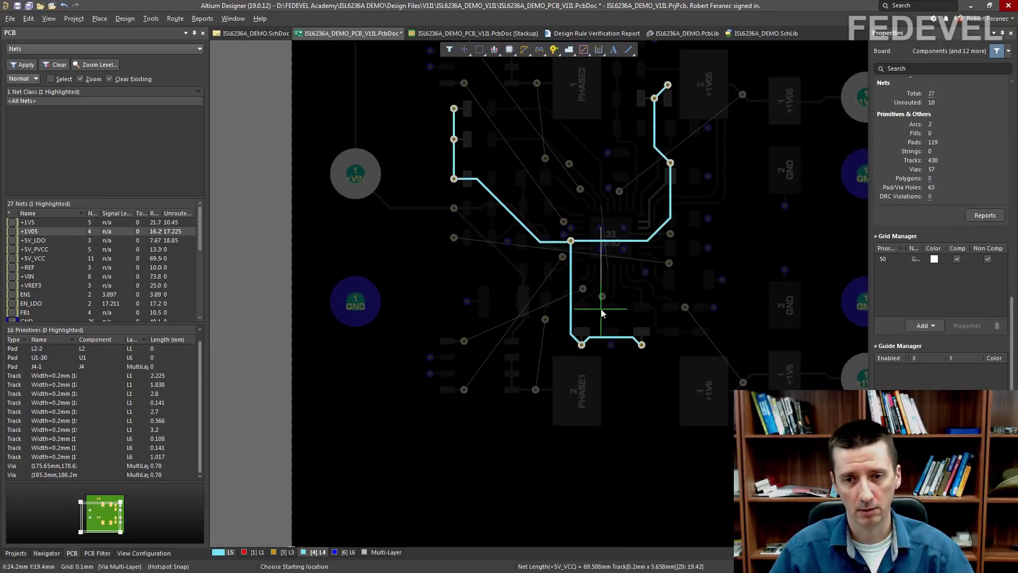
- Make L3 the active layer and route PHASE2 on it with a 0.2 mm track between the inductor-side via and the capacitor via
right_drag(617, 175, 588, 223)
key(minus)
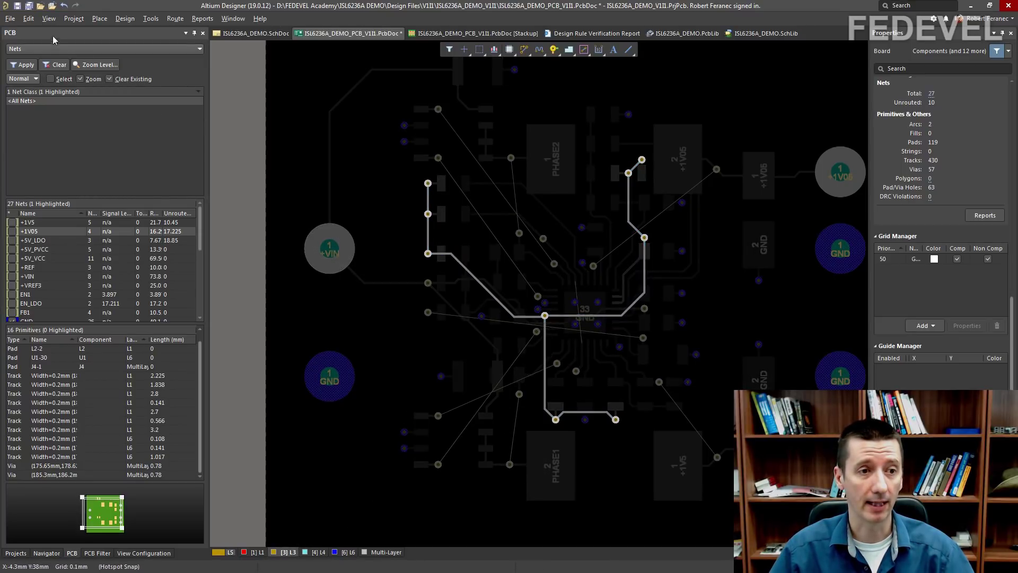
click(50, 19)
click(59, 86)
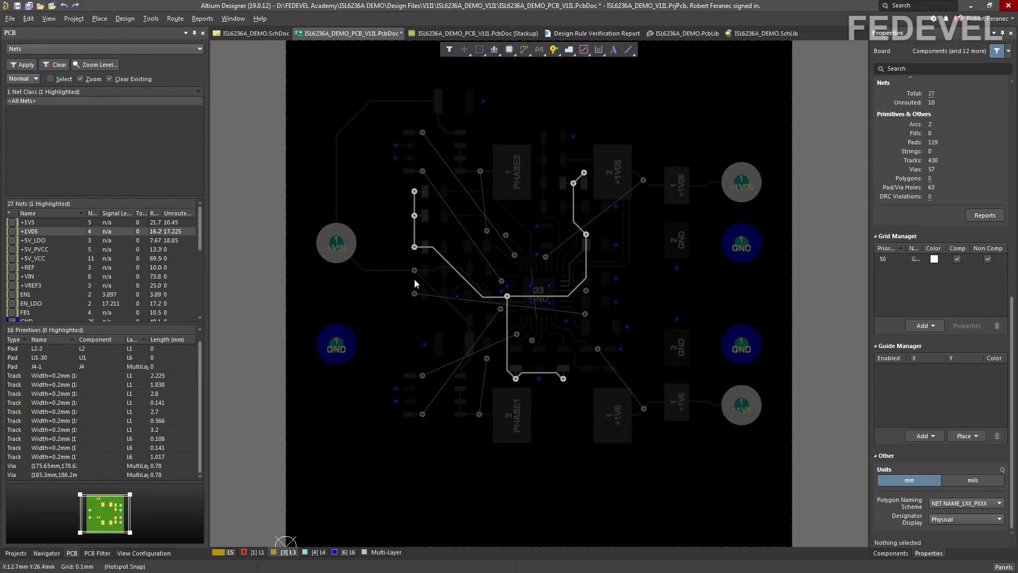
ctrl+scroll(459, 252, up, 3)
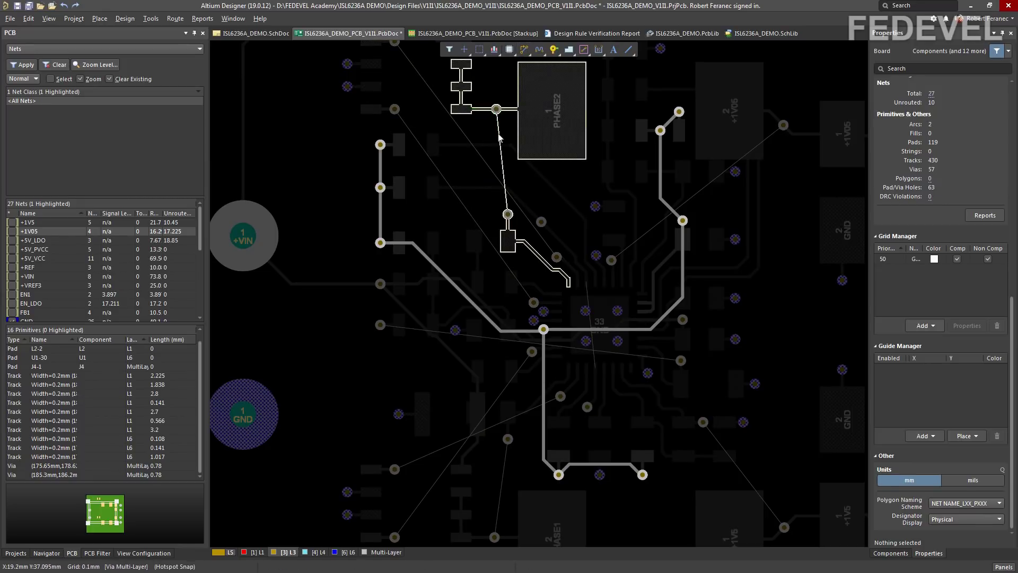
key(ctrl+w)
click(496, 109)
click(508, 214)
ctrl+scroll(603, 237, down, 1)
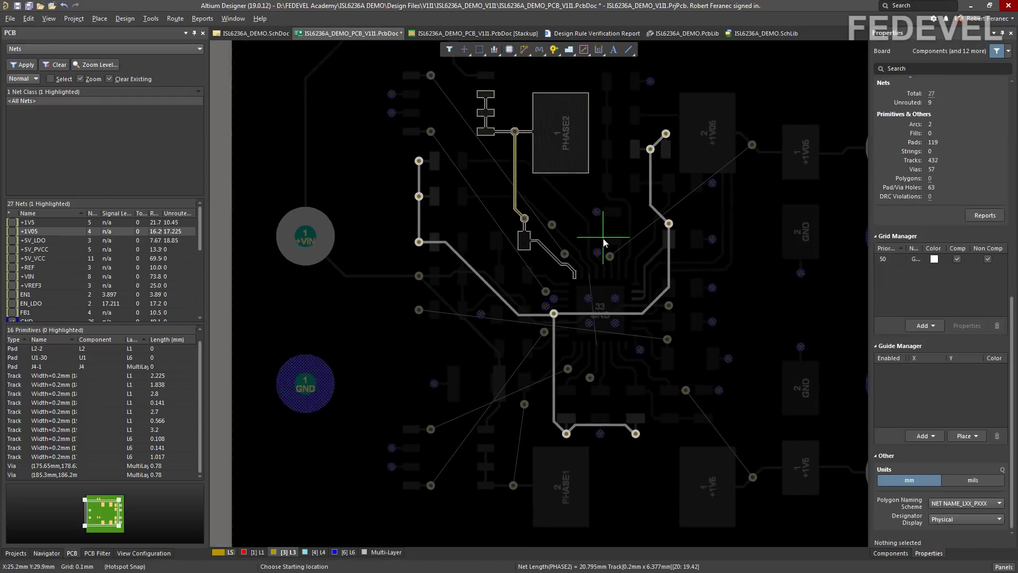
- Route UGATE2 and LGATE2 on L3 with 0.2 mm tracks from the upper transistor's gate vias to their vias beside U1
ctrl+scroll(603, 238, down, 1)
ctrl+scroll(485, 117, up, 1)
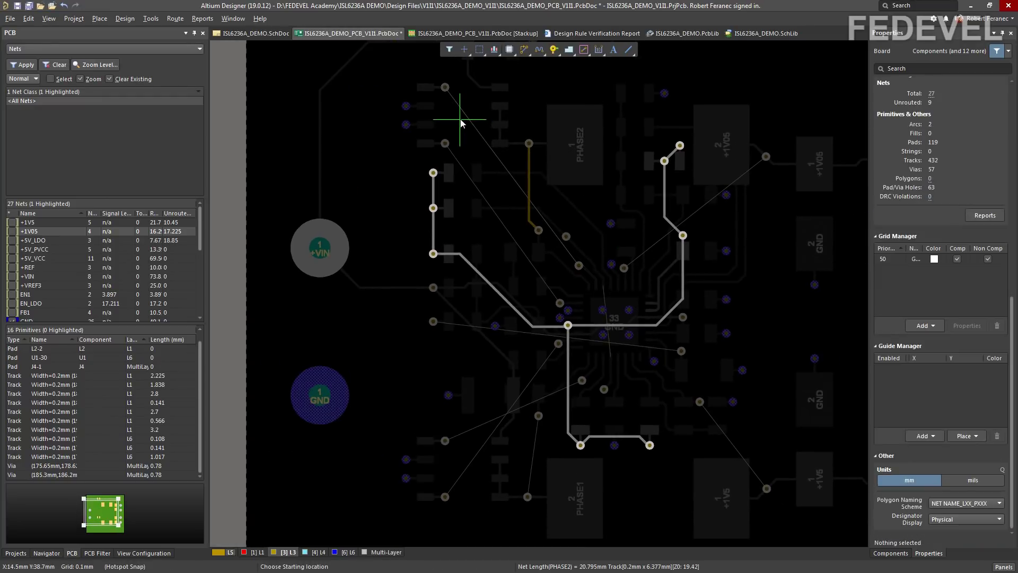
click(446, 87)
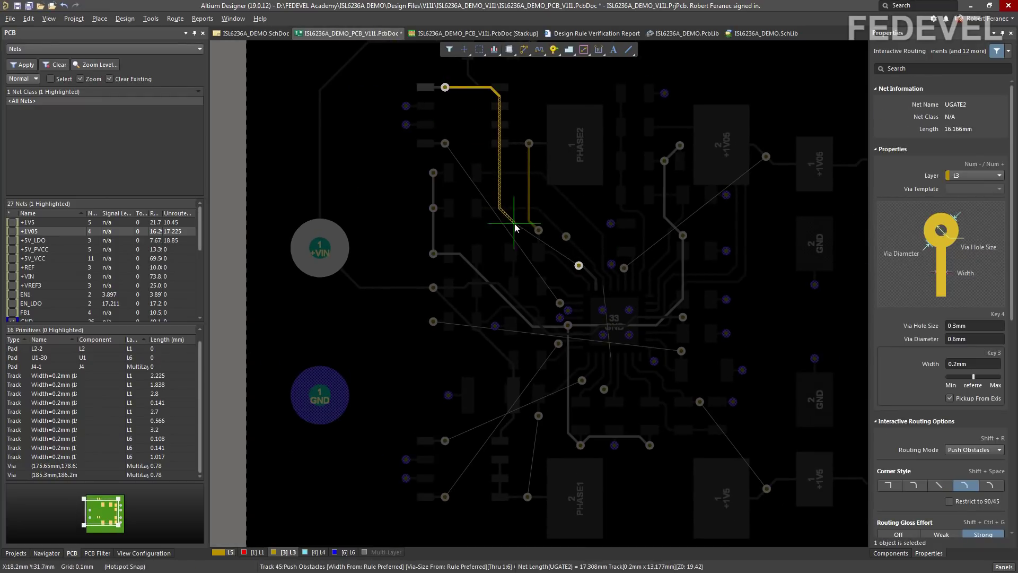
click(579, 265)
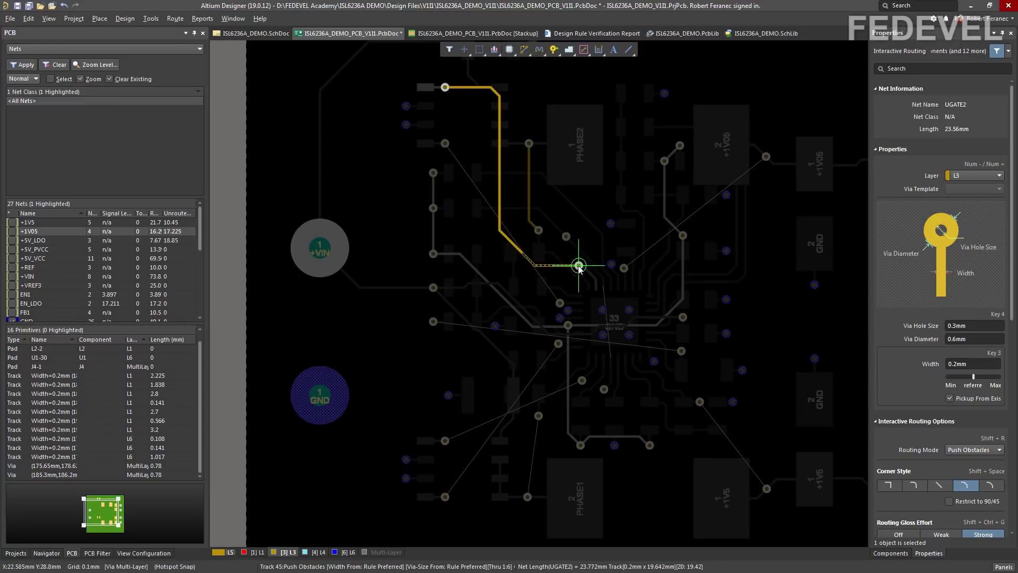
click(464, 146)
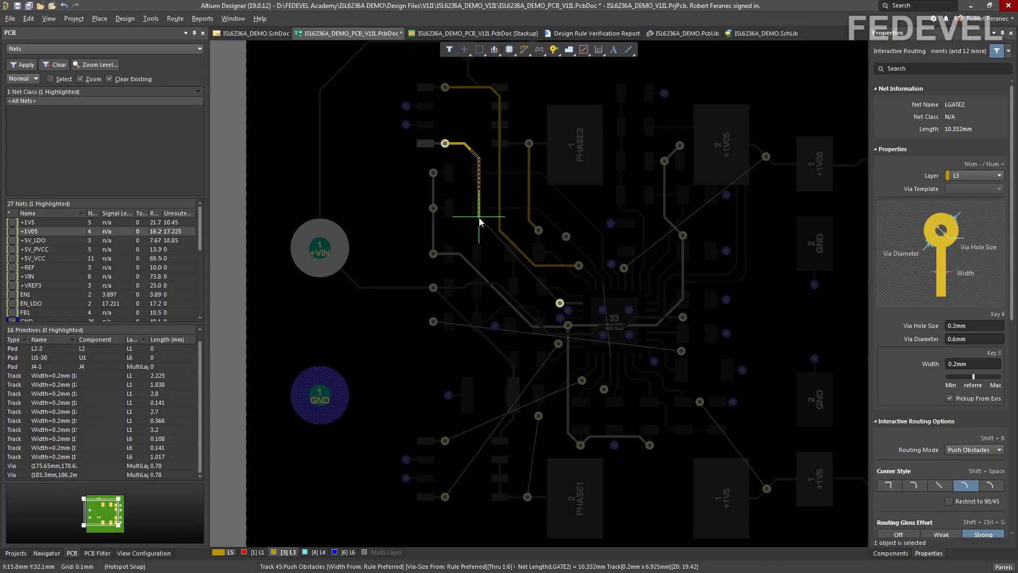
click(519, 290)
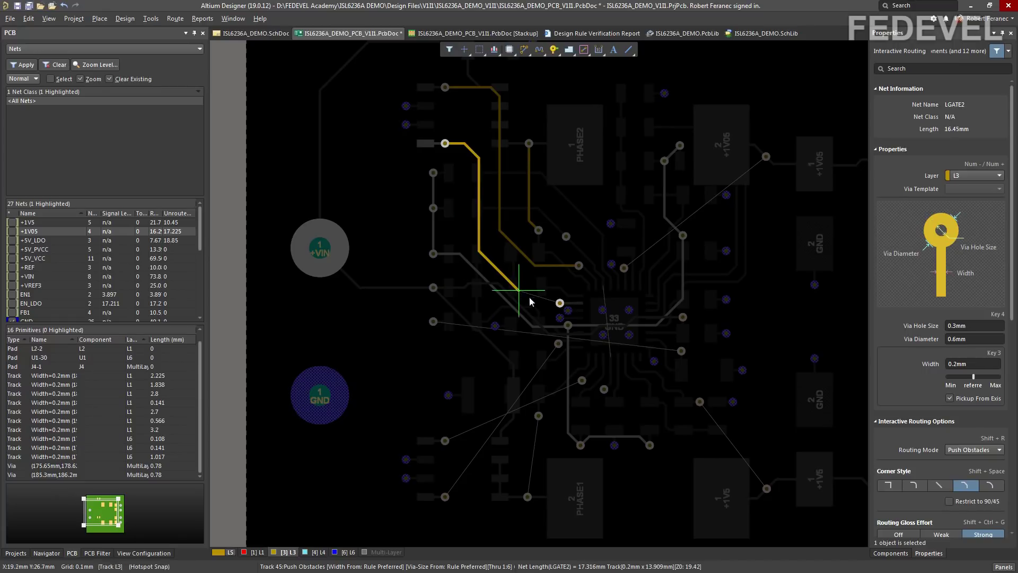
click(560, 303)
- Route +5V_LDO on L3 with a 0.2 mm track from the via near the +VIN connector, across under U1, to the via on its far side
ctrl+scroll(524, 382, up, 3)
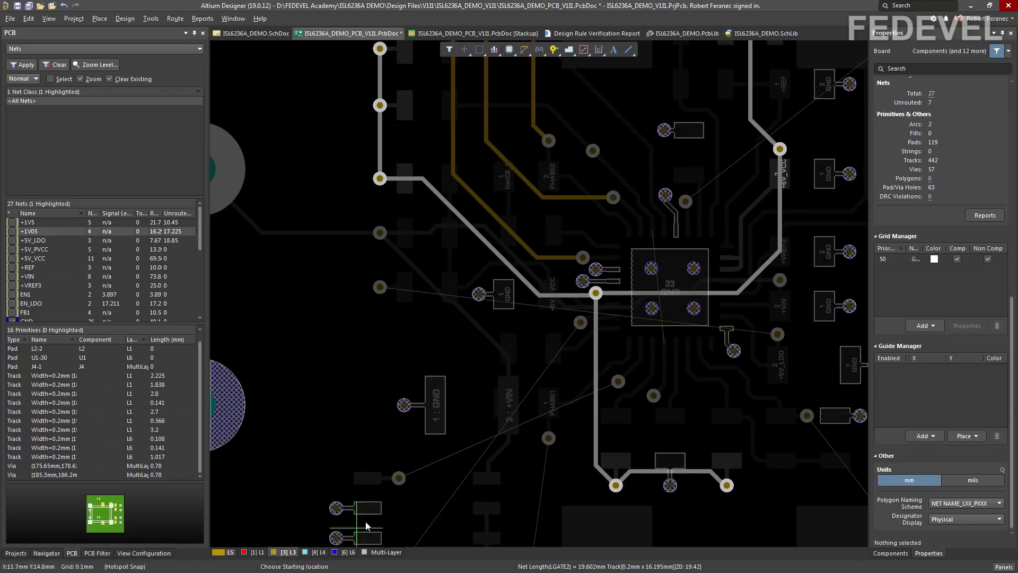
click(380, 286)
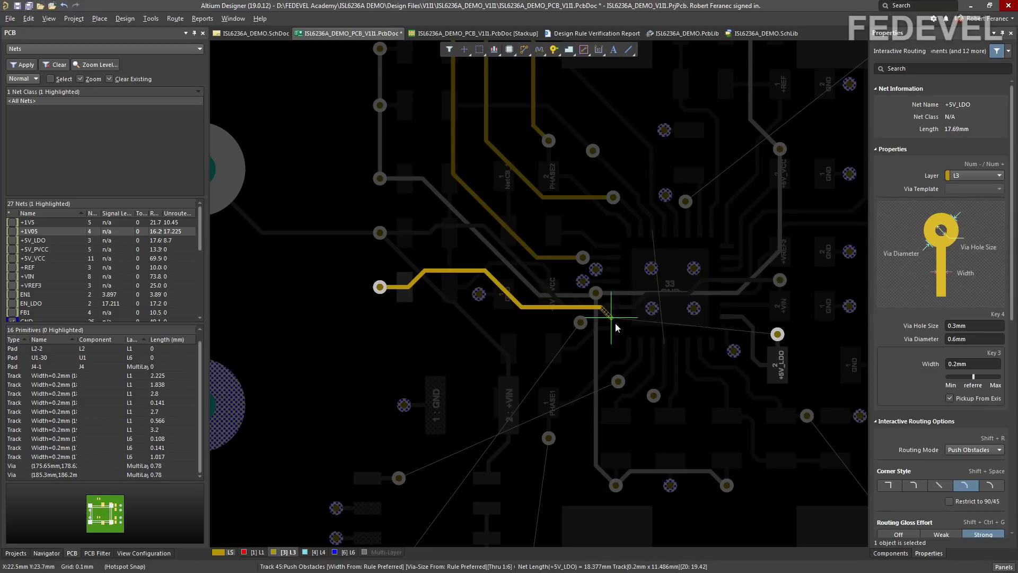
click(778, 335)
ctrl+scroll(586, 234, down, 4)
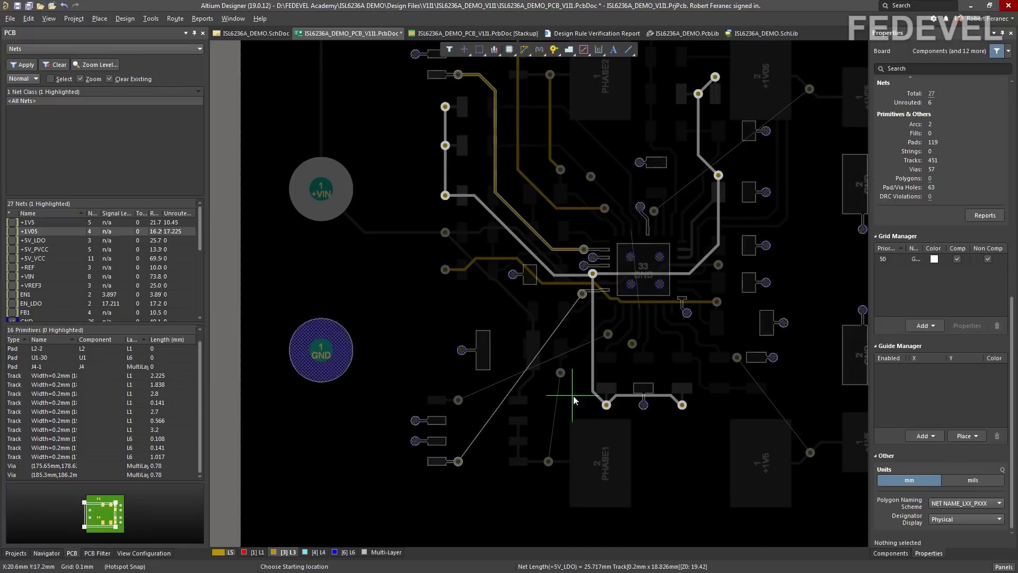
- Route UGATE1 and LGATE1 on L3 with 0.2 mm tracks from their vias beside U1 to the lower transistor's gate vias
ctrl+scroll(566, 416, up, 3)
click(621, 306)
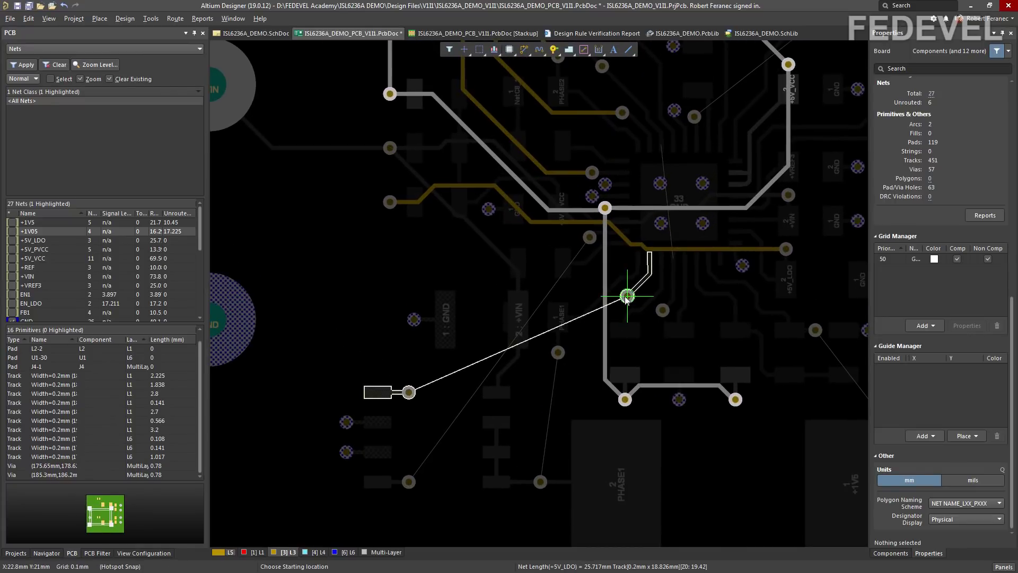
click(408, 392)
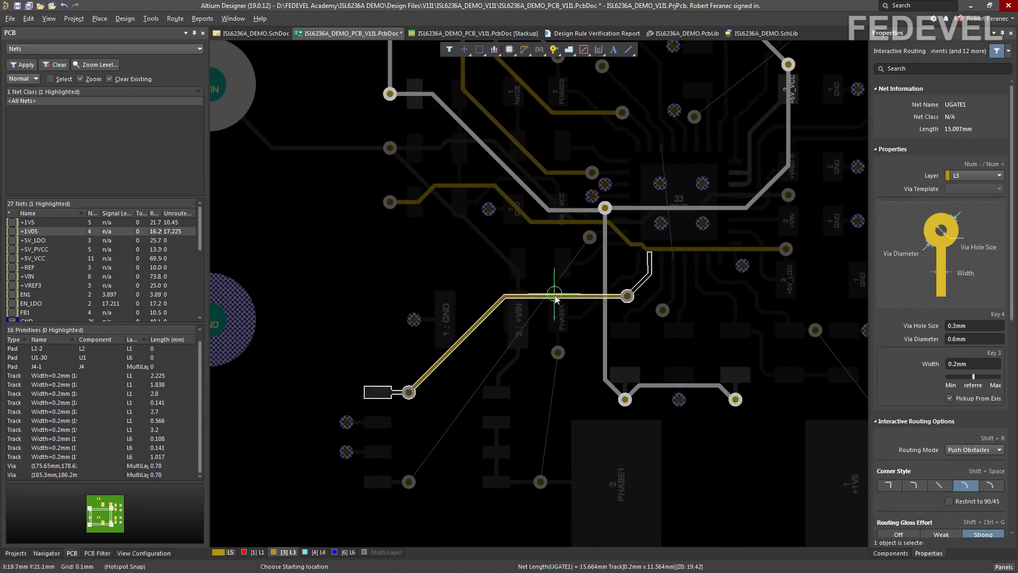
click(591, 236)
click(390, 275)
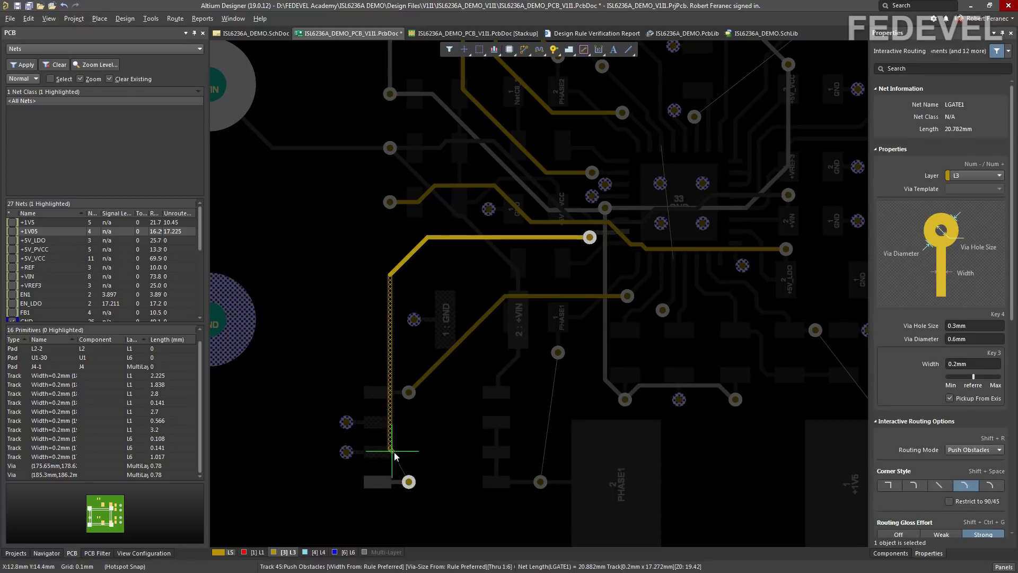
click(407, 481)
- Route PHASE1 on L3 with a 0.2 mm track from the via below its capacitor to the via beside the PHASE1 inductor pad
click(558, 352)
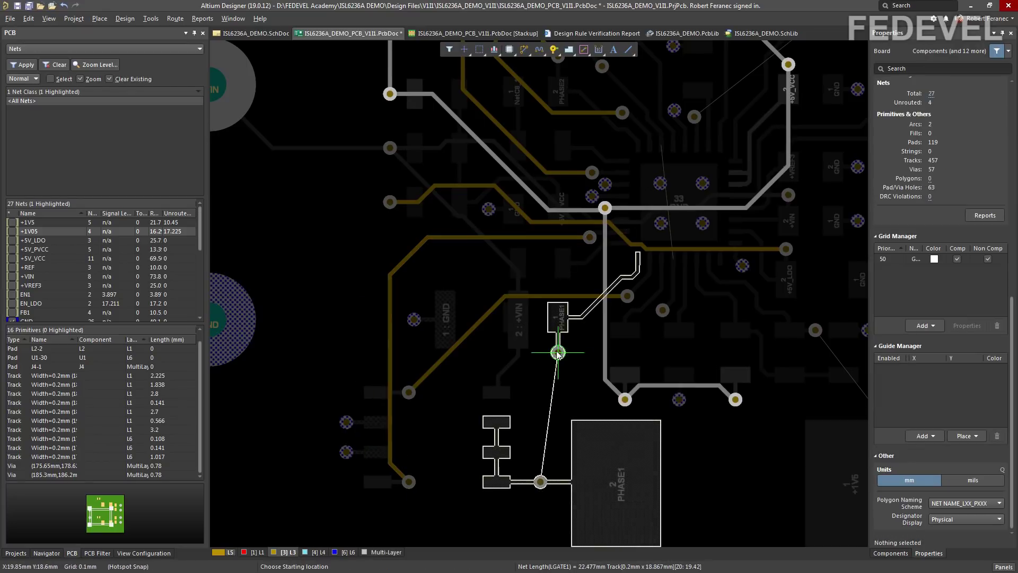
click(540, 481)
ctrl+scroll(454, 316, down, 1)
ctrl+scroll(454, 316, down, 1)
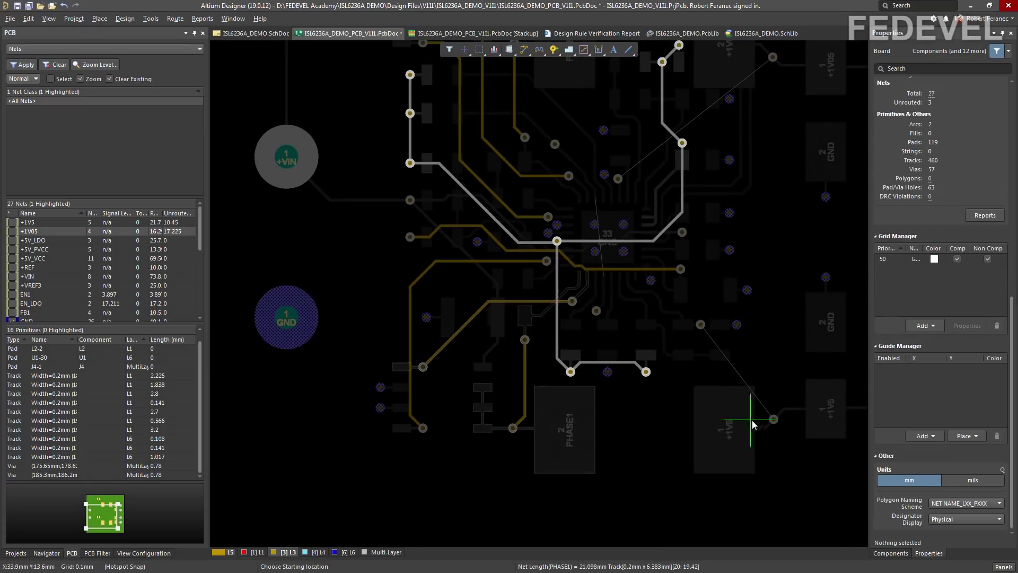
- Route +1V5 and +1V05 on L3 with 0.2 mm tracks, linking each output inductor's via to the matching via near U1
ctrl+scroll(760, 418, up, 2)
click(673, 280)
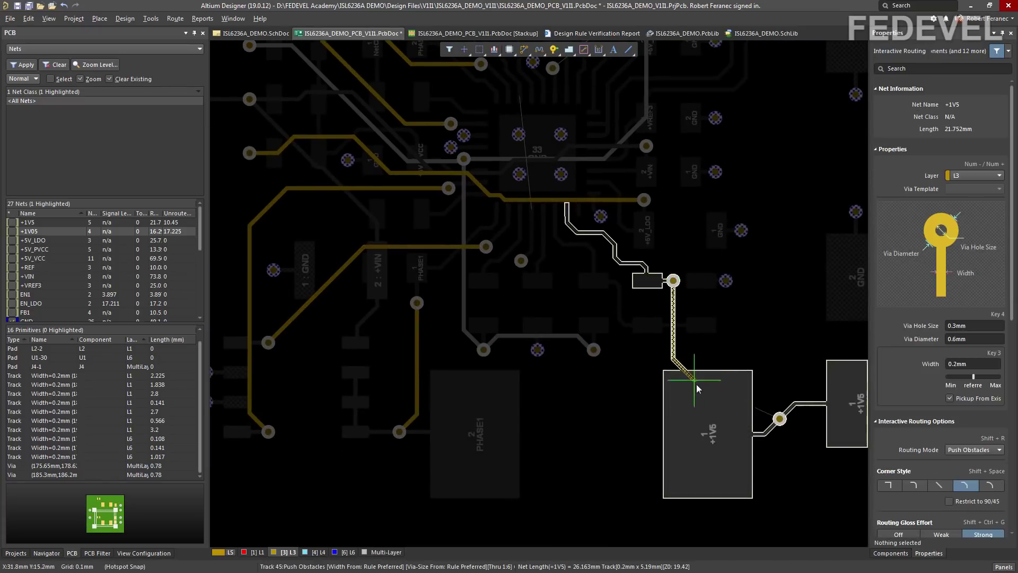
click(780, 418)
ctrl+scroll(645, 300, down, 1)
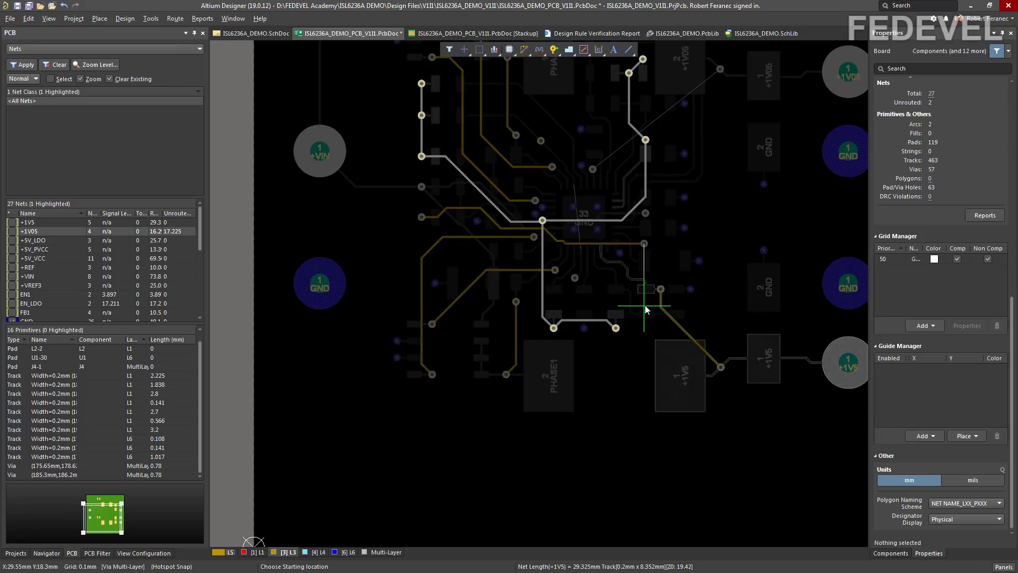
ctrl+scroll(726, 73, up, 1)
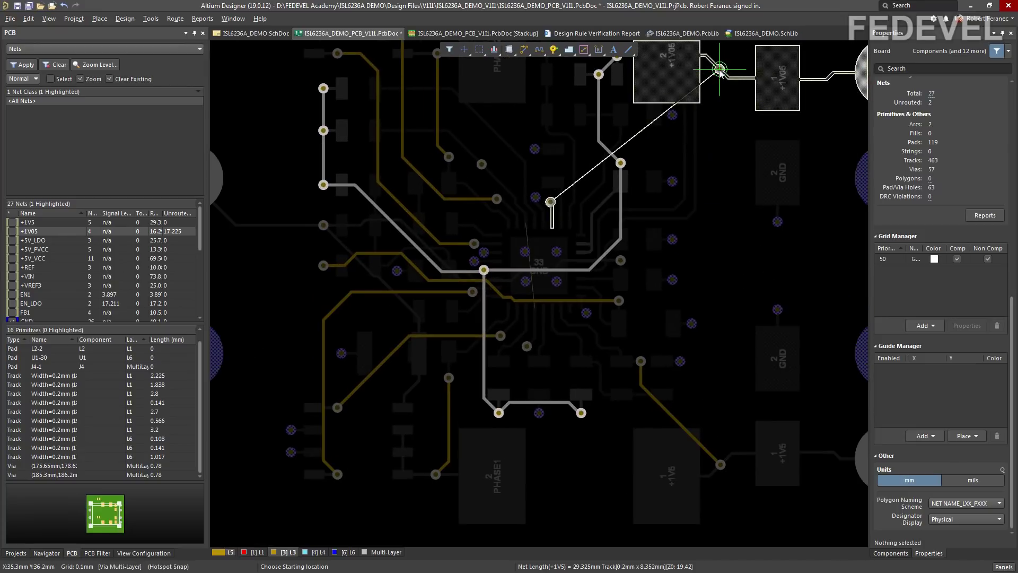
click(719, 69)
click(550, 202)
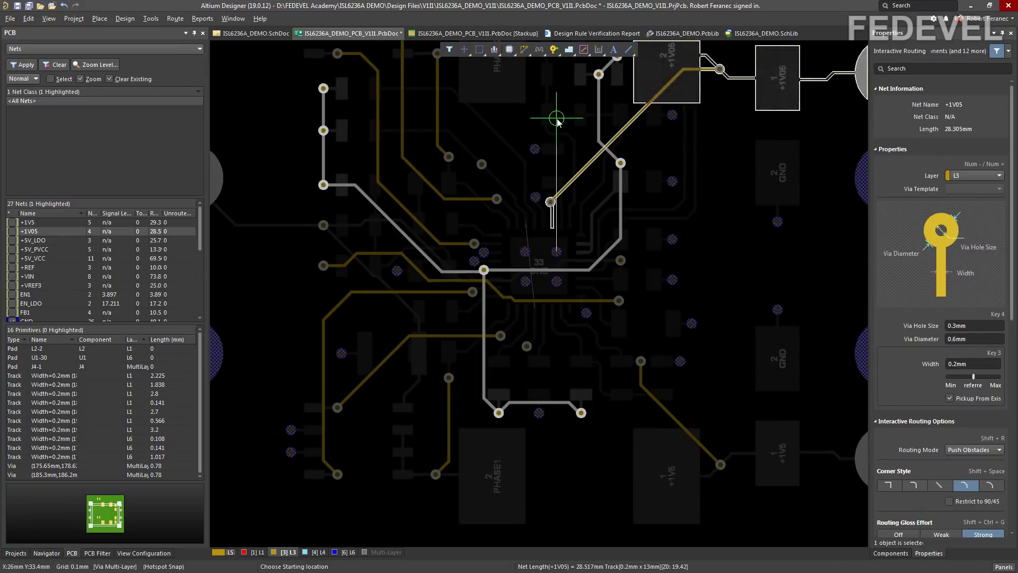
- Route POK1 on L3 with a 0.2 mm track from the via below U1, around its +5V_LDO side and over its top, to the remaining POK1 via
ctrl+scroll(551, 203, down, 1)
ctrl+scroll(533, 254, up, 2)
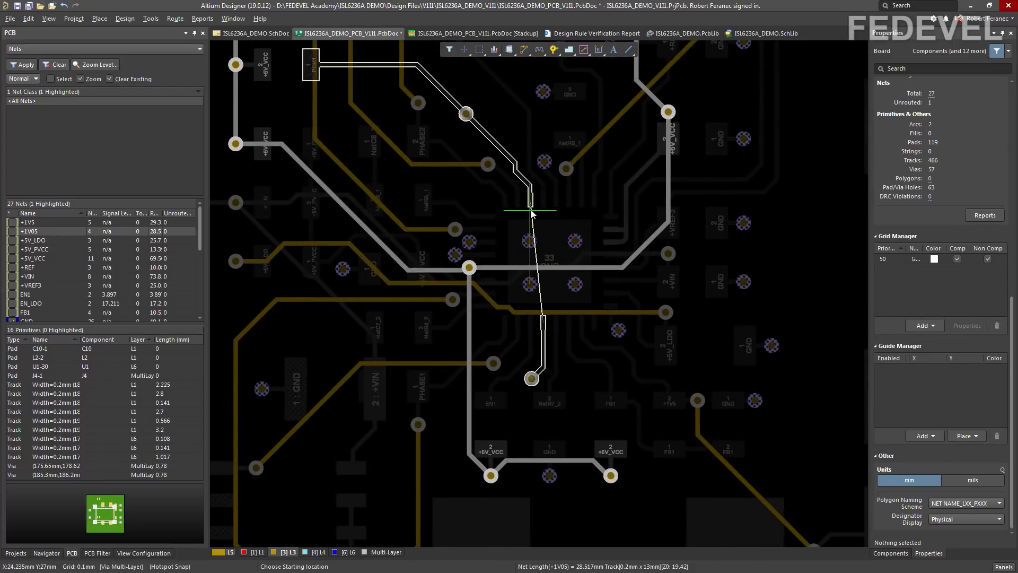
click(532, 378)
click(693, 348)
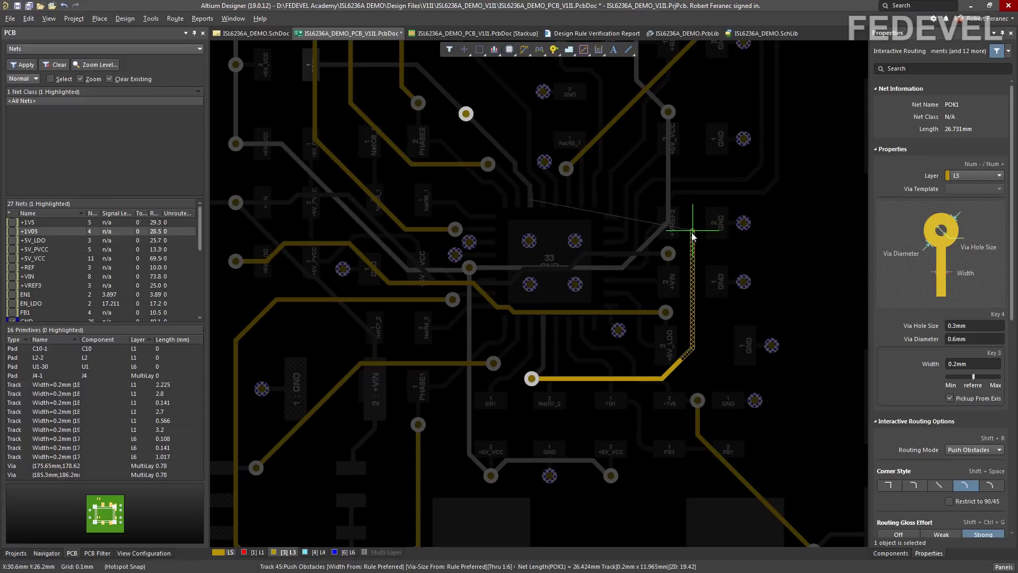
click(534, 196)
click(534, 195)
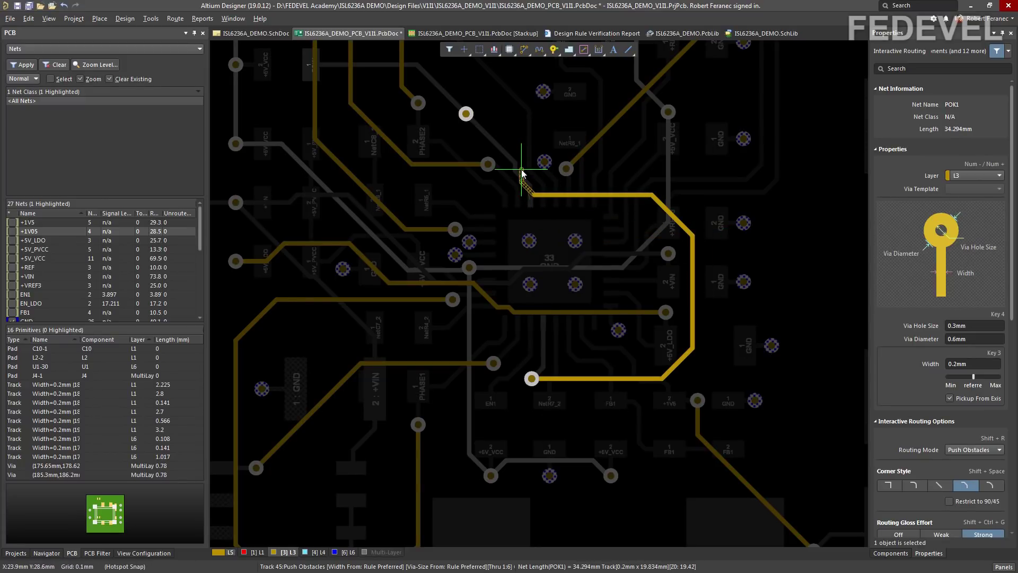
click(466, 114)
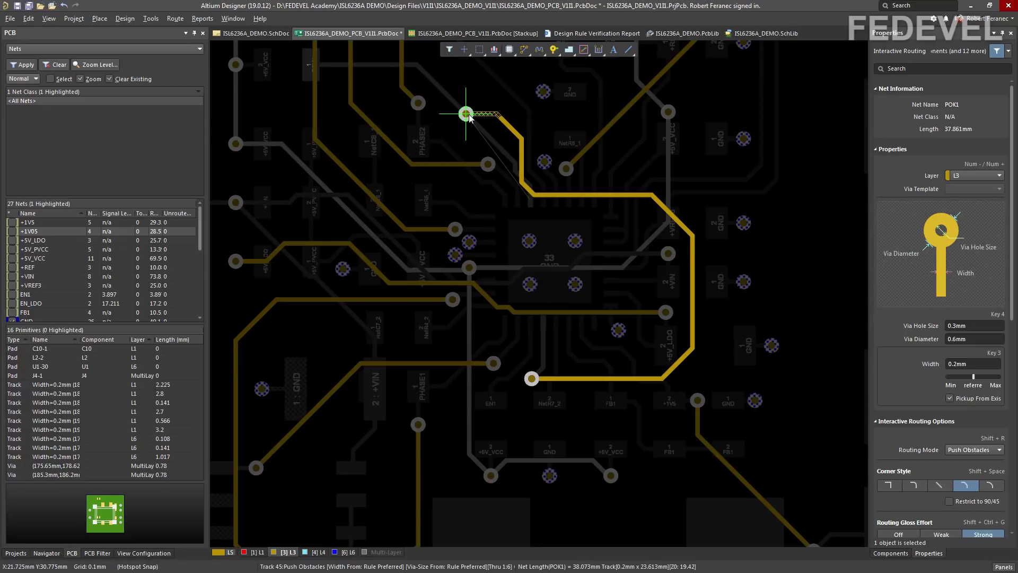
- Fit the whole board in view and save the PCB document
ctrl+scroll(586, 208, down, 2)
right_drag(546, 103, 539, 188)
click(49, 19)
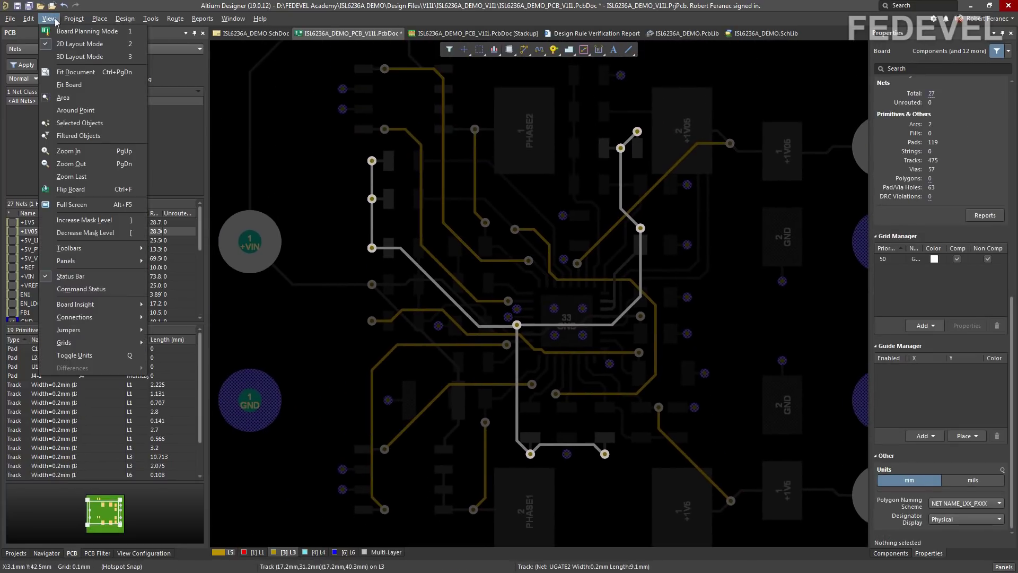
click(60, 90)
click(313, 291)
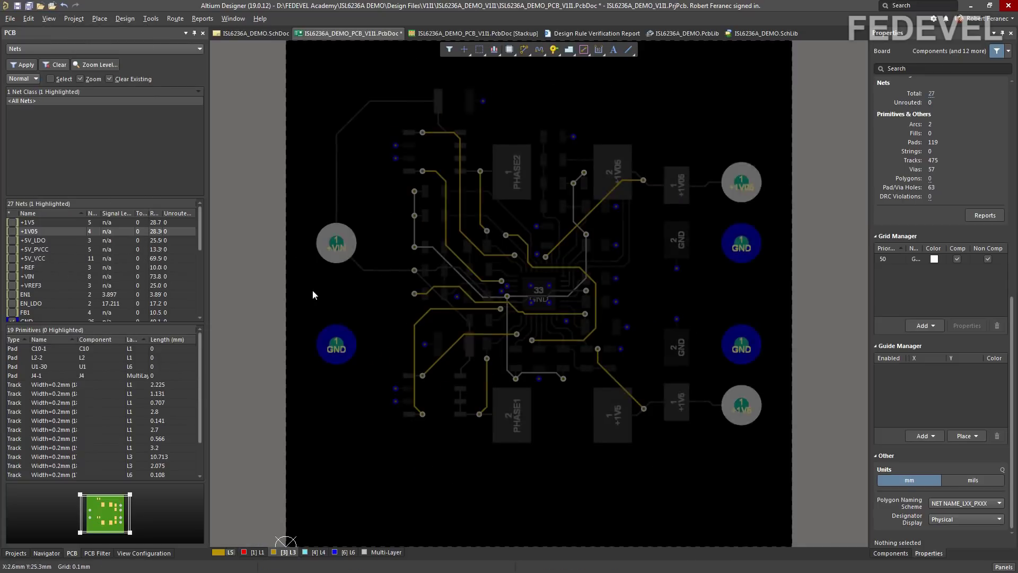
key(ctrl+s)
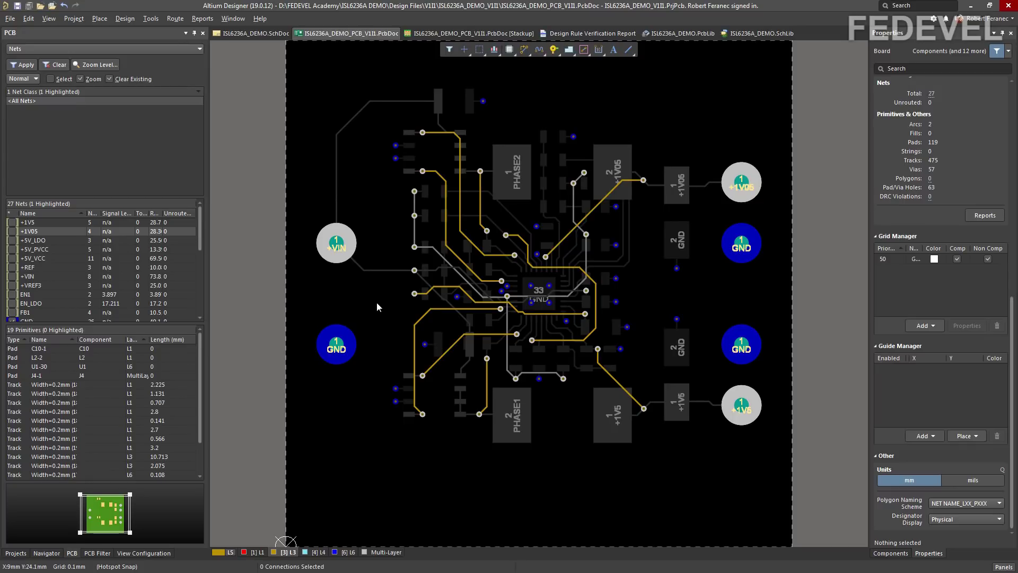
ctrl+scroll(376, 306, up, 3)
right_drag(504, 342, 399, 369)
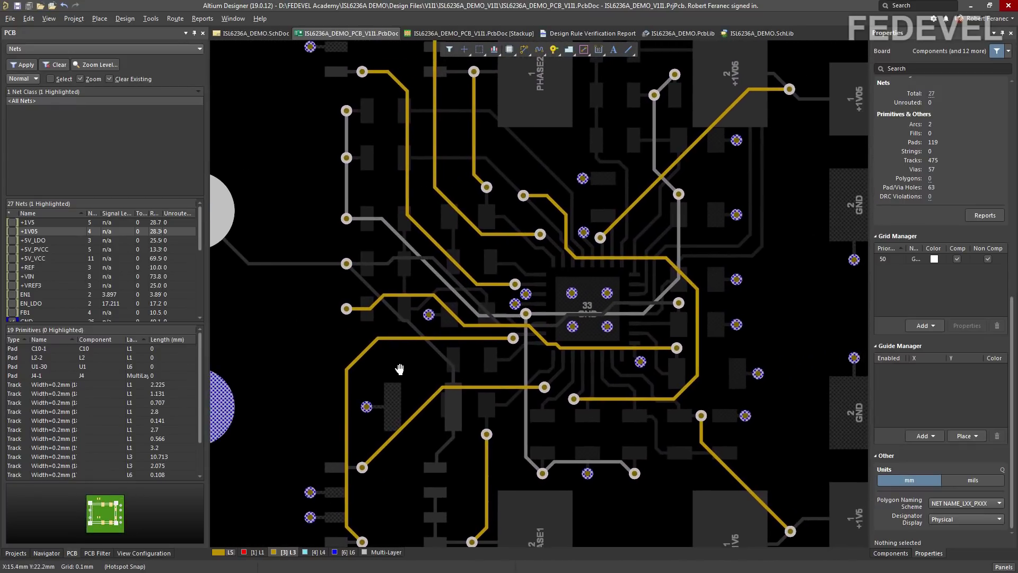
ctrl+scroll(400, 364, up, 2)
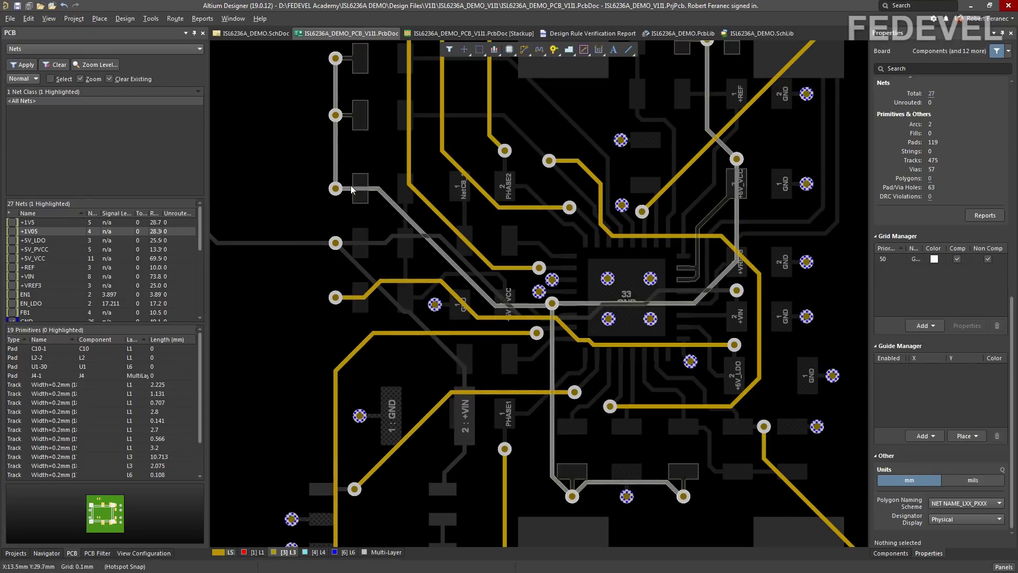
ctrl+scroll(363, 191, down, 1)
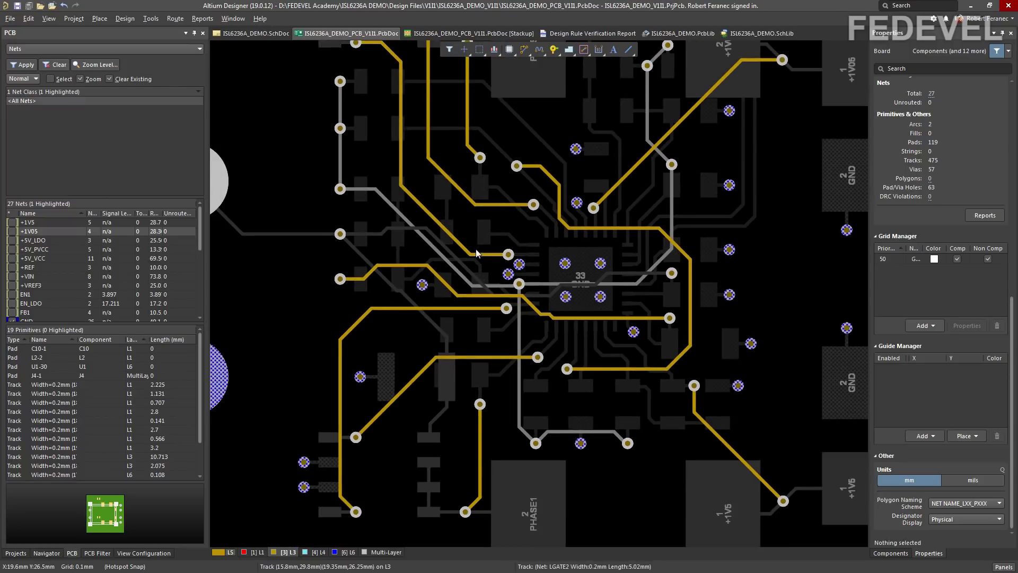
ctrl+scroll(475, 249, down, 3)
right_drag(483, 249, 545, 207)
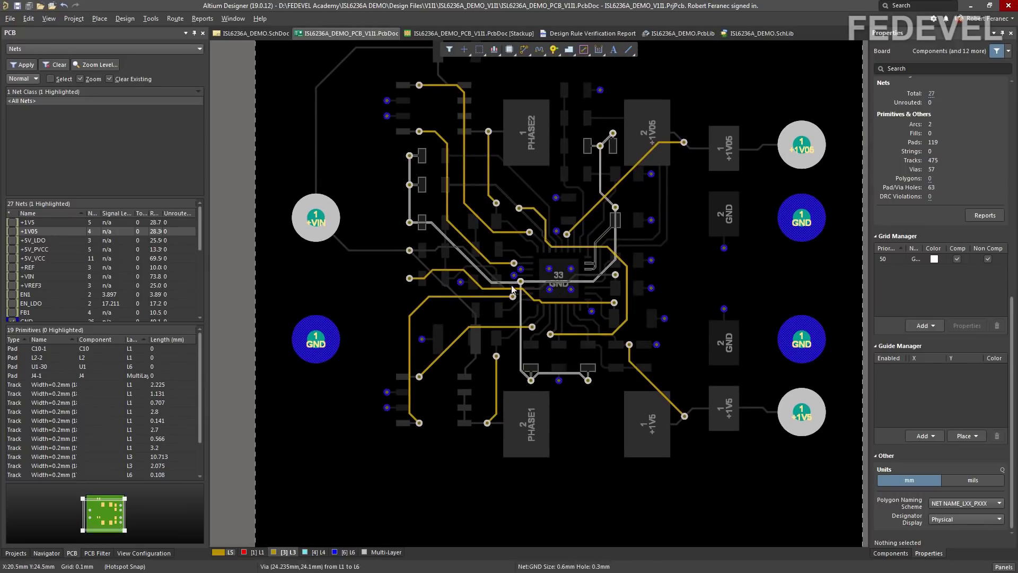
ctrl+scroll(493, 282, up, 5)
ctrl+scroll(493, 282, up, 1)
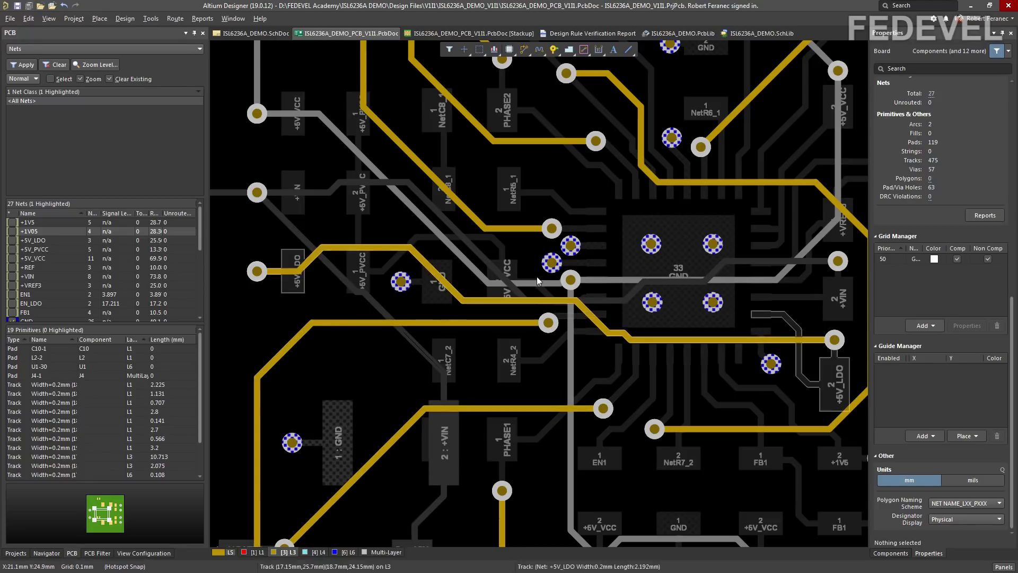
ctrl+scroll(537, 276, down, 2)
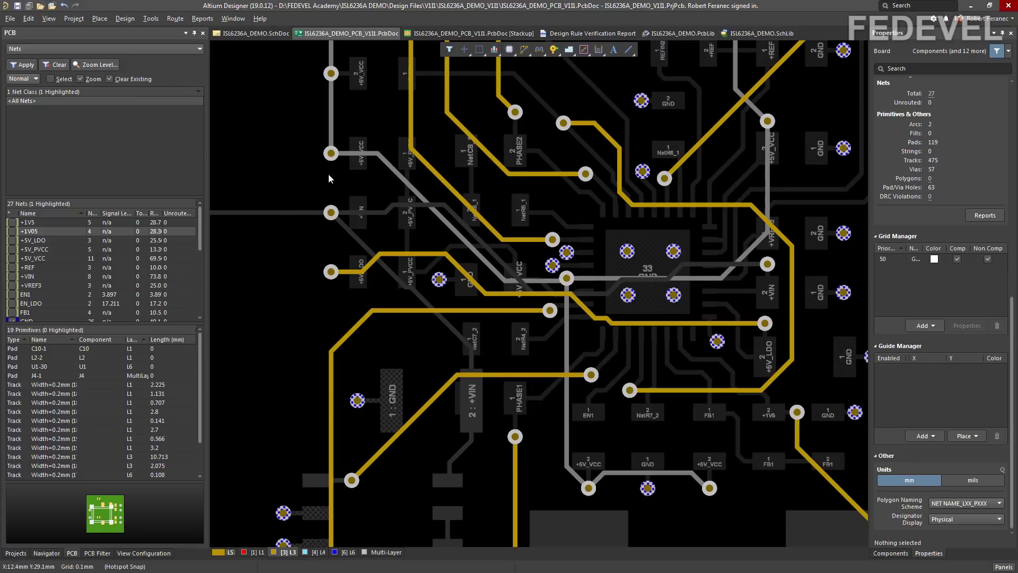
- Review the available single layer modes, including Gray Scale Other Layers, in the PCB Editor's Board Insight Display preferences
right_click(241, 77)
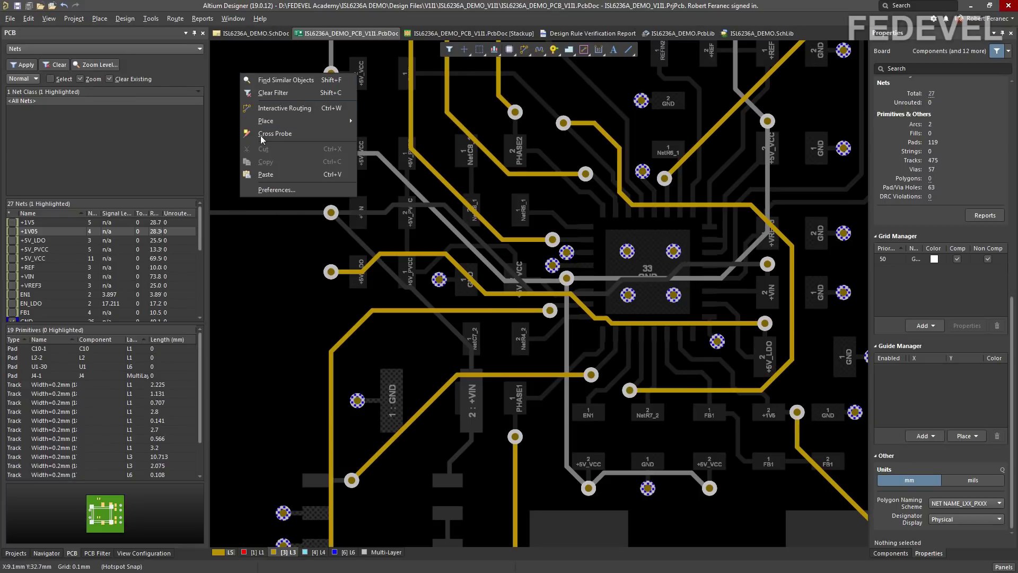
click(273, 193)
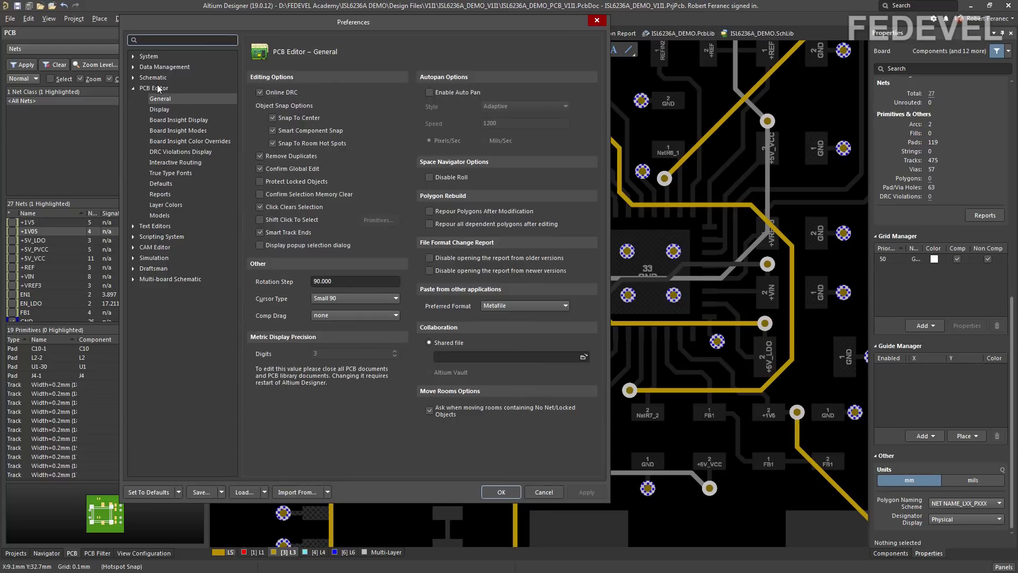
click(192, 119)
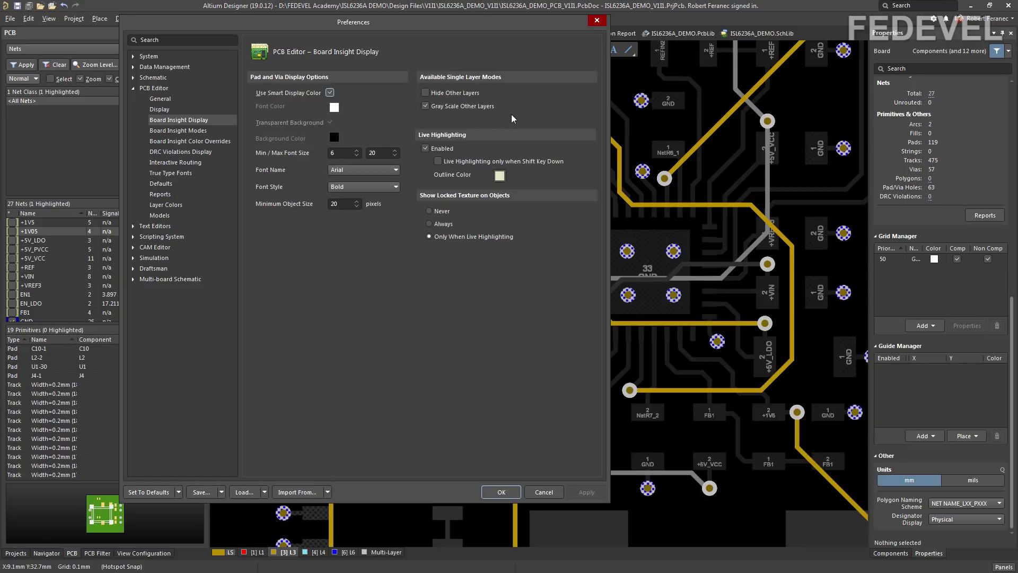
click(426, 106)
click(501, 492)
- Fit the whole board in view and compare the routing in single-layer L3 display with the all-layer display
ctrl+scroll(530, 196, up, 3)
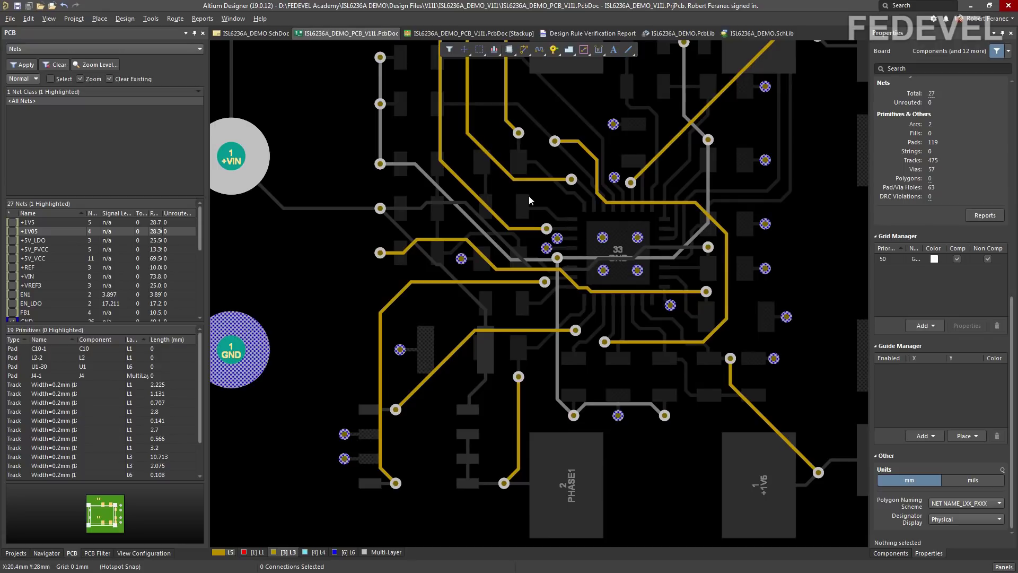
ctrl+scroll(530, 200, up, 1)
ctrl+scroll(535, 200, up, 1)
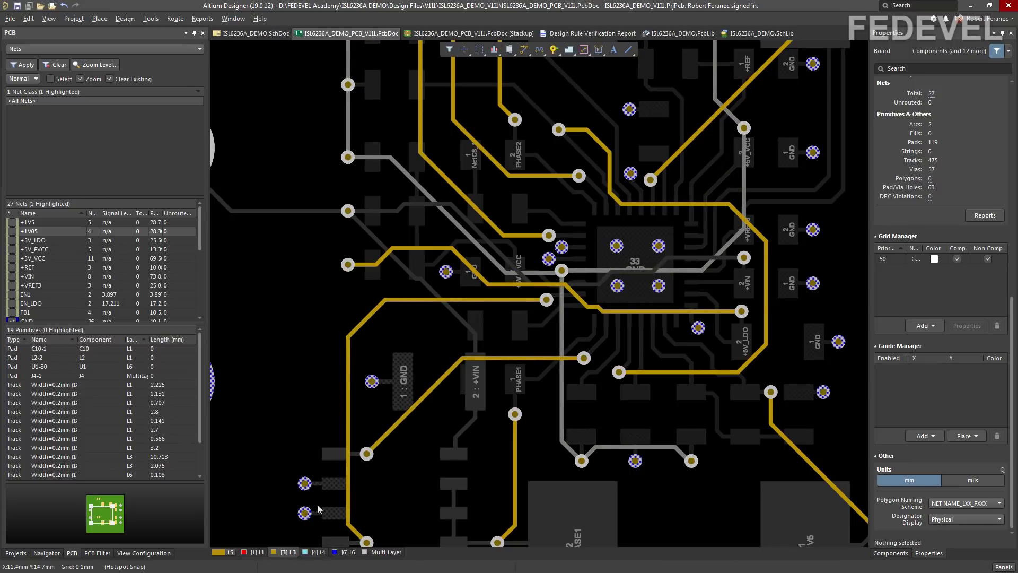
ctrl+scroll(291, 144, down, 1)
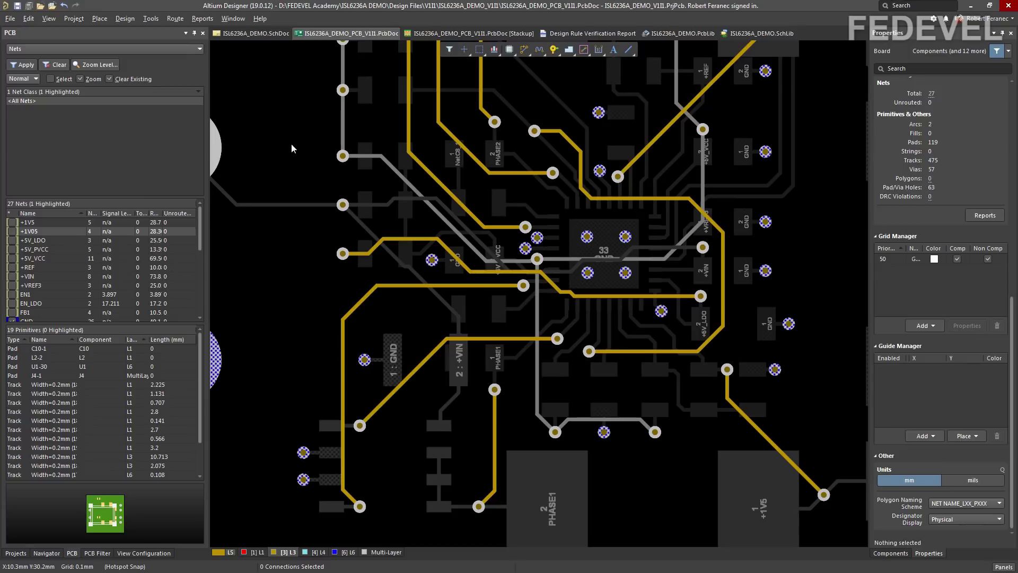
key(shift+s)
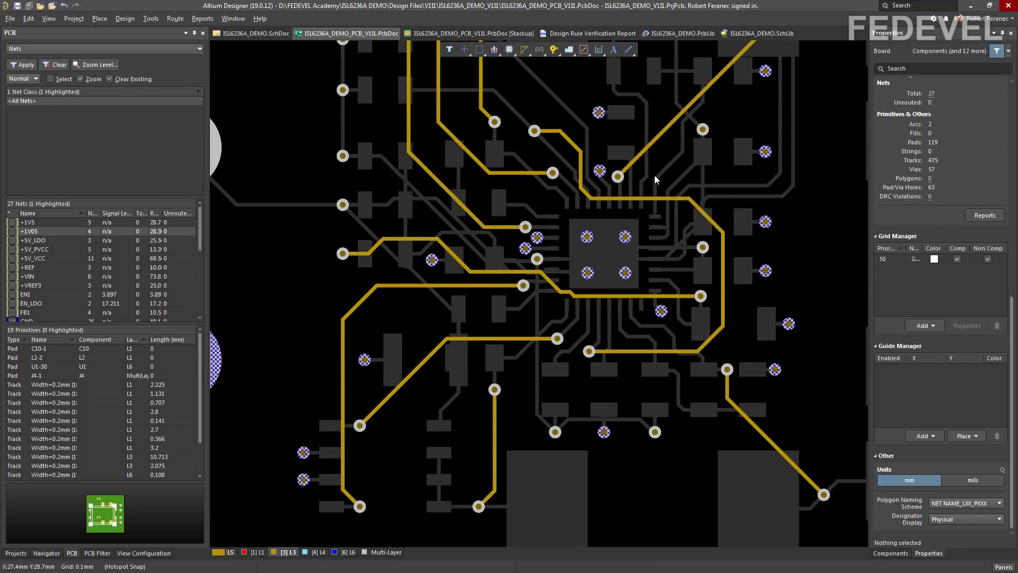
ctrl+scroll(654, 175, down, 2)
right_drag(638, 139, 557, 204)
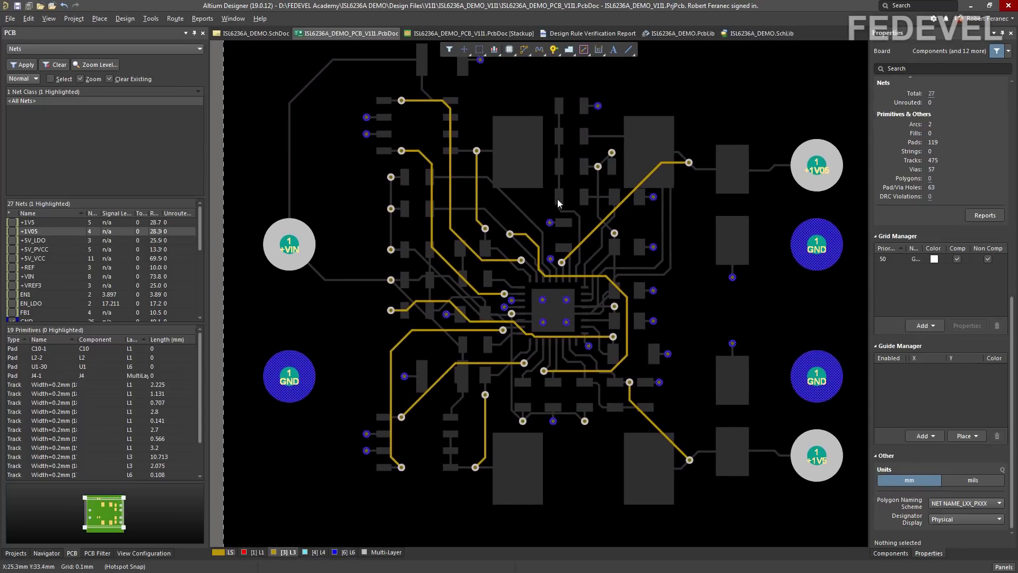
click(49, 19)
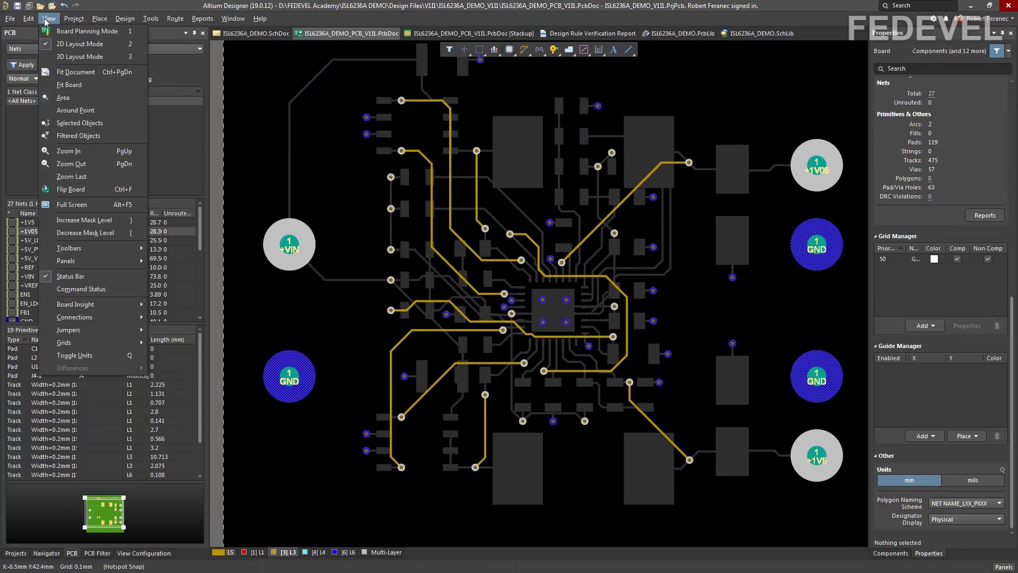
click(58, 85)
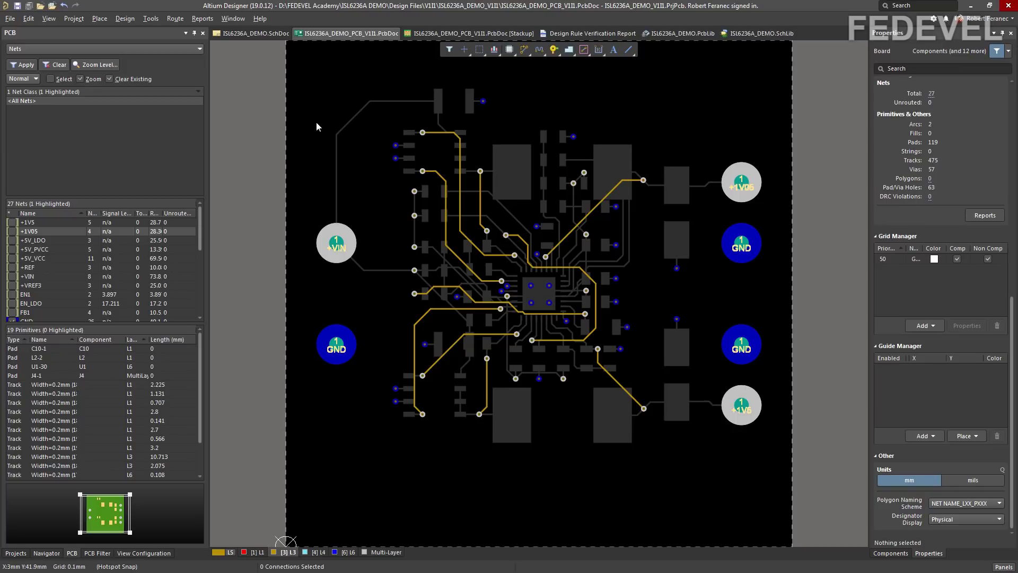
key(shift+s)
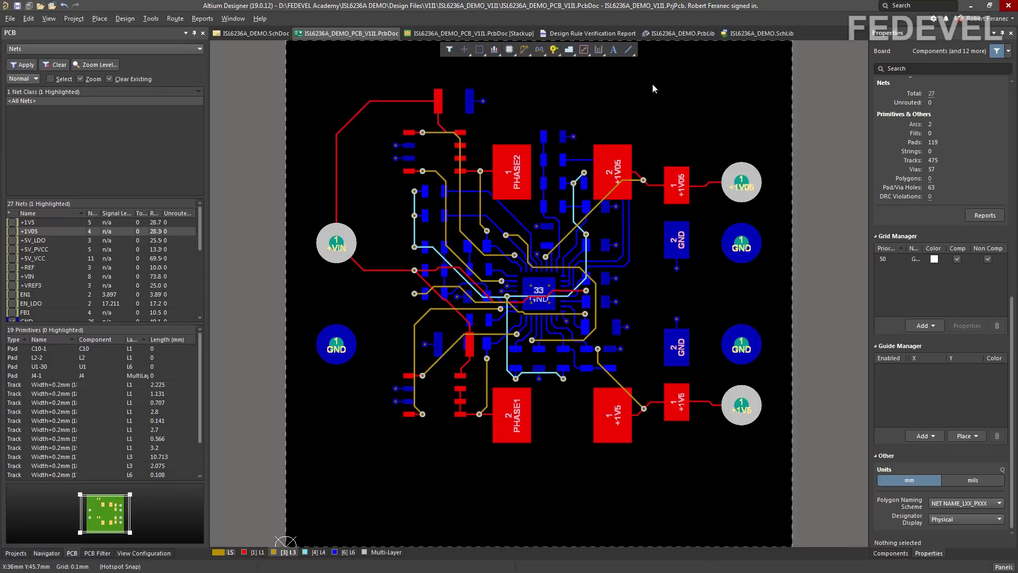
key(shift+s)
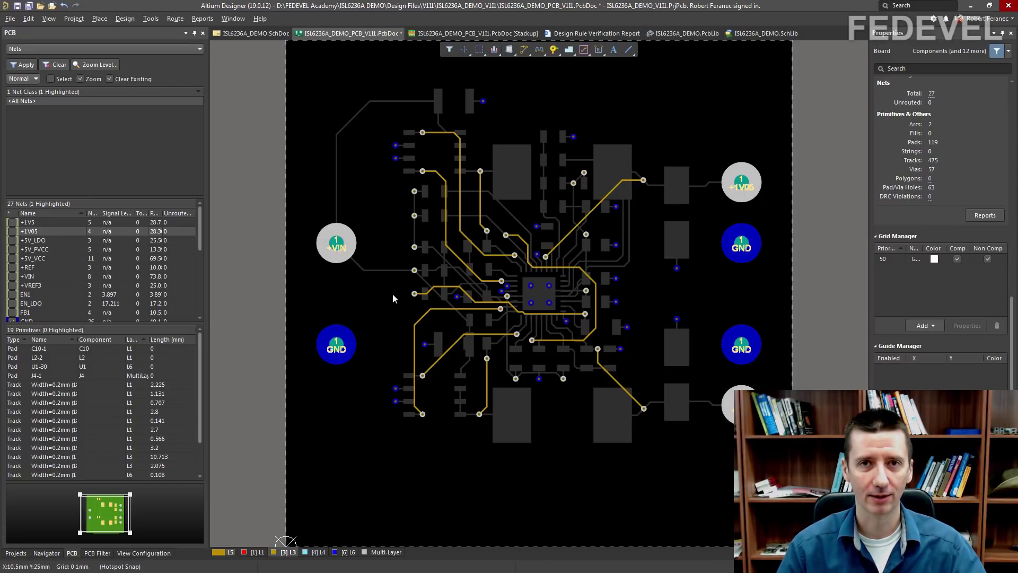
- Open the Design Rule Checker and enable batch DRC for all rules to check
click(151, 18)
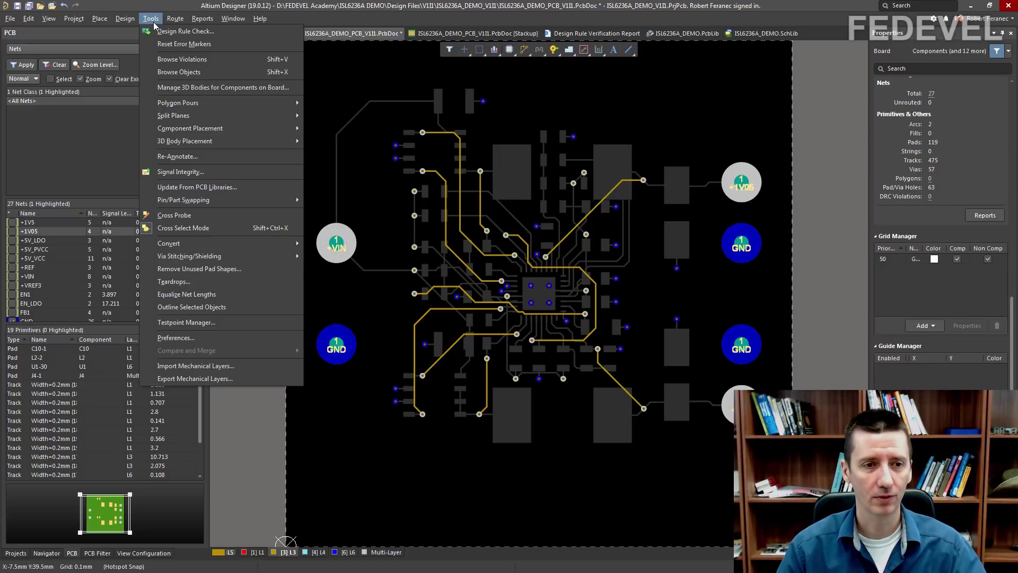
click(207, 33)
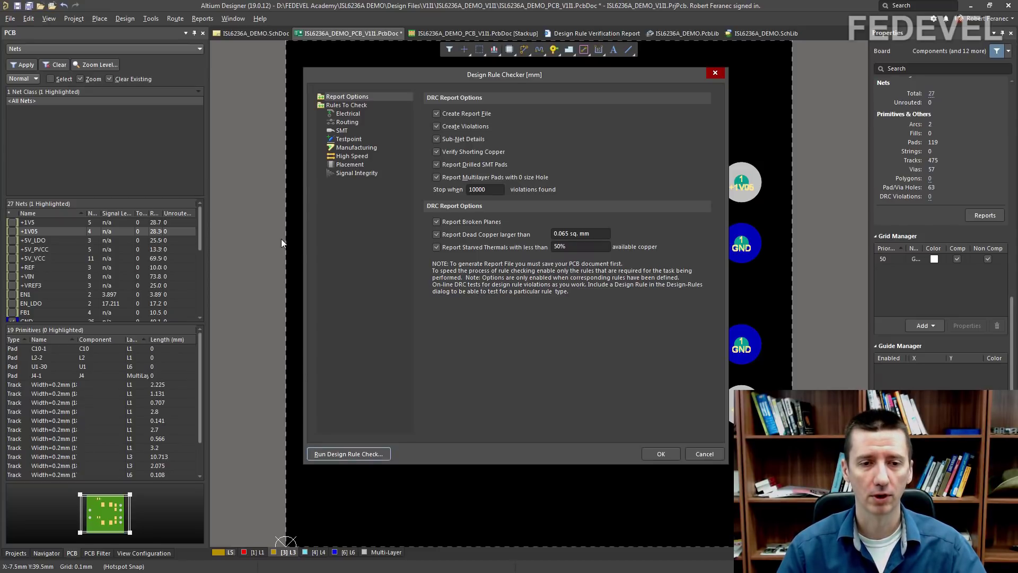
click(346, 106)
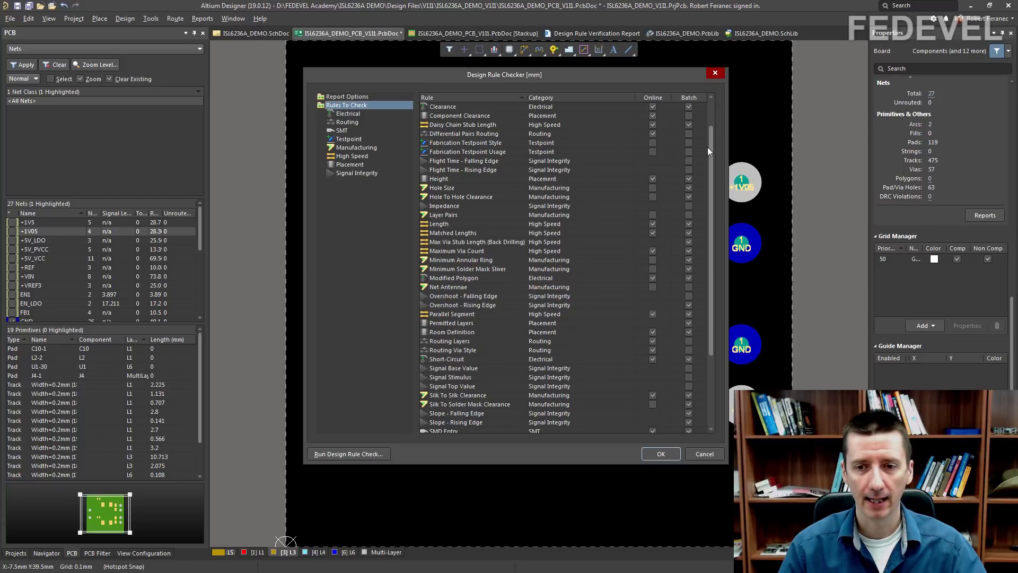
drag(709, 153, 717, 121)
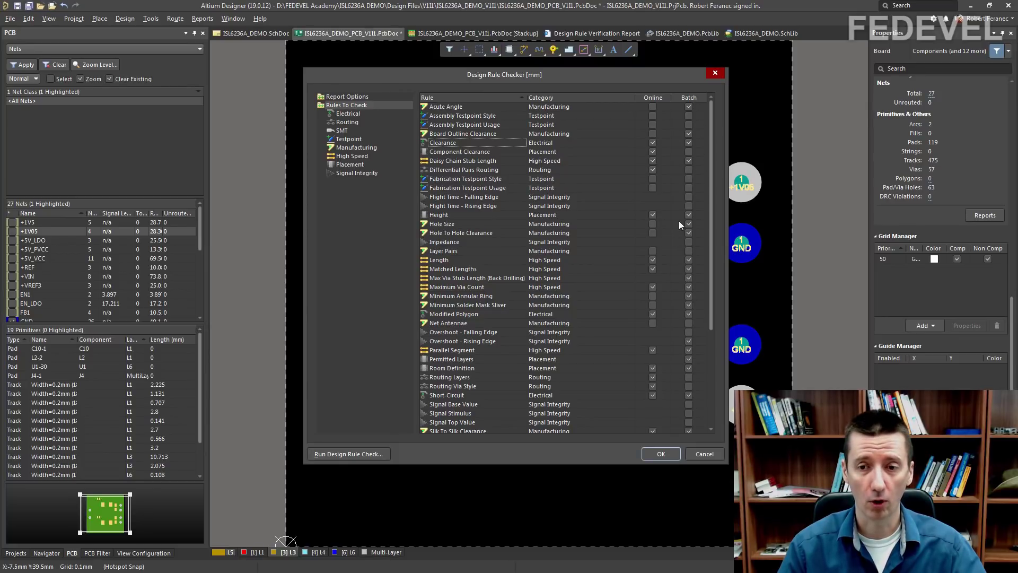
right_click(689, 98)
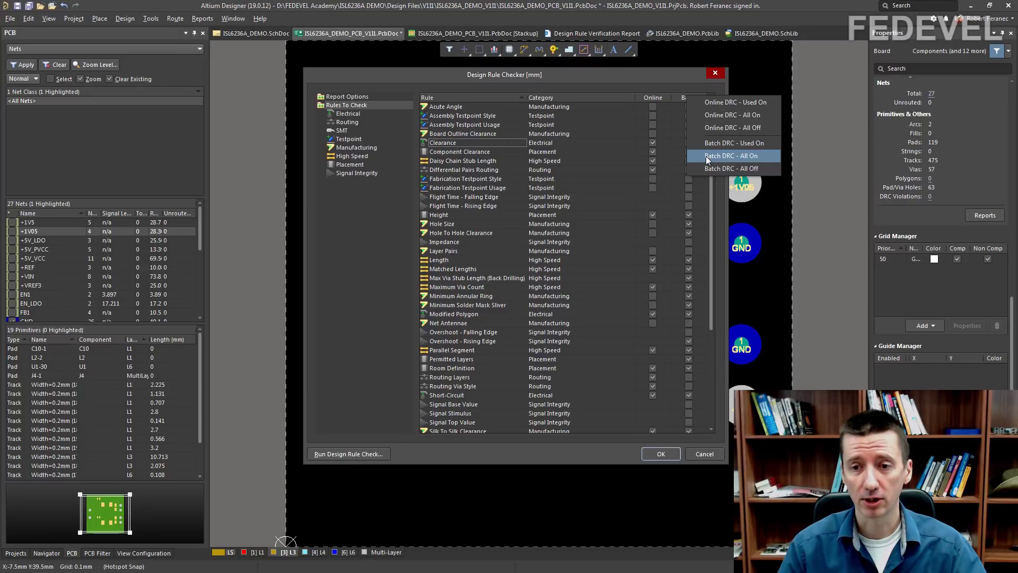
click(738, 157)
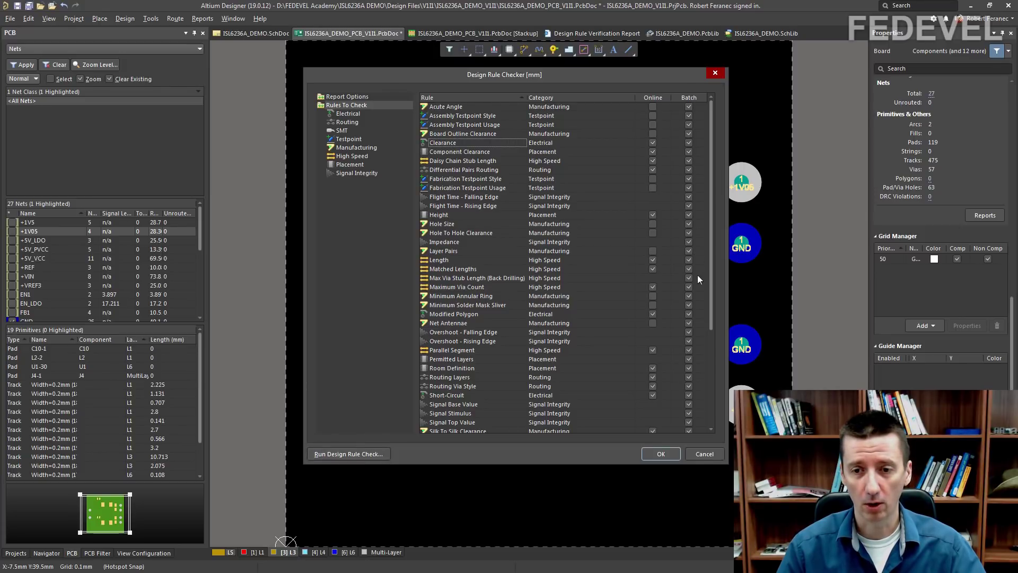
drag(712, 277, 717, 173)
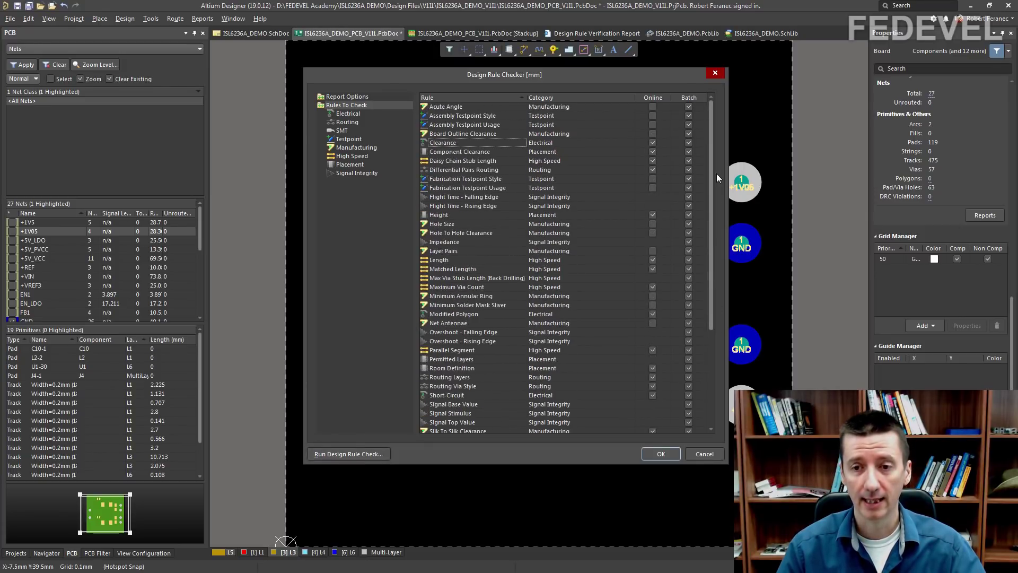
- Turn off batch DRC for all Signal Integrity rules and all Testpoint rules
click(352, 173)
right_click(692, 97)
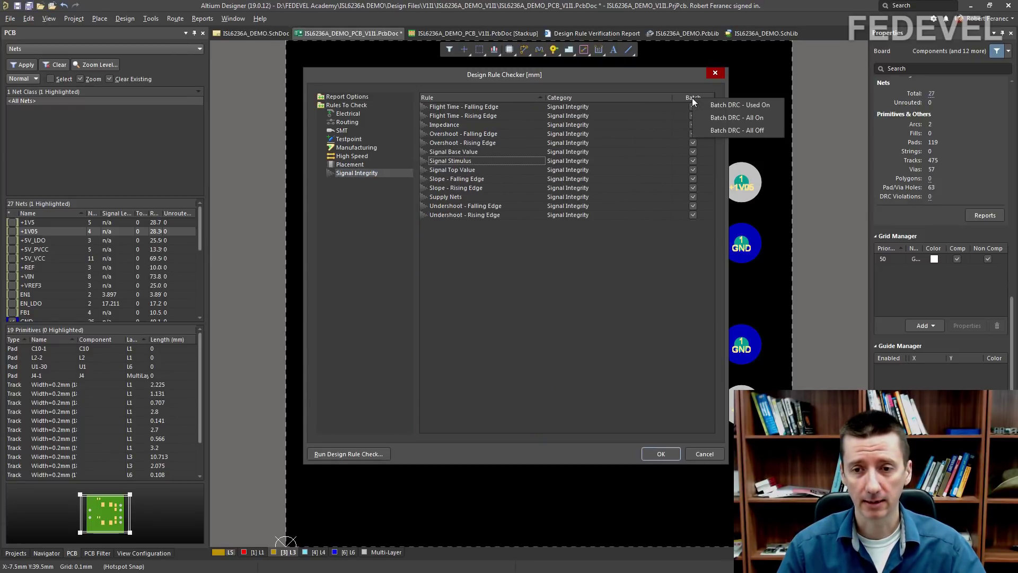
click(744, 131)
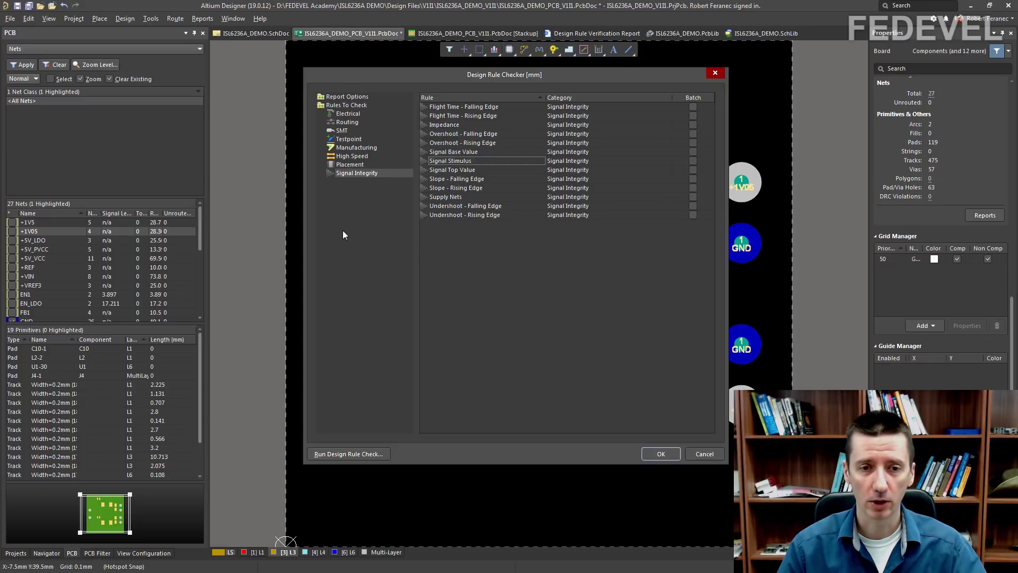
click(348, 139)
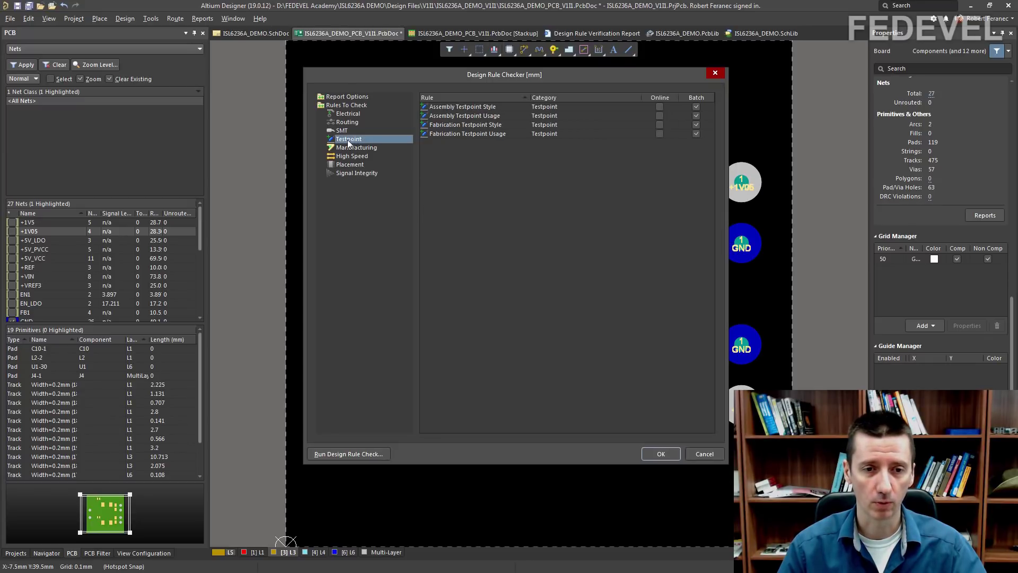
right_click(698, 96)
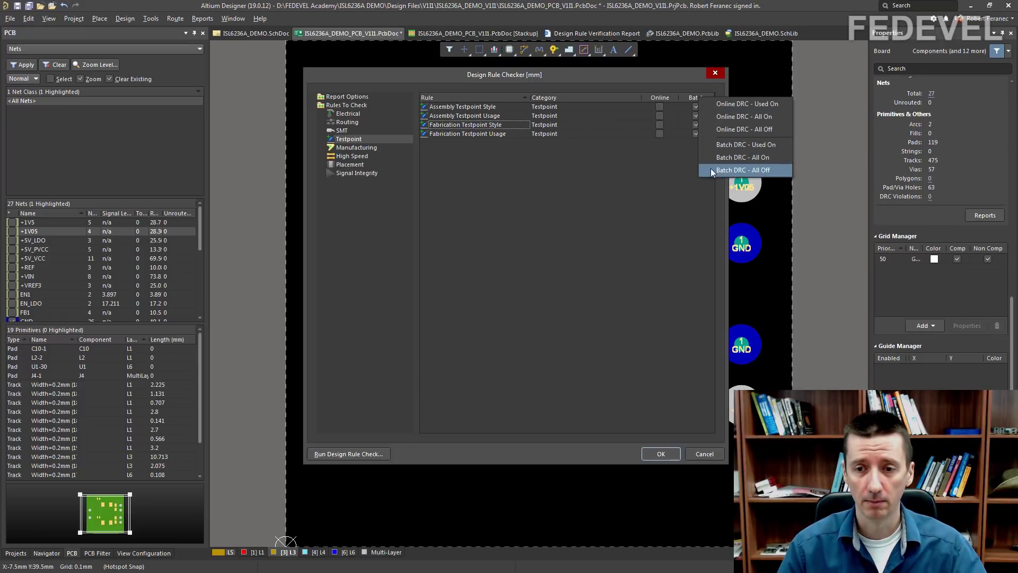
click(749, 170)
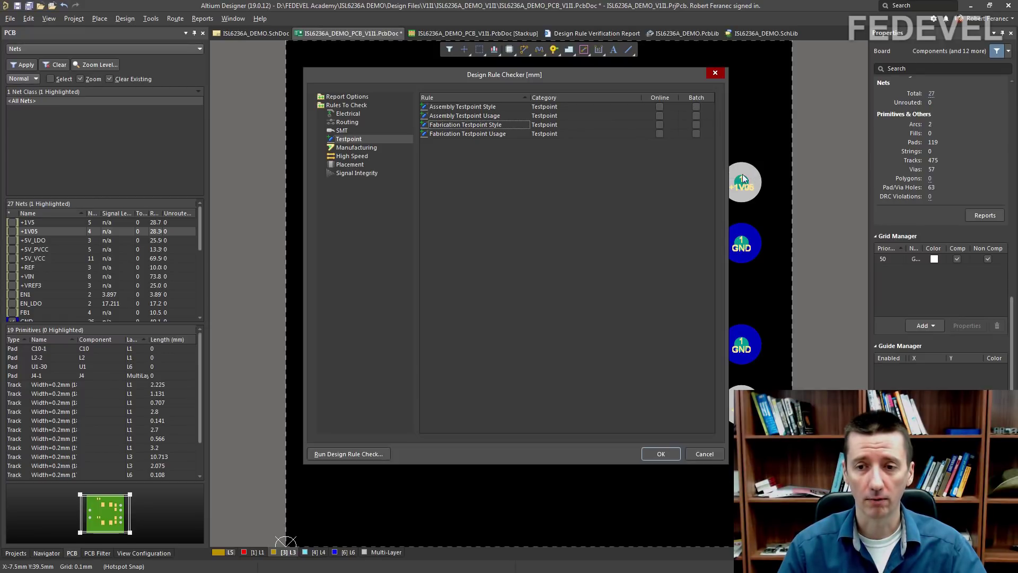
- Look through the complete list of rules to check and run the design rule check
click(344, 105)
scroll(711, 154, down, 2)
drag(710, 162, 715, 131)
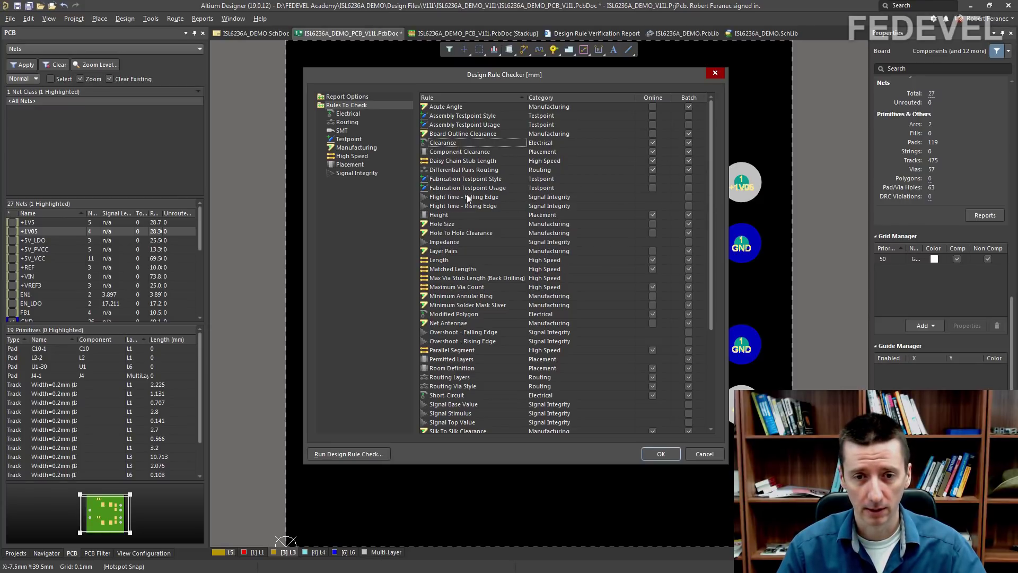
drag(711, 213, 718, 186)
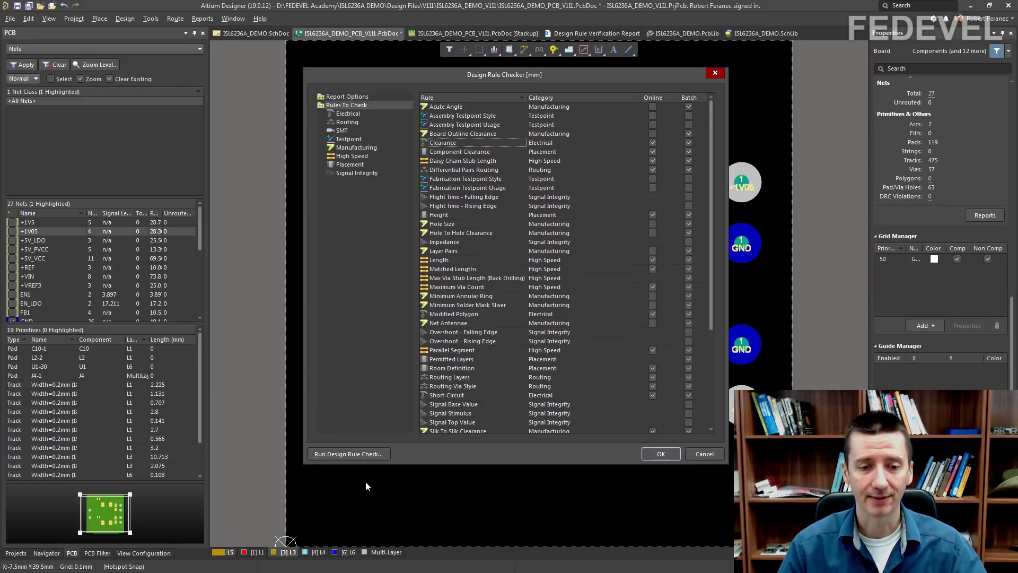
click(346, 454)
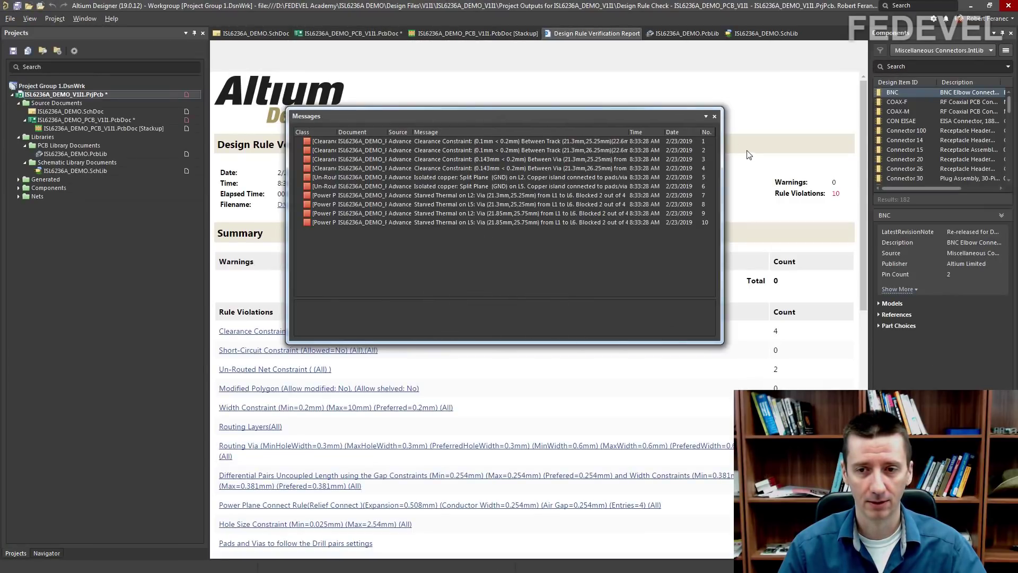
- Dismiss the messages list and review the rule violations summary in the Design Rule Verification Report
click(715, 116)
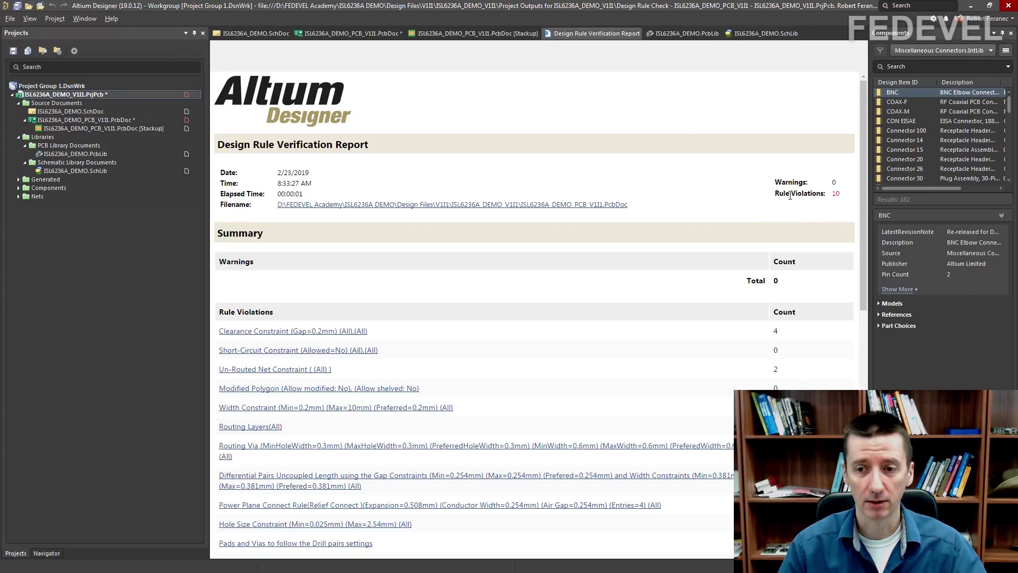
scroll(705, 148, down, 3)
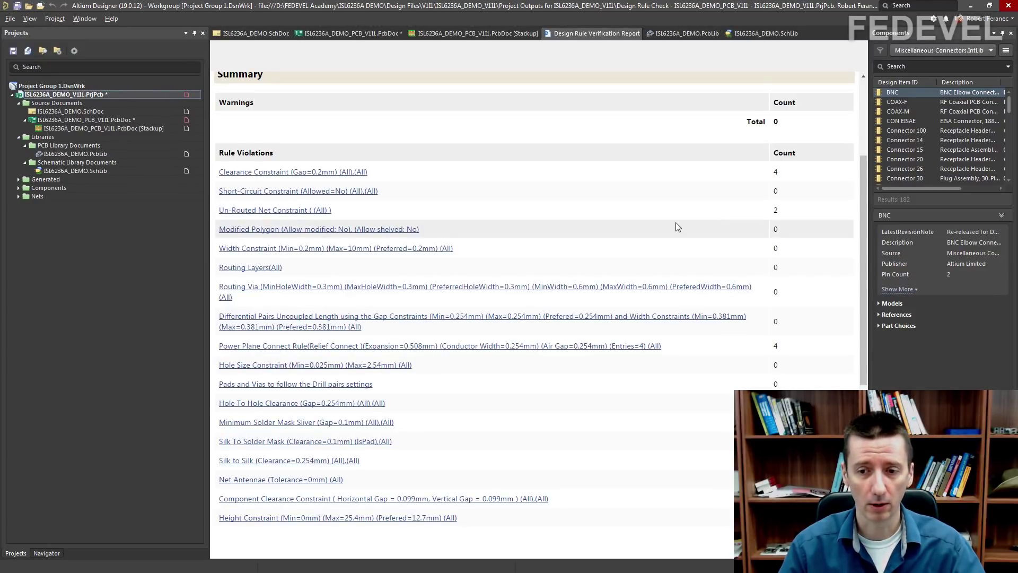
scroll(675, 223, down, 1)
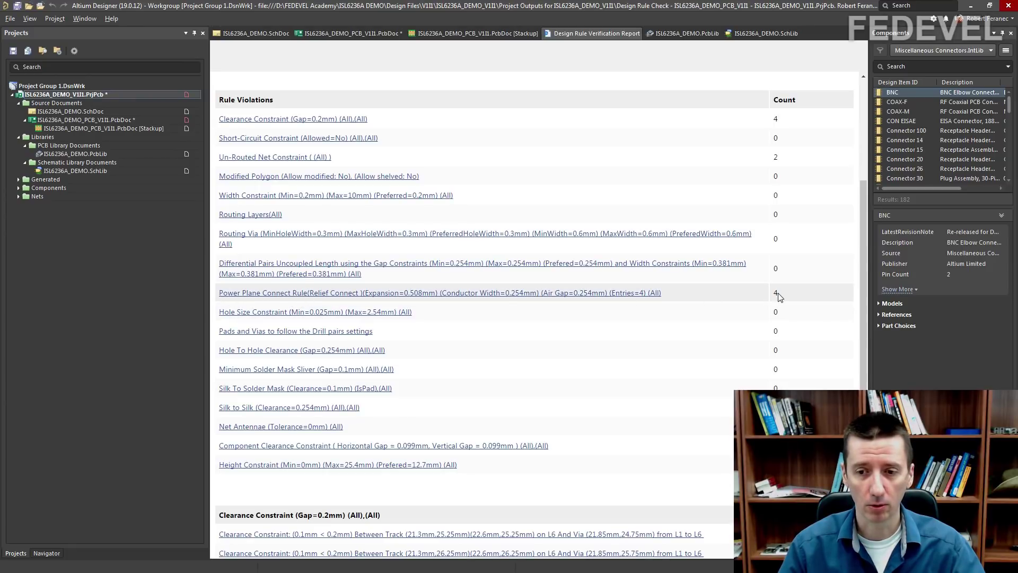
scroll(765, 296, up, 4)
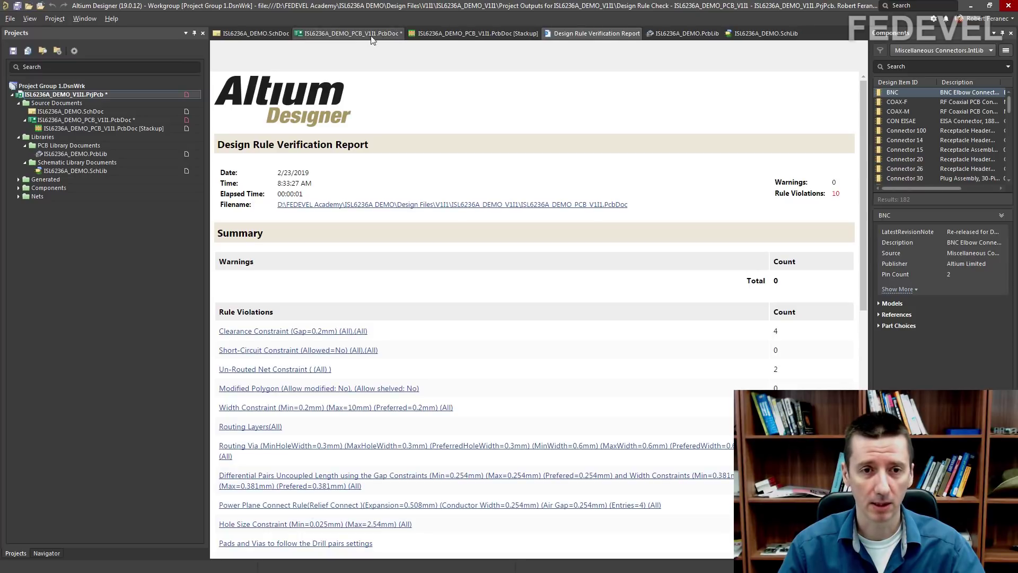
- Return to the PCB document, open PCB Rules And Violations and dock it in place beside the board
click(351, 35)
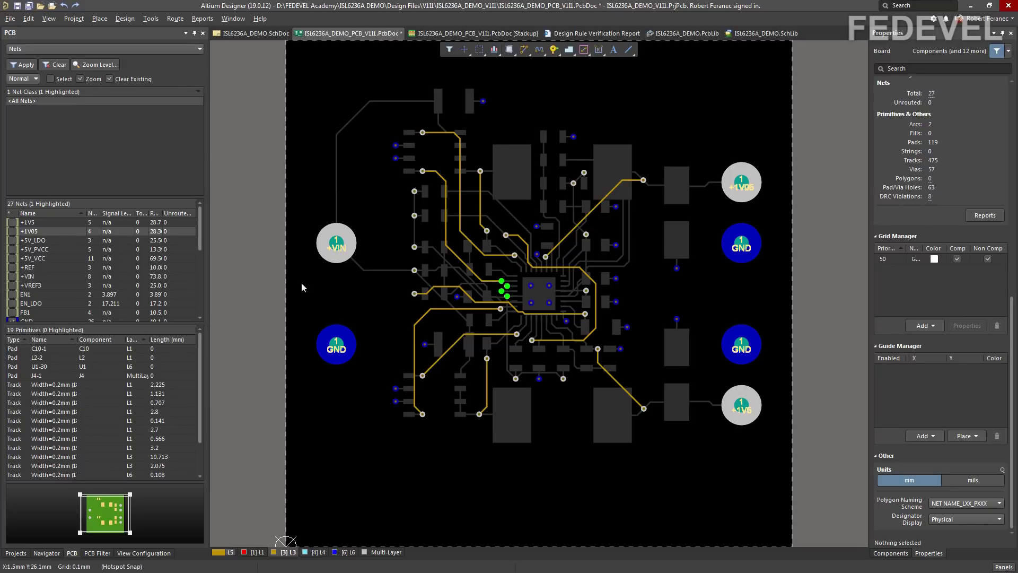
click(1002, 567)
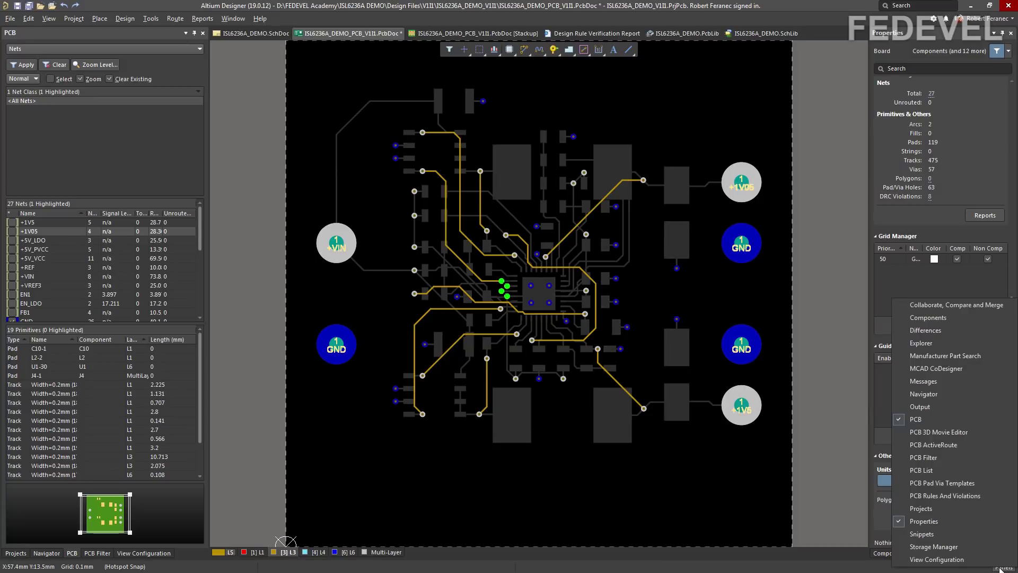
click(949, 497)
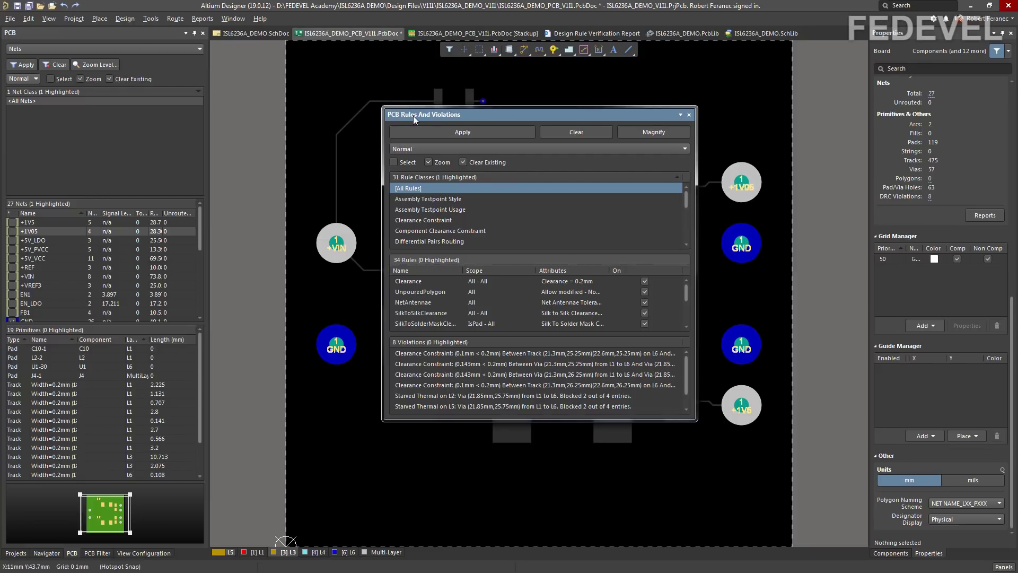
drag(412, 115, 140, 96)
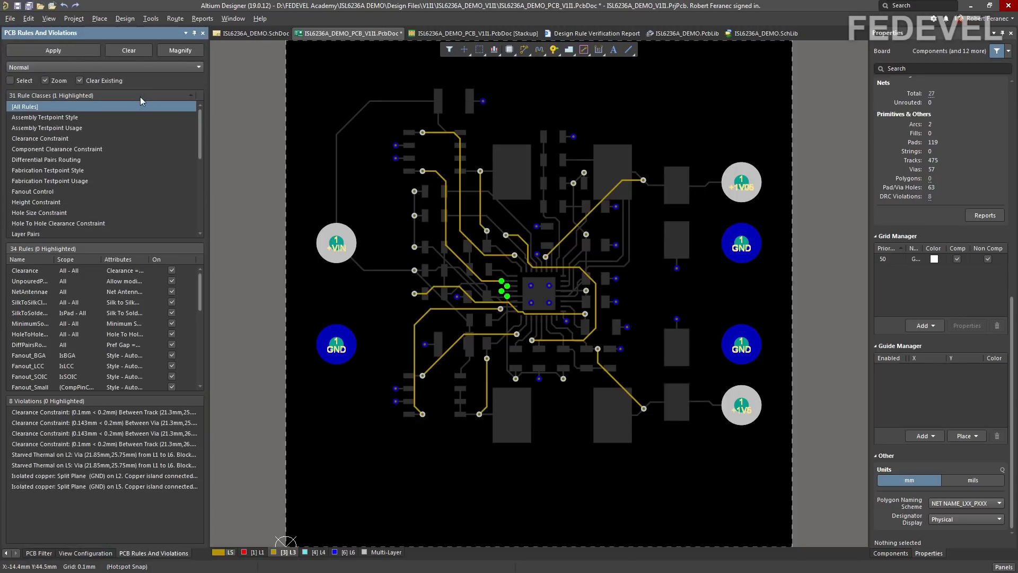
- List only the Clearance Constraint violations and review the settings of the Clearance rule
click(33, 107)
click(63, 139)
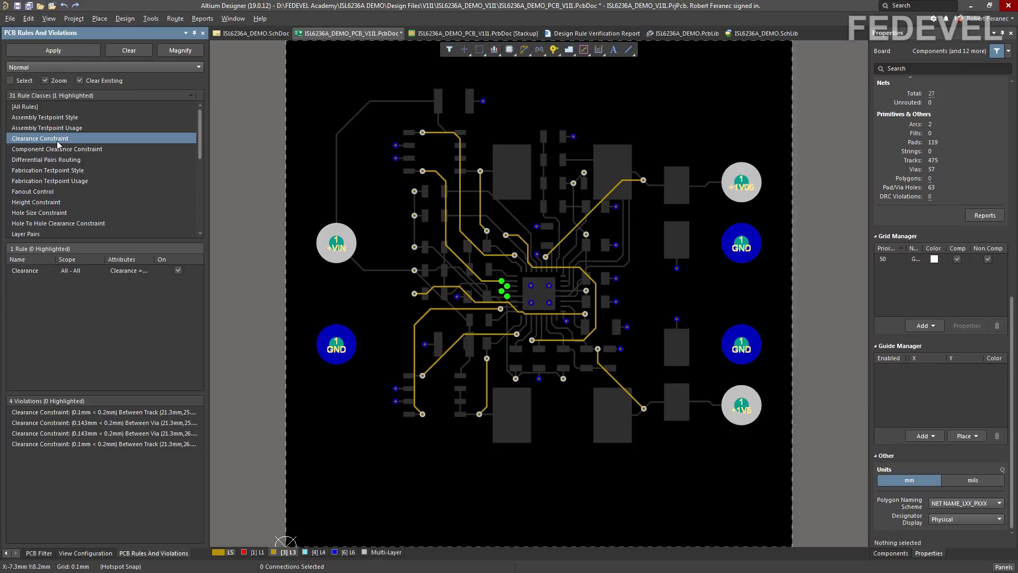
double_click(42, 270)
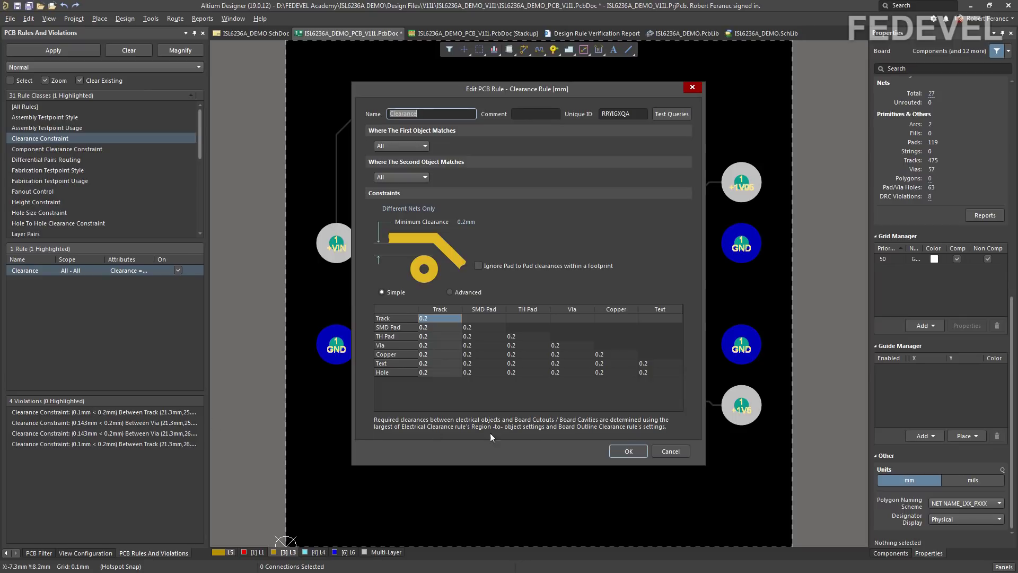
click(629, 451)
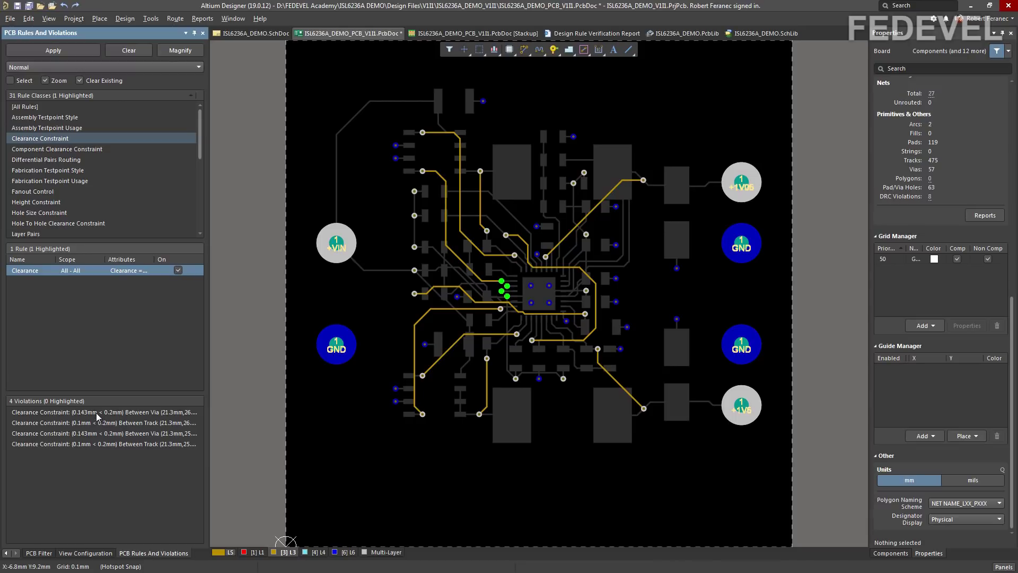
- Zoom to the first clearance violation, open its details and highlight the violating vias on the board
click(51, 412)
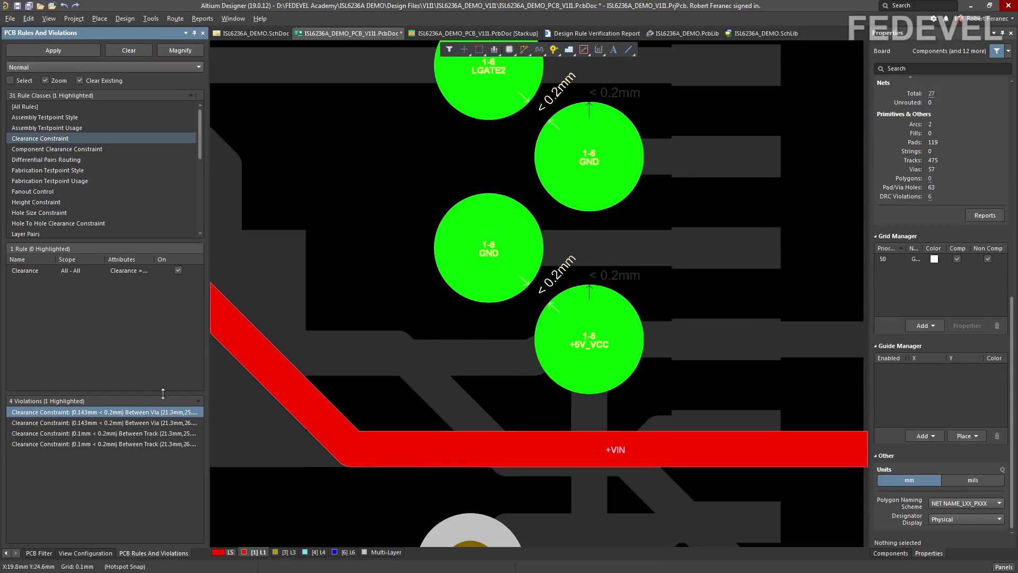
double_click(93, 412)
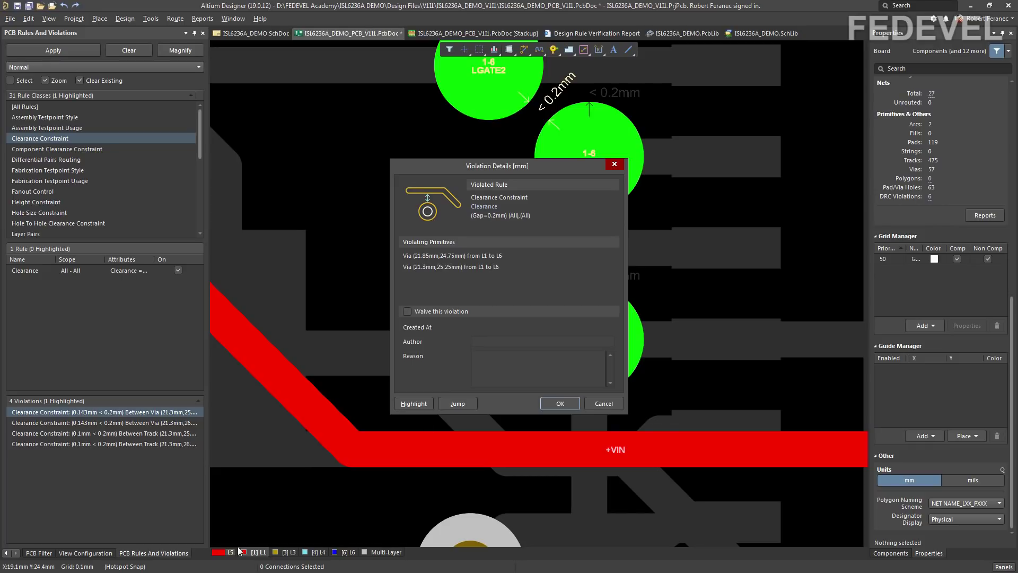
drag(507, 169, 220, 136)
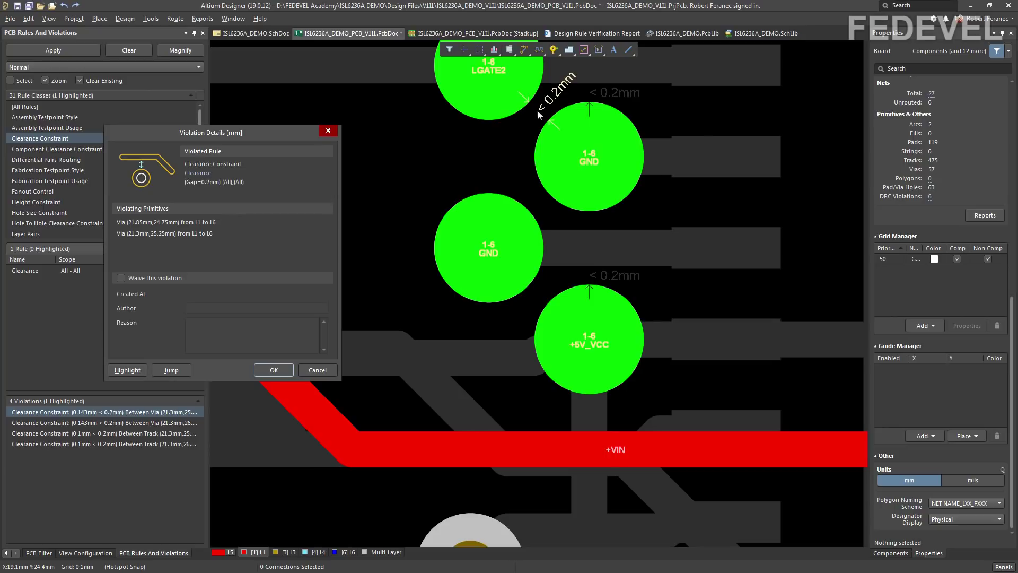
click(125, 370)
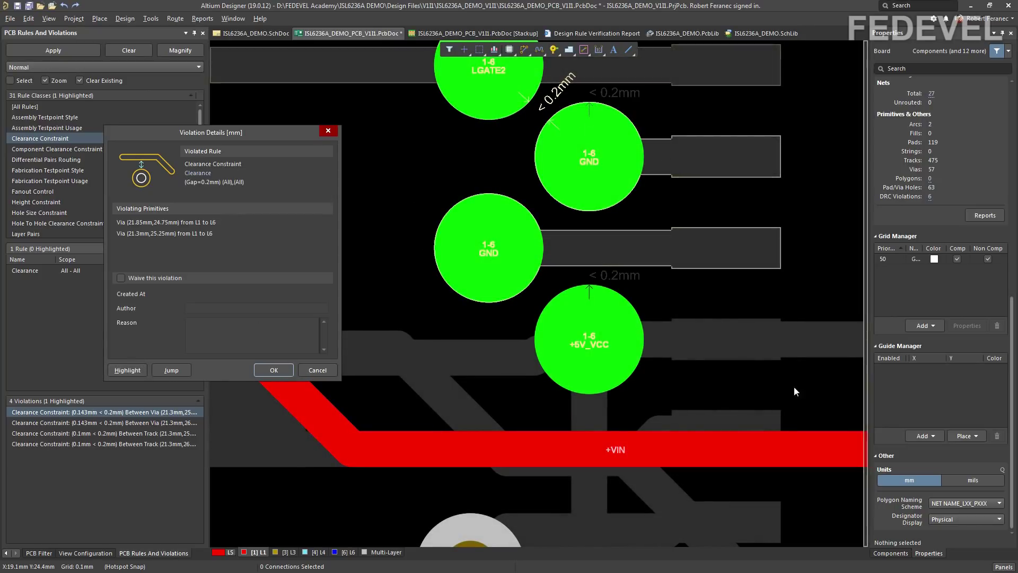
click(121, 371)
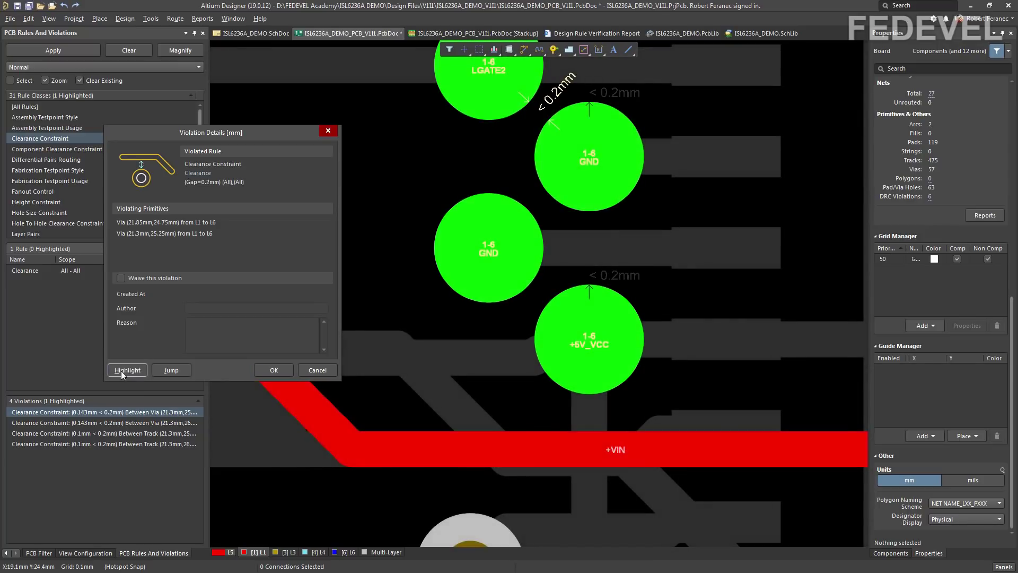
click(270, 369)
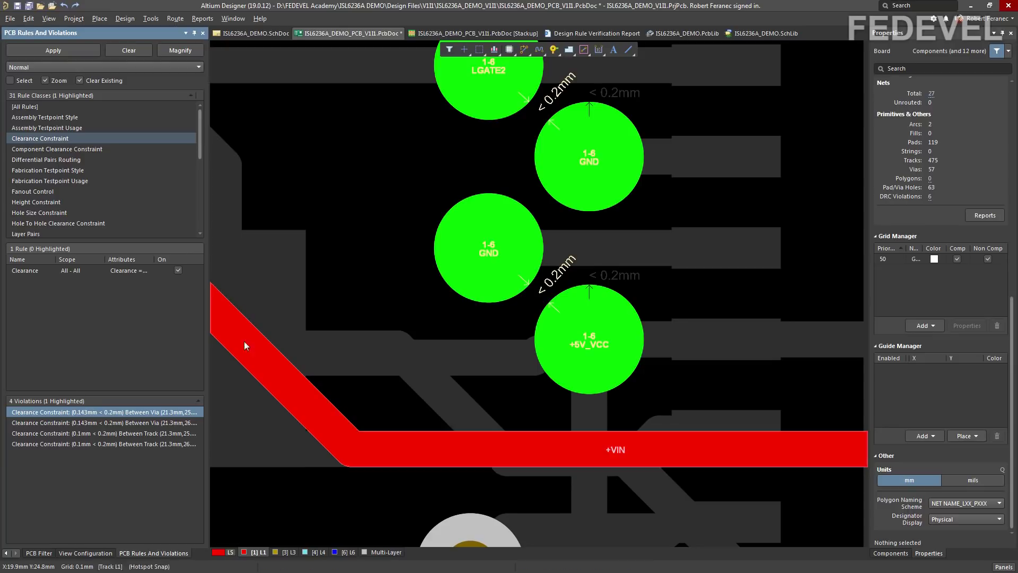
- Move the two GND vias at pins 21 and 22 away from the +5V_VCC and LGATE2 vias, and nudge the LGATE2 via upward
drag(475, 268, 389, 250)
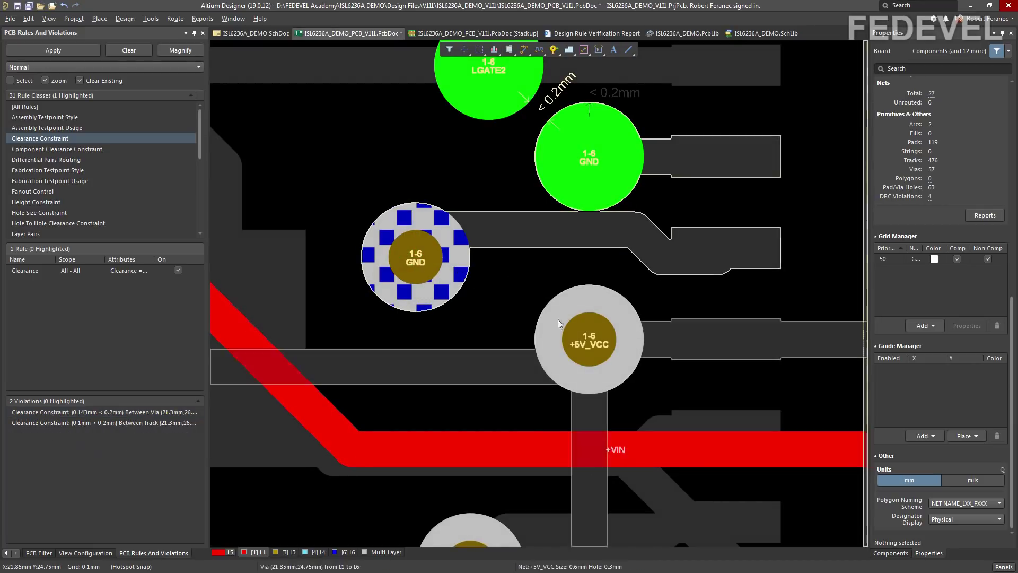
scroll(480, 276, up, 2)
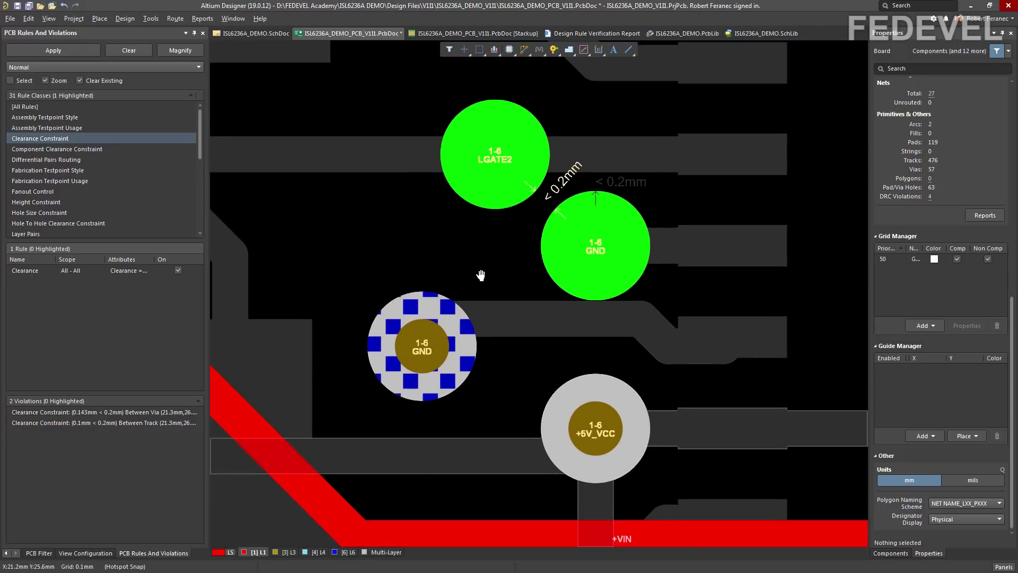
click(78, 412)
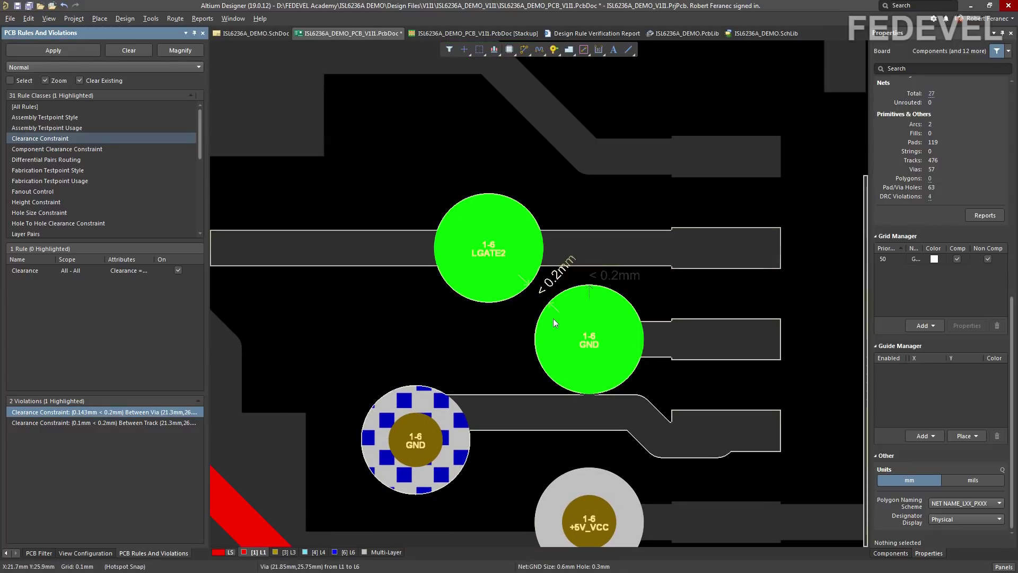
click(568, 361)
drag(390, 349, 347, 330)
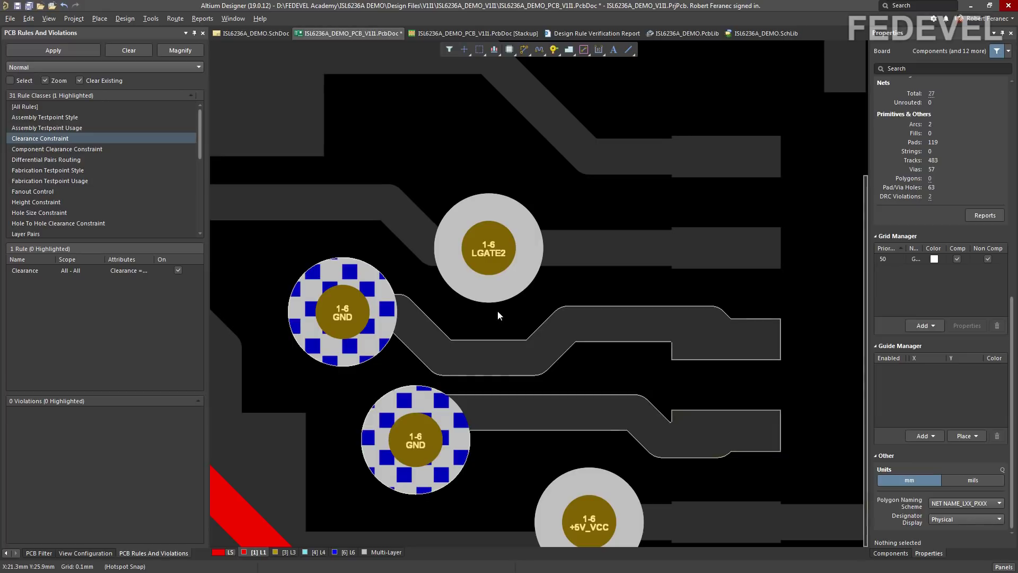
right_drag(558, 335, 572, 270)
drag(502, 180, 484, 152)
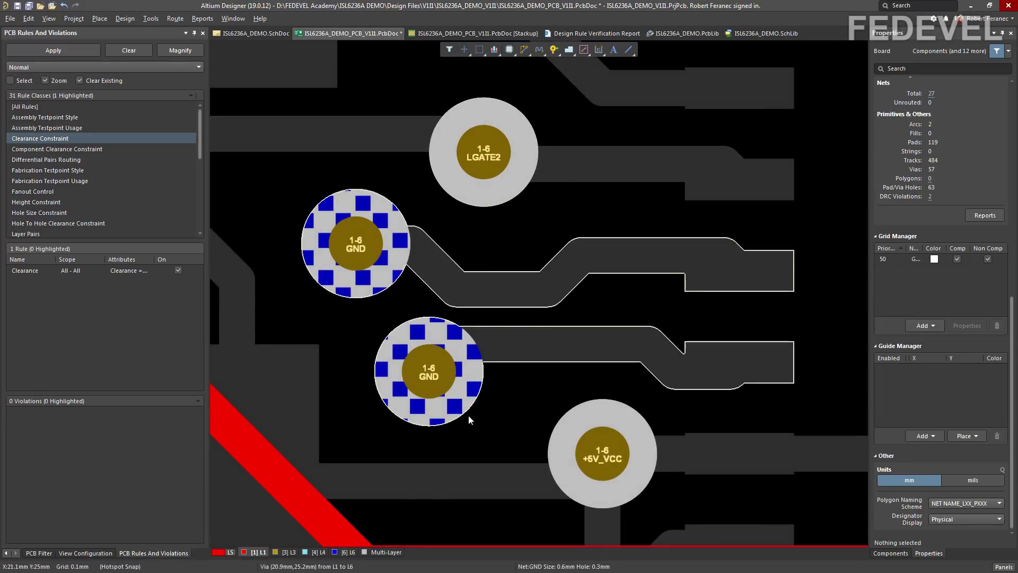
- On layer L6, reshape the GND track between pin 22 and its via so it leaves the pad straight
click(346, 552)
drag(498, 304, 577, 261)
ctrl+scroll(542, 234, down, 1)
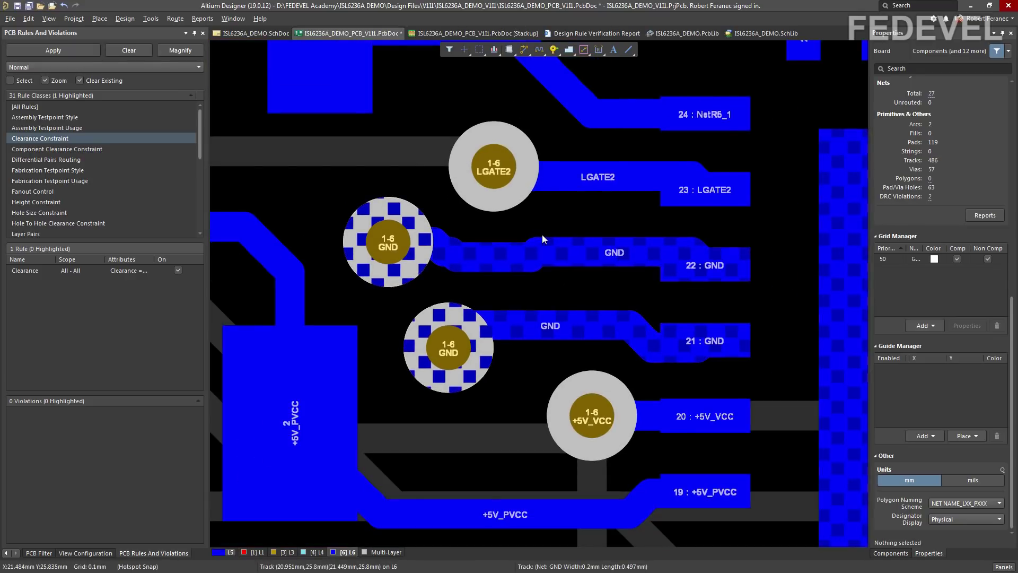
ctrl+scroll(571, 254, down, 1)
ctrl+scroll(571, 254, up, 3)
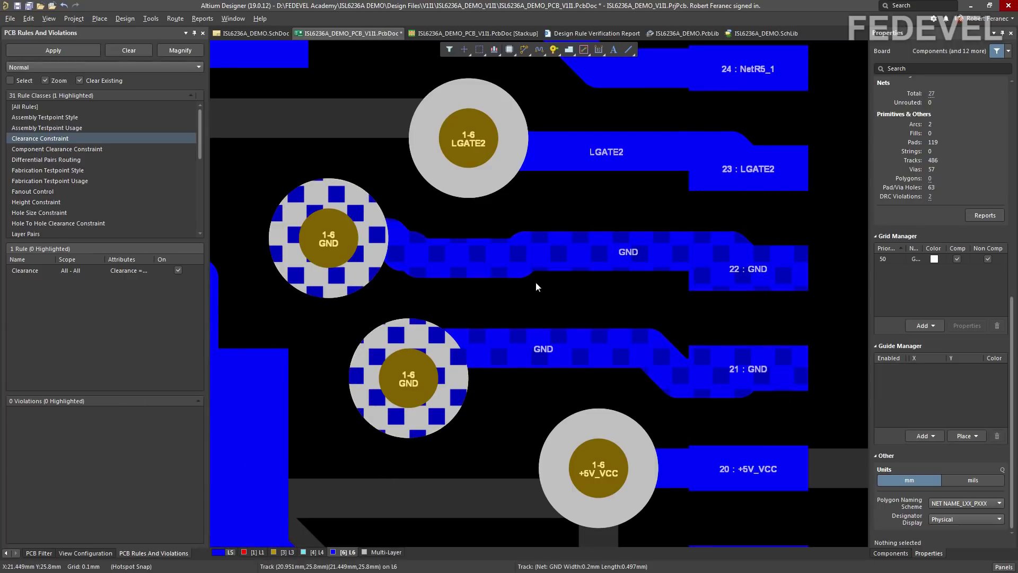
ctrl+scroll(536, 282, down, 2)
drag(563, 269, 623, 273)
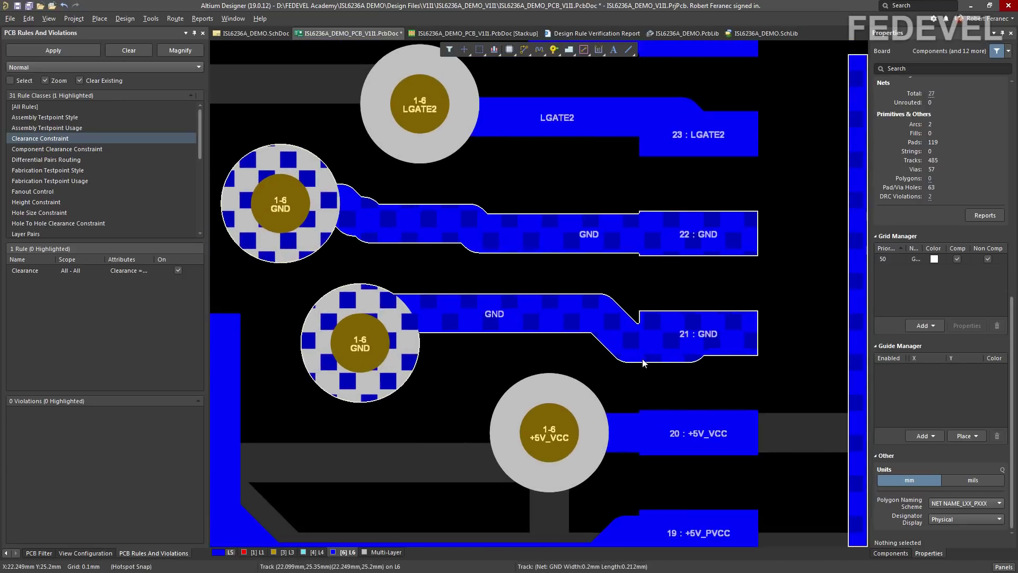
- Reshape the GND track at pin 21 on layer L6 so its diagonal joins the pad more directly
ctrl+scroll(643, 363, up, 1)
drag(656, 352, 669, 337)
ctrl+scroll(490, 297, down, 2)
right_drag(423, 273, 470, 304)
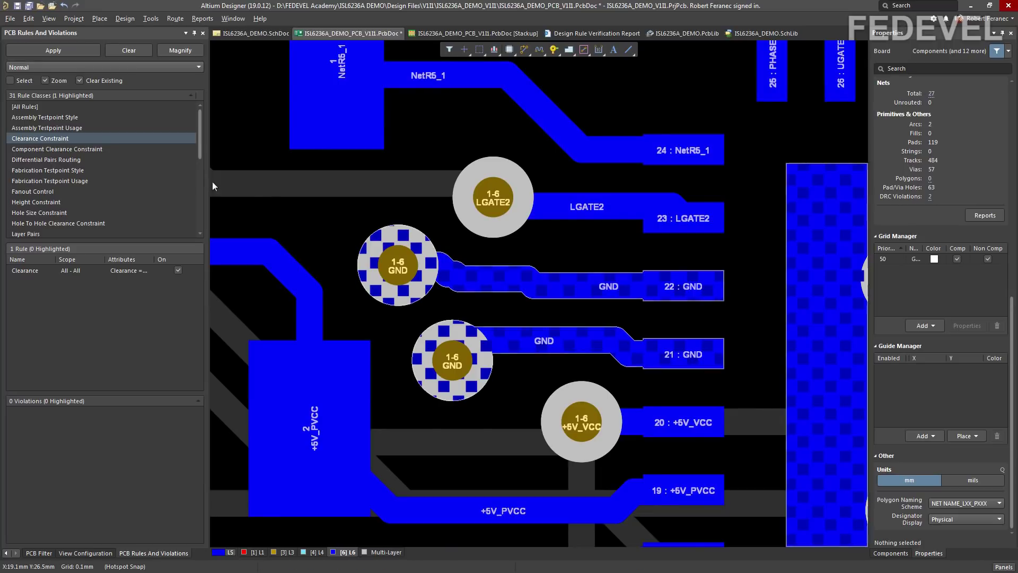
- Locate the isolated copper violation on the L2 GND plane among all rules, and rerun the design rule check
click(33, 108)
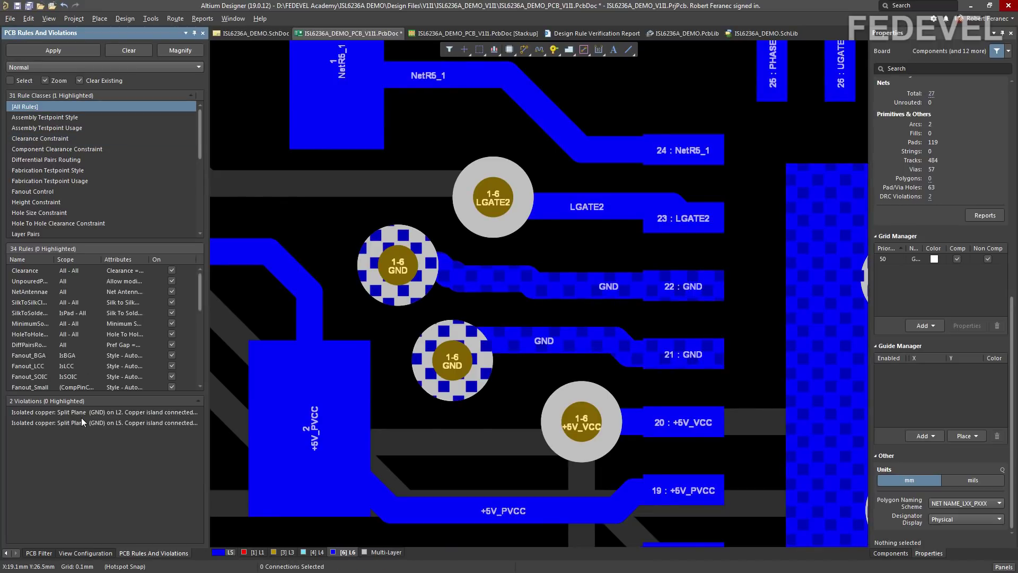
click(45, 413)
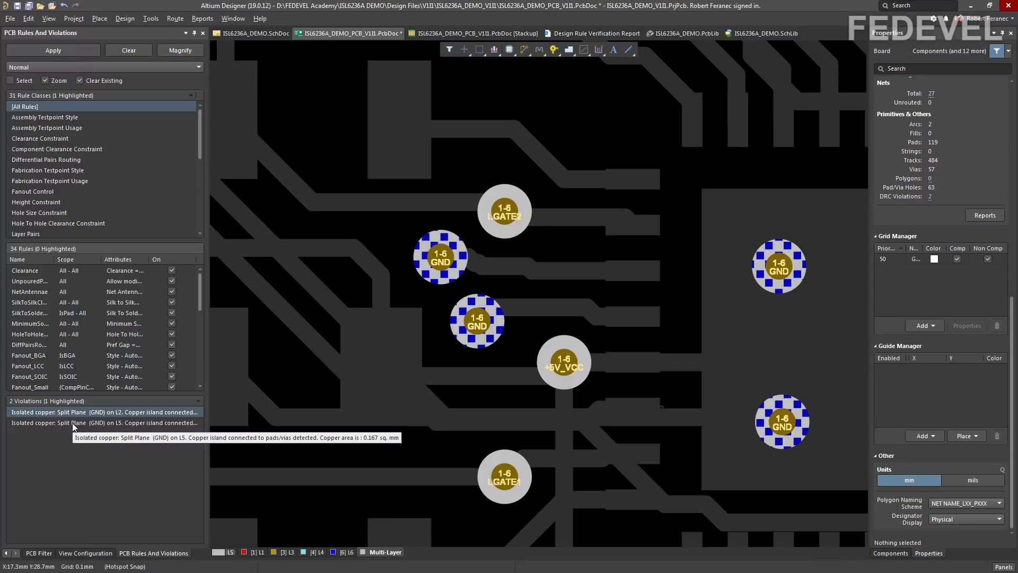
click(150, 21)
click(151, 34)
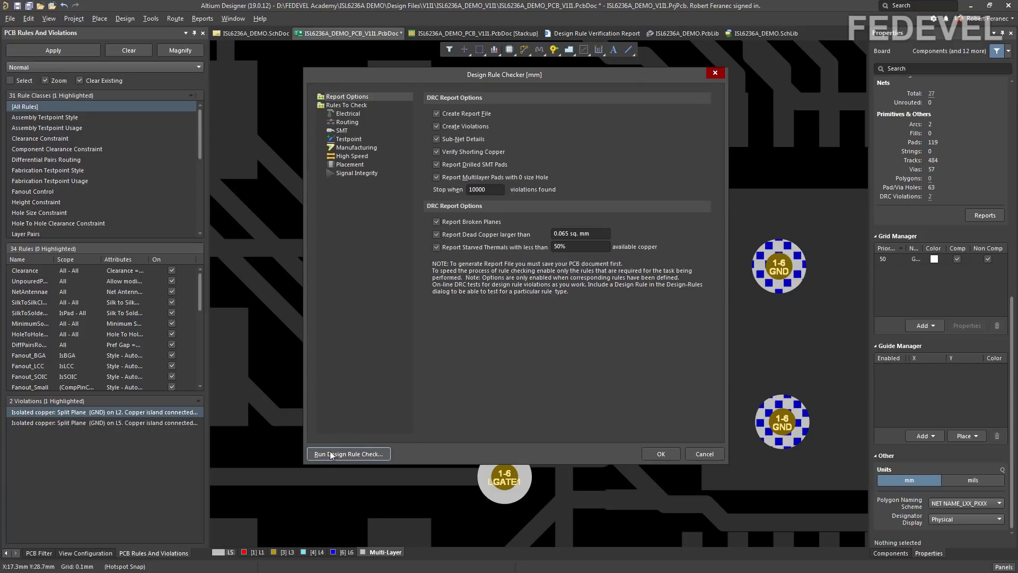
click(347, 454)
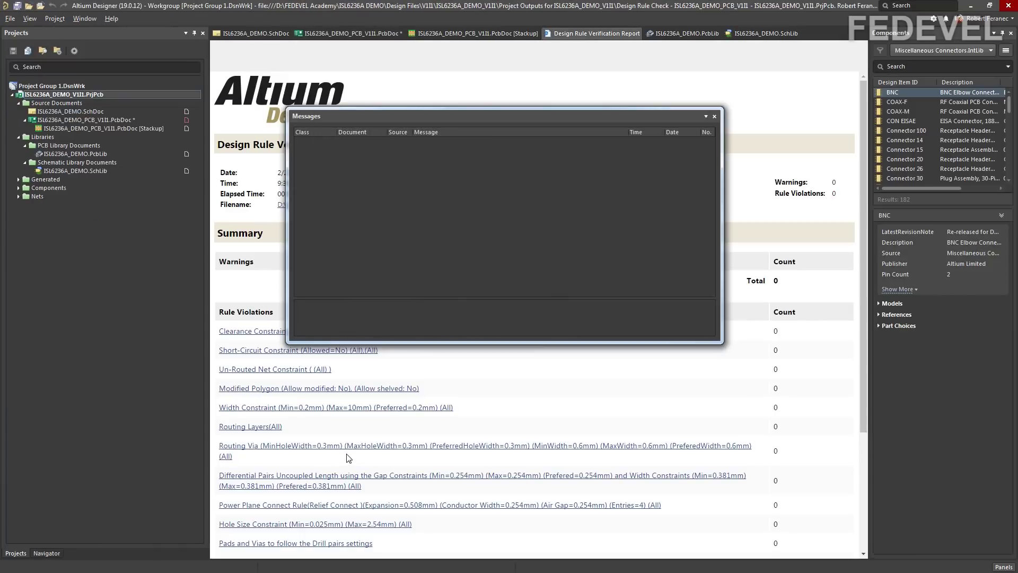
click(714, 116)
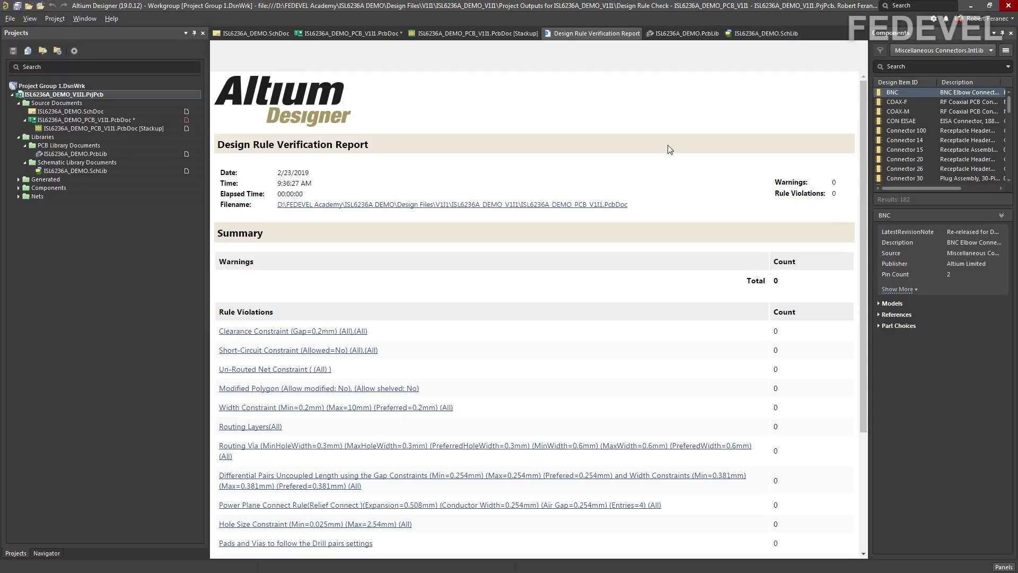
- Return to the PCB document, check the violations list for all rules and fit the whole board in view
click(339, 33)
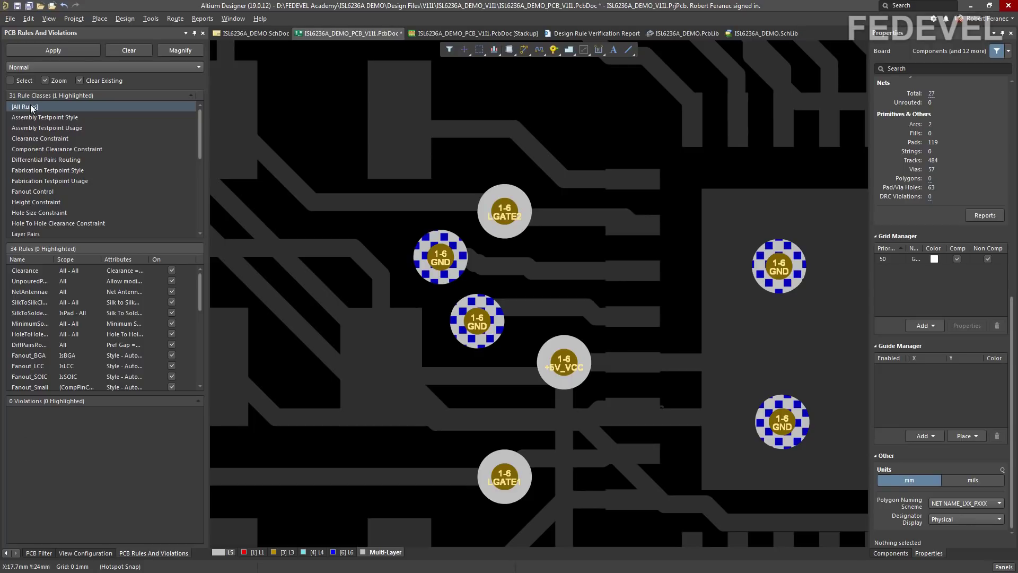
click(313, 130)
click(48, 19)
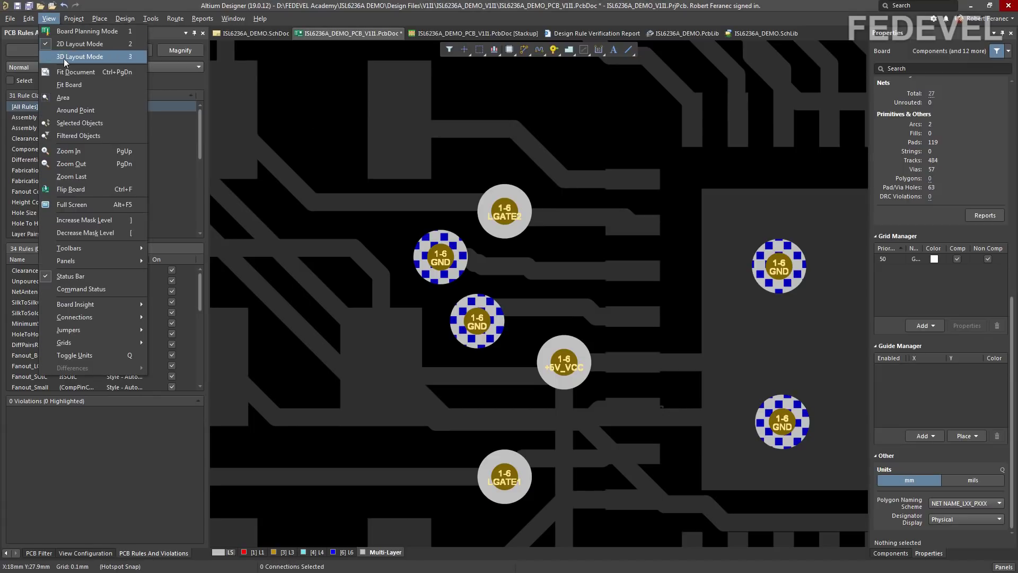
click(68, 85)
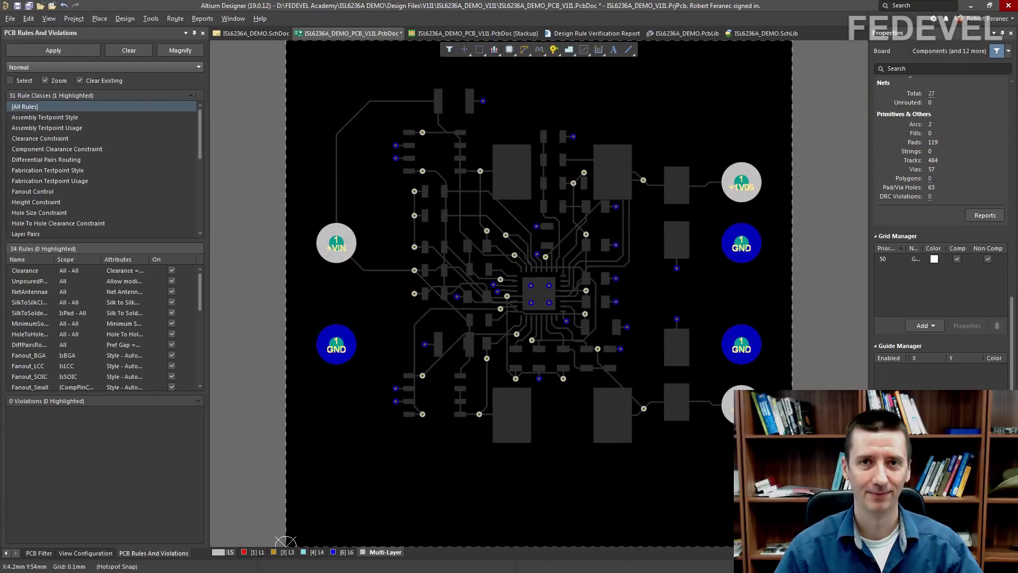